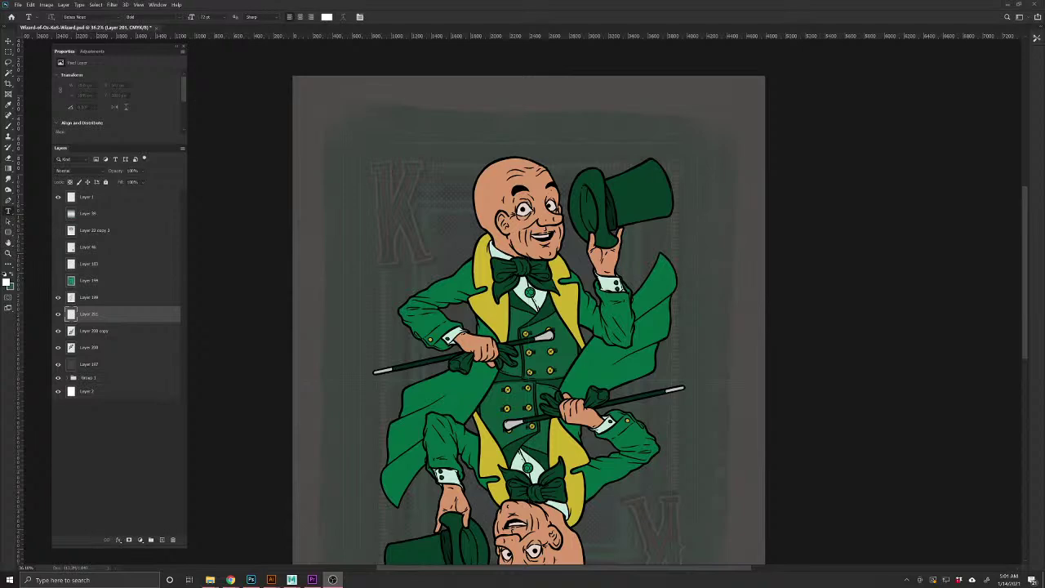
# Switch to the Brush tool and set the foreground colour to a dark green (H 156, S 90, B 24) for shading
pyautogui.click(523, 312)
pyautogui.moveTo(529, 303); pyautogui.dragTo(551, 419)
pyautogui.click(9, 126)
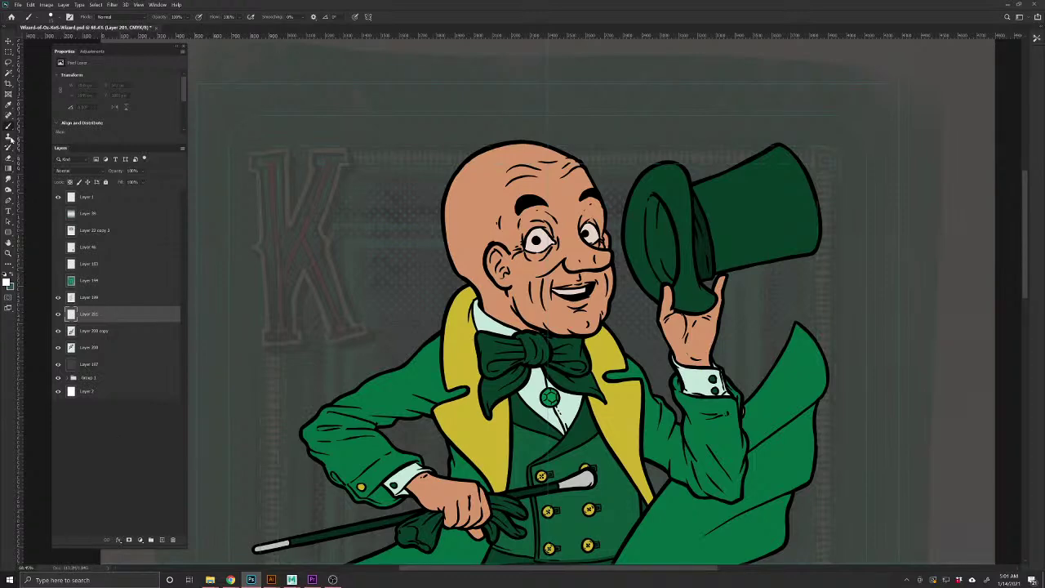
pyautogui.moveTo(463, 506); pyautogui.dragTo(436, 369)
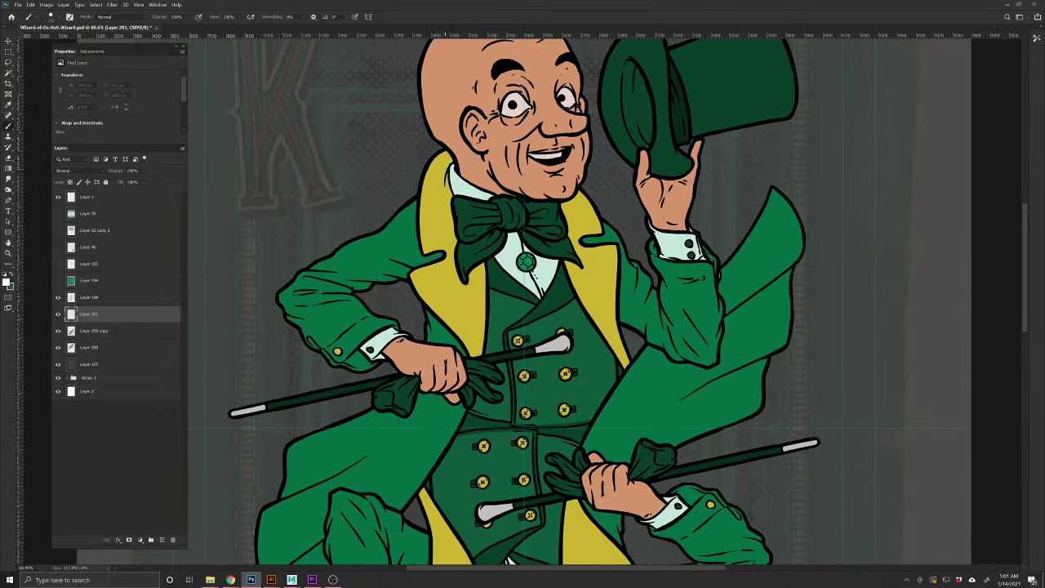
pyautogui.click(6, 283)
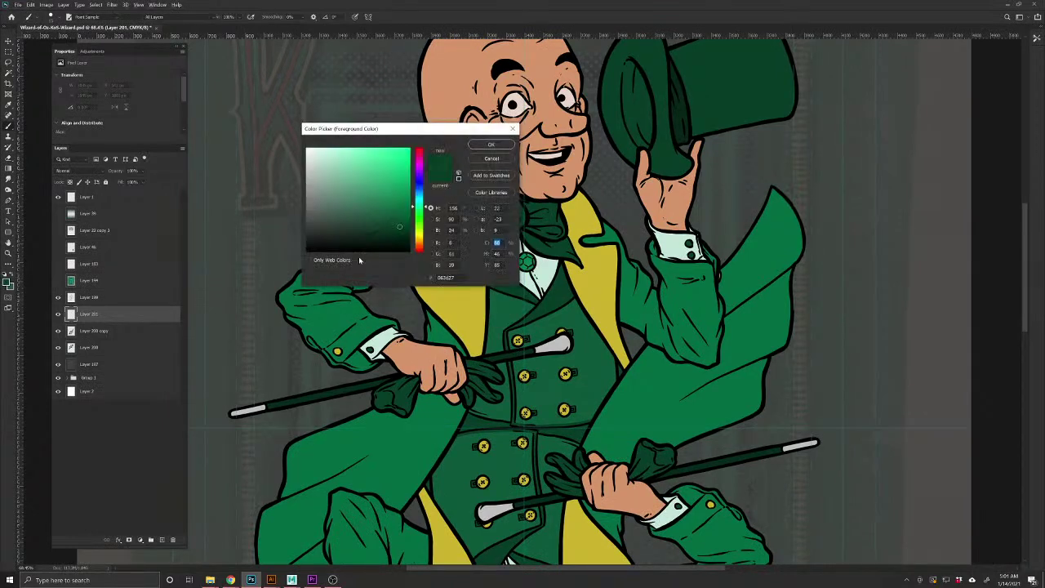
pyautogui.click(492, 146)
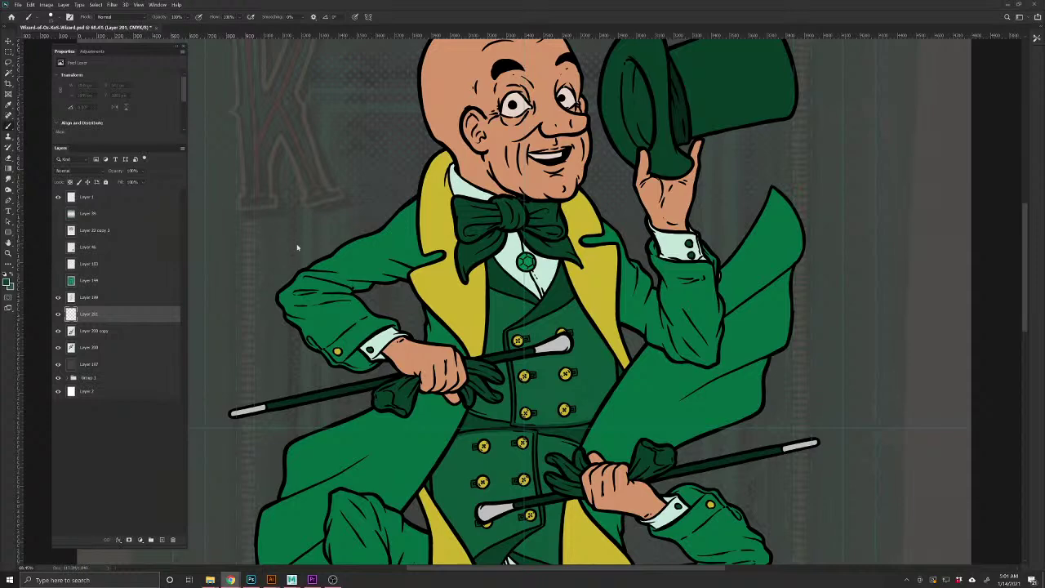
# Set the blending mode of the selected shading layer to Multiply after a test dab on the vest
pyautogui.click(510, 292)
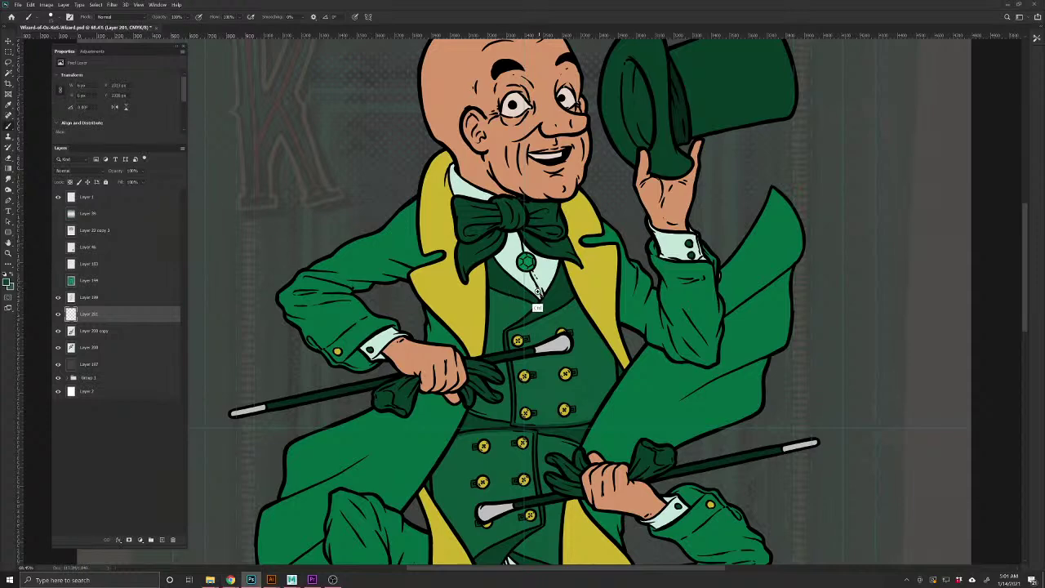
pyautogui.moveTo(537, 292); pyautogui.dragTo(554, 312)
pyautogui.keyDown('ctrl'); pyautogui.click(553, 312); pyautogui.keyUp('ctrl')
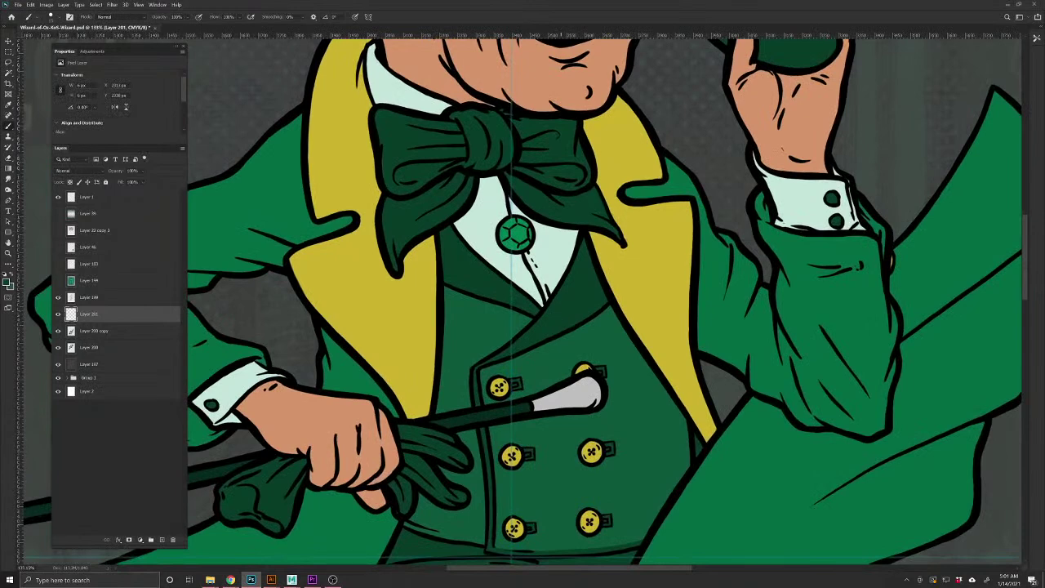
pyautogui.click(67, 172)
pyautogui.click(73, 200)
pyautogui.moveTo(615, 418)
pyautogui.mouseDown()
pyautogui.moveTo(583, 401)
pyautogui.moveTo(605, 418)
pyautogui.mouseUp()
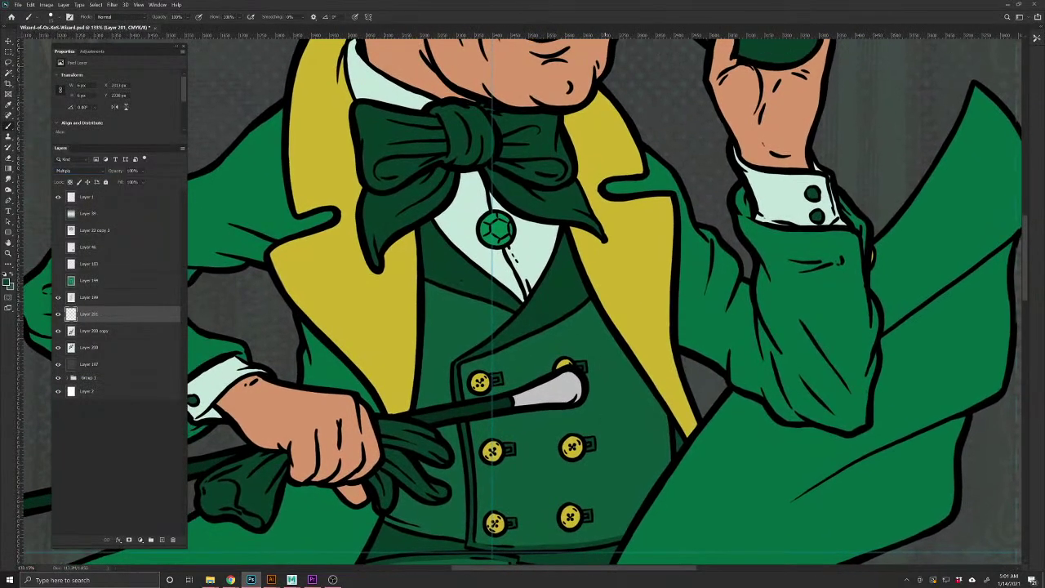
# Enlarge the brush and paint a shadow down the upper figure's vest, along the yellow coat lapel on the raised-hat side
pyautogui.press(']')
pyautogui.press(']')
pyautogui.moveTo(581, 308)
pyautogui.mouseDown()
pyautogui.moveTo(665, 454)
pyautogui.moveTo(658, 478)
pyautogui.moveTo(674, 447)
pyautogui.moveTo(649, 490)
pyautogui.moveTo(629, 396)
pyautogui.moveTo(664, 411)
pyautogui.mouseUp()
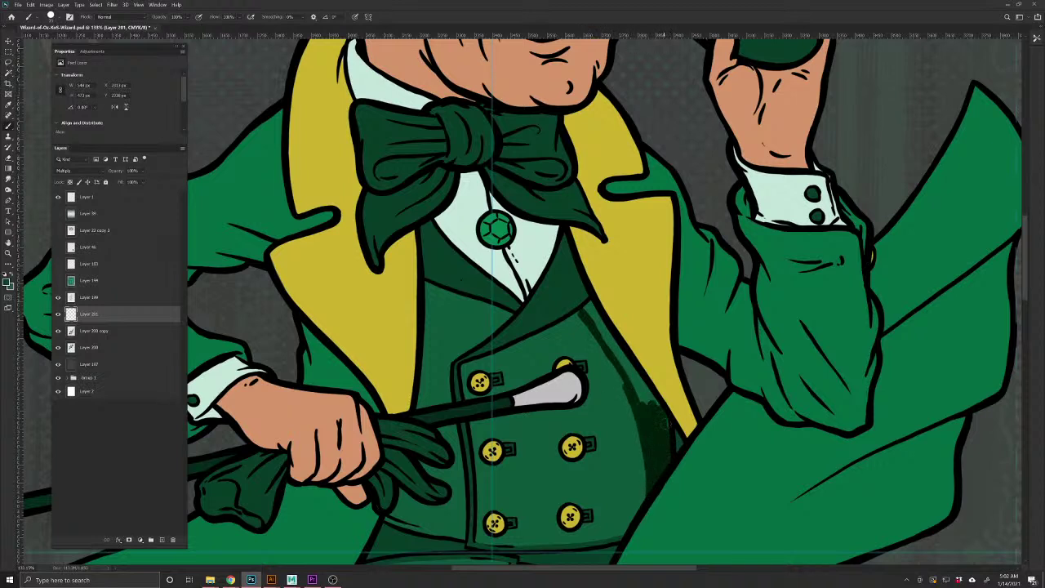
pyautogui.moveTo(650, 452)
pyautogui.mouseDown()
pyautogui.moveTo(637, 382)
pyautogui.moveTo(649, 392)
pyautogui.moveTo(640, 375)
pyautogui.moveTo(637, 393)
pyautogui.moveTo(617, 374)
pyautogui.moveTo(582, 300)
pyautogui.mouseUp()
pyautogui.keyDown('alt'); pyautogui.click(543, 346); pyautogui.keyUp('alt')
pyautogui.keyDown('alt'); pyautogui.click(552, 338); pyautogui.keyUp('alt')
pyautogui.moveTo(609, 349)
pyautogui.mouseDown()
pyautogui.moveTo(585, 317)
pyautogui.moveTo(604, 326)
pyautogui.moveTo(640, 384)
pyautogui.moveTo(641, 429)
pyautogui.moveTo(653, 407)
pyautogui.moveTo(661, 424)
pyautogui.moveTo(667, 462)
pyautogui.moveTo(652, 486)
pyautogui.mouseUp()
pyautogui.moveTo(644, 445)
pyautogui.mouseDown()
pyautogui.moveTo(643, 503)
pyautogui.moveTo(632, 404)
pyautogui.mouseUp()
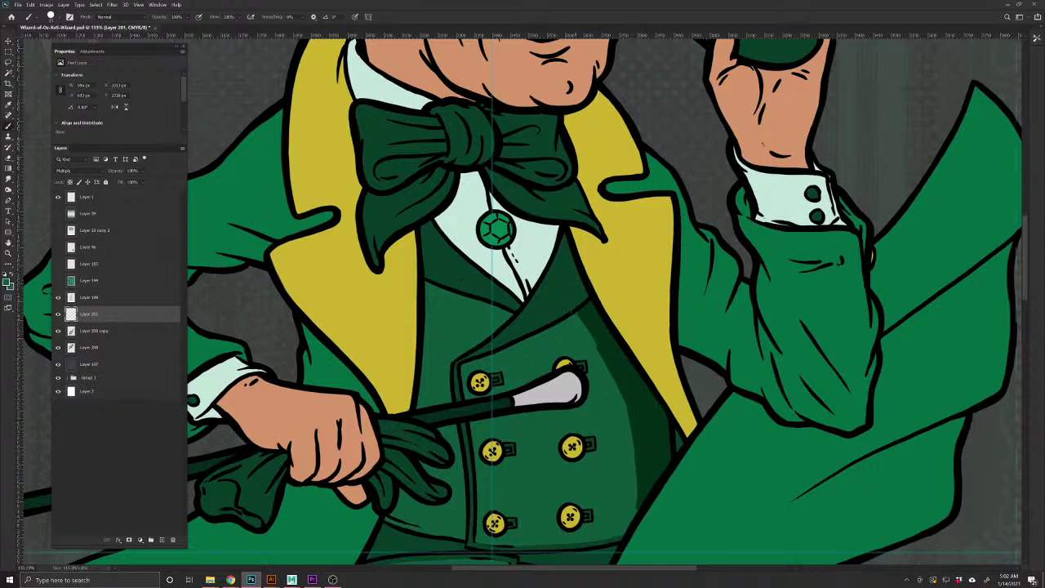
# Extend the shadow up onto the vest's collar and erase the overspill along the adjoining yellow coat lapel
pyautogui.moveTo(606, 368)
pyautogui.mouseDown()
pyautogui.moveTo(570, 304)
pyautogui.moveTo(567, 247)
pyautogui.moveTo(586, 301)
pyautogui.mouseUp()
pyautogui.moveTo(563, 243)
pyautogui.mouseDown()
pyautogui.moveTo(579, 310)
pyautogui.moveTo(555, 223)
pyautogui.mouseUp()
pyautogui.moveTo(462, 379); pyautogui.dragTo(511, 333)
pyautogui.press('e')
pyautogui.moveTo(619, 272); pyautogui.dragTo(644, 328)
pyautogui.moveTo(620, 278); pyautogui.dragTo(596, 219)
pyautogui.moveTo(618, 272)
pyautogui.mouseDown()
pyautogui.moveTo(655, 331)
pyautogui.moveTo(678, 461)
pyautogui.mouseUp()
pyautogui.press('b')
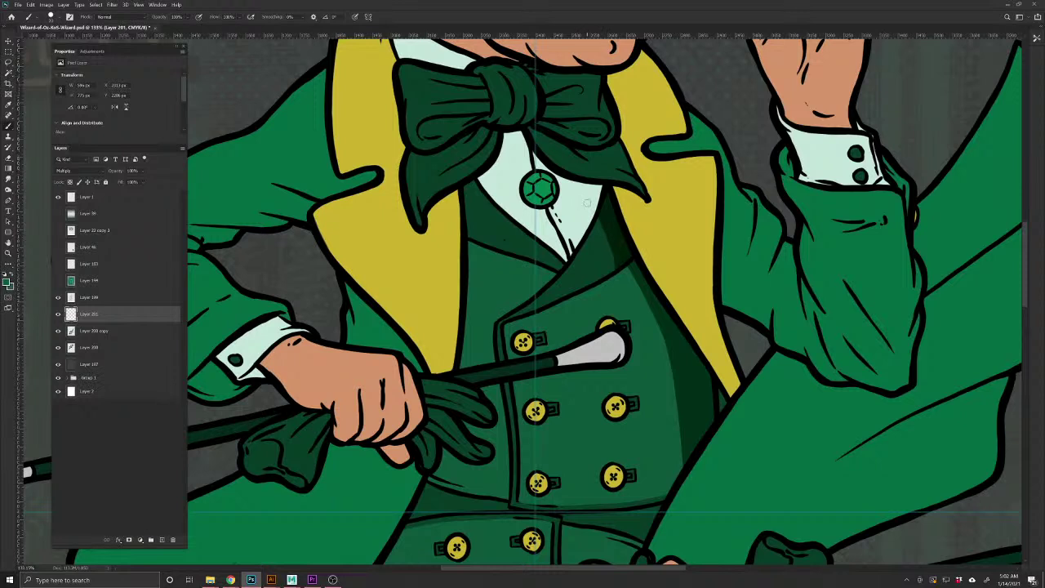
# Undo the last stroke, trim the vest shadow with the Eraser, and repaint it with a wider, smoother inner edge
pyautogui.hotkey('ctrl', 'z')
pyautogui.press('e')
pyautogui.moveTo(620, 257)
pyautogui.mouseDown()
pyautogui.moveTo(608, 231)
pyautogui.moveTo(611, 259)
pyautogui.moveTo(625, 267)
pyautogui.moveTo(667, 363)
pyautogui.moveTo(675, 414)
pyautogui.mouseUp()
pyautogui.press('b')
pyautogui.moveTo(634, 286)
pyautogui.mouseDown()
pyautogui.moveTo(660, 364)
pyautogui.moveTo(668, 353)
pyautogui.moveTo(678, 484)
pyautogui.moveTo(663, 373)
pyautogui.moveTo(631, 280)
pyautogui.moveTo(662, 408)
pyautogui.mouseUp()
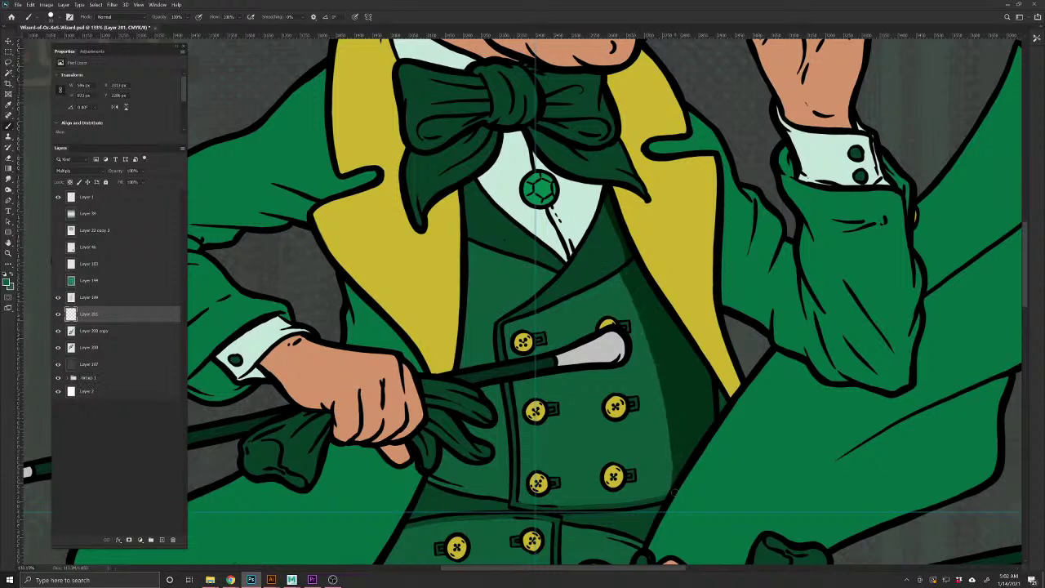
# Shade the cane-arm side of the vest along the yellow lapel and add shadows beneath the vest's collar edges
pyautogui.moveTo(494, 333); pyautogui.dragTo(525, 429)
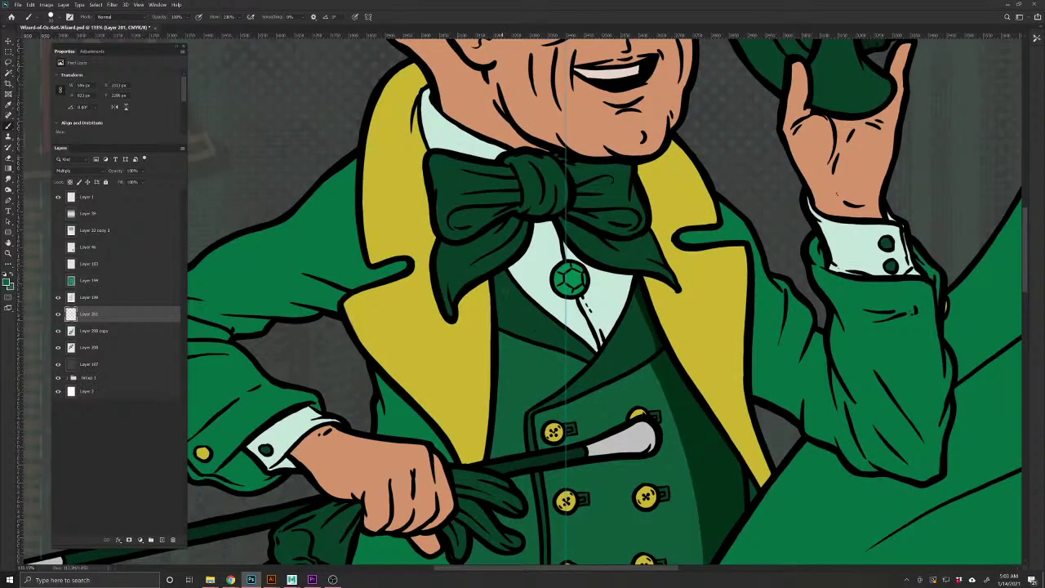
pyautogui.moveTo(511, 283)
pyautogui.mouseDown()
pyautogui.moveTo(501, 330)
pyautogui.moveTo(509, 286)
pyautogui.moveTo(499, 273)
pyautogui.moveTo(497, 309)
pyautogui.moveTo(494, 278)
pyautogui.mouseUp()
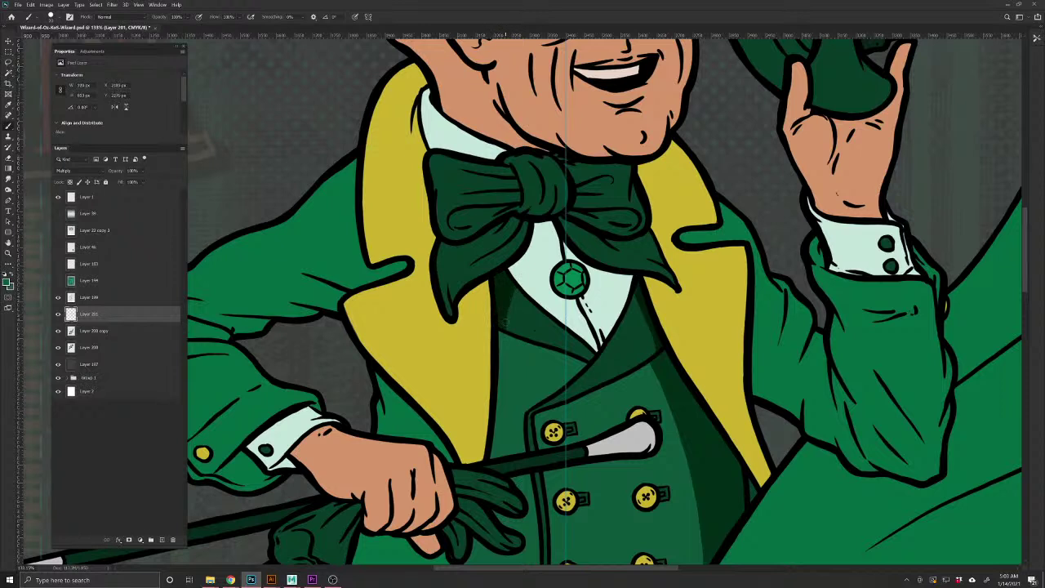
pyautogui.moveTo(508, 362)
pyautogui.mouseDown()
pyautogui.moveTo(499, 332)
pyautogui.moveTo(504, 456)
pyautogui.moveTo(501, 372)
pyautogui.moveTo(492, 456)
pyautogui.moveTo(495, 392)
pyautogui.moveTo(498, 427)
pyautogui.mouseUp()
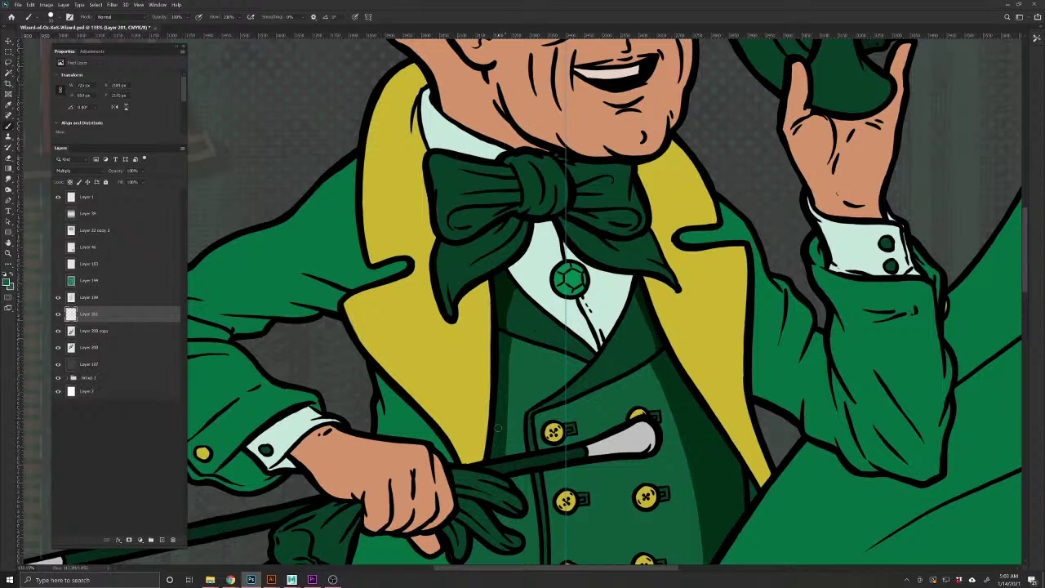
pyautogui.moveTo(582, 363)
pyautogui.mouseDown()
pyautogui.moveTo(526, 338)
pyautogui.moveTo(503, 336)
pyautogui.moveTo(571, 353)
pyautogui.moveTo(504, 349)
pyautogui.mouseUp()
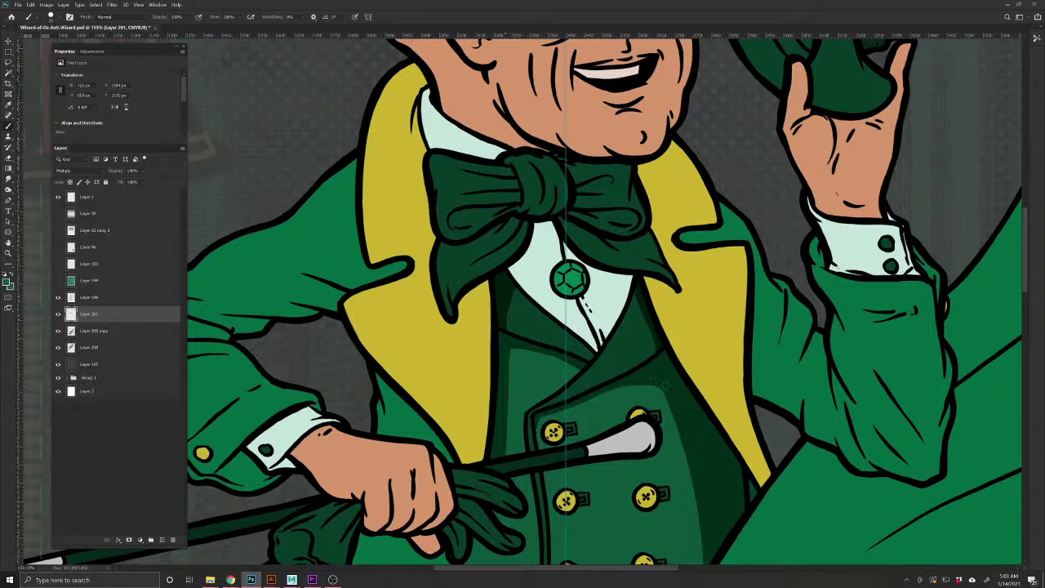
# Shade the vest around the held gloves and paint small shadows beneath its gold buttons
pyautogui.scroll(-5, 506, 409)
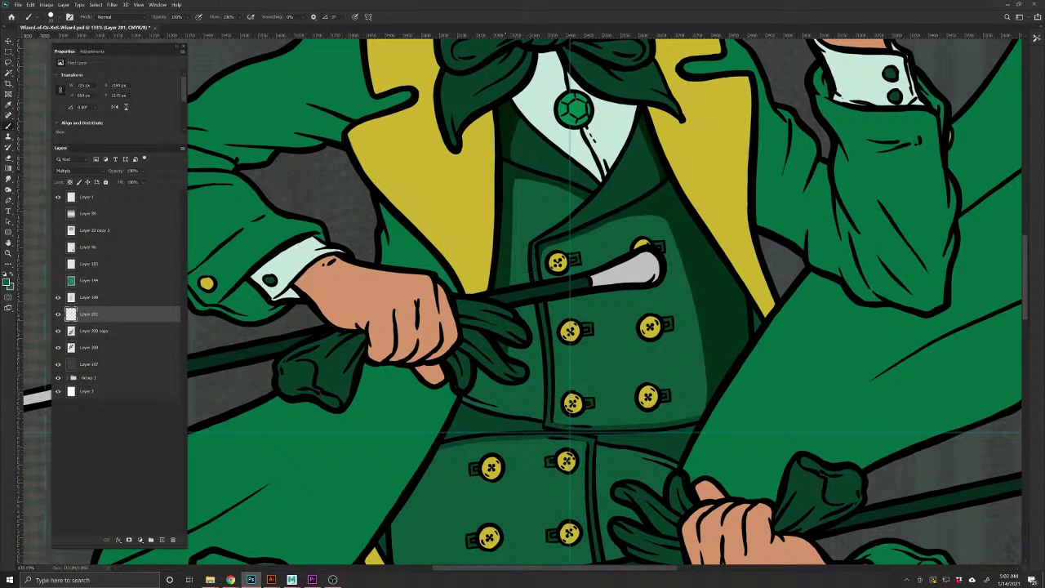
pyautogui.moveTo(494, 394)
pyautogui.mouseDown()
pyautogui.moveTo(490, 411)
pyautogui.moveTo(479, 370)
pyautogui.moveTo(482, 394)
pyautogui.moveTo(467, 410)
pyautogui.moveTo(538, 420)
pyautogui.moveTo(495, 406)
pyautogui.mouseUp()
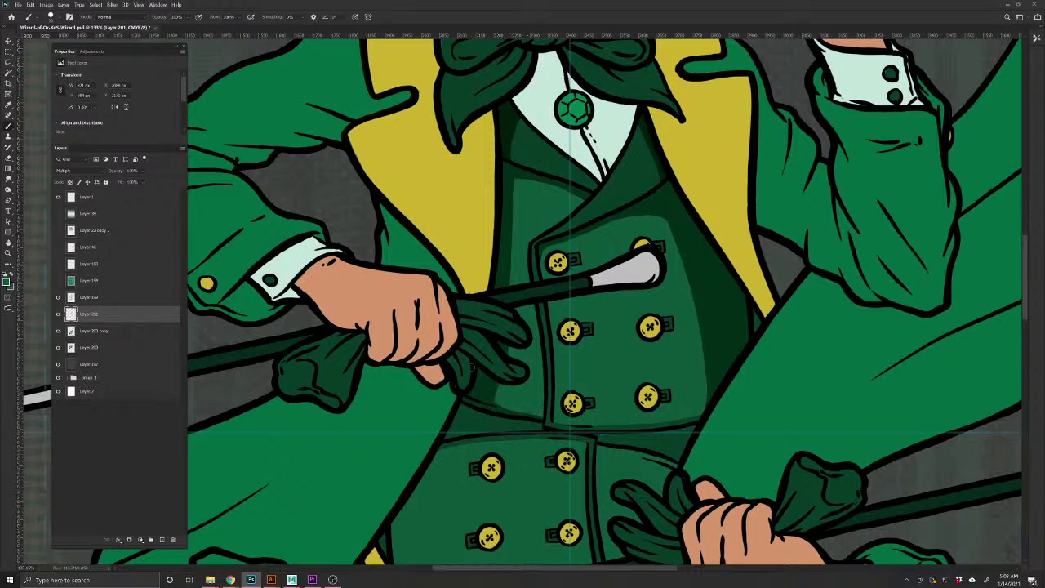
pyautogui.moveTo(572, 418); pyautogui.dragTo(560, 407)
pyautogui.moveTo(542, 311); pyautogui.dragTo(521, 446)
pyautogui.moveTo(552, 409); pyautogui.dragTo(529, 406)
pyautogui.moveTo(637, 480); pyautogui.dragTo(622, 475)
pyautogui.moveTo(567, 519); pyautogui.dragTo(536, 416)
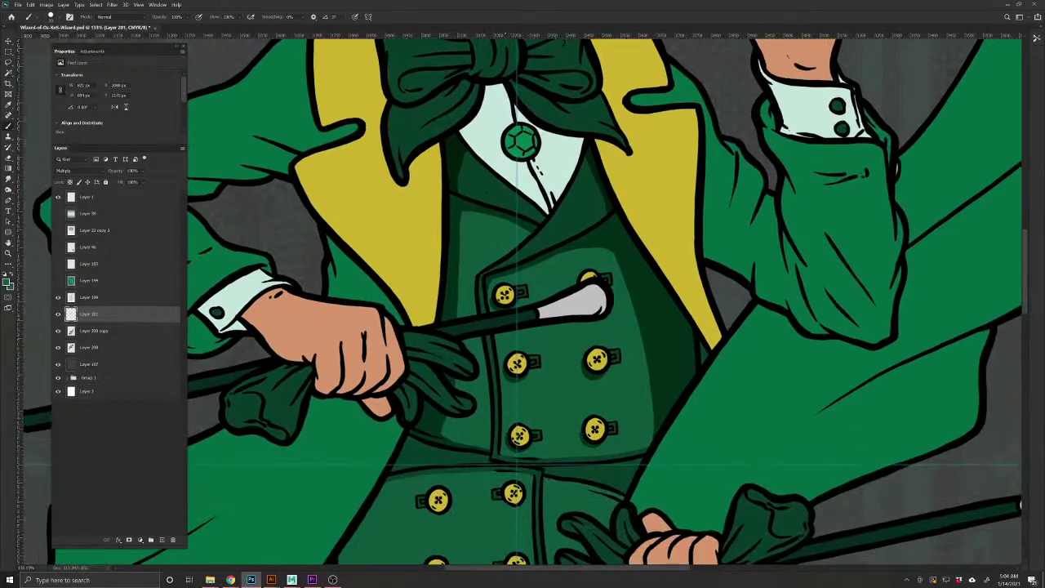
# Paint a large shadow on the coat tail beneath the gloves and cane hand, tapering it along the upper fold line
pyautogui.moveTo(389, 426); pyautogui.dragTo(536, 483)
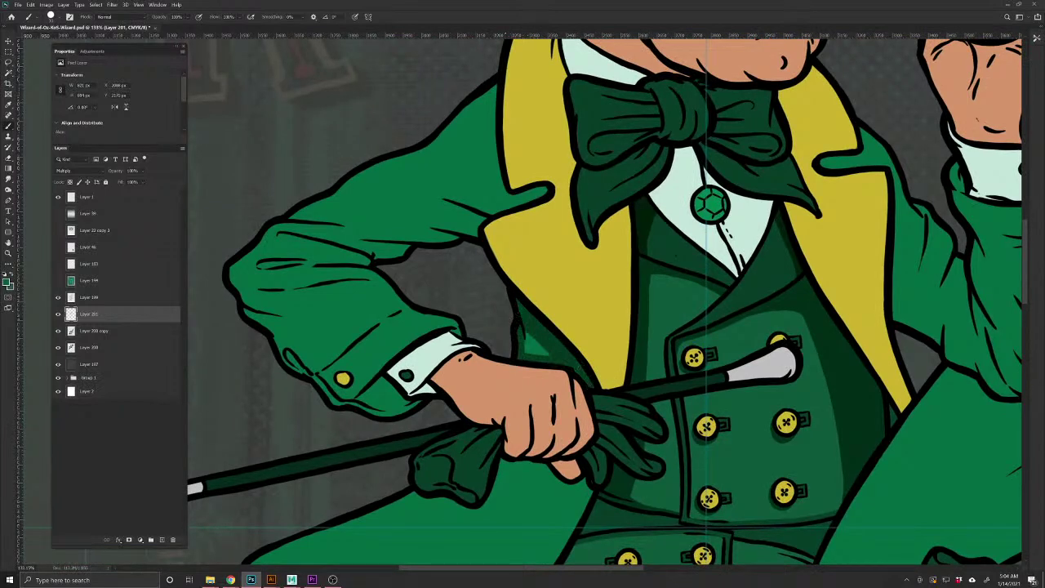
pyautogui.moveTo(509, 416); pyautogui.dragTo(543, 241)
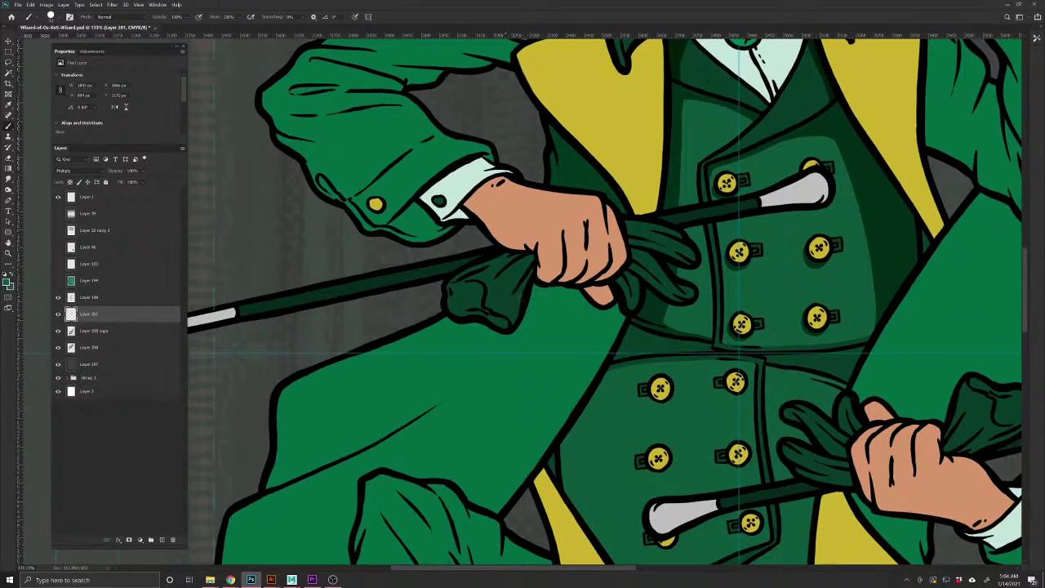
pyautogui.moveTo(583, 384)
pyautogui.mouseDown()
pyautogui.moveTo(495, 511)
pyautogui.moveTo(450, 480)
pyautogui.moveTo(386, 464)
pyautogui.moveTo(456, 375)
pyautogui.moveTo(477, 325)
pyautogui.moveTo(521, 326)
pyautogui.moveTo(533, 289)
pyautogui.moveTo(603, 317)
pyautogui.moveTo(610, 308)
pyautogui.moveTo(545, 288)
pyautogui.moveTo(606, 327)
pyautogui.moveTo(542, 351)
pyautogui.moveTo(533, 343)
pyautogui.moveTo(541, 300)
pyautogui.moveTo(527, 369)
pyautogui.moveTo(547, 404)
pyautogui.moveTo(584, 370)
pyautogui.mouseUp()
pyautogui.moveTo(554, 432)
pyautogui.mouseDown()
pyautogui.moveTo(490, 494)
pyautogui.moveTo(391, 455)
pyautogui.moveTo(458, 392)
pyautogui.moveTo(479, 340)
pyautogui.moveTo(519, 344)
pyautogui.moveTo(564, 383)
pyautogui.moveTo(486, 344)
pyautogui.moveTo(557, 423)
pyautogui.moveTo(463, 383)
pyautogui.moveTo(544, 428)
pyautogui.moveTo(455, 392)
pyautogui.moveTo(531, 430)
pyautogui.moveTo(462, 396)
pyautogui.moveTo(523, 437)
pyautogui.moveTo(450, 414)
pyautogui.moveTo(519, 449)
pyautogui.moveTo(441, 425)
pyautogui.moveTo(515, 461)
pyautogui.moveTo(429, 445)
pyautogui.moveTo(490, 482)
pyautogui.moveTo(412, 459)
pyautogui.moveTo(512, 462)
pyautogui.mouseUp()
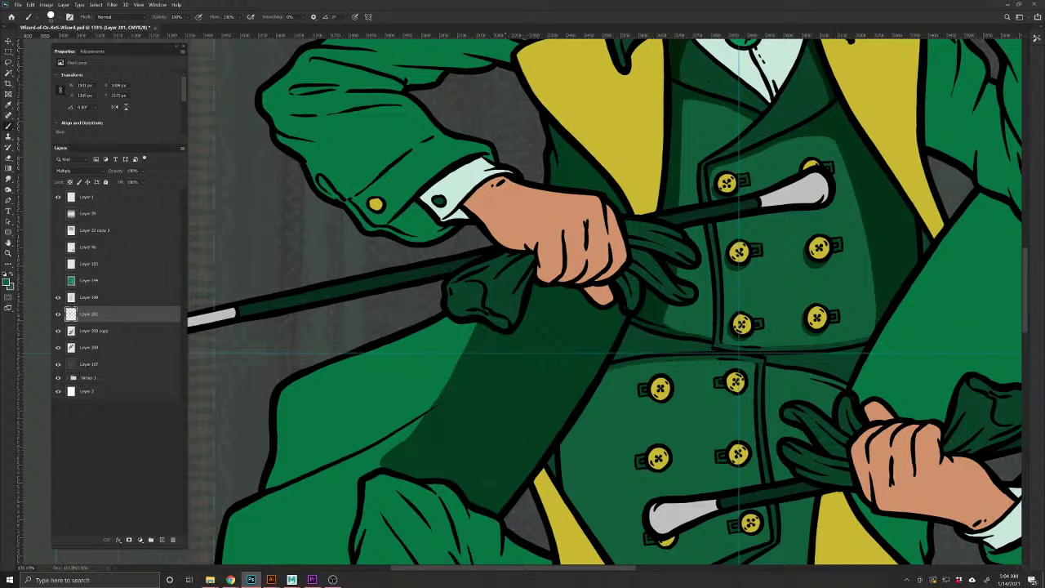
pyautogui.moveTo(376, 518); pyautogui.dragTo(543, 375)
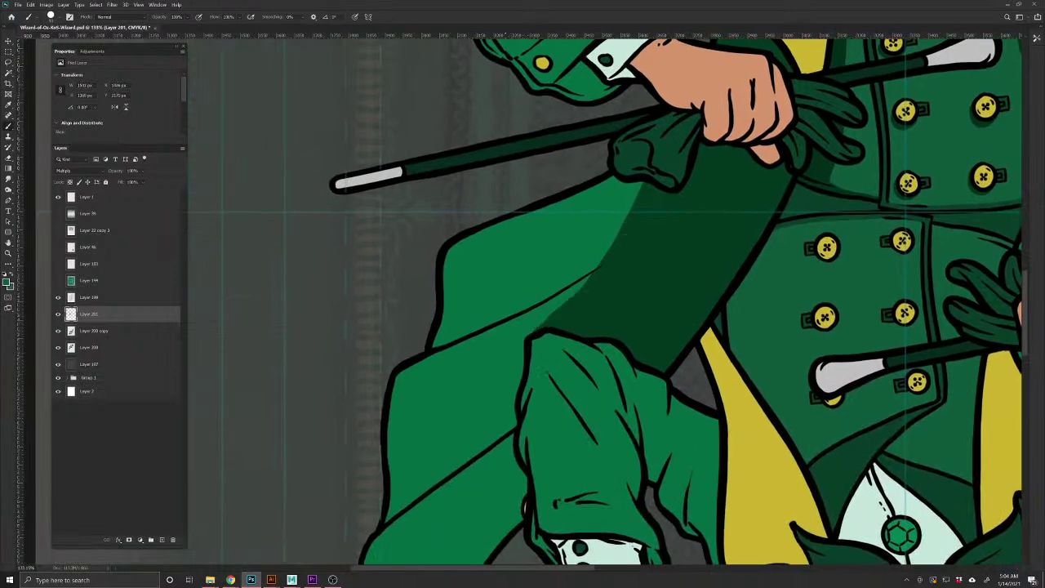
pyautogui.moveTo(619, 219)
pyautogui.mouseDown()
pyautogui.moveTo(596, 255)
pyautogui.moveTo(607, 246)
pyautogui.mouseUp()
pyautogui.moveTo(574, 278)
pyautogui.mouseDown()
pyautogui.moveTo(507, 315)
pyautogui.moveTo(644, 185)
pyautogui.moveTo(476, 329)
pyautogui.mouseUp()
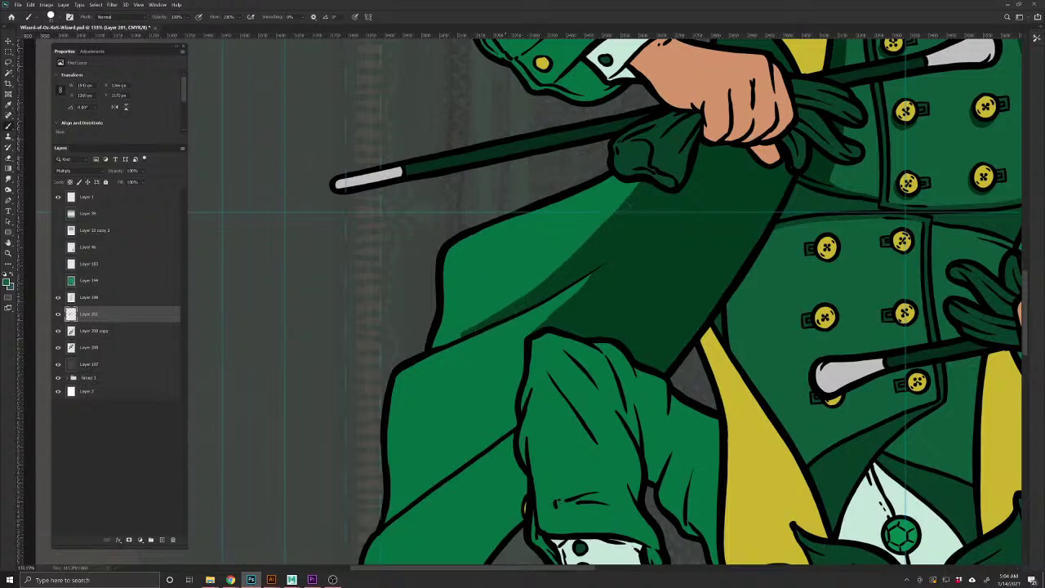
# Shade the middle and lower folds of the same coat tail beside the inverted figure's sleeve, widening the lowest shadow
pyautogui.moveTo(435, 473); pyautogui.dragTo(473, 334)
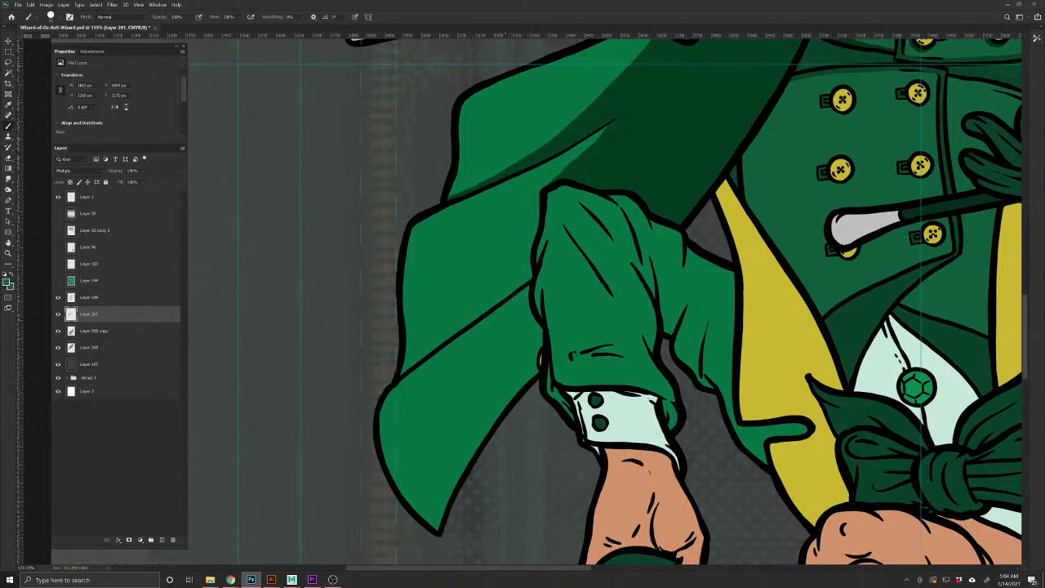
pyautogui.moveTo(511, 302)
pyautogui.mouseDown()
pyautogui.moveTo(476, 449)
pyautogui.moveTo(536, 372)
pyautogui.moveTo(541, 334)
pyautogui.moveTo(527, 296)
pyautogui.moveTo(514, 329)
pyautogui.moveTo(528, 353)
pyautogui.moveTo(498, 405)
pyautogui.mouseUp()
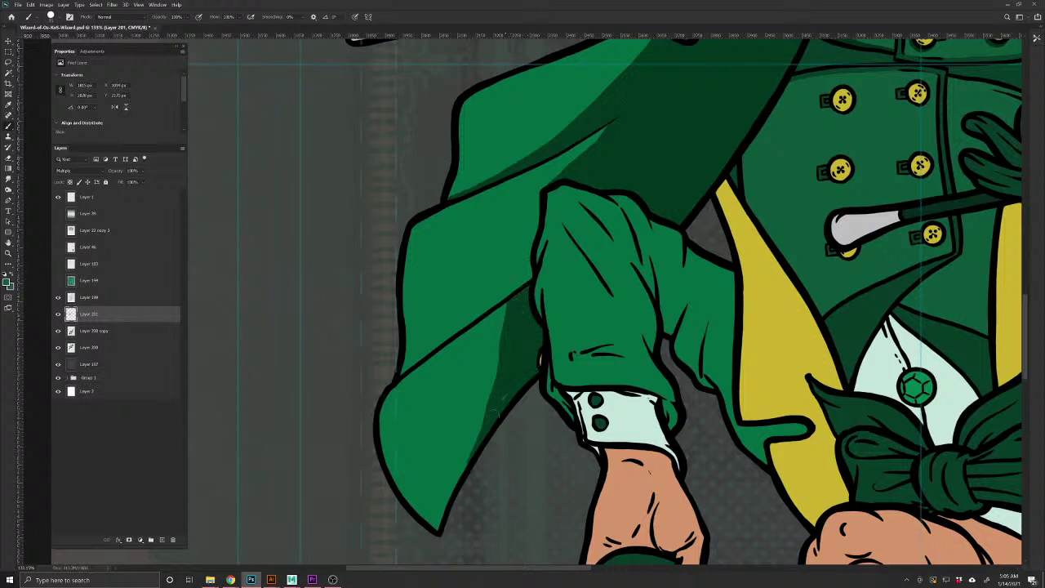
pyautogui.moveTo(503, 304)
pyautogui.mouseDown()
pyautogui.moveTo(474, 460)
pyautogui.moveTo(491, 360)
pyautogui.mouseUp()
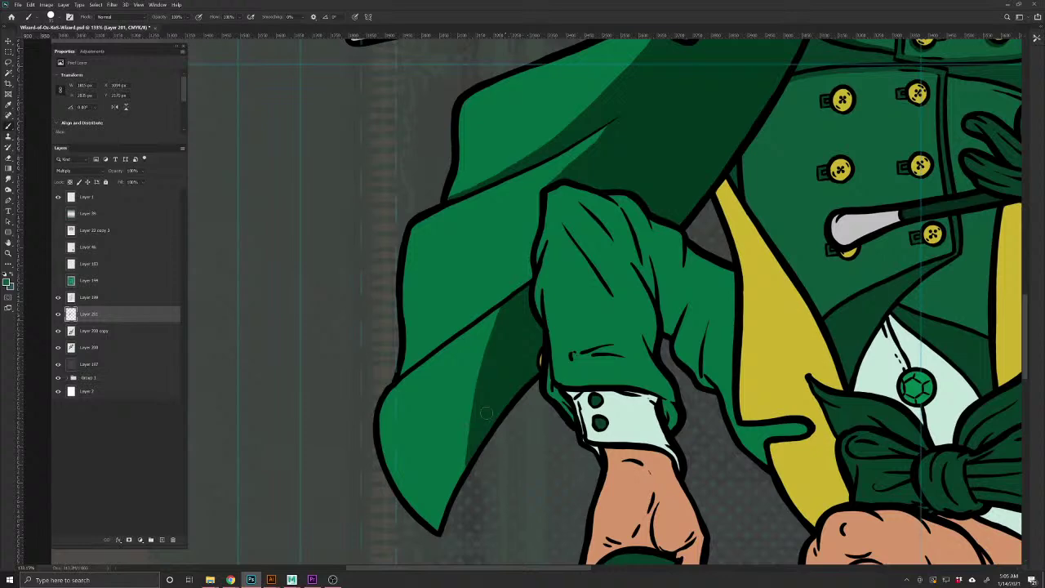
pyautogui.moveTo(466, 317); pyautogui.dragTo(526, 422)
pyautogui.moveTo(596, 306); pyautogui.dragTo(572, 388)
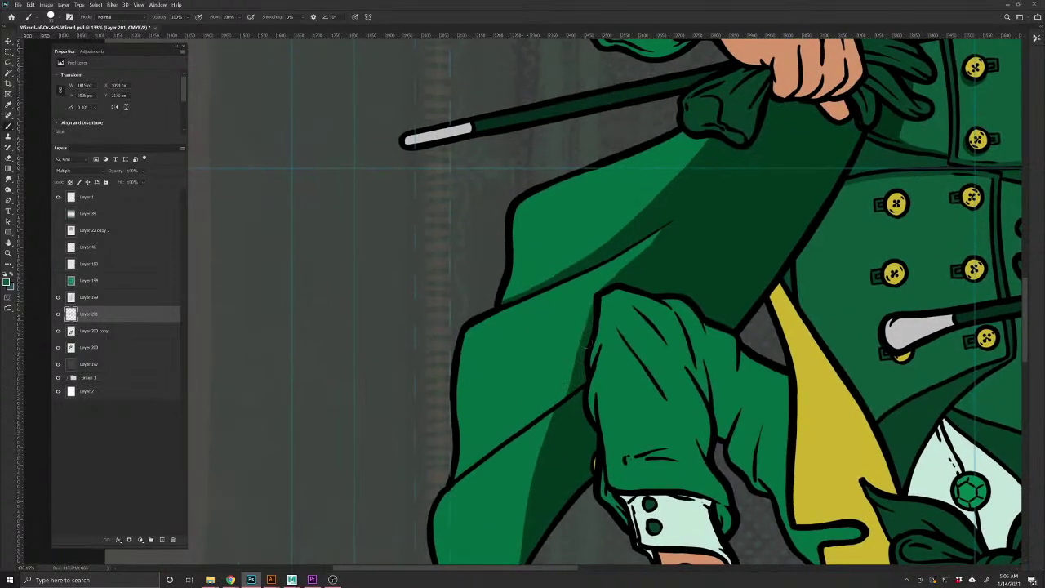
pyautogui.moveTo(551, 425); pyautogui.dragTo(553, 346)
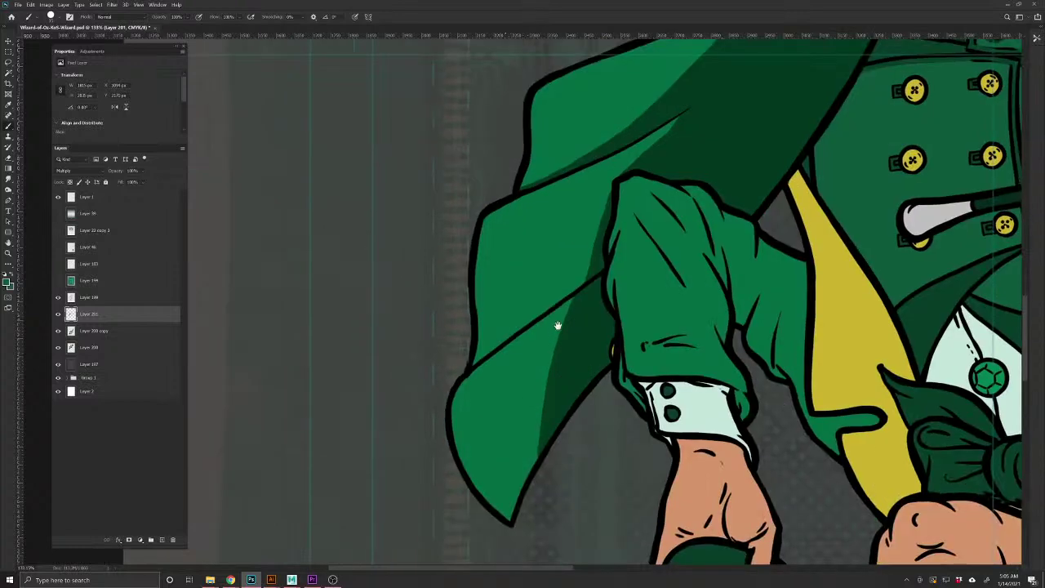
pyautogui.moveTo(567, 304)
pyautogui.mouseDown()
pyautogui.moveTo(553, 343)
pyautogui.moveTo(537, 462)
pyautogui.mouseUp()
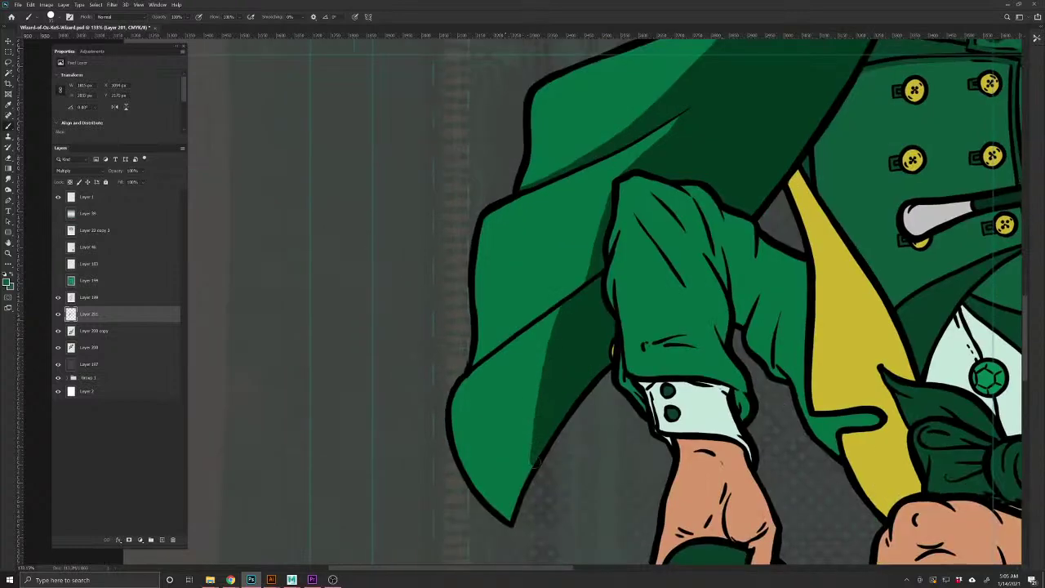
# Widen the shadow on the coat tail's upper fold below the cane and fill the unpainted gap inside it
pyautogui.moveTo(775, 220); pyautogui.dragTo(640, 494)
pyautogui.moveTo(574, 287)
pyautogui.mouseDown()
pyautogui.moveTo(535, 317)
pyautogui.moveTo(490, 404)
pyautogui.moveTo(543, 311)
pyautogui.moveTo(578, 290)
pyautogui.moveTo(583, 315)
pyautogui.moveTo(556, 320)
pyautogui.moveTo(546, 308)
pyautogui.moveTo(516, 377)
pyautogui.moveTo(545, 351)
pyautogui.mouseUp()
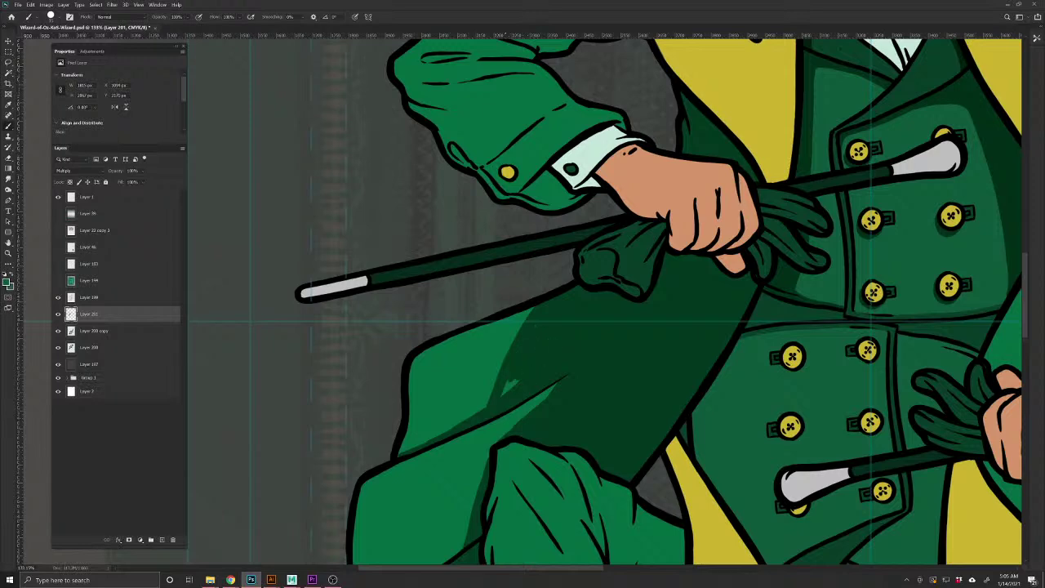
pyautogui.moveTo(479, 412); pyautogui.dragTo(524, 317)
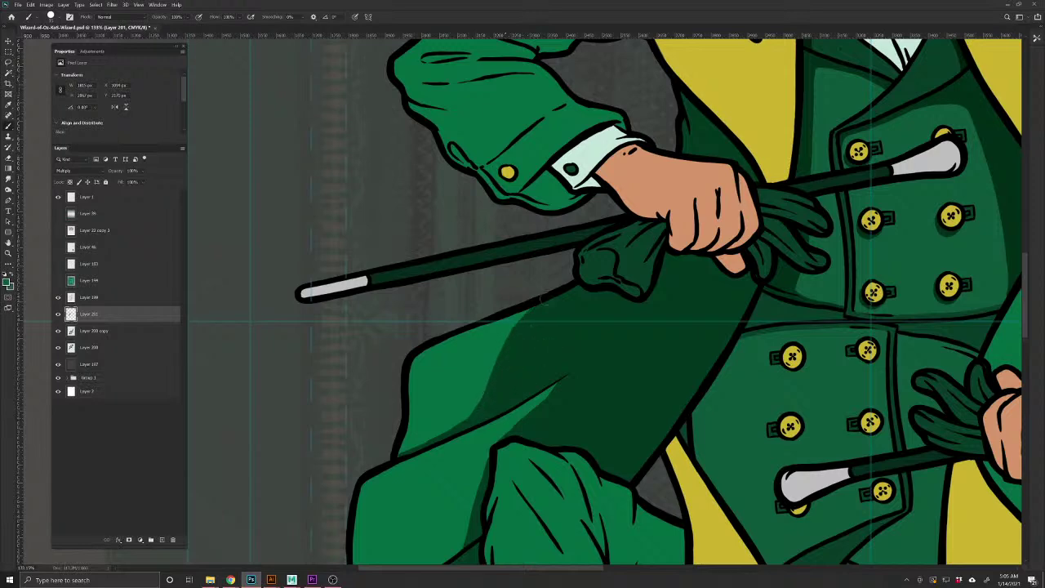
# Paint shadows on the cane arm's sleeve beneath the shirt cuff and along the lower edge around the gold sleeve button
pyautogui.moveTo(411, 495); pyautogui.dragTo(457, 354)
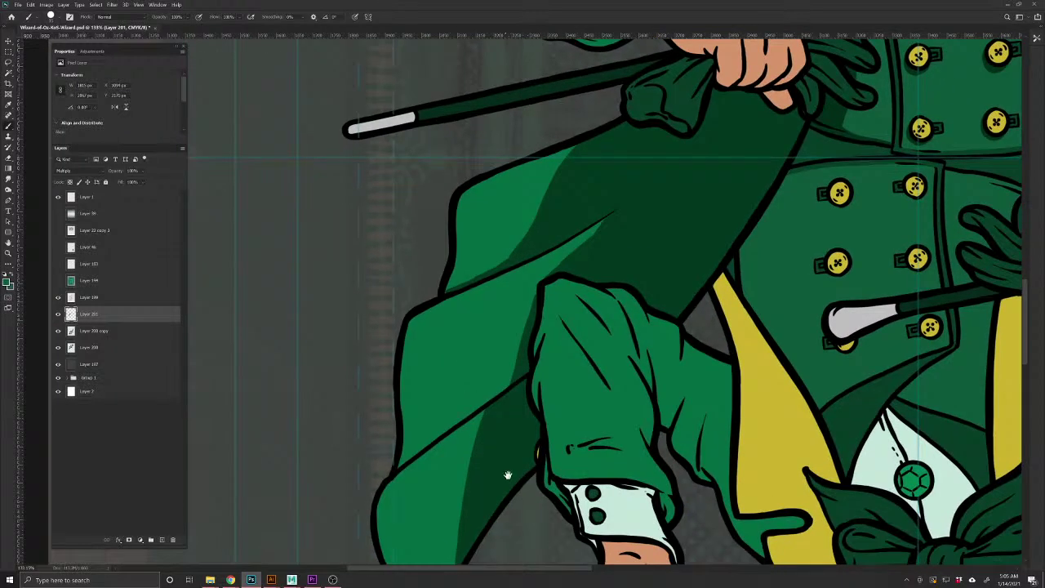
pyautogui.moveTo(496, 480); pyautogui.dragTo(469, 450)
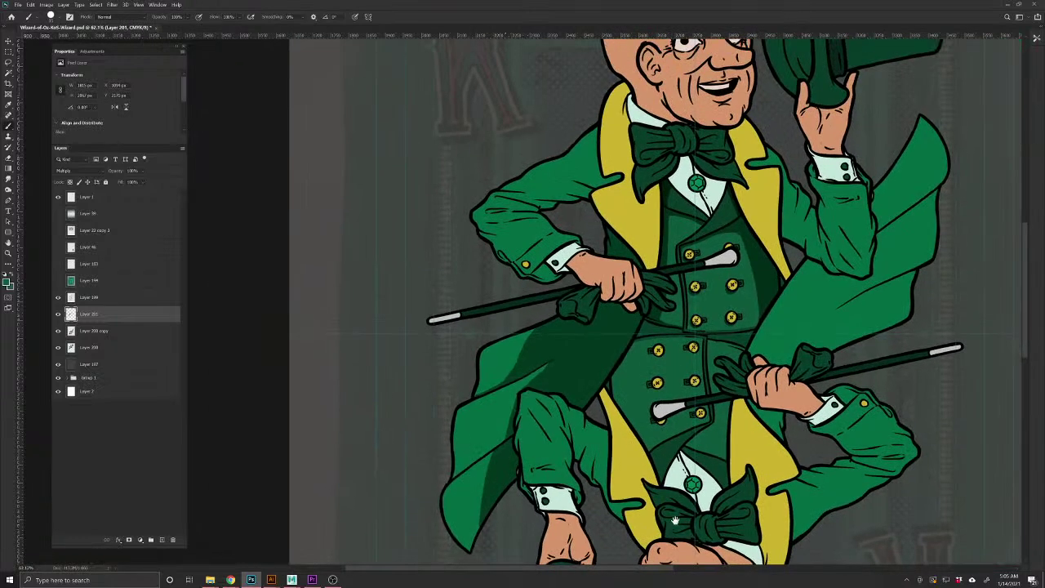
pyautogui.moveTo(676, 521); pyautogui.dragTo(582, 481)
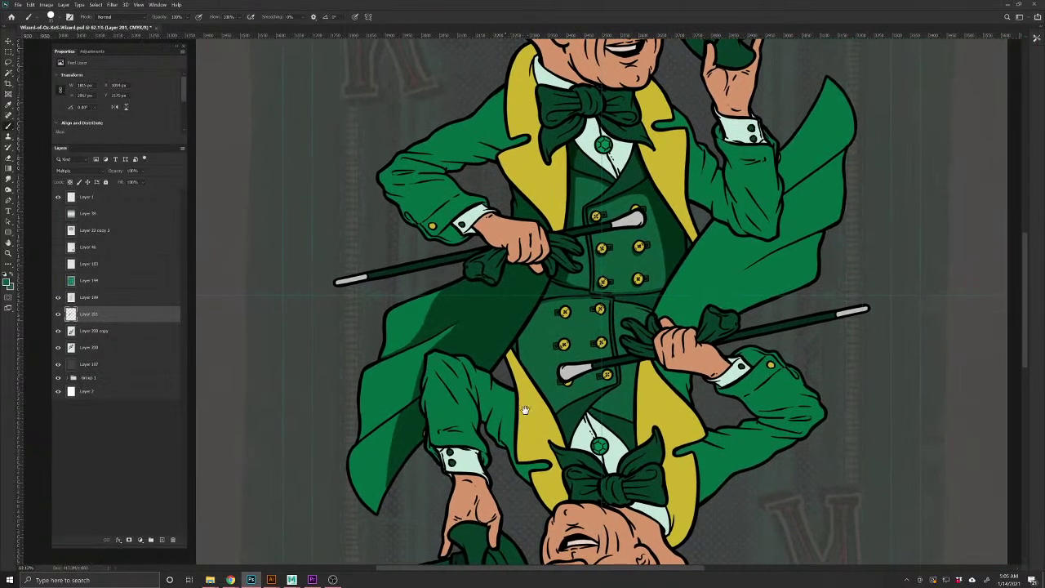
pyautogui.moveTo(458, 240)
pyautogui.mouseDown()
pyautogui.moveTo(517, 299)
pyautogui.moveTo(539, 311)
pyautogui.moveTo(499, 264)
pyautogui.moveTo(548, 302)
pyautogui.moveTo(487, 300)
pyautogui.mouseUp()
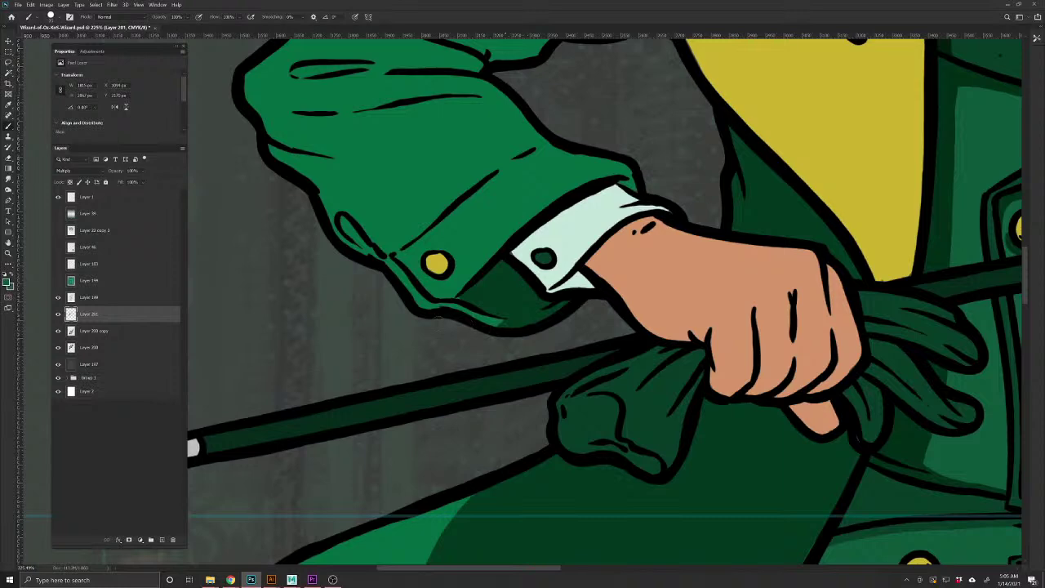
pyautogui.moveTo(450, 336); pyautogui.dragTo(558, 434)
pyautogui.moveTo(621, 437)
pyautogui.mouseDown()
pyautogui.moveTo(586, 429)
pyautogui.moveTo(599, 421)
pyautogui.moveTo(546, 417)
pyautogui.moveTo(539, 405)
pyautogui.moveTo(587, 409)
pyautogui.moveTo(537, 385)
pyautogui.moveTo(564, 409)
pyautogui.moveTo(468, 334)
pyautogui.moveTo(499, 369)
pyautogui.moveTo(467, 337)
pyautogui.moveTo(513, 370)
pyautogui.moveTo(443, 299)
pyautogui.mouseUp()
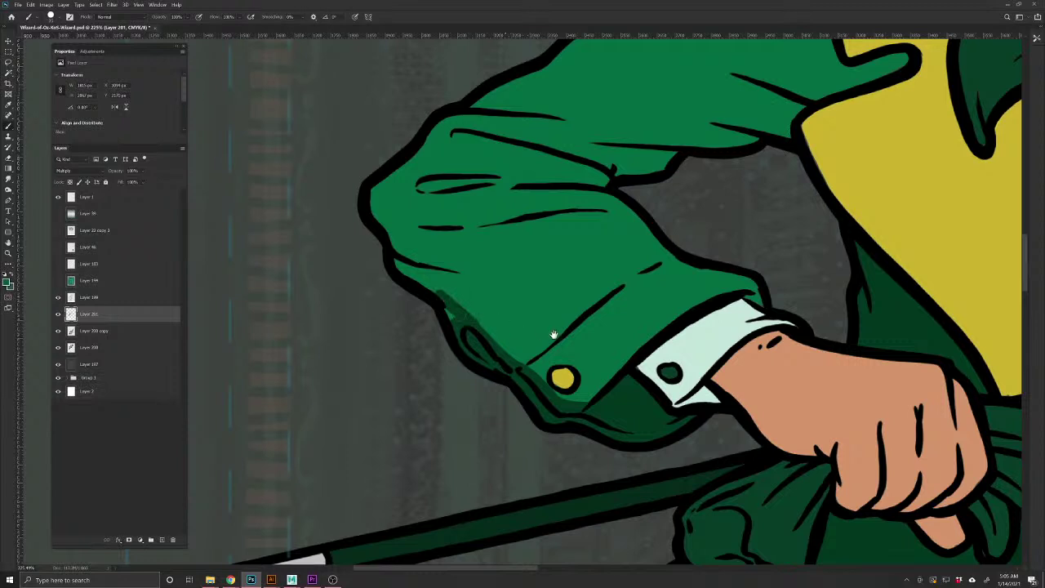
# Extend the cane arm's sleeve shadow over the forearm and elbow and along the top of the upper arm, leaving lit patches along the inner folds
pyautogui.moveTo(658, 338)
pyautogui.mouseDown()
pyautogui.moveTo(610, 307)
pyautogui.moveTo(558, 408)
pyautogui.moveTo(552, 448)
pyautogui.moveTo(535, 426)
pyautogui.moveTo(471, 396)
pyautogui.moveTo(442, 327)
pyautogui.moveTo(463, 292)
pyautogui.moveTo(444, 434)
pyautogui.moveTo(502, 401)
pyautogui.moveTo(596, 402)
pyautogui.moveTo(613, 375)
pyautogui.moveTo(669, 361)
pyautogui.moveTo(780, 264)
pyautogui.moveTo(815, 261)
pyautogui.mouseUp()
pyautogui.moveTo(432, 479); pyautogui.dragTo(435, 296)
pyautogui.moveTo(570, 372)
pyautogui.mouseDown()
pyautogui.moveTo(632, 421)
pyautogui.moveTo(577, 474)
pyautogui.moveTo(559, 472)
pyautogui.moveTo(571, 447)
pyautogui.moveTo(531, 454)
pyautogui.moveTo(552, 435)
pyautogui.moveTo(604, 441)
pyautogui.moveTo(558, 375)
pyautogui.moveTo(597, 424)
pyautogui.moveTo(535, 412)
pyautogui.moveTo(506, 437)
pyautogui.moveTo(433, 377)
pyautogui.moveTo(504, 441)
pyautogui.moveTo(523, 347)
pyautogui.moveTo(563, 411)
pyautogui.moveTo(482, 343)
pyautogui.moveTo(466, 408)
pyautogui.moveTo(437, 368)
pyautogui.moveTo(400, 355)
pyautogui.moveTo(372, 306)
pyautogui.moveTo(391, 249)
pyautogui.moveTo(445, 206)
pyautogui.moveTo(486, 249)
pyautogui.moveTo(473, 282)
pyautogui.moveTo(490, 318)
pyautogui.moveTo(454, 298)
pyautogui.moveTo(433, 335)
pyautogui.moveTo(404, 314)
pyautogui.mouseUp()
pyautogui.moveTo(436, 359)
pyautogui.mouseDown()
pyautogui.moveTo(381, 296)
pyautogui.moveTo(407, 260)
pyautogui.moveTo(422, 266)
pyautogui.moveTo(415, 241)
pyautogui.moveTo(436, 237)
pyautogui.moveTo(444, 219)
pyautogui.moveTo(481, 230)
pyautogui.mouseUp()
pyautogui.moveTo(528, 309)
pyautogui.mouseDown()
pyautogui.moveTo(501, 467)
pyautogui.moveTo(478, 503)
pyautogui.mouseUp()
pyautogui.moveTo(451, 406)
pyautogui.mouseDown()
pyautogui.moveTo(540, 395)
pyautogui.moveTo(694, 276)
pyautogui.moveTo(749, 252)
pyautogui.moveTo(753, 167)
pyautogui.moveTo(723, 176)
pyautogui.moveTo(611, 269)
pyautogui.moveTo(539, 294)
pyautogui.moveTo(424, 364)
pyautogui.moveTo(425, 380)
pyautogui.moveTo(465, 388)
pyautogui.moveTo(515, 372)
pyautogui.moveTo(494, 358)
pyautogui.moveTo(628, 315)
pyautogui.moveTo(727, 245)
pyautogui.moveTo(739, 184)
pyautogui.moveTo(690, 245)
pyautogui.moveTo(604, 315)
pyautogui.moveTo(522, 351)
pyautogui.moveTo(499, 343)
pyautogui.mouseUp()
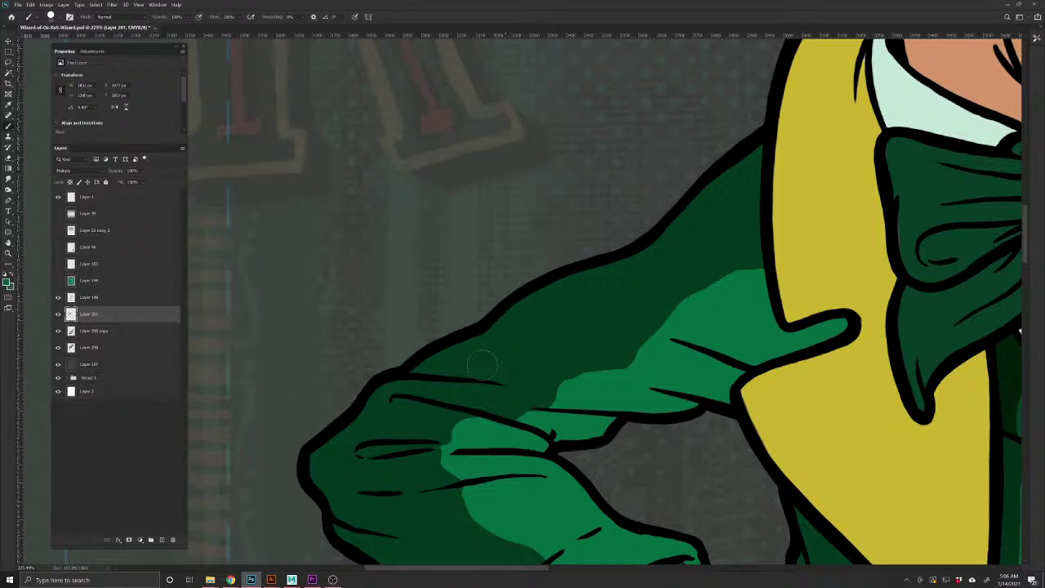
# Extend the upper-arm shadow to the yellow lapel and armpit, filling the remaining lit patch above the elbow fold
pyautogui.moveTo(526, 531); pyautogui.dragTo(407, 471)
pyautogui.moveTo(563, 245)
pyautogui.mouseDown()
pyautogui.moveTo(592, 249)
pyautogui.moveTo(658, 300)
pyautogui.moveTo(629, 233)
pyautogui.moveTo(587, 240)
pyautogui.moveTo(678, 281)
pyautogui.moveTo(727, 268)
pyautogui.moveTo(678, 296)
pyautogui.moveTo(633, 298)
pyautogui.moveTo(600, 266)
pyautogui.moveTo(547, 281)
pyautogui.moveTo(535, 292)
pyautogui.moveTo(642, 302)
pyautogui.moveTo(603, 339)
pyautogui.moveTo(588, 318)
pyautogui.moveTo(531, 317)
pyautogui.moveTo(555, 352)
pyautogui.moveTo(569, 353)
pyautogui.moveTo(439, 387)
pyautogui.mouseUp()
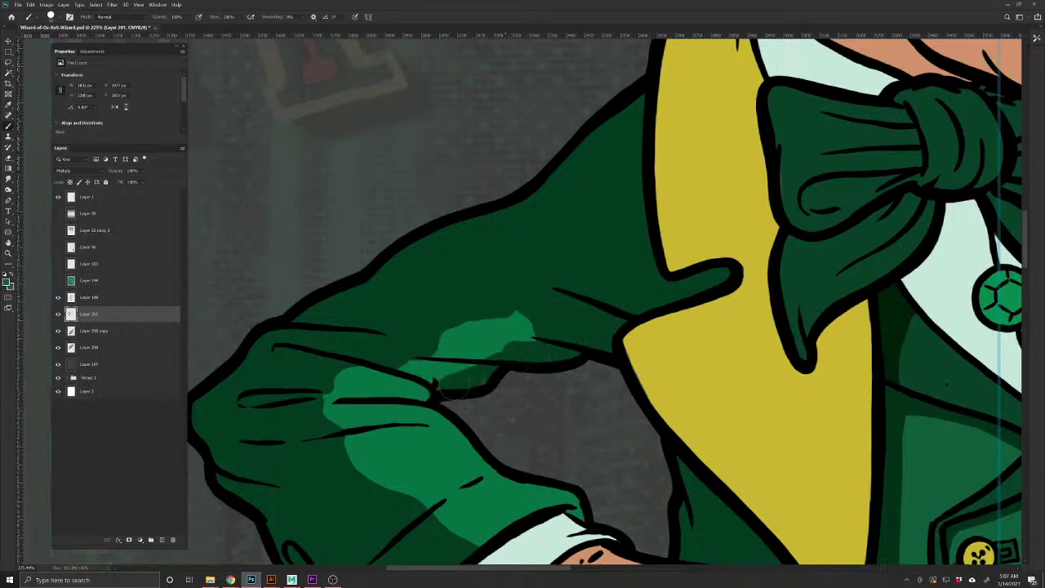
pyautogui.moveTo(530, 320); pyautogui.dragTo(506, 360)
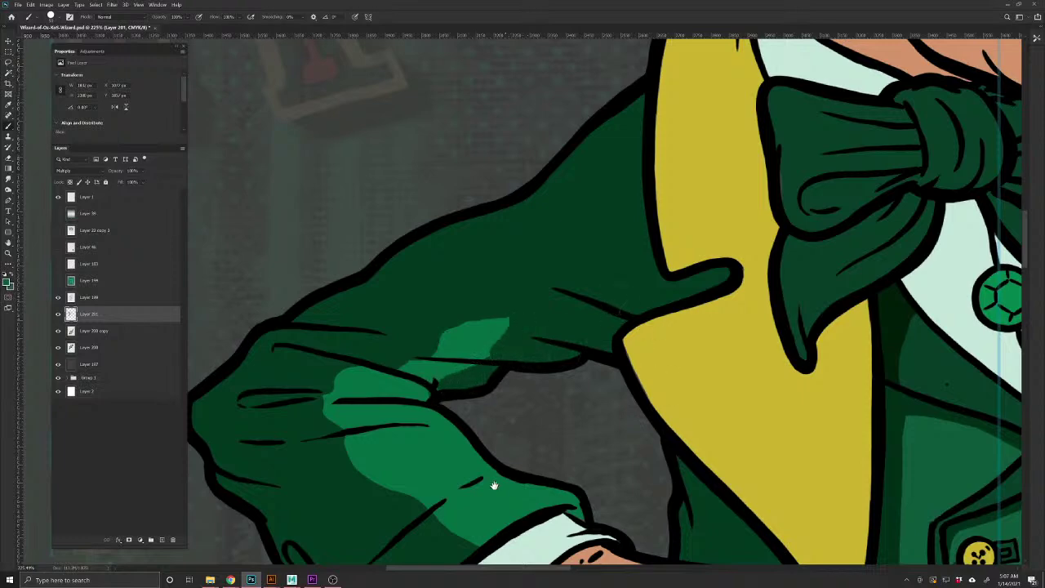
pyautogui.hotkey('ctrl', '0')
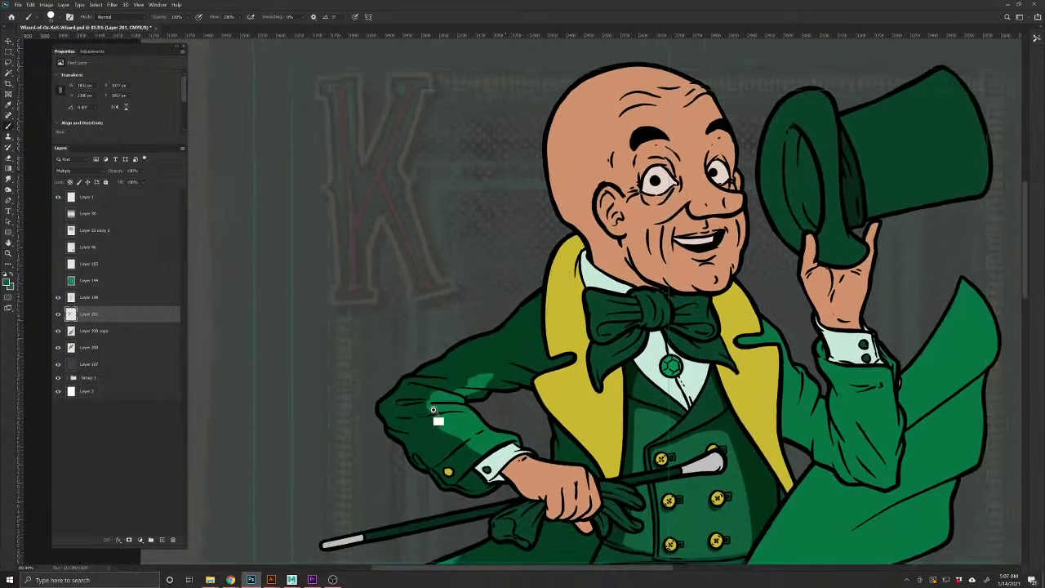
pyautogui.scroll(1, 471, 407)
pyautogui.moveTo(469, 384); pyautogui.dragTo(490, 375)
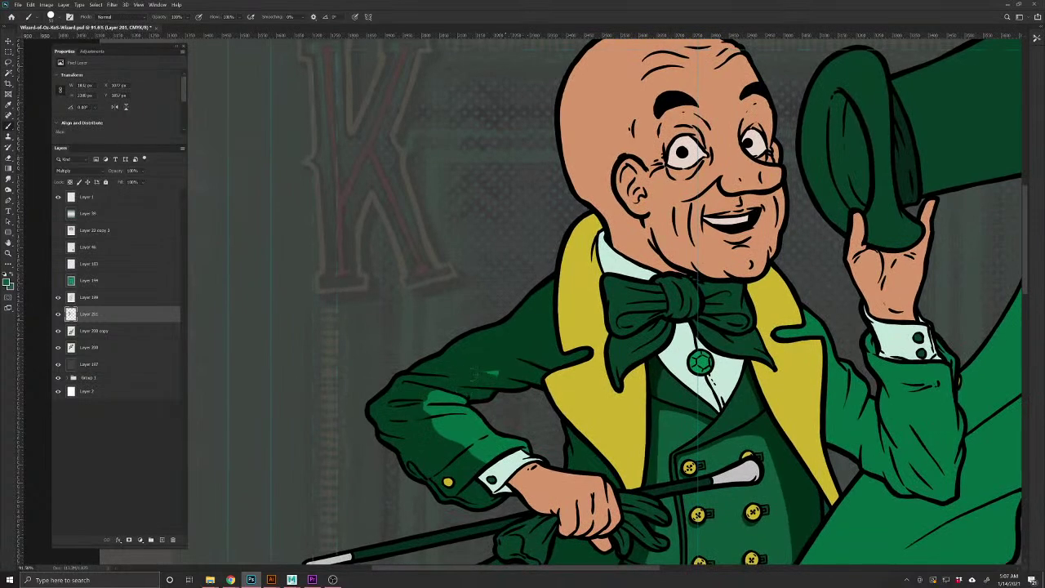
# Paint shadows on the upper sleeve of the raised hat arm, following the folds between lapel and elbow
pyautogui.moveTo(695, 491); pyautogui.dragTo(552, 396)
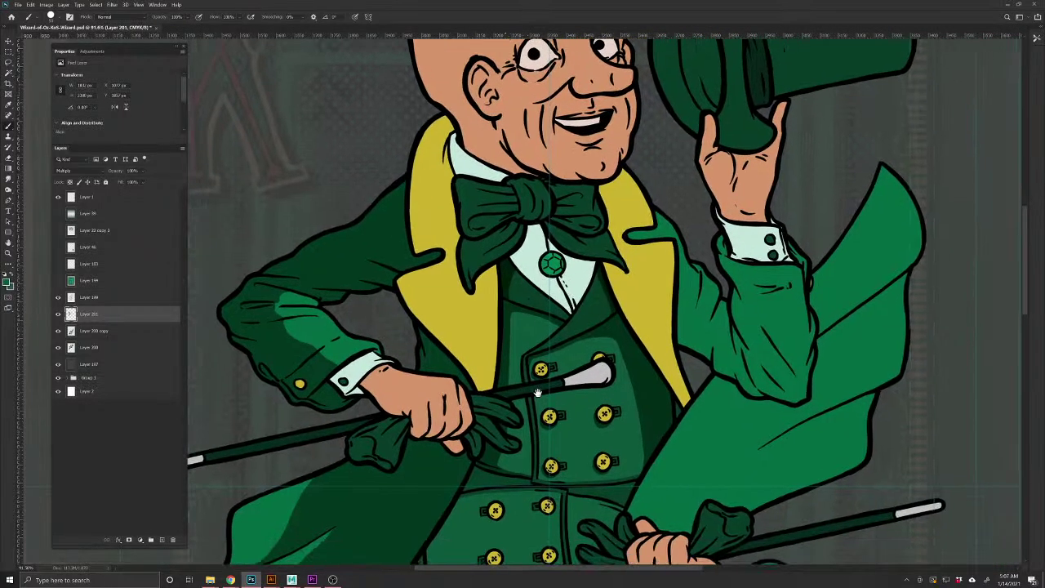
pyautogui.moveTo(642, 384); pyautogui.dragTo(533, 485)
pyautogui.moveTo(535, 335); pyautogui.dragTo(521, 334)
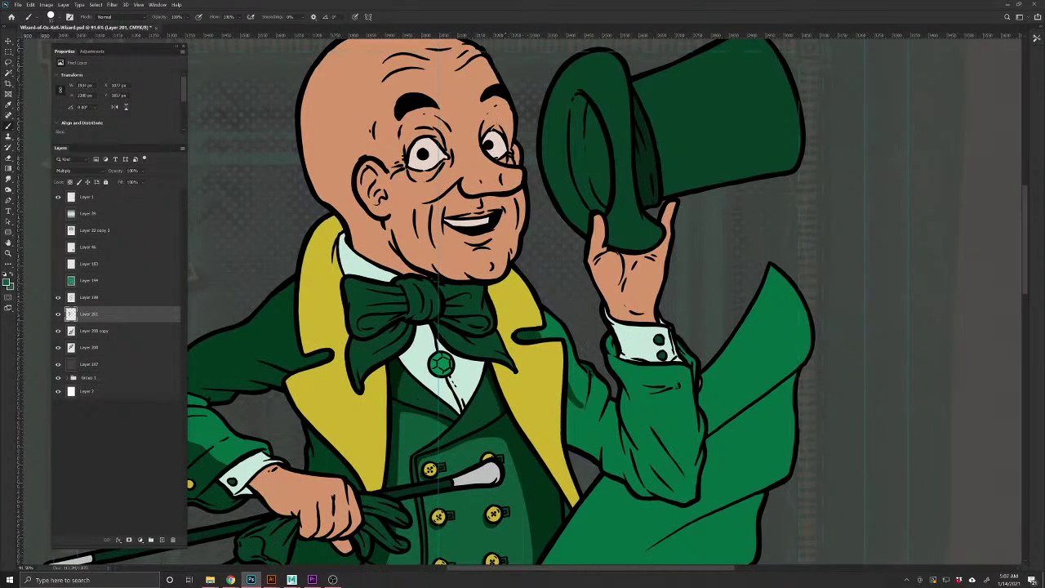
pyautogui.hotkey('ctrl', 'z')
pyautogui.moveTo(592, 371); pyautogui.dragTo(594, 382)
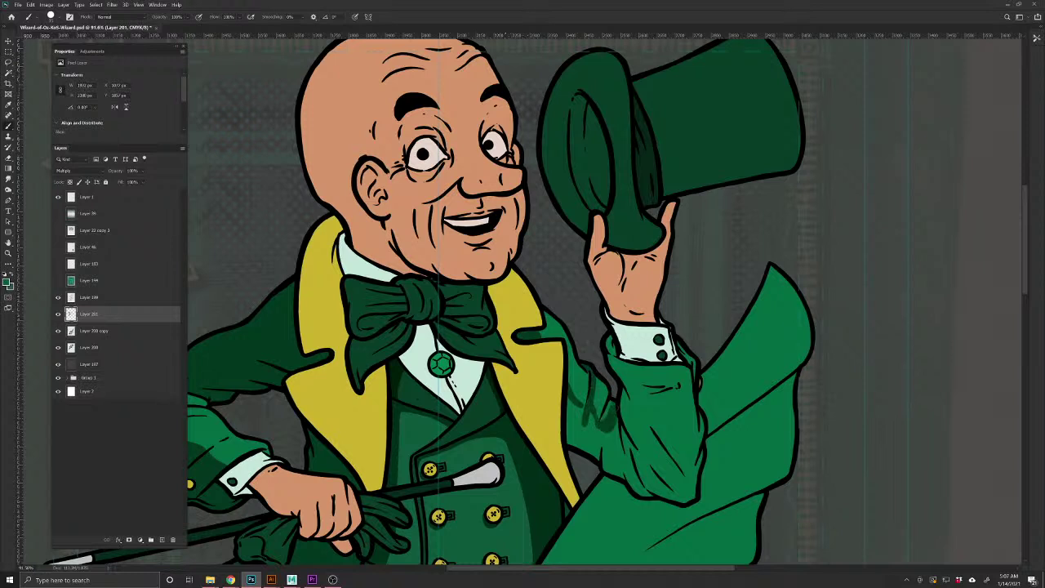
pyautogui.moveTo(620, 420); pyautogui.dragTo(616, 446)
# Fill the raised arm's forearm sleeve with shadow from the elbow up to the shirt cuff
pyautogui.moveTo(700, 450); pyautogui.dragTo(696, 478)
pyautogui.moveTo(677, 453)
pyautogui.mouseDown()
pyautogui.moveTo(694, 493)
pyautogui.moveTo(671, 499)
pyautogui.moveTo(633, 490)
pyautogui.moveTo(602, 455)
pyautogui.moveTo(565, 441)
pyautogui.moveTo(572, 398)
pyautogui.moveTo(577, 441)
pyautogui.moveTo(609, 439)
pyautogui.moveTo(584, 446)
pyautogui.moveTo(613, 463)
pyautogui.moveTo(619, 431)
pyautogui.moveTo(689, 459)
pyautogui.moveTo(686, 497)
pyautogui.moveTo(637, 448)
pyautogui.moveTo(657, 467)
pyautogui.moveTo(629, 487)
pyautogui.moveTo(681, 477)
pyautogui.moveTo(633, 464)
pyautogui.moveTo(645, 418)
pyautogui.moveTo(664, 439)
pyautogui.moveTo(629, 400)
pyautogui.moveTo(637, 435)
pyautogui.moveTo(645, 388)
pyautogui.moveTo(687, 369)
pyautogui.moveTo(668, 394)
pyautogui.moveTo(670, 441)
pyautogui.moveTo(653, 397)
pyautogui.moveTo(627, 387)
pyautogui.moveTo(608, 357)
pyautogui.moveTo(653, 369)
pyautogui.moveTo(629, 372)
pyautogui.moveTo(674, 377)
pyautogui.moveTo(637, 400)
pyautogui.moveTo(658, 382)
pyautogui.mouseUp()
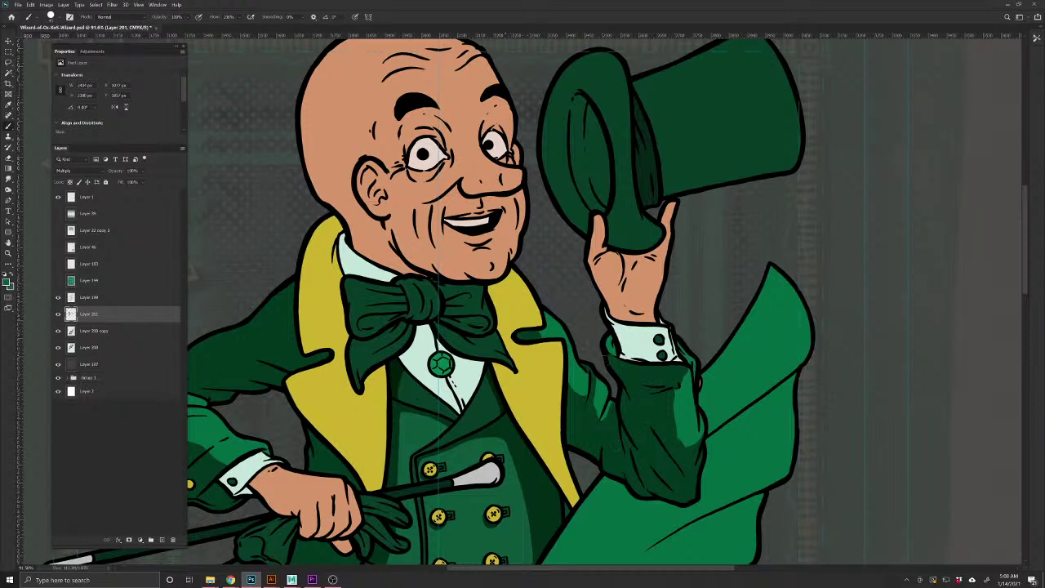
pyautogui.moveTo(616, 344); pyautogui.dragTo(612, 354)
pyautogui.moveTo(683, 355)
pyautogui.mouseDown()
pyautogui.moveTo(693, 385)
pyautogui.moveTo(677, 397)
pyautogui.moveTo(683, 442)
pyautogui.mouseUp()
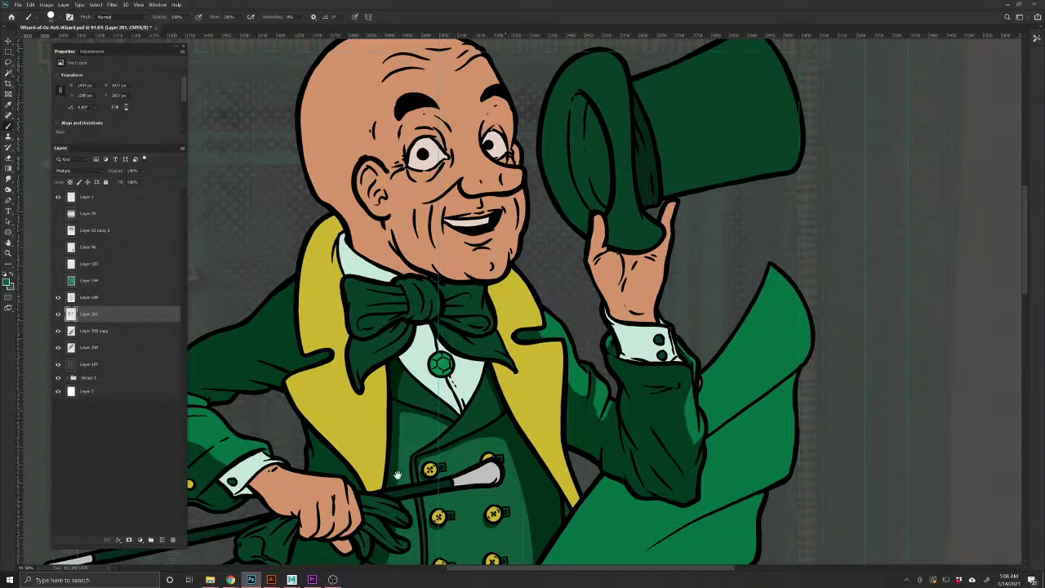
# Shade the inside of the top hat and darken its brim, leaving a thin lit rim along the brim's edge
pyautogui.moveTo(541, 413); pyautogui.dragTo(533, 540)
pyautogui.moveTo(576, 266)
pyautogui.mouseDown()
pyautogui.moveTo(594, 360)
pyautogui.moveTo(590, 374)
pyautogui.moveTo(577, 372)
pyautogui.moveTo(565, 343)
pyautogui.moveTo(568, 260)
pyautogui.moveTo(572, 343)
pyautogui.moveTo(586, 360)
pyautogui.moveTo(586, 296)
pyautogui.moveTo(576, 331)
pyautogui.moveTo(599, 307)
pyautogui.mouseUp()
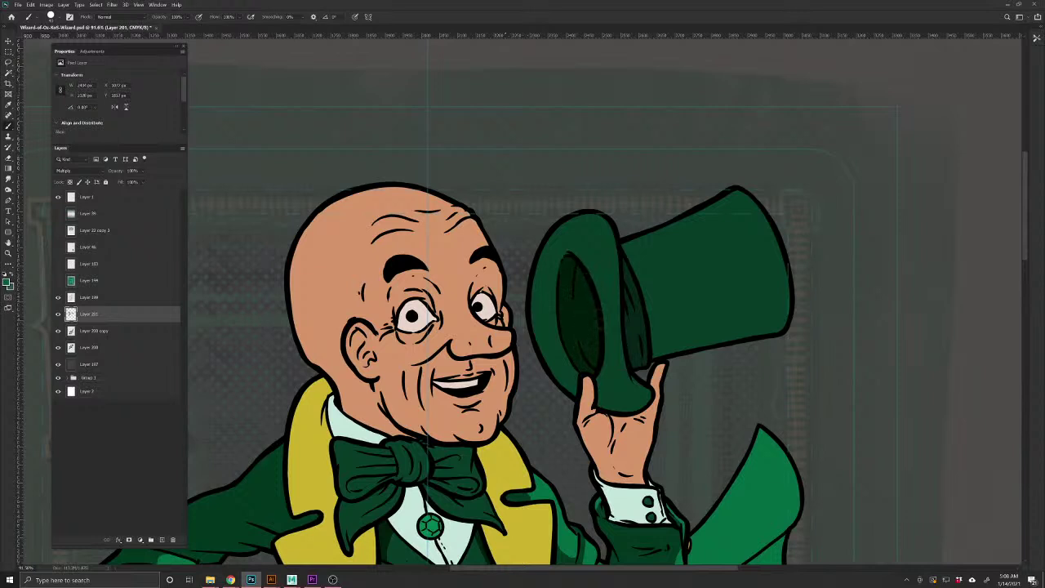
pyautogui.moveTo(645, 388)
pyautogui.mouseDown()
pyautogui.moveTo(637, 408)
pyautogui.moveTo(614, 350)
pyautogui.moveTo(609, 232)
pyautogui.moveTo(585, 217)
pyautogui.moveTo(603, 252)
pyautogui.moveTo(586, 263)
pyautogui.moveTo(576, 240)
pyautogui.moveTo(605, 254)
pyautogui.moveTo(614, 375)
pyautogui.moveTo(605, 374)
pyautogui.moveTo(601, 396)
pyautogui.moveTo(633, 408)
pyautogui.moveTo(618, 382)
pyautogui.moveTo(606, 405)
pyautogui.moveTo(623, 387)
pyautogui.moveTo(576, 373)
pyautogui.moveTo(572, 384)
pyautogui.moveTo(539, 338)
pyautogui.moveTo(532, 291)
pyautogui.moveTo(543, 259)
pyautogui.moveTo(563, 224)
pyautogui.moveTo(590, 214)
pyautogui.mouseUp()
pyautogui.moveTo(566, 256)
pyautogui.mouseDown()
pyautogui.moveTo(572, 230)
pyautogui.moveTo(545, 270)
pyautogui.moveTo(539, 318)
pyautogui.moveTo(572, 375)
pyautogui.moveTo(556, 358)
pyautogui.mouseUp()
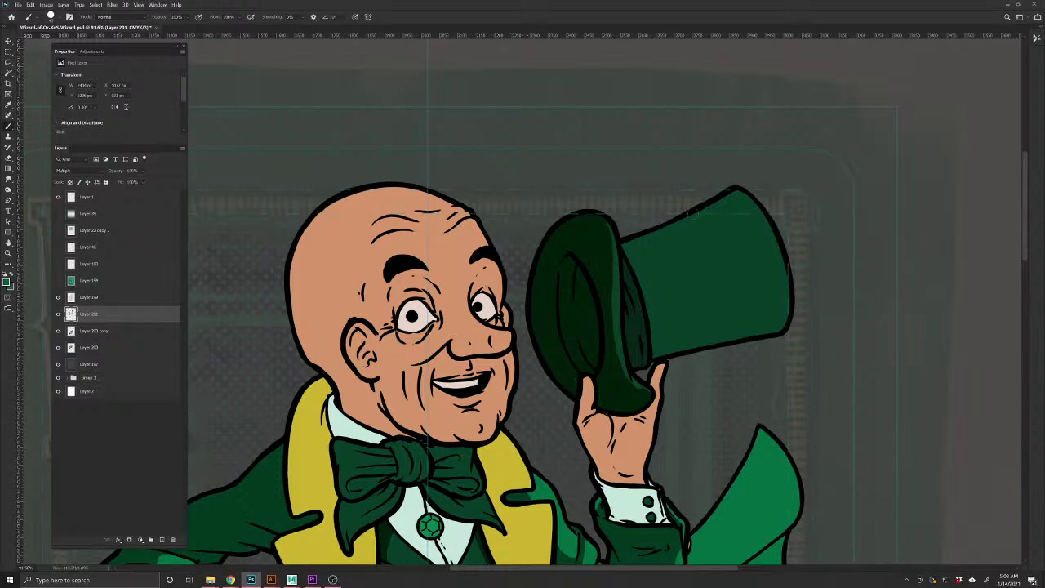
# Outline and fill a shadow across the lower part of the hat's crown and the band behind the brim
pyautogui.moveTo(643, 329)
pyautogui.mouseDown()
pyautogui.moveTo(649, 336)
pyautogui.moveTo(644, 329)
pyautogui.mouseUp()
pyautogui.moveTo(782, 330); pyautogui.dragTo(680, 340)
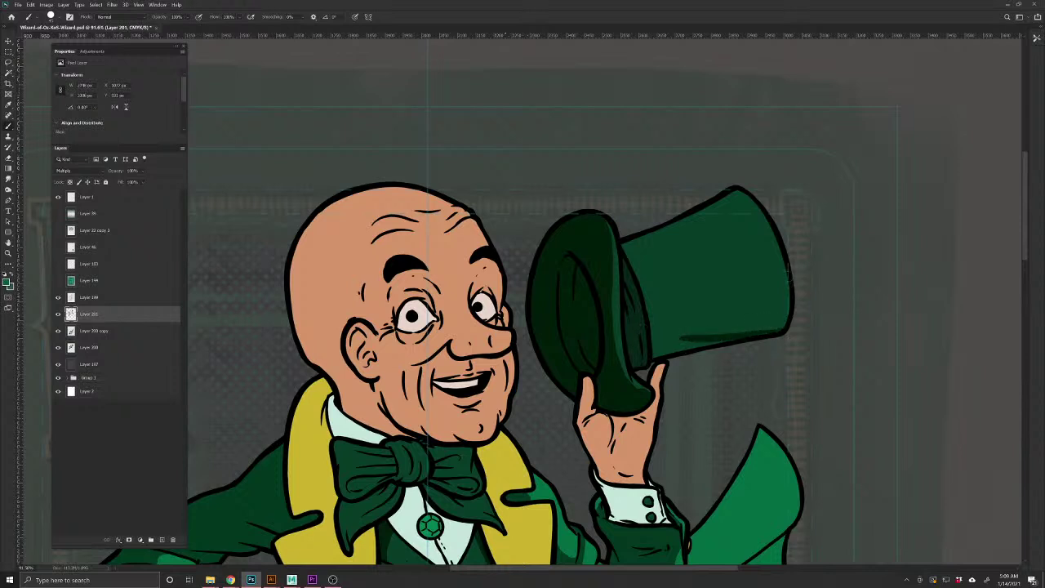
pyautogui.moveTo(770, 282); pyautogui.dragTo(628, 328)
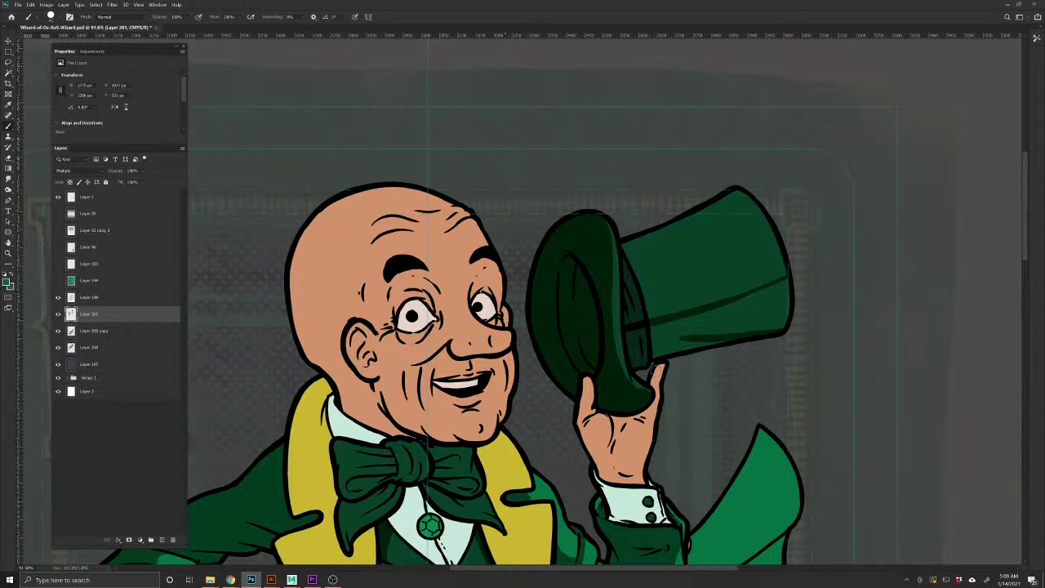
pyautogui.moveTo(631, 329)
pyautogui.mouseDown()
pyautogui.moveTo(644, 363)
pyautogui.moveTo(645, 332)
pyautogui.moveTo(634, 332)
pyautogui.moveTo(787, 280)
pyautogui.moveTo(785, 328)
pyautogui.mouseUp()
pyautogui.moveTo(733, 386); pyautogui.dragTo(580, 427)
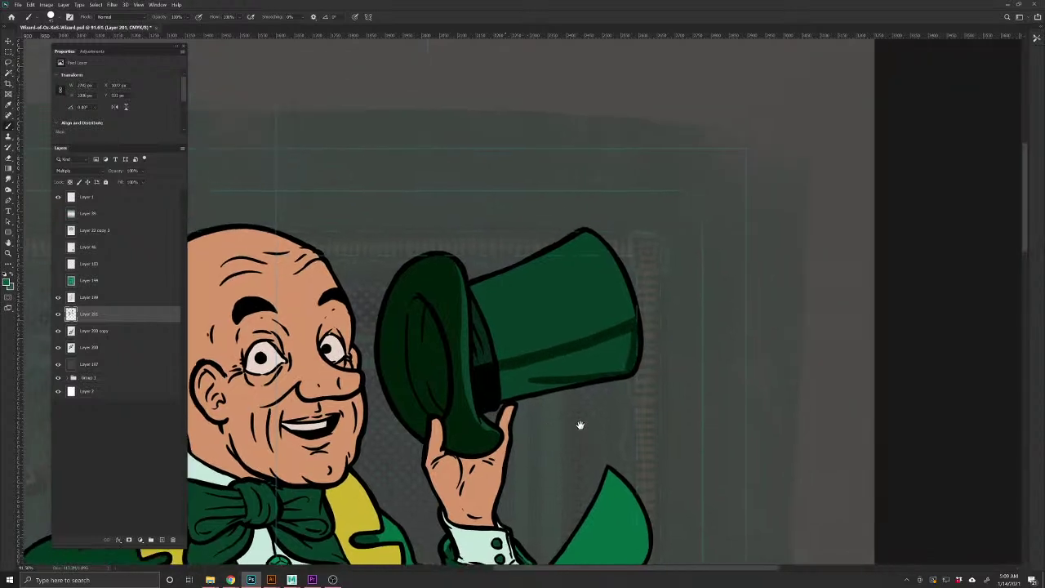
pyautogui.moveTo(497, 398)
pyautogui.mouseDown()
pyautogui.moveTo(620, 369)
pyautogui.moveTo(500, 384)
pyautogui.moveTo(592, 345)
pyautogui.moveTo(628, 359)
pyautogui.moveTo(613, 347)
pyautogui.moveTo(595, 359)
pyautogui.moveTo(606, 373)
pyautogui.moveTo(514, 386)
pyautogui.moveTo(576, 371)
pyautogui.moveTo(492, 377)
pyautogui.mouseUp()
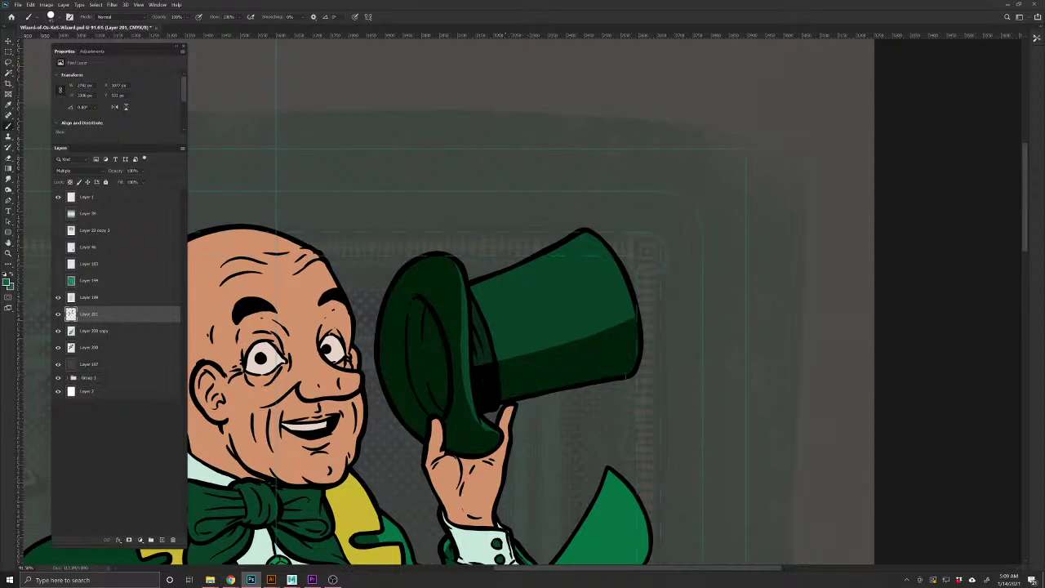
# Refine the upper edge of the hat crown's shadow and darken the band behind the brim
pyautogui.moveTo(472, 366); pyautogui.dragTo(545, 360)
pyautogui.hotkey('ctrl', 'z')
pyautogui.moveTo(476, 355)
pyautogui.mouseDown()
pyautogui.moveTo(547, 351)
pyautogui.moveTo(634, 321)
pyautogui.moveTo(477, 363)
pyautogui.moveTo(591, 333)
pyautogui.mouseUp()
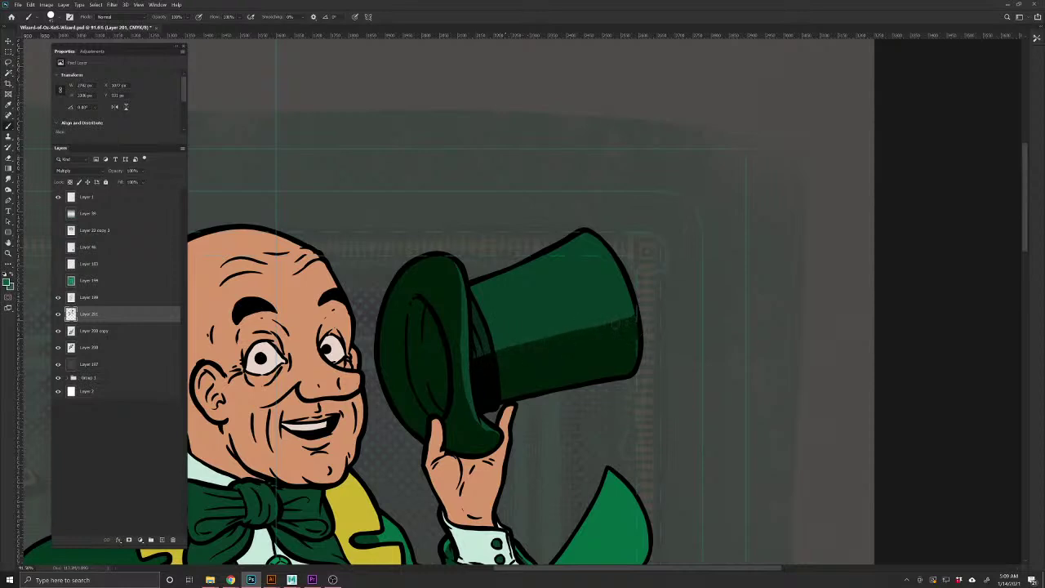
pyautogui.moveTo(527, 345); pyautogui.dragTo(475, 358)
pyautogui.moveTo(483, 308); pyautogui.dragTo(497, 346)
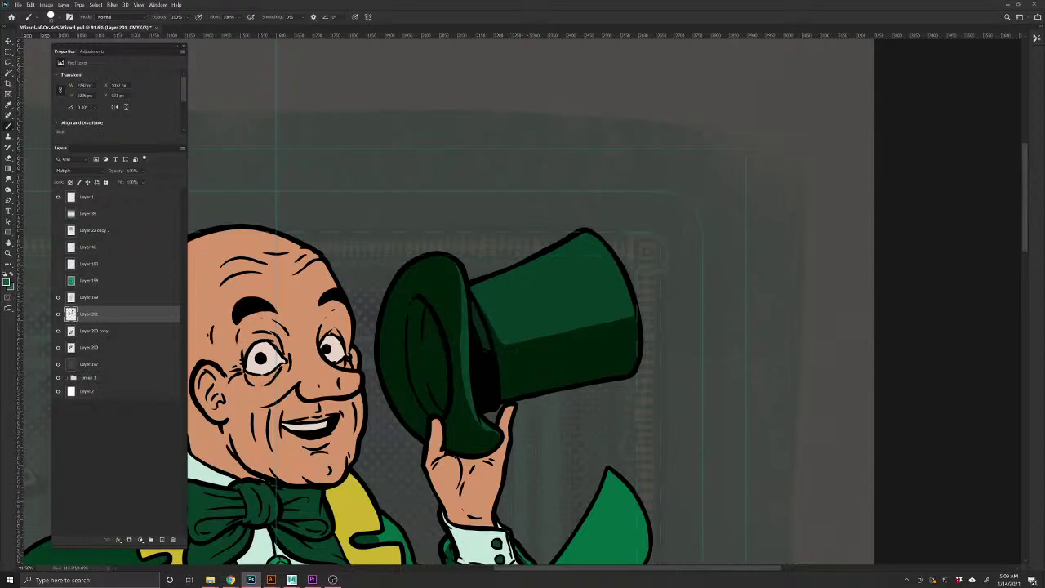
pyautogui.press('e')
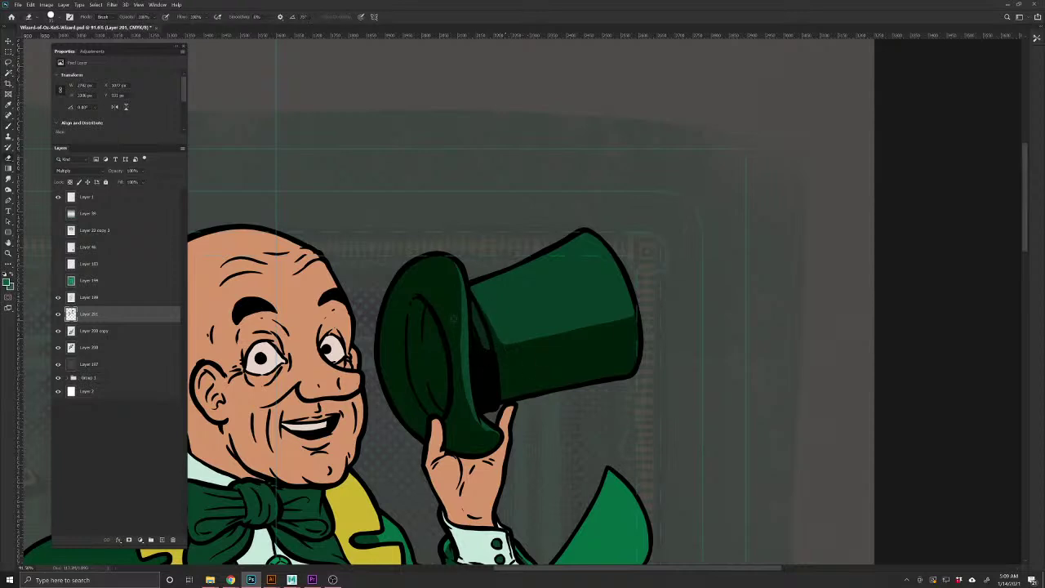
pyautogui.moveTo(397, 476); pyautogui.dragTo(572, 403)
pyautogui.press('b')
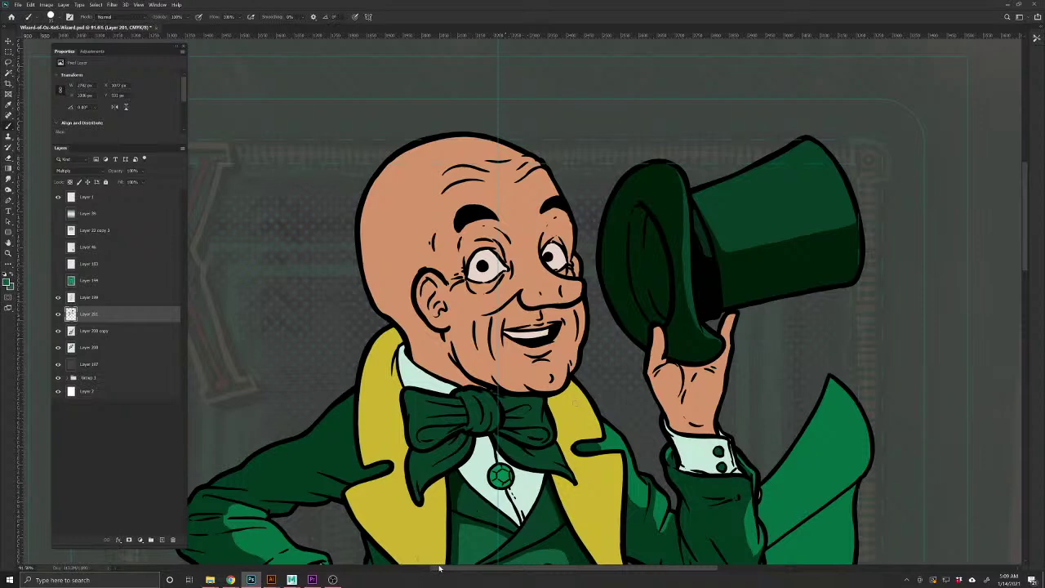
# Shade the bow tie's knot and the loop on the cane-arm side, leaving small lit areas between the folds
pyautogui.scroll(-5, 486, 477)
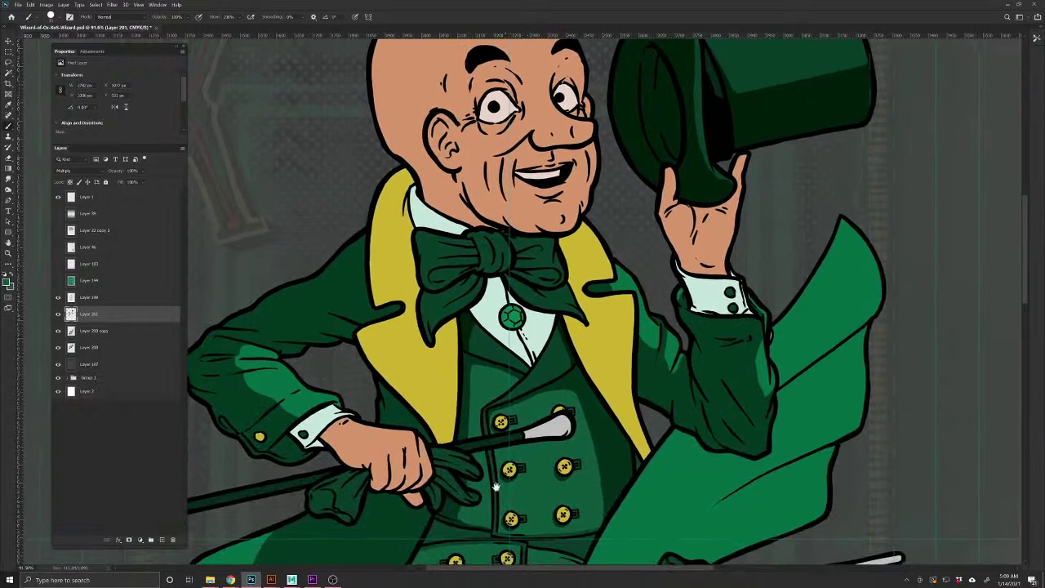
pyautogui.scroll(-2, 508, 472)
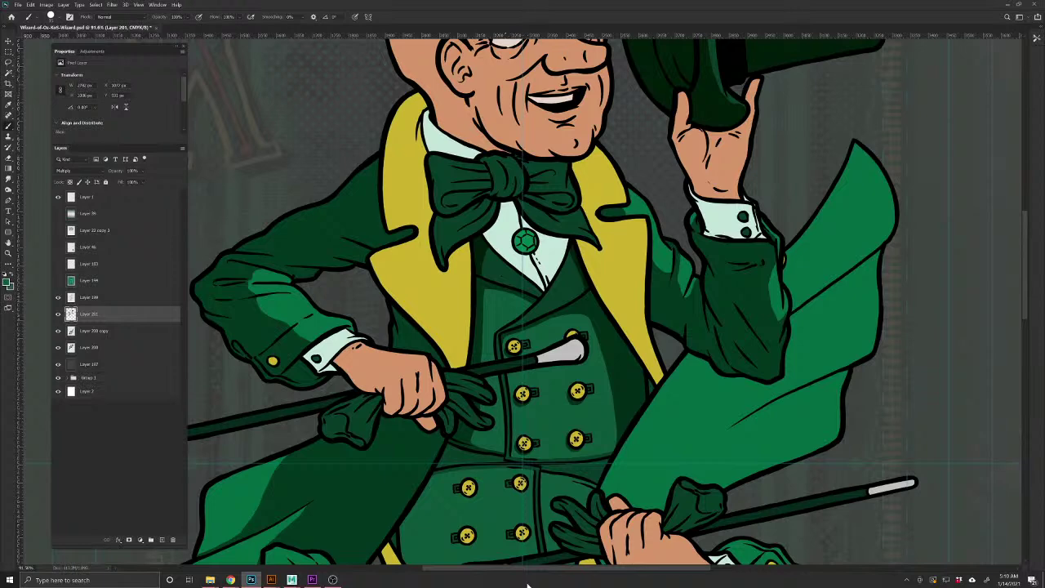
pyautogui.moveTo(545, 257); pyautogui.dragTo(579, 472)
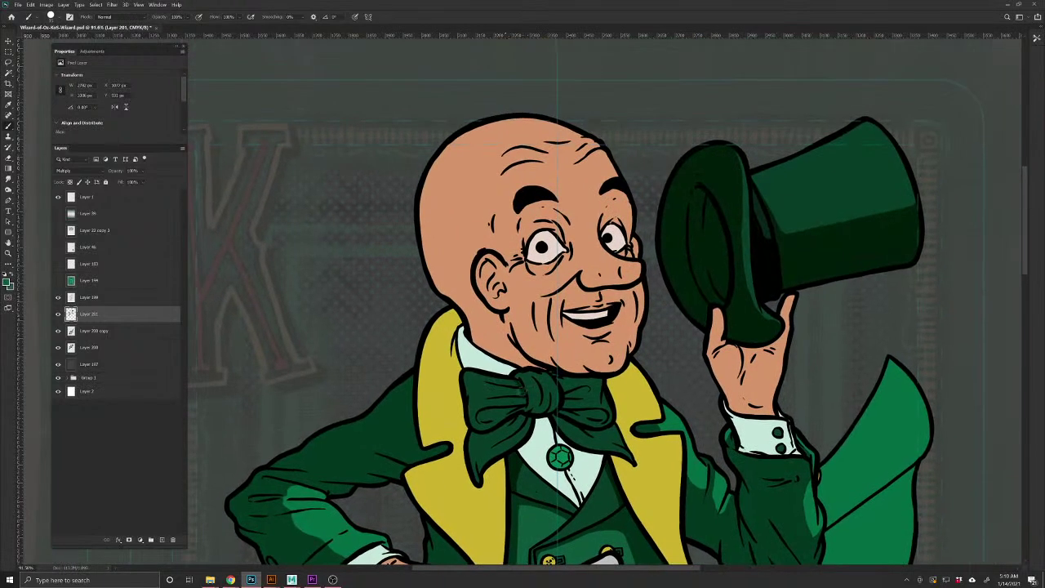
pyautogui.moveTo(496, 380)
pyautogui.mouseDown()
pyautogui.moveTo(466, 375)
pyautogui.moveTo(477, 426)
pyautogui.moveTo(513, 410)
pyautogui.moveTo(487, 414)
pyautogui.moveTo(481, 428)
pyautogui.moveTo(475, 413)
pyautogui.moveTo(531, 404)
pyautogui.moveTo(531, 385)
pyautogui.moveTo(514, 375)
pyautogui.moveTo(529, 402)
pyautogui.moveTo(554, 400)
pyautogui.moveTo(533, 410)
pyautogui.moveTo(558, 390)
pyautogui.mouseUp()
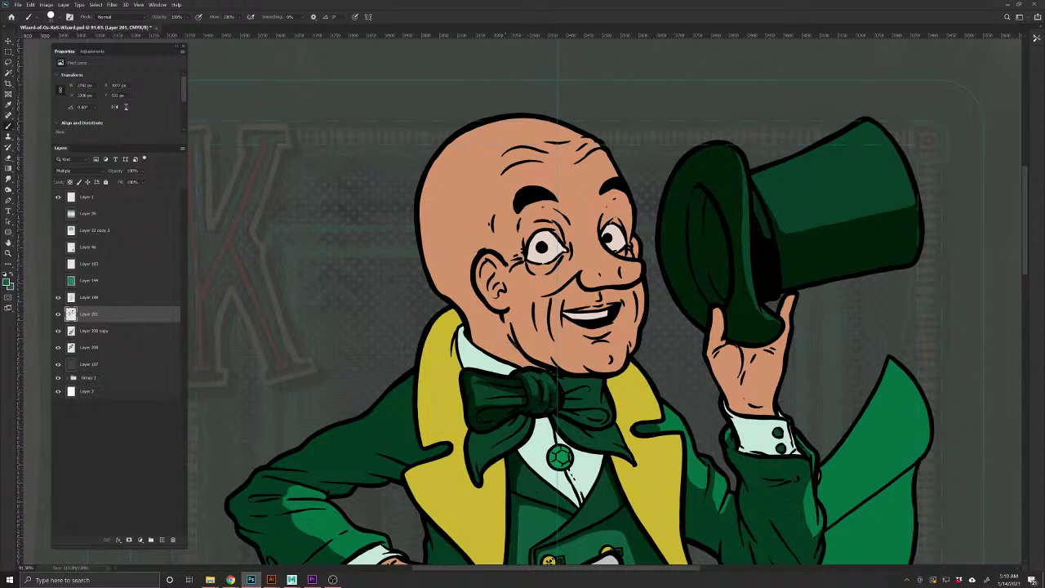
pyautogui.press('e')
pyautogui.press('b')
# Shade the bow tie's loop on the hat-arm side and both hanging tails
pyautogui.moveTo(532, 377)
pyautogui.mouseDown()
pyautogui.moveTo(549, 373)
pyautogui.moveTo(572, 405)
pyautogui.moveTo(603, 415)
pyautogui.moveTo(567, 411)
pyautogui.moveTo(598, 423)
pyautogui.moveTo(609, 415)
pyautogui.moveTo(563, 380)
pyautogui.moveTo(569, 399)
pyautogui.moveTo(596, 384)
pyautogui.mouseUp()
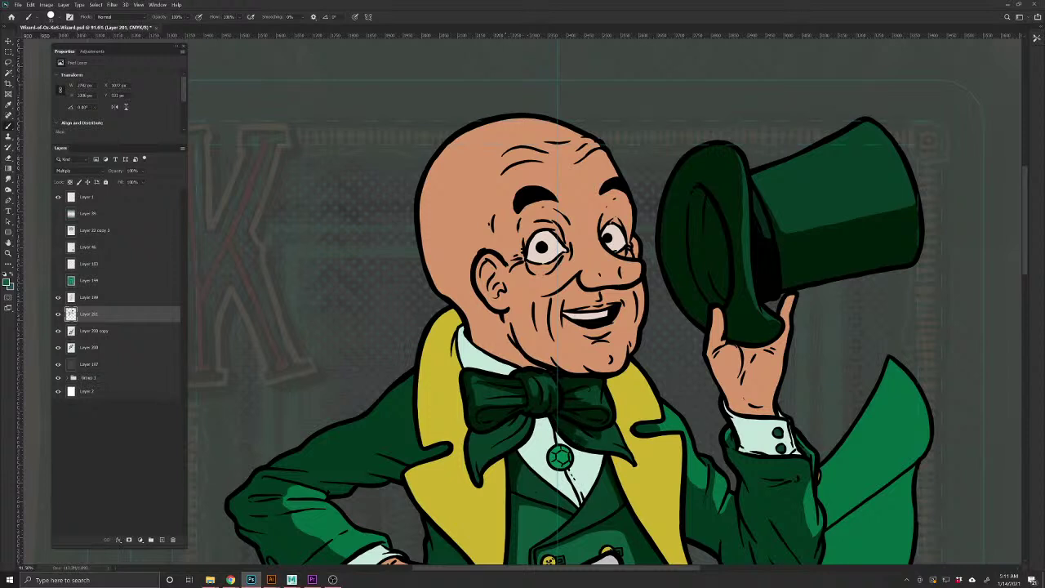
pyautogui.moveTo(583, 448); pyautogui.dragTo(625, 454)
pyautogui.moveTo(529, 421)
pyautogui.mouseDown()
pyautogui.moveTo(524, 432)
pyautogui.moveTo(510, 423)
pyautogui.moveTo(490, 456)
pyautogui.moveTo(477, 449)
pyautogui.moveTo(478, 479)
pyautogui.moveTo(481, 466)
pyautogui.mouseUp()
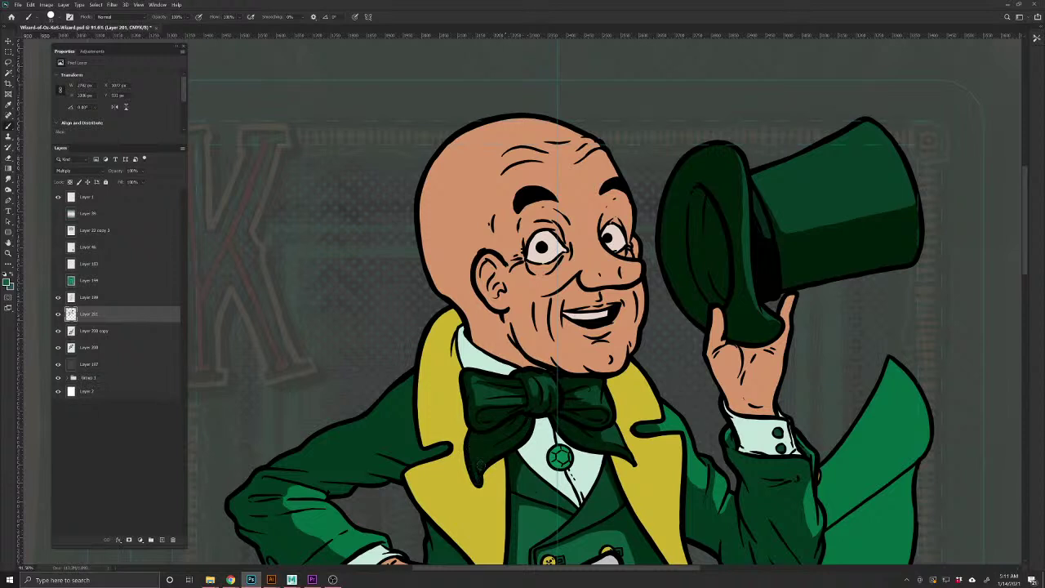
# Extend the vest shadow around the held glove fingers below the cane up to the buttoned panel's edge
pyautogui.moveTo(641, 486); pyautogui.dragTo(555, 297)
pyautogui.moveTo(433, 502); pyautogui.dragTo(548, 511)
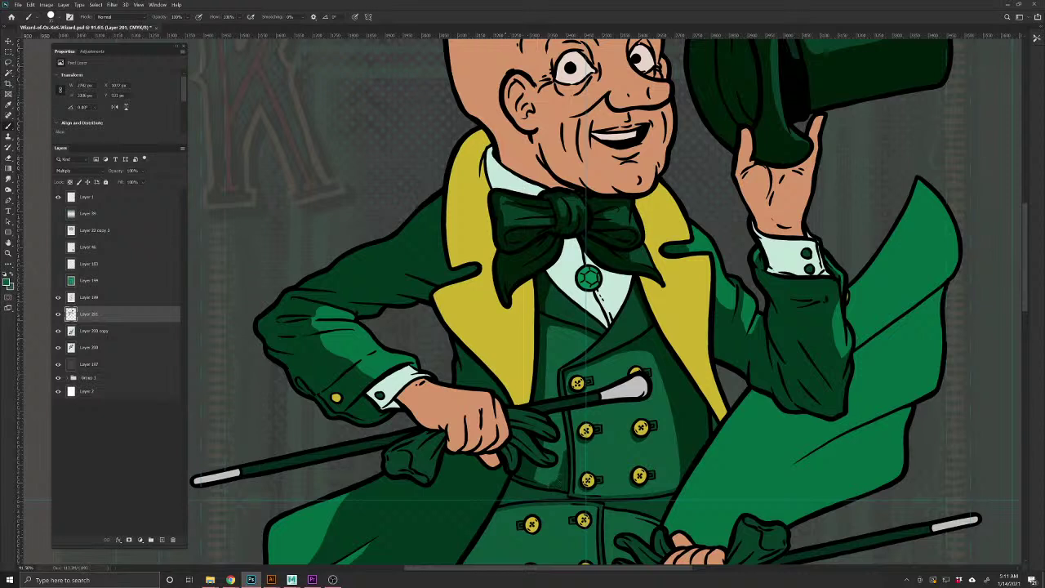
pyautogui.moveTo(564, 462); pyautogui.dragTo(562, 410)
pyautogui.moveTo(561, 462); pyautogui.dragTo(544, 485)
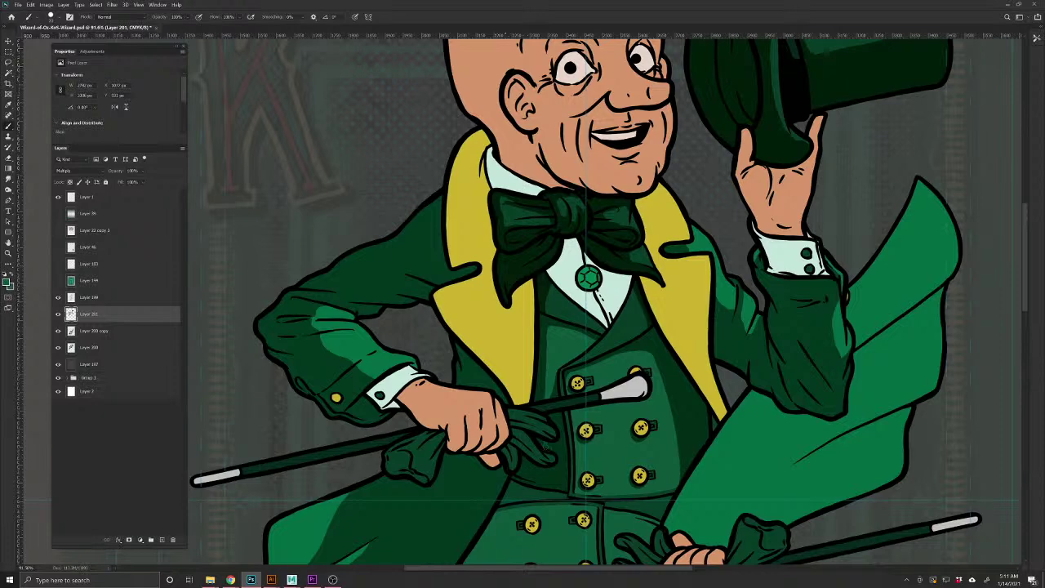
# Shade the glove held in the cane hand, darkening its hanging fingers, cuff opening and the gathered folds behind the hand
pyautogui.scroll(3, 478, 449)
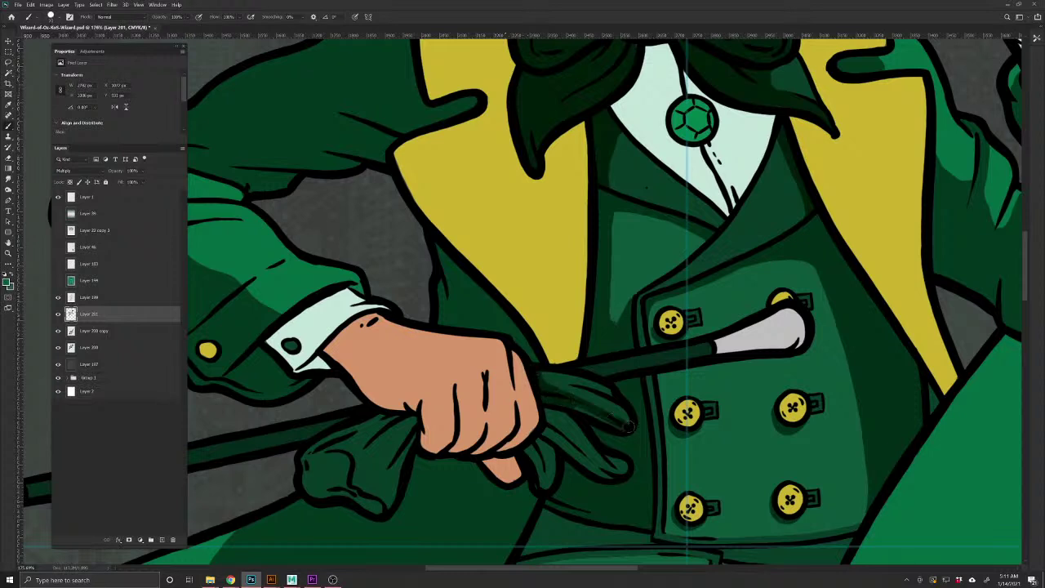
pyautogui.moveTo(558, 415)
pyautogui.mouseDown()
pyautogui.moveTo(573, 453)
pyautogui.moveTo(609, 475)
pyautogui.moveTo(547, 435)
pyautogui.moveTo(576, 461)
pyautogui.moveTo(550, 428)
pyautogui.moveTo(553, 458)
pyautogui.moveTo(536, 457)
pyautogui.moveTo(537, 482)
pyautogui.mouseUp()
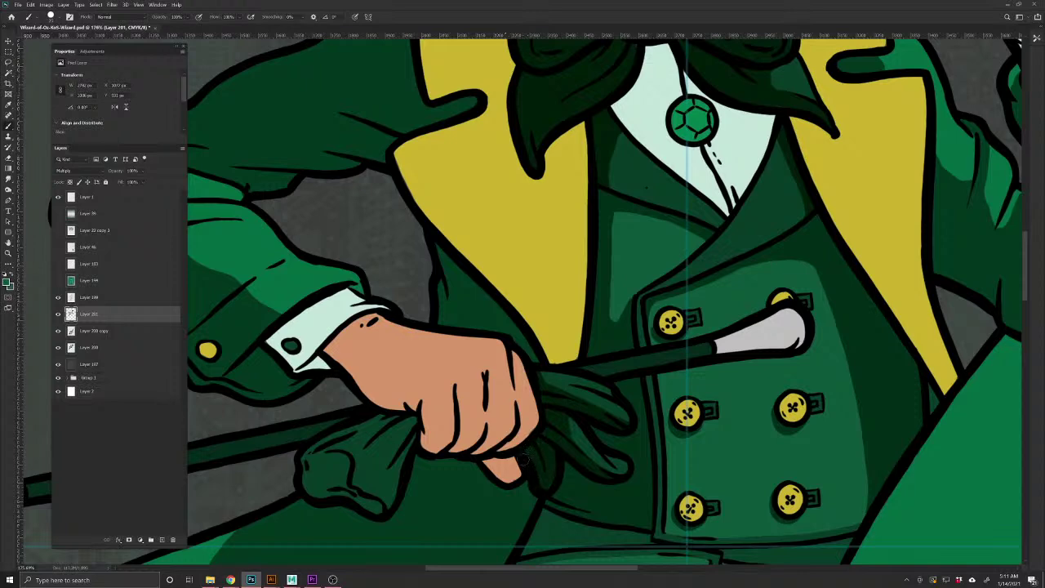
pyautogui.moveTo(434, 502)
pyautogui.mouseDown()
pyautogui.moveTo(602, 453)
pyautogui.moveTo(567, 420)
pyautogui.moveTo(552, 380)
pyautogui.moveTo(535, 374)
pyautogui.moveTo(584, 367)
pyautogui.moveTo(571, 423)
pyautogui.mouseUp()
pyautogui.moveTo(557, 372)
pyautogui.mouseDown()
pyautogui.moveTo(484, 386)
pyautogui.moveTo(472, 409)
pyautogui.moveTo(501, 406)
pyautogui.moveTo(516, 437)
pyautogui.moveTo(517, 422)
pyautogui.mouseUp()
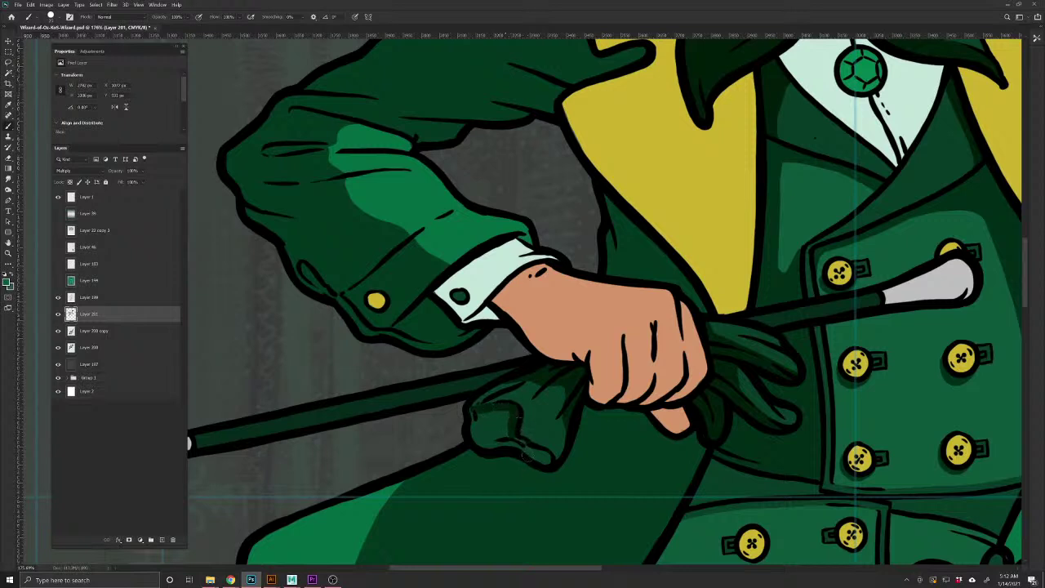
pyautogui.moveTo(517, 444)
pyautogui.mouseDown()
pyautogui.moveTo(543, 456)
pyautogui.moveTo(484, 442)
pyautogui.moveTo(472, 415)
pyautogui.moveTo(494, 410)
pyautogui.moveTo(504, 440)
pyautogui.moveTo(471, 411)
pyautogui.moveTo(513, 412)
pyautogui.mouseUp()
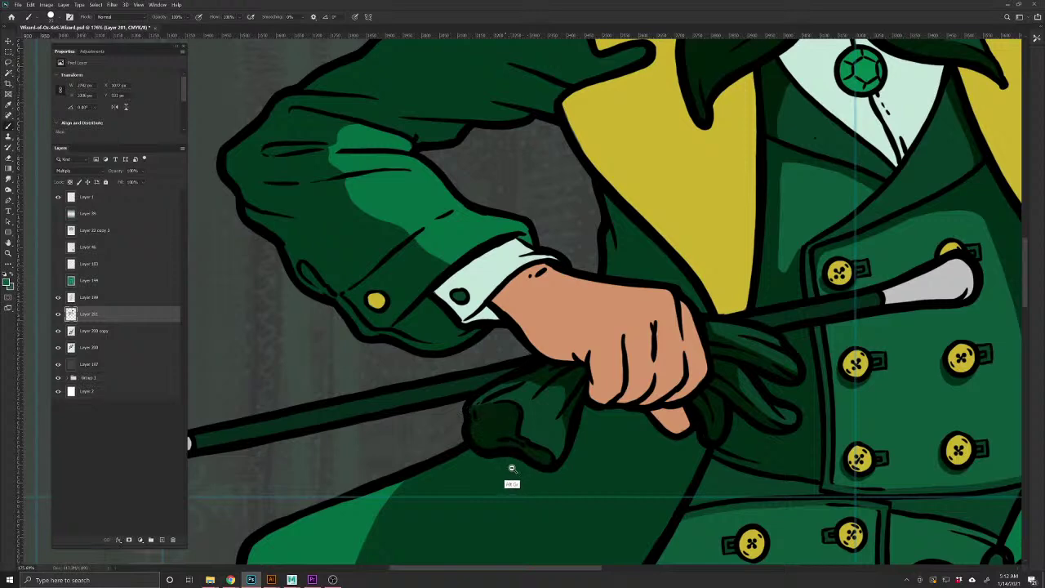
pyautogui.scroll(2, 513, 470)
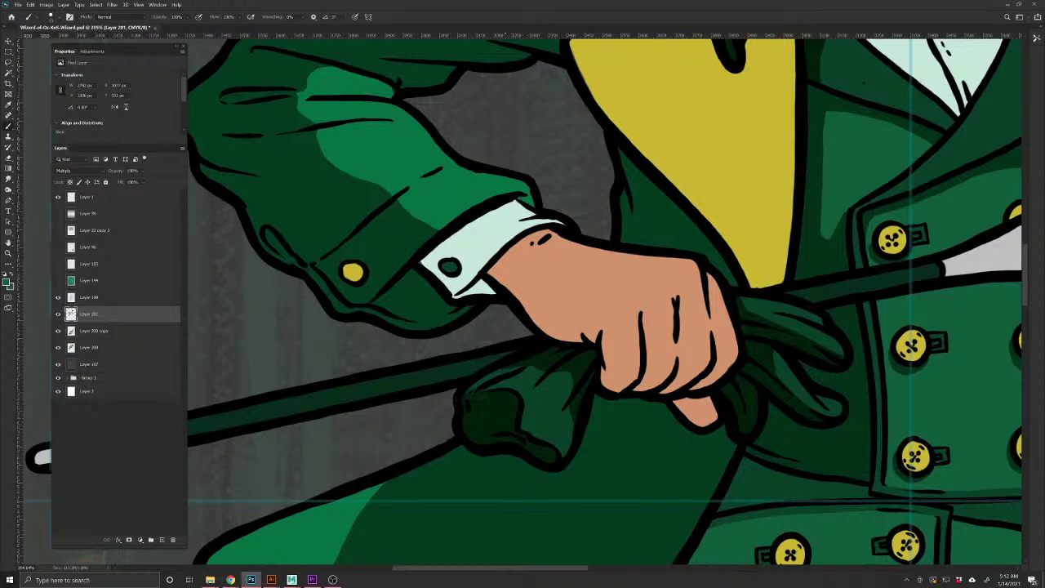
pyautogui.moveTo(505, 389)
pyautogui.mouseDown()
pyautogui.moveTo(523, 399)
pyautogui.moveTo(535, 441)
pyautogui.moveTo(559, 451)
pyautogui.moveTo(546, 457)
pyautogui.mouseUp()
pyautogui.hotkey('ctrl', '0')
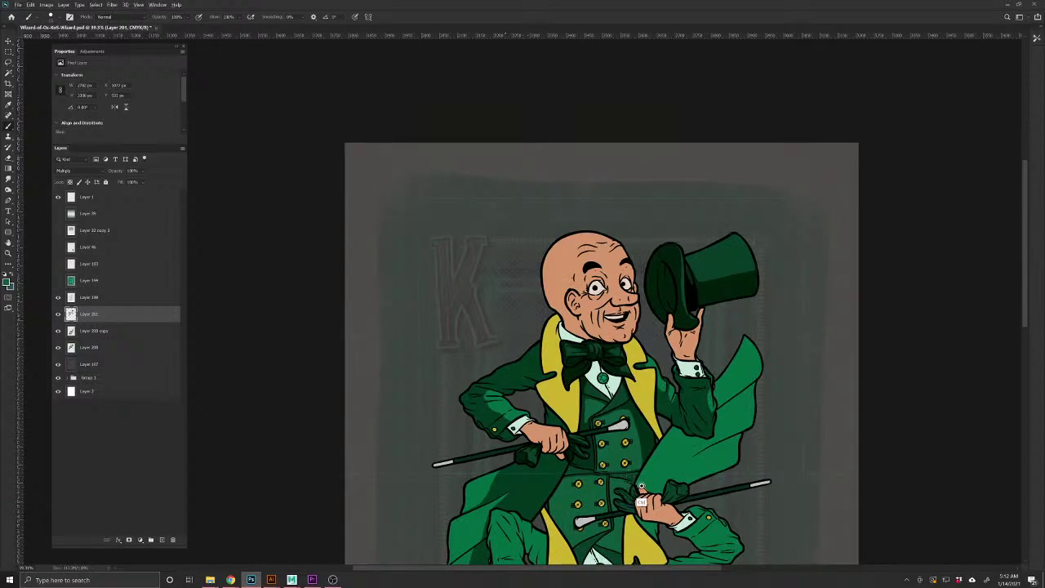
# Darken the strip of garment directly beneath the vest's lower hem, just under the held glove's fingers
pyautogui.scroll(3, 639, 487)
pyautogui.scroll(5, 539, 485)
pyautogui.moveTo(504, 408)
pyautogui.mouseDown()
pyautogui.moveTo(651, 453)
pyautogui.moveTo(646, 444)
pyautogui.moveTo(648, 452)
pyautogui.moveTo(473, 467)
pyautogui.moveTo(499, 419)
pyautogui.moveTo(521, 420)
pyautogui.moveTo(612, 448)
pyautogui.moveTo(513, 429)
pyautogui.moveTo(565, 439)
pyautogui.moveTo(509, 433)
pyautogui.moveTo(529, 442)
pyautogui.moveTo(489, 448)
pyautogui.mouseUp()
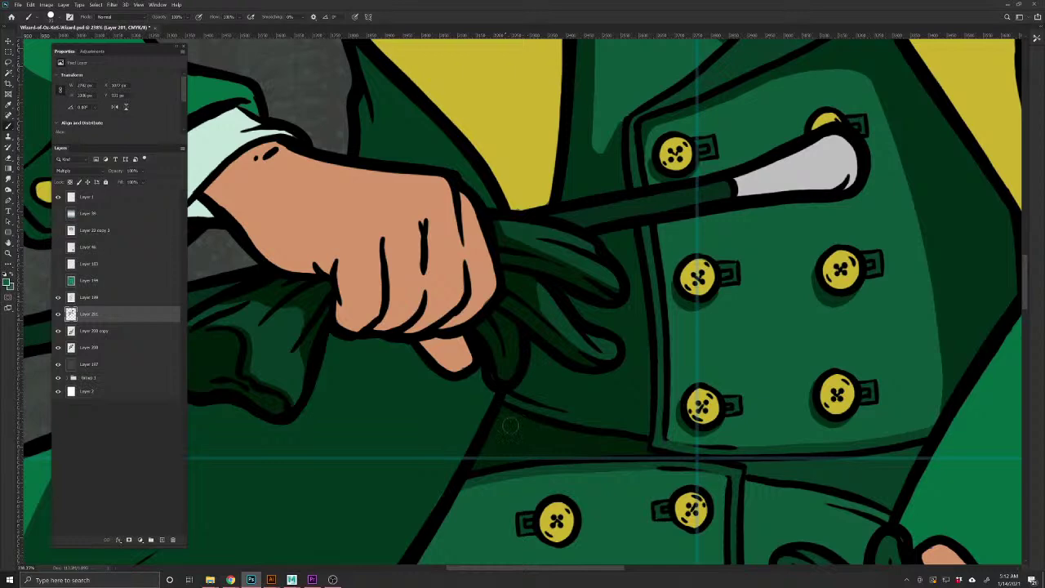
pyautogui.keyDown('ctrl'); pyautogui.keyDown('alt'); pyautogui.click(466, 421); pyautogui.keyUp('alt'); pyautogui.keyUp('ctrl')
pyautogui.moveTo(466, 421); pyautogui.dragTo(448, 409)
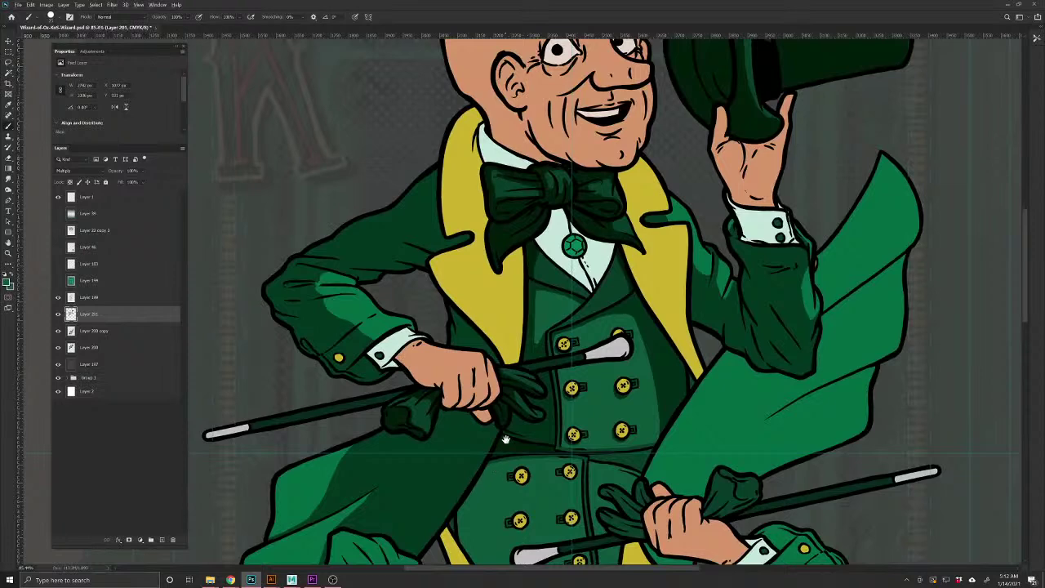
# Erase the stray dark dot on the vest lapel beside the shirt front, and return to the Brush tool
pyautogui.moveTo(552, 276); pyautogui.dragTo(614, 377)
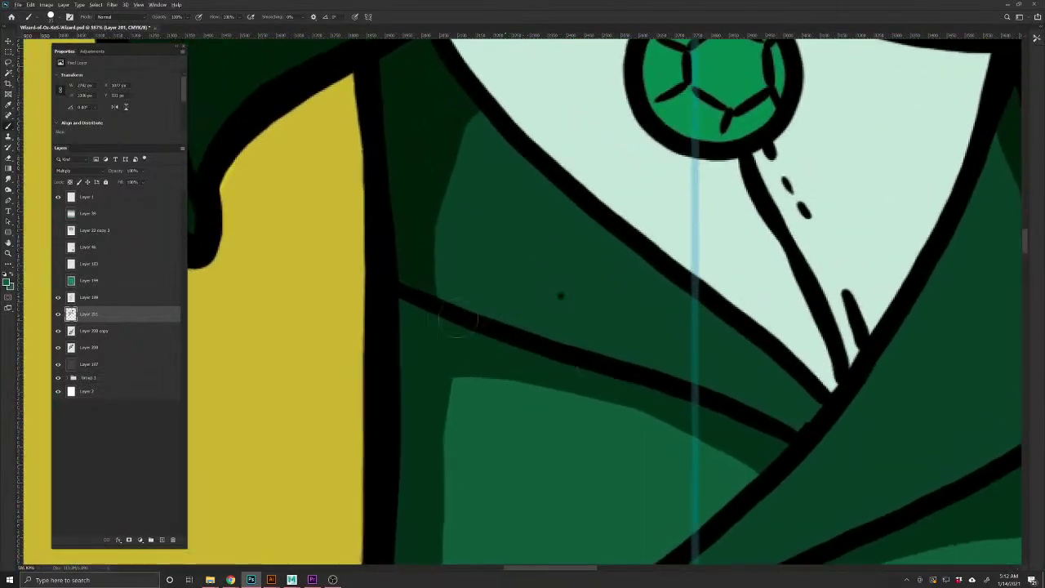
pyautogui.press('v')
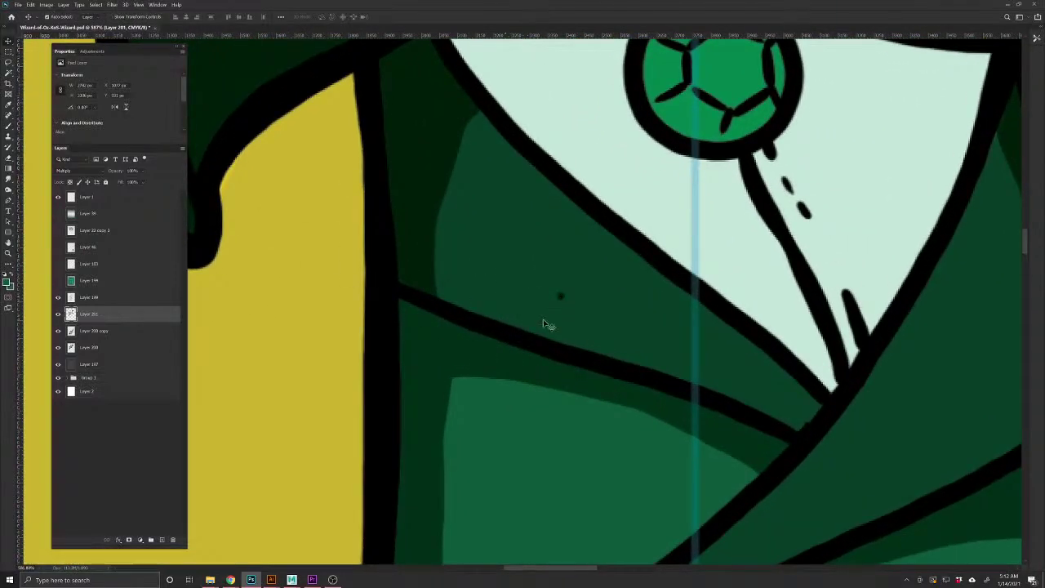
pyautogui.press('b')
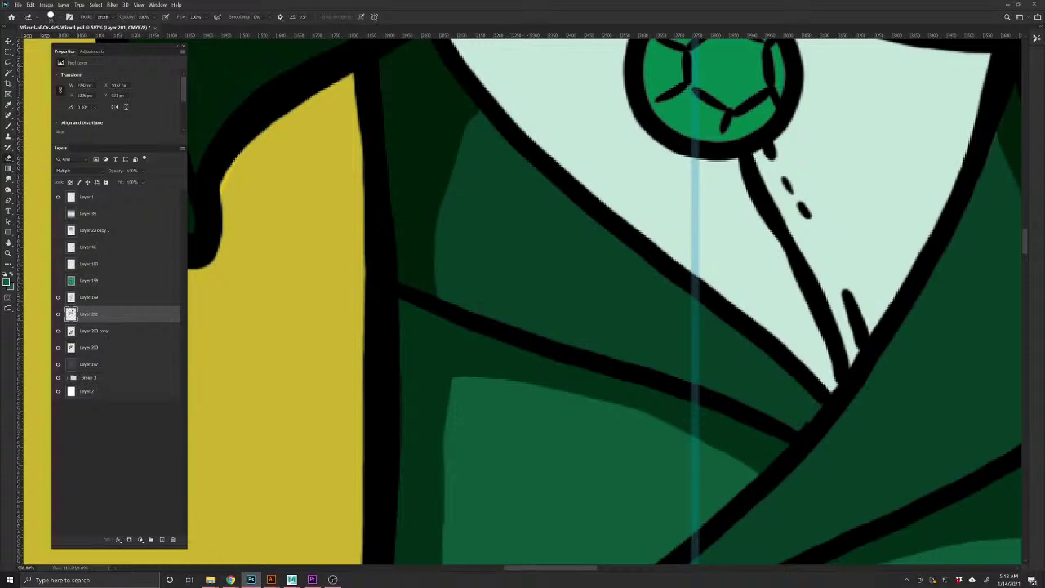
pyautogui.moveTo(563, 443); pyautogui.dragTo(493, 438)
pyautogui.moveTo(507, 486); pyautogui.dragTo(471, 403)
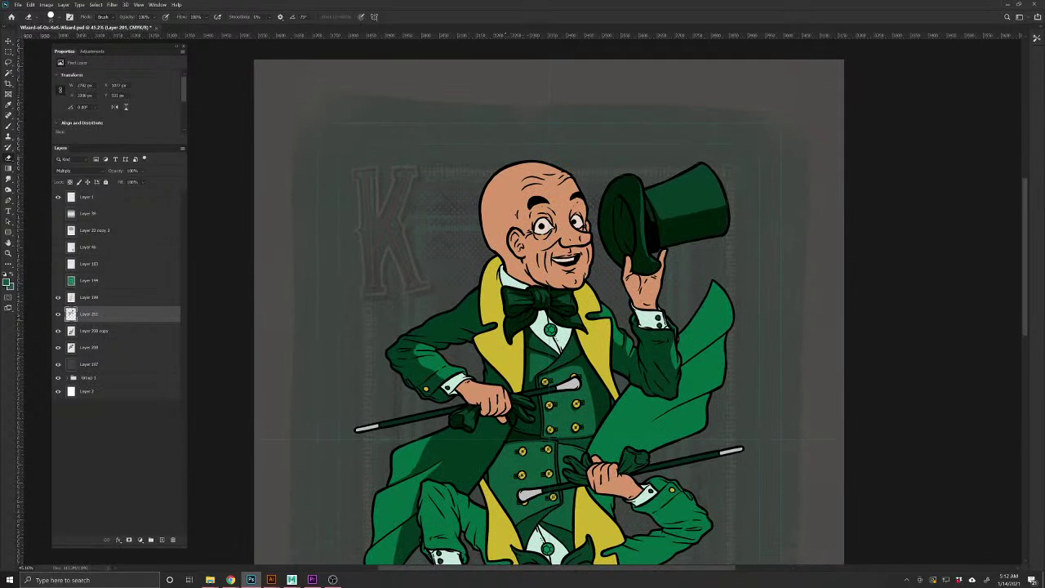
pyautogui.press('b')
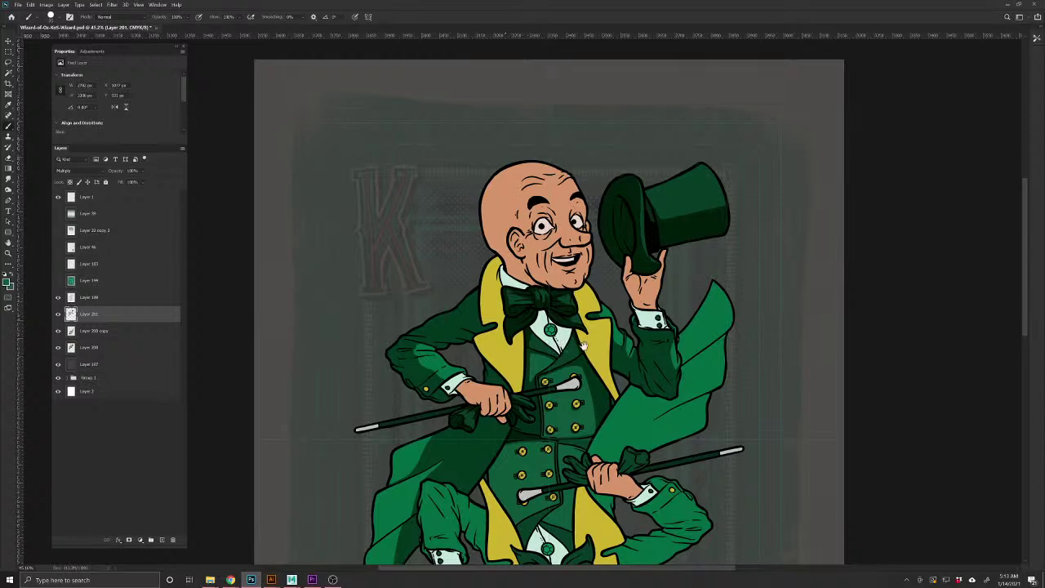
# Add a thin shadow along the end of the cane-arm sleeve where it meets the white shirt cuff
pyautogui.moveTo(605, 358); pyautogui.dragTo(630, 401)
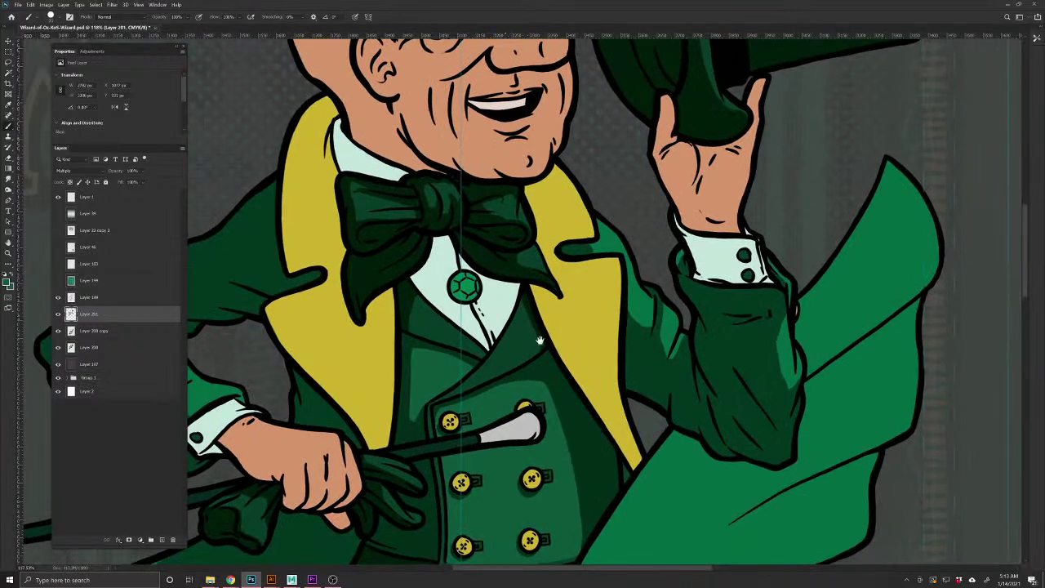
pyautogui.moveTo(526, 315); pyautogui.dragTo(645, 574)
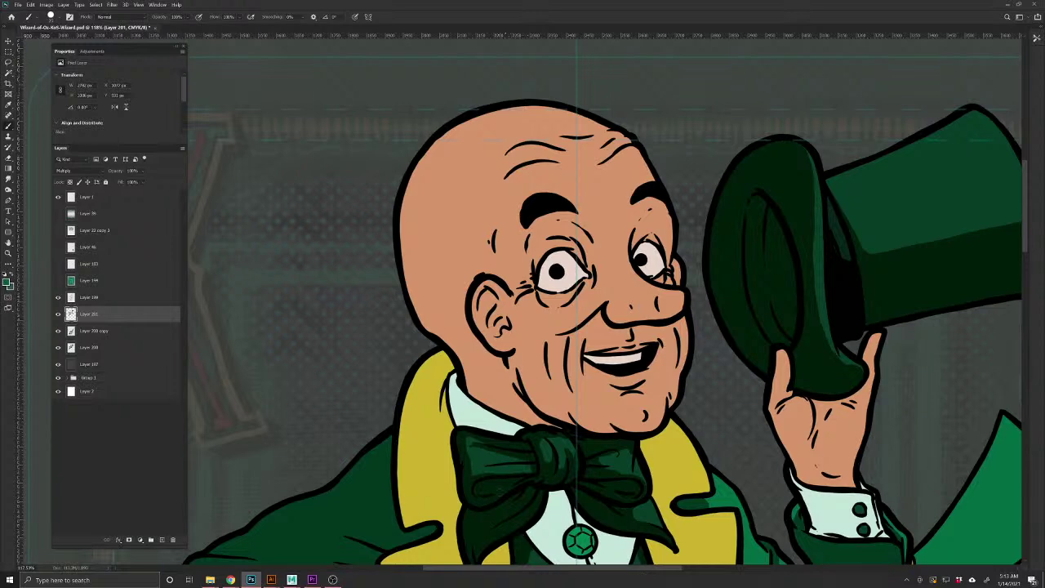
pyautogui.moveTo(499, 516); pyautogui.dragTo(489, 312)
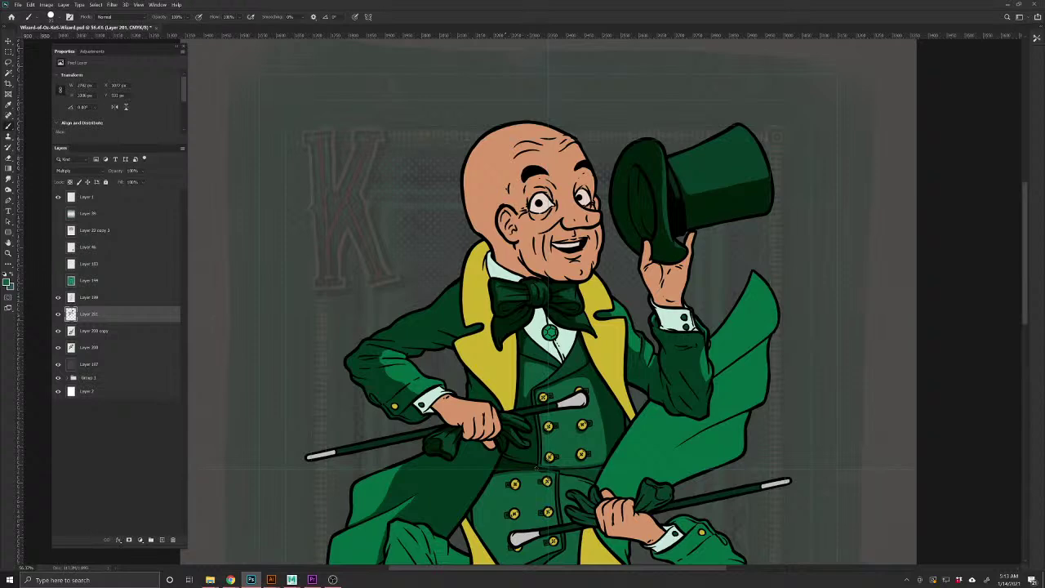
pyautogui.scroll(6, 436, 400)
pyautogui.moveTo(468, 387)
pyautogui.mouseDown()
pyautogui.moveTo(450, 376)
pyautogui.moveTo(354, 411)
pyautogui.mouseUp()
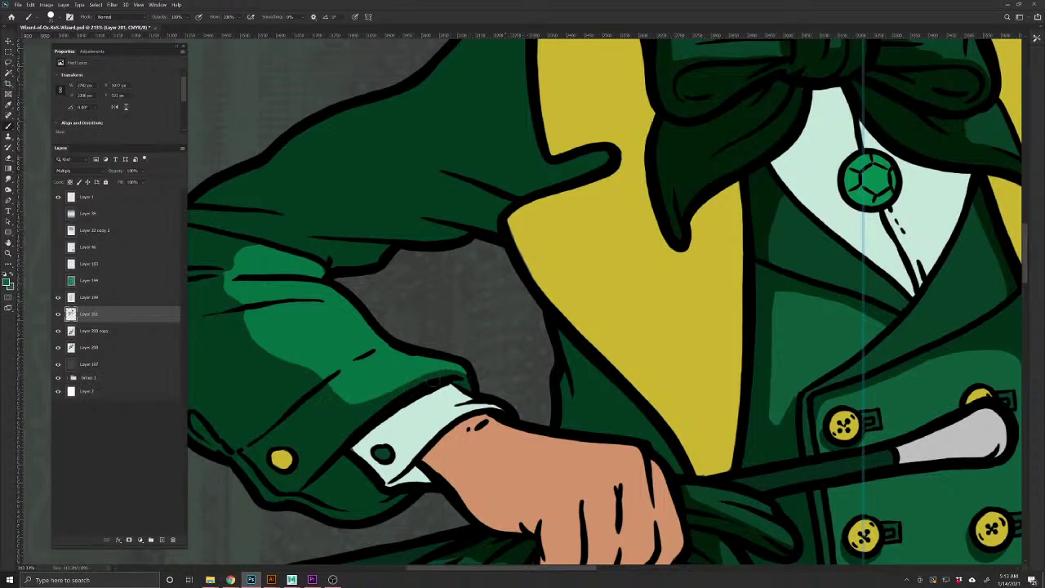
pyautogui.scroll(-3, 355, 416)
pyautogui.scroll(-2, 490, 458)
pyautogui.scroll(-3, 457, 430)
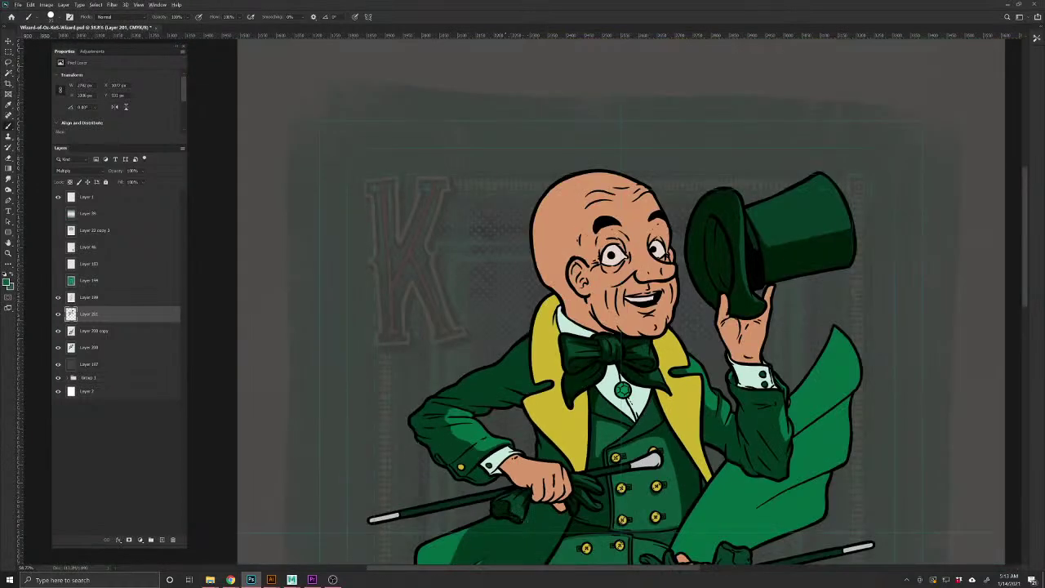
pyautogui.moveTo(570, 519); pyautogui.dragTo(506, 407)
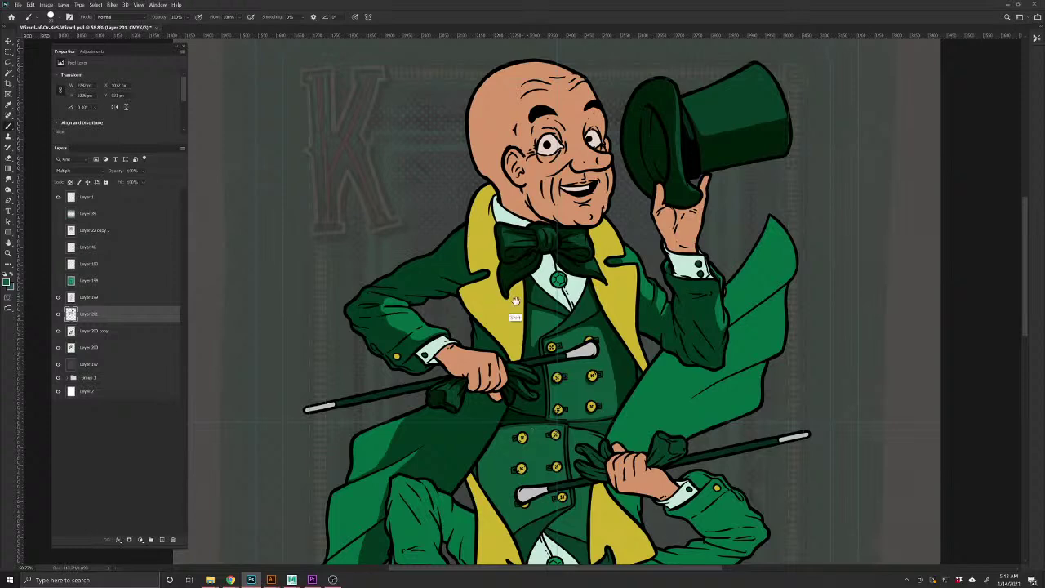
pyautogui.moveTo(530, 286); pyautogui.dragTo(532, 492)
pyautogui.moveTo(622, 438)
pyautogui.mouseDown()
pyautogui.moveTo(607, 403)
pyautogui.moveTo(622, 433)
pyautogui.mouseUp()
pyautogui.hotkey('ctrl', 'z')
pyautogui.hotkey('ctrl', 'z')
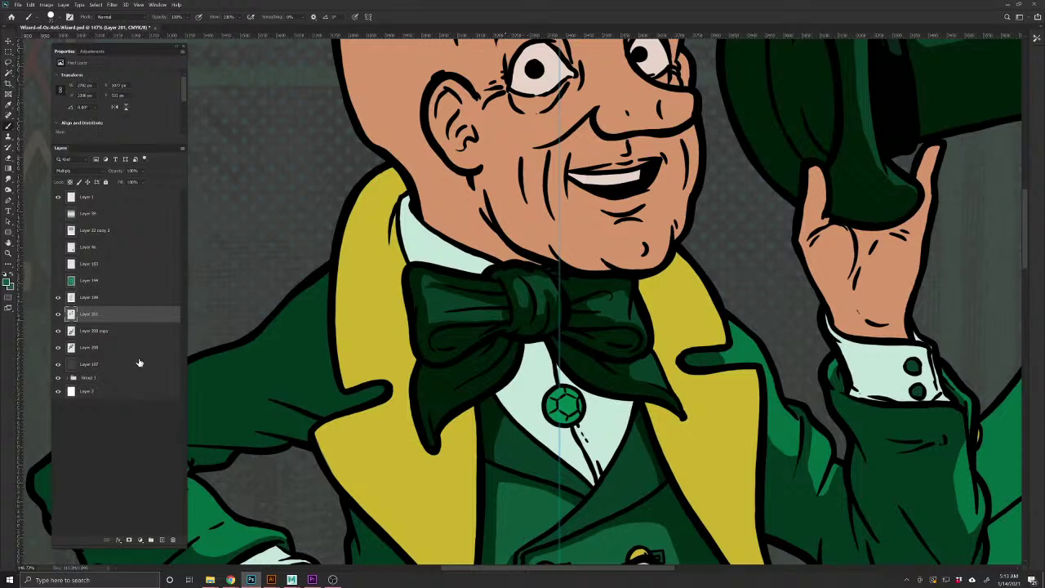
# Lower the Multiply shadow layer's opacity to about 60% to soften the shading on the green clothing
pyautogui.moveTo(121, 171); pyautogui.dragTo(111, 171)
pyautogui.scroll(-6, 478, 321)
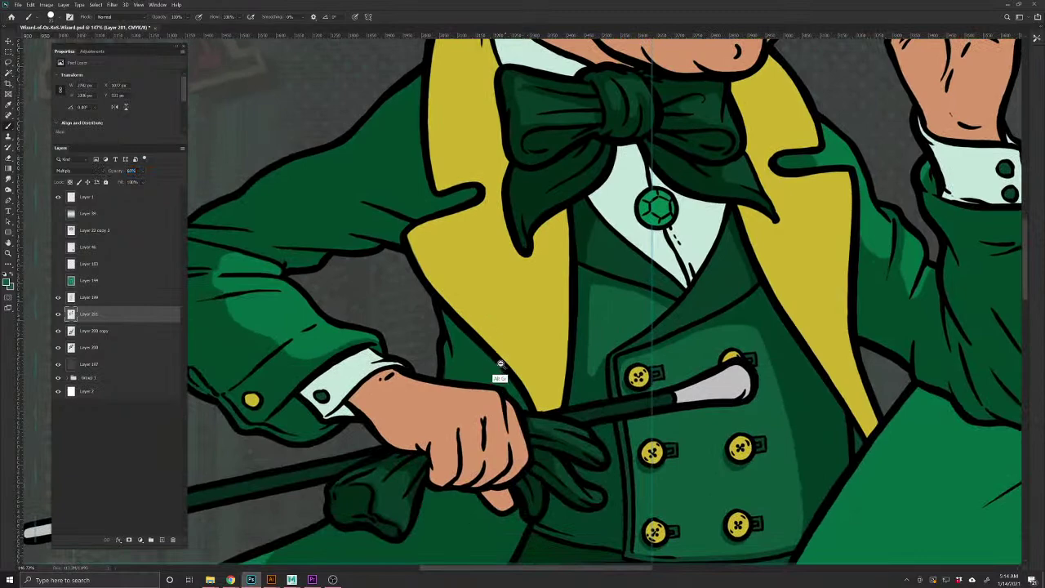
pyautogui.scroll(3, 471, 339)
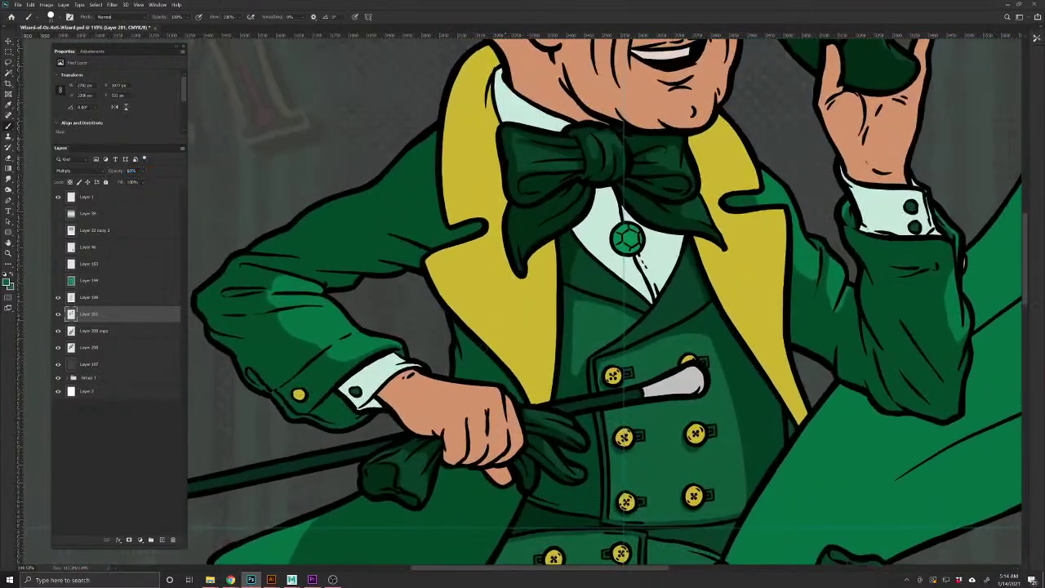
# Change the foreground colour from green to a muted cool grey for shading the white parts
pyautogui.click(7, 282)
pyautogui.click(320, 158)
pyautogui.moveTo(330, 183); pyautogui.dragTo(303, 196)
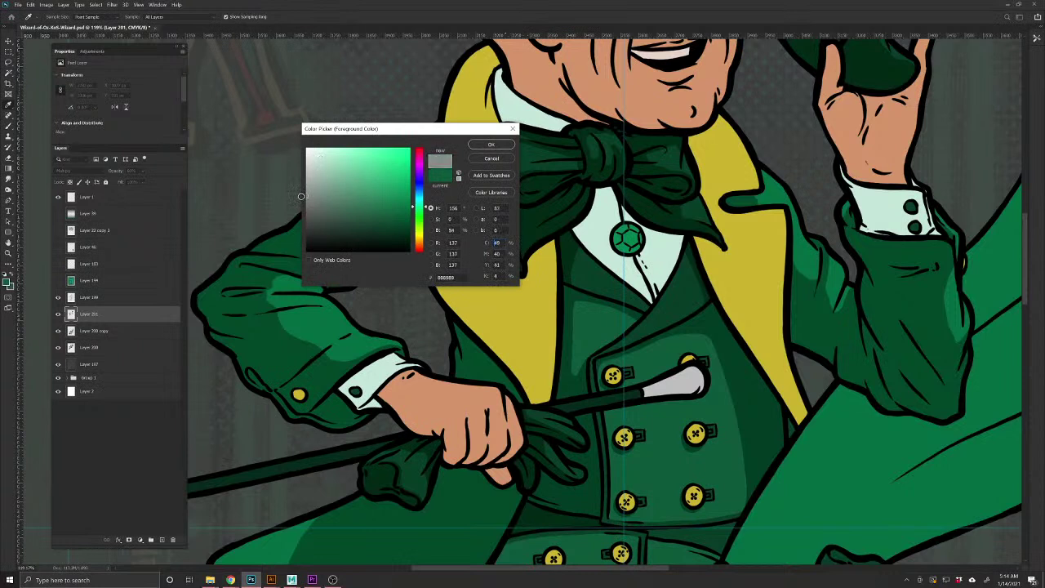
pyautogui.moveTo(419, 207); pyautogui.dragTo(419, 194)
pyautogui.moveTo(309, 196); pyautogui.dragTo(321, 195)
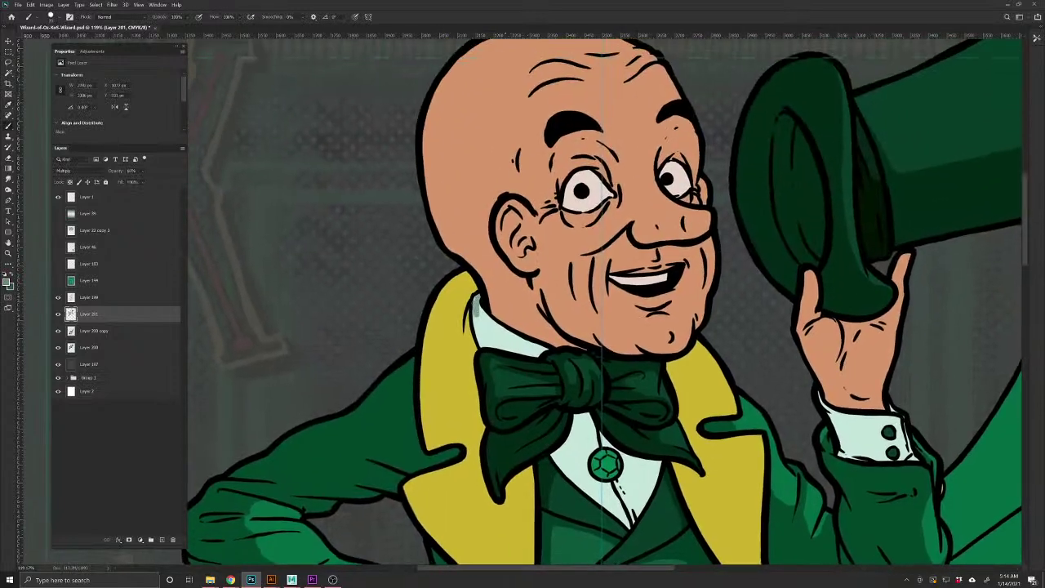
# Shade the shirt collar and shirt front in grey, leaving a lit patch beside the gem on the hat-arm side
pyautogui.moveTo(478, 325)
pyautogui.mouseDown()
pyautogui.moveTo(486, 347)
pyautogui.moveTo(546, 354)
pyautogui.moveTo(484, 312)
pyautogui.moveTo(530, 347)
pyautogui.moveTo(490, 331)
pyautogui.mouseUp()
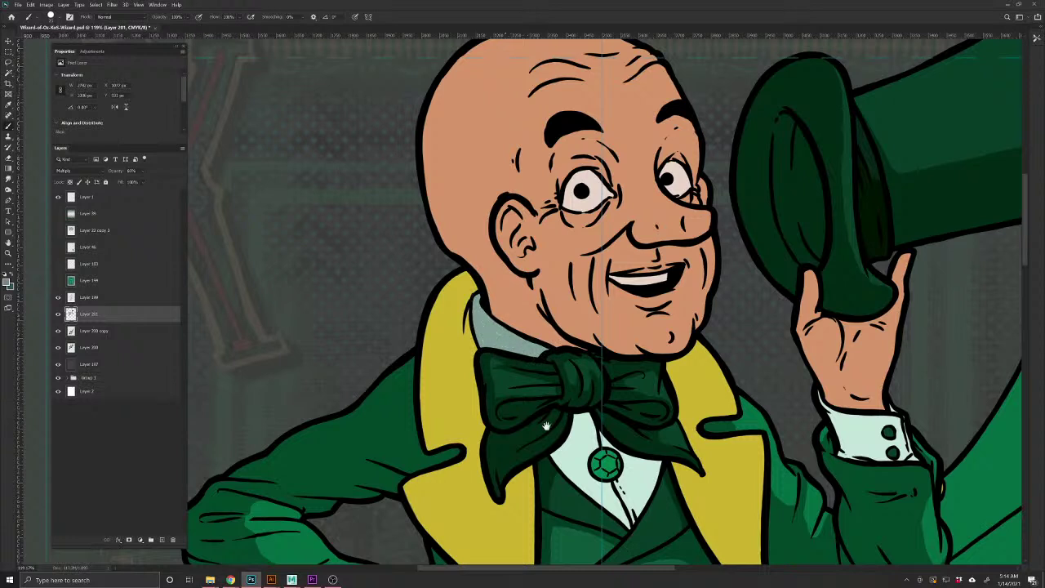
pyautogui.moveTo(532, 402); pyautogui.dragTo(508, 376)
pyautogui.moveTo(608, 415)
pyautogui.mouseDown()
pyautogui.moveTo(592, 400)
pyautogui.moveTo(604, 394)
pyautogui.moveTo(617, 409)
pyautogui.moveTo(576, 396)
pyautogui.moveTo(562, 374)
pyautogui.moveTo(536, 423)
pyautogui.moveTo(511, 390)
pyautogui.moveTo(543, 347)
pyautogui.moveTo(549, 366)
pyautogui.moveTo(524, 408)
pyautogui.moveTo(560, 415)
pyautogui.moveTo(570, 424)
pyautogui.moveTo(542, 422)
pyautogui.moveTo(577, 440)
pyautogui.moveTo(584, 459)
pyautogui.moveTo(567, 431)
pyautogui.moveTo(609, 432)
pyautogui.moveTo(585, 463)
pyautogui.moveTo(544, 420)
pyautogui.moveTo(574, 423)
pyautogui.moveTo(588, 451)
pyautogui.mouseUp()
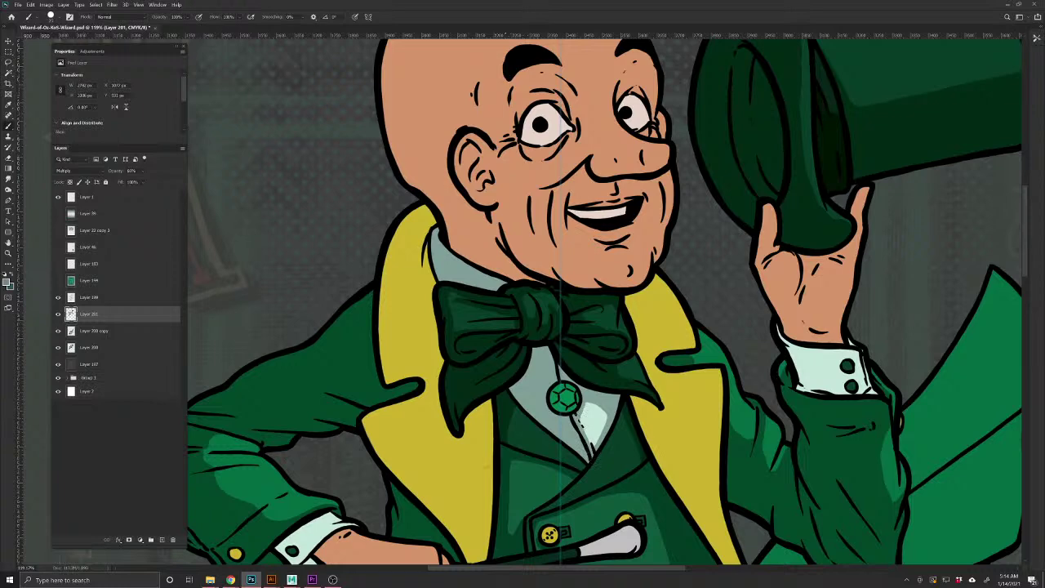
# Shade the white shirt cuffs on the hat arm and cane arm in grey, leaving a lit strip on the cane arm's cuff
pyautogui.moveTo(689, 398); pyautogui.dragTo(411, 431)
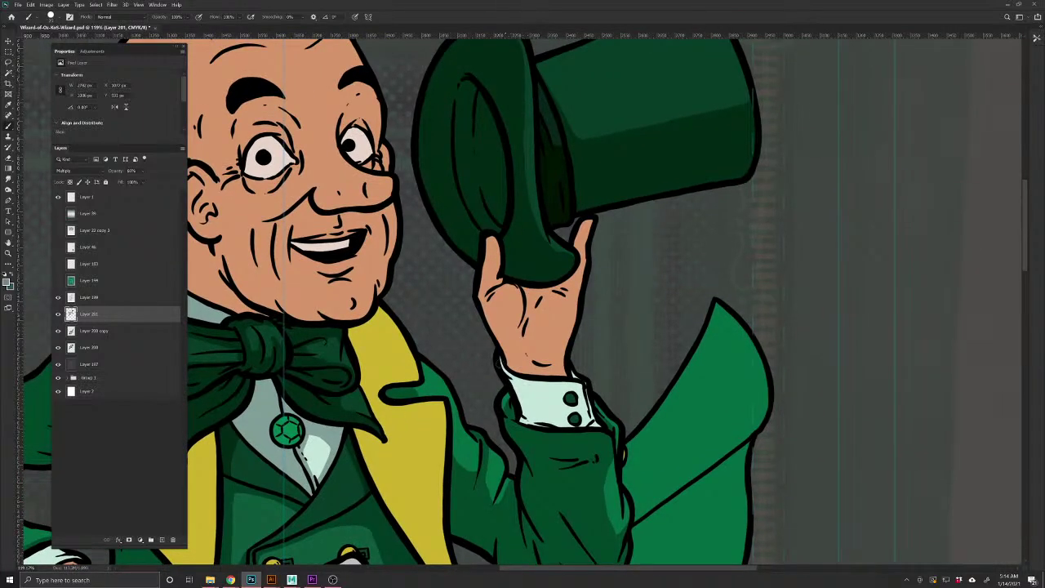
pyautogui.moveTo(505, 367)
pyautogui.mouseDown()
pyautogui.moveTo(579, 389)
pyautogui.moveTo(581, 429)
pyautogui.mouseUp()
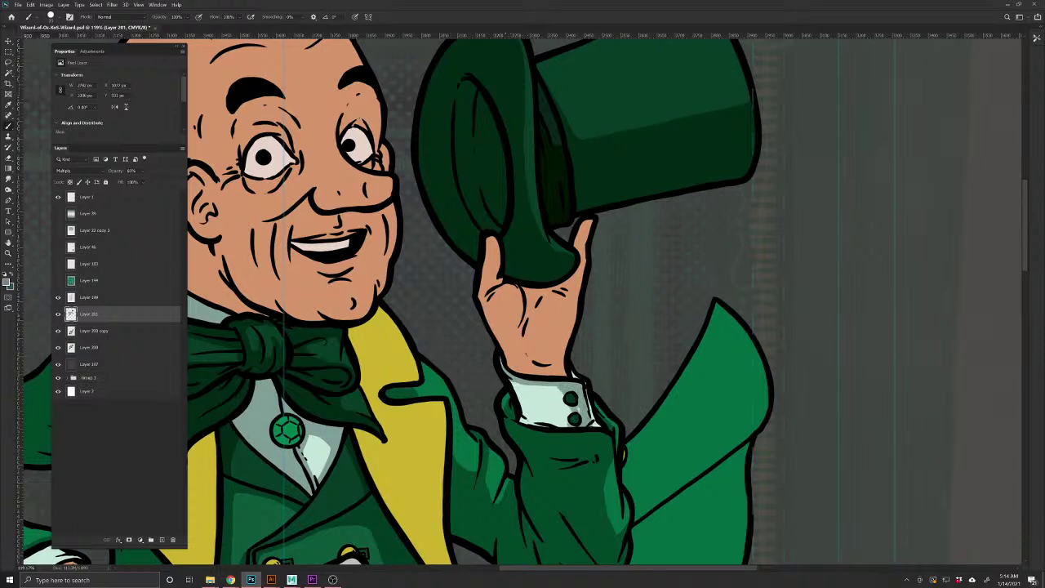
pyautogui.moveTo(564, 395)
pyautogui.mouseDown()
pyautogui.moveTo(544, 423)
pyautogui.moveTo(523, 415)
pyautogui.moveTo(516, 384)
pyautogui.moveTo(545, 394)
pyautogui.moveTo(527, 400)
pyautogui.moveTo(543, 414)
pyautogui.moveTo(523, 415)
pyautogui.mouseUp()
pyautogui.moveTo(597, 426); pyautogui.dragTo(594, 415)
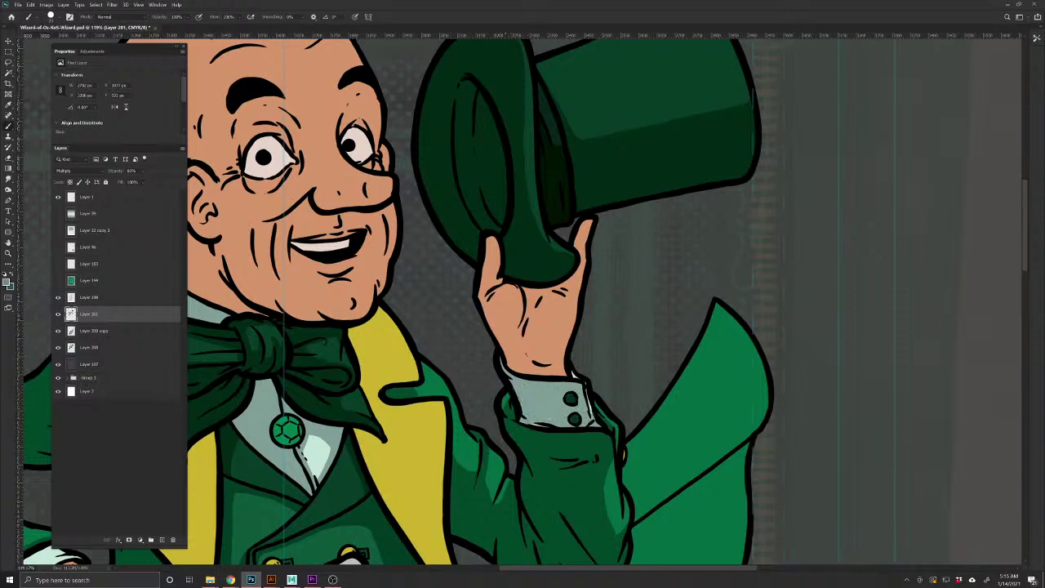
pyautogui.moveTo(366, 513); pyautogui.dragTo(750, 361)
pyautogui.moveTo(441, 394)
pyautogui.mouseDown()
pyautogui.moveTo(416, 408)
pyautogui.moveTo(405, 441)
pyautogui.moveTo(395, 434)
pyautogui.moveTo(413, 407)
pyautogui.moveTo(424, 442)
pyautogui.moveTo(417, 424)
pyautogui.moveTo(441, 397)
pyautogui.mouseUp()
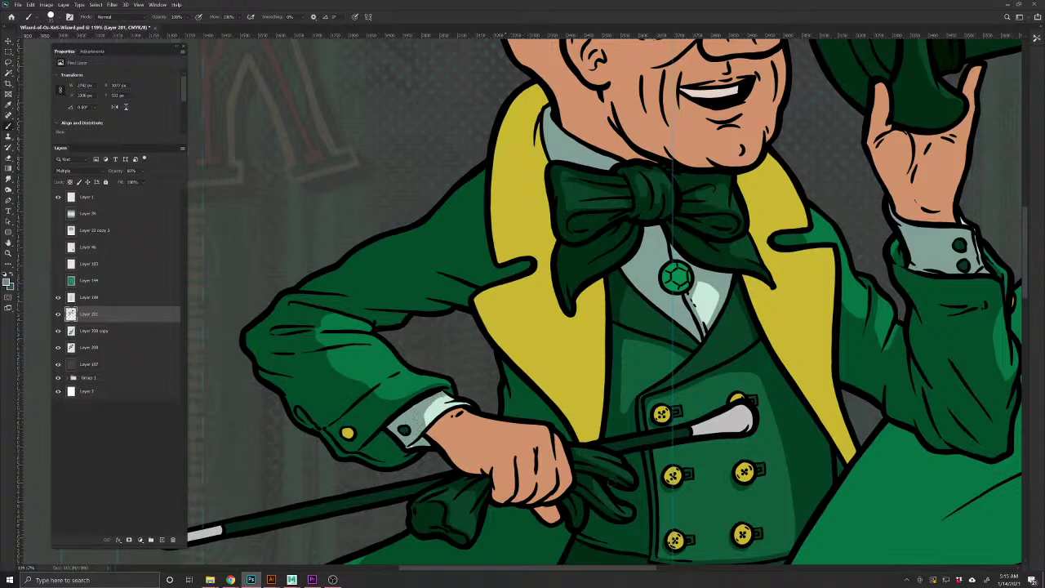
# Add grey shadows along the undersides of the cane's white knob and white tip
pyautogui.moveTo(746, 431)
pyautogui.mouseDown()
pyautogui.moveTo(516, 416)
pyautogui.moveTo(567, 413)
pyautogui.mouseUp()
pyautogui.moveTo(413, 473); pyautogui.dragTo(872, 386)
pyautogui.moveTo(502, 430); pyautogui.dragTo(441, 440)
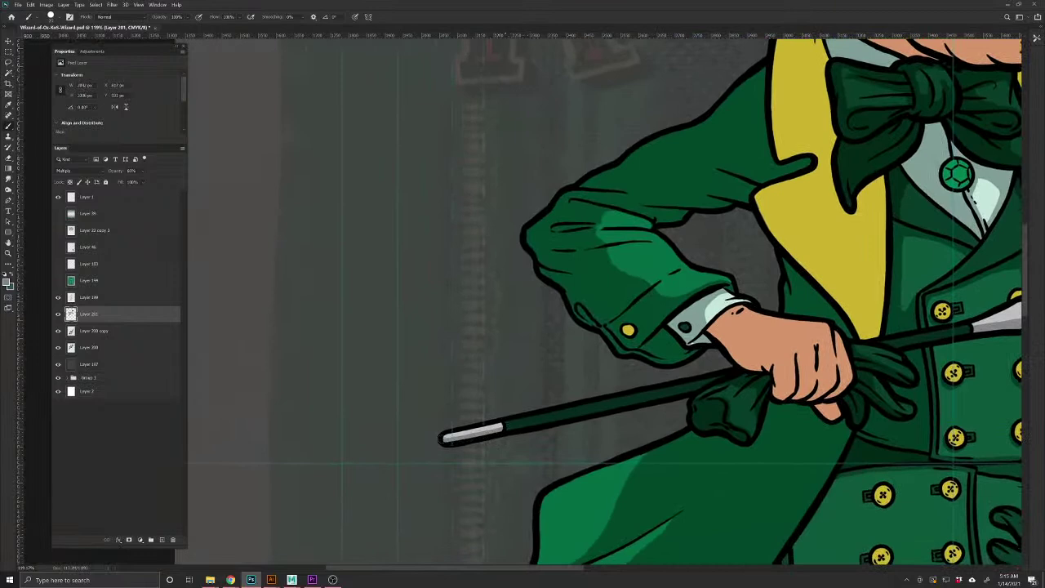
# Sample a green from the clothing and shade the cane's shaft between the white tip and the hand
pyautogui.moveTo(683, 460); pyautogui.dragTo(371, 460)
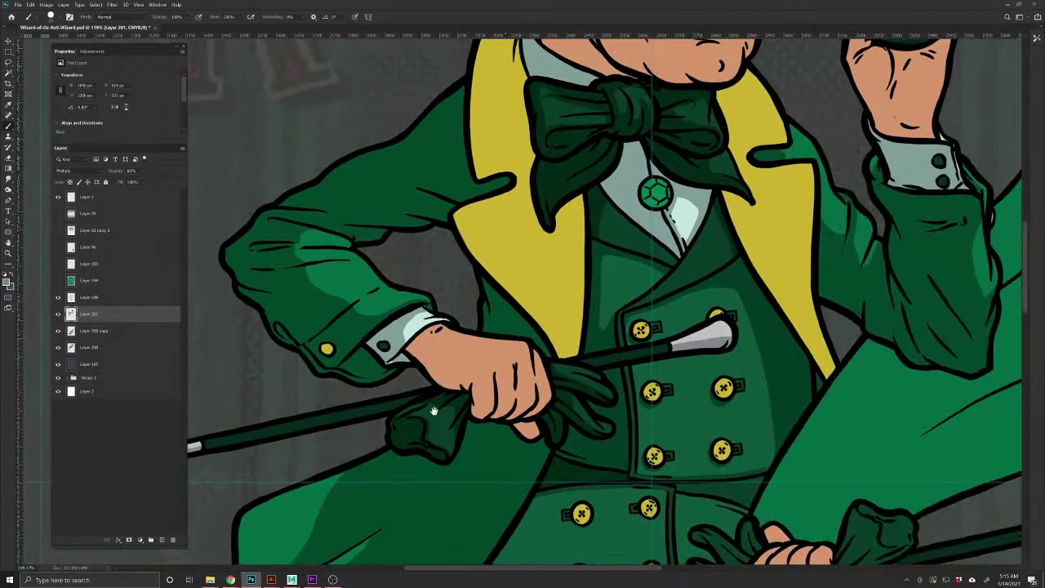
pyautogui.keyDown('alt'); pyautogui.click(612, 229); pyautogui.keyUp('alt')
pyautogui.moveTo(436, 443); pyautogui.dragTo(651, 408)
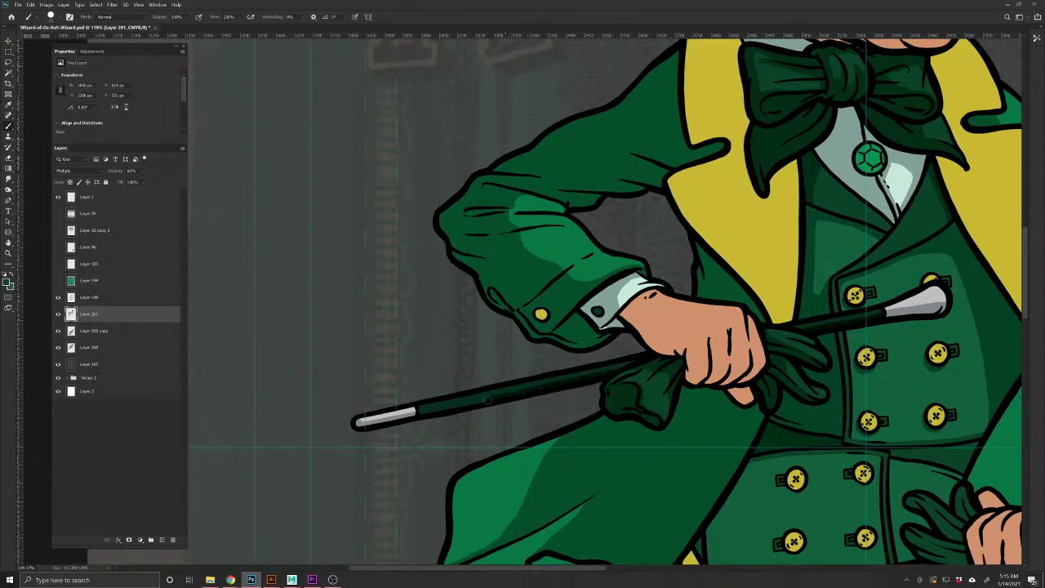
pyautogui.keyDown('alt'); pyautogui.click(571, 448); pyautogui.keyUp('alt')
pyautogui.moveTo(600, 440); pyautogui.dragTo(443, 519)
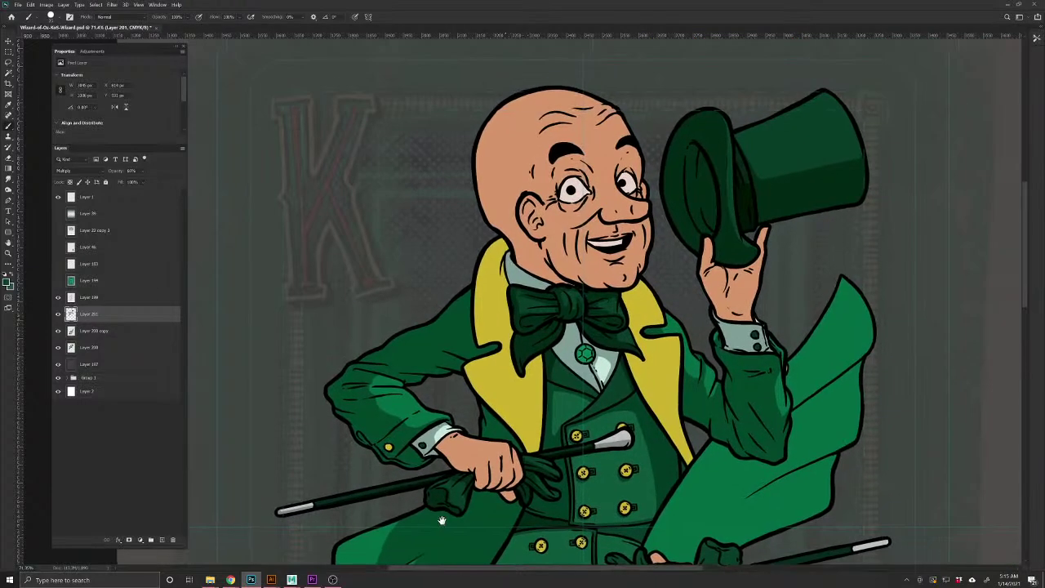
pyautogui.moveTo(485, 352); pyautogui.dragTo(501, 471)
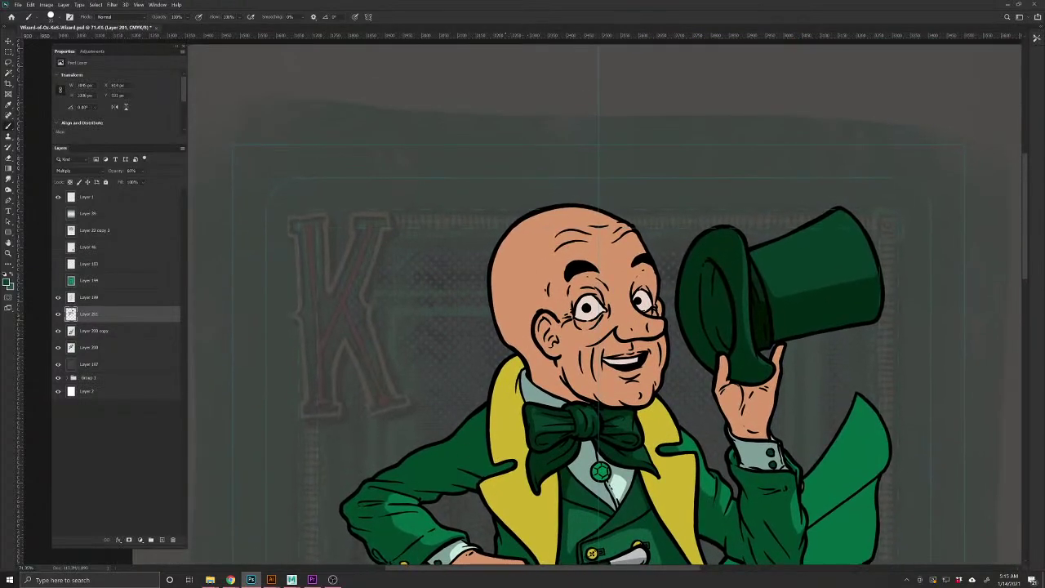
# Sample the face's skin tone, darken it to a reddish brown, and shade behind the ear and down the neck
pyautogui.keyDown('alt'); pyautogui.click(510, 310); pyautogui.keyUp('alt')
pyautogui.click(5, 283)
pyautogui.click(368, 178)
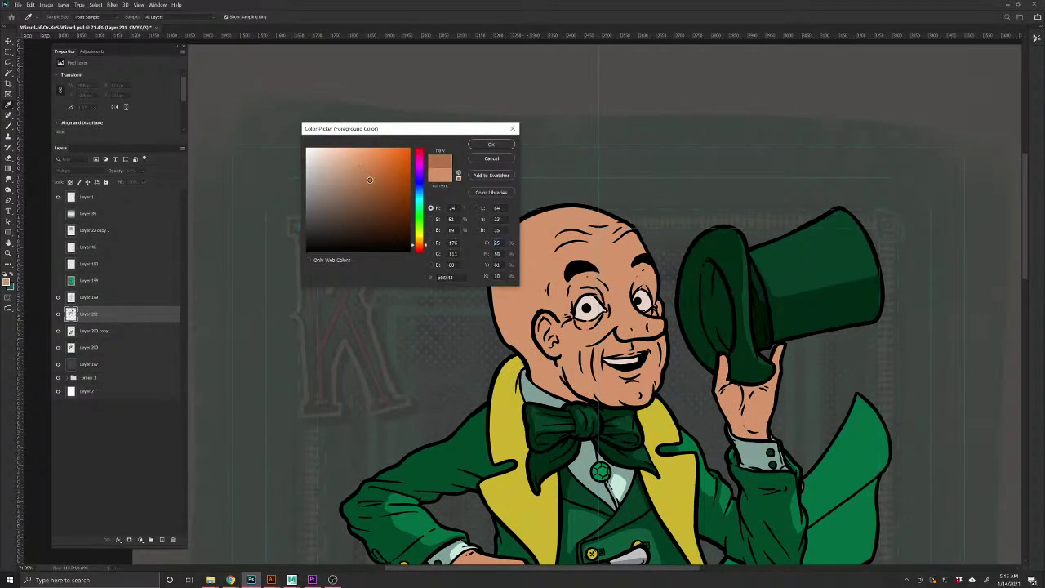
pyautogui.click(486, 145)
pyautogui.moveTo(557, 367); pyautogui.dragTo(560, 381)
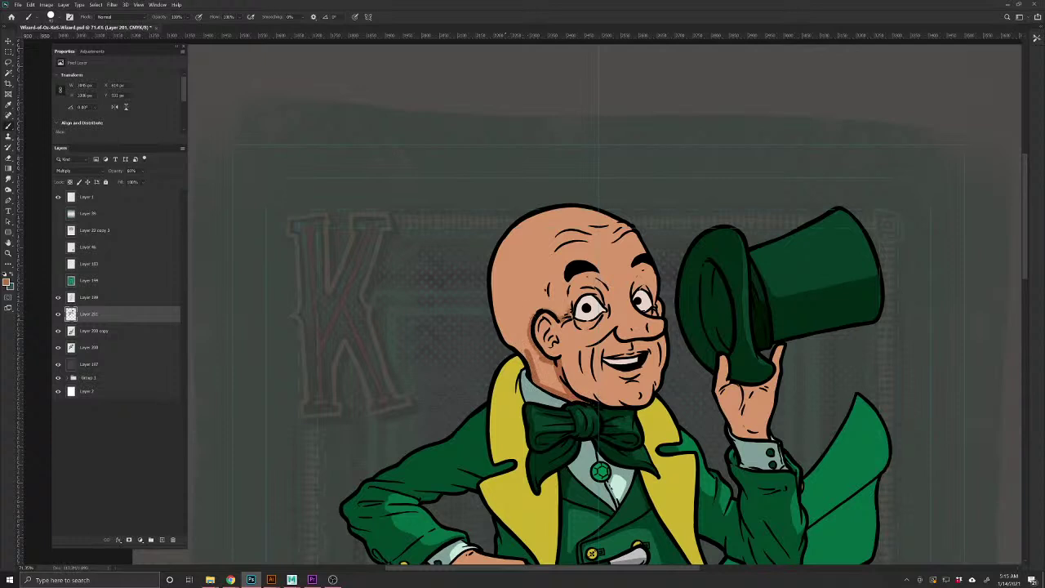
# Shade the cane-arm side of the bald head from the crown past the brow and ear down to the jaw
pyautogui.moveTo(556, 261); pyautogui.dragTo(545, 219)
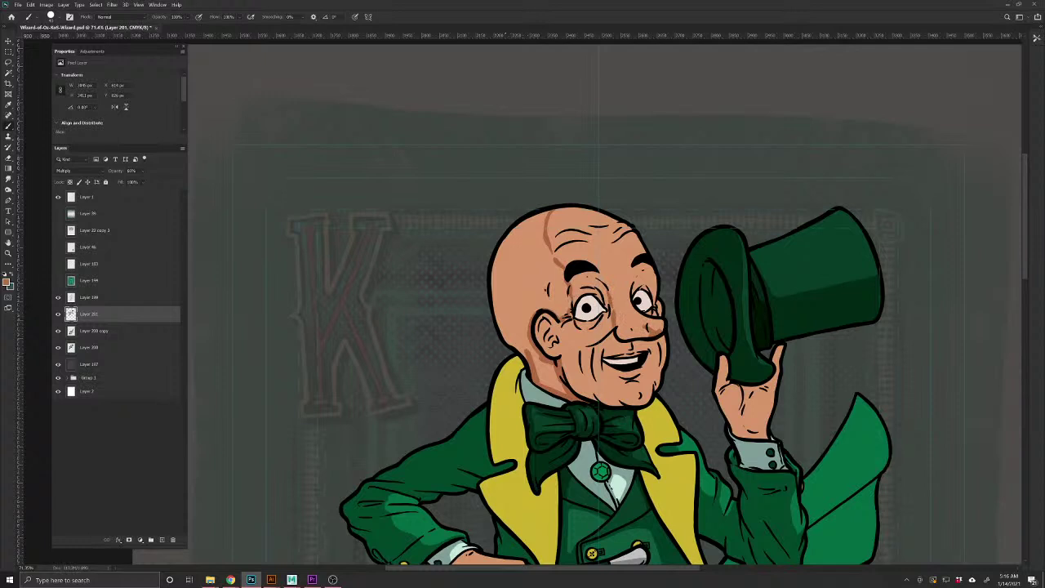
pyautogui.moveTo(651, 333)
pyautogui.mouseDown()
pyautogui.moveTo(604, 351)
pyautogui.moveTo(624, 380)
pyautogui.mouseUp()
pyautogui.moveTo(569, 383); pyautogui.dragTo(493, 449)
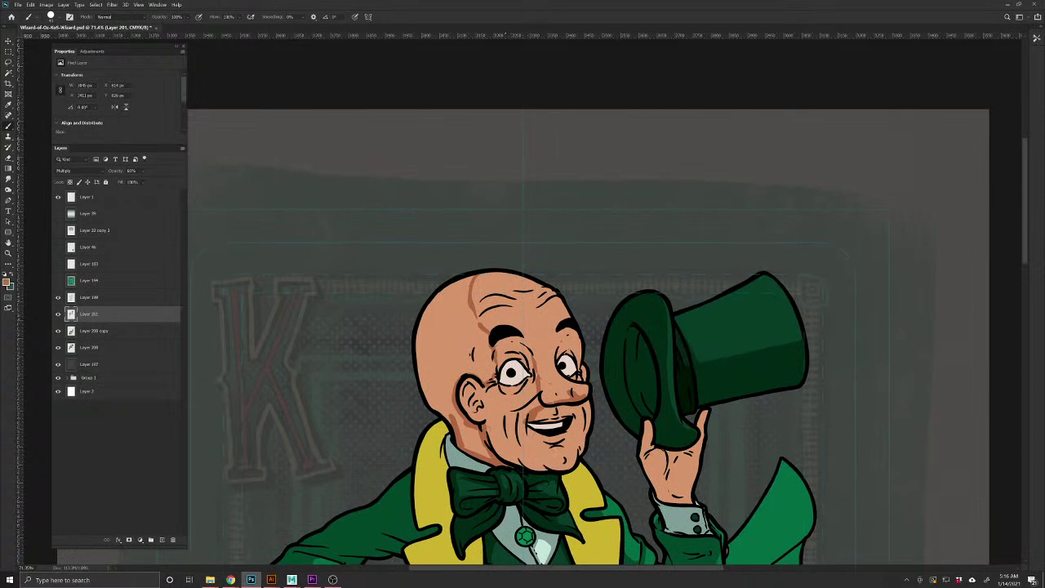
pyautogui.moveTo(539, 395)
pyautogui.mouseDown()
pyautogui.moveTo(532, 410)
pyautogui.moveTo(493, 426)
pyautogui.moveTo(511, 462)
pyautogui.moveTo(491, 426)
pyautogui.moveTo(495, 381)
pyautogui.moveTo(485, 430)
pyautogui.moveTo(470, 374)
pyautogui.moveTo(440, 407)
pyautogui.moveTo(449, 423)
pyautogui.moveTo(426, 393)
pyautogui.moveTo(423, 309)
pyautogui.moveTo(474, 271)
pyautogui.moveTo(466, 302)
pyautogui.moveTo(490, 377)
pyautogui.moveTo(482, 381)
pyautogui.moveTo(460, 330)
pyautogui.moveTo(431, 392)
pyautogui.moveTo(428, 327)
pyautogui.moveTo(465, 322)
pyautogui.moveTo(433, 341)
pyautogui.mouseUp()
pyautogui.moveTo(482, 429)
pyautogui.mouseDown()
pyautogui.moveTo(476, 449)
pyautogui.moveTo(463, 434)
pyautogui.moveTo(502, 439)
pyautogui.moveTo(542, 469)
pyautogui.moveTo(570, 469)
pyautogui.mouseUp()
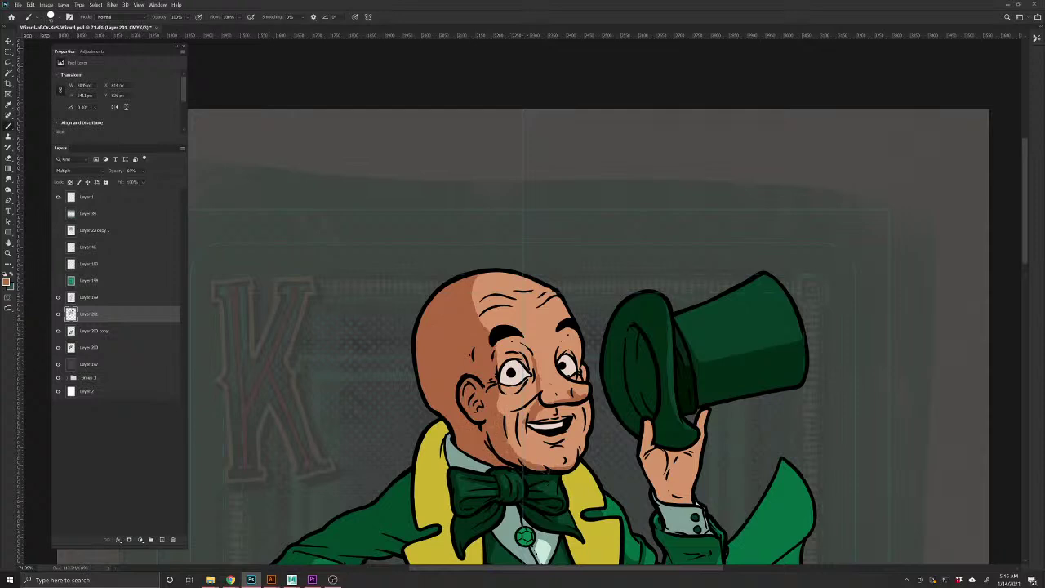
# Add skin shadows to the chin, cheek folds, nose and eye sockets, leaving a lit patch on the cheek
pyautogui.moveTo(515, 451); pyautogui.dragTo(531, 461)
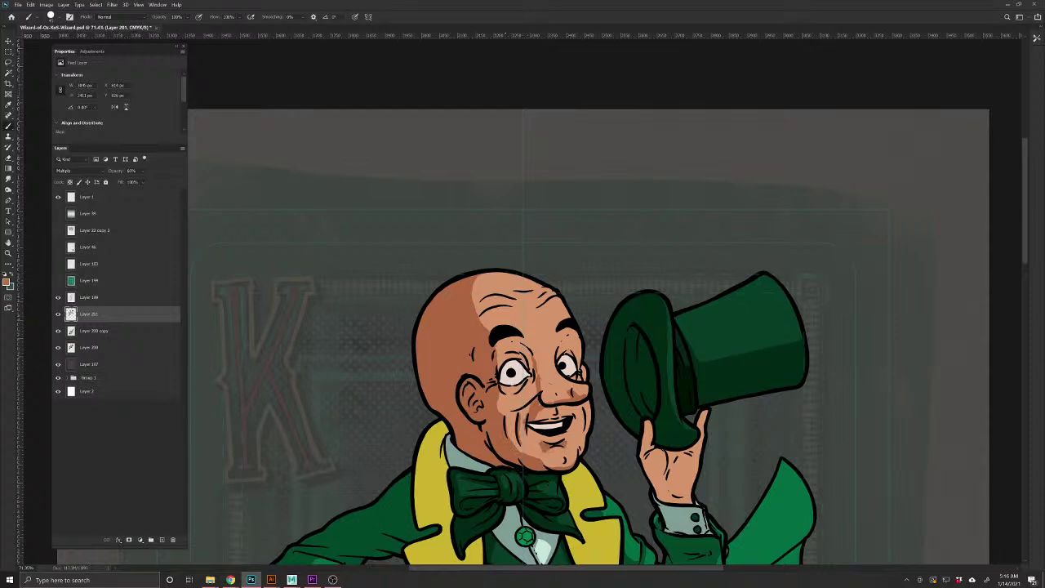
pyautogui.moveTo(512, 413)
pyautogui.mouseDown()
pyautogui.moveTo(522, 430)
pyautogui.moveTo(512, 443)
pyautogui.mouseUp()
pyautogui.moveTo(570, 389)
pyautogui.mouseDown()
pyautogui.moveTo(542, 398)
pyautogui.moveTo(541, 417)
pyautogui.moveTo(539, 369)
pyautogui.moveTo(559, 378)
pyautogui.moveTo(537, 356)
pyautogui.moveTo(528, 368)
pyautogui.moveTo(500, 361)
pyautogui.moveTo(510, 348)
pyautogui.moveTo(536, 346)
pyautogui.moveTo(514, 343)
pyautogui.mouseUp()
pyautogui.moveTo(522, 379)
pyautogui.mouseDown()
pyautogui.moveTo(529, 397)
pyautogui.moveTo(499, 396)
pyautogui.moveTo(498, 385)
pyautogui.mouseUp()
pyautogui.moveTo(555, 363); pyautogui.dragTo(566, 343)
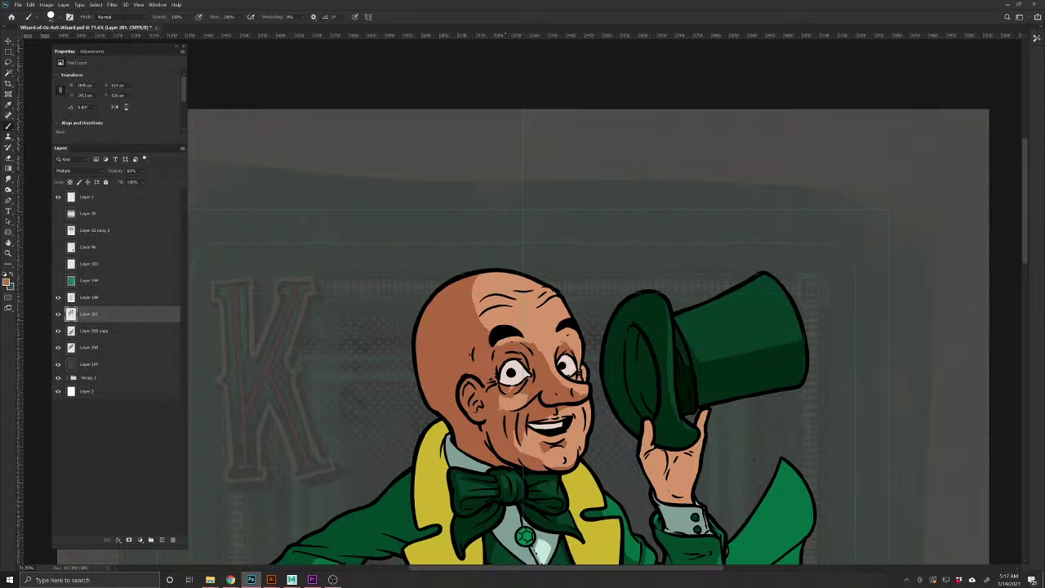
pyautogui.press('e')
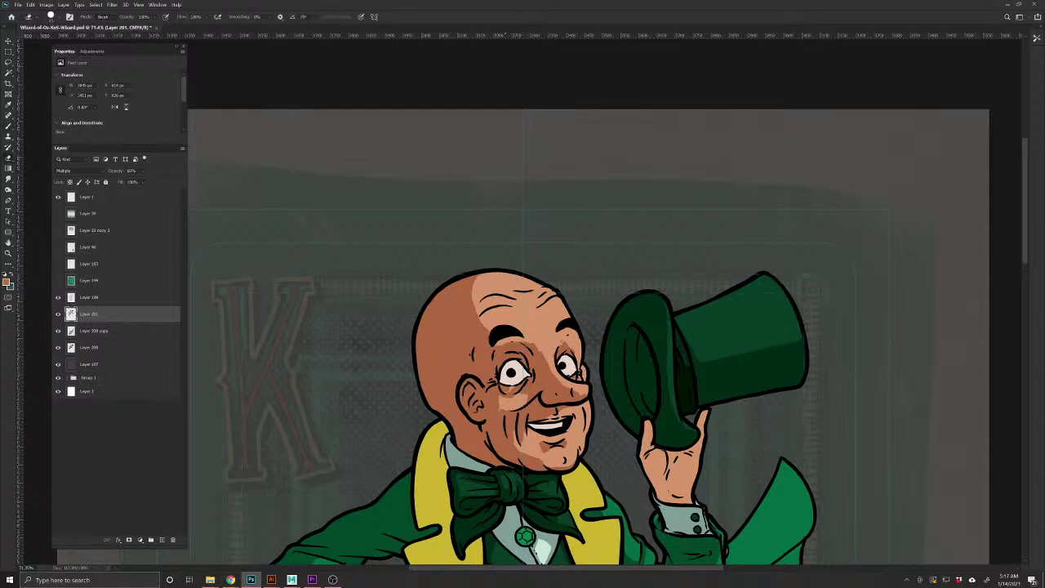
pyautogui.press('b')
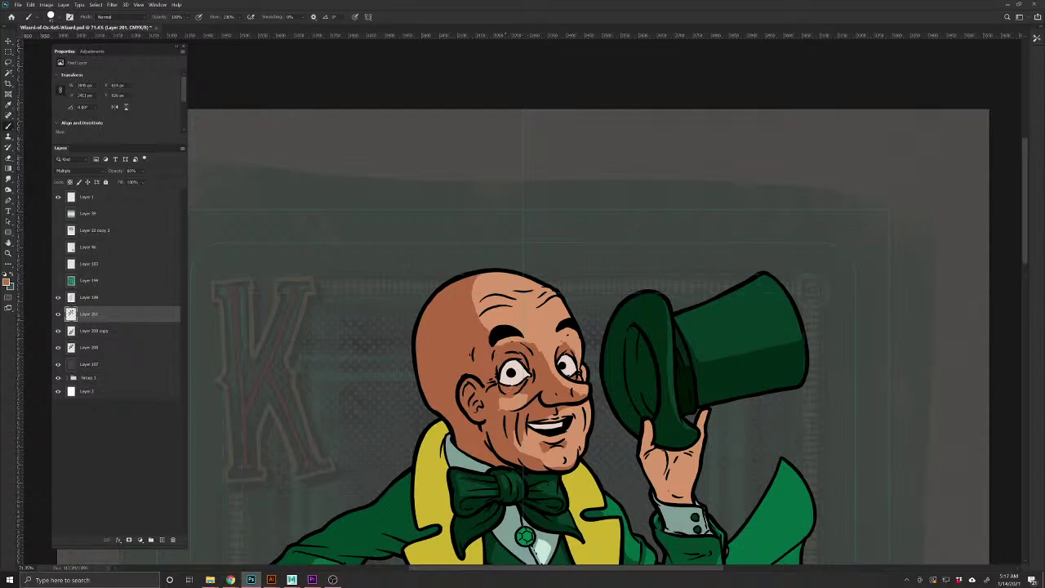
# Shade the palm, wrist and fingers of the hand holding the hat, and save the document
pyautogui.moveTo(622, 495); pyautogui.dragTo(552, 441)
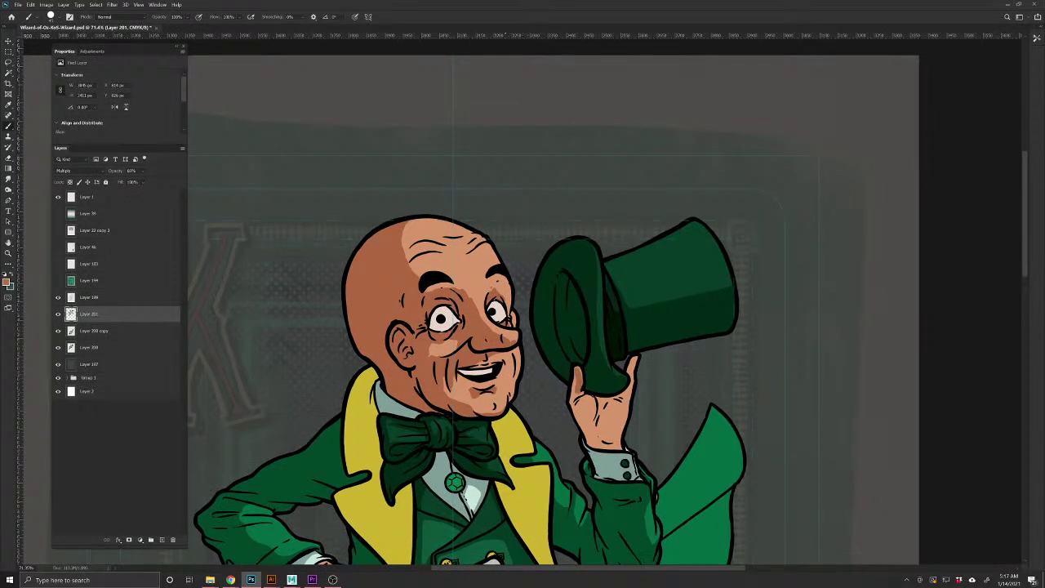
pyautogui.moveTo(574, 397)
pyautogui.mouseDown()
pyautogui.moveTo(594, 443)
pyautogui.moveTo(621, 447)
pyautogui.mouseUp()
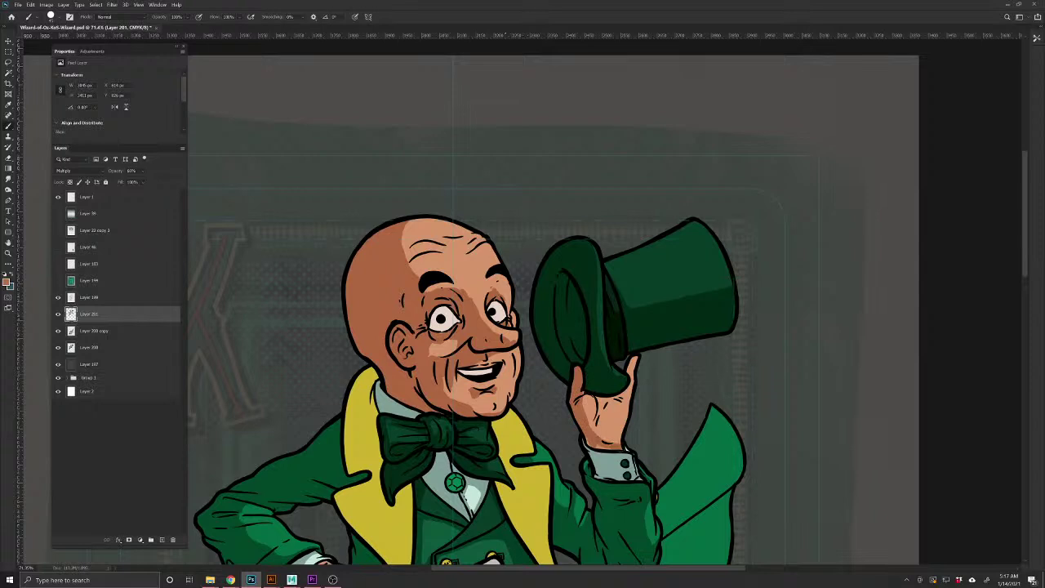
pyautogui.moveTo(591, 404); pyautogui.dragTo(621, 397)
pyautogui.moveTo(628, 372); pyautogui.dragTo(633, 358)
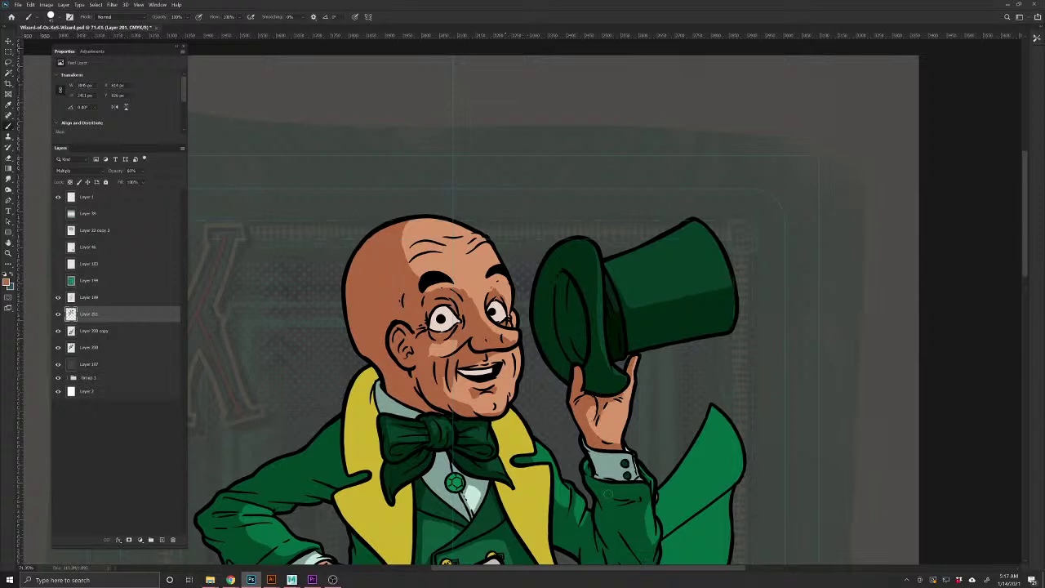
pyautogui.moveTo(455, 546); pyautogui.dragTo(574, 371)
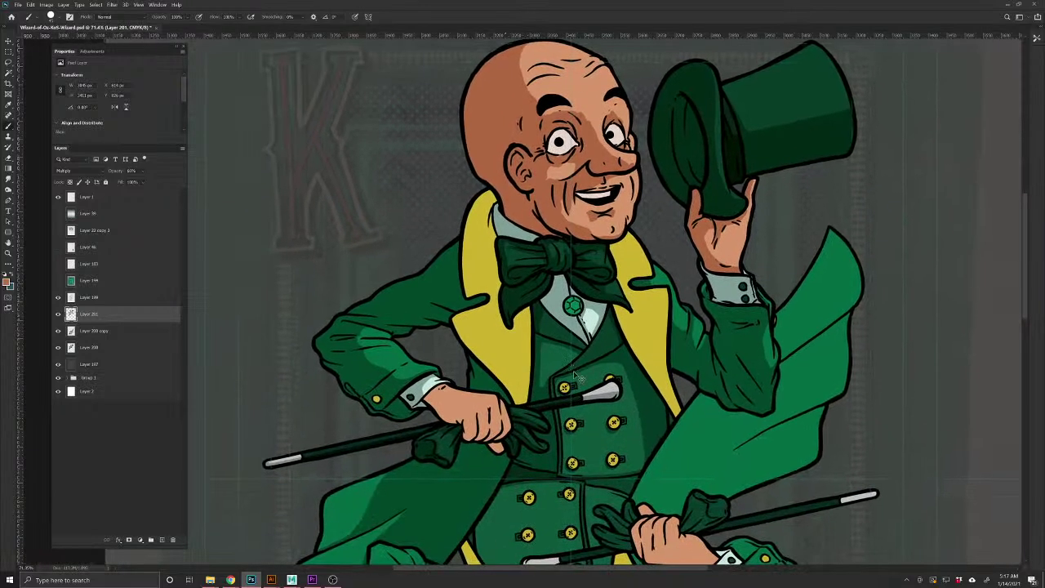
pyautogui.hotkey('ctrl', 's')
# Sample the lapel's yellow, darken it to an olive yellow, and shade the inner edge of the cane-arm lapel
pyautogui.moveTo(560, 341); pyautogui.dragTo(564, 444)
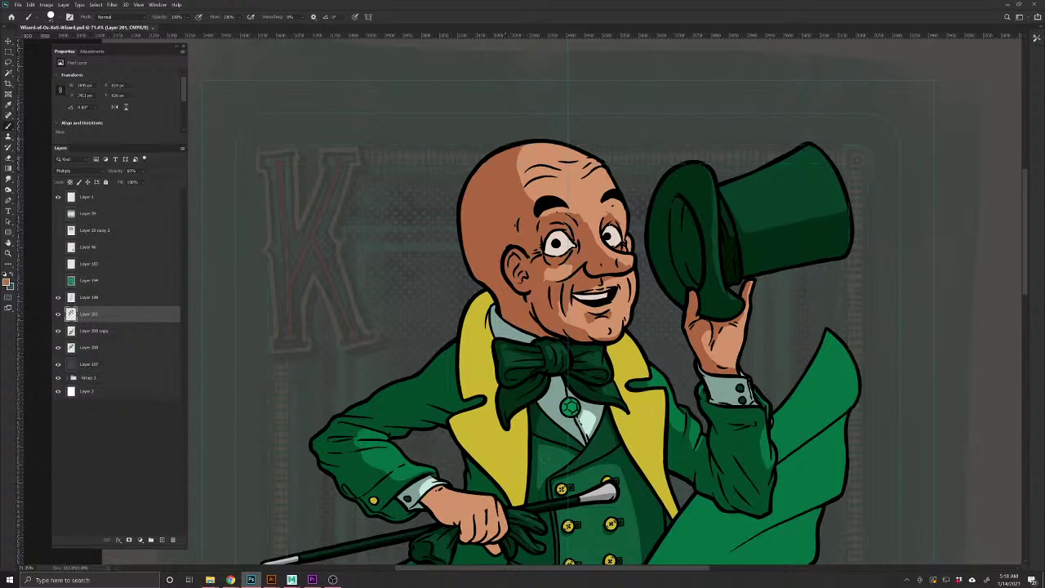
pyautogui.scroll(-2, 457, 468)
pyautogui.keyDown('alt'); pyautogui.click(496, 395); pyautogui.keyUp('alt')
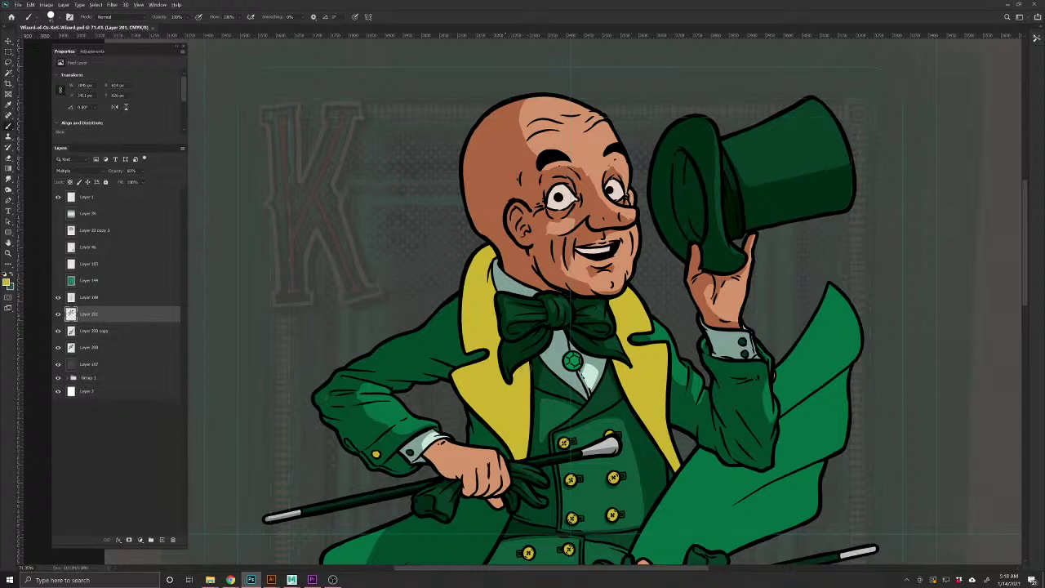
pyautogui.click(8, 284)
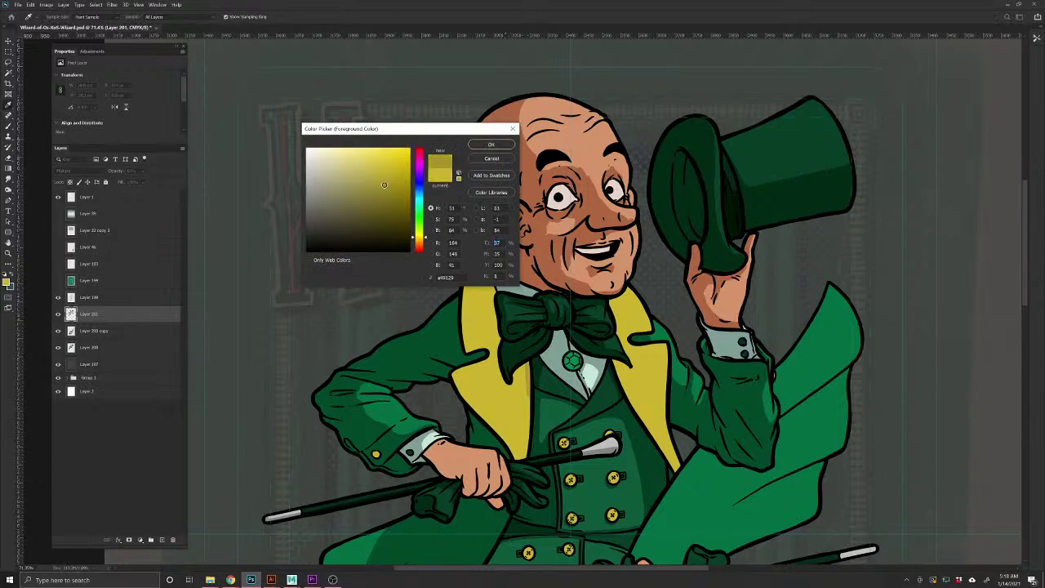
pyautogui.click(491, 145)
pyautogui.moveTo(528, 366); pyautogui.dragTo(526, 463)
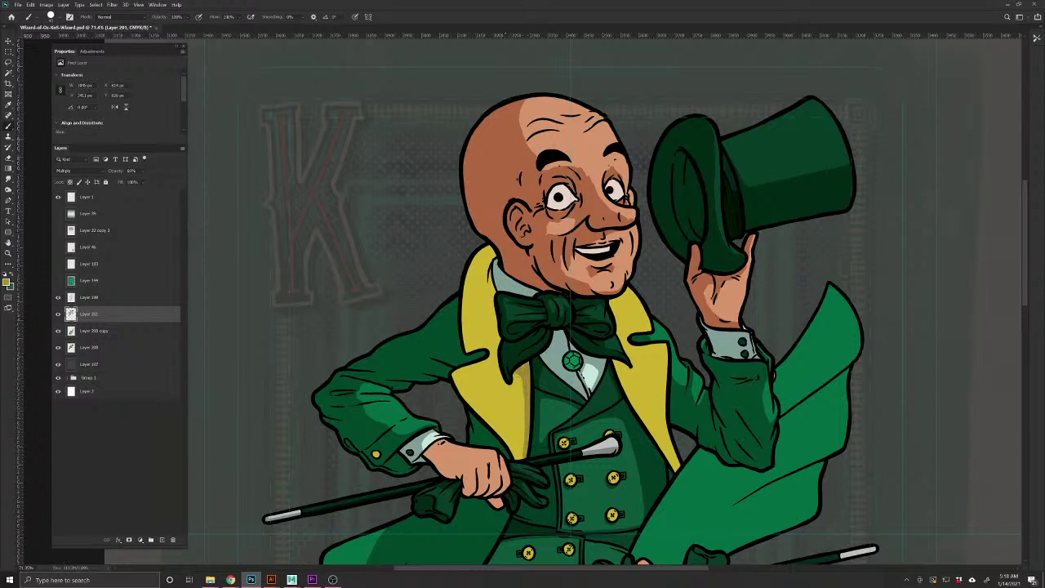
# Shade the cane-arm lapel beside the bow tie and shirt collar and along its outer edge
pyautogui.moveTo(511, 389)
pyautogui.mouseDown()
pyautogui.moveTo(496, 359)
pyautogui.moveTo(492, 291)
pyautogui.mouseUp()
pyautogui.moveTo(490, 343)
pyautogui.mouseDown()
pyautogui.moveTo(482, 252)
pyautogui.moveTo(493, 244)
pyautogui.mouseUp()
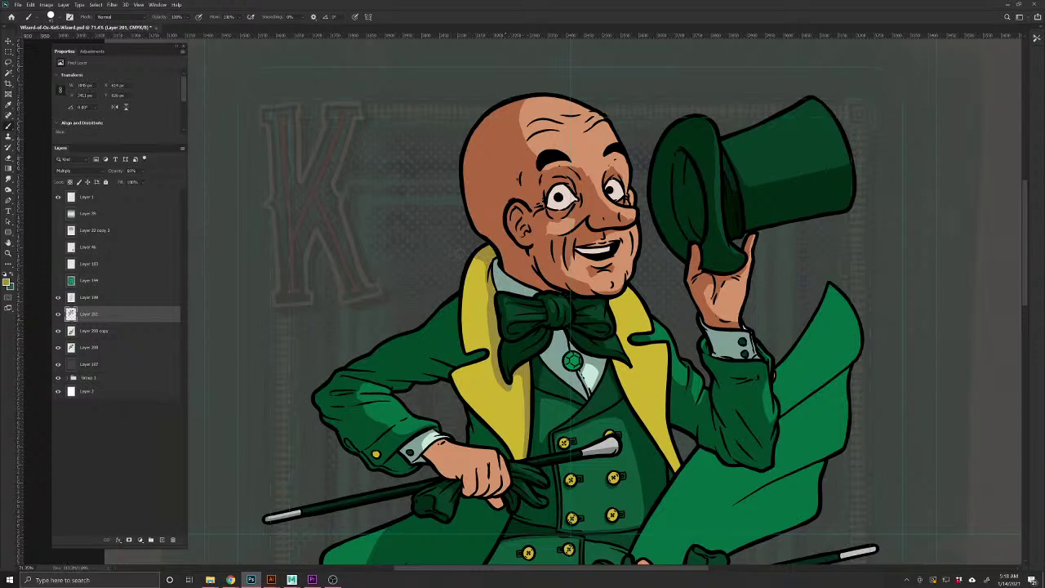
pyautogui.moveTo(451, 374); pyautogui.dragTo(513, 456)
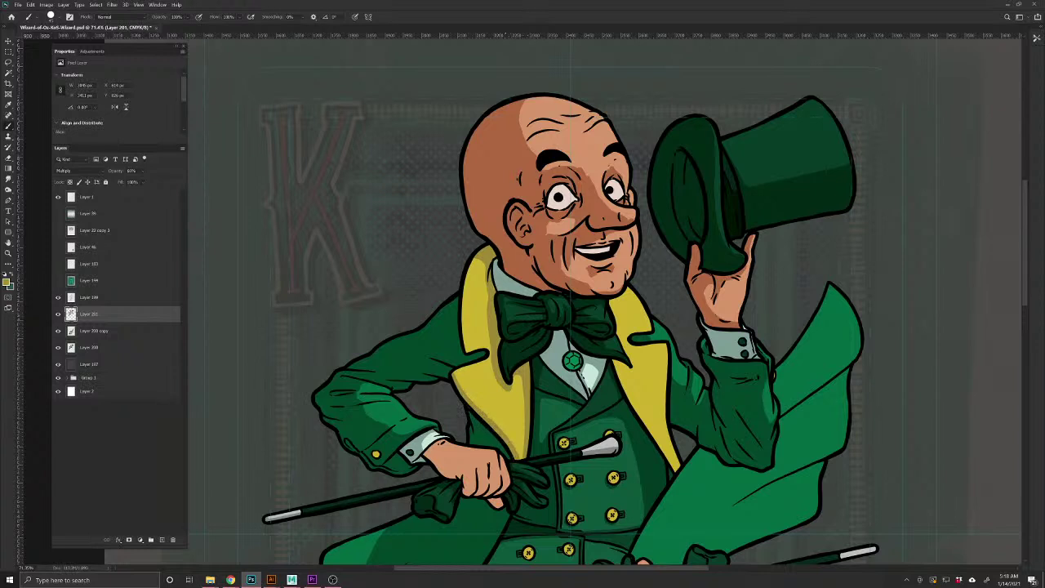
pyautogui.moveTo(465, 356)
pyautogui.mouseDown()
pyautogui.moveTo(462, 298)
pyautogui.moveTo(477, 250)
pyautogui.mouseUp()
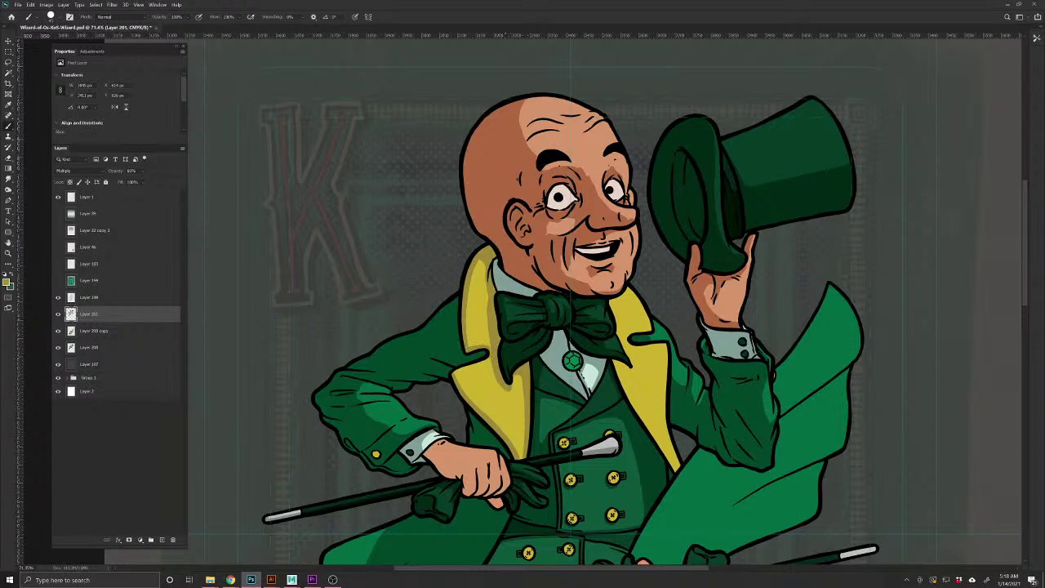
# Shade the hat-arm lapel under the bow tie and along its inner edge, and darken the cane arm's sleeve button
pyautogui.moveTo(611, 300); pyautogui.dragTo(630, 355)
pyautogui.moveTo(588, 458); pyautogui.dragTo(563, 442)
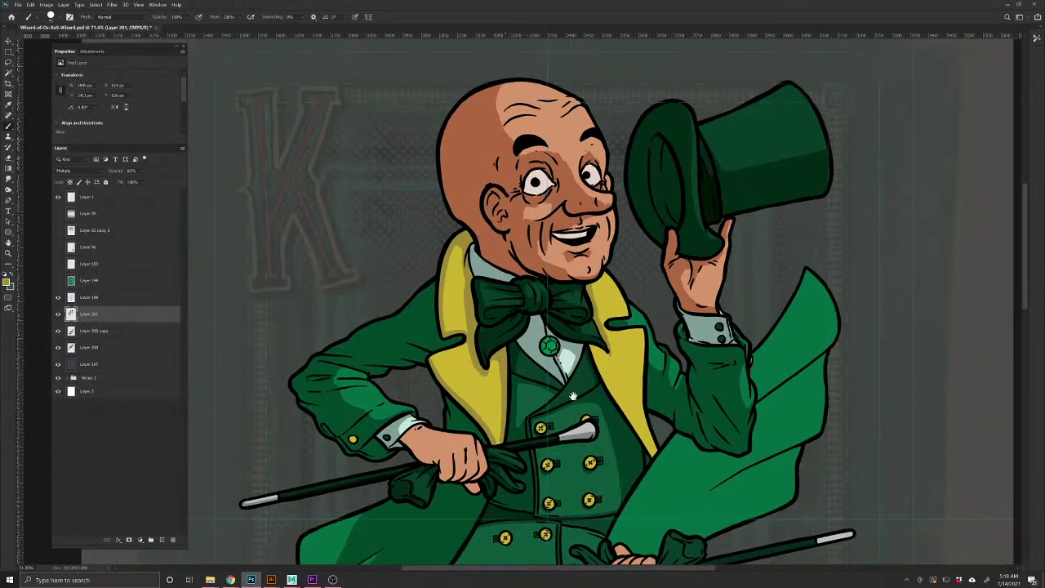
pyautogui.moveTo(590, 345)
pyautogui.mouseDown()
pyautogui.moveTo(607, 355)
pyautogui.moveTo(612, 399)
pyautogui.moveTo(653, 456)
pyautogui.moveTo(619, 369)
pyautogui.mouseUp()
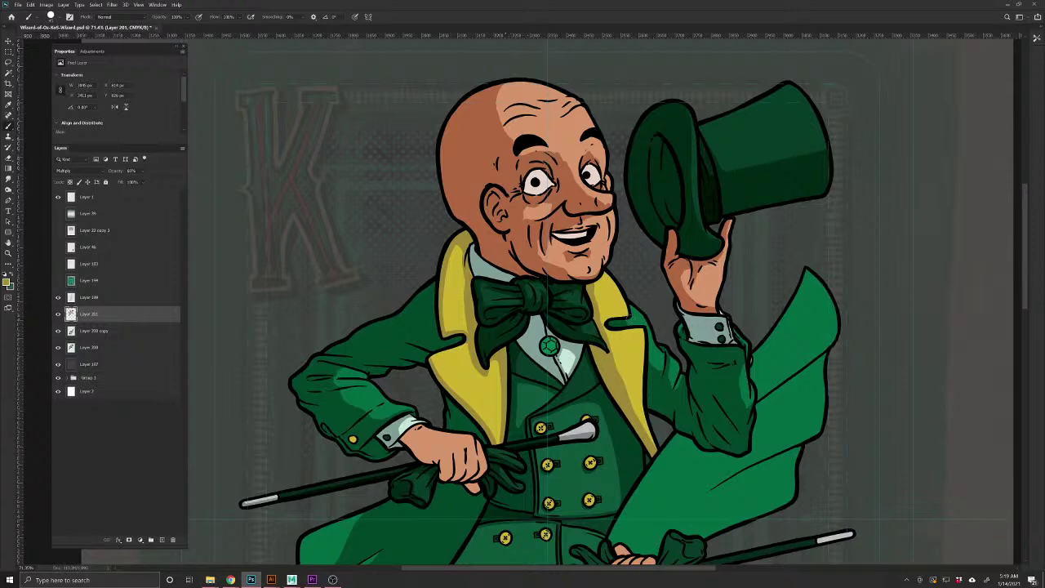
pyautogui.moveTo(494, 511); pyautogui.dragTo(553, 416)
pyautogui.moveTo(556, 305)
pyautogui.mouseDown()
pyautogui.moveTo(553, 349)
pyautogui.moveTo(537, 328)
pyautogui.mouseUp()
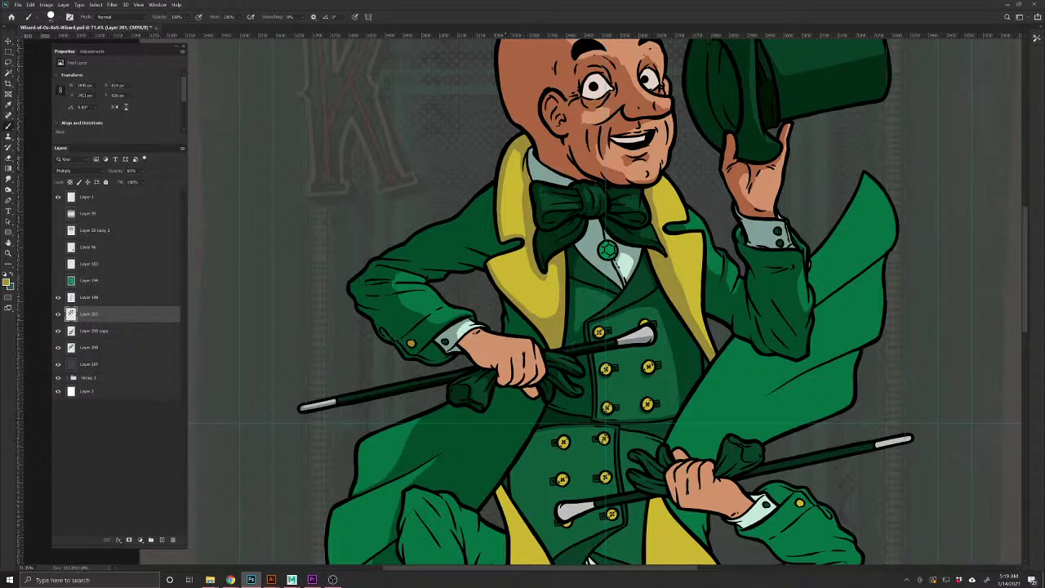
pyautogui.moveTo(574, 387); pyautogui.dragTo(535, 481)
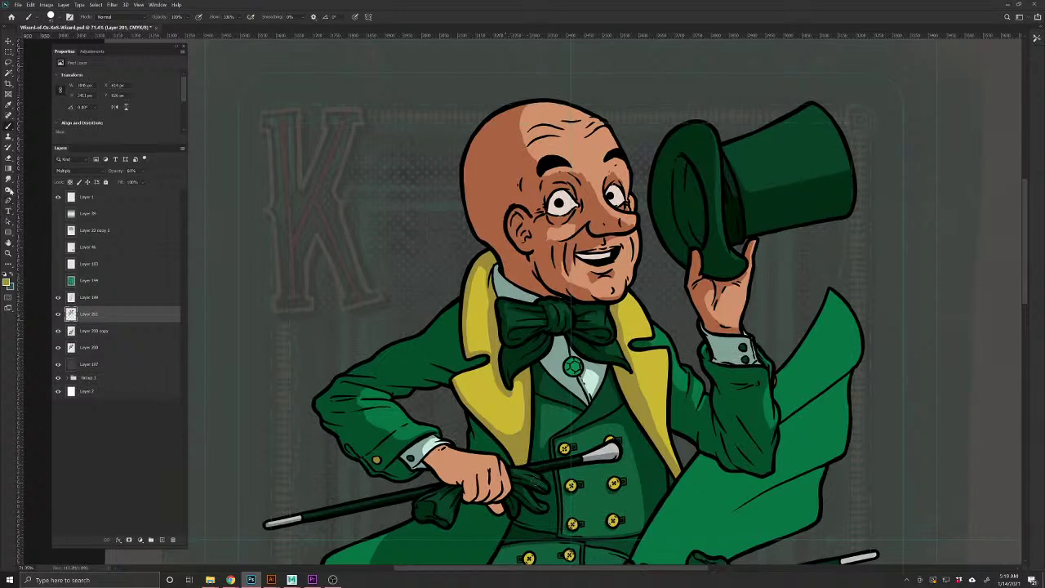
# Soften the edges of the lit patch on the shirt front with the Smudge tool, reducing its strength to 52%
pyautogui.click(9, 180)
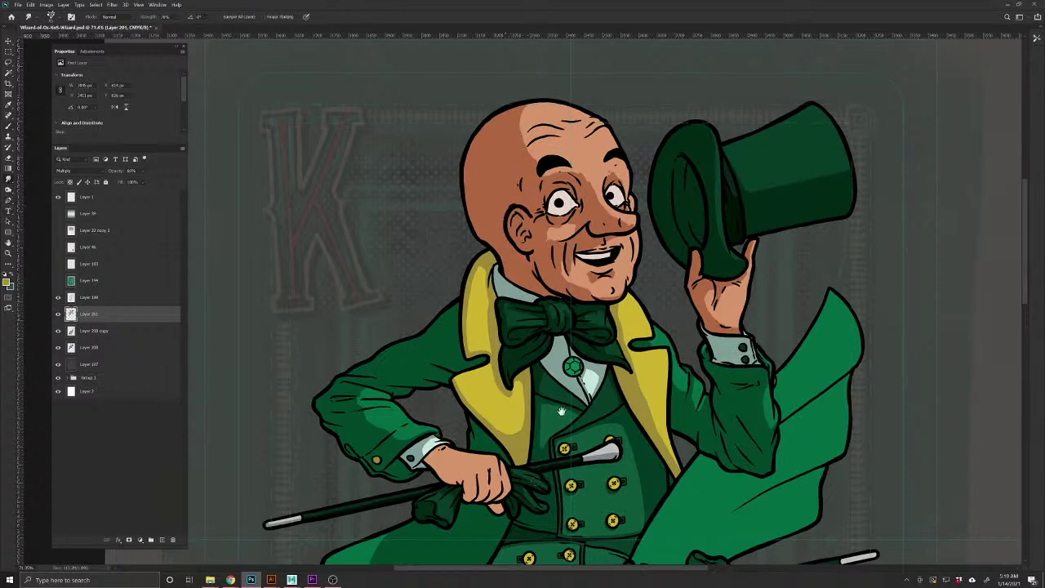
pyautogui.moveTo(594, 398); pyautogui.dragTo(618, 425)
pyautogui.click(618, 426)
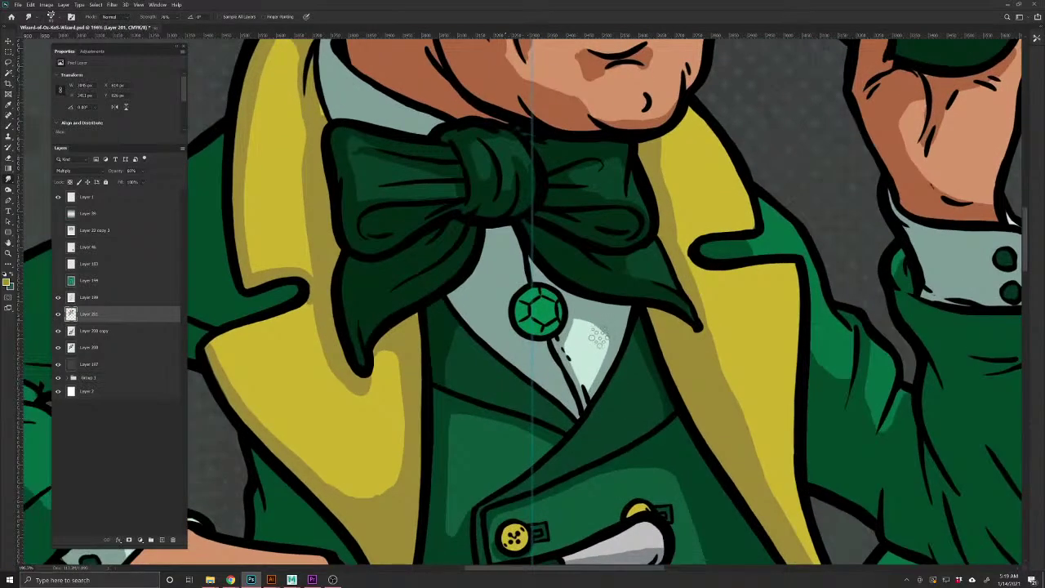
pyautogui.moveTo(603, 349)
pyautogui.mouseDown()
pyautogui.moveTo(596, 375)
pyautogui.moveTo(591, 333)
pyautogui.moveTo(601, 330)
pyautogui.mouseUp()
pyautogui.moveTo(150, 17); pyautogui.dragTo(141, 17)
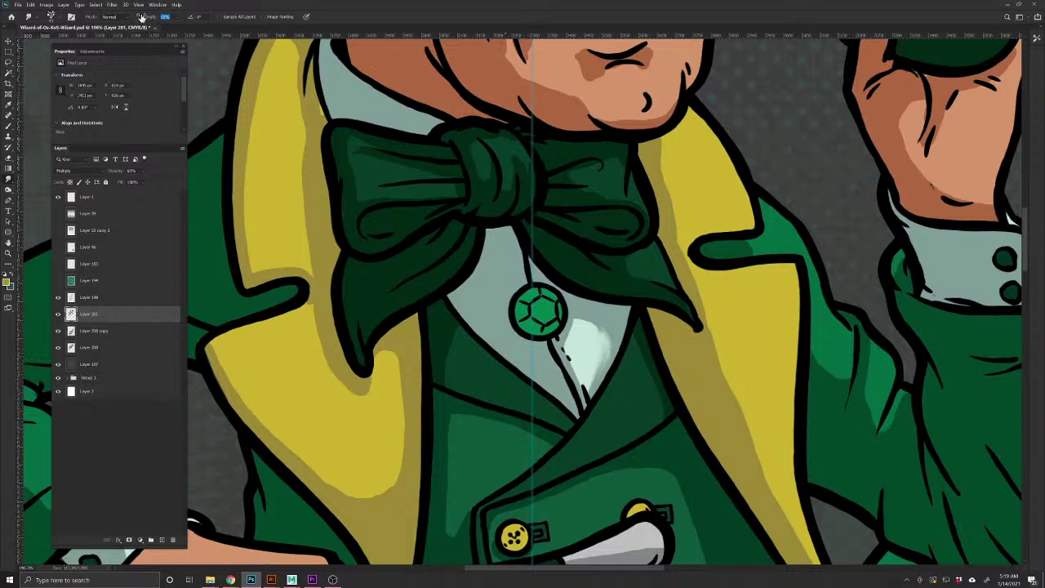
pyautogui.moveTo(604, 347)
pyautogui.mouseDown()
pyautogui.moveTo(577, 329)
pyautogui.moveTo(585, 379)
pyautogui.moveTo(579, 336)
pyautogui.moveTo(595, 327)
pyautogui.moveTo(603, 344)
pyautogui.moveTo(595, 372)
pyautogui.moveTo(597, 323)
pyautogui.moveTo(597, 360)
pyautogui.moveTo(578, 321)
pyautogui.moveTo(581, 377)
pyautogui.mouseUp()
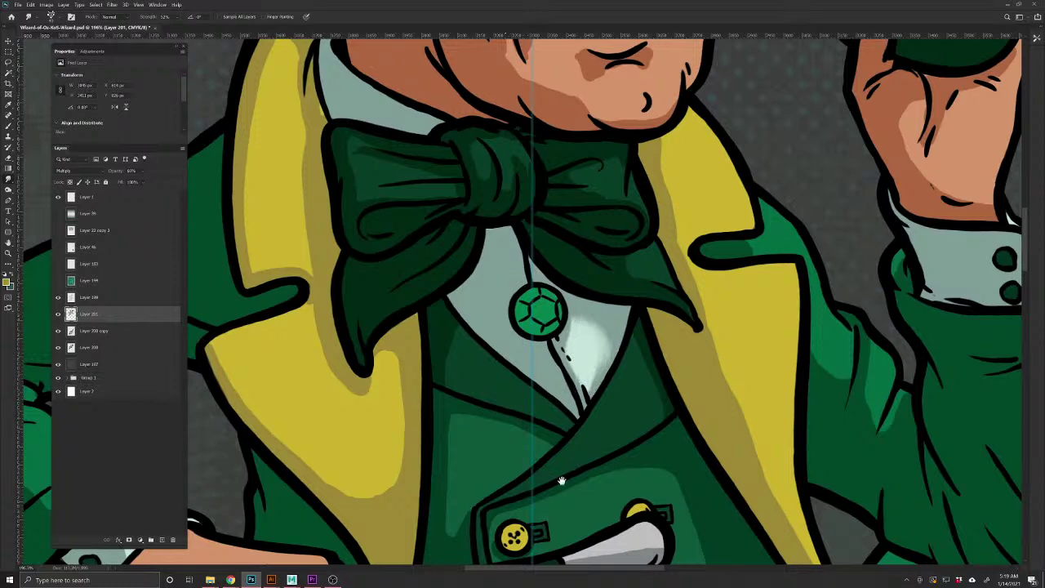
# Smudge the shadow edges on the cane's white knob, shaft, white tip and the gloves held in the cane hand
pyautogui.moveTo(568, 454); pyautogui.dragTo(542, 283)
pyautogui.moveTo(623, 372)
pyautogui.mouseDown()
pyautogui.moveTo(548, 384)
pyautogui.moveTo(633, 371)
pyautogui.moveTo(559, 383)
pyautogui.mouseUp()
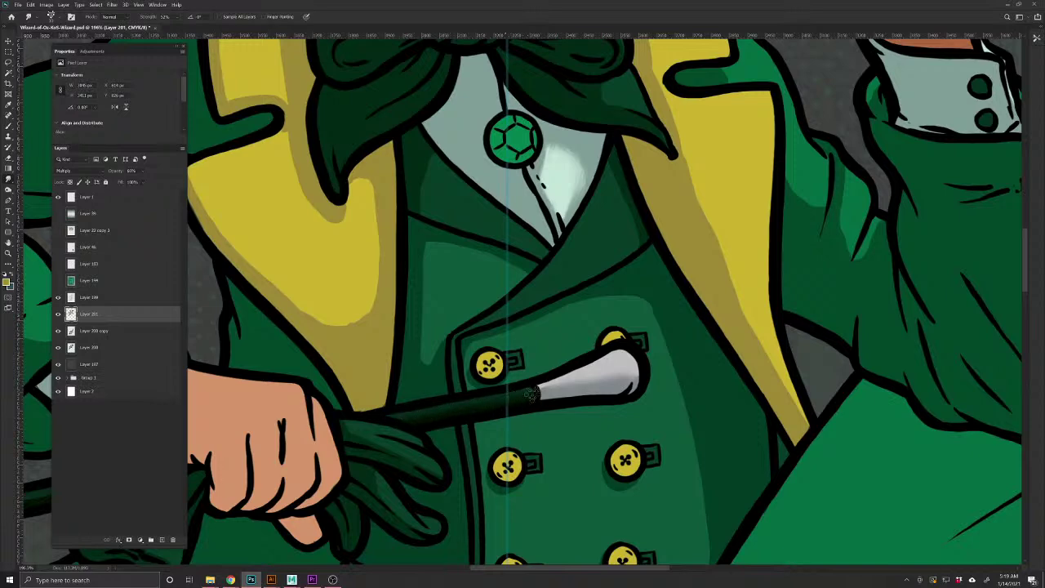
pyautogui.moveTo(432, 464); pyautogui.dragTo(832, 420)
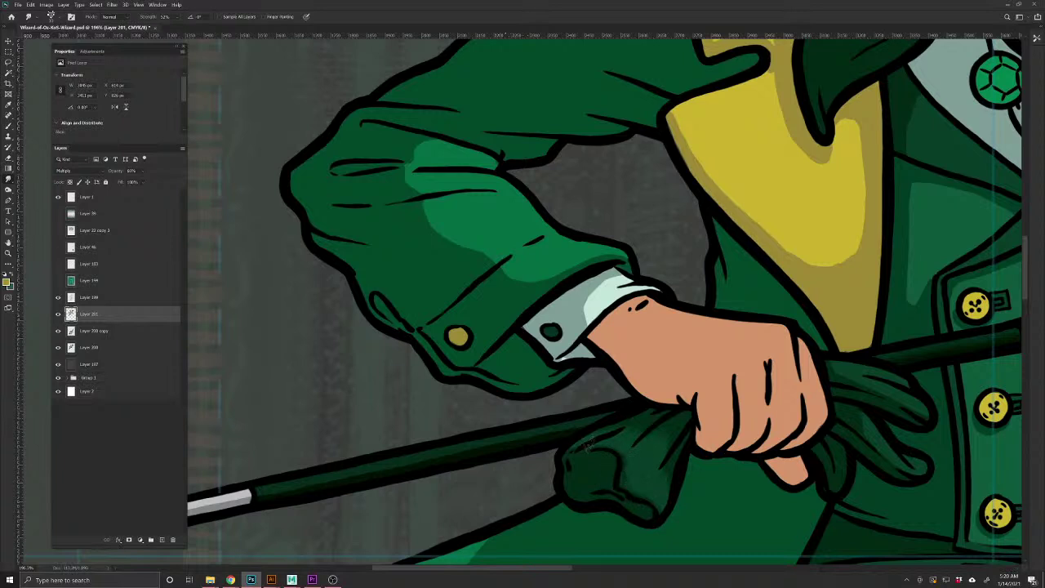
pyautogui.moveTo(579, 430); pyautogui.dragTo(719, 367)
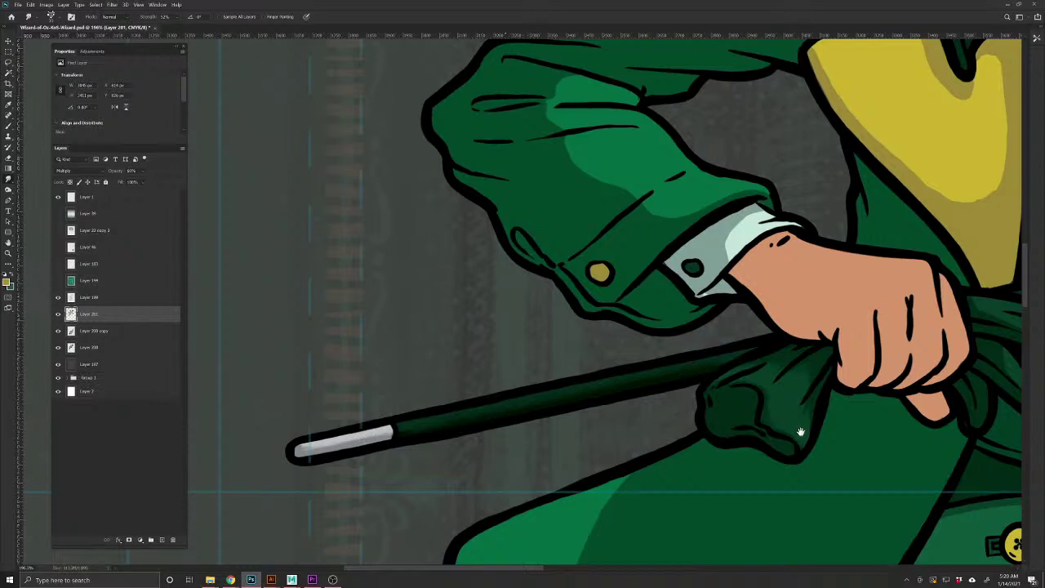
# Smudge the edges of the lit areas on the cane arm's white cuff and green sleeve into the shadow
pyautogui.moveTo(801, 431); pyautogui.dragTo(594, 536)
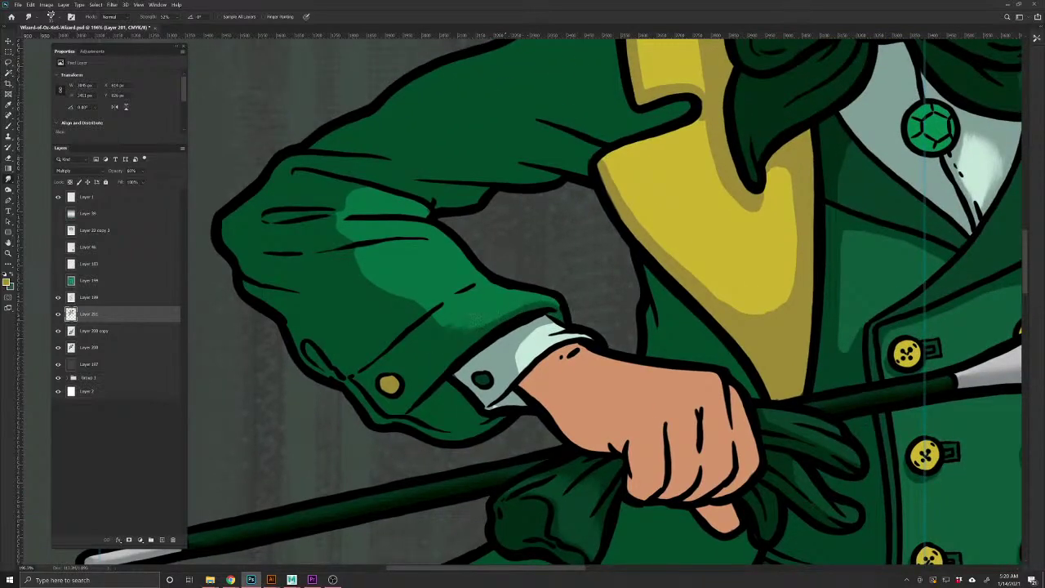
pyautogui.moveTo(523, 319)
pyautogui.mouseDown()
pyautogui.moveTo(621, 393)
pyautogui.moveTo(618, 434)
pyautogui.moveTo(606, 431)
pyautogui.moveTo(638, 397)
pyautogui.moveTo(618, 433)
pyautogui.moveTo(646, 404)
pyautogui.moveTo(582, 454)
pyautogui.mouseUp()
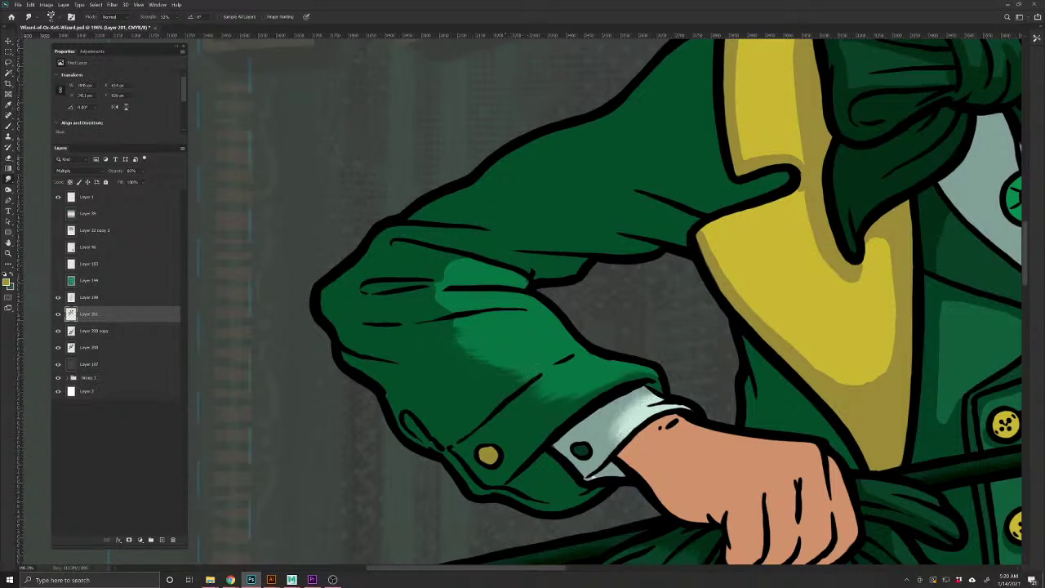
pyautogui.moveTo(441, 305)
pyautogui.mouseDown()
pyautogui.moveTo(400, 300)
pyautogui.moveTo(397, 285)
pyautogui.moveTo(454, 285)
pyautogui.moveTo(462, 268)
pyautogui.moveTo(413, 244)
pyautogui.mouseUp()
pyautogui.moveTo(412, 303)
pyautogui.mouseDown()
pyautogui.moveTo(388, 318)
pyautogui.moveTo(449, 347)
pyautogui.moveTo(531, 337)
pyautogui.moveTo(441, 369)
pyautogui.moveTo(531, 384)
pyautogui.moveTo(502, 404)
pyautogui.moveTo(598, 389)
pyautogui.mouseUp()
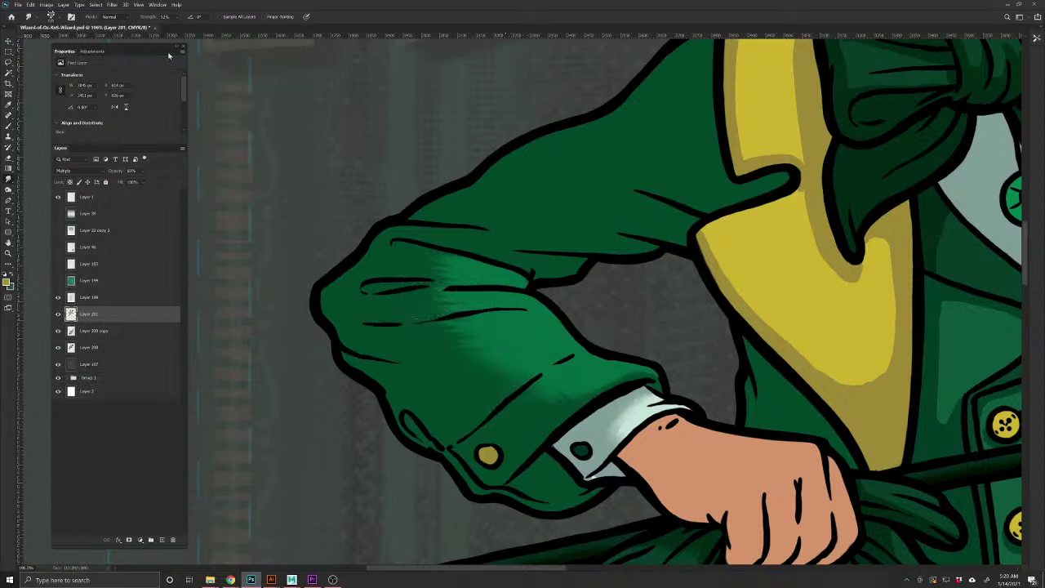
# Raise the Smudge strength slightly and draw the cane sleeve's highlight out into soft streaks along the folds
pyautogui.moveTo(148, 20); pyautogui.dragTo(156, 20)
pyautogui.moveTo(476, 350)
pyautogui.mouseDown()
pyautogui.moveTo(516, 373)
pyautogui.moveTo(496, 386)
pyautogui.moveTo(557, 386)
pyautogui.moveTo(541, 418)
pyautogui.moveTo(557, 399)
pyautogui.mouseUp()
pyautogui.moveTo(411, 311)
pyautogui.mouseDown()
pyautogui.moveTo(399, 267)
pyautogui.moveTo(480, 271)
pyautogui.moveTo(452, 292)
pyautogui.moveTo(477, 323)
pyautogui.mouseUp()
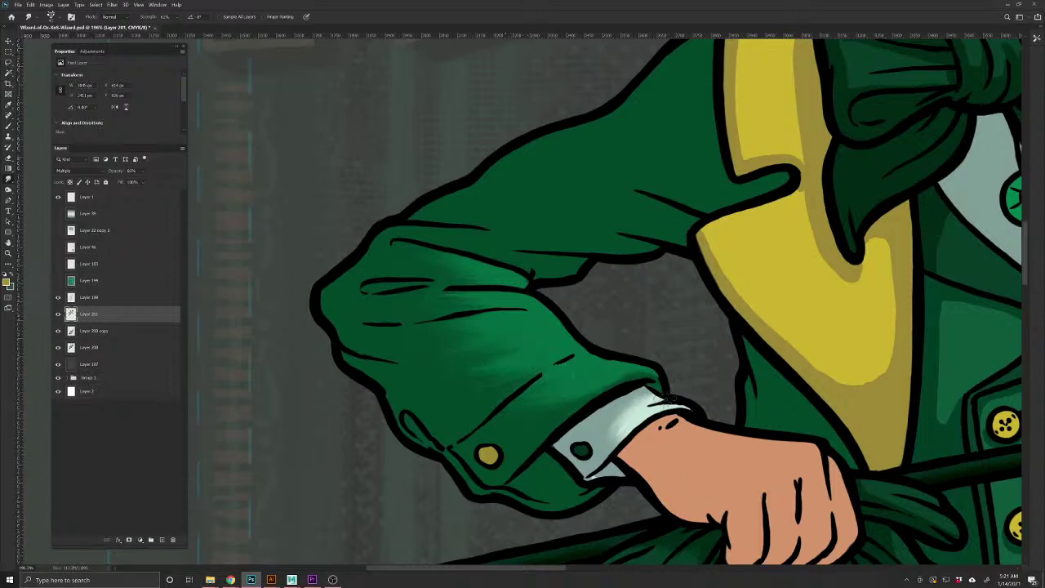
# Smudge the shadow edges of the yellow lapel on the cane-arm side, working from its lower part up to the collar
pyautogui.moveTo(734, 461); pyautogui.dragTo(469, 402)
pyautogui.moveTo(433, 500); pyautogui.dragTo(514, 346)
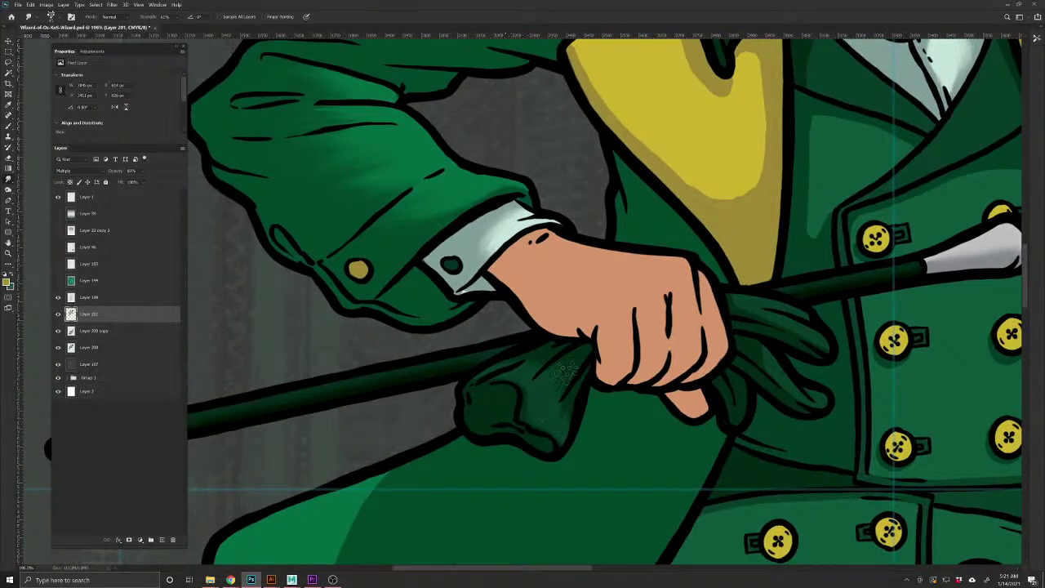
pyautogui.moveTo(658, 401); pyautogui.dragTo(443, 453)
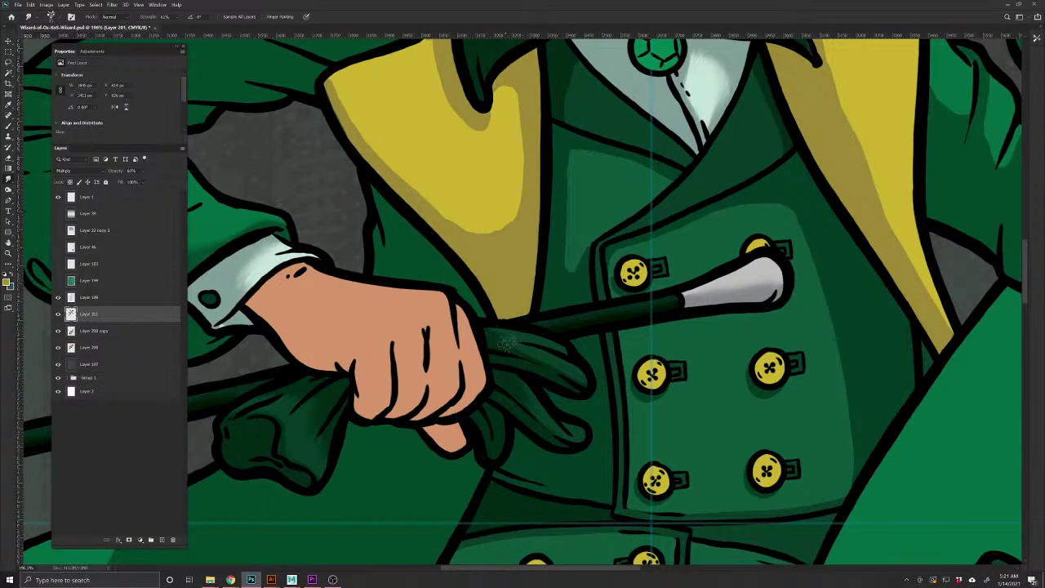
pyautogui.moveTo(598, 302); pyautogui.dragTo(696, 498)
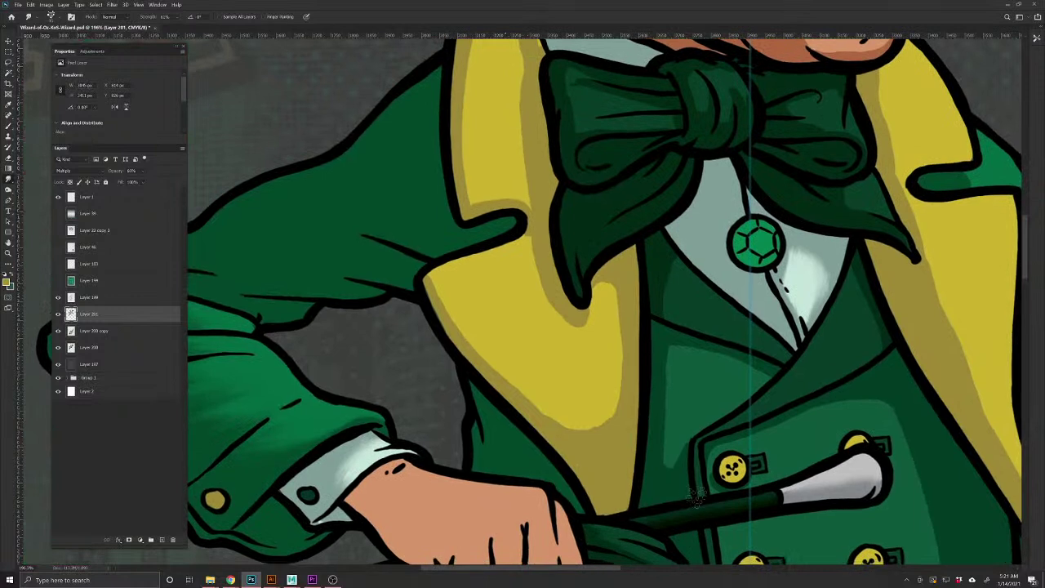
pyautogui.moveTo(617, 296)
pyautogui.mouseDown()
pyautogui.moveTo(608, 379)
pyautogui.moveTo(619, 399)
pyautogui.moveTo(587, 428)
pyautogui.mouseUp()
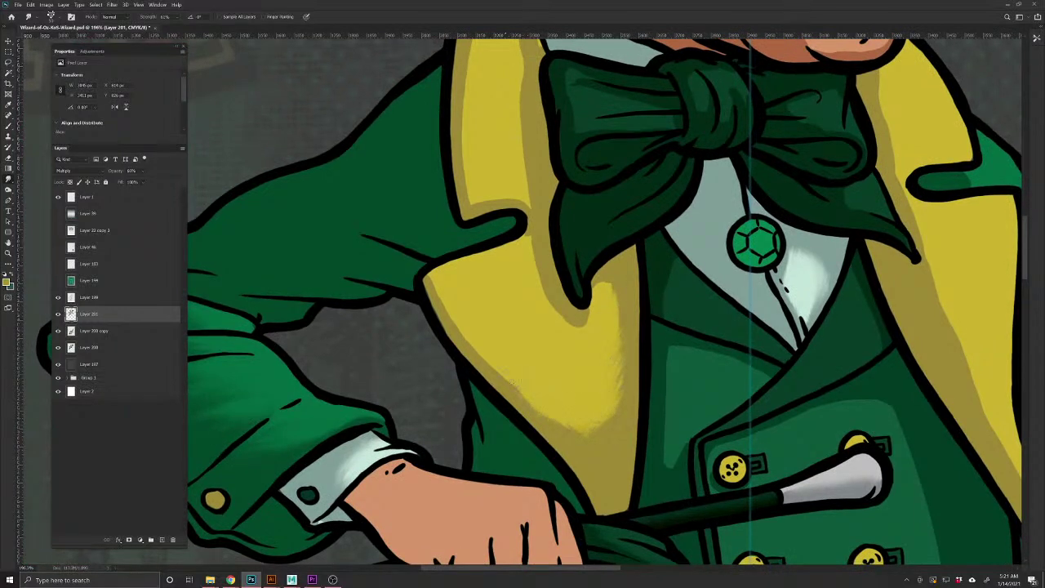
pyautogui.moveTo(478, 367)
pyautogui.mouseDown()
pyautogui.moveTo(455, 298)
pyautogui.moveTo(424, 273)
pyautogui.moveTo(454, 341)
pyautogui.mouseUp()
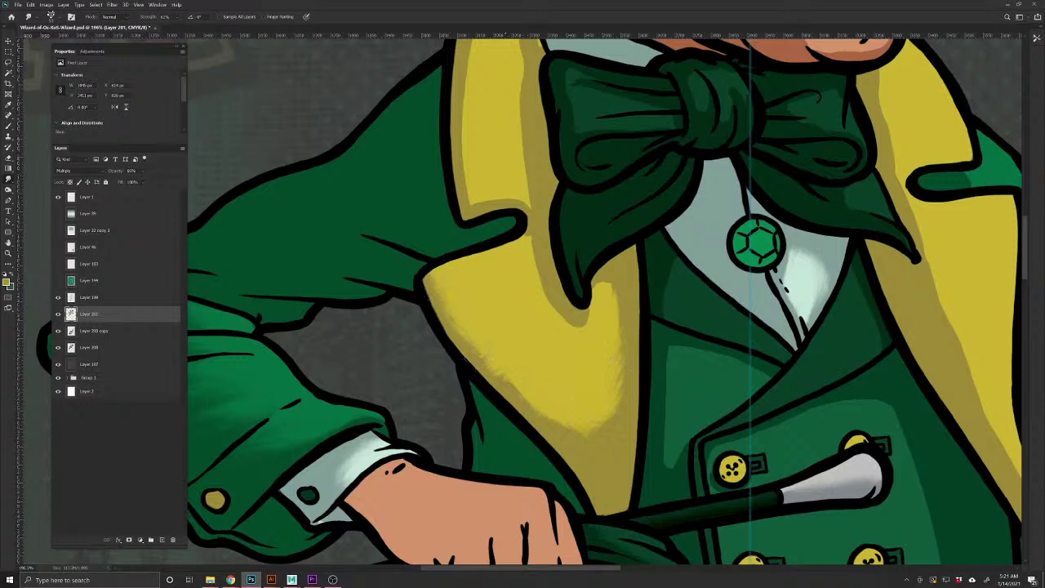
pyautogui.moveTo(609, 415); pyautogui.dragTo(578, 432)
pyautogui.moveTo(604, 288)
pyautogui.mouseDown()
pyautogui.moveTo(554, 304)
pyautogui.moveTo(570, 324)
pyautogui.mouseUp()
pyautogui.moveTo(517, 224)
pyautogui.mouseDown()
pyautogui.moveTo(522, 447)
pyautogui.moveTo(569, 428)
pyautogui.moveTo(556, 294)
pyautogui.moveTo(593, 222)
pyautogui.moveTo(597, 238)
pyautogui.moveTo(557, 219)
pyautogui.moveTo(582, 170)
pyautogui.moveTo(556, 163)
pyautogui.moveTo(541, 193)
pyautogui.mouseUp()
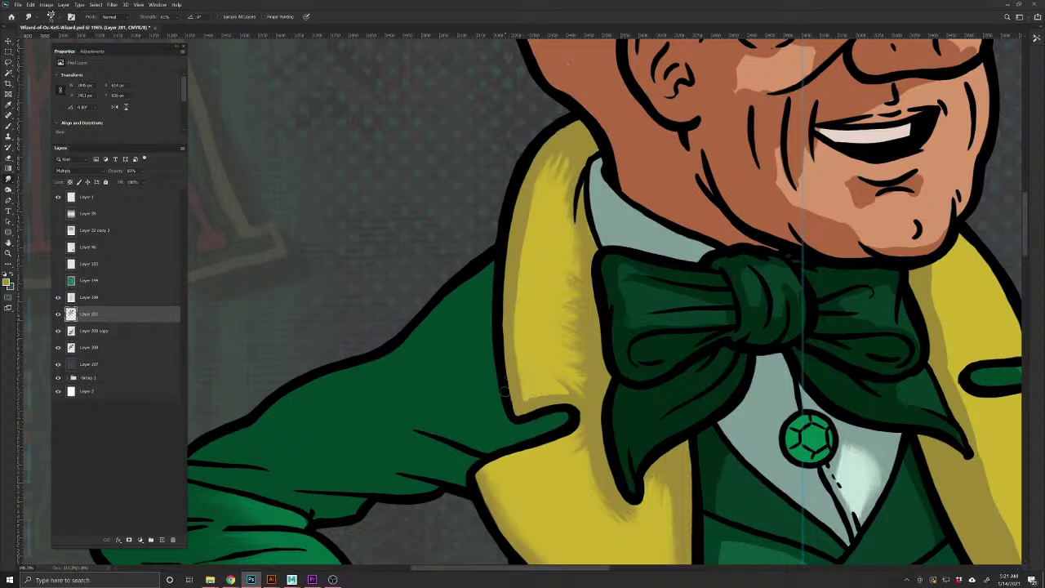
# Start opening another document and browse up to the Dropbox folder, then into its WizardofOz folder
pyautogui.click(17, 5)
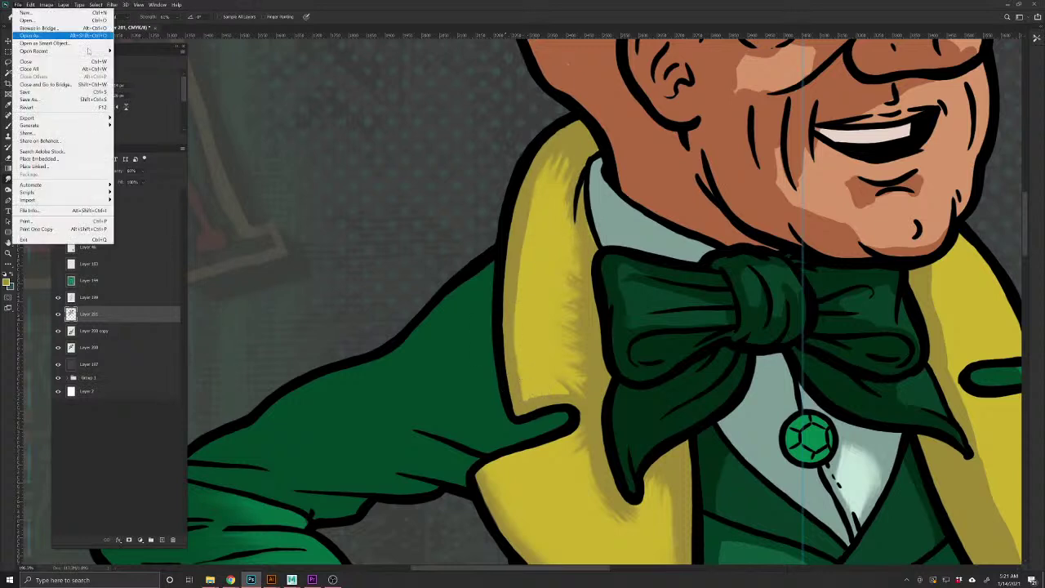
pyautogui.click(36, 18)
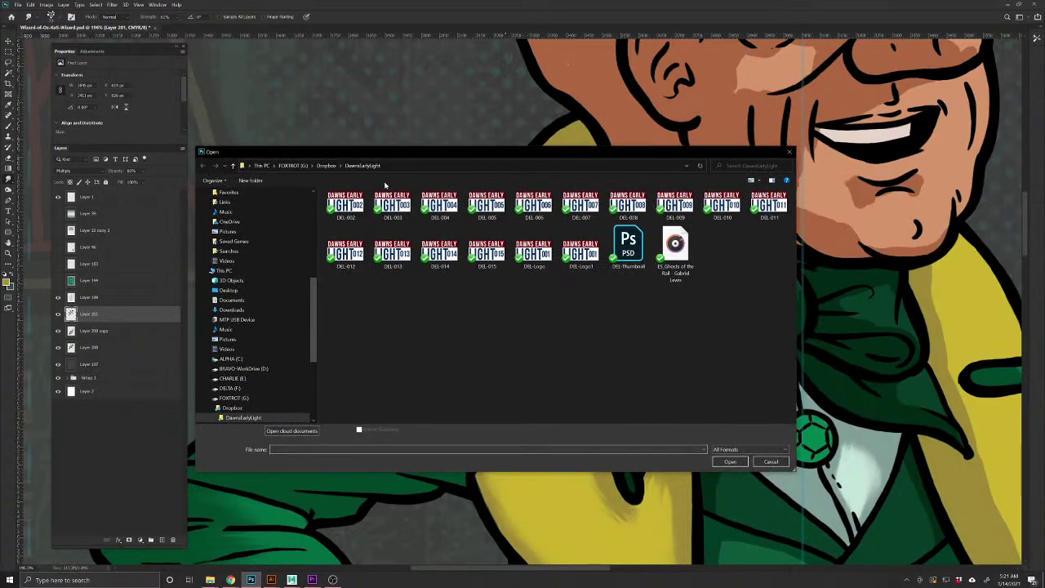
pyautogui.click(327, 166)
pyautogui.scroll(-20, 437, 287)
pyautogui.scroll(-10, 437, 285)
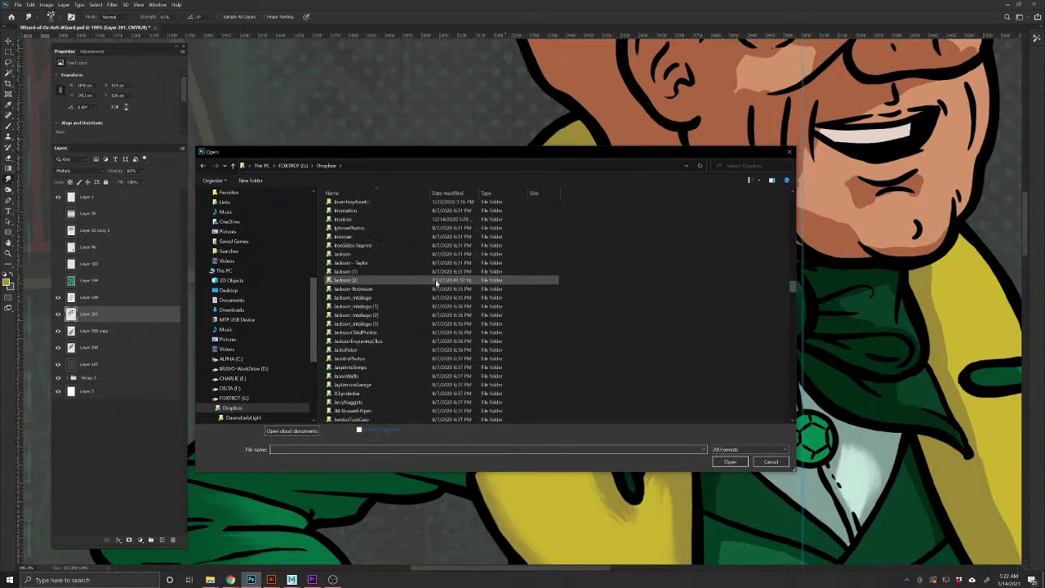
pyautogui.scroll(-15, 392, 359)
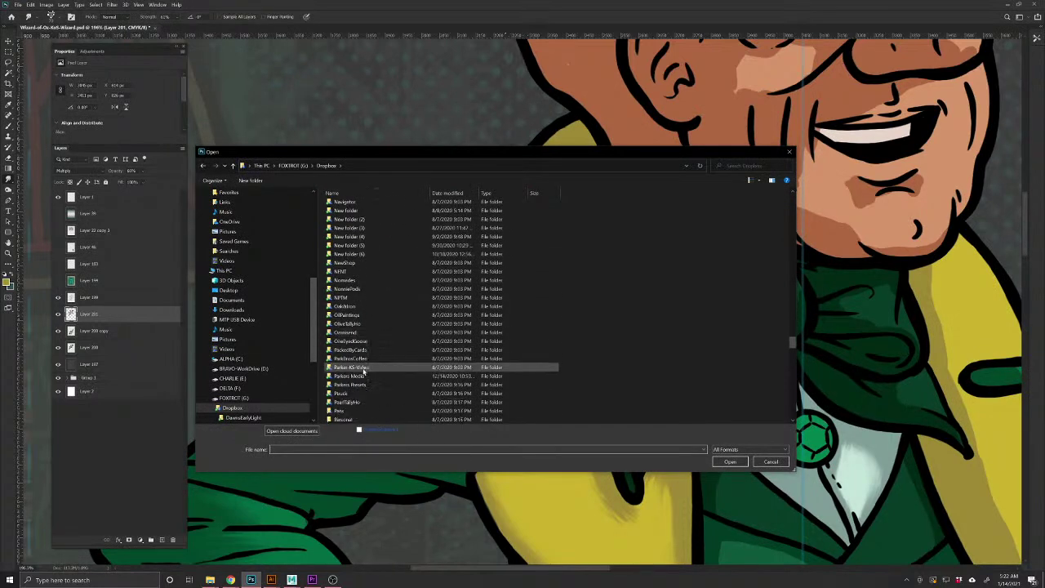
pyautogui.scroll(-12, 342, 391)
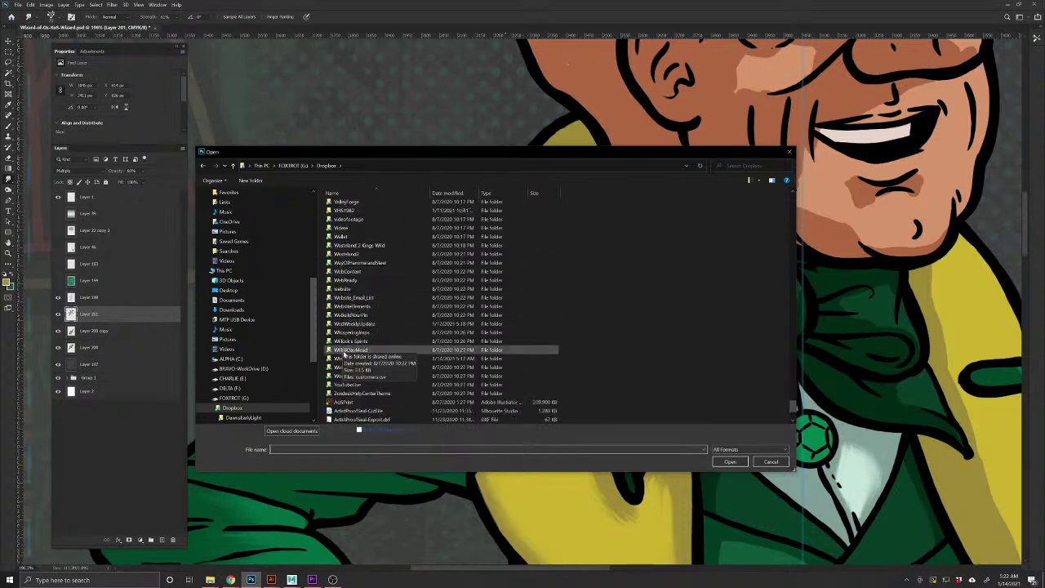
pyautogui.doubleClick(351, 360)
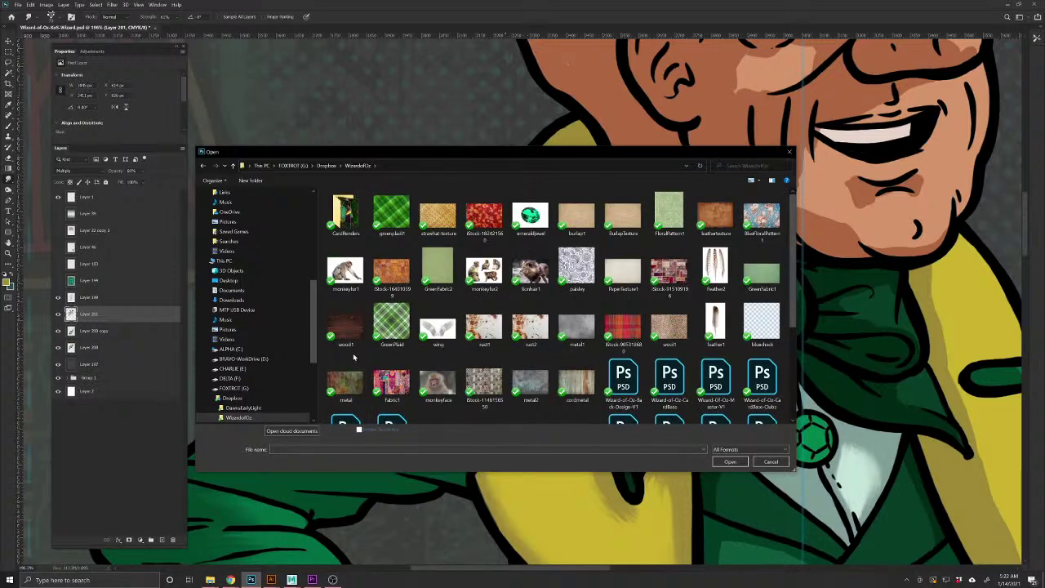
# Show the folder's files as a list and open Wizard-Of-Oz-Master-V1
pyautogui.rightClick(480, 234)
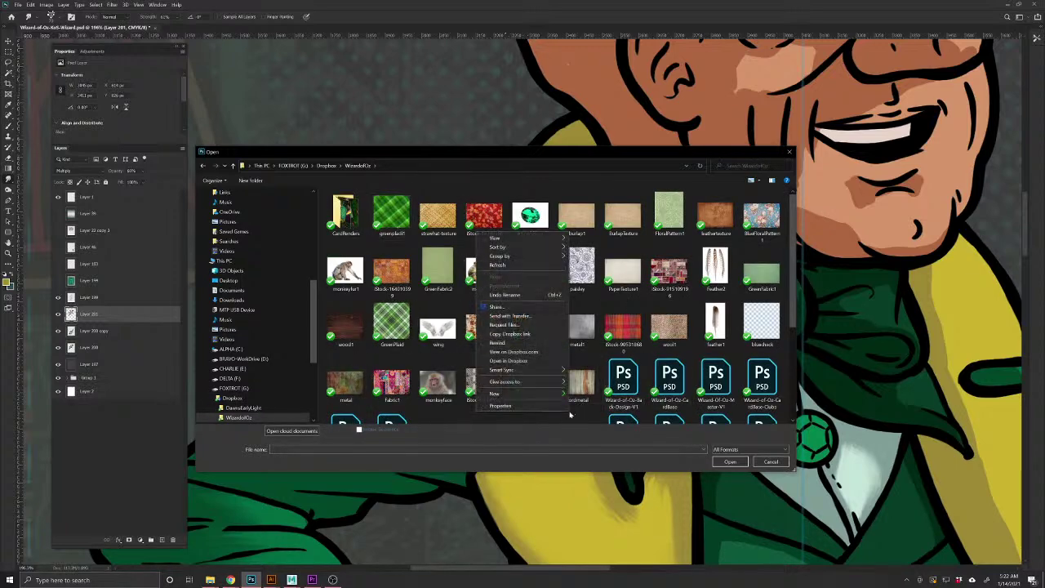
pyautogui.moveTo(500, 238)
pyautogui.click(594, 273)
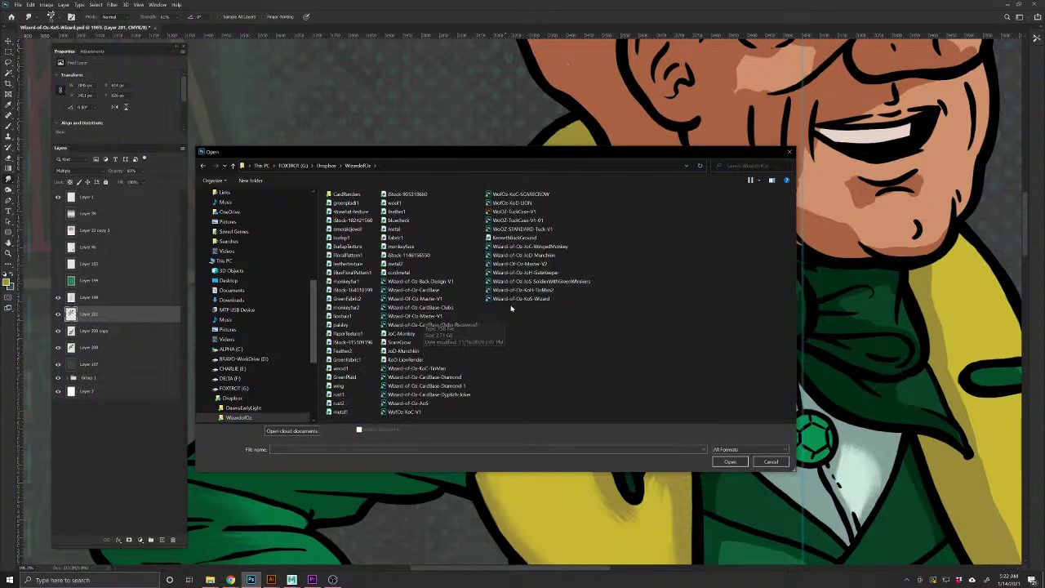
pyautogui.click(424, 317)
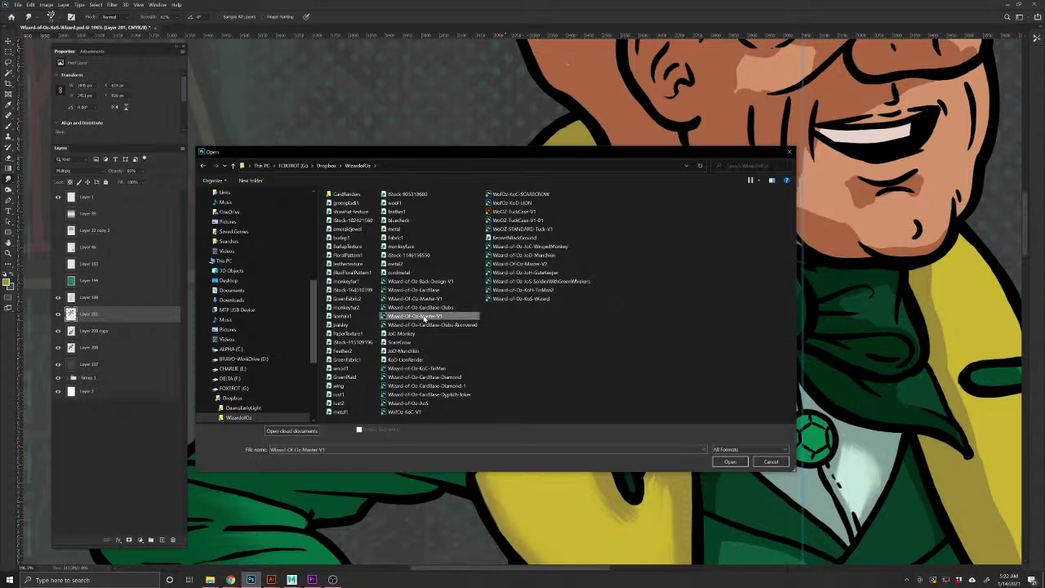
pyautogui.click(729, 461)
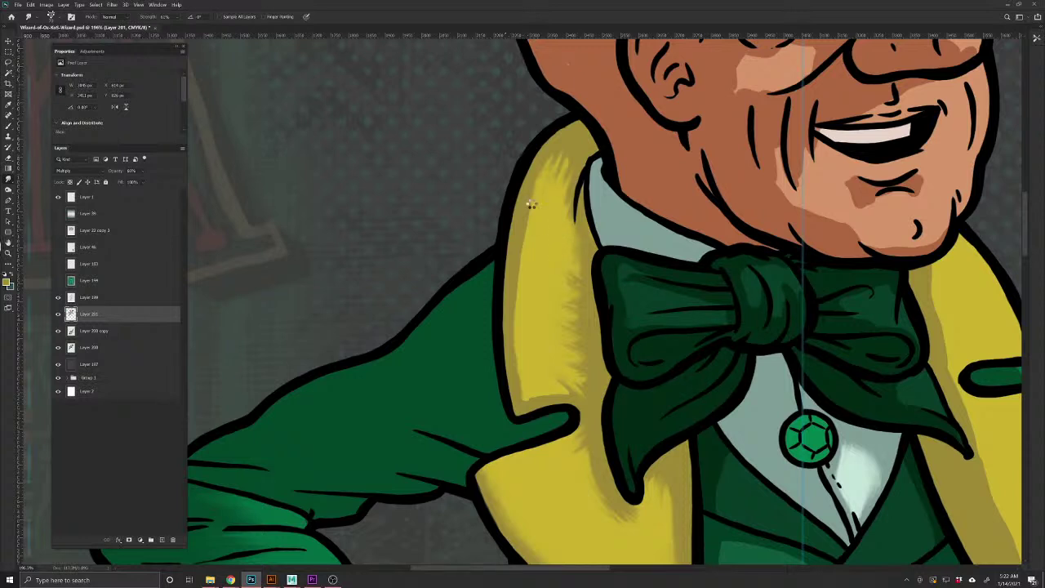
# Hide the Heart group and show the Spade group in the master card file
pyautogui.scroll(-1, 532, 205)
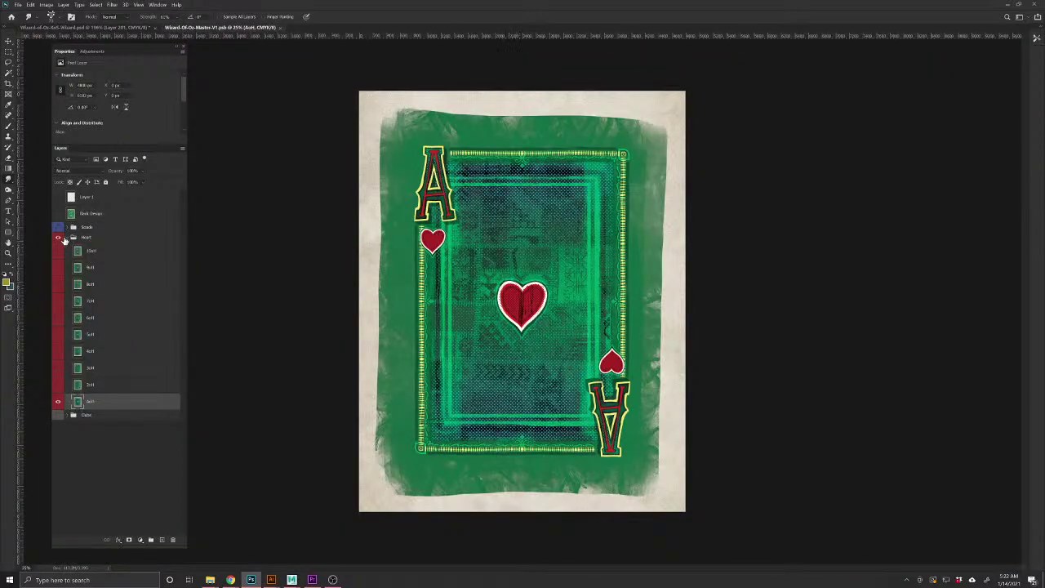
pyautogui.click(64, 238)
pyautogui.click(57, 237)
pyautogui.click(57, 226)
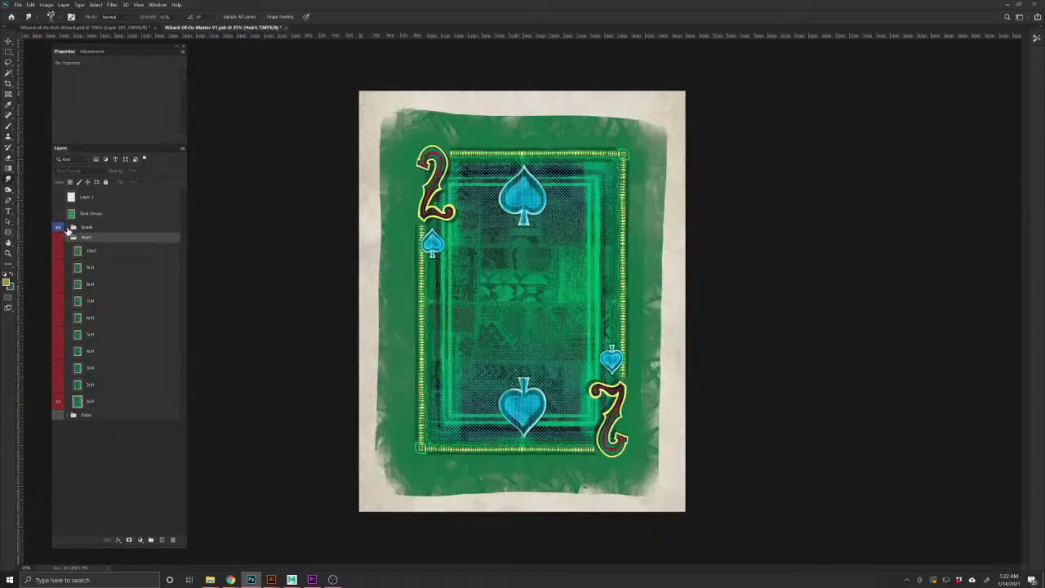
# Lasso a freehand selection around the small upside-down blue spade above the inverted 2 on the card
pyautogui.click(9, 62)
pyautogui.moveTo(439, 240)
pyautogui.mouseDown()
pyautogui.moveTo(470, 265)
pyautogui.moveTo(535, 270)
pyautogui.moveTo(506, 272)
pyautogui.mouseUp()
pyautogui.moveTo(539, 235)
pyautogui.mouseDown()
pyautogui.moveTo(431, 124)
pyautogui.moveTo(324, 222)
pyautogui.moveTo(279, 311)
pyautogui.moveTo(320, 437)
pyautogui.moveTo(374, 499)
pyautogui.moveTo(521, 488)
pyautogui.moveTo(567, 376)
pyautogui.moveTo(568, 291)
pyautogui.moveTo(535, 230)
pyautogui.mouseUp()
pyautogui.moveTo(635, 395); pyautogui.dragTo(291, 57)
pyautogui.moveTo(898, 501)
pyautogui.mouseDown()
pyautogui.moveTo(686, 327)
pyautogui.moveTo(182, 93)
pyautogui.mouseUp()
pyautogui.moveTo(817, 490)
pyautogui.mouseDown()
pyautogui.moveTo(338, 233)
pyautogui.moveTo(676, 496)
pyautogui.mouseUp()
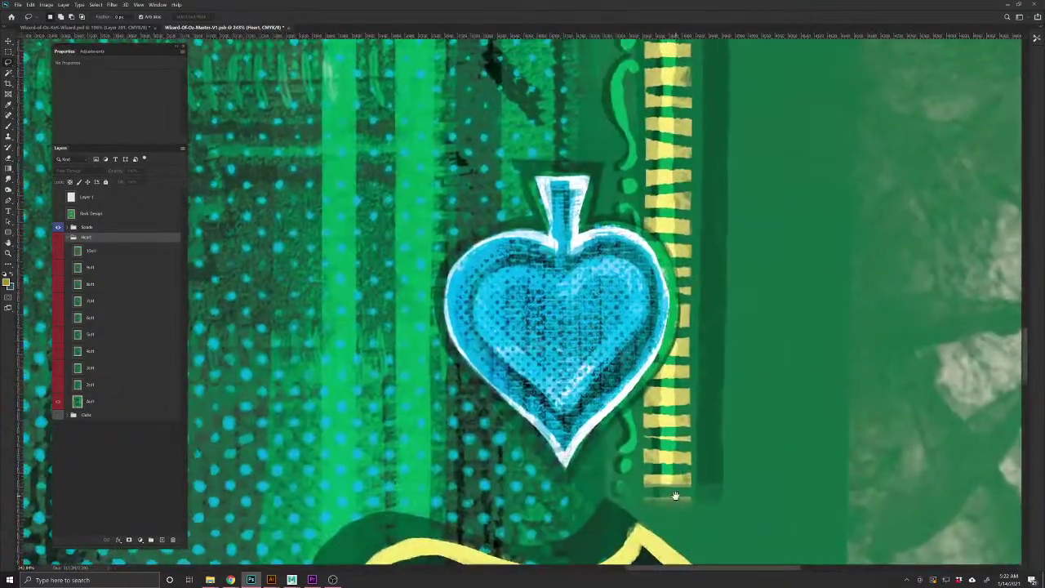
pyautogui.moveTo(608, 460)
pyautogui.mouseDown()
pyautogui.moveTo(690, 330)
pyautogui.moveTo(694, 273)
pyautogui.moveTo(666, 214)
pyautogui.moveTo(587, 148)
pyautogui.moveTo(468, 183)
pyautogui.mouseUp()
pyautogui.moveTo(467, 441)
pyautogui.mouseDown()
pyautogui.moveTo(504, 478)
pyautogui.moveTo(551, 498)
pyautogui.moveTo(578, 494)
pyautogui.moveTo(609, 459)
pyautogui.mouseUp()
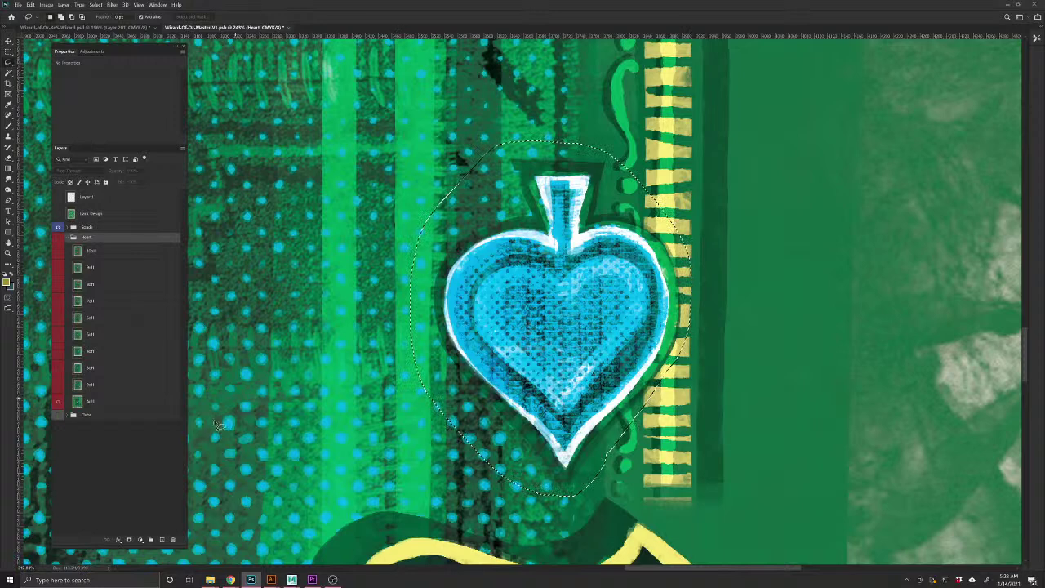
pyautogui.click(97, 401)
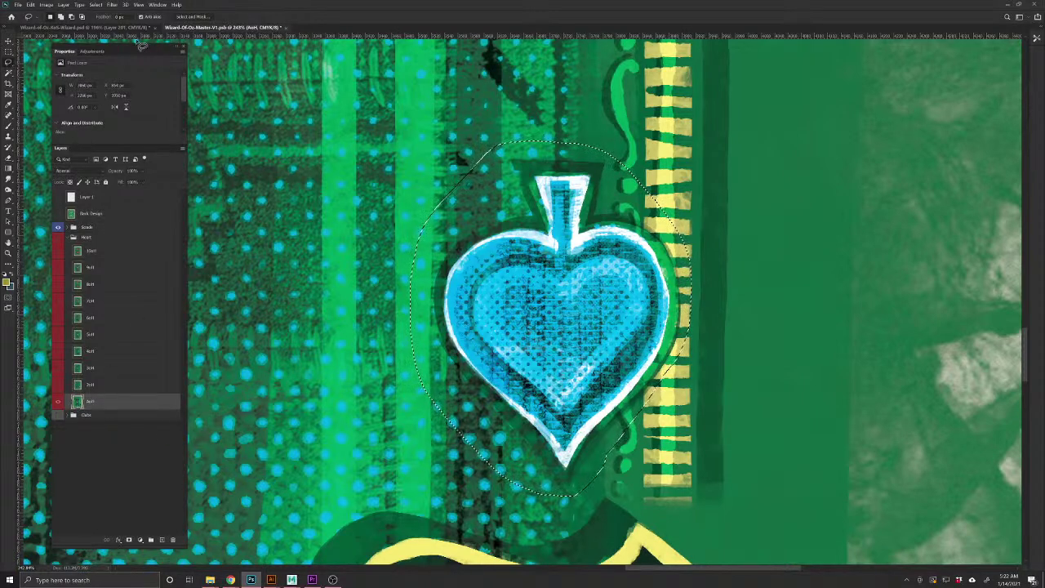
pyautogui.click(111, 28)
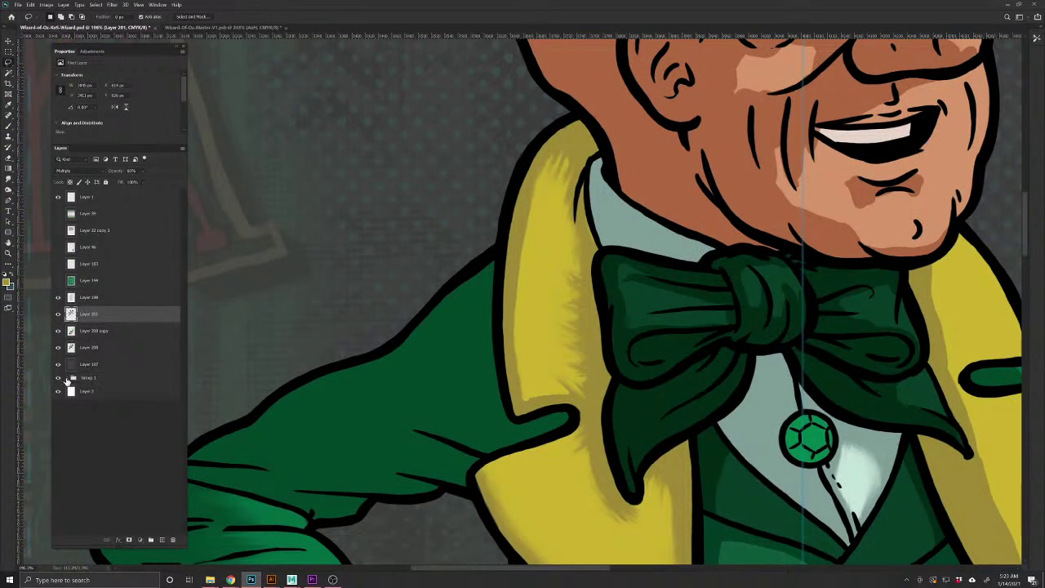
pyautogui.click(67, 378)
pyautogui.click(105, 401)
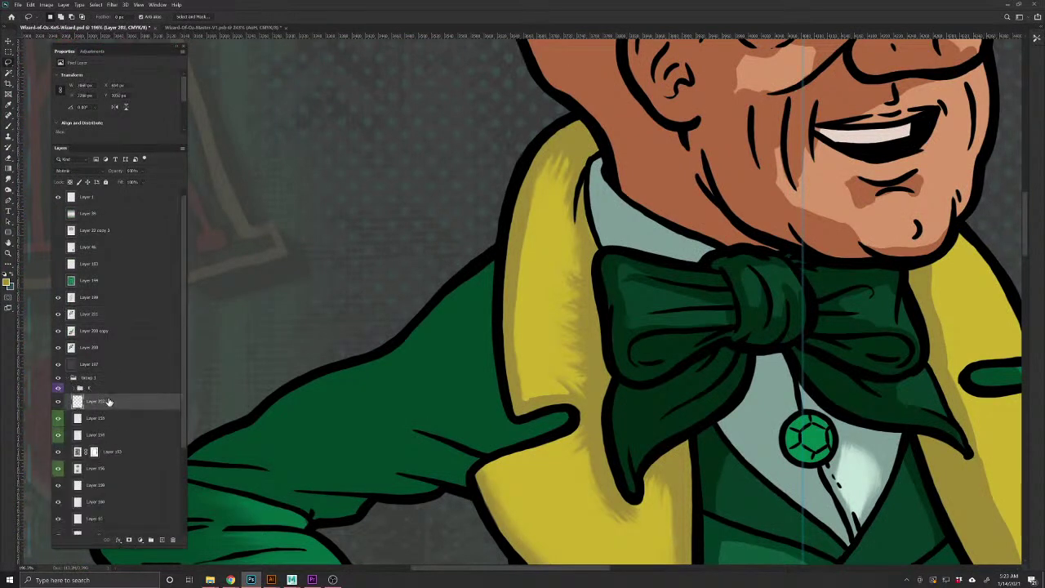
pyautogui.moveTo(574, 335); pyautogui.dragTo(618, 331)
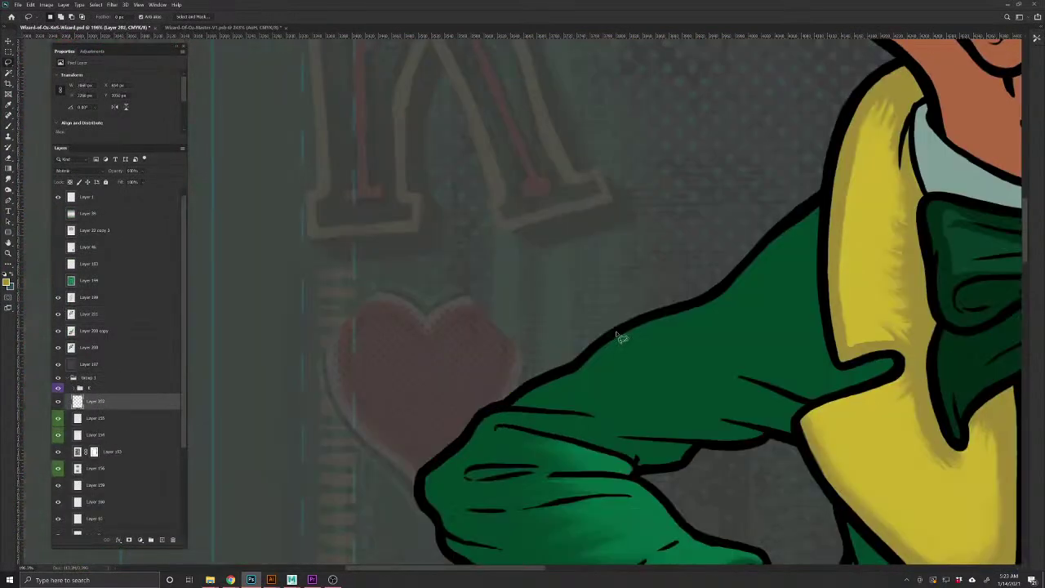
pyautogui.press('Delete')
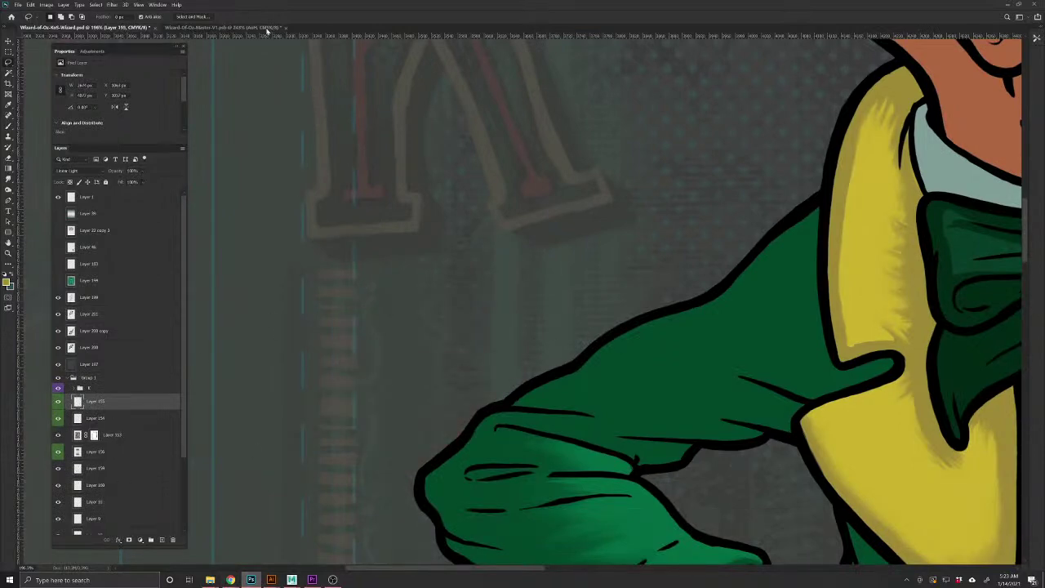
# Copy the selected spade from the 2oS layer and paste it into the Wizard document, directly below the K group in Group 1
pyautogui.click(266, 31)
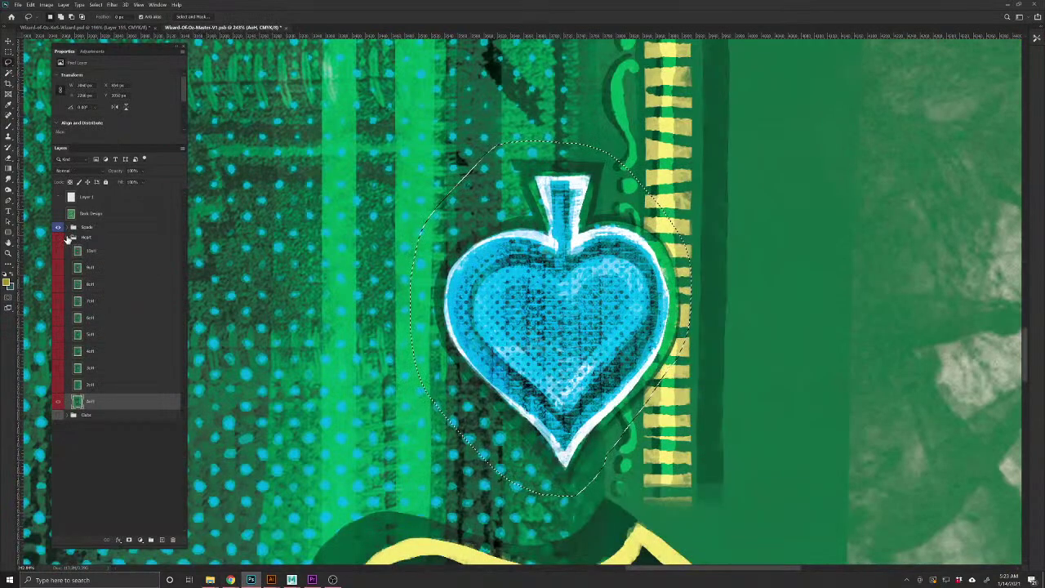
pyautogui.click(68, 237)
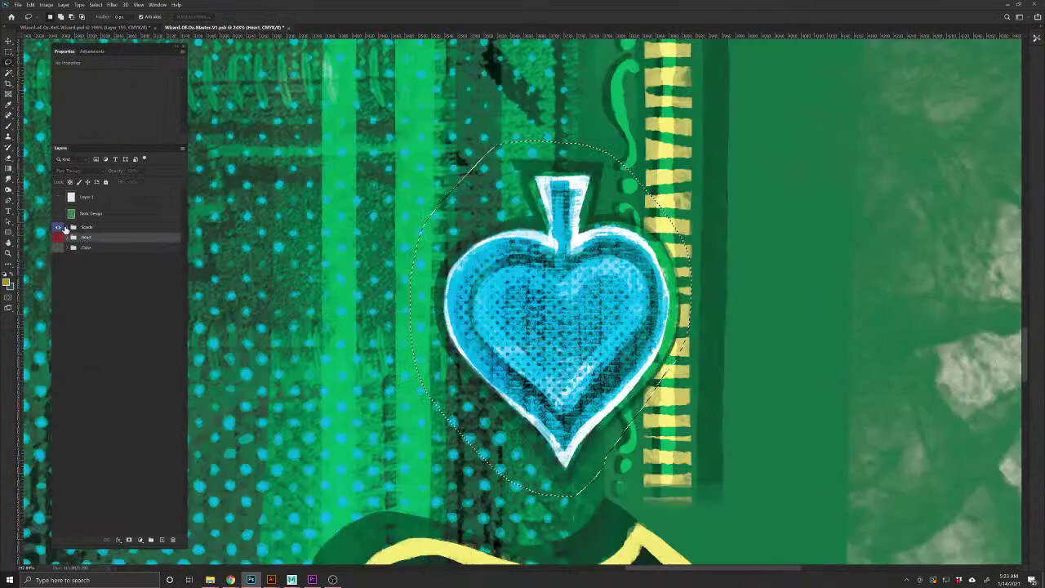
pyautogui.click(67, 227)
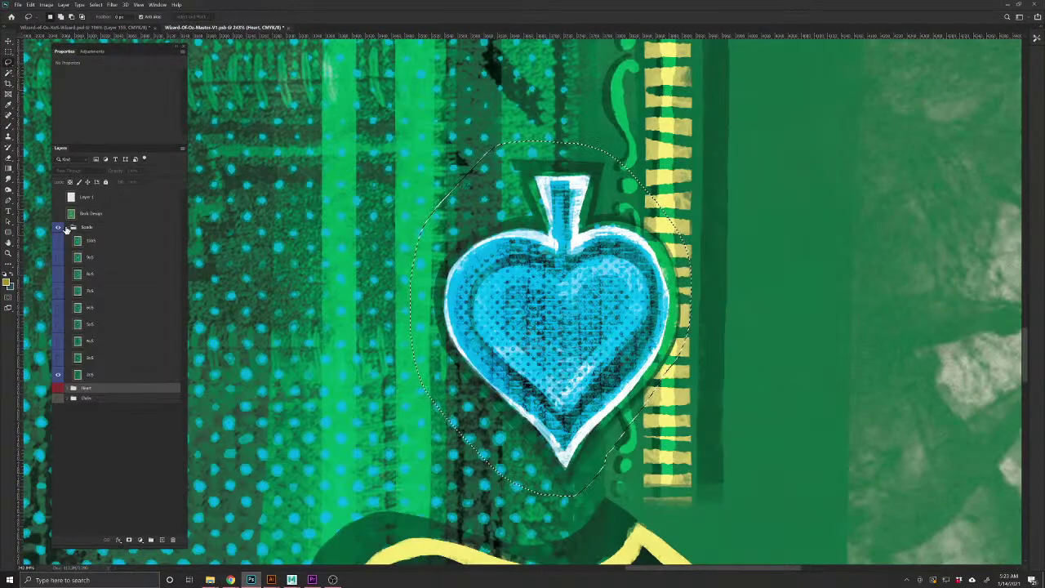
pyautogui.click(114, 374)
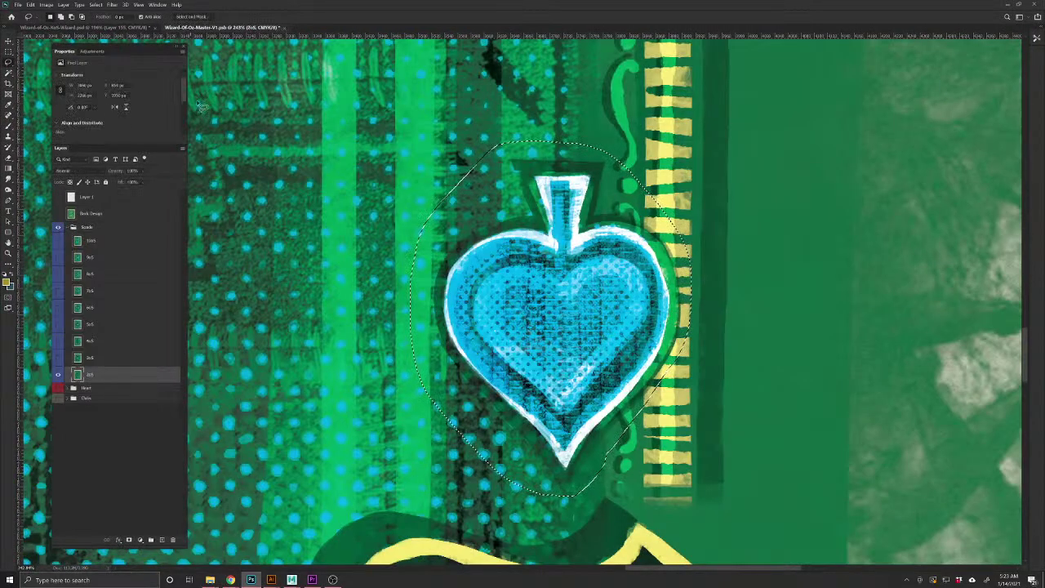
pyautogui.click(130, 30)
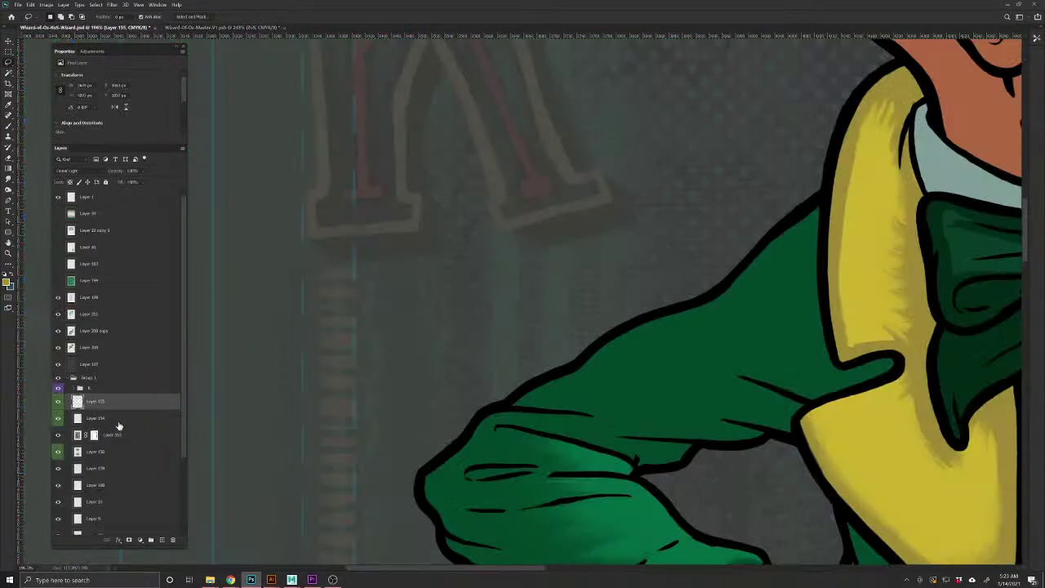
pyautogui.hotkey('ctrl', 'v')
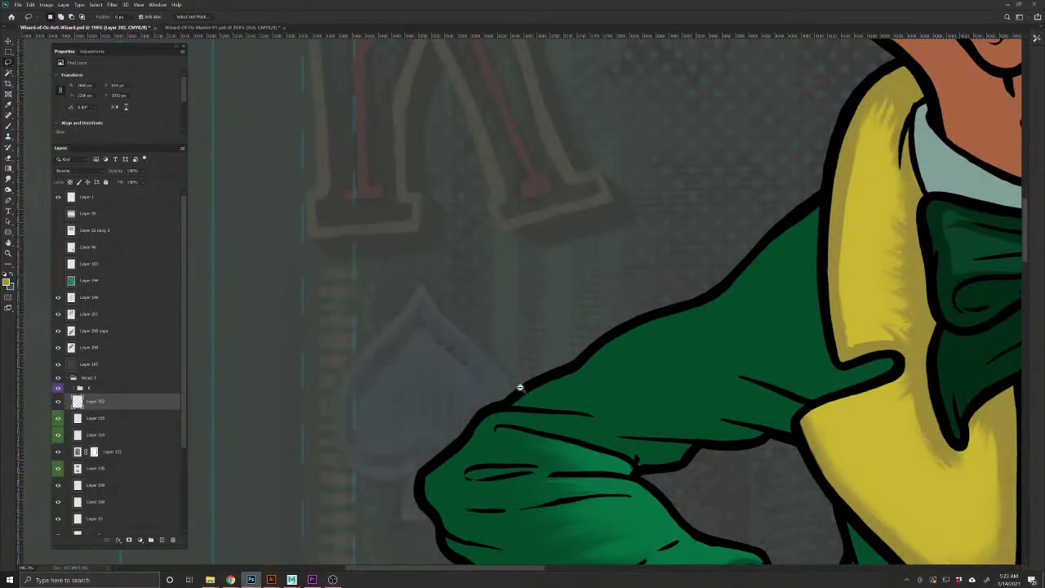
pyautogui.moveTo(520, 388); pyautogui.dragTo(487, 371)
pyautogui.moveTo(563, 419); pyautogui.dragTo(492, 234)
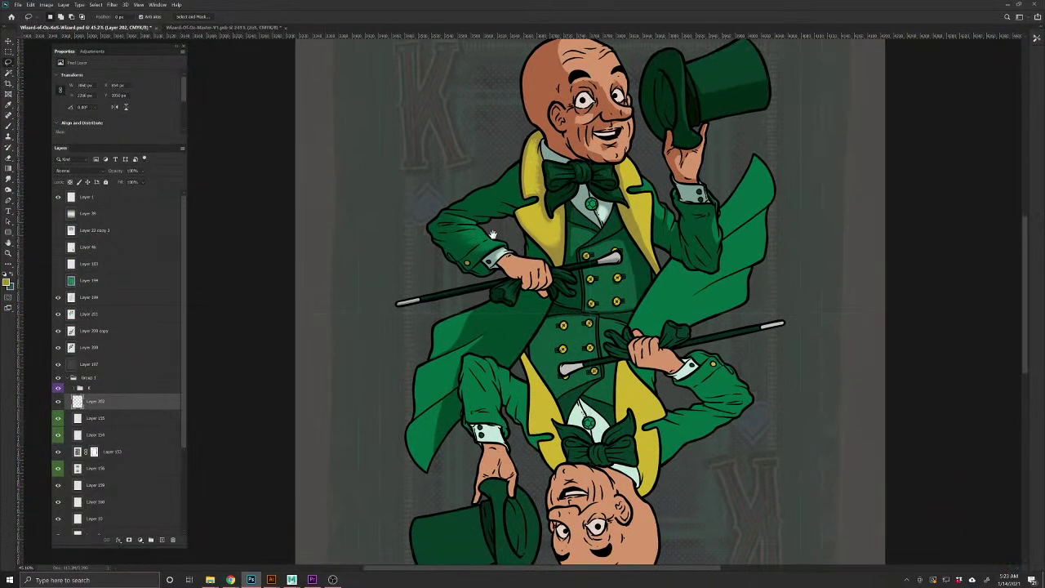
# Select the Multiply shadow layer, Layer 201, again for shading the lapels
pyautogui.scroll(4, 446, 218)
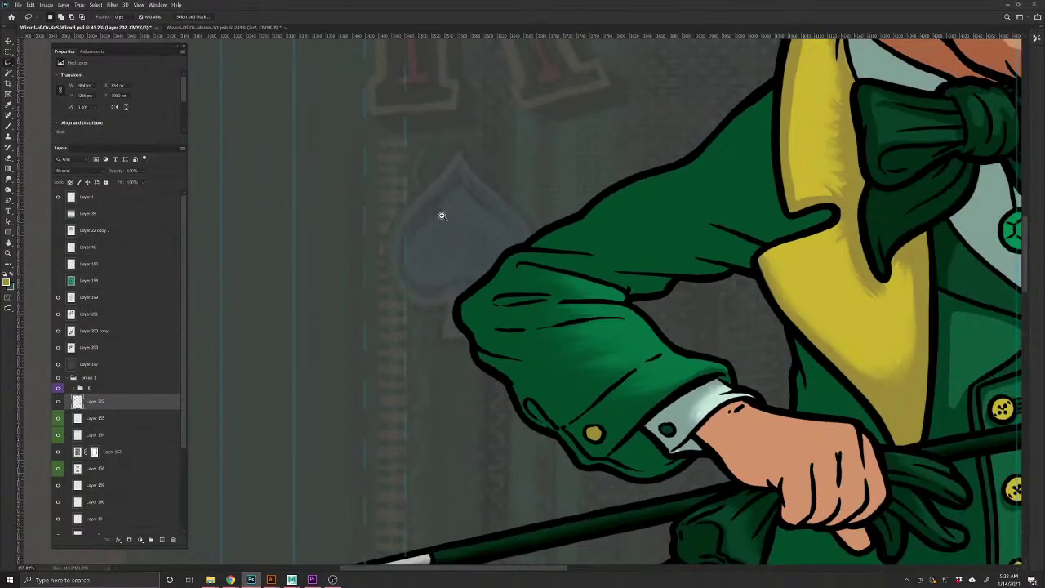
pyautogui.moveTo(724, 161); pyautogui.dragTo(429, 274)
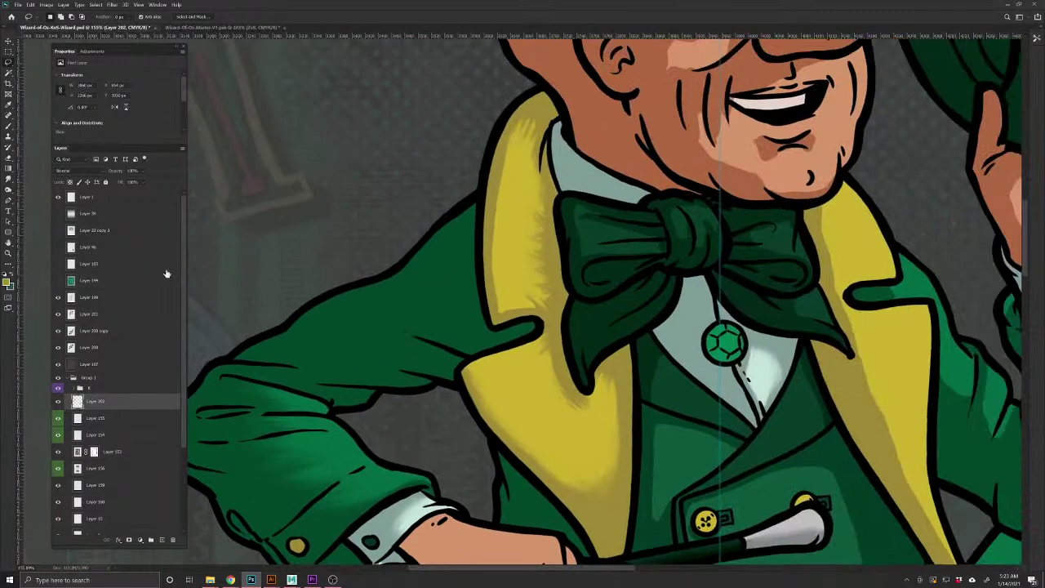
pyautogui.click(481, 253)
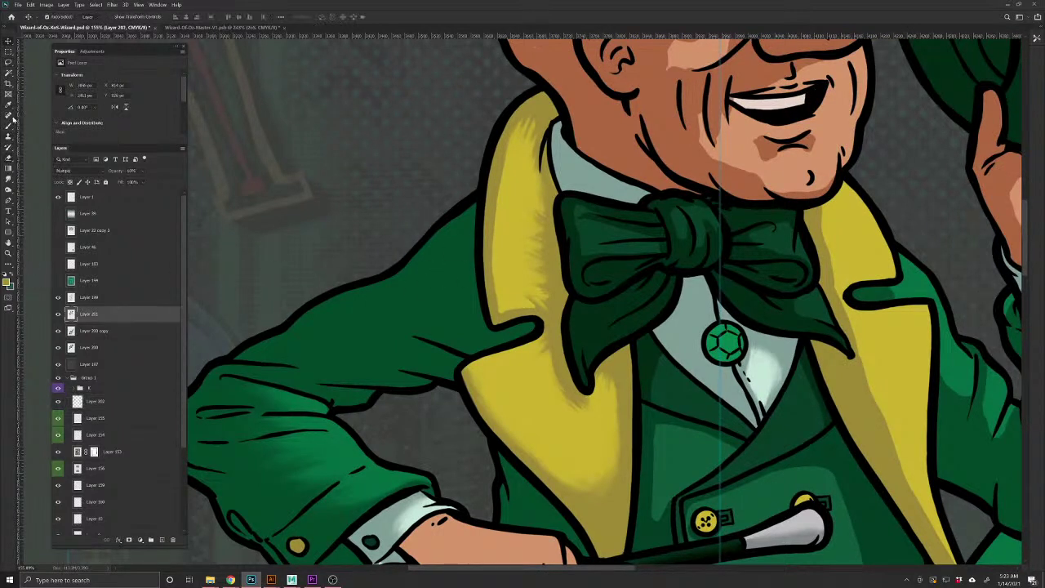
# Smudge the hard shadow edges on the yellow lapel left of the bow tie, up to the collar
pyautogui.click(8, 179)
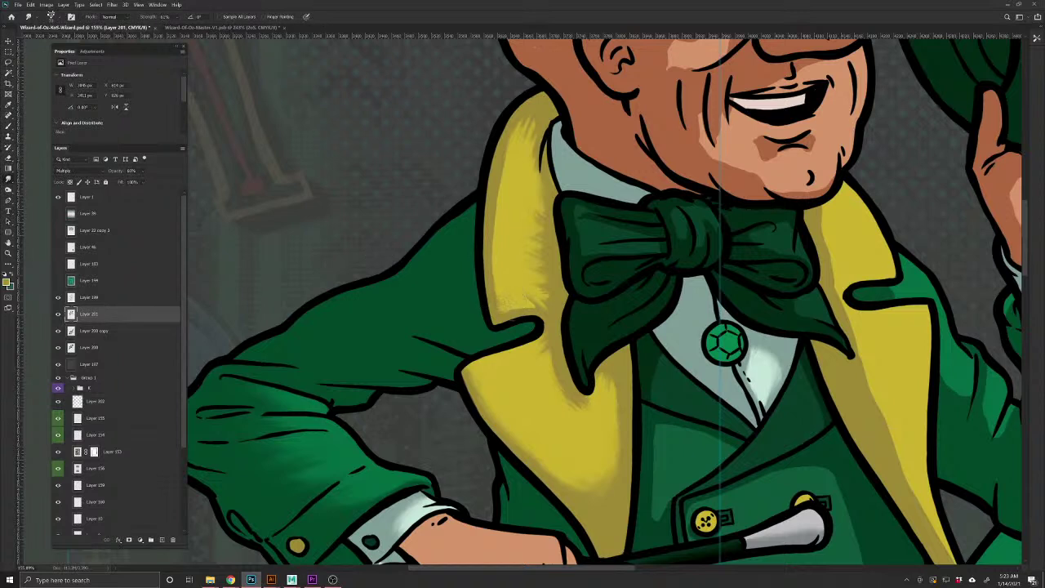
pyautogui.moveTo(482, 295); pyautogui.dragTo(482, 243)
pyautogui.moveTo(487, 162); pyautogui.dragTo(493, 146)
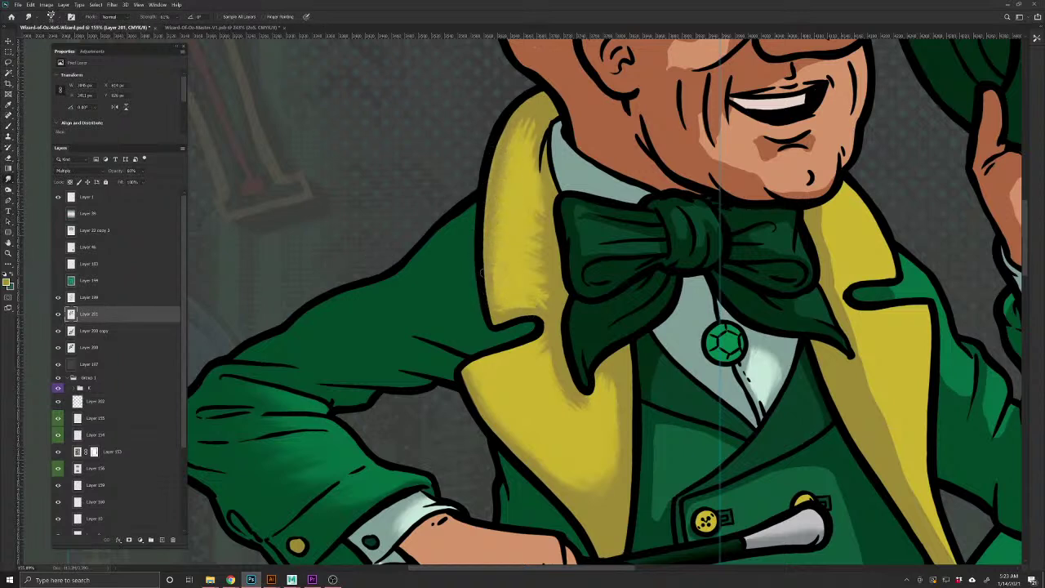
pyautogui.moveTo(542, 299)
pyautogui.mouseDown()
pyautogui.moveTo(539, 270)
pyautogui.moveTo(531, 299)
pyautogui.moveTo(526, 284)
pyautogui.moveTo(513, 302)
pyautogui.mouseUp()
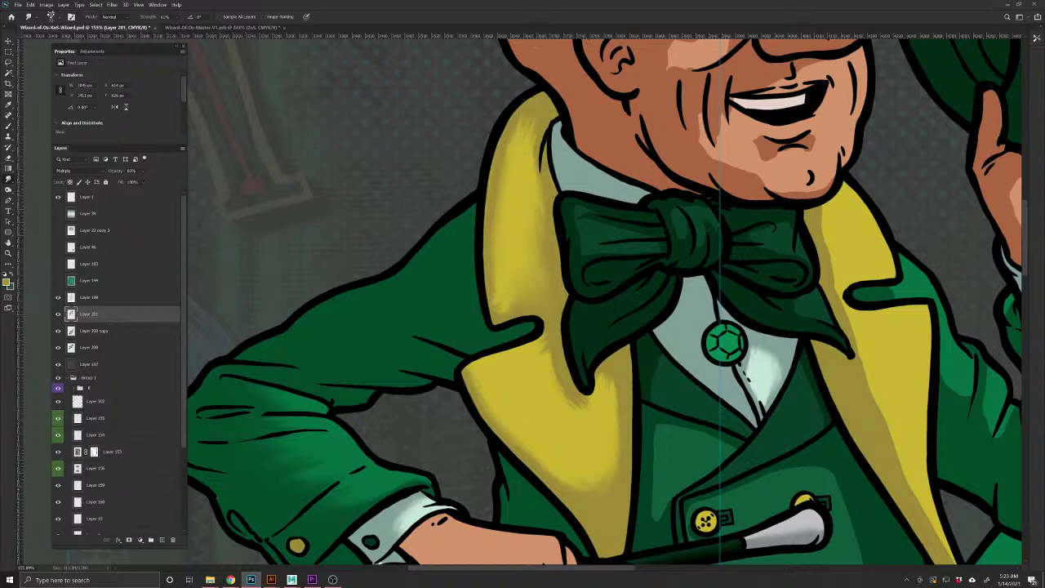
pyautogui.moveTo(534, 149); pyautogui.dragTo(521, 99)
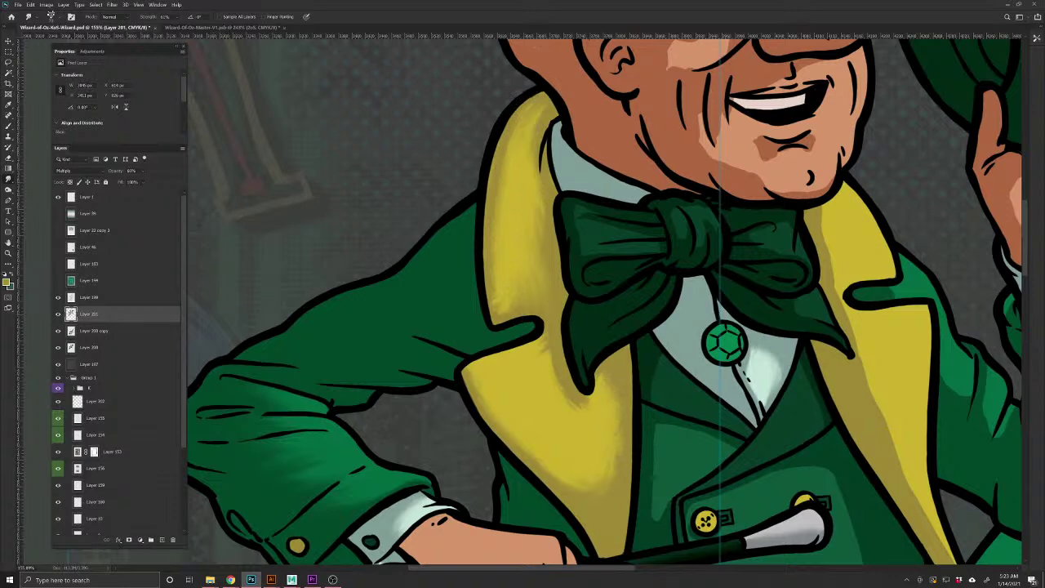
# Smudge the shadow edges on the yellow lapel right of the bow tie, from the collar down to its lower tip
pyautogui.moveTo(737, 457); pyautogui.dragTo(467, 457)
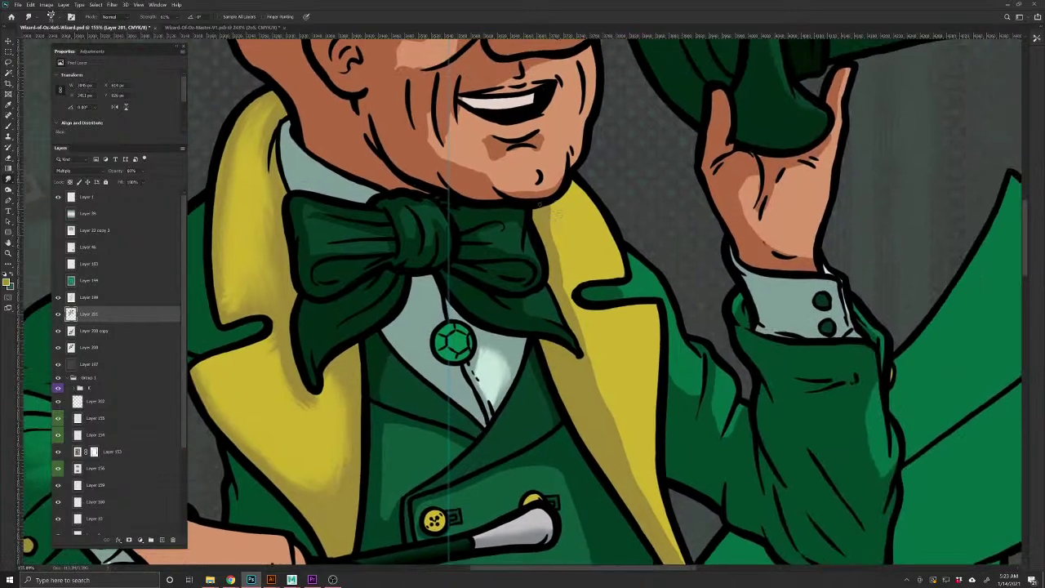
pyautogui.moveTo(541, 235); pyautogui.dragTo(562, 222)
pyautogui.moveTo(294, 269)
pyautogui.mouseDown()
pyautogui.moveTo(253, 271)
pyautogui.moveTo(254, 255)
pyautogui.mouseUp()
pyautogui.moveTo(286, 240)
pyautogui.mouseDown()
pyautogui.moveTo(254, 245)
pyautogui.moveTo(258, 230)
pyautogui.mouseUp()
pyautogui.moveTo(286, 214)
pyautogui.mouseDown()
pyautogui.moveTo(258, 213)
pyautogui.moveTo(263, 196)
pyautogui.mouseUp()
pyautogui.moveTo(283, 186); pyautogui.dragTo(260, 179)
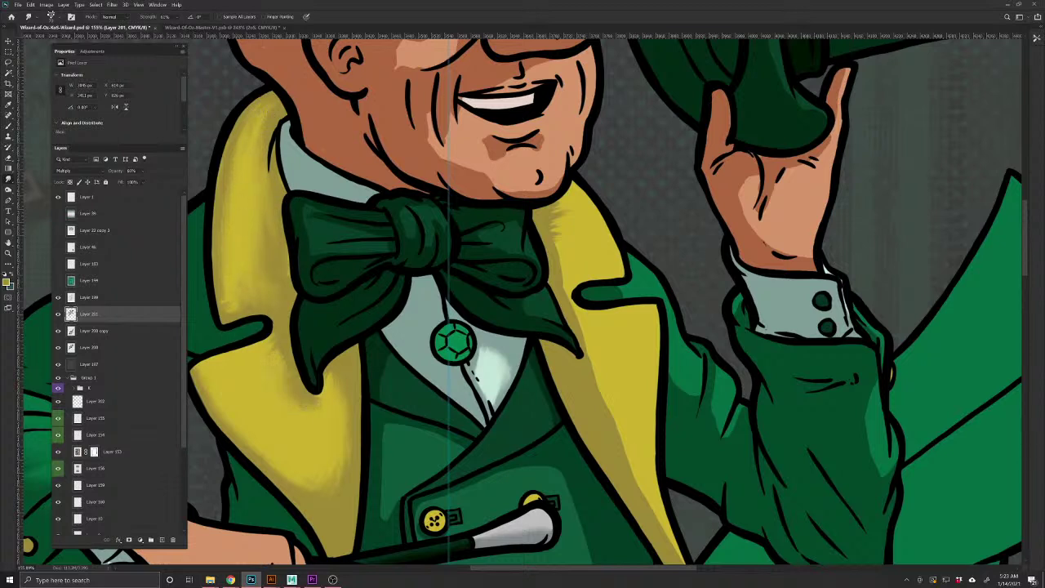
pyautogui.moveTo(300, 372)
pyautogui.mouseDown()
pyautogui.moveTo(323, 396)
pyautogui.moveTo(320, 424)
pyautogui.mouseUp()
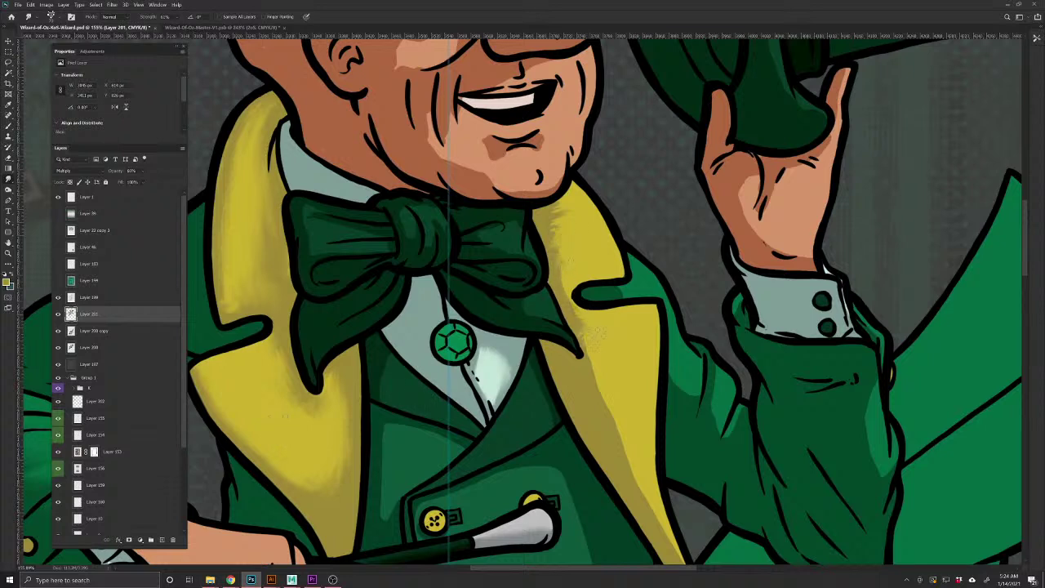
pyautogui.moveTo(601, 400)
pyautogui.mouseDown()
pyautogui.moveTo(632, 414)
pyautogui.moveTo(624, 454)
pyautogui.mouseUp()
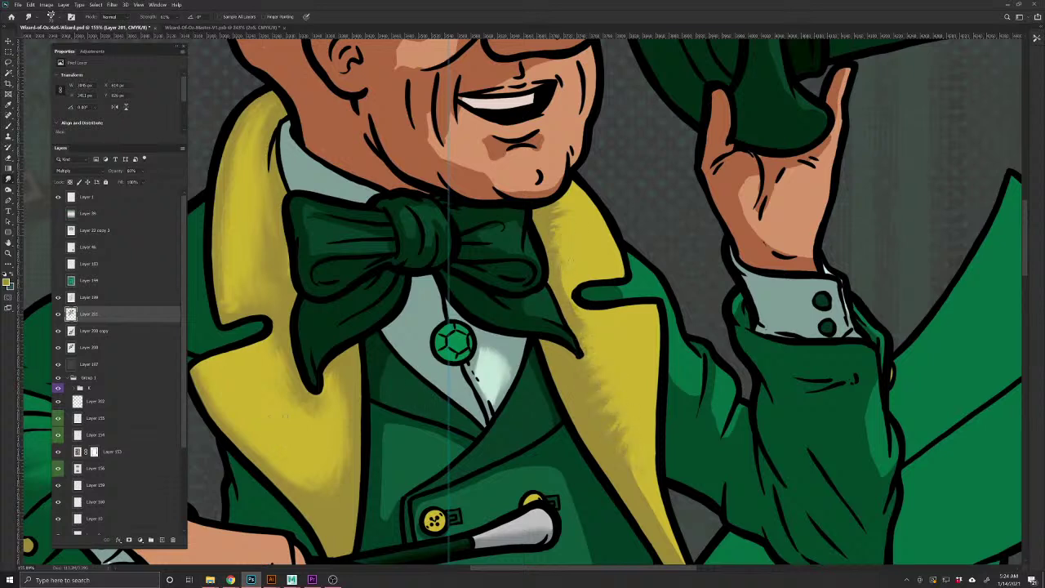
pyautogui.moveTo(653, 512); pyautogui.dragTo(602, 427)
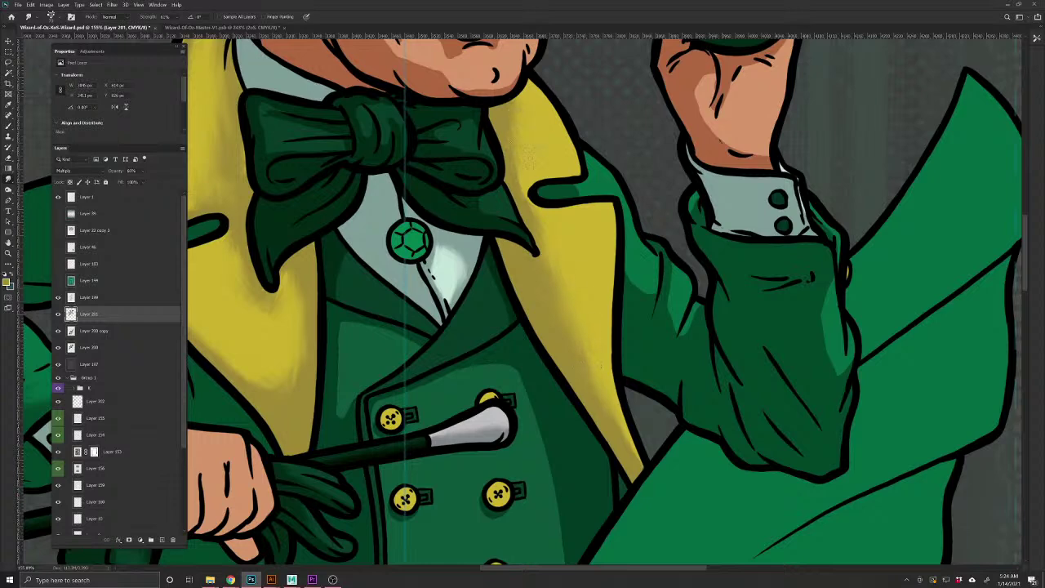
# Smudge the shadow edges across the double-breasted waistcoat, around its buttons, and on the sleeve of the raised arm
pyautogui.moveTo(545, 241); pyautogui.dragTo(679, 274)
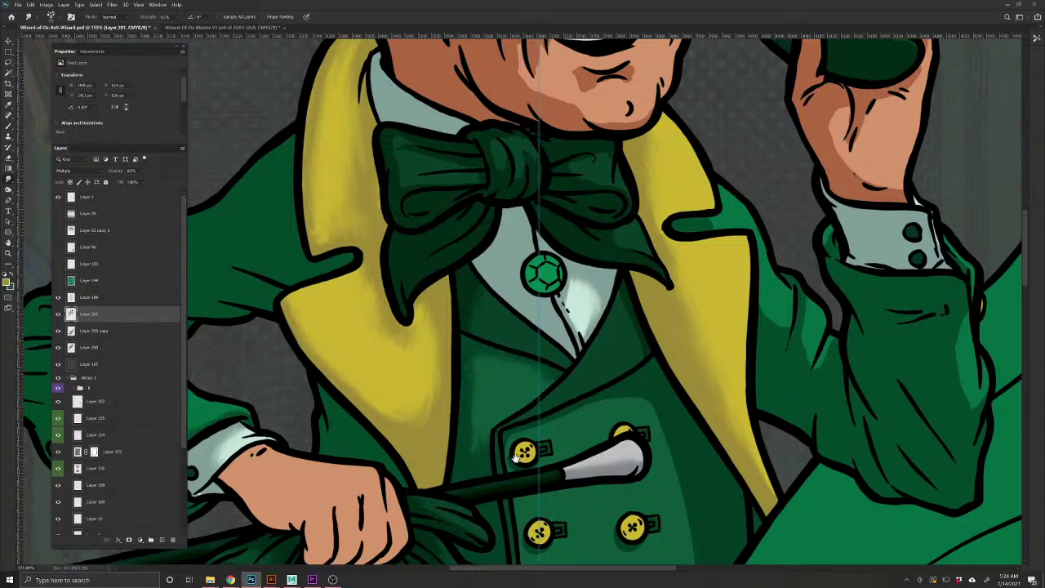
pyautogui.moveTo(506, 447); pyautogui.dragTo(477, 359)
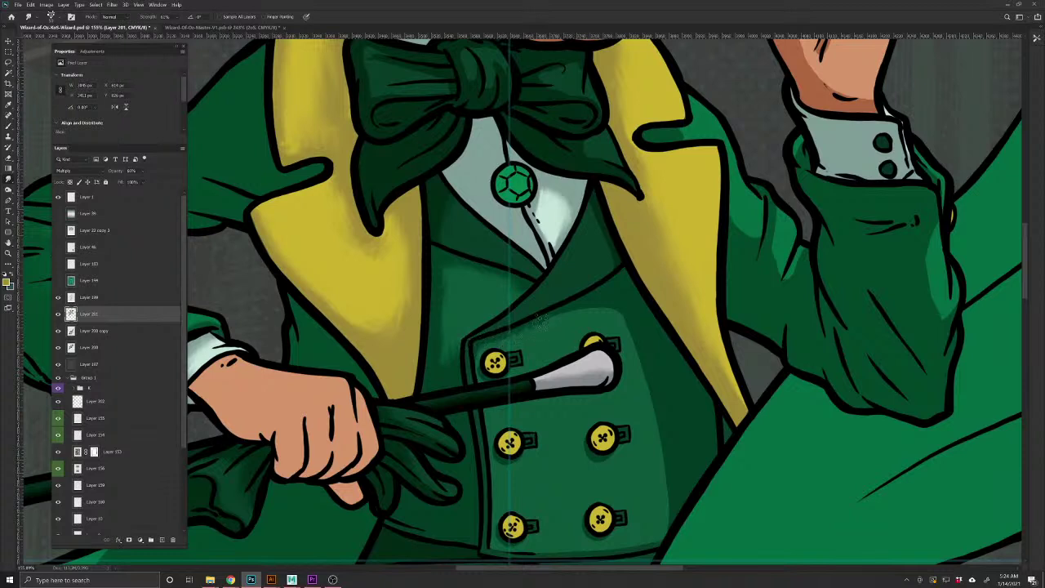
pyautogui.moveTo(643, 351); pyautogui.dragTo(657, 441)
pyautogui.moveTo(665, 490)
pyautogui.mouseDown()
pyautogui.moveTo(675, 432)
pyautogui.moveTo(648, 396)
pyautogui.moveTo(636, 335)
pyautogui.mouseUp()
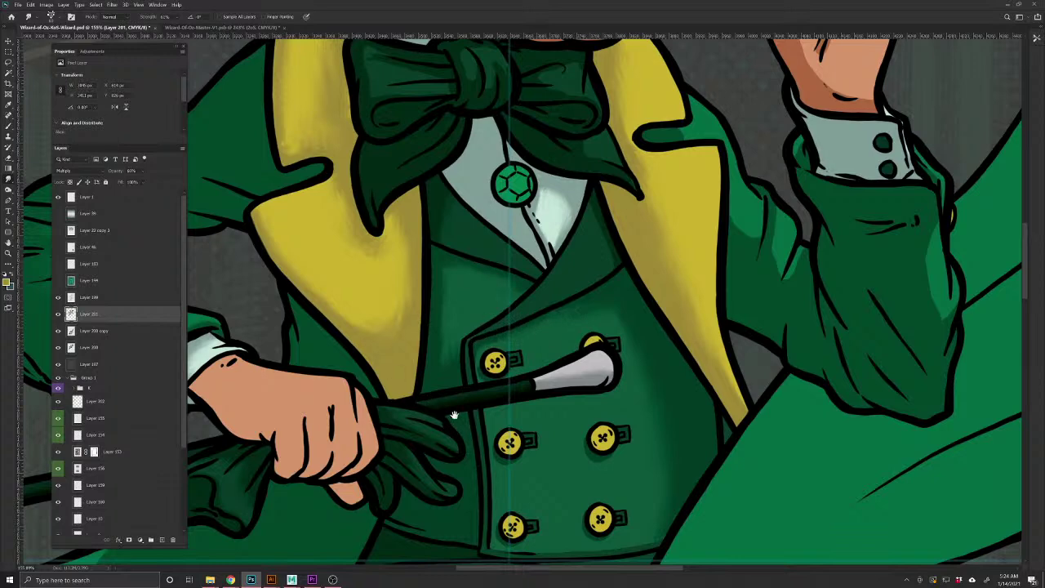
pyautogui.scroll(-3, 457, 436)
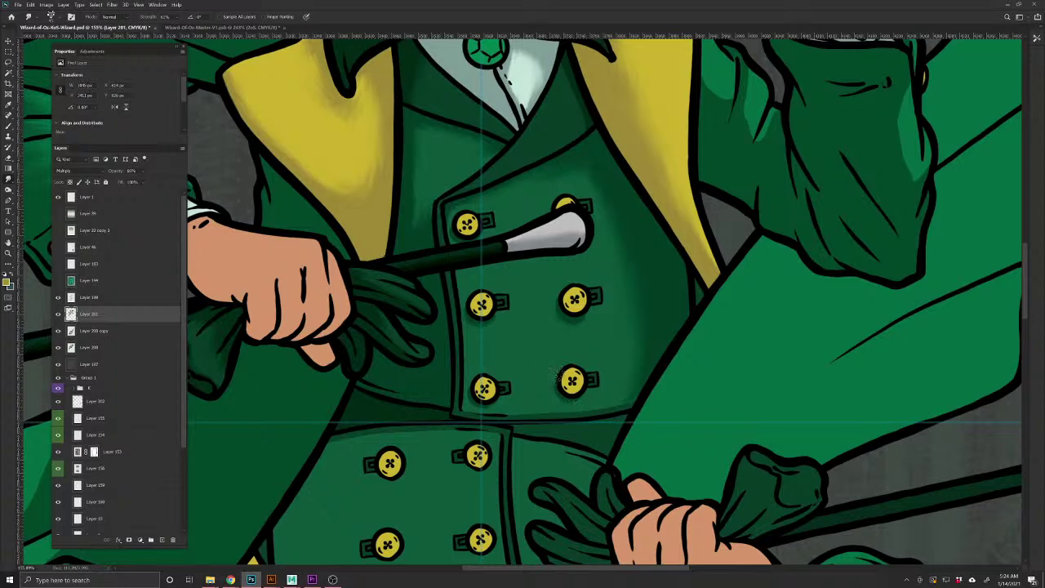
pyautogui.moveTo(483, 320); pyautogui.dragTo(542, 422)
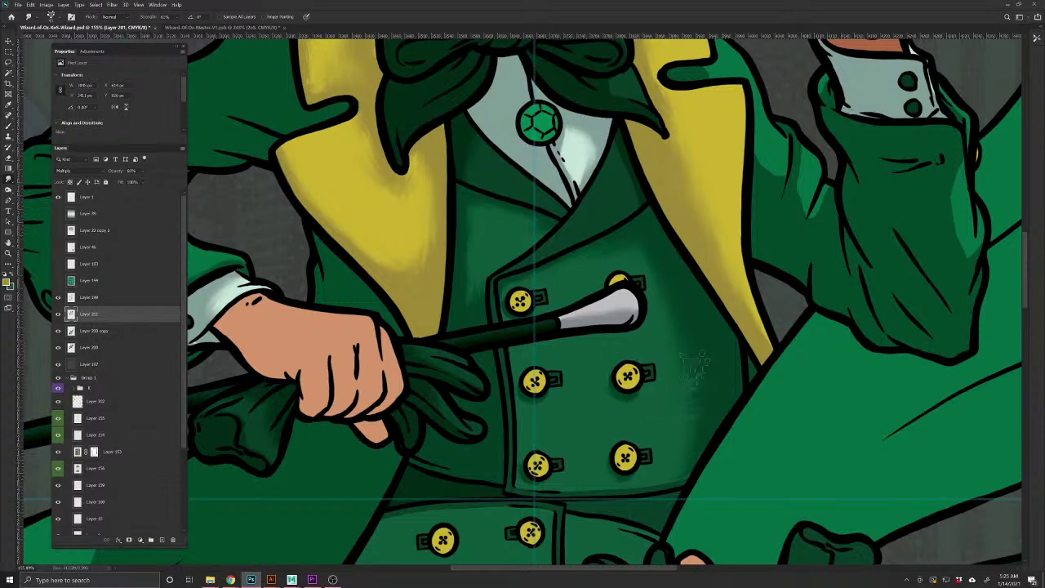
pyautogui.moveTo(686, 361)
pyautogui.mouseDown()
pyautogui.moveTo(691, 410)
pyautogui.moveTo(707, 394)
pyautogui.moveTo(673, 450)
pyautogui.moveTo(691, 460)
pyautogui.moveTo(678, 463)
pyautogui.moveTo(699, 365)
pyautogui.moveTo(674, 376)
pyautogui.mouseUp()
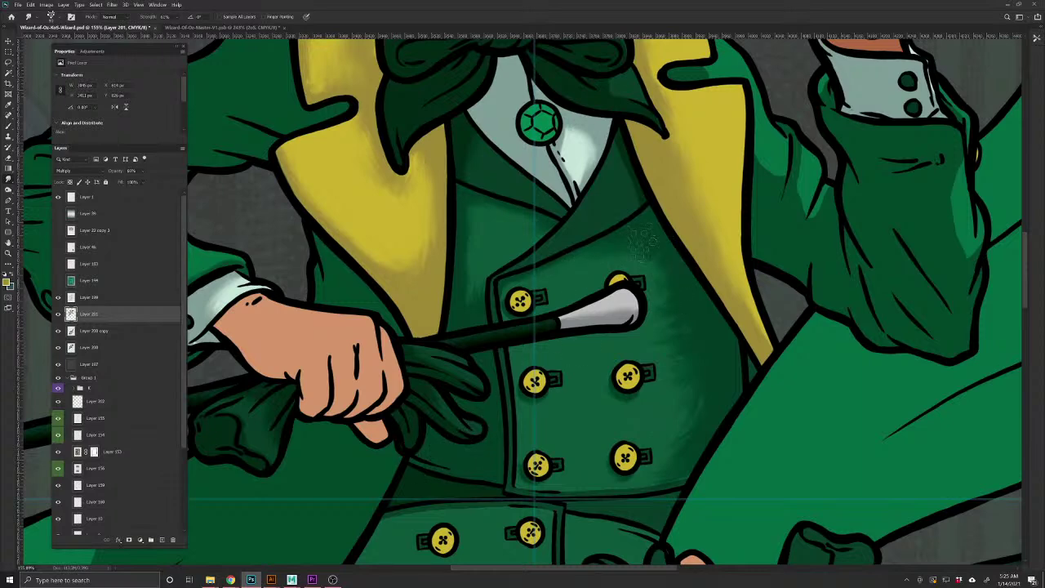
pyautogui.moveTo(446, 472); pyautogui.dragTo(504, 445)
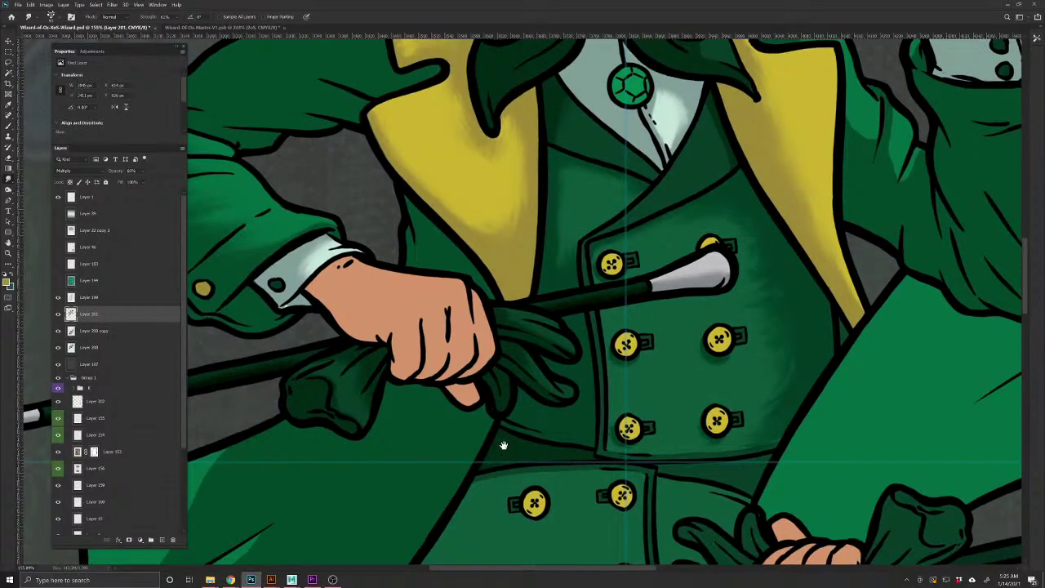
pyautogui.moveTo(662, 349); pyautogui.dragTo(366, 572)
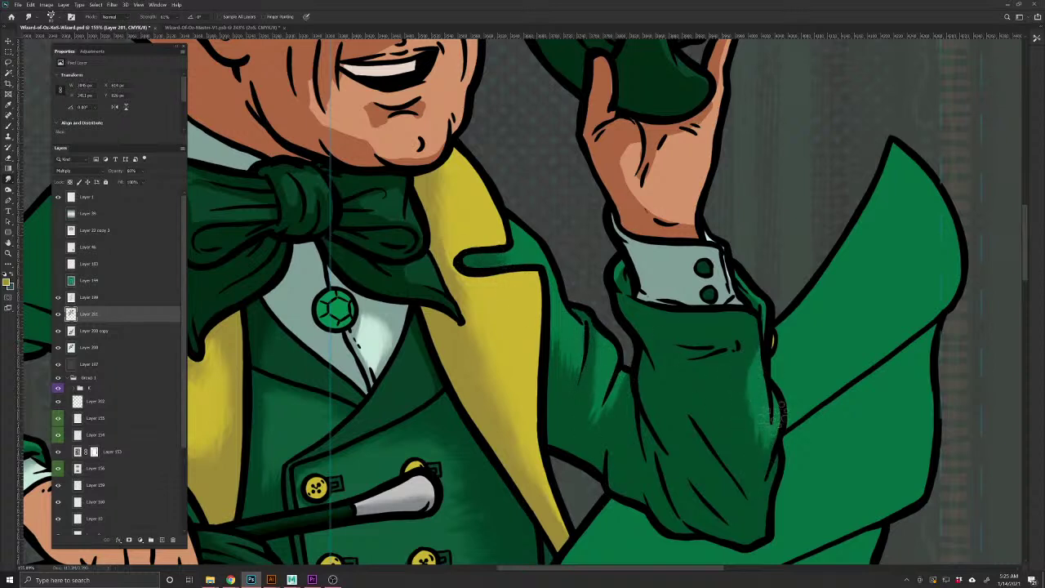
# Smudge the skin shadow edges on the Wizard's bald forehead, nose and cheek
pyautogui.moveTo(236, 186); pyautogui.dragTo(534, 553)
pyautogui.moveTo(503, 486); pyautogui.dragTo(501, 485)
pyautogui.moveTo(489, 186)
pyautogui.mouseDown()
pyautogui.moveTo(502, 167)
pyautogui.moveTo(478, 207)
pyautogui.moveTo(498, 201)
pyautogui.mouseUp()
pyautogui.moveTo(488, 239); pyautogui.dragTo(503, 220)
pyautogui.moveTo(500, 266)
pyautogui.mouseDown()
pyautogui.moveTo(514, 249)
pyautogui.moveTo(565, 307)
pyautogui.moveTo(633, 323)
pyautogui.mouseUp()
pyautogui.moveTo(675, 374); pyautogui.dragTo(683, 389)
pyautogui.moveTo(729, 421); pyautogui.dragTo(682, 392)
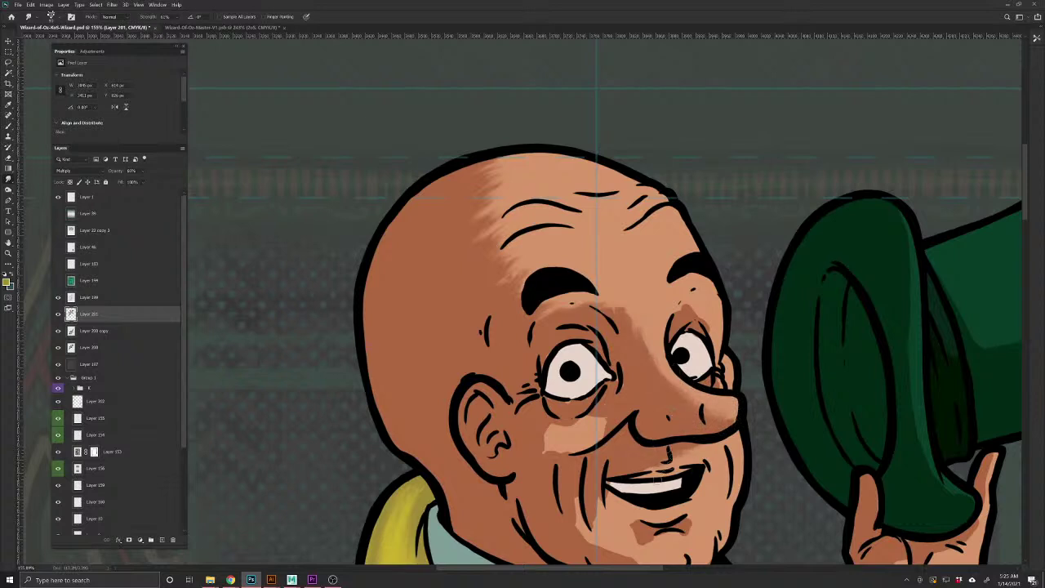
pyautogui.moveTo(592, 450)
pyautogui.mouseDown()
pyautogui.moveTo(598, 403)
pyautogui.moveTo(595, 420)
pyautogui.moveTo(550, 437)
pyautogui.moveTo(570, 398)
pyautogui.moveTo(551, 411)
pyautogui.moveTo(545, 446)
pyautogui.mouseUp()
pyautogui.moveTo(584, 410)
pyautogui.mouseDown()
pyautogui.moveTo(605, 406)
pyautogui.moveTo(618, 373)
pyautogui.moveTo(606, 356)
pyautogui.mouseUp()
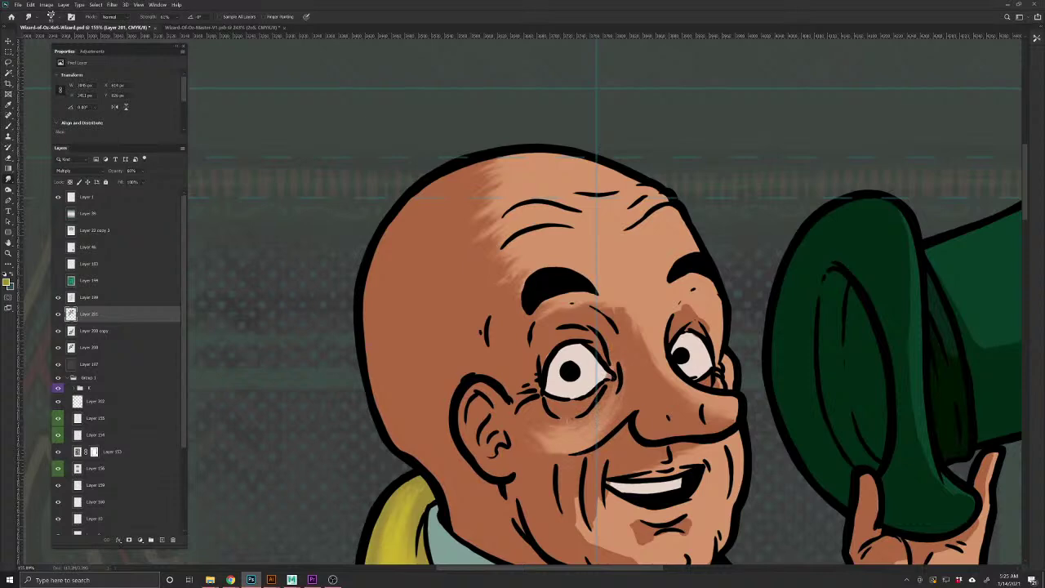
# Smudge the skin shadow edges around the mouth, chin and brows
pyautogui.moveTo(514, 498); pyautogui.dragTo(441, 418)
pyautogui.moveTo(508, 420)
pyautogui.mouseDown()
pyautogui.moveTo(513, 449)
pyautogui.moveTo(524, 431)
pyautogui.moveTo(564, 450)
pyautogui.moveTo(549, 476)
pyautogui.moveTo(594, 507)
pyautogui.moveTo(617, 495)
pyautogui.moveTo(617, 446)
pyautogui.moveTo(572, 464)
pyautogui.moveTo(556, 445)
pyautogui.mouseUp()
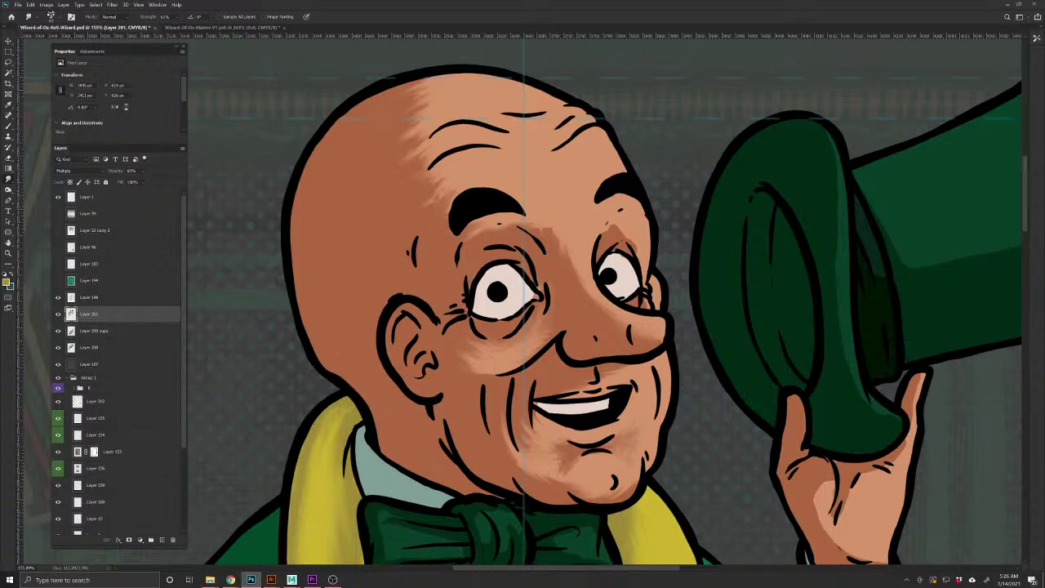
pyautogui.moveTo(527, 430); pyautogui.dragTo(545, 452)
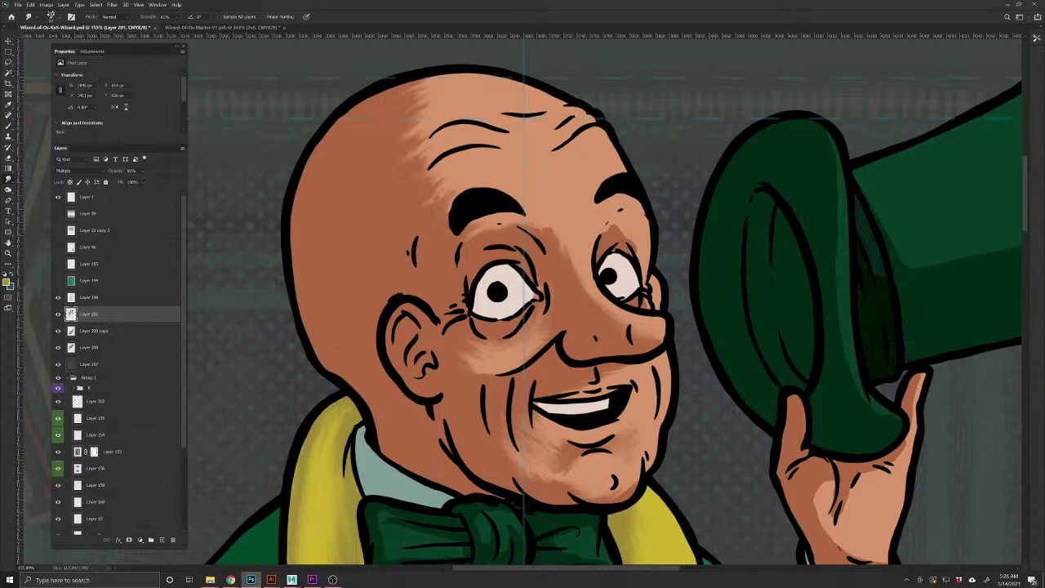
pyautogui.moveTo(614, 224)
pyautogui.mouseDown()
pyautogui.moveTo(599, 239)
pyautogui.moveTo(609, 229)
pyautogui.moveTo(596, 238)
pyautogui.moveTo(546, 228)
pyautogui.mouseUp()
pyautogui.moveTo(475, 230); pyautogui.dragTo(500, 226)
# Smudge the shadow edges on the palm and wrist of the hand holding the hat
pyautogui.moveTo(383, 505); pyautogui.dragTo(307, 343)
pyautogui.moveTo(583, 415); pyautogui.dragTo(425, 467)
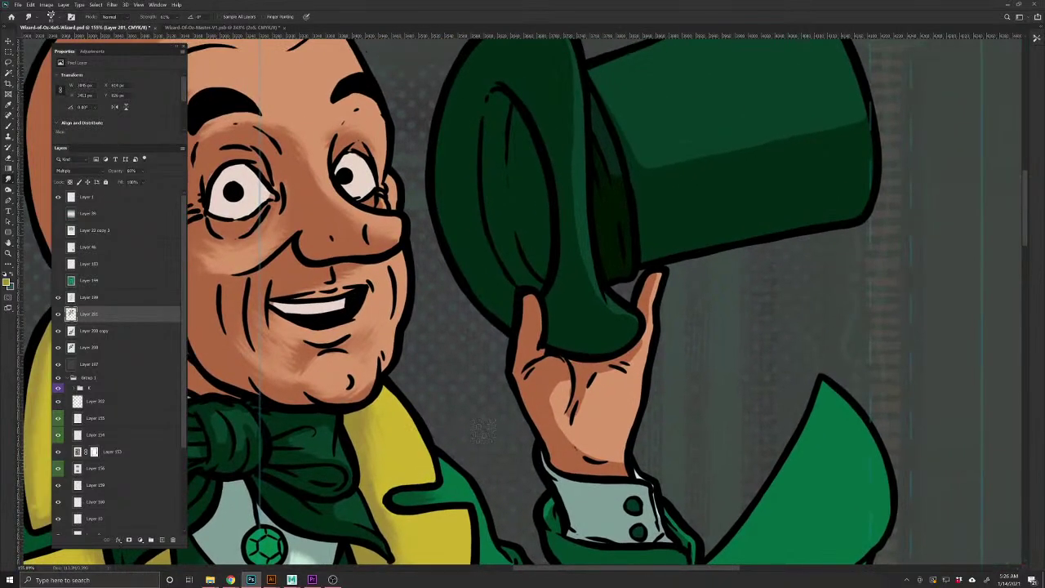
pyautogui.moveTo(624, 462)
pyautogui.mouseDown()
pyautogui.moveTo(589, 444)
pyautogui.moveTo(562, 397)
pyautogui.moveTo(580, 449)
pyautogui.moveTo(566, 420)
pyautogui.moveTo(602, 377)
pyautogui.mouseUp()
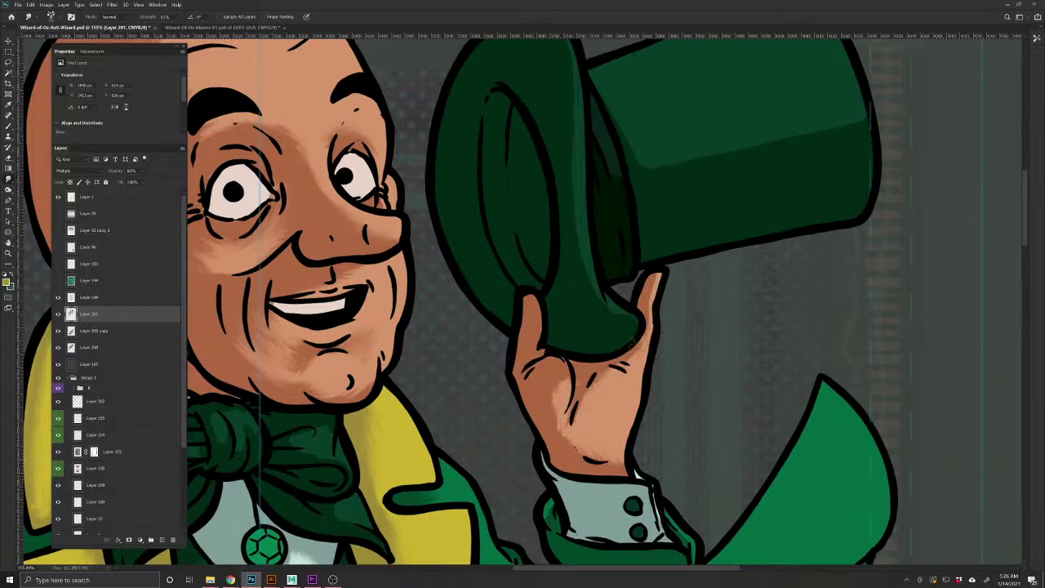
pyautogui.moveTo(561, 395); pyautogui.dragTo(559, 356)
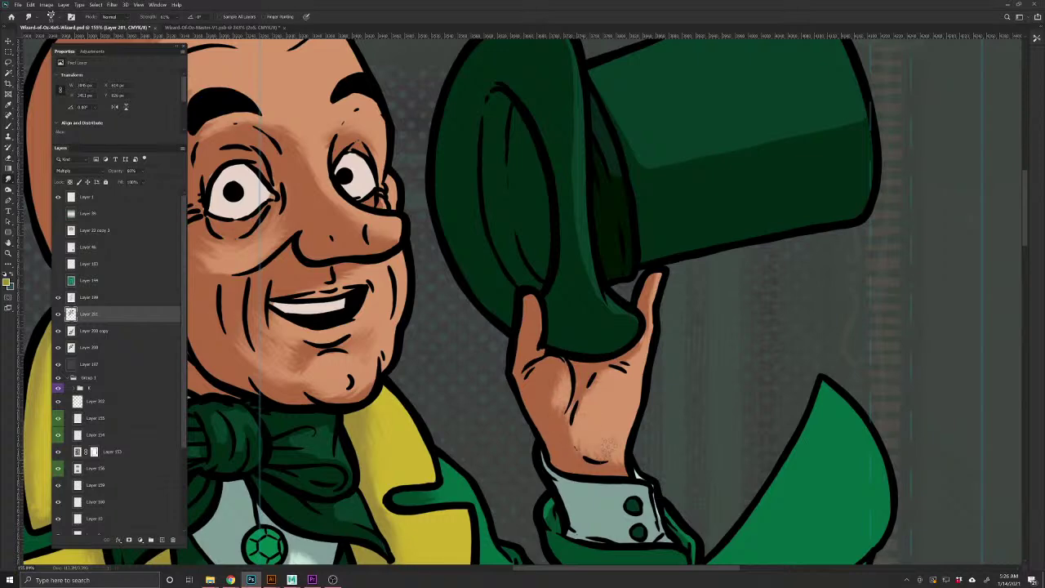
# Sample the skin tone and paint Multiply shadows on the wrist, knuckles and fingers of the hand gripping the cane
pyautogui.moveTo(374, 504); pyautogui.dragTo(794, 349)
pyautogui.moveTo(401, 526); pyautogui.dragTo(446, 238)
pyautogui.press('b')
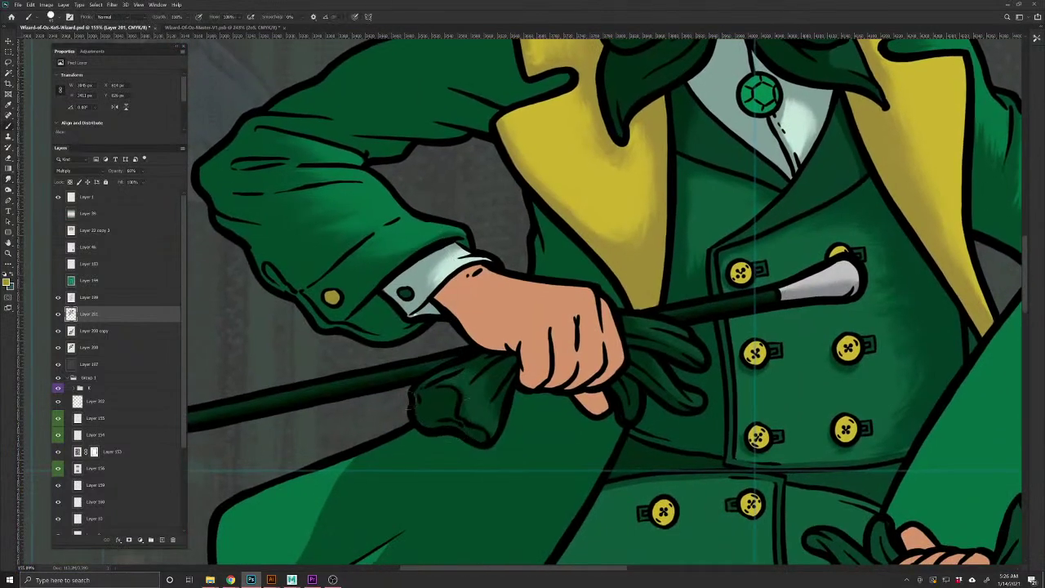
pyautogui.keyDown('alt'); pyautogui.click(498, 310); pyautogui.keyUp('alt')
pyautogui.click(6, 283)
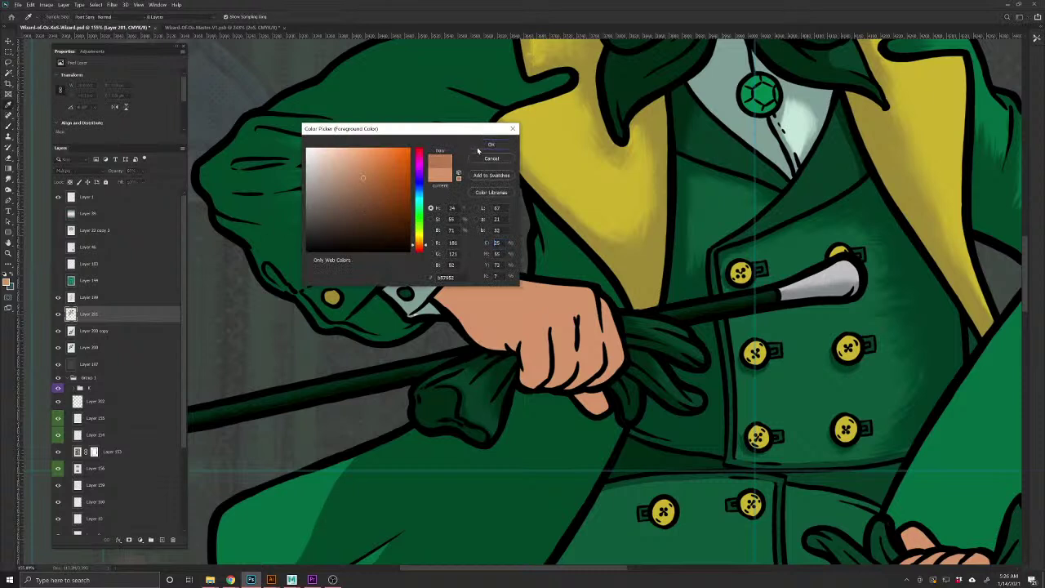
pyautogui.click(491, 143)
pyautogui.moveTo(459, 273)
pyautogui.mouseDown()
pyautogui.moveTo(532, 343)
pyautogui.moveTo(527, 381)
pyautogui.moveTo(510, 343)
pyautogui.moveTo(486, 343)
pyautogui.moveTo(453, 311)
pyautogui.moveTo(445, 282)
pyautogui.moveTo(499, 335)
pyautogui.mouseUp()
pyautogui.moveTo(459, 274)
pyautogui.mouseDown()
pyautogui.moveTo(477, 279)
pyautogui.moveTo(481, 294)
pyautogui.mouseUp()
pyautogui.moveTo(554, 329); pyautogui.dragTo(552, 391)
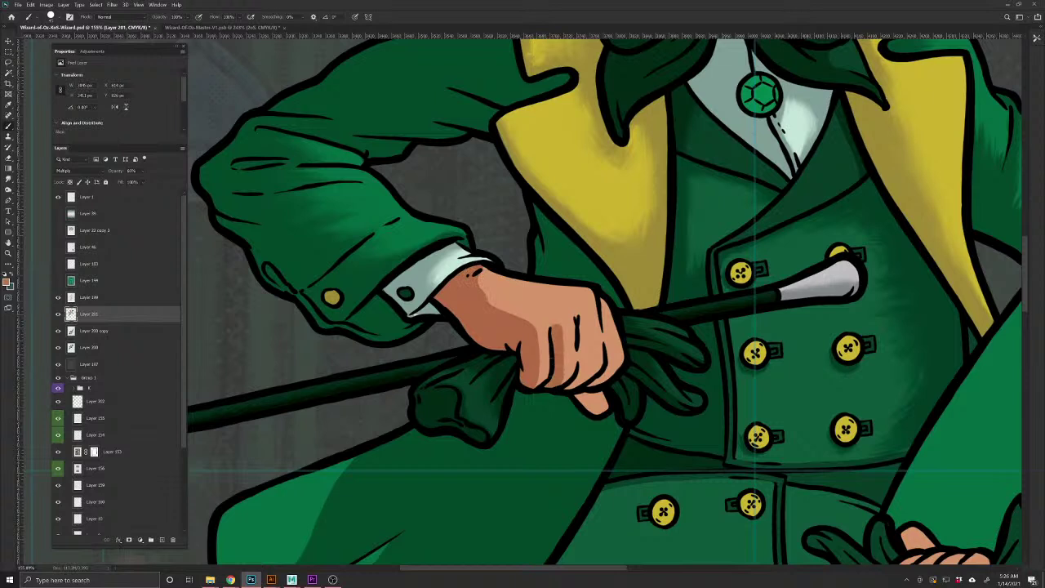
pyautogui.moveTo(583, 314)
pyautogui.mouseDown()
pyautogui.moveTo(577, 386)
pyautogui.moveTo(564, 395)
pyautogui.mouseUp()
pyautogui.moveTo(602, 299)
pyautogui.mouseDown()
pyautogui.moveTo(608, 362)
pyautogui.moveTo(590, 396)
pyautogui.moveTo(601, 408)
pyautogui.moveTo(581, 408)
pyautogui.mouseUp()
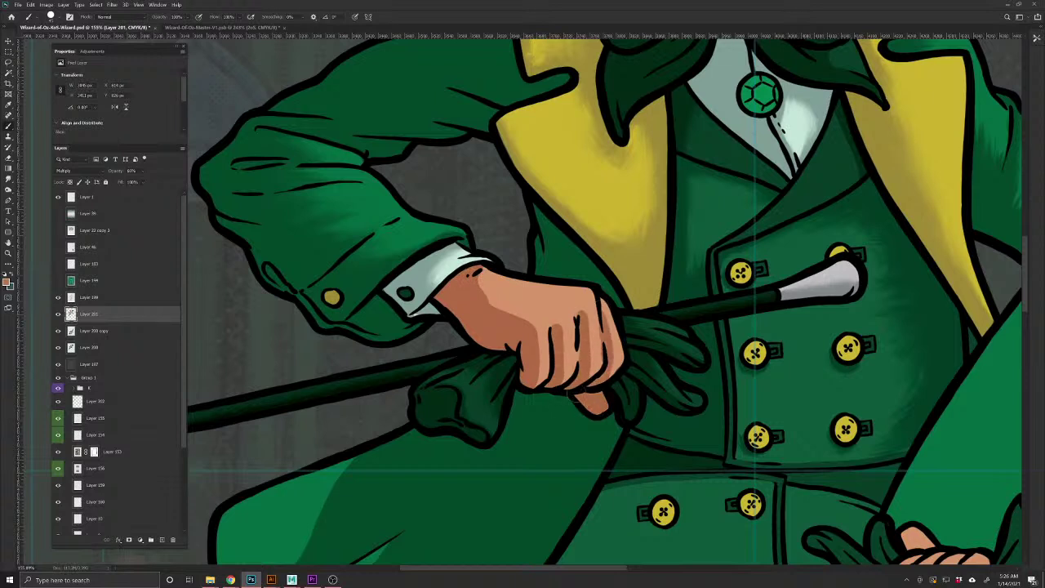
# Smudge the new shadows on the back of the cane hand and along its fingers
pyautogui.click(9, 179)
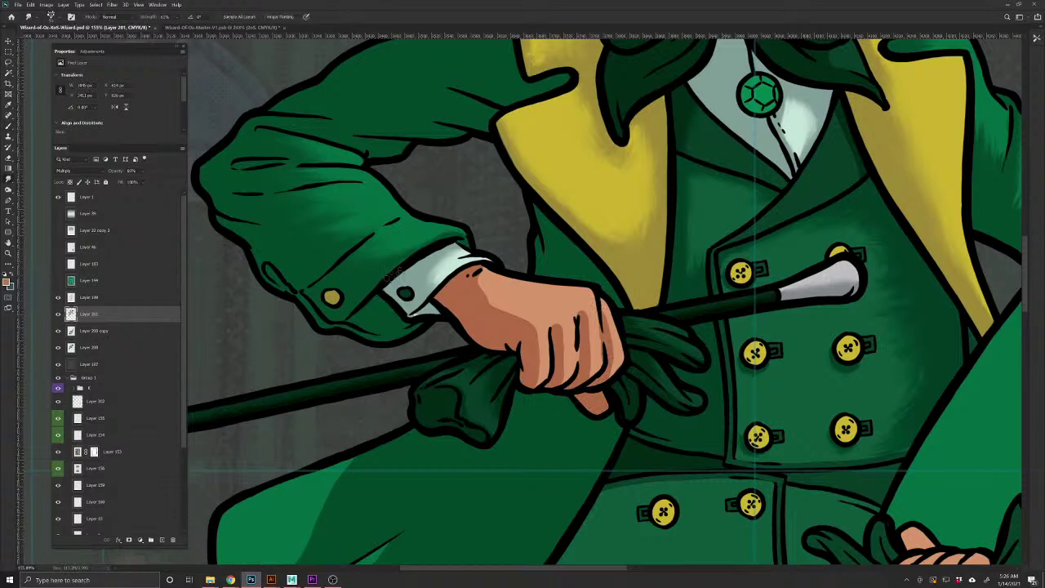
pyautogui.moveTo(498, 306); pyautogui.dragTo(520, 316)
pyautogui.moveTo(556, 387); pyautogui.dragTo(561, 331)
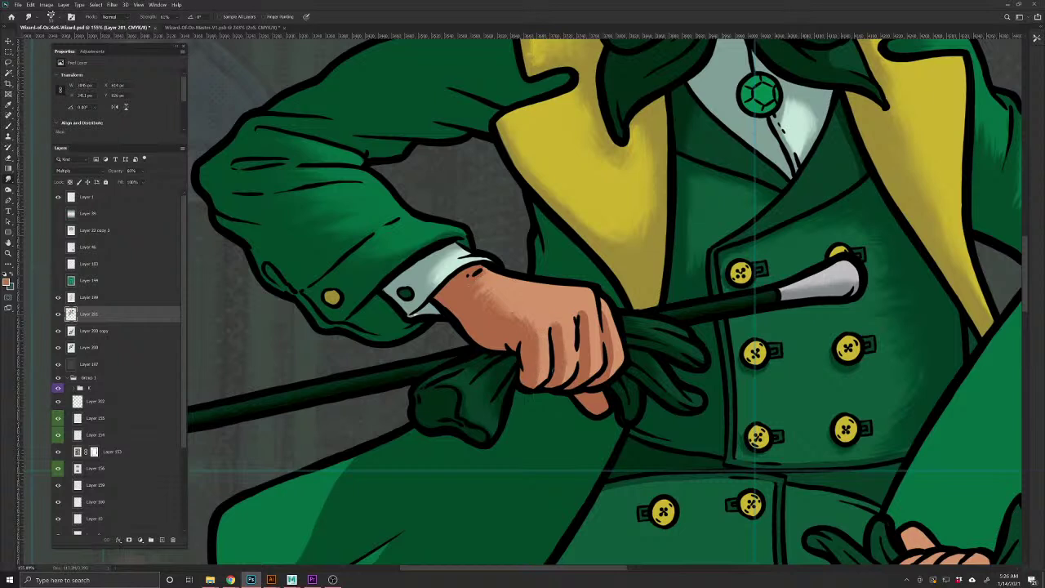
pyautogui.moveTo(595, 365); pyautogui.dragTo(582, 310)
pyautogui.moveTo(614, 373); pyautogui.dragTo(603, 312)
# Smudge the shadow edges on the coat tail below the cane hand, using a smaller brush to finish
pyautogui.moveTo(548, 466); pyautogui.dragTo(517, 438)
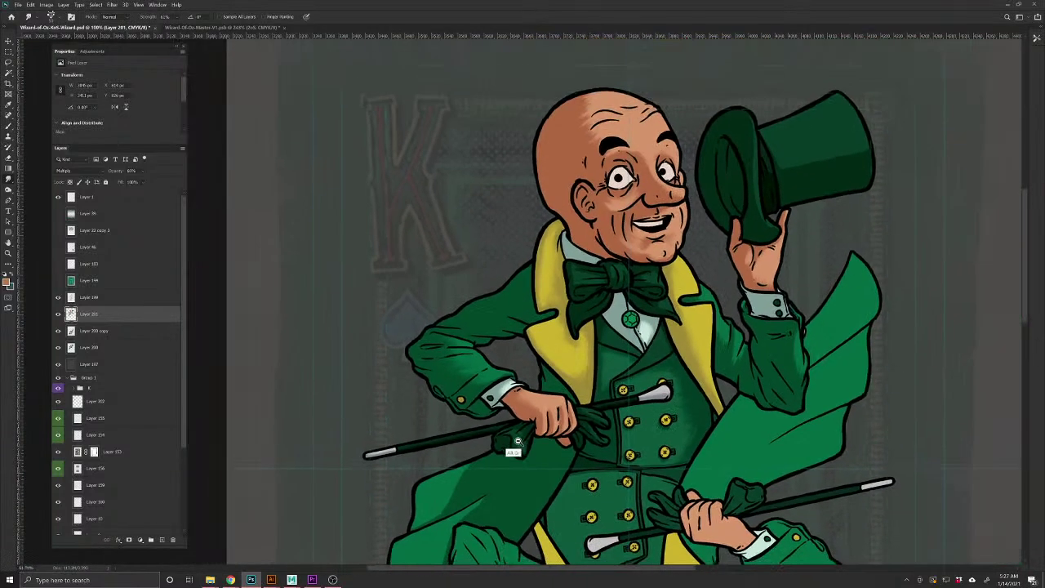
pyautogui.moveTo(451, 475); pyautogui.dragTo(527, 363)
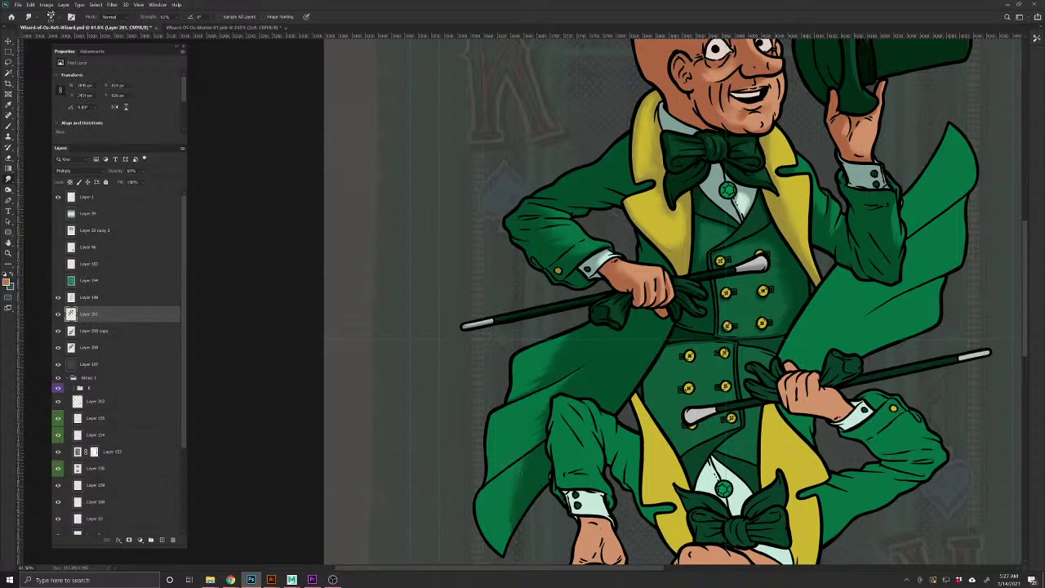
pyautogui.press('[')
pyautogui.press('[')
pyautogui.moveTo(549, 373)
pyautogui.mouseDown()
pyautogui.moveTo(539, 382)
pyautogui.moveTo(557, 356)
pyautogui.mouseUp()
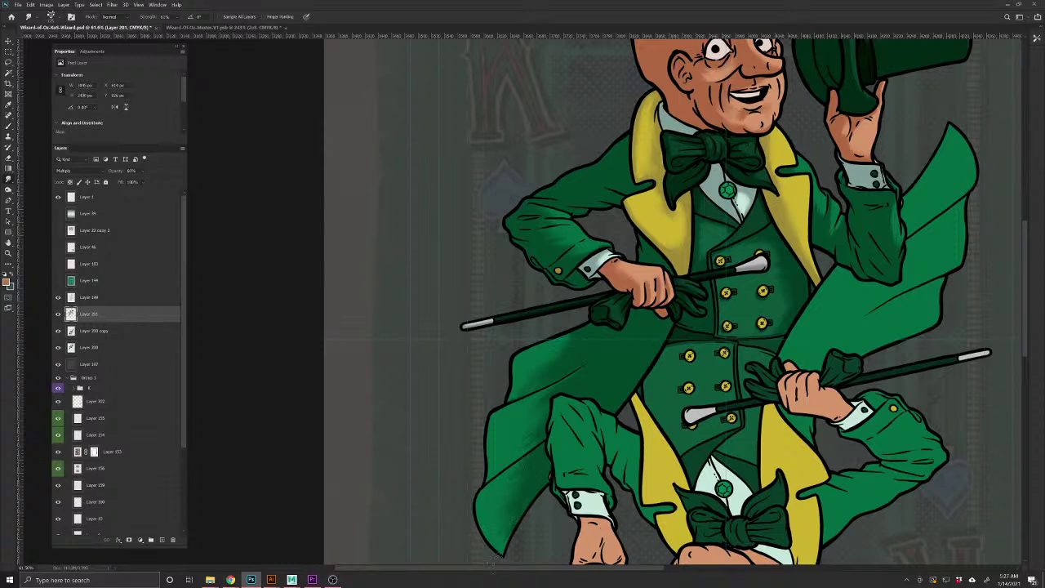
# Smudge the shadow edges on the bow tie's loops and knot with a reduced brush size
pyautogui.moveTo(614, 323); pyautogui.dragTo(504, 463)
pyautogui.moveTo(555, 300); pyautogui.dragTo(583, 303)
pyautogui.moveTo(503, 437)
pyautogui.mouseDown()
pyautogui.moveTo(541, 226)
pyautogui.moveTo(432, 474)
pyautogui.mouseUp()
pyautogui.press('[')
pyautogui.press('[')
pyautogui.press('[')
pyautogui.press('[')
pyautogui.press('[')
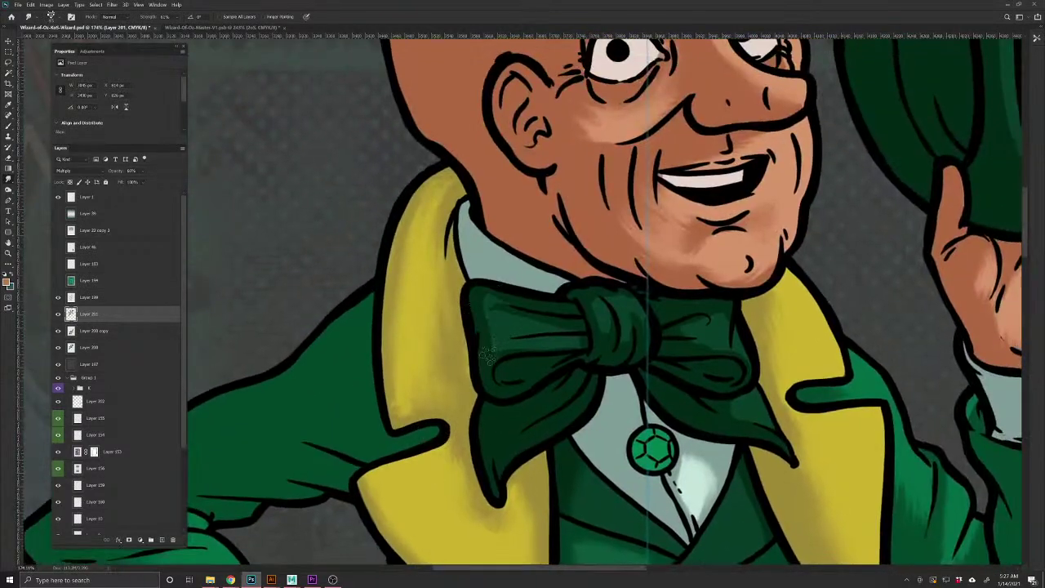
pyautogui.moveTo(487, 324)
pyautogui.mouseDown()
pyautogui.moveTo(564, 322)
pyautogui.moveTo(531, 329)
pyautogui.moveTo(559, 332)
pyautogui.moveTo(506, 329)
pyautogui.moveTo(580, 337)
pyautogui.moveTo(487, 365)
pyautogui.moveTo(542, 352)
pyautogui.moveTo(493, 367)
pyautogui.moveTo(512, 347)
pyautogui.moveTo(487, 352)
pyautogui.moveTo(478, 317)
pyautogui.moveTo(494, 309)
pyautogui.moveTo(480, 325)
pyautogui.moveTo(478, 308)
pyautogui.moveTo(518, 302)
pyautogui.mouseUp()
pyautogui.moveTo(586, 305)
pyautogui.mouseDown()
pyautogui.moveTo(613, 340)
pyautogui.moveTo(638, 337)
pyautogui.mouseUp()
pyautogui.moveTo(629, 295)
pyautogui.mouseDown()
pyautogui.moveTo(646, 336)
pyautogui.moveTo(631, 304)
pyautogui.moveTo(588, 293)
pyautogui.moveTo(601, 304)
pyautogui.moveTo(605, 294)
pyautogui.moveTo(637, 334)
pyautogui.moveTo(639, 313)
pyautogui.moveTo(623, 297)
pyautogui.moveTo(638, 352)
pyautogui.moveTo(708, 319)
pyautogui.moveTo(675, 339)
pyautogui.moveTo(698, 340)
pyautogui.moveTo(680, 349)
pyautogui.moveTo(747, 363)
pyautogui.mouseUp()
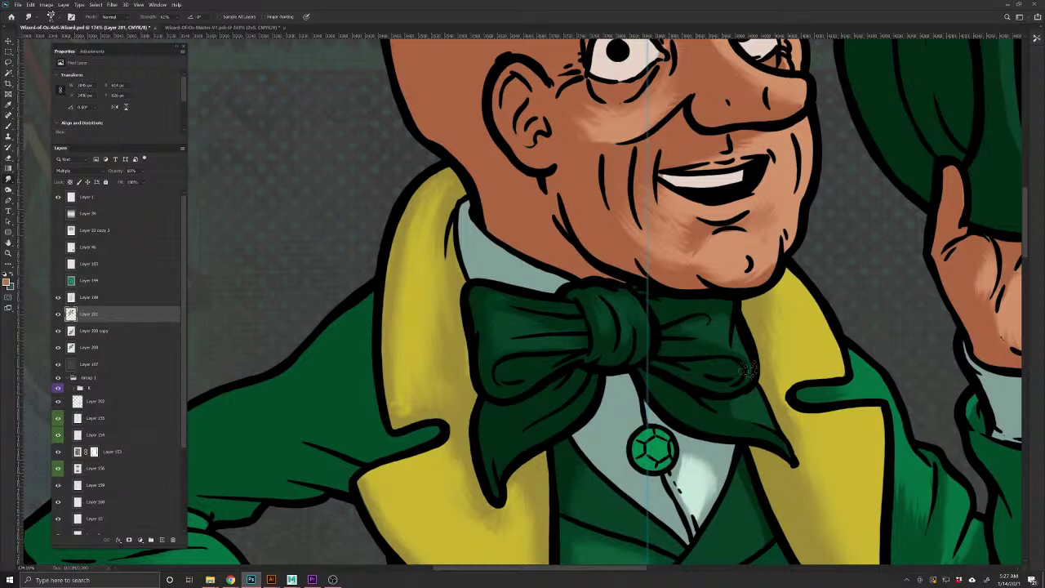
# Smudge the shadow edges on the bow tie's lower tail beside the shirt front
pyautogui.moveTo(717, 400)
pyautogui.mouseDown()
pyautogui.moveTo(740, 398)
pyautogui.moveTo(718, 411)
pyautogui.moveTo(760, 428)
pyautogui.moveTo(735, 432)
pyautogui.mouseUp()
pyautogui.scroll(-4, 551, 496)
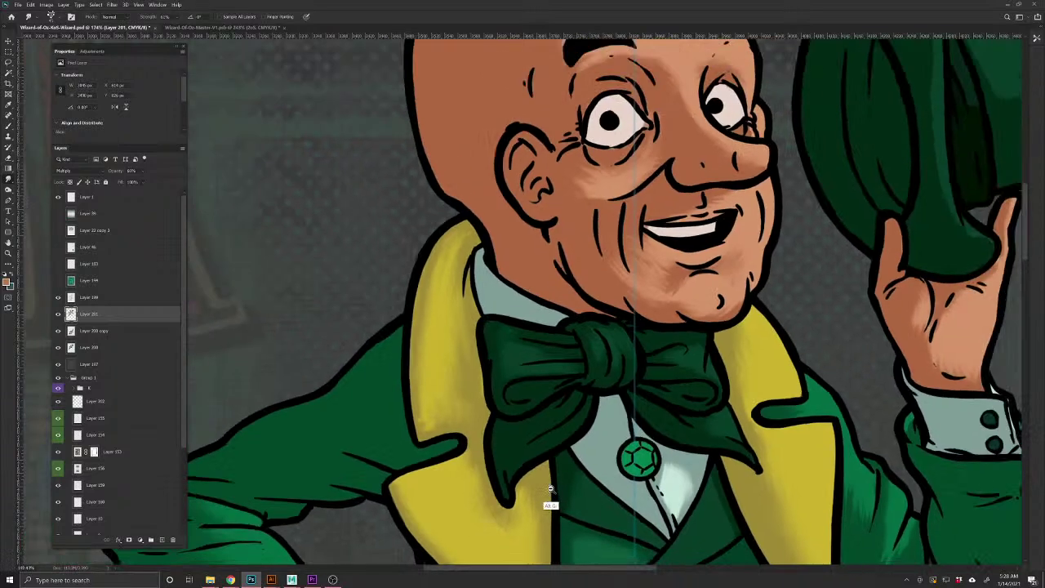
pyautogui.moveTo(476, 510); pyautogui.dragTo(463, 324)
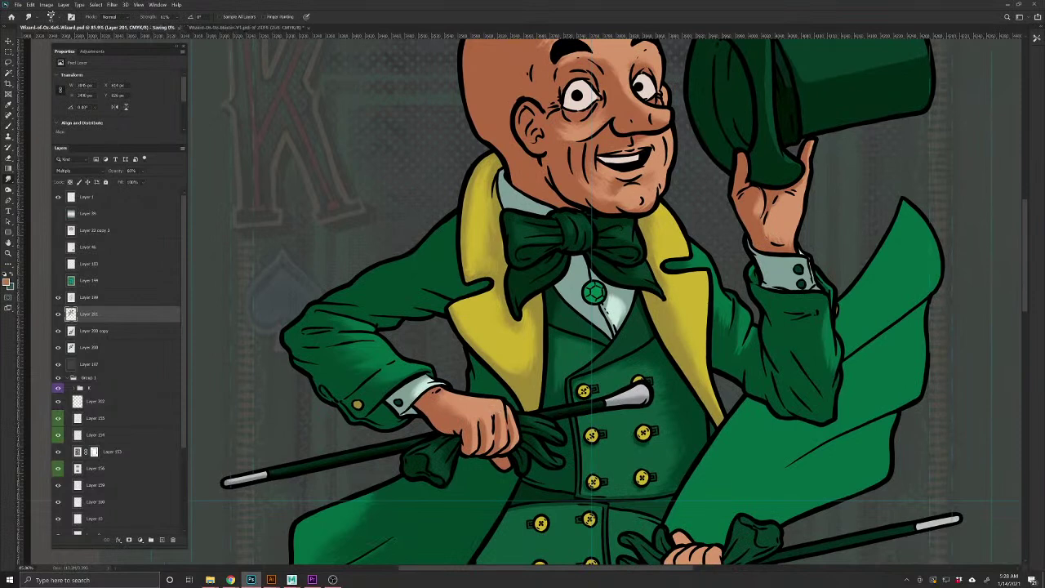
# Add a new layer in Overlay mode and set up the Brush with white as the foreground colour
pyautogui.click(161, 540)
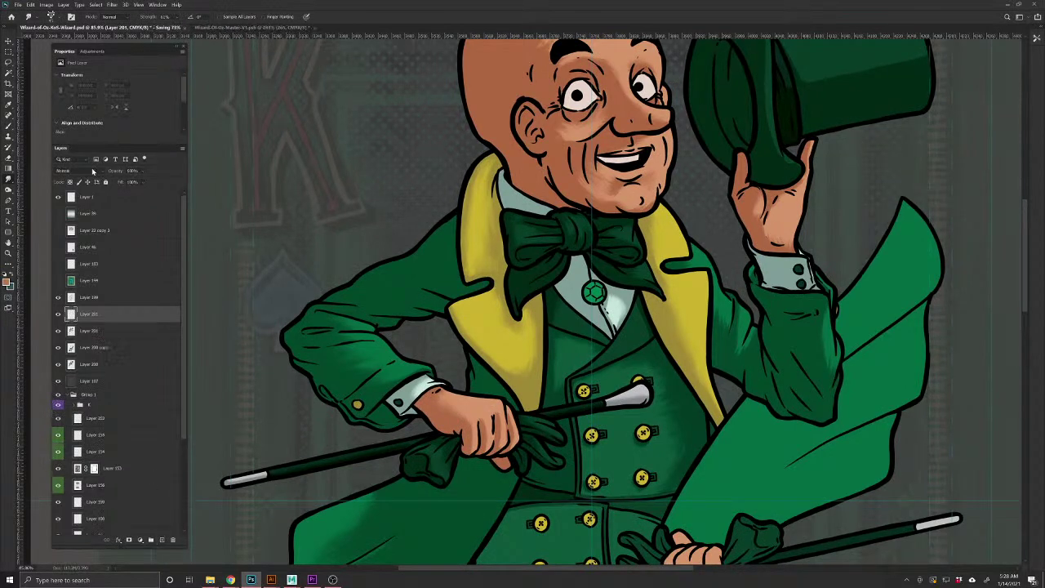
pyautogui.click(92, 171)
pyautogui.click(82, 275)
pyautogui.click(6, 274)
pyautogui.click(10, 273)
pyautogui.click(8, 126)
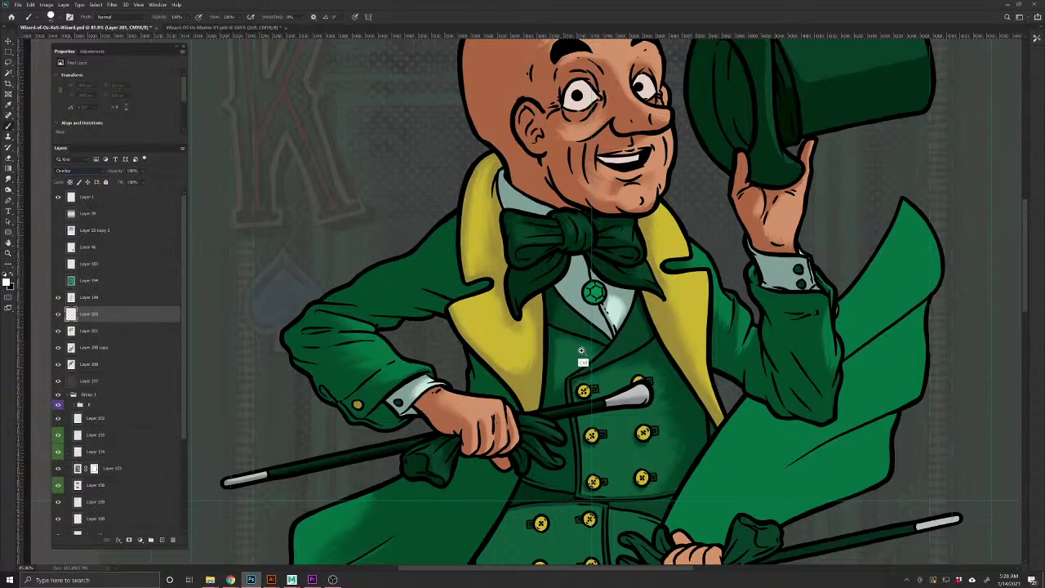
# Paint white highlights on the wizard's forehead and lower the Overlay layer's opacity to about 60%
pyautogui.moveTo(589, 241); pyautogui.dragTo(567, 508)
pyautogui.moveTo(571, 270)
pyautogui.mouseDown()
pyautogui.moveTo(583, 287)
pyautogui.moveTo(546, 270)
pyautogui.moveTo(593, 295)
pyautogui.moveTo(555, 315)
pyautogui.mouseUp()
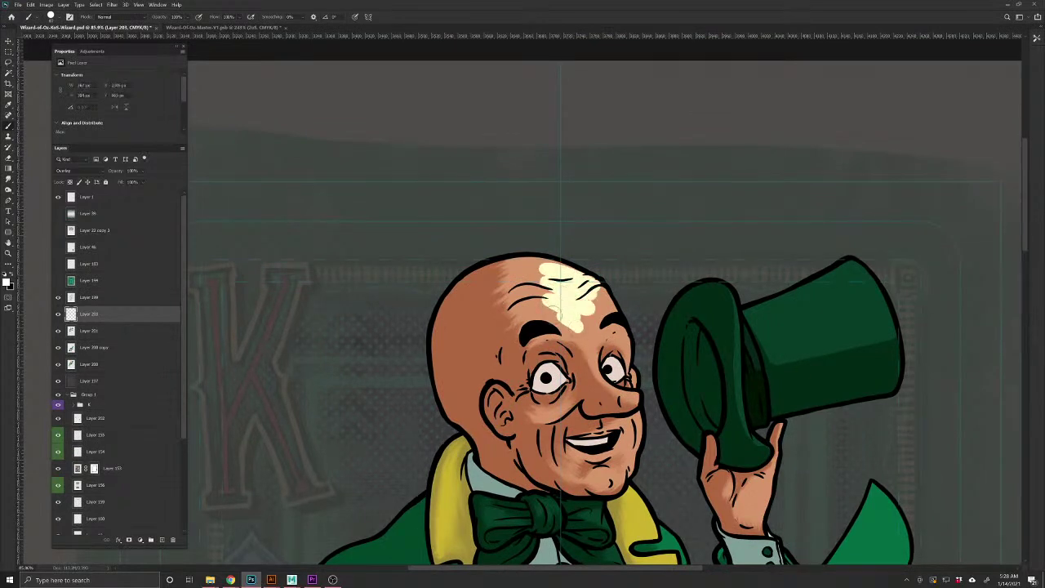
pyautogui.moveTo(117, 171); pyautogui.dragTo(105, 172)
pyautogui.moveTo(533, 259)
pyautogui.mouseDown()
pyautogui.moveTo(596, 281)
pyautogui.moveTo(631, 356)
pyautogui.moveTo(632, 397)
pyautogui.moveTo(594, 364)
pyautogui.moveTo(605, 322)
pyautogui.moveTo(619, 343)
pyautogui.moveTo(588, 329)
pyautogui.moveTo(577, 347)
pyautogui.moveTo(546, 320)
pyautogui.moveTo(529, 331)
pyautogui.moveTo(532, 265)
pyautogui.mouseUp()
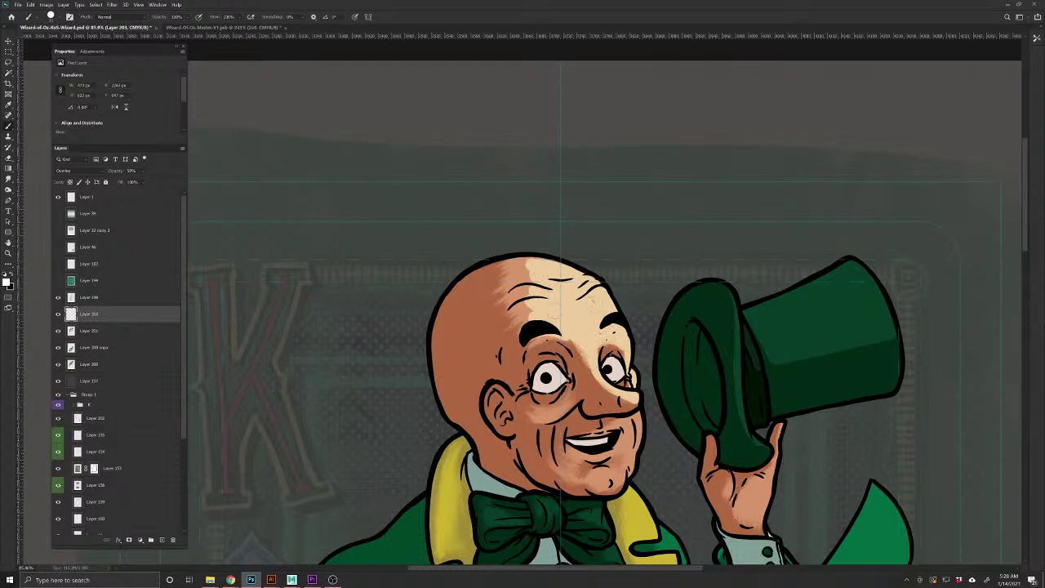
# Paint Overlay highlights on the wizard's cheeks, mouth area and chin
pyautogui.moveTo(639, 415)
pyautogui.mouseDown()
pyautogui.moveTo(635, 445)
pyautogui.moveTo(628, 432)
pyautogui.moveTo(632, 471)
pyautogui.moveTo(586, 451)
pyautogui.moveTo(621, 420)
pyautogui.moveTo(614, 430)
pyautogui.mouseUp()
pyautogui.moveTo(568, 397); pyautogui.dragTo(543, 420)
pyautogui.moveTo(617, 470)
pyautogui.mouseDown()
pyautogui.moveTo(601, 490)
pyautogui.moveTo(524, 397)
pyautogui.moveTo(484, 386)
pyautogui.mouseUp()
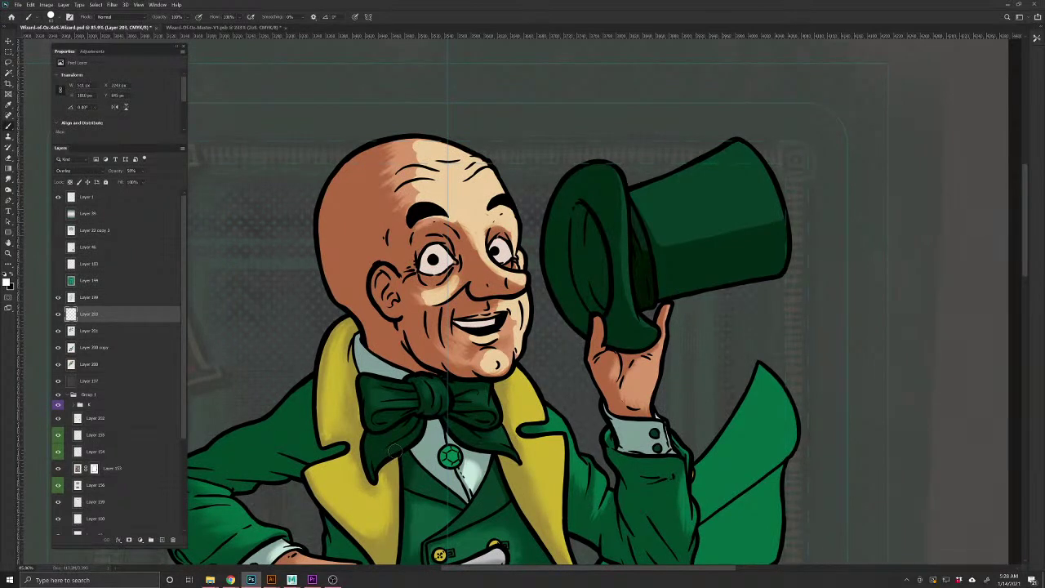
# Paint Overlay highlights on the fingers, palm and wrist of the hand holding up the hat
pyautogui.moveTo(669, 307); pyautogui.dragTo(650, 405)
pyautogui.moveTo(654, 361)
pyautogui.mouseDown()
pyautogui.moveTo(650, 391)
pyautogui.moveTo(651, 353)
pyautogui.mouseUp()
pyautogui.moveTo(649, 395); pyautogui.dragTo(644, 408)
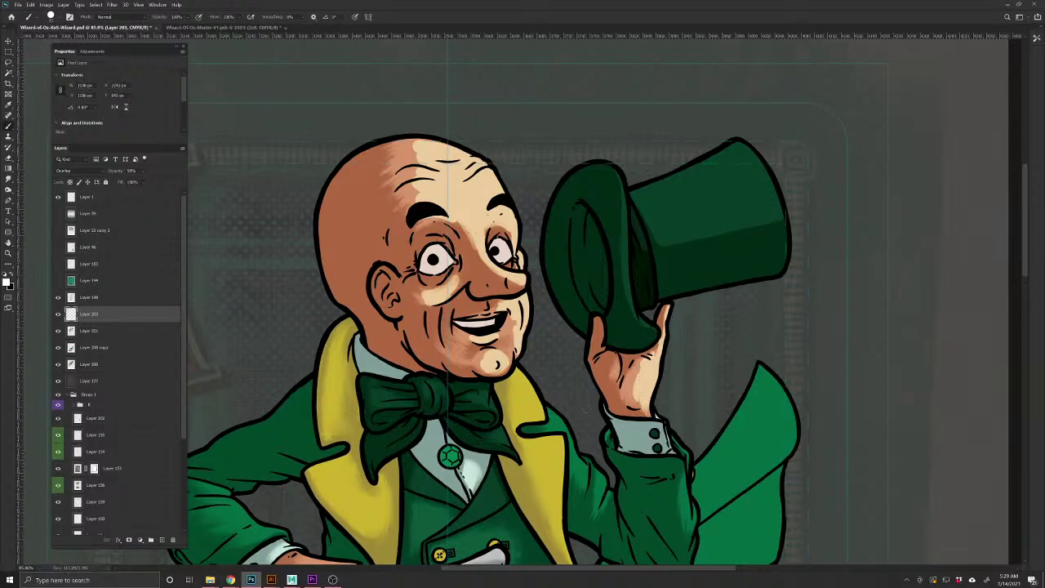
# Paint Overlay highlights on the knuckles and back of the hand gripping the cane
pyautogui.moveTo(432, 515); pyautogui.dragTo(517, 362)
pyautogui.moveTo(449, 420); pyautogui.dragTo(459, 451)
pyautogui.moveTo(441, 414); pyautogui.dragTo(448, 457)
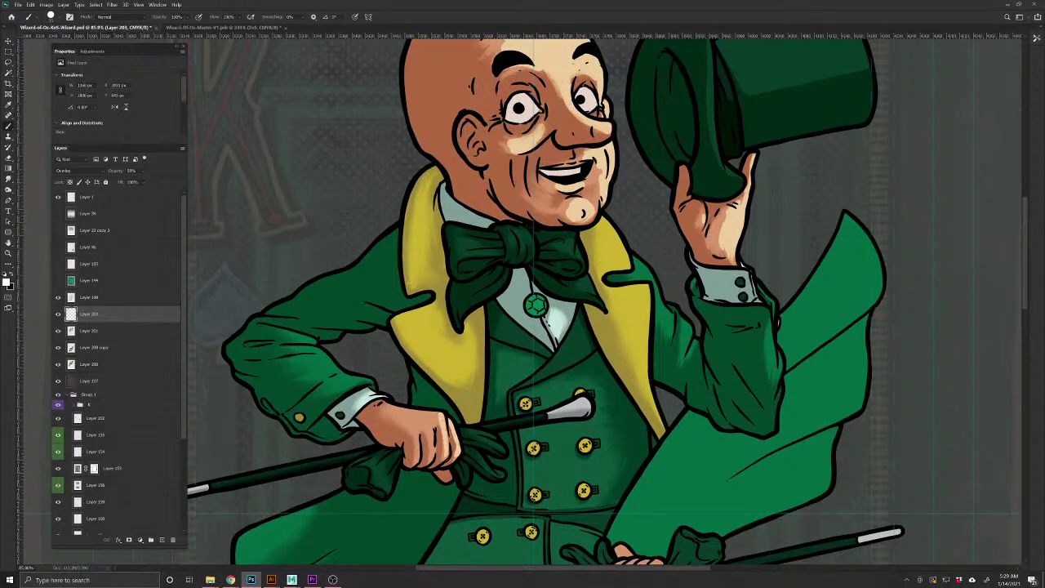
pyautogui.moveTo(441, 413)
pyautogui.mouseDown()
pyautogui.moveTo(387, 409)
pyautogui.moveTo(430, 441)
pyautogui.moveTo(414, 441)
pyautogui.mouseUp()
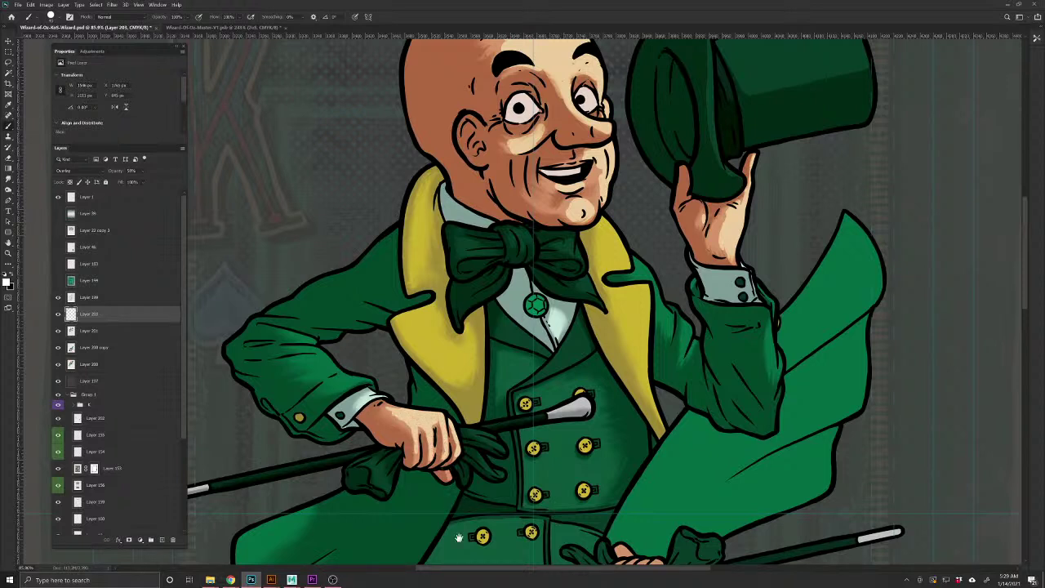
# Paint Overlay highlights on the bow tie and on the yellow lapel beside the raised arm
pyautogui.moveTo(472, 412); pyautogui.dragTo(450, 369)
pyautogui.moveTo(443, 147); pyautogui.dragTo(477, 390)
pyautogui.moveTo(572, 311)
pyautogui.mouseDown()
pyautogui.moveTo(611, 398)
pyautogui.moveTo(612, 480)
pyautogui.mouseUp()
pyautogui.moveTo(606, 393); pyautogui.dragTo(605, 445)
pyautogui.moveTo(605, 373)
pyautogui.mouseDown()
pyautogui.moveTo(606, 393)
pyautogui.moveTo(611, 374)
pyautogui.mouseUp()
pyautogui.moveTo(607, 381)
pyautogui.mouseDown()
pyautogui.moveTo(605, 418)
pyautogui.moveTo(594, 408)
pyautogui.moveTo(604, 449)
pyautogui.mouseUp()
pyautogui.moveTo(539, 330)
pyautogui.mouseDown()
pyautogui.moveTo(540, 358)
pyautogui.moveTo(491, 321)
pyautogui.moveTo(428, 336)
pyautogui.mouseUp()
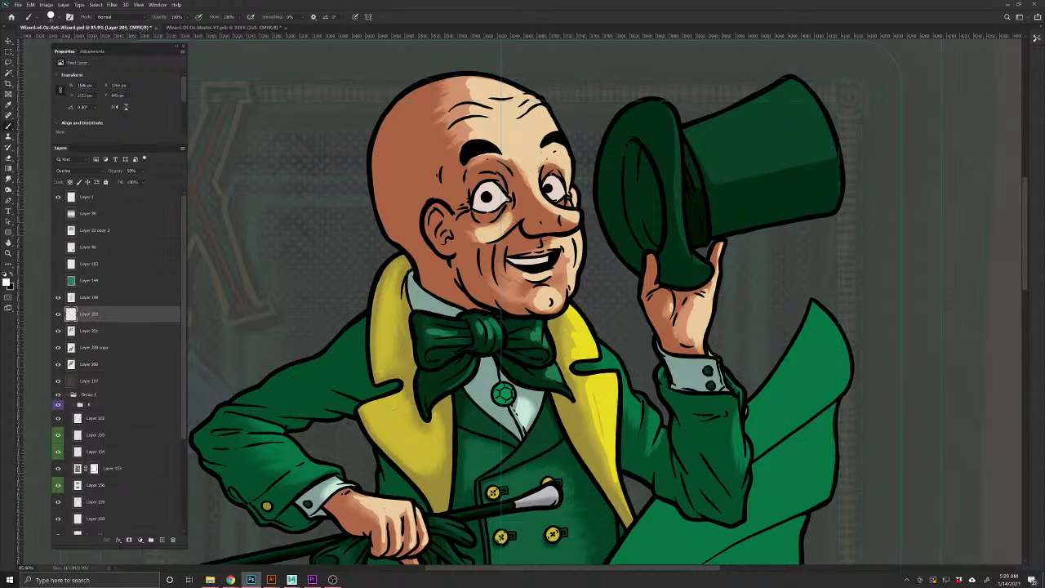
# Paint Overlay highlights on the lower and upper parts of the yellow lapel on the cane-arm side
pyautogui.moveTo(431, 434)
pyautogui.mouseDown()
pyautogui.moveTo(433, 475)
pyautogui.moveTo(427, 467)
pyautogui.mouseUp()
pyautogui.moveTo(408, 421)
pyautogui.mouseDown()
pyautogui.moveTo(419, 436)
pyautogui.moveTo(387, 411)
pyautogui.moveTo(422, 465)
pyautogui.moveTo(394, 424)
pyautogui.mouseUp()
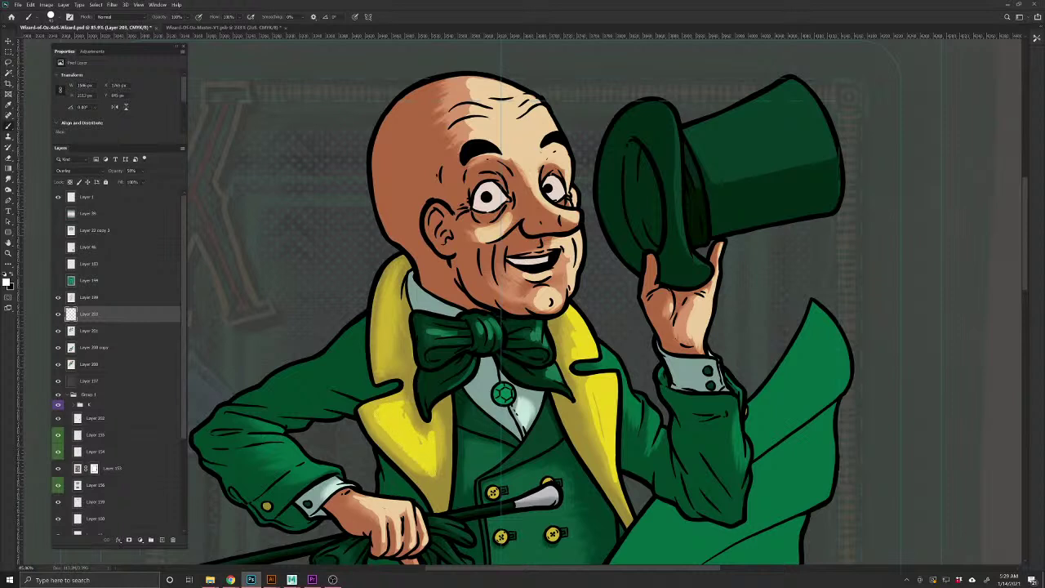
pyautogui.moveTo(386, 363)
pyautogui.mouseDown()
pyautogui.moveTo(396, 276)
pyautogui.moveTo(387, 350)
pyautogui.mouseUp()
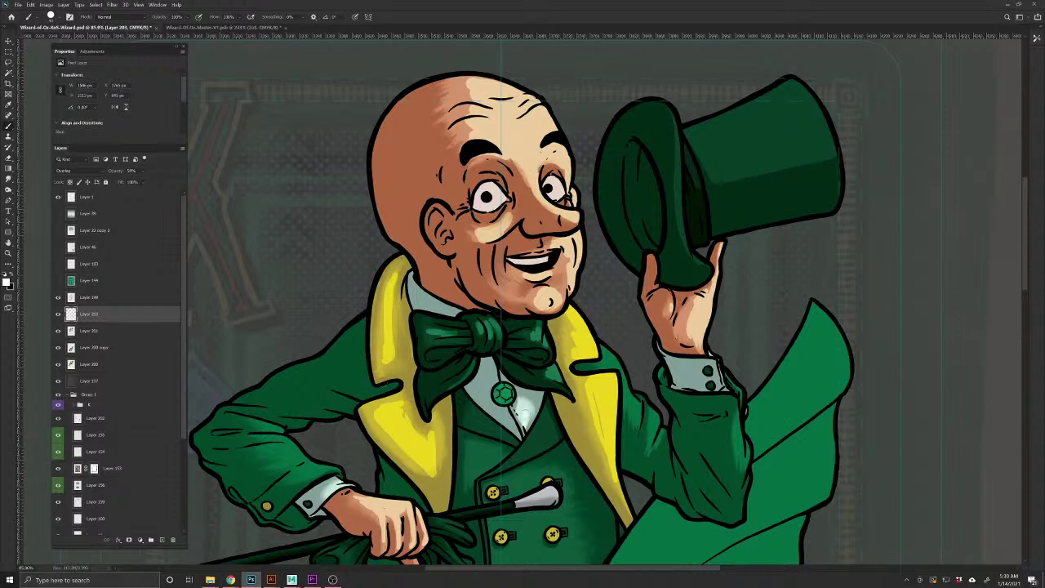
# Paint Overlay highlights on the green vest above the cane, beside the lapel and between the button rows
pyautogui.moveTo(480, 500); pyautogui.dragTo(487, 413)
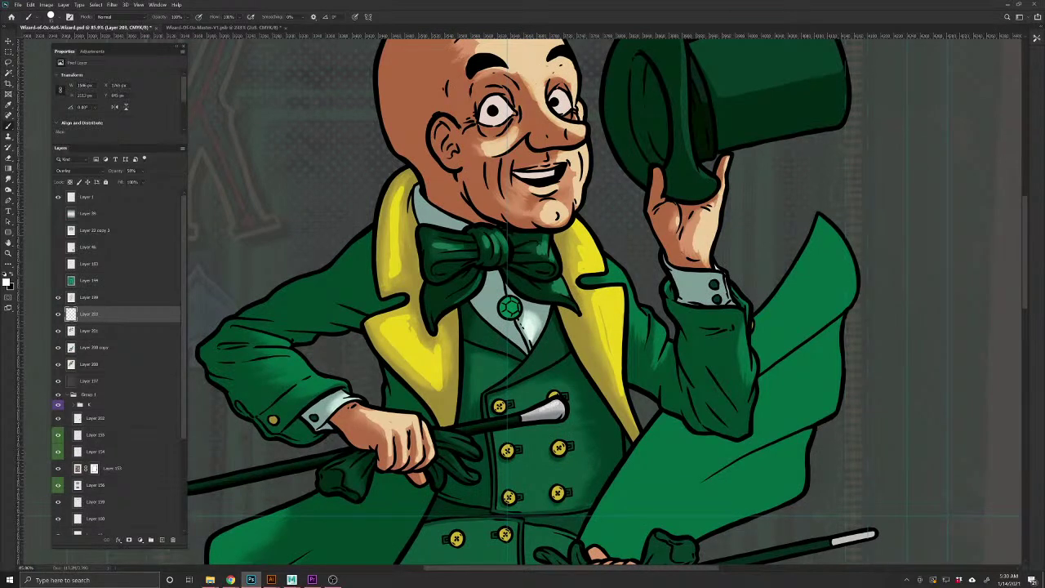
pyautogui.moveTo(513, 395)
pyautogui.mouseDown()
pyautogui.moveTo(539, 383)
pyautogui.moveTo(529, 404)
pyautogui.moveTo(555, 383)
pyautogui.mouseUp()
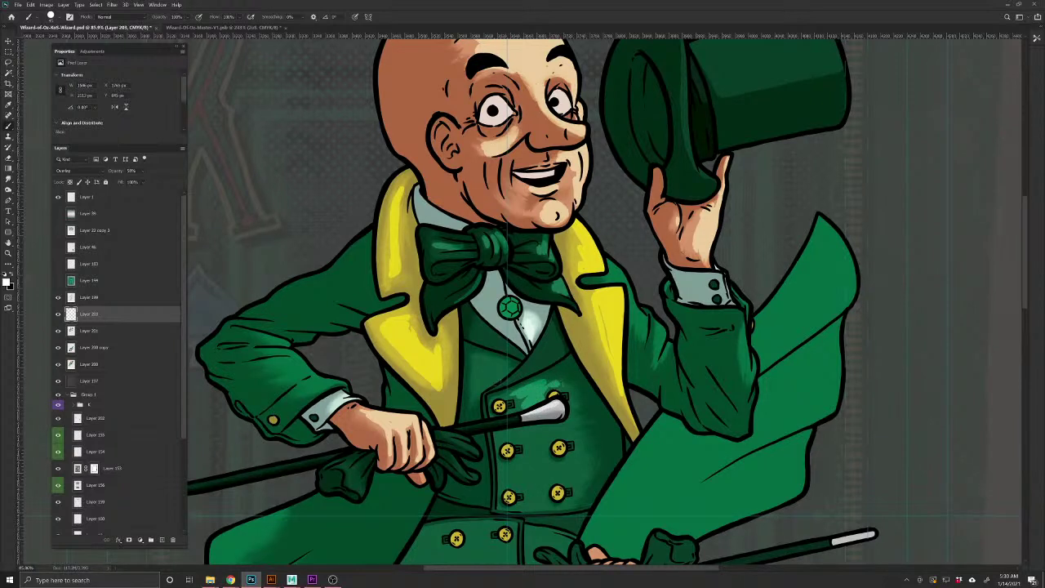
pyautogui.moveTo(493, 359); pyautogui.dragTo(487, 374)
pyautogui.moveTo(536, 423); pyautogui.dragTo(538, 498)
pyautogui.moveTo(561, 457); pyautogui.dragTo(556, 477)
pyautogui.moveTo(560, 431); pyautogui.dragTo(559, 435)
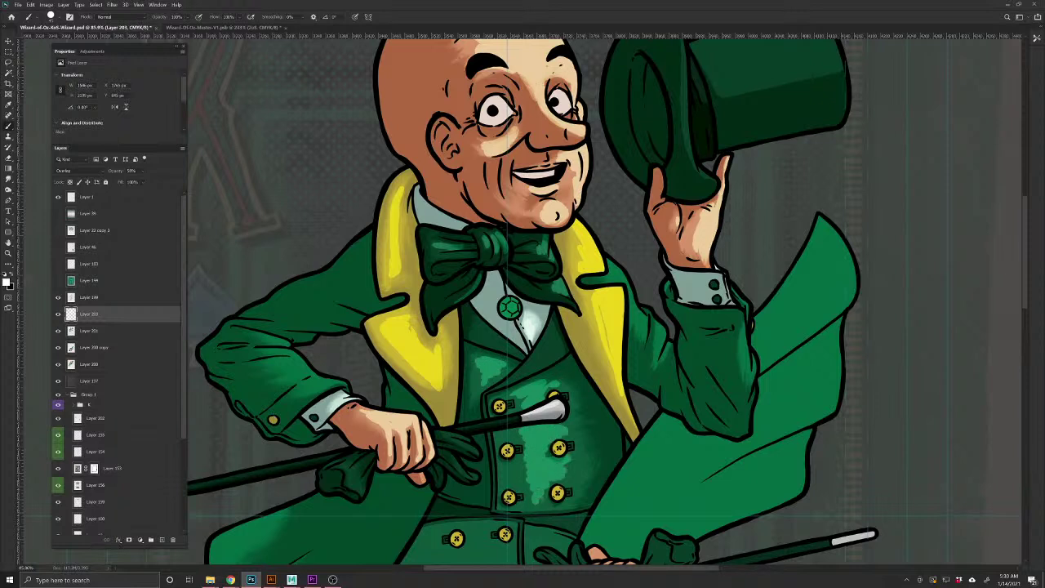
# Paint an Overlay highlight across the top hat's crown, and smudge the crown's shadow edge on the Multiply layer
pyautogui.moveTo(492, 304)
pyautogui.mouseDown()
pyautogui.moveTo(477, 429)
pyautogui.moveTo(299, 560)
pyautogui.mouseUp()
pyautogui.moveTo(637, 270)
pyautogui.mouseDown()
pyautogui.moveTo(620, 314)
pyautogui.moveTo(508, 328)
pyautogui.mouseUp()
pyautogui.click(90, 333)
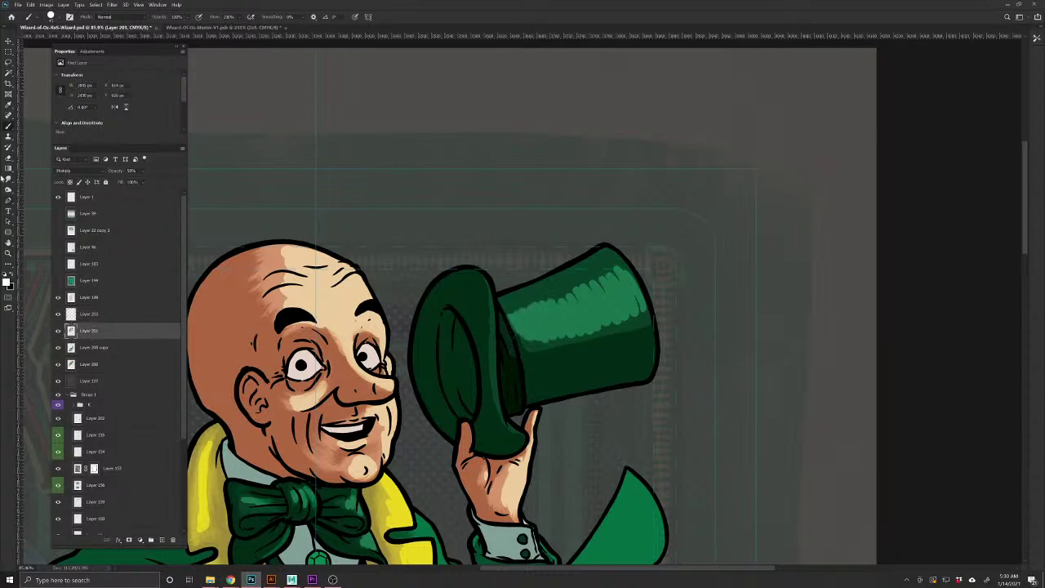
pyautogui.click(9, 180)
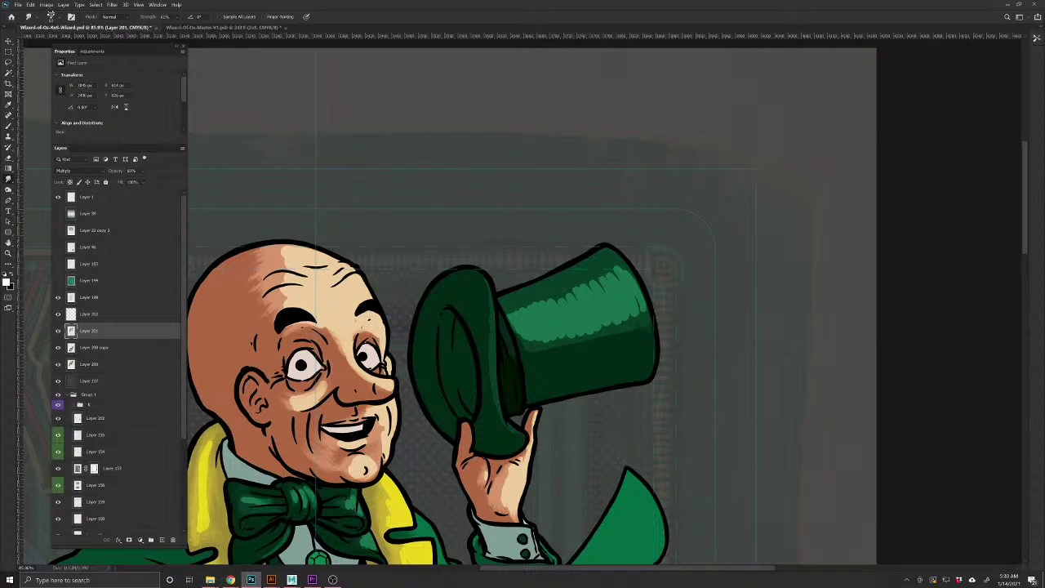
pyautogui.moveTo(627, 339)
pyautogui.mouseDown()
pyautogui.moveTo(607, 366)
pyautogui.moveTo(591, 353)
pyautogui.mouseUp()
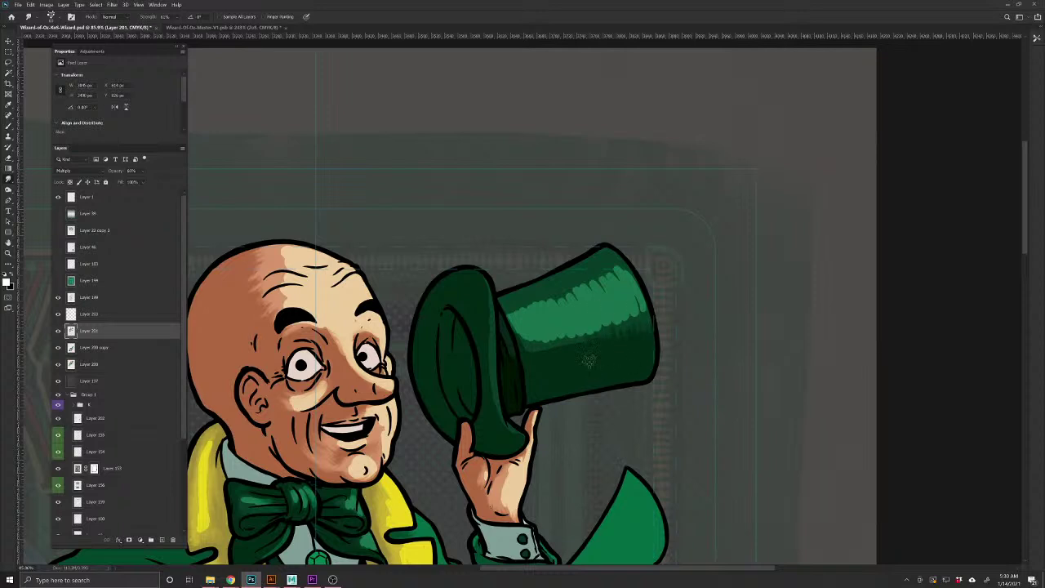
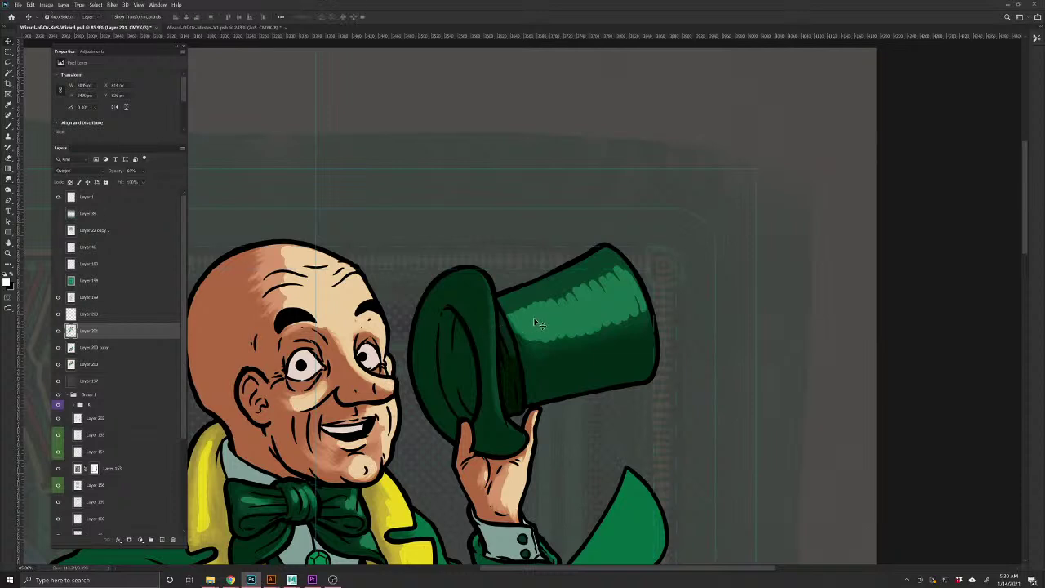
# Smudge the edges of the crown highlight on the Overlay layer into streaks along the top hat
pyautogui.hotkey('alt', ']')
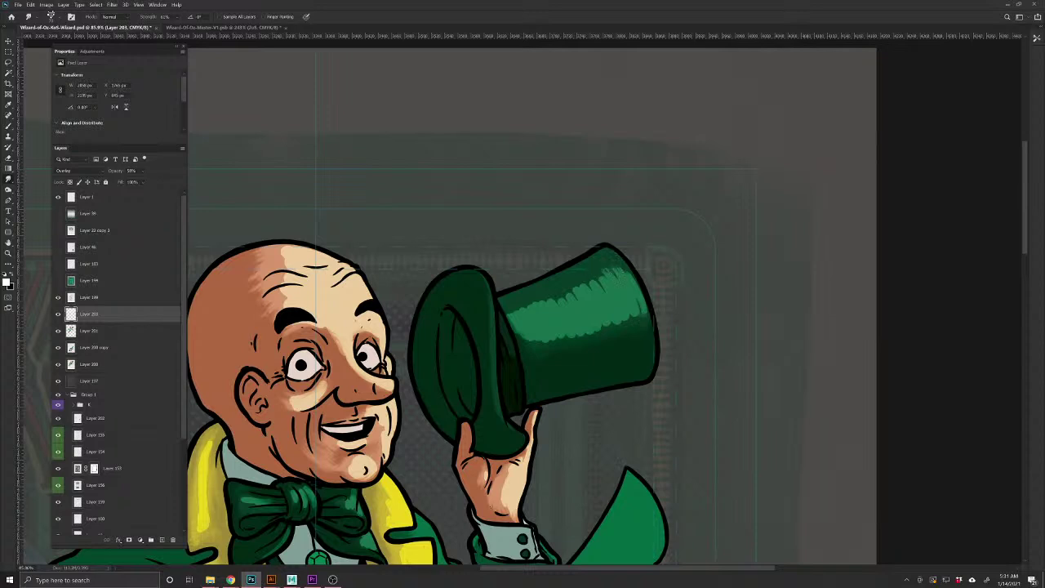
pyautogui.moveTo(632, 326)
pyautogui.mouseDown()
pyautogui.moveTo(596, 270)
pyautogui.moveTo(612, 333)
pyautogui.moveTo(586, 339)
pyautogui.moveTo(545, 297)
pyautogui.moveTo(551, 345)
pyautogui.moveTo(531, 305)
pyautogui.mouseUp()
pyautogui.moveTo(598, 276); pyautogui.dragTo(611, 268)
pyautogui.moveTo(542, 299); pyautogui.dragTo(601, 286)
pyautogui.moveTo(563, 333)
pyautogui.mouseDown()
pyautogui.moveTo(578, 331)
pyautogui.moveTo(543, 345)
pyautogui.moveTo(507, 319)
pyautogui.moveTo(534, 356)
pyautogui.moveTo(539, 302)
pyautogui.moveTo(562, 346)
pyautogui.moveTo(593, 342)
pyautogui.moveTo(579, 284)
pyautogui.moveTo(617, 330)
pyautogui.moveTo(649, 329)
pyautogui.moveTo(632, 268)
pyautogui.moveTo(652, 348)
pyautogui.mouseUp()
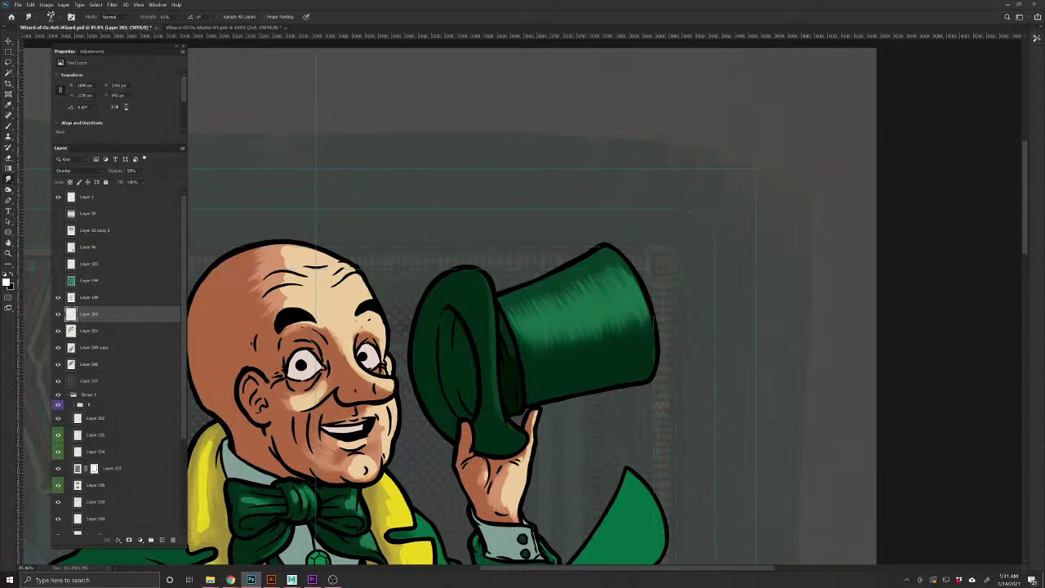
# Paint a thin Overlay highlight along the top hat's curved brim and smudge it
pyautogui.press('b')
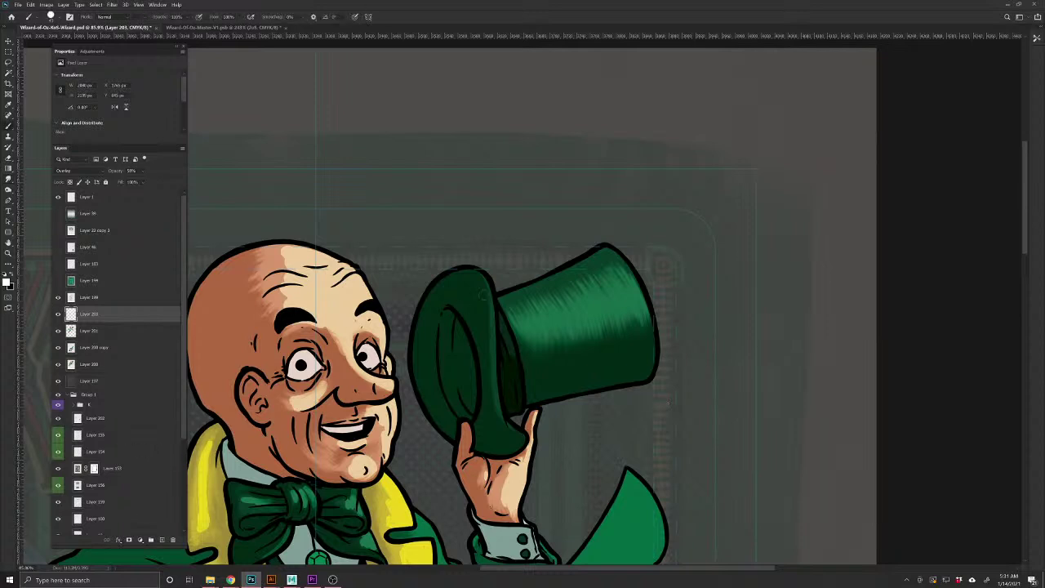
pyautogui.moveTo(488, 276)
pyautogui.mouseDown()
pyautogui.moveTo(499, 406)
pyautogui.moveTo(523, 441)
pyautogui.mouseUp()
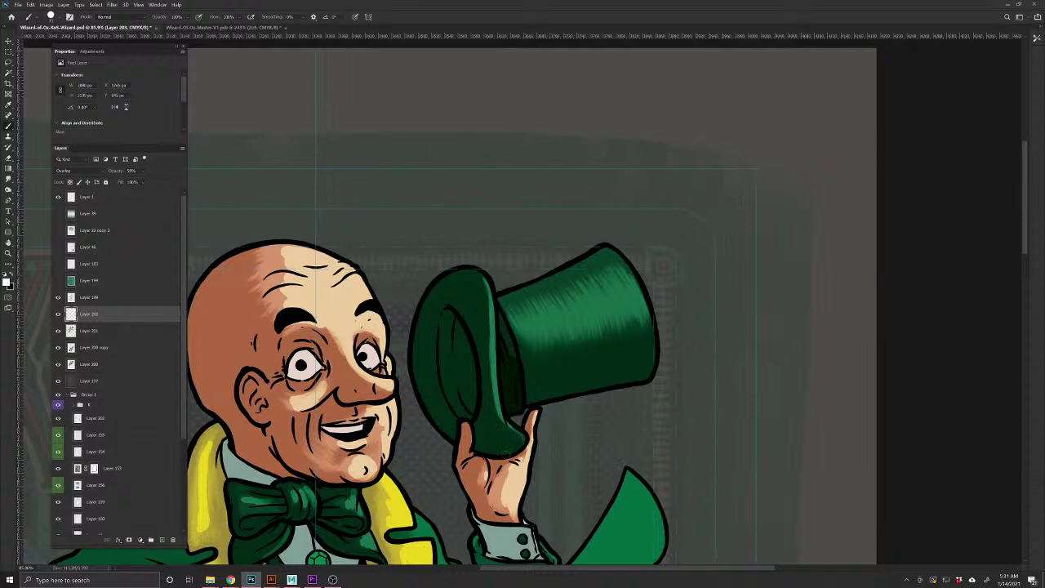
pyautogui.click(8, 176)
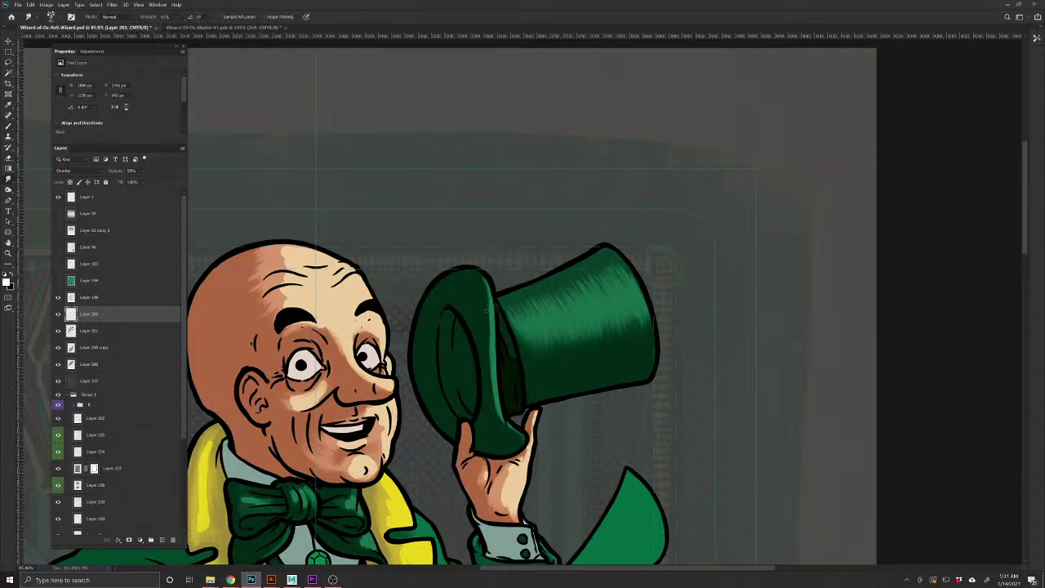
pyautogui.moveTo(488, 319); pyautogui.dragTo(504, 425)
# Smudge further streaks through the highlight across the full width of the hat's crown
pyautogui.moveTo(511, 301)
pyautogui.mouseDown()
pyautogui.moveTo(540, 363)
pyautogui.moveTo(515, 299)
pyautogui.moveTo(553, 367)
pyautogui.moveTo(538, 297)
pyautogui.moveTo(577, 357)
pyautogui.mouseUp()
pyautogui.moveTo(554, 289)
pyautogui.mouseDown()
pyautogui.moveTo(590, 357)
pyautogui.moveTo(594, 335)
pyautogui.moveTo(619, 344)
pyautogui.mouseUp()
pyautogui.moveTo(595, 274); pyautogui.dragTo(634, 329)
pyautogui.moveTo(630, 277)
pyautogui.mouseDown()
pyautogui.moveTo(627, 263)
pyautogui.moveTo(652, 321)
pyautogui.mouseUp()
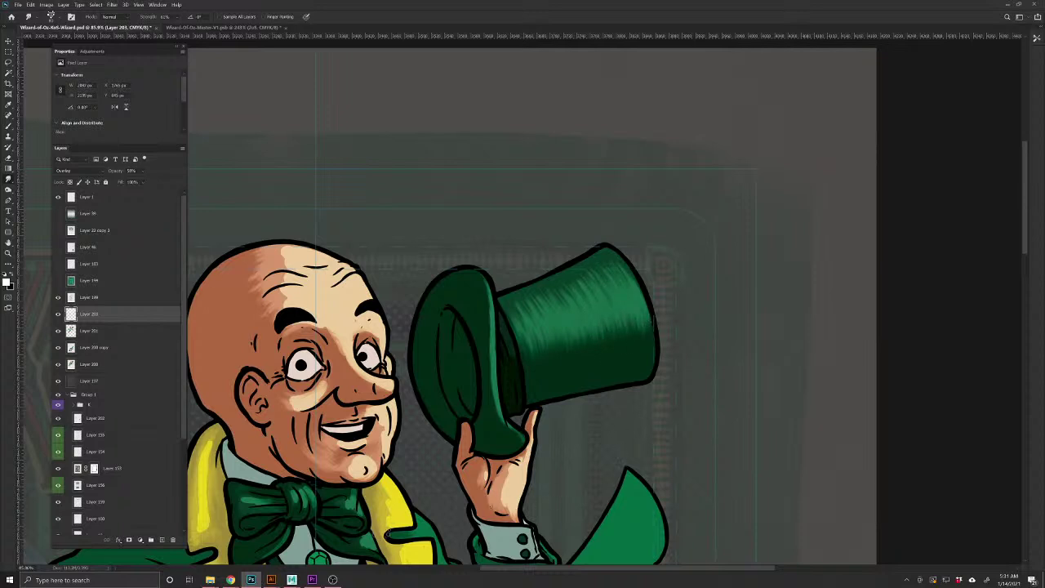
# Smudge the highlights on the wizard's forehead and face, switching between the Overlay and Multiply layers
pyautogui.moveTo(350, 507); pyautogui.dragTo(567, 473)
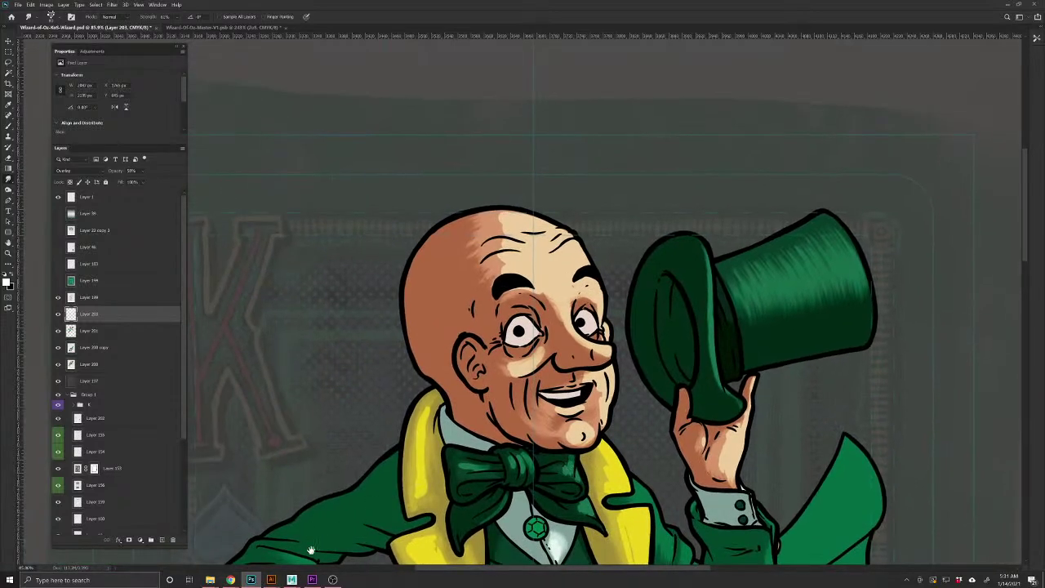
pyautogui.moveTo(510, 264)
pyautogui.mouseDown()
pyautogui.moveTo(500, 220)
pyautogui.moveTo(481, 211)
pyautogui.moveTo(494, 255)
pyautogui.mouseUp()
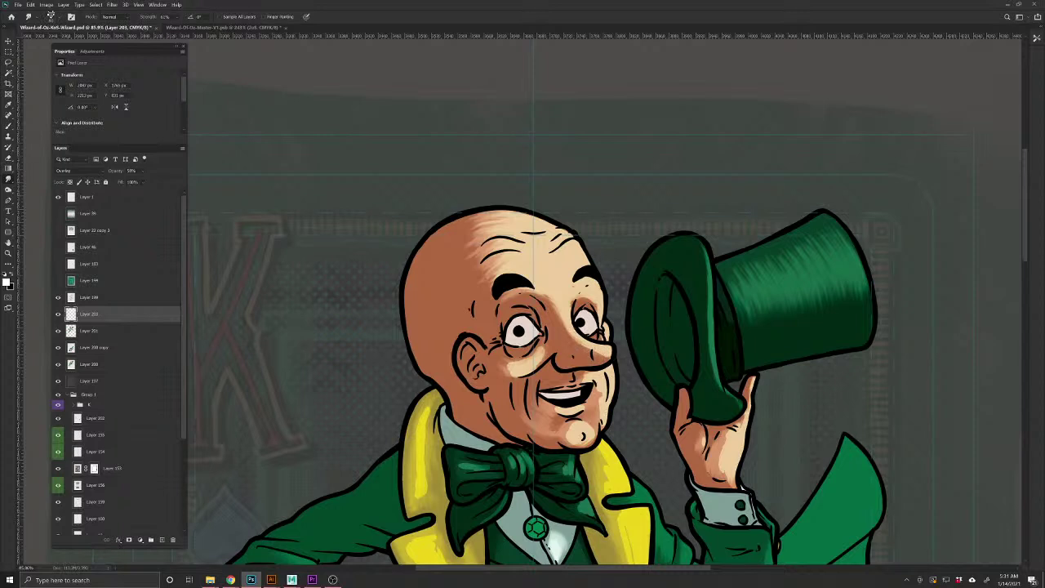
pyautogui.click(91, 333)
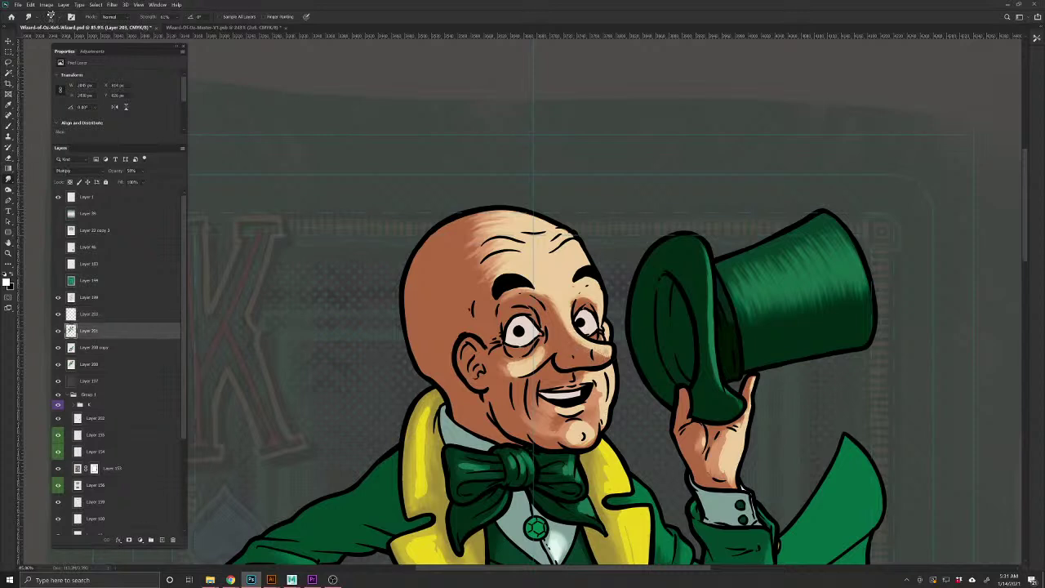
pyautogui.click(96, 318)
pyautogui.click(91, 333)
pyautogui.click(96, 316)
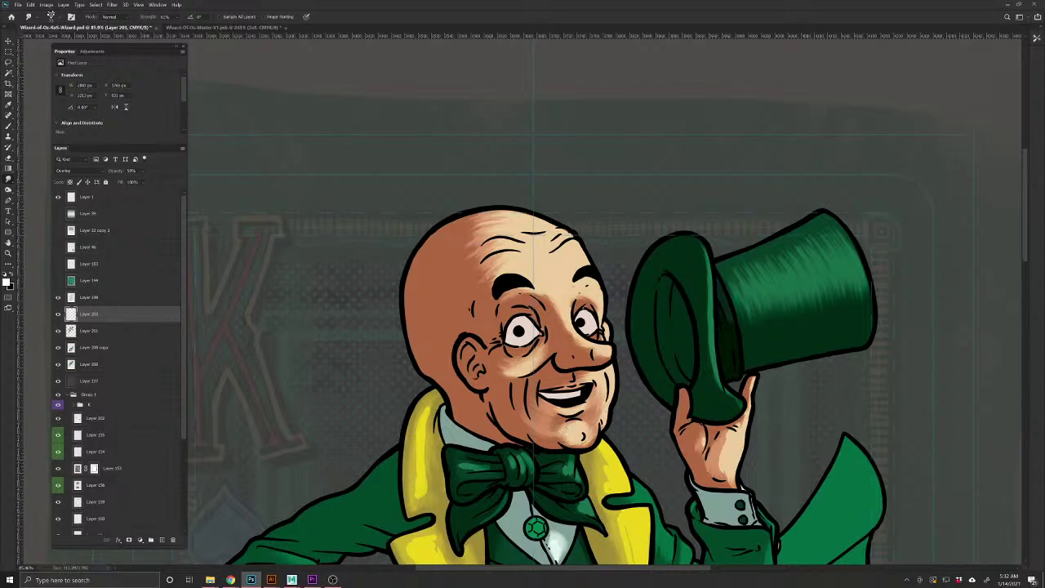
pyautogui.moveTo(632, 485); pyautogui.dragTo(475, 445)
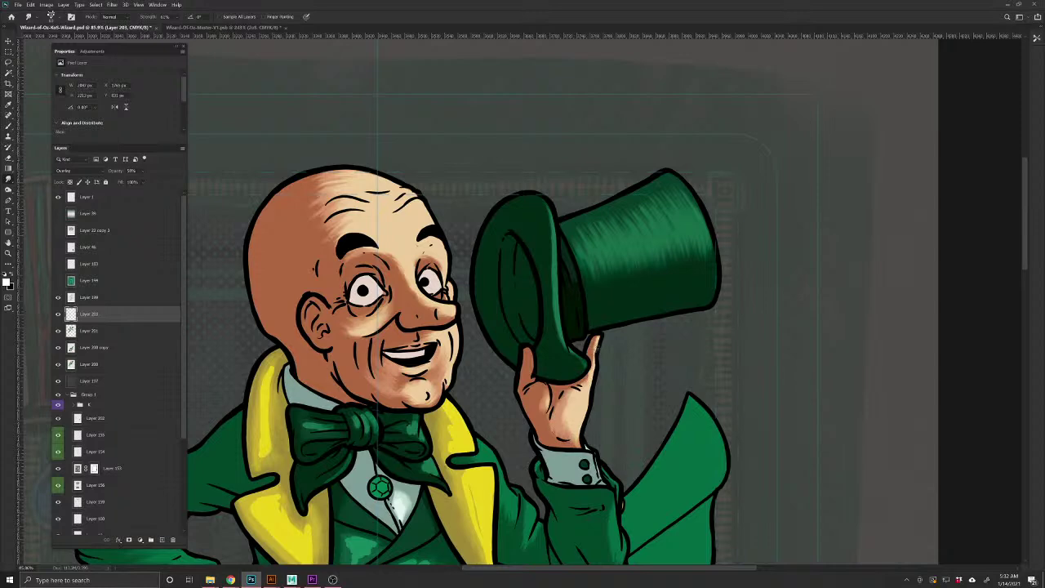
# Smudge the Overlay highlights on the yellow lapels and the green vest
pyautogui.moveTo(387, 477); pyautogui.dragTo(611, 317)
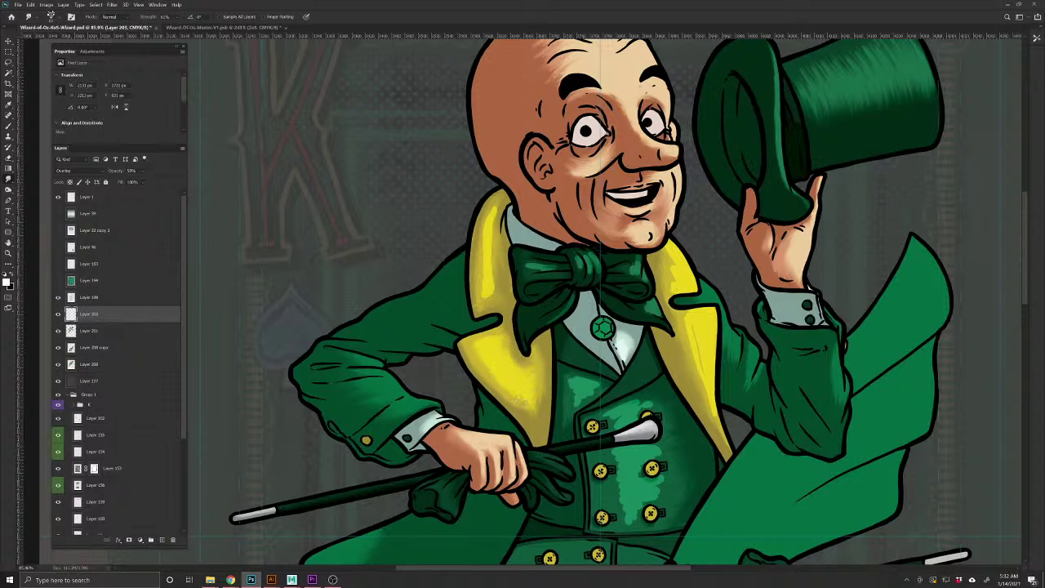
pyautogui.moveTo(489, 292); pyautogui.dragTo(489, 216)
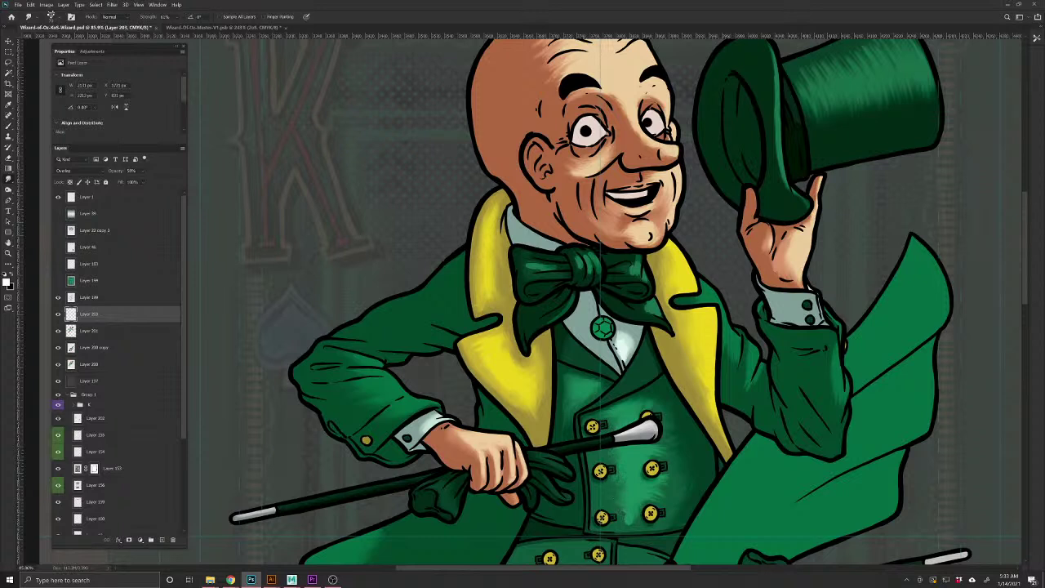
pyautogui.moveTo(635, 521); pyautogui.dragTo(622, 522)
pyautogui.moveTo(673, 490); pyautogui.dragTo(658, 489)
# Paint Overlay highlights on the folds of the green bow tie and smudge them on both loops
pyautogui.press('b')
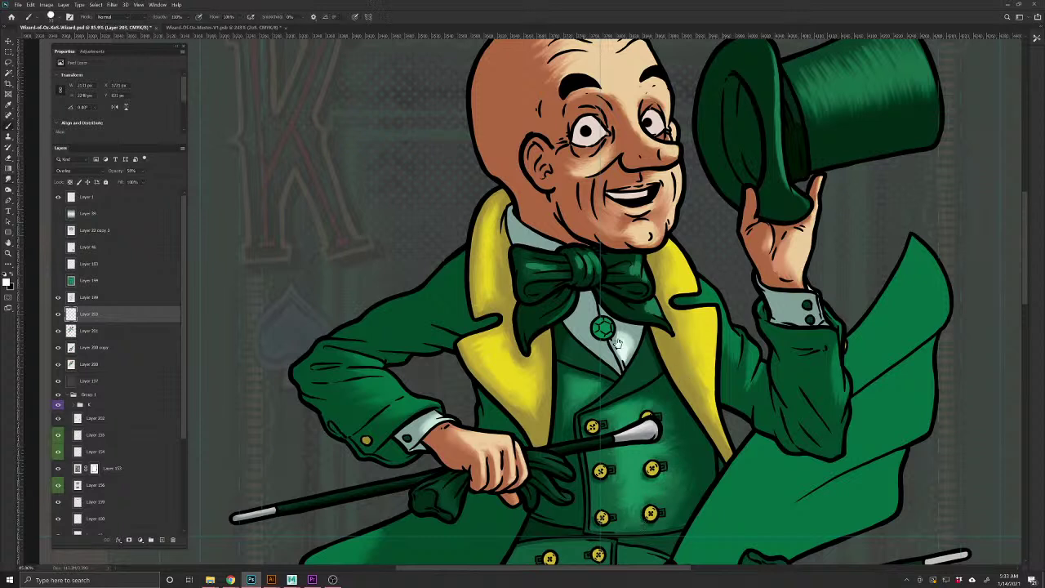
pyautogui.click(8, 178)
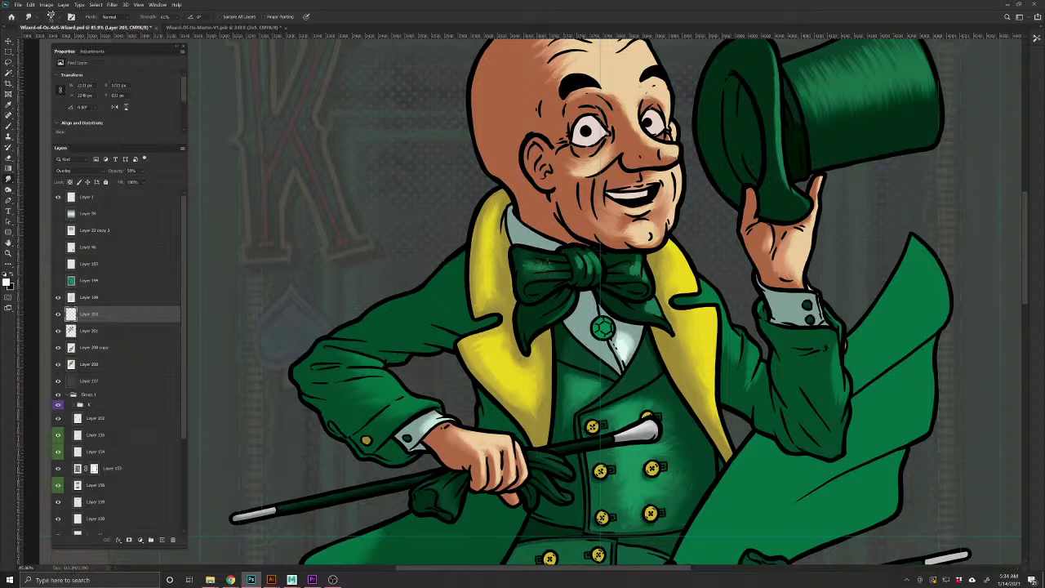
pyautogui.press('b')
pyautogui.moveTo(526, 274); pyautogui.dragTo(553, 279)
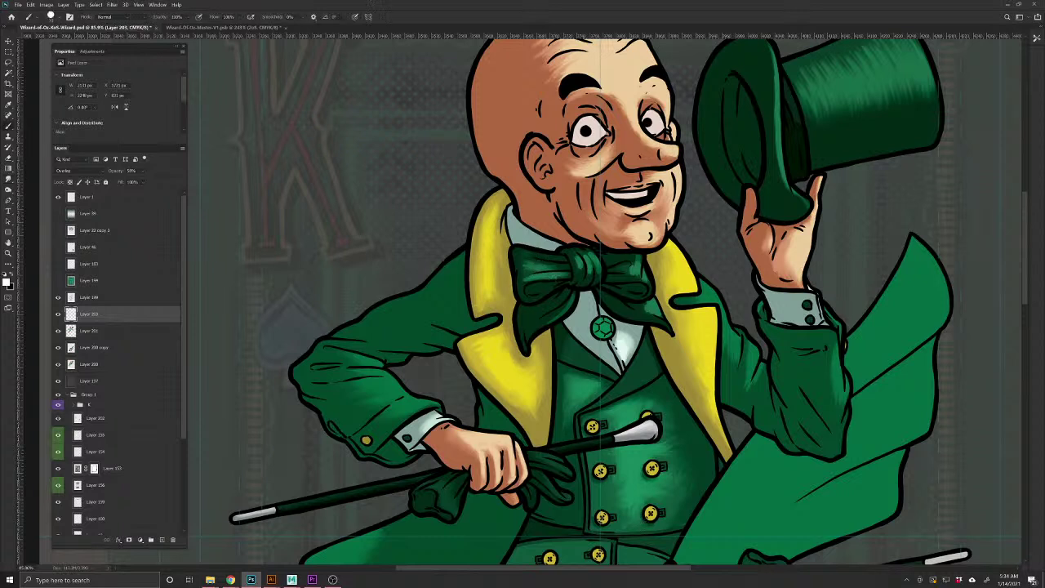
pyautogui.press('r')
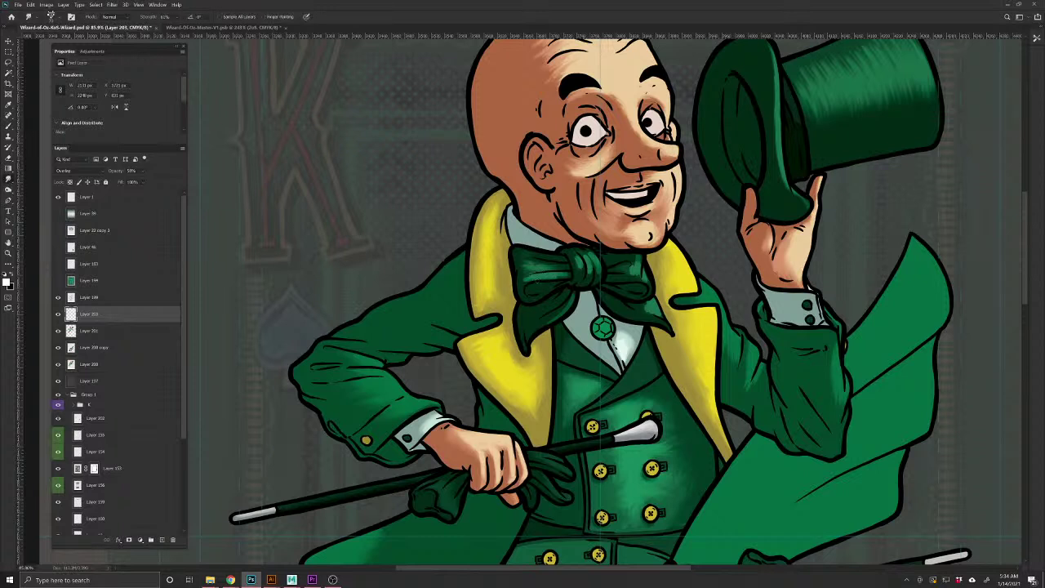
pyautogui.moveTo(536, 268); pyautogui.dragTo(529, 264)
pyautogui.moveTo(632, 277)
pyautogui.mouseDown()
pyautogui.moveTo(620, 274)
pyautogui.moveTo(625, 259)
pyautogui.mouseUp()
# Paint Overlay highlights along the shoulder and coat sleeve of the arm raising the hat and smudge them
pyautogui.press('b')
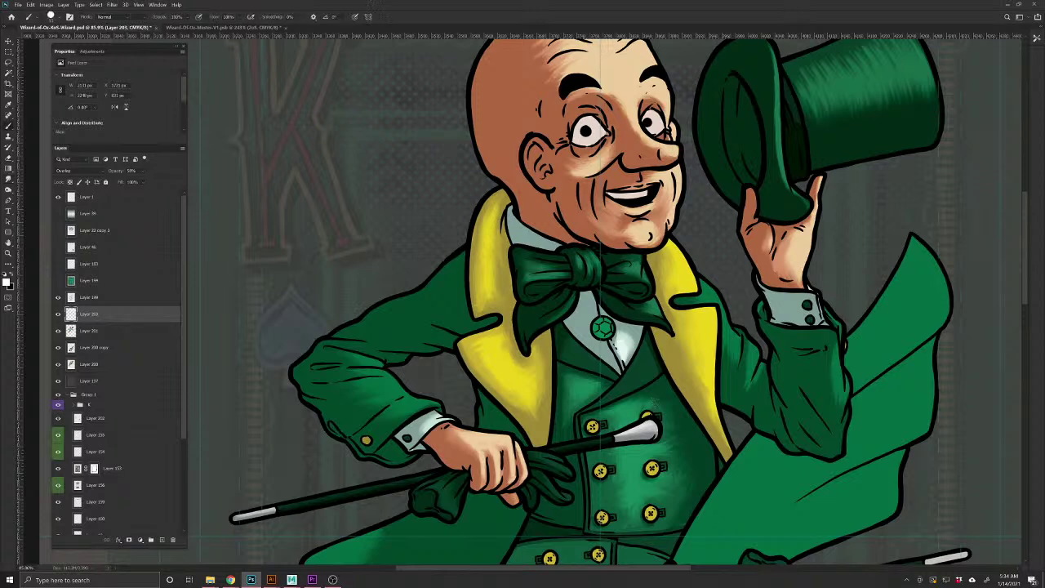
pyautogui.moveTo(681, 425); pyautogui.dragTo(563, 478)
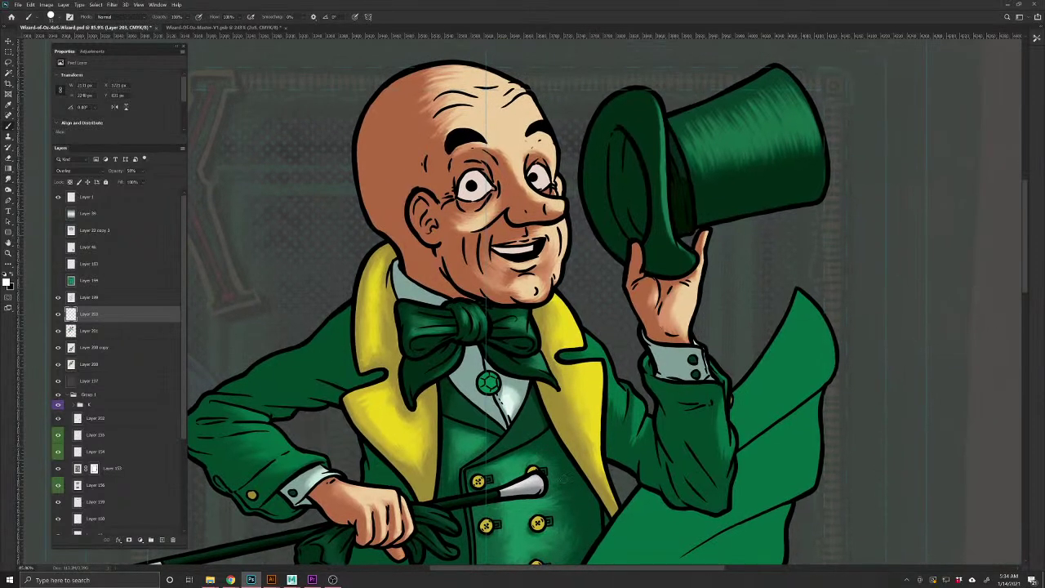
pyautogui.press('r')
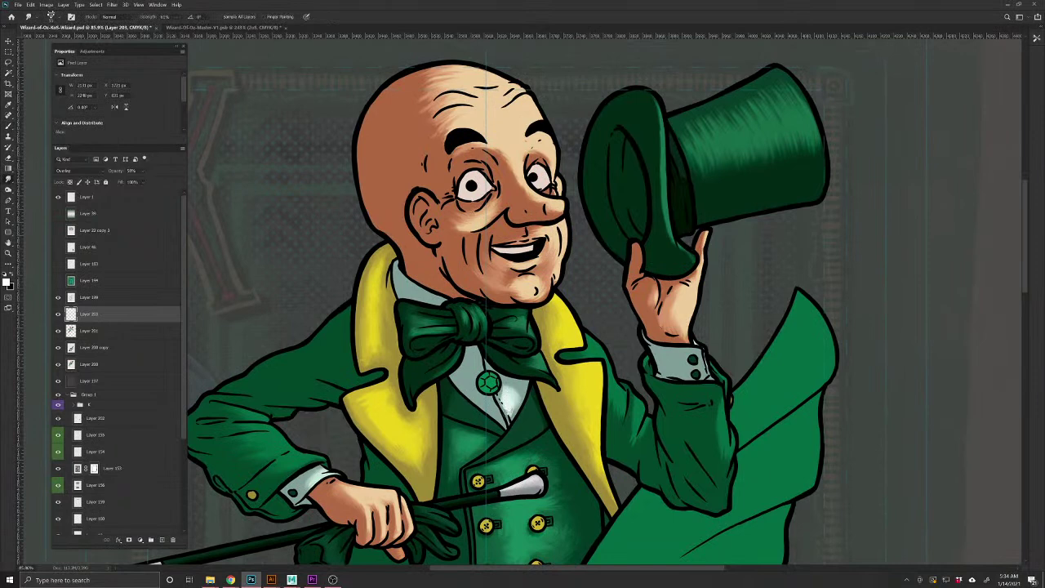
pyautogui.press('b')
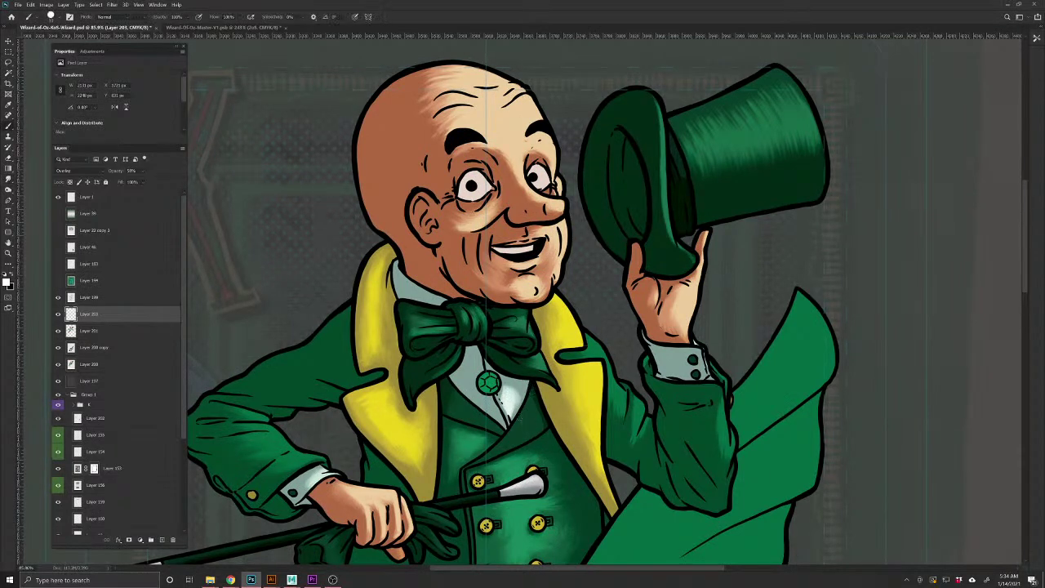
pyautogui.moveTo(590, 339); pyautogui.dragTo(637, 431)
pyautogui.moveTo(724, 389); pyautogui.dragTo(731, 462)
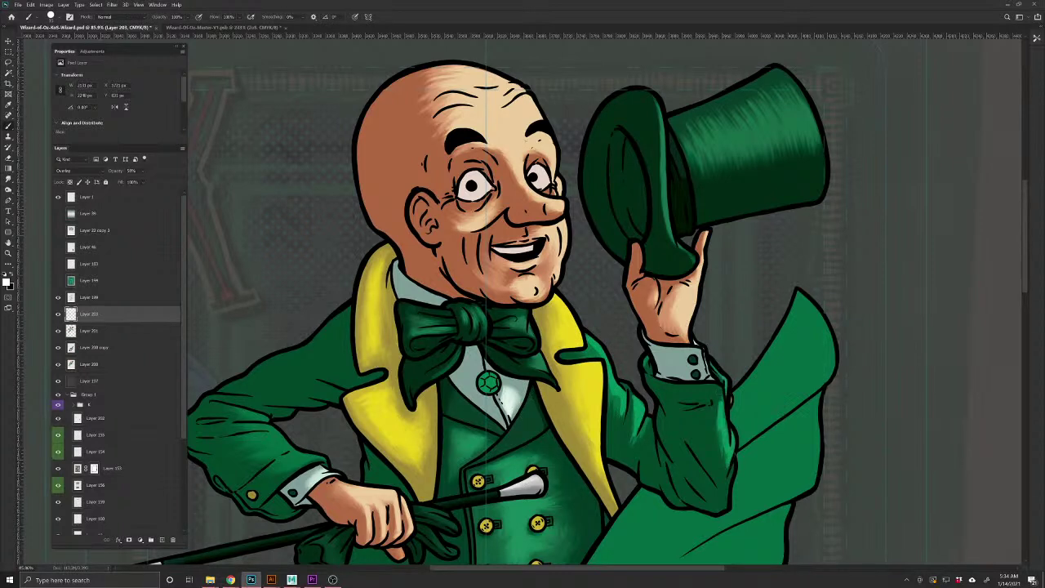
pyautogui.moveTo(591, 345); pyautogui.dragTo(598, 355)
pyautogui.click(8, 186)
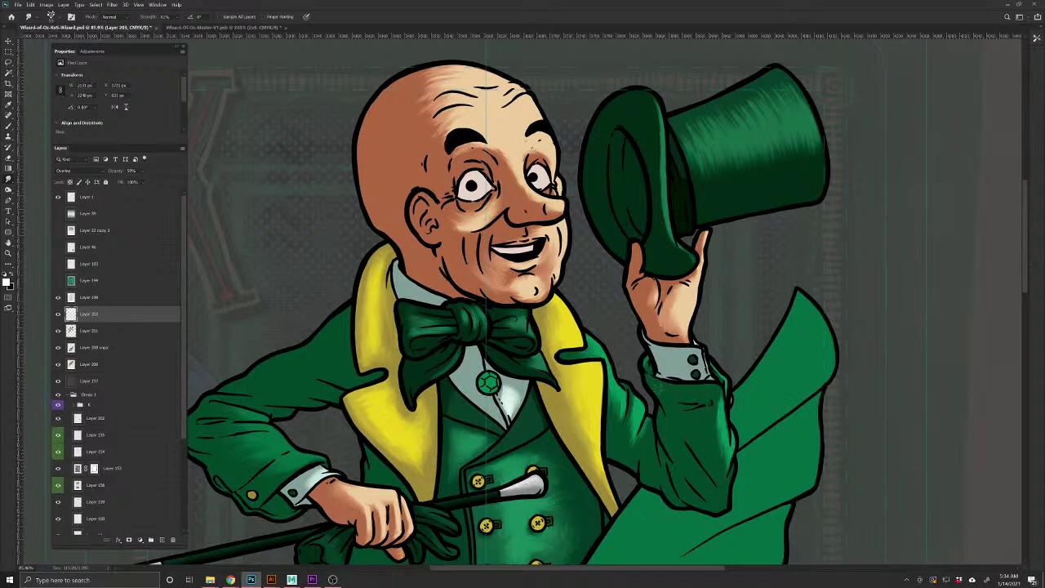
# Paint Overlay highlights on the green vest's lapels below the shirt front and smudge them
pyautogui.hotkey('alt', '[')
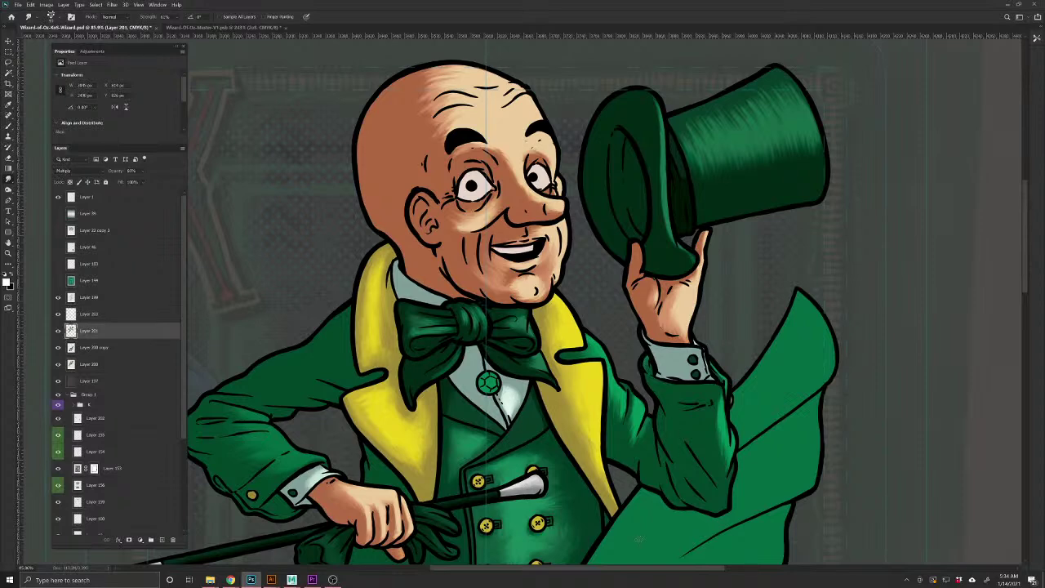
pyautogui.moveTo(443, 503); pyautogui.dragTo(498, 423)
pyautogui.press('b')
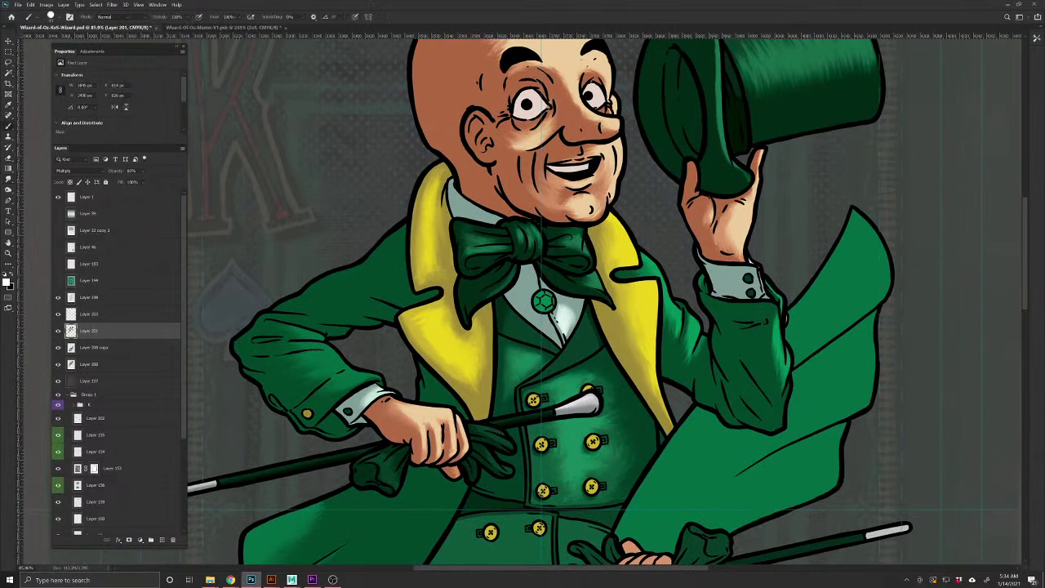
pyautogui.click(90, 315)
pyautogui.moveTo(590, 325)
pyautogui.mouseDown()
pyautogui.moveTo(587, 344)
pyautogui.moveTo(555, 364)
pyautogui.mouseUp()
pyautogui.moveTo(523, 329)
pyautogui.mouseDown()
pyautogui.moveTo(552, 350)
pyautogui.moveTo(536, 341)
pyautogui.mouseUp()
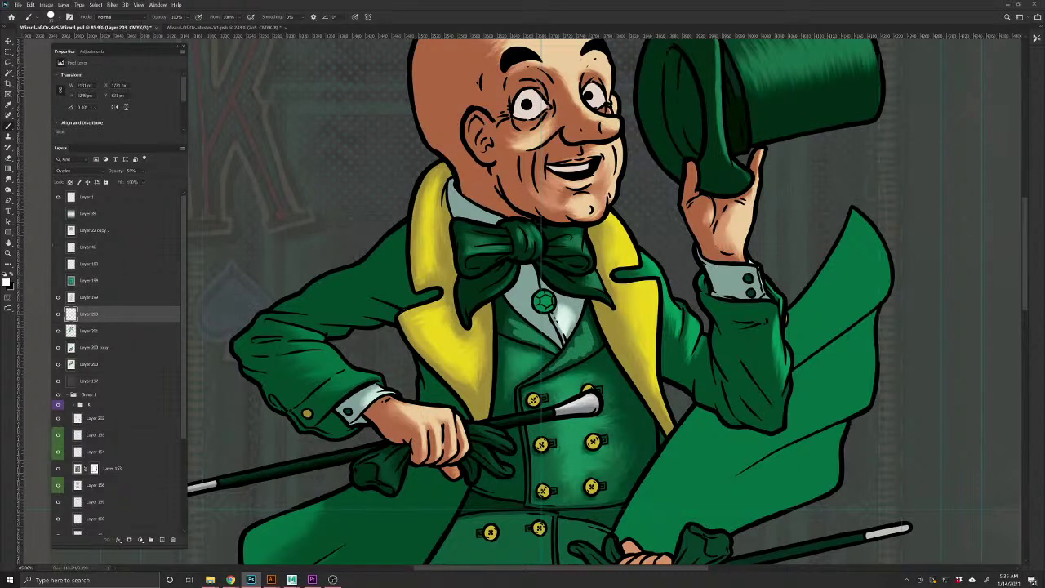
pyautogui.click(8, 178)
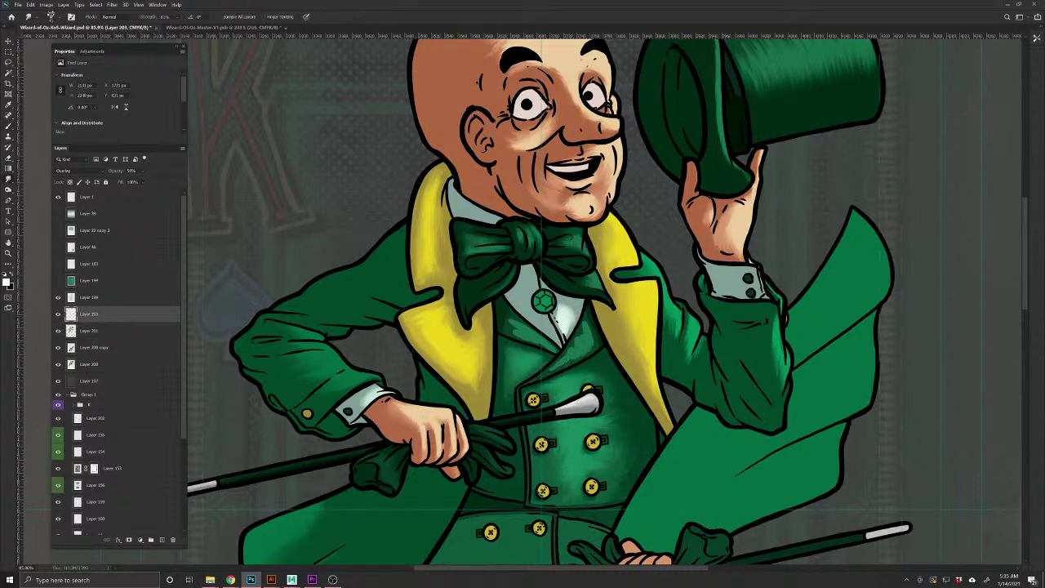
pyautogui.moveTo(588, 324)
pyautogui.mouseDown()
pyautogui.moveTo(570, 363)
pyautogui.moveTo(541, 374)
pyautogui.mouseUp()
# Paint Overlay highlights along the back of the wizard's bald head, on the ear and on the neck
pyautogui.press('b')
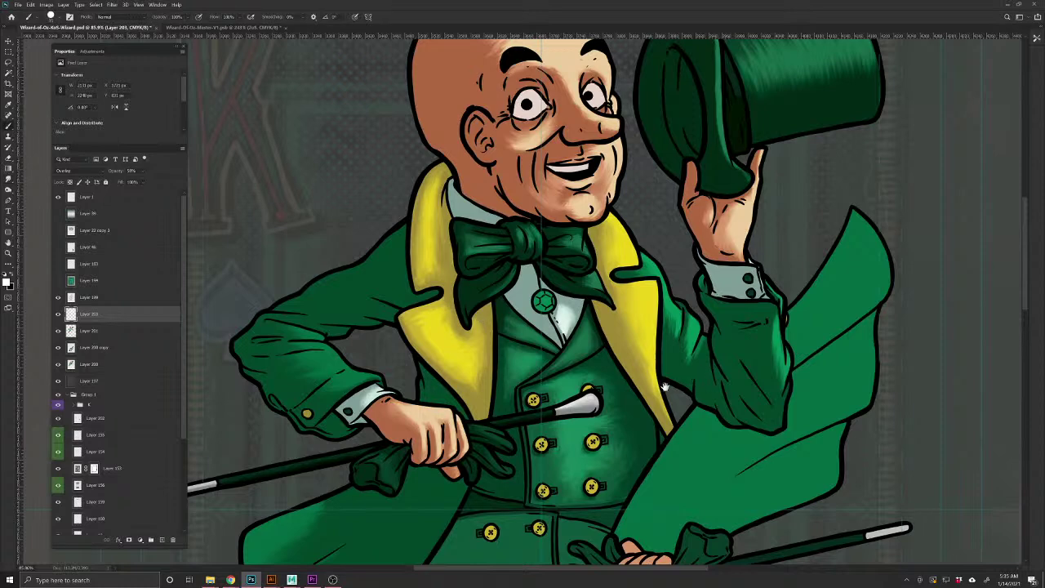
pyautogui.moveTo(691, 359); pyautogui.dragTo(548, 417)
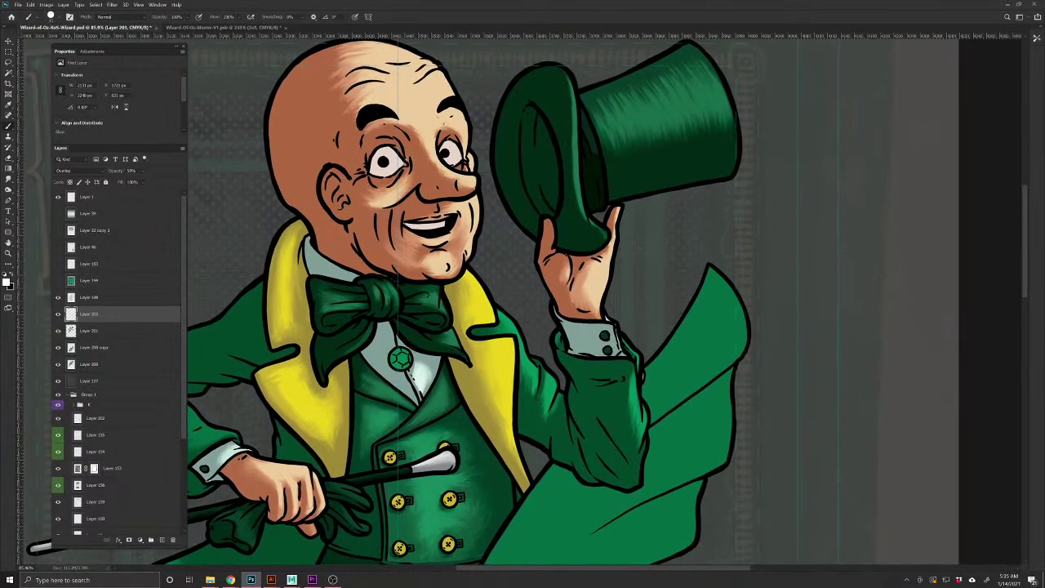
pyautogui.moveTo(348, 450); pyautogui.dragTo(557, 500)
pyautogui.moveTo(478, 155)
pyautogui.mouseDown()
pyautogui.moveTo(477, 201)
pyautogui.moveTo(495, 261)
pyautogui.mouseUp()
pyautogui.moveTo(477, 222); pyautogui.dragTo(525, 310)
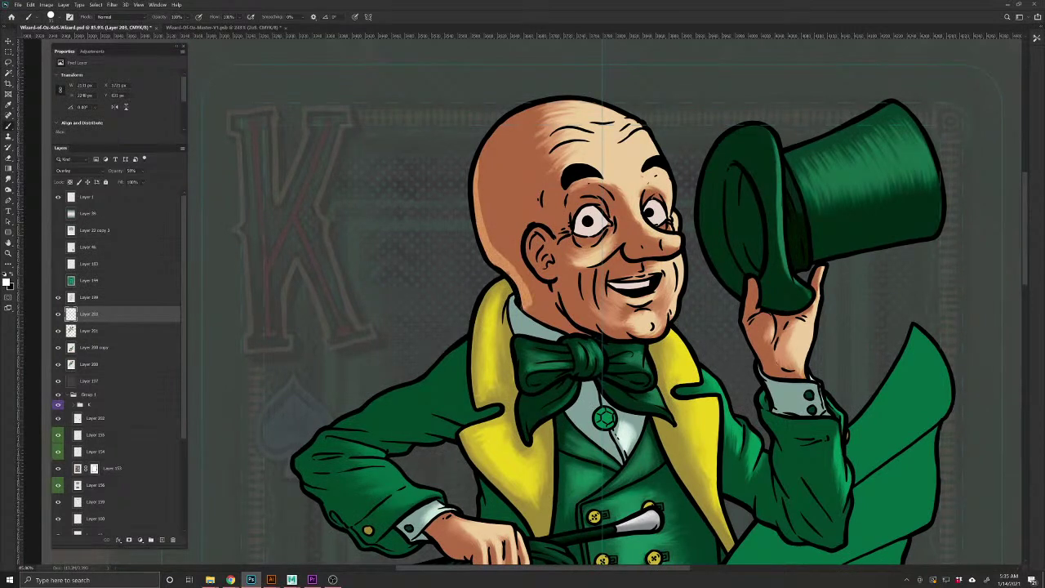
pyautogui.moveTo(494, 246); pyautogui.dragTo(483, 139)
pyautogui.moveTo(531, 226)
pyautogui.mouseDown()
pyautogui.moveTo(534, 266)
pyautogui.moveTo(552, 279)
pyautogui.mouseUp()
pyautogui.moveTo(537, 234); pyautogui.dragTo(547, 229)
pyautogui.moveTo(531, 312)
pyautogui.mouseDown()
pyautogui.moveTo(575, 335)
pyautogui.moveTo(560, 328)
pyautogui.mouseUp()
# Smudge the highlights on the back of the head and neck and erase the excess behind the jaw
pyautogui.click(9, 179)
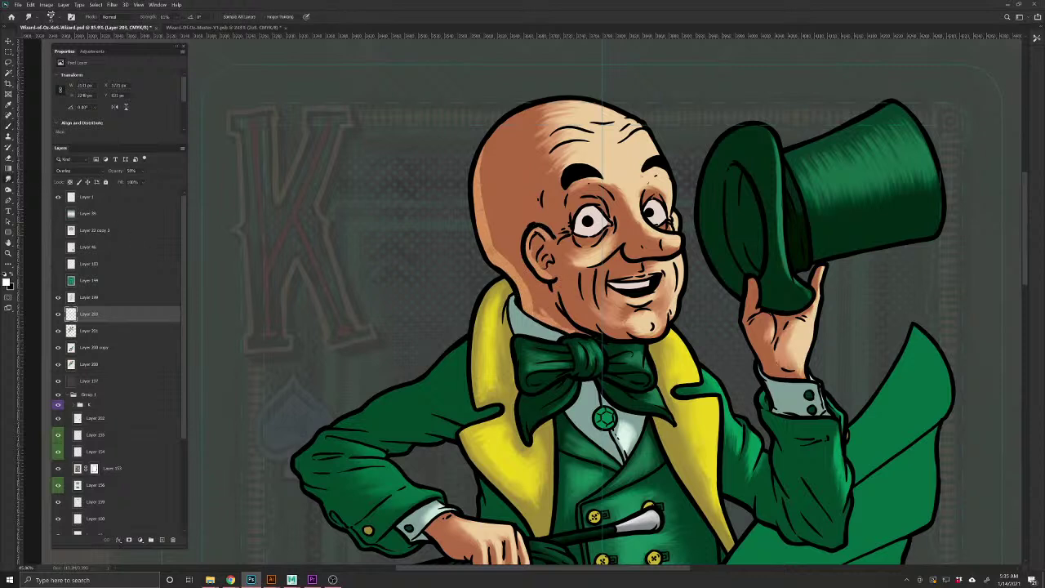
pyautogui.moveTo(481, 191)
pyautogui.mouseDown()
pyautogui.moveTo(489, 243)
pyautogui.moveTo(481, 188)
pyautogui.moveTo(478, 204)
pyautogui.mouseUp()
pyautogui.moveTo(540, 315); pyautogui.dragTo(570, 323)
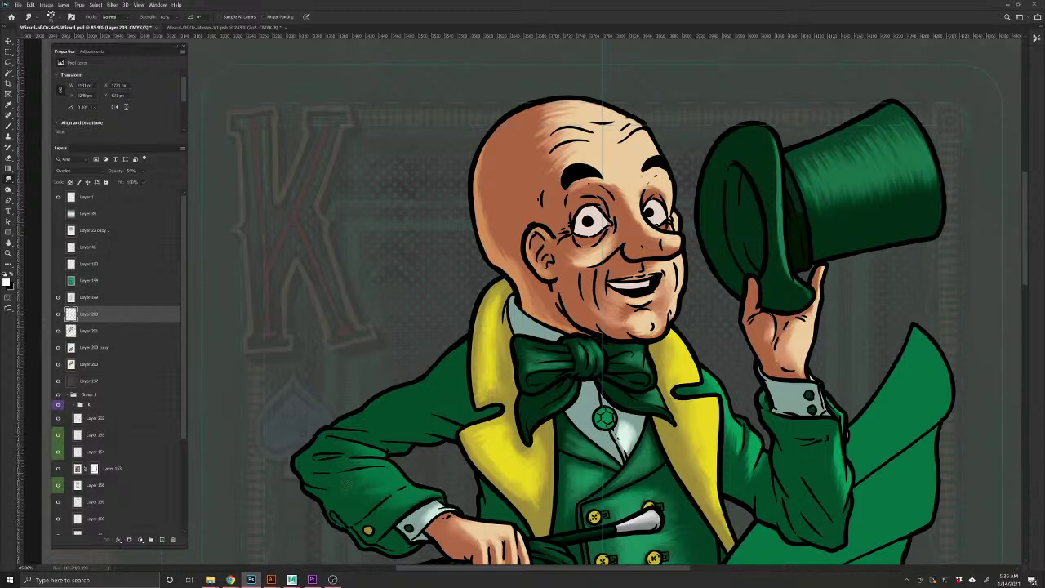
pyautogui.click(9, 158)
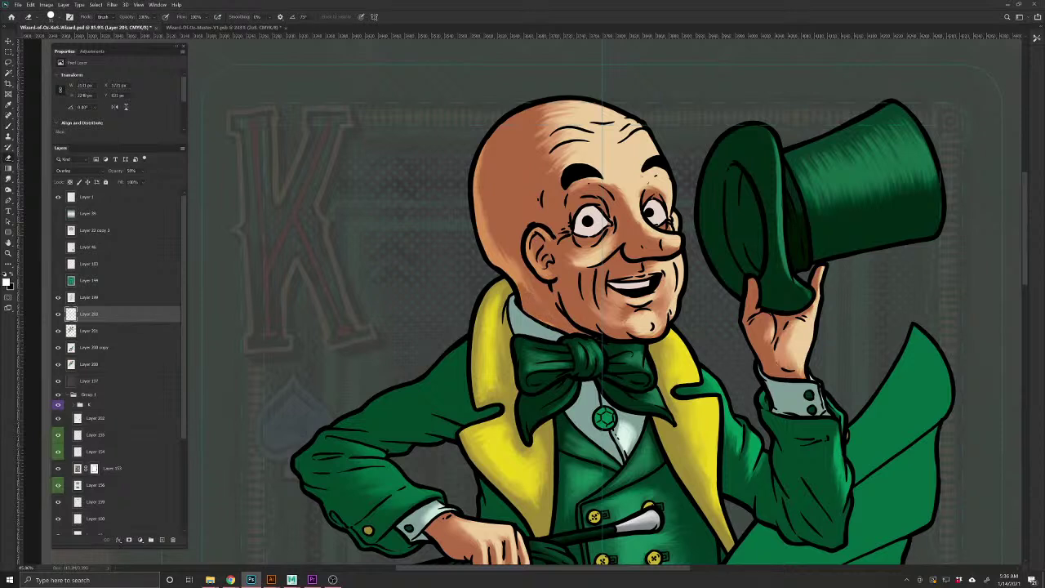
pyautogui.moveTo(513, 258); pyautogui.dragTo(513, 276)
pyautogui.click(9, 181)
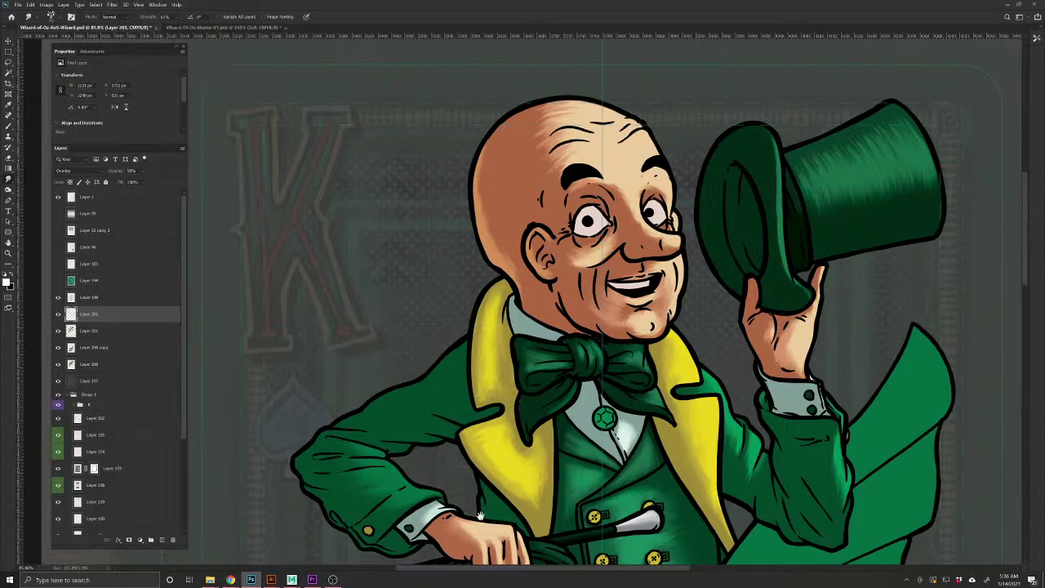
# Paint Overlay highlights on the bent arm's coat sleeve and smudge them along the folds
pyautogui.moveTo(474, 531); pyautogui.dragTo(509, 448)
pyautogui.click(9, 126)
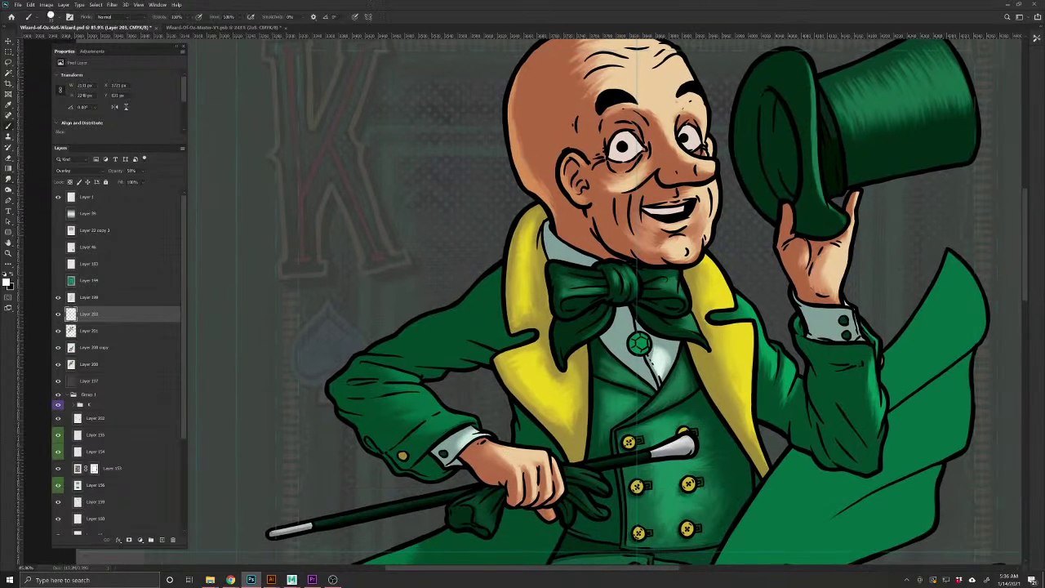
pyautogui.moveTo(473, 418)
pyautogui.mouseDown()
pyautogui.moveTo(441, 424)
pyautogui.moveTo(402, 369)
pyautogui.moveTo(426, 363)
pyautogui.moveTo(390, 399)
pyautogui.moveTo(430, 418)
pyautogui.mouseUp()
pyautogui.click(10, 179)
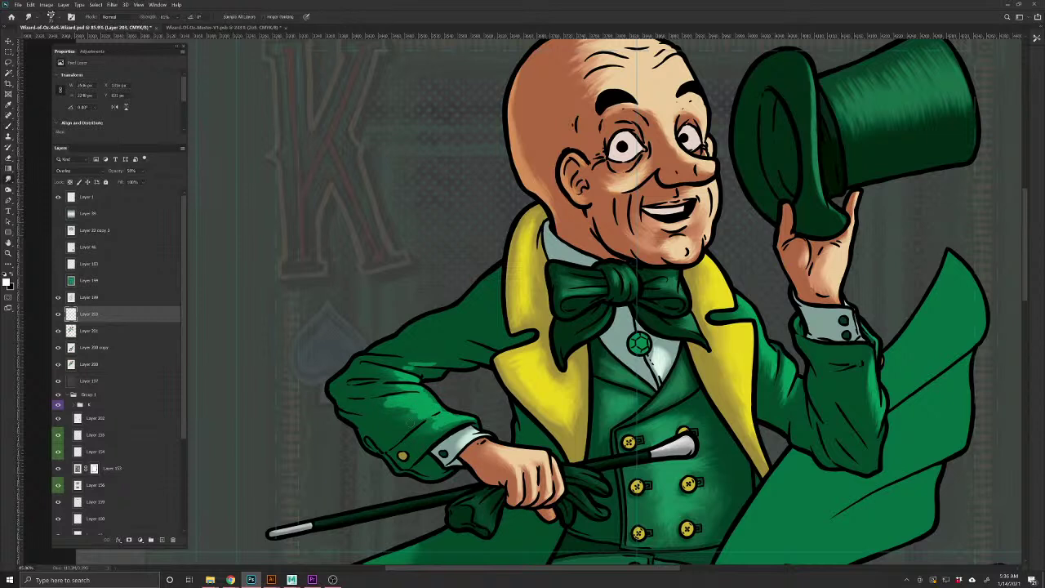
pyautogui.moveTo(415, 373)
pyautogui.mouseDown()
pyautogui.moveTo(396, 366)
pyautogui.moveTo(435, 359)
pyautogui.moveTo(361, 407)
pyautogui.moveTo(387, 406)
pyautogui.moveTo(401, 432)
pyautogui.moveTo(418, 420)
pyautogui.moveTo(427, 438)
pyautogui.moveTo(468, 423)
pyautogui.mouseUp()
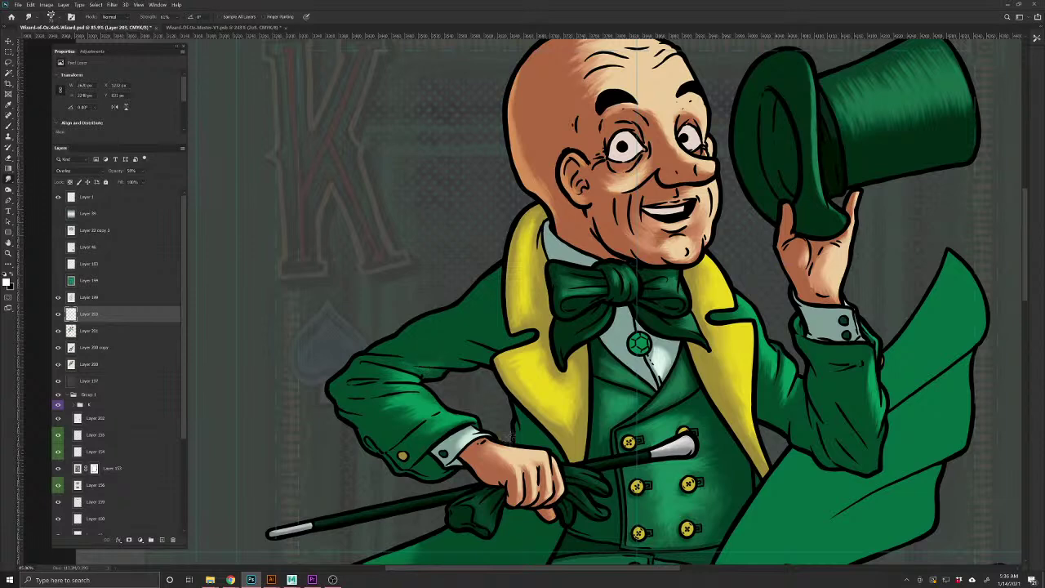
# Paint and smudge Overlay highlights on the gloves held with the cane, and save the document
pyautogui.moveTo(594, 520); pyautogui.dragTo(496, 405)
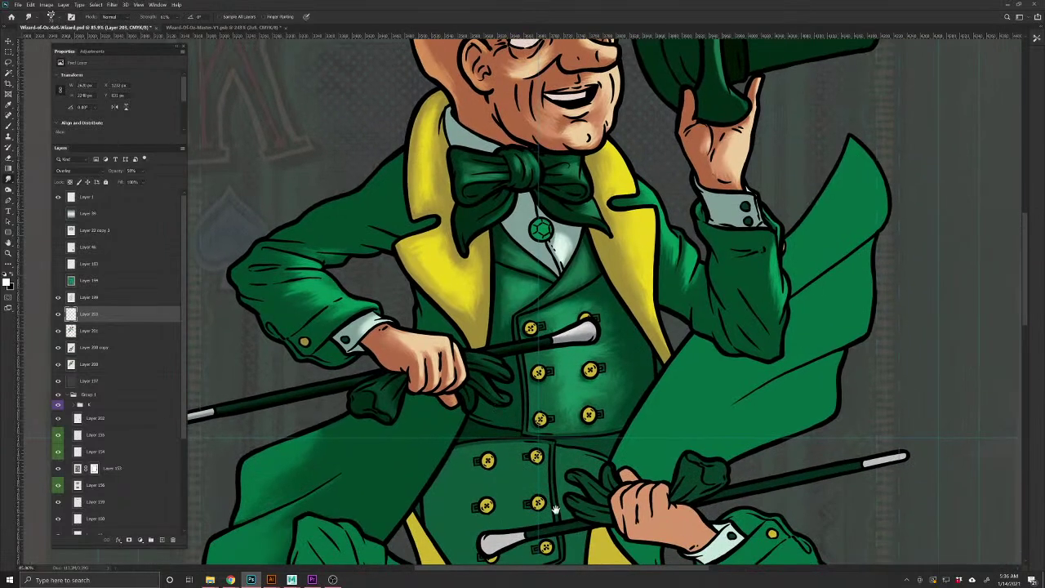
pyautogui.press('b')
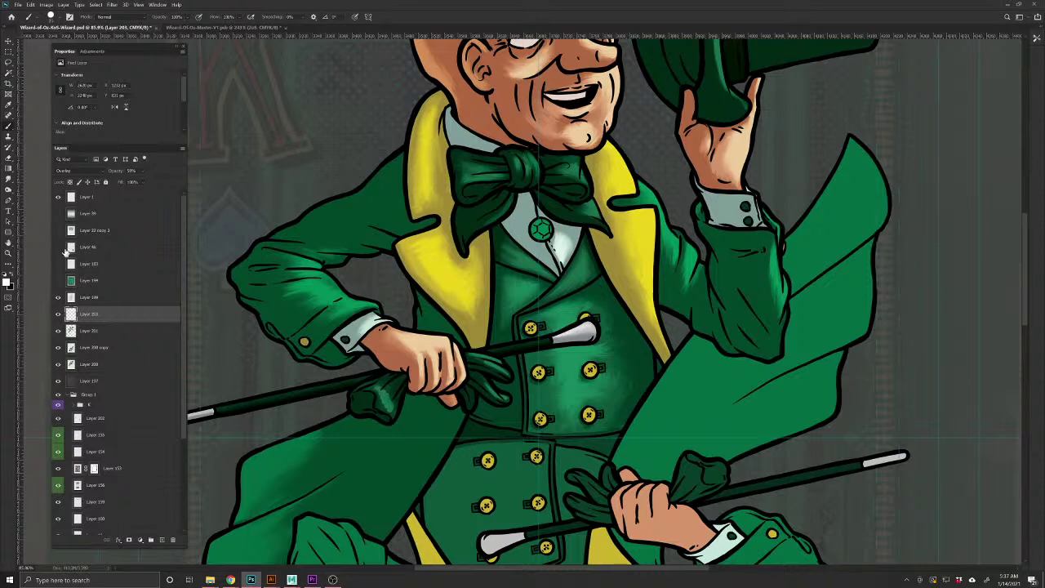
pyautogui.click(9, 186)
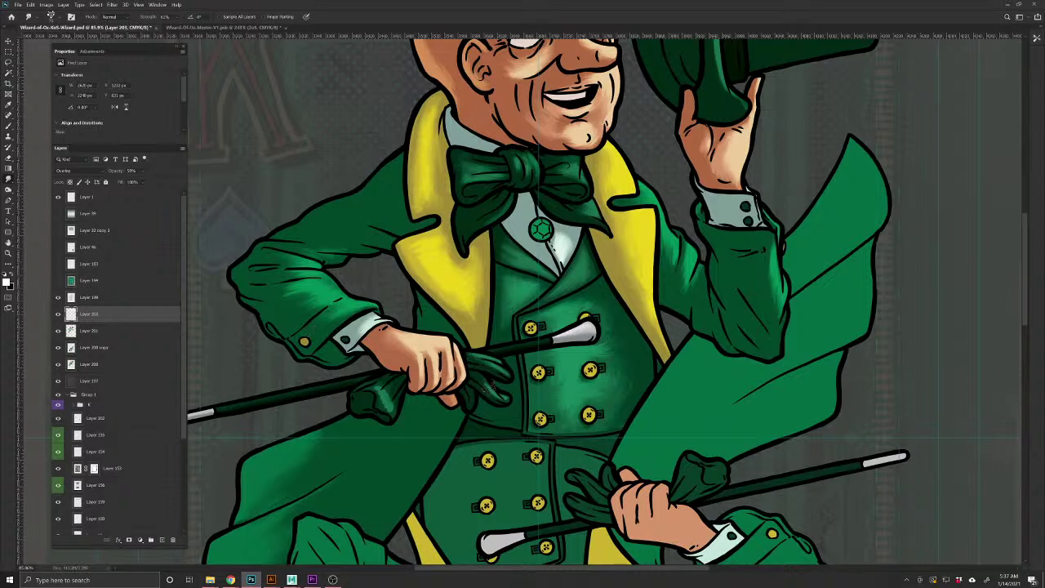
pyautogui.moveTo(380, 398)
pyautogui.mouseDown()
pyautogui.moveTo(392, 408)
pyautogui.moveTo(372, 385)
pyautogui.moveTo(390, 412)
pyautogui.moveTo(367, 387)
pyautogui.moveTo(402, 426)
pyautogui.mouseUp()
pyautogui.moveTo(541, 375); pyautogui.dragTo(561, 536)
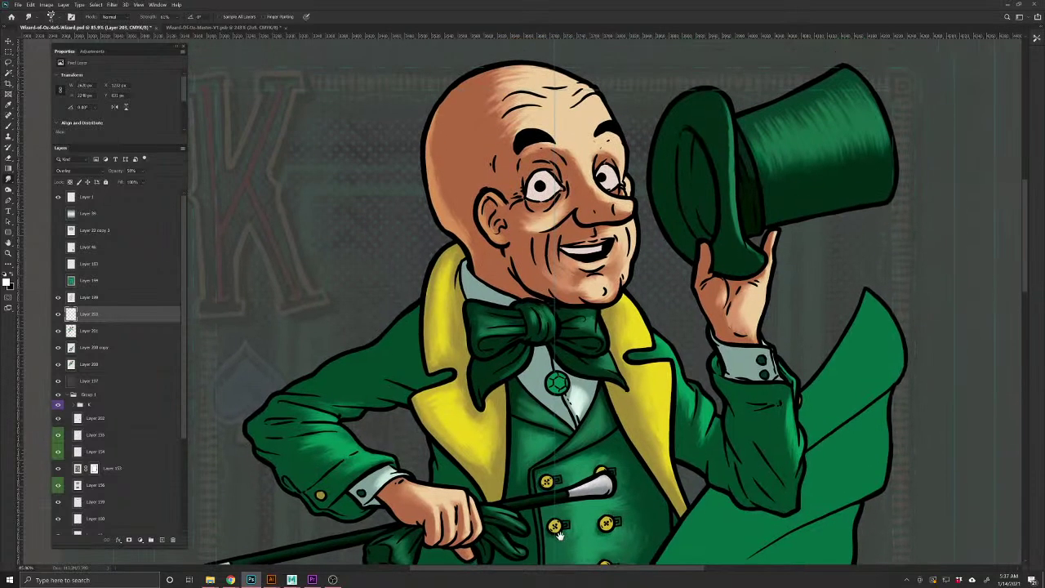
pyautogui.hotkey('ctrl', 's')
# Add a new layer in Multiply mode above the highlights and pick a grey brush colour
pyautogui.click(162, 540)
pyautogui.click(78, 172)
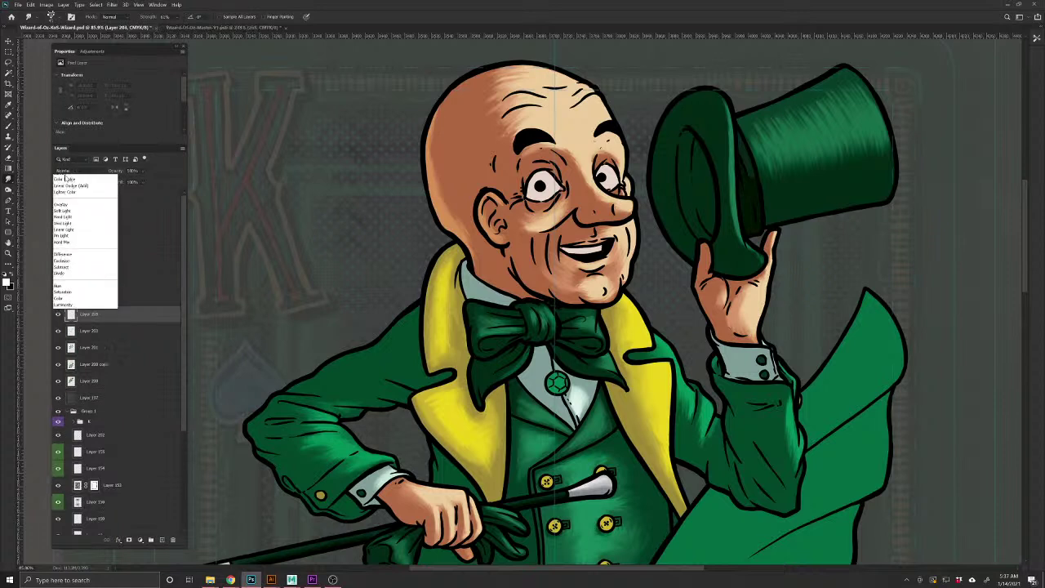
pyautogui.click(62, 206)
pyautogui.click(10, 117)
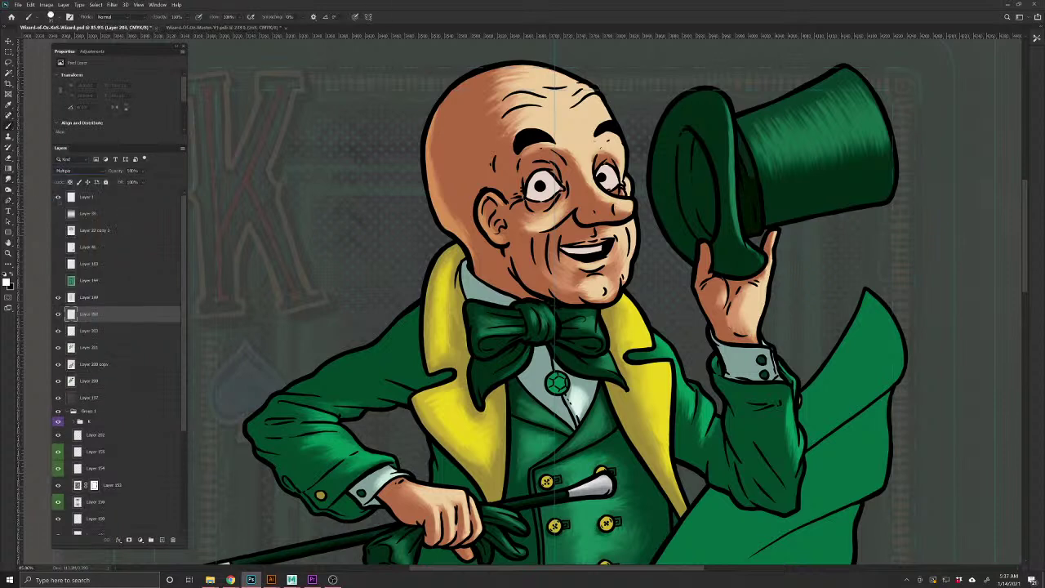
pyautogui.click(6, 283)
pyautogui.moveTo(331, 202); pyautogui.dragTo(326, 212)
pyautogui.click(487, 146)
# Add another Multiply layer and paint grey shadows on the shirt collar and around the pendant on the shirt front
pyautogui.click(162, 539)
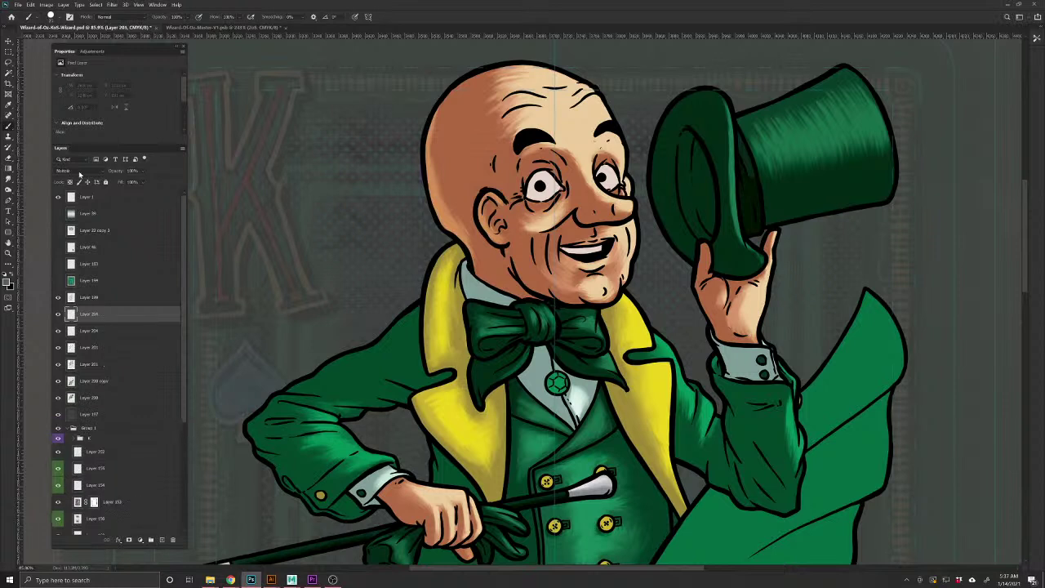
pyautogui.click(79, 172)
pyautogui.click(92, 202)
pyautogui.moveTo(465, 263)
pyautogui.mouseDown()
pyautogui.moveTo(466, 295)
pyautogui.moveTo(513, 303)
pyautogui.moveTo(477, 283)
pyautogui.moveTo(501, 298)
pyautogui.moveTo(482, 296)
pyautogui.mouseUp()
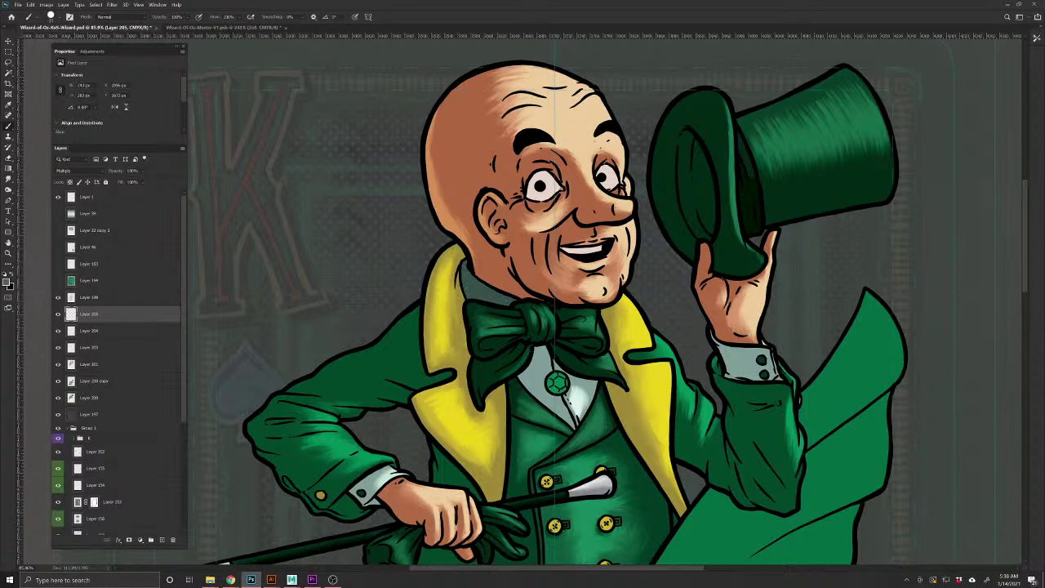
pyautogui.moveTo(543, 346); pyautogui.dragTo(523, 385)
pyautogui.moveTo(547, 350)
pyautogui.mouseDown()
pyautogui.moveTo(554, 361)
pyautogui.moveTo(542, 361)
pyautogui.moveTo(529, 388)
pyautogui.moveTo(544, 403)
pyautogui.moveTo(570, 414)
pyautogui.moveTo(543, 384)
pyautogui.moveTo(589, 380)
pyautogui.mouseUp()
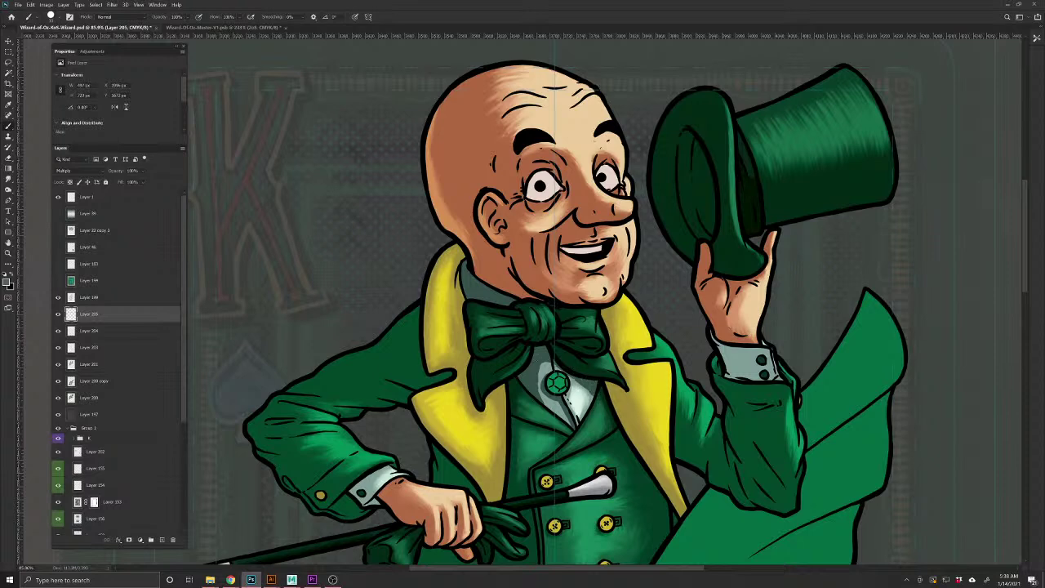
# Paint Multiply shadows along the underside of the raised arm's coat sleeve near the elbow
pyautogui.moveTo(608, 466)
pyautogui.mouseDown()
pyautogui.moveTo(557, 367)
pyautogui.moveTo(599, 405)
pyautogui.moveTo(612, 442)
pyautogui.mouseUp()
pyautogui.moveTo(604, 400)
pyautogui.mouseDown()
pyautogui.moveTo(592, 377)
pyautogui.moveTo(614, 420)
pyautogui.moveTo(607, 452)
pyautogui.moveTo(623, 422)
pyautogui.moveTo(613, 408)
pyautogui.moveTo(613, 435)
pyautogui.moveTo(595, 391)
pyautogui.moveTo(604, 332)
pyautogui.moveTo(619, 329)
pyautogui.moveTo(668, 389)
pyautogui.mouseUp()
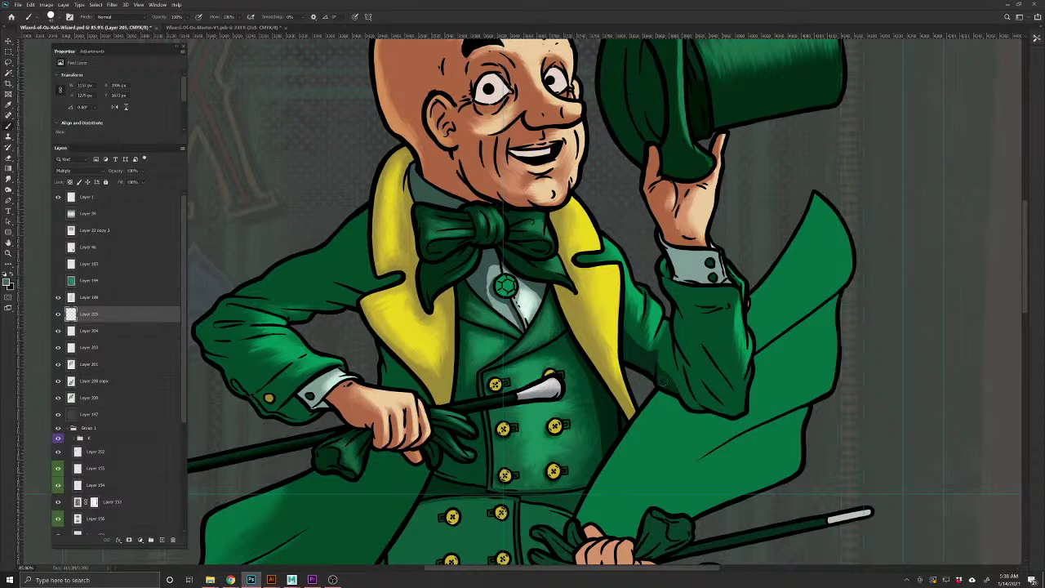
pyautogui.moveTo(673, 372); pyautogui.dragTo(701, 410)
pyautogui.moveTo(673, 345)
pyautogui.mouseDown()
pyautogui.moveTo(702, 383)
pyautogui.moveTo(704, 408)
pyautogui.moveTo(722, 410)
pyautogui.mouseUp()
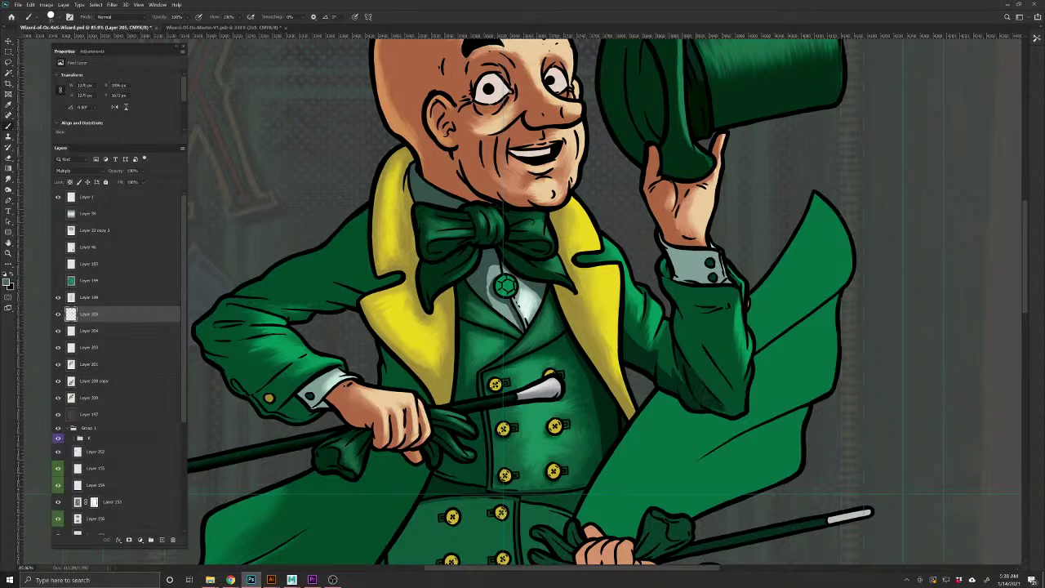
# Paint Multiply shadows over the raised arm's forearm sleeve and elbow folds, and deepen the bow tie's shading
pyautogui.moveTo(695, 374)
pyautogui.mouseDown()
pyautogui.moveTo(725, 385)
pyautogui.moveTo(730, 405)
pyautogui.moveTo(751, 376)
pyautogui.moveTo(740, 409)
pyautogui.moveTo(716, 406)
pyautogui.mouseUp()
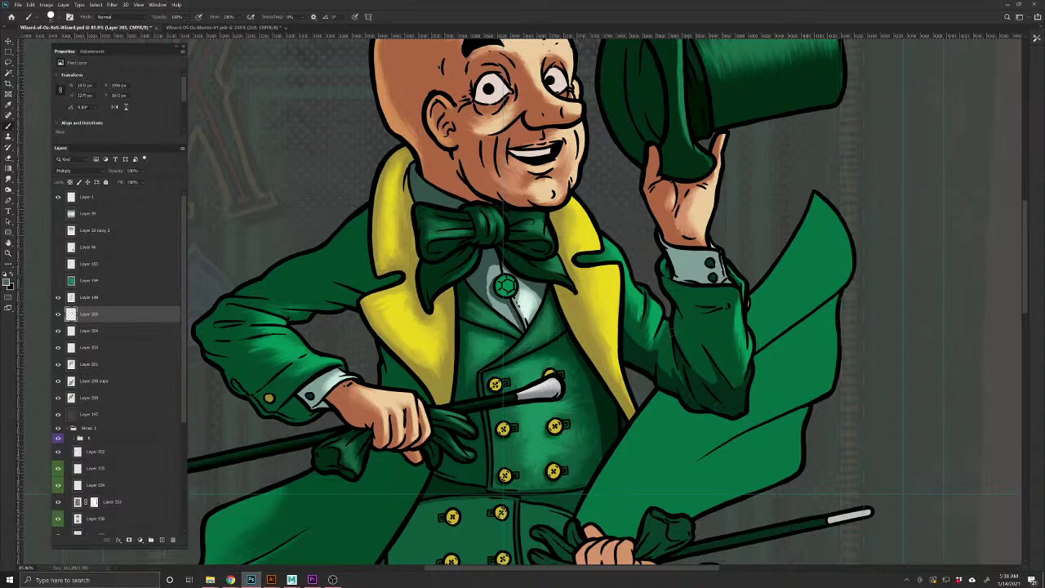
pyautogui.moveTo(674, 308)
pyautogui.mouseDown()
pyautogui.moveTo(688, 360)
pyautogui.moveTo(699, 352)
pyautogui.moveTo(684, 320)
pyautogui.mouseUp()
pyautogui.moveTo(660, 276)
pyautogui.mouseDown()
pyautogui.moveTo(678, 302)
pyautogui.moveTo(707, 311)
pyautogui.moveTo(688, 327)
pyautogui.moveTo(710, 323)
pyautogui.moveTo(693, 333)
pyautogui.moveTo(698, 341)
pyautogui.mouseUp()
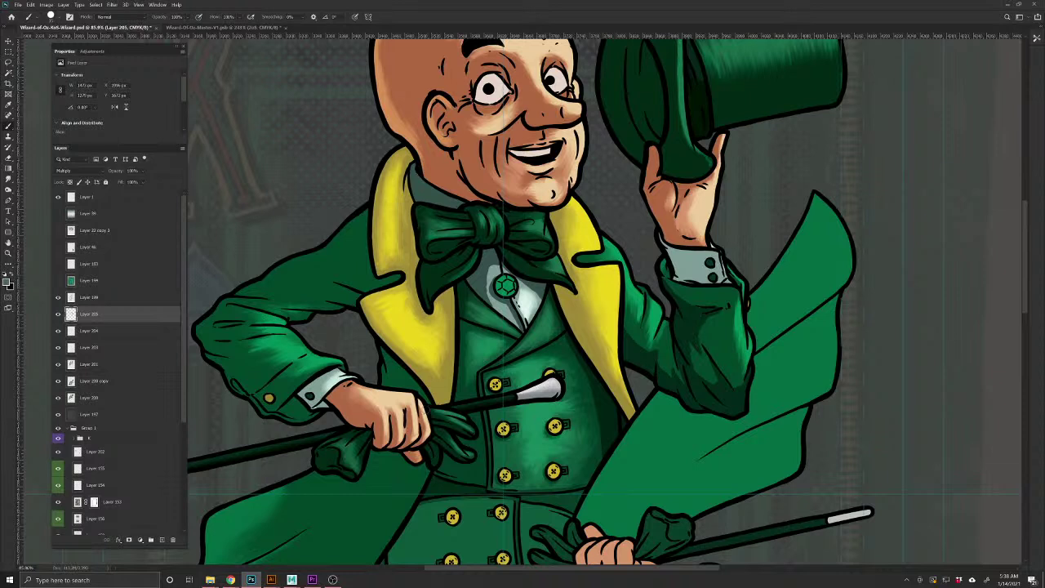
pyautogui.moveTo(461, 296); pyautogui.dragTo(459, 289)
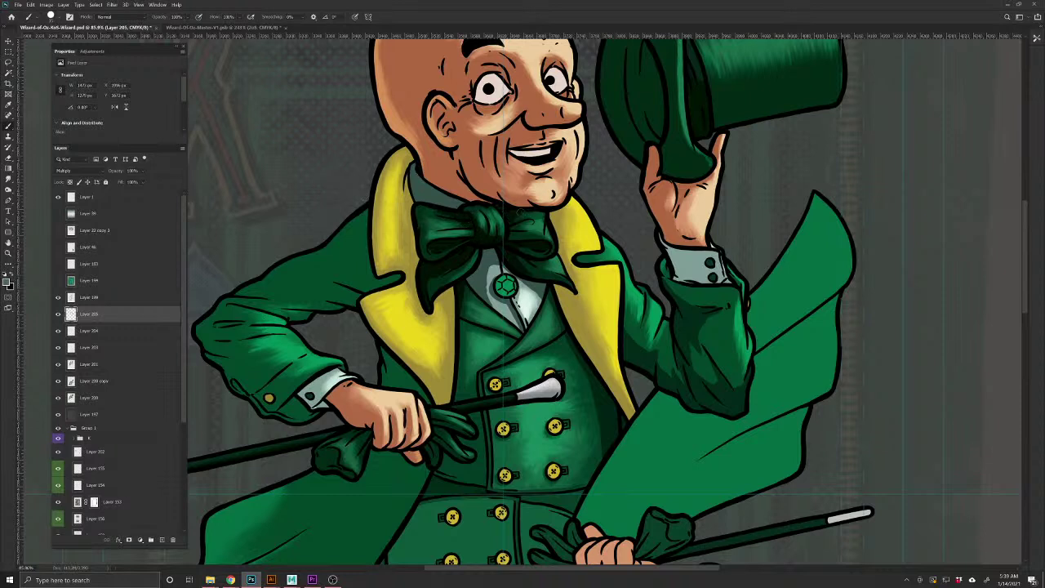
# Paint Multiply shadows on the bent arm's coat sleeve, from the upper arm down to the elbow
pyautogui.moveTo(384, 398); pyautogui.dragTo(521, 421)
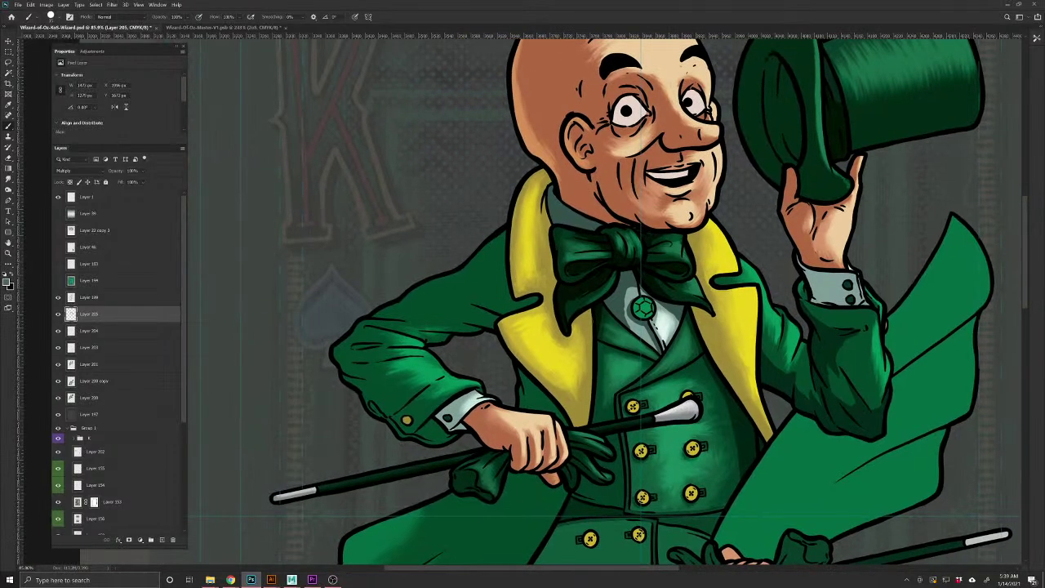
pyautogui.moveTo(500, 324); pyautogui.dragTo(513, 357)
pyautogui.hotkey('ctrl', 'z')
pyautogui.hotkey('ctrl', 'z')
pyautogui.moveTo(428, 283)
pyautogui.mouseDown()
pyautogui.moveTo(495, 330)
pyautogui.moveTo(510, 310)
pyautogui.moveTo(500, 232)
pyautogui.moveTo(433, 282)
pyautogui.moveTo(496, 241)
pyautogui.moveTo(500, 276)
pyautogui.moveTo(484, 246)
pyautogui.moveTo(501, 309)
pyautogui.moveTo(490, 258)
pyautogui.moveTo(480, 315)
pyautogui.moveTo(472, 274)
pyautogui.moveTo(459, 314)
pyautogui.moveTo(446, 281)
pyautogui.mouseUp()
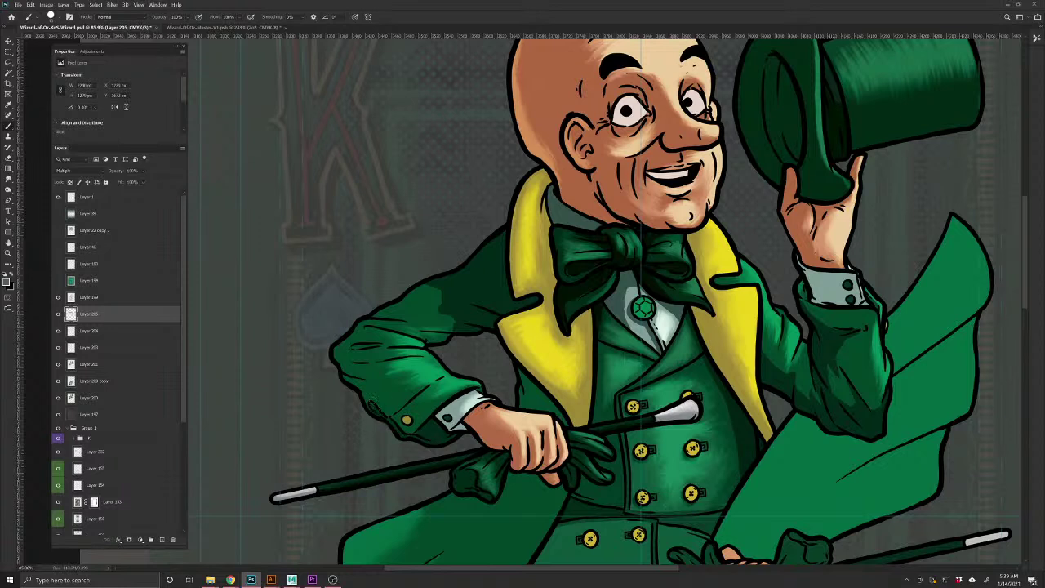
pyautogui.moveTo(351, 354)
pyautogui.mouseDown()
pyautogui.moveTo(365, 397)
pyautogui.moveTo(346, 373)
pyautogui.moveTo(341, 343)
pyautogui.moveTo(436, 308)
pyautogui.moveTo(426, 305)
pyautogui.mouseUp()
pyautogui.moveTo(373, 410)
pyautogui.mouseDown()
pyautogui.moveTo(583, 427)
pyautogui.moveTo(566, 424)
pyautogui.mouseUp()
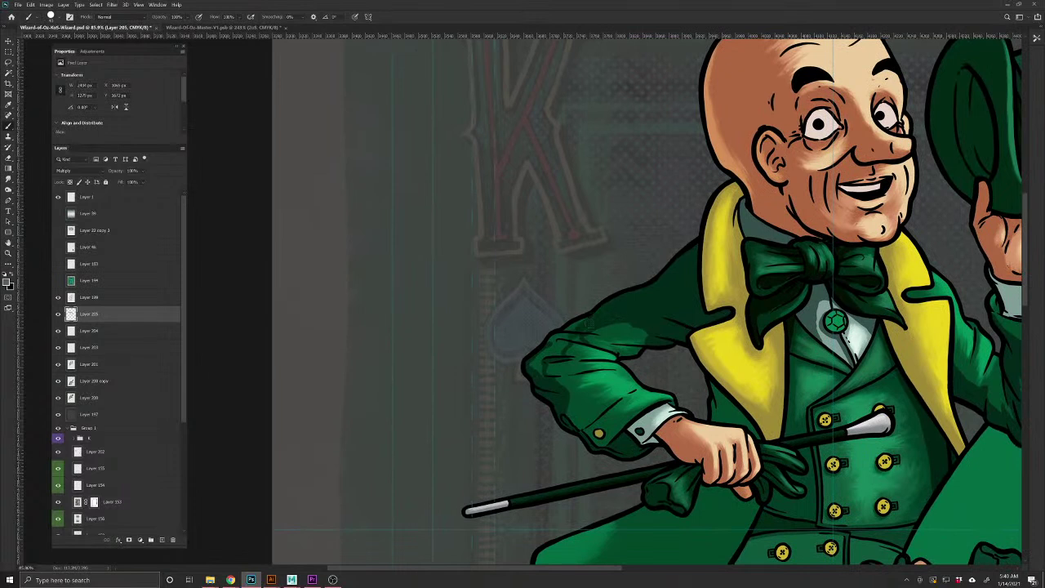
pyautogui.moveTo(577, 327); pyautogui.dragTo(537, 364)
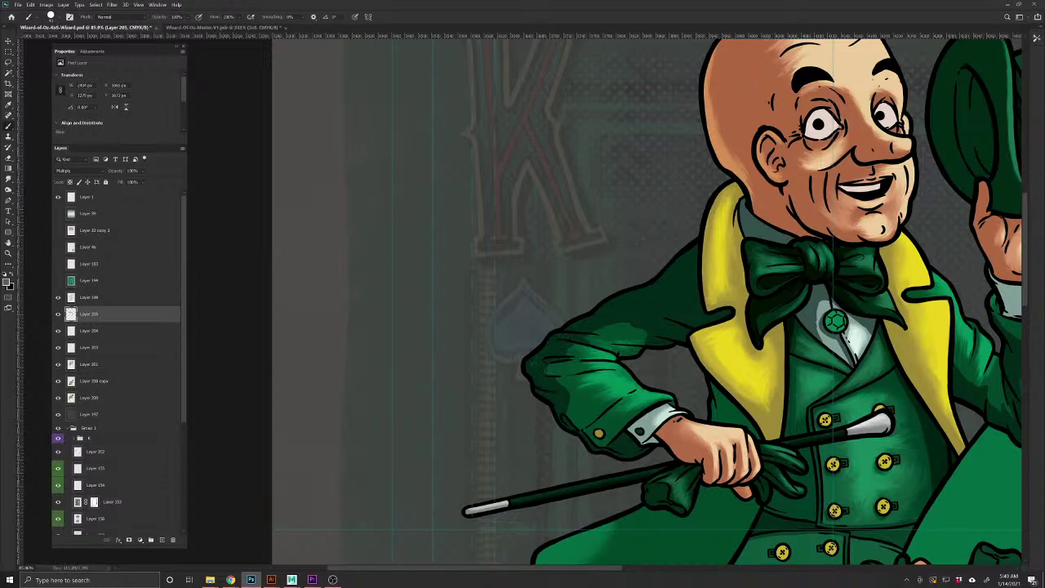
# Paint a Multiply shadow on the coat tail beneath the bent arm's hand and gloves, beside the vest
pyautogui.moveTo(609, 366)
pyautogui.mouseDown()
pyautogui.moveTo(493, 399)
pyautogui.moveTo(510, 387)
pyautogui.moveTo(498, 390)
pyautogui.mouseUp()
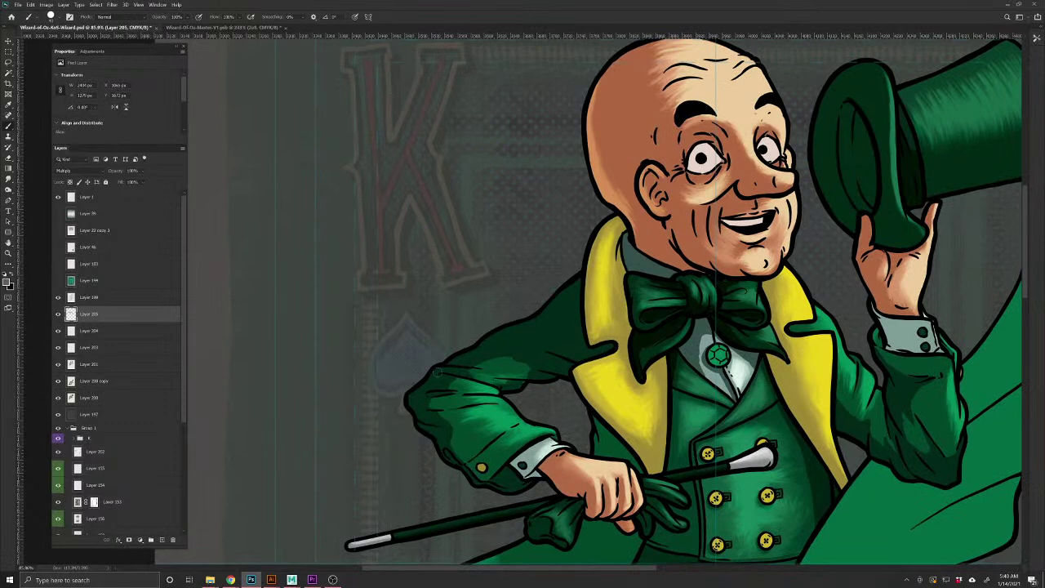
pyautogui.moveTo(530, 435); pyautogui.dragTo(424, 329)
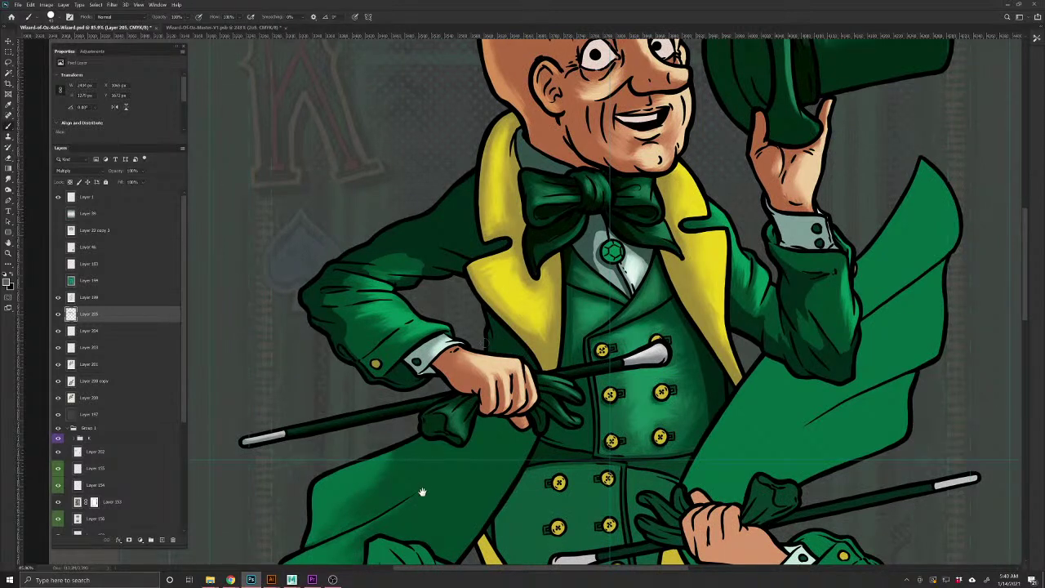
pyautogui.moveTo(419, 494); pyautogui.dragTo(548, 408)
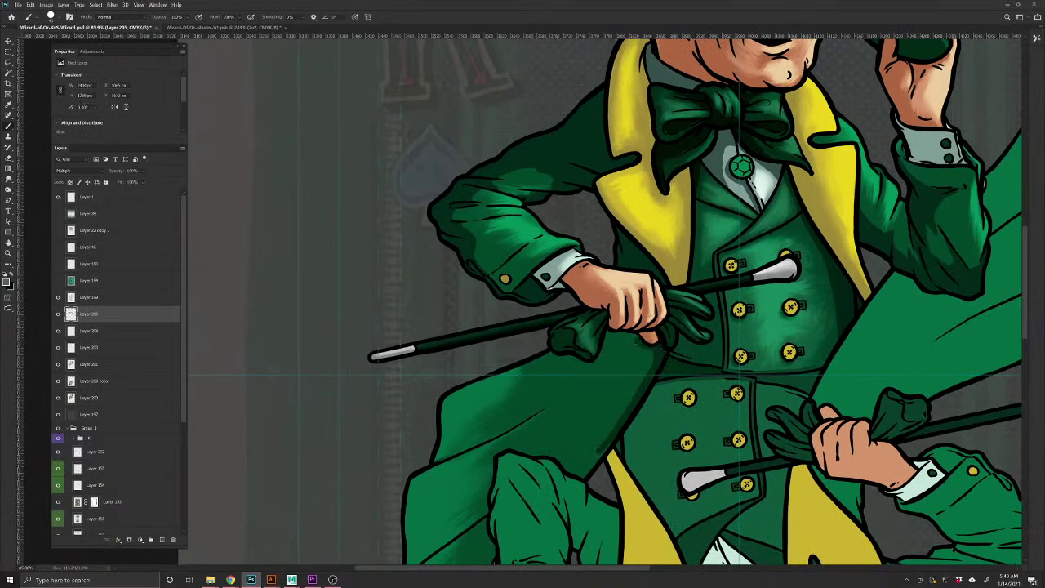
pyautogui.moveTo(559, 364); pyautogui.dragTo(602, 462)
pyautogui.moveTo(650, 359)
pyautogui.mouseDown()
pyautogui.moveTo(610, 338)
pyautogui.moveTo(604, 384)
pyautogui.moveTo(580, 371)
pyautogui.moveTo(559, 376)
pyautogui.moveTo(610, 435)
pyautogui.moveTo(637, 391)
pyautogui.moveTo(609, 381)
pyautogui.moveTo(587, 398)
pyautogui.mouseUp()
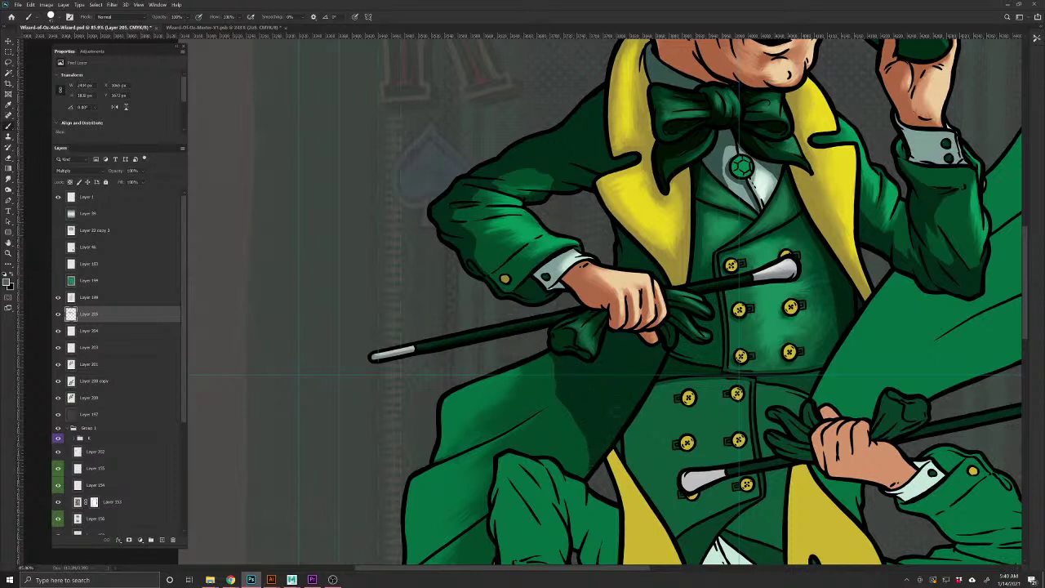
pyautogui.moveTo(505, 522); pyautogui.dragTo(417, 438)
pyautogui.moveTo(644, 335); pyautogui.dragTo(550, 462)
# Paint Multiply shadows on the lower vest beneath the held gloves and along the waist edge
pyautogui.moveTo(475, 421)
pyautogui.mouseDown()
pyautogui.moveTo(507, 411)
pyautogui.moveTo(494, 410)
pyautogui.moveTo(545, 414)
pyautogui.mouseUp()
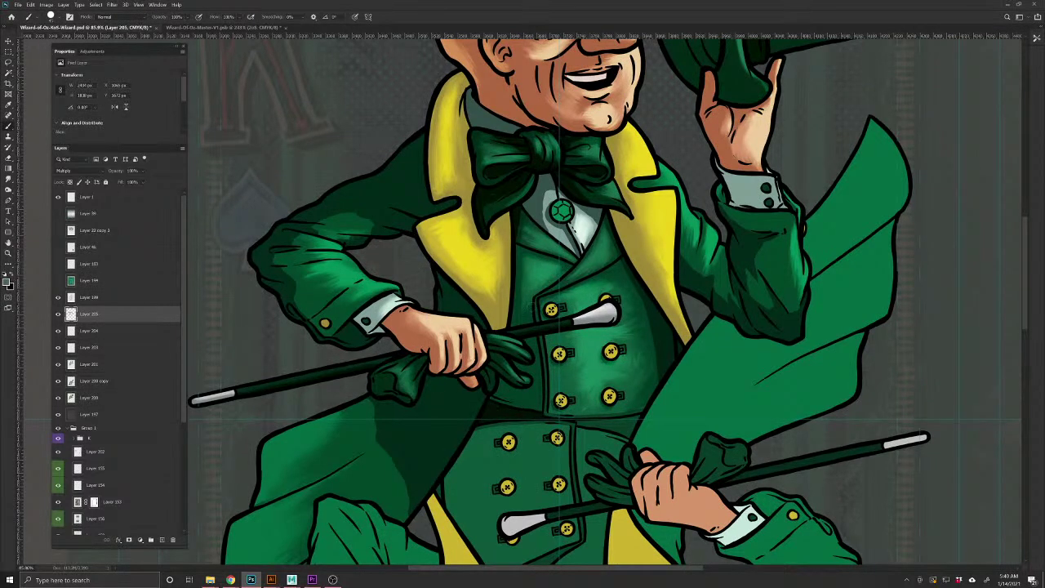
pyautogui.moveTo(533, 333); pyautogui.dragTo(541, 411)
pyautogui.moveTo(518, 364)
pyautogui.mouseDown()
pyautogui.moveTo(534, 375)
pyautogui.moveTo(495, 390)
pyautogui.mouseUp()
pyautogui.moveTo(494, 402); pyautogui.dragTo(534, 401)
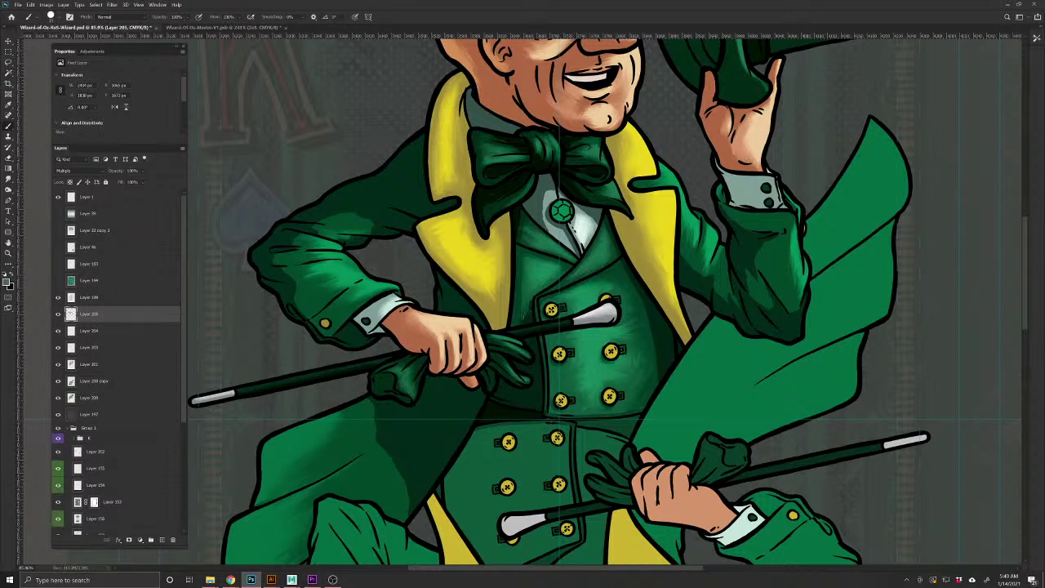
pyautogui.moveTo(653, 348); pyautogui.dragTo(652, 397)
# Smudge the new shadows on both coat sleeves so they blend into the base green
pyautogui.moveTo(588, 338); pyautogui.dragTo(606, 496)
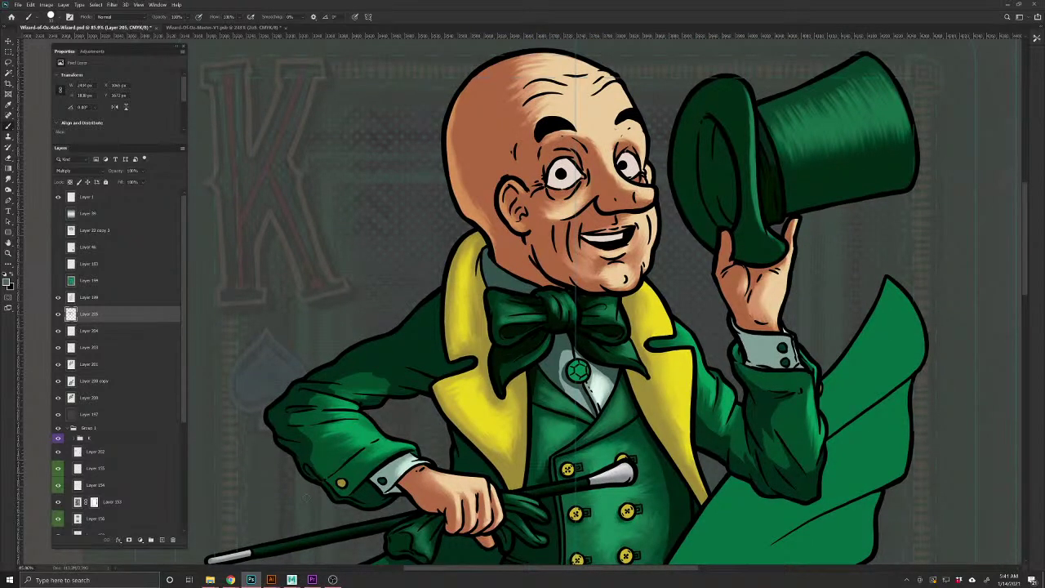
pyautogui.click(7, 189)
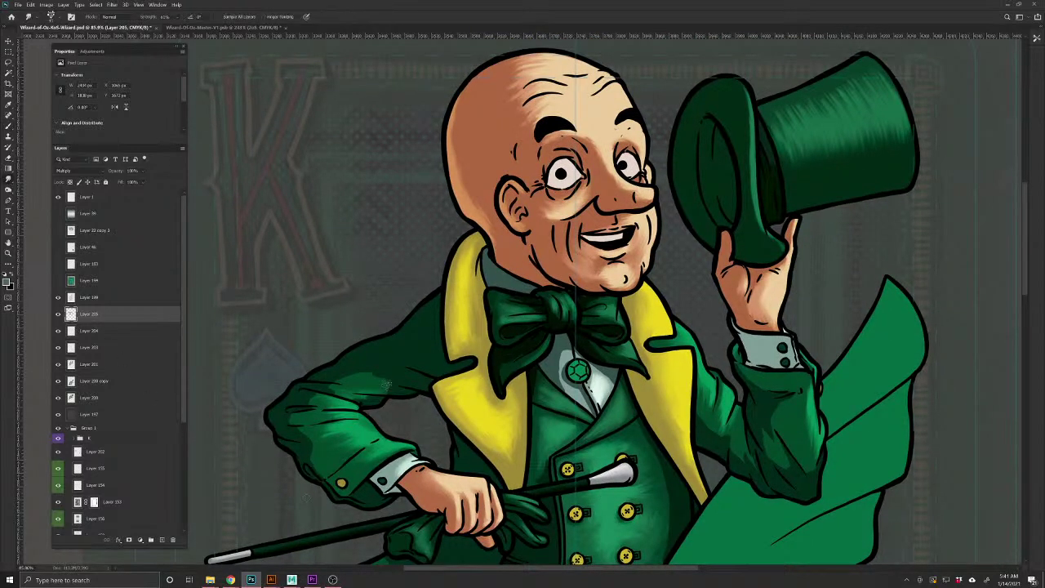
pyautogui.moveTo(364, 375); pyautogui.dragTo(333, 372)
pyautogui.moveTo(303, 465); pyautogui.dragTo(437, 415)
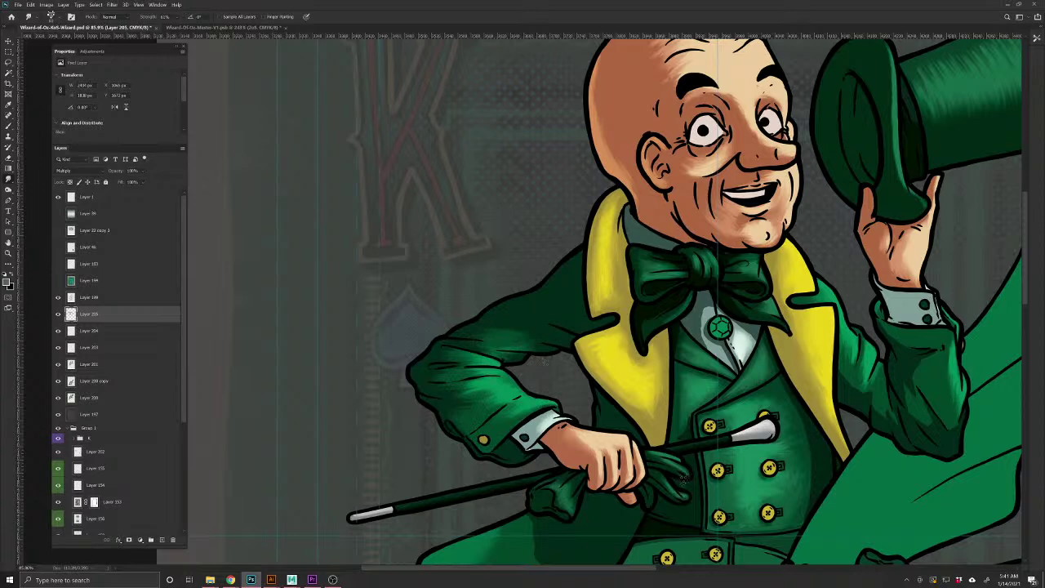
pyautogui.moveTo(762, 422)
pyautogui.mouseDown()
pyautogui.moveTo(423, 417)
pyautogui.moveTo(473, 407)
pyautogui.mouseUp()
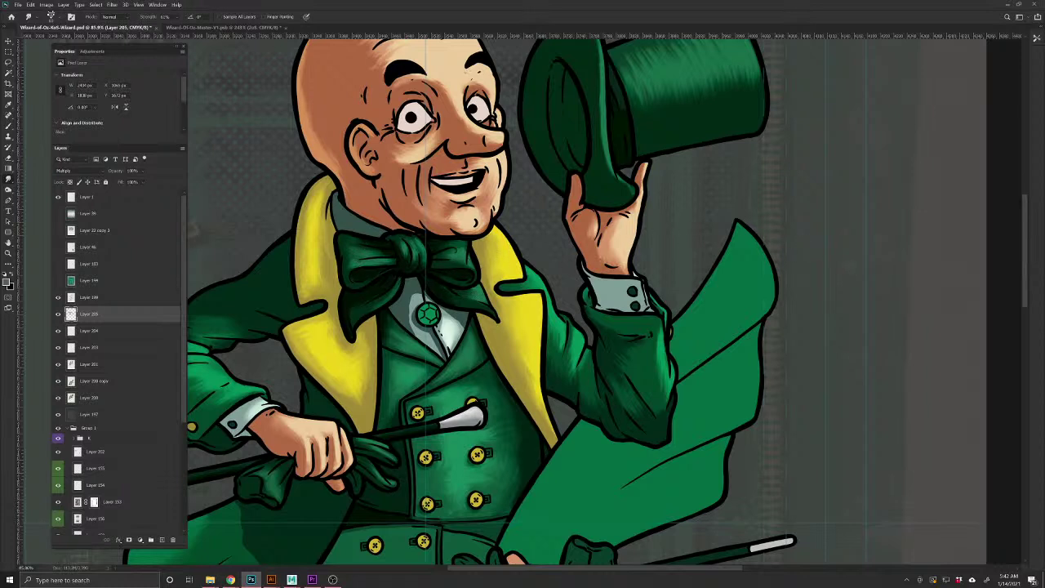
pyautogui.moveTo(453, 258); pyautogui.dragTo(621, 273)
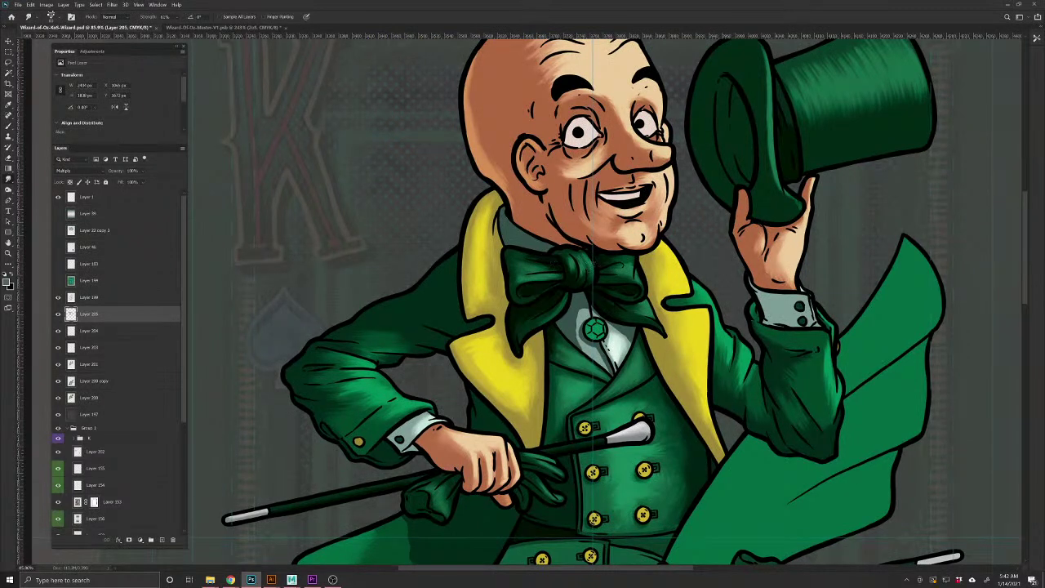
# Reduce the shadow layer's opacity to 67% and toggle its visibility to compare the shading
pyautogui.click(8, 62)
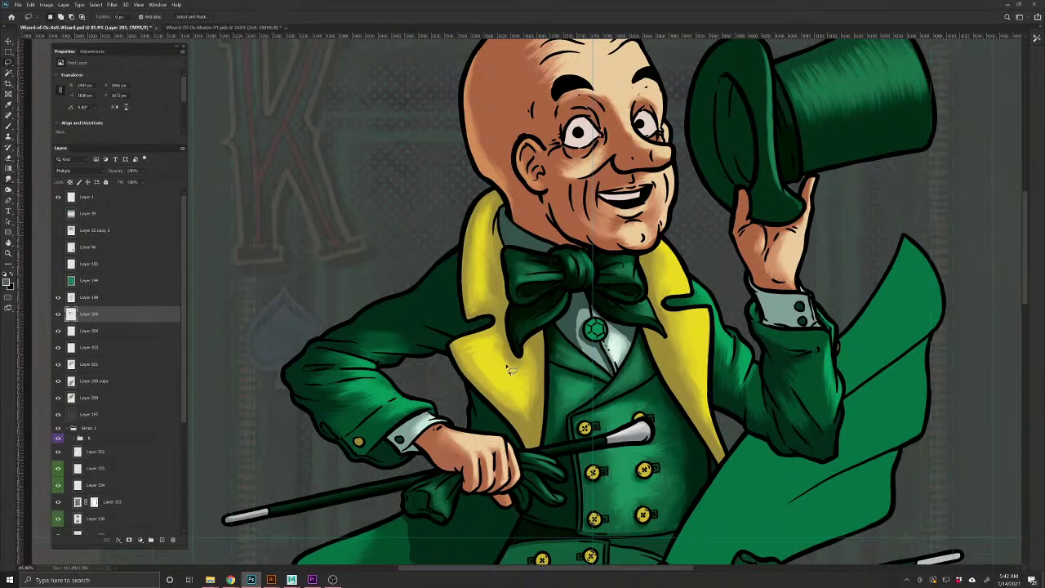
pyautogui.moveTo(116, 172)
pyautogui.mouseDown()
pyautogui.moveTo(97, 176)
pyautogui.moveTo(182, 177)
pyautogui.moveTo(96, 172)
pyautogui.moveTo(119, 168)
pyautogui.moveTo(110, 174)
pyautogui.mouseUp()
pyautogui.scroll(-2, 545, 389)
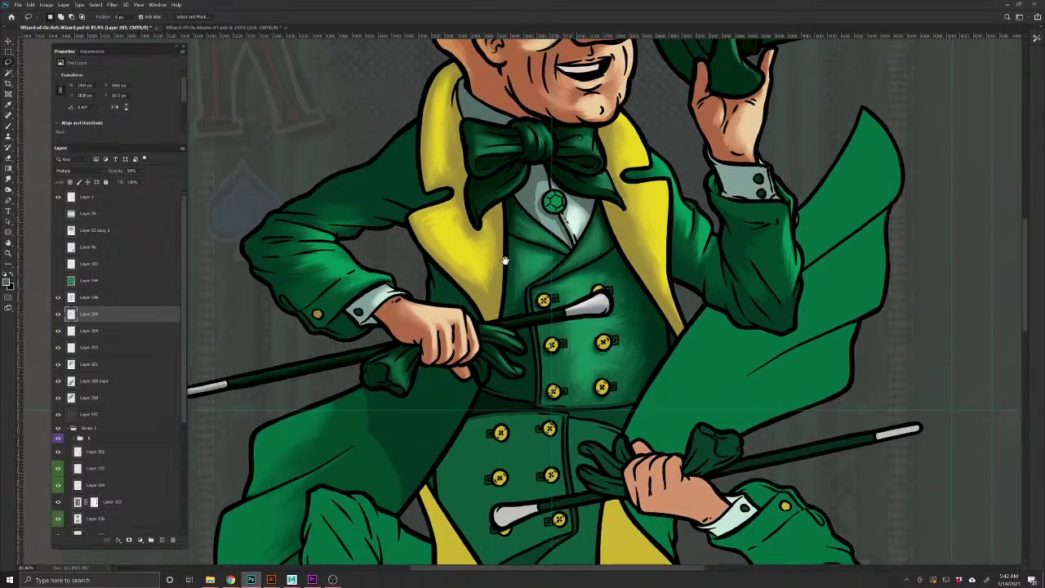
pyautogui.scroll(-3, 630, 343)
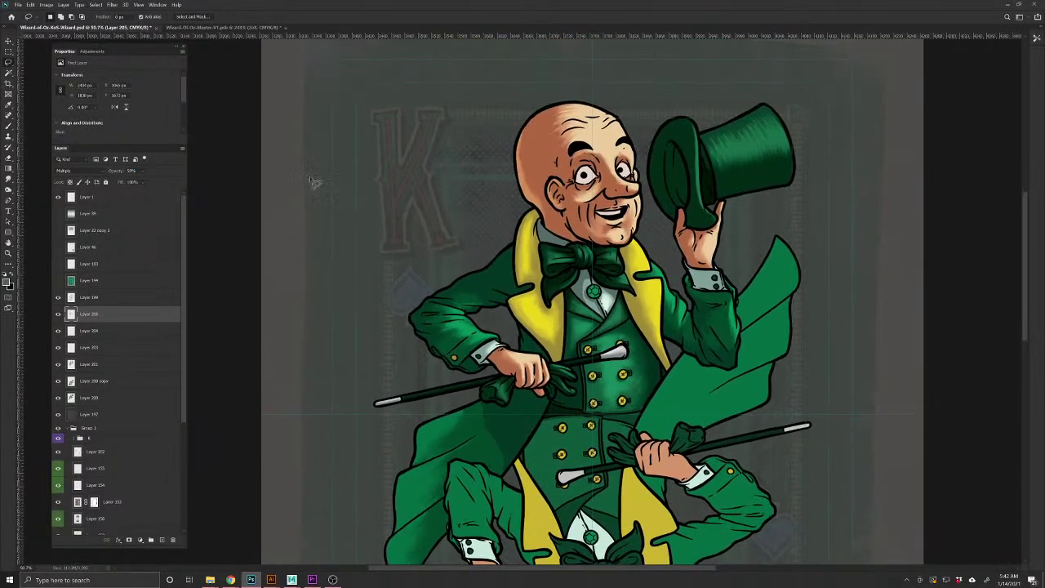
pyautogui.click(122, 174)
pyautogui.press('Return')
pyautogui.click(58, 314)
pyautogui.click(58, 314)
pyautogui.moveTo(567, 419); pyautogui.dragTo(602, 380)
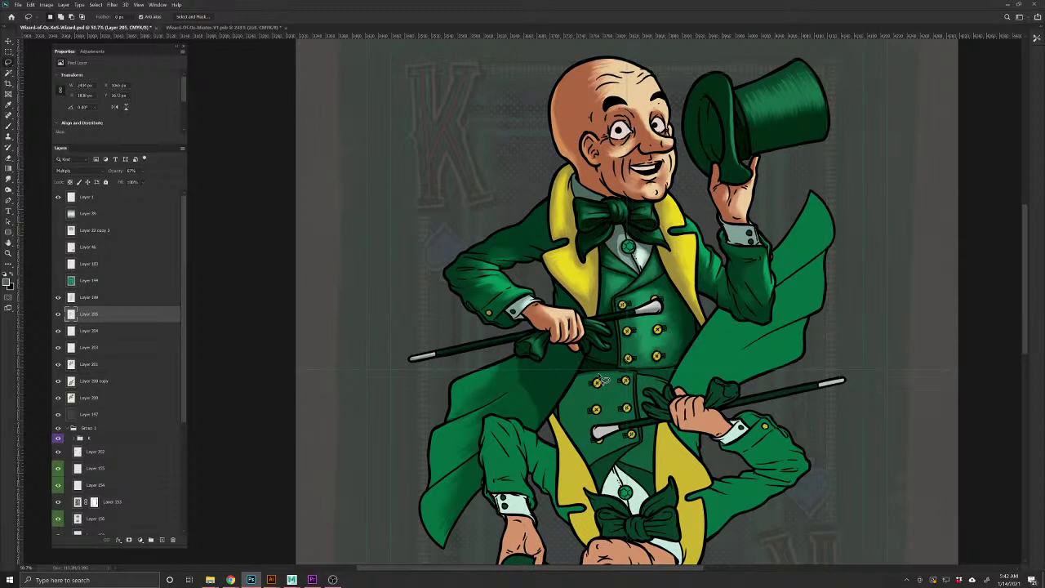
# Smudge the shadow edges on the coat tail beneath the gloves
pyautogui.moveTo(534, 386); pyautogui.dragTo(520, 404)
pyautogui.hotkey('ctrl', 'z')
pyautogui.click(8, 180)
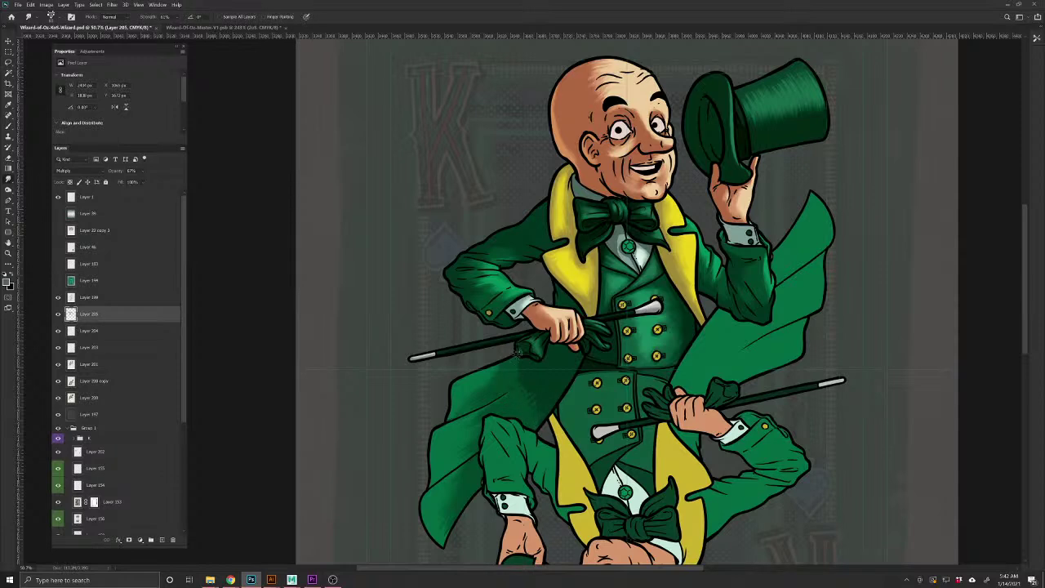
pyautogui.scroll(3, 527, 374)
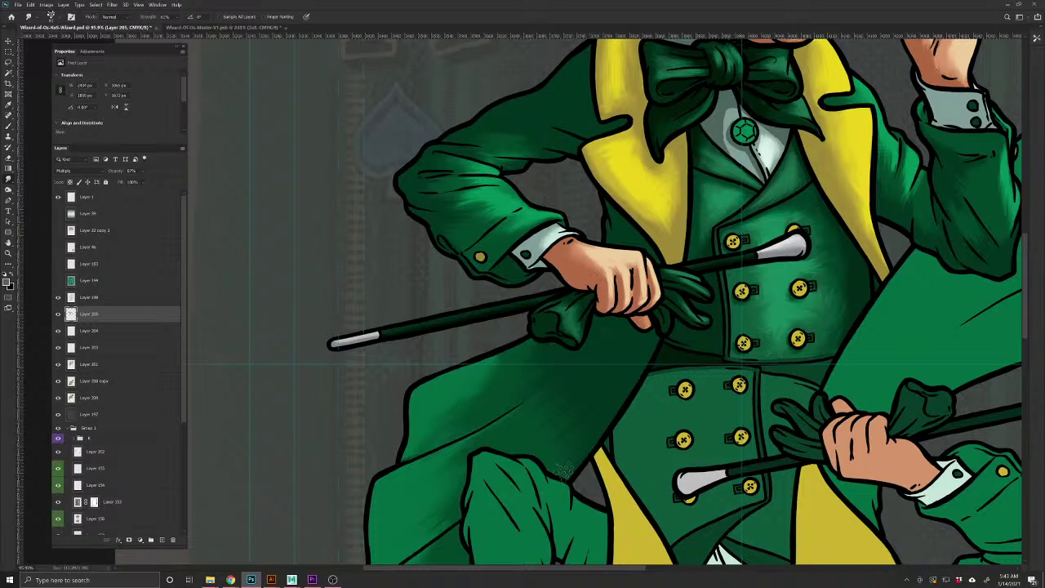
pyautogui.moveTo(695, 378); pyautogui.dragTo(512, 452)
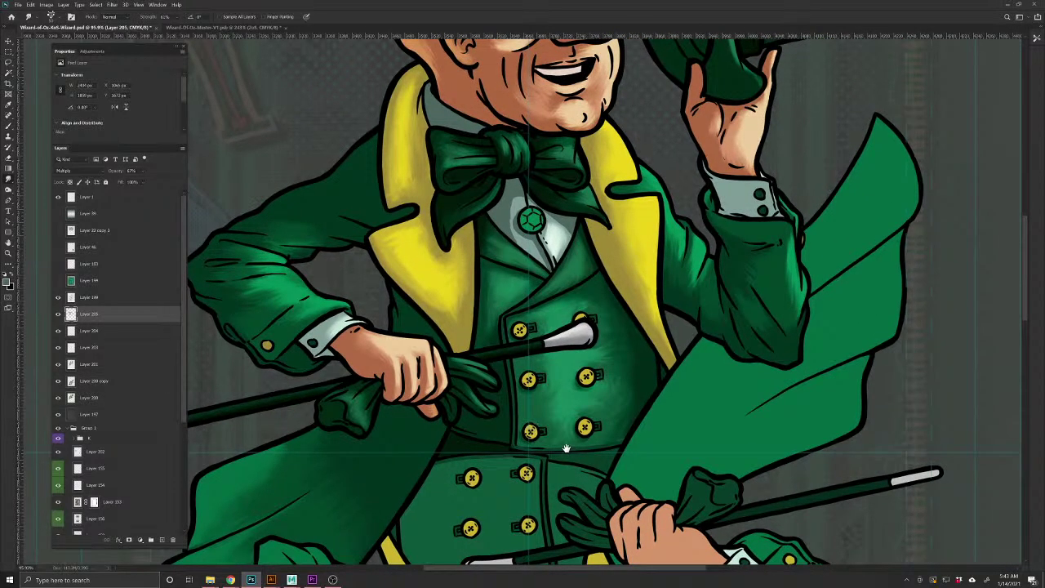
pyautogui.moveTo(572, 457); pyautogui.dragTo(536, 447)
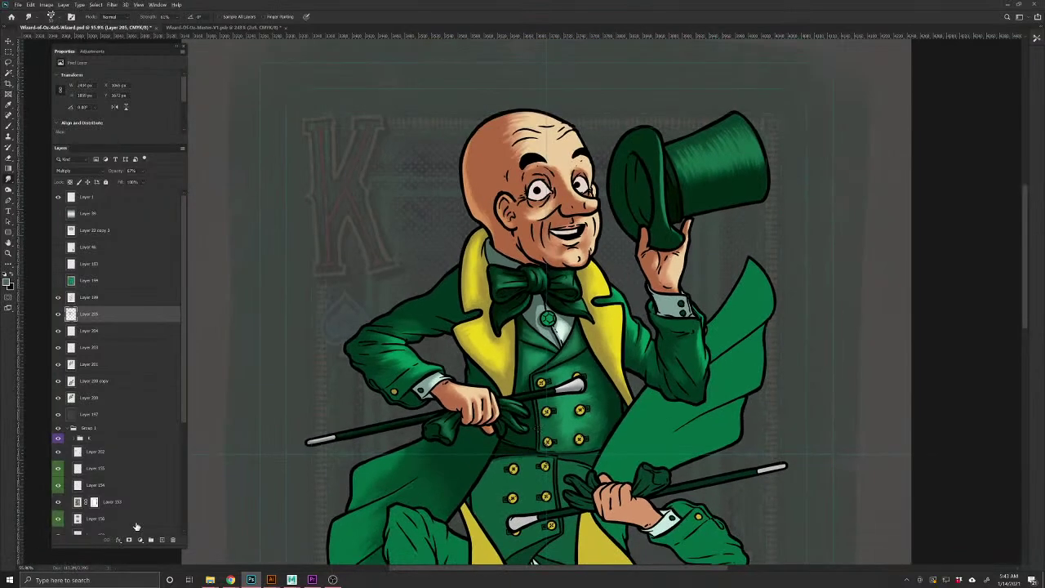
# Add a new layer above the shadow layer and pick a grey brush colour
pyautogui.click(8, 127)
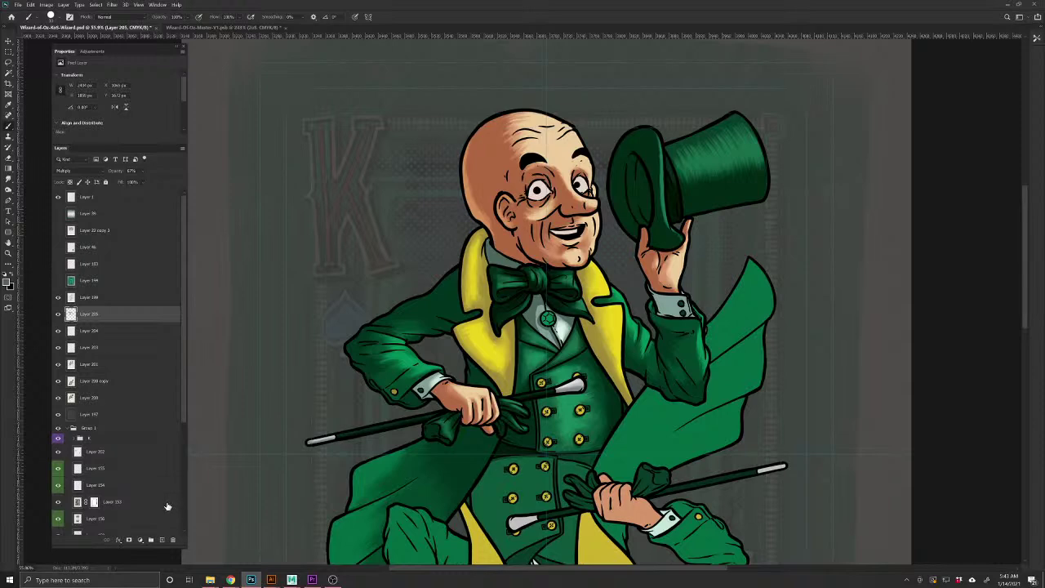
pyautogui.click(161, 540)
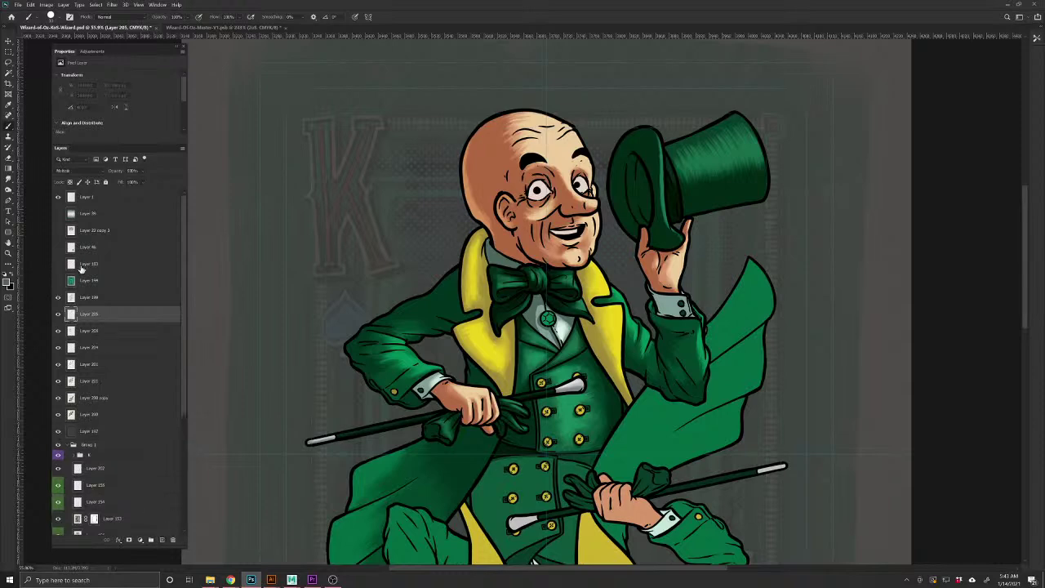
pyautogui.moveTo(659, 304); pyautogui.dragTo(596, 475)
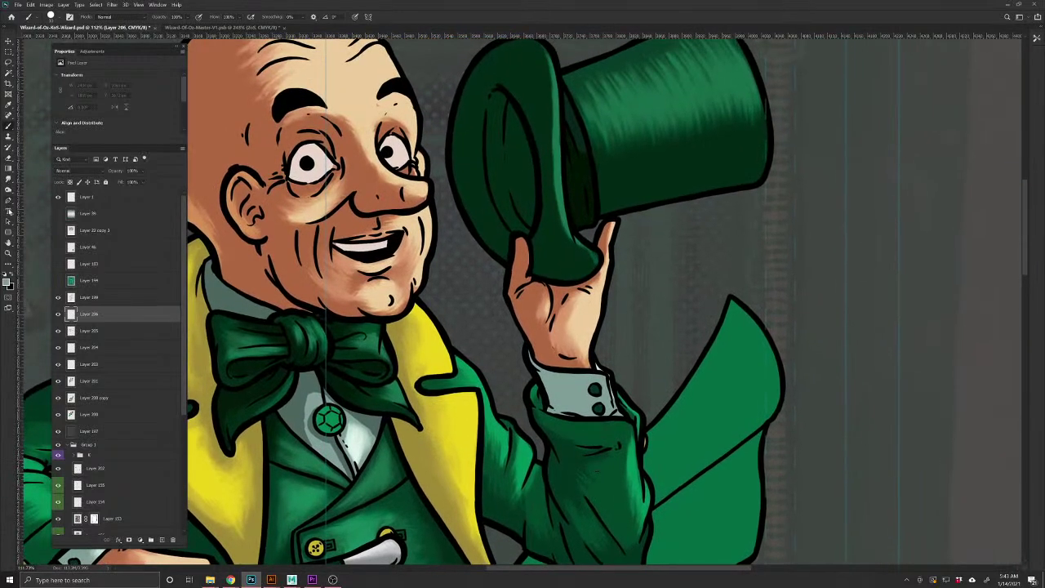
pyautogui.click(8, 285)
pyautogui.click(326, 203)
pyautogui.click(490, 145)
# Enlarge the brush and paint grey shadows on the shirt cuffs of the raised arm and the bent arm
pyautogui.press(']')
pyautogui.press(']')
pyautogui.press(']')
pyautogui.press(']')
pyautogui.moveTo(537, 374)
pyautogui.mouseDown()
pyautogui.moveTo(601, 394)
pyautogui.moveTo(608, 411)
pyautogui.moveTo(593, 400)
pyautogui.moveTo(594, 415)
pyautogui.moveTo(580, 382)
pyautogui.moveTo(581, 412)
pyautogui.moveTo(547, 395)
pyautogui.moveTo(570, 383)
pyautogui.moveTo(573, 408)
pyautogui.moveTo(562, 395)
pyautogui.moveTo(554, 409)
pyautogui.mouseUp()
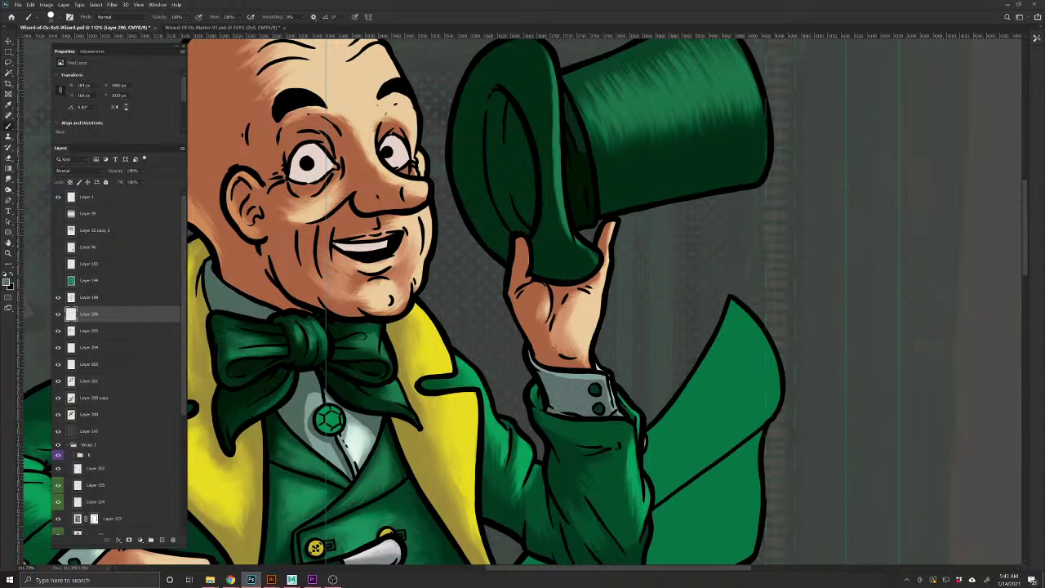
pyautogui.moveTo(422, 486); pyautogui.dragTo(685, 426)
pyautogui.moveTo(481, 466); pyautogui.dragTo(551, 393)
pyautogui.moveTo(441, 395)
pyautogui.mouseDown()
pyautogui.moveTo(412, 423)
pyautogui.moveTo(412, 441)
pyautogui.mouseUp()
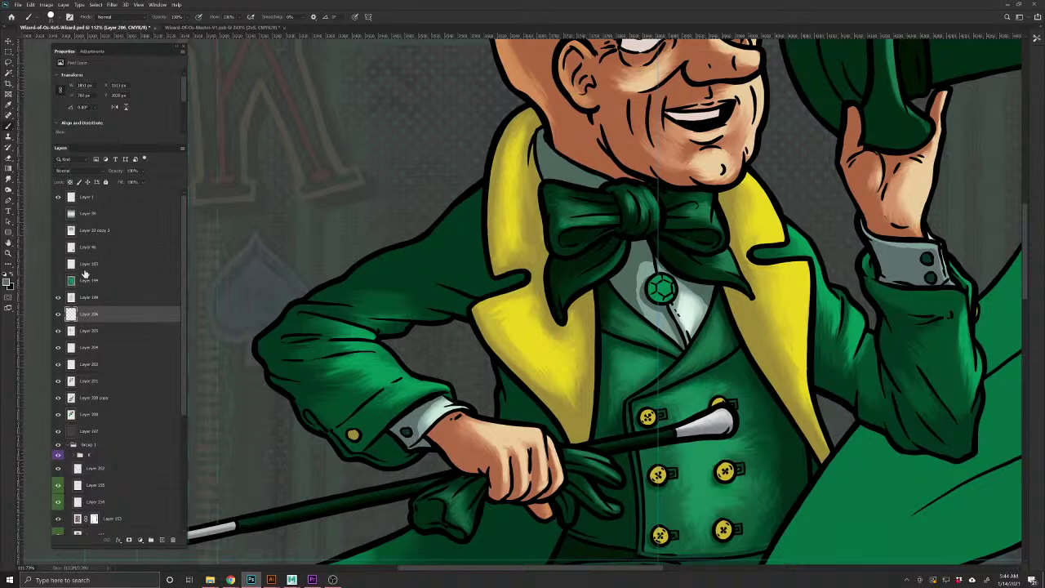
# Smudge the grey shadows on both shirt cuffs
pyautogui.click(8, 180)
pyautogui.moveTo(439, 406); pyautogui.dragTo(425, 413)
pyautogui.moveTo(705, 383); pyautogui.dragTo(389, 521)
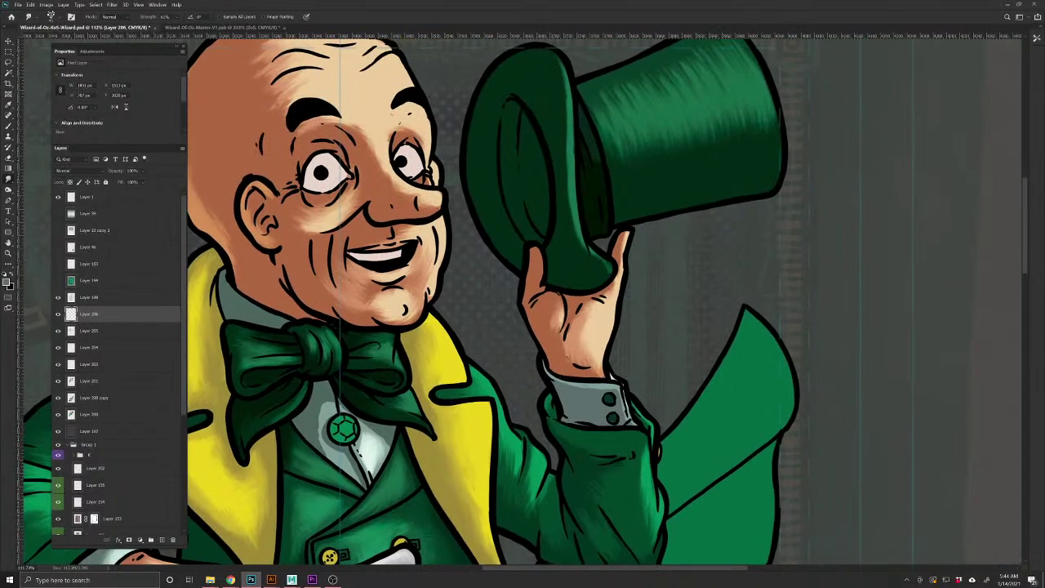
pyautogui.moveTo(496, 392); pyautogui.dragTo(631, 455)
# Try to paint grey shadows on the eyes and teeth on the cuff shadow layer, and undo the strokes
pyautogui.press('b')
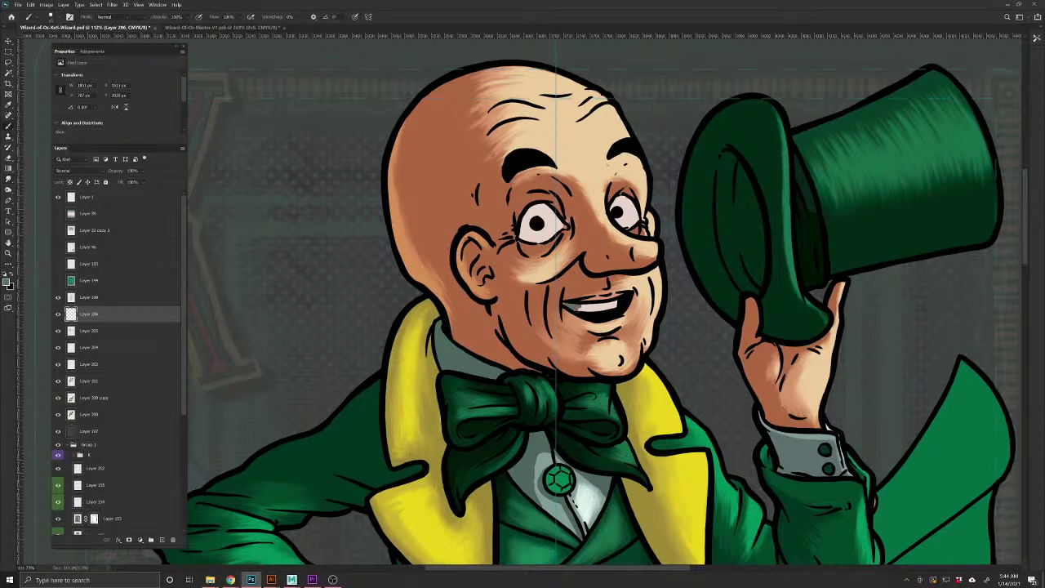
pyautogui.moveTo(520, 224); pyautogui.dragTo(528, 240)
pyautogui.moveTo(520, 229); pyautogui.dragTo(490, 463)
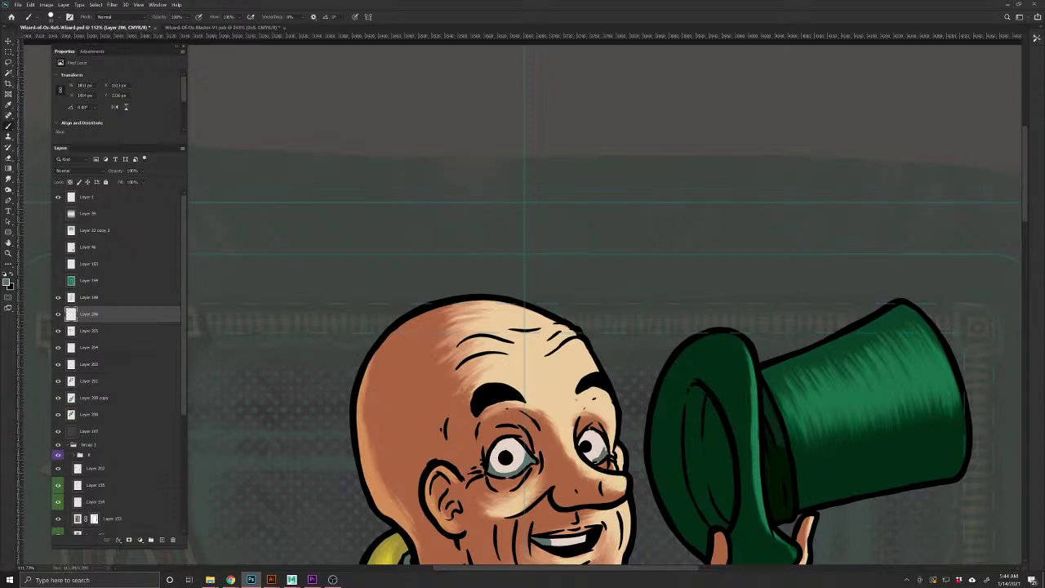
pyautogui.press('l')
pyautogui.hotkey('ctrl', 'z')
pyautogui.hotkey('ctrl', 'z')
pyautogui.hotkey('ctrl', 'z')
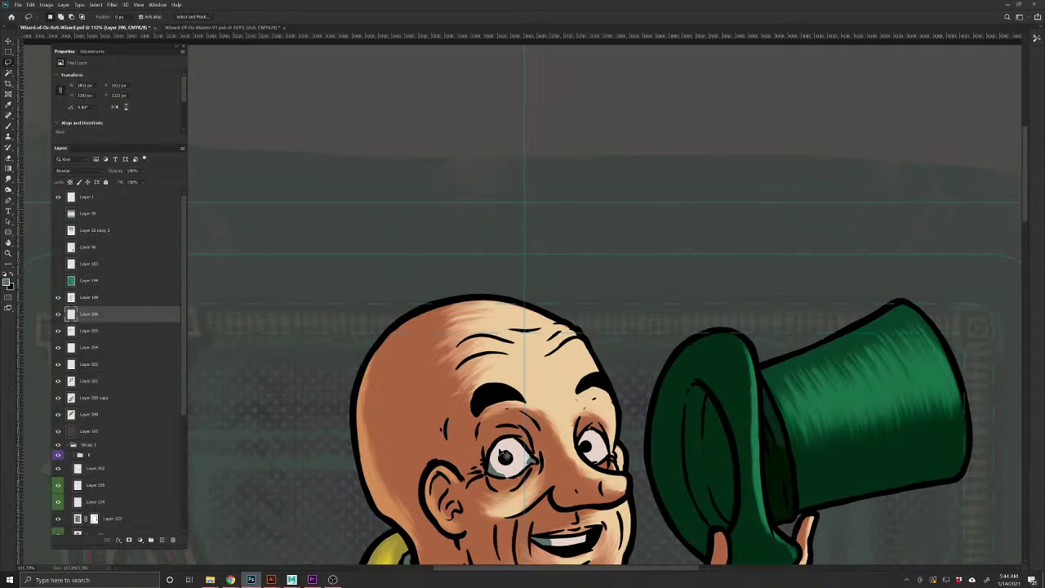
pyautogui.hotkey('ctrl', 'z')
# Add a new layer with the Multiply blend mode and paint grey shadows on the eyes and teeth
pyautogui.click(161, 540)
pyautogui.press('b')
pyautogui.click(78, 171)
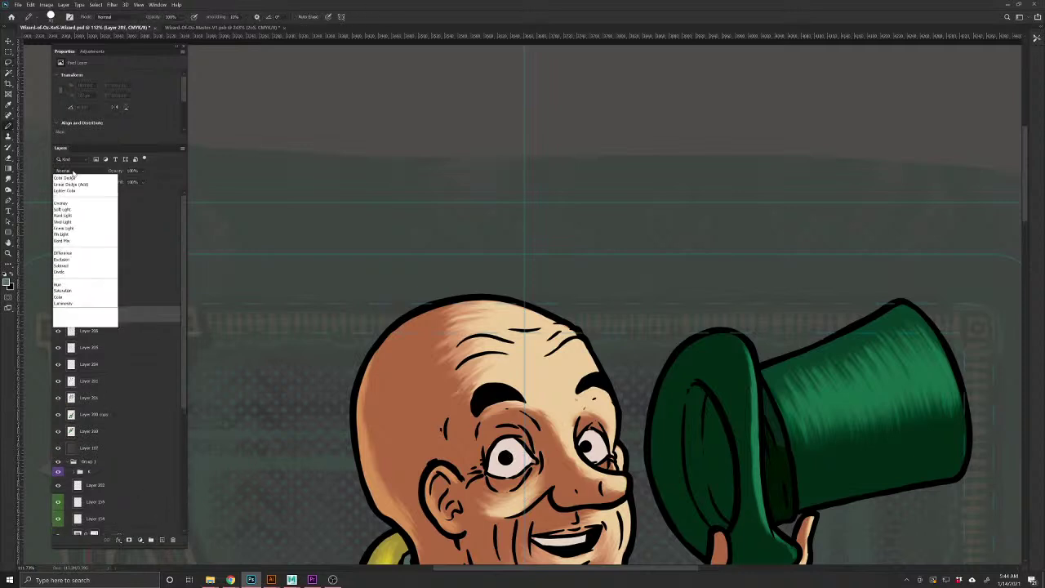
pyautogui.click(82, 204)
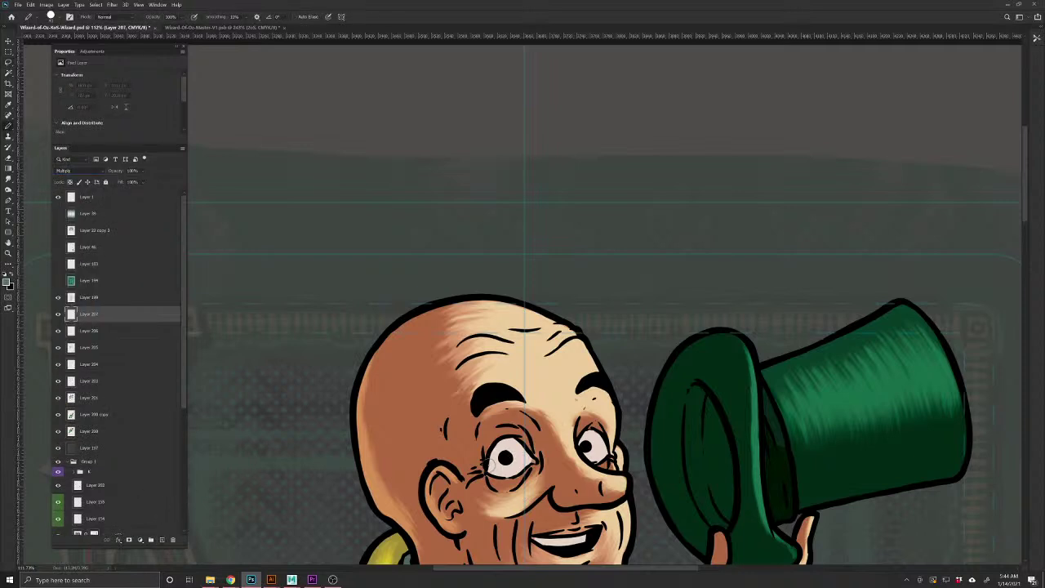
pyautogui.click(9, 115)
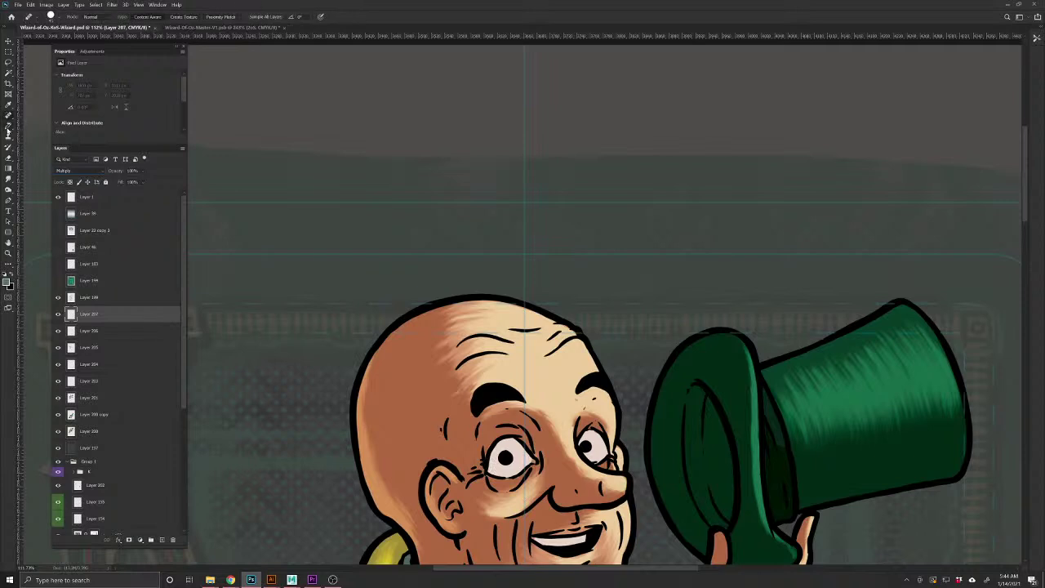
pyautogui.click(8, 126)
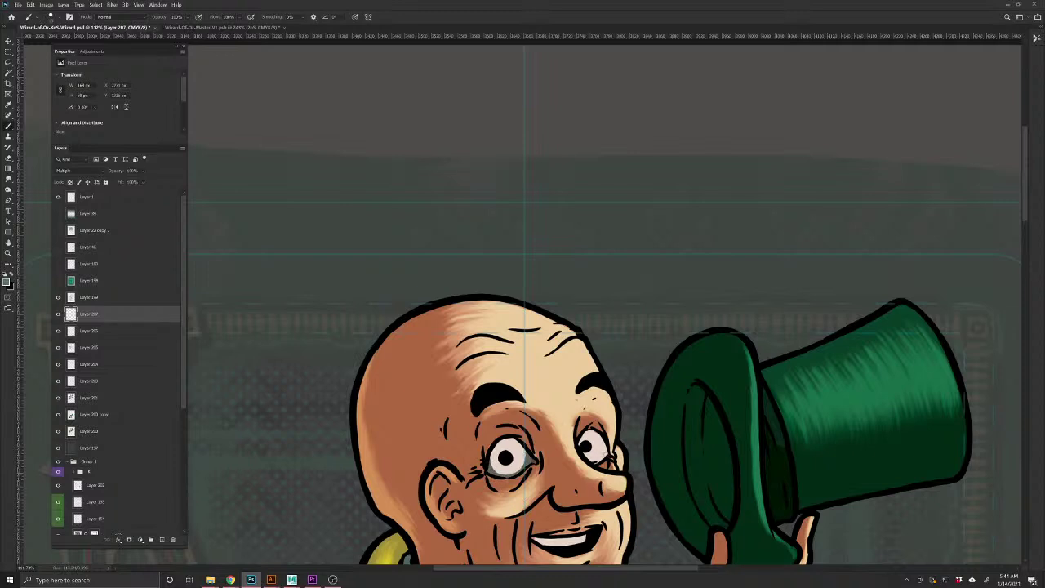
pyautogui.moveTo(481, 494); pyautogui.dragTo(494, 408)
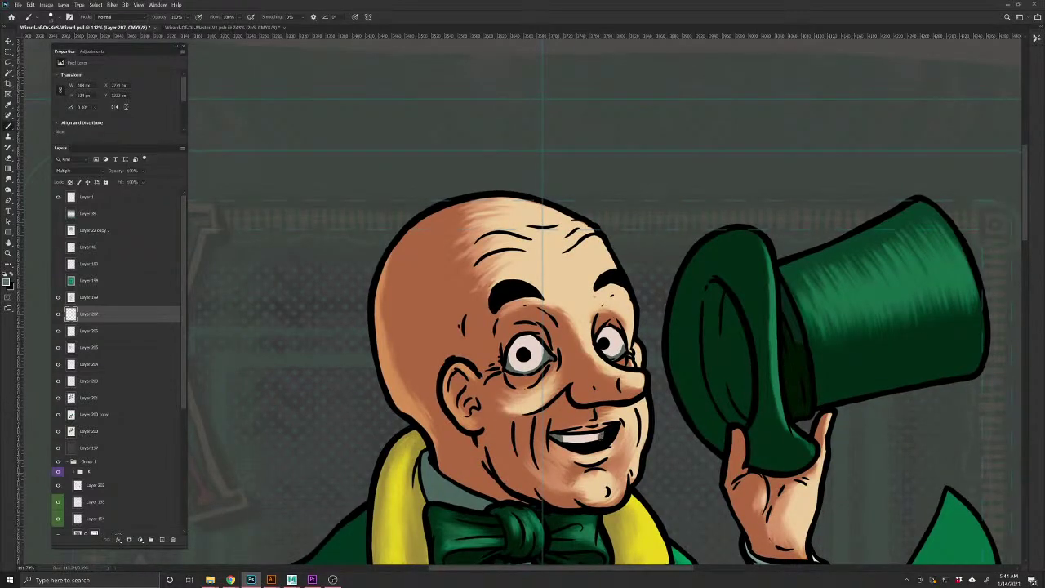
# Smudge the grey shadows on the eyes, lower the layer's opacity to 53%, and save the file
pyautogui.click(9, 178)
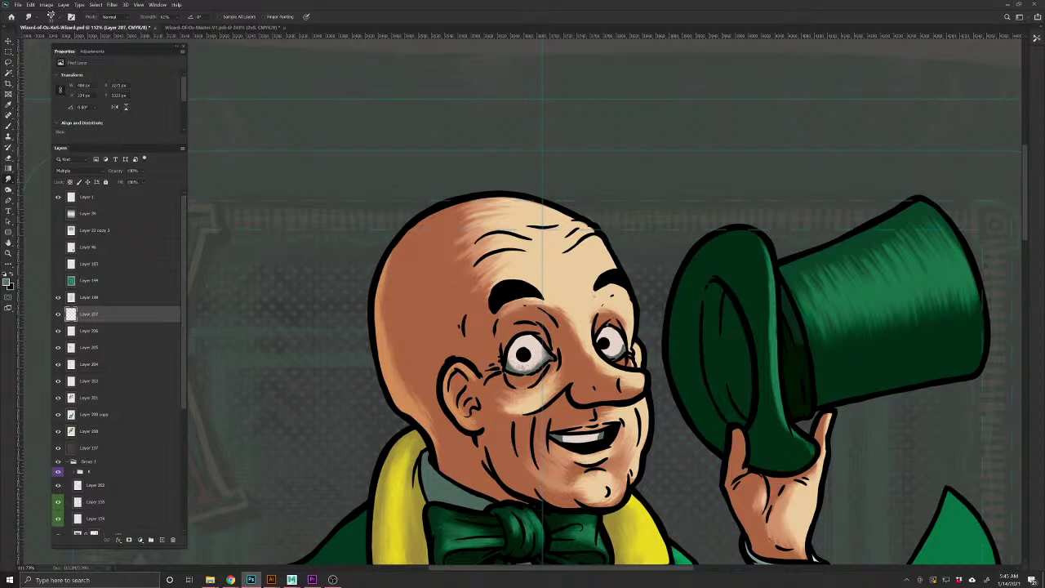
pyautogui.moveTo(624, 348); pyautogui.dragTo(602, 350)
pyautogui.moveTo(110, 171); pyautogui.dragTo(100, 174)
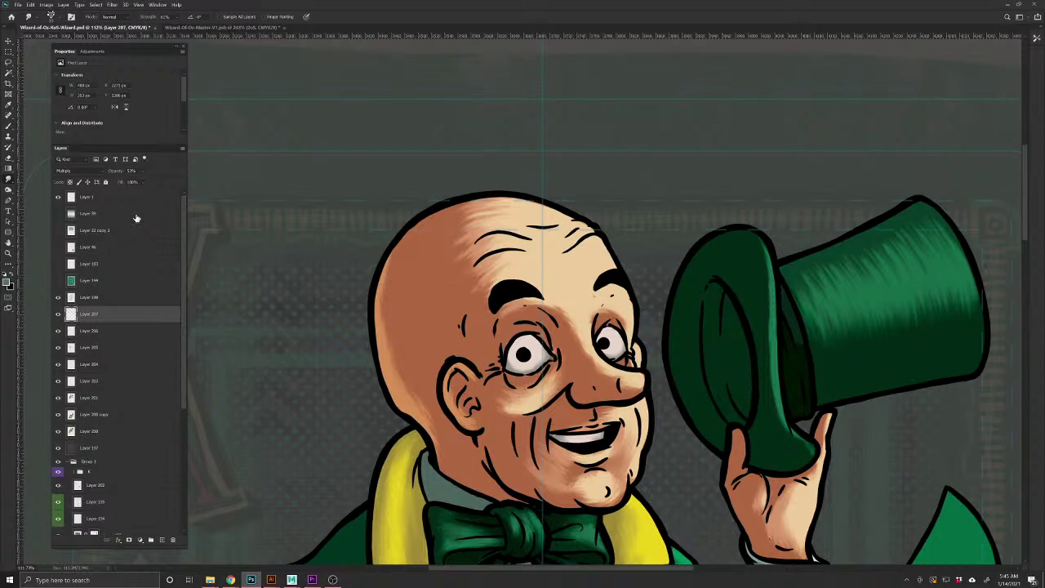
pyautogui.hotkey('ctrl', 's')
# Add another new layer above the eye shadow layer and set its blend mode to Multiply
pyautogui.moveTo(485, 512); pyautogui.dragTo(457, 318)
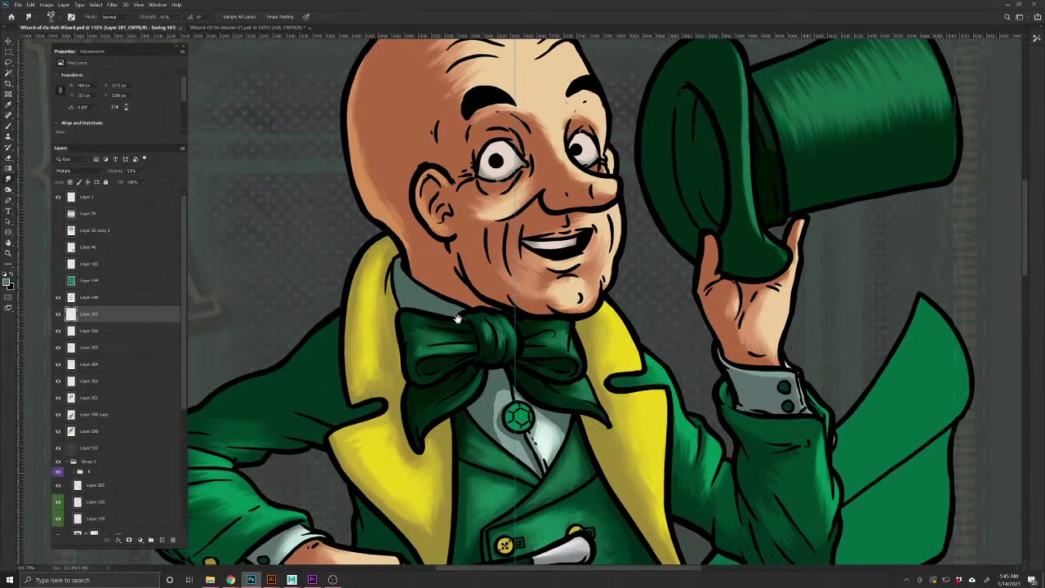
pyautogui.click(162, 541)
pyautogui.press('b')
pyautogui.moveTo(601, 246); pyautogui.dragTo(505, 447)
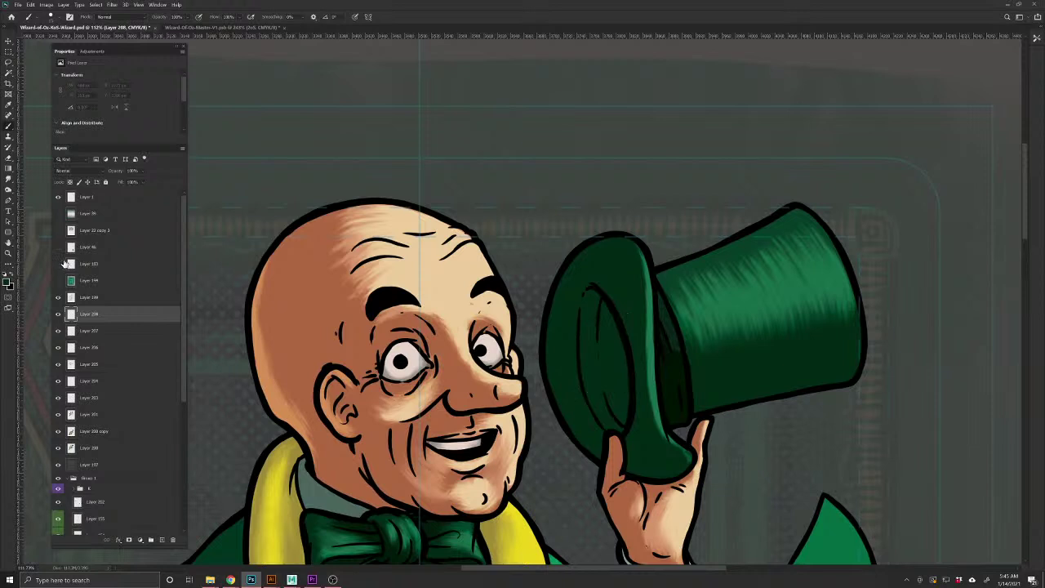
pyautogui.click(63, 171)
pyautogui.click(60, 205)
# Select the layer holding the hat band's shadow and smudge the dark shadow on the band beside the brim
pyautogui.click(9, 41)
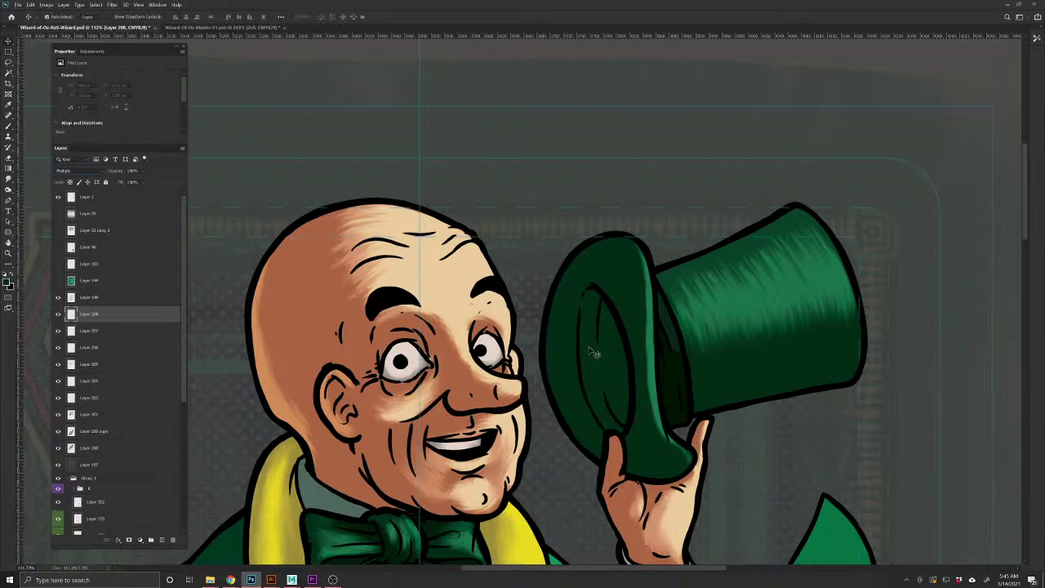
pyautogui.click(677, 383)
pyautogui.click(9, 179)
pyautogui.moveTo(671, 338); pyautogui.dragTo(678, 381)
pyautogui.moveTo(673, 327); pyautogui.dragTo(671, 368)
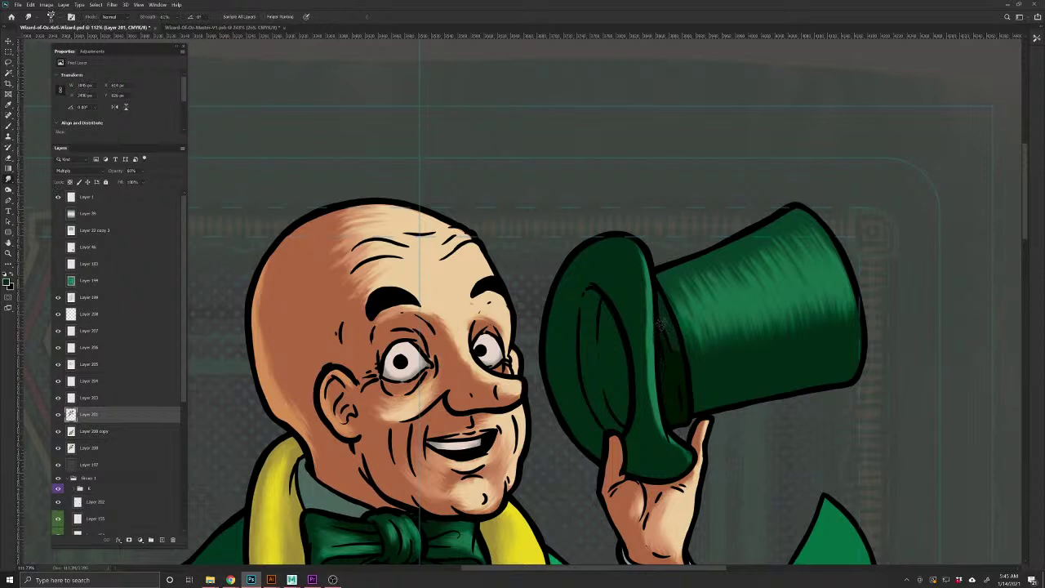
# Sample the dark green and brush a deep shadow over the inside of the hat opening
pyautogui.click(10, 126)
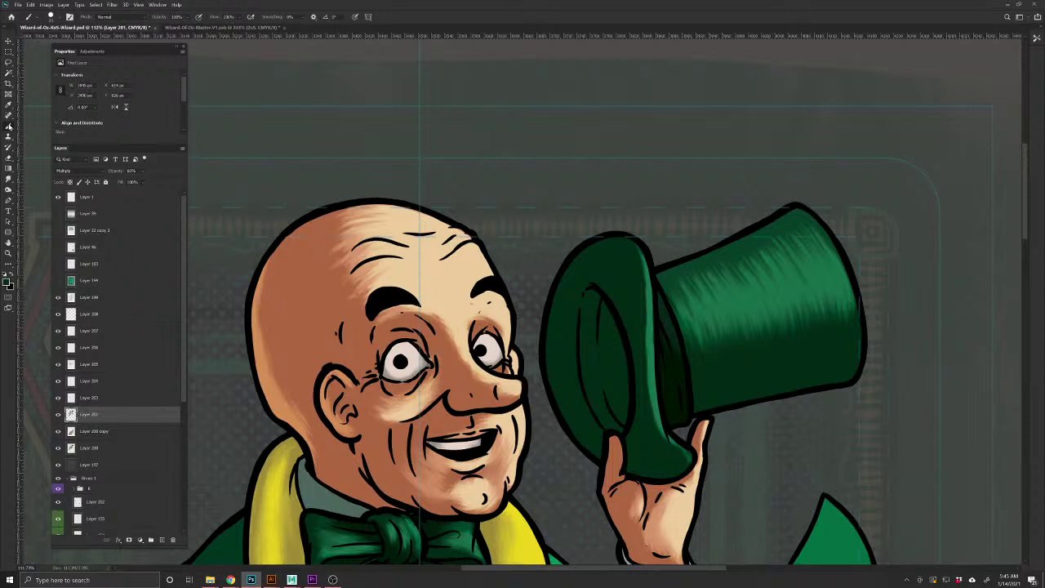
pyautogui.moveTo(619, 353); pyautogui.dragTo(624, 410)
pyautogui.keyDown('alt'); pyautogui.click(619, 388); pyautogui.keyUp('alt')
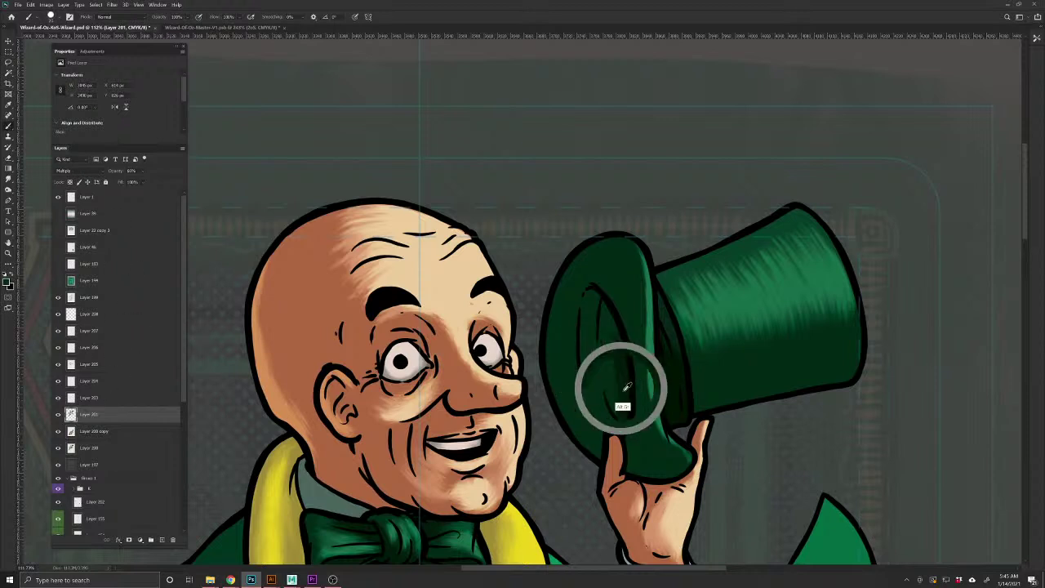
pyautogui.press('[')
pyautogui.moveTo(618, 351)
pyautogui.mouseDown()
pyautogui.moveTo(603, 319)
pyautogui.moveTo(598, 331)
pyautogui.moveTo(592, 293)
pyautogui.moveTo(585, 343)
pyautogui.moveTo(593, 321)
pyautogui.moveTo(624, 364)
pyautogui.moveTo(621, 415)
pyautogui.moveTo(598, 412)
pyautogui.moveTo(588, 396)
pyautogui.moveTo(598, 407)
pyautogui.moveTo(608, 364)
pyautogui.mouseUp()
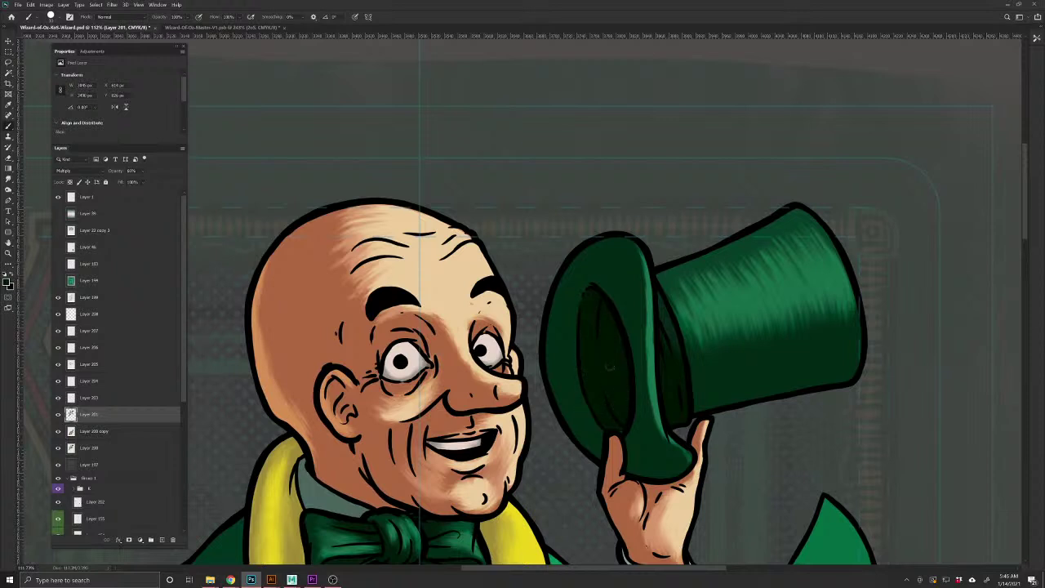
# Paint shadow around the hat's brim and blend it with the Smudge tool
pyautogui.moveTo(633, 427)
pyautogui.mouseDown()
pyautogui.moveTo(669, 475)
pyautogui.moveTo(640, 455)
pyautogui.moveTo(631, 465)
pyautogui.moveTo(598, 424)
pyautogui.moveTo(596, 451)
pyautogui.moveTo(581, 307)
pyautogui.moveTo(594, 270)
pyautogui.moveTo(631, 307)
pyautogui.moveTo(612, 284)
pyautogui.moveTo(625, 293)
pyautogui.moveTo(585, 277)
pyautogui.moveTo(568, 310)
pyautogui.moveTo(570, 383)
pyautogui.moveTo(563, 352)
pyautogui.moveTo(594, 444)
pyautogui.moveTo(560, 360)
pyautogui.moveTo(583, 447)
pyautogui.mouseUp()
pyautogui.click(7, 180)
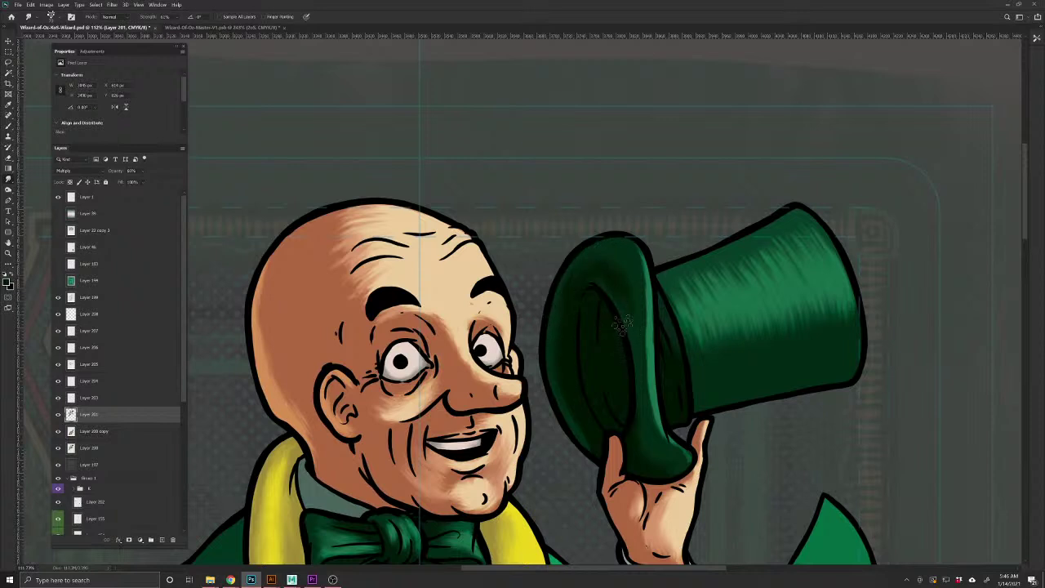
pyautogui.moveTo(642, 464); pyautogui.dragTo(638, 457)
# Paint dark shading along the underside of the hat's crown and band, then smudge it into the green
pyautogui.click(7, 127)
pyautogui.moveTo(846, 344)
pyautogui.mouseDown()
pyautogui.moveTo(699, 383)
pyautogui.moveTo(851, 335)
pyautogui.moveTo(685, 374)
pyautogui.moveTo(836, 351)
pyautogui.moveTo(829, 356)
pyautogui.moveTo(565, 397)
pyautogui.moveTo(668, 399)
pyautogui.mouseUp()
pyautogui.click(7, 179)
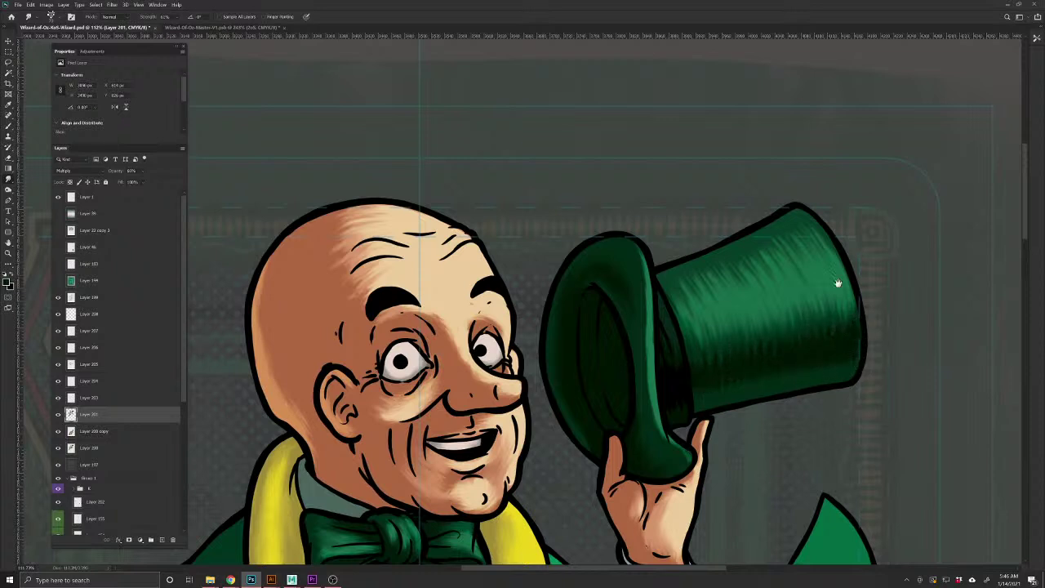
pyautogui.moveTo(569, 421); pyautogui.dragTo(483, 403)
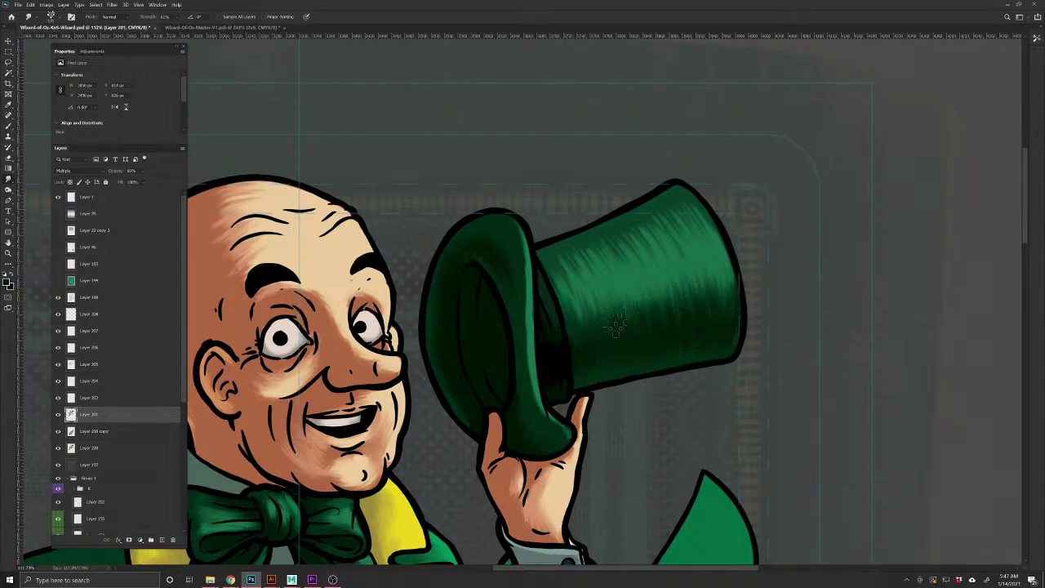
# Paint shadow along the upper edge of the hat's crown and smudge it into streaks following the fabric
pyautogui.scroll(-3, 490, 435)
pyautogui.scroll(-3, 490, 435)
pyautogui.scroll(3, 546, 400)
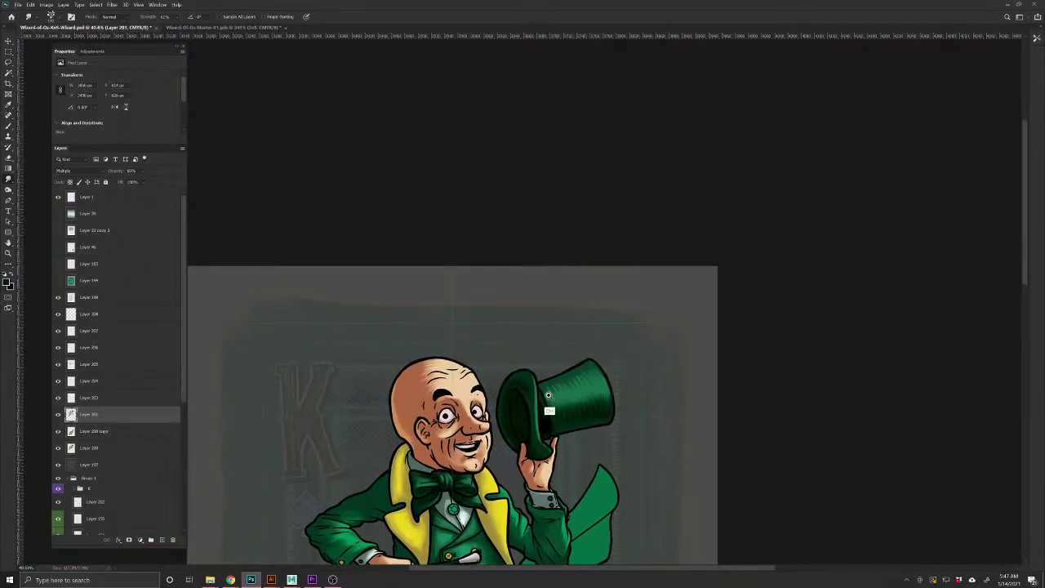
pyautogui.scroll(3, 547, 401)
pyautogui.press('b')
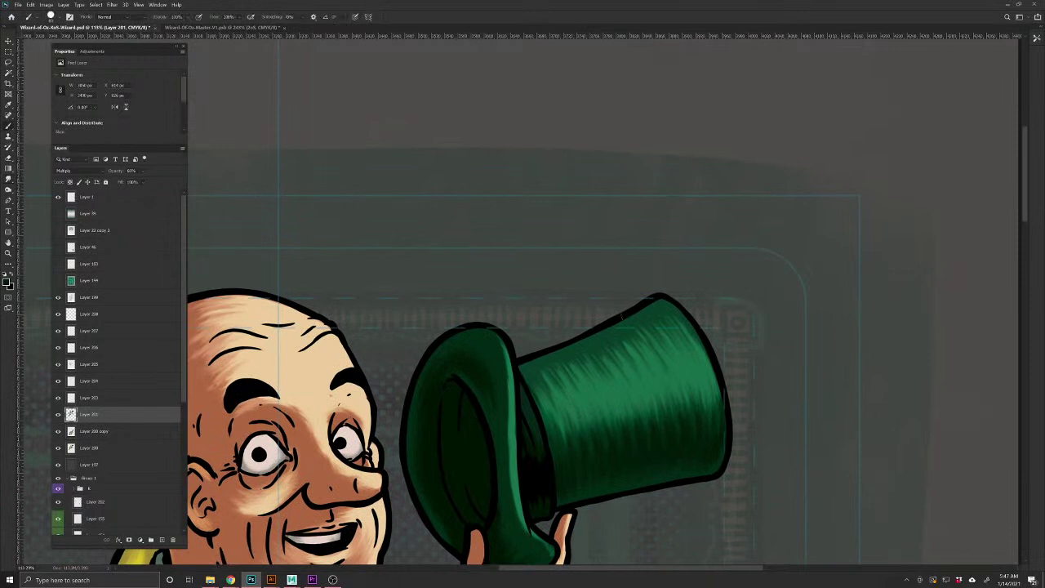
pyautogui.moveTo(653, 300); pyautogui.dragTo(516, 369)
pyautogui.press('r')
pyautogui.moveTo(535, 375); pyautogui.dragTo(604, 343)
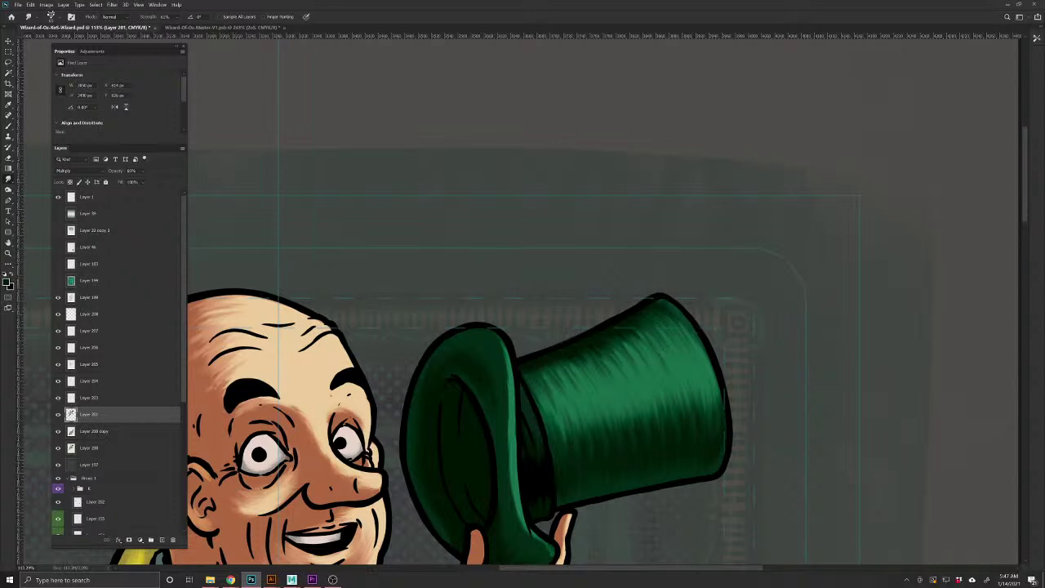
# Zoom out to review the whole figure and save the document
pyautogui.keyDown('alt'); pyautogui.click(475, 462); pyautogui.keyUp('alt')
pyautogui.moveTo(476, 462); pyautogui.dragTo(471, 455)
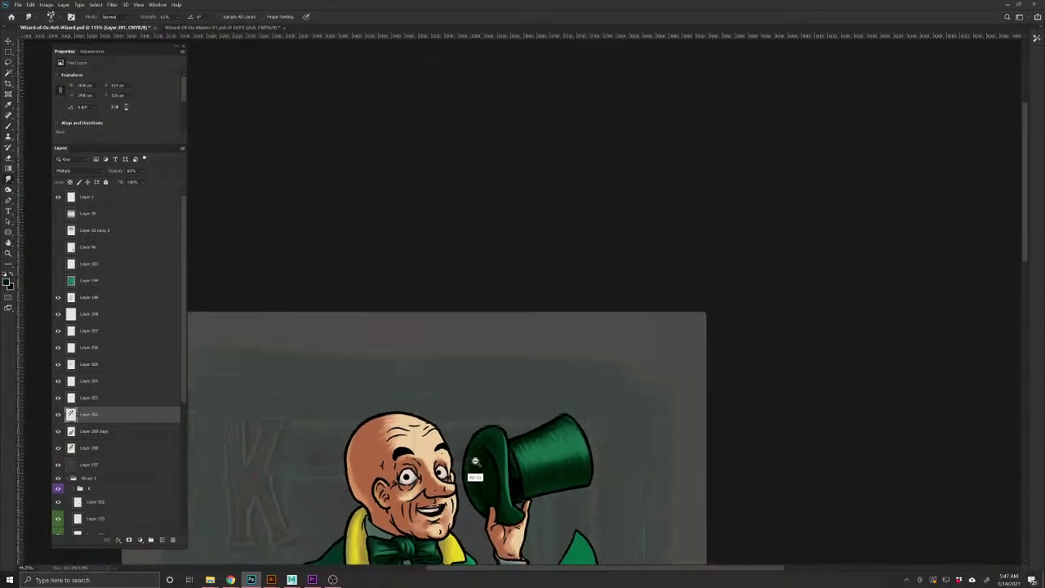
pyautogui.moveTo(406, 516); pyautogui.dragTo(540, 361)
pyautogui.hotkey('ctrl', 's')
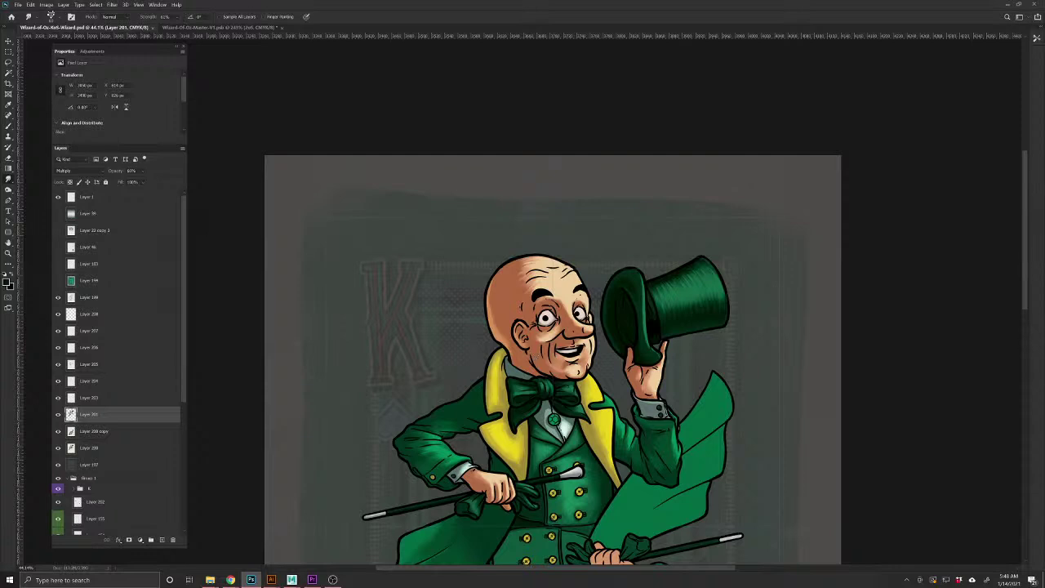
# Create a new layer above the hat shading layer and set its blend mode to Multiply
pyautogui.click(162, 540)
pyautogui.click(73, 171)
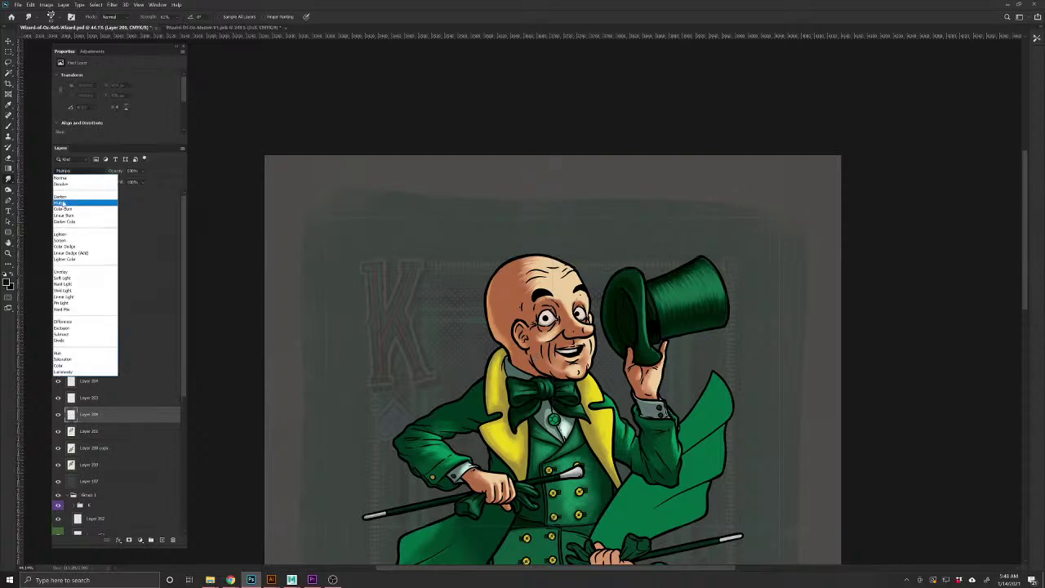
pyautogui.click(63, 206)
# Sample the skin tone and brush shadows over the side of the head, ear, eye sockets, nose, cheeks and neck
pyautogui.click(10, 127)
pyautogui.keyDown('alt'); pyautogui.click(501, 295); pyautogui.keyUp('alt')
pyautogui.scroll(5, 501, 321)
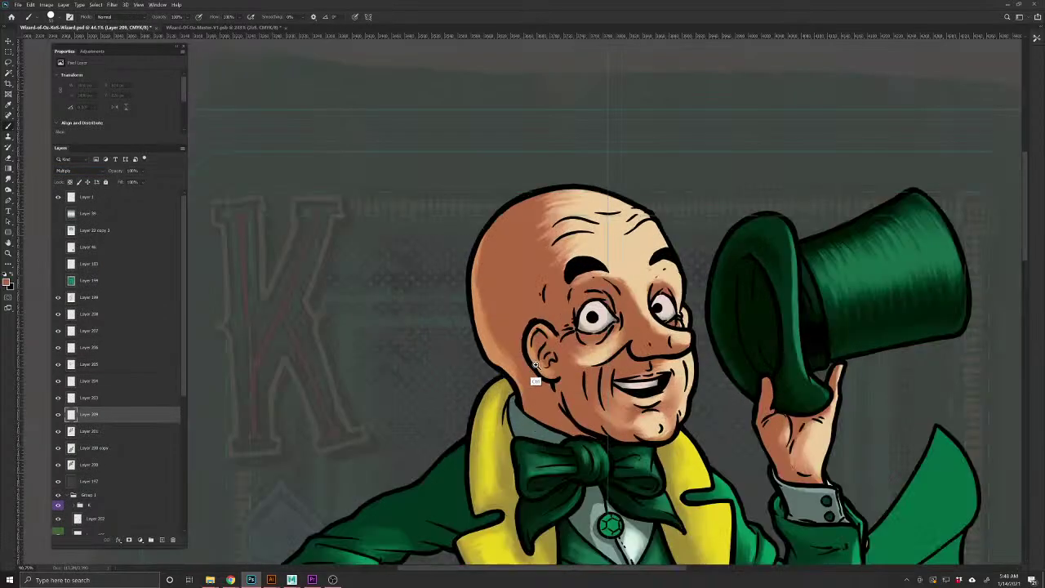
pyautogui.moveTo(502, 204)
pyautogui.mouseDown()
pyautogui.moveTo(497, 315)
pyautogui.moveTo(514, 220)
pyautogui.moveTo(510, 359)
pyautogui.moveTo(525, 253)
pyautogui.mouseUp()
pyautogui.moveTo(543, 302)
pyautogui.mouseDown()
pyautogui.moveTo(537, 331)
pyautogui.moveTo(555, 352)
pyautogui.moveTo(575, 421)
pyautogui.moveTo(604, 445)
pyautogui.moveTo(564, 433)
pyautogui.moveTo(584, 314)
pyautogui.moveTo(619, 296)
pyautogui.moveTo(575, 315)
pyautogui.moveTo(582, 376)
pyautogui.moveTo(635, 359)
pyautogui.moveTo(649, 380)
pyautogui.moveTo(605, 384)
pyautogui.moveTo(649, 433)
pyautogui.moveTo(605, 331)
pyautogui.moveTo(642, 299)
pyautogui.moveTo(629, 289)
pyautogui.moveTo(677, 287)
pyautogui.moveTo(695, 328)
pyautogui.mouseUp()
pyautogui.moveTo(571, 290)
pyautogui.mouseDown()
pyautogui.moveTo(559, 320)
pyautogui.moveTo(564, 277)
pyautogui.moveTo(530, 229)
pyautogui.moveTo(489, 261)
pyautogui.moveTo(534, 408)
pyautogui.mouseUp()
pyautogui.moveTo(585, 472); pyautogui.dragTo(528, 467)
pyautogui.moveTo(480, 413); pyautogui.dragTo(537, 443)
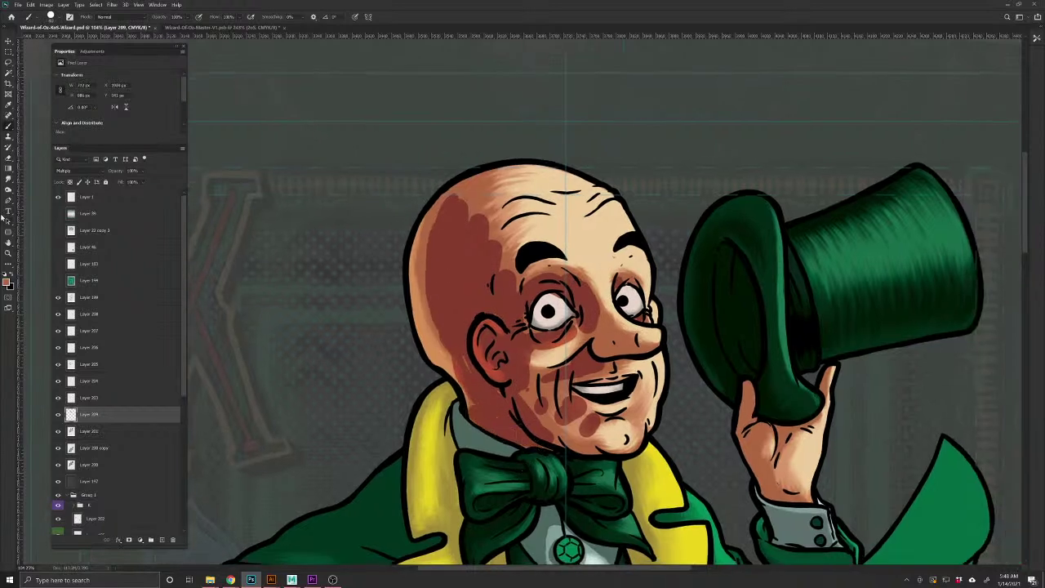
# Brush additional shadow onto the side of the nose
pyautogui.click(8, 179)
pyautogui.press('b')
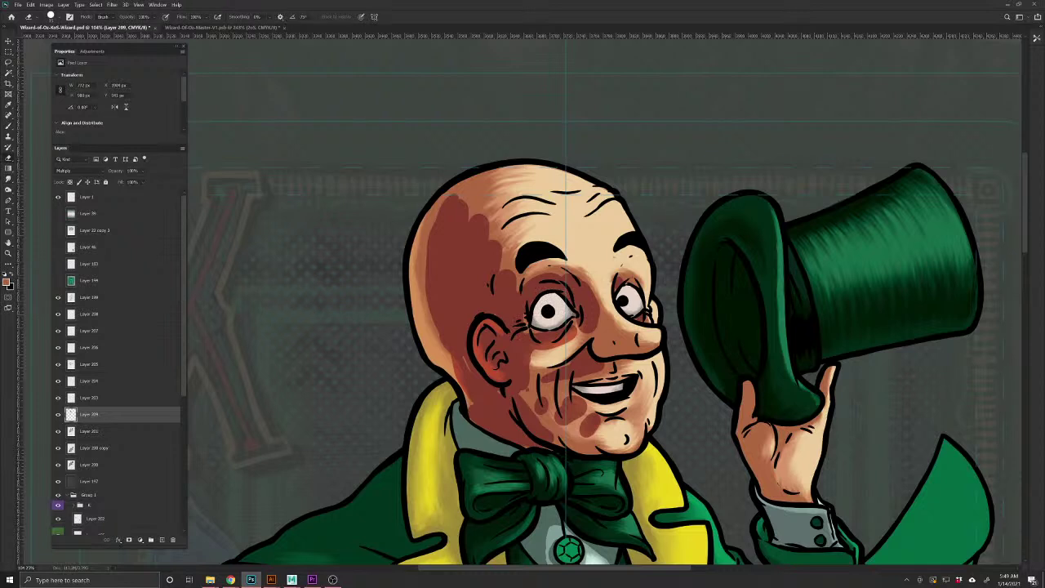
pyautogui.click(8, 180)
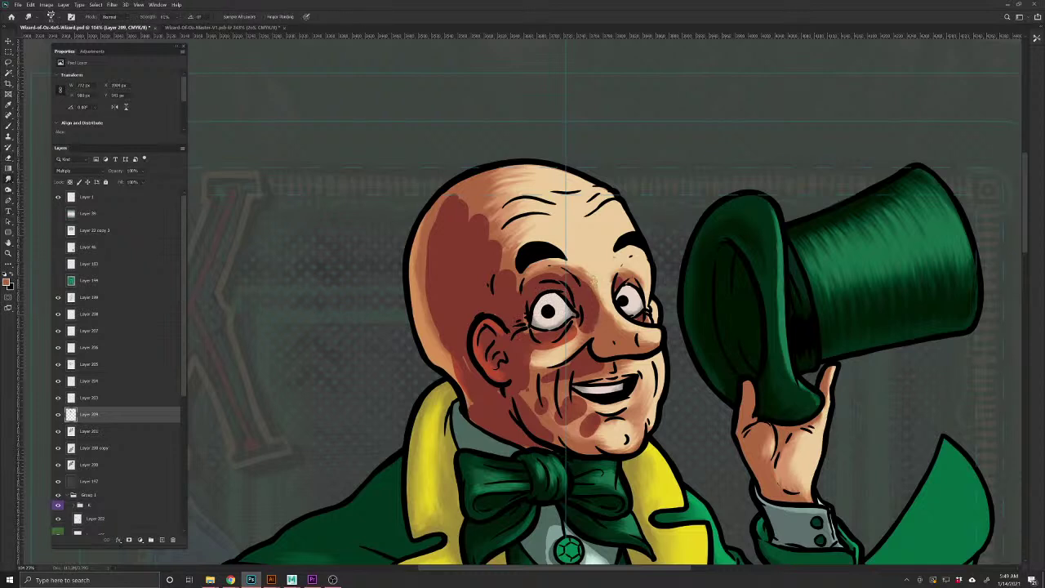
pyautogui.press('b')
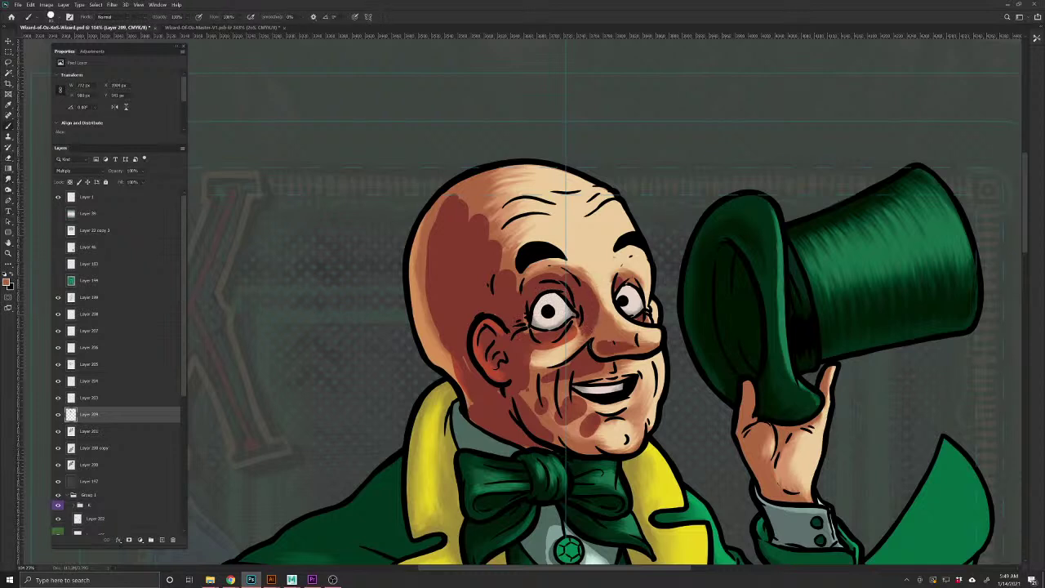
pyautogui.click(590, 346)
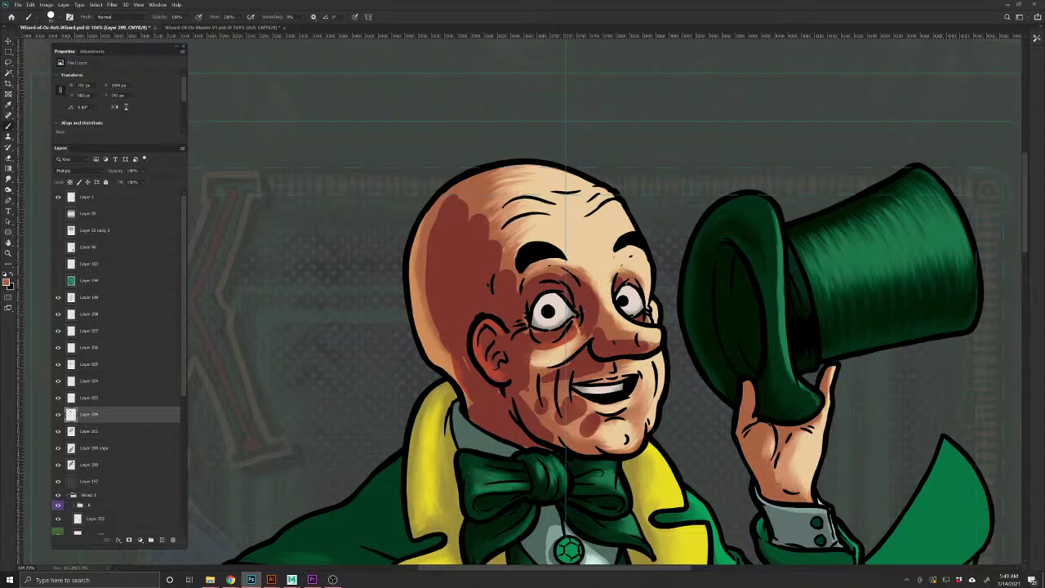
# Smudge the shadow edges on the head, eyes, nose and cheeks, and lower the shadow layer's opacity
pyautogui.click(9, 179)
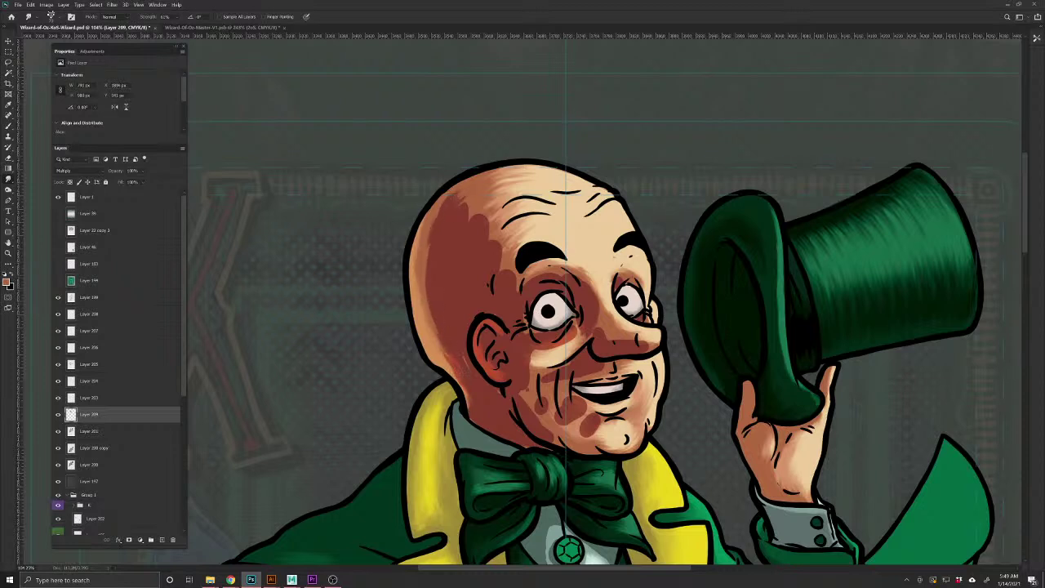
pyautogui.moveTo(418, 289); pyautogui.dragTo(424, 226)
pyautogui.moveTo(426, 271); pyautogui.dragTo(436, 332)
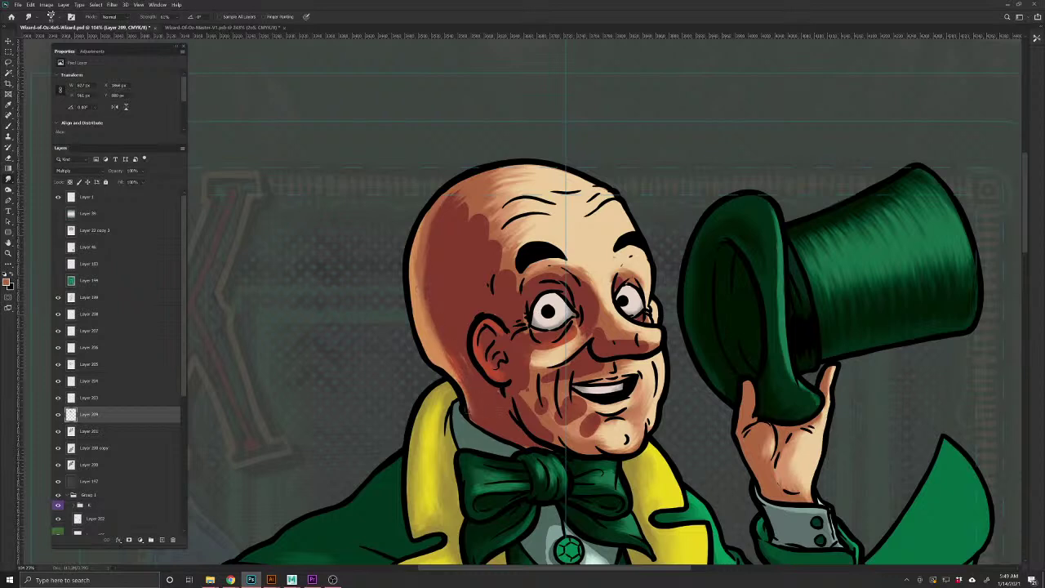
pyautogui.moveTo(468, 188)
pyautogui.mouseDown()
pyautogui.moveTo(454, 201)
pyautogui.moveTo(519, 287)
pyautogui.mouseUp()
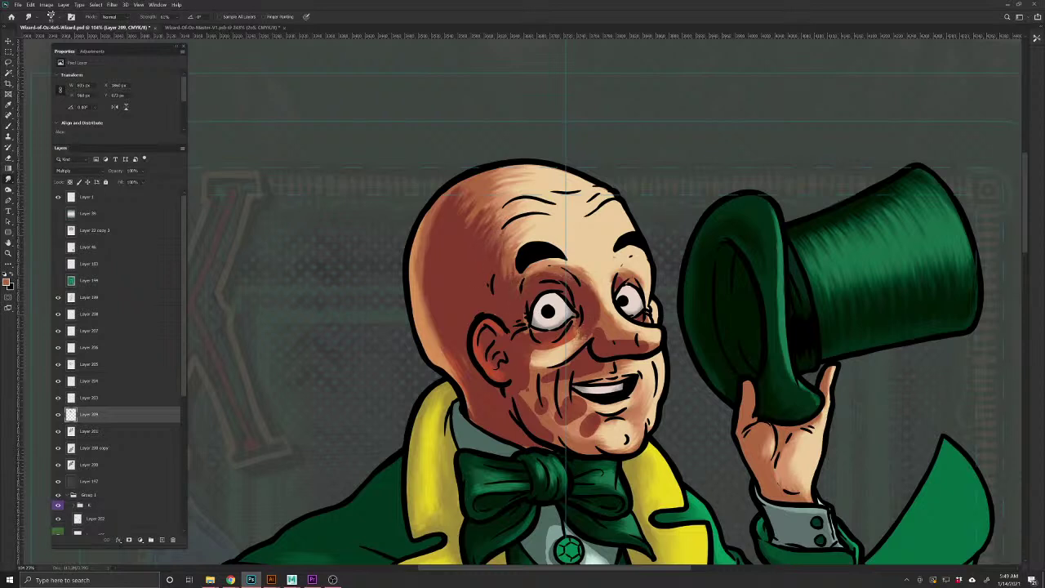
pyautogui.moveTo(598, 317)
pyautogui.mouseDown()
pyautogui.moveTo(603, 330)
pyautogui.moveTo(657, 346)
pyautogui.mouseUp()
pyautogui.moveTo(627, 273); pyautogui.dragTo(614, 291)
pyautogui.moveTo(560, 335)
pyautogui.mouseDown()
pyautogui.moveTo(568, 348)
pyautogui.moveTo(552, 351)
pyautogui.moveTo(500, 322)
pyautogui.moveTo(520, 325)
pyautogui.moveTo(534, 360)
pyautogui.moveTo(524, 403)
pyautogui.moveTo(553, 444)
pyautogui.mouseUp()
pyautogui.moveTo(122, 171); pyautogui.dragTo(116, 174)
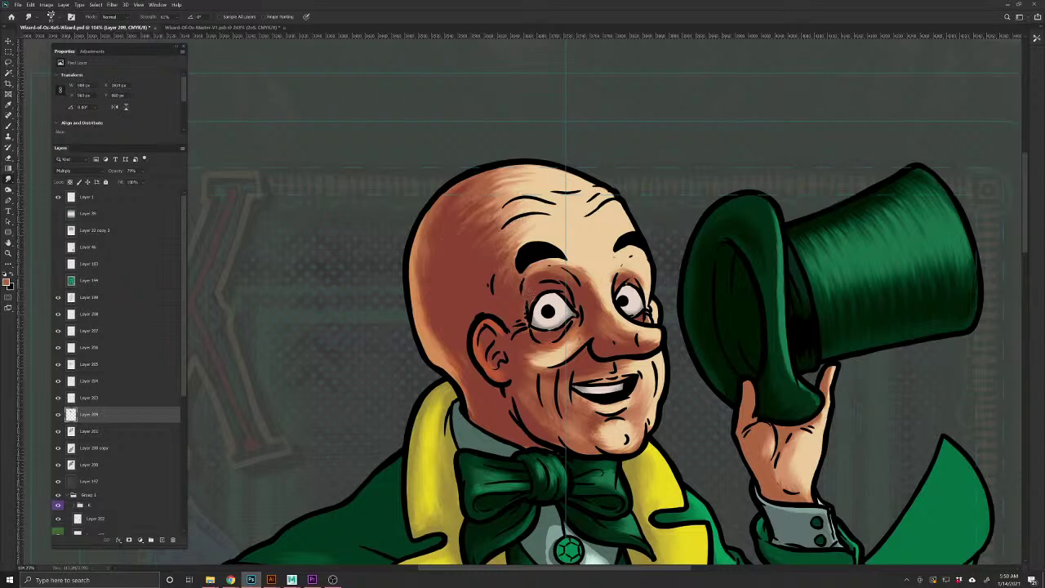
pyautogui.moveTo(118, 170); pyautogui.dragTo(113, 173)
# Brush skin shadows onto the palm and fingers of the hand holding the hat
pyautogui.click(9, 128)
pyautogui.moveTo(688, 455); pyautogui.dragTo(468, 386)
pyautogui.moveTo(529, 315)
pyautogui.mouseDown()
pyautogui.moveTo(519, 361)
pyautogui.moveTo(556, 356)
pyautogui.moveTo(528, 378)
pyautogui.moveTo(549, 429)
pyautogui.mouseUp()
pyautogui.moveTo(570, 361); pyautogui.dragTo(557, 387)
pyautogui.moveTo(567, 356); pyautogui.dragTo(558, 365)
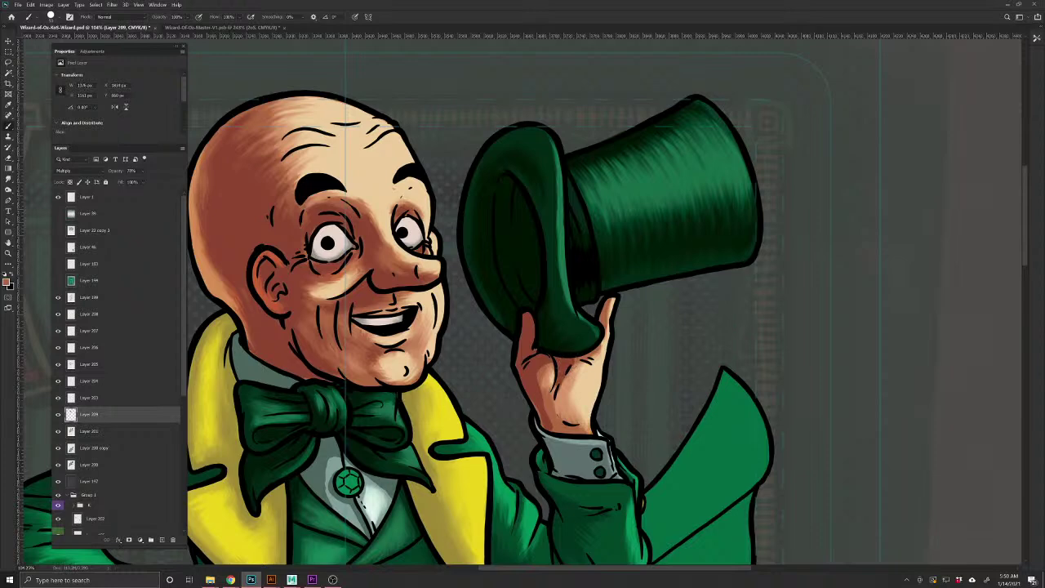
pyautogui.press('[')
pyautogui.moveTo(607, 302); pyautogui.dragTo(602, 320)
# Brush skin shadows onto the wrist and fingers of the hand holding the cane
pyautogui.moveTo(380, 495)
pyautogui.mouseDown()
pyautogui.moveTo(585, 359)
pyautogui.moveTo(682, 305)
pyautogui.mouseUp()
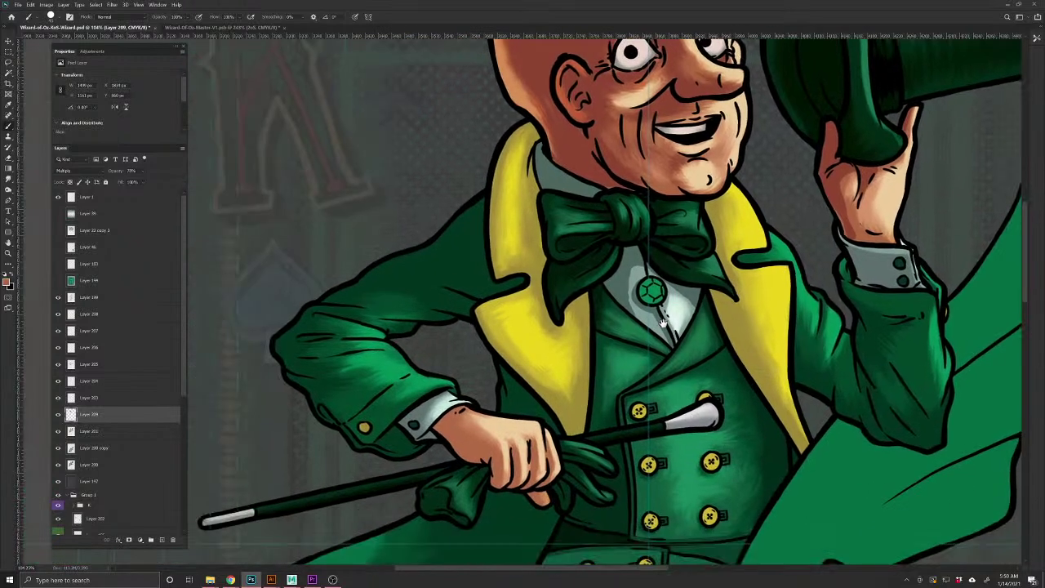
pyautogui.moveTo(441, 418)
pyautogui.mouseDown()
pyautogui.moveTo(458, 454)
pyautogui.moveTo(507, 491)
pyautogui.mouseUp()
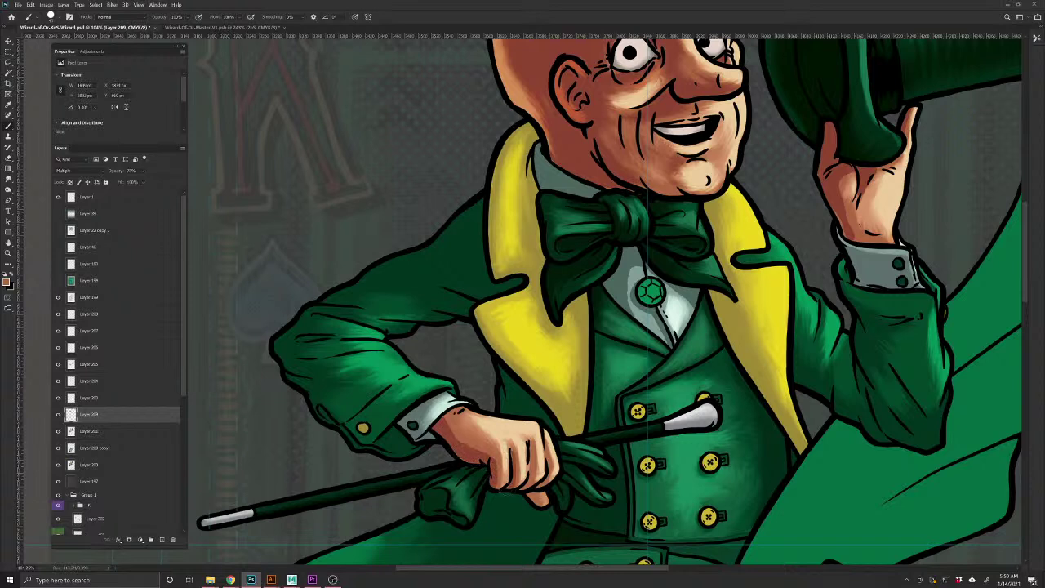
pyautogui.moveTo(533, 449)
pyautogui.mouseDown()
pyautogui.moveTo(528, 488)
pyautogui.moveTo(549, 483)
pyautogui.moveTo(536, 503)
pyautogui.moveTo(544, 485)
pyautogui.mouseUp()
# Smudge the new hand shadows to soften them into the skin
pyautogui.click(9, 180)
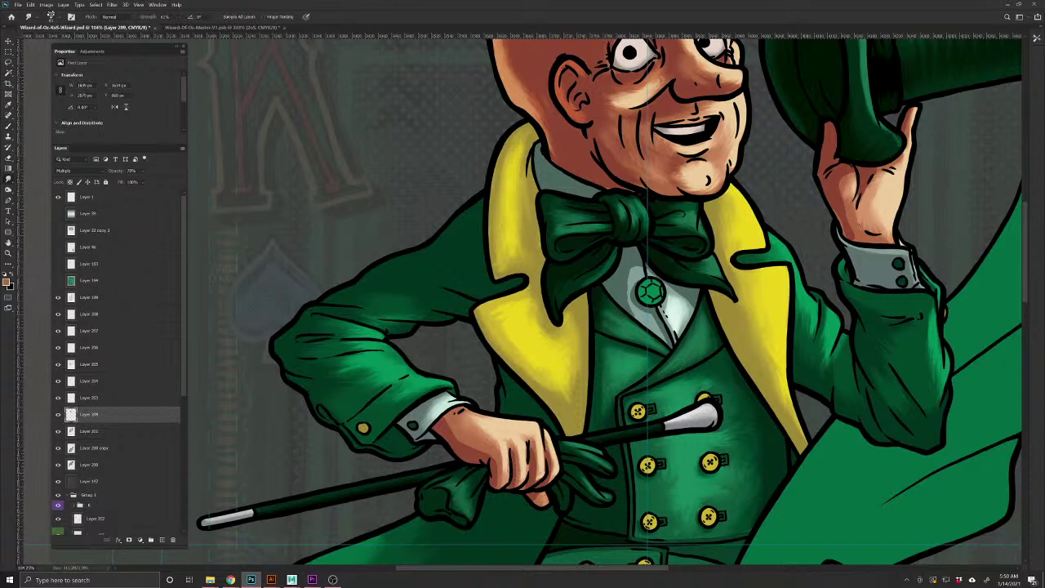
pyautogui.moveTo(461, 440); pyautogui.dragTo(478, 451)
pyautogui.moveTo(523, 454); pyautogui.dragTo(529, 467)
pyautogui.moveTo(538, 489); pyautogui.dragTo(536, 500)
pyautogui.moveTo(735, 347); pyautogui.dragTo(514, 444)
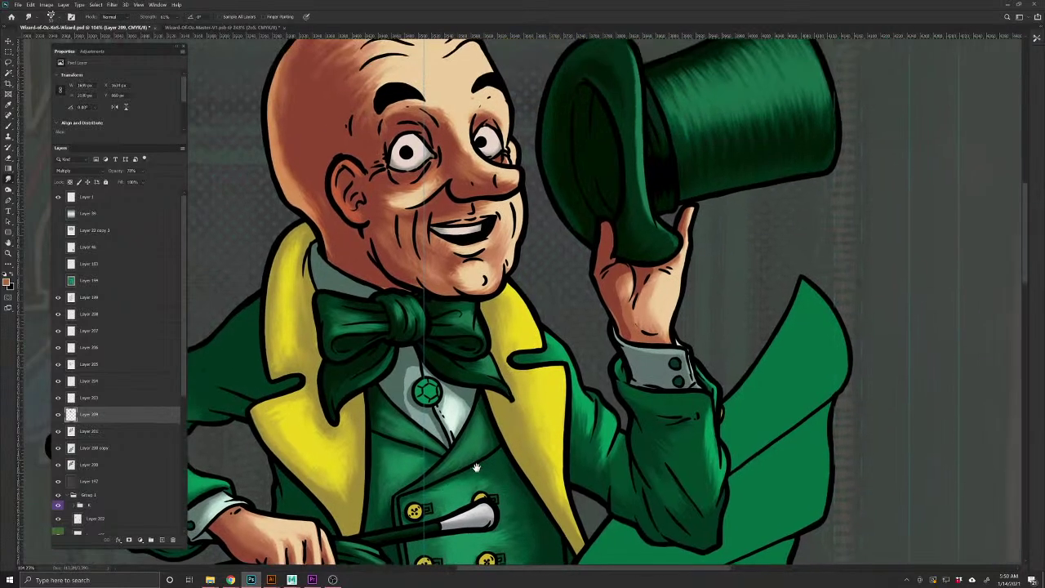
pyautogui.moveTo(562, 407); pyautogui.dragTo(542, 488)
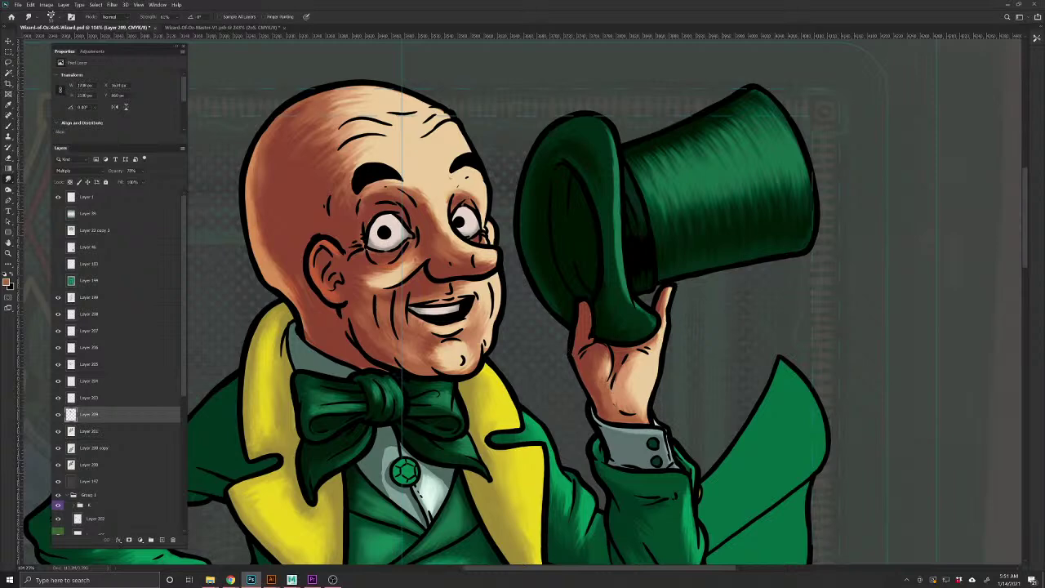
pyautogui.moveTo(484, 479); pyautogui.dragTo(527, 458)
pyautogui.moveTo(533, 366); pyautogui.dragTo(557, 364)
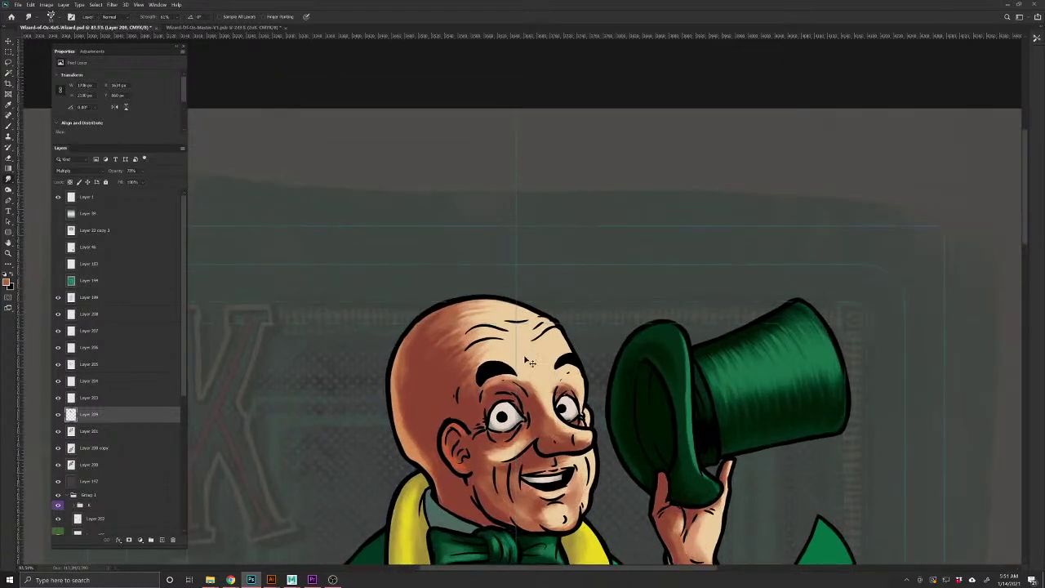
# Select the Overlay layer on the face and erase along the forehead, brow and chin edges, ready for smudging
pyautogui.keyDown('ctrl'); pyautogui.click(528, 356); pyautogui.keyUp('ctrl')
pyautogui.click(8, 159)
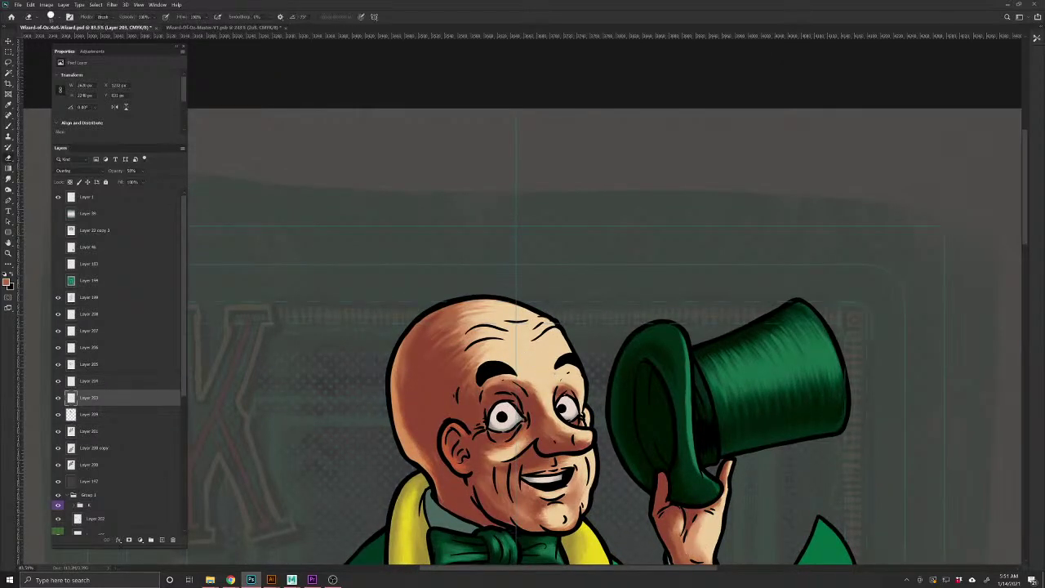
pyautogui.moveTo(504, 300)
pyautogui.mouseDown()
pyautogui.moveTo(565, 344)
pyautogui.moveTo(581, 385)
pyautogui.mouseUp()
pyautogui.moveTo(560, 350); pyautogui.dragTo(583, 406)
pyautogui.moveTo(592, 449); pyautogui.dragTo(594, 490)
pyautogui.click(9, 182)
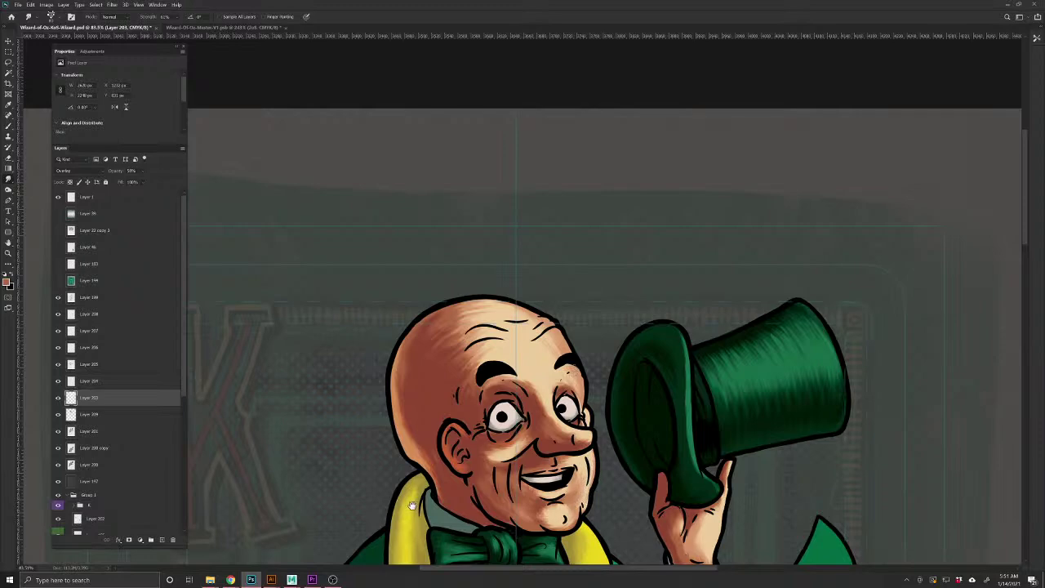
# Bring the whole upper body into view and save the document
pyautogui.scroll(-3, 417, 510)
pyautogui.moveTo(419, 487); pyautogui.dragTo(462, 317)
pyautogui.hotkey('ctrl', 's')
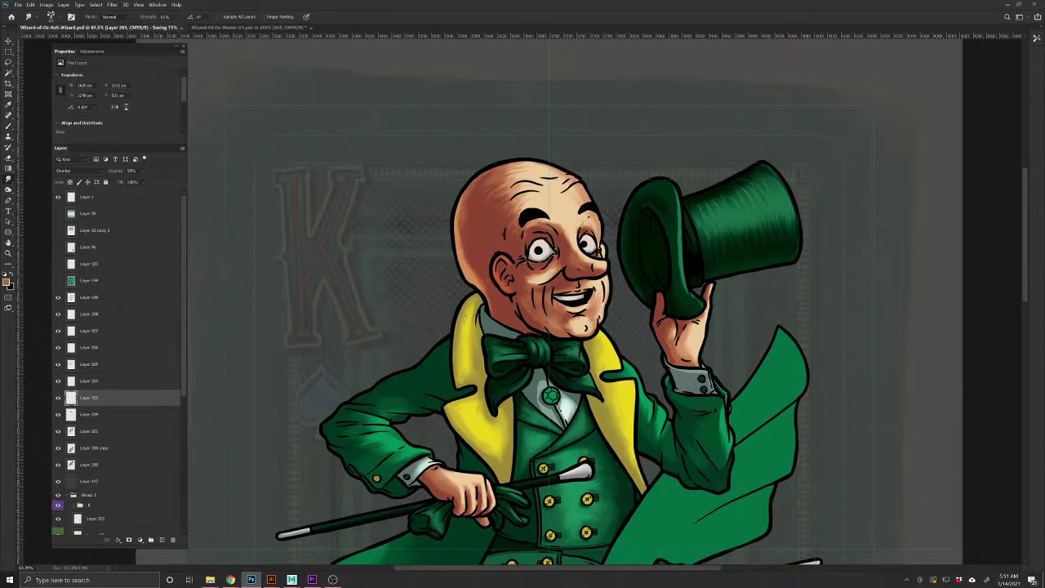
# Toggle the visibility of Layer 201, Layer 200 copy and Layer 205 to check what each one contains
pyautogui.click(58, 432)
pyautogui.click(58, 432)
pyautogui.click(59, 449)
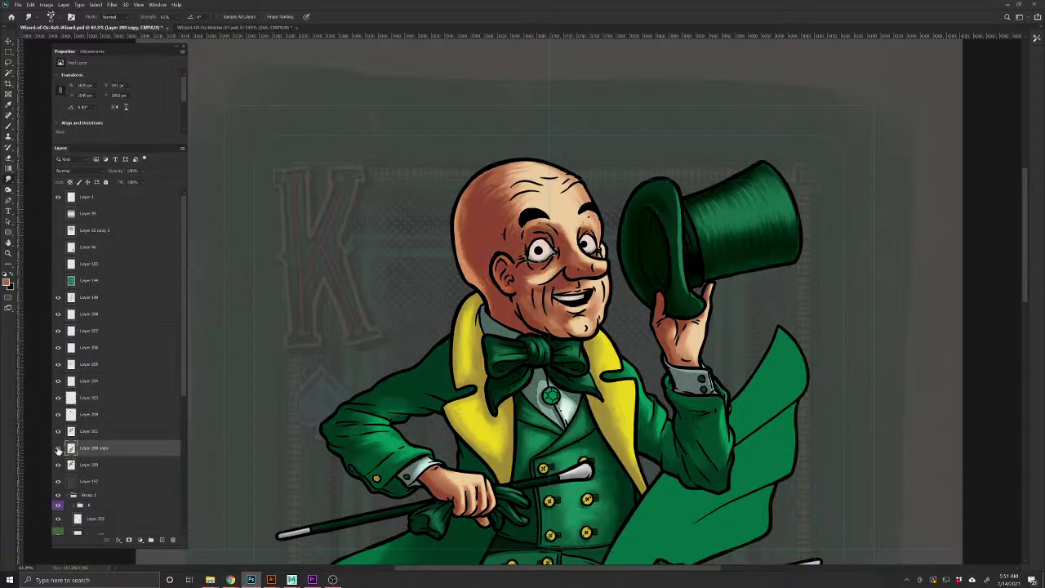
pyautogui.click(58, 449)
pyautogui.click(58, 450)
pyautogui.click(58, 366)
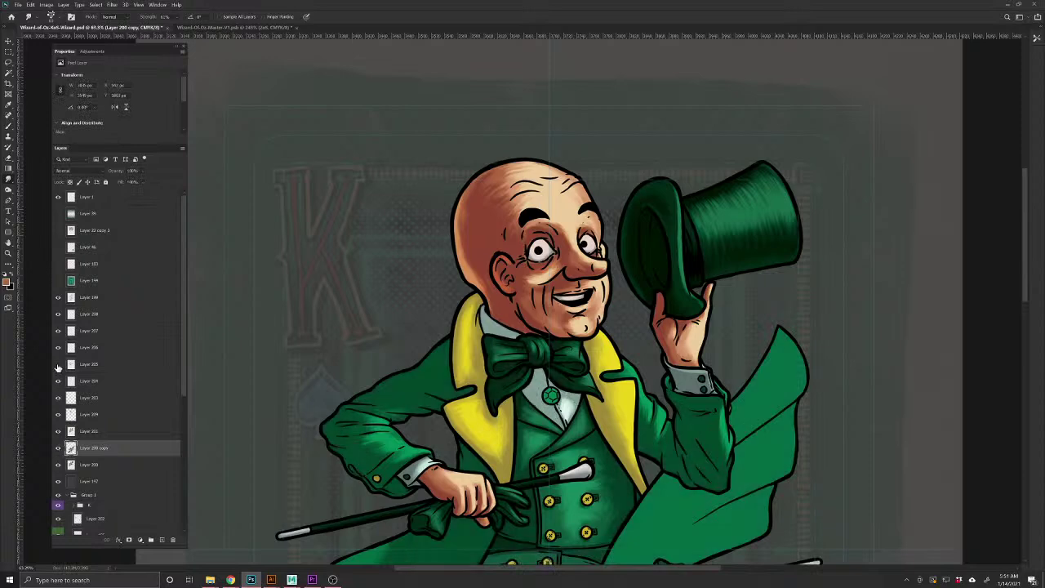
pyautogui.click(58, 366)
pyautogui.click(81, 365)
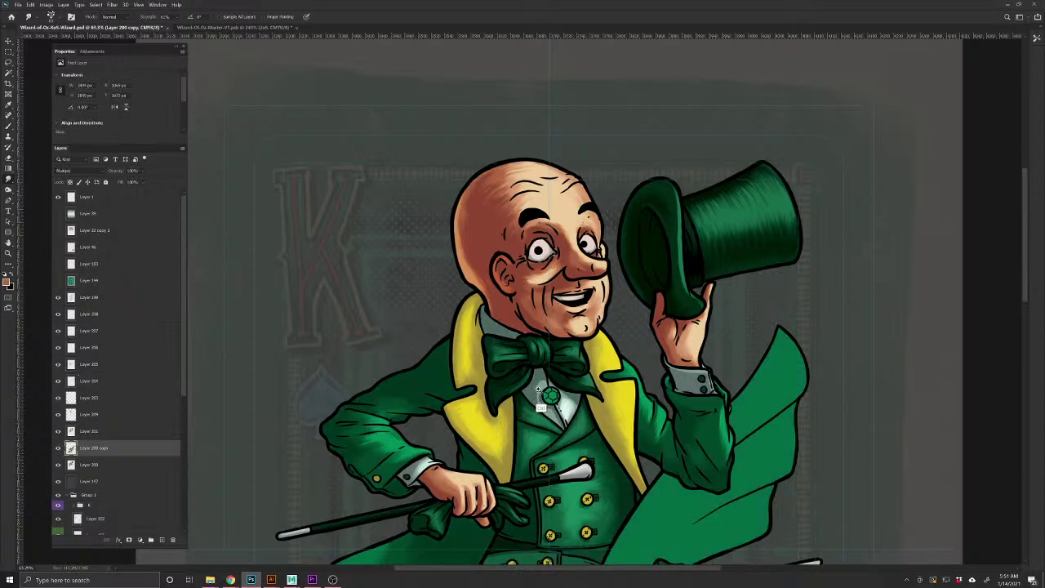
# Inspect the shading across the face, jacket, vest and raised sleeve from close up and from a distance
pyautogui.scroll(4, 539, 406)
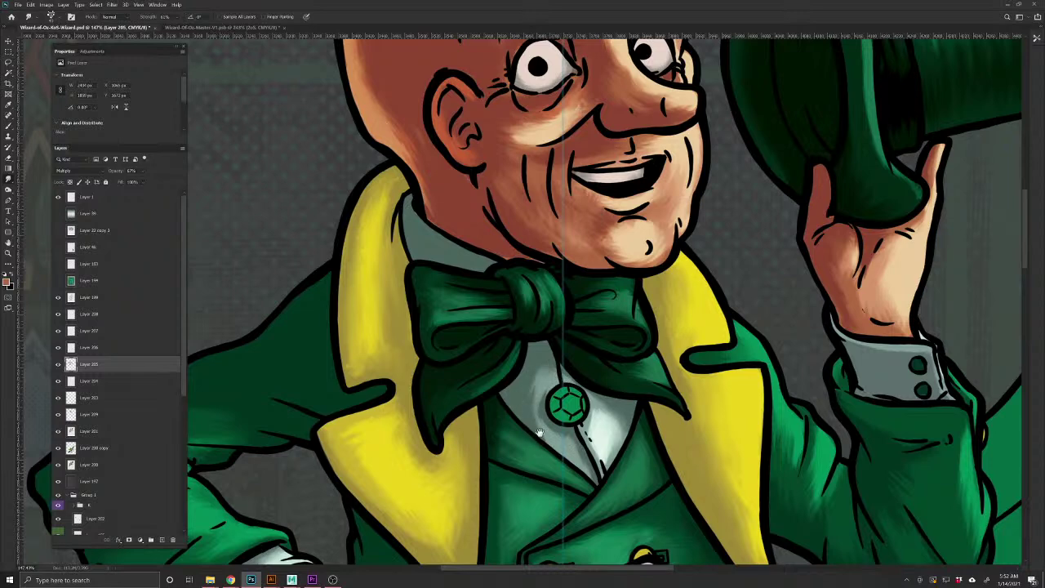
pyautogui.moveTo(527, 473); pyautogui.dragTo(513, 456)
pyautogui.scroll(-2, 513, 458)
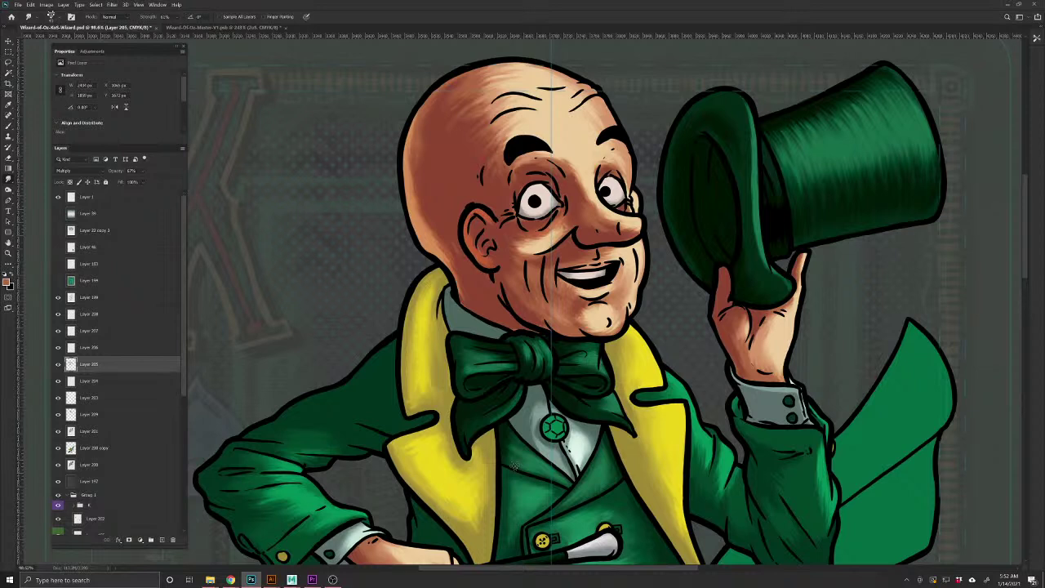
pyautogui.scroll(-3, 488, 496)
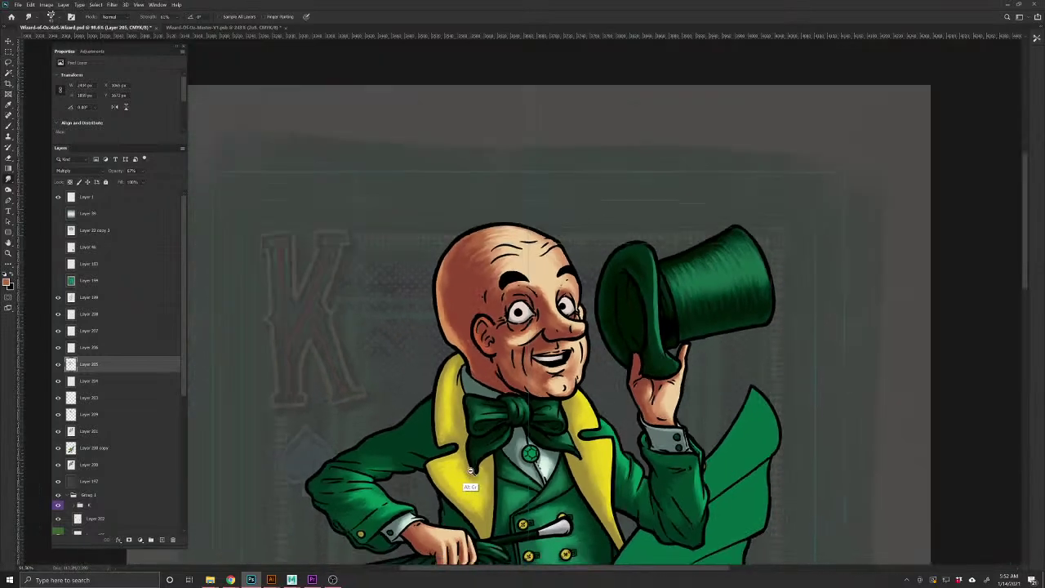
pyautogui.moveTo(466, 493); pyautogui.dragTo(501, 345)
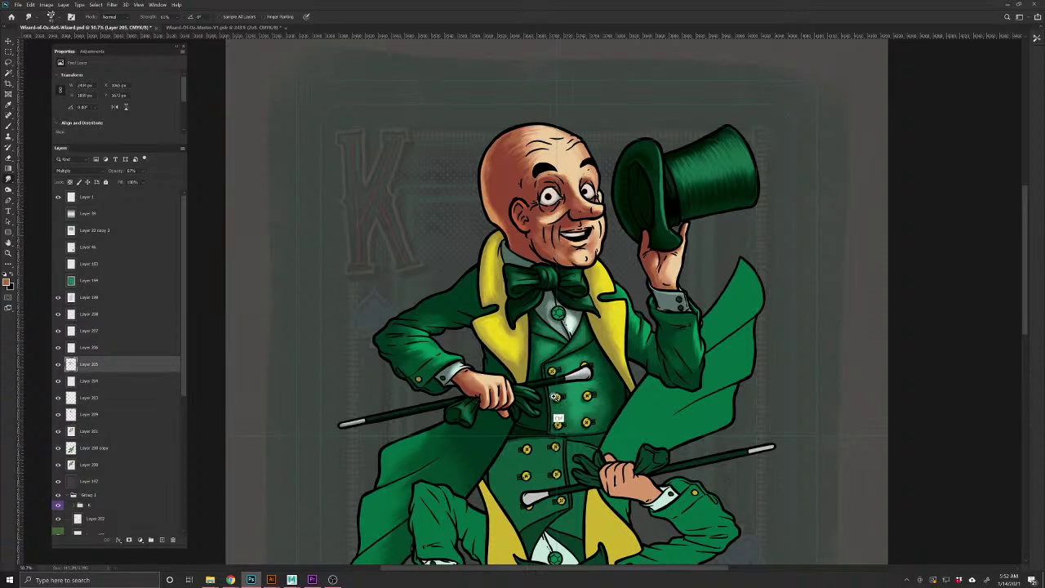
pyautogui.scroll(3, 554, 413)
pyautogui.scroll(-3, 580, 433)
pyautogui.moveTo(488, 336); pyautogui.dragTo(504, 439)
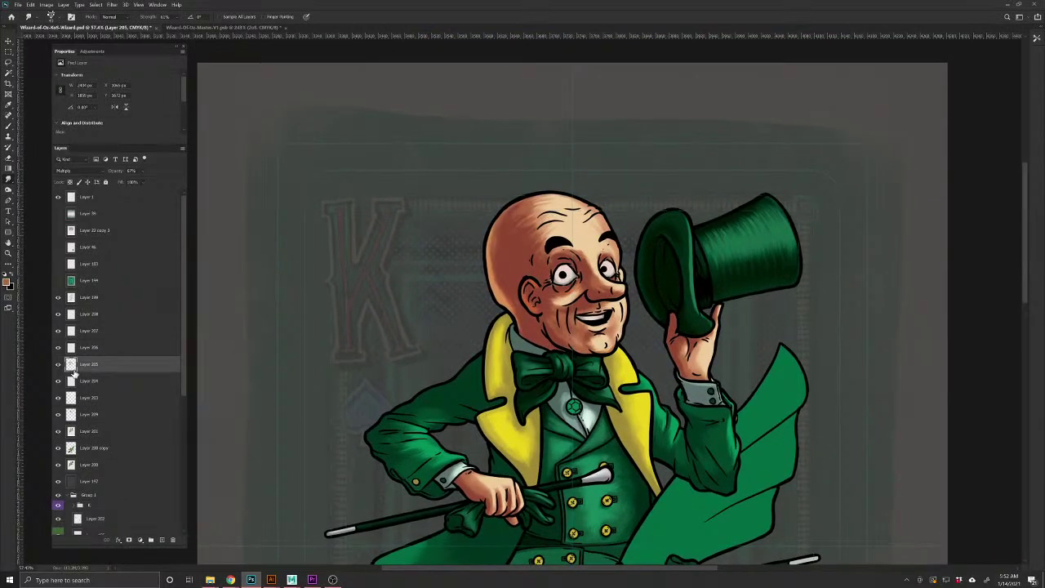
# Add a new layer directly above Layer 205 in Multiply blend mode, ready for brush shading
pyautogui.click(161, 541)
pyautogui.click(78, 171)
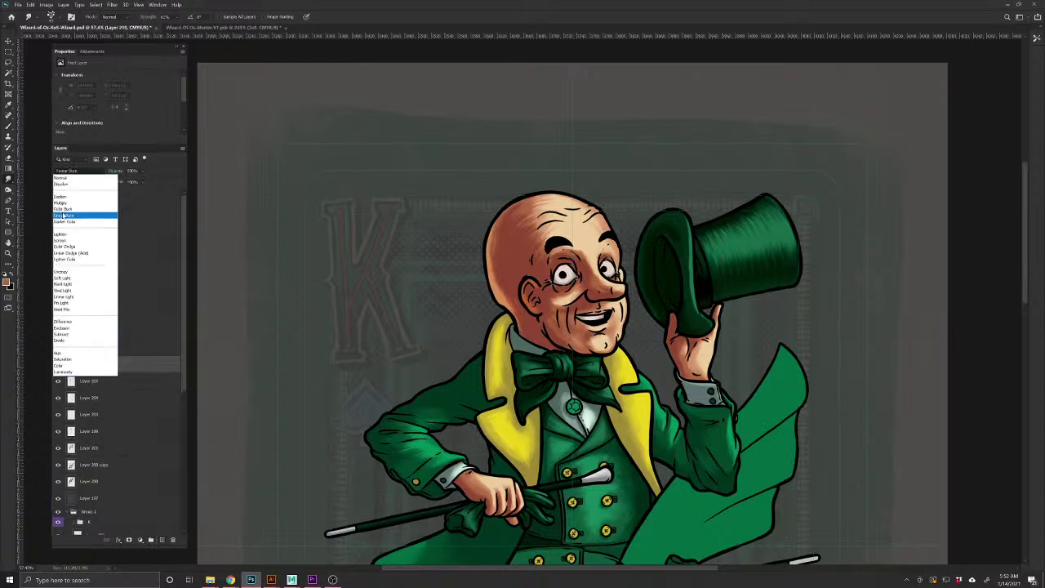
pyautogui.click(75, 205)
pyautogui.click(9, 122)
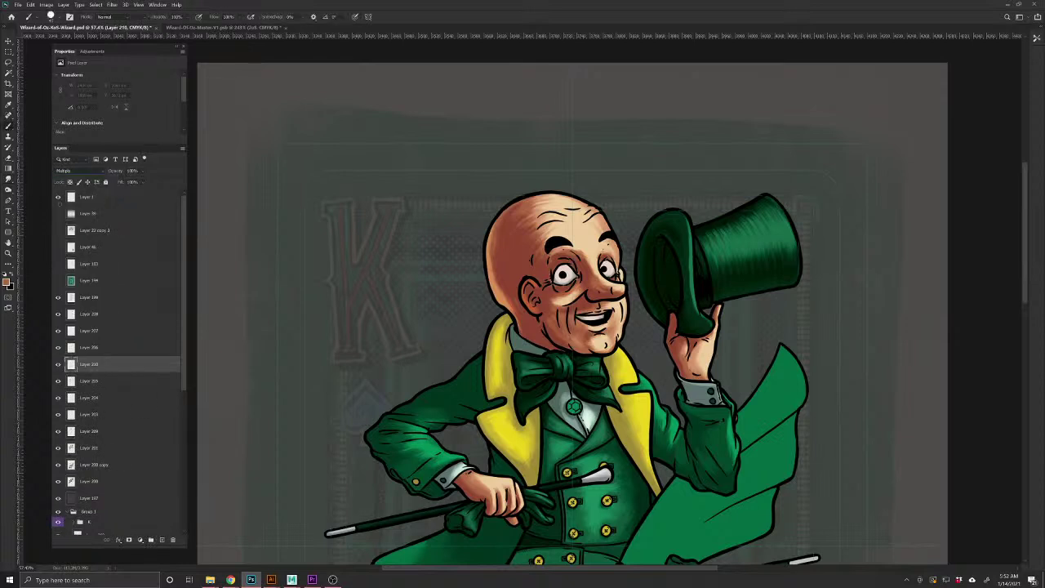
# Sample the shirt collar colour for a first shadow stroke and change the brush colour to a neutral grey
pyautogui.moveTo(522, 347); pyautogui.dragTo(545, 381)
pyautogui.keyDown('alt'); pyautogui.click(546, 381); pyautogui.keyUp('alt')
pyautogui.moveTo(516, 324)
pyautogui.mouseDown()
pyautogui.moveTo(513, 334)
pyautogui.moveTo(532, 373)
pyautogui.mouseUp()
pyautogui.click(5, 282)
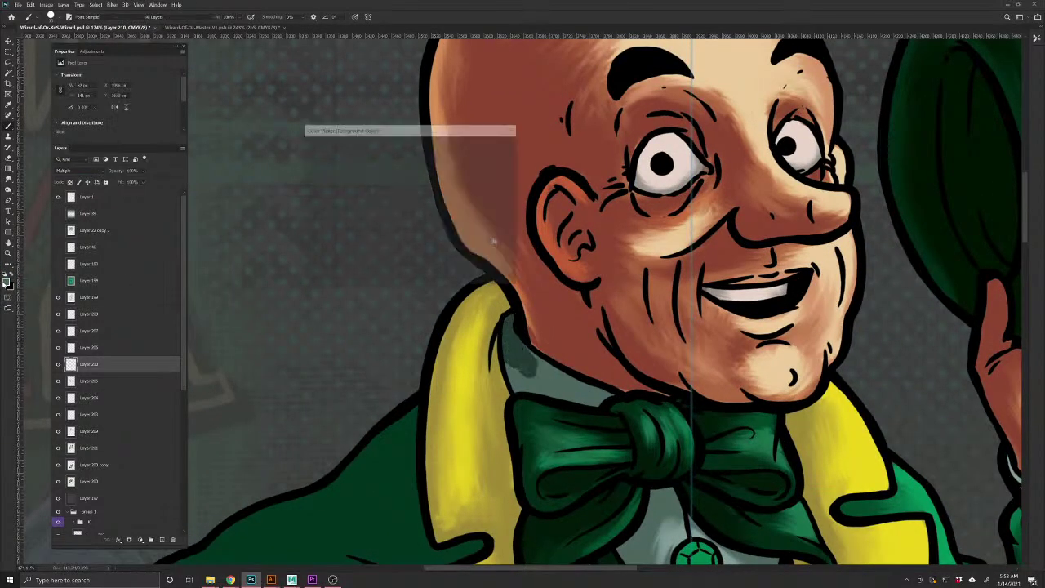
pyautogui.moveTo(345, 226); pyautogui.dragTo(303, 213)
pyautogui.click(491, 145)
# Paint grey shadows on the shirt collar and on the shirt front under the bow tie, and smudge them soft
pyautogui.moveTo(542, 352)
pyautogui.mouseDown()
pyautogui.moveTo(528, 374)
pyautogui.moveTo(538, 366)
pyautogui.moveTo(511, 316)
pyautogui.moveTo(540, 389)
pyautogui.moveTo(522, 382)
pyautogui.moveTo(530, 396)
pyautogui.moveTo(595, 406)
pyautogui.moveTo(575, 382)
pyautogui.mouseUp()
pyautogui.moveTo(591, 508); pyautogui.dragTo(472, 354)
pyautogui.moveTo(555, 345)
pyautogui.mouseDown()
pyautogui.moveTo(539, 349)
pyautogui.moveTo(524, 398)
pyautogui.moveTo(507, 408)
pyautogui.moveTo(518, 389)
pyautogui.mouseUp()
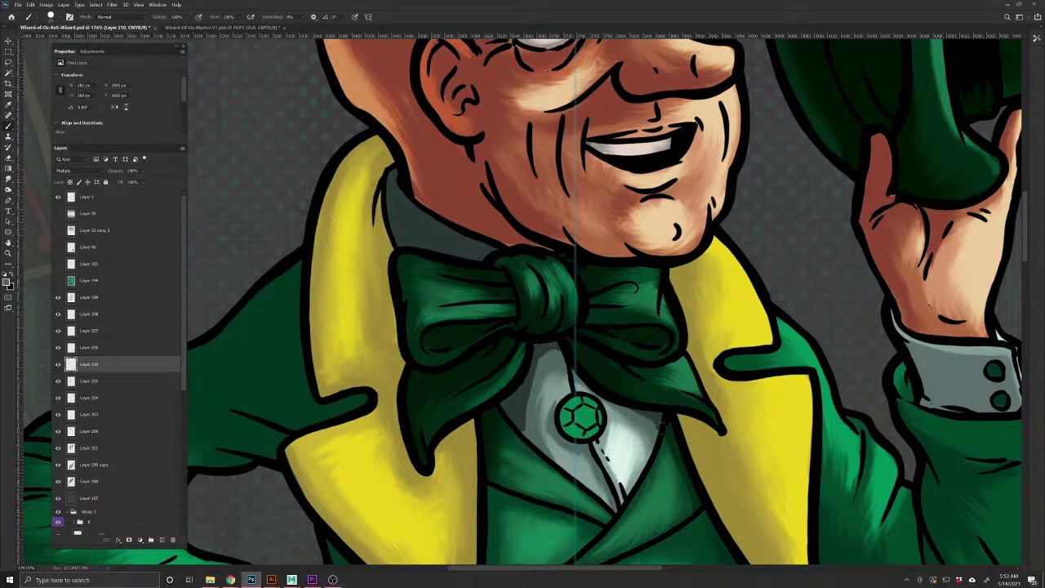
pyautogui.press('r')
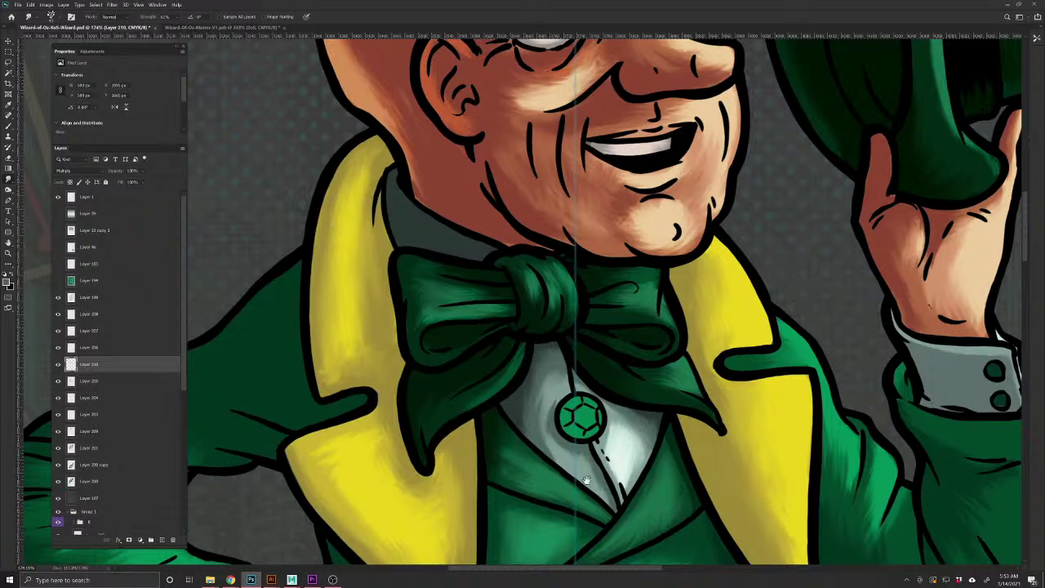
# Select Layer 206 and add a new Multiply layer above it for brush shading on the raised hand's shirt cuff
pyautogui.scroll(-5, 582, 490)
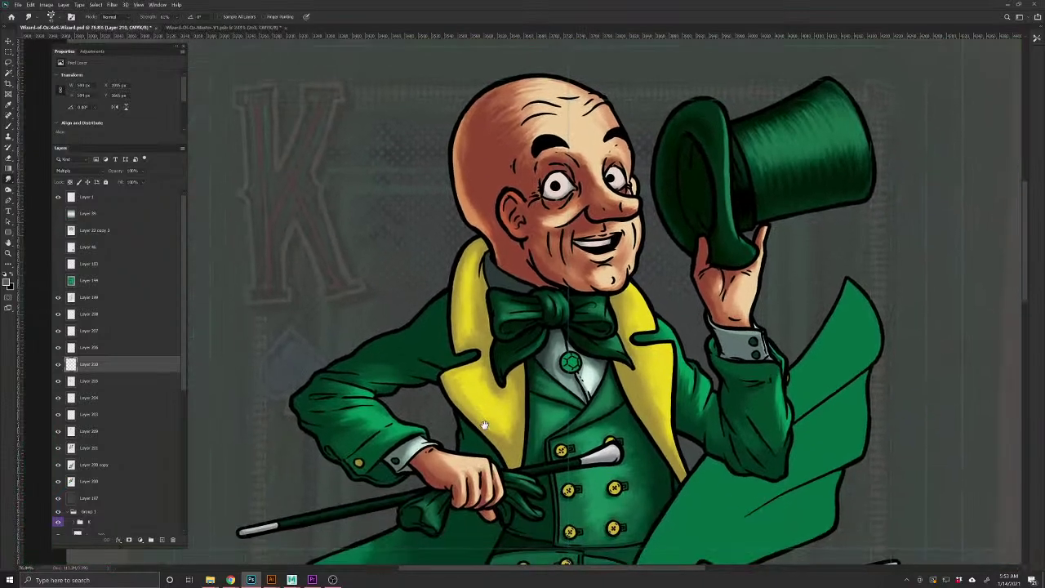
pyautogui.moveTo(536, 474); pyautogui.dragTo(537, 482)
pyautogui.moveTo(623, 460); pyautogui.dragTo(541, 493)
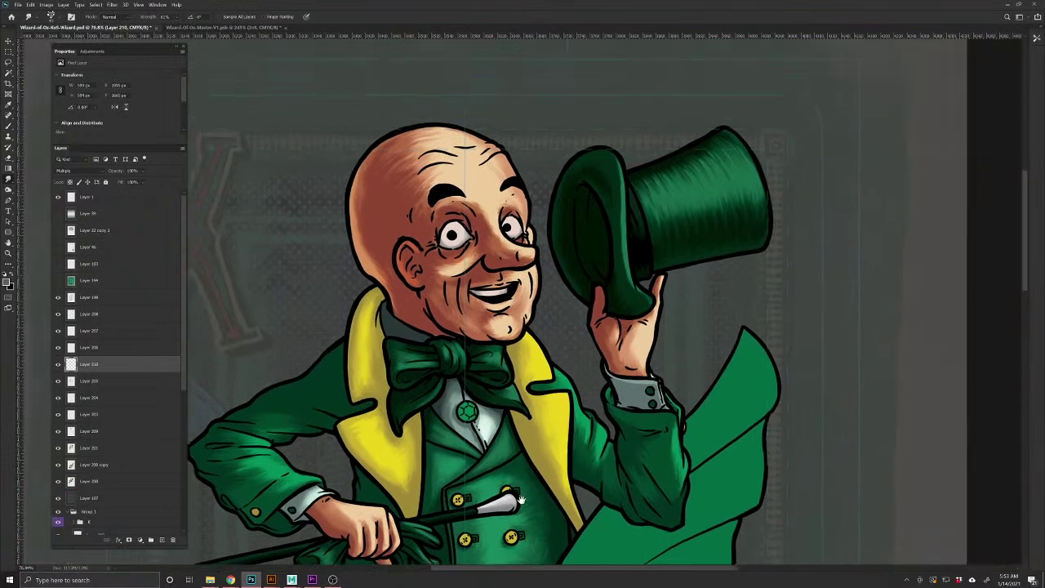
pyautogui.press('b')
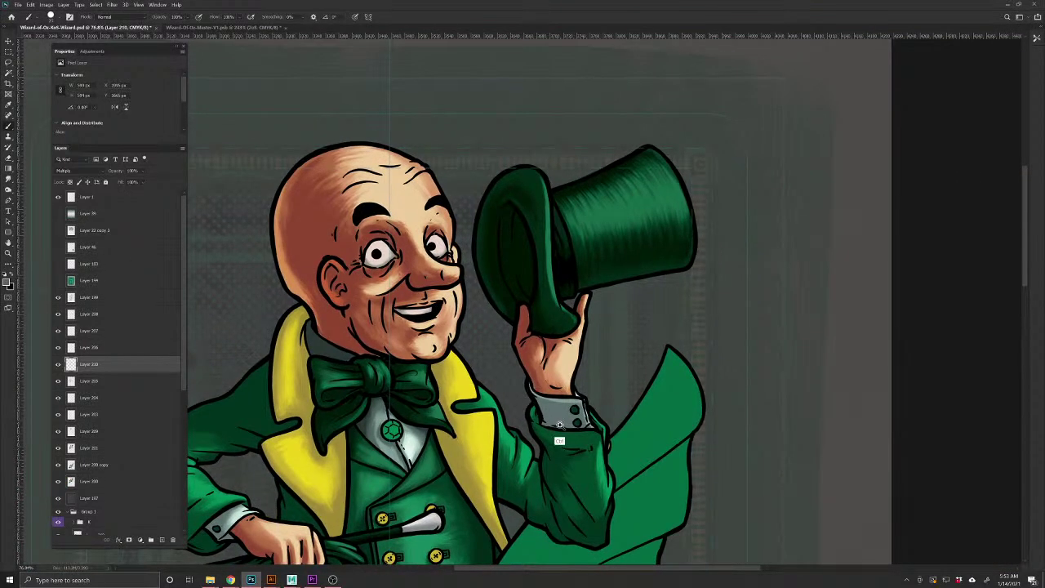
pyautogui.scroll(4, 557, 422)
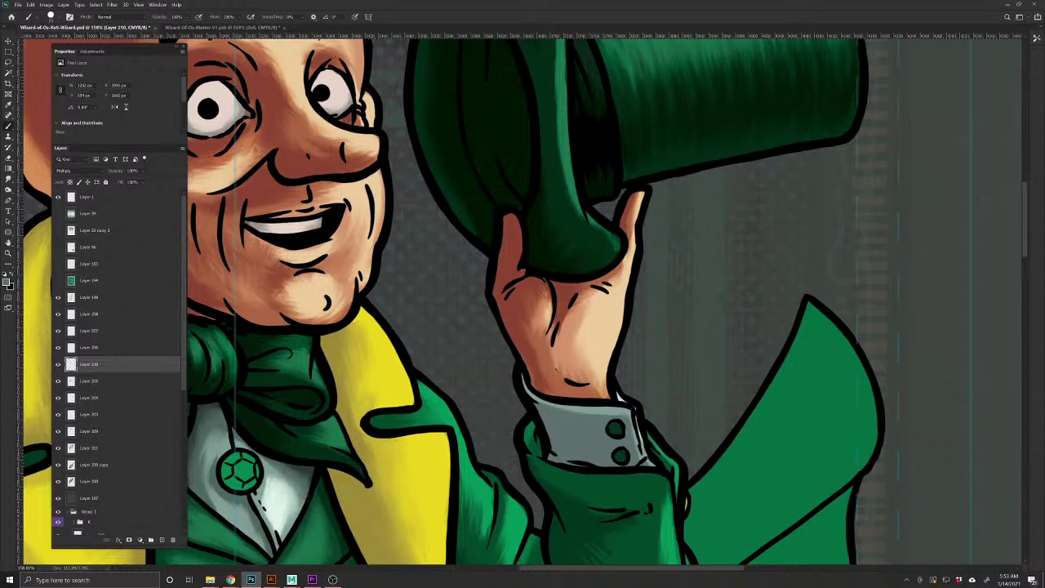
pyautogui.press('v')
pyautogui.click(561, 439)
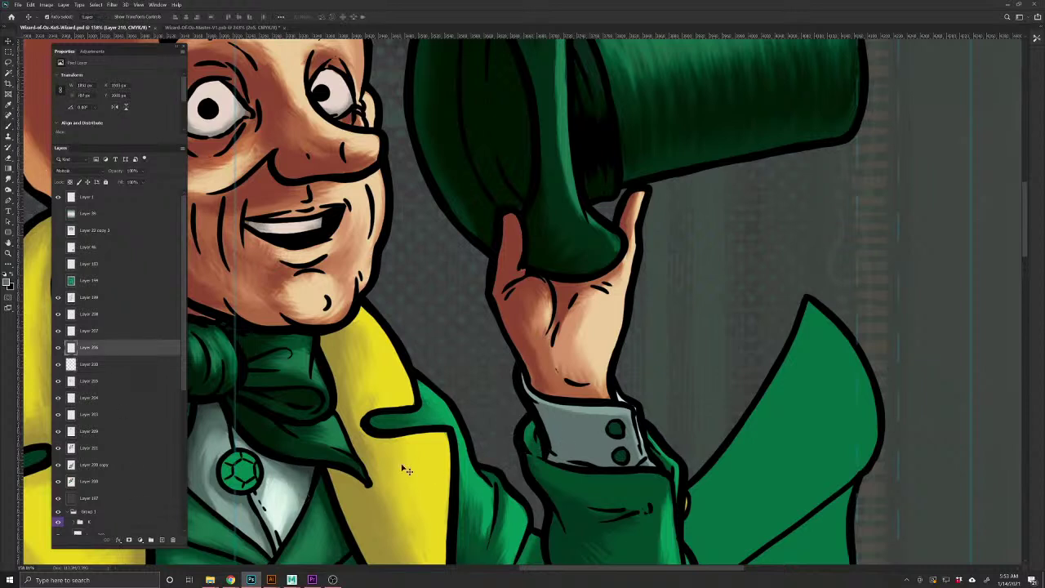
pyautogui.click(160, 540)
pyautogui.click(78, 170)
pyautogui.click(58, 201)
pyautogui.click(7, 127)
# Paint grey shadows on the raised hand's cuff, smudge them, and lower the layer's opacity
pyautogui.moveTo(549, 418)
pyautogui.mouseDown()
pyautogui.moveTo(554, 445)
pyautogui.moveTo(574, 423)
pyautogui.mouseUp()
pyautogui.moveTo(591, 431)
pyautogui.mouseDown()
pyautogui.moveTo(597, 455)
pyautogui.moveTo(574, 446)
pyautogui.moveTo(548, 457)
pyautogui.moveTo(608, 460)
pyautogui.moveTo(579, 452)
pyautogui.mouseUp()
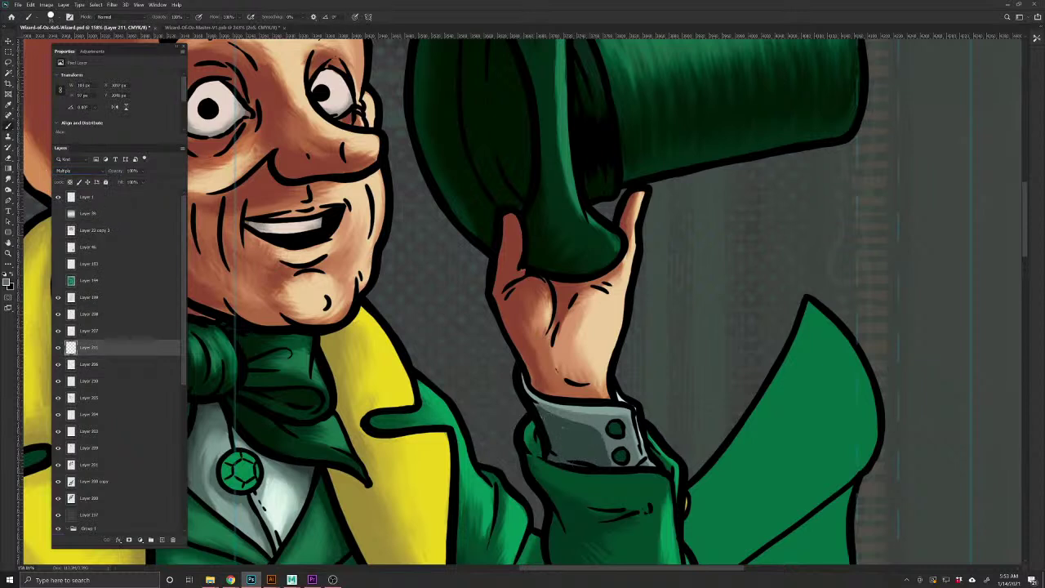
pyautogui.click(10, 182)
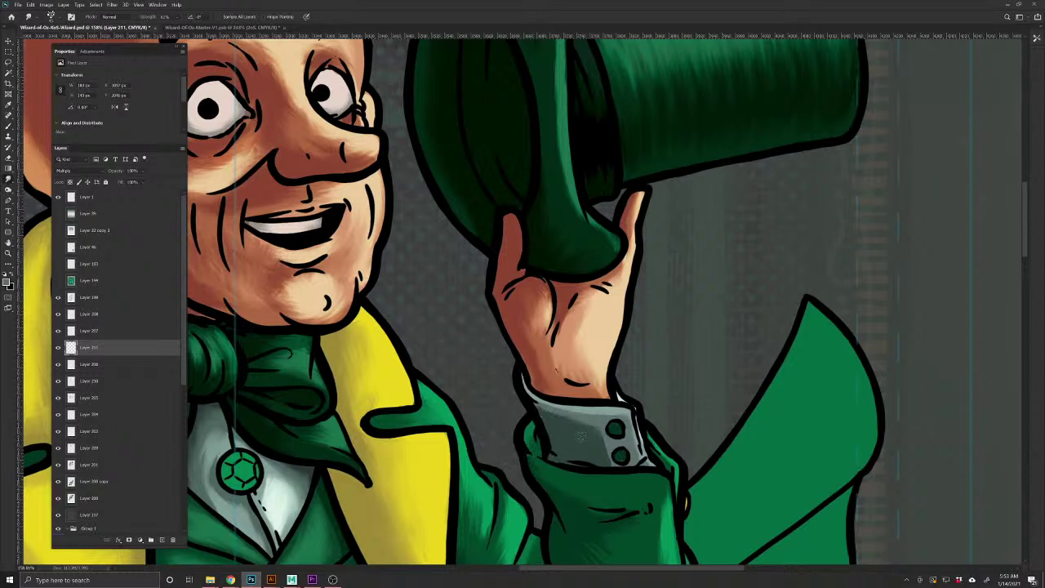
pyautogui.moveTo(611, 467); pyautogui.dragTo(568, 448)
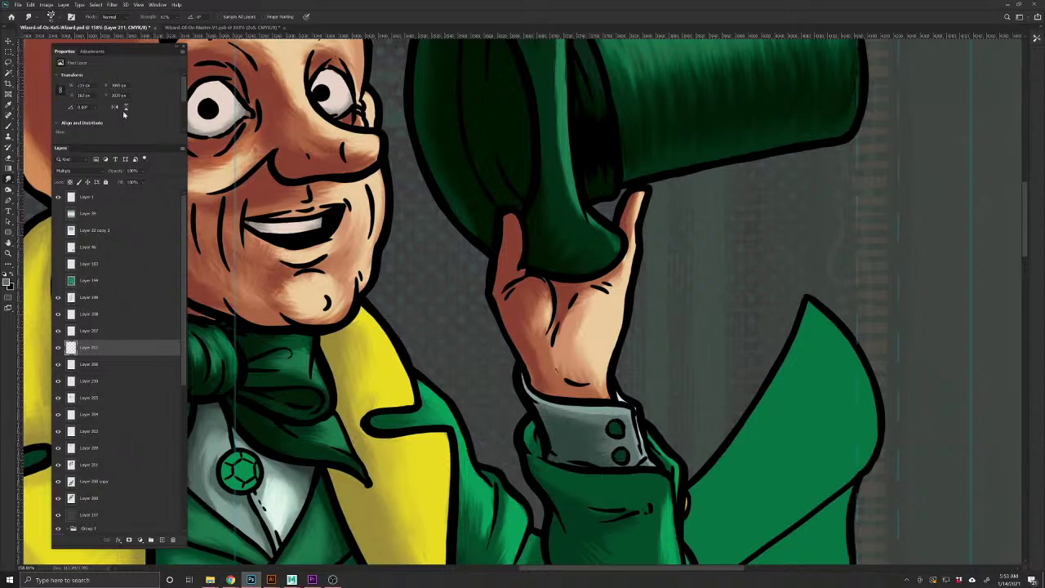
pyautogui.moveTo(114, 171); pyautogui.dragTo(106, 172)
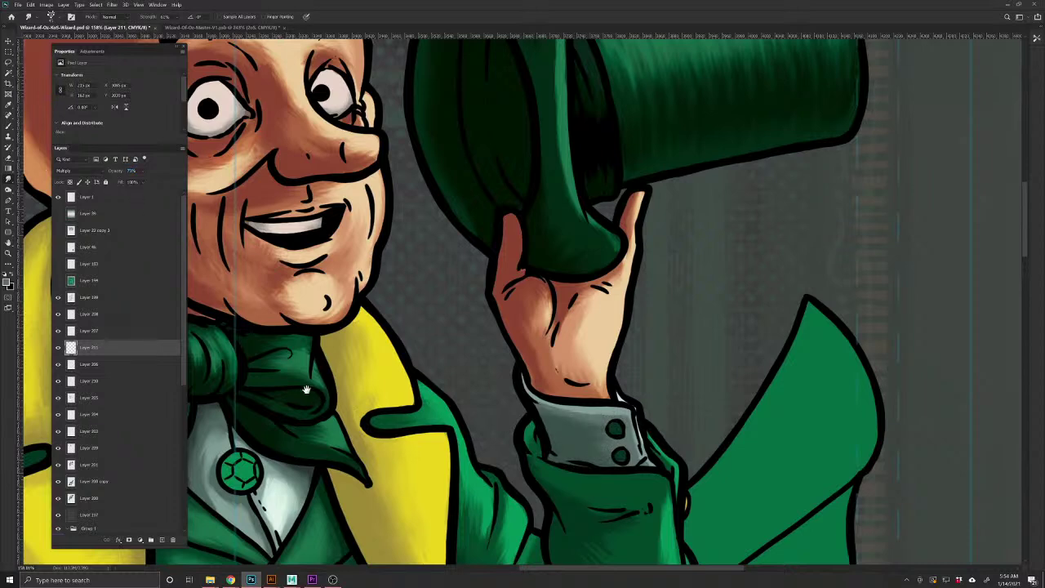
# Add a Multiply layer above Layer 211 for jacket shadows, sample the coat's green for the brush, and lower the opacity to 67%
pyautogui.moveTo(375, 495); pyautogui.dragTo(652, 255)
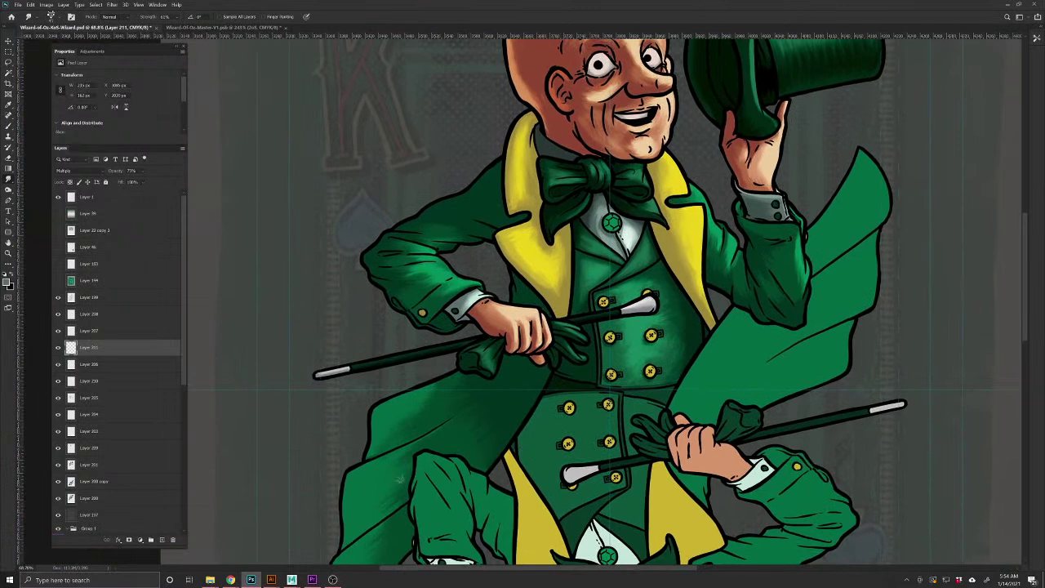
pyautogui.moveTo(547, 381); pyautogui.dragTo(526, 500)
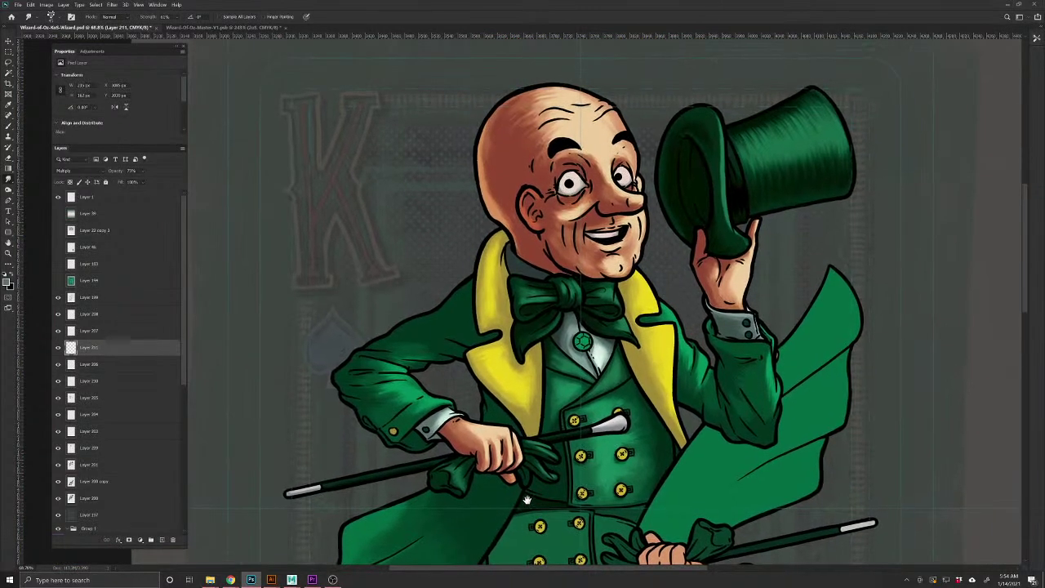
pyautogui.click(163, 540)
pyautogui.click(68, 171)
pyautogui.click(69, 204)
pyautogui.click(9, 126)
pyautogui.keyDown('alt'); pyautogui.click(492, 490); pyautogui.keyUp('alt')
pyautogui.moveTo(511, 418)
pyautogui.mouseDown()
pyautogui.moveTo(517, 431)
pyautogui.moveTo(491, 401)
pyautogui.moveTo(491, 413)
pyautogui.mouseUp()
pyautogui.moveTo(121, 175); pyautogui.dragTo(106, 176)
pyautogui.press('space')
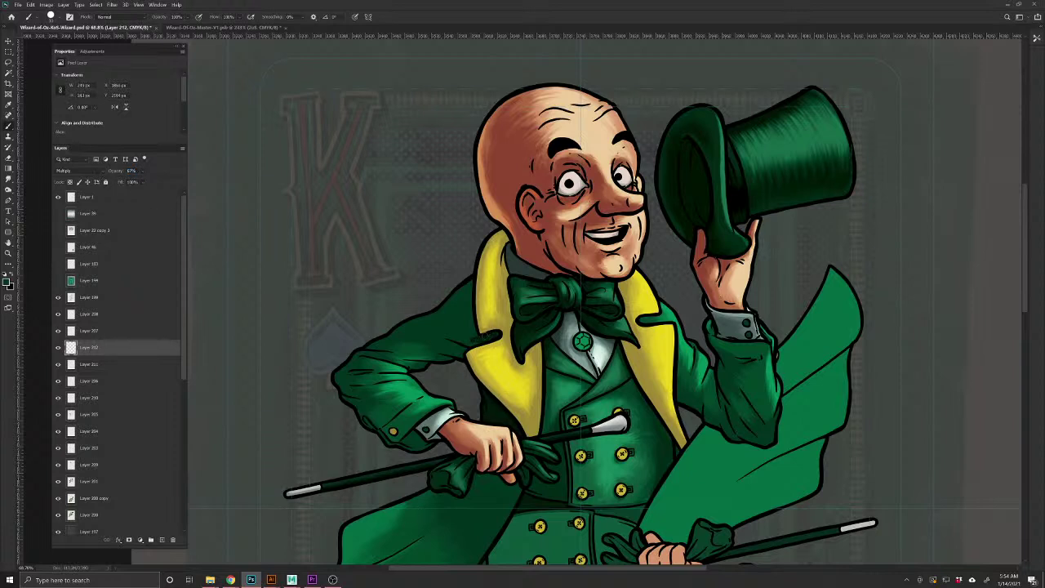
# Paint dark green shadows on the bent arm's shoulder beside the yellow collar, its elbow, and the held gloves
pyautogui.moveTo(470, 313); pyautogui.dragTo(471, 285)
pyautogui.moveTo(455, 338)
pyautogui.mouseDown()
pyautogui.moveTo(435, 322)
pyautogui.moveTo(464, 290)
pyautogui.moveTo(461, 333)
pyautogui.moveTo(446, 317)
pyautogui.moveTo(458, 312)
pyautogui.mouseUp()
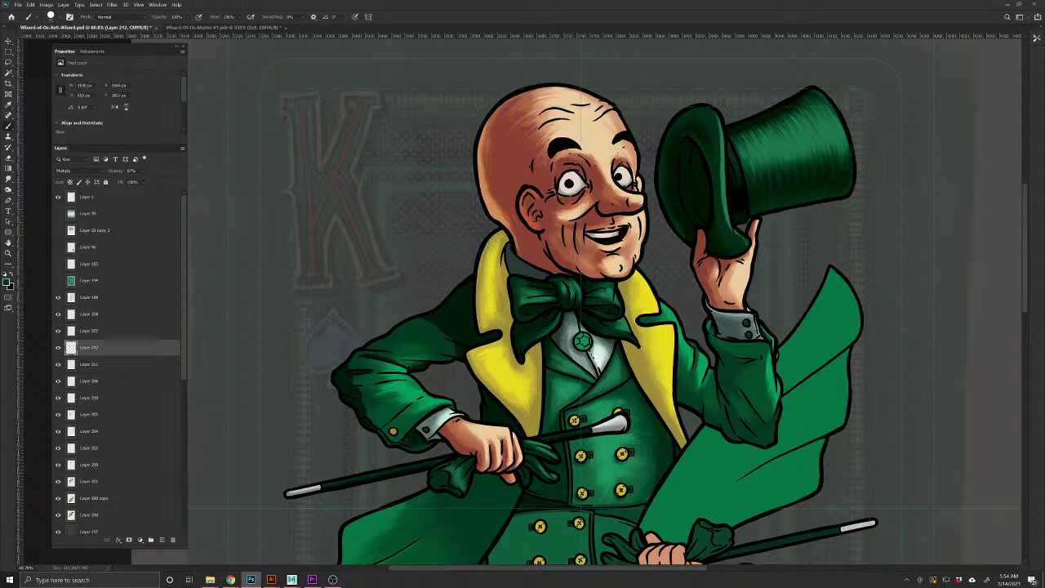
pyautogui.moveTo(437, 486); pyautogui.dragTo(435, 475)
# Paint a dark shadow on the coat tail beneath the cane-holding hand and clean up its edges with the eraser
pyautogui.moveTo(382, 513); pyautogui.dragTo(487, 396)
pyautogui.moveTo(620, 372)
pyautogui.mouseDown()
pyautogui.moveTo(583, 447)
pyautogui.moveTo(589, 356)
pyautogui.moveTo(621, 365)
pyautogui.moveTo(618, 375)
pyautogui.moveTo(588, 389)
pyautogui.mouseUp()
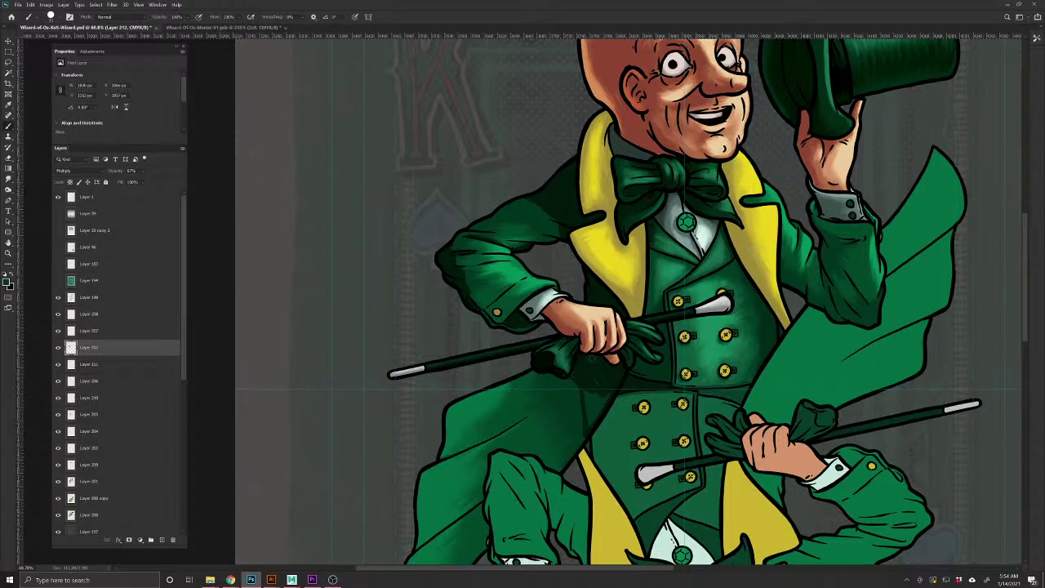
pyautogui.moveTo(595, 421); pyautogui.dragTo(581, 388)
pyautogui.press('e')
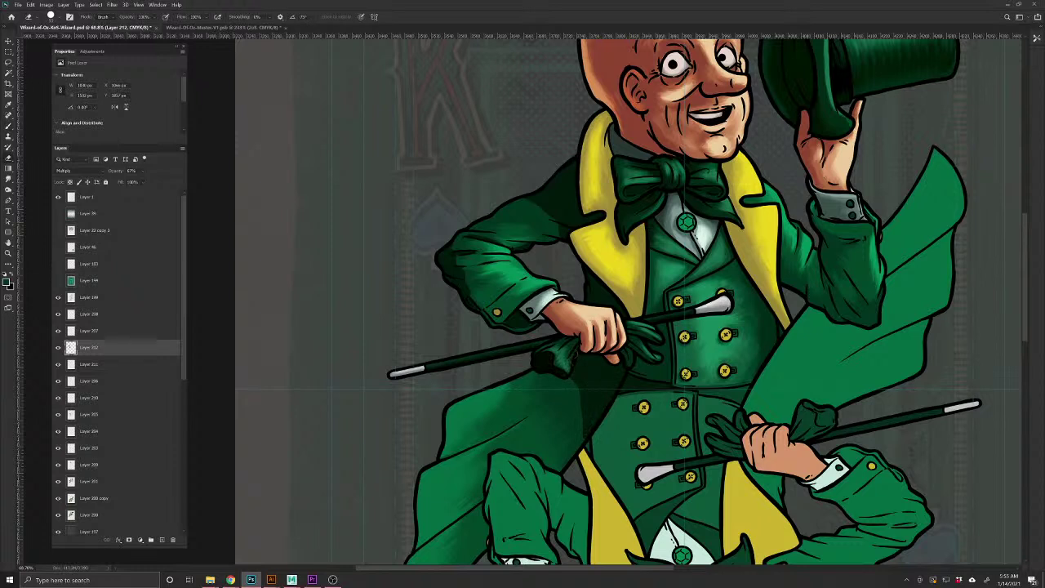
pyautogui.press('b')
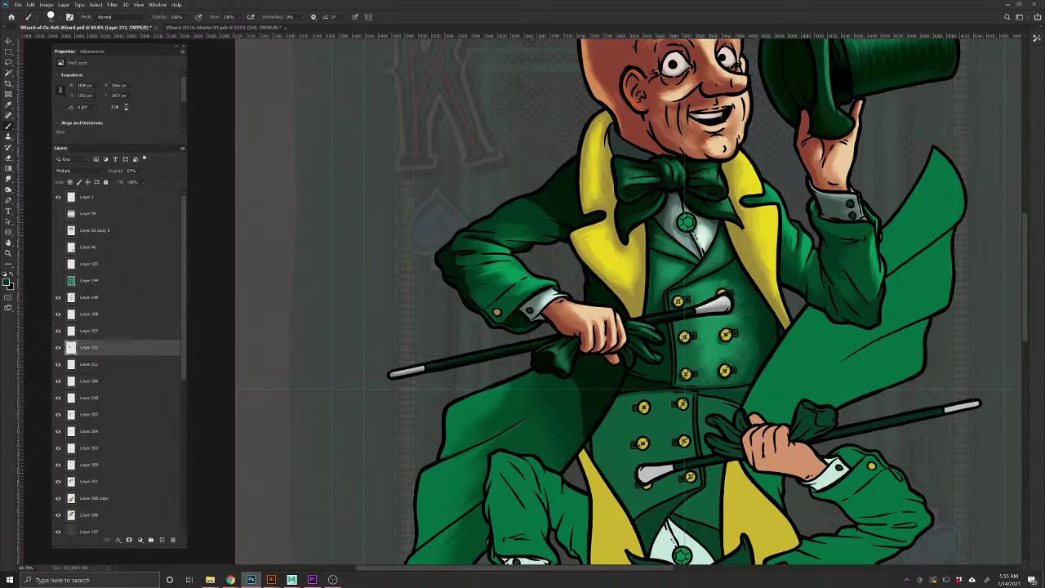
# Paint dark shadows on the lower vest beneath the gloves and along the vest's edge beside the yellow lapel
pyautogui.moveTo(645, 378); pyautogui.dragTo(578, 485)
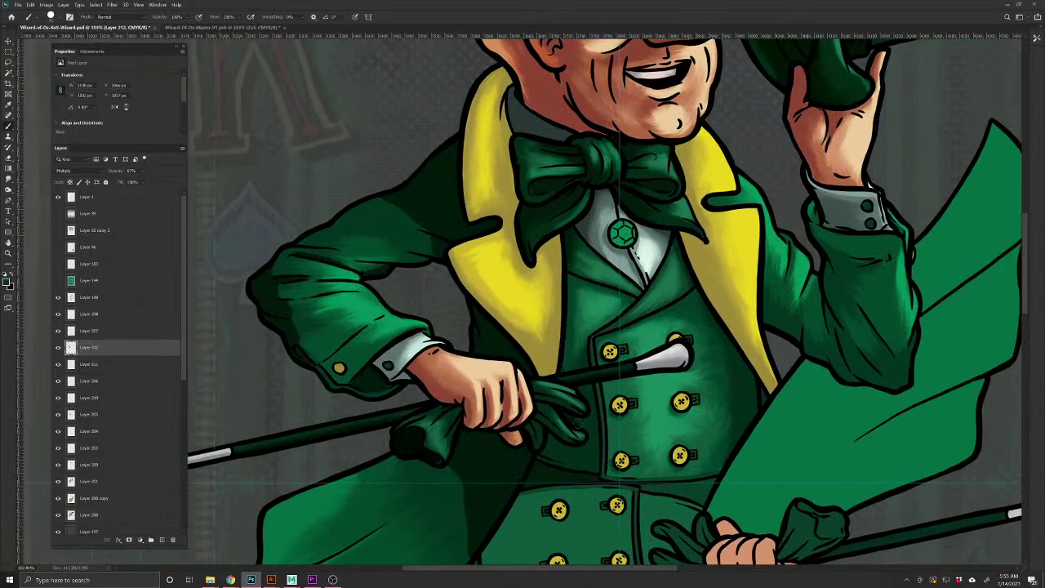
pyautogui.moveTo(588, 440)
pyautogui.mouseDown()
pyautogui.moveTo(595, 480)
pyautogui.moveTo(543, 472)
pyautogui.moveTo(587, 478)
pyautogui.moveTo(527, 486)
pyautogui.moveTo(546, 439)
pyautogui.moveTo(578, 449)
pyautogui.moveTo(589, 476)
pyautogui.moveTo(538, 472)
pyautogui.mouseUp()
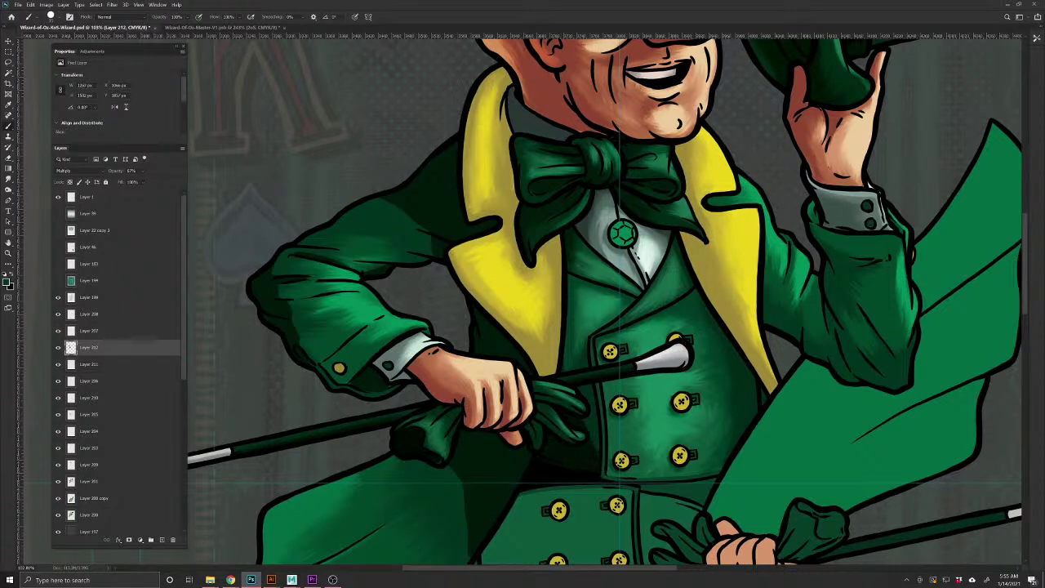
pyautogui.moveTo(731, 339)
pyautogui.mouseDown()
pyautogui.moveTo(755, 416)
pyautogui.moveTo(745, 367)
pyautogui.moveTo(763, 401)
pyautogui.mouseUp()
# Paint dark fold shadows along the raised arm's sleeve and elbow, and ready the Smudge tool for blending
pyautogui.moveTo(647, 358); pyautogui.dragTo(573, 487)
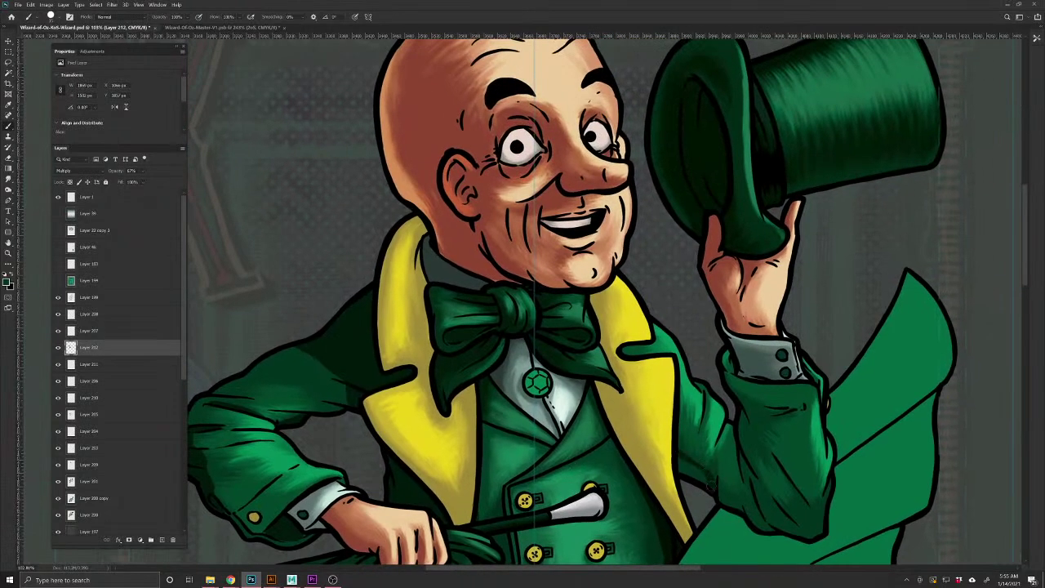
pyautogui.moveTo(717, 479)
pyautogui.mouseDown()
pyautogui.moveTo(717, 501)
pyautogui.moveTo(592, 432)
pyautogui.mouseUp()
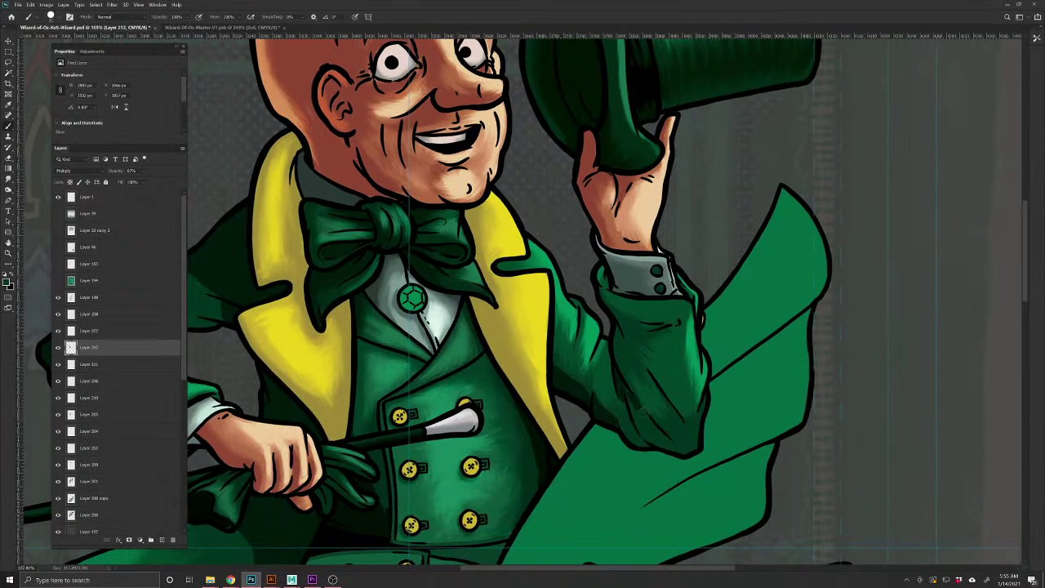
pyautogui.moveTo(650, 376)
pyautogui.mouseDown()
pyautogui.moveTo(688, 430)
pyautogui.moveTo(679, 449)
pyautogui.moveTo(631, 408)
pyautogui.moveTo(620, 428)
pyautogui.mouseUp()
pyautogui.moveTo(611, 344)
pyautogui.mouseDown()
pyautogui.moveTo(621, 315)
pyautogui.moveTo(633, 379)
pyautogui.mouseUp()
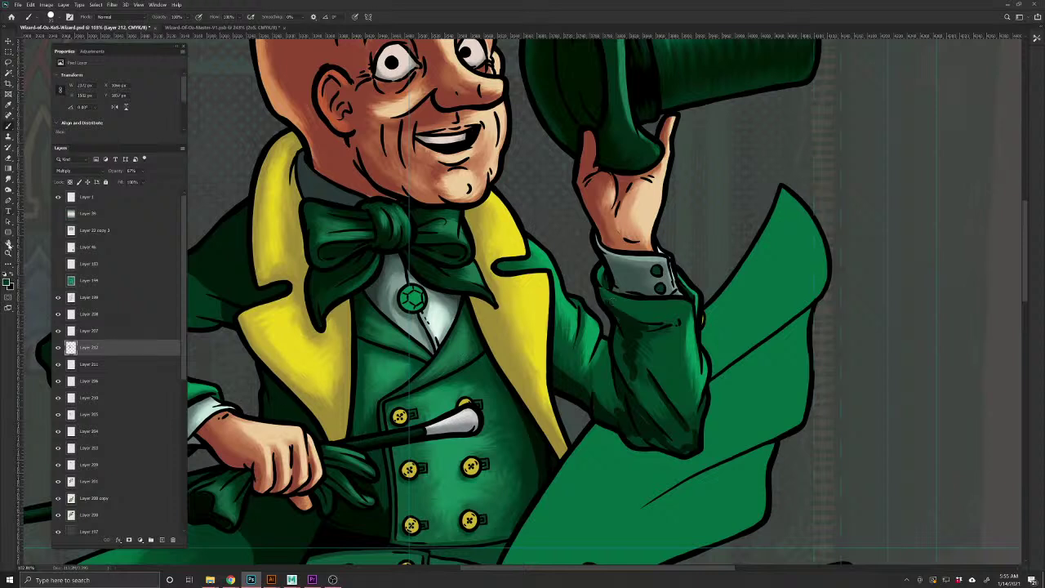
pyautogui.click(9, 180)
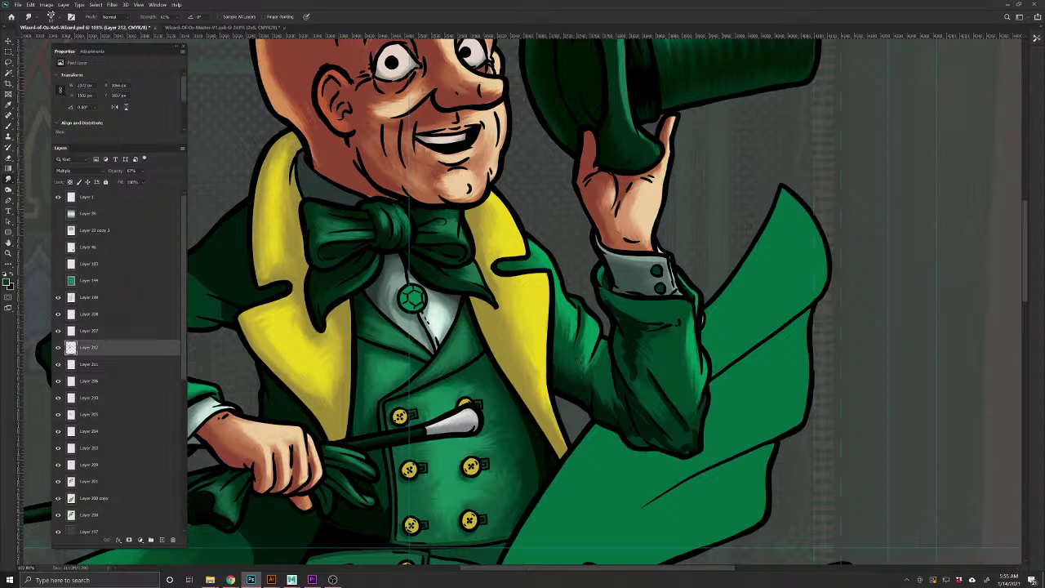
# Try to merge the shading layers from Layer 212 down to Layer 201 into a single layer
pyautogui.keyDown('shift'); pyautogui.click(95, 487); pyautogui.keyUp('shift')
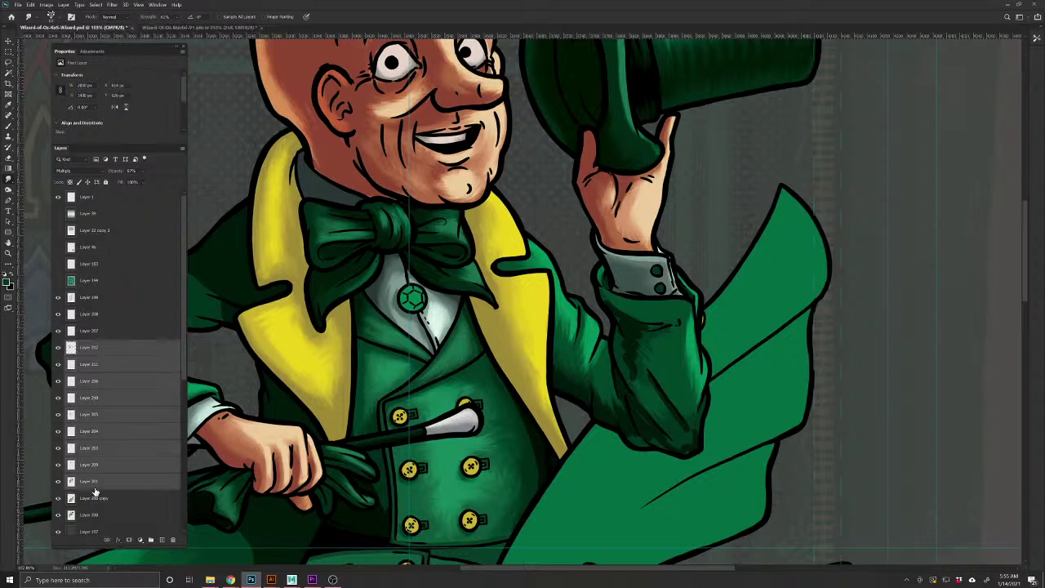
pyautogui.hotkey('ctrl', 'e')
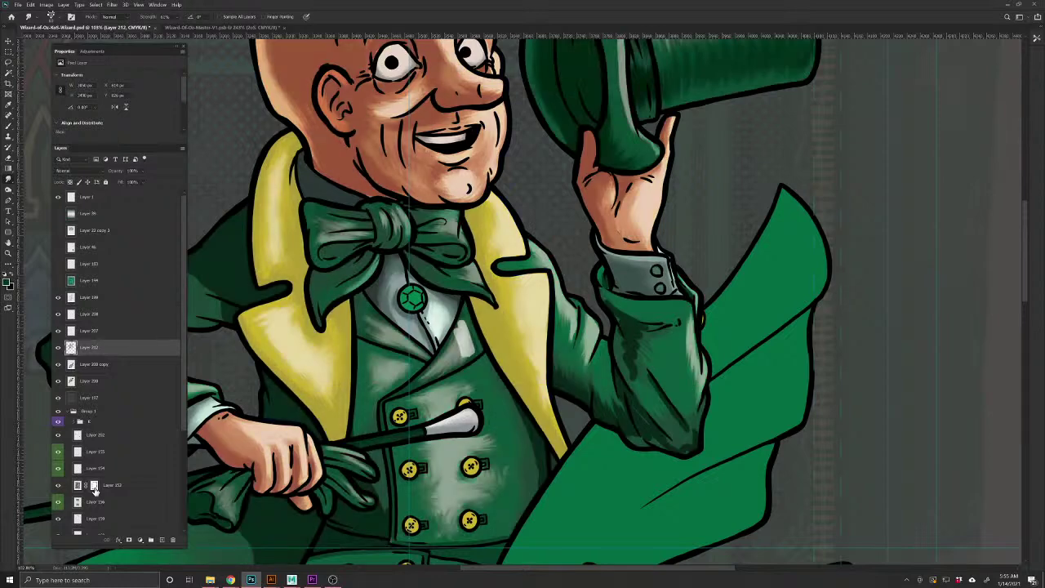
pyautogui.hotkey('ctrl', 'z')
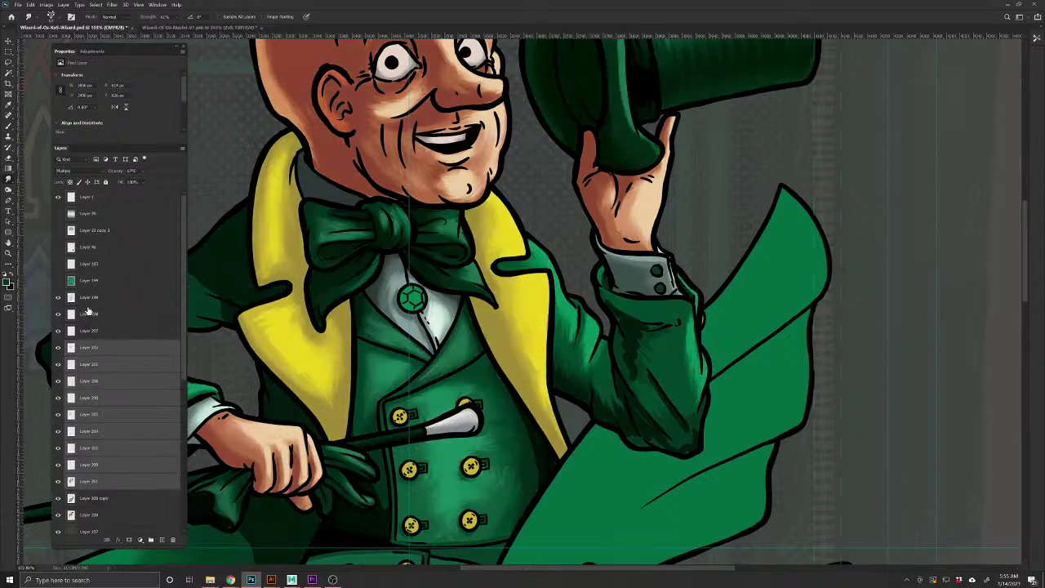
# Merge the shading layers from Layer 208 down into Layer 200, leaving the Layer 200 copy separate
pyautogui.click(57, 298)
pyautogui.click(57, 298)
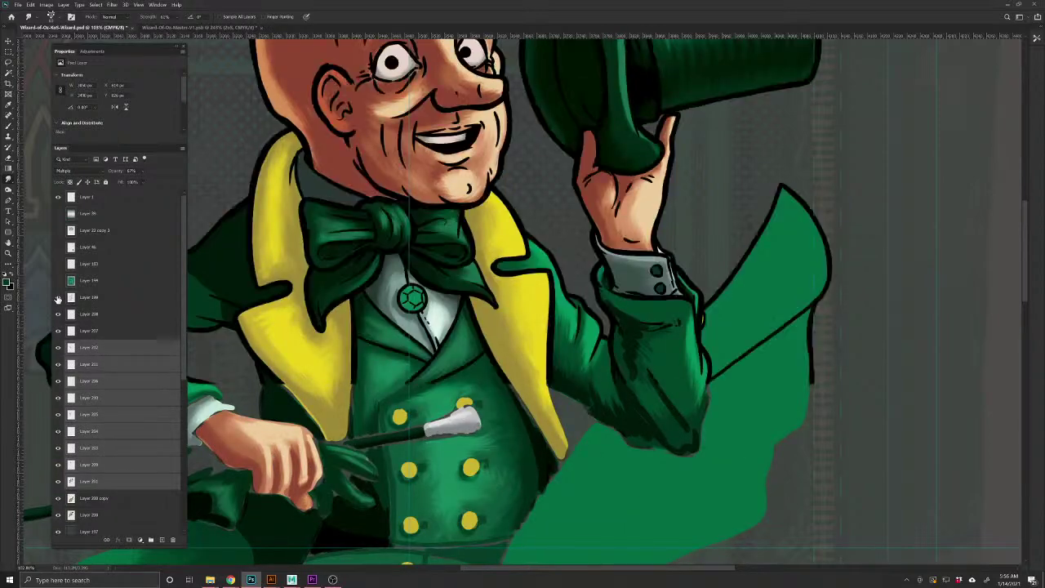
pyautogui.click(94, 314)
pyautogui.keyDown('shift'); pyautogui.click(115, 484); pyautogui.keyUp('shift')
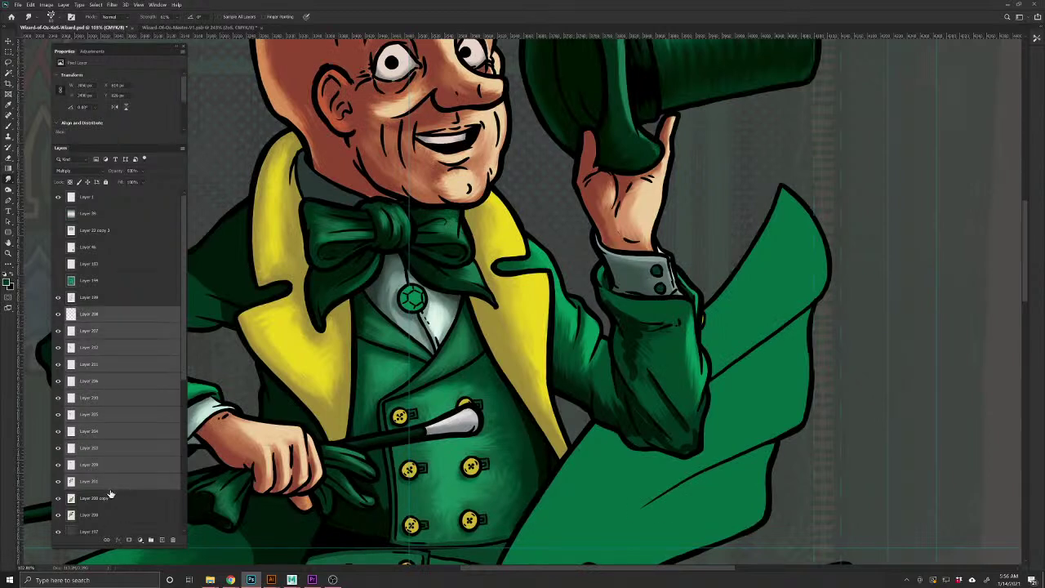
pyautogui.keyDown('shift'); pyautogui.click(109, 500); pyautogui.keyUp('shift')
pyautogui.keyDown('ctrl'); pyautogui.click(101, 516); pyautogui.keyUp('ctrl')
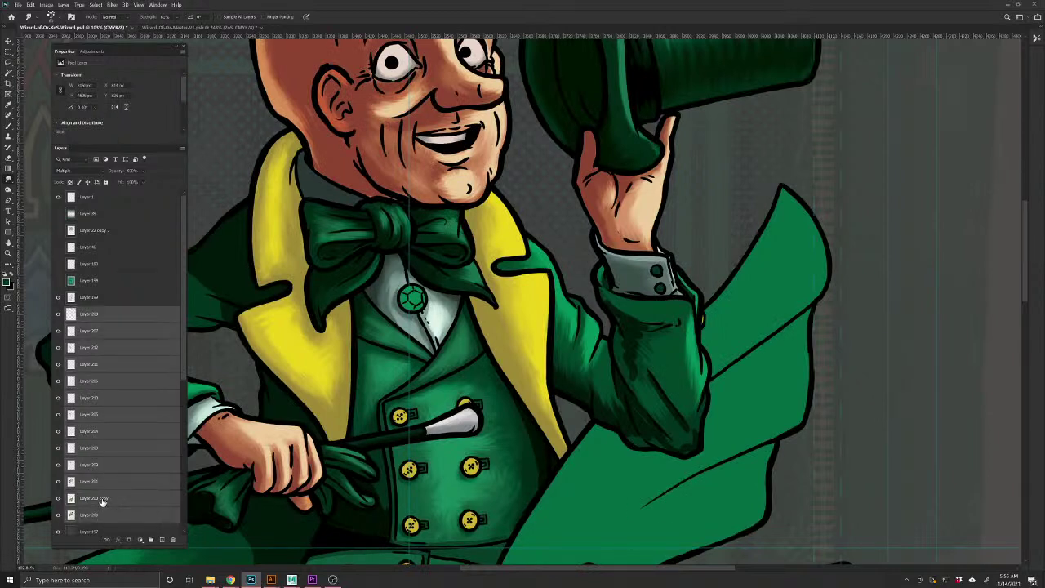
pyautogui.keyDown('ctrl'); pyautogui.click(103, 501); pyautogui.keyUp('ctrl')
pyautogui.hotkey('ctrl', 'e')
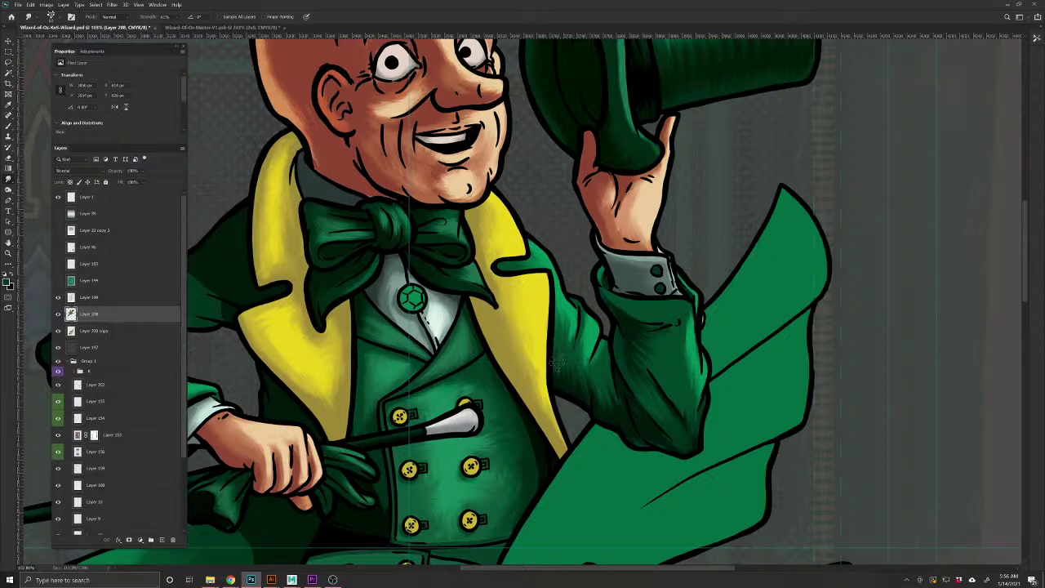
# Blend the dark shadows on both jacket sleeves and on the coat tail beneath the gloves with the Smudge tool
pyautogui.moveTo(372, 406); pyautogui.dragTo(521, 501)
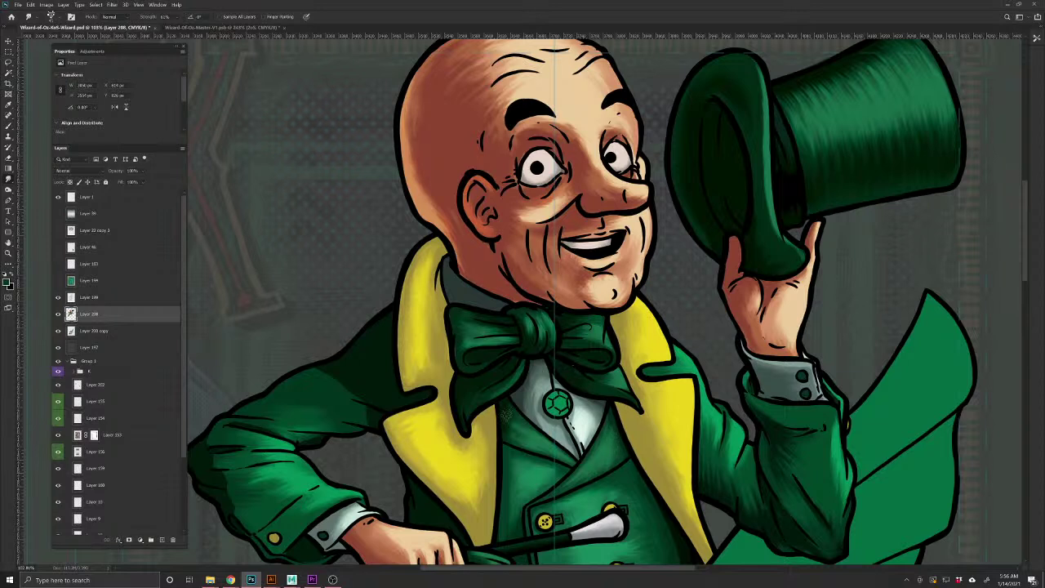
pyautogui.moveTo(409, 501); pyautogui.dragTo(586, 457)
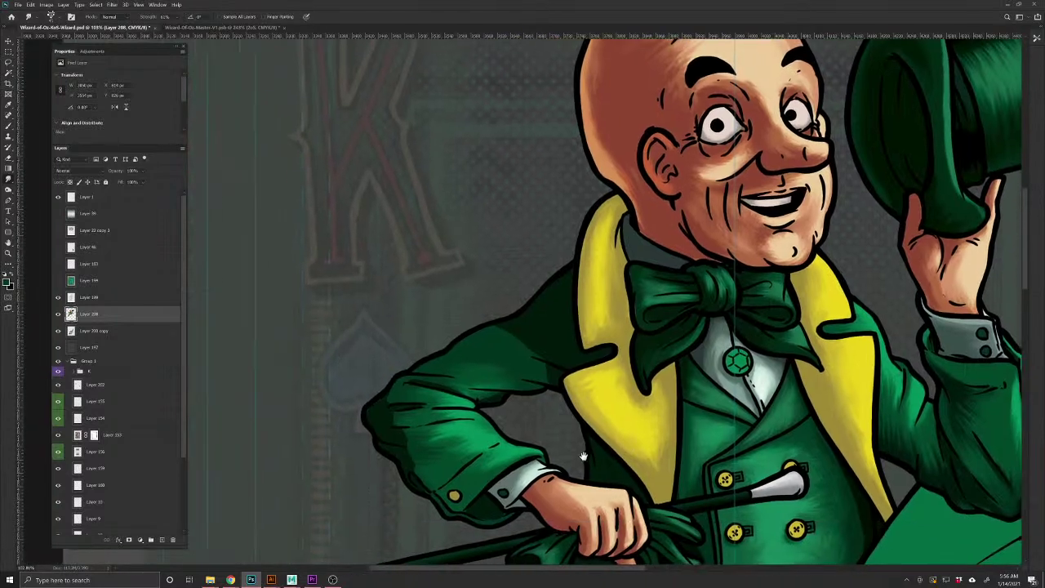
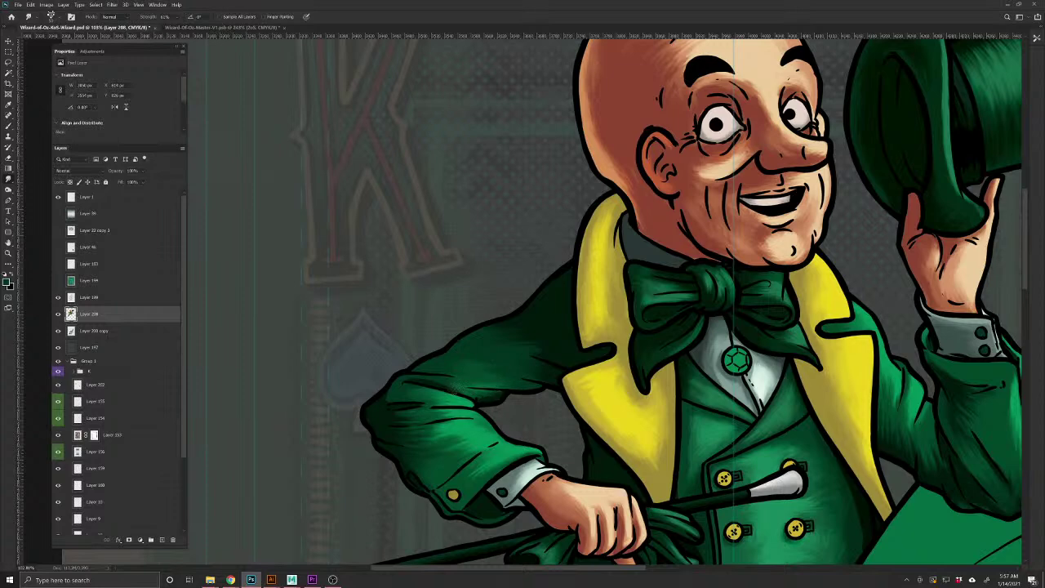
pyautogui.moveTo(504, 504); pyautogui.dragTo(384, 362)
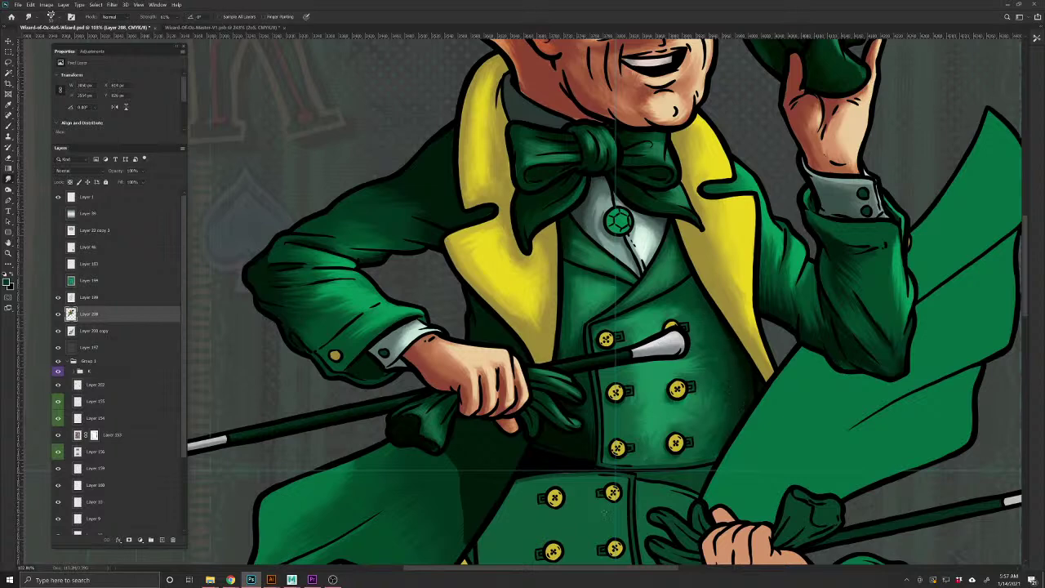
pyautogui.moveTo(567, 508); pyautogui.dragTo(564, 467)
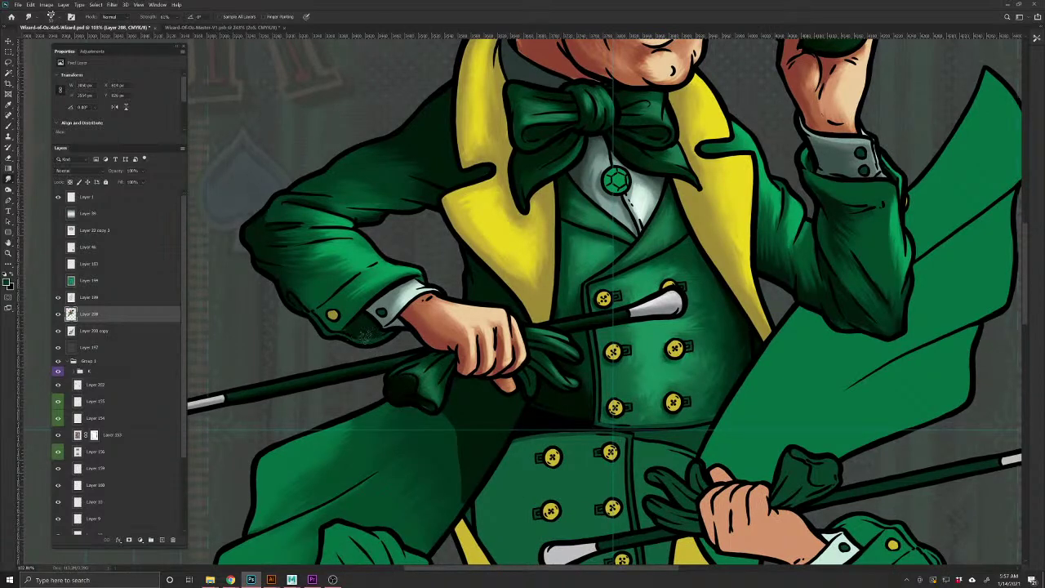
pyautogui.moveTo(407, 491); pyautogui.dragTo(570, 422)
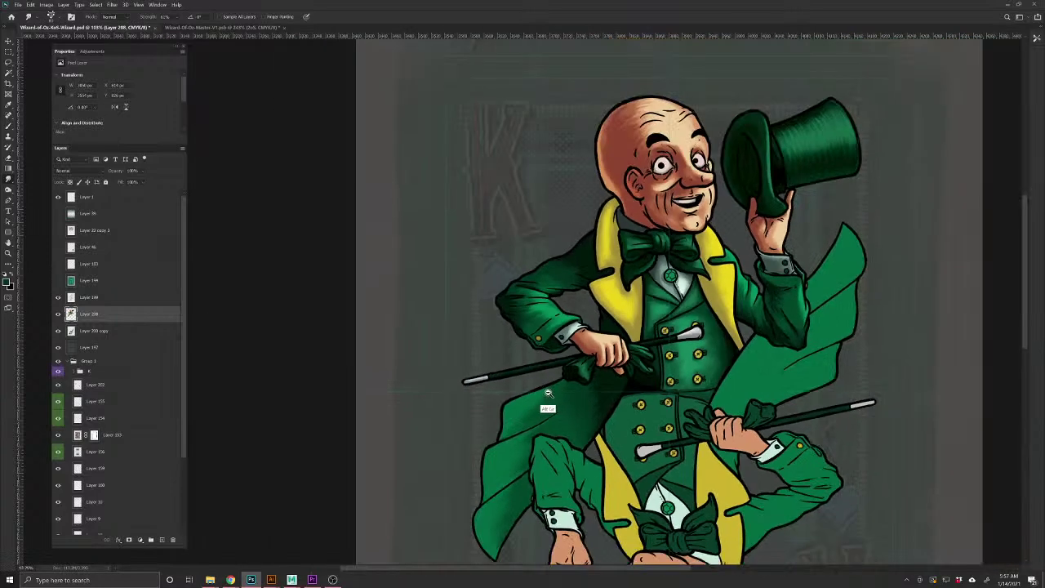
pyautogui.hotkey('ctrl', '0')
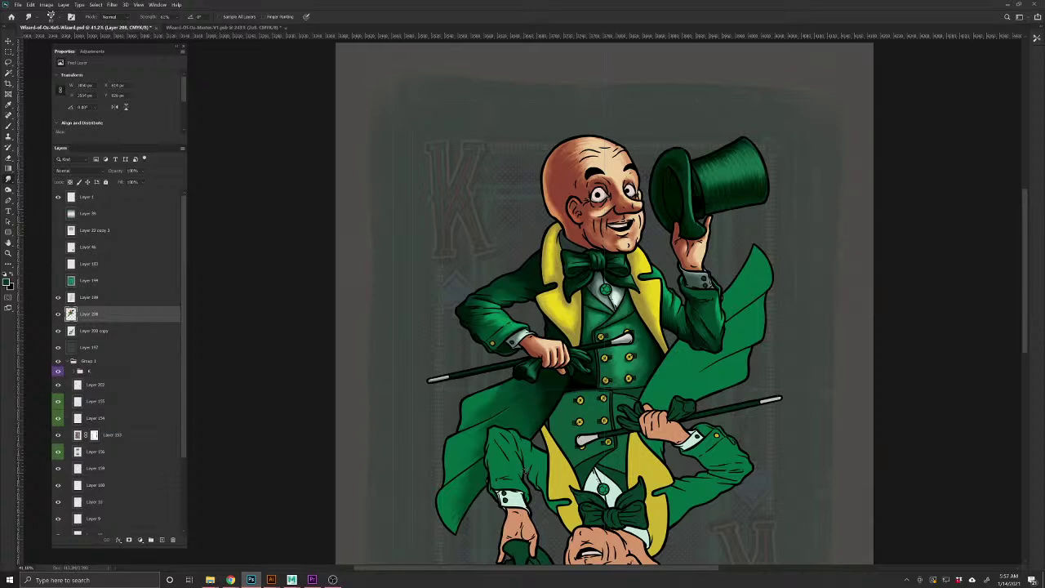
# On a new Multiply layer, brush shadows in sampled coat green along the folds of the coat tail below the cane-holding hand
pyautogui.click(162, 540)
pyautogui.click(10, 127)
pyautogui.keyDown('alt'); pyautogui.click(517, 412); pyautogui.keyUp('alt')
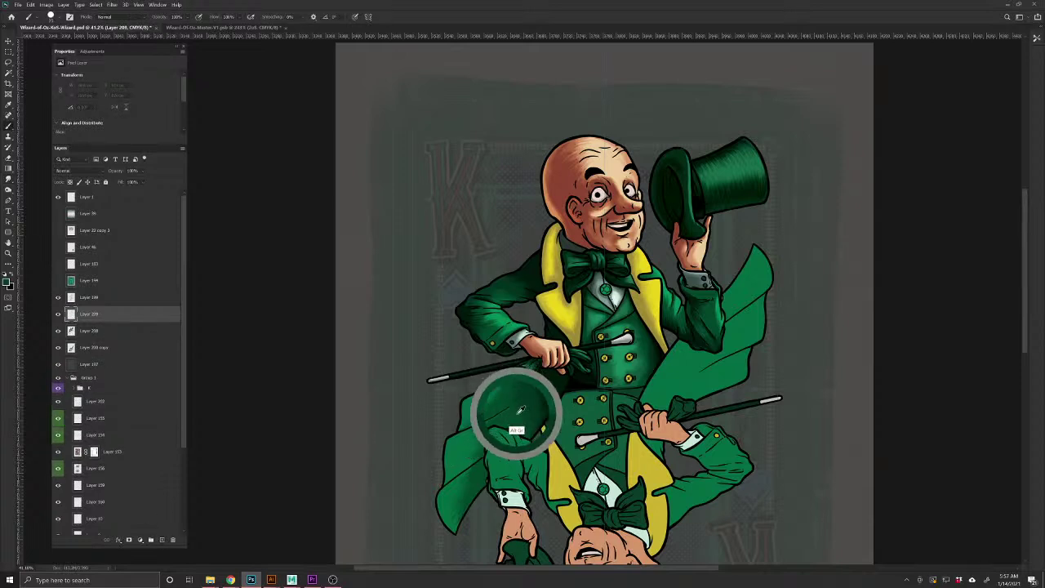
pyautogui.click(77, 171)
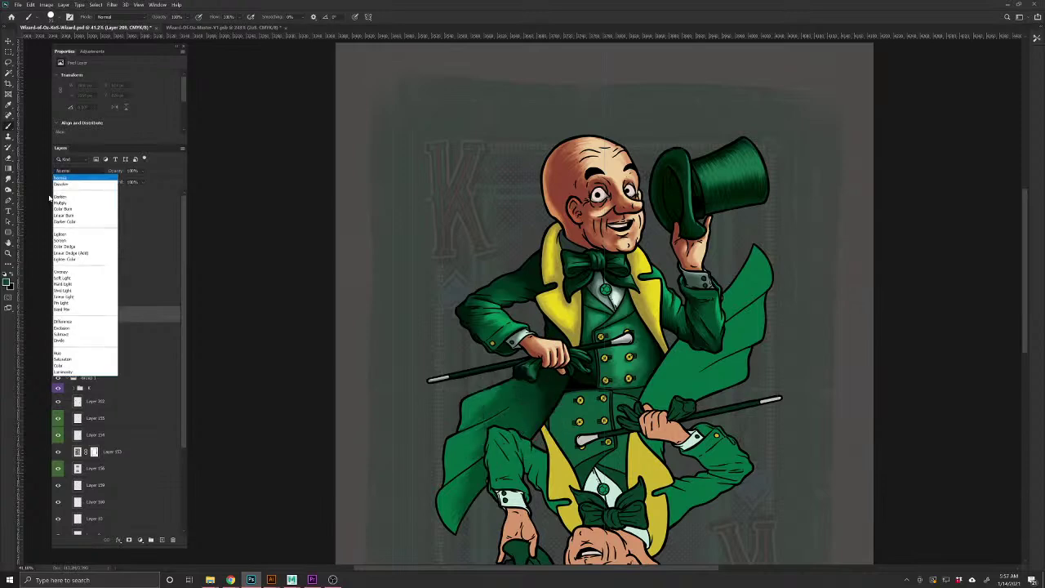
pyautogui.click(78, 203)
pyautogui.moveTo(503, 446); pyautogui.dragTo(539, 439)
pyautogui.moveTo(546, 363); pyautogui.dragTo(540, 412)
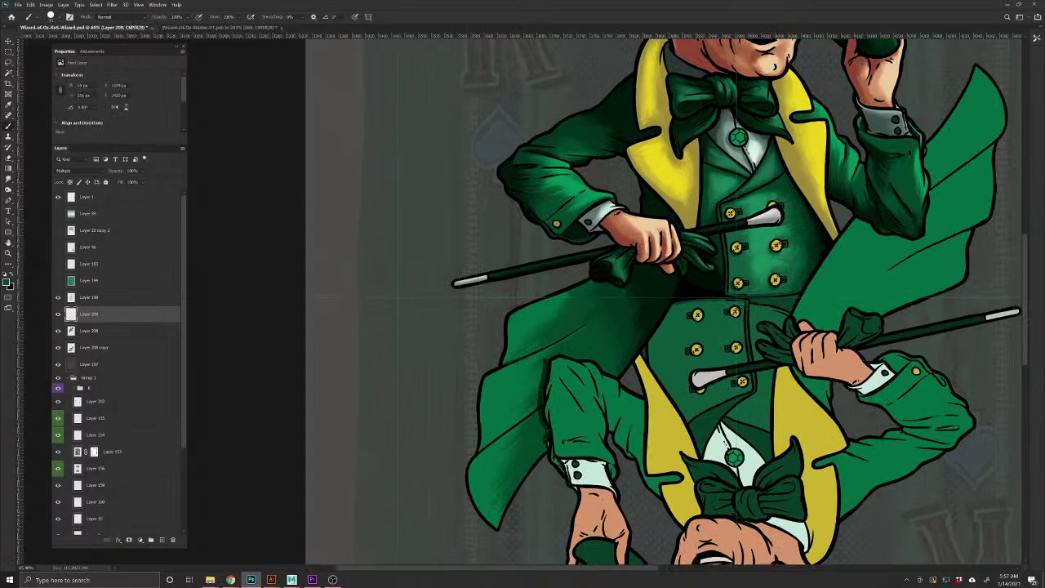
pyautogui.moveTo(534, 462)
pyautogui.mouseDown()
pyautogui.moveTo(489, 523)
pyautogui.moveTo(471, 474)
pyautogui.moveTo(484, 381)
pyautogui.moveTo(498, 369)
pyautogui.moveTo(512, 318)
pyautogui.moveTo(636, 265)
pyautogui.mouseUp()
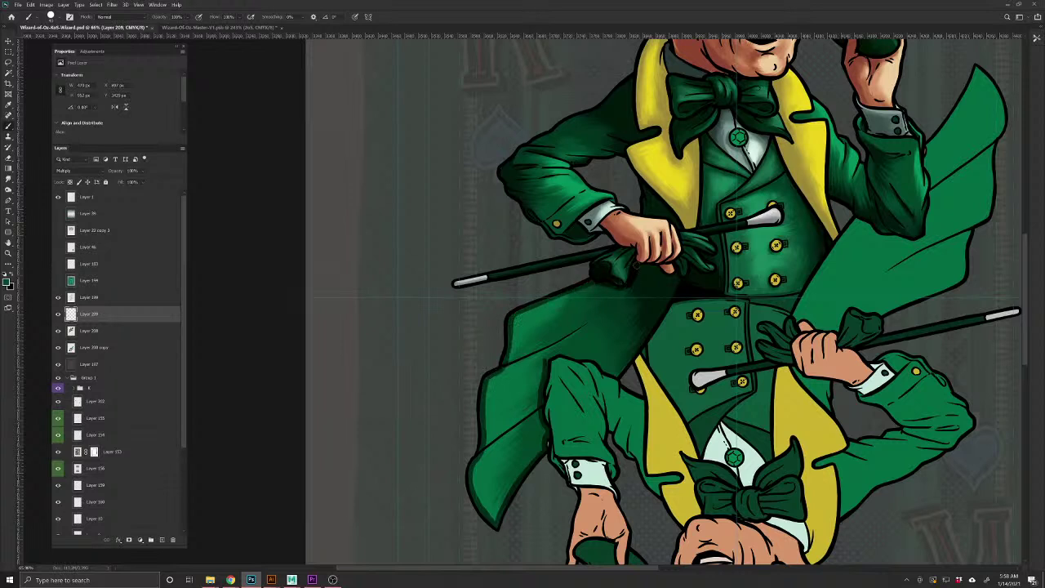
pyautogui.moveTo(659, 312)
pyautogui.mouseDown()
pyautogui.moveTo(614, 372)
pyautogui.moveTo(585, 356)
pyautogui.moveTo(547, 356)
pyautogui.mouseUp()
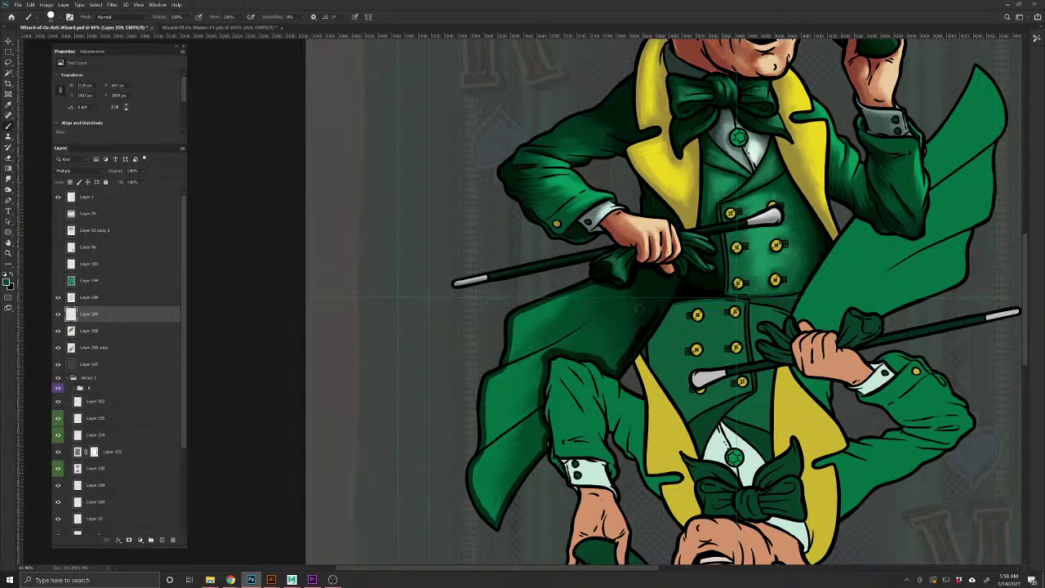
pyautogui.moveTo(614, 371); pyautogui.dragTo(596, 278)
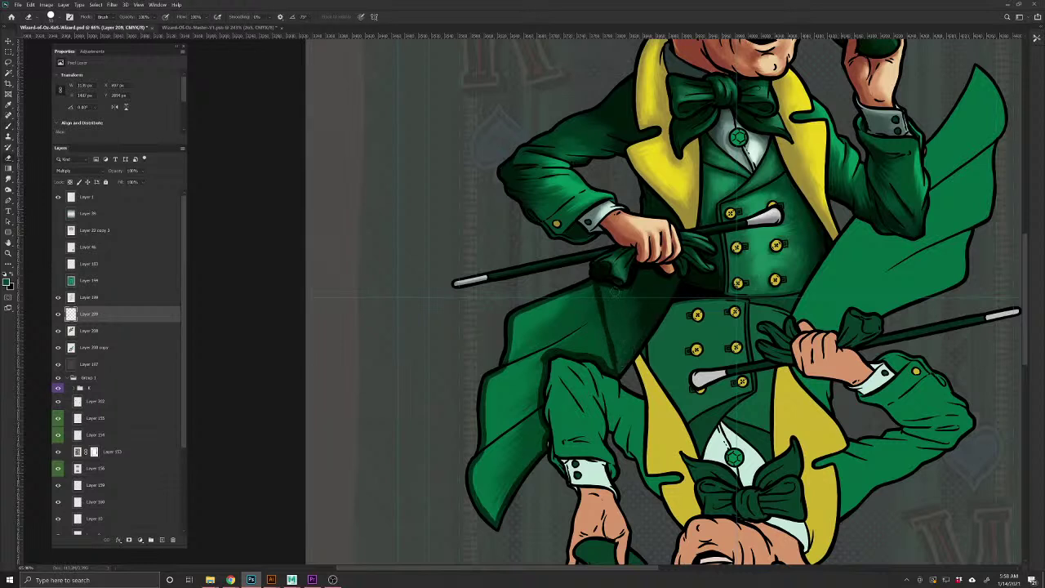
# Extend the Multiply shadow over the full length of the coat tail, filling its upper folds and lower tip
pyautogui.moveTo(541, 352)
pyautogui.mouseDown()
pyautogui.moveTo(526, 408)
pyautogui.moveTo(488, 425)
pyautogui.moveTo(490, 457)
pyautogui.moveTo(533, 407)
pyautogui.moveTo(542, 433)
pyautogui.moveTo(496, 513)
pyautogui.moveTo(489, 465)
pyautogui.moveTo(478, 490)
pyautogui.moveTo(475, 467)
pyautogui.mouseUp()
pyautogui.moveTo(517, 359)
pyautogui.mouseDown()
pyautogui.moveTo(517, 318)
pyautogui.moveTo(542, 305)
pyautogui.mouseUp()
pyautogui.moveTo(592, 338)
pyautogui.mouseDown()
pyautogui.moveTo(593, 293)
pyautogui.moveTo(581, 339)
pyautogui.moveTo(619, 358)
pyautogui.moveTo(617, 367)
pyautogui.moveTo(526, 334)
pyautogui.moveTo(572, 307)
pyautogui.moveTo(520, 331)
pyautogui.mouseUp()
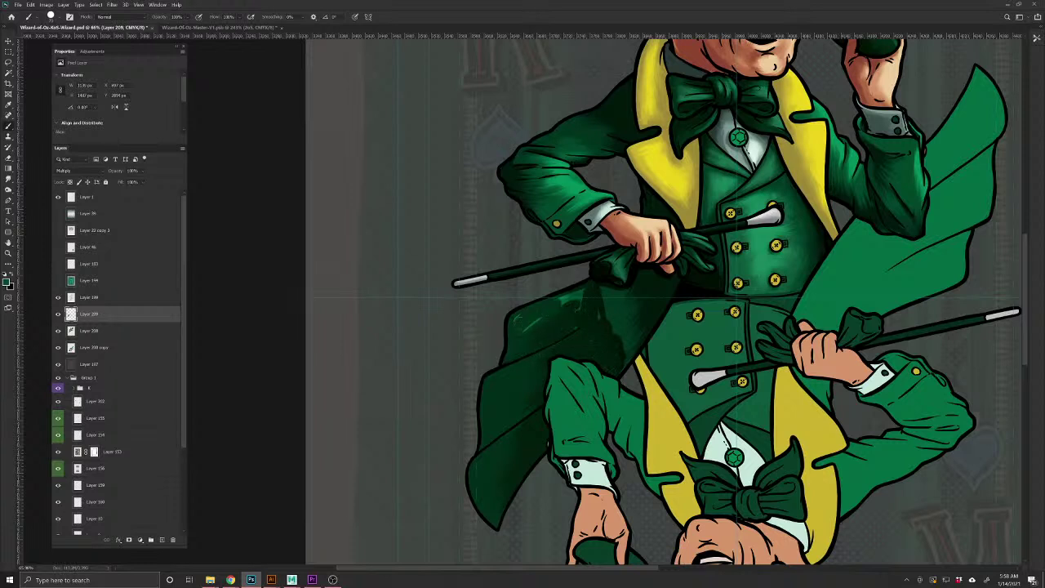
pyautogui.moveTo(572, 304)
pyautogui.mouseDown()
pyautogui.moveTo(603, 306)
pyautogui.moveTo(587, 289)
pyautogui.moveTo(603, 314)
pyautogui.mouseUp()
# Smudge the coat tail shadow into soft strokes and merge it into the shading layer below
pyautogui.click(11, 186)
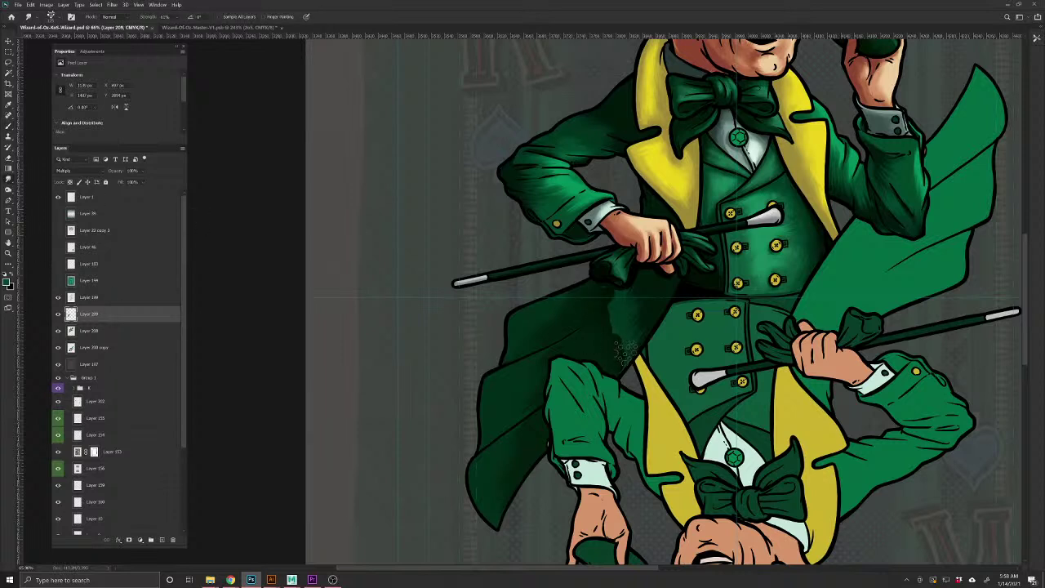
pyautogui.moveTo(640, 329)
pyautogui.mouseDown()
pyautogui.moveTo(594, 334)
pyautogui.moveTo(609, 289)
pyautogui.moveTo(571, 314)
pyautogui.moveTo(622, 297)
pyautogui.moveTo(595, 325)
pyautogui.moveTo(641, 286)
pyautogui.moveTo(601, 345)
pyautogui.moveTo(644, 294)
pyautogui.moveTo(612, 365)
pyautogui.moveTo(653, 311)
pyautogui.moveTo(600, 350)
pyautogui.moveTo(646, 285)
pyautogui.moveTo(631, 292)
pyautogui.moveTo(639, 325)
pyautogui.moveTo(608, 358)
pyautogui.moveTo(643, 283)
pyautogui.moveTo(595, 347)
pyautogui.moveTo(585, 345)
pyautogui.moveTo(622, 294)
pyautogui.moveTo(561, 348)
pyautogui.moveTo(562, 331)
pyautogui.moveTo(596, 299)
pyautogui.moveTo(540, 332)
pyautogui.moveTo(584, 295)
pyautogui.moveTo(524, 326)
pyautogui.moveTo(574, 322)
pyautogui.moveTo(608, 358)
pyautogui.moveTo(640, 339)
pyautogui.moveTo(615, 366)
pyautogui.moveTo(646, 320)
pyautogui.moveTo(623, 367)
pyautogui.mouseUp()
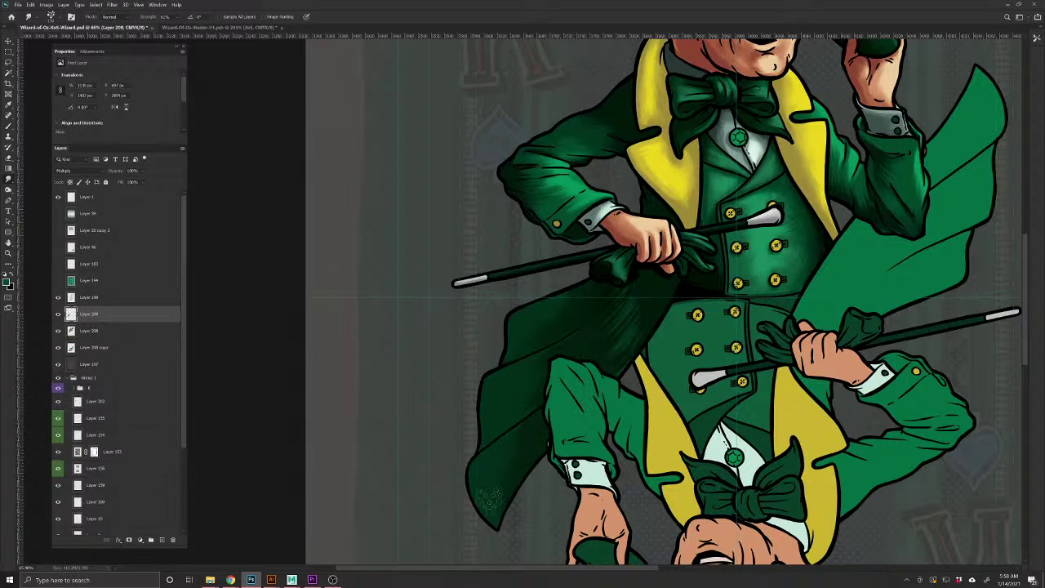
pyautogui.hotkey('ctrl', 'e')
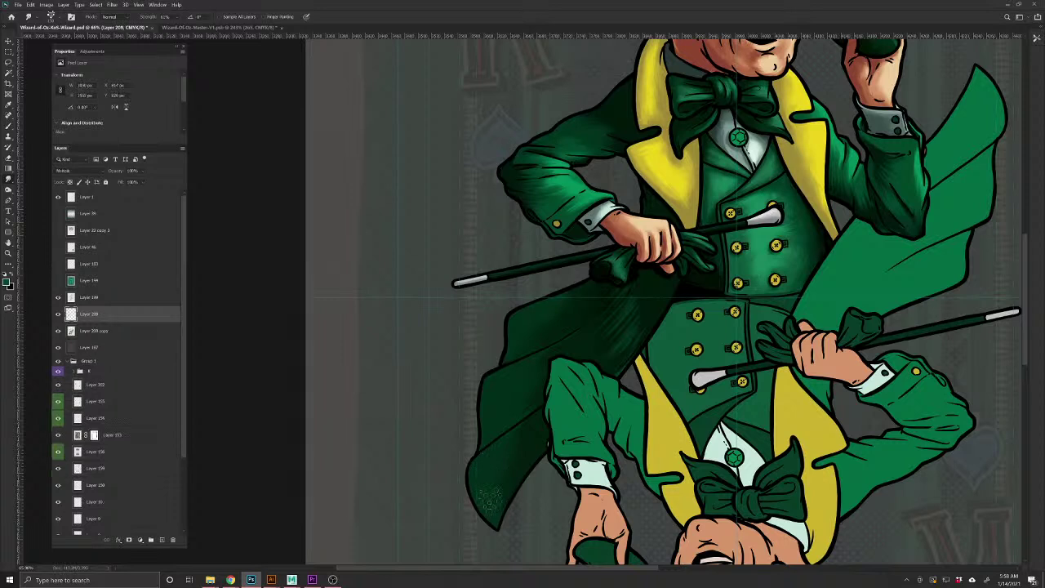
# Smooth the remaining shadow transitions on the merged coat tail and save the document
pyautogui.moveTo(614, 367)
pyautogui.mouseDown()
pyautogui.moveTo(638, 296)
pyautogui.moveTo(640, 324)
pyautogui.moveTo(609, 308)
pyautogui.moveTo(606, 327)
pyautogui.moveTo(595, 321)
pyautogui.moveTo(632, 298)
pyautogui.moveTo(601, 300)
pyautogui.moveTo(630, 290)
pyautogui.moveTo(635, 308)
pyautogui.moveTo(611, 349)
pyautogui.moveTo(644, 318)
pyautogui.moveTo(620, 353)
pyautogui.mouseUp()
pyautogui.moveTo(499, 443); pyautogui.dragTo(477, 423)
pyautogui.keyDown('alt'); pyautogui.click(478, 422); pyautogui.keyUp('alt')
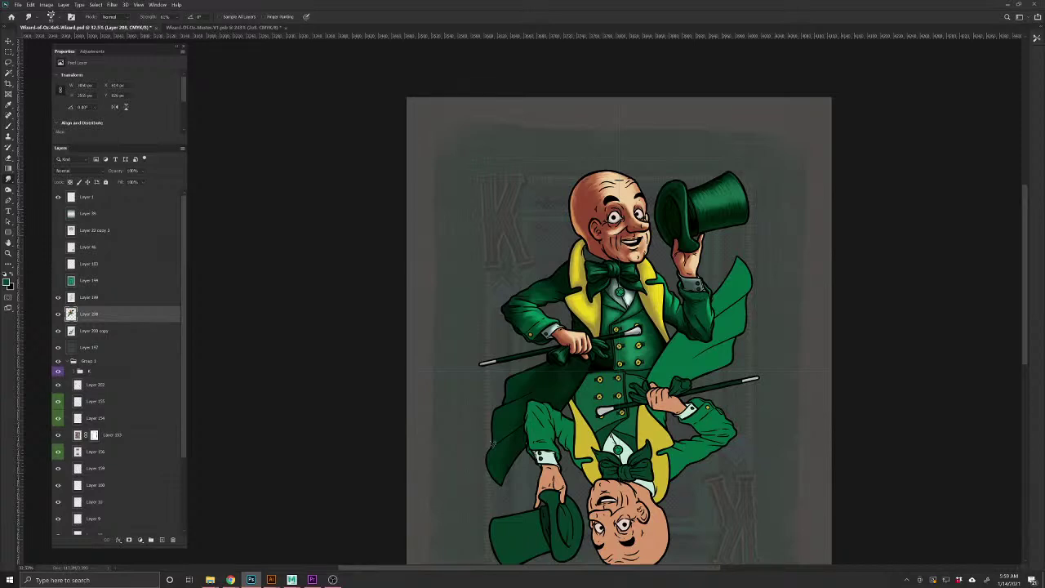
pyautogui.hotkey('ctrl', 's')
# On a new Multiply layer, paint dark green shadows on individual outer facets of the round emerald brooch using a smaller brush
pyautogui.scroll(2, 631, 316)
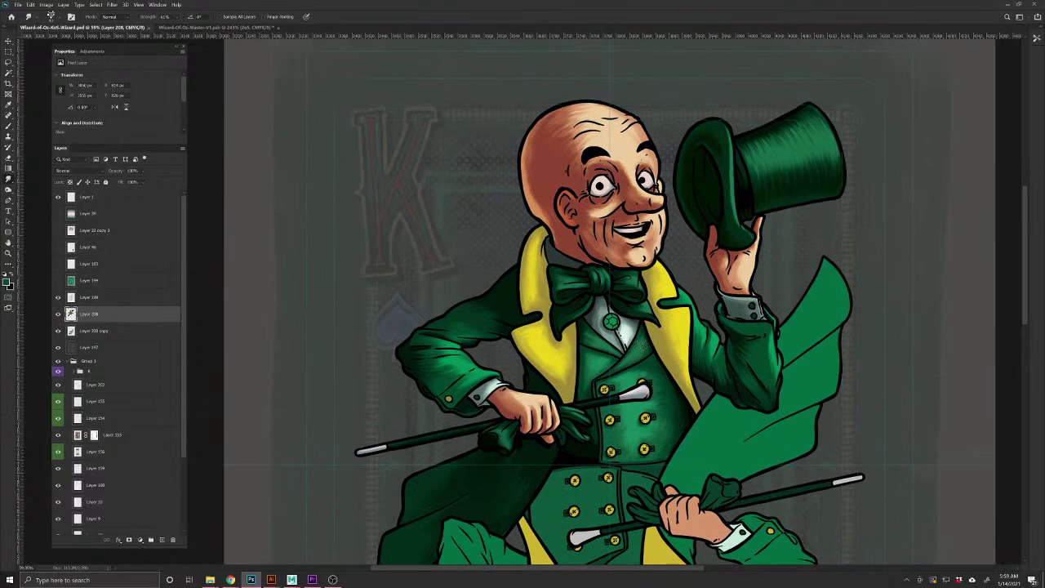
pyautogui.scroll(5, 630, 342)
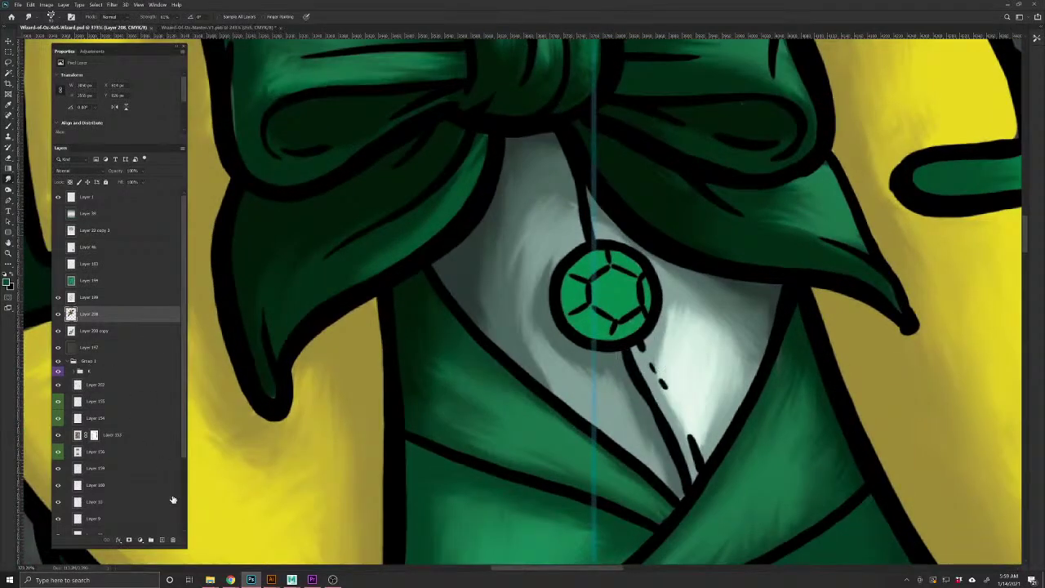
pyautogui.click(10, 127)
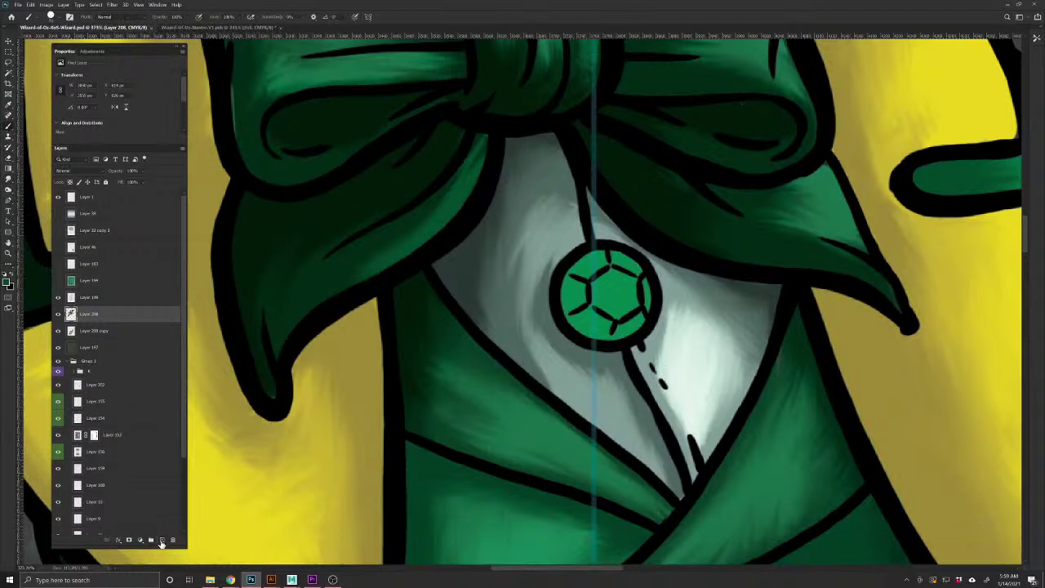
pyautogui.click(162, 540)
pyautogui.click(73, 170)
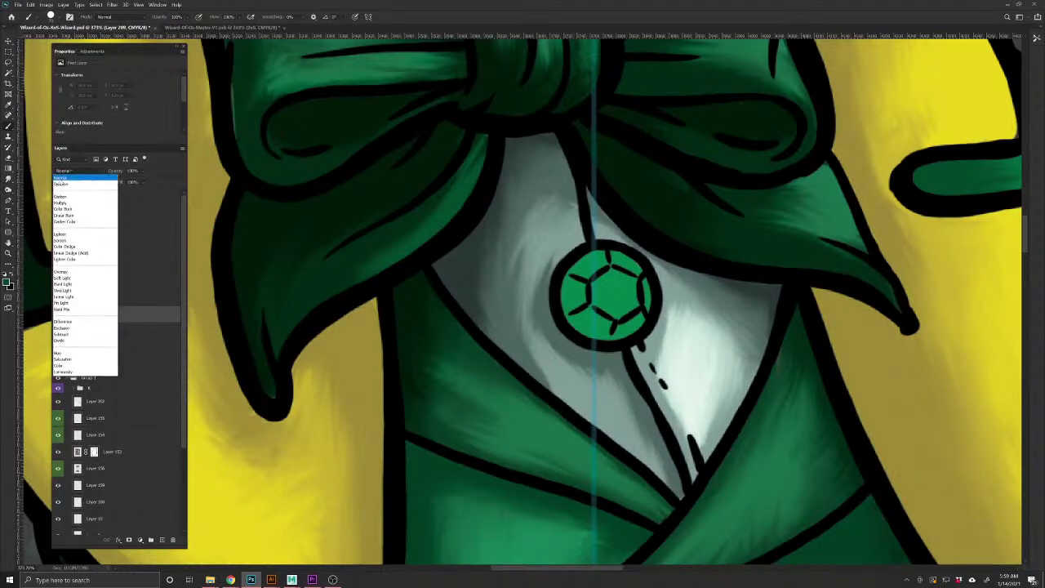
pyautogui.click(78, 198)
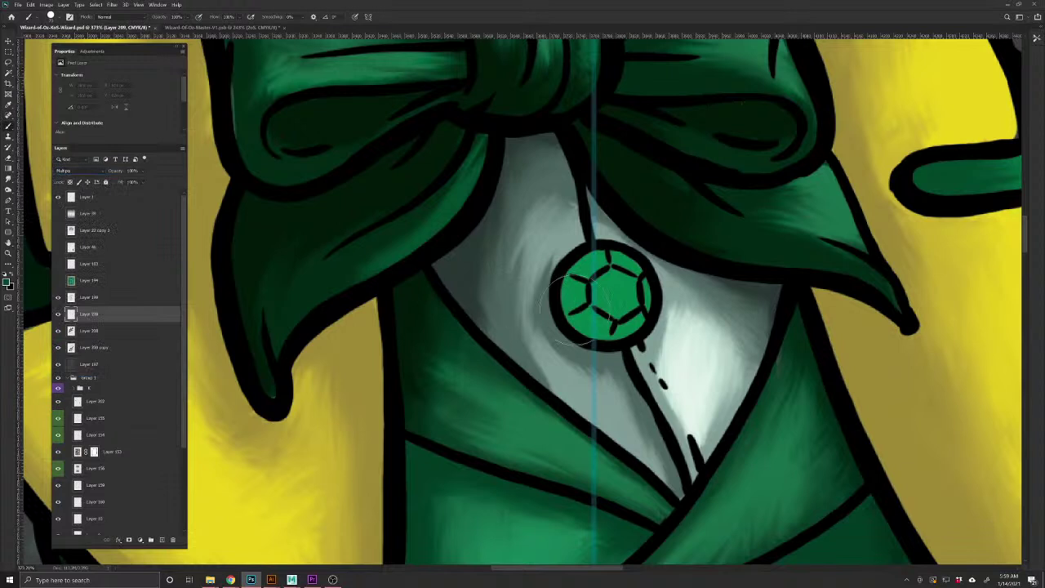
pyautogui.moveTo(578, 300); pyautogui.dragTo(580, 329)
pyautogui.press('[')
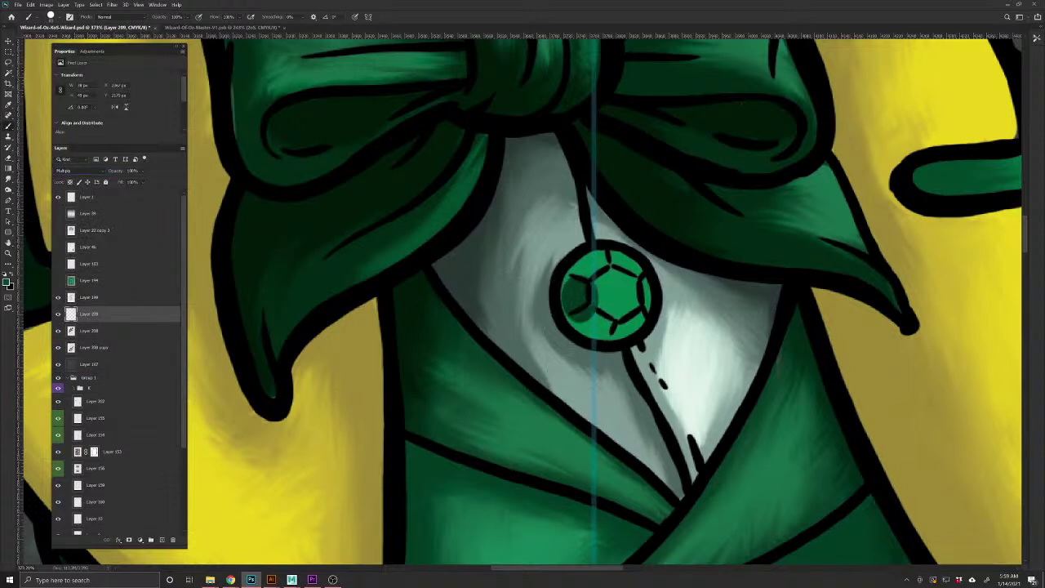
pyautogui.hotkey('ctrl', 'z')
pyautogui.press('[')
pyautogui.moveTo(583, 280)
pyautogui.mouseDown()
pyautogui.moveTo(576, 297)
pyautogui.moveTo(564, 282)
pyautogui.moveTo(581, 283)
pyautogui.mouseUp()
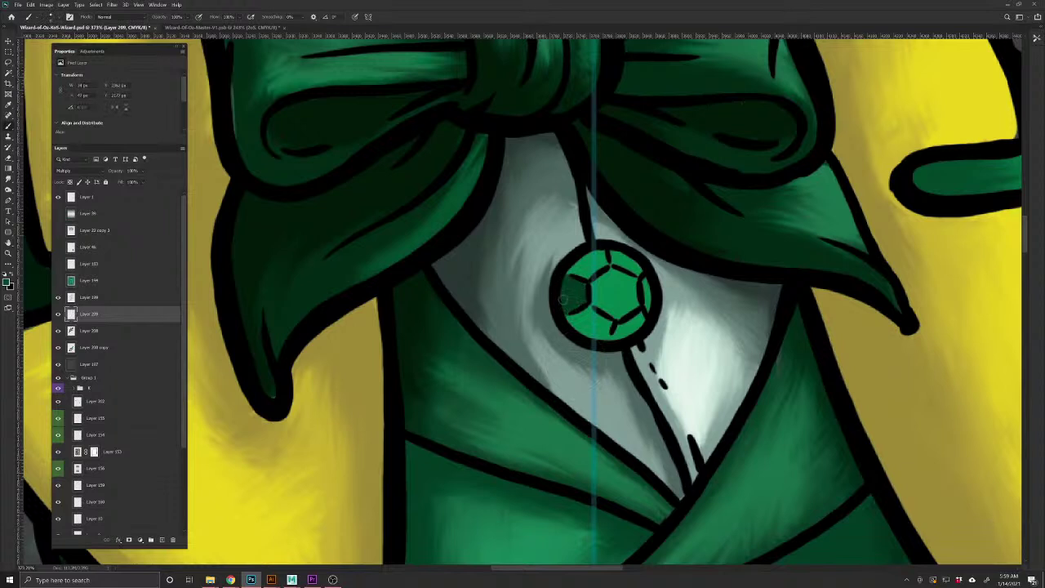
pyautogui.moveTo(592, 320); pyautogui.dragTo(612, 331)
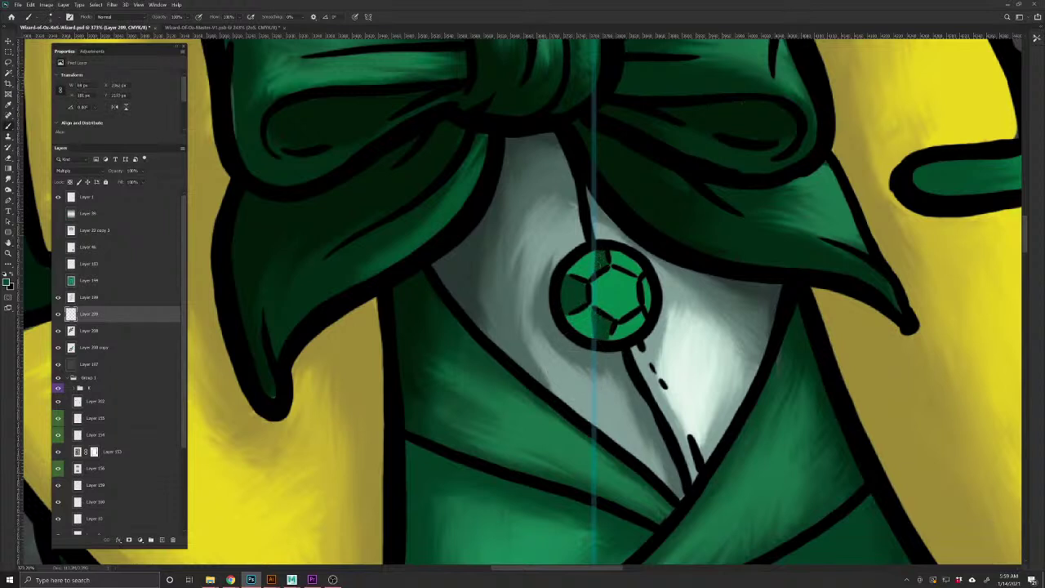
# Trim the brooch's facet shadows with the eraser and darken its lower-right facet with the brush
pyautogui.click(7, 160)
pyautogui.press('[')
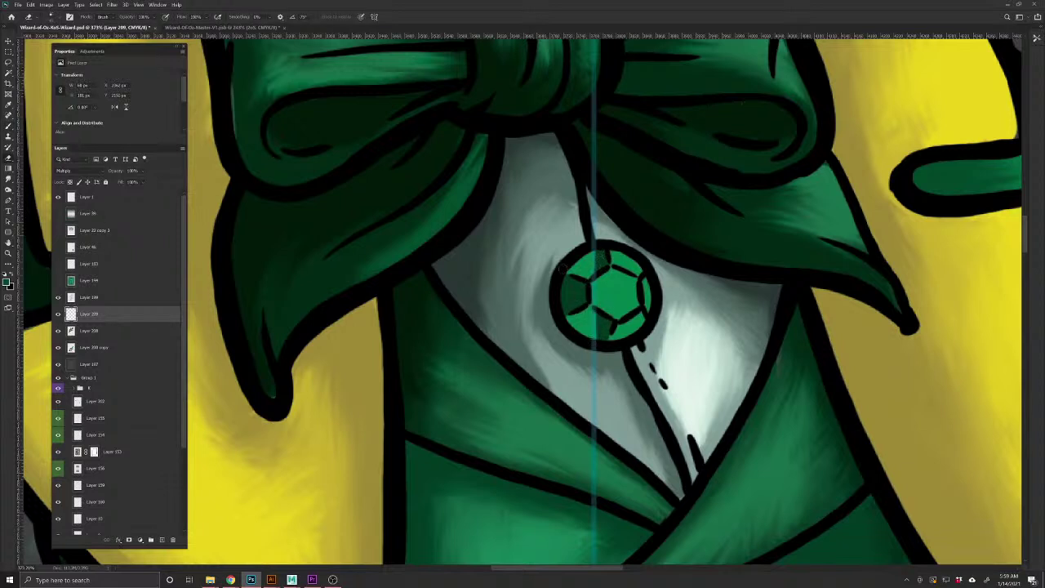
pyautogui.click(8, 126)
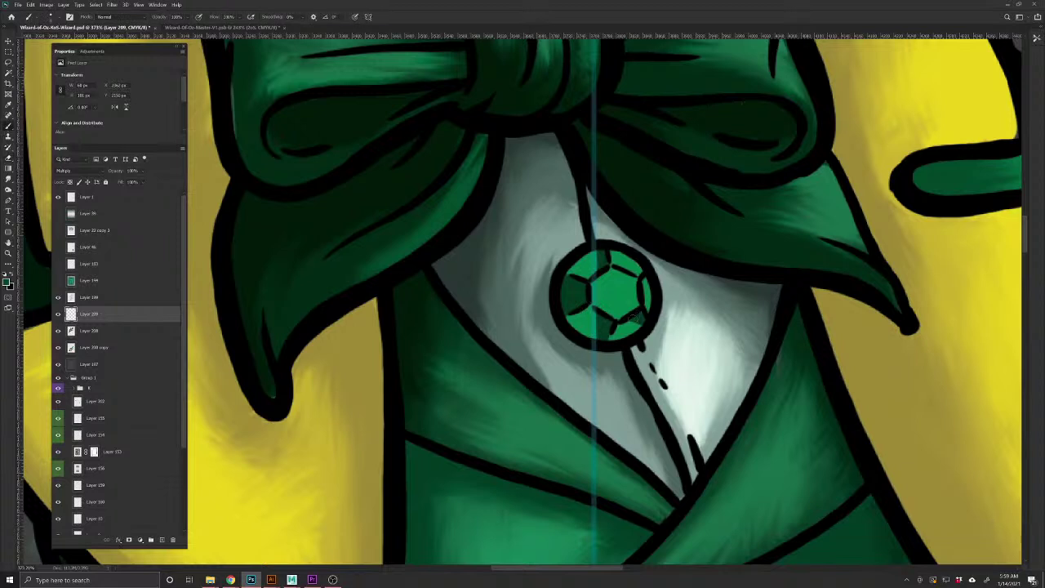
pyautogui.click(9, 163)
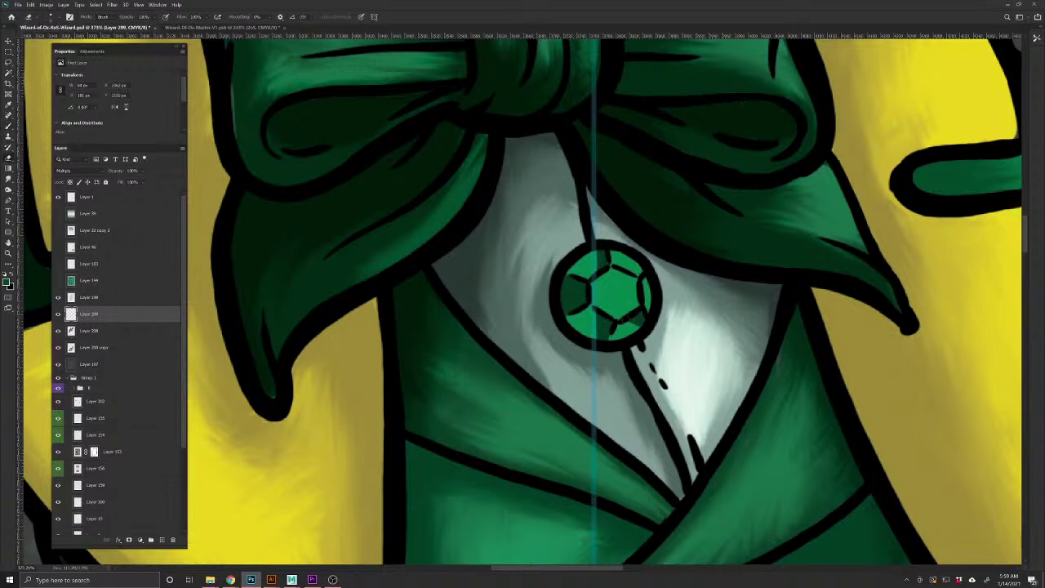
# Create a new Overlay layer and paint a diagonal white highlight across the brooch's central hexagonal facet
pyautogui.click(162, 540)
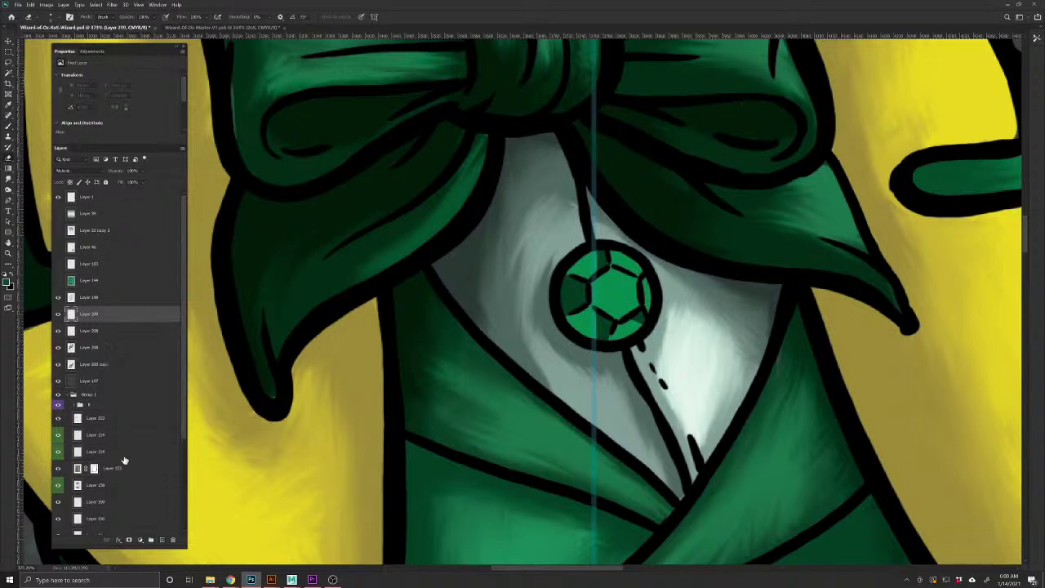
pyautogui.click(73, 170)
pyautogui.click(64, 177)
pyautogui.click(10, 276)
pyautogui.click(9, 127)
pyautogui.moveTo(633, 307)
pyautogui.mouseDown()
pyautogui.moveTo(637, 281)
pyautogui.moveTo(609, 269)
pyautogui.moveTo(631, 302)
pyautogui.moveTo(608, 280)
pyautogui.moveTo(623, 307)
pyautogui.mouseUp()
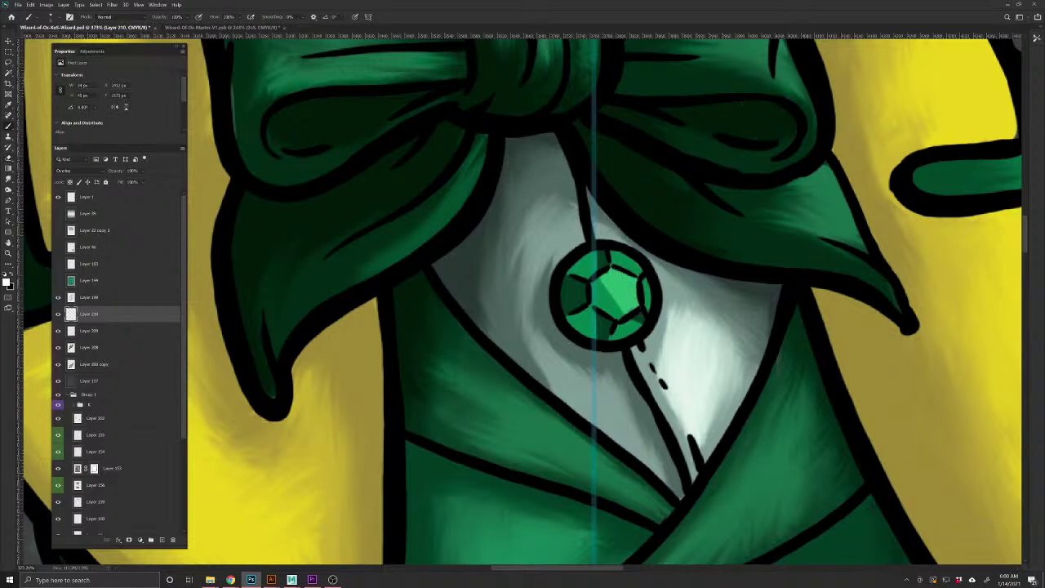
# Paint white highlights on the brooch's outer facets on the Overlay layer and trim the highlight on the central facet with the eraser
pyautogui.moveTo(584, 275); pyautogui.dragTo(604, 260)
pyautogui.moveTo(601, 334); pyautogui.dragTo(581, 320)
pyautogui.moveTo(645, 306)
pyautogui.mouseDown()
pyautogui.moveTo(629, 265)
pyautogui.moveTo(638, 275)
pyautogui.mouseUp()
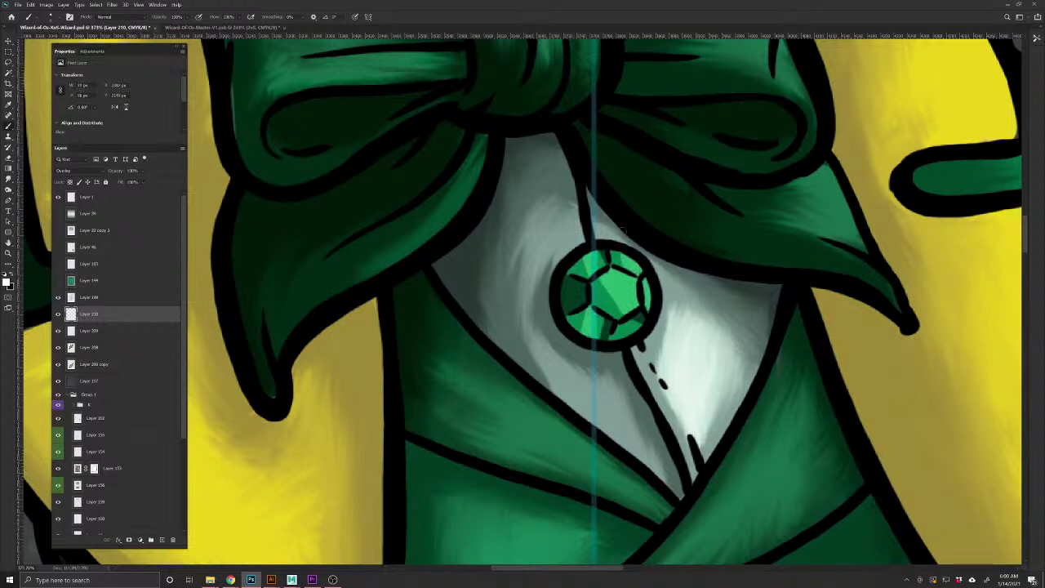
pyautogui.click(8, 169)
pyautogui.moveTo(581, 254); pyautogui.dragTo(613, 304)
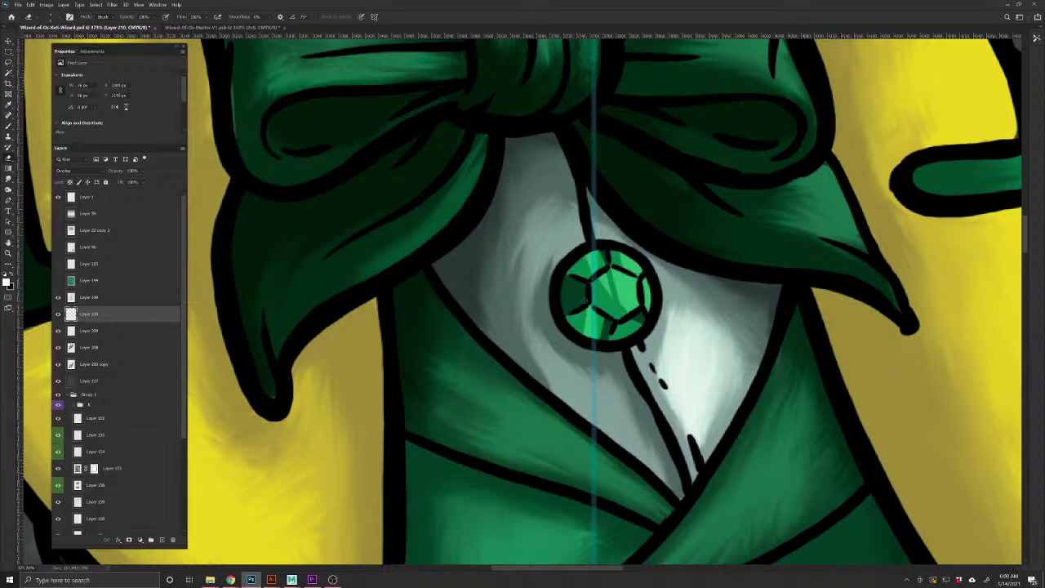
# Add a new Overlay layer and paint a second set of white highlights on the brooch's central, upper-left and lower-right facets
pyautogui.click(162, 540)
pyautogui.click(75, 170)
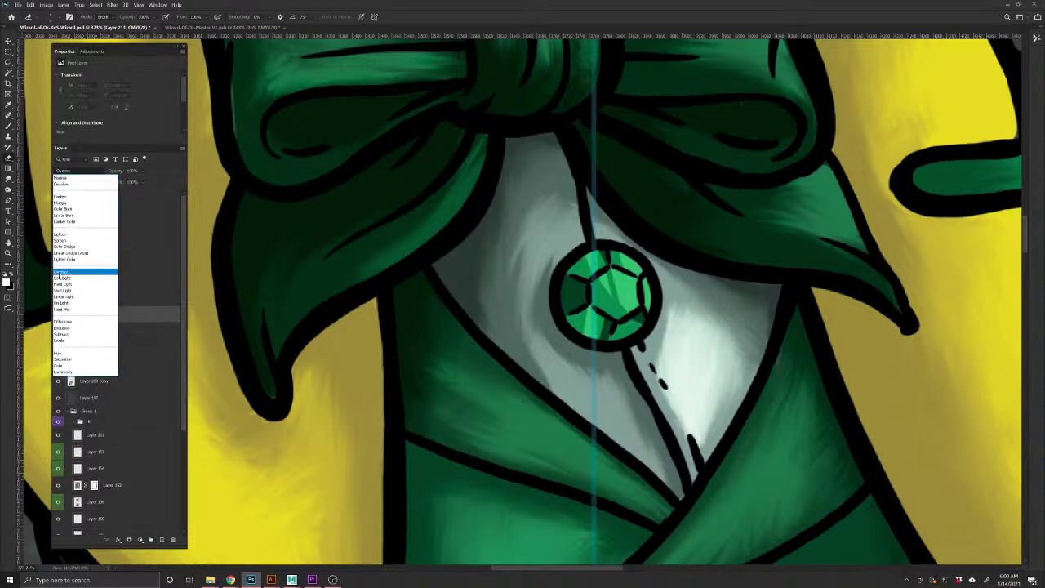
pyautogui.click(60, 274)
pyautogui.click(8, 126)
pyautogui.moveTo(633, 263)
pyautogui.mouseDown()
pyautogui.moveTo(640, 275)
pyautogui.moveTo(622, 313)
pyautogui.moveTo(639, 296)
pyautogui.moveTo(596, 306)
pyautogui.mouseUp()
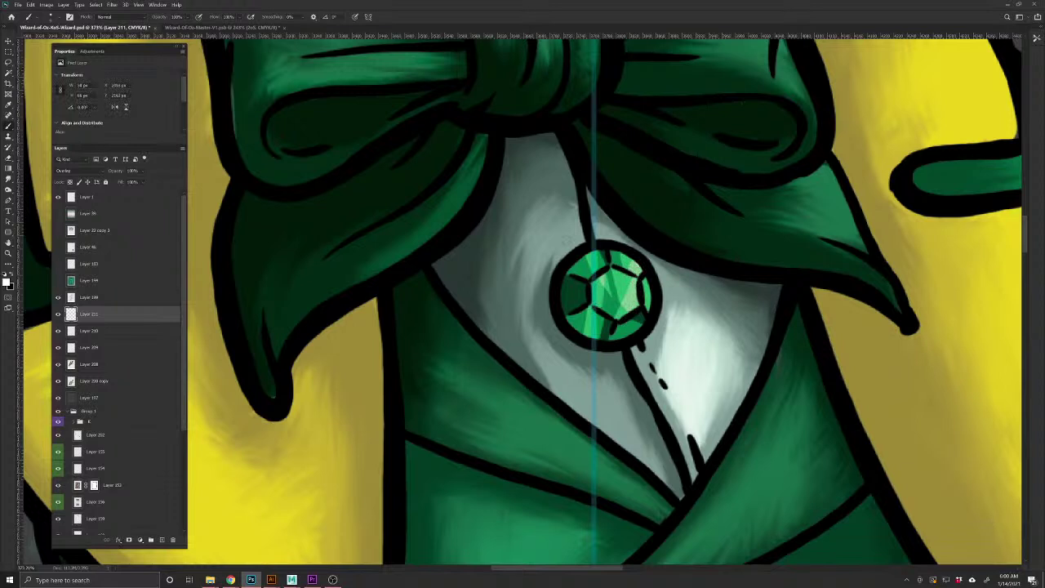
pyautogui.moveTo(604, 266)
pyautogui.mouseDown()
pyautogui.moveTo(595, 249)
pyautogui.moveTo(574, 269)
pyautogui.moveTo(592, 279)
pyautogui.moveTo(576, 300)
pyautogui.moveTo(578, 279)
pyautogui.mouseUp()
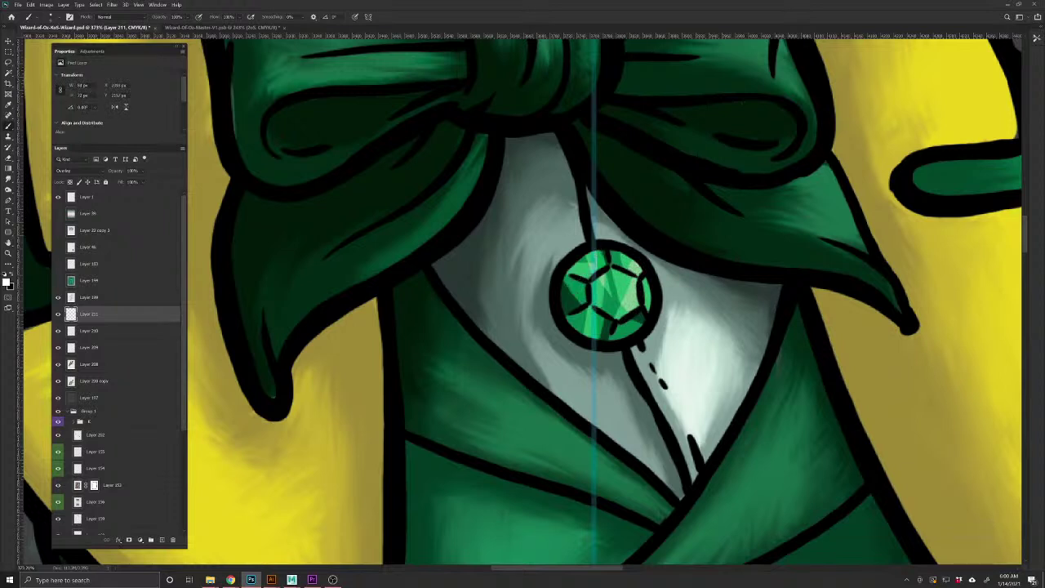
pyautogui.moveTo(630, 316); pyautogui.dragTo(621, 345)
# On another new Overlay layer, paint brighter white glints across the brooch's central and outer facets and trim them with the eraser
pyautogui.click(161, 540)
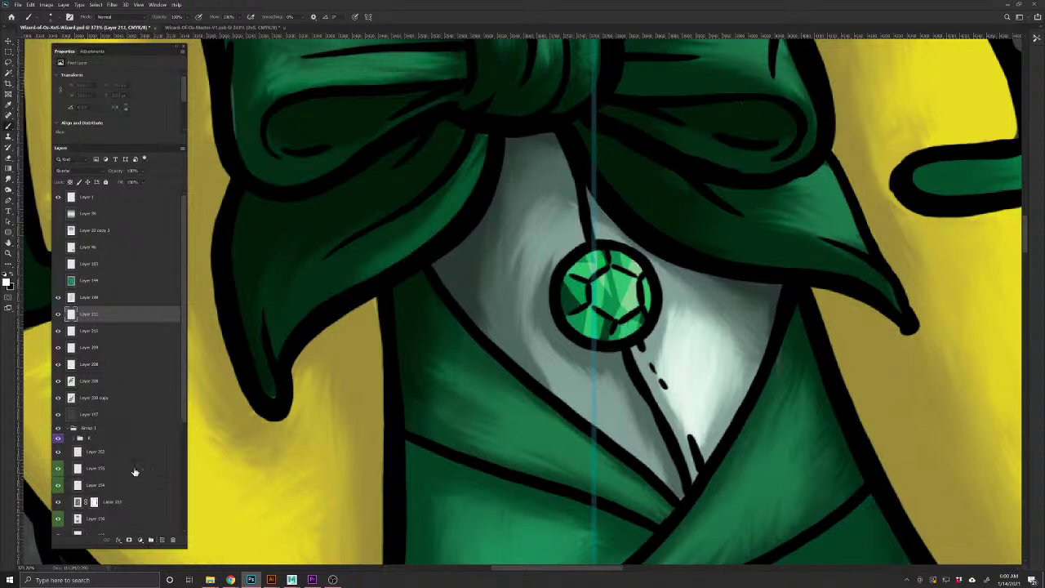
pyautogui.click(65, 172)
pyautogui.click(91, 272)
pyautogui.moveTo(612, 291)
pyautogui.mouseDown()
pyautogui.moveTo(602, 276)
pyautogui.moveTo(597, 286)
pyautogui.moveTo(638, 304)
pyautogui.moveTo(622, 285)
pyautogui.moveTo(636, 313)
pyautogui.mouseUp()
pyautogui.moveTo(618, 252)
pyautogui.mouseDown()
pyautogui.moveTo(638, 274)
pyautogui.moveTo(588, 279)
pyautogui.moveTo(589, 265)
pyautogui.mouseUp()
pyautogui.moveTo(592, 312)
pyautogui.mouseDown()
pyautogui.moveTo(604, 335)
pyautogui.moveTo(628, 331)
pyautogui.mouseUp()
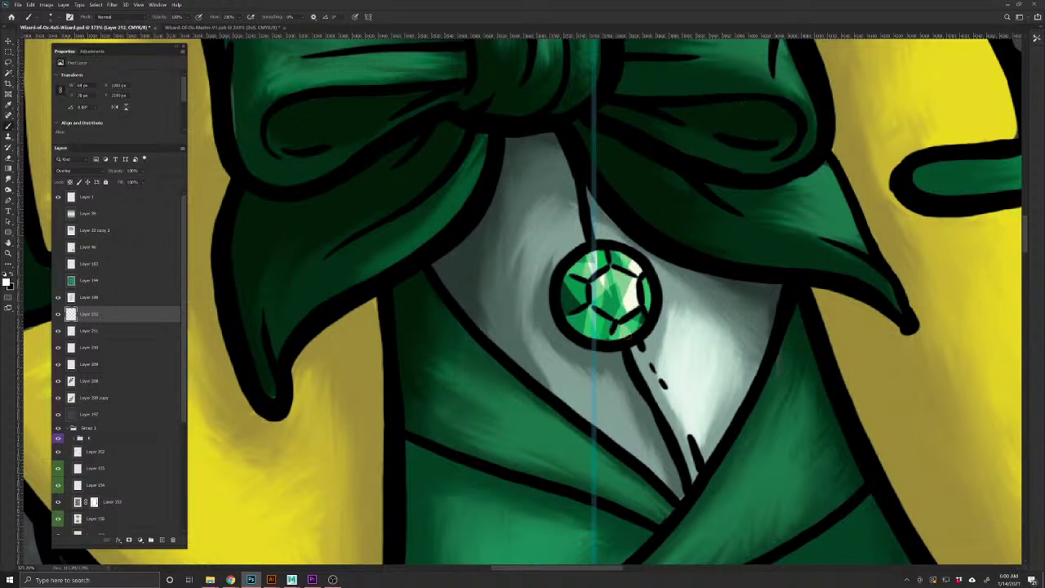
pyautogui.moveTo(570, 304)
pyautogui.mouseDown()
pyautogui.moveTo(578, 266)
pyautogui.moveTo(562, 294)
pyautogui.mouseUp()
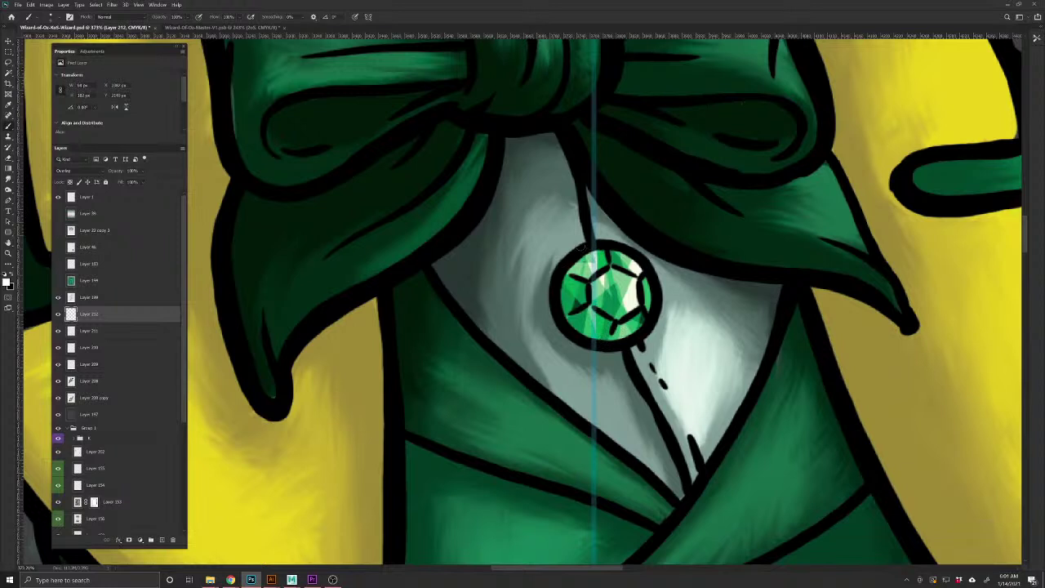
pyautogui.press('e')
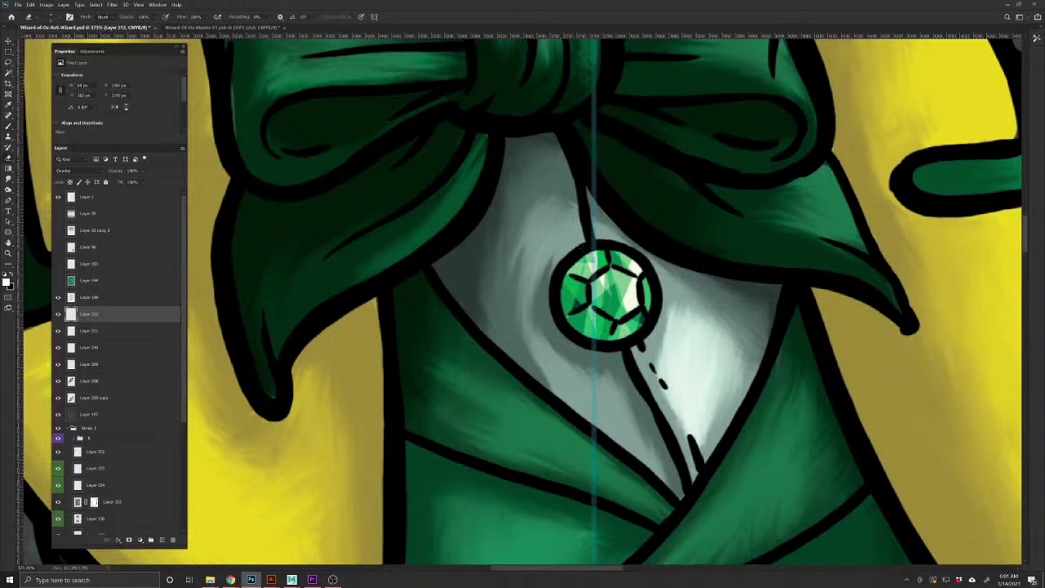
pyautogui.moveTo(569, 268); pyautogui.dragTo(606, 283)
# On a new Normal layer, paint solid white reflections on the brooch's top and central facets and erase them into sharp slivers
pyautogui.click(163, 540)
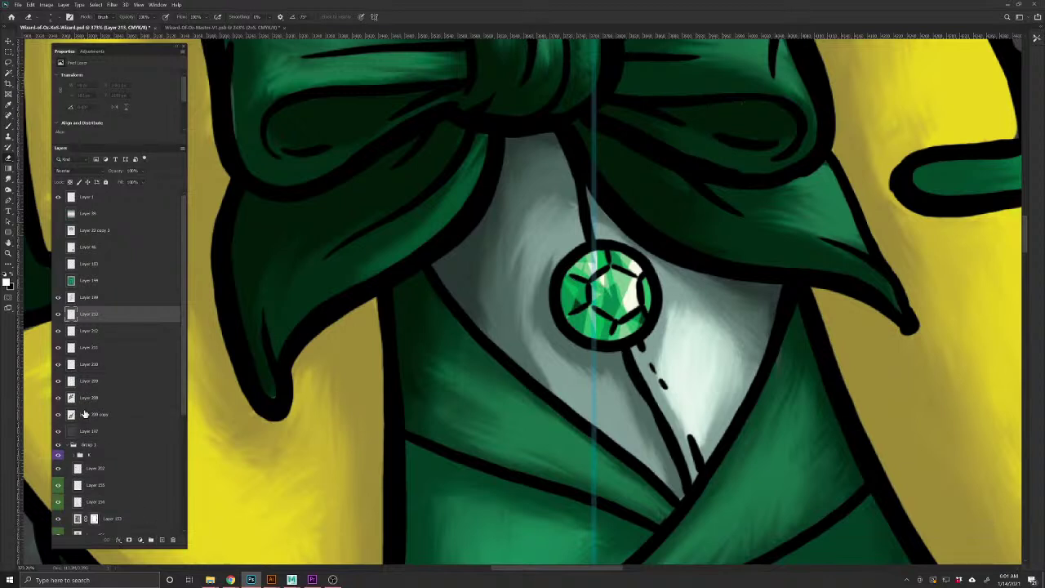
pyautogui.press('b')
pyautogui.moveTo(612, 267)
pyautogui.mouseDown()
pyautogui.moveTo(614, 291)
pyautogui.moveTo(623, 260)
pyautogui.moveTo(613, 243)
pyautogui.mouseUp()
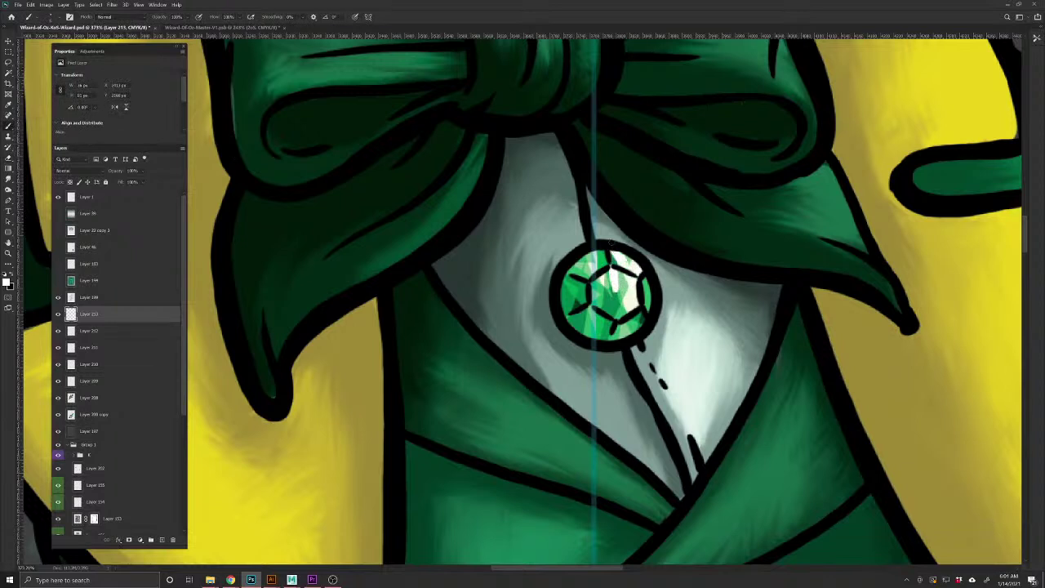
pyautogui.moveTo(584, 283); pyautogui.dragTo(582, 311)
pyautogui.hotkey('ctrl', 'z')
pyautogui.moveTo(596, 289); pyautogui.dragTo(598, 301)
pyautogui.moveTo(600, 299); pyautogui.dragTo(610, 318)
pyautogui.press('e')
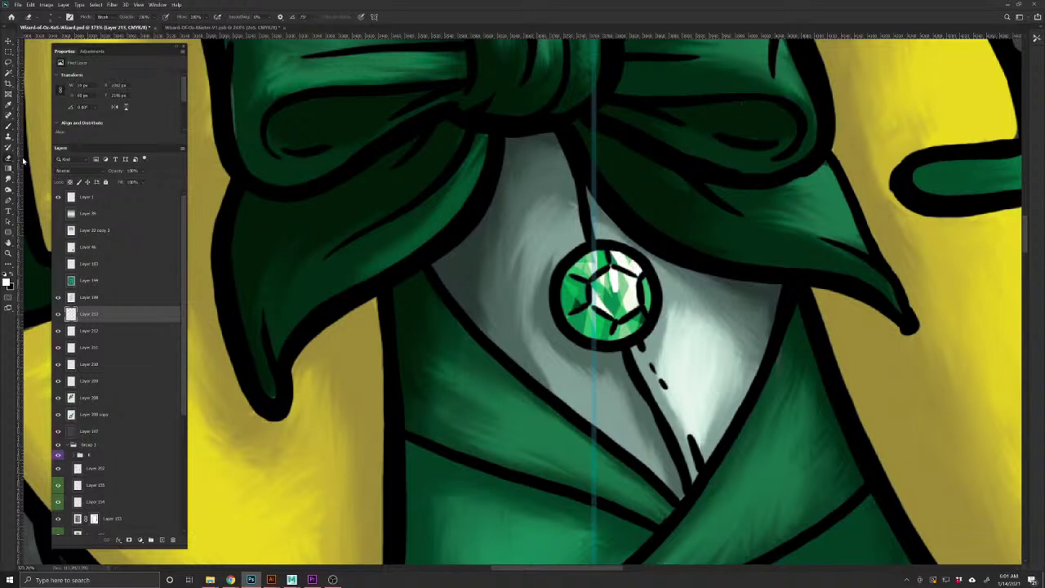
pyautogui.moveTo(613, 271)
pyautogui.mouseDown()
pyautogui.moveTo(612, 290)
pyautogui.moveTo(618, 251)
pyautogui.moveTo(630, 285)
pyautogui.mouseUp()
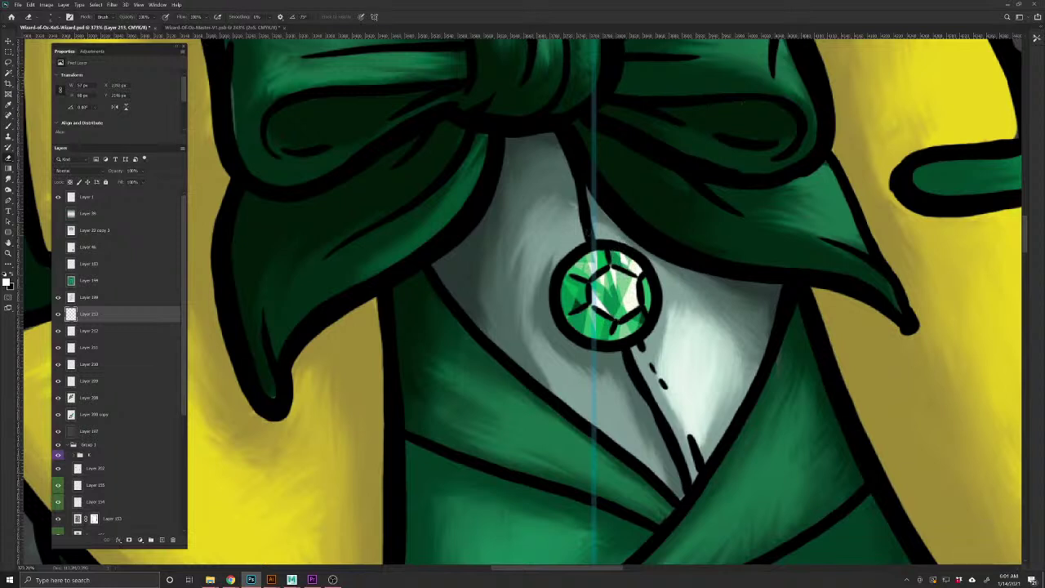
# On a new Multiply layer, shade the brooch's left and lower outer facets with dark green sampled from the gem
pyautogui.click(161, 540)
pyautogui.click(77, 170)
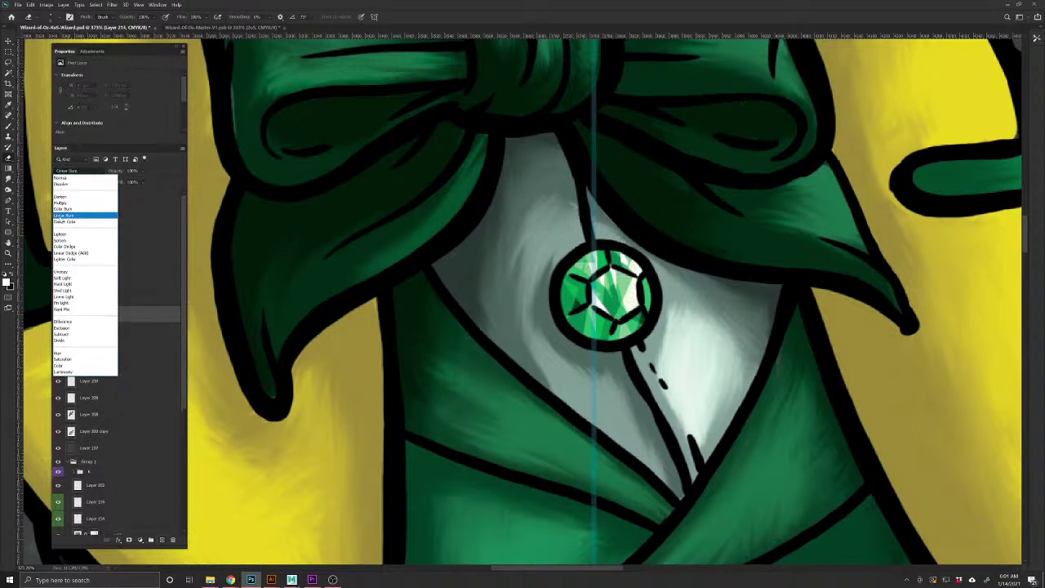
pyautogui.click(77, 209)
pyautogui.press('b')
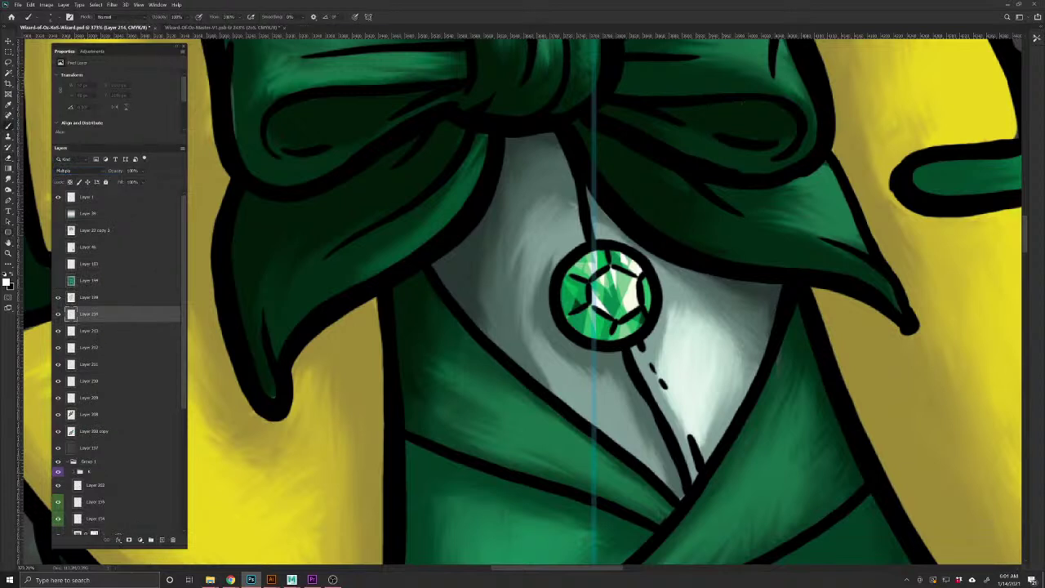
pyautogui.keyDown('alt'); pyautogui.click(574, 305); pyautogui.keyUp('alt')
pyautogui.moveTo(584, 301)
pyautogui.mouseDown()
pyautogui.moveTo(581, 283)
pyautogui.moveTo(564, 309)
pyautogui.moveTo(575, 276)
pyautogui.moveTo(601, 255)
pyautogui.moveTo(576, 326)
pyautogui.moveTo(619, 338)
pyautogui.moveTo(606, 341)
pyautogui.moveTo(631, 324)
pyautogui.mouseUp()
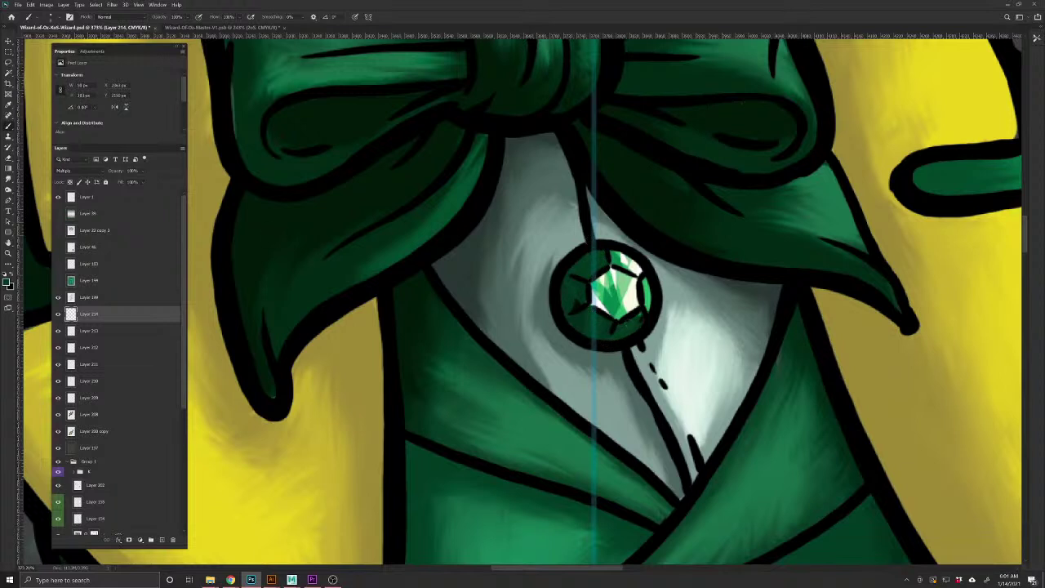
# Lower the brooch shadow layer's opacity to 33%, erase part of the shading on the left facets, and save the document
pyautogui.moveTo(111, 172); pyautogui.dragTo(91, 176)
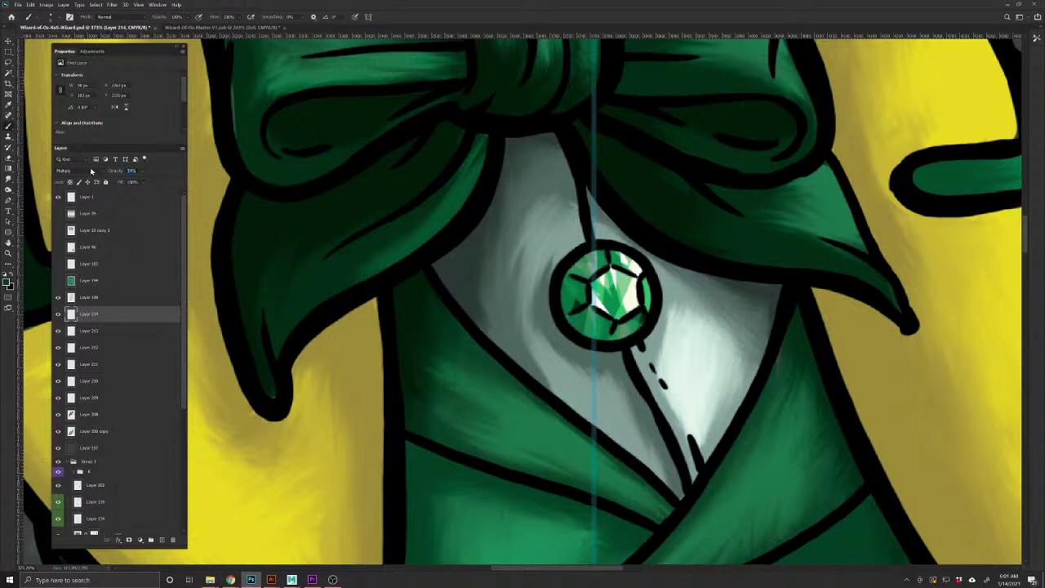
pyautogui.press('e')
pyautogui.moveTo(565, 276)
pyautogui.mouseDown()
pyautogui.moveTo(585, 285)
pyautogui.moveTo(568, 292)
pyautogui.moveTo(591, 332)
pyautogui.mouseUp()
pyautogui.scroll(-2, 558, 284)
pyautogui.hotkey('ctrl', 's')
# On a new Overlay layer, paint white highlights across the top hat's crown, along its brim and on the hat band
pyautogui.scroll(-4, 607, 265)
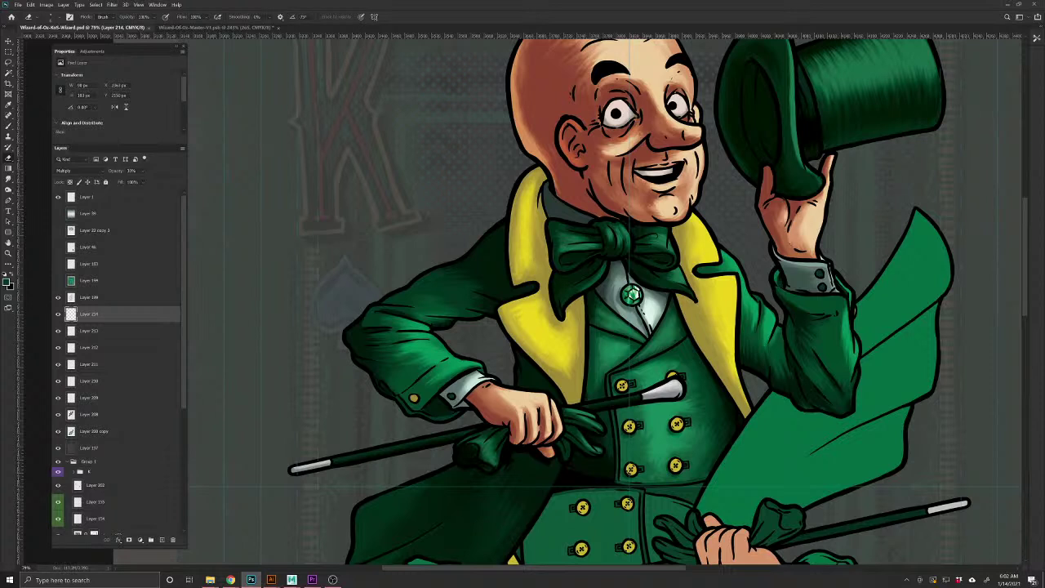
pyautogui.scroll(-5, 90, 459)
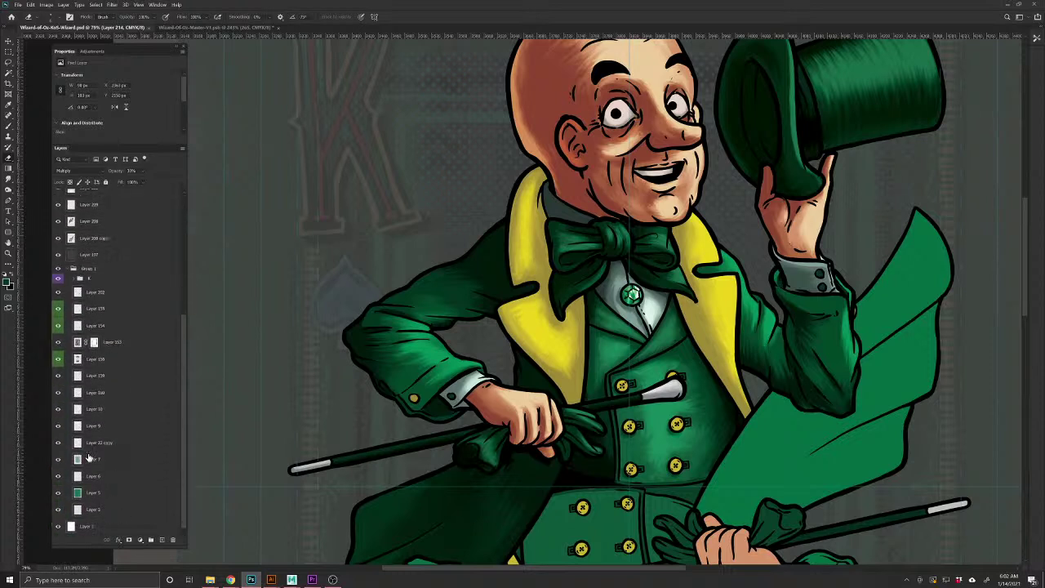
pyautogui.scroll(6, 89, 459)
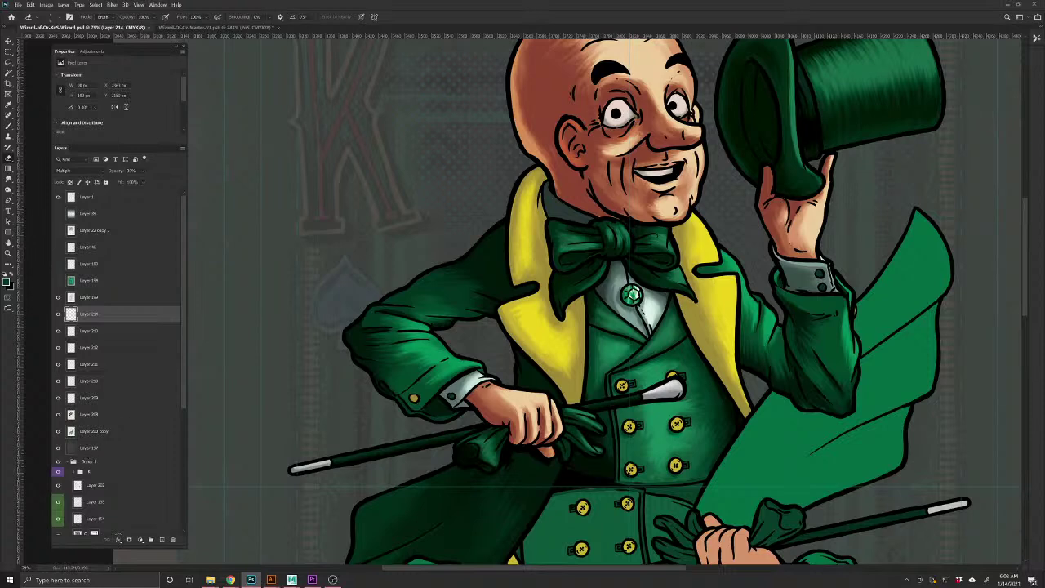
pyautogui.moveTo(674, 286); pyautogui.dragTo(564, 402)
pyautogui.scroll(3, 687, 284)
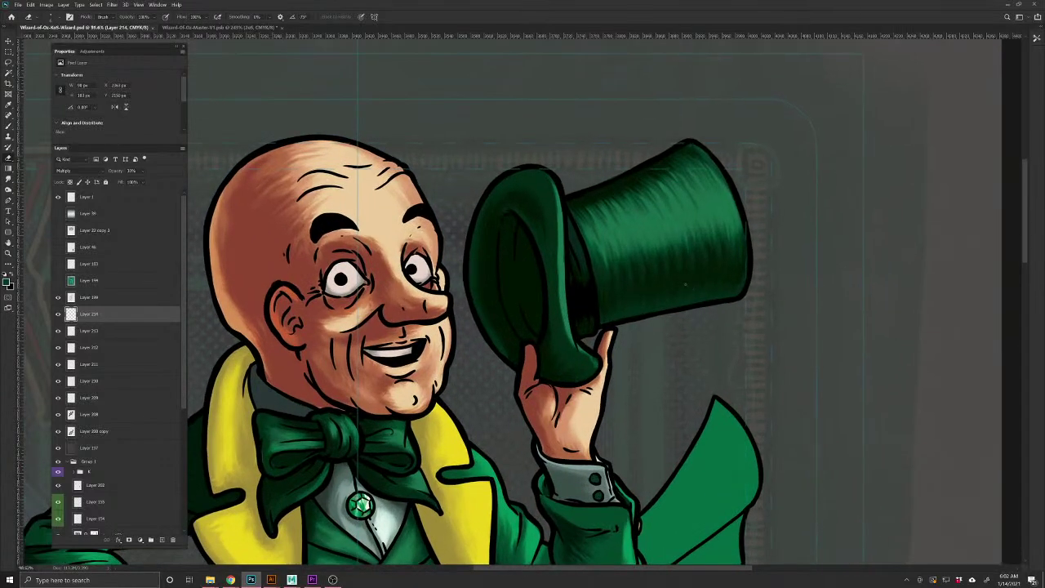
pyautogui.click(162, 540)
pyautogui.click(66, 171)
pyautogui.click(62, 272)
pyautogui.click(5, 275)
pyautogui.press('x')
pyautogui.click(8, 126)
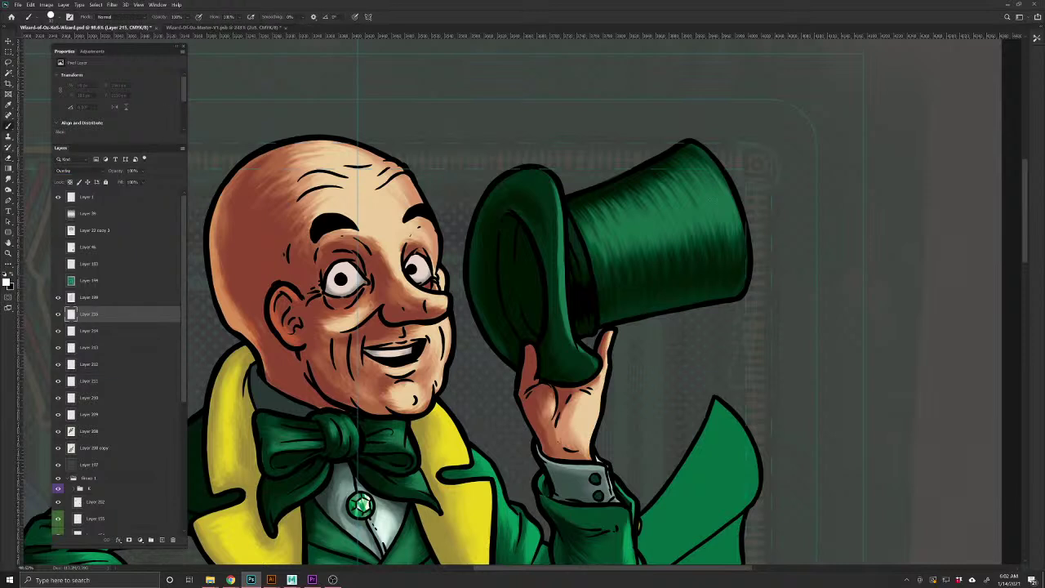
pyautogui.moveTo(722, 198)
pyautogui.mouseDown()
pyautogui.moveTo(588, 245)
pyautogui.moveTo(726, 194)
pyautogui.moveTo(608, 234)
pyautogui.moveTo(564, 275)
pyautogui.mouseUp()
pyautogui.moveTo(571, 231); pyautogui.dragTo(588, 305)
pyautogui.moveTo(575, 258)
pyautogui.mouseDown()
pyautogui.moveTo(582, 311)
pyautogui.moveTo(574, 305)
pyautogui.mouseUp()
# Smudge the top hat's crown and brim highlights along the fabric's curve into soft, streaky reflections
pyautogui.click(9, 179)
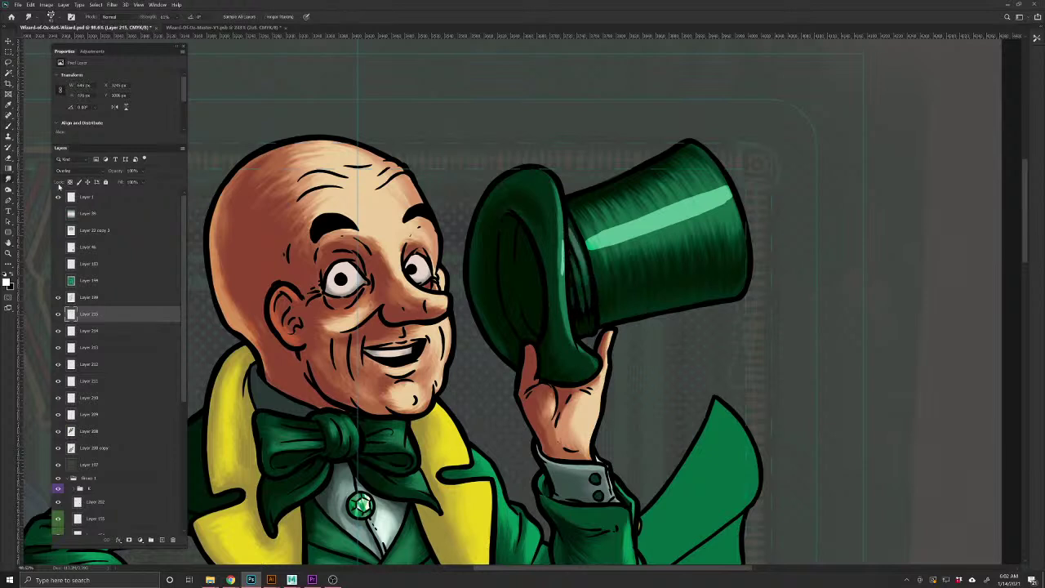
pyautogui.moveTo(726, 198); pyautogui.dragTo(716, 166)
pyautogui.moveTo(715, 173); pyautogui.dragTo(729, 231)
pyautogui.moveTo(722, 191)
pyautogui.mouseDown()
pyautogui.moveTo(653, 220)
pyautogui.moveTo(613, 266)
pyautogui.moveTo(567, 232)
pyautogui.moveTo(570, 222)
pyautogui.mouseUp()
pyautogui.moveTo(707, 219)
pyautogui.mouseDown()
pyautogui.moveTo(653, 232)
pyautogui.moveTo(633, 213)
pyautogui.moveTo(594, 230)
pyautogui.moveTo(635, 240)
pyautogui.moveTo(604, 255)
pyautogui.moveTo(717, 213)
pyautogui.moveTo(719, 201)
pyautogui.moveTo(712, 183)
pyautogui.moveTo(688, 183)
pyautogui.moveTo(715, 201)
pyautogui.moveTo(697, 181)
pyautogui.moveTo(695, 222)
pyautogui.moveTo(658, 186)
pyautogui.moveTo(659, 228)
pyautogui.moveTo(633, 200)
pyautogui.moveTo(637, 249)
pyautogui.moveTo(604, 223)
pyautogui.moveTo(611, 254)
pyautogui.moveTo(582, 249)
pyautogui.moveTo(579, 304)
pyautogui.moveTo(556, 207)
pyautogui.moveTo(575, 372)
pyautogui.mouseUp()
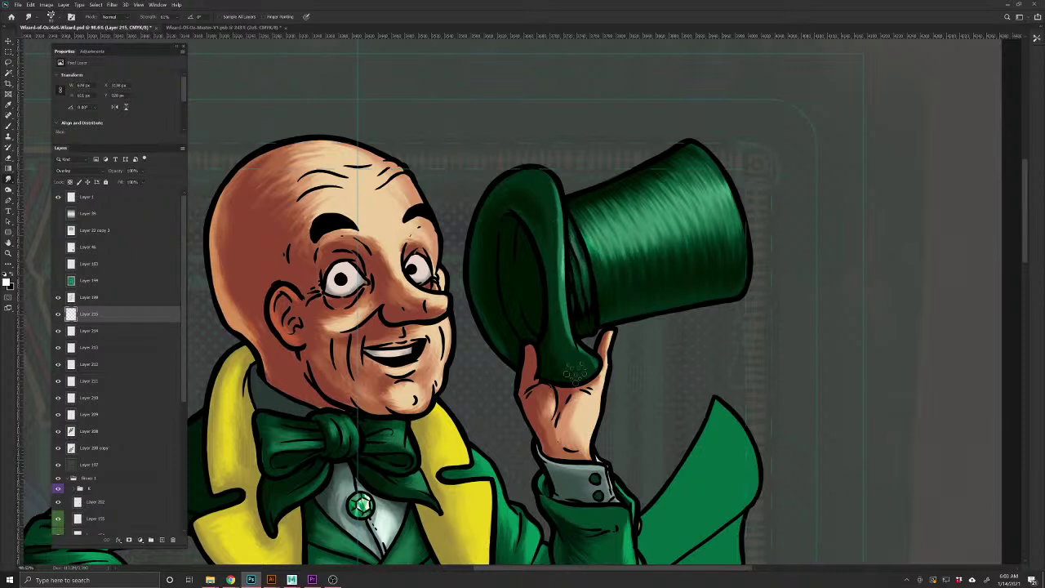
# Paint thin white edge highlights along the end rim of the hat's crown, the brim's front edge and the hat band
pyautogui.press('b')
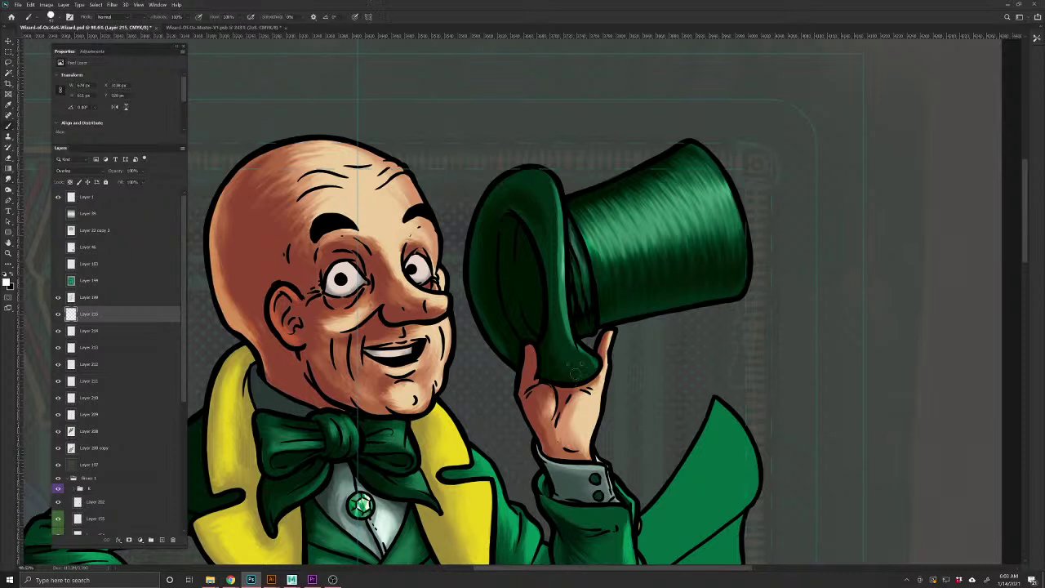
pyautogui.moveTo(691, 147)
pyautogui.mouseDown()
pyautogui.moveTo(738, 204)
pyautogui.moveTo(740, 295)
pyautogui.mouseUp()
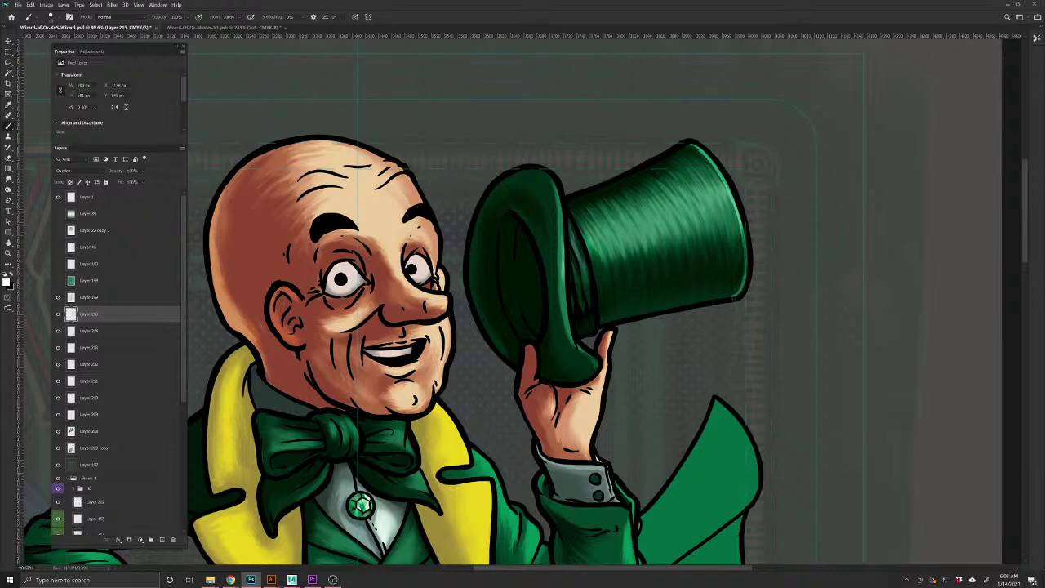
pyautogui.moveTo(736, 217)
pyautogui.mouseDown()
pyautogui.moveTo(719, 174)
pyautogui.moveTo(689, 145)
pyautogui.mouseUp()
pyautogui.moveTo(542, 171)
pyautogui.mouseDown()
pyautogui.moveTo(561, 228)
pyautogui.moveTo(572, 350)
pyautogui.mouseUp()
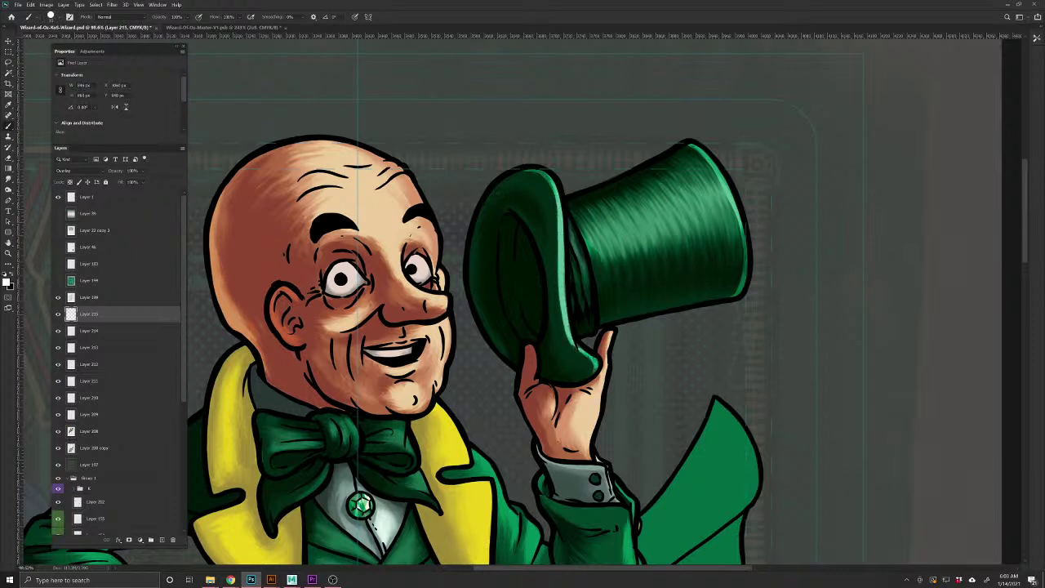
pyautogui.moveTo(571, 217); pyautogui.dragTo(595, 327)
# Soften the crown and brim edge highlights with the Smudge tool and lower the hat highlight layer's opacity
pyautogui.click(8, 176)
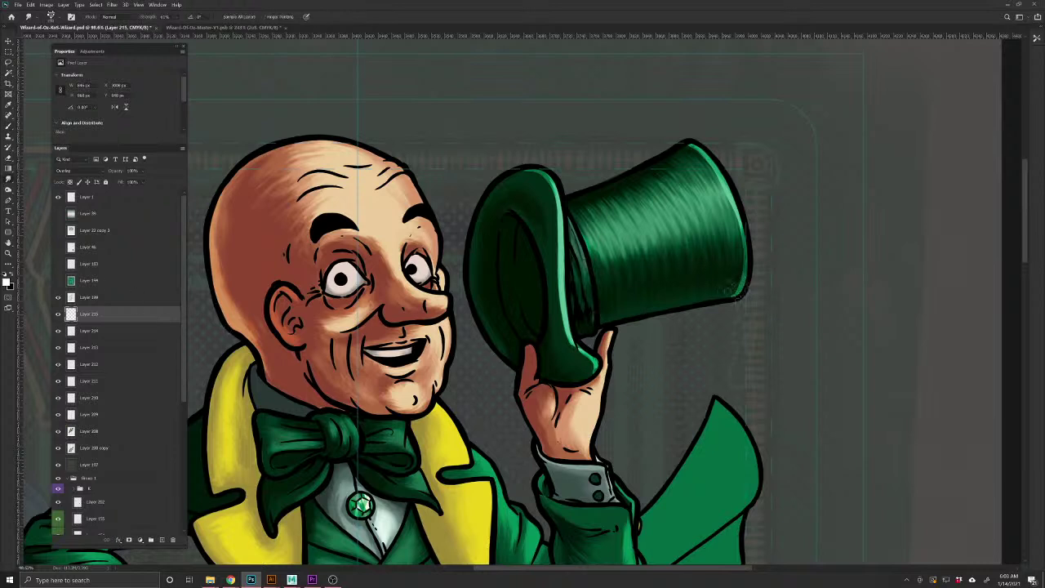
pyautogui.moveTo(732, 287); pyautogui.dragTo(732, 205)
pyautogui.moveTo(736, 250)
pyautogui.mouseDown()
pyautogui.moveTo(699, 159)
pyautogui.moveTo(732, 196)
pyautogui.mouseUp()
pyautogui.moveTo(696, 158)
pyautogui.mouseDown()
pyautogui.moveTo(713, 178)
pyautogui.moveTo(733, 255)
pyautogui.mouseUp()
pyautogui.moveTo(725, 203)
pyautogui.mouseDown()
pyautogui.moveTo(742, 259)
pyautogui.moveTo(732, 287)
pyautogui.moveTo(739, 204)
pyautogui.mouseUp()
pyautogui.moveTo(547, 222)
pyautogui.mouseDown()
pyautogui.moveTo(562, 285)
pyautogui.moveTo(546, 192)
pyautogui.mouseUp()
pyautogui.moveTo(552, 317)
pyautogui.mouseDown()
pyautogui.moveTo(589, 366)
pyautogui.moveTo(557, 309)
pyautogui.moveTo(552, 181)
pyautogui.moveTo(556, 208)
pyautogui.moveTo(527, 178)
pyautogui.mouseUp()
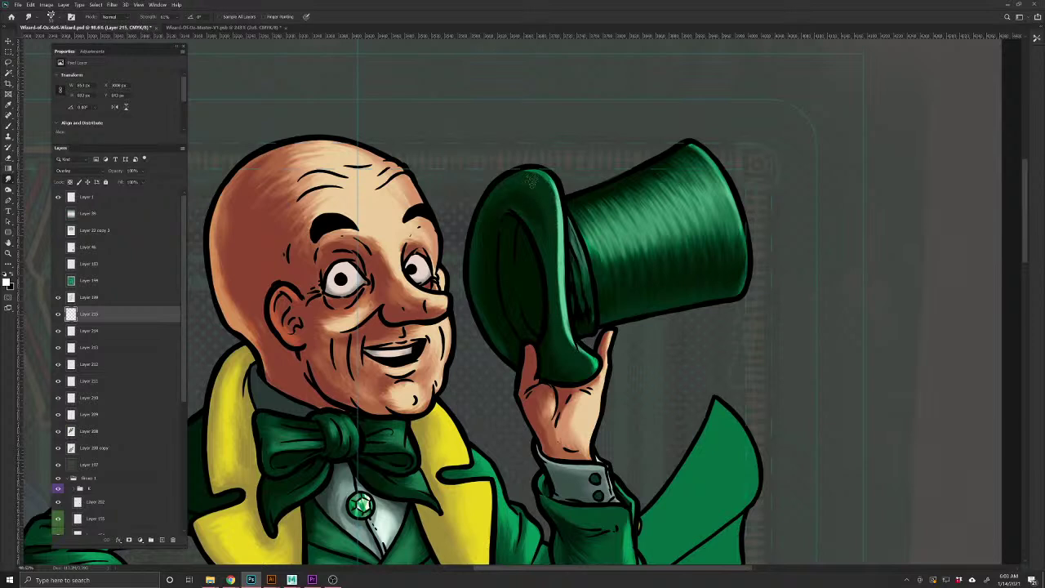
pyautogui.moveTo(106, 170); pyautogui.dragTo(116, 173)
# Hide and reshow Layer 208 to check which parts of the figure's painting it contains
pyautogui.click(89, 432)
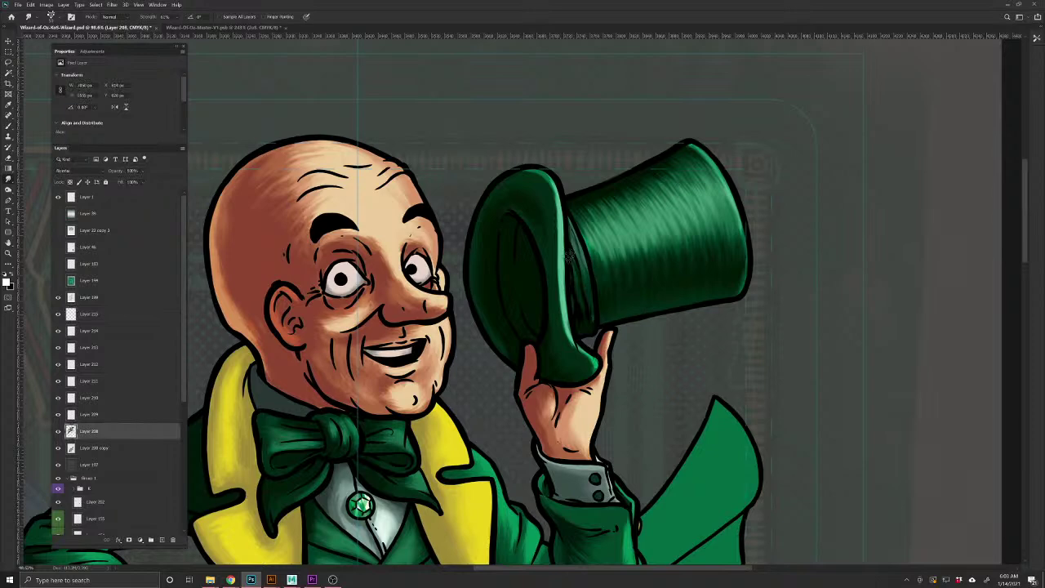
pyautogui.click(58, 433)
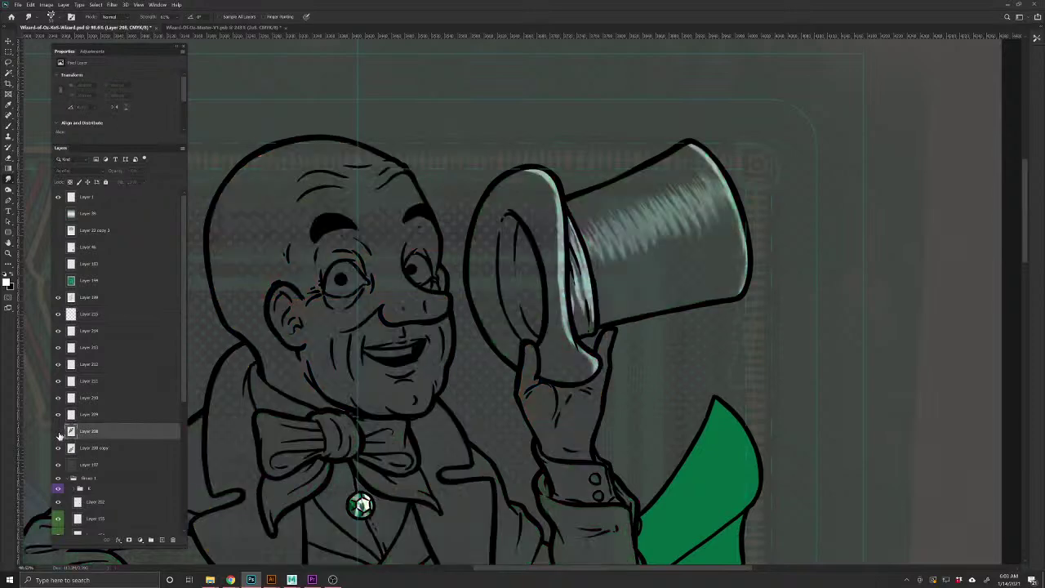
pyautogui.click(58, 432)
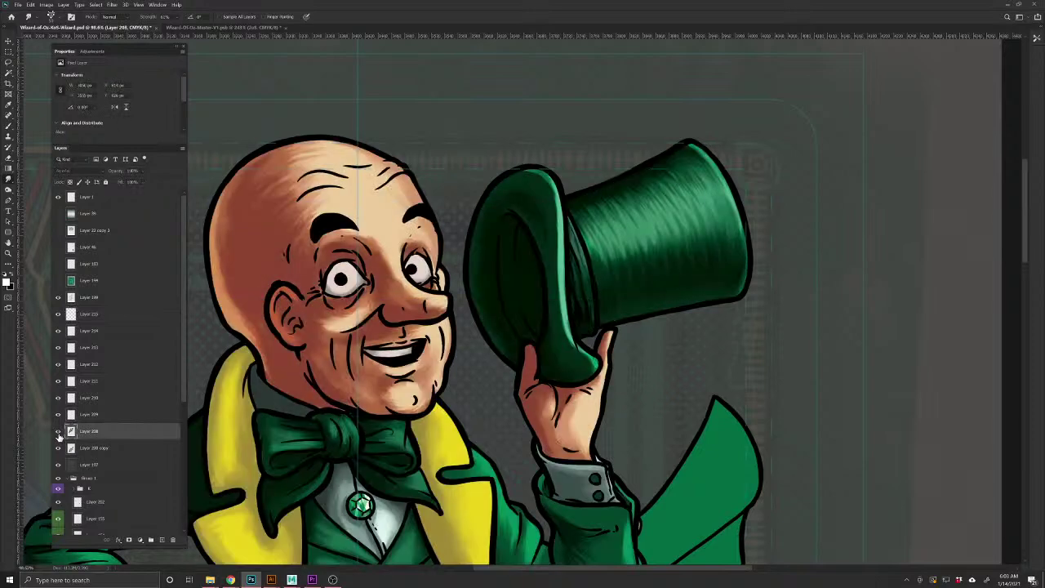
# Try merging Layer 208 with all layers up through the line art and smudging the hat brim, and undo it
pyautogui.keyDown('shift'); pyautogui.click(88, 299); pyautogui.keyUp('shift')
pyautogui.hotkey('ctrl', 'e')
pyautogui.moveTo(575, 343)
pyautogui.mouseDown()
pyautogui.moveTo(561, 330)
pyautogui.moveTo(556, 266)
pyautogui.mouseUp()
pyautogui.moveTo(564, 316); pyautogui.dragTo(543, 176)
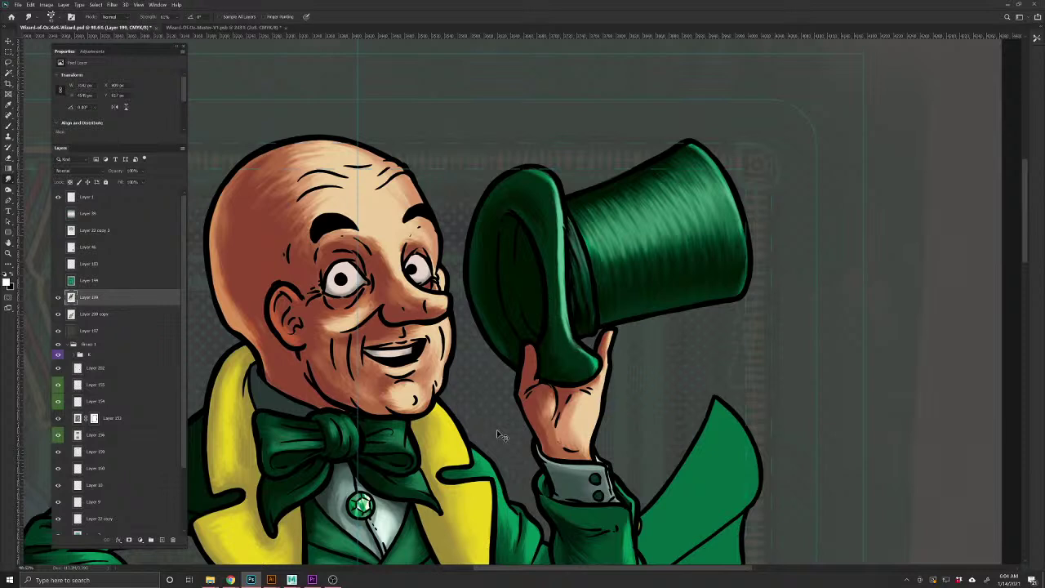
pyautogui.hotkey('ctrl', 'z')
pyautogui.hotkey('ctrl', 'z')
pyautogui.hotkey('ctrl', 'z')
pyautogui.hotkey('ctrl', 'z')
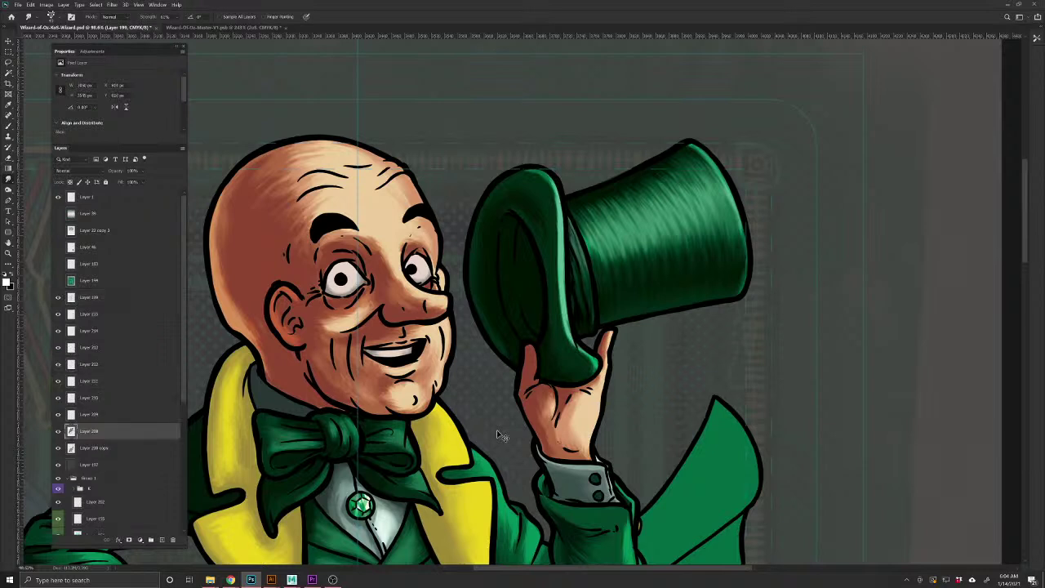
# Merge the painting layers from Layer 215 down through Layer 208 into one layer and save the document
pyautogui.click(102, 317)
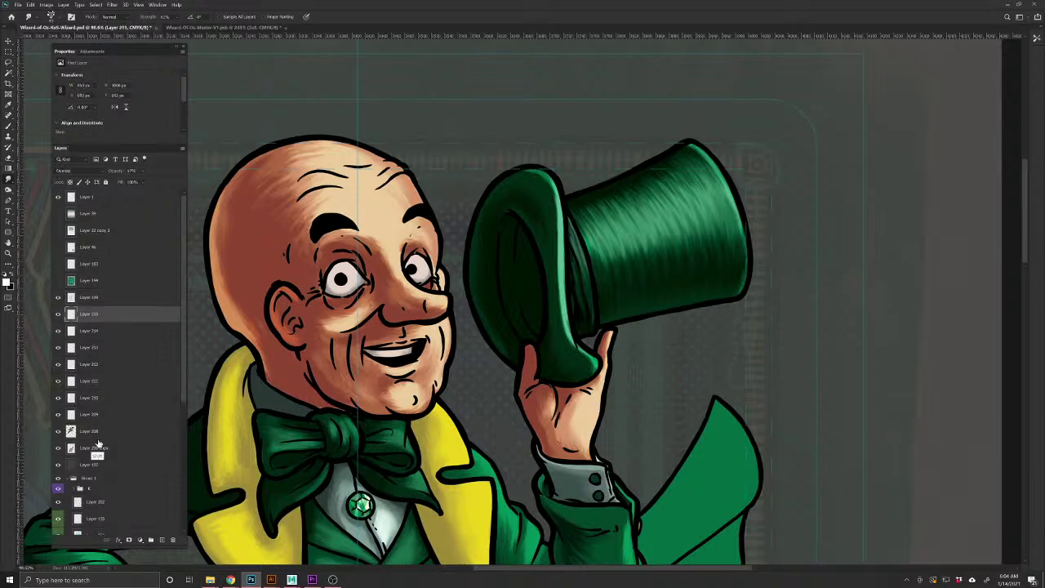
pyautogui.keyDown('shift'); pyautogui.click(94, 433); pyautogui.keyUp('shift')
pyautogui.hotkey('ctrl', 'e')
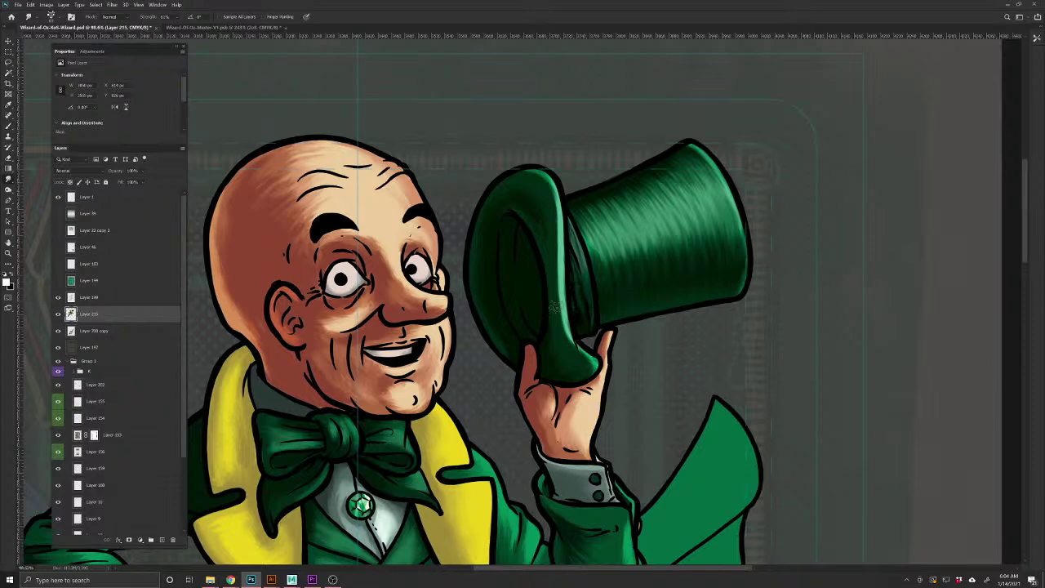
pyautogui.scroll(-5, 554, 307)
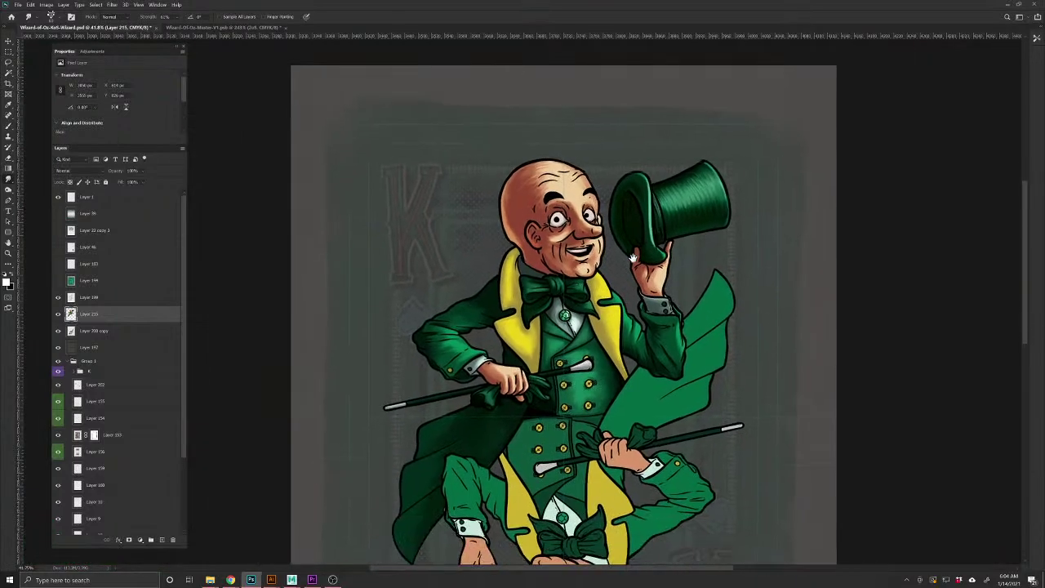
pyautogui.hotkey('ctrl', 's')
# Toggle the merged Layer 215's visibility to check its contents and hide Layer 208 copy
pyautogui.click(59, 315)
pyautogui.click(60, 316)
pyautogui.click(58, 330)
pyautogui.scroll(-3, 605, 368)
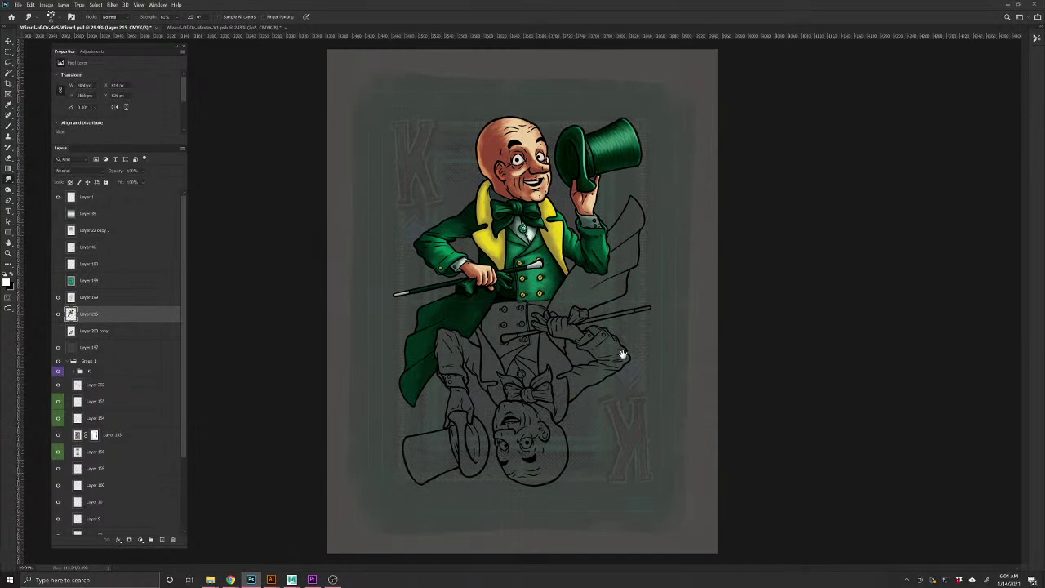
# Duplicate Layer 215, rotate the copy 180° about the card's centre together with the bottom white layer, and save the document
pyautogui.hotkey('ctrl', 'j')
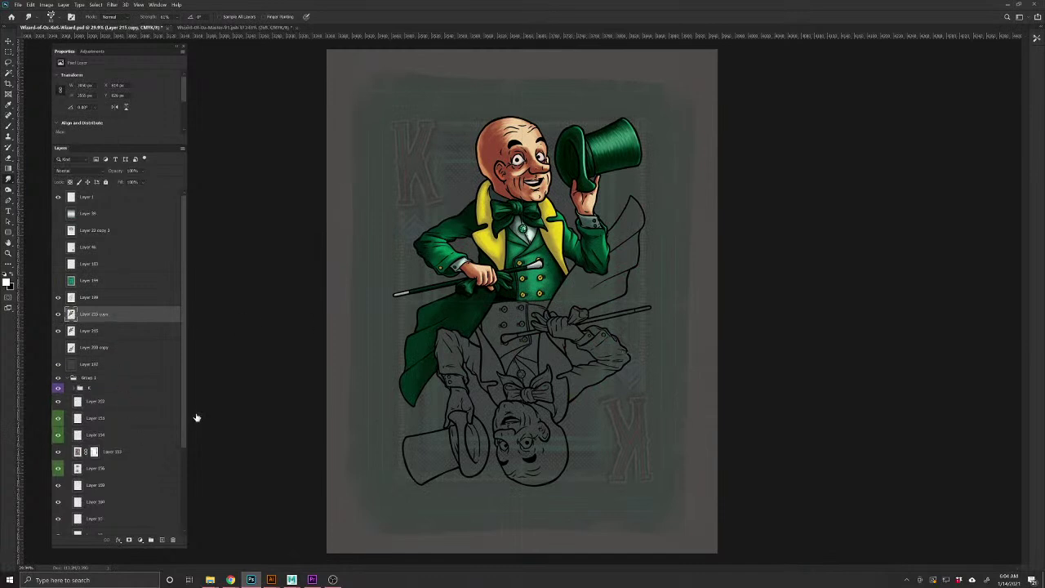
pyautogui.moveTo(185, 429); pyautogui.dragTo(184, 531)
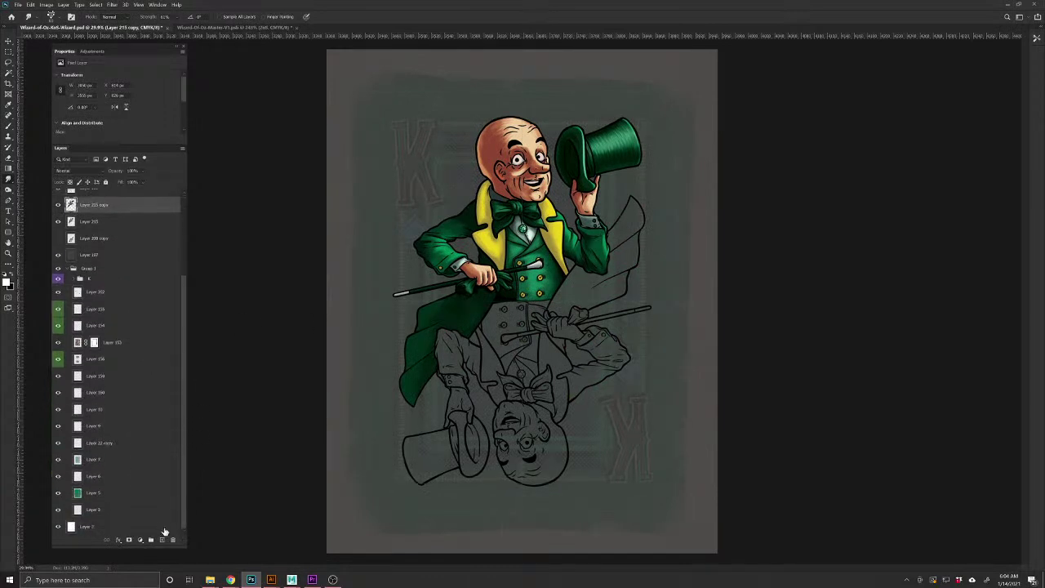
pyautogui.keyDown('ctrl'); pyautogui.click(160, 528); pyautogui.keyUp('ctrl')
pyautogui.hotkey('ctrl', 't')
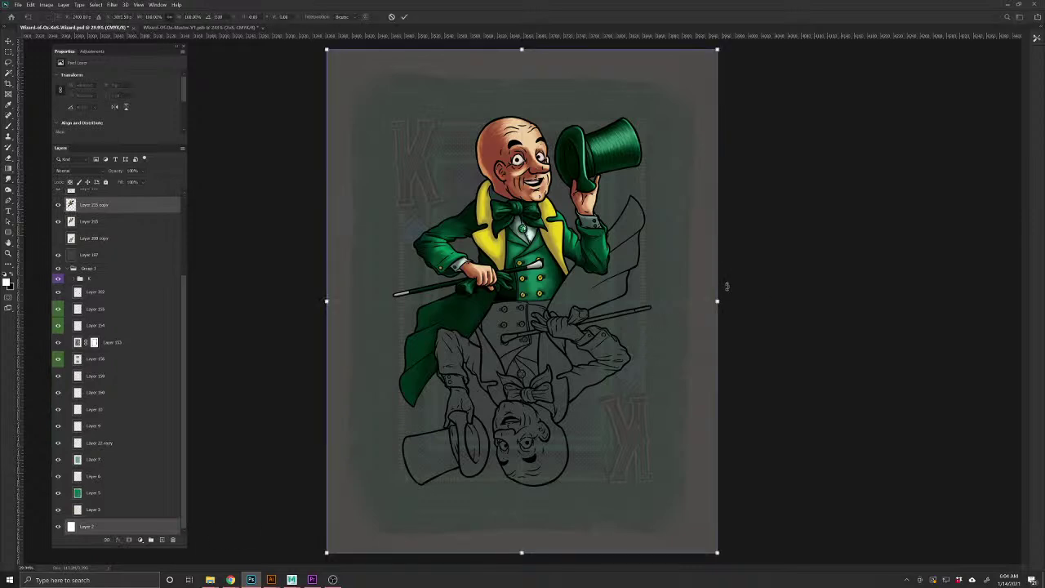
pyautogui.moveTo(730, 282); pyautogui.dragTo(327, 300)
pyautogui.press('Return')
pyautogui.moveTo(523, 265); pyautogui.dragTo(563, 357)
pyautogui.hotkey('ctrl', 's')
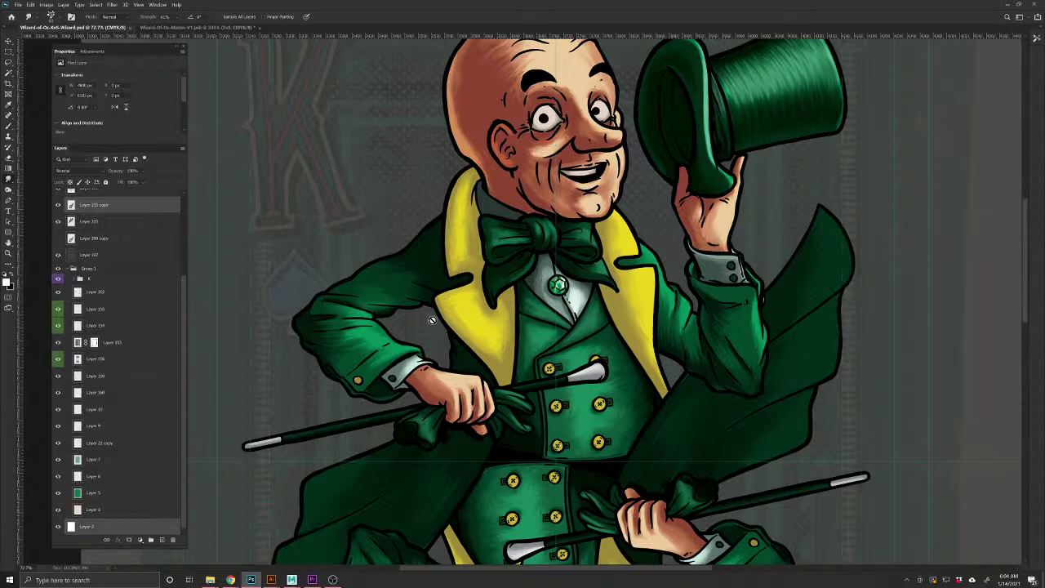
# Inspect the mirrored king figures and delete the rotated Layer 215 copy
pyautogui.moveTo(524, 318); pyautogui.dragTo(508, 302)
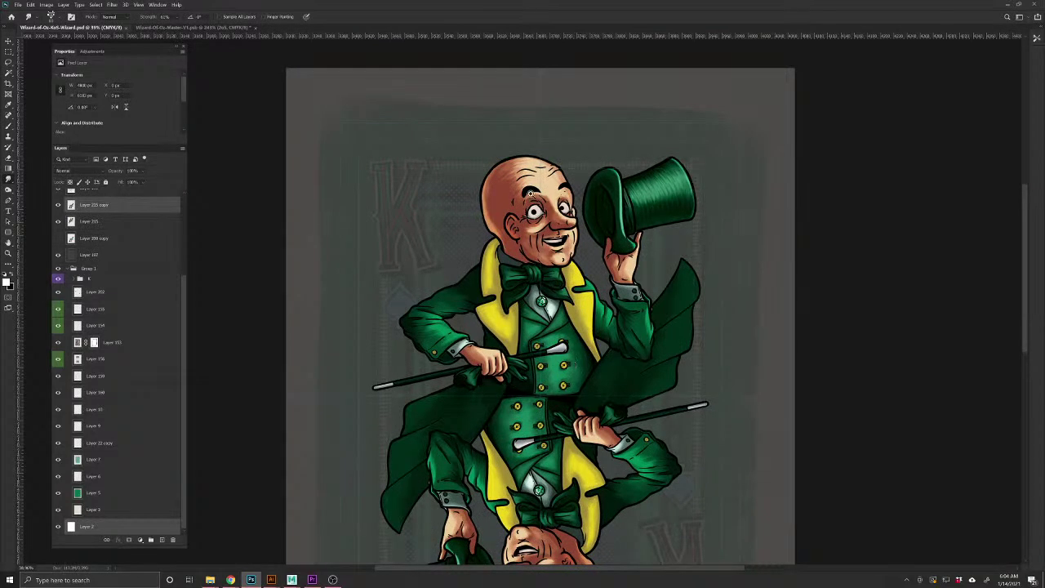
pyautogui.scroll(4, 531, 194)
pyautogui.scroll(2, 118, 288)
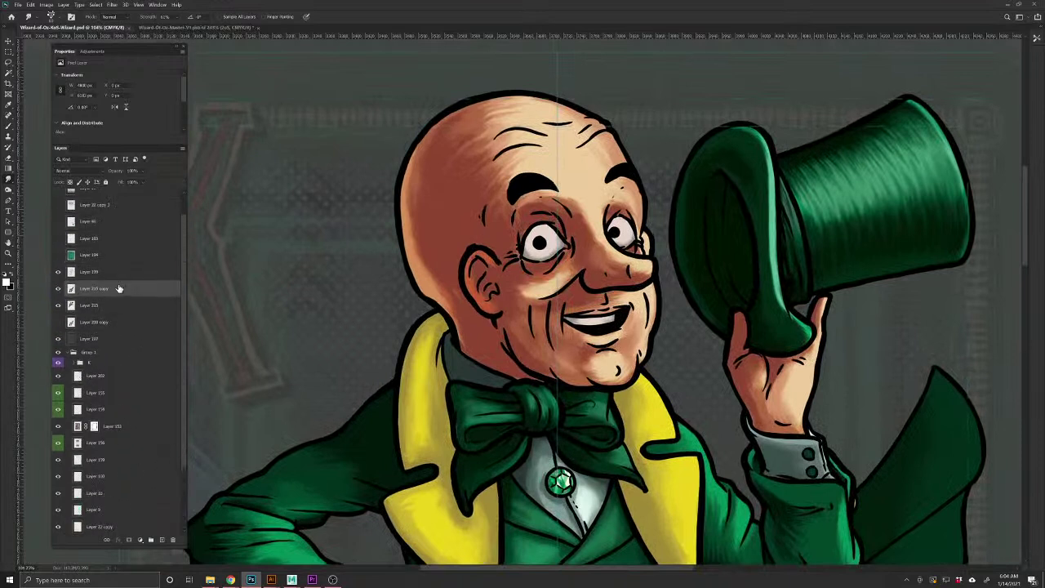
pyautogui.click(98, 306)
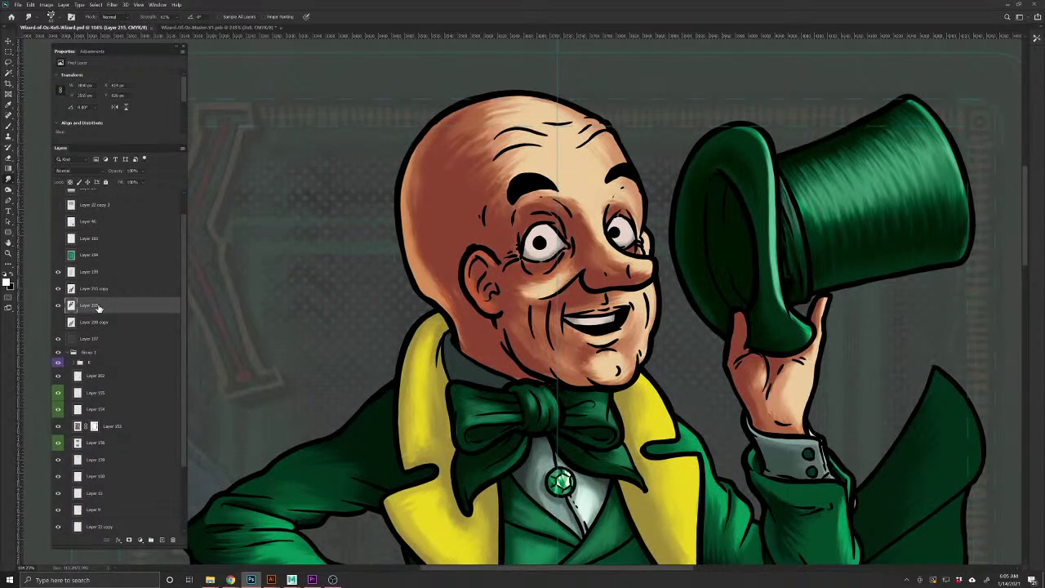
pyautogui.moveTo(104, 290); pyautogui.dragTo(173, 539)
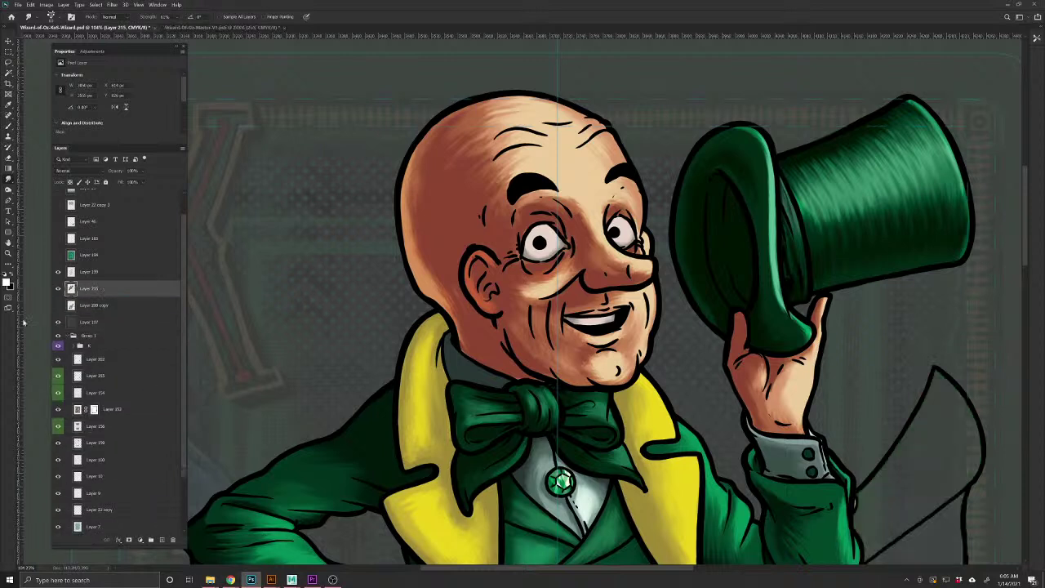
# Set the foreground color to a muted pink for the lips
pyautogui.click(7, 282)
pyautogui.moveTo(365, 188); pyautogui.dragTo(352, 174)
pyautogui.click(491, 145)
pyautogui.click(72, 171)
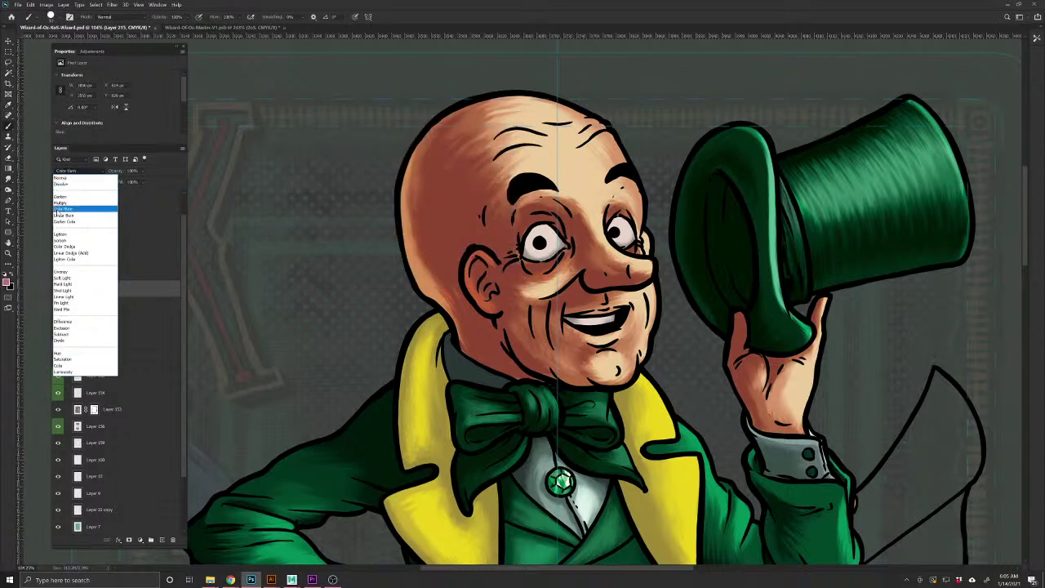
pyautogui.click(82, 209)
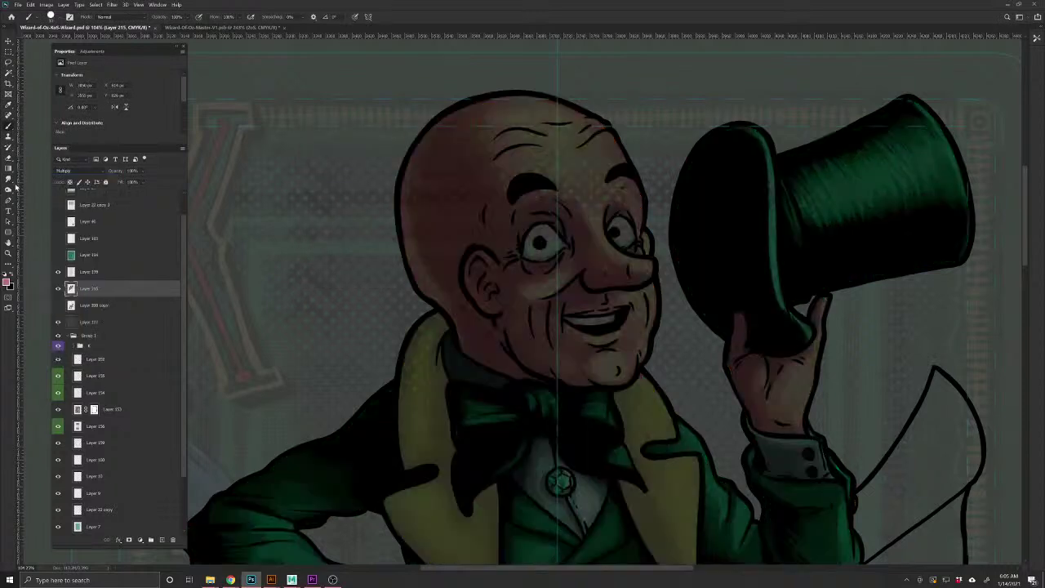
pyautogui.hotkey('ctrl', 'z')
# Paint the lips muted pink on a new Multiply layer at reduced opacity and soften them with the Smudge tool
pyautogui.click(161, 542)
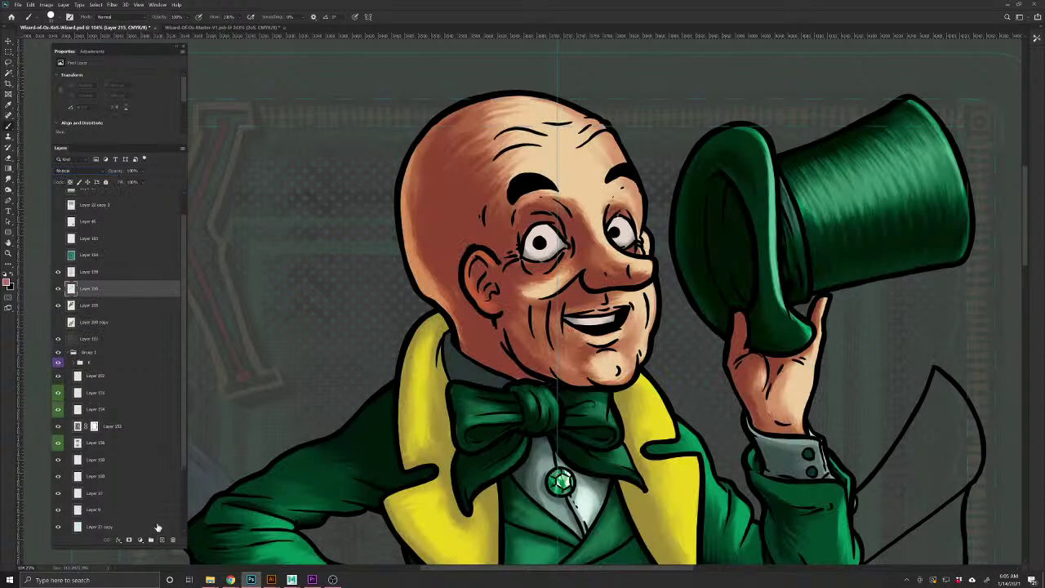
pyautogui.click(72, 171)
pyautogui.click(62, 202)
pyautogui.moveTo(618, 333)
pyautogui.mouseDown()
pyautogui.moveTo(594, 342)
pyautogui.moveTo(572, 327)
pyautogui.mouseUp()
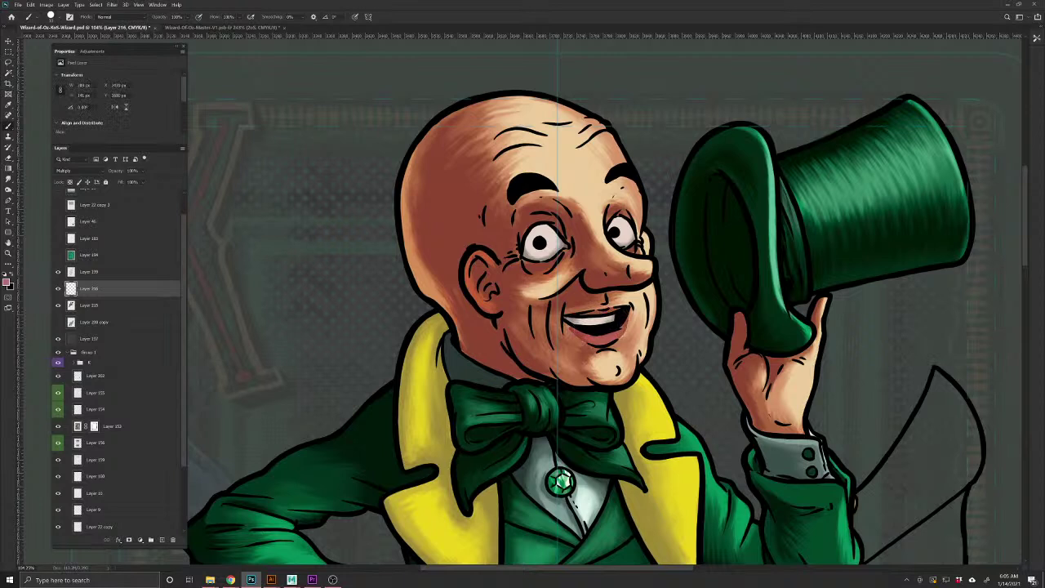
pyautogui.moveTo(116, 171); pyautogui.dragTo(102, 174)
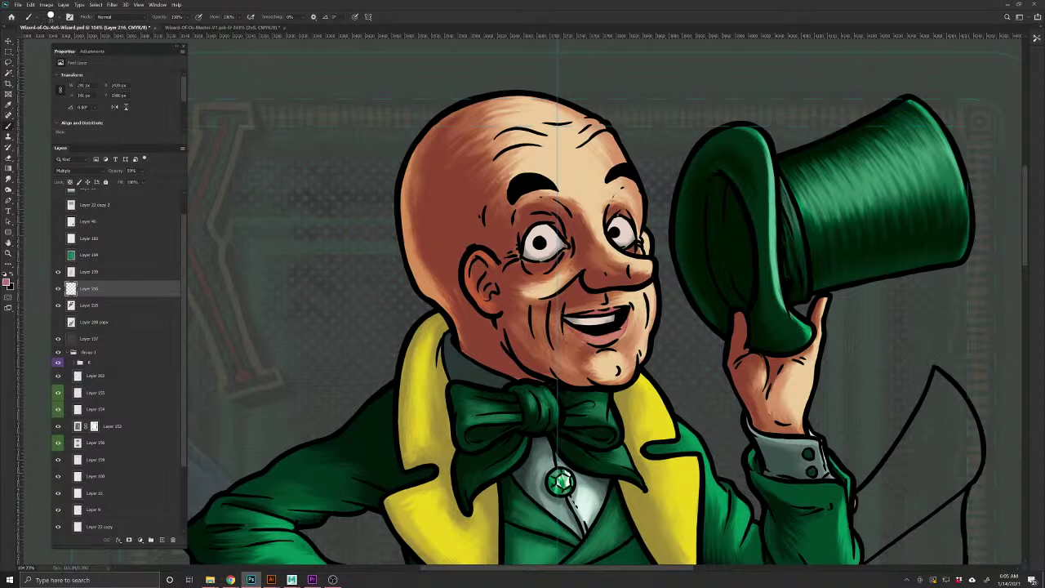
pyautogui.click(8, 178)
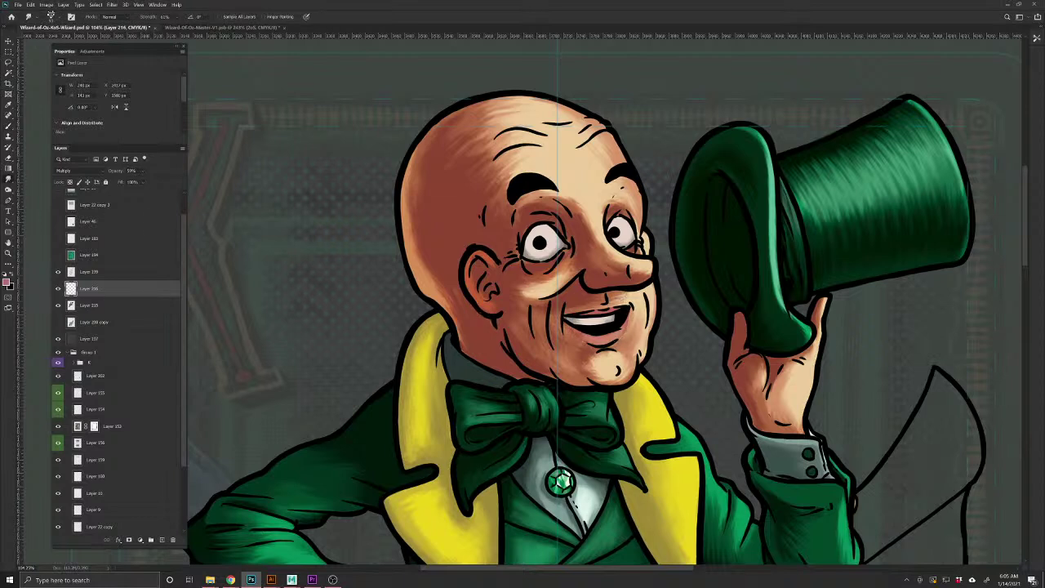
pyautogui.moveTo(474, 365); pyautogui.dragTo(496, 414)
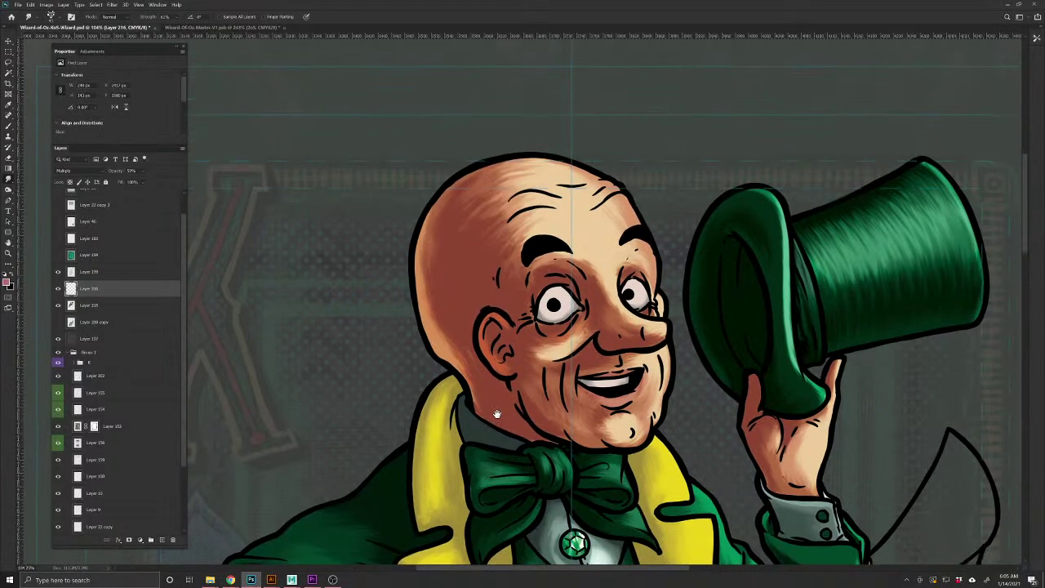
# Paint dark red over the cheeks, nose, eye area and side of the head on a new Multiply layer
pyautogui.click(159, 541)
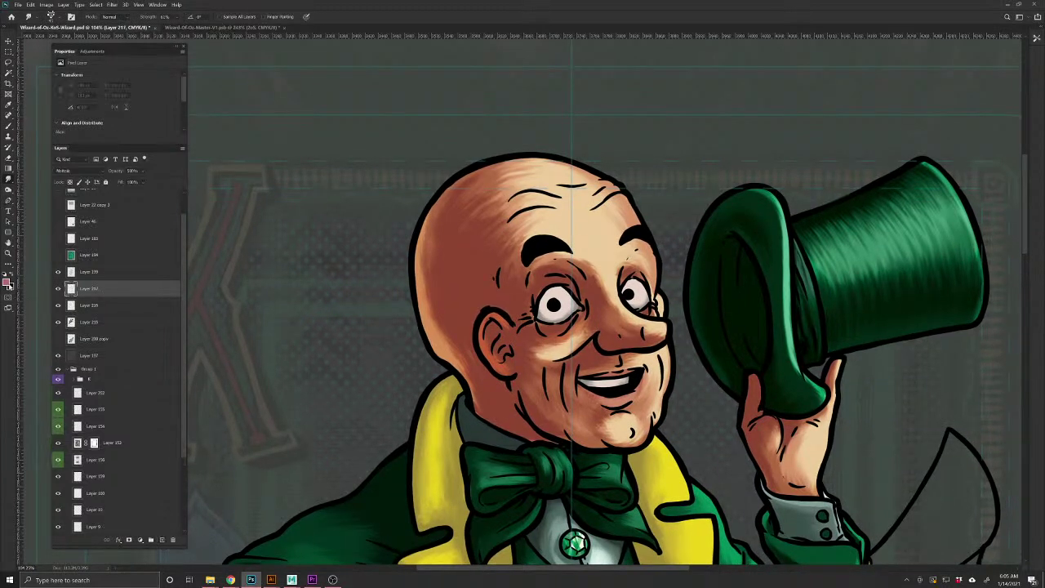
pyautogui.click(8, 282)
pyautogui.moveTo(396, 192)
pyautogui.mouseDown()
pyautogui.moveTo(398, 175)
pyautogui.moveTo(388, 183)
pyautogui.mouseUp()
pyautogui.click(490, 145)
pyautogui.click(82, 171)
pyautogui.click(81, 210)
pyautogui.click(9, 127)
pyautogui.moveTo(563, 343)
pyautogui.mouseDown()
pyautogui.moveTo(553, 353)
pyautogui.moveTo(572, 341)
pyautogui.moveTo(542, 335)
pyautogui.moveTo(563, 372)
pyautogui.moveTo(531, 379)
pyautogui.moveTo(555, 339)
pyautogui.moveTo(628, 333)
pyautogui.moveTo(633, 347)
pyautogui.moveTo(613, 308)
pyautogui.moveTo(618, 263)
pyautogui.moveTo(641, 270)
pyautogui.moveTo(575, 282)
pyautogui.moveTo(543, 273)
pyautogui.moveTo(595, 320)
pyautogui.moveTo(555, 341)
pyautogui.mouseUp()
pyautogui.moveTo(663, 345); pyautogui.dragTo(664, 350)
pyautogui.moveTo(614, 261)
pyautogui.mouseDown()
pyautogui.moveTo(571, 263)
pyautogui.moveTo(605, 282)
pyautogui.moveTo(641, 263)
pyautogui.moveTo(567, 261)
pyautogui.moveTo(523, 284)
pyautogui.mouseUp()
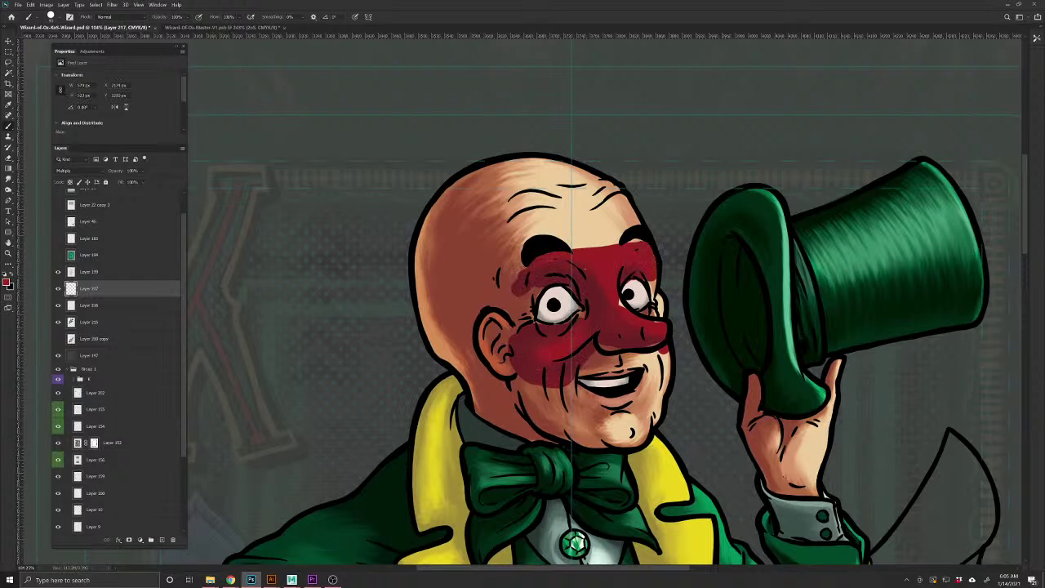
pyautogui.moveTo(469, 314); pyautogui.dragTo(445, 227)
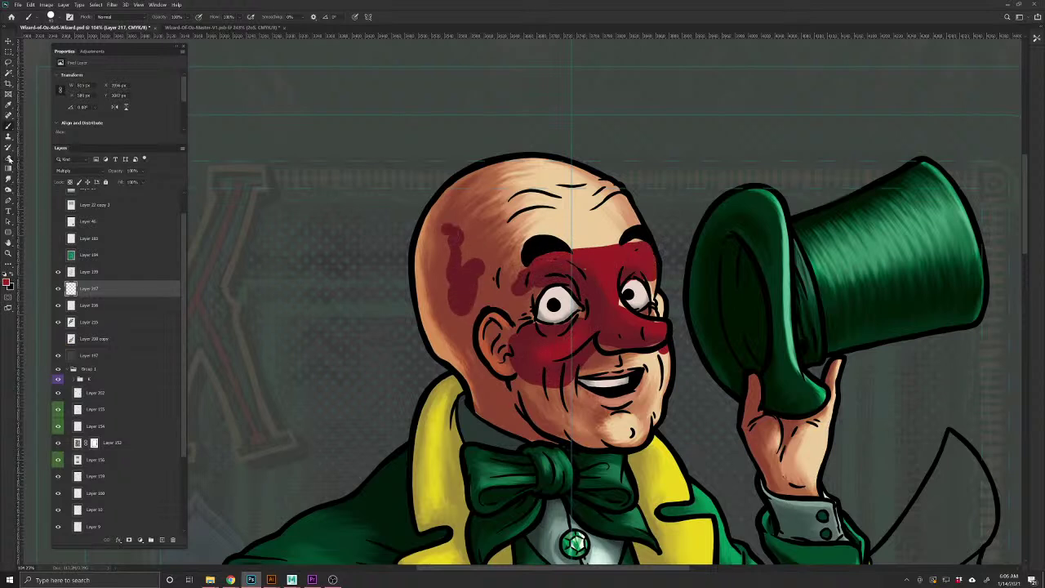
# Smudge the dark red patches on the side of the head smooth and lower the layer's opacity
pyautogui.click(8, 180)
pyautogui.moveTo(467, 300)
pyautogui.mouseDown()
pyautogui.moveTo(453, 253)
pyautogui.moveTo(461, 245)
pyautogui.moveTo(457, 282)
pyautogui.moveTo(471, 280)
pyautogui.mouseUp()
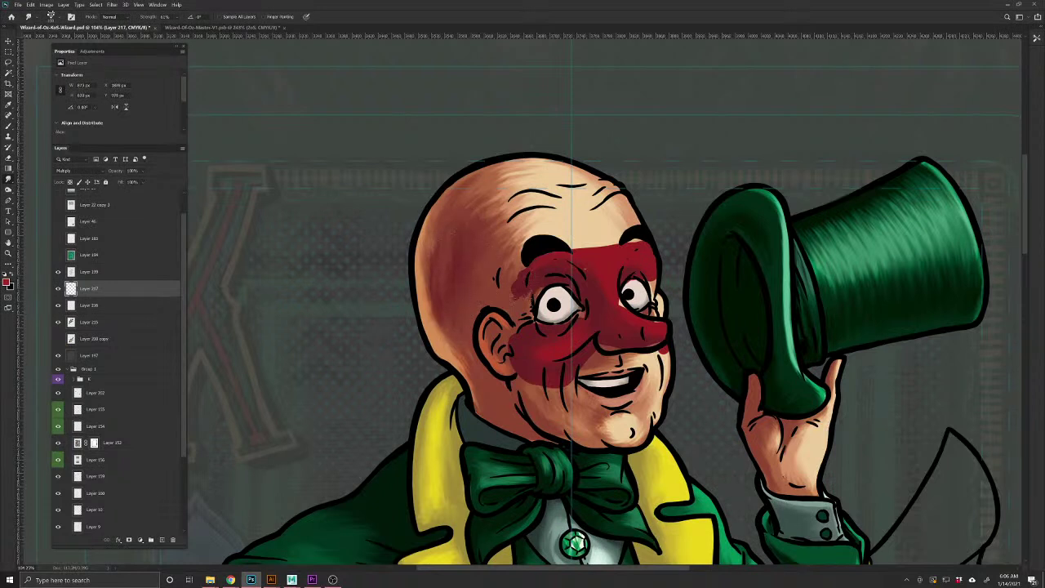
pyautogui.moveTo(115, 173); pyautogui.dragTo(100, 173)
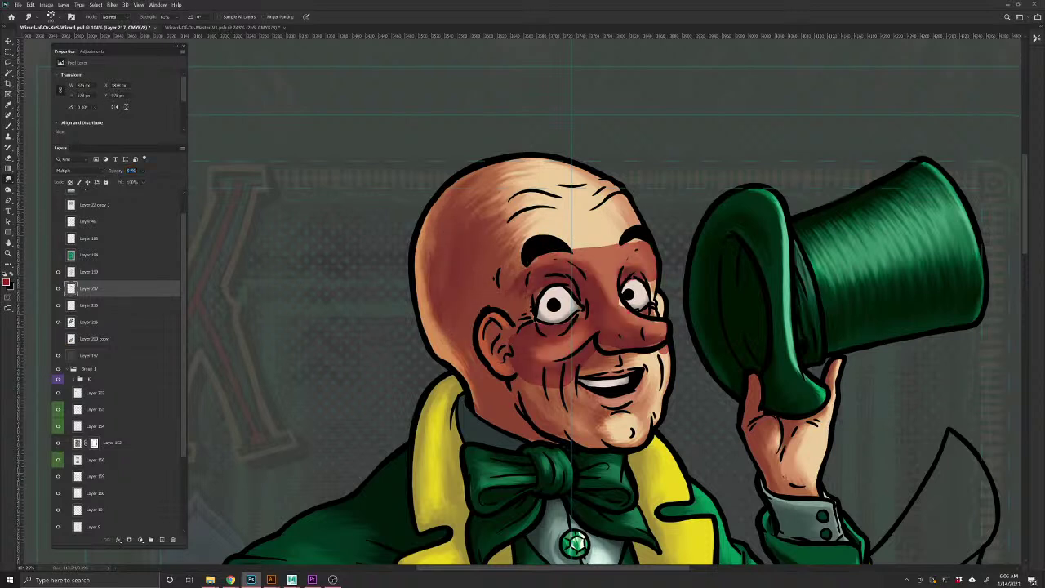
# Blend the edges of the red tint around the nose, eyes, brow and cheek with the Smudge tool
pyautogui.moveTo(642, 359)
pyautogui.mouseDown()
pyautogui.moveTo(666, 359)
pyautogui.moveTo(657, 349)
pyautogui.mouseUp()
pyautogui.moveTo(637, 303)
pyautogui.mouseDown()
pyautogui.moveTo(625, 296)
pyautogui.moveTo(645, 279)
pyautogui.moveTo(627, 274)
pyautogui.mouseUp()
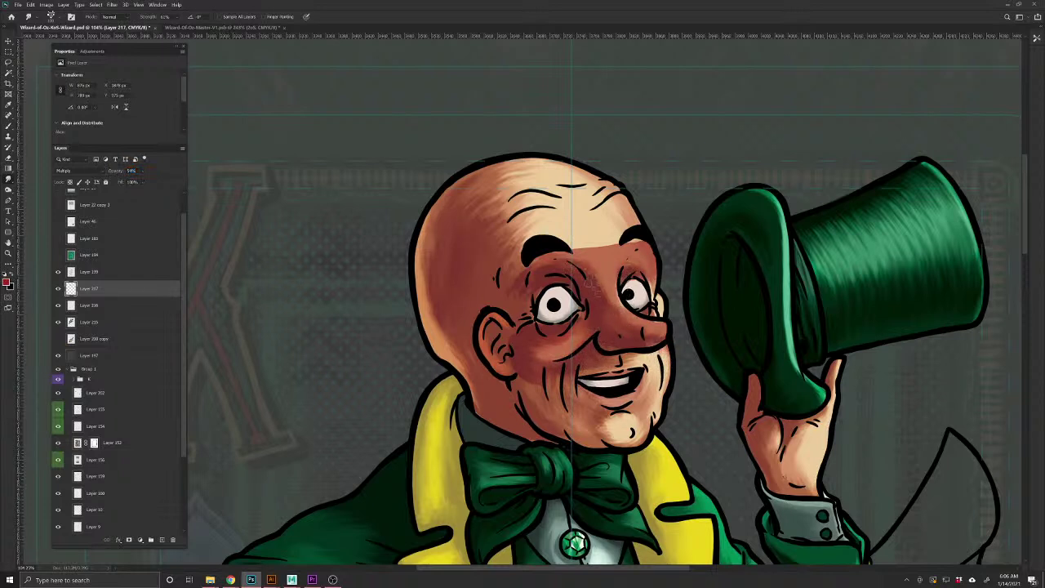
pyautogui.moveTo(609, 220)
pyautogui.mouseDown()
pyautogui.moveTo(634, 226)
pyautogui.moveTo(578, 231)
pyautogui.moveTo(592, 221)
pyautogui.moveTo(631, 237)
pyautogui.moveTo(560, 247)
pyautogui.moveTo(611, 222)
pyautogui.moveTo(627, 236)
pyautogui.moveTo(556, 260)
pyautogui.moveTo(593, 282)
pyautogui.moveTo(542, 249)
pyautogui.mouseUp()
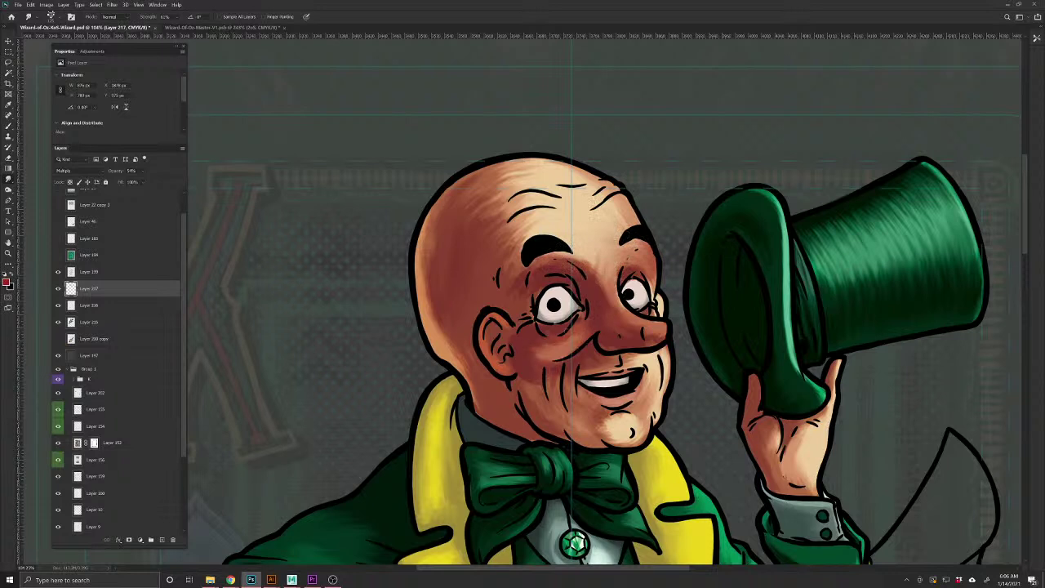
pyautogui.moveTo(515, 352); pyautogui.dragTo(524, 376)
pyautogui.moveTo(615, 350); pyautogui.dragTo(625, 378)
pyautogui.moveTo(536, 307)
pyautogui.mouseDown()
pyautogui.moveTo(545, 285)
pyautogui.moveTo(503, 286)
pyautogui.mouseUp()
# Paint red blush on the cheek, nose and ear lobe area on a new Overlay layer
pyautogui.click(161, 540)
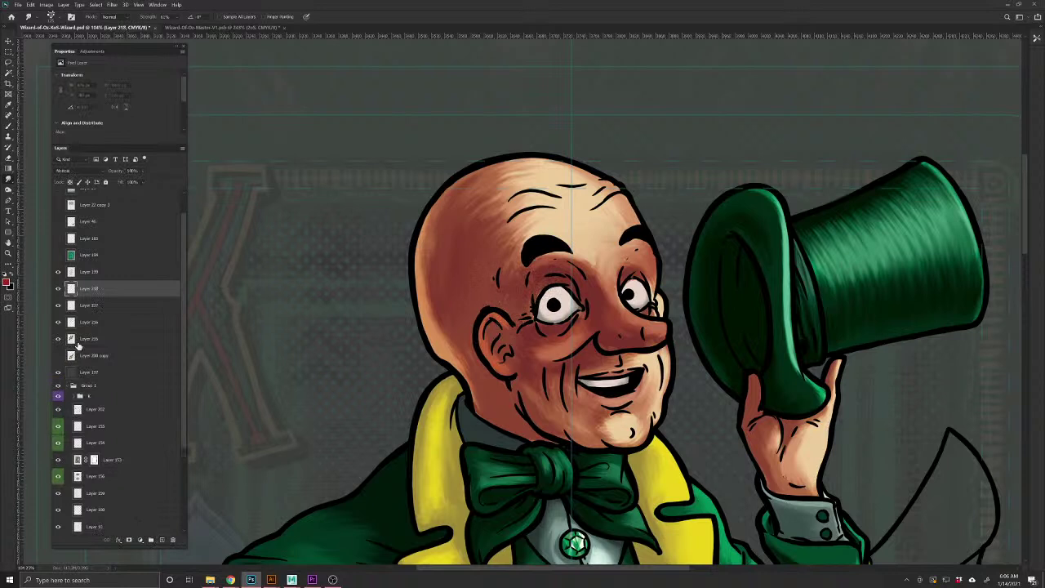
pyautogui.click(81, 170)
pyautogui.click(82, 268)
pyautogui.press('b')
pyautogui.moveTo(546, 343)
pyautogui.mouseDown()
pyautogui.moveTo(541, 361)
pyautogui.moveTo(575, 338)
pyautogui.moveTo(570, 351)
pyautogui.mouseUp()
pyautogui.click(656, 331)
pyautogui.click(622, 331)
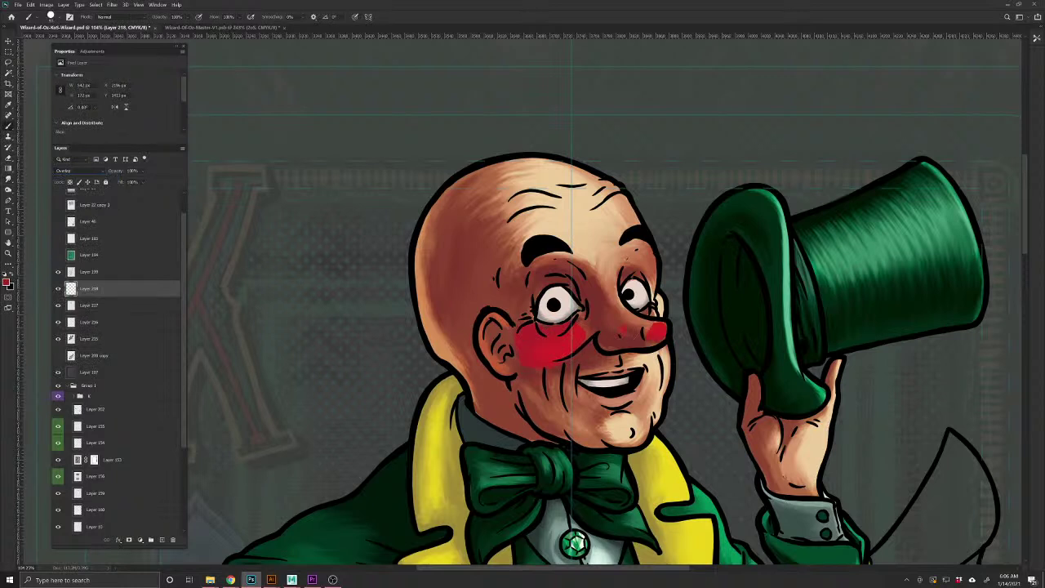
pyautogui.click(507, 366)
# Lower the blush layer's opacity and soften the blush with the Smudge tool
pyautogui.moveTo(116, 171); pyautogui.dragTo(100, 173)
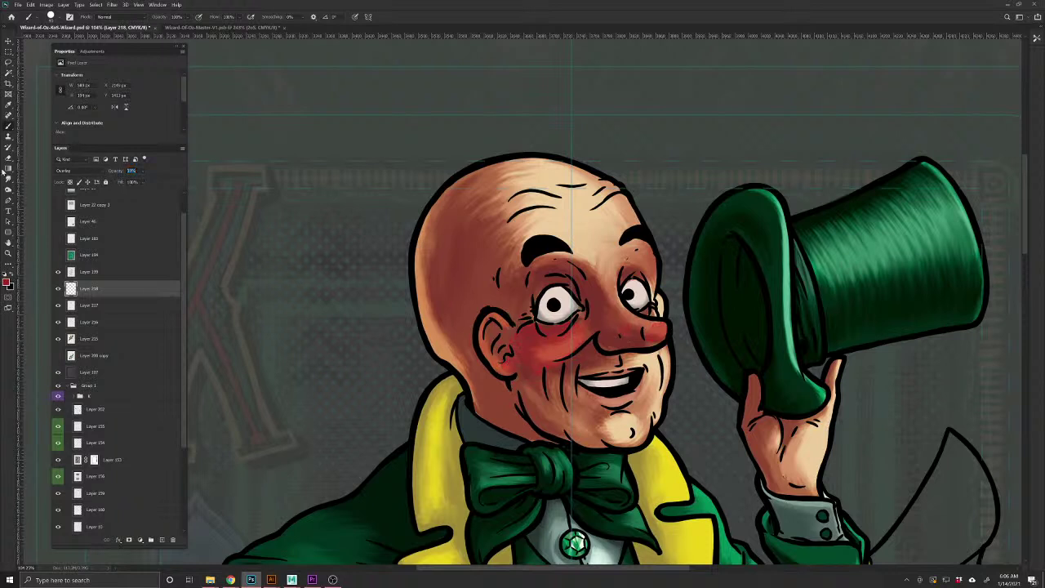
pyautogui.click(8, 178)
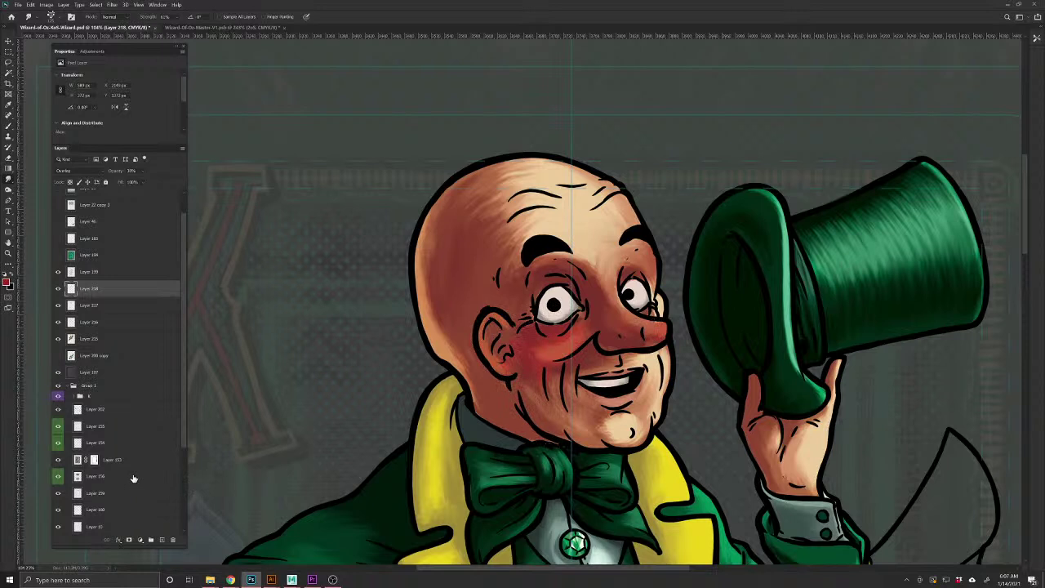
pyautogui.click(114, 171)
# Paint dark reddish-brown shadows inside the ear and along the jaw below it on a new Multiply layer
pyautogui.click(161, 540)
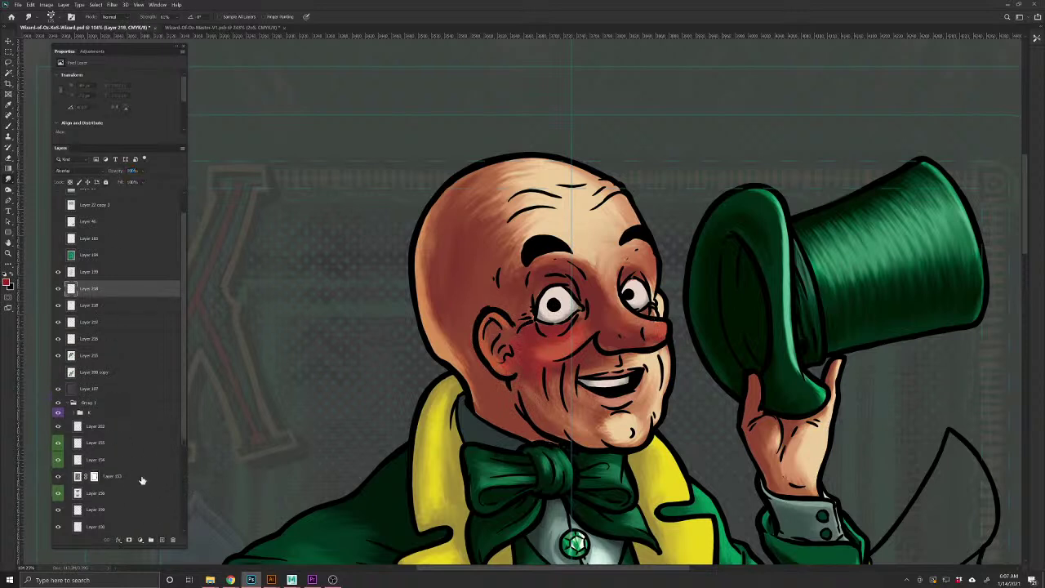
pyautogui.click(73, 169)
pyautogui.click(81, 201)
pyautogui.keyDown('alt'); pyautogui.click(495, 336); pyautogui.keyUp('alt')
pyautogui.moveTo(491, 325); pyautogui.dragTo(496, 334)
pyautogui.hotkey('ctrl', 'z')
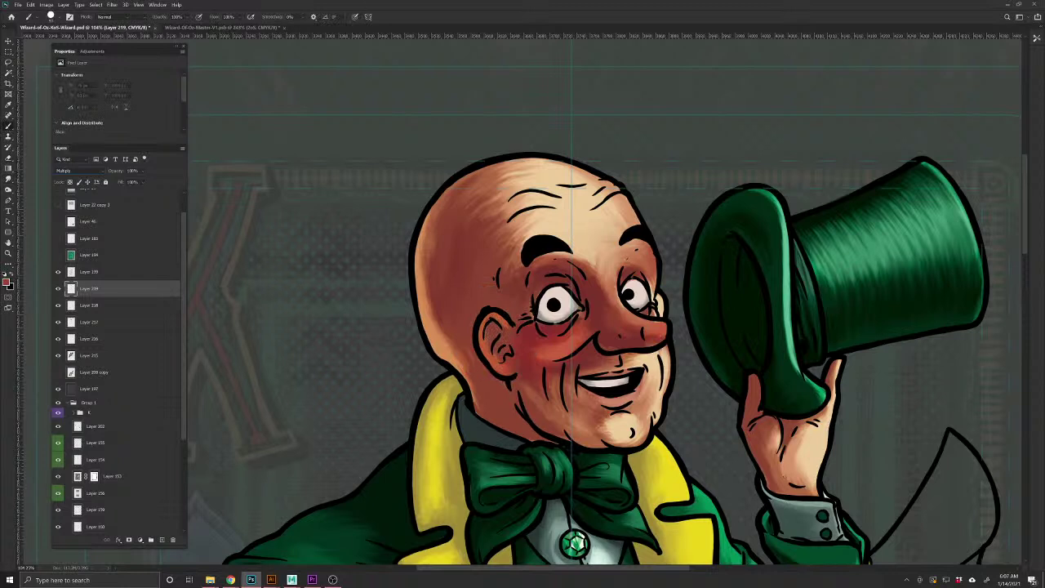
pyautogui.click(7, 283)
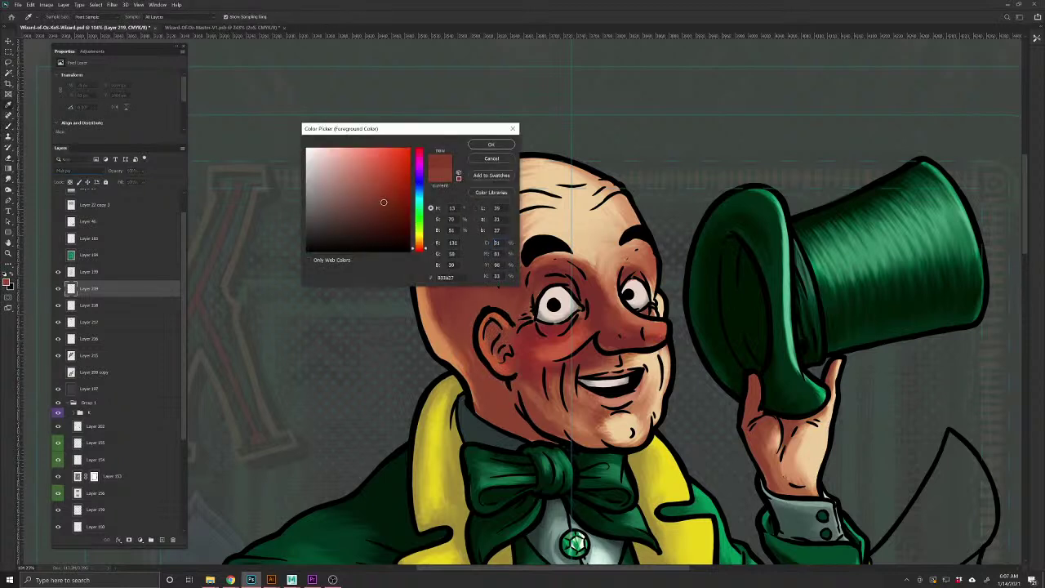
pyautogui.press('Return')
pyautogui.moveTo(496, 331)
pyautogui.mouseDown()
pyautogui.moveTo(502, 360)
pyautogui.moveTo(504, 338)
pyautogui.mouseUp()
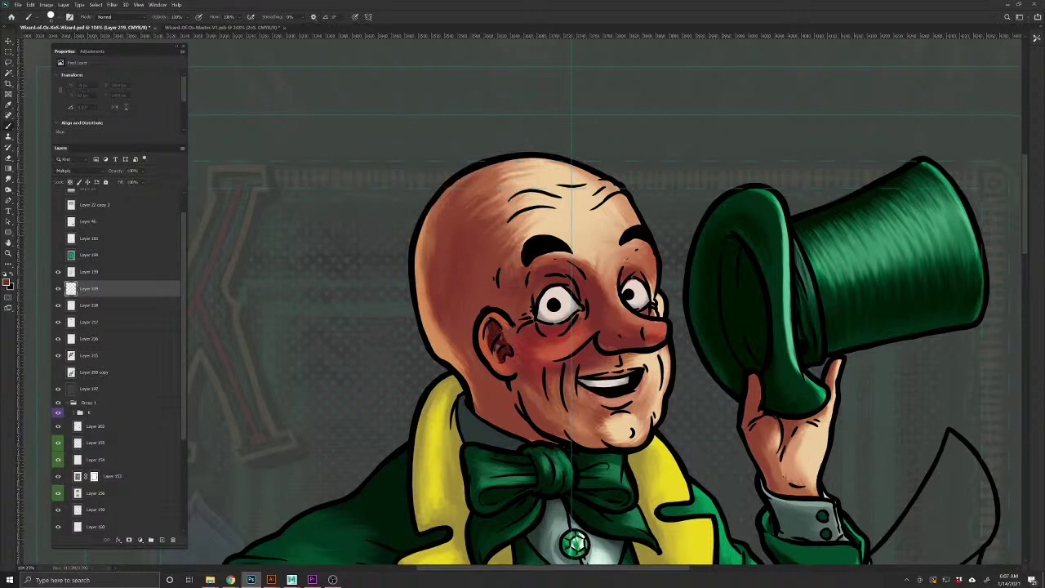
pyautogui.moveTo(511, 382)
pyautogui.mouseDown()
pyautogui.moveTo(520, 406)
pyautogui.moveTo(503, 383)
pyautogui.mouseUp()
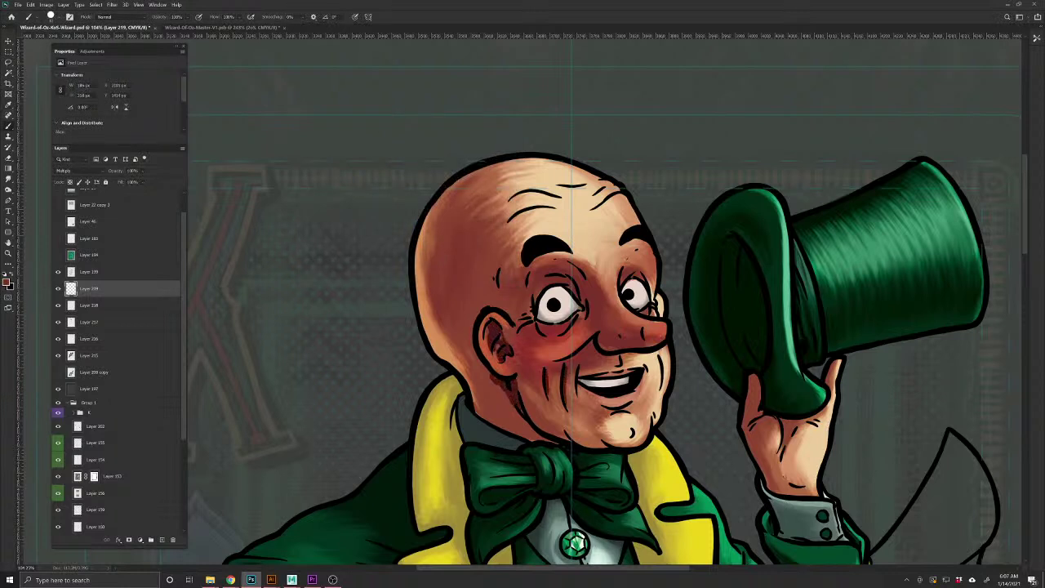
# Paint dark reddish-brown shadows around the nose, eyes, upper lip and mouth corner on the Multiply layer
pyautogui.moveTo(596, 348); pyautogui.dragTo(588, 346)
pyautogui.moveTo(580, 300); pyautogui.dragTo(574, 280)
pyautogui.moveTo(643, 274); pyautogui.dragTo(622, 292)
pyautogui.moveTo(660, 343)
pyautogui.mouseDown()
pyautogui.moveTo(629, 347)
pyautogui.moveTo(595, 334)
pyautogui.moveTo(581, 357)
pyautogui.moveTo(563, 360)
pyautogui.mouseUp()
pyautogui.moveTo(640, 373)
pyautogui.mouseDown()
pyautogui.moveTo(619, 376)
pyautogui.moveTo(635, 387)
pyautogui.mouseUp()
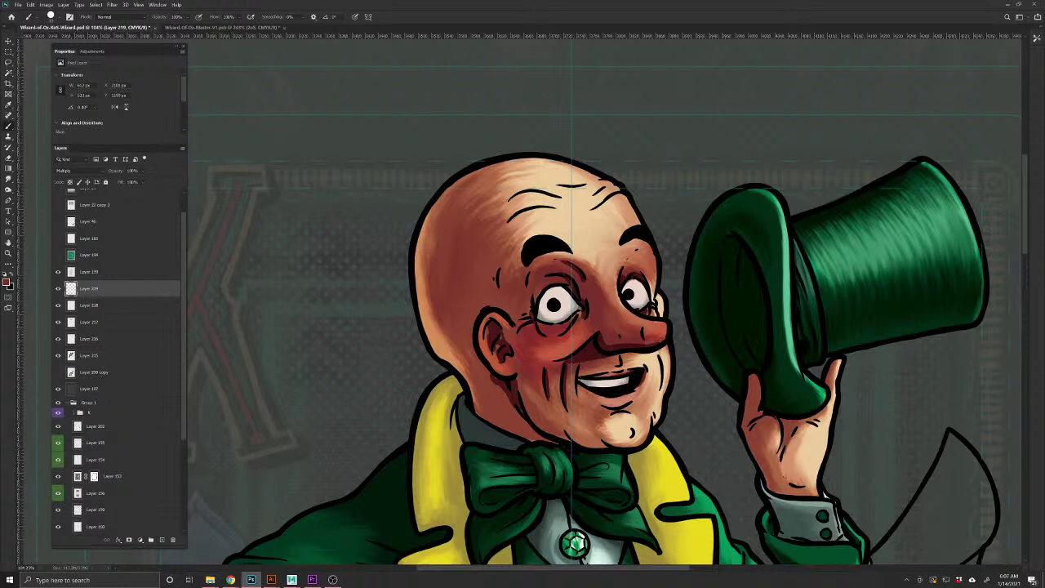
# Extend the dark reddish-brown shadows over the jaw, neck, back of the head, upper eyelid, ear and cheek
pyautogui.moveTo(629, 406)
pyautogui.mouseDown()
pyautogui.moveTo(578, 447)
pyautogui.moveTo(539, 428)
pyautogui.moveTo(516, 433)
pyautogui.moveTo(513, 411)
pyautogui.moveTo(503, 423)
pyautogui.moveTo(482, 410)
pyautogui.moveTo(469, 381)
pyautogui.moveTo(494, 388)
pyautogui.moveTo(472, 352)
pyautogui.moveTo(456, 369)
pyautogui.moveTo(474, 317)
pyautogui.mouseUp()
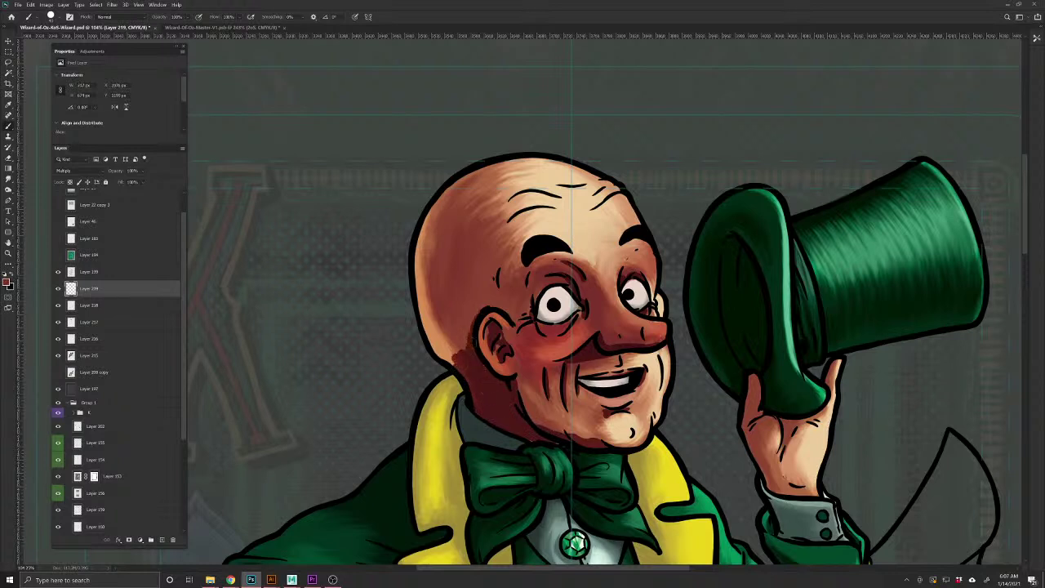
pyautogui.moveTo(513, 373)
pyautogui.mouseDown()
pyautogui.moveTo(488, 350)
pyautogui.moveTo(449, 351)
pyautogui.moveTo(466, 327)
pyautogui.moveTo(437, 247)
pyautogui.mouseUp()
pyautogui.moveTo(551, 291)
pyautogui.mouseDown()
pyautogui.moveTo(566, 266)
pyautogui.moveTo(596, 297)
pyautogui.moveTo(588, 325)
pyautogui.moveTo(544, 273)
pyautogui.mouseUp()
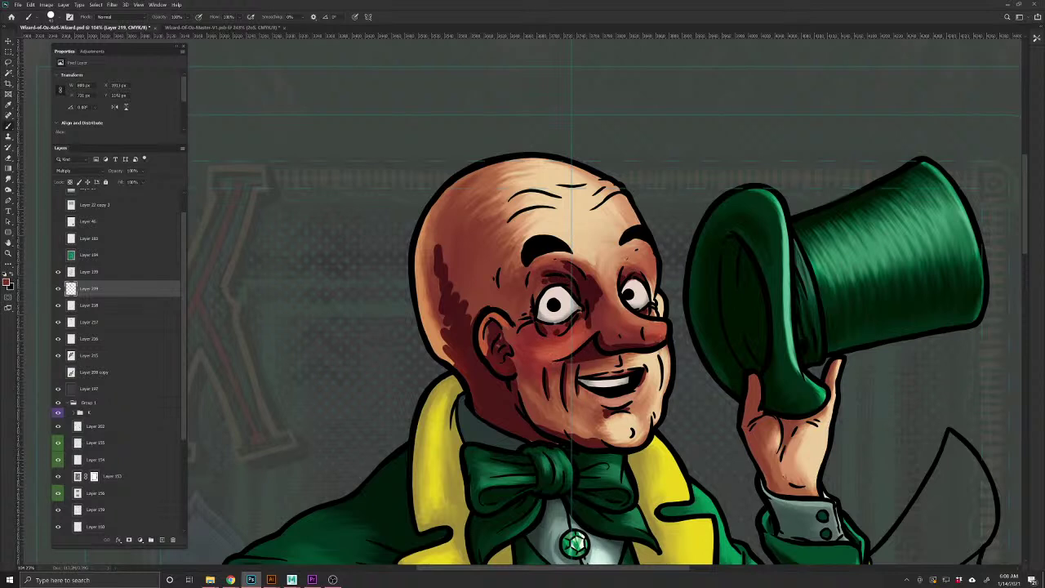
pyautogui.moveTo(499, 346)
pyautogui.mouseDown()
pyautogui.moveTo(531, 309)
pyautogui.moveTo(517, 355)
pyautogui.moveTo(529, 397)
pyautogui.mouseUp()
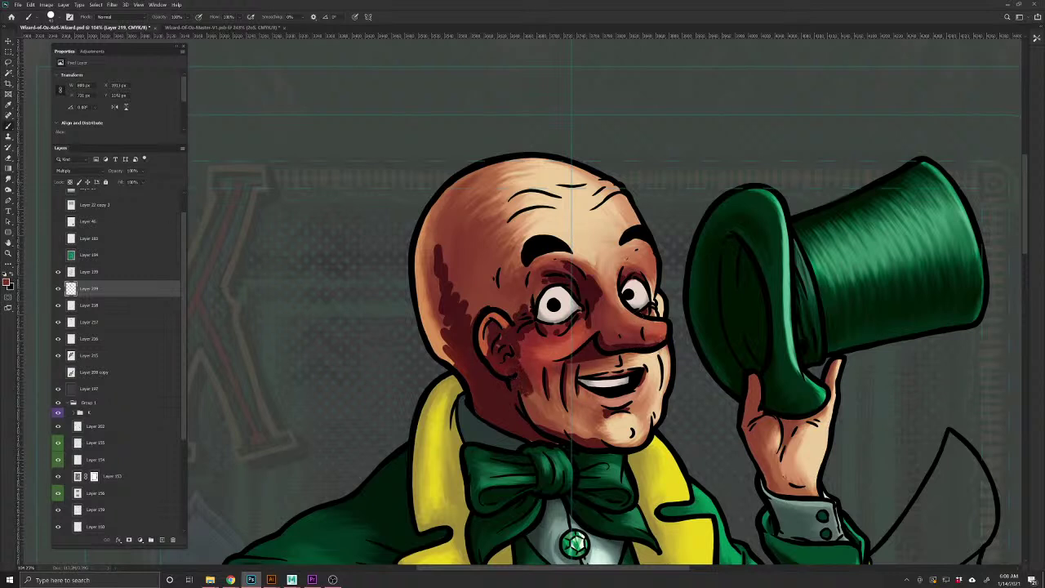
# Blend the dark shadow edges on the cheek, eyes, back of the head, neck and chin with the Smudge tool
pyautogui.click(9, 179)
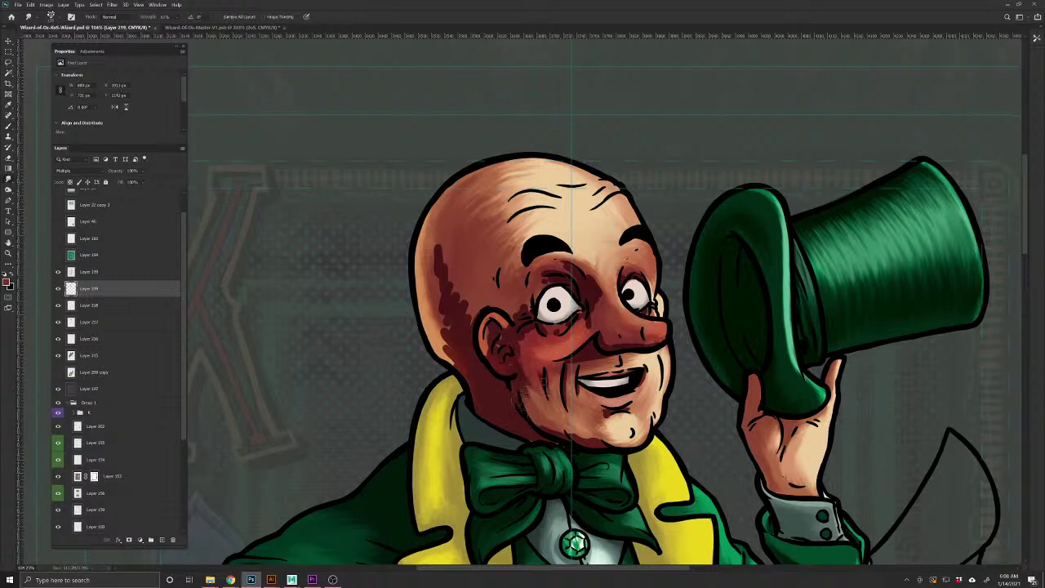
pyautogui.moveTo(526, 369)
pyautogui.mouseDown()
pyautogui.moveTo(528, 395)
pyautogui.moveTo(568, 365)
pyautogui.moveTo(661, 345)
pyautogui.moveTo(668, 333)
pyautogui.moveTo(596, 339)
pyautogui.moveTo(640, 344)
pyautogui.mouseUp()
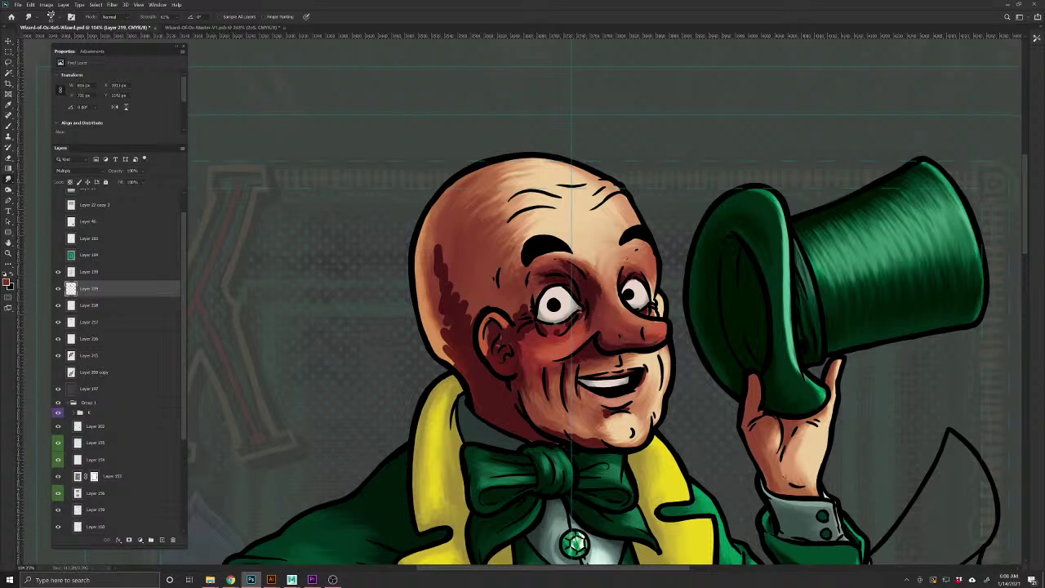
pyautogui.moveTo(534, 305)
pyautogui.mouseDown()
pyautogui.moveTo(520, 311)
pyautogui.moveTo(521, 341)
pyautogui.mouseUp()
pyautogui.moveTo(468, 308)
pyautogui.mouseDown()
pyautogui.moveTo(459, 266)
pyautogui.moveTo(451, 328)
pyautogui.moveTo(439, 258)
pyautogui.moveTo(445, 326)
pyautogui.moveTo(474, 378)
pyautogui.moveTo(449, 313)
pyautogui.moveTo(456, 283)
pyautogui.moveTo(465, 297)
pyautogui.moveTo(439, 269)
pyautogui.moveTo(449, 322)
pyautogui.mouseUp()
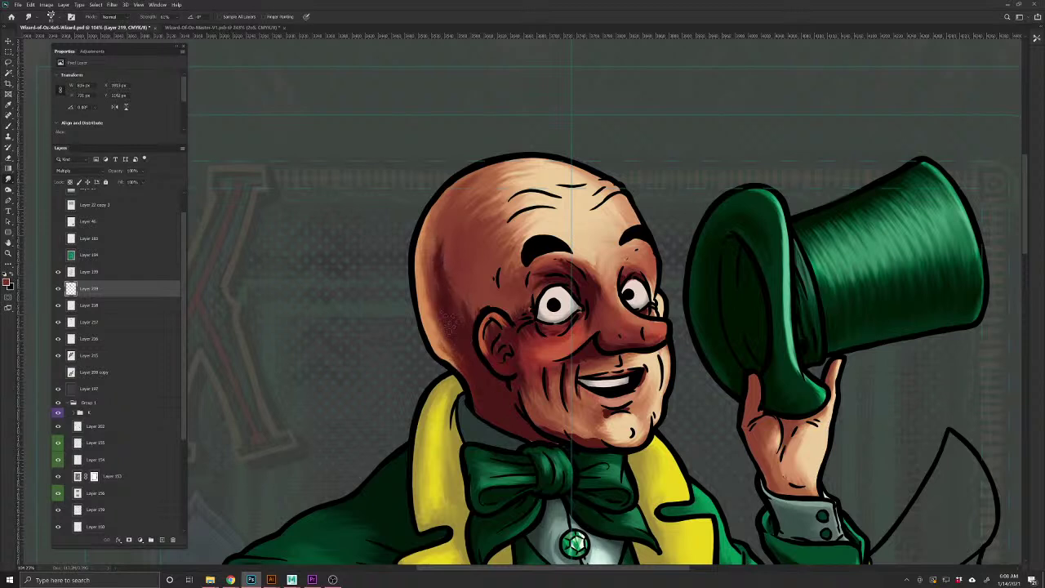
pyautogui.moveTo(459, 281)
pyautogui.mouseDown()
pyautogui.moveTo(469, 324)
pyautogui.moveTo(522, 313)
pyautogui.moveTo(525, 326)
pyautogui.moveTo(551, 330)
pyautogui.moveTo(518, 334)
pyautogui.moveTo(519, 370)
pyautogui.moveTo(512, 330)
pyautogui.moveTo(496, 330)
pyautogui.moveTo(482, 348)
pyautogui.moveTo(485, 361)
pyautogui.moveTo(510, 374)
pyautogui.mouseUp()
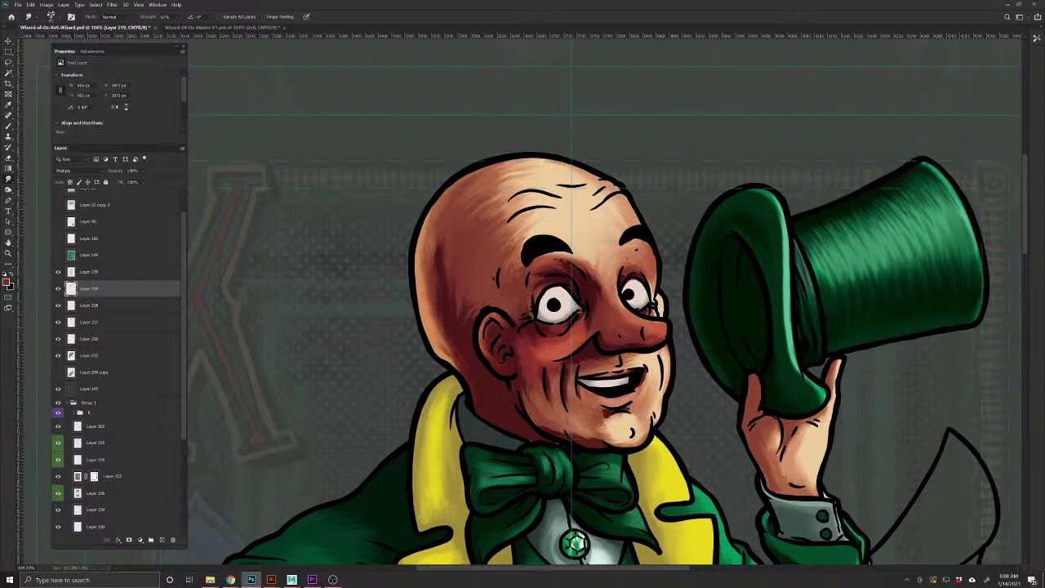
pyautogui.moveTo(614, 409); pyautogui.dragTo(610, 417)
# Lower the shadow layer's opacity, merge it with the face colour layers beneath and smudge the back of the head
pyautogui.moveTo(117, 171); pyautogui.dragTo(106, 172)
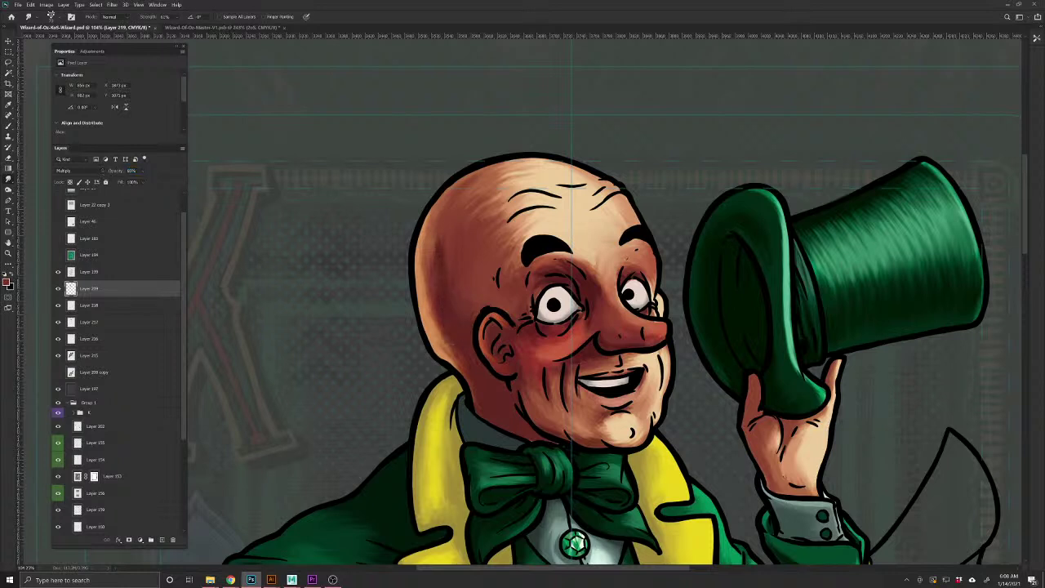
pyautogui.keyDown('shift'); pyautogui.click(85, 358); pyautogui.keyUp('shift')
pyautogui.hotkey('ctrl', 'e')
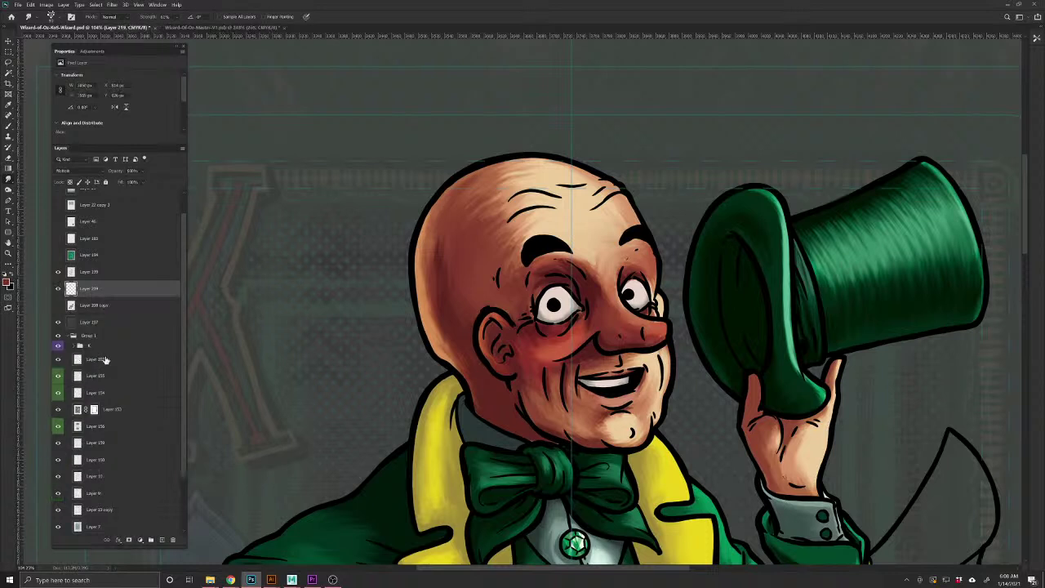
pyautogui.moveTo(447, 323)
pyautogui.mouseDown()
pyautogui.moveTo(431, 277)
pyautogui.moveTo(441, 270)
pyautogui.mouseUp()
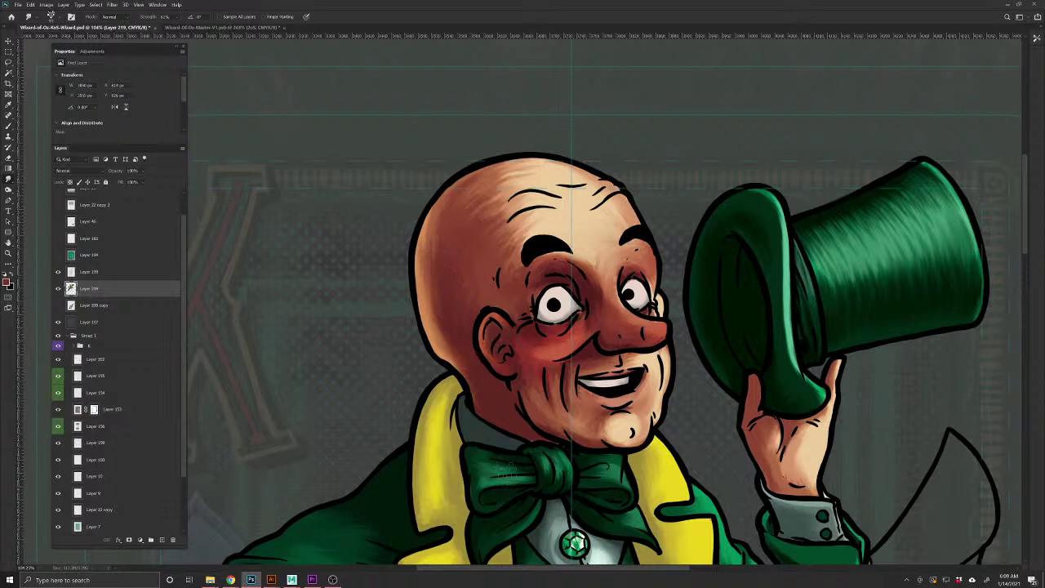
# Add a new Multiply layer above the merged face and set the foreground colour to a dark blue
pyautogui.click(160, 542)
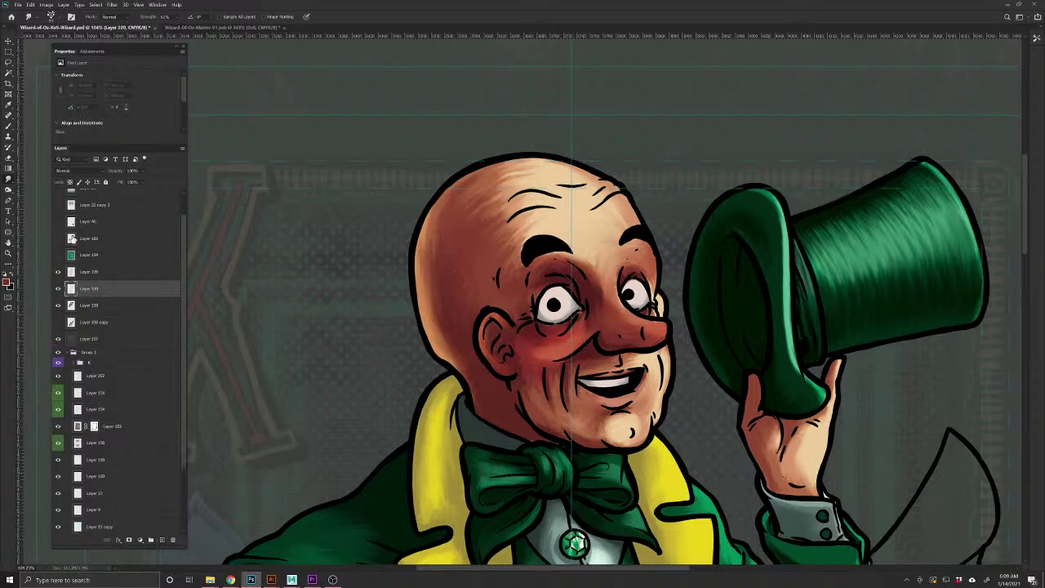
pyautogui.click(62, 172)
pyautogui.click(57, 203)
pyautogui.click(7, 283)
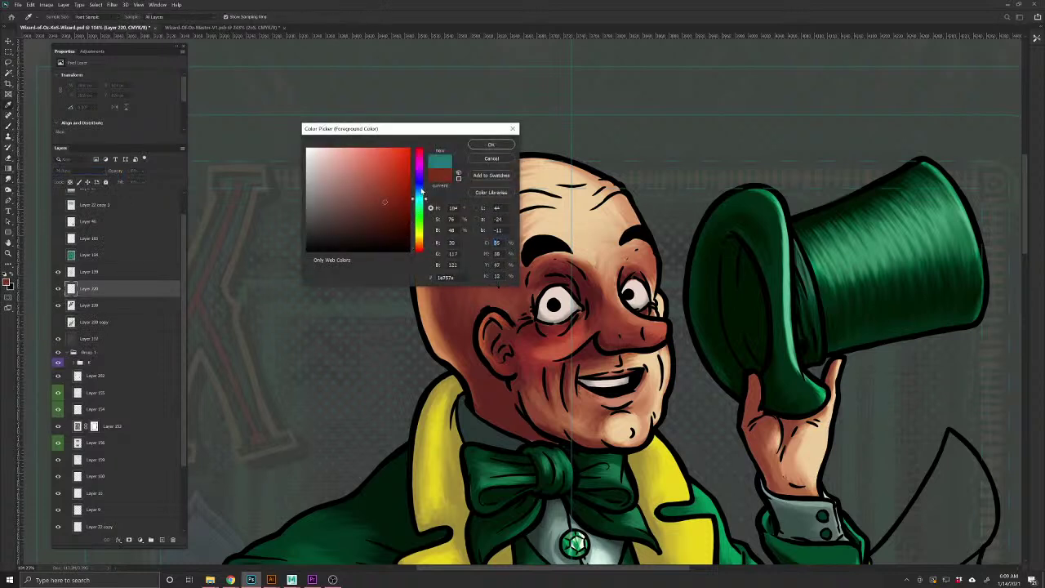
pyautogui.click(420, 186)
pyautogui.click(388, 171)
pyautogui.click(419, 190)
pyautogui.click(395, 187)
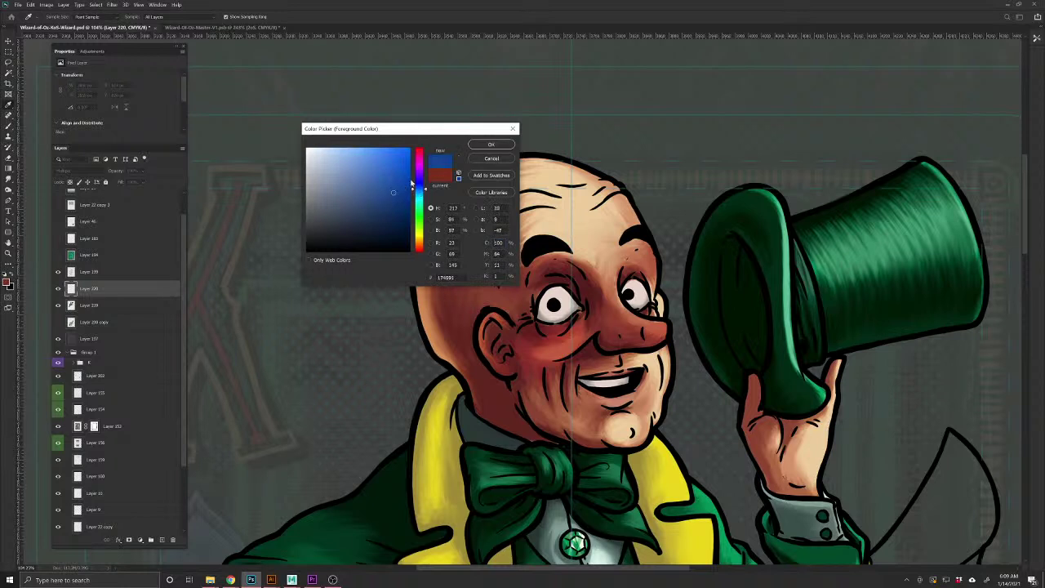
pyautogui.click(491, 145)
# Paint a blue beard-shadow tint over the jaw, upper lip and chin, erasing it around the mouth
pyautogui.moveTo(582, 366)
pyautogui.mouseDown()
pyautogui.moveTo(675, 351)
pyautogui.moveTo(650, 353)
pyautogui.moveTo(659, 381)
pyautogui.moveTo(636, 415)
pyautogui.moveTo(570, 402)
pyautogui.moveTo(572, 364)
pyautogui.moveTo(601, 353)
pyautogui.moveTo(597, 373)
pyautogui.moveTo(642, 368)
pyautogui.moveTo(539, 372)
pyautogui.moveTo(521, 409)
pyautogui.moveTo(555, 437)
pyautogui.moveTo(613, 445)
pyautogui.moveTo(658, 418)
pyautogui.moveTo(665, 384)
pyautogui.moveTo(637, 430)
pyautogui.moveTo(585, 432)
pyautogui.moveTo(549, 415)
pyautogui.moveTo(542, 389)
pyautogui.moveTo(557, 378)
pyautogui.mouseUp()
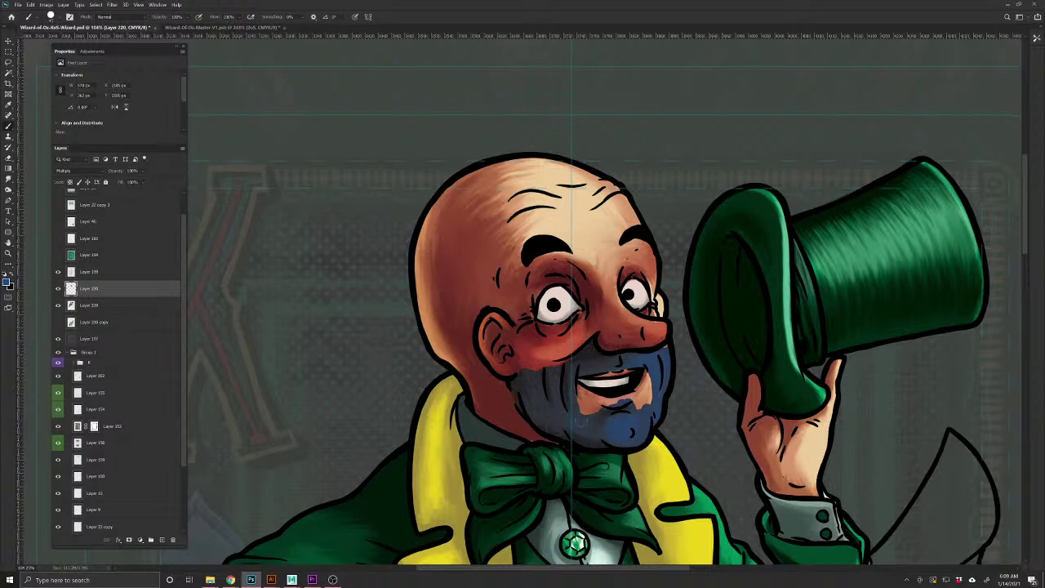
pyautogui.press('e')
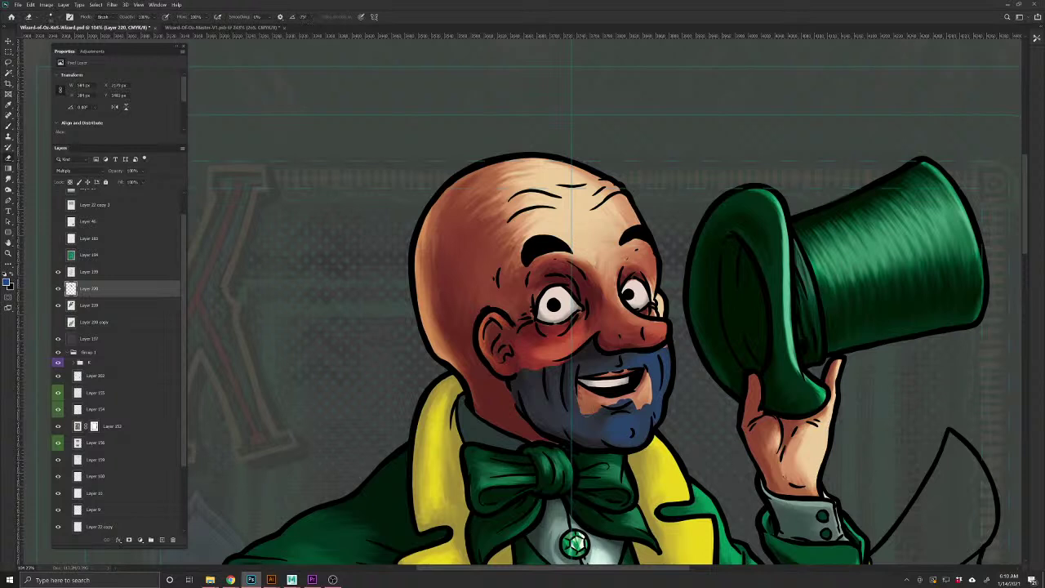
pyautogui.moveTo(587, 412)
pyautogui.mouseDown()
pyautogui.moveTo(631, 405)
pyautogui.moveTo(651, 382)
pyautogui.mouseUp()
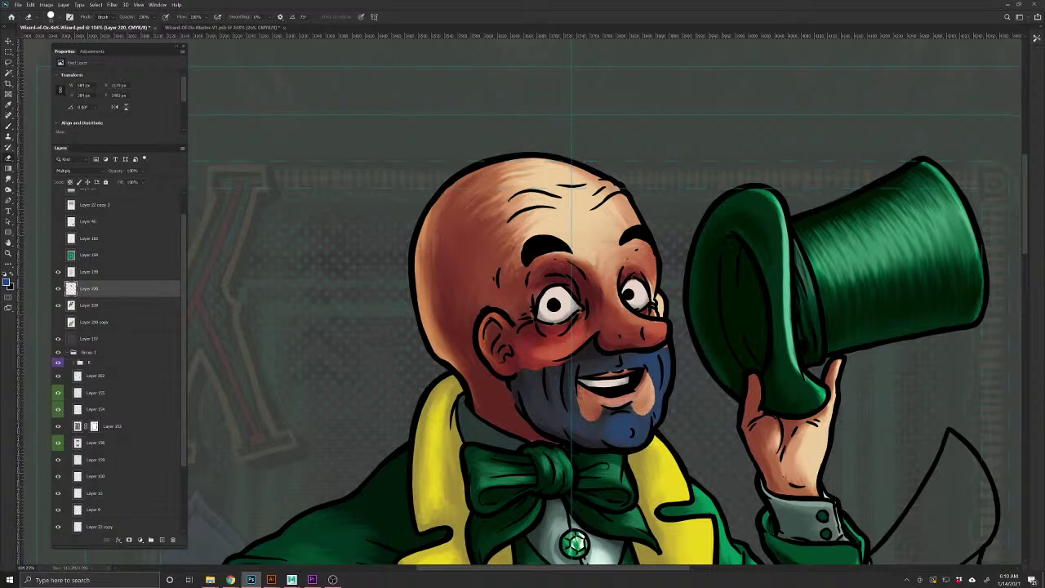
# Reduce the blue tint layer's opacity, smudge its edges into the cheek and merge it into the face layer
pyautogui.moveTo(118, 172); pyautogui.dragTo(102, 176)
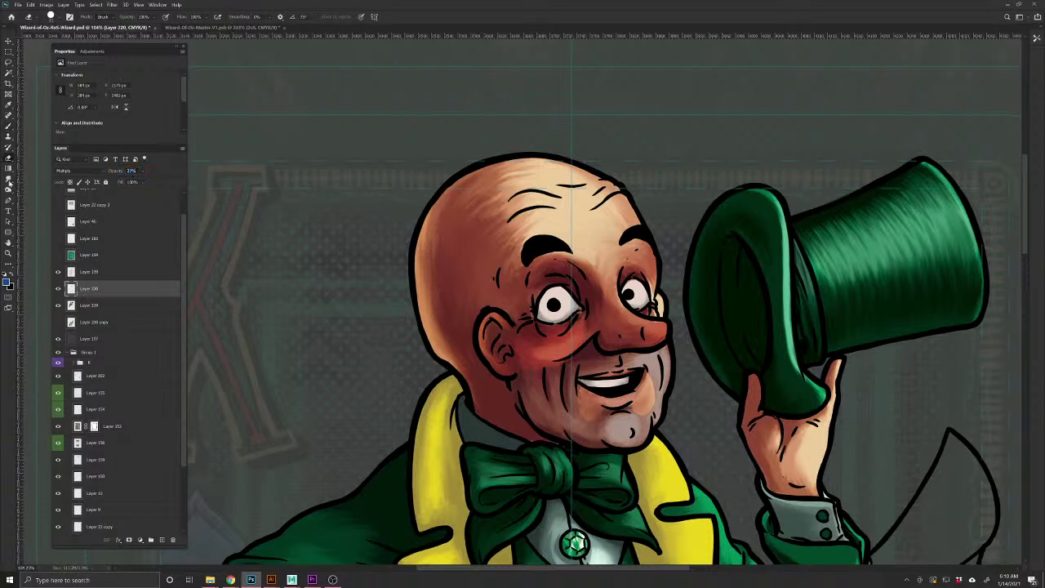
pyautogui.click(8, 179)
pyautogui.moveTo(562, 367); pyautogui.dragTo(562, 380)
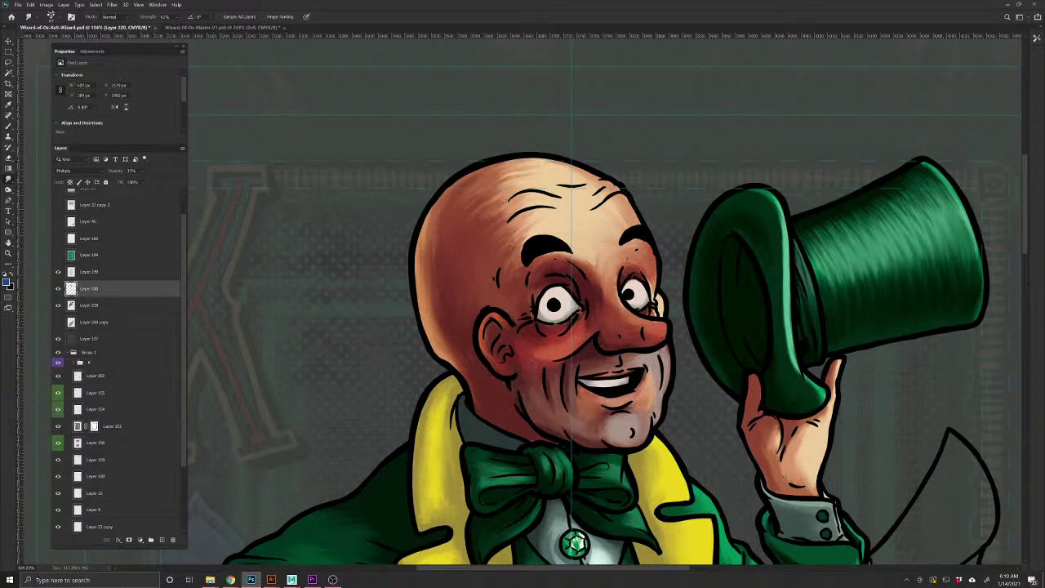
pyautogui.hotkey('ctrl', 'e')
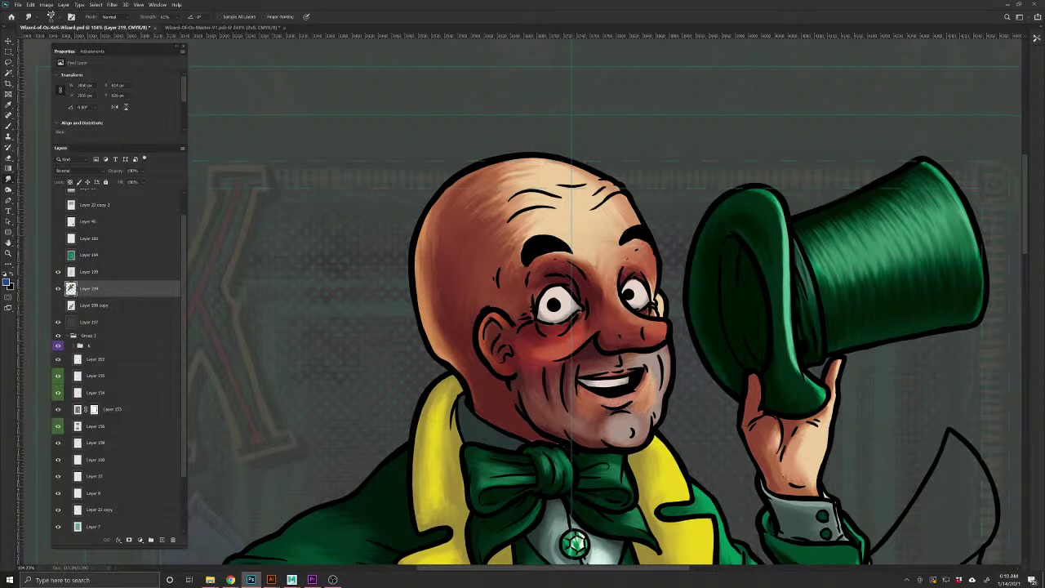
# Paint blue shading on the side and back of the head behind the ear on a new Multiply layer
pyautogui.press('b')
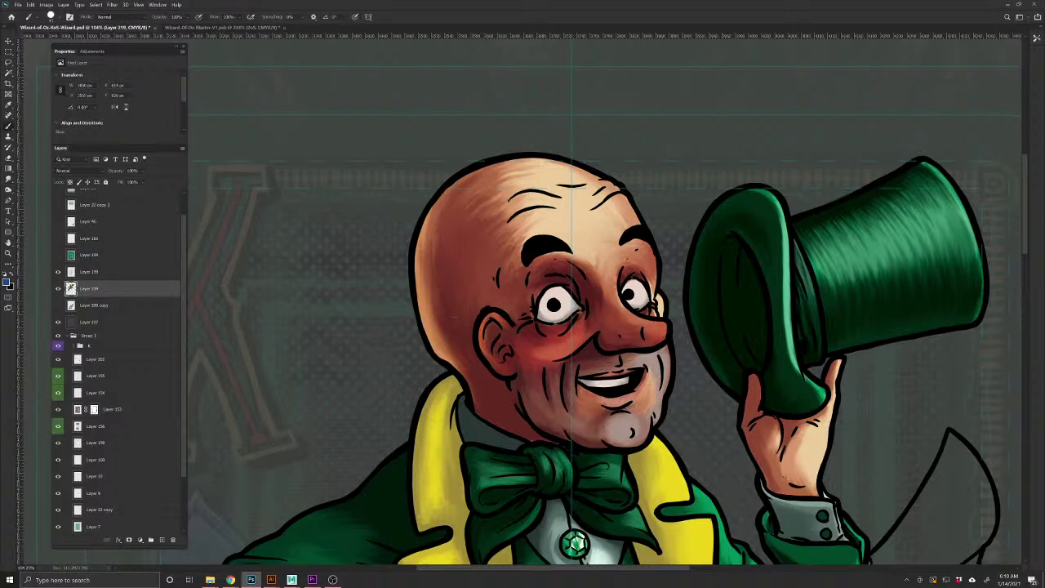
pyautogui.click(162, 540)
pyautogui.click(60, 170)
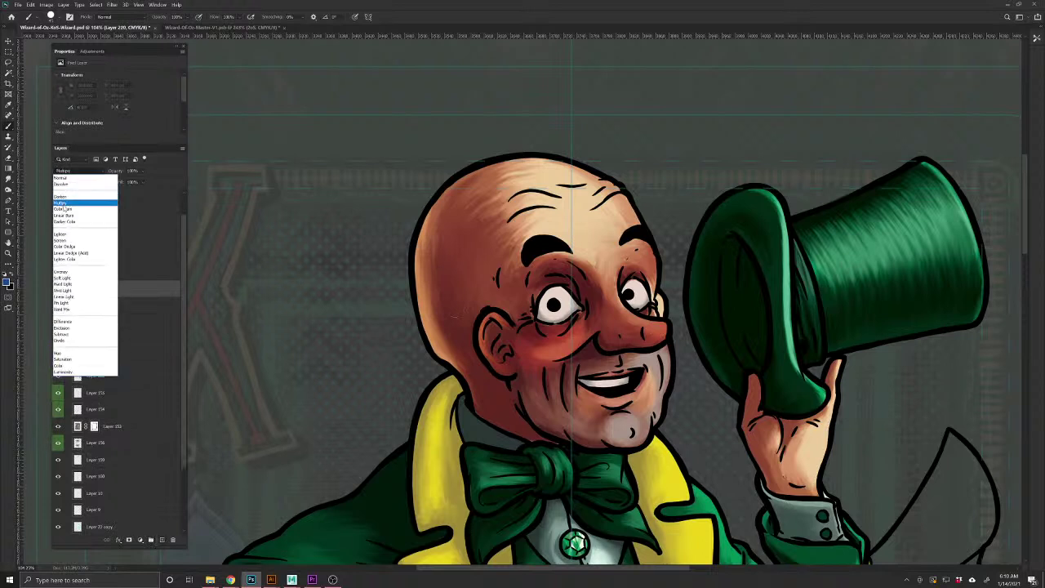
pyautogui.click(62, 196)
pyautogui.moveTo(482, 302)
pyautogui.mouseDown()
pyautogui.moveTo(469, 325)
pyautogui.moveTo(488, 295)
pyautogui.moveTo(461, 294)
pyautogui.moveTo(454, 282)
pyautogui.moveTo(441, 241)
pyautogui.moveTo(447, 208)
pyautogui.moveTo(478, 257)
pyautogui.moveTo(469, 345)
pyautogui.moveTo(480, 392)
pyautogui.moveTo(440, 328)
pyautogui.moveTo(433, 275)
pyautogui.mouseUp()
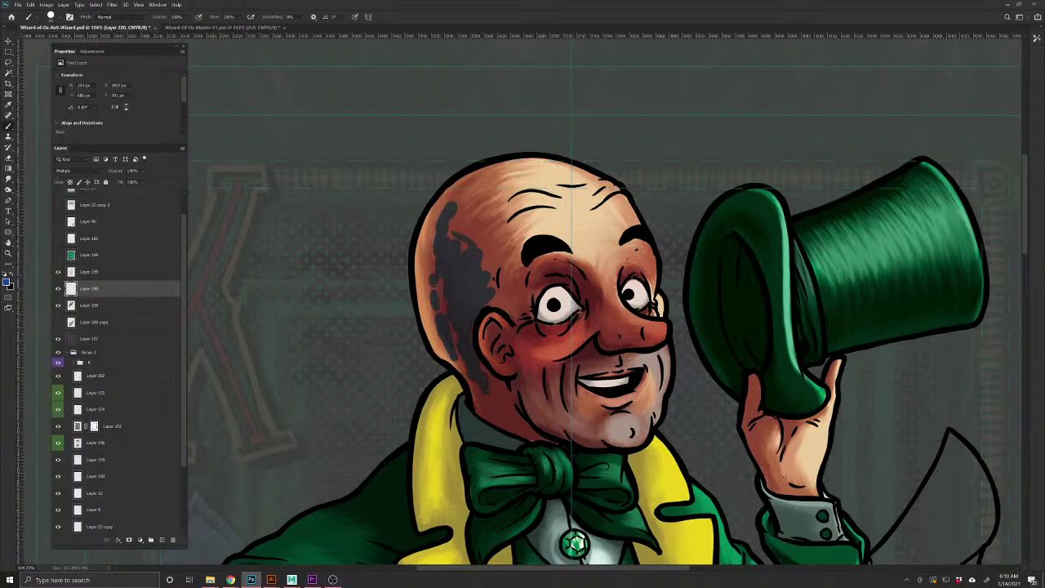
# Lower the blue shading's opacity, extend it onto the neck and blend it with the Smudge tool
pyautogui.moveTo(116, 171); pyautogui.dragTo(92, 173)
pyautogui.click(9, 169)
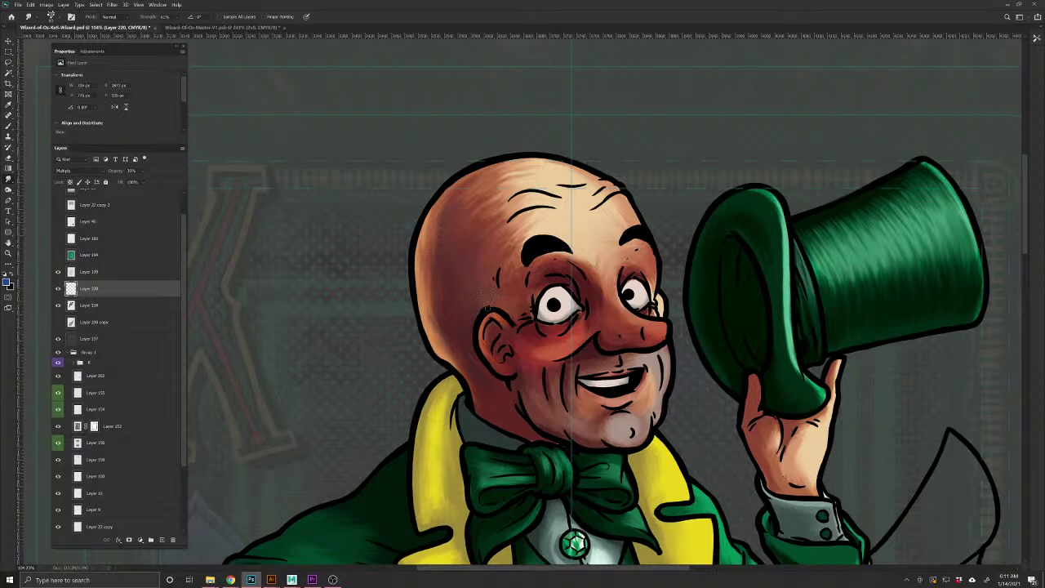
pyautogui.press('b')
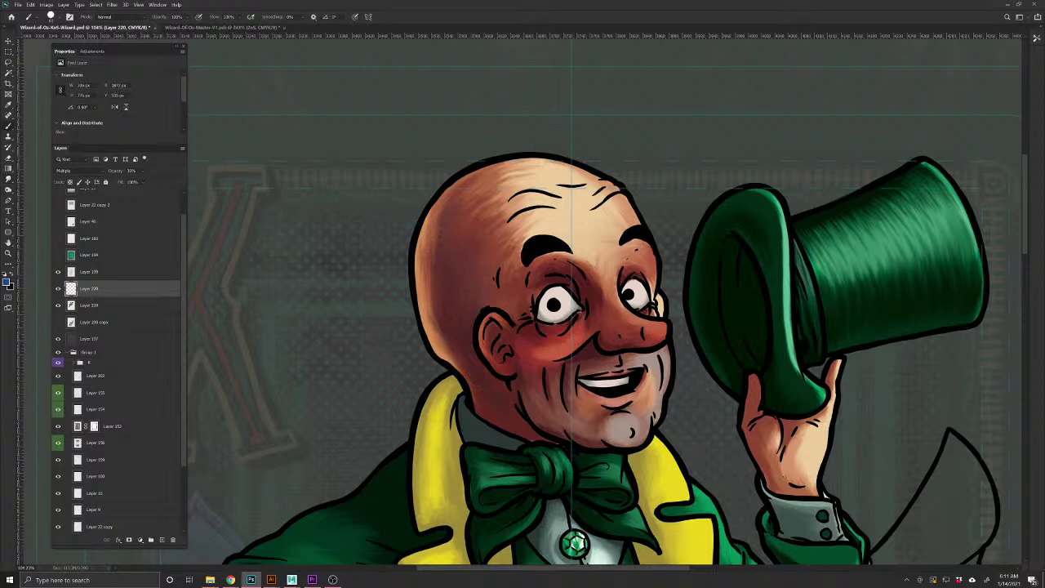
pyautogui.moveTo(532, 434); pyautogui.dragTo(528, 437)
pyautogui.click(8, 179)
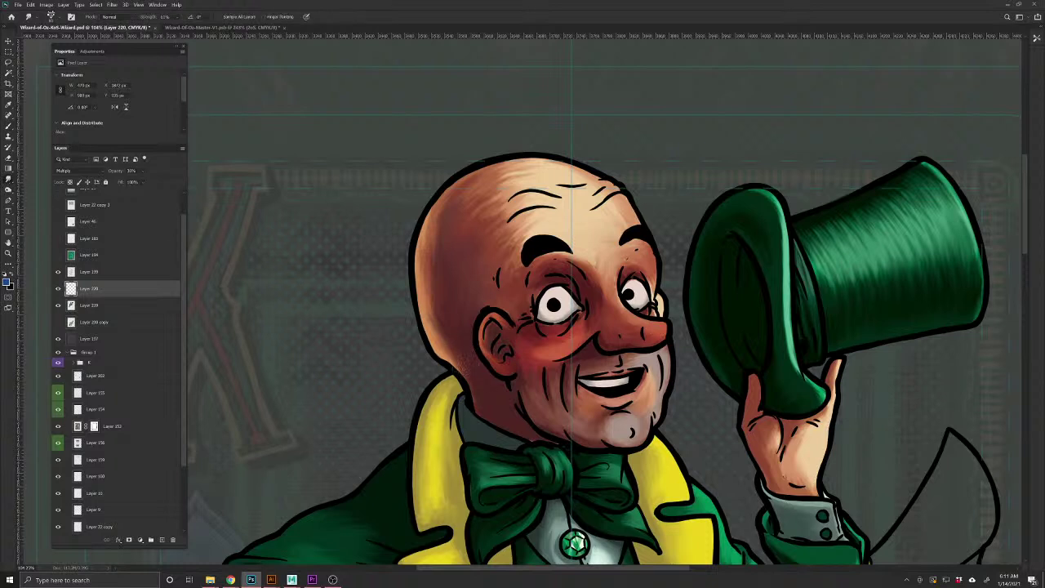
pyautogui.moveTo(494, 343)
pyautogui.mouseDown()
pyautogui.moveTo(505, 350)
pyautogui.moveTo(492, 338)
pyautogui.moveTo(482, 356)
pyautogui.mouseUp()
# Add another new layer above the blue shading and set its blend mode to Overlay
pyautogui.click(162, 539)
pyautogui.click(77, 170)
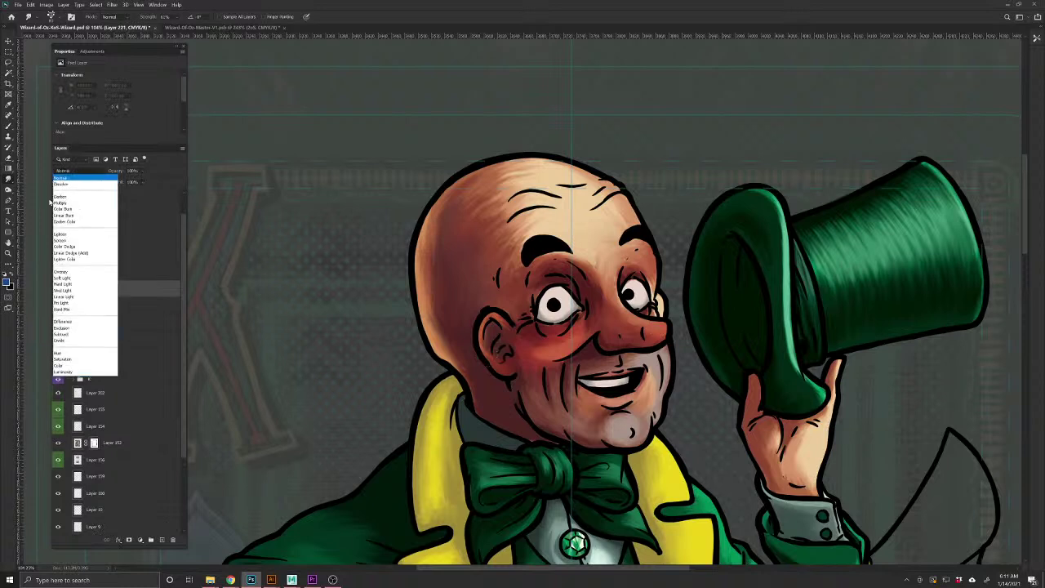
pyautogui.click(74, 274)
# Browse the brush presets and select a sparse speckled brush tip
pyautogui.click(50, 16)
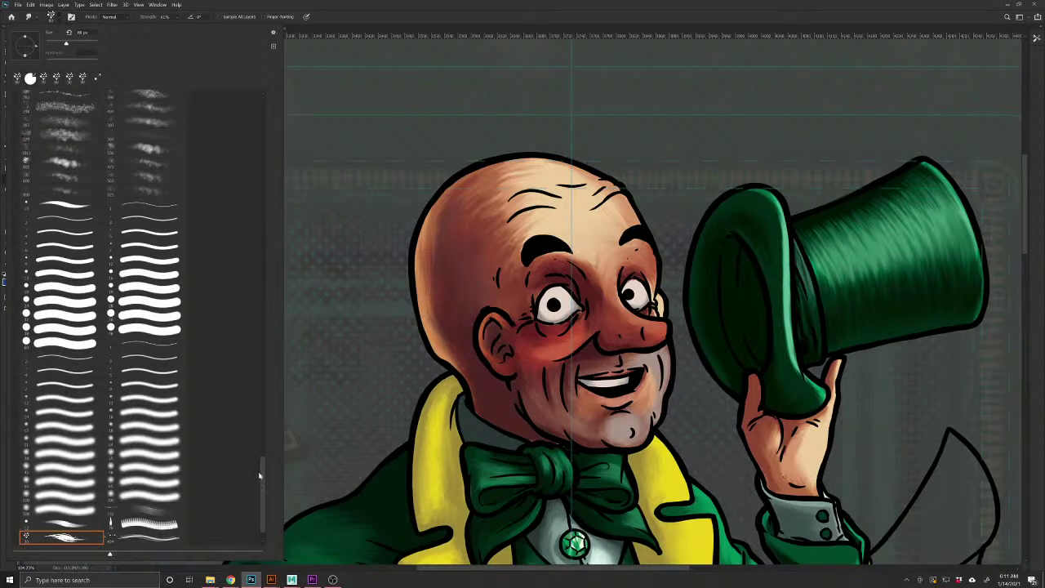
pyautogui.moveTo(262, 459); pyautogui.dragTo(245, 120)
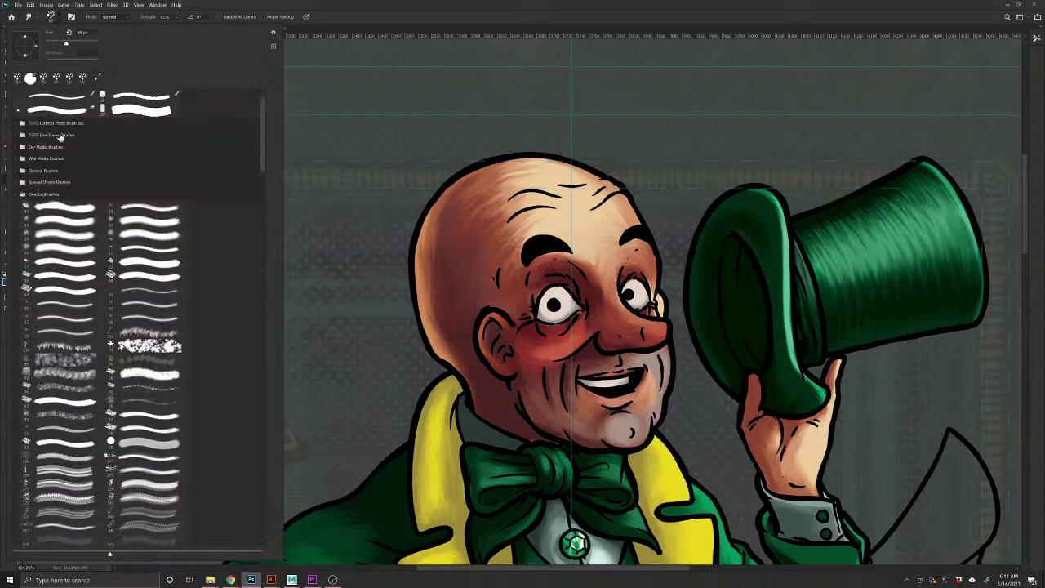
pyautogui.click(16, 196)
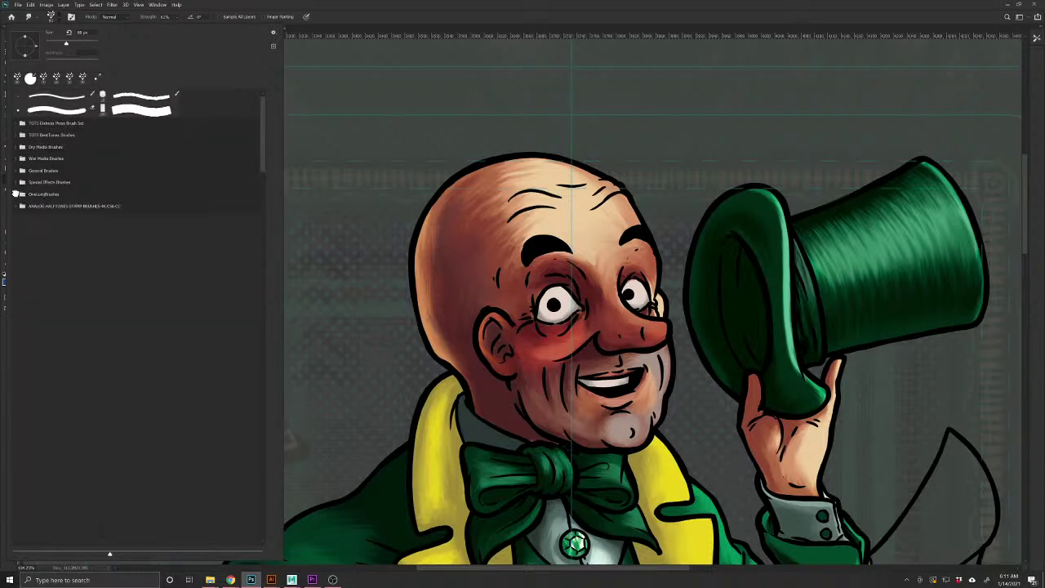
pyautogui.click(16, 195)
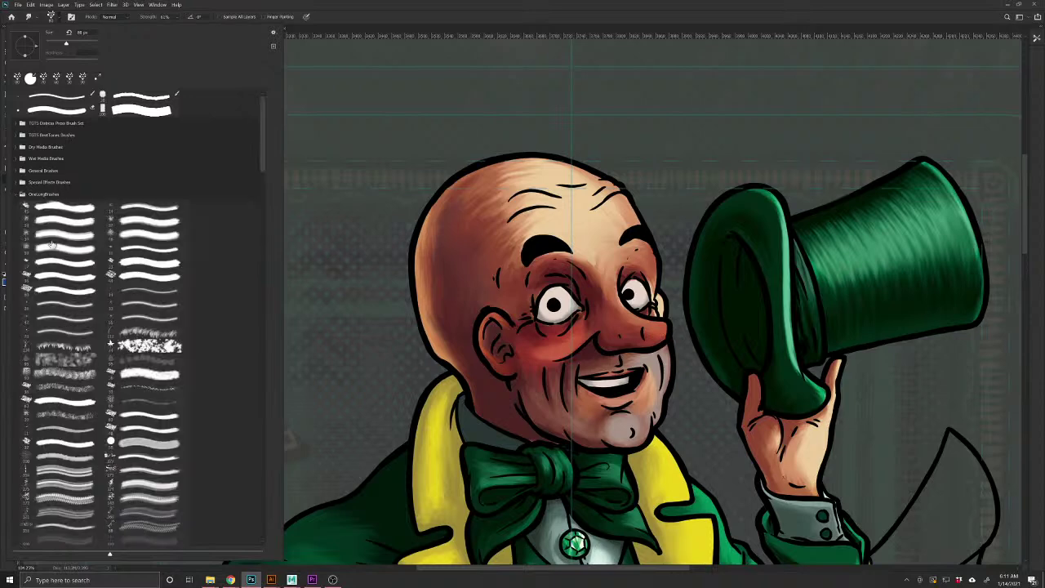
pyautogui.scroll(-3, 165, 370)
pyautogui.moveTo(264, 160); pyautogui.dragTo(264, 326)
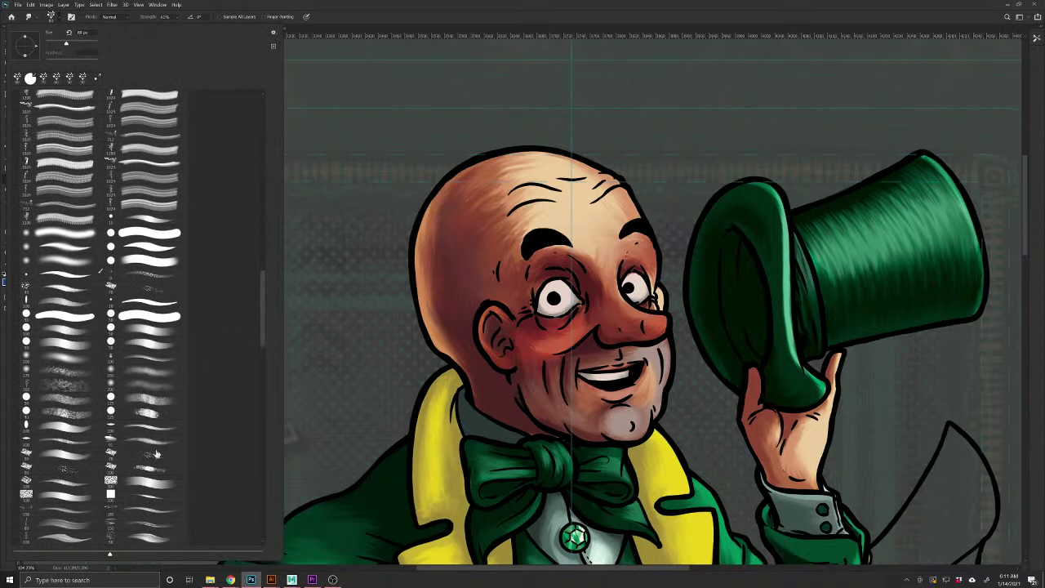
pyautogui.scroll(-5, 258, 350)
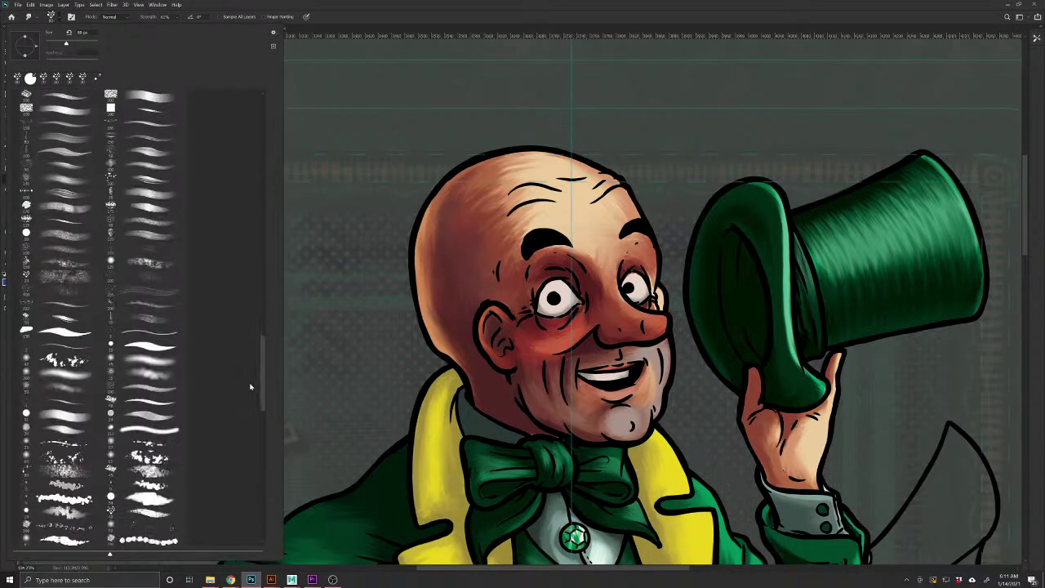
pyautogui.scroll(-5, 250, 387)
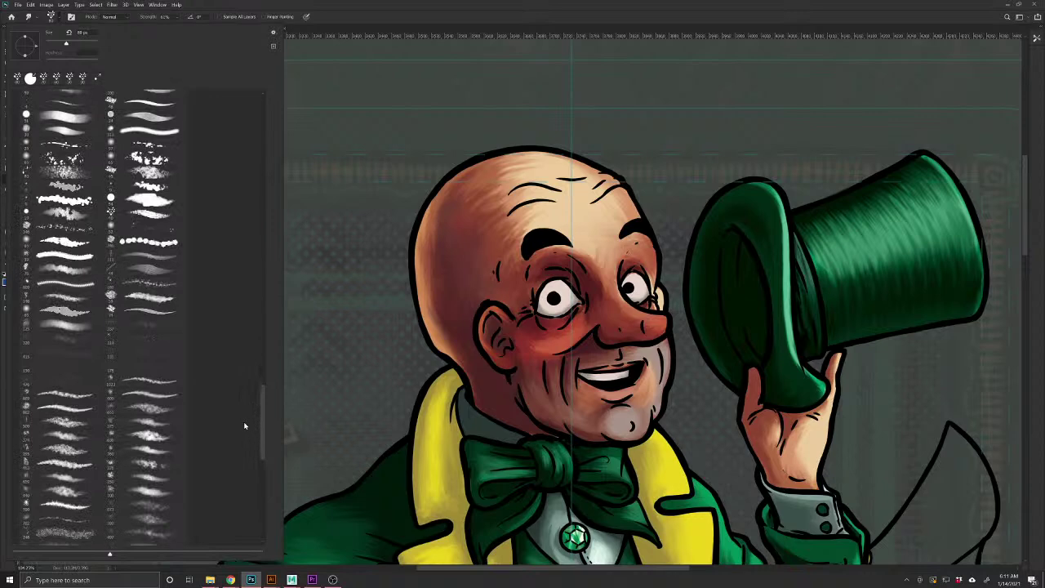
pyautogui.click(166, 347)
pyautogui.click(162, 455)
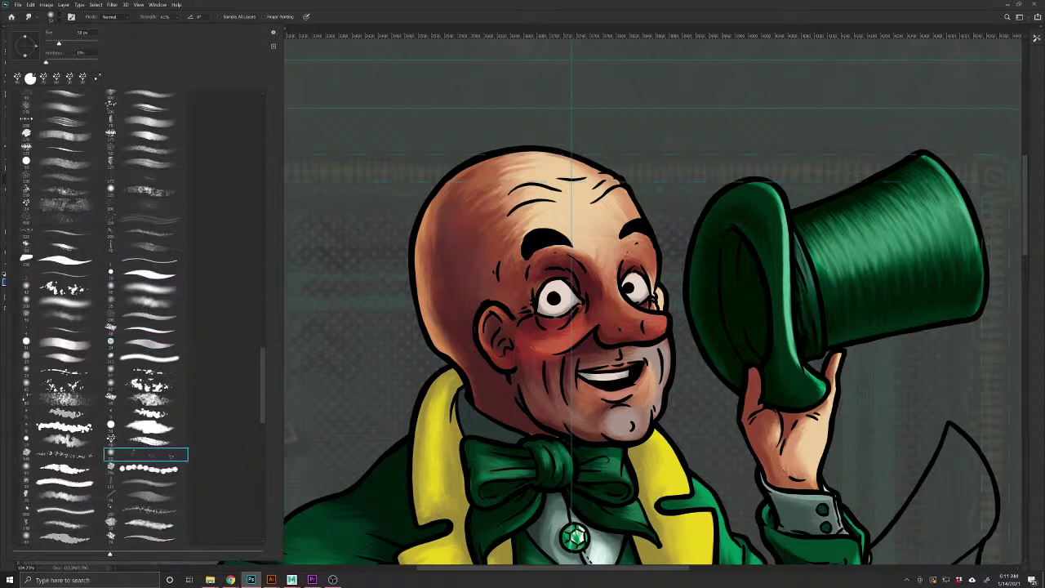
# Switch to the Brush tool, choose a sparse speckled tip and test it on the forehead
pyautogui.press('F5')
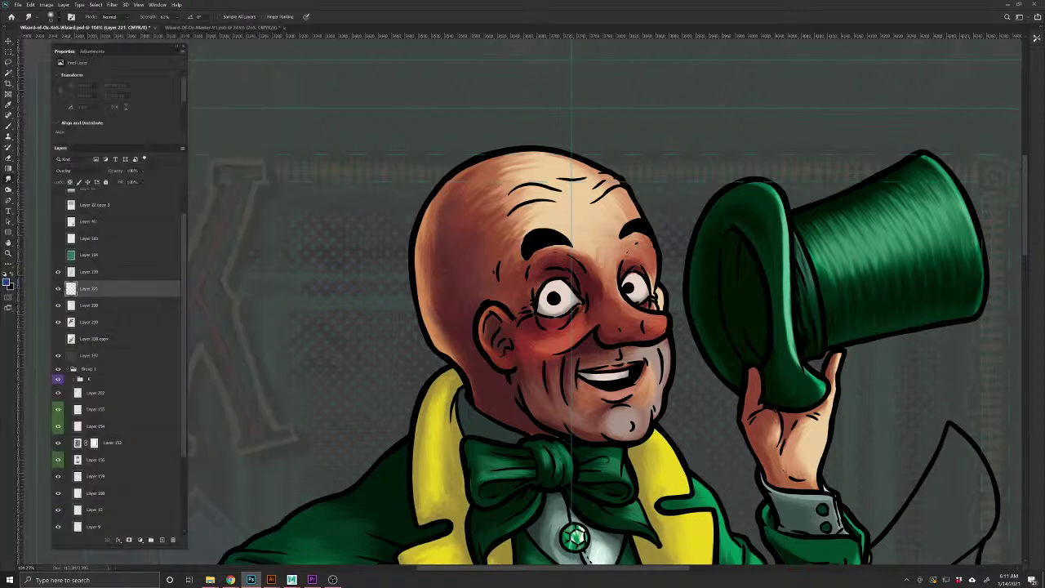
pyautogui.click(10, 129)
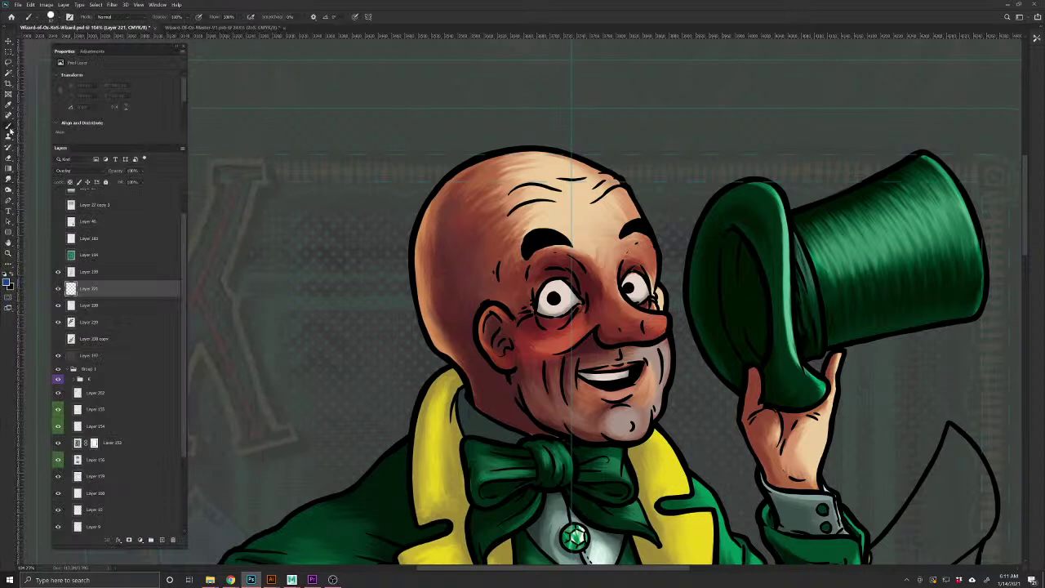
pyautogui.click(50, 16)
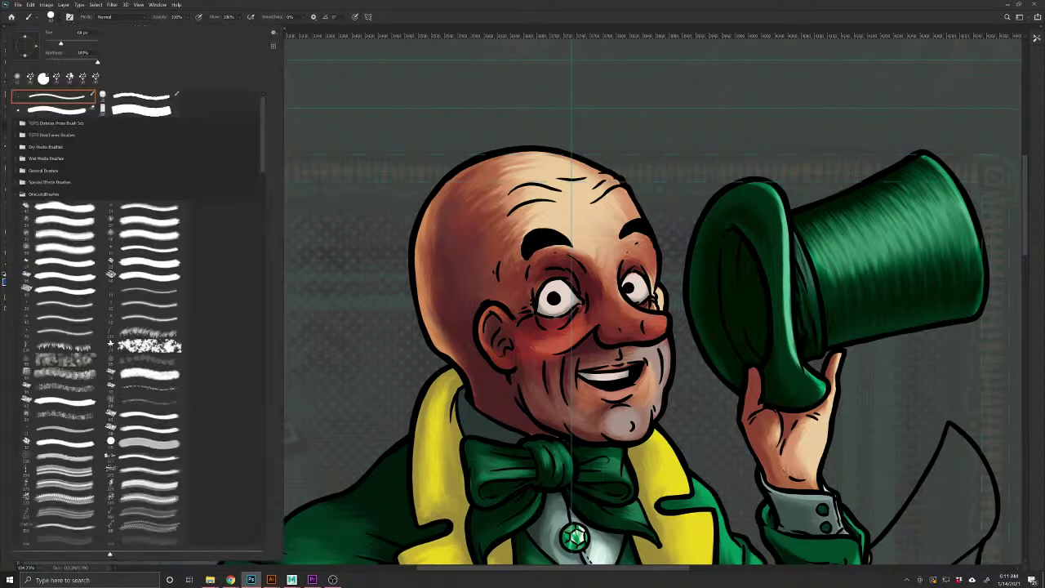
pyautogui.moveTo(262, 164); pyautogui.dragTo(264, 471)
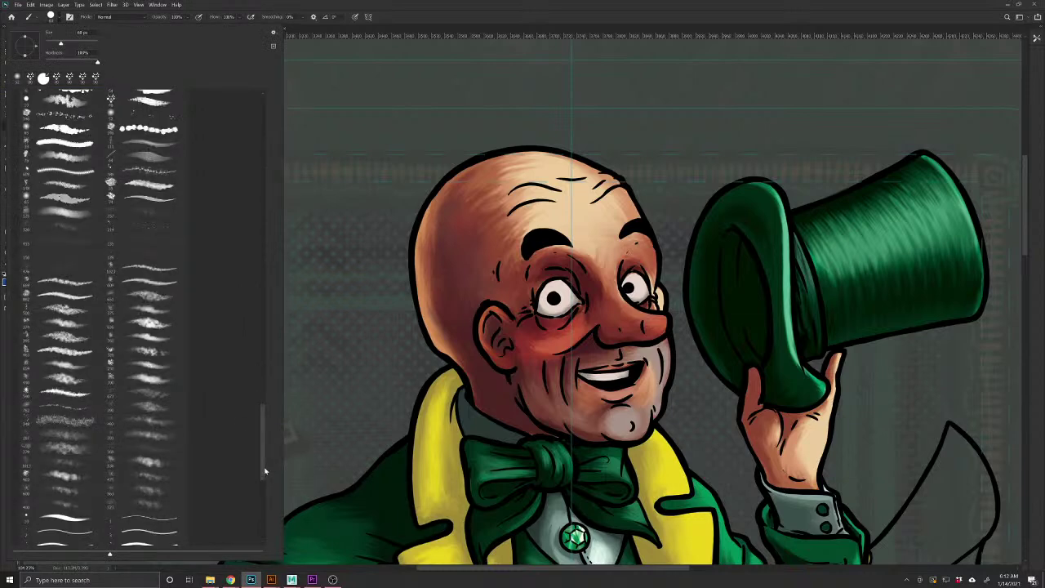
pyautogui.click(151, 224)
pyautogui.click(534, 207)
pyautogui.click(500, 191)
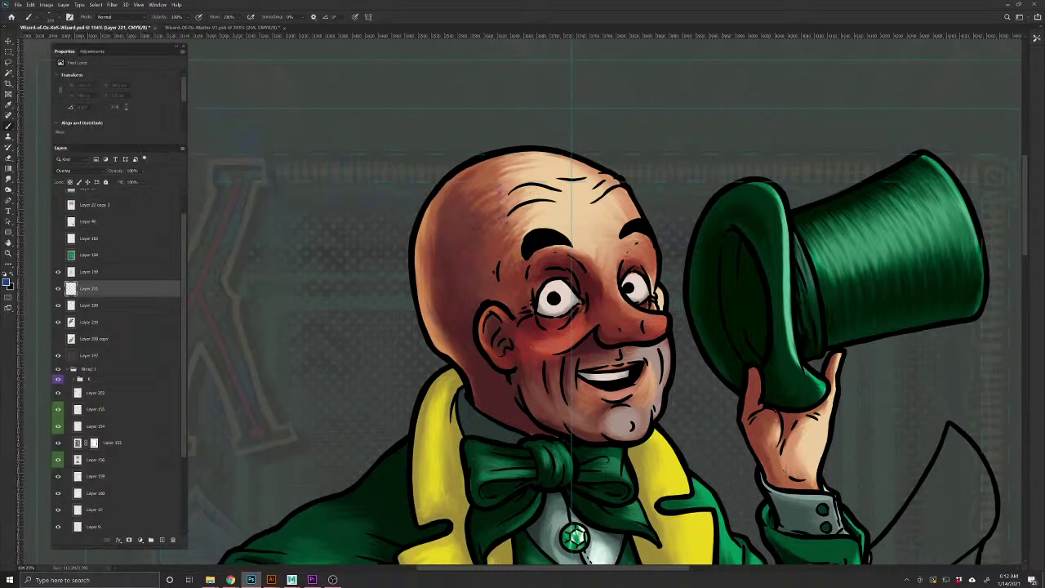
pyautogui.moveTo(452, 235); pyautogui.dragTo(474, 213)
# Add a new layer set to Multiply and try a reddish-brown speckled stroke across the forehead
pyautogui.click(161, 540)
pyautogui.click(74, 171)
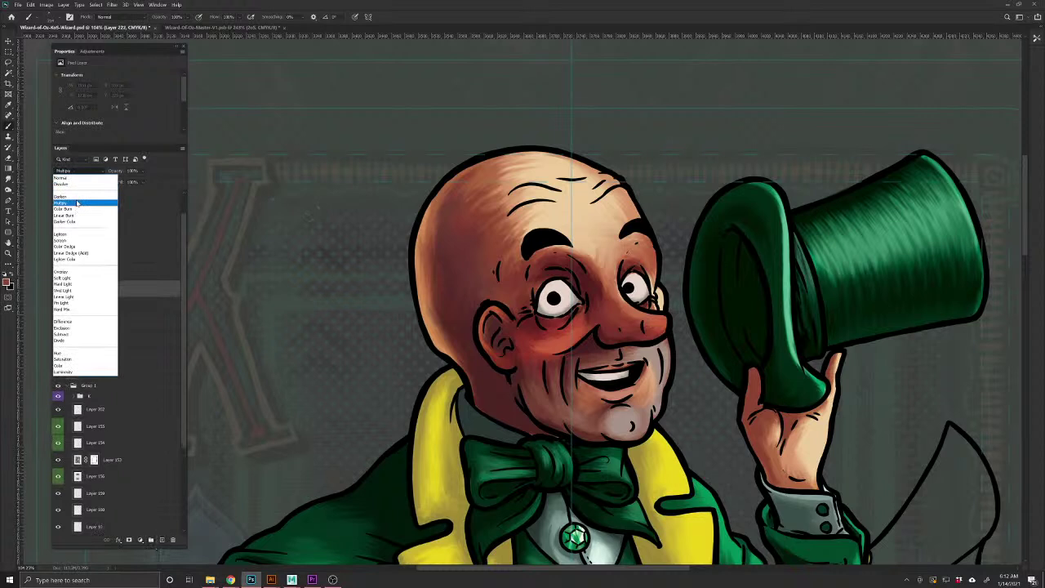
pyautogui.click(73, 204)
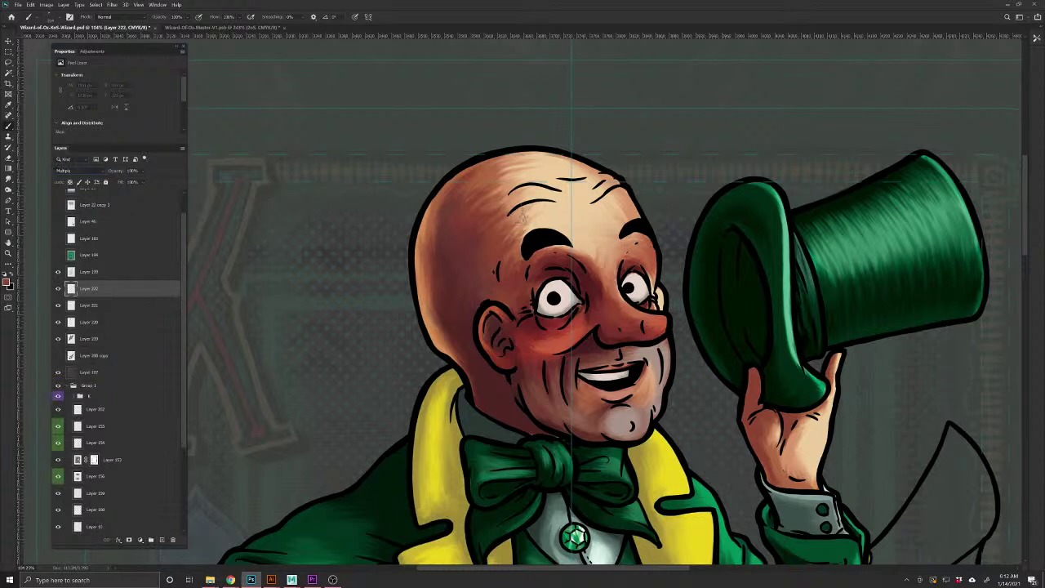
pyautogui.moveTo(574, 209)
pyautogui.mouseDown()
pyautogui.moveTo(544, 200)
pyautogui.moveTo(490, 225)
pyautogui.mouseUp()
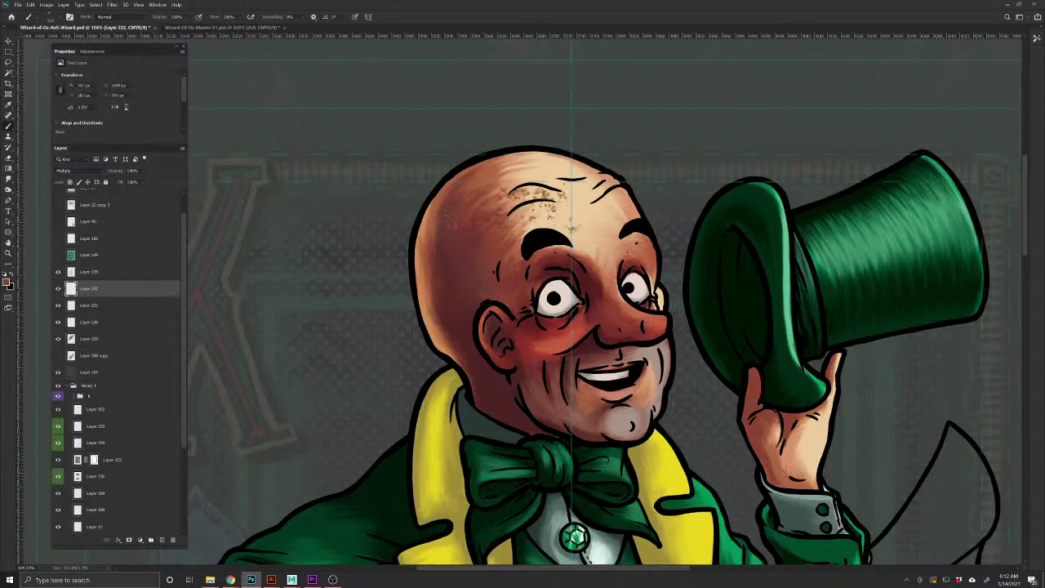
pyautogui.hotkey('ctrl', 'z')
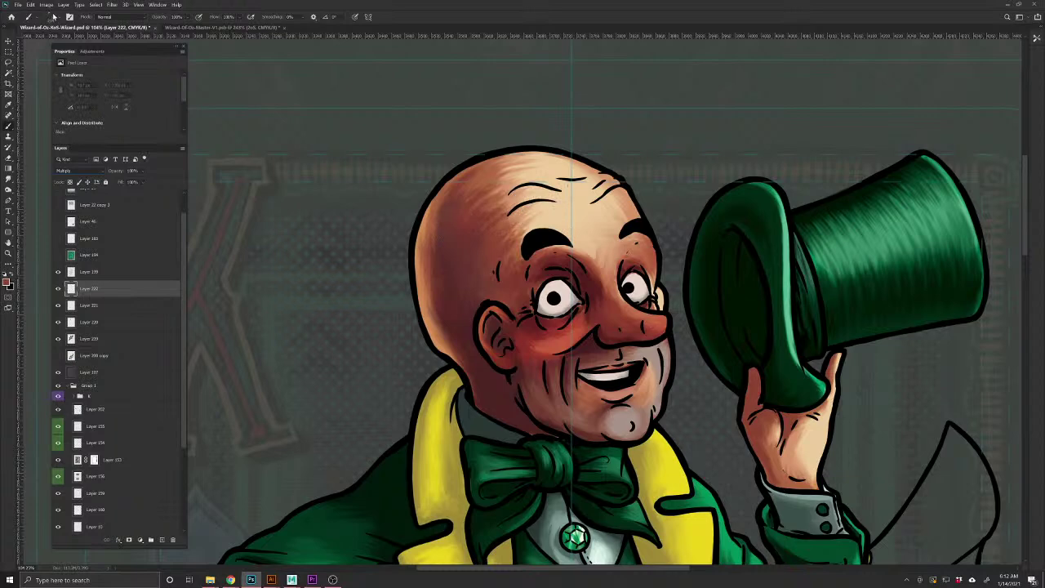
# Choose a denser grainy brush tip, shrink it, paint mottled skin texture over the head and face, and lower the layer's opacity
pyautogui.click(50, 17)
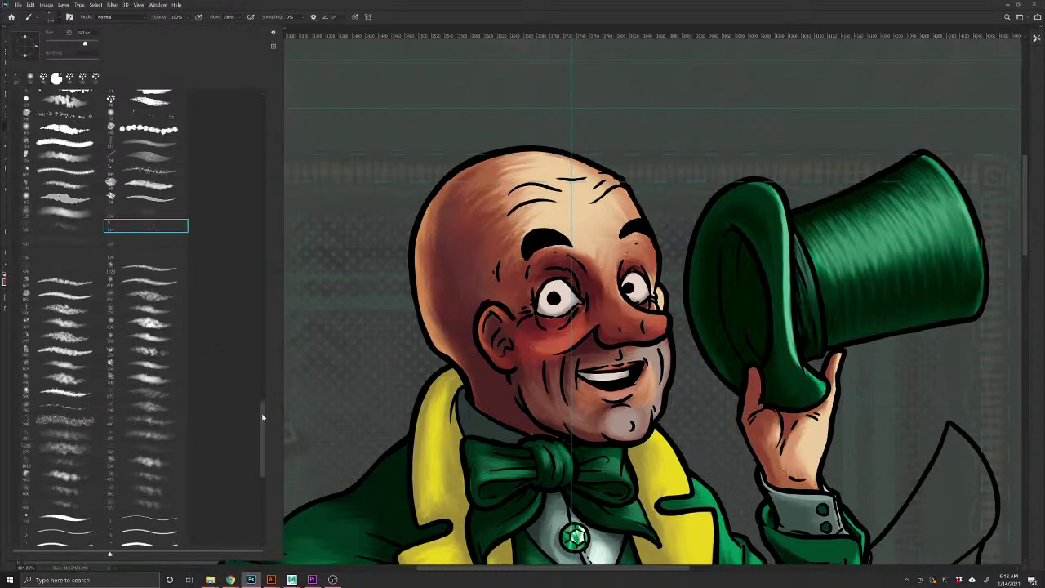
pyautogui.scroll(3, 262, 408)
pyautogui.scroll(-5, 267, 462)
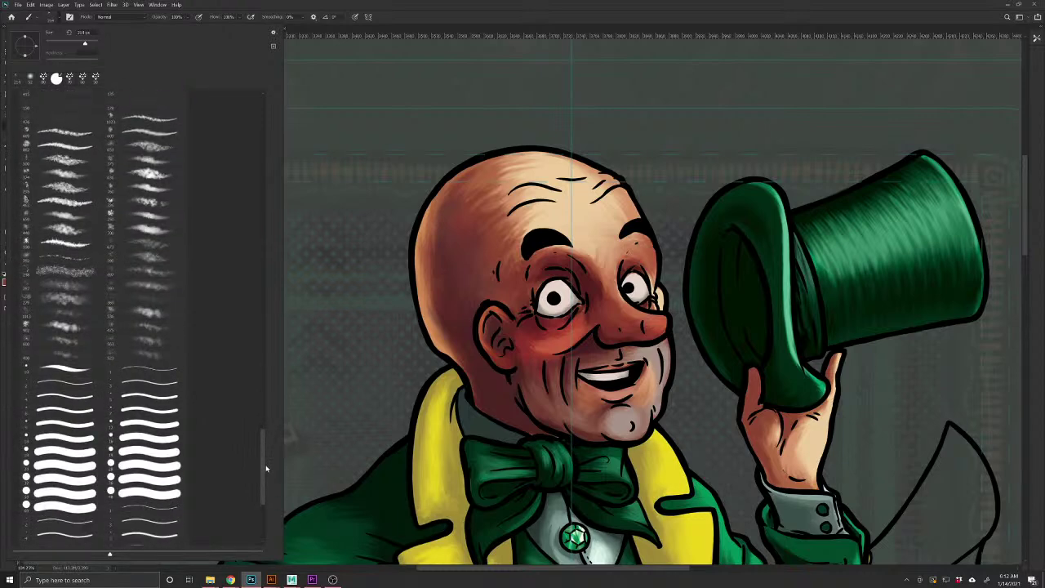
pyautogui.doubleClick(72, 273)
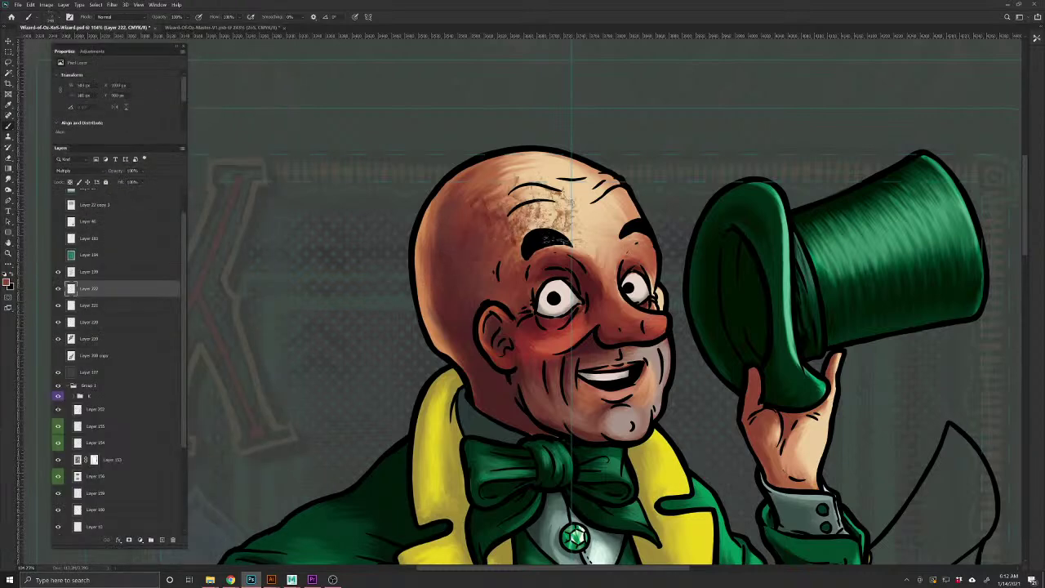
pyautogui.press('[')
pyautogui.press('[')
pyautogui.press('[')
pyautogui.moveTo(576, 189)
pyautogui.mouseDown()
pyautogui.moveTo(498, 178)
pyautogui.moveTo(449, 269)
pyautogui.moveTo(488, 286)
pyautogui.moveTo(535, 331)
pyautogui.moveTo(516, 372)
pyautogui.moveTo(533, 385)
pyautogui.mouseUp()
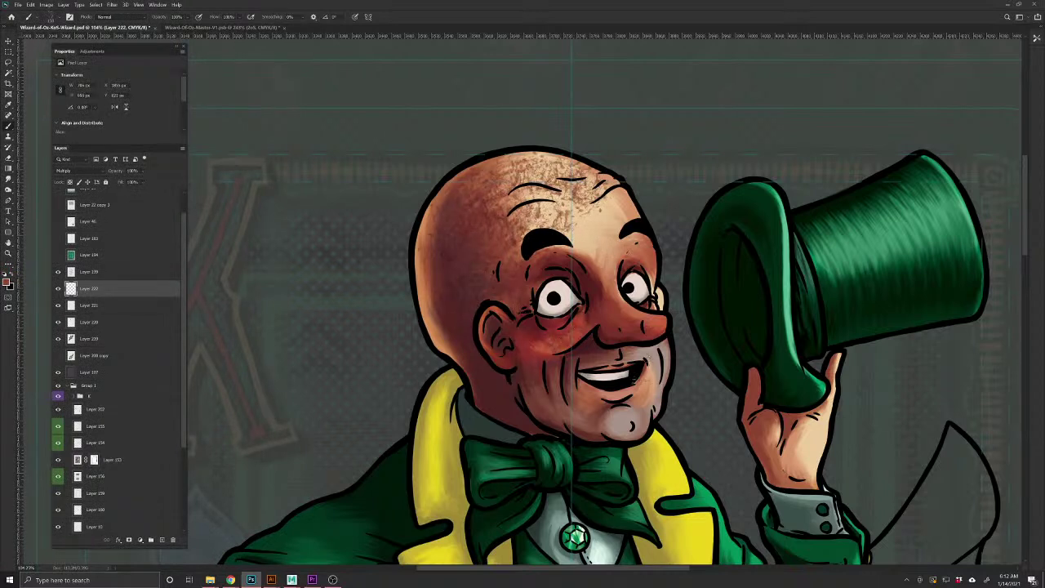
pyautogui.moveTo(605, 249)
pyautogui.mouseDown()
pyautogui.moveTo(629, 233)
pyautogui.moveTo(584, 200)
pyautogui.mouseUp()
pyautogui.moveTo(120, 176); pyautogui.dragTo(89, 177)
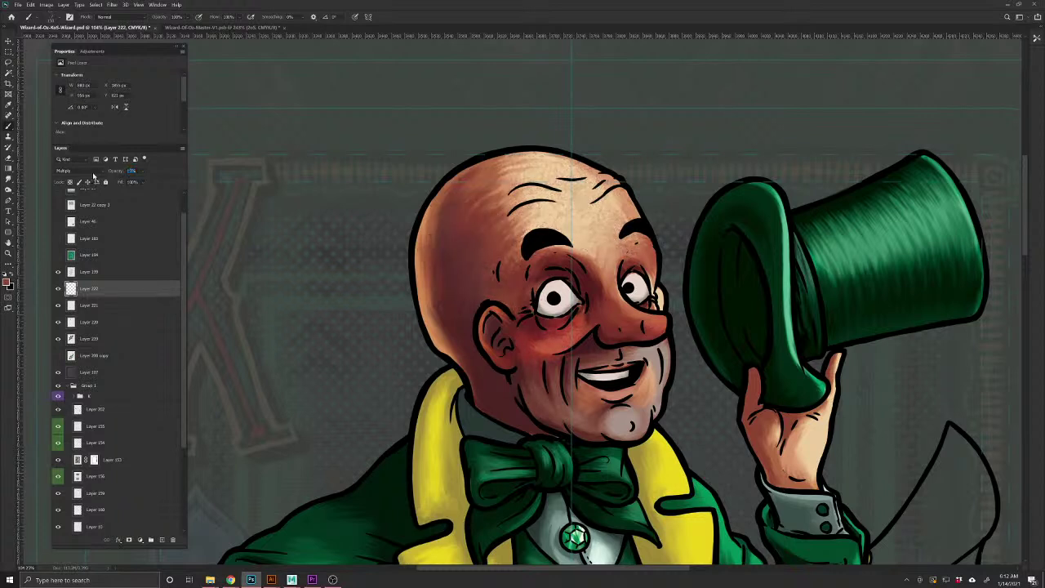
# Add another new layer set to Overlay and make the foreground color white
pyautogui.click(162, 541)
pyautogui.click(77, 171)
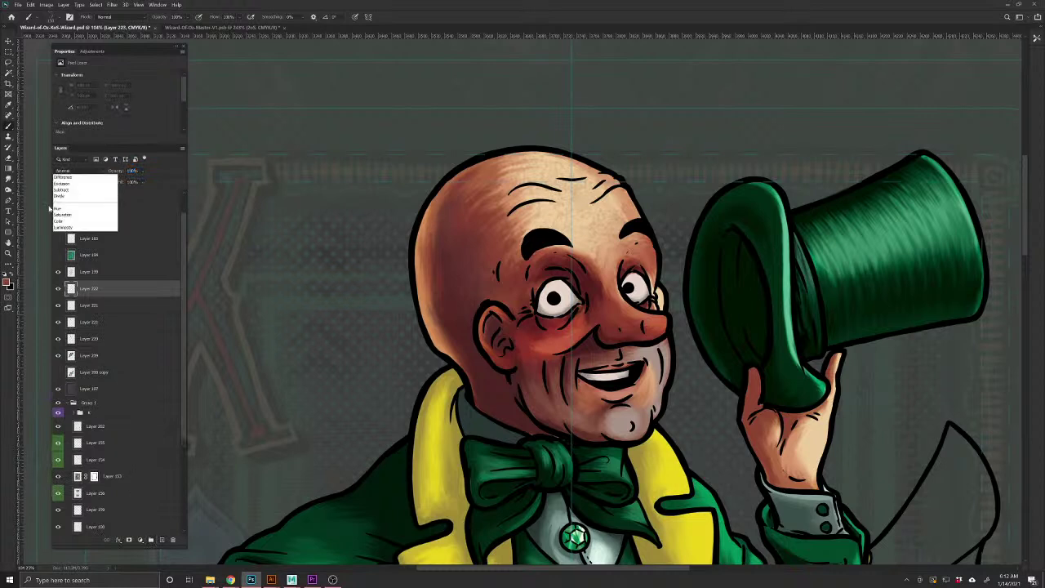
pyautogui.click(74, 261)
pyautogui.click(10, 276)
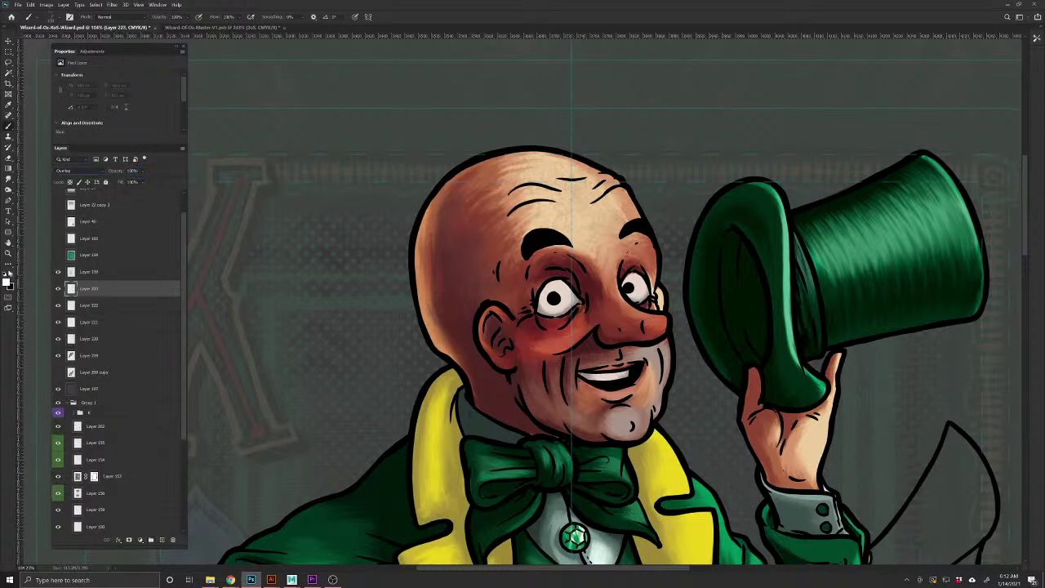
# Browse the brush presets and choose a scattered speck brush from the distress brush set
pyautogui.click(51, 18)
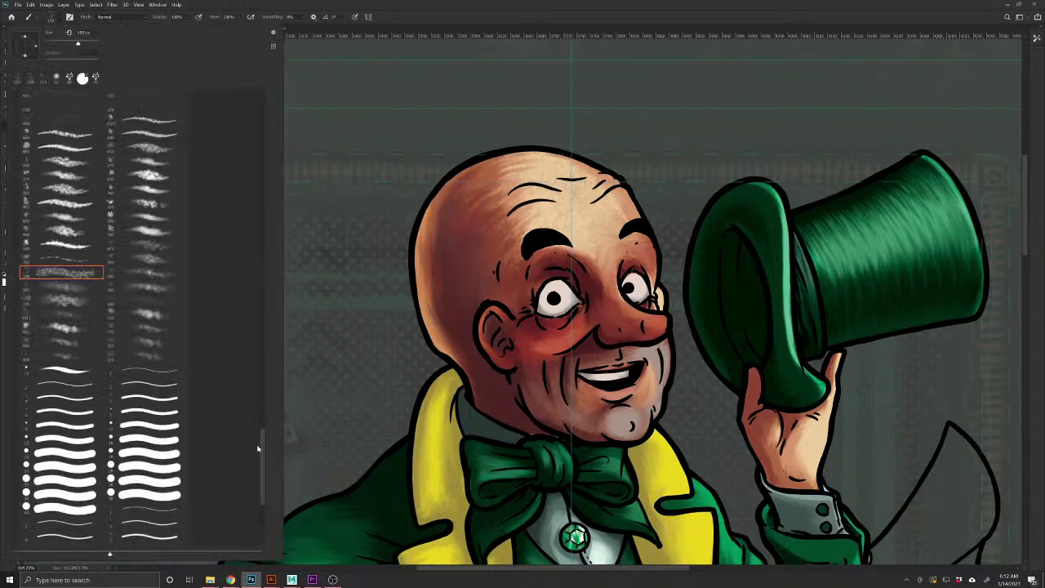
pyautogui.scroll(15, 256, 357)
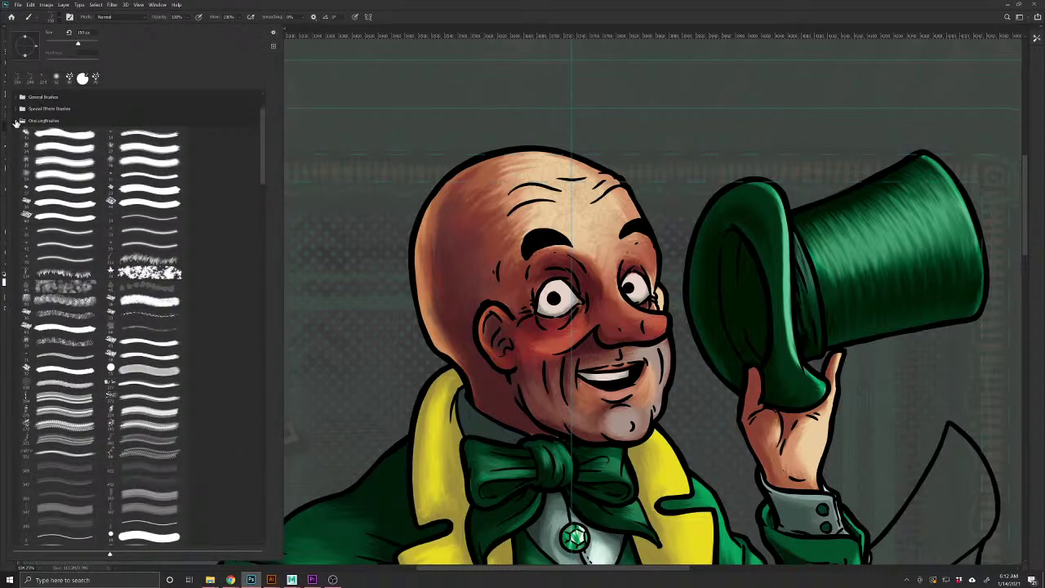
pyautogui.click(17, 123)
pyautogui.click(16, 124)
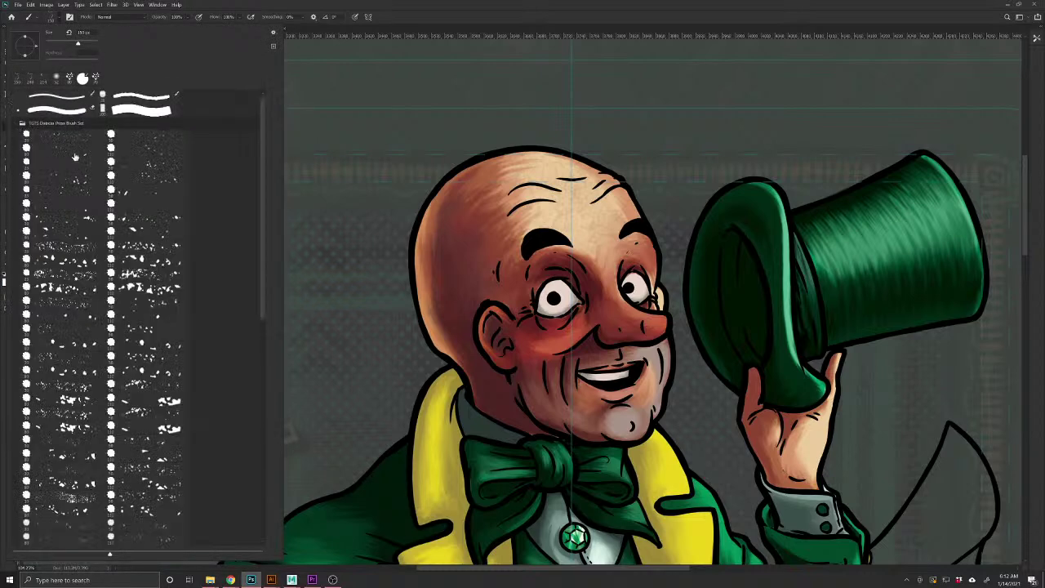
pyautogui.press('F5')
# Dab white specks over the scalp and forehead, and reduce the Overlay layer's opacity
pyautogui.moveTo(498, 180); pyautogui.dragTo(486, 210)
pyautogui.click(532, 167)
pyautogui.click(586, 211)
pyautogui.click(602, 251)
pyautogui.click(522, 213)
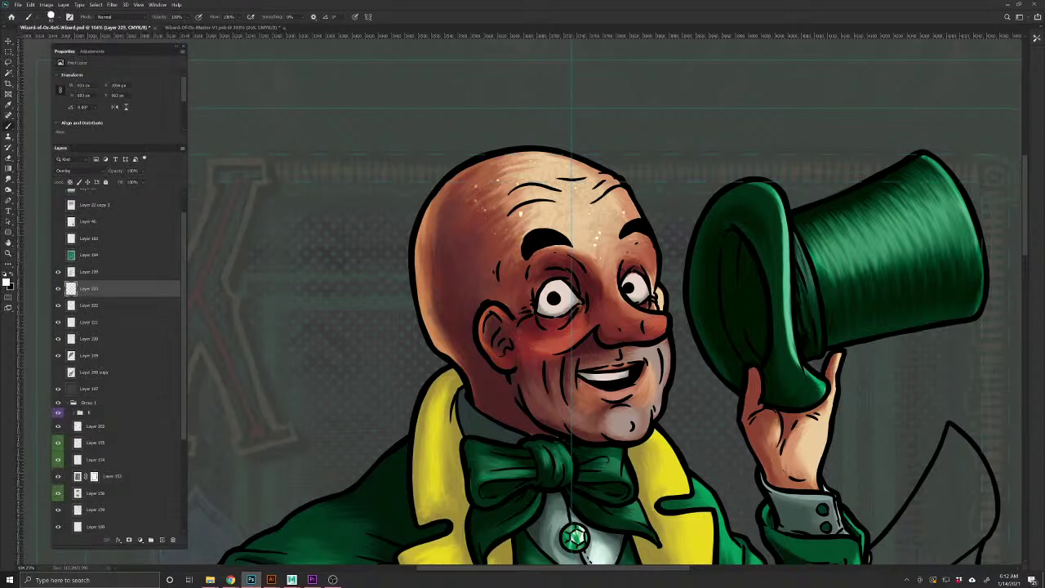
pyautogui.moveTo(115, 172); pyautogui.dragTo(100, 175)
# Add a new Multiply layer, dab dark red specks sampled from the face over the head and cheek, and lower its opacity
pyautogui.click(162, 540)
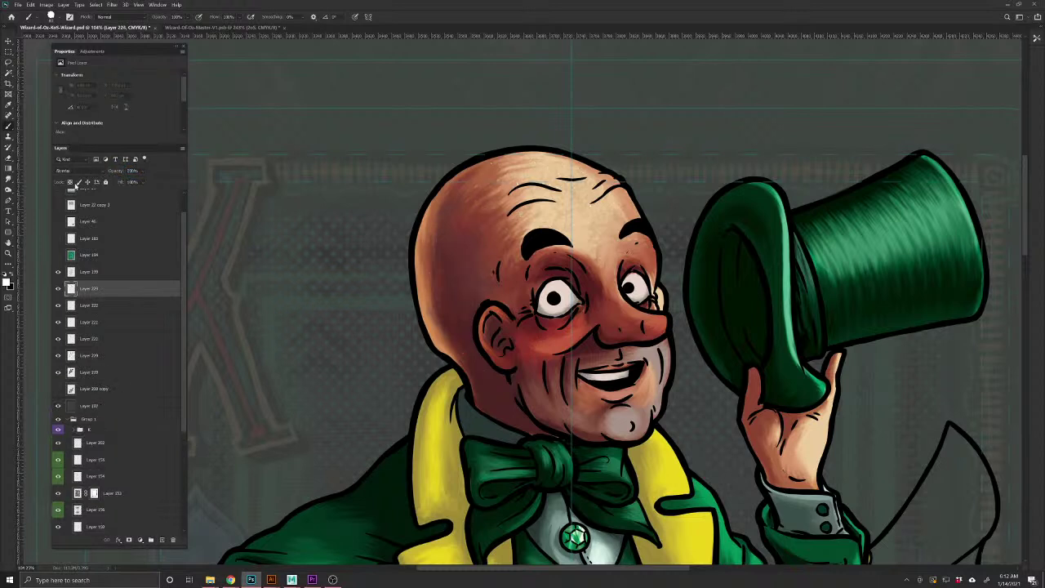
pyautogui.click(62, 171)
pyautogui.click(62, 208)
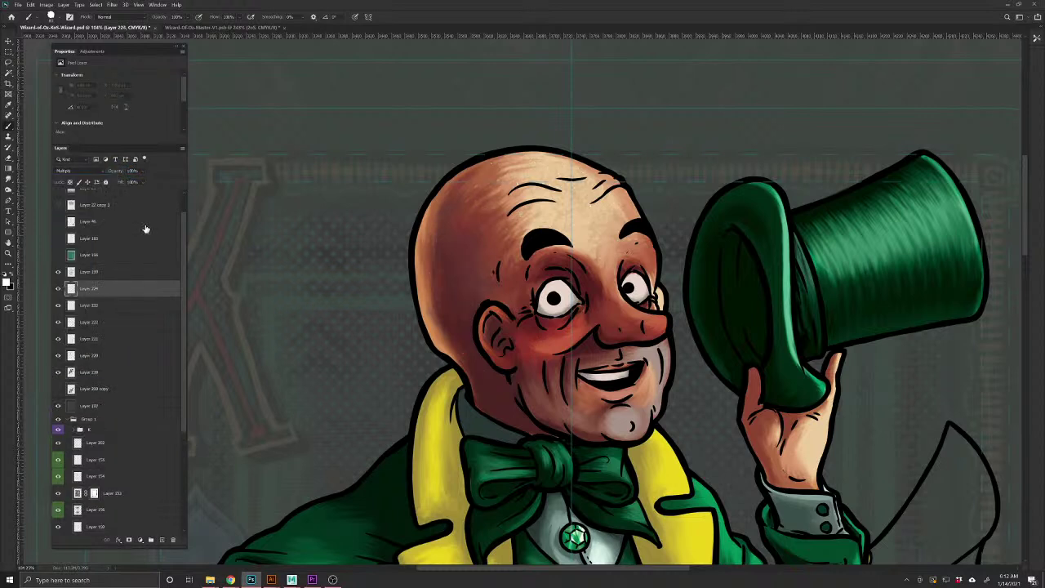
pyautogui.keyDown('alt'); pyautogui.click(530, 316); pyautogui.keyUp('alt')
pyautogui.click(520, 212)
pyautogui.click(599, 203)
pyautogui.moveTo(114, 173); pyautogui.dragTo(98, 172)
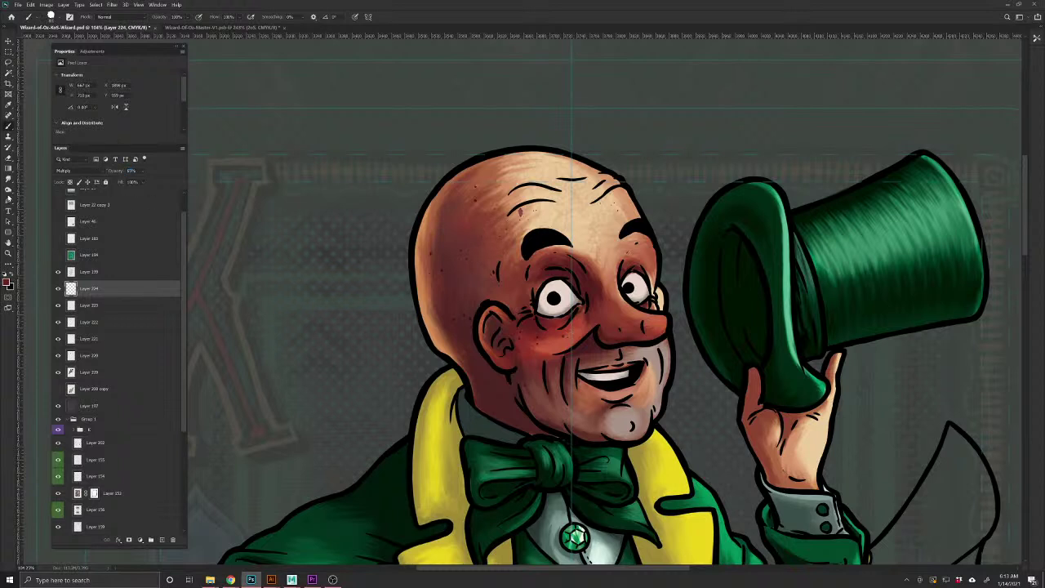
# Merge the speckle and tint layers into the face shading layer beneath them
pyautogui.press('e')
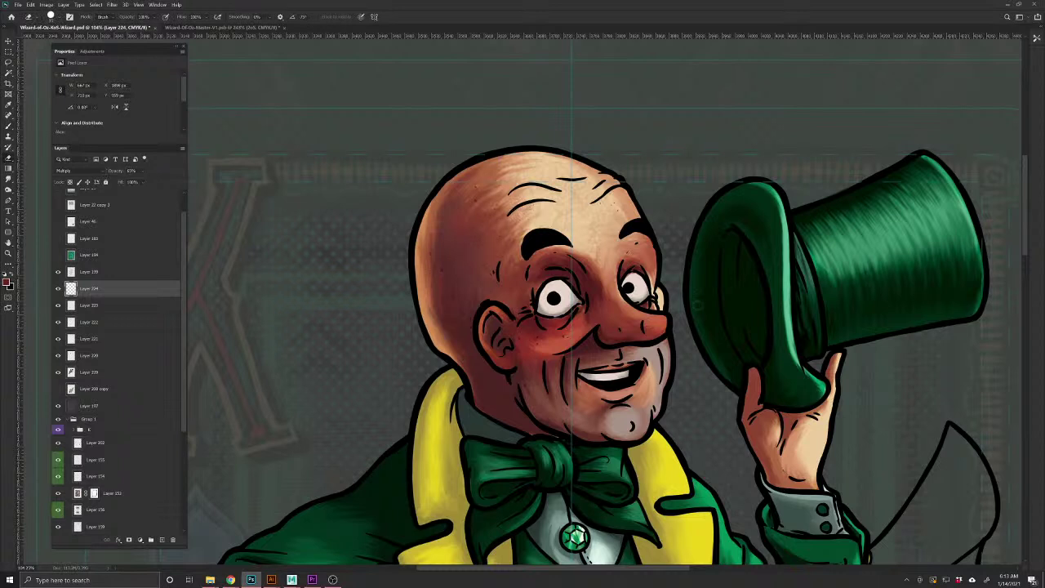
pyautogui.keyDown('shift'); pyautogui.click(128, 372); pyautogui.keyUp('shift')
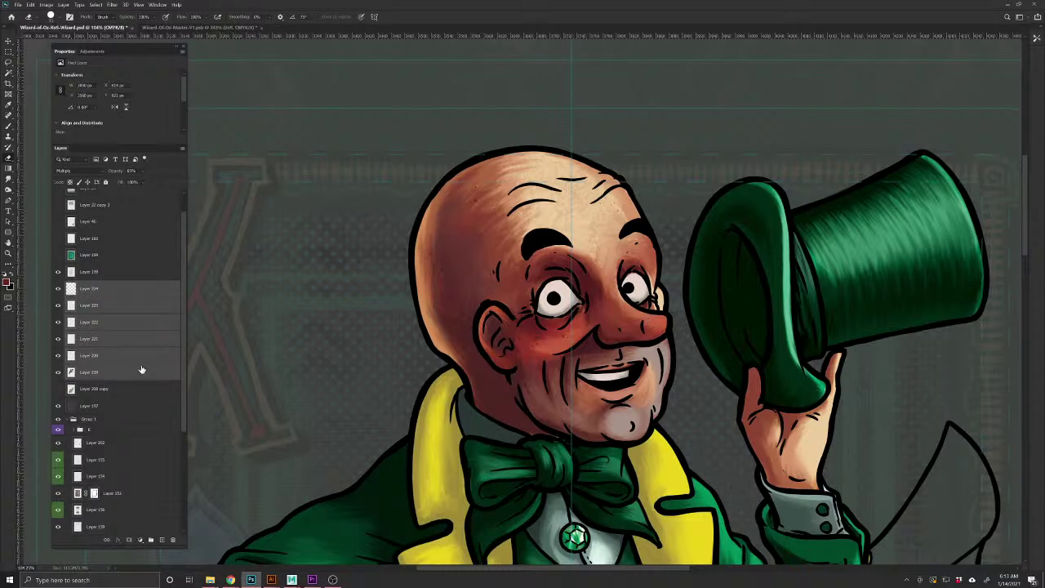
pyautogui.hotkey('ctrl', 'e')
# Add a new layer above the line art and set up the basic round brush with black
pyautogui.moveTo(564, 349); pyautogui.dragTo(553, 397)
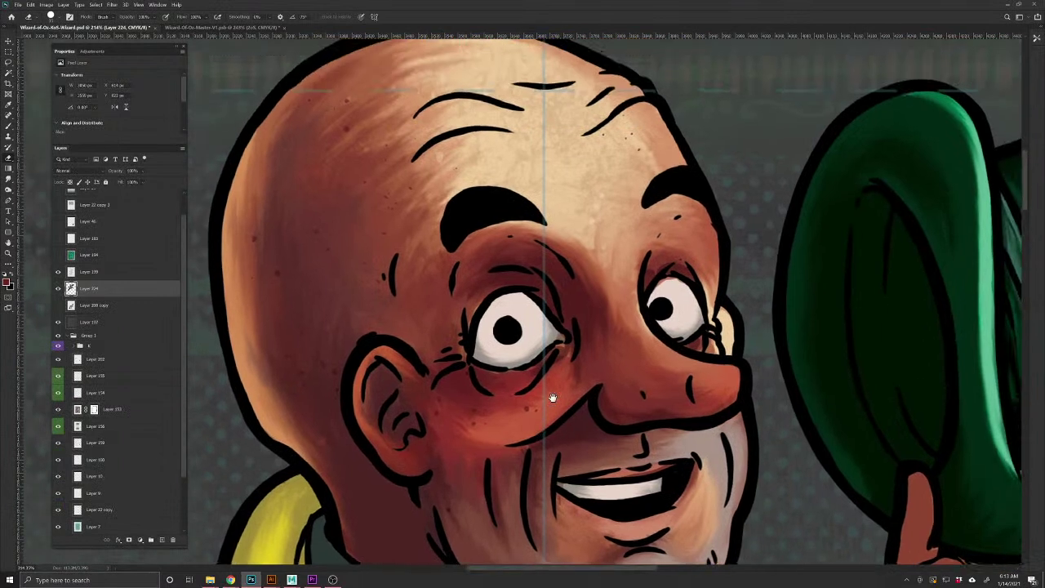
pyautogui.click(106, 272)
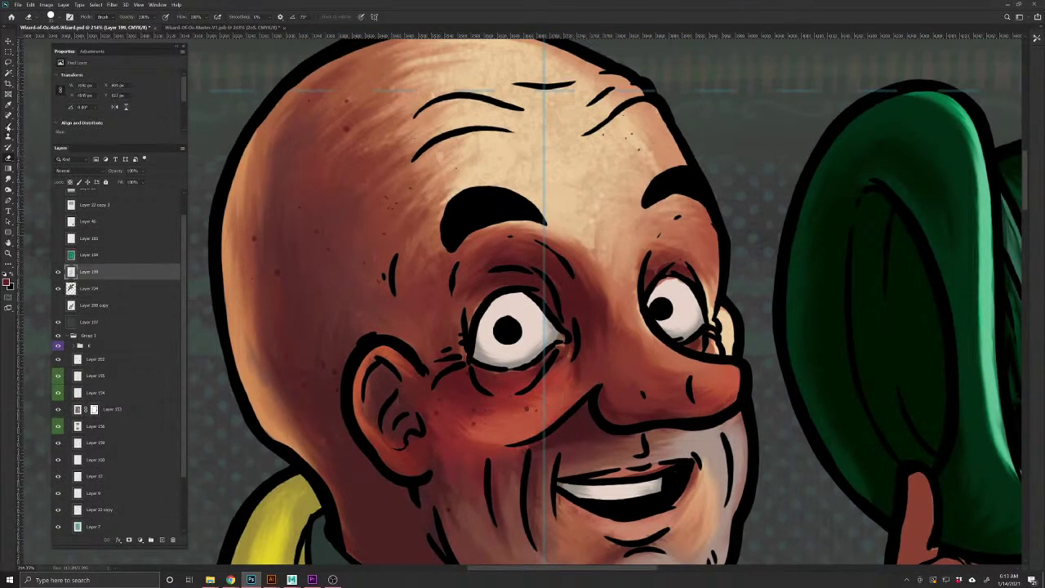
pyautogui.click(10, 127)
pyautogui.click(162, 540)
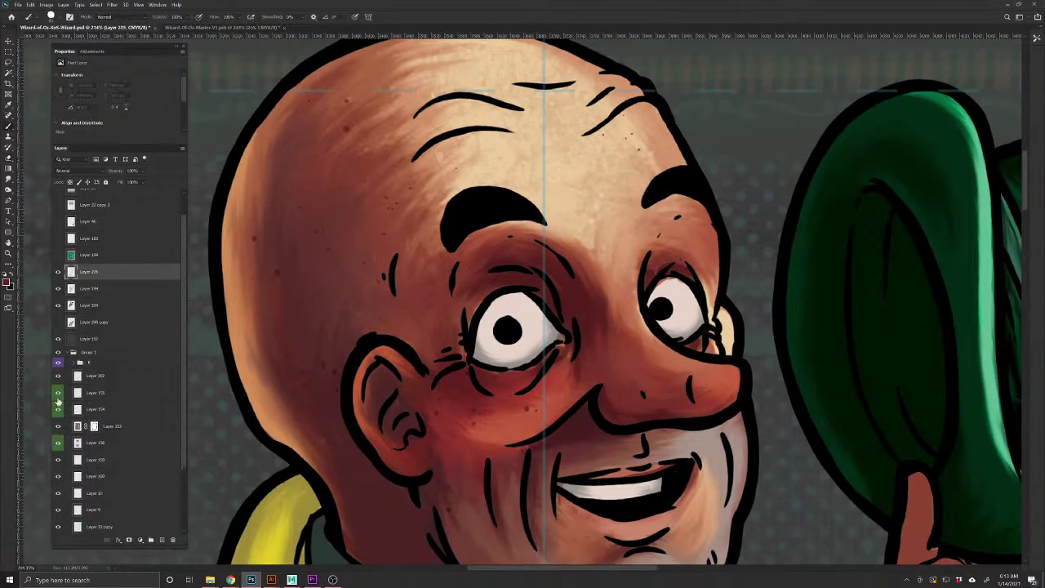
pyautogui.press('x')
pyautogui.click(53, 17)
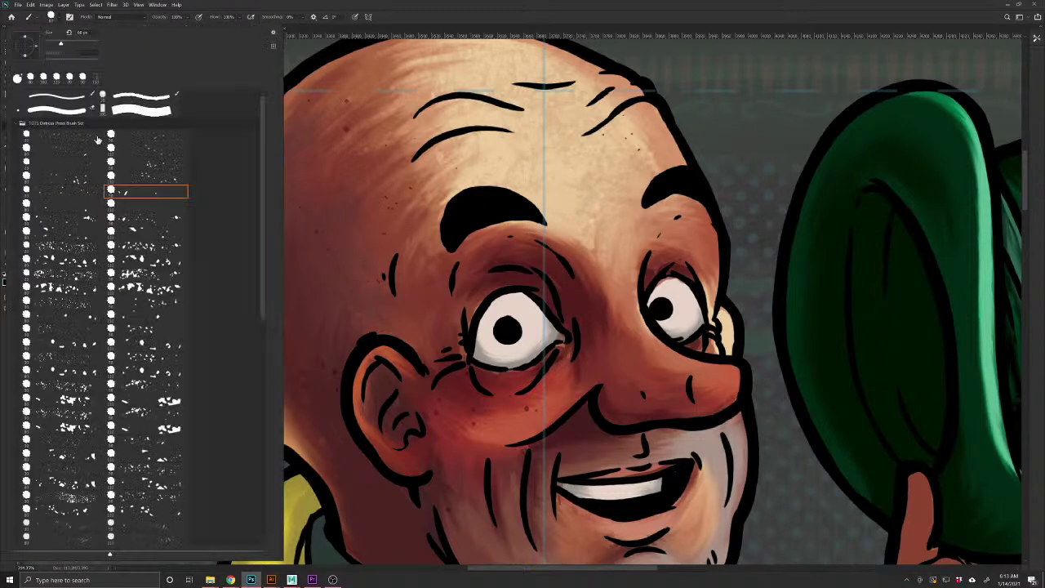
pyautogui.click(53, 96)
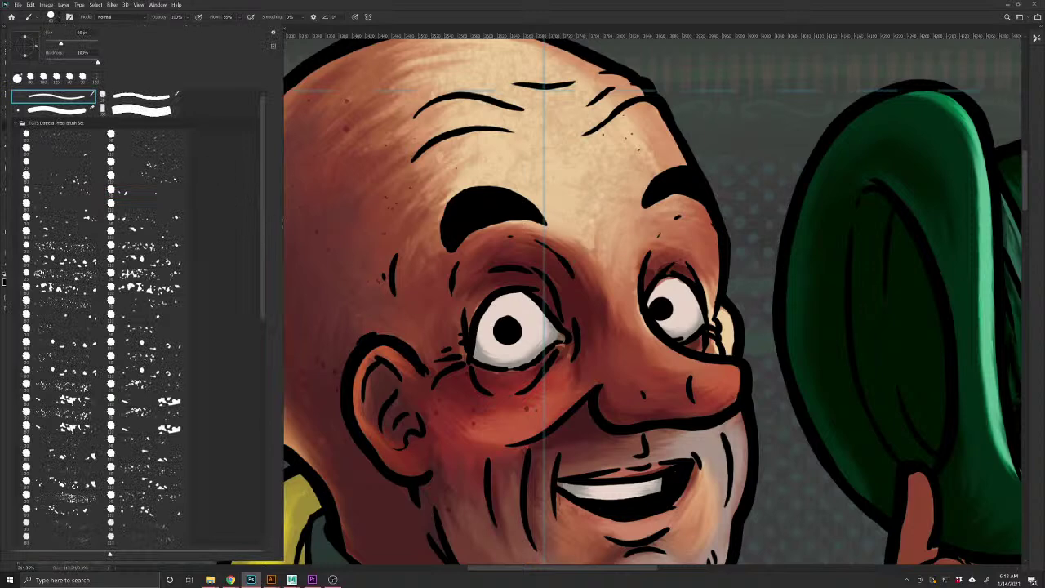
pyautogui.press('Return')
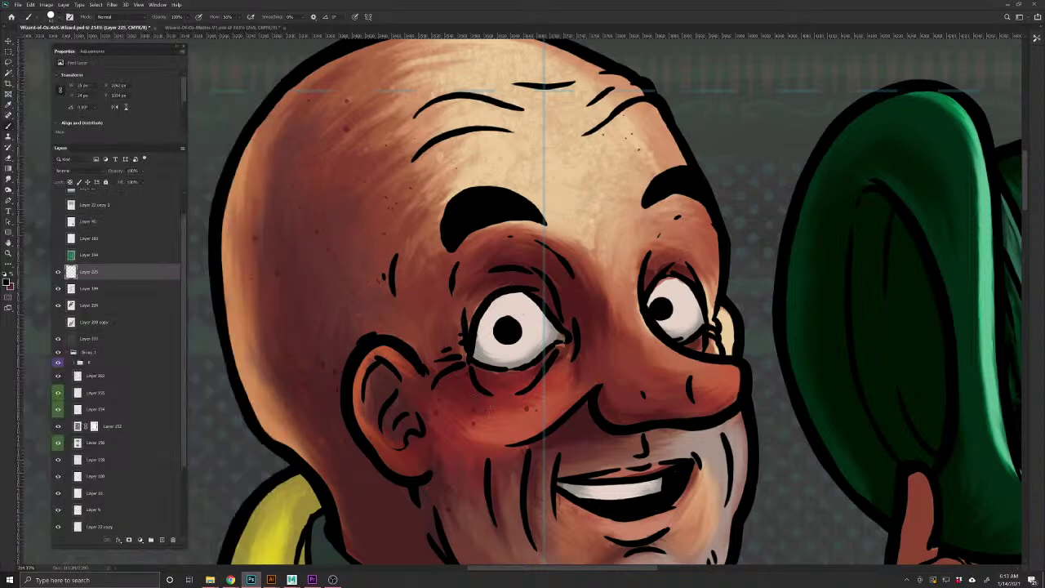
pyautogui.hotkey('ctrl', 'z')
pyautogui.moveTo(510, 342)
pyautogui.mouseDown()
pyautogui.moveTo(475, 384)
pyautogui.moveTo(471, 423)
pyautogui.mouseUp()
pyautogui.hotkey('ctrl', 'z')
# Raise the brush flow to 100% and draw a black iris ring around the pupil of each eye
pyautogui.moveTo(211, 17); pyautogui.dragTo(289, 19)
pyautogui.moveTo(506, 303)
pyautogui.mouseDown()
pyautogui.moveTo(529, 311)
pyautogui.moveTo(536, 343)
pyautogui.moveTo(512, 358)
pyautogui.moveTo(485, 344)
pyautogui.moveTo(482, 324)
pyautogui.moveTo(513, 303)
pyautogui.moveTo(533, 318)
pyautogui.moveTo(536, 342)
pyautogui.moveTo(514, 359)
pyautogui.moveTo(490, 356)
pyautogui.moveTo(482, 331)
pyautogui.moveTo(492, 309)
pyautogui.moveTo(514, 304)
pyautogui.mouseUp()
pyautogui.moveTo(577, 401); pyautogui.dragTo(472, 420)
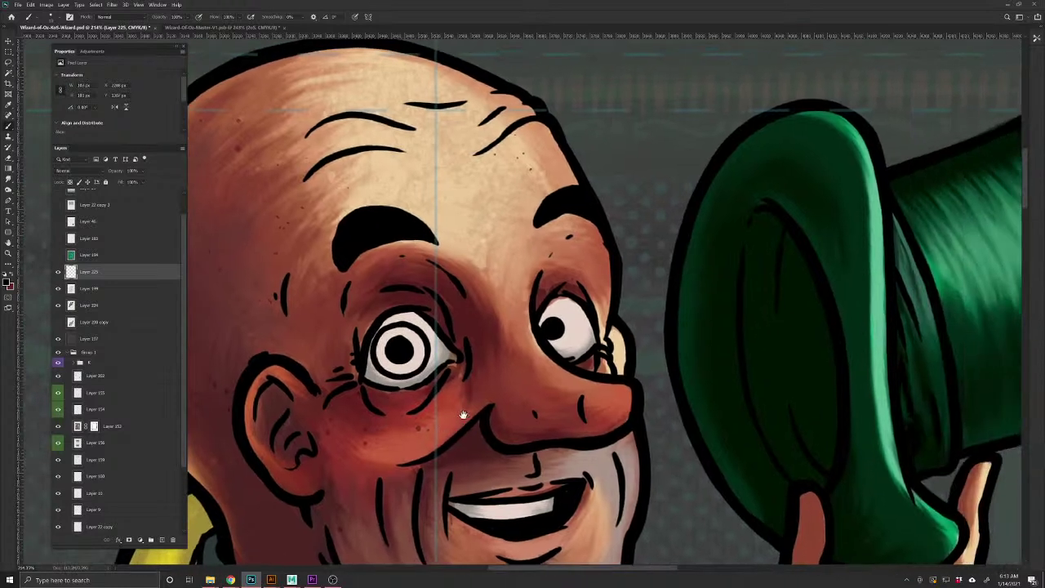
pyautogui.moveTo(542, 304)
pyautogui.mouseDown()
pyautogui.moveTo(578, 326)
pyautogui.moveTo(572, 347)
pyautogui.moveTo(554, 353)
pyautogui.moveTo(567, 349)
pyautogui.moveTo(576, 329)
pyautogui.moveTo(564, 309)
pyautogui.moveTo(545, 309)
pyautogui.mouseUp()
# Switch to smudging on the face shading layer and try a stroke across the top of the right-hand eye
pyautogui.click(96, 306)
pyautogui.click(8, 178)
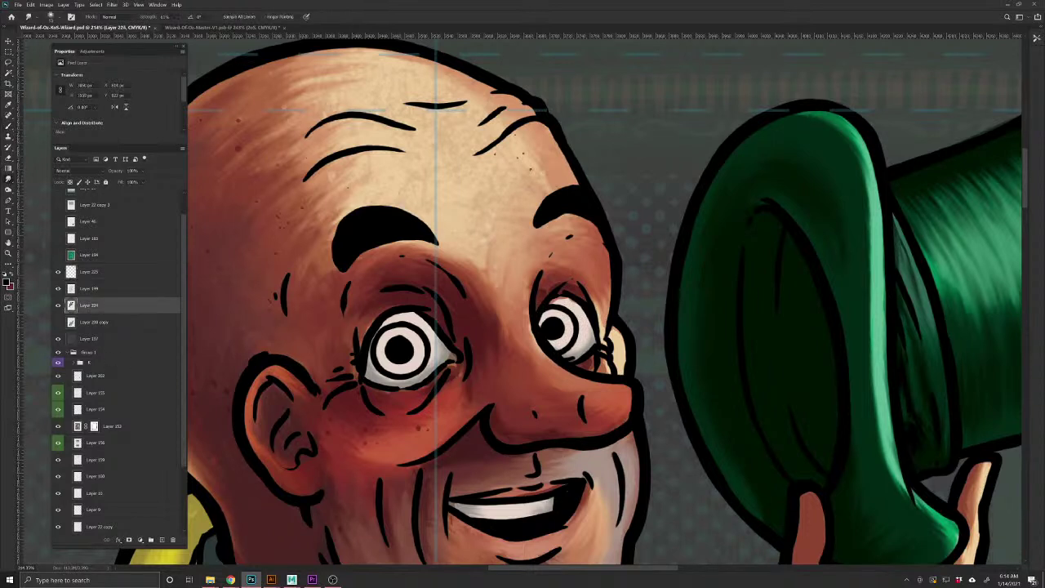
pyautogui.moveTo(561, 301); pyautogui.dragTo(548, 301)
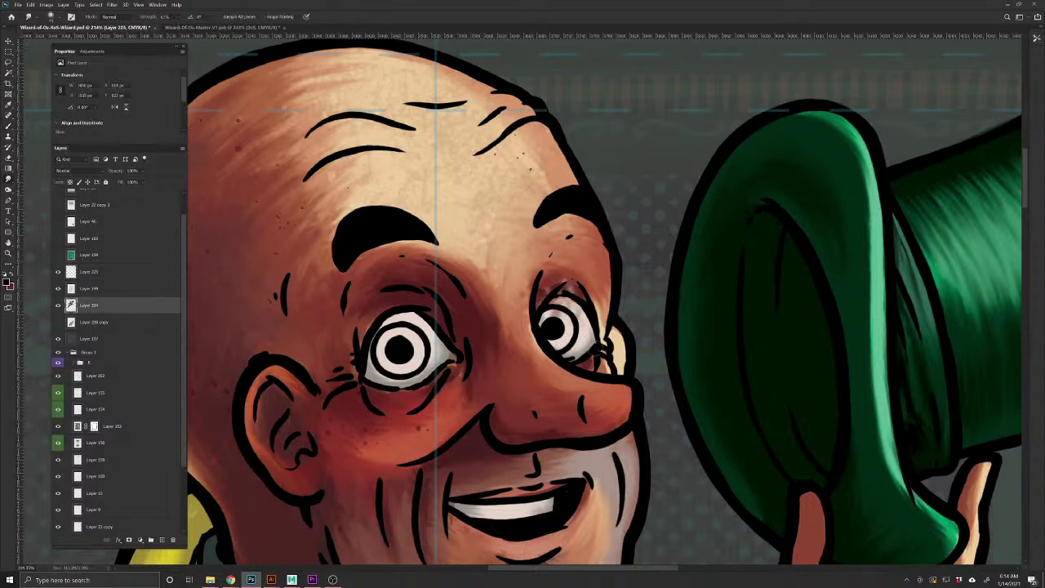
pyautogui.hotkey('ctrl', 'z')
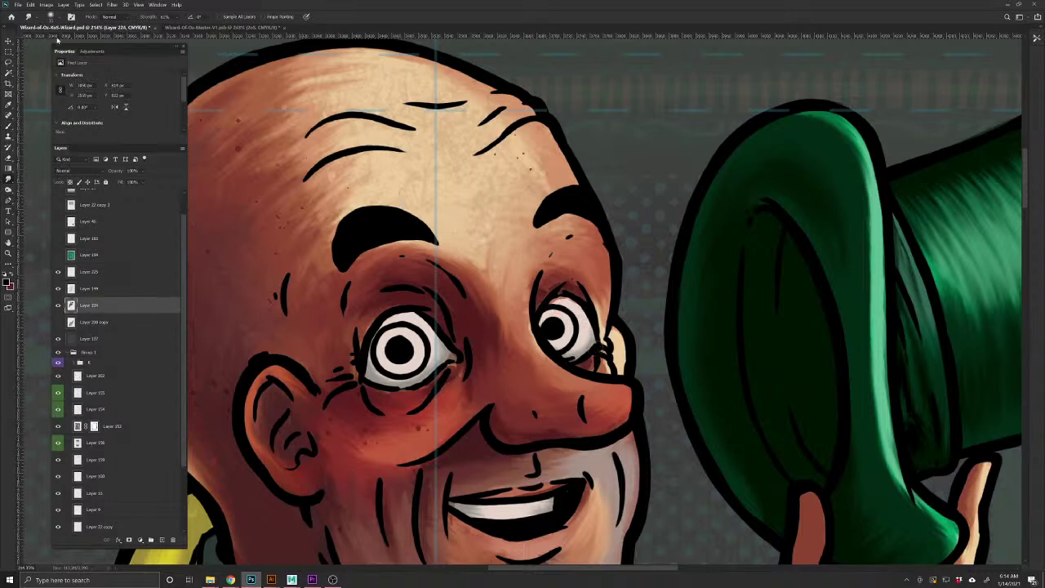
# Change the smudge tip to a textured brush from the brush library and blend the top of the right-hand eye
pyautogui.click(50, 17)
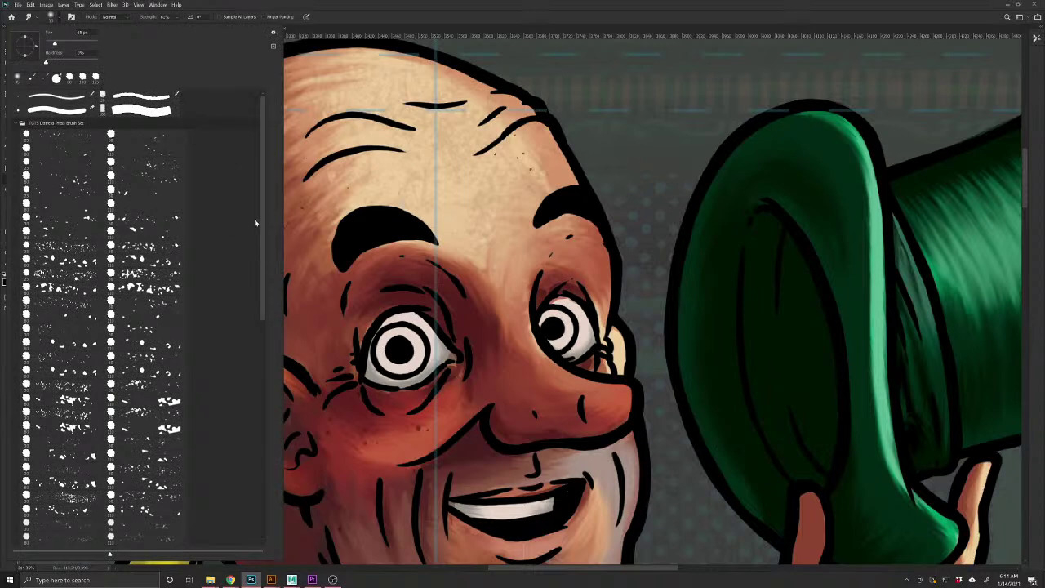
pyautogui.moveTo(264, 218); pyautogui.dragTo(257, 351)
pyautogui.moveTo(253, 429)
pyautogui.mouseDown()
pyautogui.moveTo(253, 443)
pyautogui.moveTo(242, 174)
pyautogui.mouseUp()
pyautogui.click(22, 124)
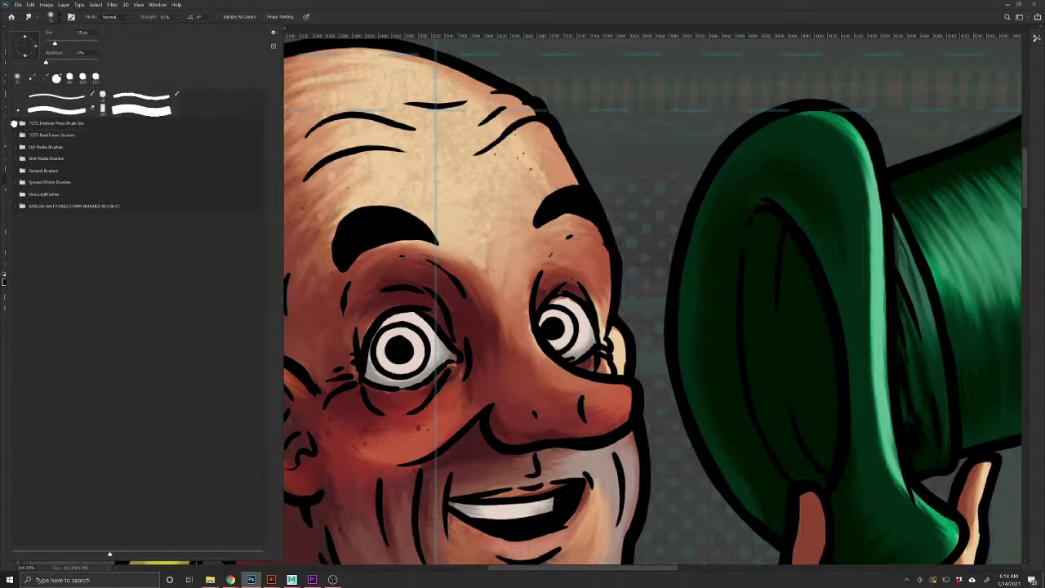
pyautogui.click(22, 194)
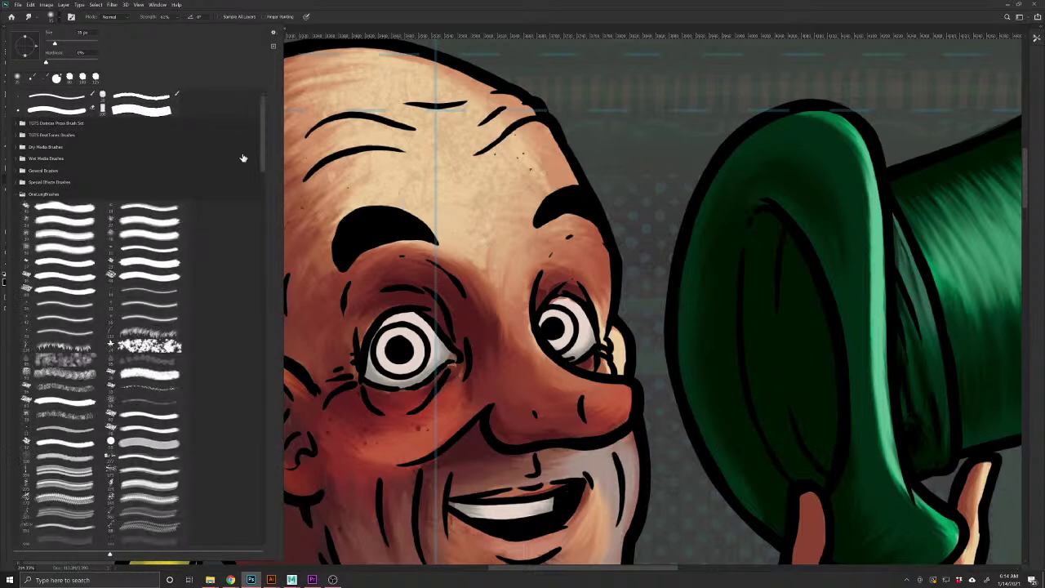
pyautogui.moveTo(260, 153)
pyautogui.mouseDown()
pyautogui.moveTo(255, 215)
pyautogui.moveTo(283, 546)
pyautogui.mouseUp()
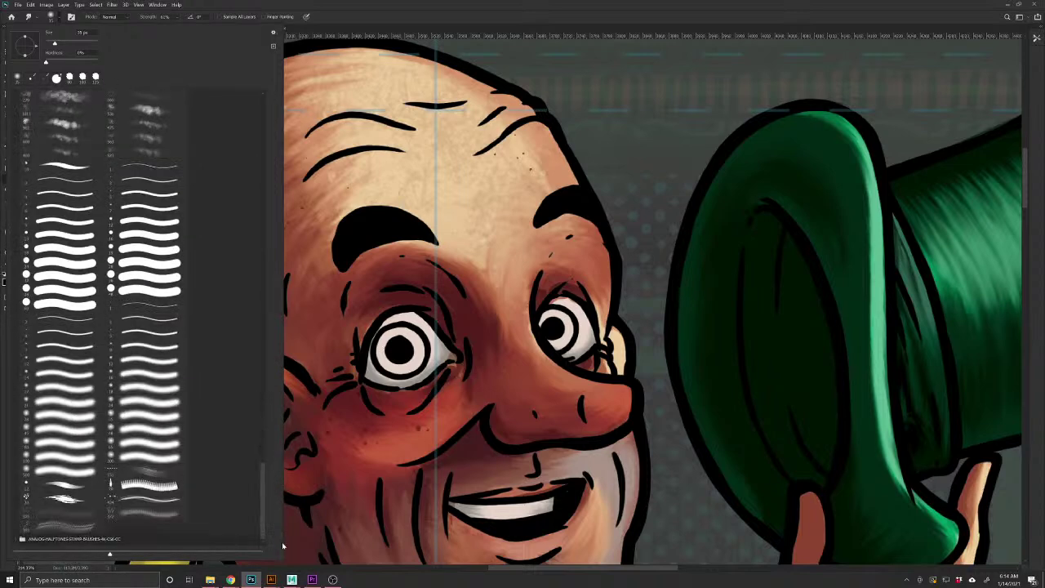
pyautogui.click(76, 496)
pyautogui.press('Return')
pyautogui.moveTo(570, 304); pyautogui.dragTo(555, 301)
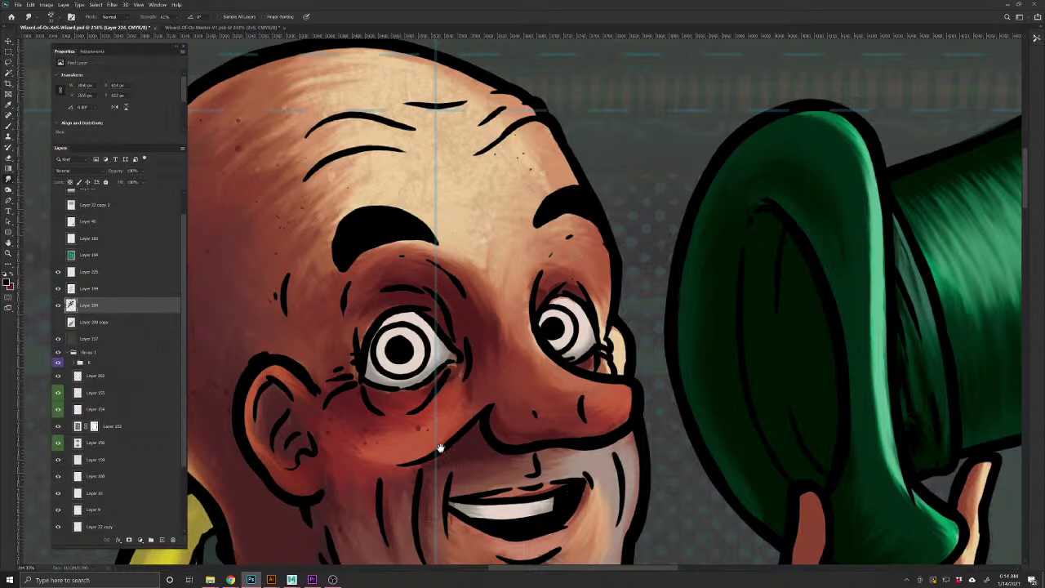
# Set the brush's foreground colour to a medium blue, about H 213, S 62, B 77
pyautogui.moveTo(438, 456); pyautogui.dragTo(511, 460)
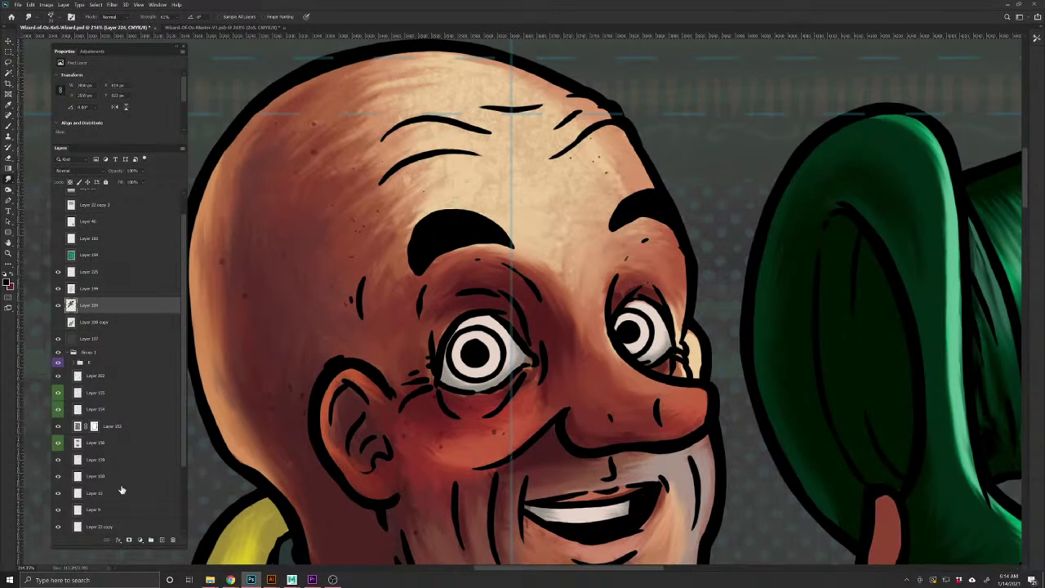
pyautogui.click(8, 126)
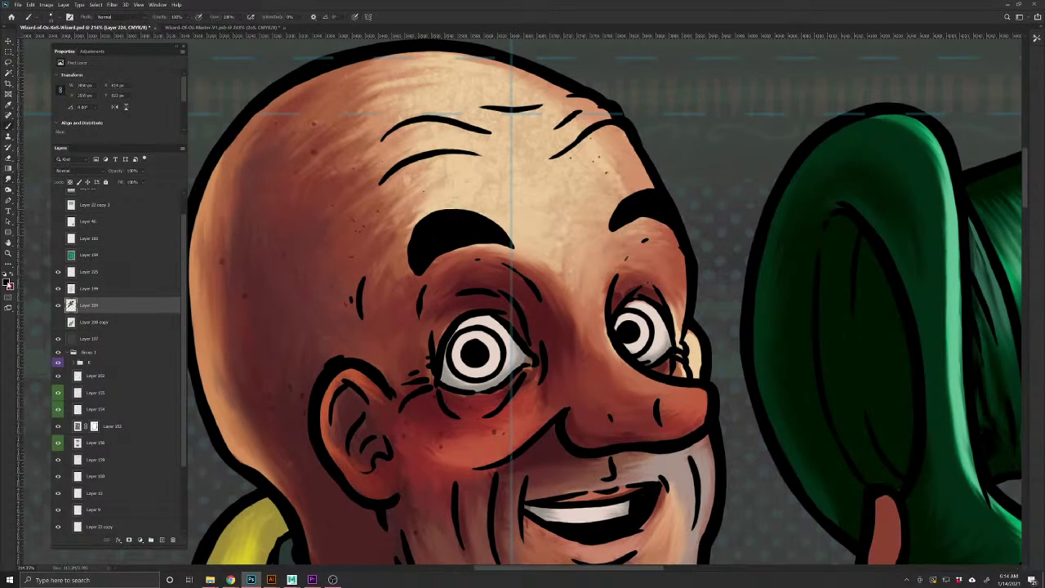
pyautogui.click(8, 283)
pyautogui.click(419, 203)
pyautogui.moveTo(419, 203); pyautogui.dragTo(375, 173)
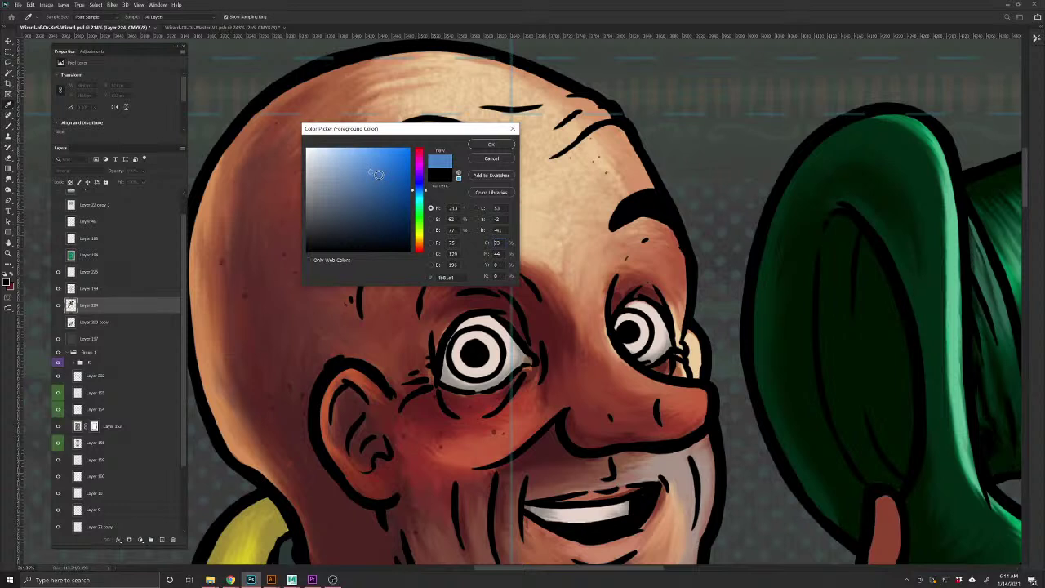
pyautogui.click(491, 144)
# Paint the irises of both eyes blue between the pupil and the black outer ring
pyautogui.press('b')
pyautogui.moveTo(497, 337)
pyautogui.mouseDown()
pyautogui.moveTo(479, 371)
pyautogui.moveTo(457, 359)
pyautogui.moveTo(472, 336)
pyautogui.mouseUp()
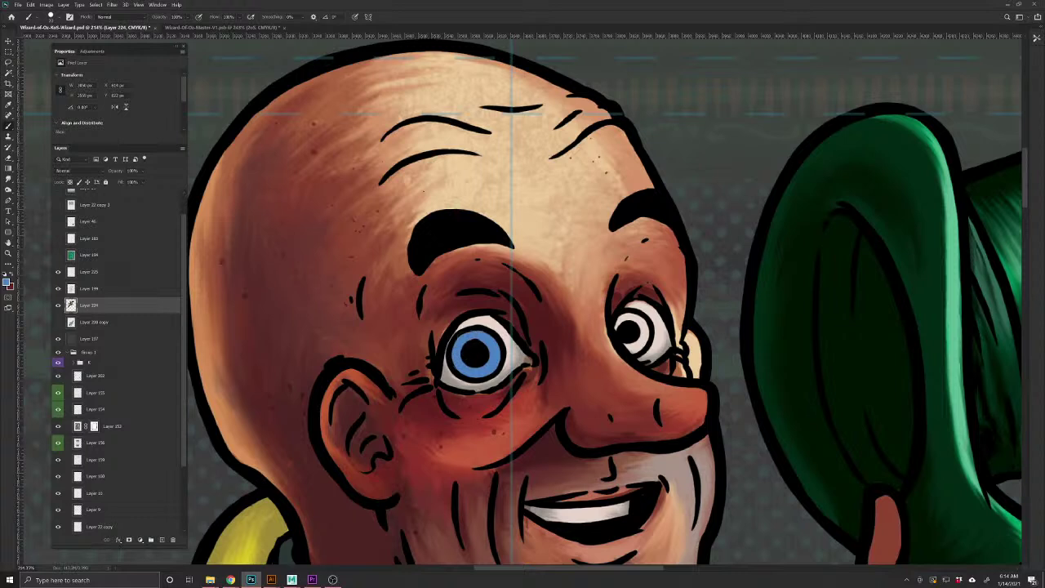
pyautogui.moveTo(617, 327)
pyautogui.mouseDown()
pyautogui.moveTo(638, 320)
pyautogui.moveTo(644, 336)
pyautogui.mouseUp()
pyautogui.moveTo(640, 335); pyautogui.dragTo(625, 347)
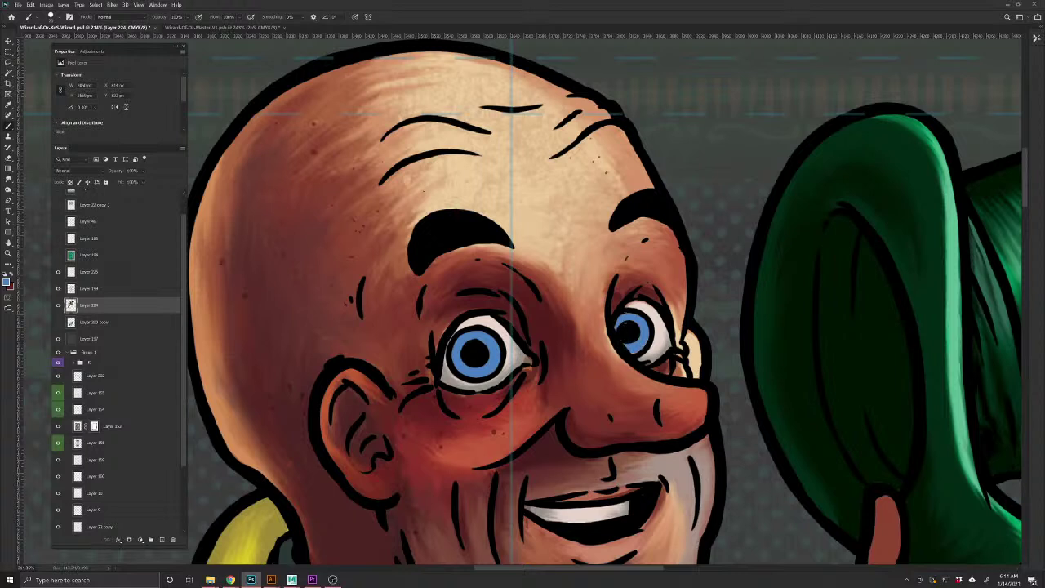
# Add a new Multiply layer above the face shading and paint and smudge darker blue shading along the iris edges
pyautogui.moveTo(373, 504); pyautogui.dragTo(408, 433)
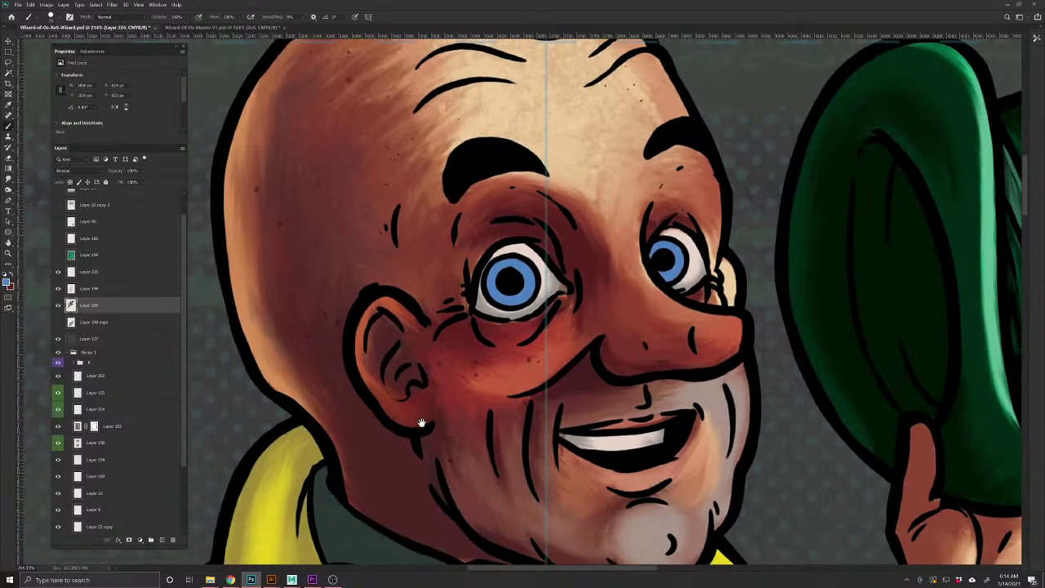
pyautogui.click(162, 541)
pyautogui.click(77, 170)
pyautogui.click(59, 204)
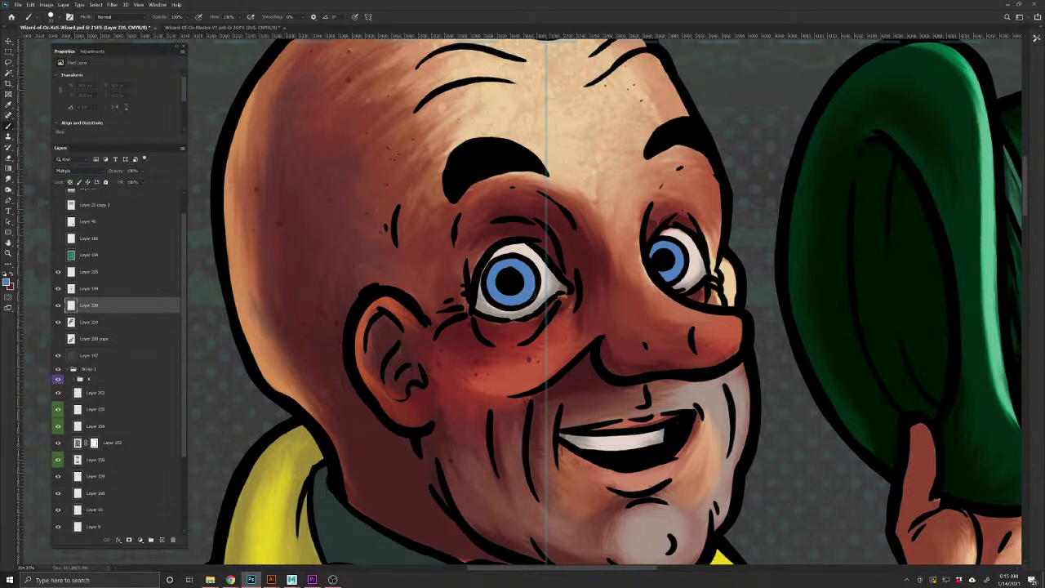
pyautogui.moveTo(535, 281)
pyautogui.mouseDown()
pyautogui.moveTo(502, 304)
pyautogui.moveTo(488, 263)
pyautogui.mouseUp()
pyautogui.moveTo(679, 270)
pyautogui.mouseDown()
pyautogui.moveTo(660, 276)
pyautogui.moveTo(683, 256)
pyautogui.mouseUp()
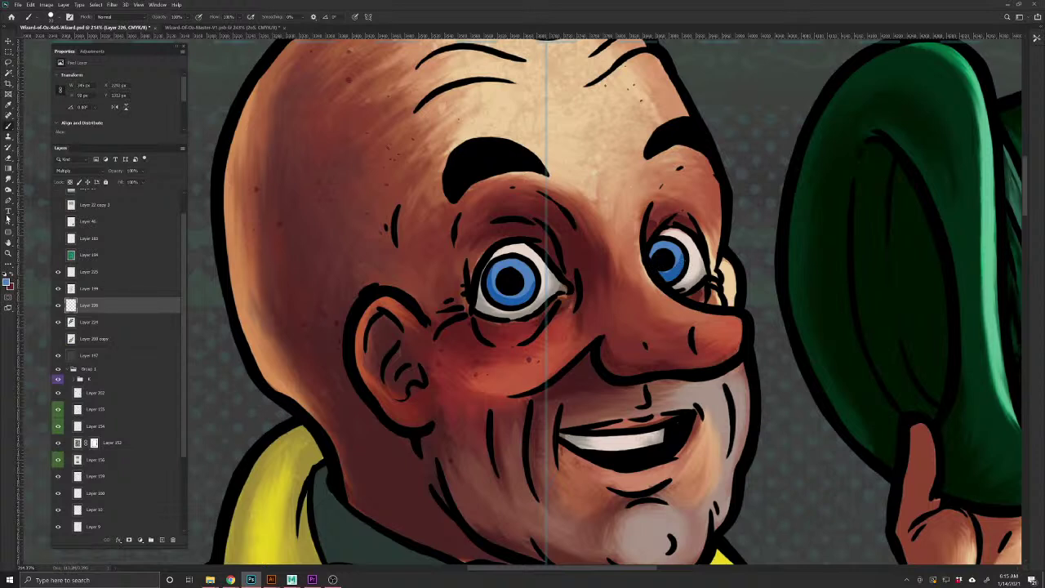
pyautogui.click(7, 178)
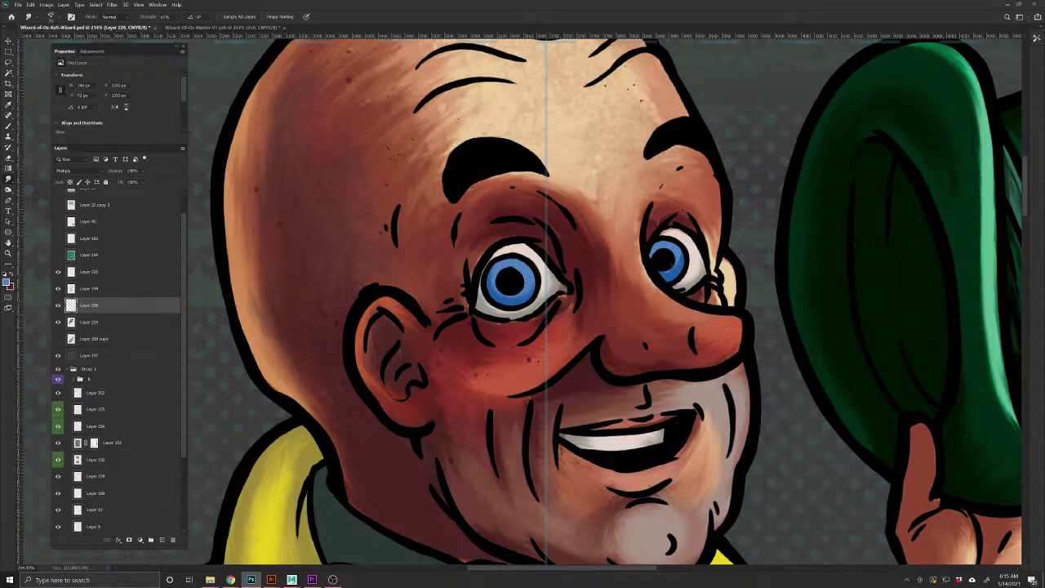
# Add a new Overlay layer and brush soft white highlights onto both irises, blending them with the Smudge tool
pyautogui.moveTo(531, 425); pyautogui.dragTo(464, 482)
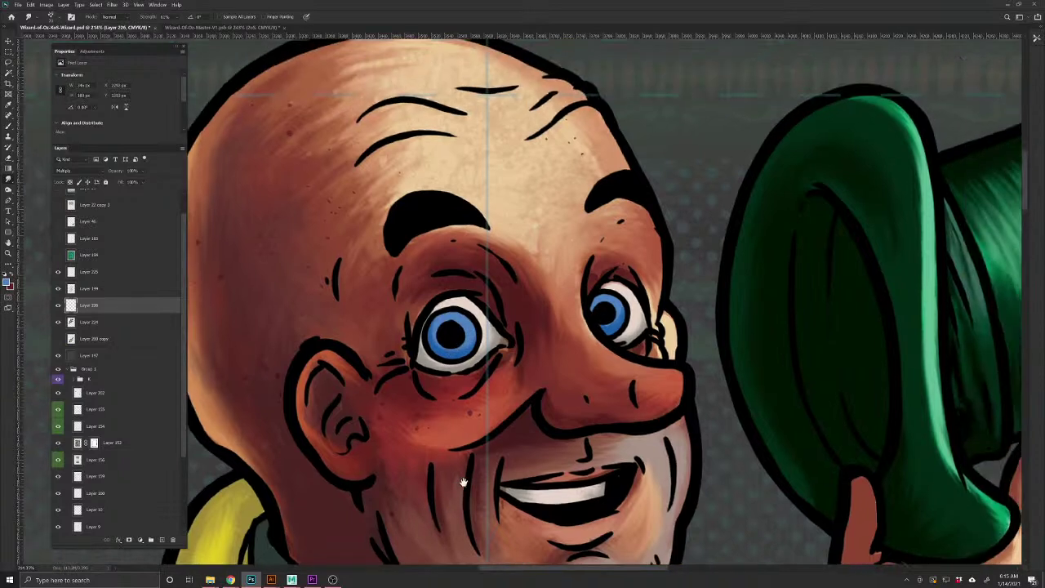
pyautogui.click(161, 540)
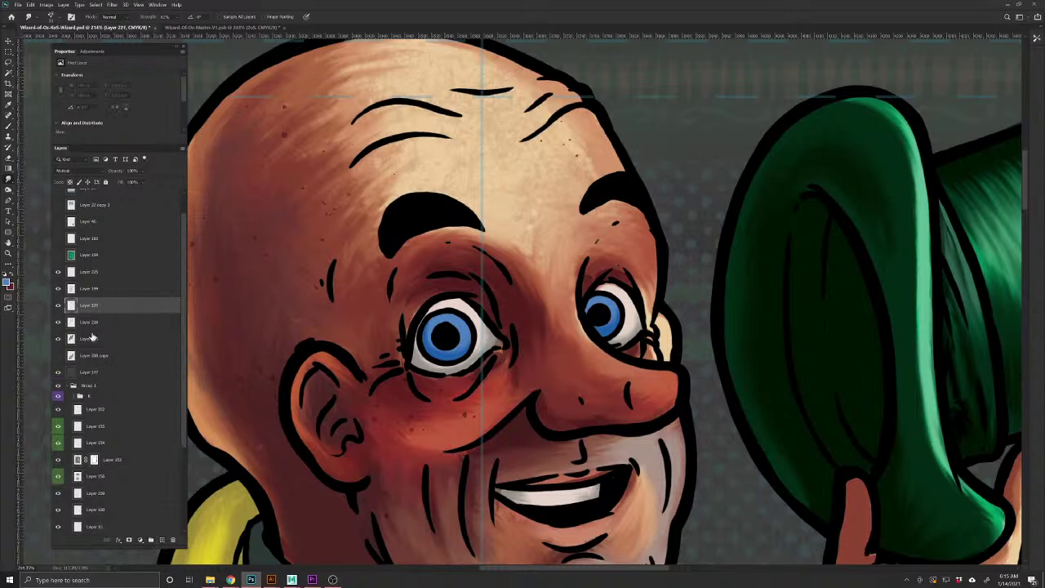
pyautogui.click(74, 169)
pyautogui.click(65, 272)
pyautogui.click(5, 274)
pyautogui.press('x')
pyautogui.click(8, 126)
pyautogui.moveTo(442, 332)
pyautogui.mouseDown()
pyautogui.moveTo(442, 319)
pyautogui.moveTo(463, 328)
pyautogui.moveTo(447, 316)
pyautogui.moveTo(460, 330)
pyautogui.moveTo(432, 352)
pyautogui.mouseUp()
pyautogui.moveTo(582, 304)
pyautogui.mouseDown()
pyautogui.moveTo(609, 300)
pyautogui.moveTo(614, 315)
pyautogui.mouseUp()
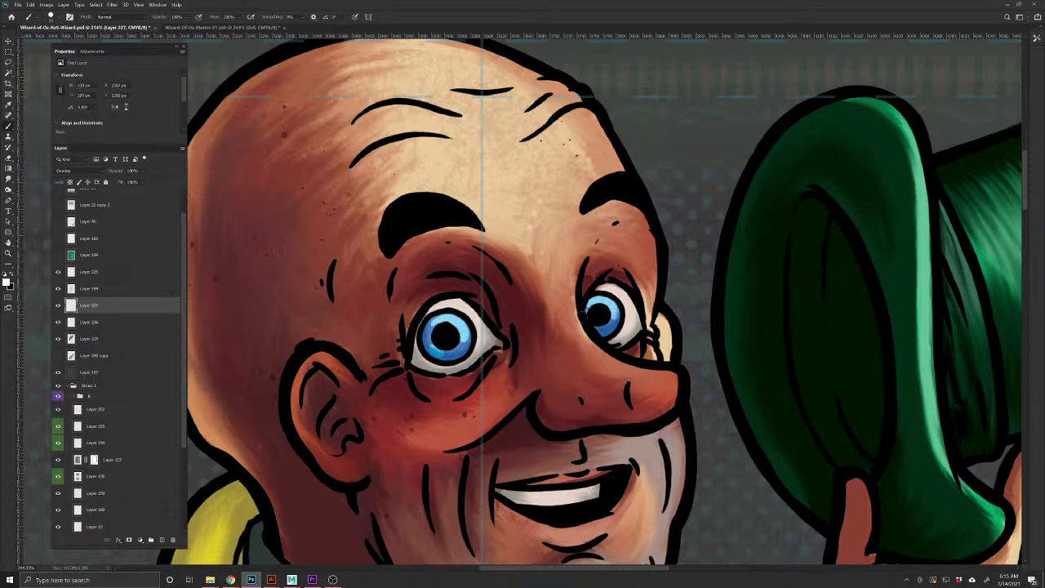
pyautogui.click(8, 185)
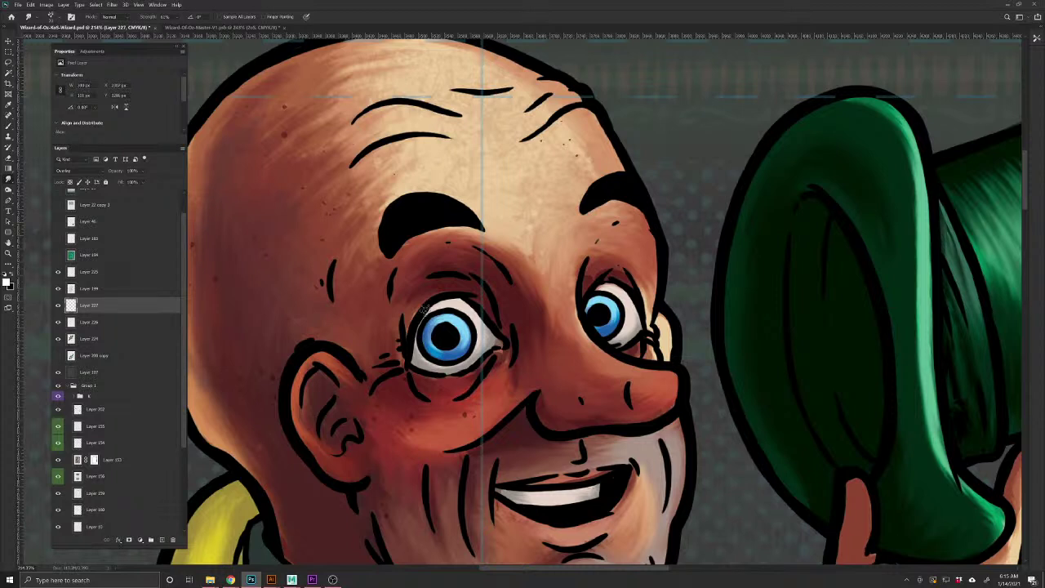
# Add a second Overlay layer, dab white highlights beside both pupils, and smudge them into the irises
pyautogui.click(162, 540)
pyautogui.click(74, 170)
pyautogui.click(81, 257)
pyautogui.press('b')
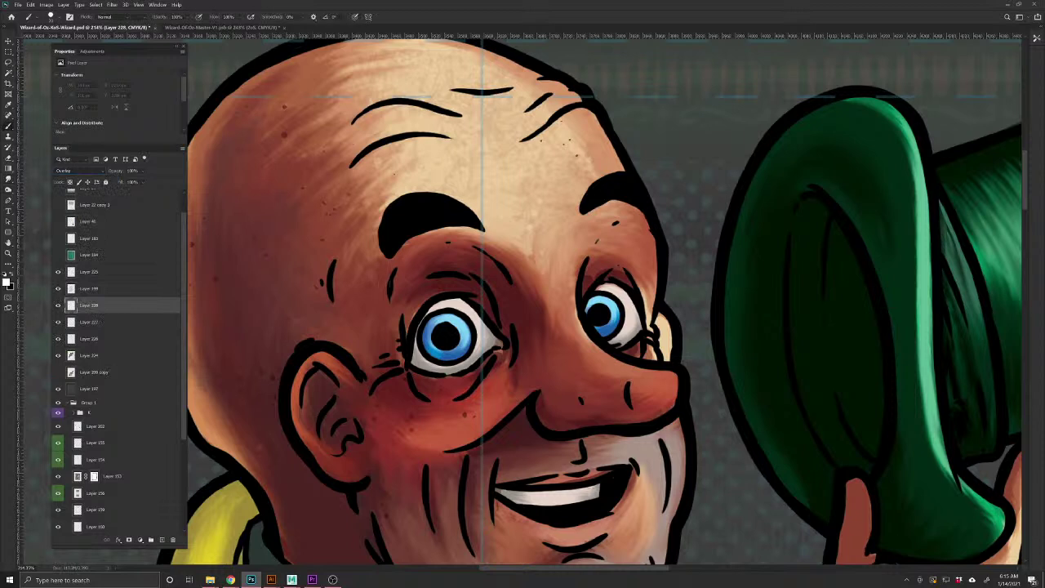
pyautogui.click(454, 322)
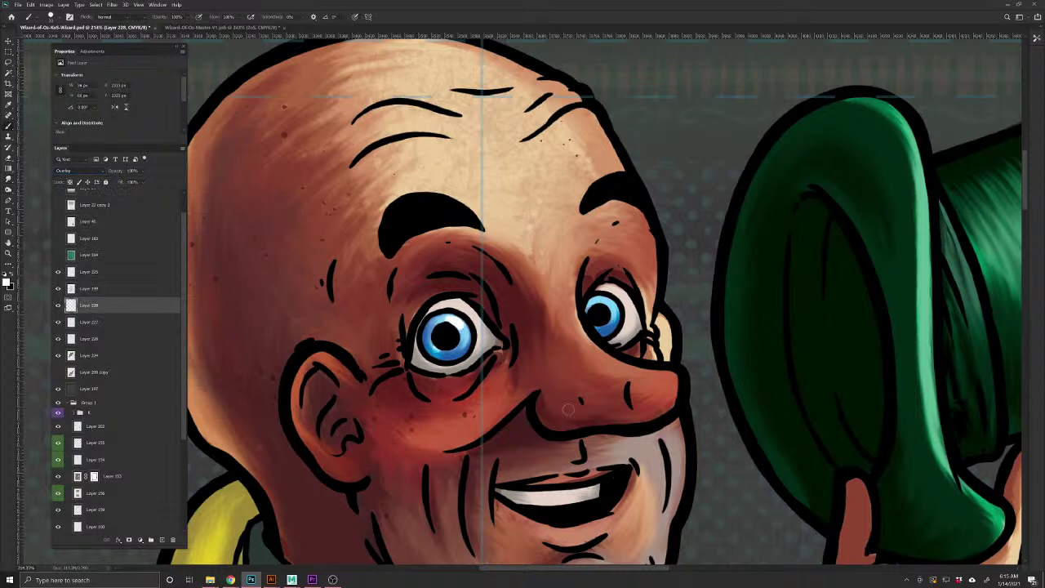
pyautogui.click(610, 307)
pyautogui.click(8, 178)
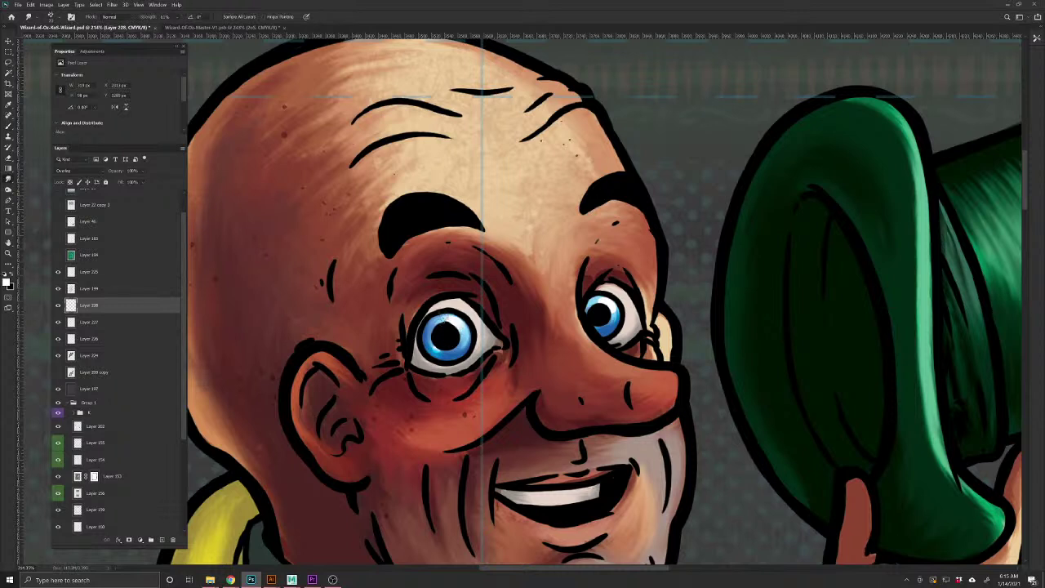
pyautogui.moveTo(434, 346); pyautogui.dragTo(418, 318)
pyautogui.moveTo(597, 300); pyautogui.dragTo(606, 303)
# Merge the three iris shading and highlight layers into the face shading layer beneath them
pyautogui.keyDown('shift'); pyautogui.click(103, 358); pyautogui.keyUp('shift')
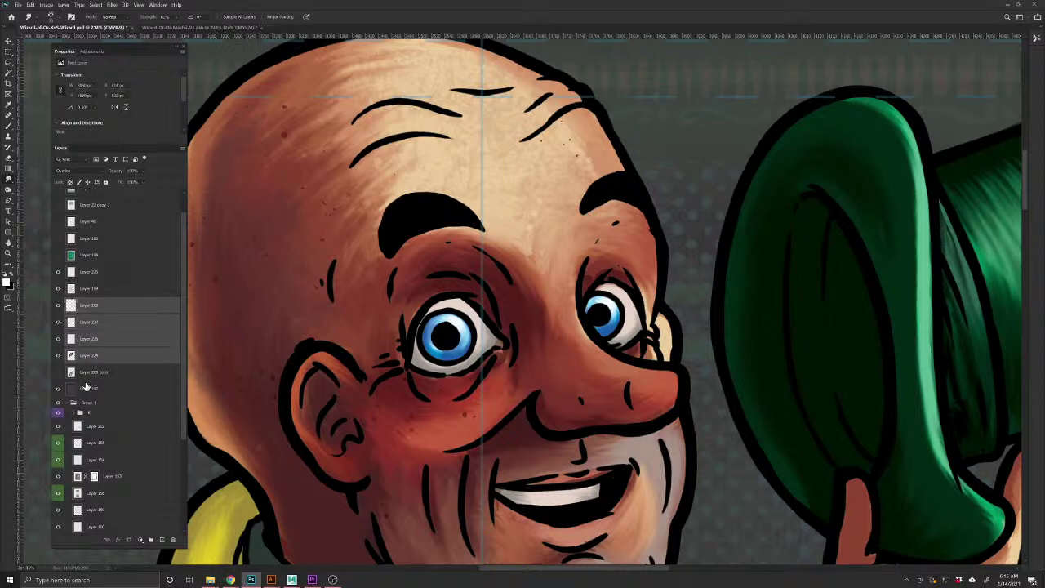
pyautogui.hotkey('ctrl', 'e')
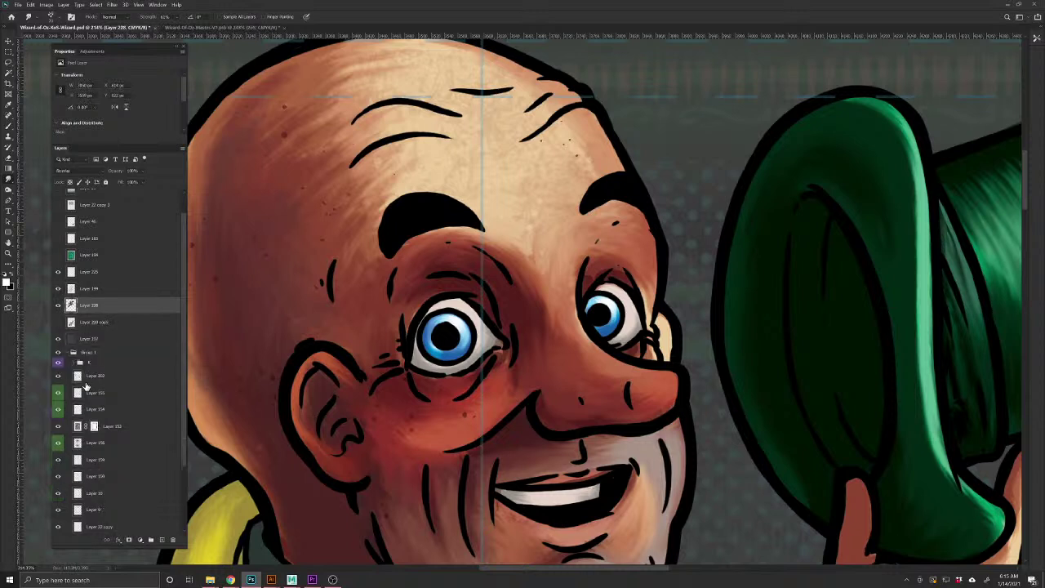
# Add a new layer above the line art and dab solid white catchlights on both eyes with the brush
pyautogui.click(98, 294)
pyautogui.hotkey('ctrl', 'shift', 'alt', 'n')
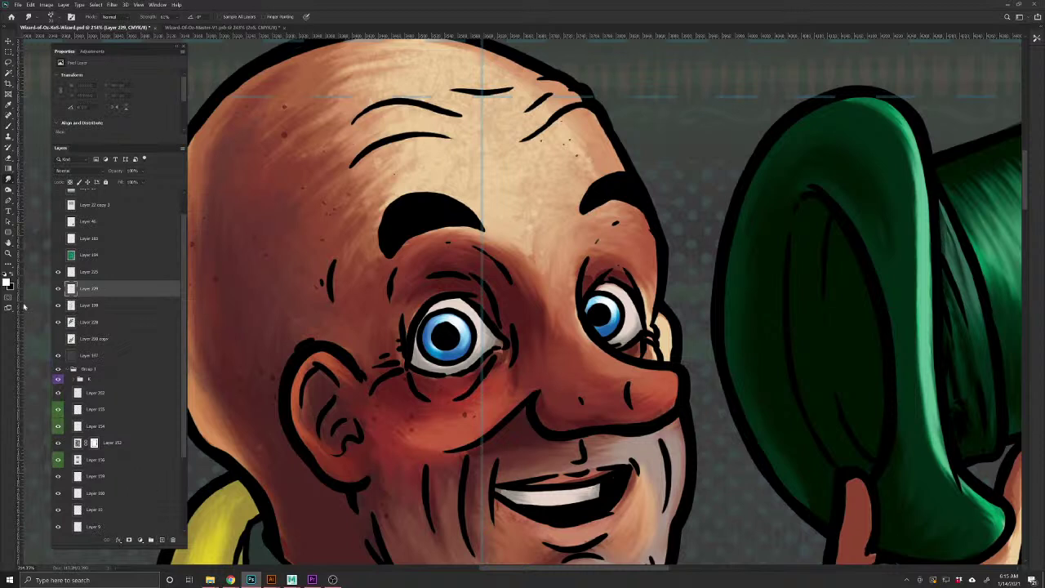
pyautogui.press('b')
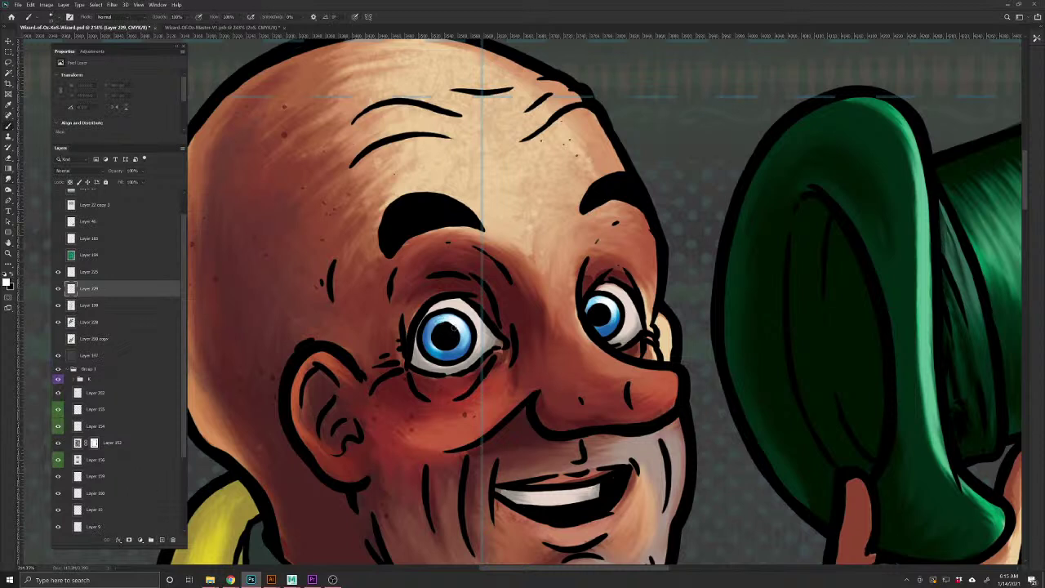
pyautogui.press(']')
pyautogui.press(']')
pyautogui.press(']')
pyautogui.click(452, 328)
pyautogui.click(604, 309)
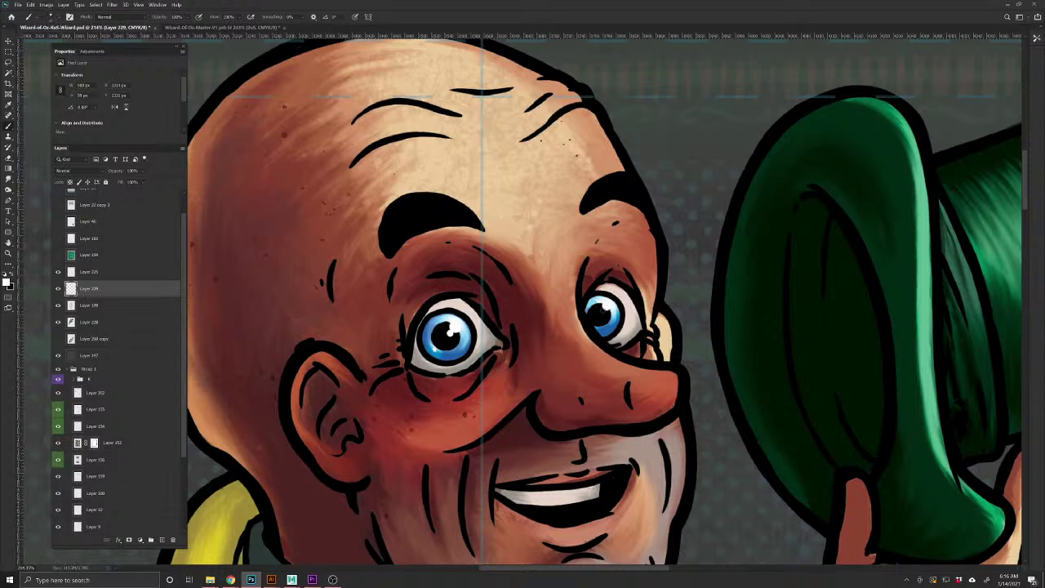
pyautogui.click(621, 294)
# Add a new Multiply layer directly above the merged face shading layer
pyautogui.moveTo(540, 461); pyautogui.dragTo(506, 439)
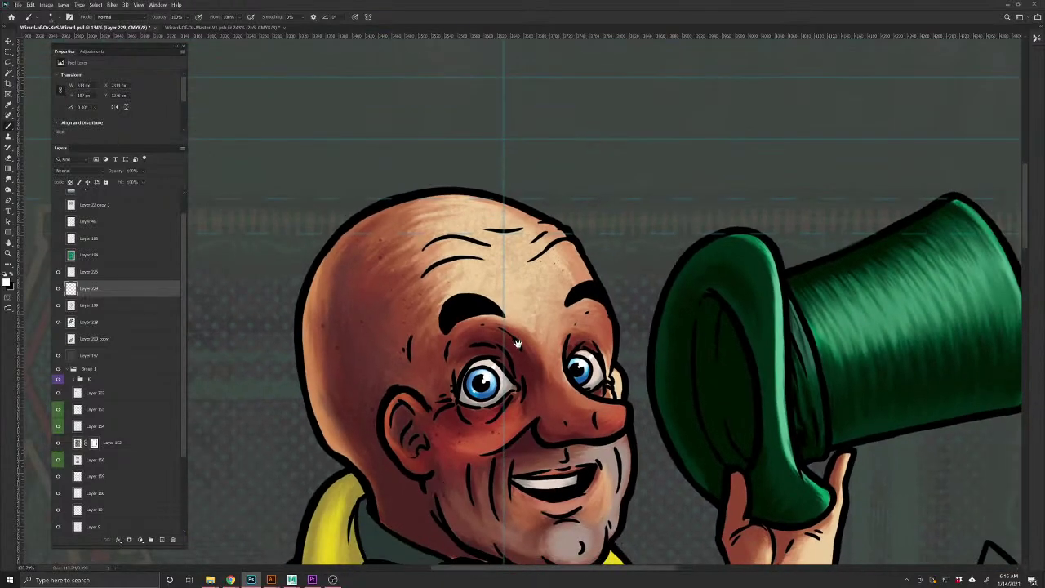
pyautogui.moveTo(442, 484); pyautogui.dragTo(518, 345)
pyautogui.scroll(1, 544, 403)
pyautogui.scroll(3, 544, 403)
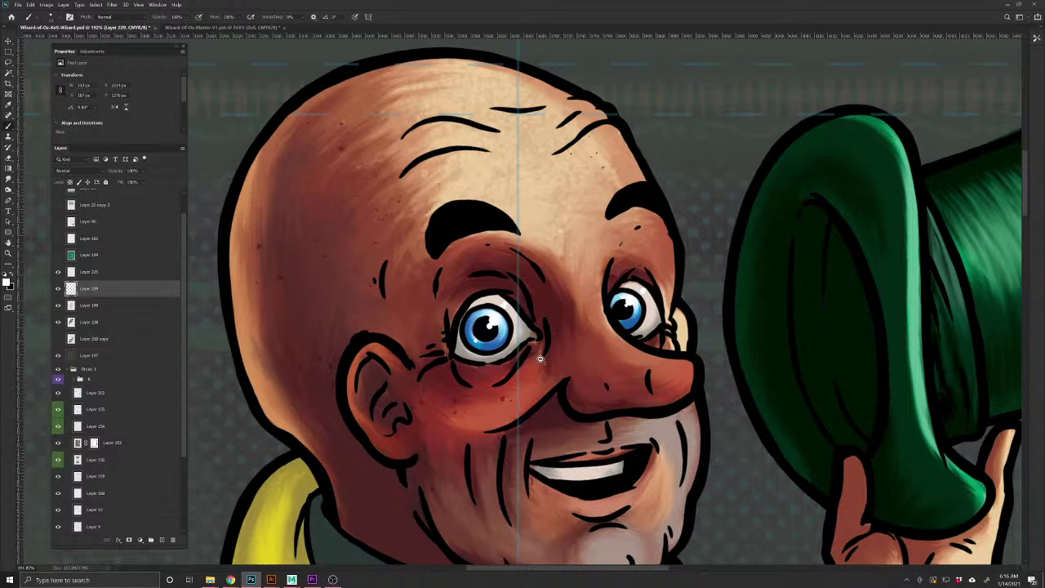
pyautogui.scroll(-6, 540, 359)
pyautogui.scroll(6, 548, 354)
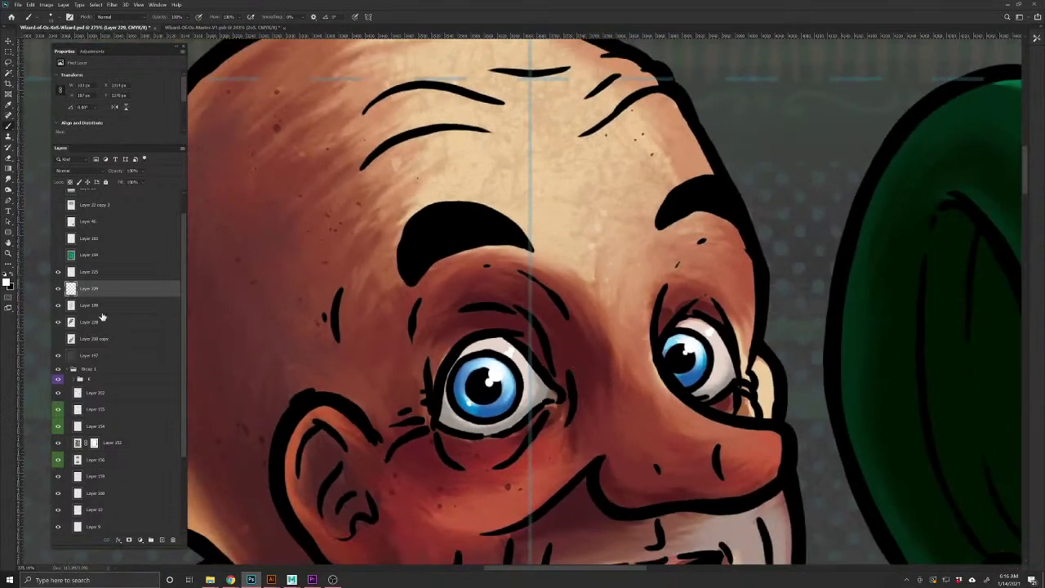
pyautogui.click(102, 320)
pyautogui.click(162, 540)
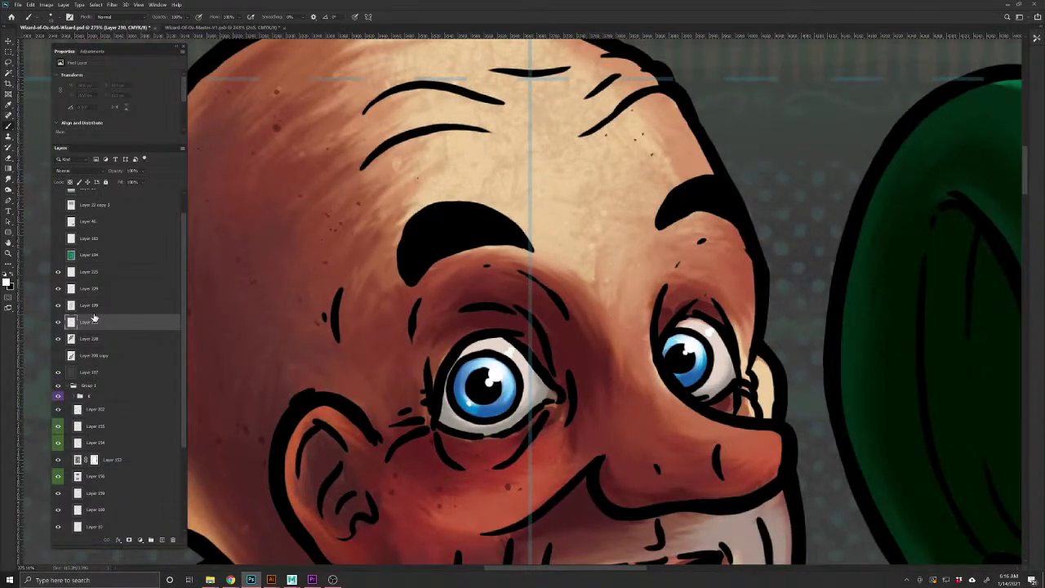
pyautogui.click(66, 175)
pyautogui.click(60, 204)
# Paint shadows over the left-hand eye's white with grey sampled from it, and lower the layer opacity to 77%
pyautogui.keyDown('alt'); pyautogui.click(446, 413); pyautogui.keyUp('alt')
pyautogui.moveTo(544, 389)
pyautogui.mouseDown()
pyautogui.moveTo(556, 397)
pyautogui.moveTo(510, 351)
pyautogui.mouseUp()
pyautogui.hotkey('ctrl', 'z')
pyautogui.moveTo(547, 387)
pyautogui.mouseDown()
pyautogui.moveTo(511, 349)
pyautogui.moveTo(479, 338)
pyautogui.moveTo(432, 406)
pyautogui.mouseUp()
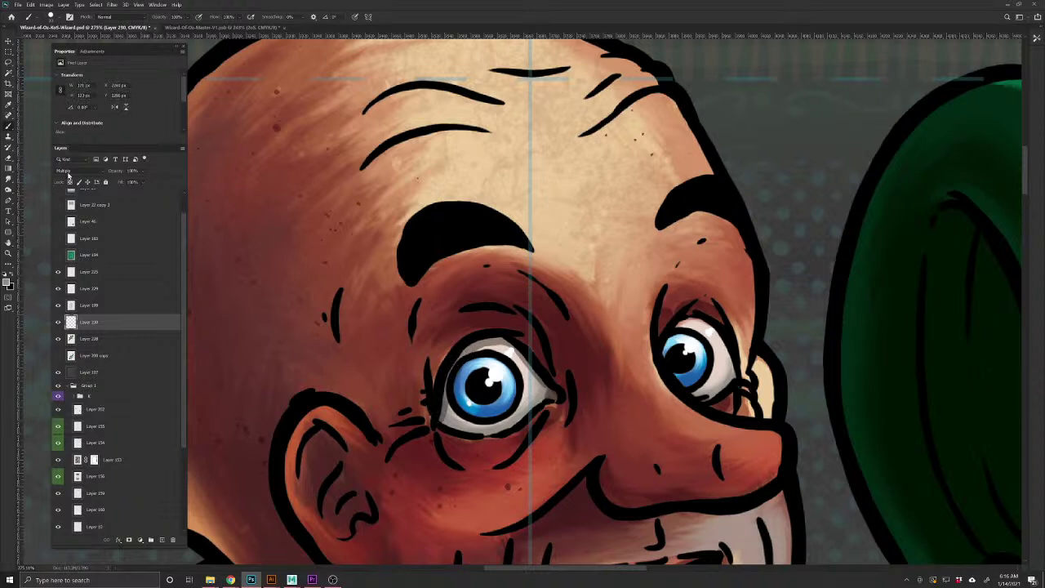
pyautogui.moveTo(115, 173); pyautogui.dragTo(111, 173)
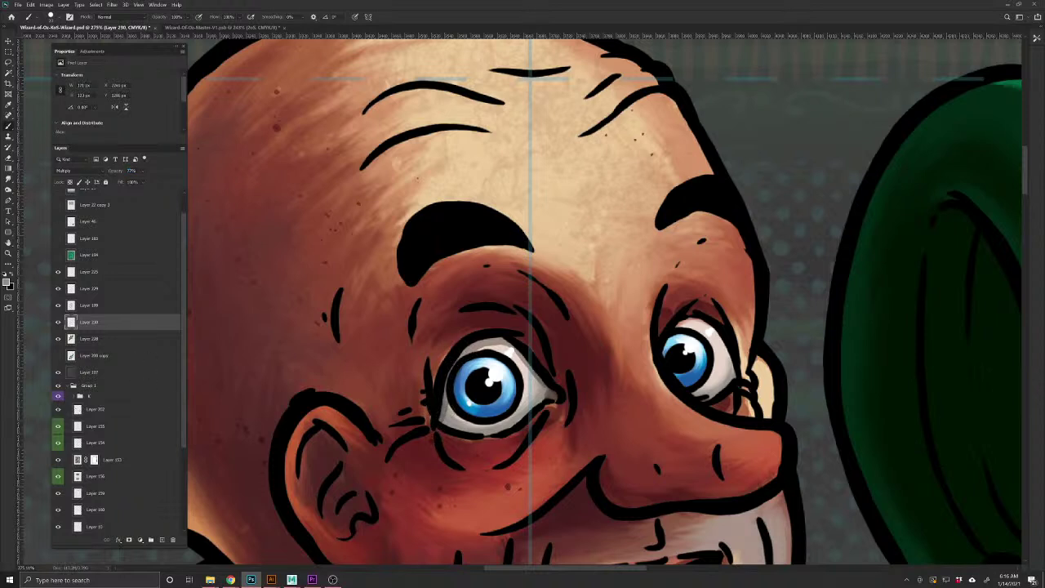
# Shade the right-hand eye's white with grey and merge the Multiply shadow layer into the face shading layer beneath it
pyautogui.moveTo(676, 329)
pyautogui.mouseDown()
pyautogui.moveTo(703, 325)
pyautogui.moveTo(692, 326)
pyautogui.moveTo(721, 338)
pyautogui.moveTo(736, 370)
pyautogui.moveTo(709, 321)
pyautogui.mouseUp()
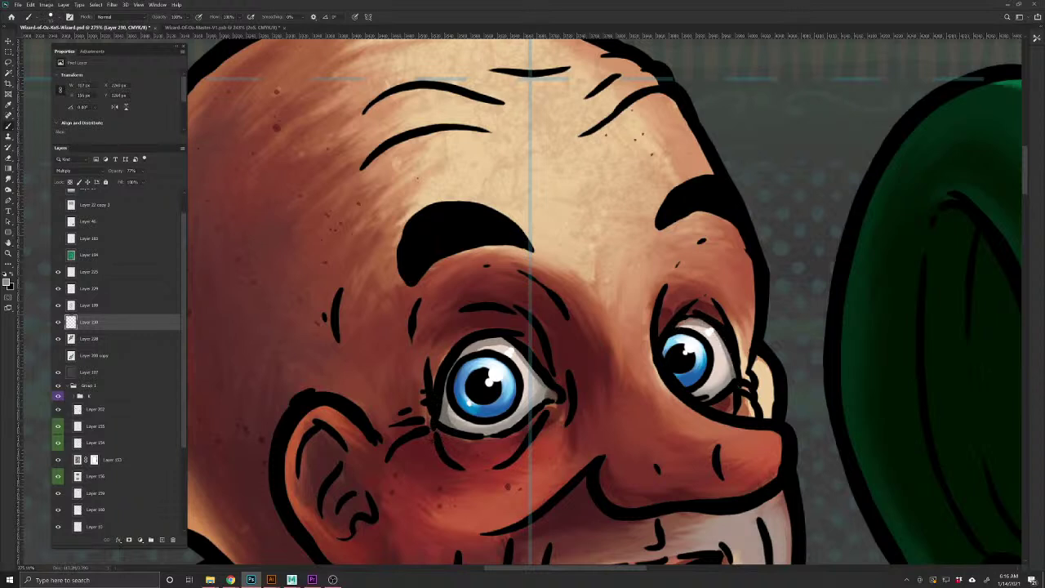
pyautogui.moveTo(725, 394); pyautogui.dragTo(727, 391)
pyautogui.click(8, 179)
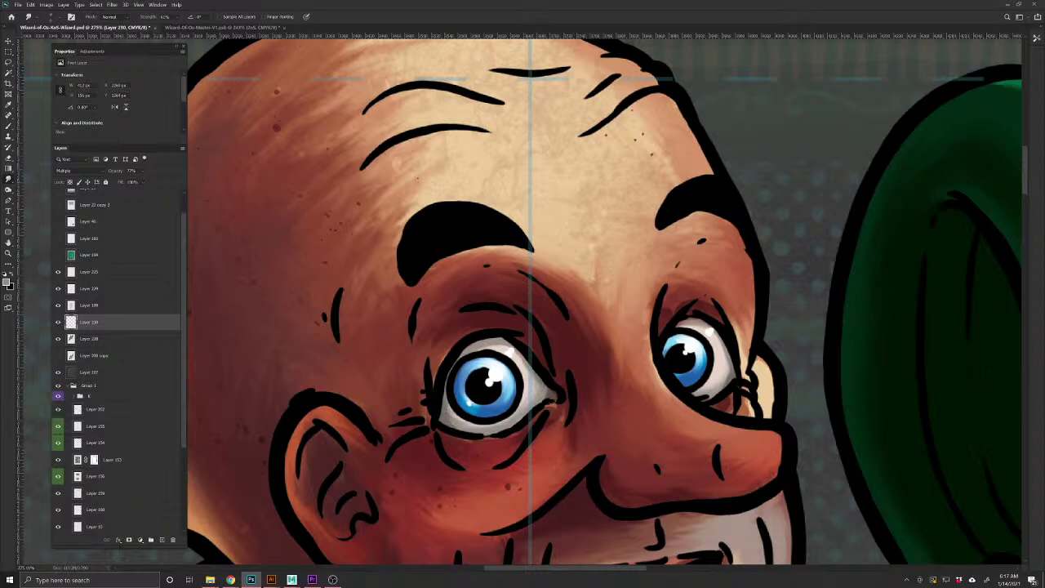
pyautogui.keyDown('shift'); pyautogui.click(104, 342); pyautogui.keyUp('shift')
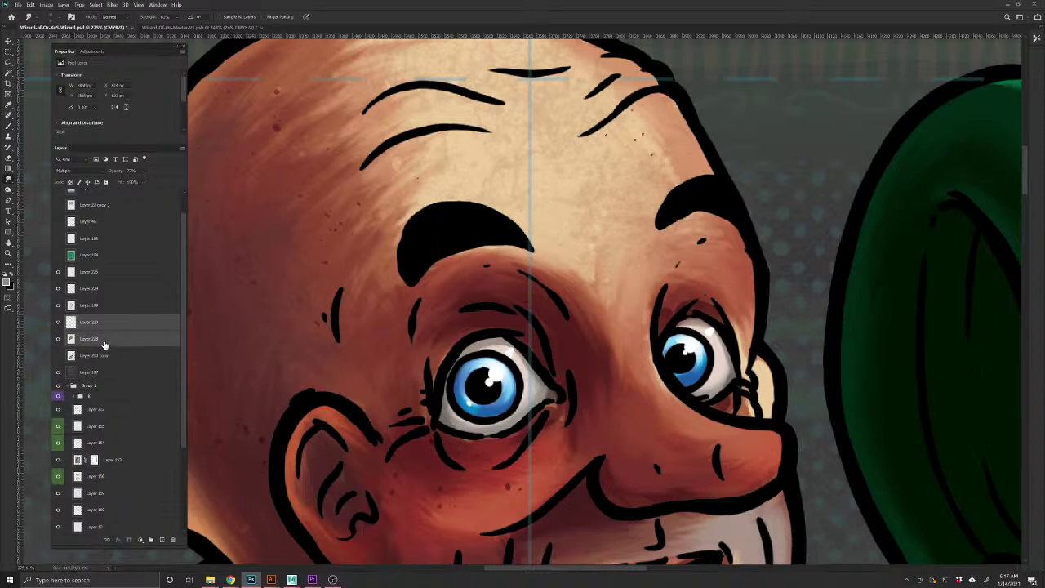
pyautogui.hotkey('ctrl', 'e')
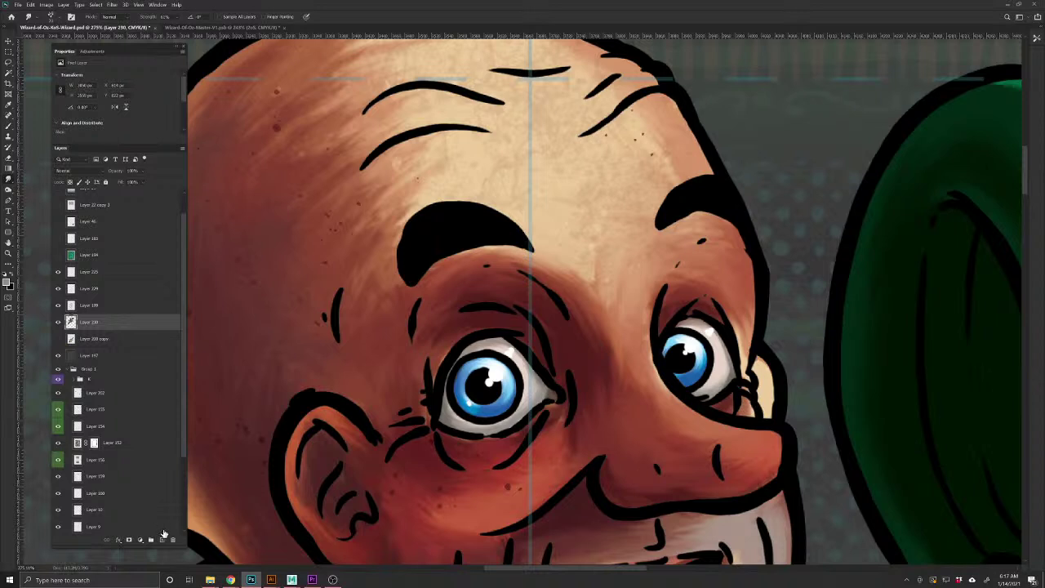
# Add a new Overlay layer above the merged face shading layer and set the brush colour to white
pyautogui.click(163, 540)
pyautogui.click(77, 170)
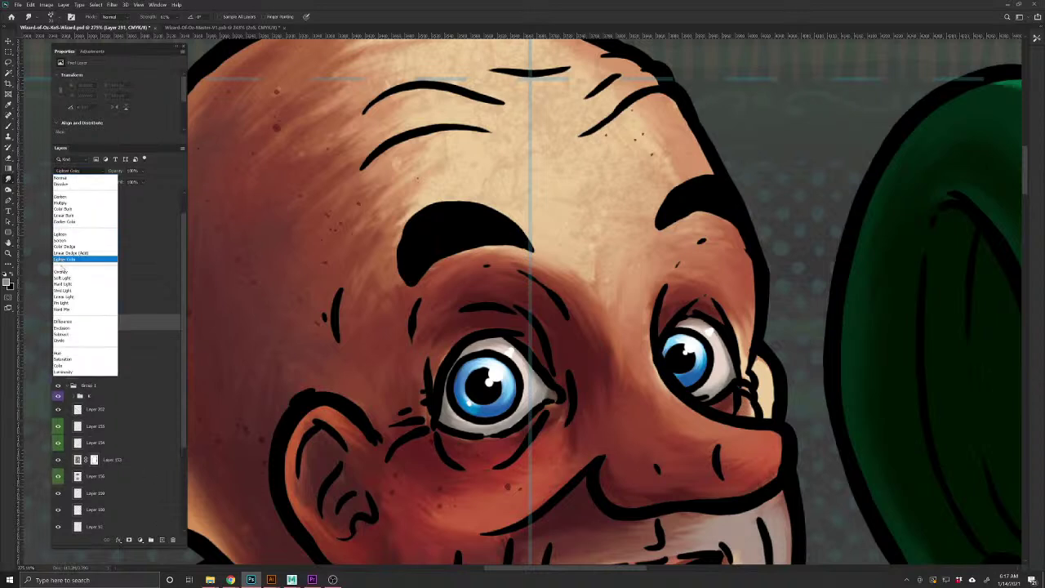
pyautogui.click(61, 271)
pyautogui.press('b')
pyautogui.click(4, 274)
pyautogui.press('x')
# Paint white highlights along both lower eyelids and on the left-hand eye's upper lid
pyautogui.moveTo(550, 402)
pyautogui.mouseDown()
pyautogui.moveTo(514, 436)
pyautogui.moveTo(479, 444)
pyautogui.moveTo(441, 431)
pyautogui.mouseUp()
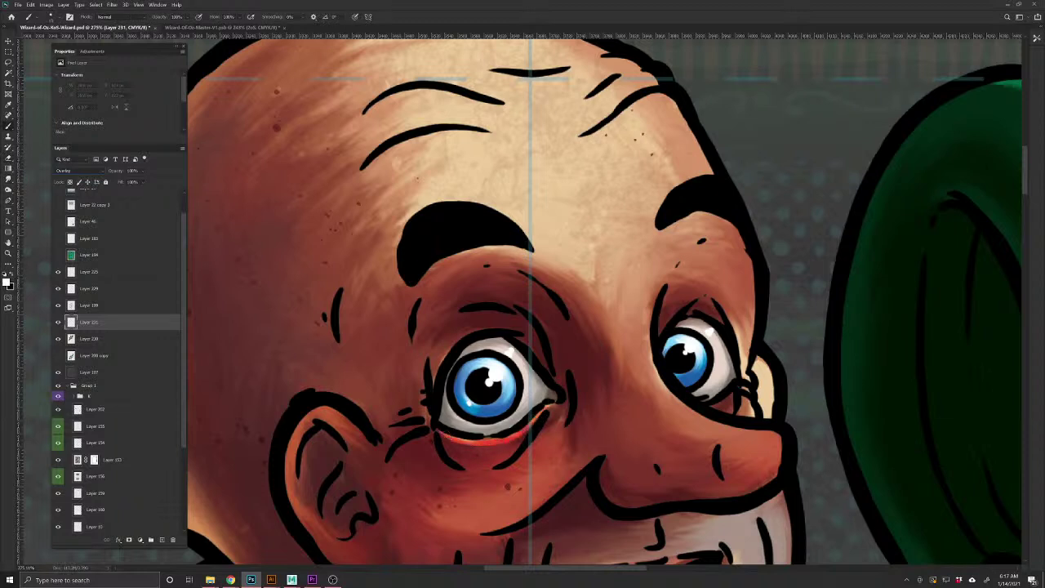
pyautogui.moveTo(735, 393); pyautogui.dragTo(712, 406)
pyautogui.moveTo(490, 316); pyautogui.dragTo(442, 340)
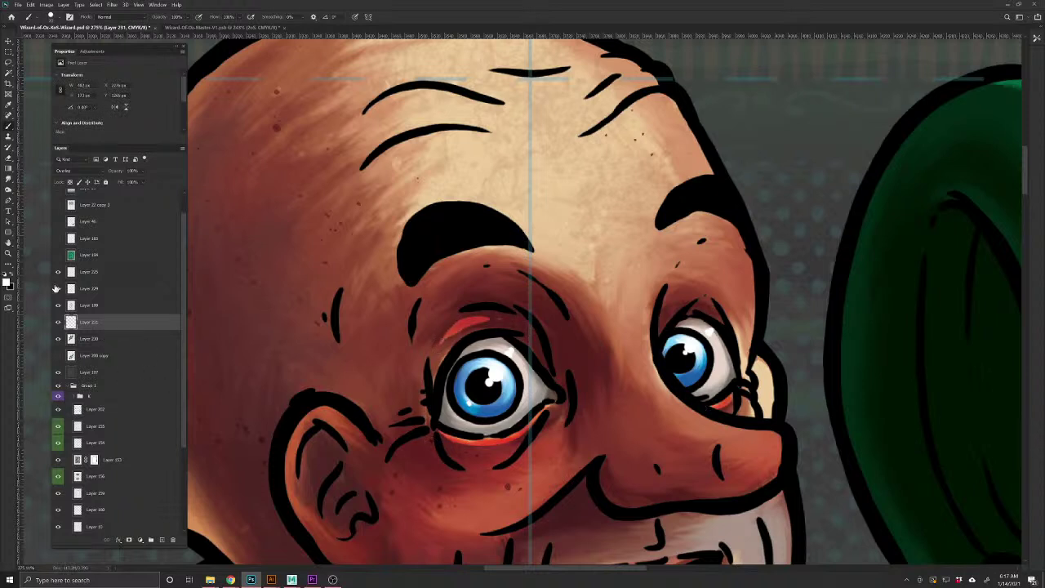
# Lower the Overlay highlight layer's opacity to 54% and merge it into the face shading layer
pyautogui.moveTo(105, 170); pyautogui.dragTo(96, 172)
pyautogui.click(8, 178)
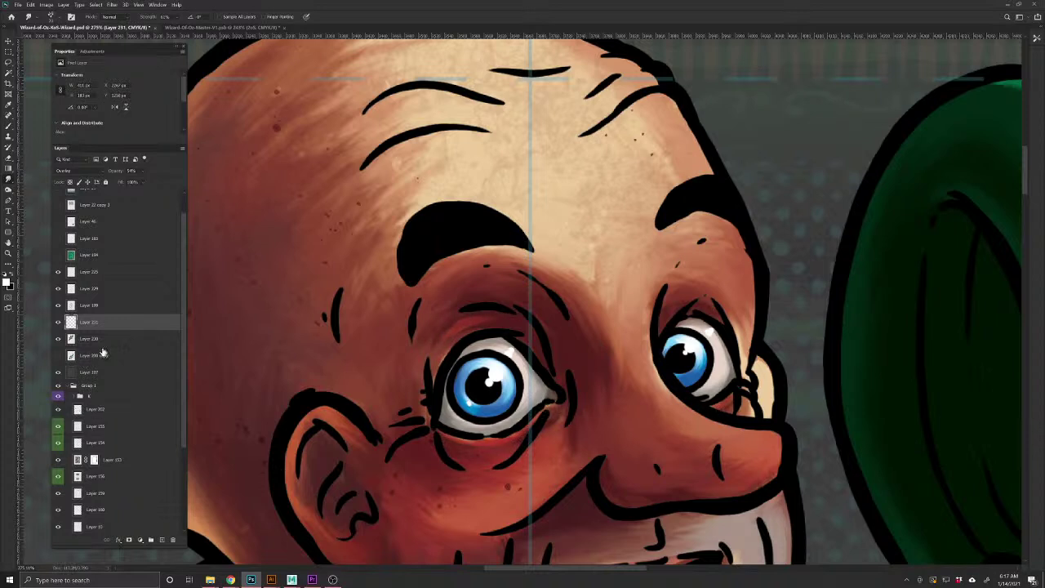
pyautogui.hotkey('ctrl', 'e')
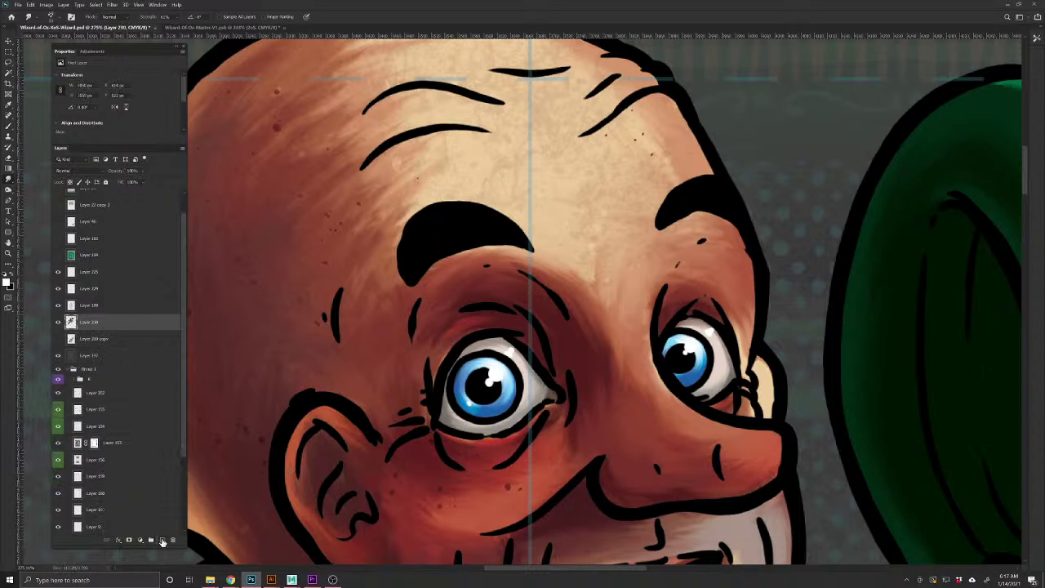
# On a new layer, paint a white highlight along the left-hand eye's lower lid rim and smudge it outward
pyautogui.click(161, 540)
pyautogui.press('b')
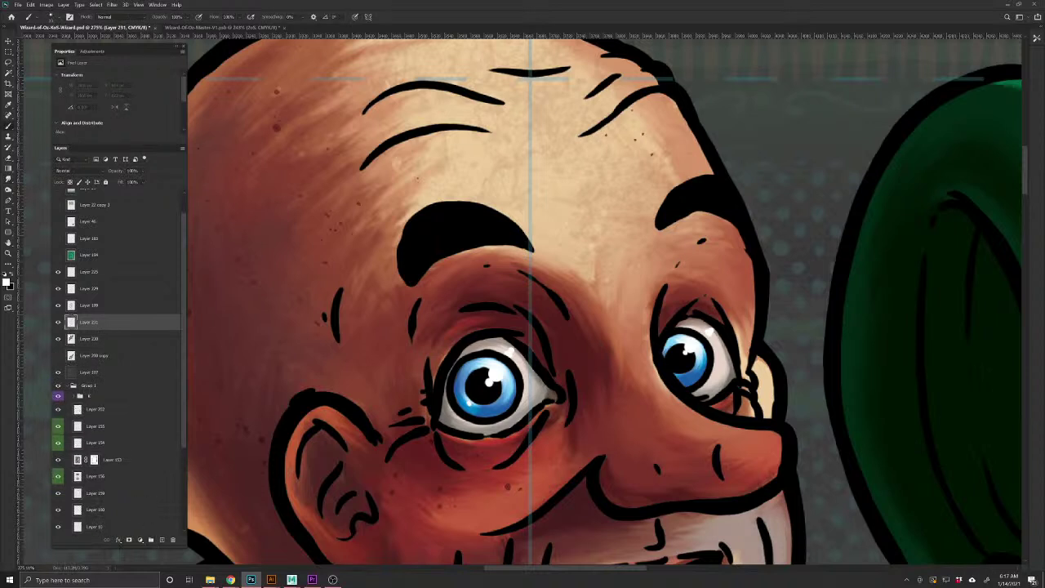
pyautogui.moveTo(482, 440); pyautogui.dragTo(498, 440)
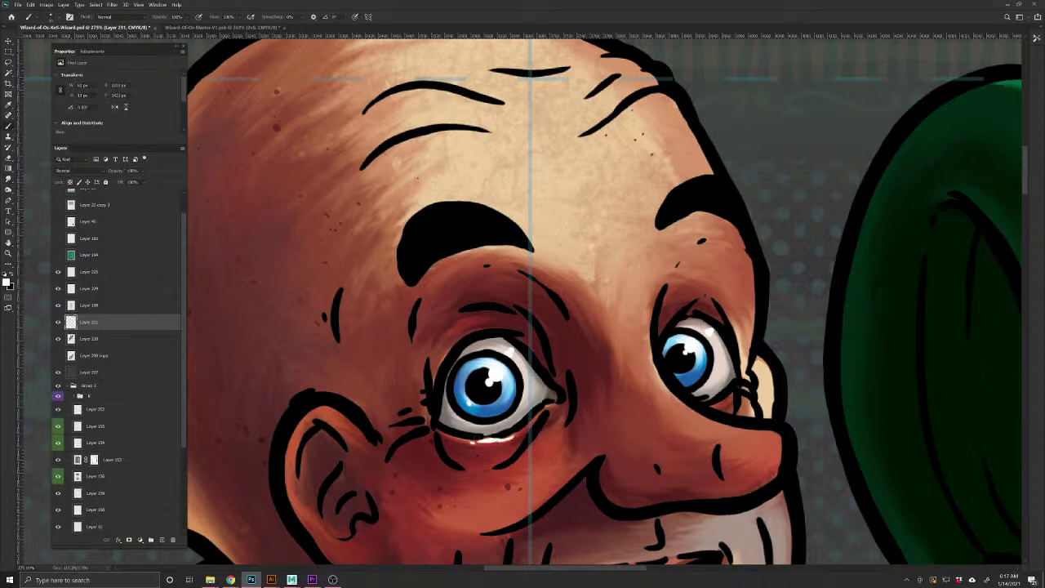
pyautogui.click(9, 179)
pyautogui.moveTo(510, 436)
pyautogui.mouseDown()
pyautogui.moveTo(459, 436)
pyautogui.moveTo(473, 446)
pyautogui.moveTo(434, 438)
pyautogui.mouseUp()
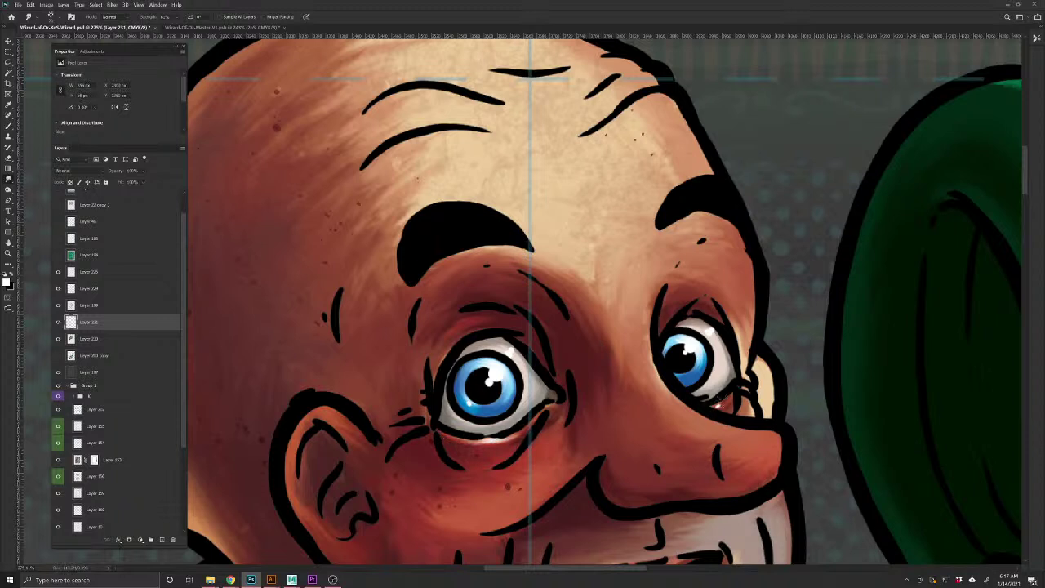
# Paint white highlights on both upper eyelids and smudge the left-hand one into soft streaks
pyautogui.click(9, 126)
pyautogui.moveTo(463, 320)
pyautogui.mouseDown()
pyautogui.moveTo(498, 312)
pyautogui.moveTo(505, 285)
pyautogui.mouseUp()
pyautogui.moveTo(681, 301)
pyautogui.mouseDown()
pyautogui.moveTo(698, 295)
pyautogui.moveTo(710, 309)
pyautogui.mouseUp()
pyautogui.click(9, 179)
pyautogui.moveTo(503, 320)
pyautogui.mouseDown()
pyautogui.moveTo(466, 320)
pyautogui.moveTo(468, 292)
pyautogui.moveTo(513, 291)
pyautogui.moveTo(464, 299)
pyautogui.moveTo(501, 326)
pyautogui.moveTo(509, 320)
pyautogui.mouseUp()
# Set the eyelid highlight layer to Overlay and smudge the highlight on the right-hand upper eyelid
pyautogui.click(75, 172)
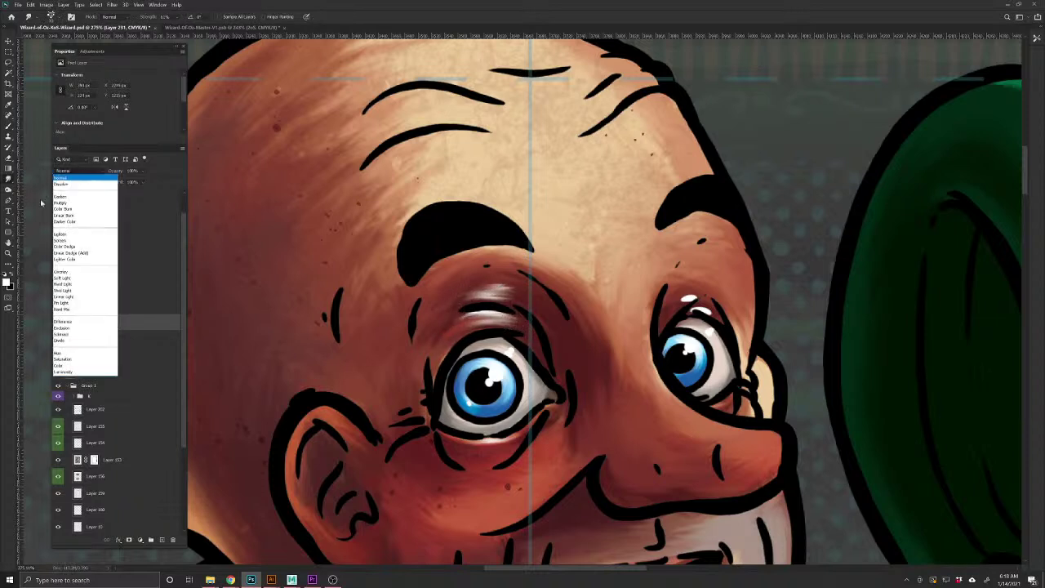
pyautogui.click(81, 270)
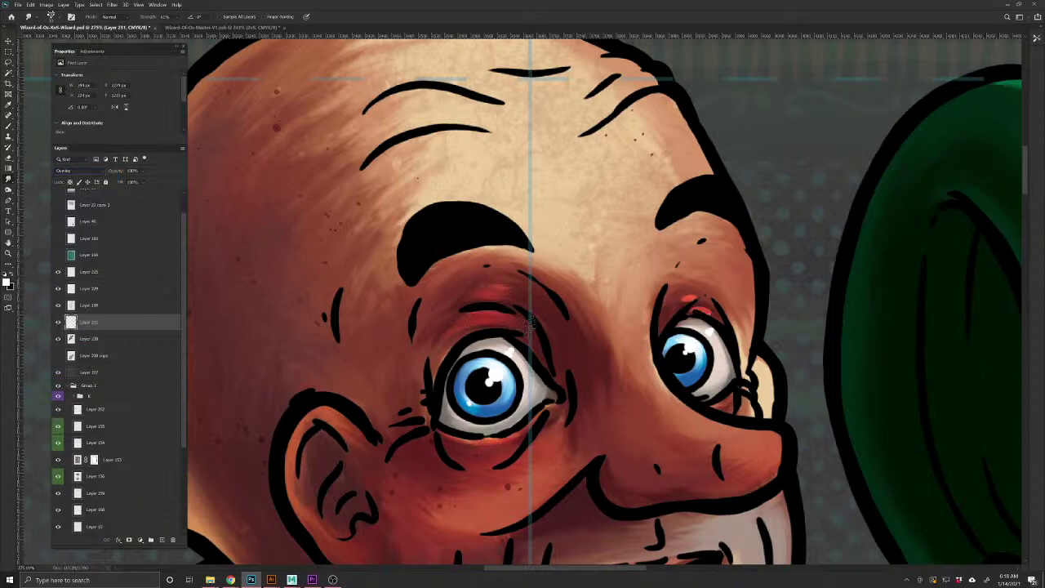
pyautogui.moveTo(686, 304)
pyautogui.mouseDown()
pyautogui.moveTo(682, 314)
pyautogui.moveTo(699, 309)
pyautogui.mouseUp()
# On another new layer, dab white highlights on both lower eyelid rims and smudge them along the lids
pyautogui.click(161, 541)
pyautogui.press('b')
pyautogui.click(487, 440)
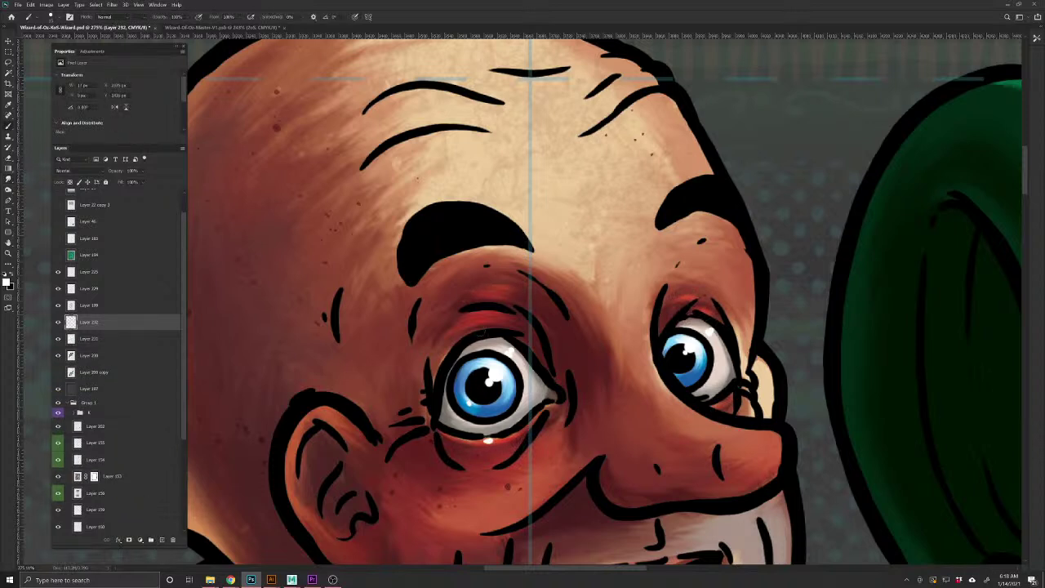
pyautogui.click(714, 406)
pyautogui.click(9, 178)
pyautogui.moveTo(488, 440)
pyautogui.mouseDown()
pyautogui.moveTo(512, 432)
pyautogui.moveTo(449, 438)
pyautogui.moveTo(536, 432)
pyautogui.mouseUp()
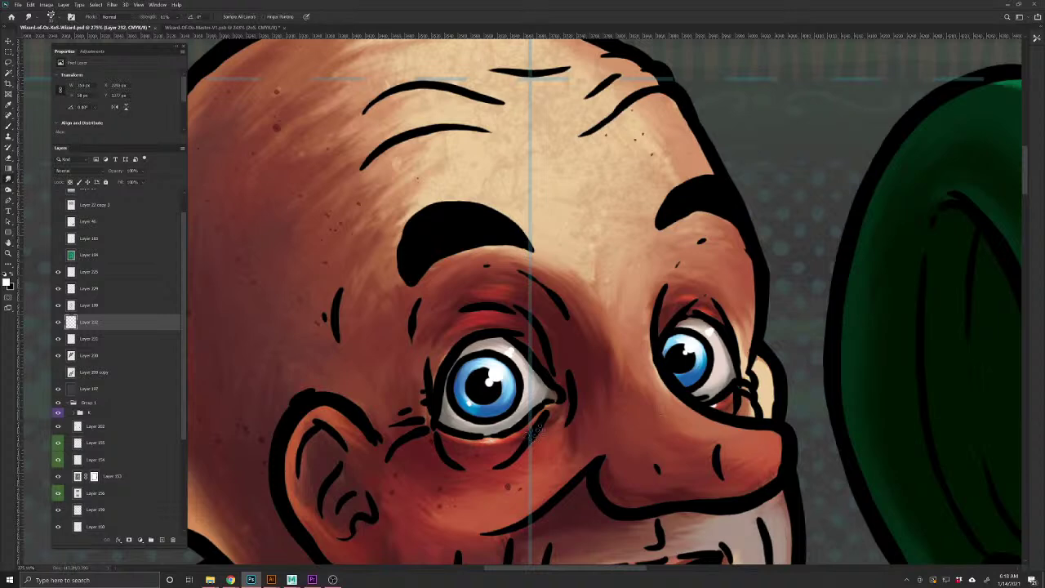
# Lower the Overlay eyelid highlight layer's opacity to 83%
pyautogui.scroll(-8, 535, 433)
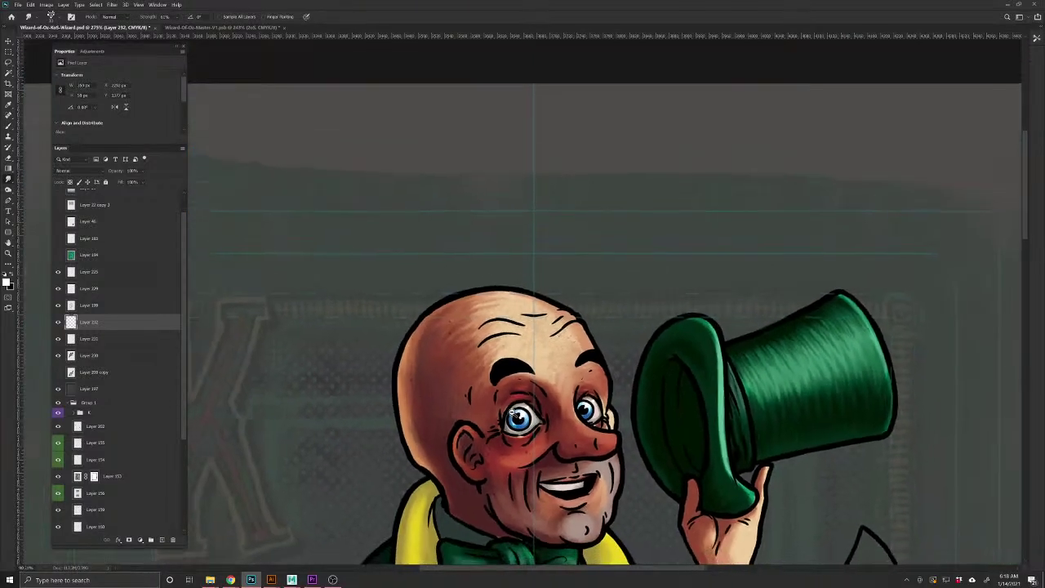
pyautogui.moveTo(494, 472); pyautogui.dragTo(576, 330)
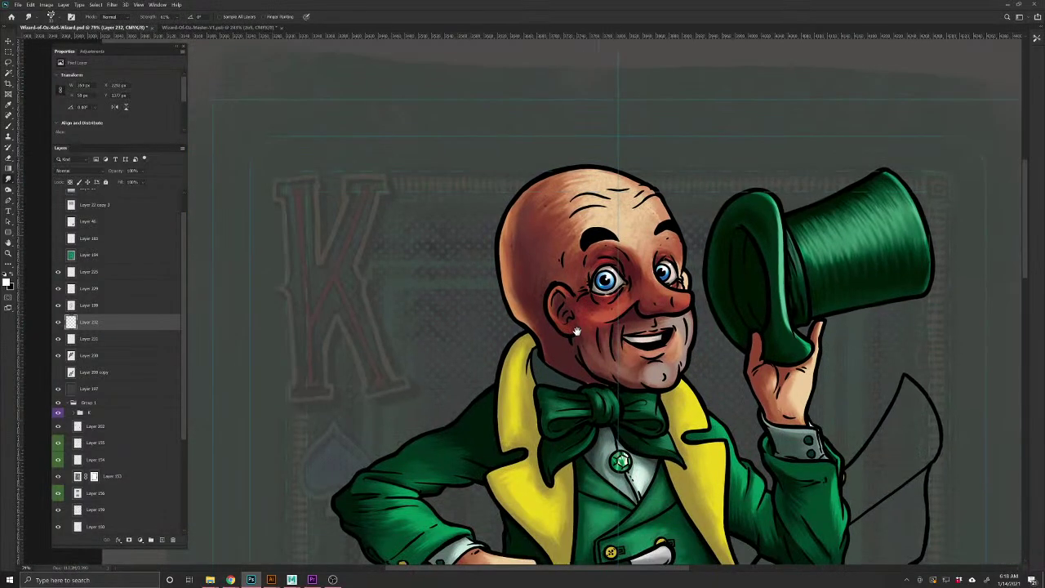
pyautogui.click(96, 338)
pyautogui.moveTo(120, 172); pyautogui.dragTo(111, 174)
pyautogui.moveTo(618, 335); pyautogui.dragTo(547, 362)
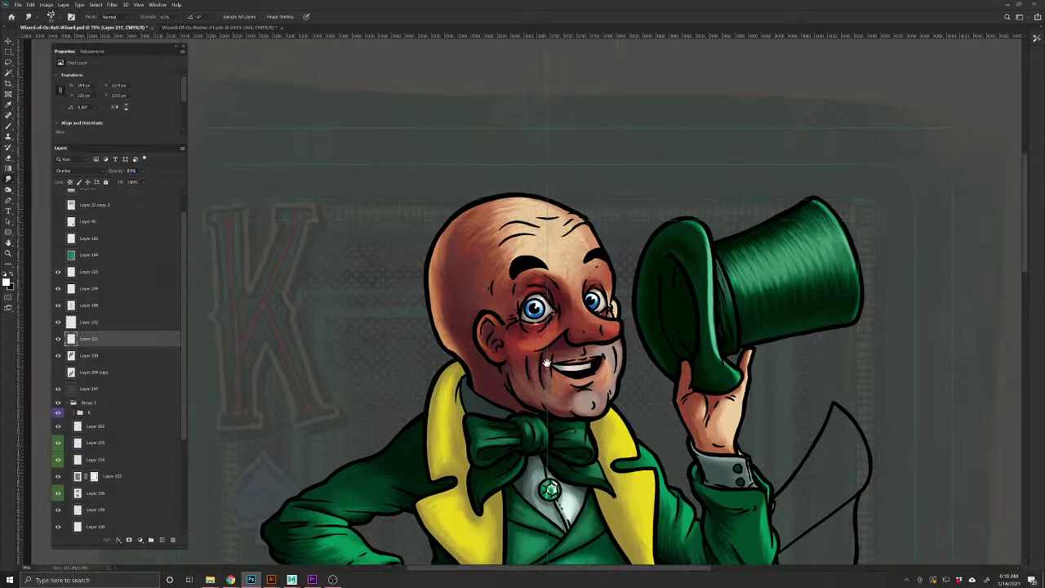
# Merge the two eyelid highlight layers into the face shading layer and save the document
pyautogui.click(79, 358)
pyautogui.keyDown('ctrl'); pyautogui.click(95, 324); pyautogui.keyUp('ctrl')
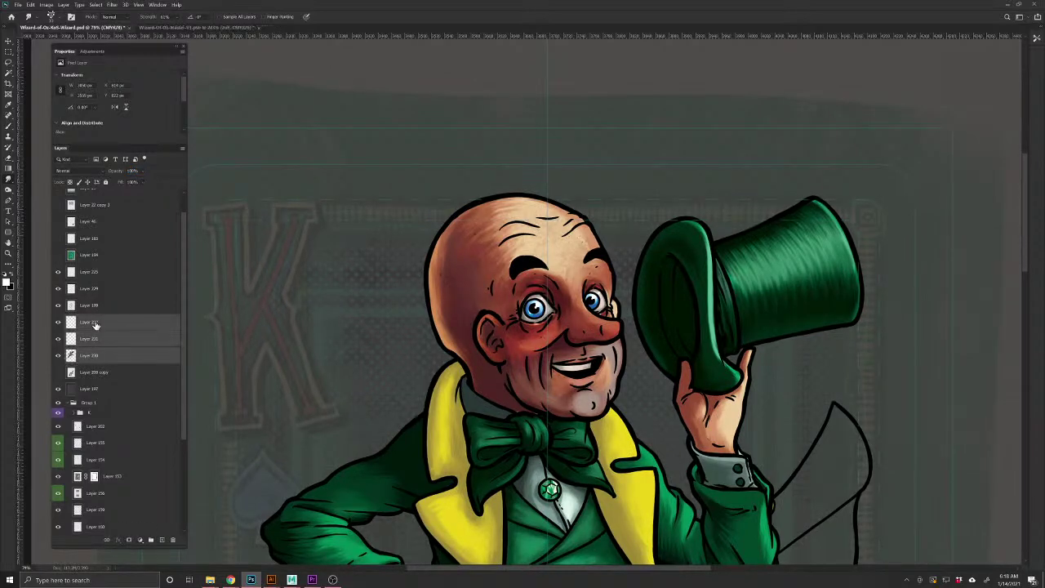
pyautogui.hotkey('ctrl', 'e')
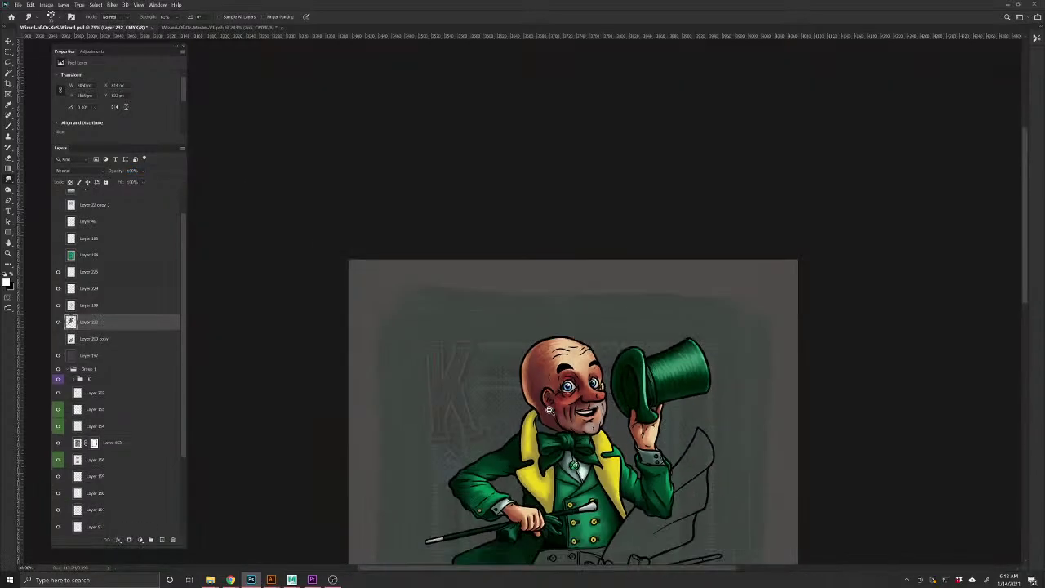
pyautogui.scroll(-5, 563, 324)
pyautogui.moveTo(564, 323); pyautogui.dragTo(569, 266)
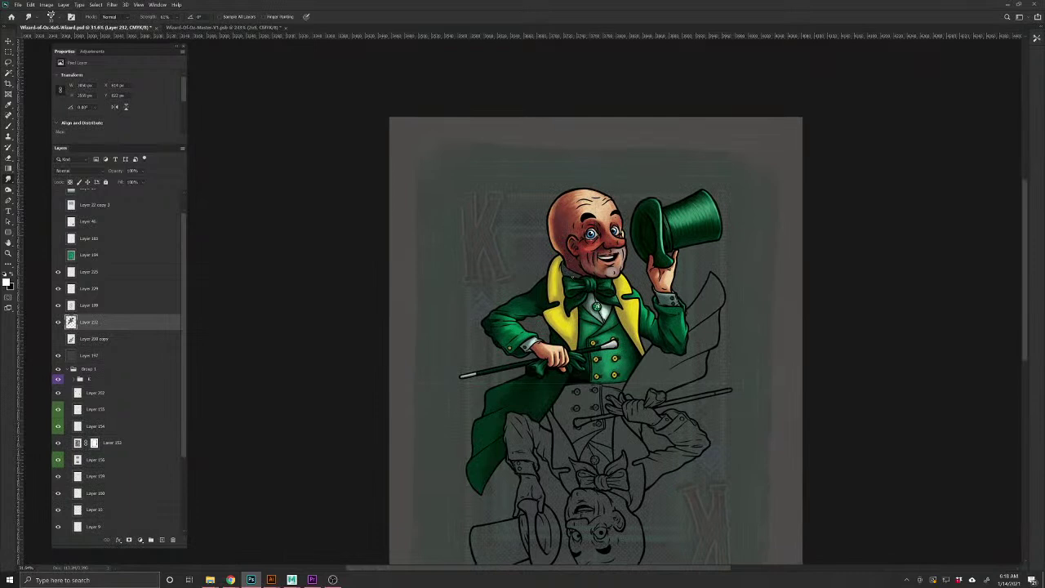
pyautogui.hotkey('ctrl', 's')
# Group the four character layers from Layer 225 down to Layer 232, and toggle the group's visibility to check its contents
pyautogui.click(104, 276)
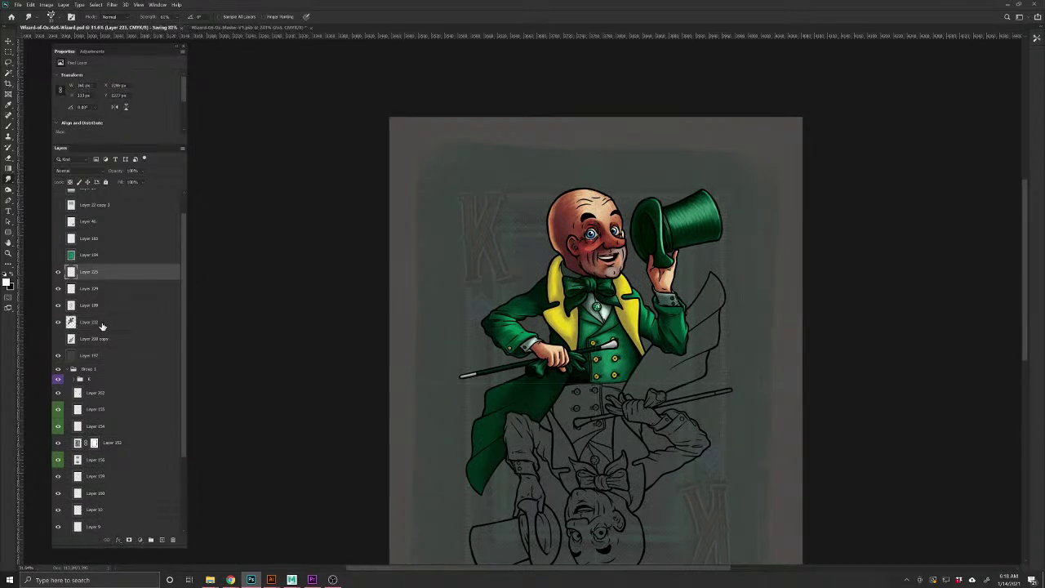
pyautogui.keyDown('shift'); pyautogui.click(102, 325); pyautogui.keyUp('shift')
pyautogui.hotkey('ctrl', 'g')
pyautogui.click(57, 270)
pyautogui.click(57, 270)
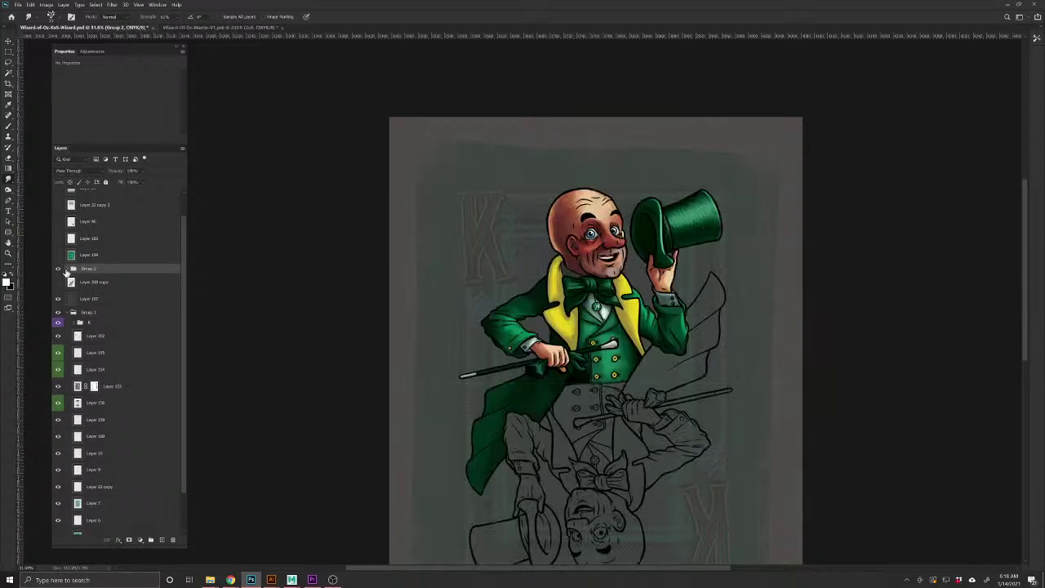
# Duplicate Layer 225, the catchlight layer and the merged face shading layer inside the new group, leaving out the line art
pyautogui.click(66, 270)
pyautogui.click(93, 318)
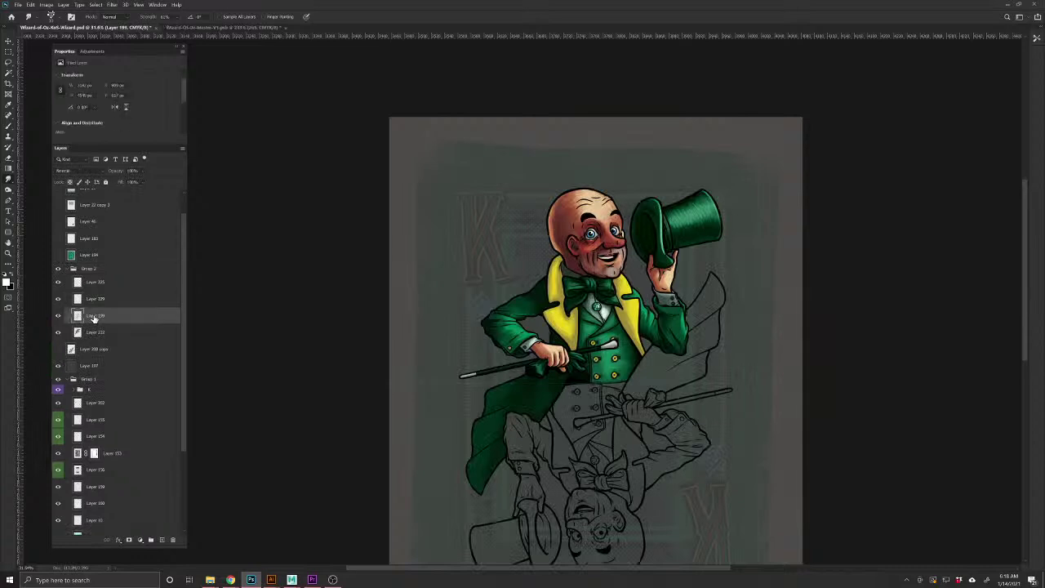
pyautogui.click(97, 299)
pyautogui.keyDown('ctrl'); pyautogui.click(96, 283); pyautogui.keyUp('ctrl')
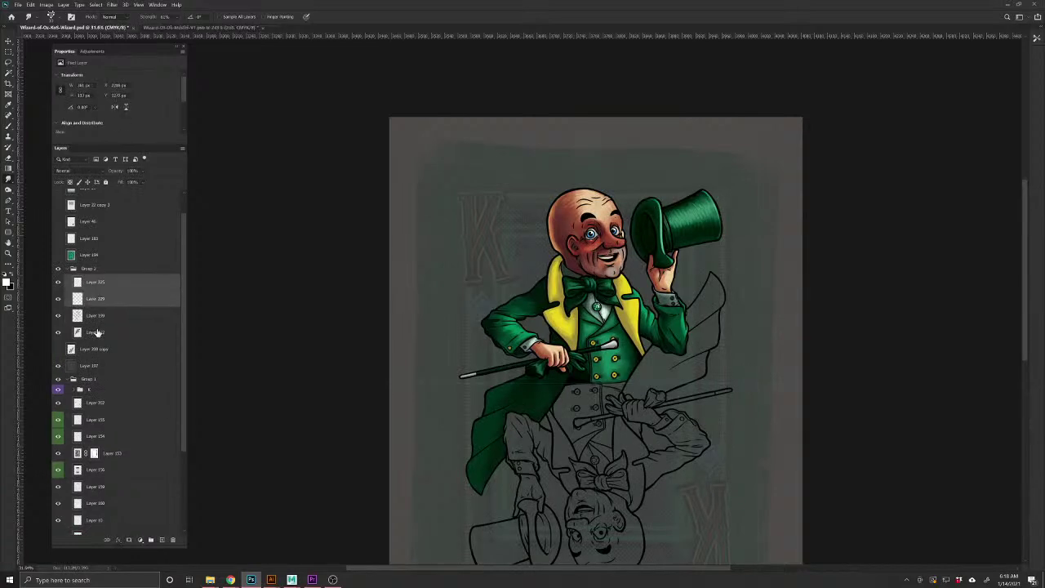
pyautogui.keyDown('ctrl'); pyautogui.click(97, 332); pyautogui.keyUp('ctrl')
pyautogui.hotkey('ctrl', 'j')
# Add the bottom full-canvas layer to the selected copies and rotate them together 180 degrees onto the card's lower half
pyautogui.moveTo(183, 297); pyautogui.dragTo(195, 459)
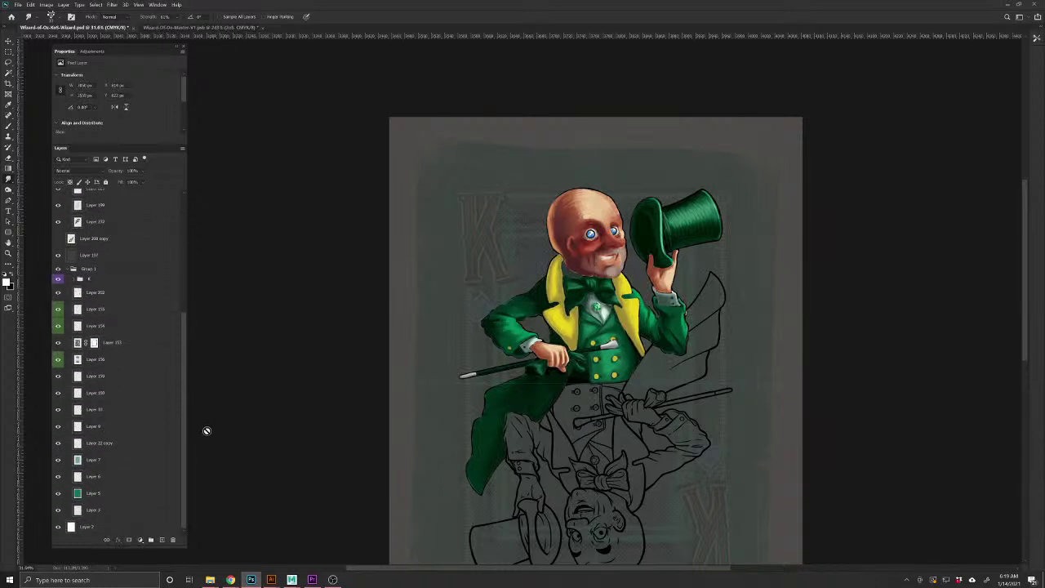
pyautogui.click(134, 527)
pyautogui.hotkey('ctrl', 't')
pyautogui.moveTo(813, 257); pyautogui.dragTo(433, 478)
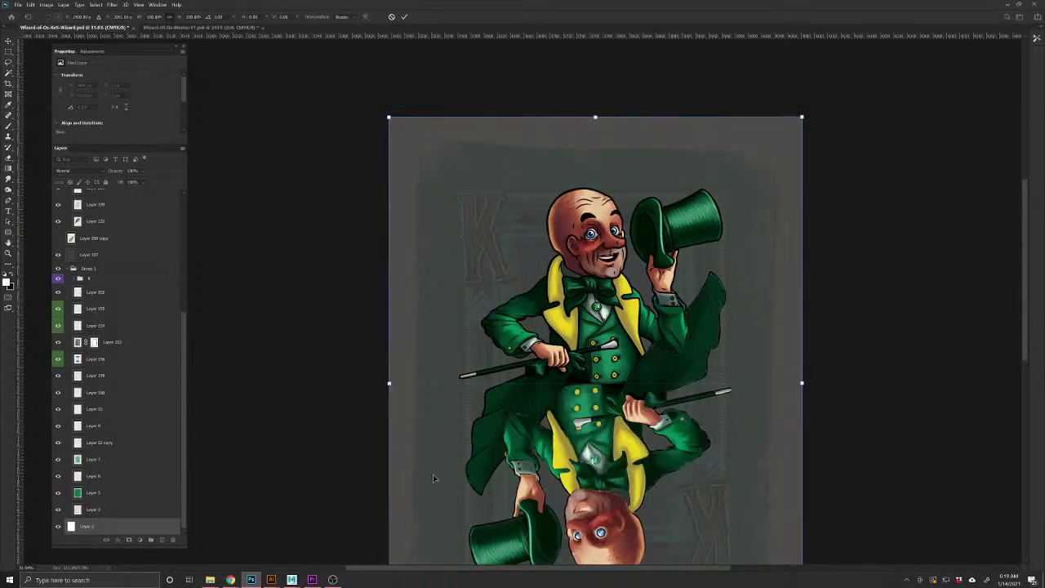
pyautogui.press('Return')
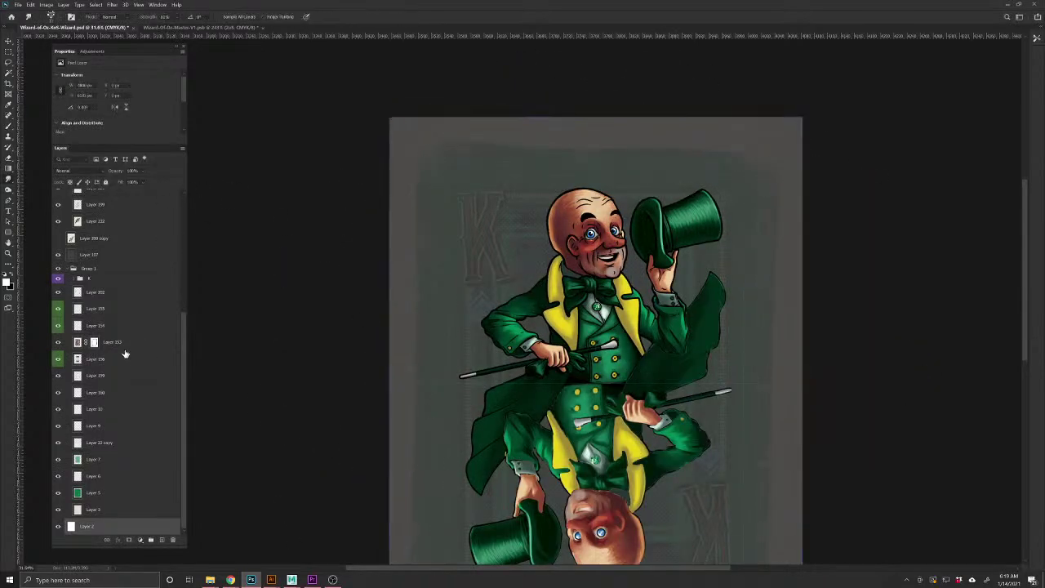
# Move the rotated shading copy, Layer 232 copy, beneath the line art layer and save the document
pyautogui.scroll(5, 135, 390)
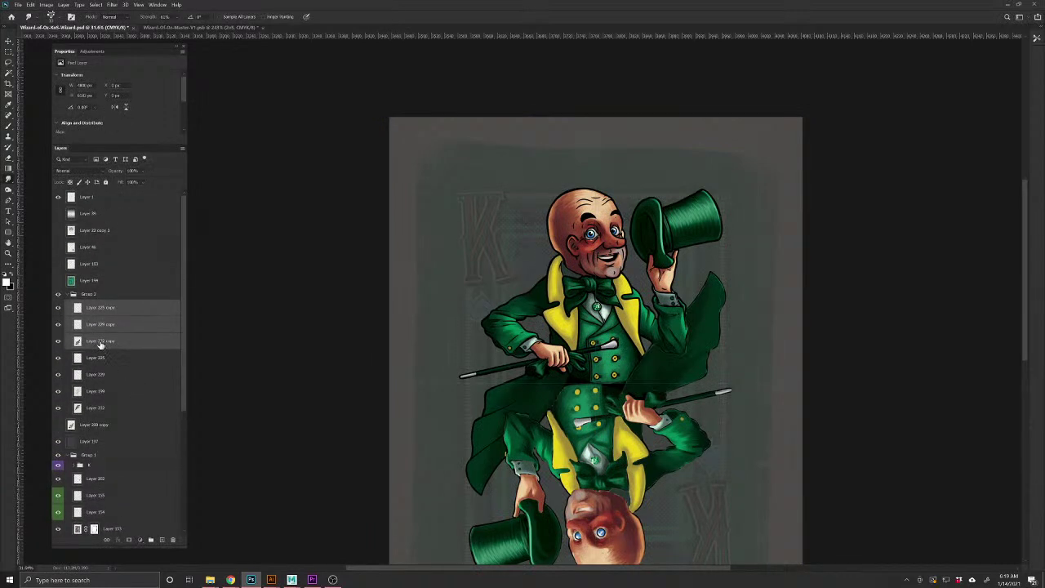
pyautogui.click(115, 348)
pyautogui.moveTo(115, 348); pyautogui.dragTo(113, 399)
pyautogui.moveTo(691, 400); pyautogui.dragTo(689, 361)
pyautogui.hotkey('ctrl', 's')
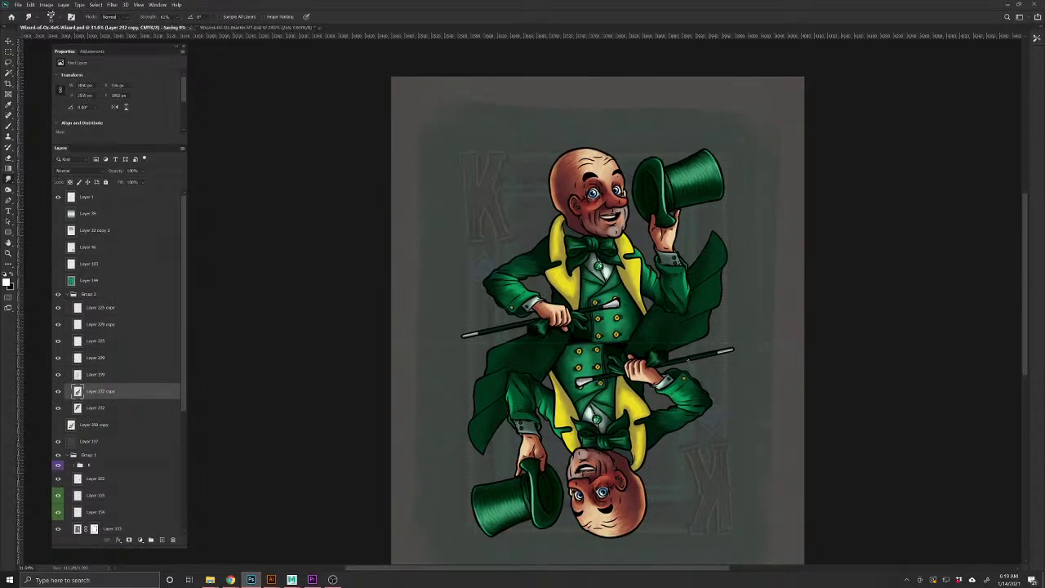
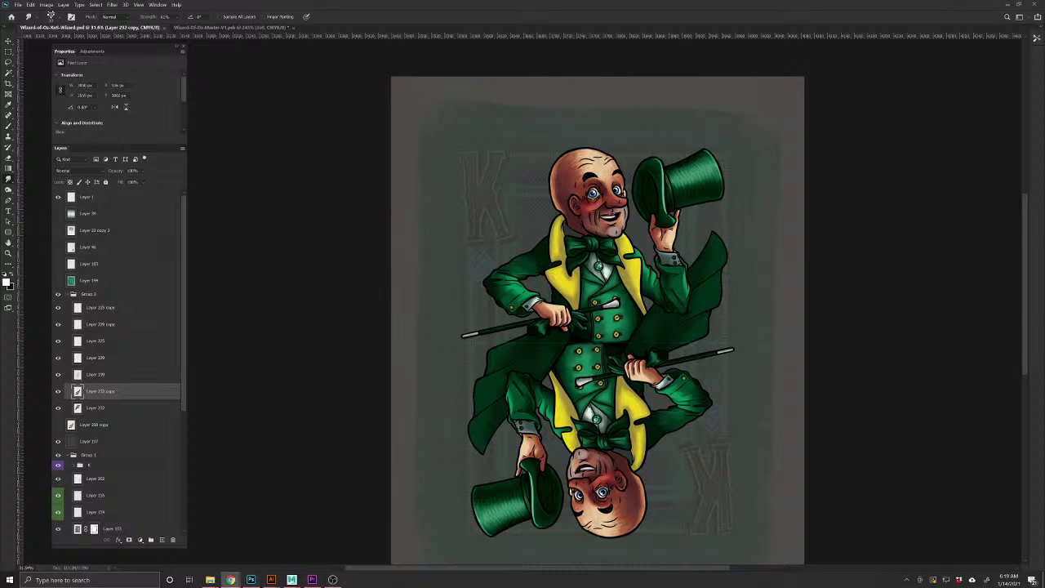
# Switch to Chrome with the iStock homepage, move the browser window over the canvas and widen it
pyautogui.moveTo(469, 126); pyautogui.dragTo(432, 95)
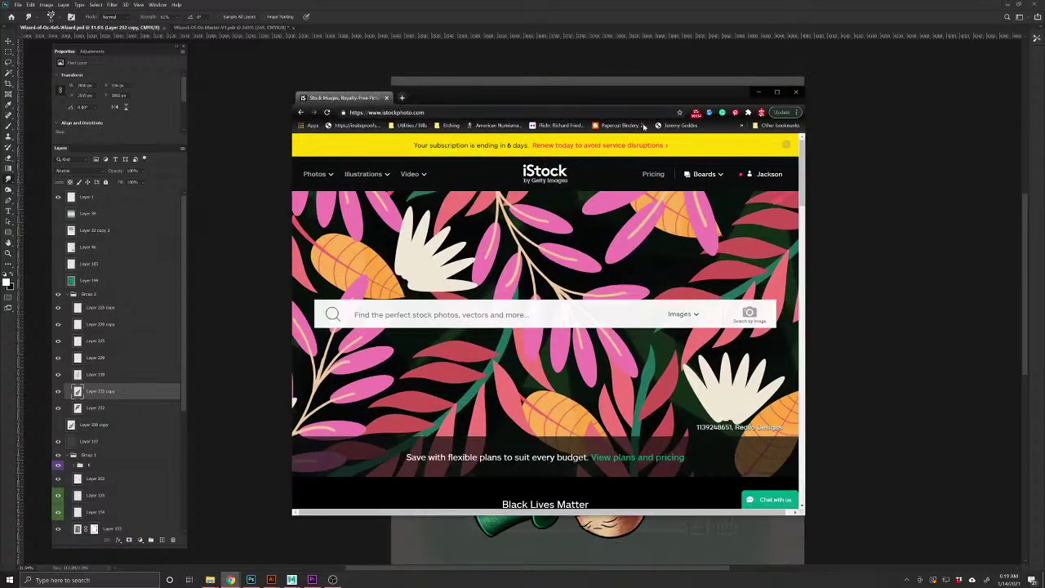
pyautogui.moveTo(460, 99); pyautogui.dragTo(453, 73)
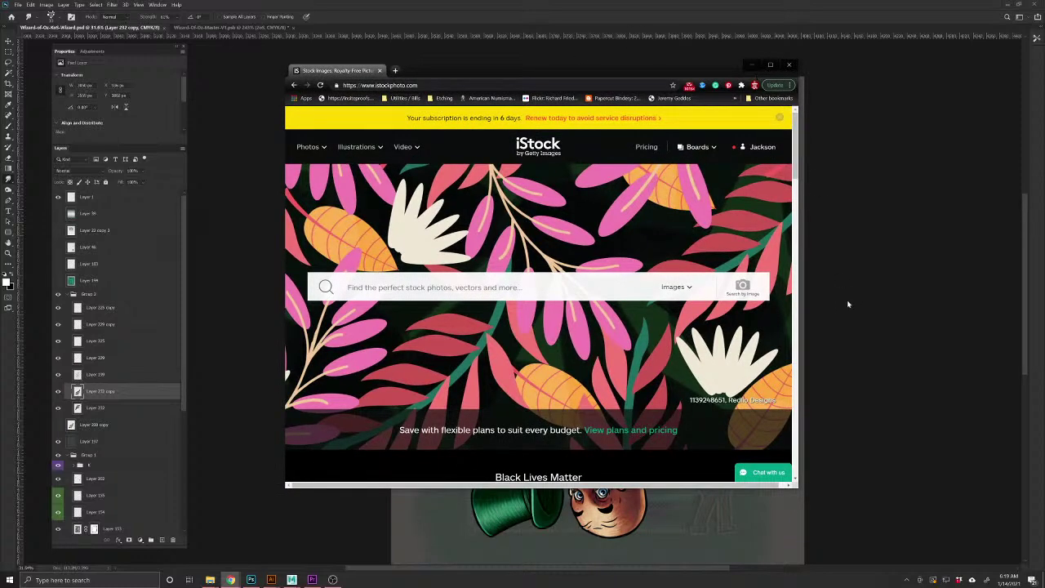
pyautogui.moveTo(802, 354); pyautogui.dragTo(936, 366)
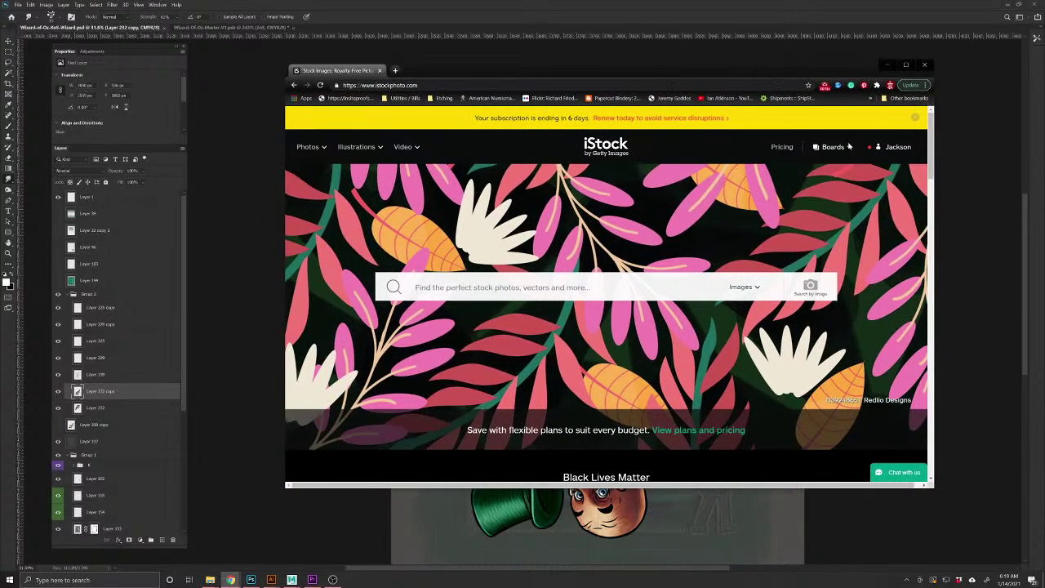
# Search the iStock image library for "paisley"
pyautogui.click(502, 288)
pyautogui.write('paisley')
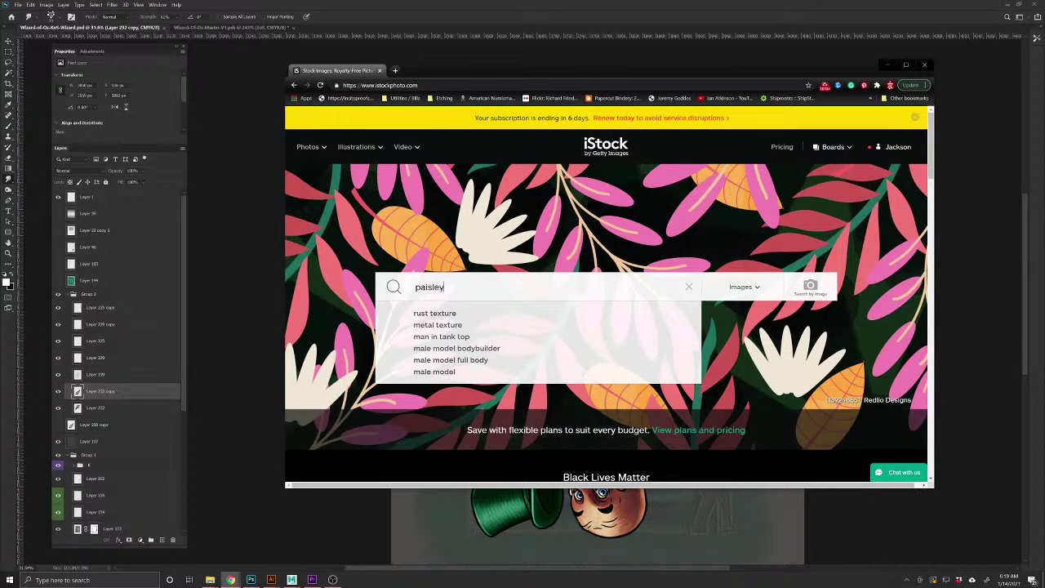
pyautogui.press('Return')
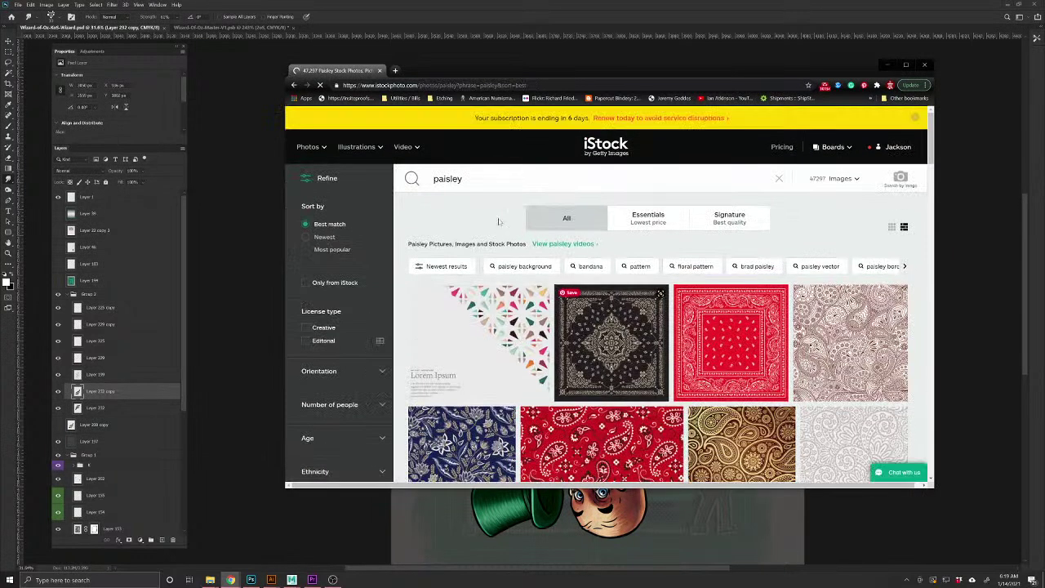
# Refine the image search to "paisley texture" and look through the results for a suitable pattern
pyautogui.write('texture')
pyautogui.press('Return')
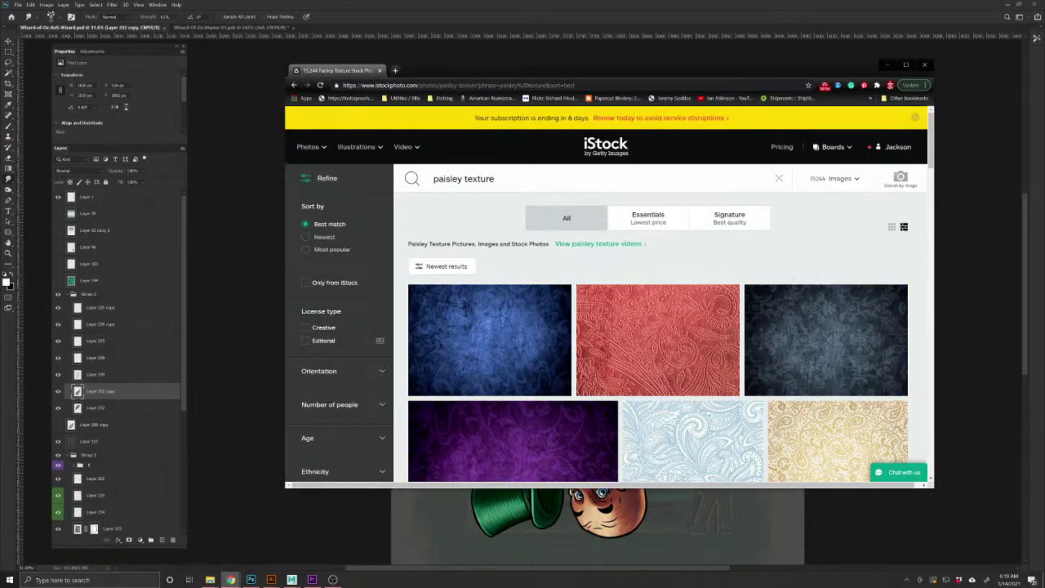
pyautogui.scroll(-3, 730, 381)
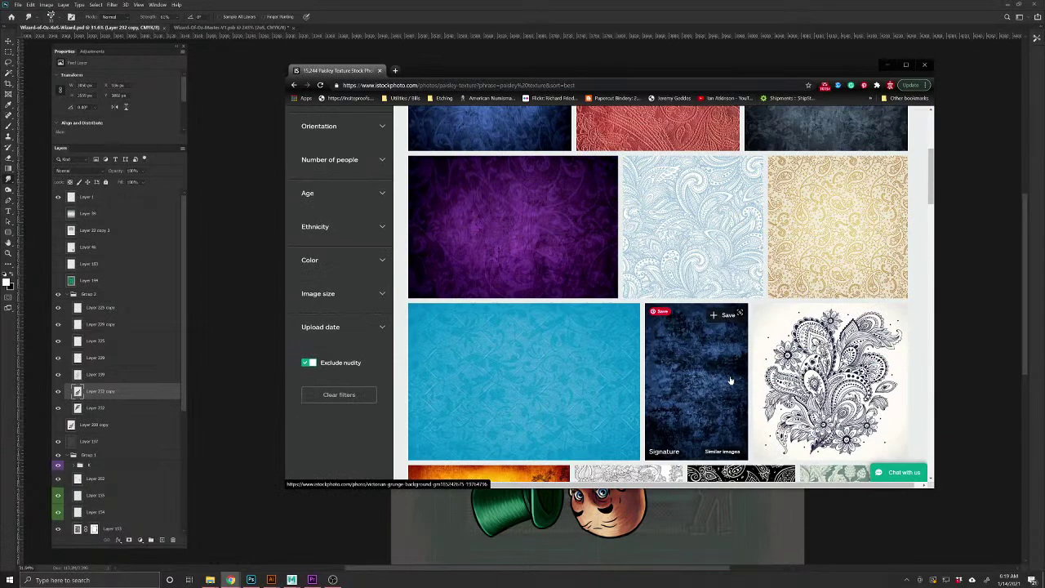
pyautogui.scroll(-5, 731, 380)
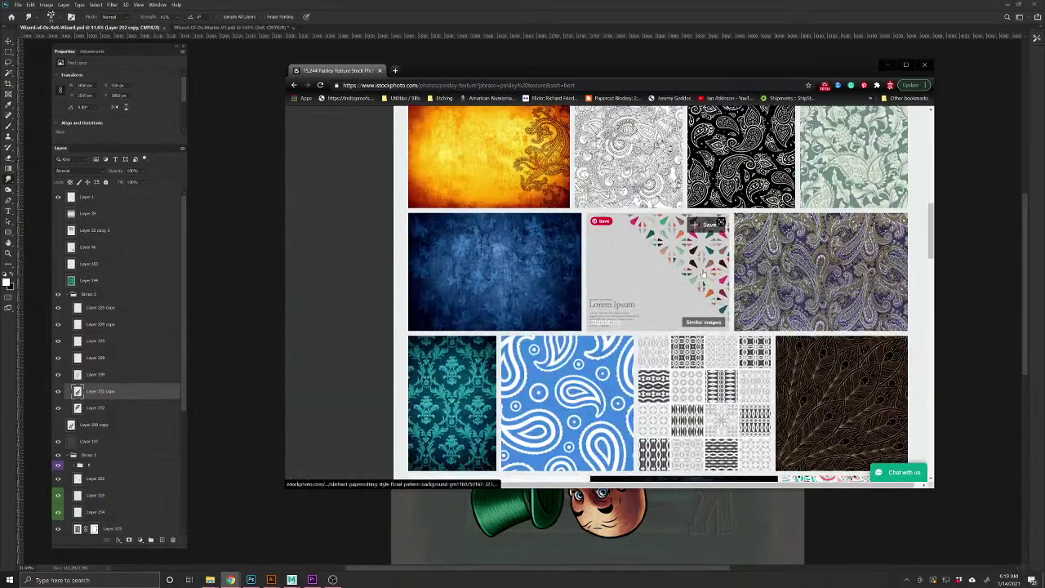
pyautogui.scroll(-5, 702, 274)
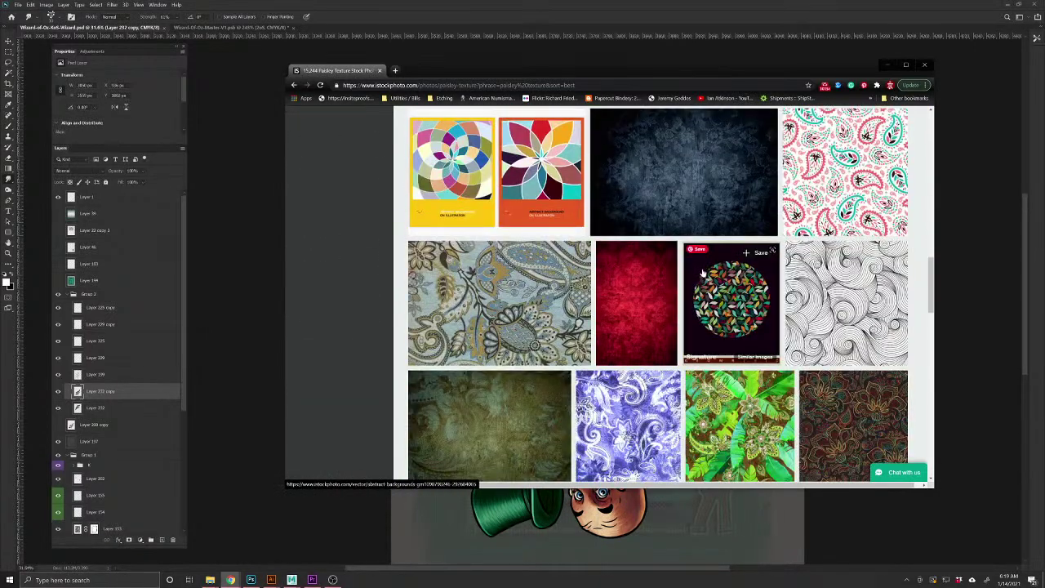
pyautogui.scroll(-3, 702, 273)
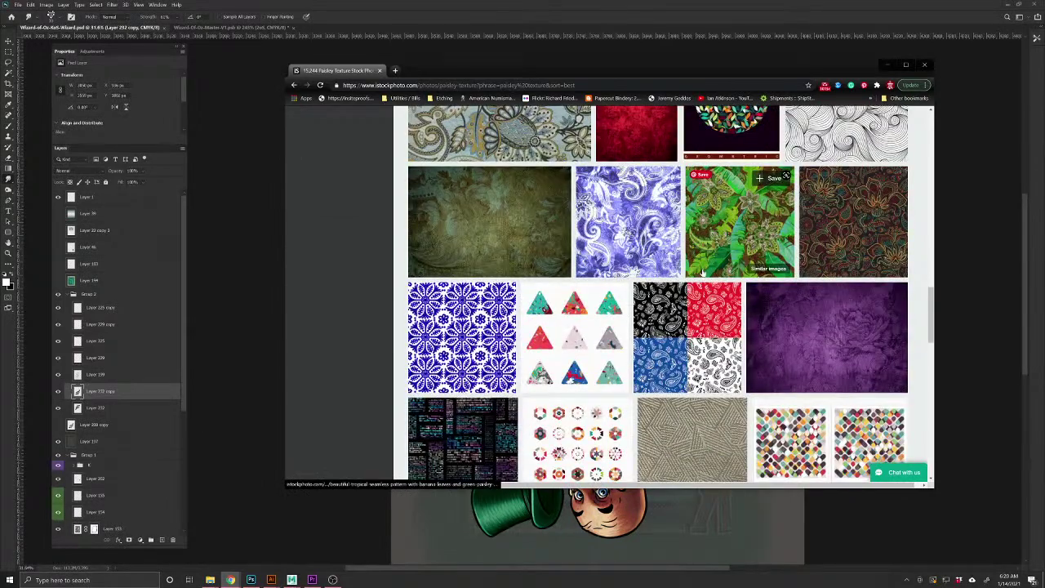
# Browse the paisley texture search results and check the Gothic Medieval Period Looking Floral Background photo
pyautogui.scroll(-3, 703, 273)
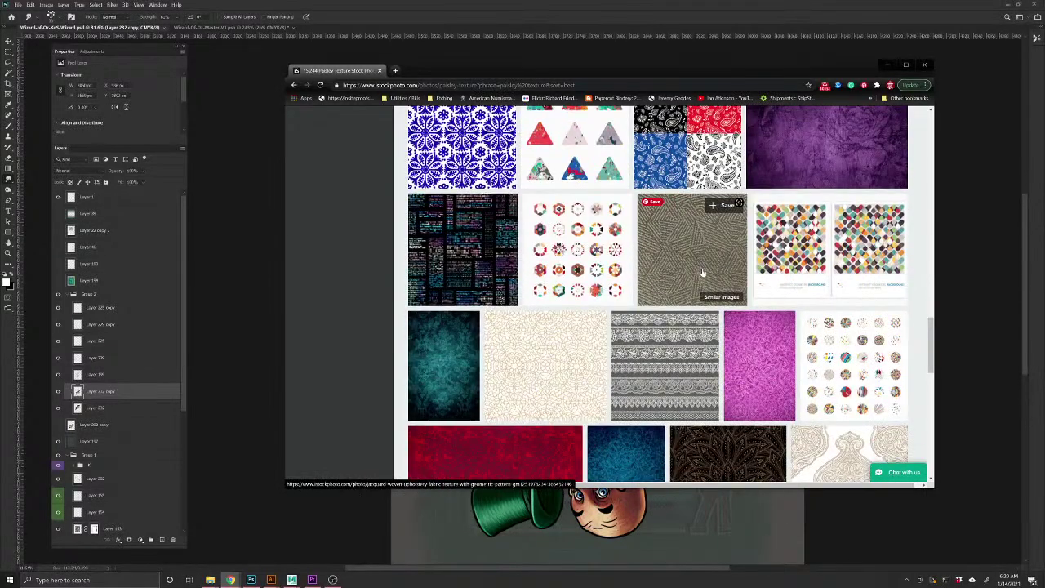
pyautogui.scroll(-2, 702, 274)
pyautogui.scroll(-2, 703, 273)
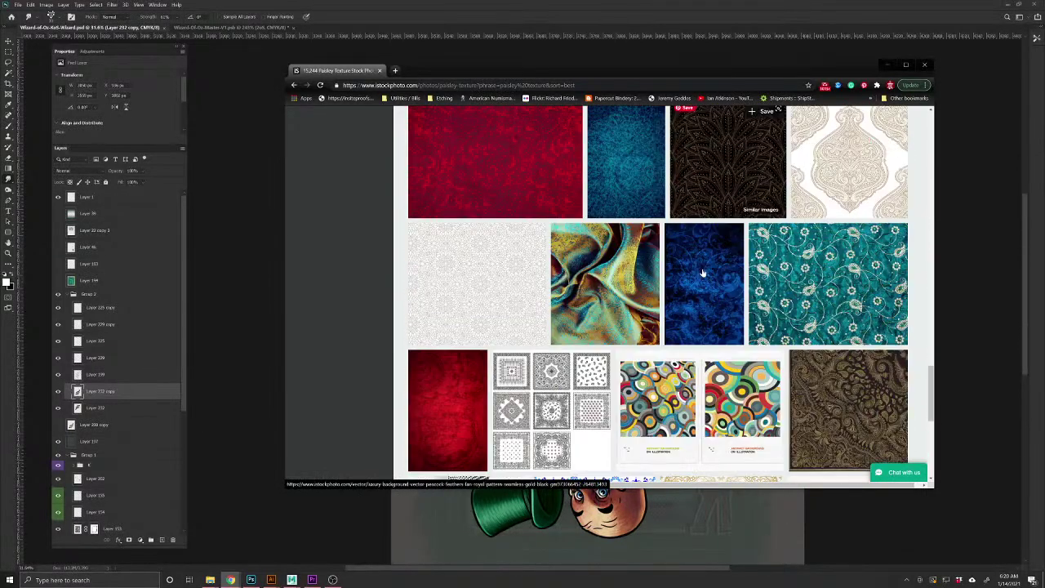
pyautogui.scroll(-3, 703, 274)
pyautogui.scroll(6, 702, 273)
pyautogui.scroll(-3, 702, 272)
pyautogui.click(489, 262)
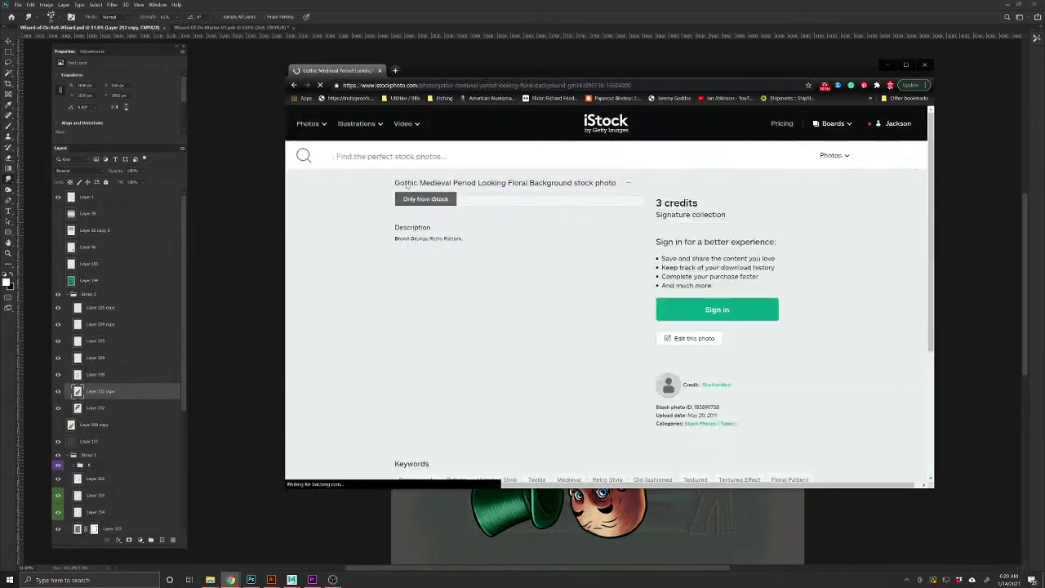
pyautogui.hotkey('alt', 'Left')
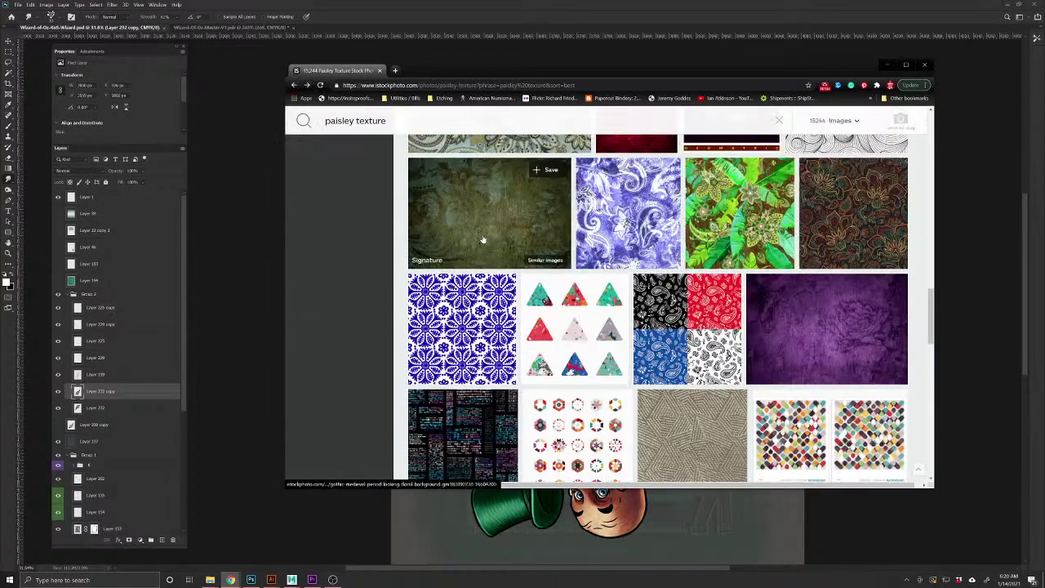
# Download the XXL "Background with Cashmir motif blue green and ochre" stock photo and save it as paisley1 in the WizardofOz folder
pyautogui.scroll(2, 482, 239)
pyautogui.click(499, 249)
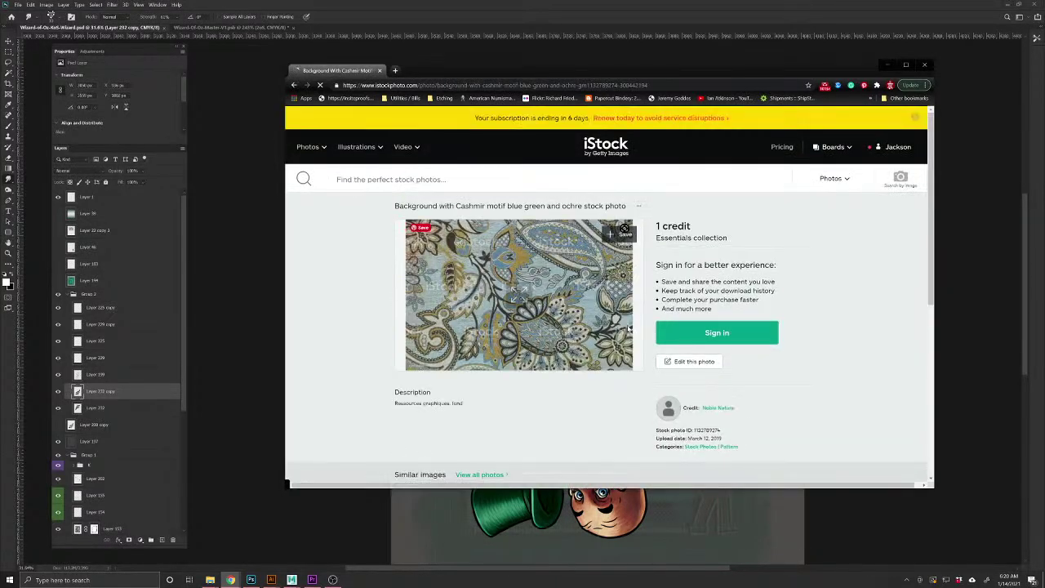
pyautogui.click(716, 332)
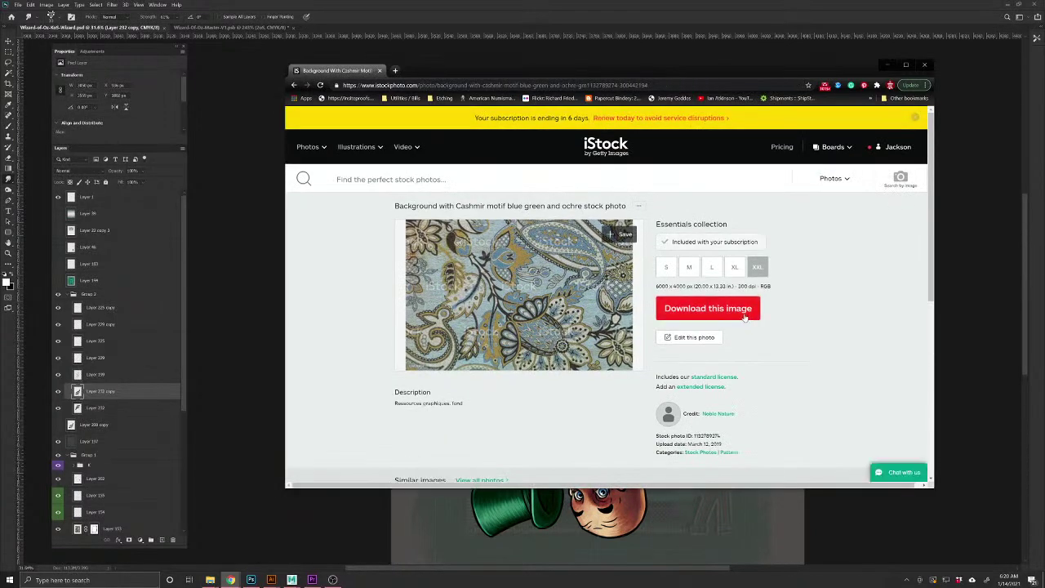
pyautogui.click(745, 317)
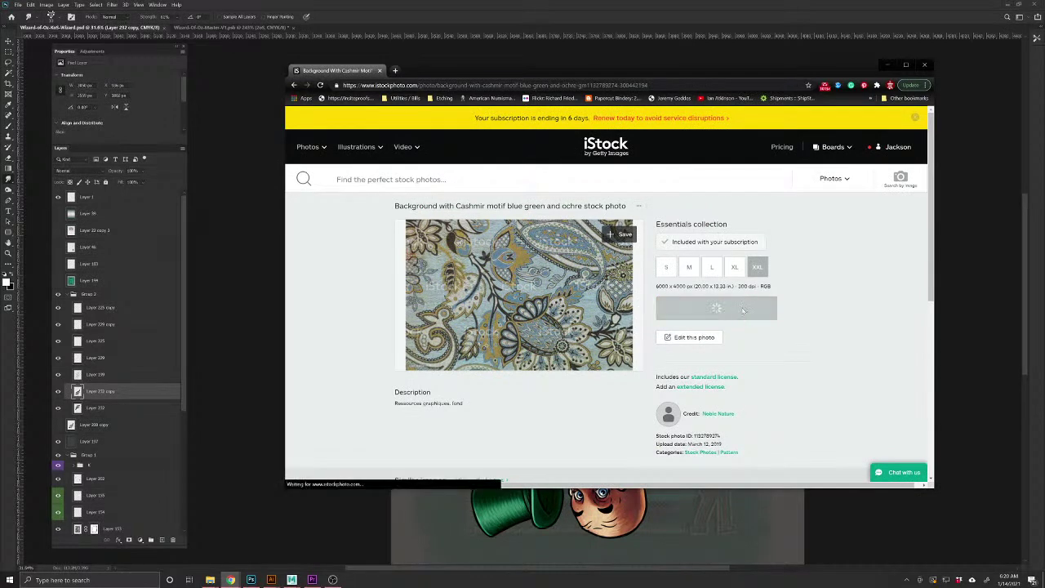
pyautogui.click(681, 268)
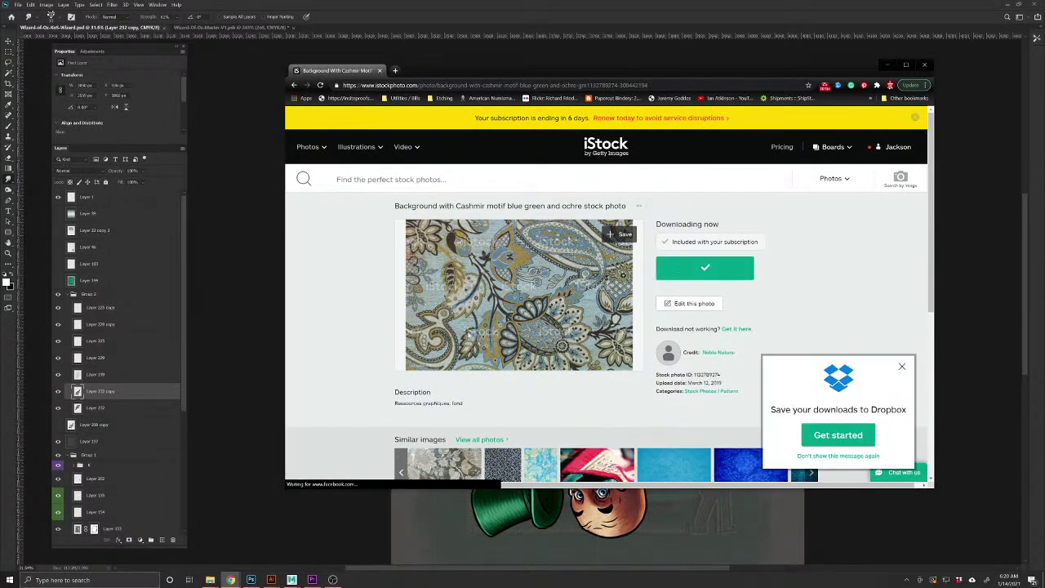
pyautogui.scroll(-5, 531, 294)
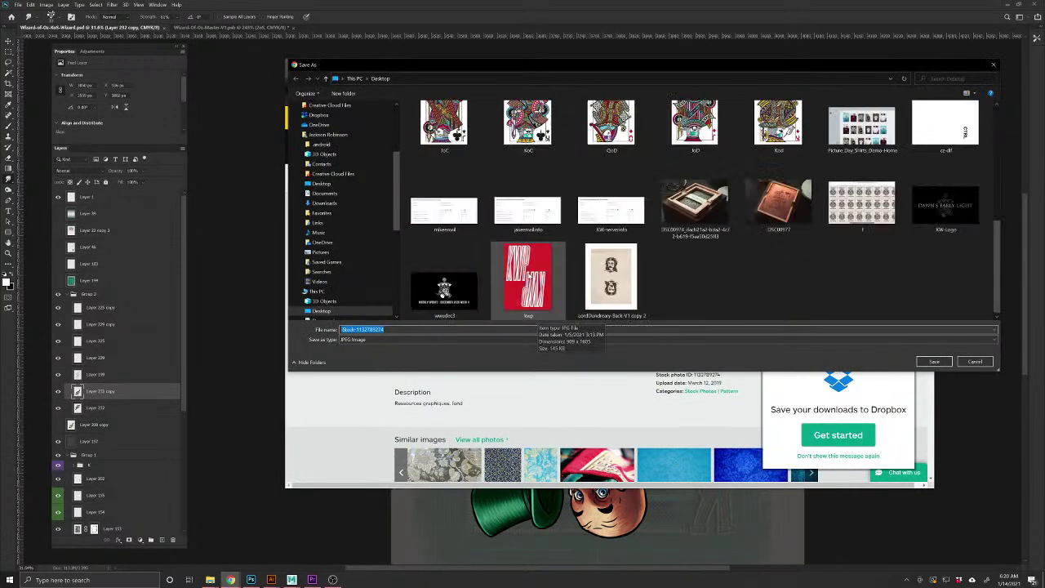
pyautogui.moveTo(396, 166); pyautogui.dragTo(1044, 199)
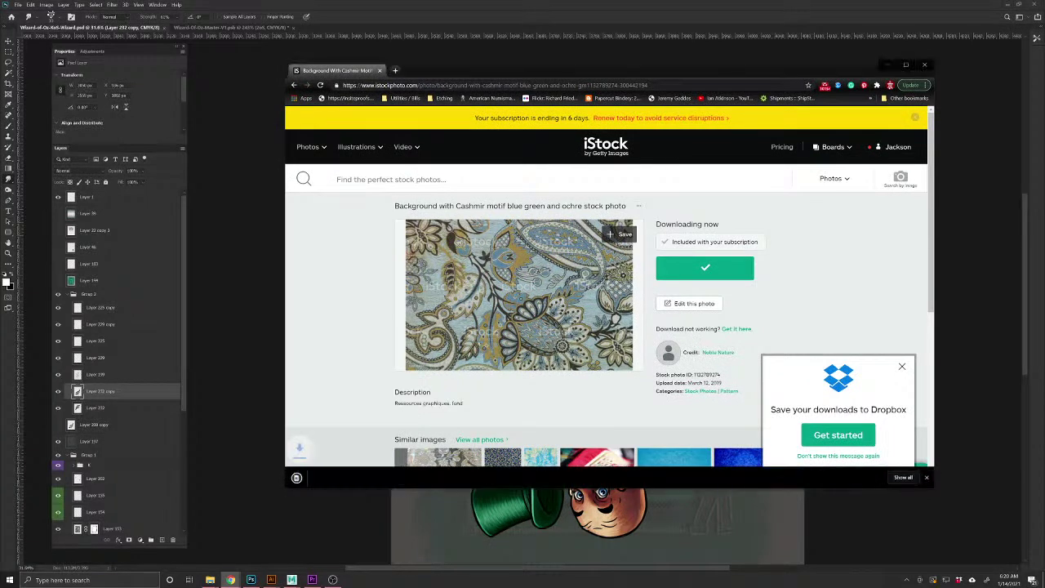
# Switch to Photoshop and open the paisley1 image from the WizardofOz folder
pyautogui.click(254, 367)
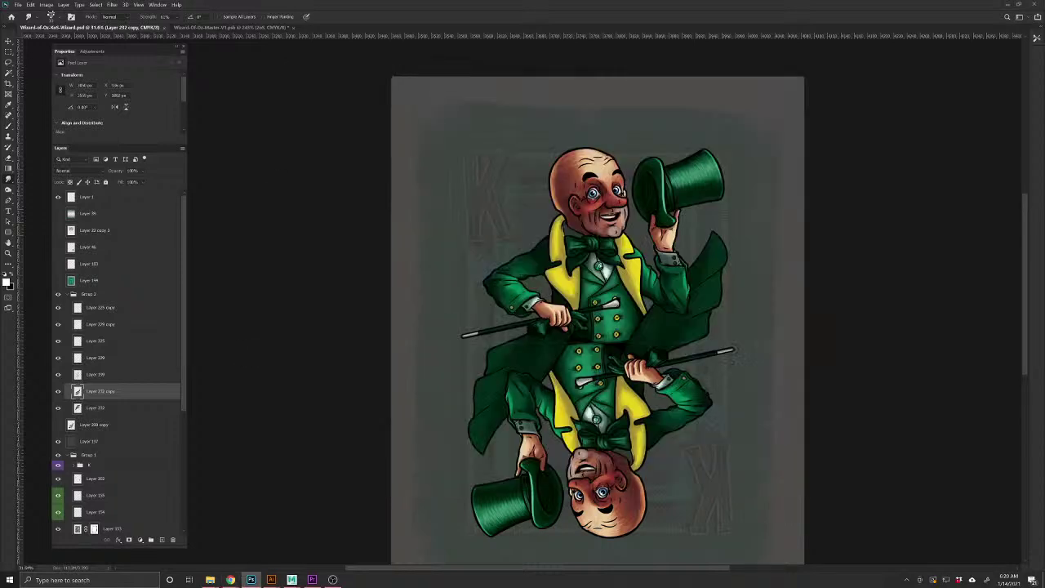
pyautogui.click(17, 5)
pyautogui.click(33, 22)
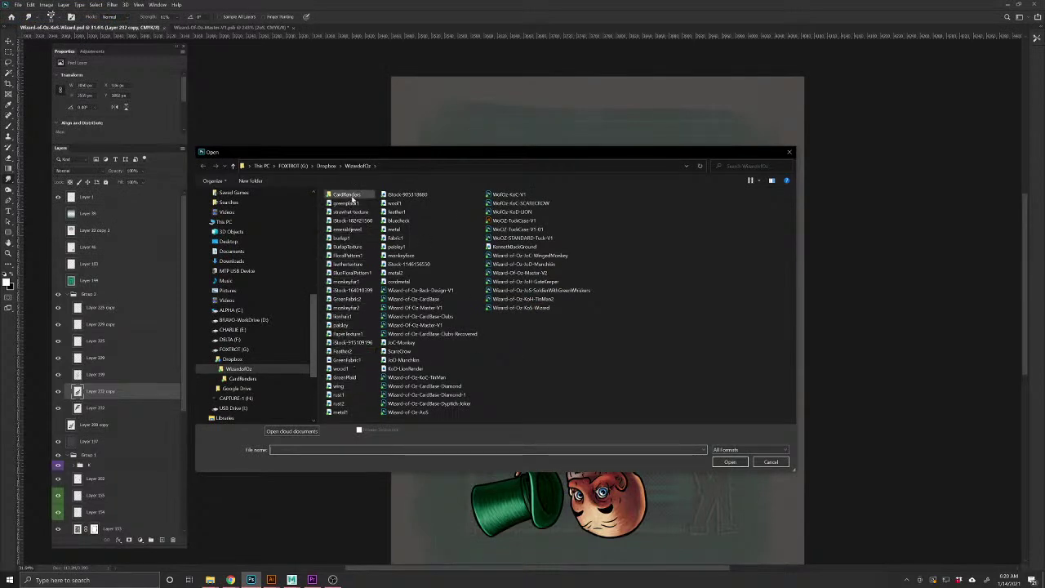
pyautogui.click(396, 246)
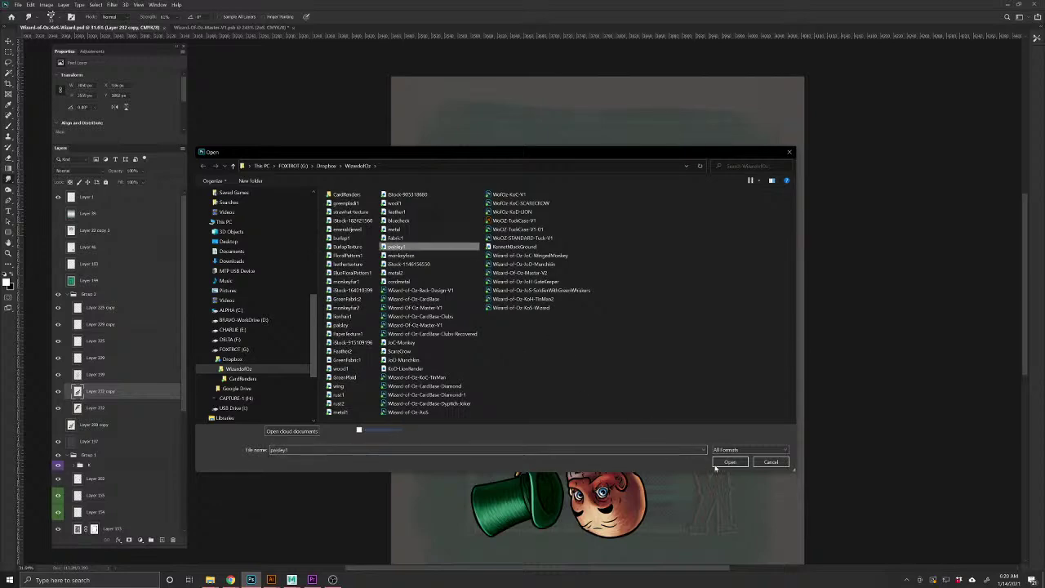
pyautogui.click(730, 463)
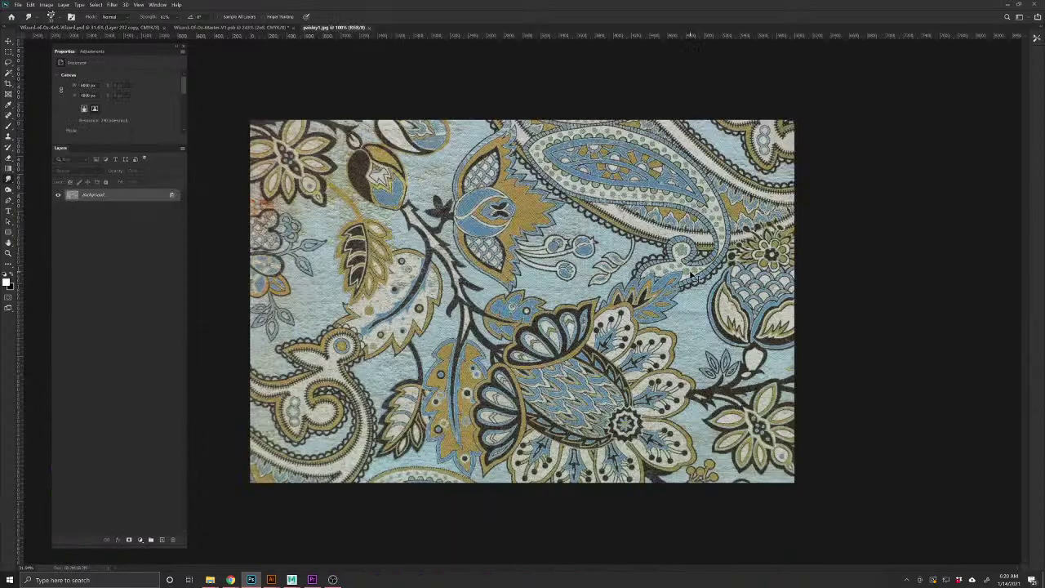
# Copy the whole paisley image into the Wizard-of-Oz-KoS-Wizard document as a new layer
pyautogui.hotkey('ctrl', 'a')
pyautogui.click(200, 27)
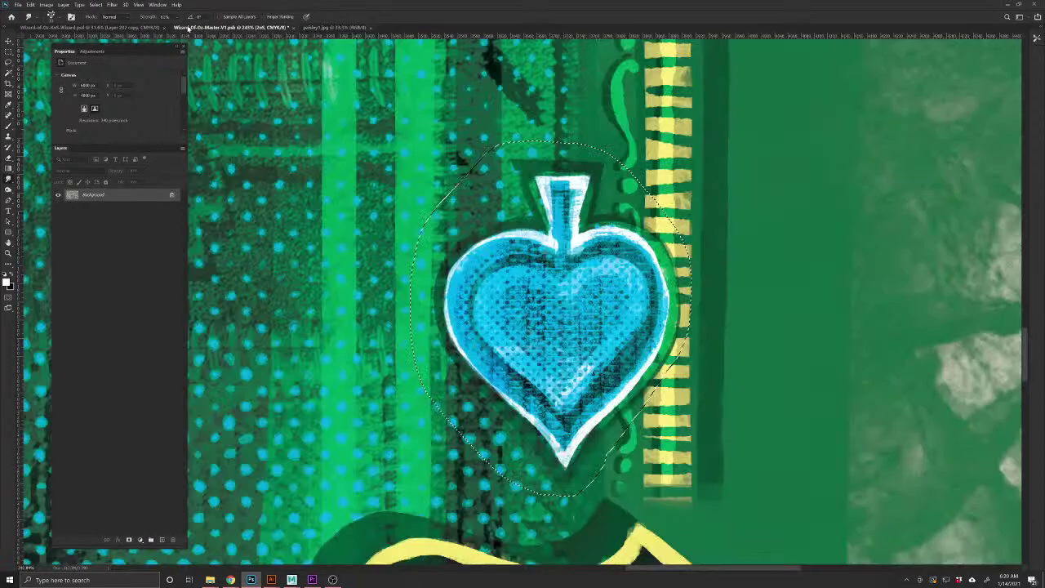
pyautogui.click(147, 28)
pyautogui.hotkey('ctrl', 'v')
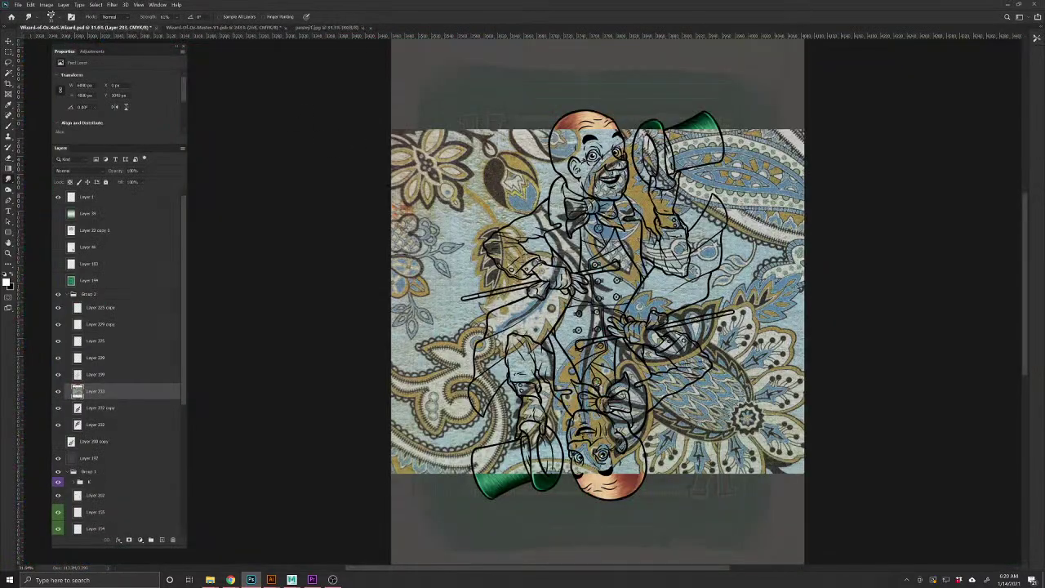
# Scale the pasted paisley texture down and place it over the upper wizard's vest
pyautogui.hotkey('ctrl', 't')
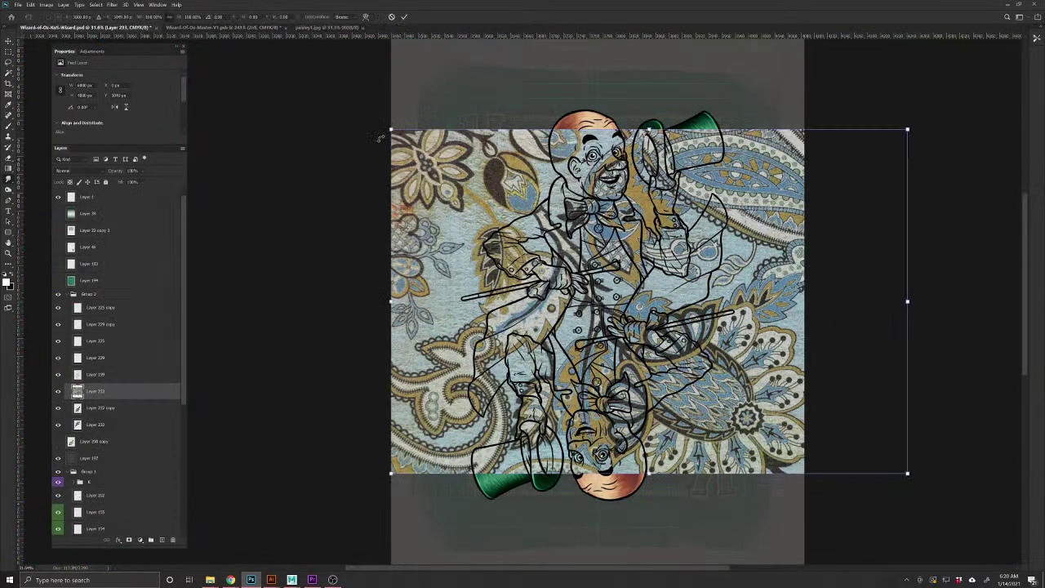
pyautogui.moveTo(389, 129); pyautogui.dragTo(610, 217)
pyautogui.moveTo(685, 321); pyautogui.dragTo(550, 387)
pyautogui.moveTo(578, 331); pyautogui.dragTo(556, 342)
pyautogui.moveTo(506, 379); pyautogui.dragTo(642, 337)
pyautogui.press('Return')
pyautogui.press('Return')
# Rotate the paisley texture a quarter turn, shrink it, and position it upright over the upper wizard's vest
pyautogui.hotkey('ctrl', 'space')
pyautogui.scroll(5, 596, 274)
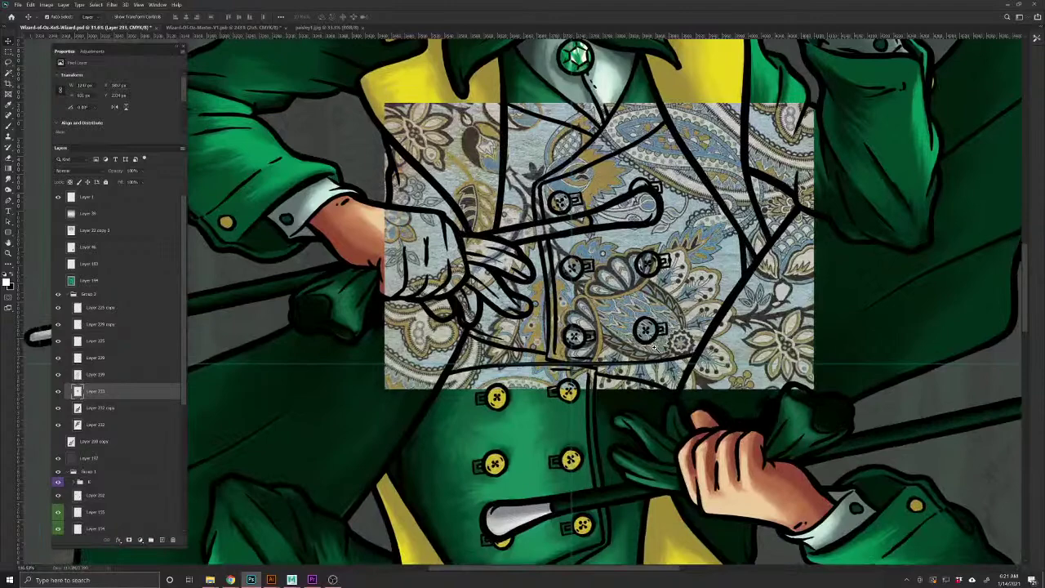
pyautogui.hotkey('ctrl', 't')
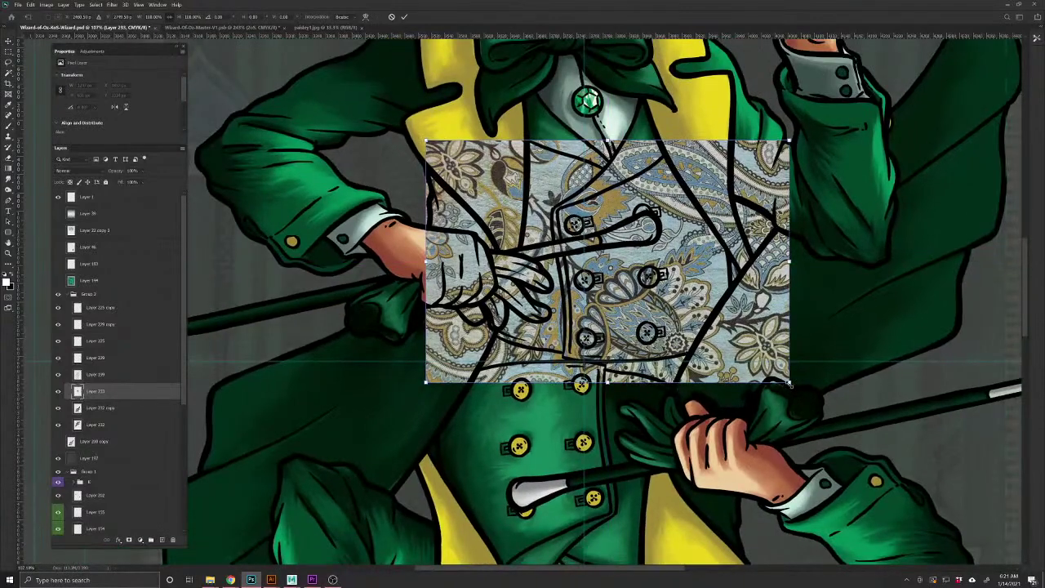
pyautogui.moveTo(820, 359); pyautogui.dragTo(526, 404)
pyautogui.press('Return')
pyautogui.scroll(3, 609, 396)
pyautogui.moveTo(634, 411); pyautogui.dragTo(608, 372)
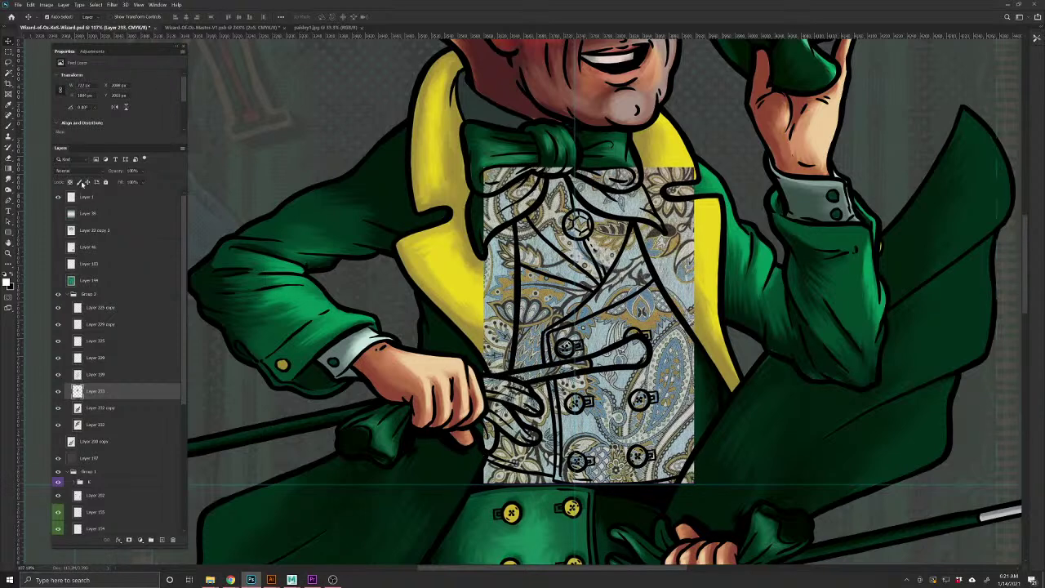
# Try the Overlay blend mode on the paisley texture layer
pyautogui.click(81, 173)
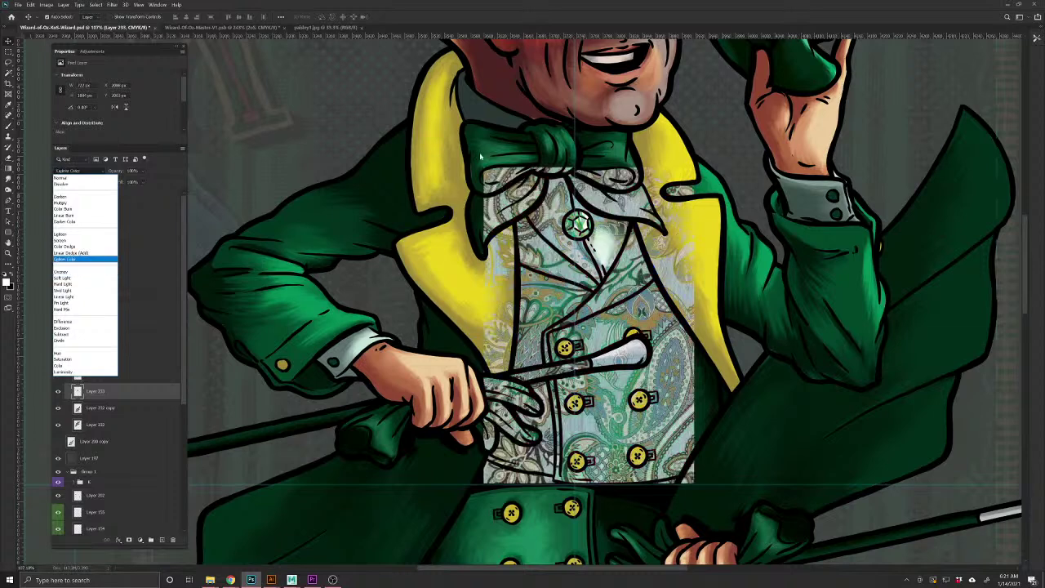
pyautogui.click(61, 272)
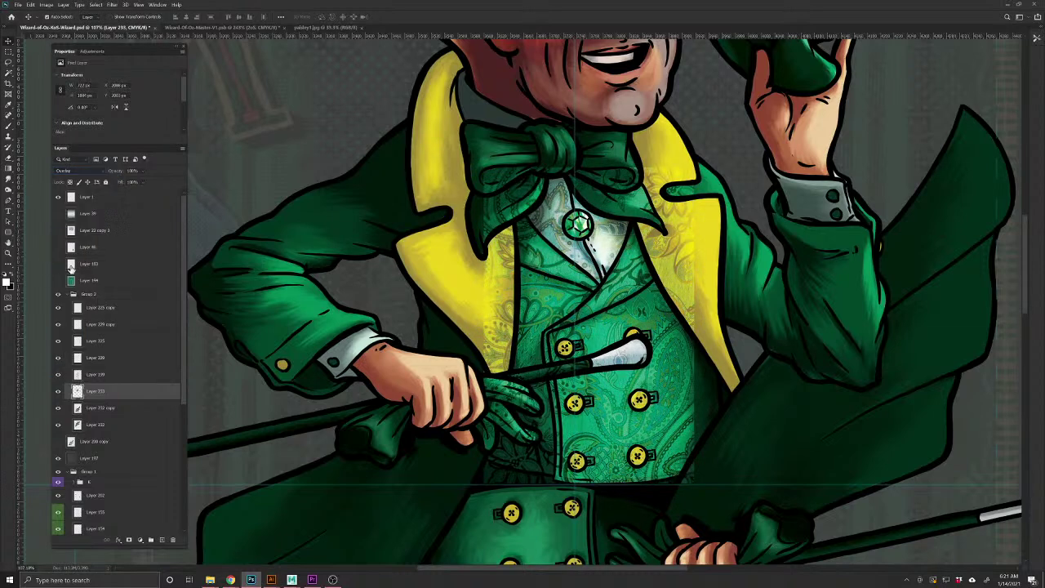
pyautogui.moveTo(115, 173); pyautogui.dragTo(189, 174)
# Set the paisley layer's blend mode to Hard Light and lower its opacity to 53%
pyautogui.click(71, 172)
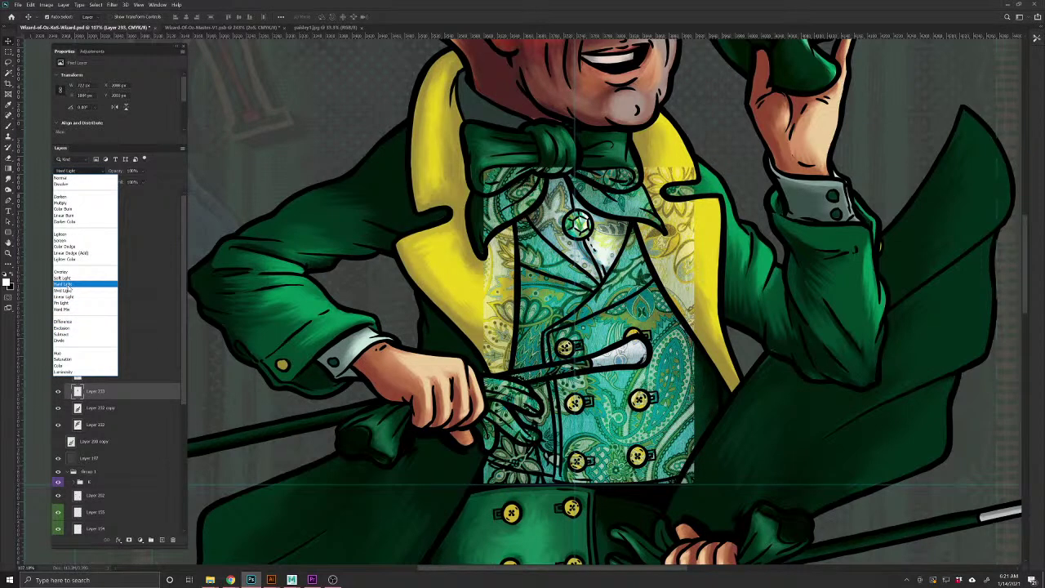
pyautogui.click(68, 284)
pyautogui.moveTo(106, 175); pyautogui.dragTo(87, 178)
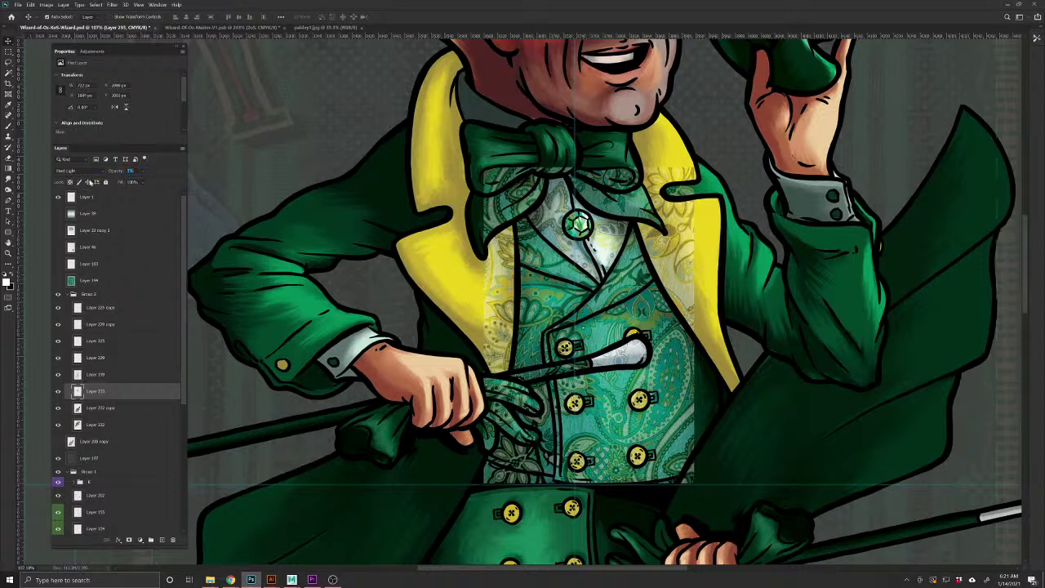
pyautogui.moveTo(116, 174); pyautogui.dragTo(124, 173)
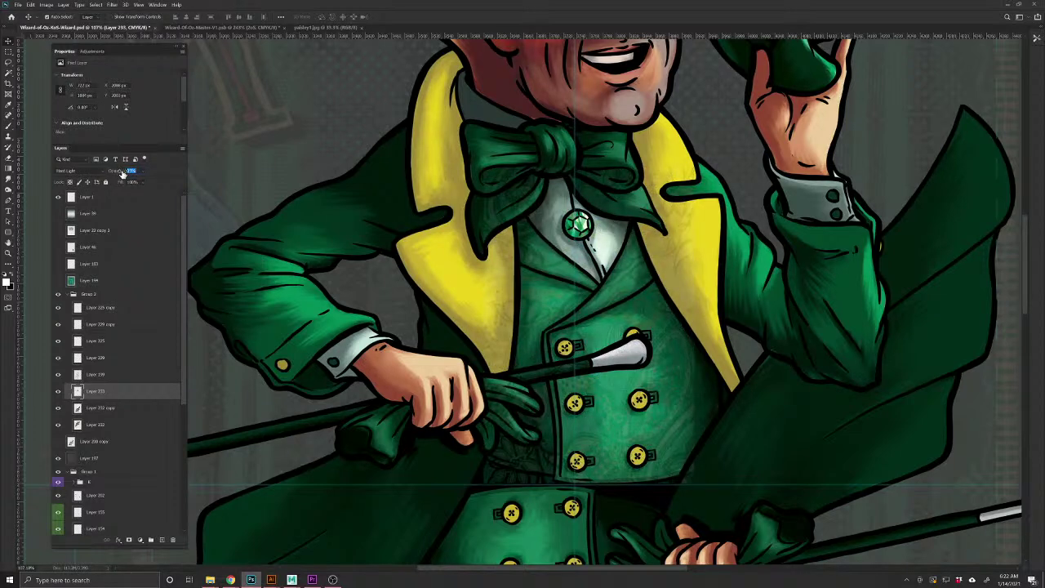
pyautogui.write('40')
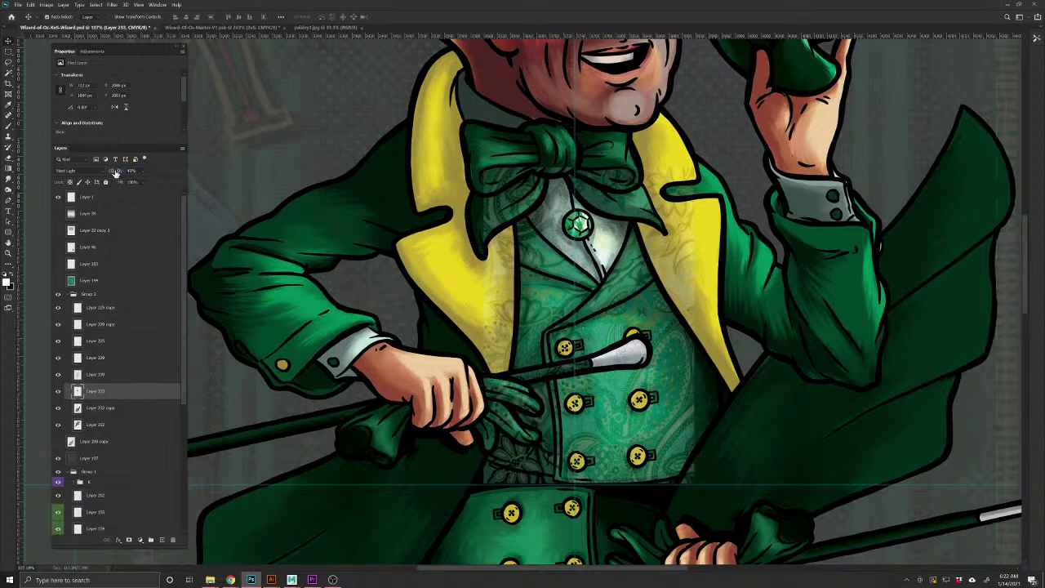
pyautogui.click(116, 173)
# Reposition the paisley texture and widen it slightly so it covers the full width of the upper vest
pyautogui.moveTo(608, 428); pyautogui.dragTo(625, 422)
pyautogui.hotkey('ctrl', 't')
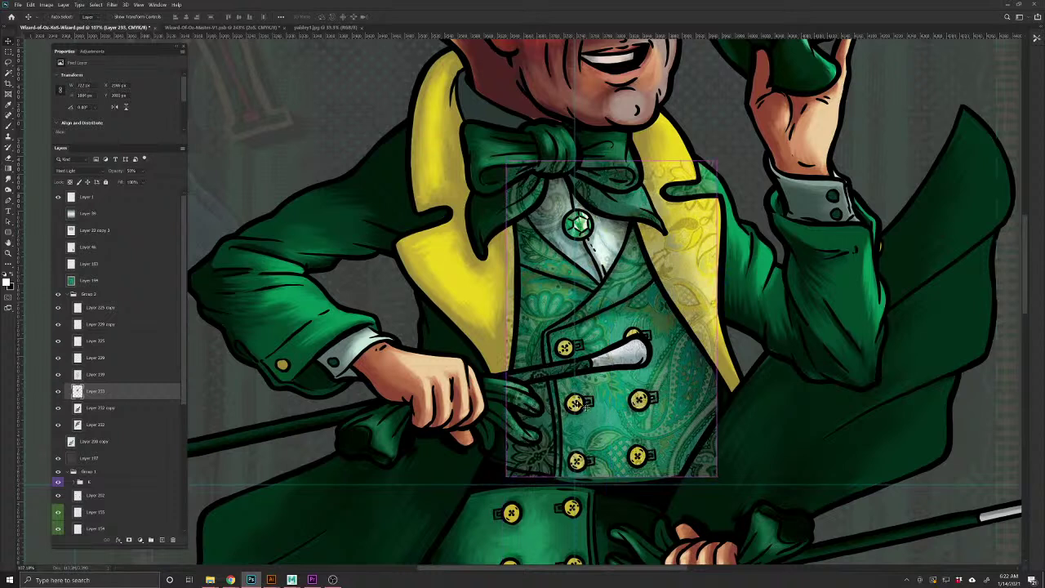
pyautogui.moveTo(507, 309); pyautogui.dragTo(494, 318)
pyautogui.press('Return')
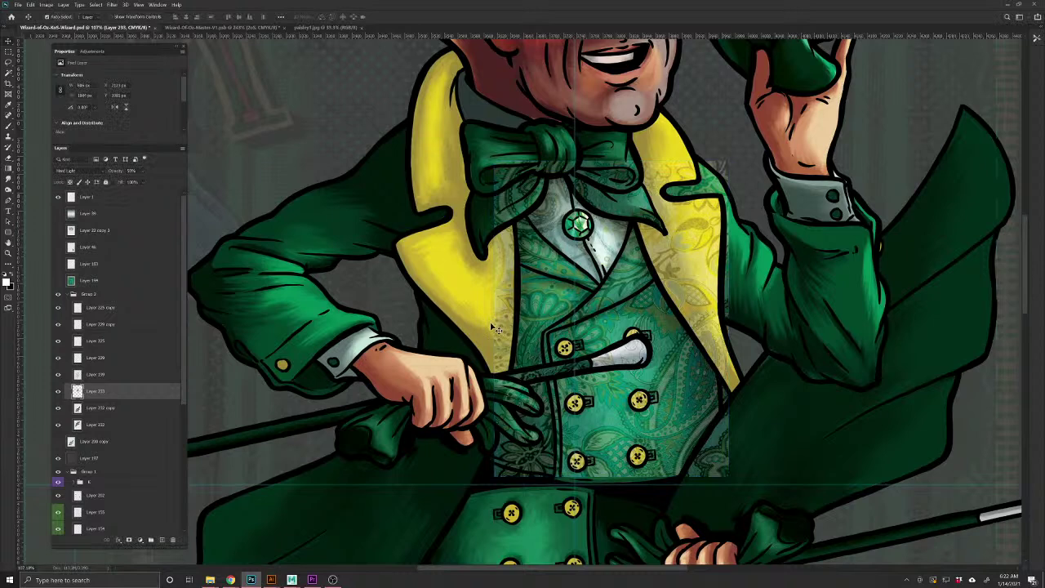
pyautogui.moveTo(663, 372); pyautogui.dragTo(669, 394)
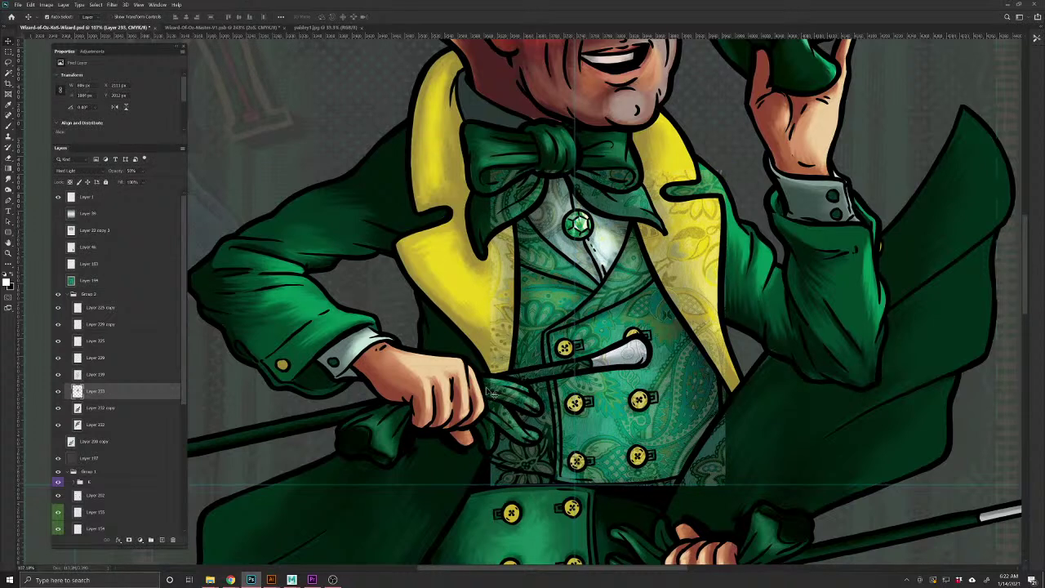
# Add a layer mask to the paisley layer and fill it with black to hide the texture
pyautogui.click(124, 539)
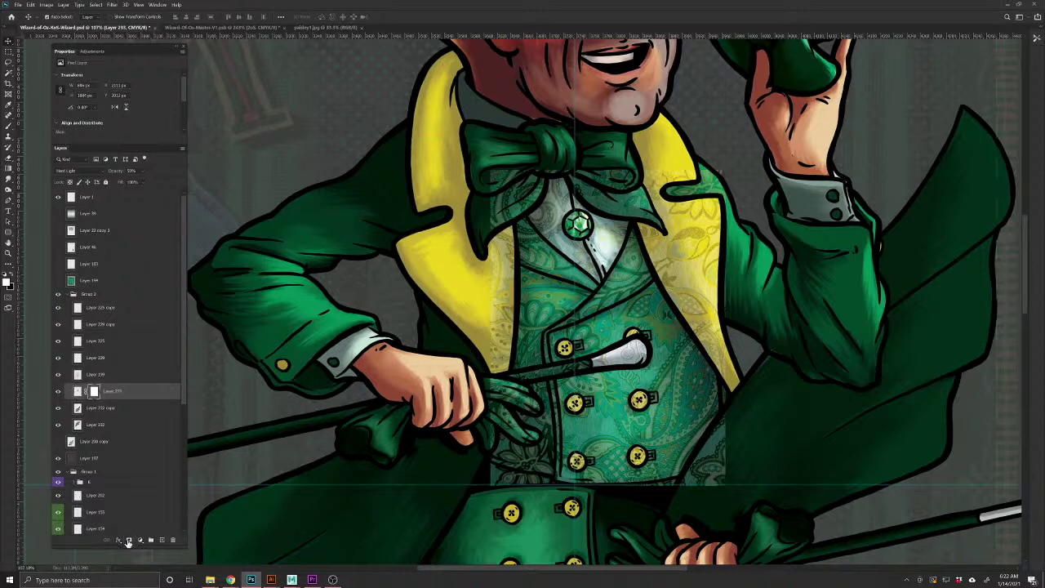
pyautogui.click(11, 276)
pyautogui.hotkey('alt', 'BackSpace')
# Paint white on the mask with the Brush to reveal the paisley on the vest's lapels and upper chest
pyautogui.click(14, 278)
pyautogui.click(10, 127)
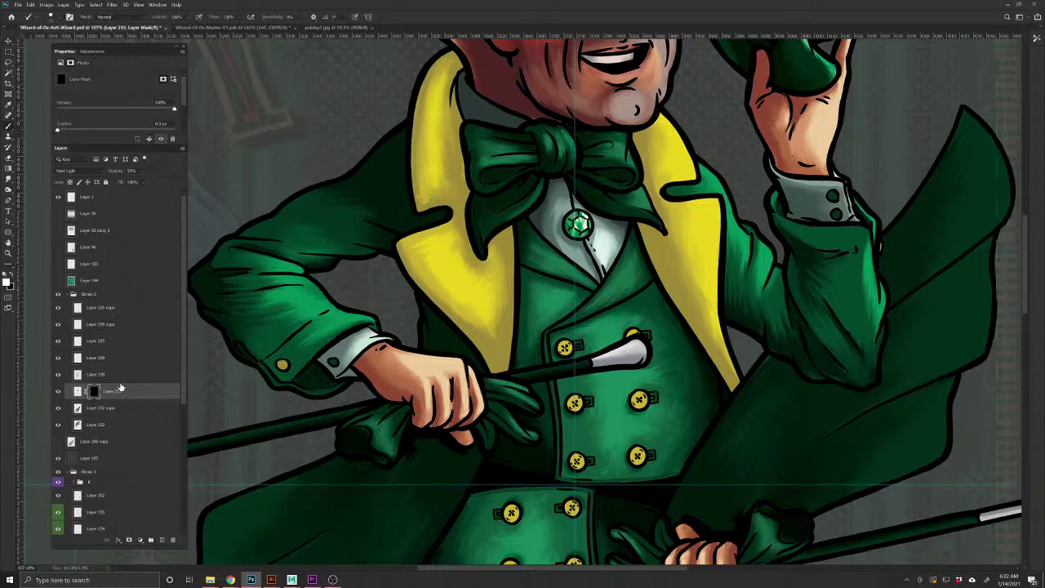
pyautogui.moveTo(641, 257)
pyautogui.mouseDown()
pyautogui.moveTo(640, 269)
pyautogui.moveTo(627, 255)
pyautogui.moveTo(633, 232)
pyautogui.mouseUp()
pyautogui.moveTo(664, 294)
pyautogui.mouseDown()
pyautogui.moveTo(622, 321)
pyautogui.moveTo(594, 299)
pyautogui.moveTo(547, 337)
pyautogui.mouseUp()
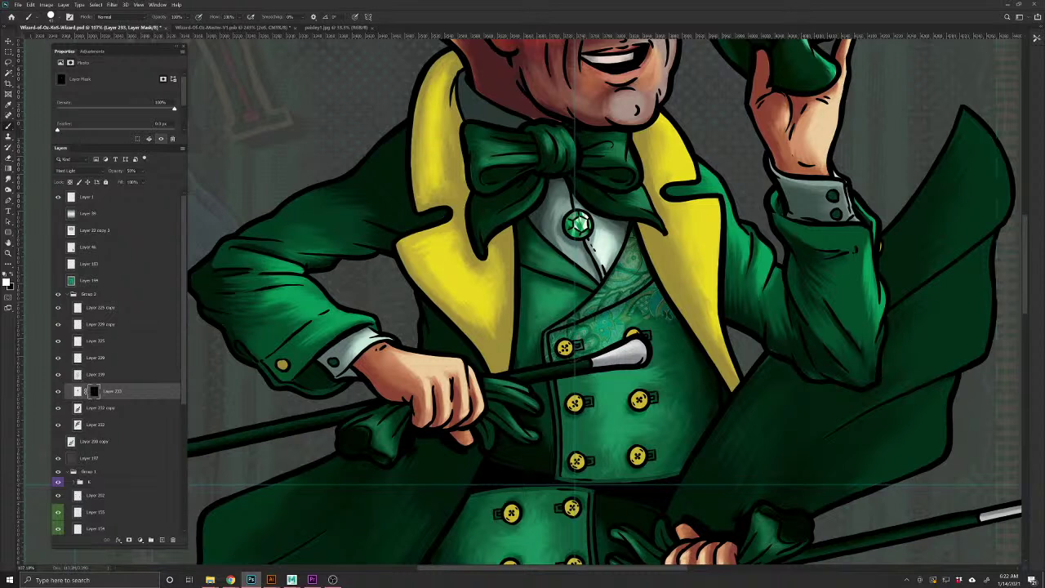
pyautogui.moveTo(581, 282)
pyautogui.mouseDown()
pyautogui.moveTo(571, 272)
pyautogui.moveTo(577, 294)
pyautogui.moveTo(564, 304)
pyautogui.moveTo(544, 292)
pyautogui.moveTo(521, 330)
pyautogui.moveTo(530, 224)
pyautogui.moveTo(557, 255)
pyautogui.moveTo(539, 265)
pyautogui.moveTo(542, 282)
pyautogui.mouseUp()
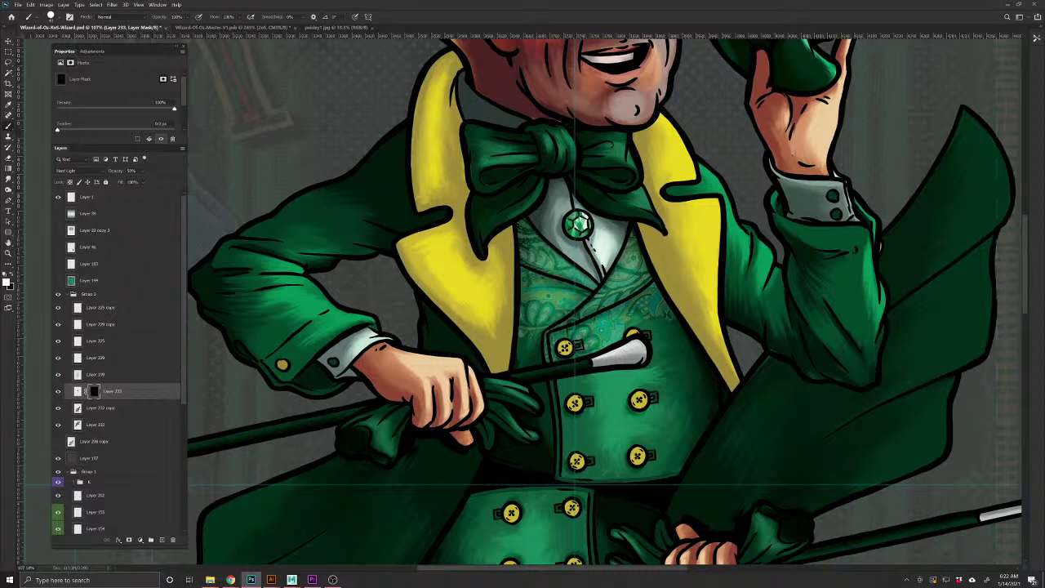
# Continue painting white on the mask to reveal the paisley over the vest's side and buttoned lower front
pyautogui.moveTo(531, 341); pyautogui.dragTo(533, 351)
pyautogui.moveTo(531, 400)
pyautogui.mouseDown()
pyautogui.moveTo(555, 382)
pyautogui.moveTo(625, 369)
pyautogui.moveTo(648, 328)
pyautogui.moveTo(699, 353)
pyautogui.moveTo(715, 411)
pyautogui.moveTo(703, 383)
pyautogui.moveTo(660, 376)
pyautogui.moveTo(570, 389)
pyautogui.moveTo(556, 416)
pyautogui.moveTo(513, 415)
pyautogui.mouseUp()
pyautogui.moveTo(542, 450)
pyautogui.mouseDown()
pyautogui.moveTo(502, 441)
pyautogui.moveTo(497, 452)
pyautogui.moveTo(613, 480)
pyautogui.moveTo(653, 475)
pyautogui.moveTo(680, 464)
pyautogui.moveTo(703, 426)
pyautogui.moveTo(663, 449)
pyautogui.moveTo(647, 425)
pyautogui.moveTo(658, 400)
pyautogui.moveTo(629, 414)
pyautogui.mouseUp()
pyautogui.moveTo(622, 454)
pyautogui.mouseDown()
pyautogui.moveTo(632, 468)
pyautogui.moveTo(592, 463)
pyautogui.moveTo(555, 432)
pyautogui.moveTo(587, 404)
pyautogui.moveTo(594, 443)
pyautogui.mouseUp()
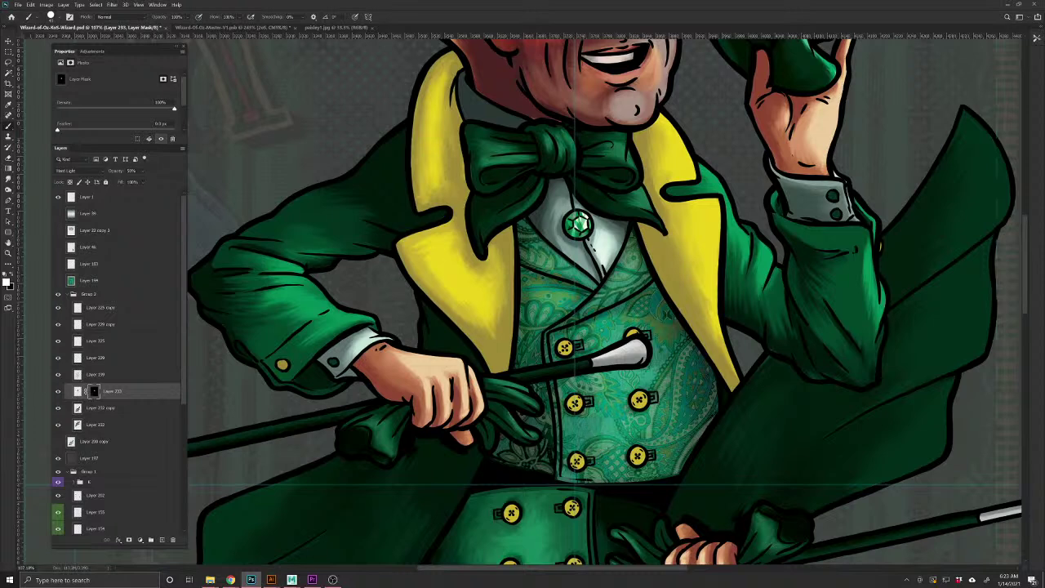
pyautogui.moveTo(523, 494); pyautogui.dragTo(497, 482)
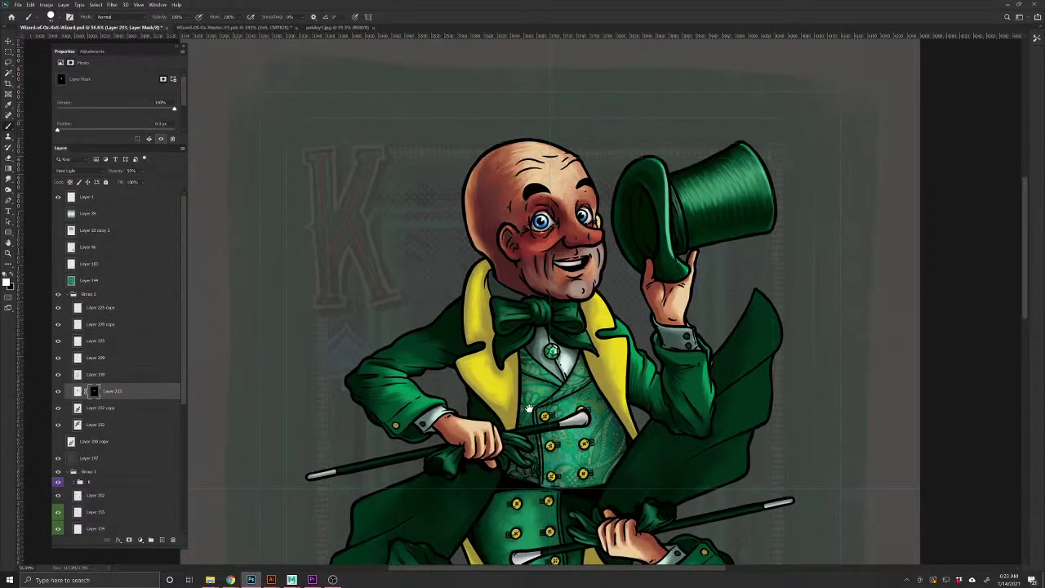
# Switch the foreground color to black and choose a soft round brush with 0% hardness for the paisley layer mask
pyautogui.moveTo(536, 450); pyautogui.dragTo(556, 463)
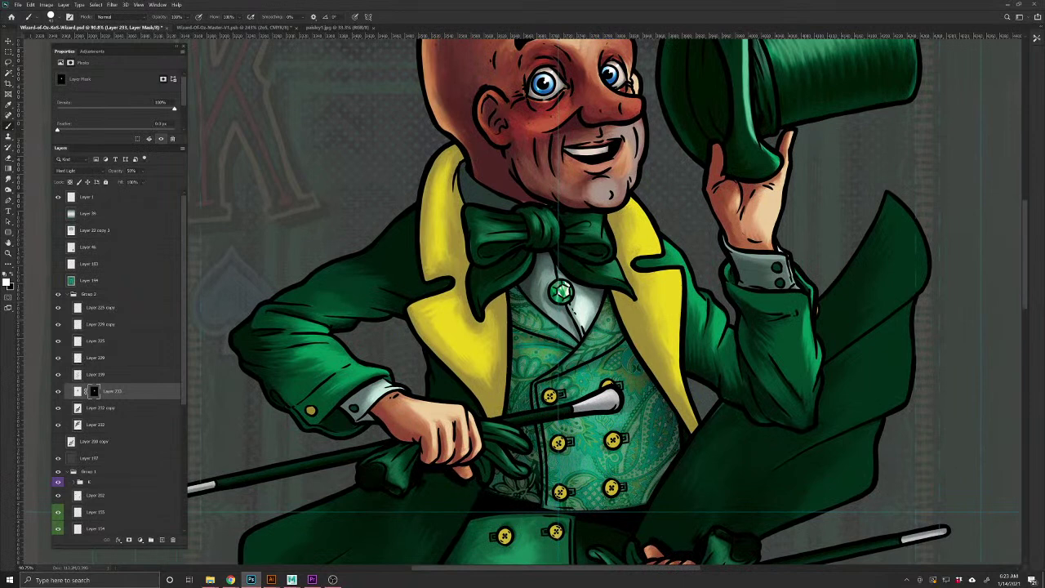
pyautogui.click(13, 276)
pyautogui.click(50, 16)
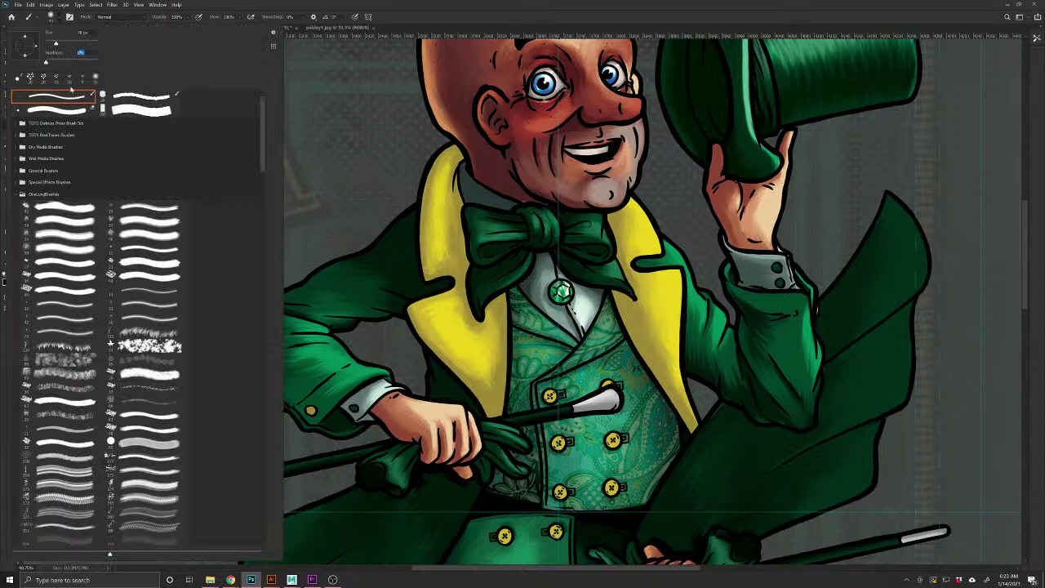
pyautogui.doubleClick(72, 92)
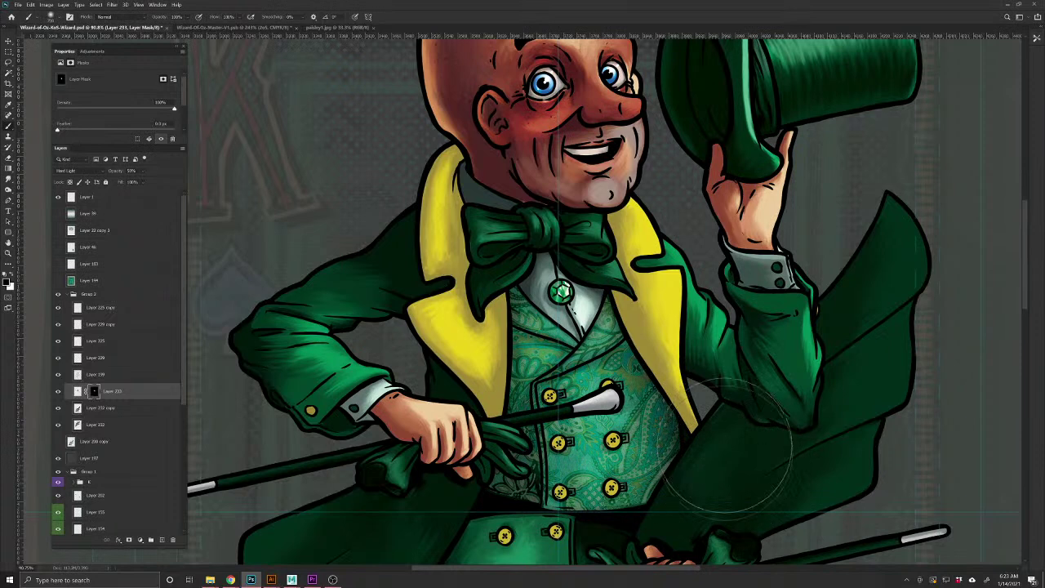
# Try to fade the paisley at the vest's edges by painting black on the mask with an enlarged soft brush
pyautogui.press(']')
pyautogui.press(']')
pyautogui.press(']')
pyautogui.press(']')
pyautogui.press(']')
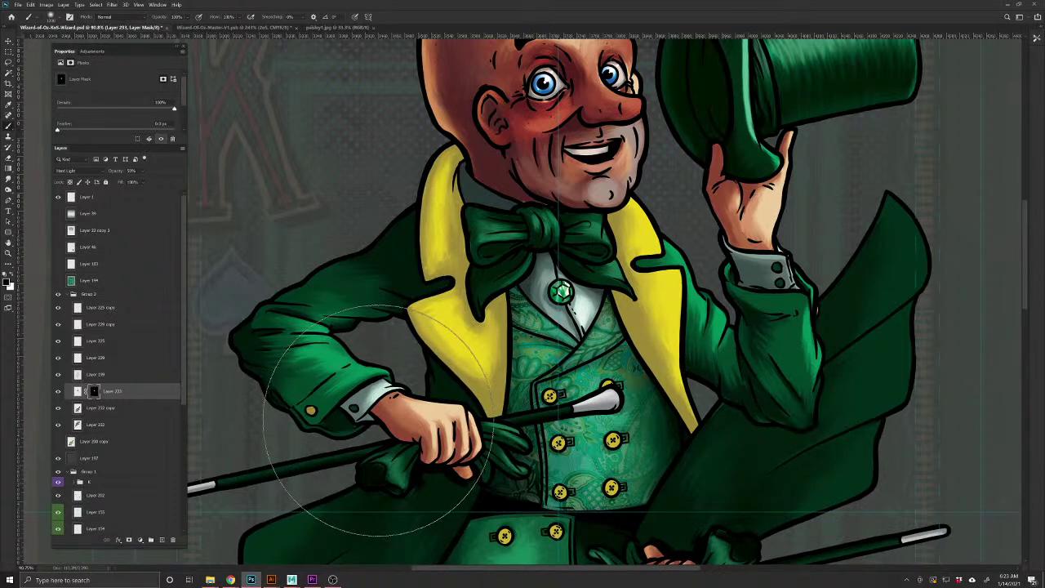
pyautogui.hotkey('ctrl', 'z')
pyautogui.hotkey('ctrl', 'z')
pyautogui.hotkey('ctrl', 'z')
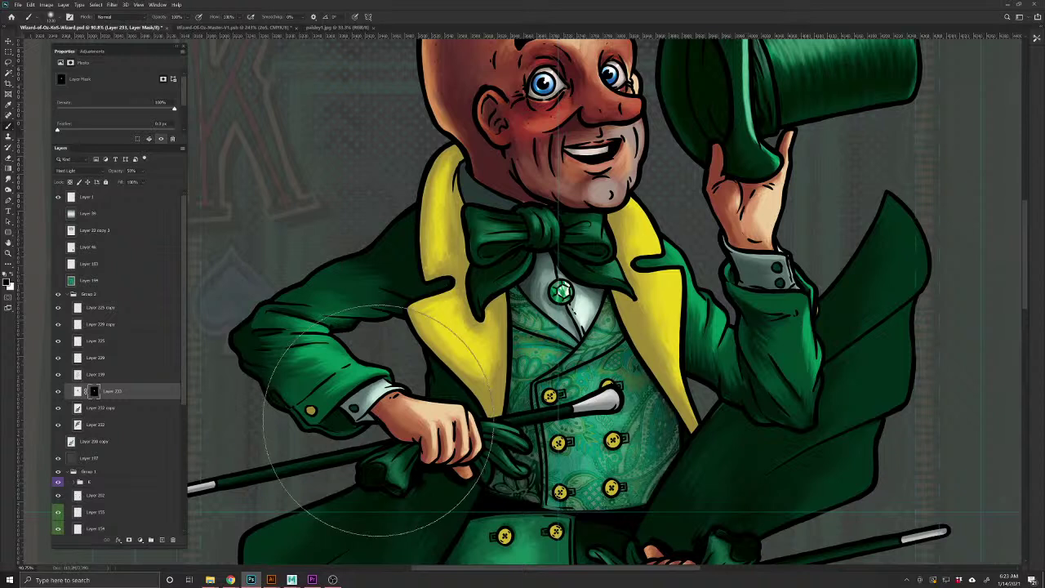
# Add a new Multiply layer above the paisley, load the paisley mask as a selection, and sample the vest's green
pyautogui.click(162, 539)
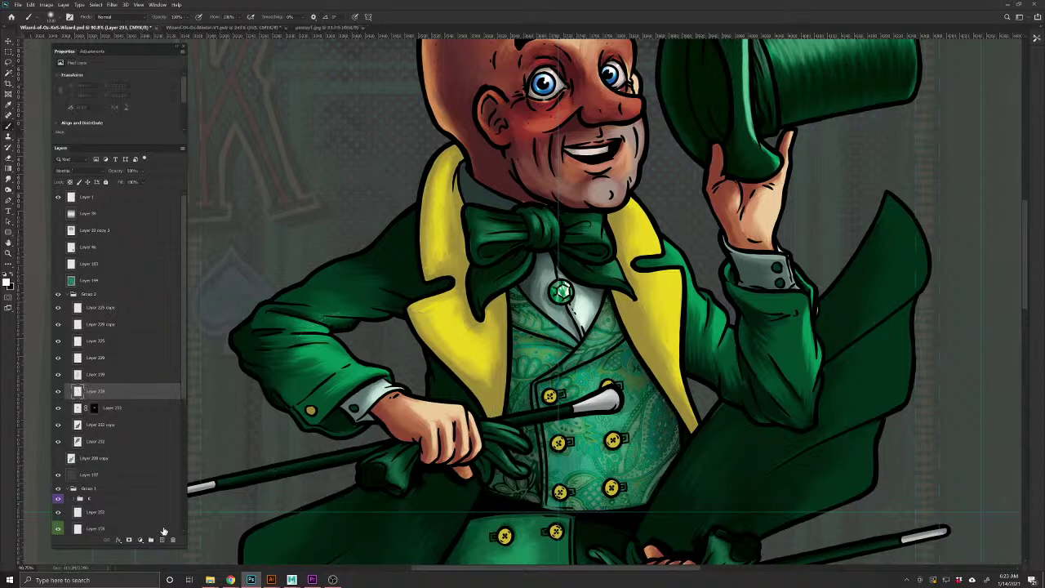
pyautogui.keyDown('ctrl'); pyautogui.click(93, 409); pyautogui.keyUp('ctrl')
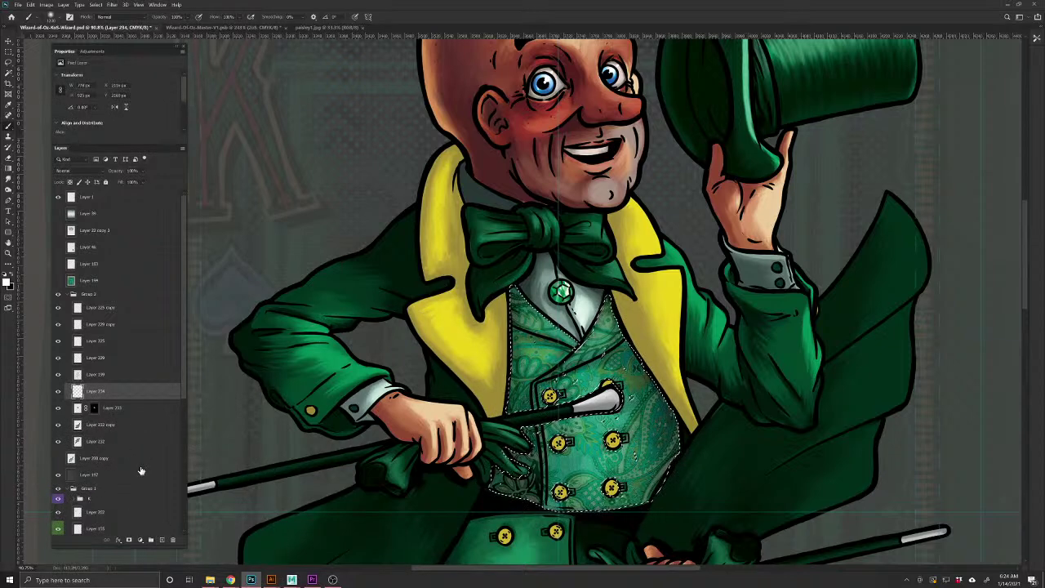
pyautogui.hotkey('ctrl', 'd')
pyautogui.keyDown('alt'); pyautogui.click(667, 426); pyautogui.keyUp('alt')
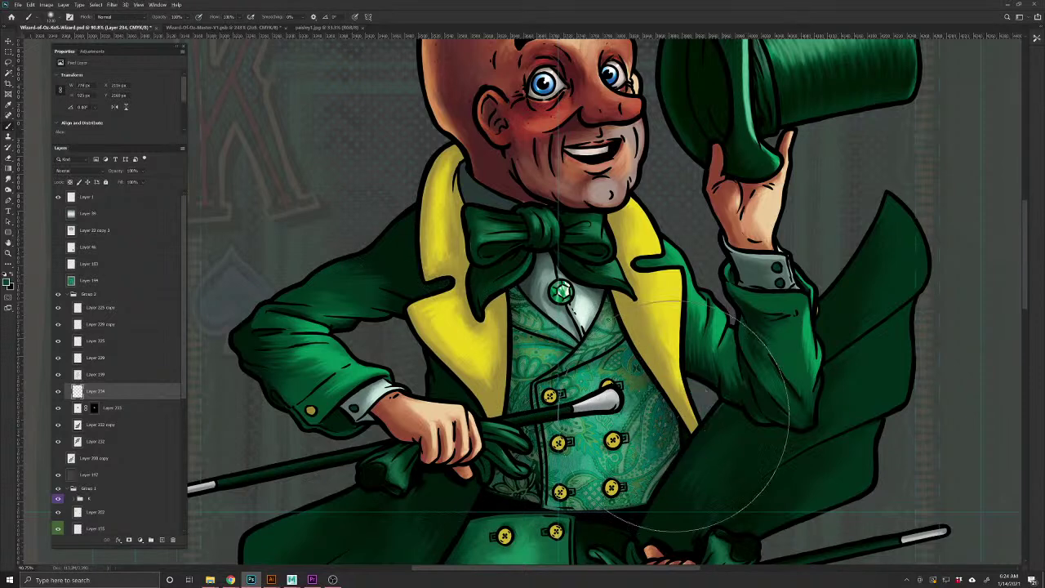
pyautogui.click(77, 169)
pyautogui.click(59, 203)
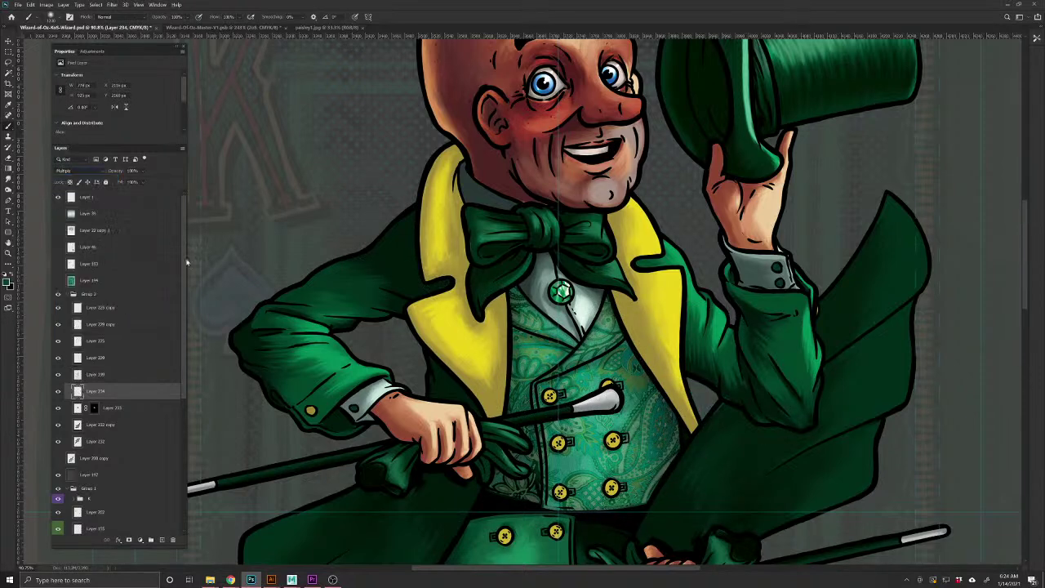
# Paint soft green shading over the vest's outer edges on the Multiply layer, reducing the brush size for finer areas
pyautogui.moveTo(775, 448)
pyautogui.mouseDown()
pyautogui.moveTo(763, 390)
pyautogui.moveTo(763, 481)
pyautogui.moveTo(739, 320)
pyautogui.moveTo(757, 478)
pyautogui.moveTo(739, 535)
pyautogui.mouseUp()
pyautogui.press('[')
pyautogui.press('[')
pyautogui.press('[')
pyautogui.press('[')
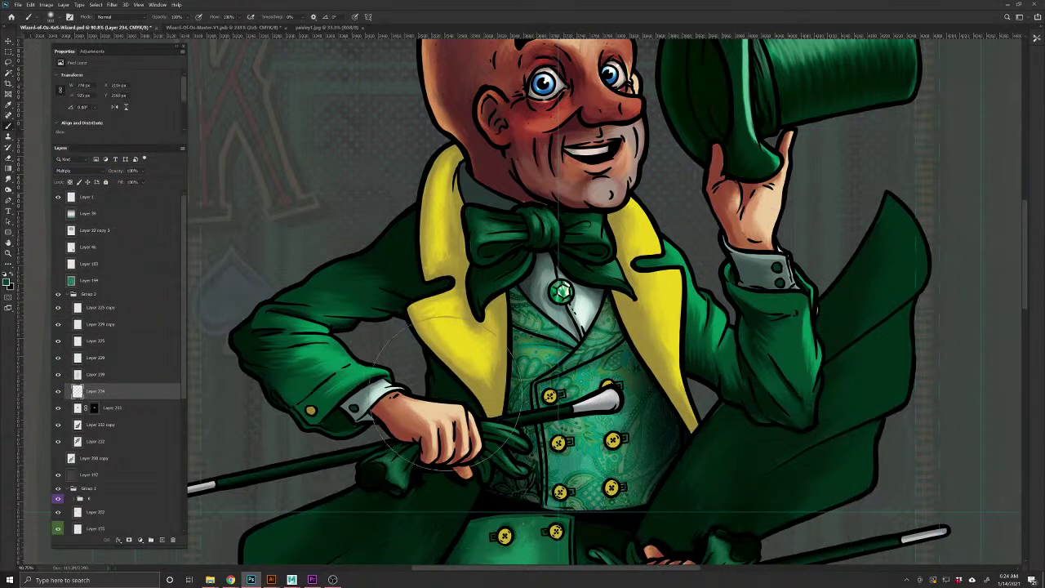
# Lower the vest shading layer's opacity to 79% and save the document
pyautogui.moveTo(116, 174); pyautogui.dragTo(106, 177)
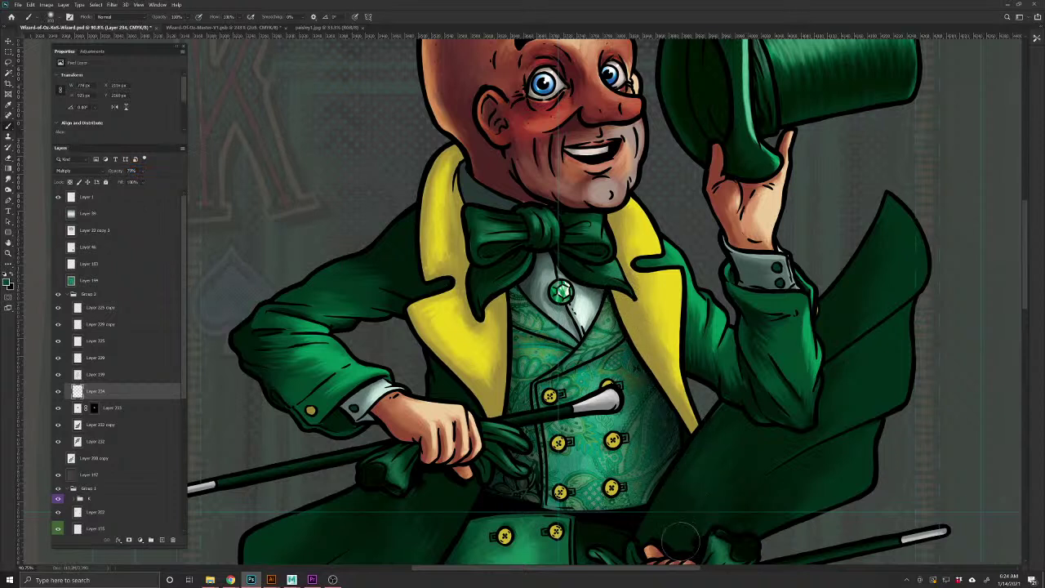
pyautogui.moveTo(610, 362); pyautogui.dragTo(629, 320)
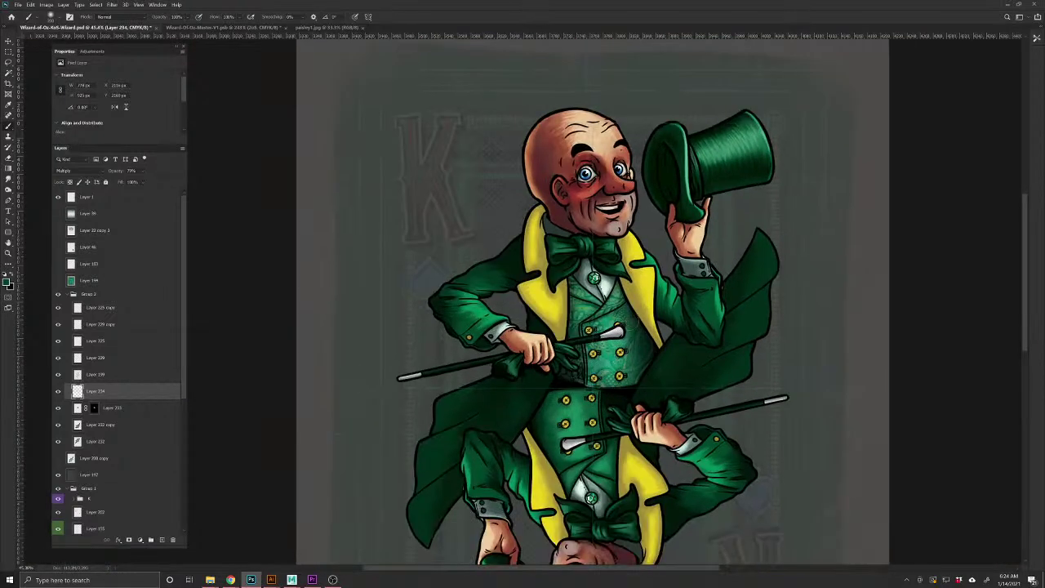
pyautogui.hotkey('ctrl', 's')
pyautogui.moveTo(231, 580)
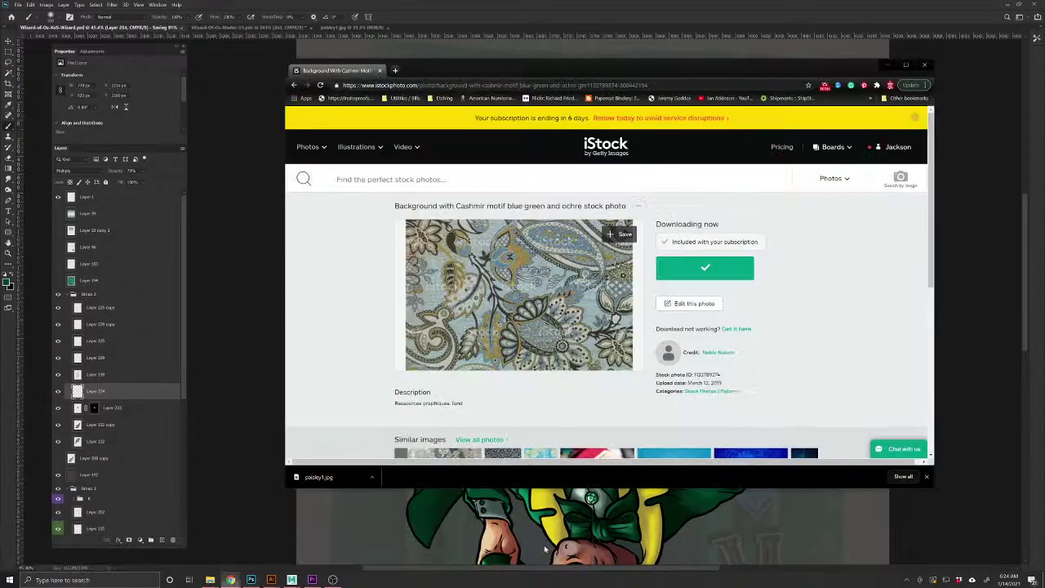
pyautogui.click(557, 547)
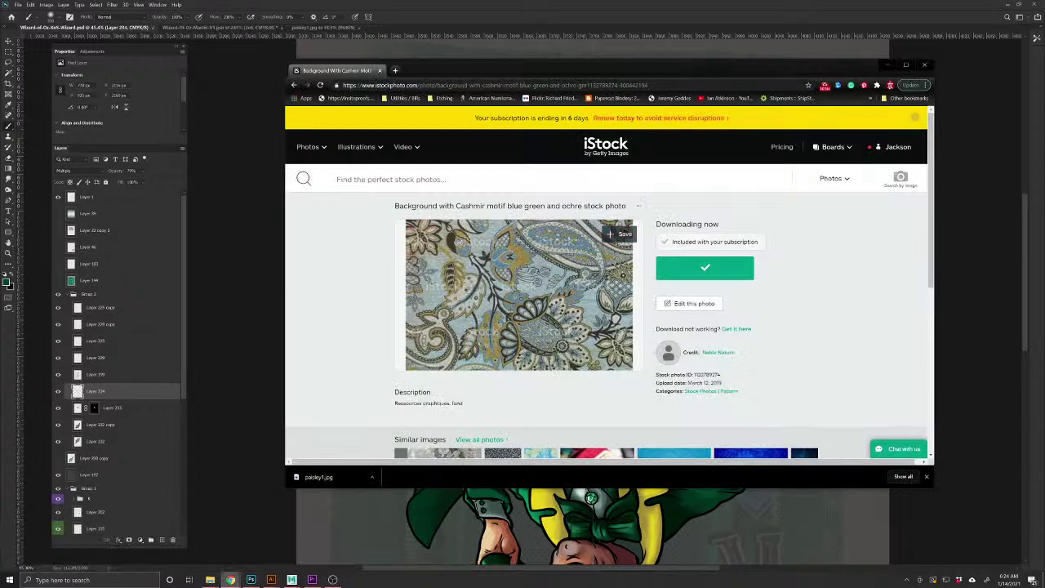
pyautogui.moveTo(717, 75); pyautogui.dragTo(673, 84)
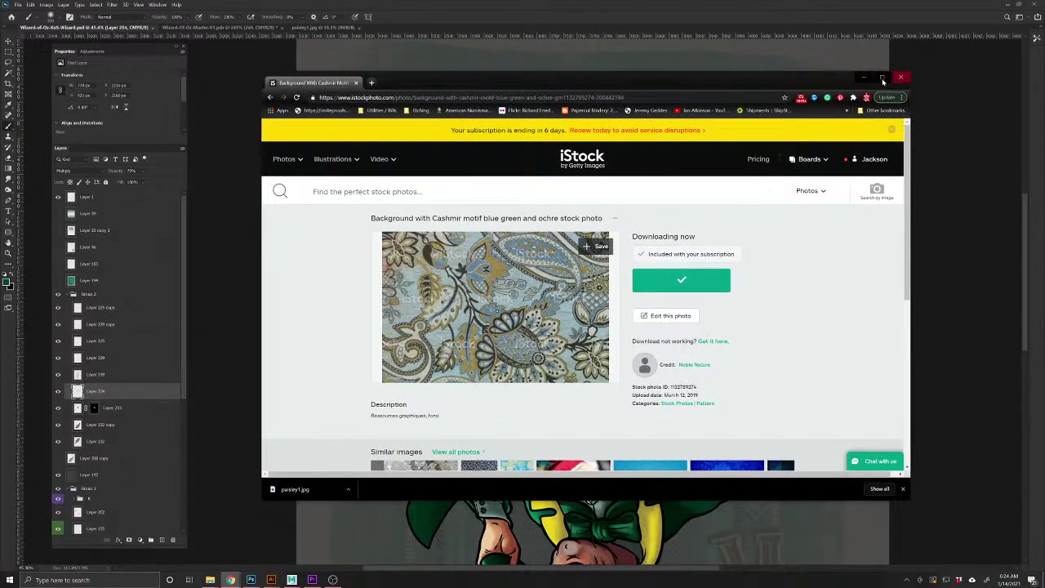
pyautogui.moveTo(798, 80); pyautogui.dragTo(788, 185)
pyautogui.click(954, 185)
# Add a new layer above the vest shading and try a soft white brush stroke on the yellow lapel
pyautogui.scroll(5, 589, 288)
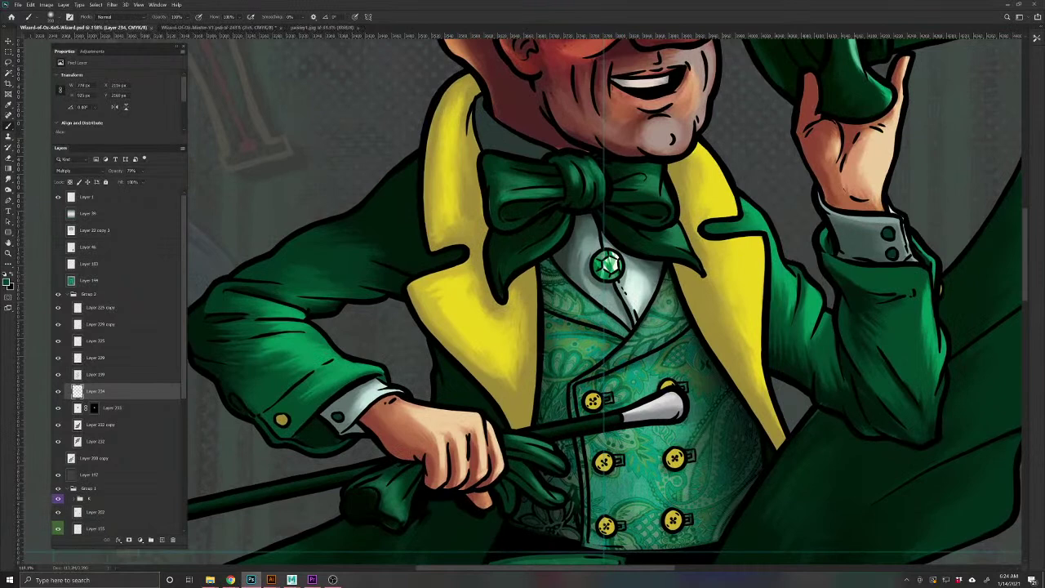
pyautogui.click(161, 541)
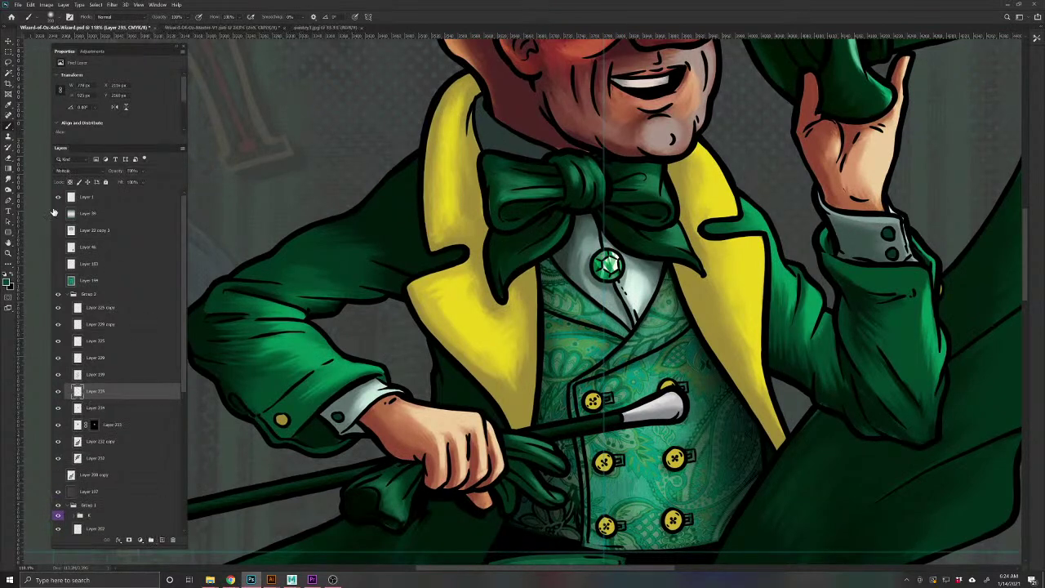
pyautogui.click(14, 277)
pyautogui.hotkey('ctrl', 'z')
pyautogui.moveTo(511, 349); pyautogui.dragTo(472, 365)
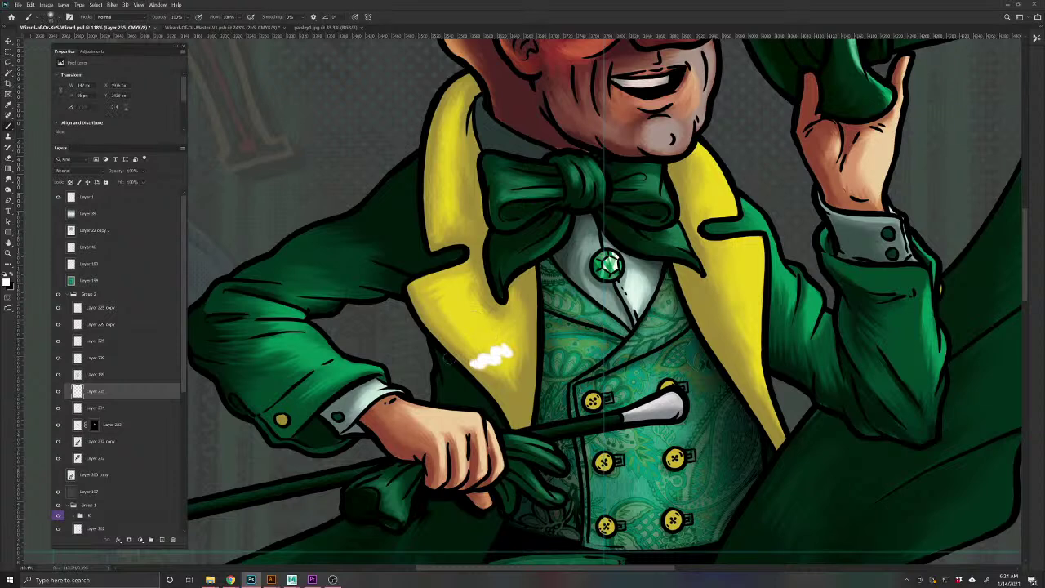
pyautogui.hotkey('ctrl', 'z')
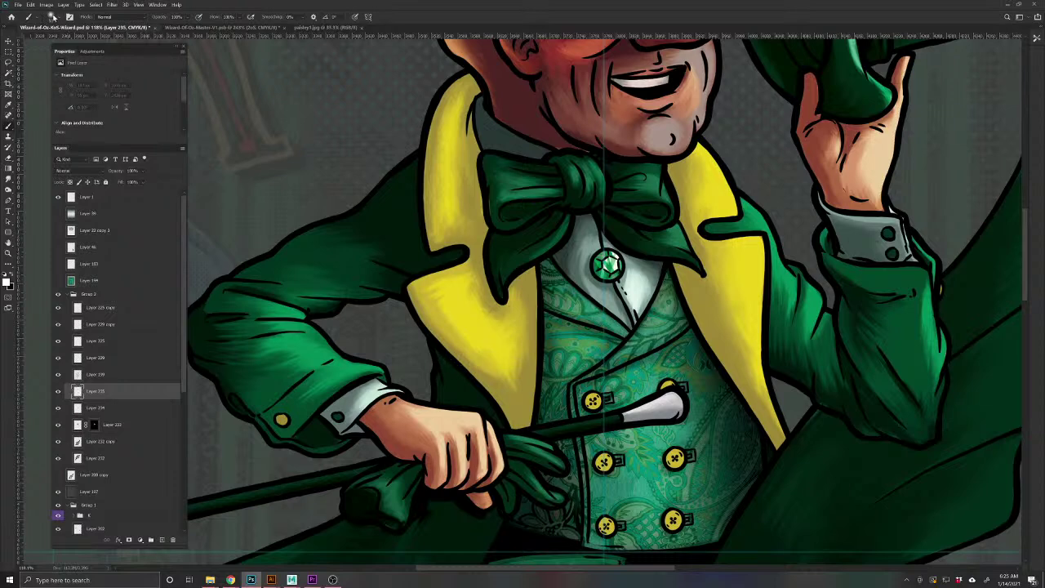
# Set the brush hardness to 100% and try a stroke on the yellow lapel
pyautogui.click(54, 16)
pyautogui.moveTo(71, 61); pyautogui.dragTo(275, 205)
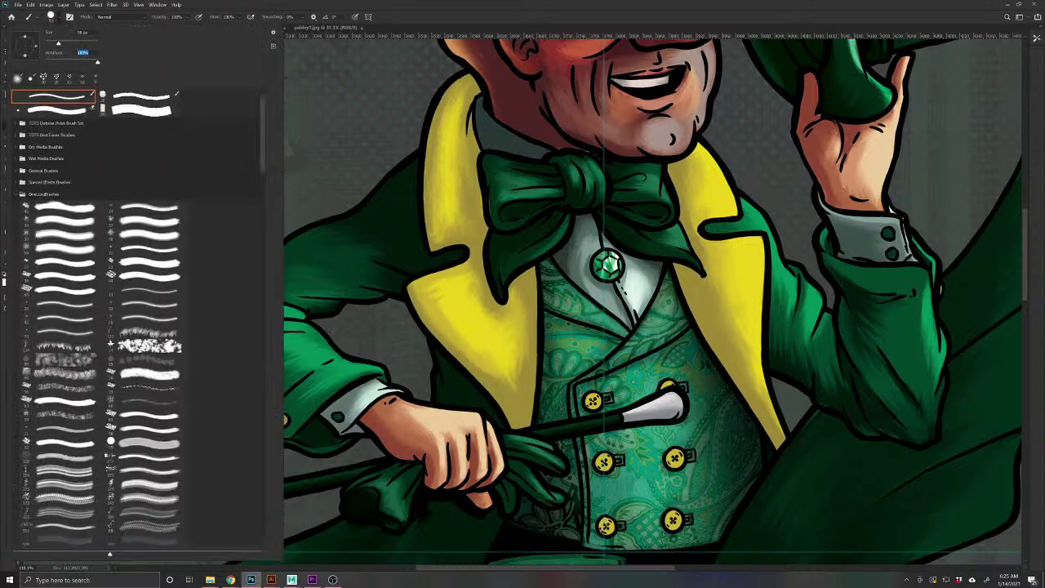
pyautogui.moveTo(530, 359); pyautogui.dragTo(466, 335)
pyautogui.hotkey('ctrl', 'z')
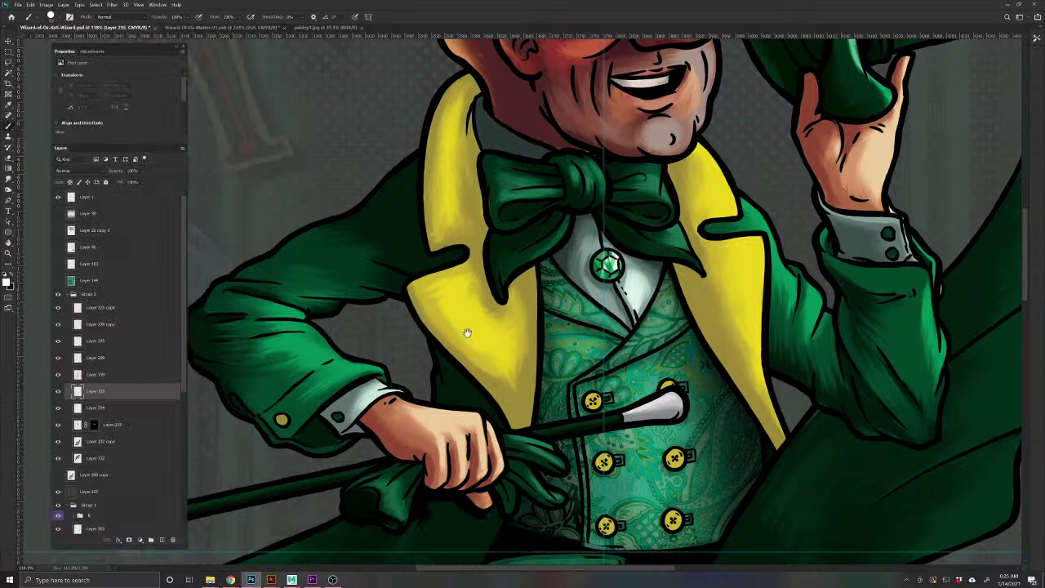
# Paint evenly spaced curved white stripes across the lower section of the yellow lapel above the cane-holding hand
pyautogui.scroll(4, 500, 382)
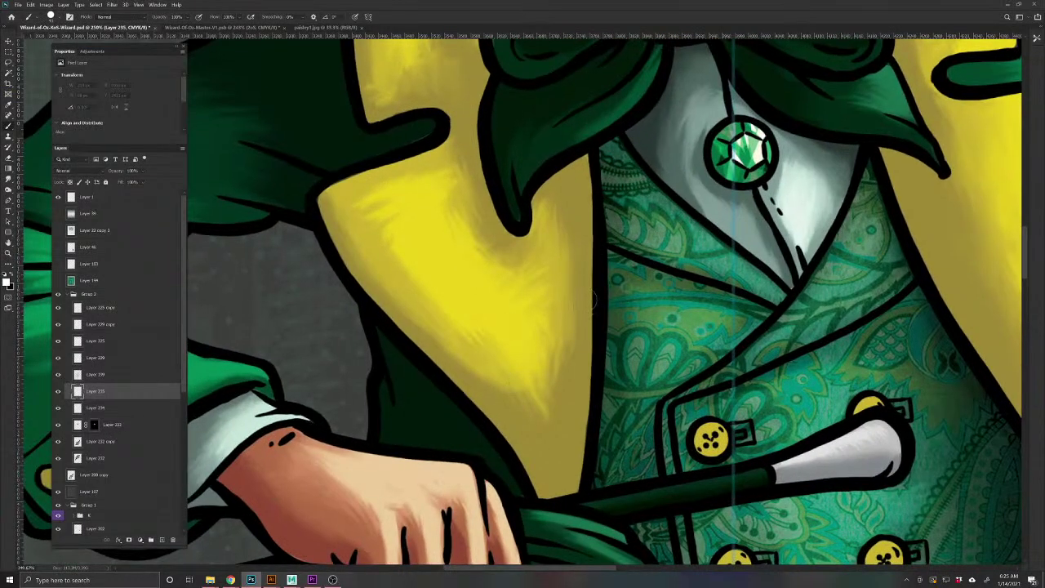
pyautogui.click(592, 291)
pyautogui.moveTo(592, 291)
pyautogui.mouseDown()
pyautogui.moveTo(571, 277)
pyautogui.moveTo(476, 273)
pyautogui.moveTo(369, 301)
pyautogui.mouseUp()
pyautogui.moveTo(588, 371)
pyautogui.mouseDown()
pyautogui.moveTo(527, 361)
pyautogui.moveTo(448, 380)
pyautogui.mouseUp()
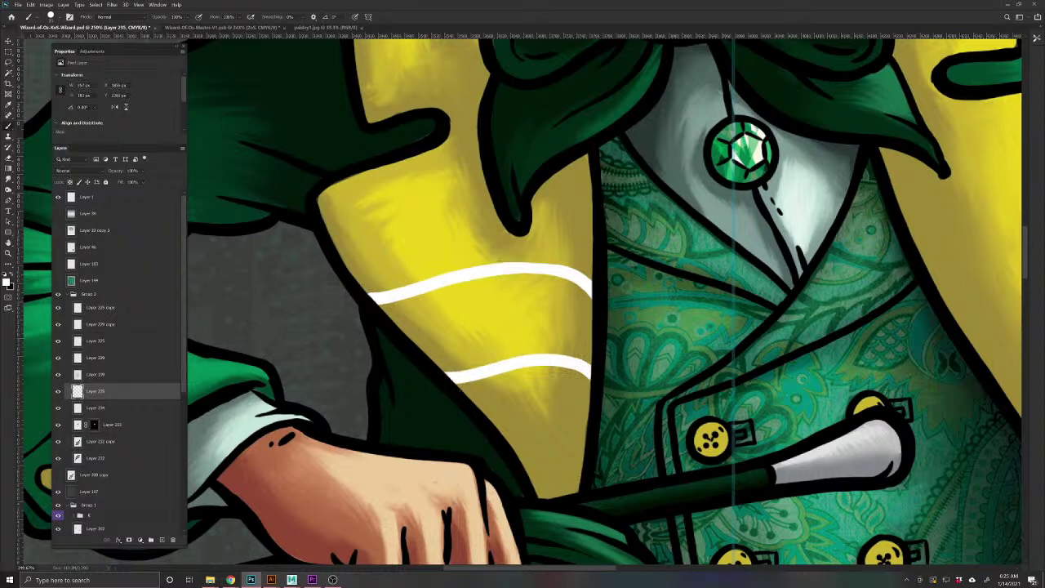
pyautogui.moveTo(448, 317); pyautogui.dragTo(483, 439)
pyautogui.moveTo(633, 319)
pyautogui.mouseDown()
pyautogui.moveTo(527, 311)
pyautogui.moveTo(360, 351)
pyautogui.mouseUp()
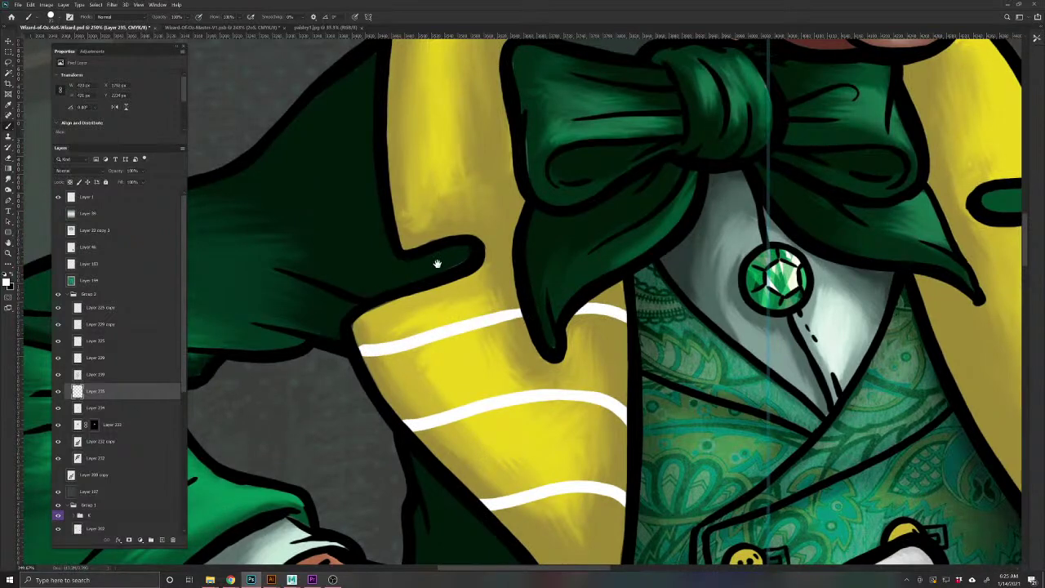
# Paint white stripes across the upper collar section of the same yellow lapel, up to the neck
pyautogui.moveTo(429, 268)
pyautogui.mouseDown()
pyautogui.moveTo(435, 340)
pyautogui.moveTo(423, 398)
pyautogui.mouseUp()
pyautogui.moveTo(372, 365); pyautogui.dragTo(505, 333)
pyautogui.moveTo(366, 264)
pyautogui.mouseDown()
pyautogui.moveTo(402, 378)
pyautogui.moveTo(516, 358)
pyautogui.mouseUp()
pyautogui.moveTo(394, 299); pyautogui.dragTo(516, 271)
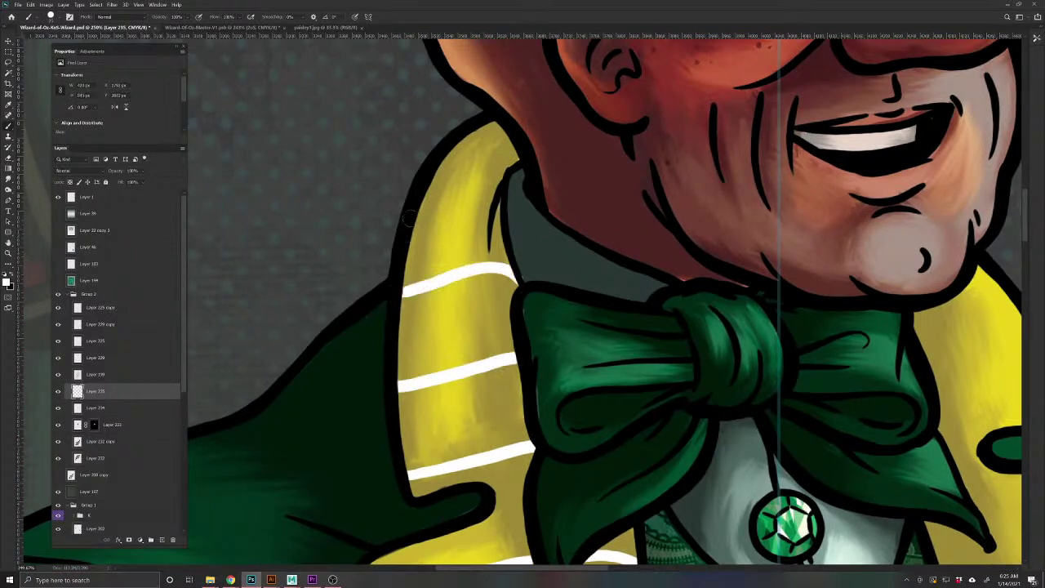
pyautogui.press('e')
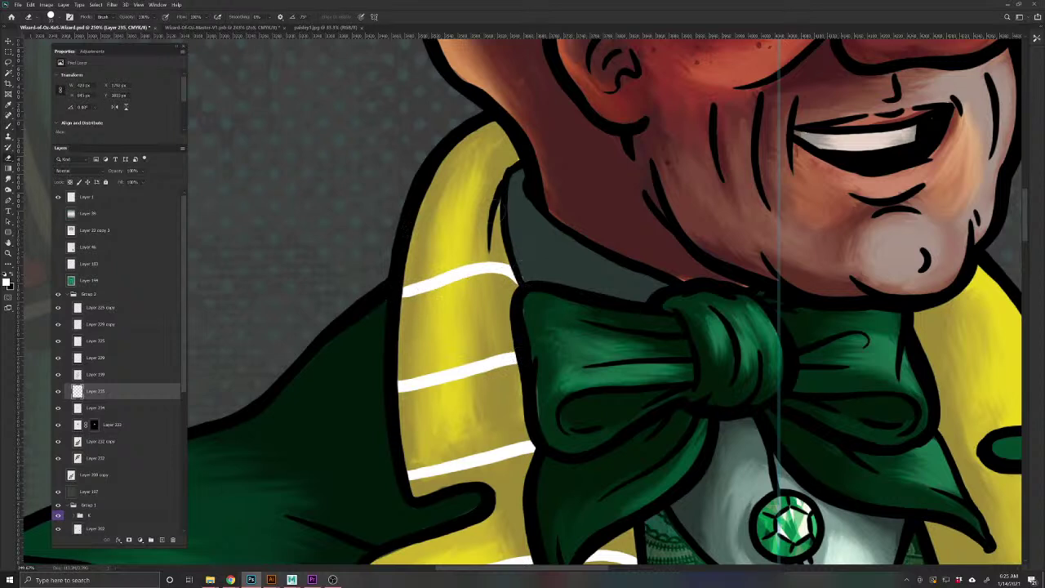
pyautogui.press('b')
pyautogui.moveTo(423, 191)
pyautogui.mouseDown()
pyautogui.moveTo(479, 173)
pyautogui.moveTo(499, 186)
pyautogui.mouseUp()
# Paint white stripes across the upper part of the opposite yellow lapel, including the sliver beside the bow tie's tip
pyautogui.moveTo(624, 302); pyautogui.dragTo(277, 253)
pyautogui.moveTo(549, 280)
pyautogui.mouseDown()
pyautogui.moveTo(608, 260)
pyautogui.moveTo(677, 262)
pyautogui.mouseUp()
pyautogui.moveTo(571, 360); pyautogui.dragTo(699, 332)
pyautogui.moveTo(665, 480)
pyautogui.mouseDown()
pyautogui.moveTo(566, 373)
pyautogui.moveTo(541, 319)
pyautogui.moveTo(669, 308)
pyautogui.mouseUp()
pyautogui.moveTo(502, 334); pyautogui.dragTo(482, 359)
pyautogui.press('e')
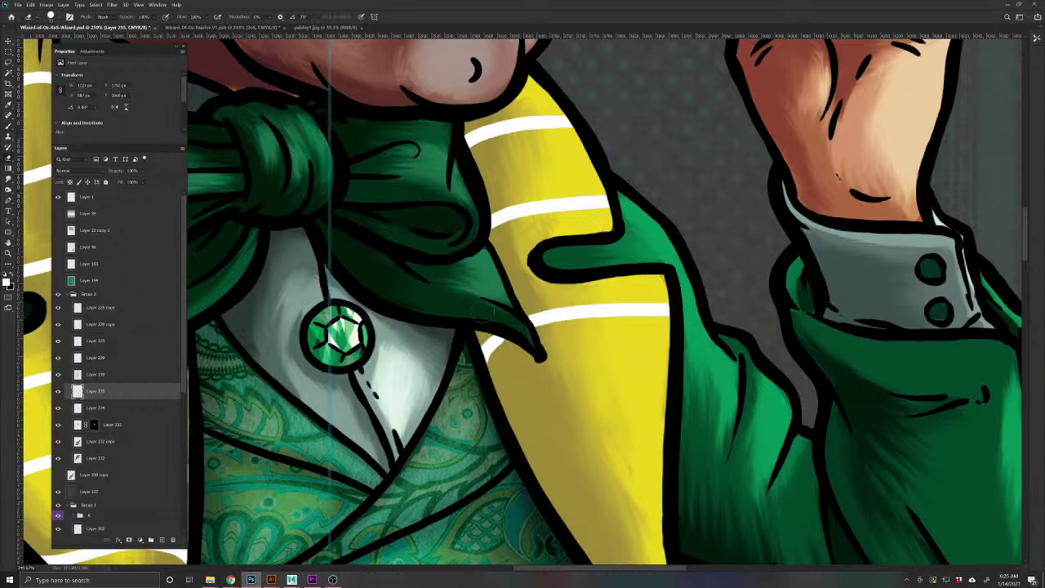
pyautogui.press('b')
# Continue the white stripes down the tapering lower part of the lapel on the hat-holding side
pyautogui.moveTo(517, 449)
pyautogui.mouseDown()
pyautogui.moveTo(592, 417)
pyautogui.moveTo(676, 416)
pyautogui.mouseUp()
pyautogui.scroll(-3, 564, 300)
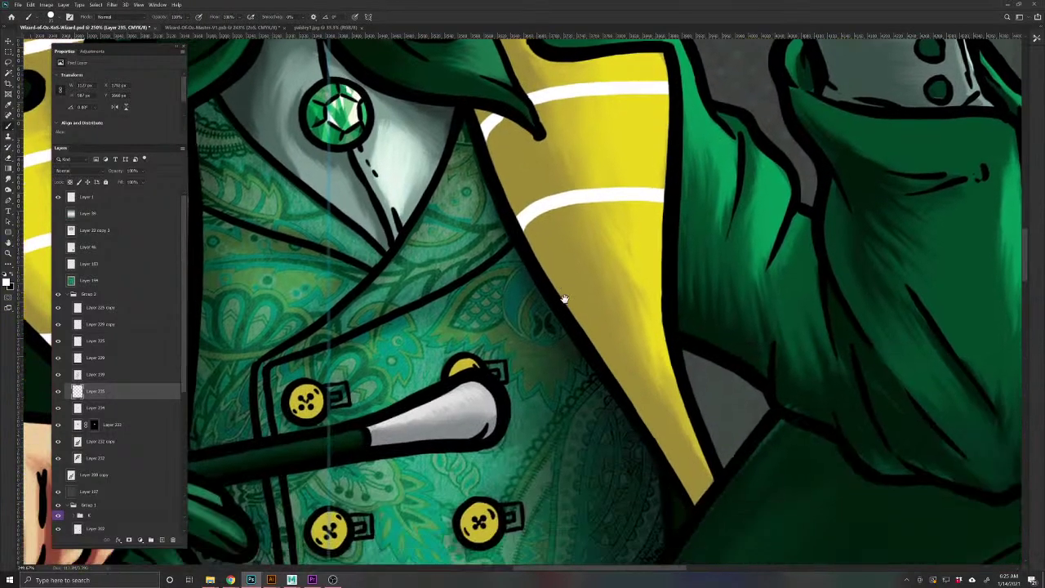
pyautogui.moveTo(563, 302); pyautogui.dragTo(666, 286)
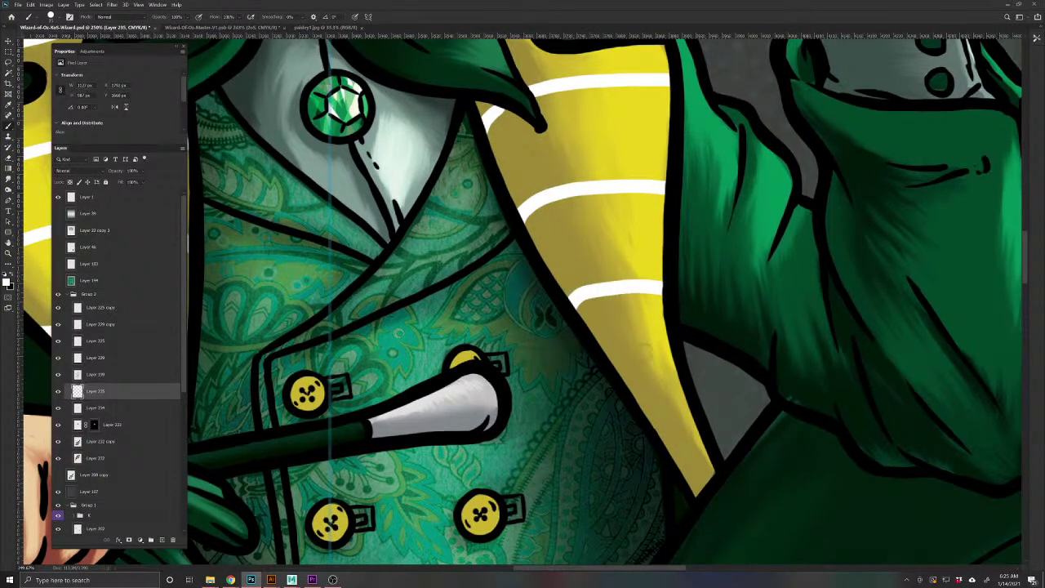
pyautogui.moveTo(628, 397); pyautogui.dragTo(685, 374)
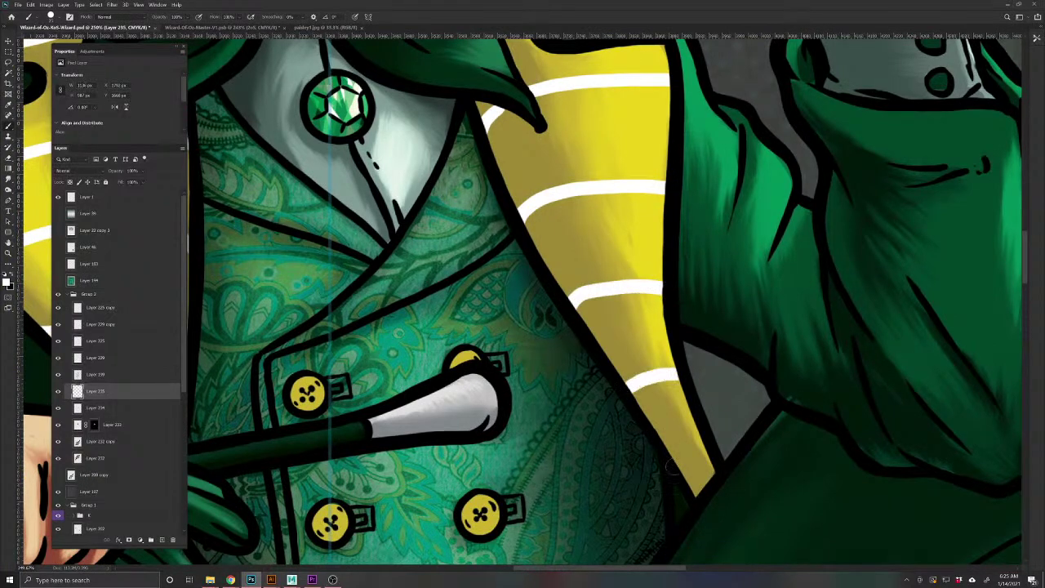
pyautogui.moveTo(599, 475); pyautogui.dragTo(555, 452)
pyautogui.moveTo(455, 424); pyautogui.dragTo(522, 441)
# Lower the lapel stripe layer's opacity to 43% and set its blend mode to Overlay
pyautogui.moveTo(100, 177); pyautogui.dragTo(93, 174)
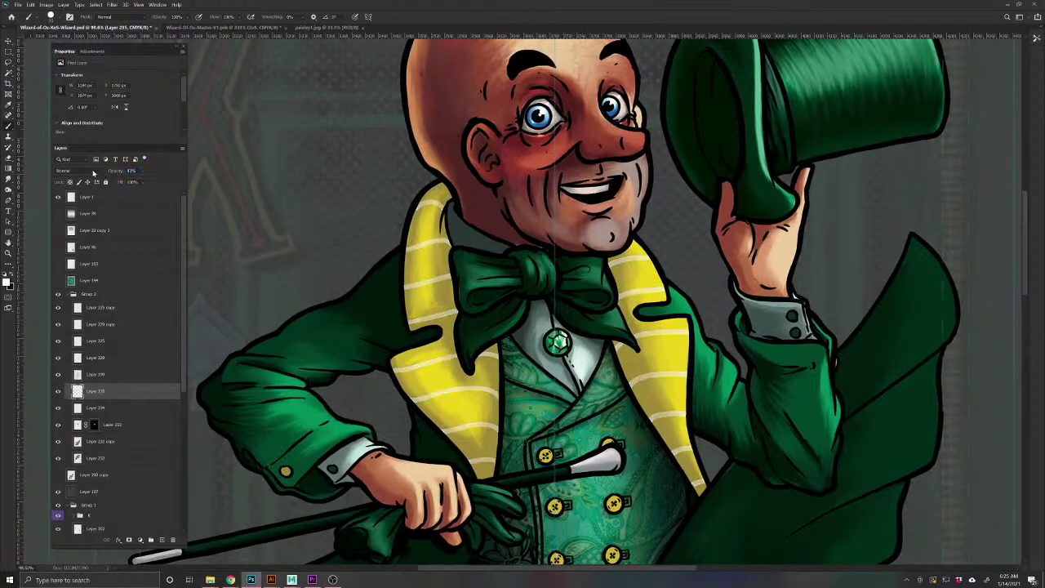
pyautogui.keyDown('ctrl'); pyautogui.click(79, 392); pyautogui.keyUp('ctrl')
pyautogui.click(57, 393)
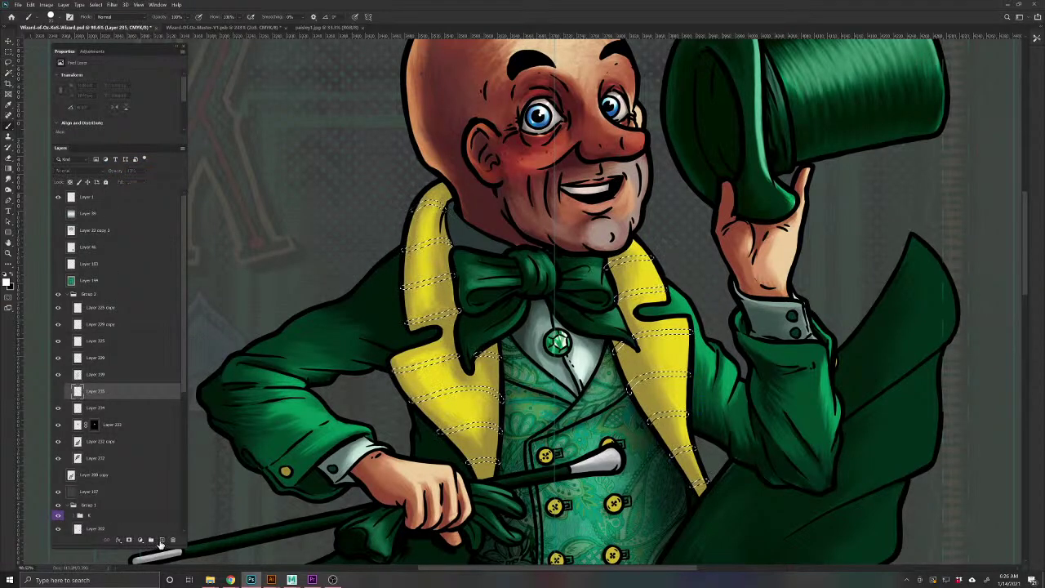
pyautogui.click(77, 171)
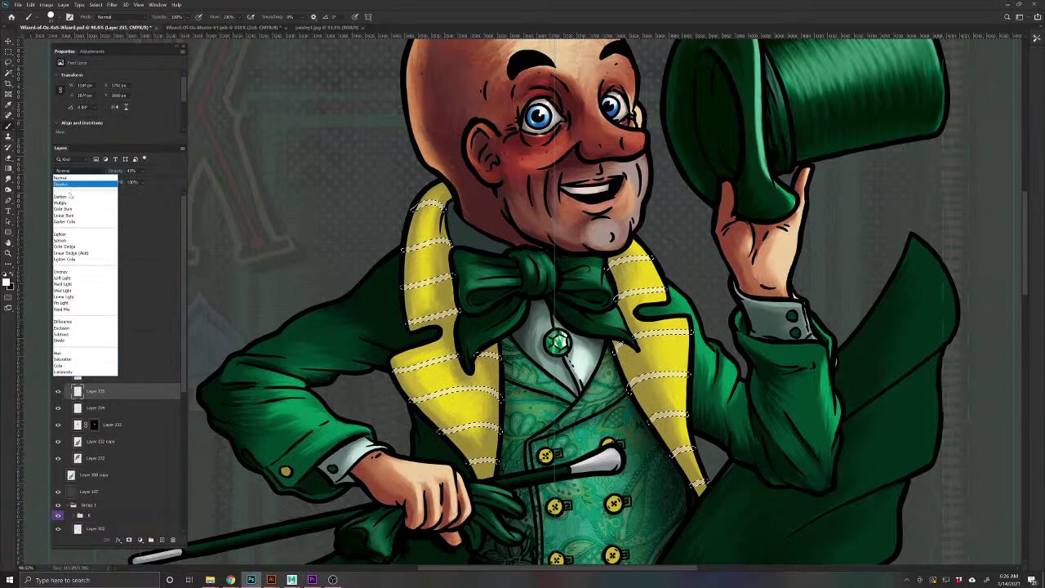
pyautogui.click(83, 272)
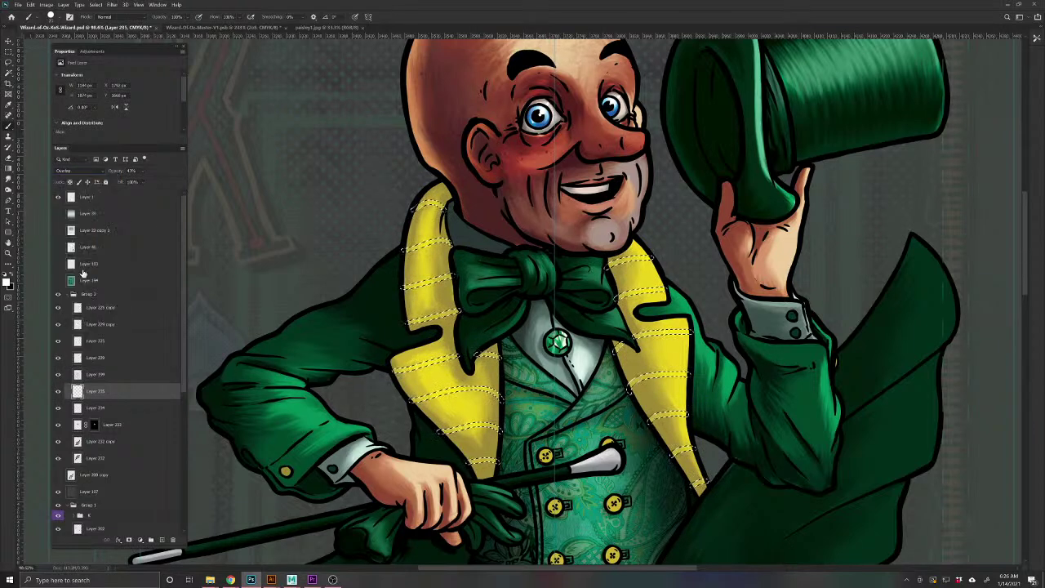
pyautogui.moveTo(113, 173)
pyautogui.mouseDown()
pyautogui.moveTo(128, 175)
pyautogui.moveTo(111, 176)
pyautogui.mouseUp()
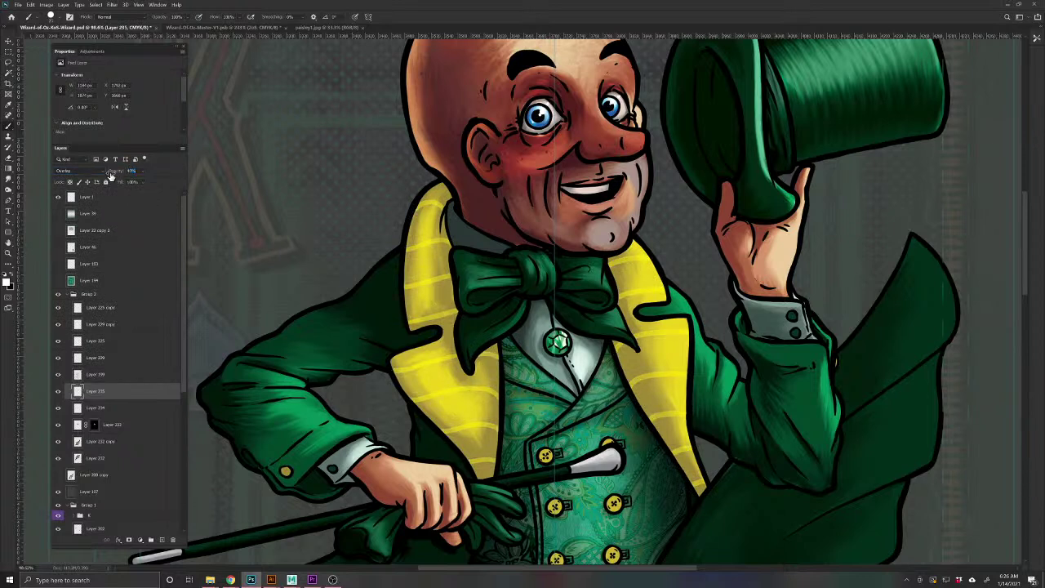
# Paint thin white stripes flanking the wide stripes across the upper collar section of the yellow lapel on the cane side
pyautogui.moveTo(414, 272); pyautogui.dragTo(461, 307)
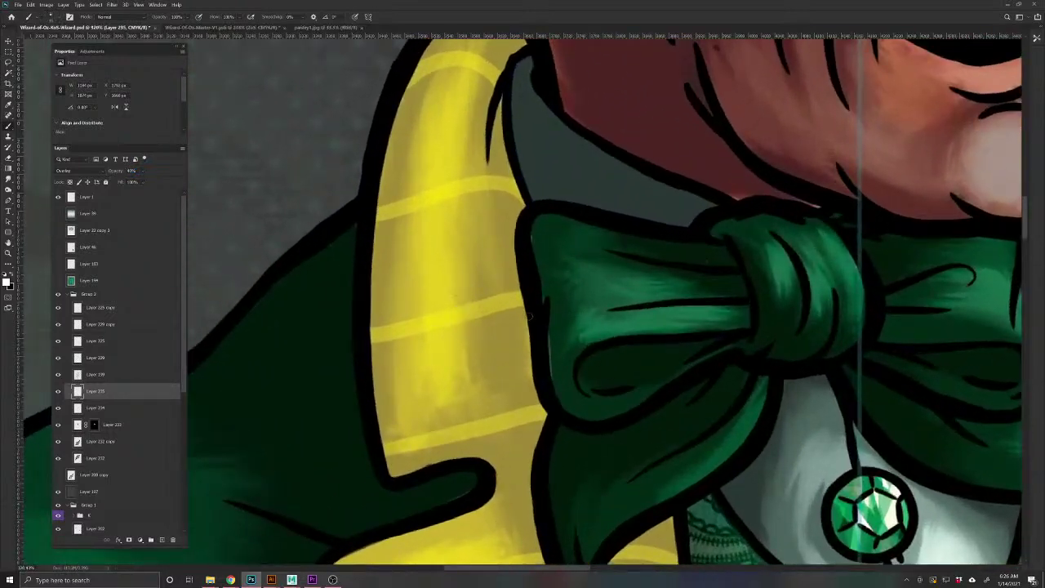
pyautogui.moveTo(531, 317); pyautogui.dragTo(369, 354)
pyautogui.moveTo(528, 280); pyautogui.dragTo(369, 315)
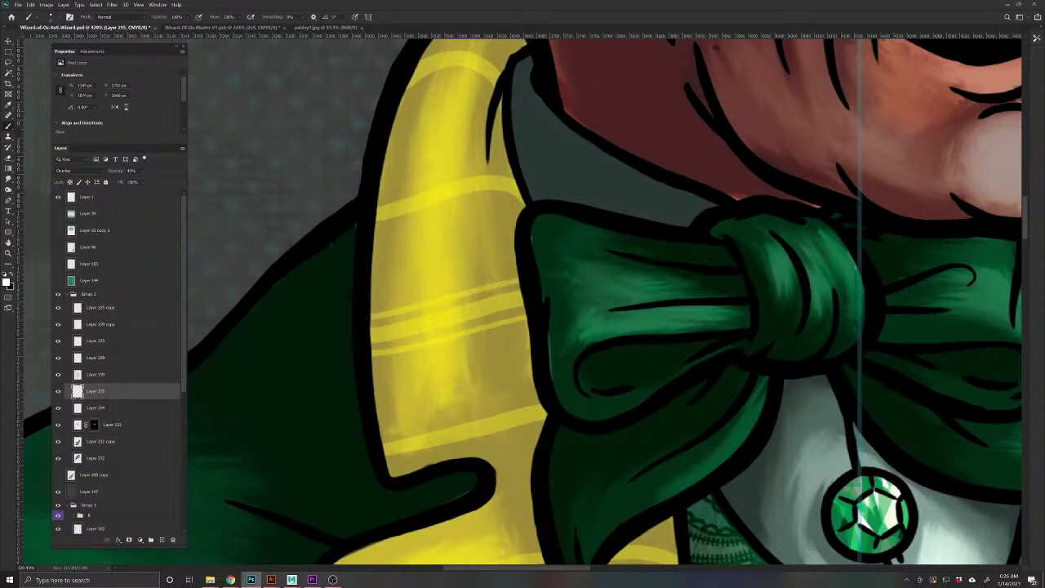
pyautogui.moveTo(525, 216)
pyautogui.mouseDown()
pyautogui.moveTo(467, 206)
pyautogui.moveTo(368, 237)
pyautogui.moveTo(395, 390)
pyautogui.mouseUp()
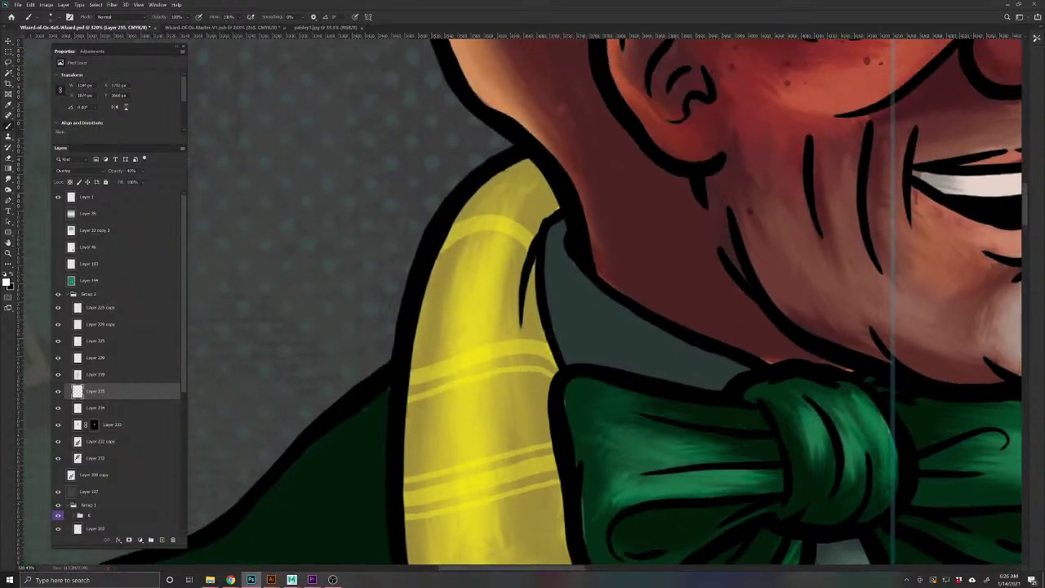
pyautogui.moveTo(534, 329); pyautogui.dragTo(398, 364)
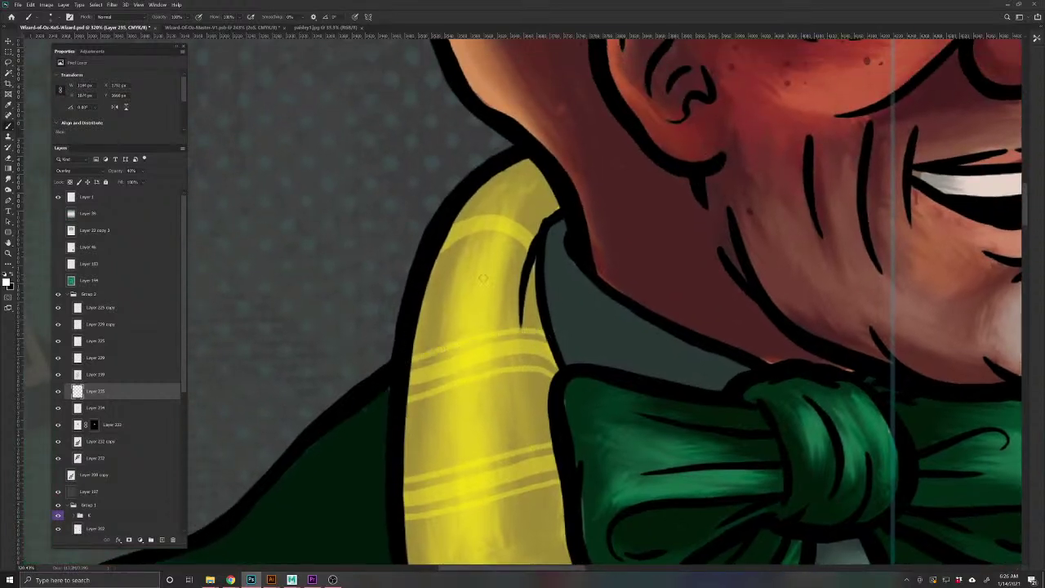
pyautogui.moveTo(517, 247)
pyautogui.mouseDown()
pyautogui.moveTo(475, 245)
pyautogui.moveTo(425, 272)
pyautogui.mouseUp()
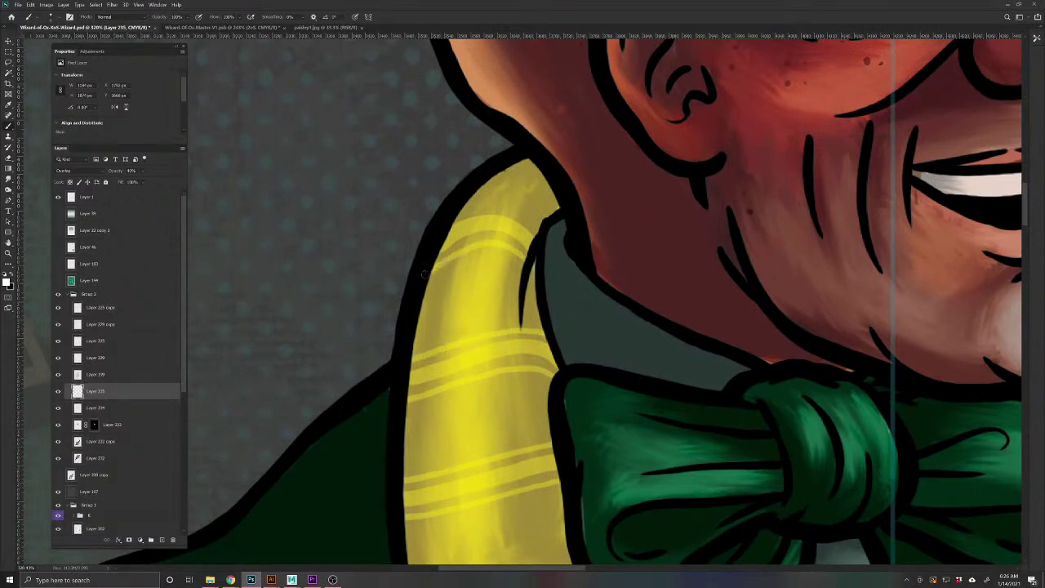
pyautogui.moveTo(484, 202)
pyautogui.mouseDown()
pyautogui.moveTo(517, 200)
pyautogui.moveTo(533, 219)
pyautogui.mouseUp()
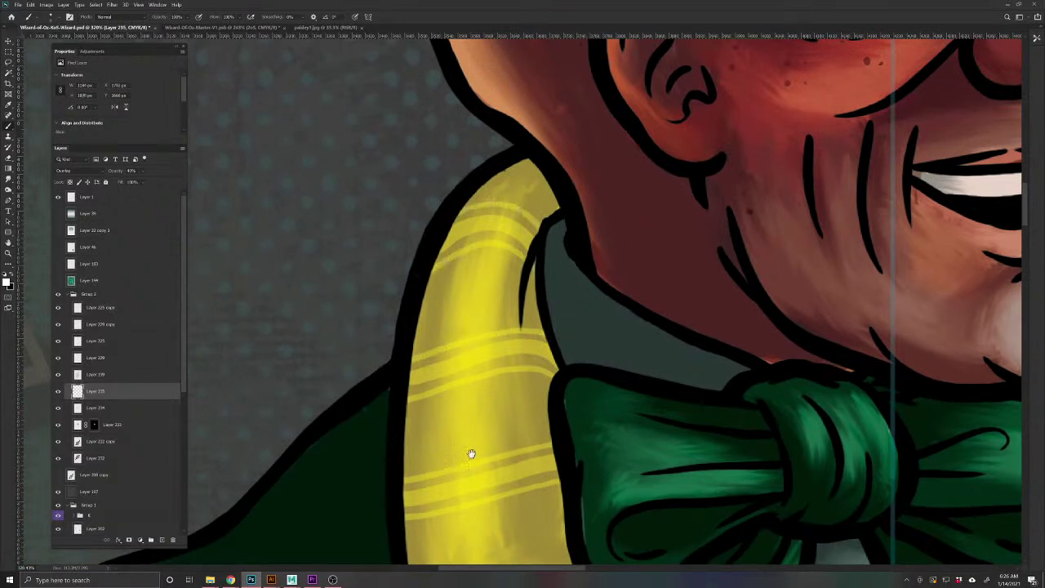
pyautogui.moveTo(471, 472); pyautogui.dragTo(501, 309)
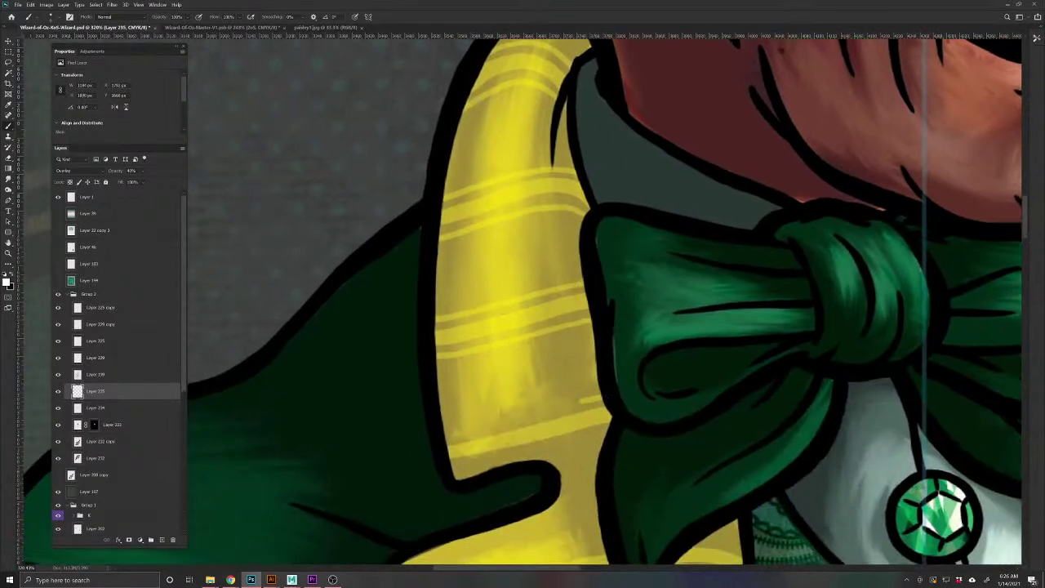
pyautogui.moveTo(450, 450); pyautogui.dragTo(441, 325)
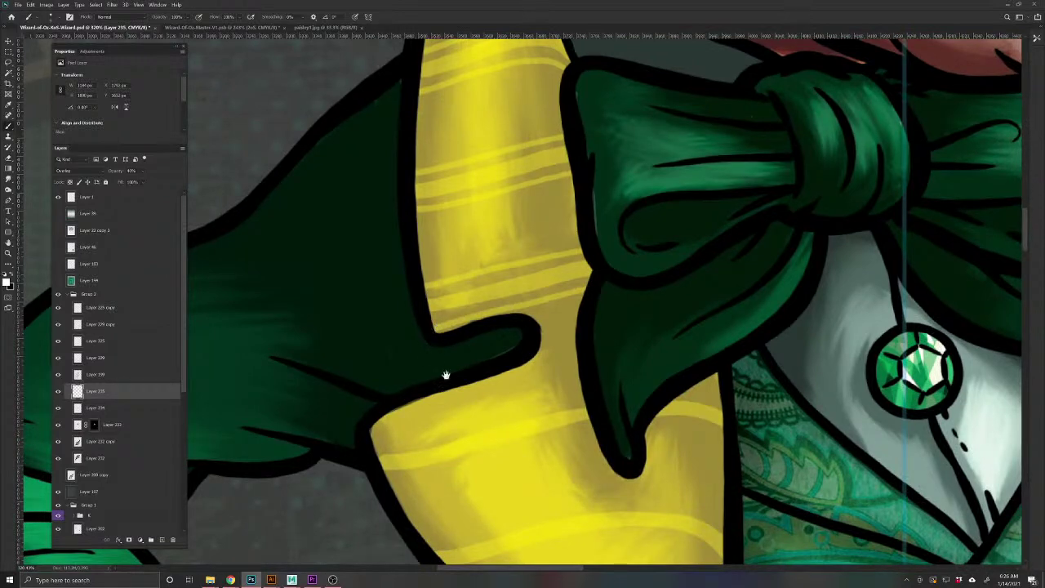
# Paint thin white stripes alongside the upper wide stripes on the broad section below the notch of the cane-side lapel
pyautogui.moveTo(481, 429); pyautogui.dragTo(401, 335)
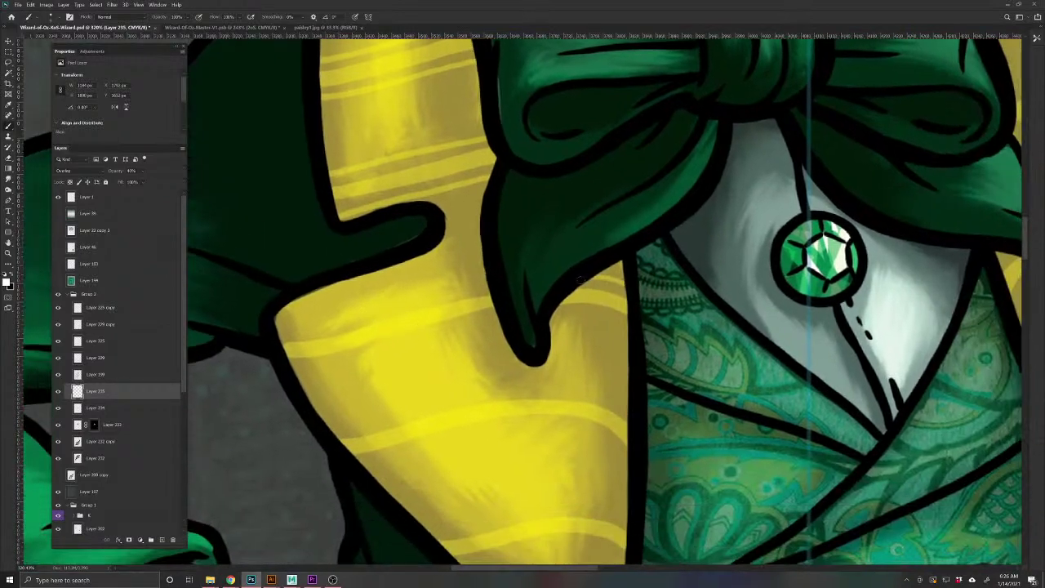
pyautogui.moveTo(483, 282); pyautogui.dragTo(417, 298)
pyautogui.moveTo(355, 317); pyautogui.dragTo(286, 330)
pyautogui.moveTo(289, 374); pyautogui.dragTo(503, 322)
pyautogui.moveTo(635, 420)
pyautogui.mouseDown()
pyautogui.moveTo(586, 389)
pyautogui.moveTo(506, 386)
pyautogui.moveTo(322, 425)
pyautogui.mouseUp()
# Continue the thin flanking stripes down the cane-side lapel's tapering part to its tip near the hand
pyautogui.moveTo(375, 498); pyautogui.dragTo(401, 401)
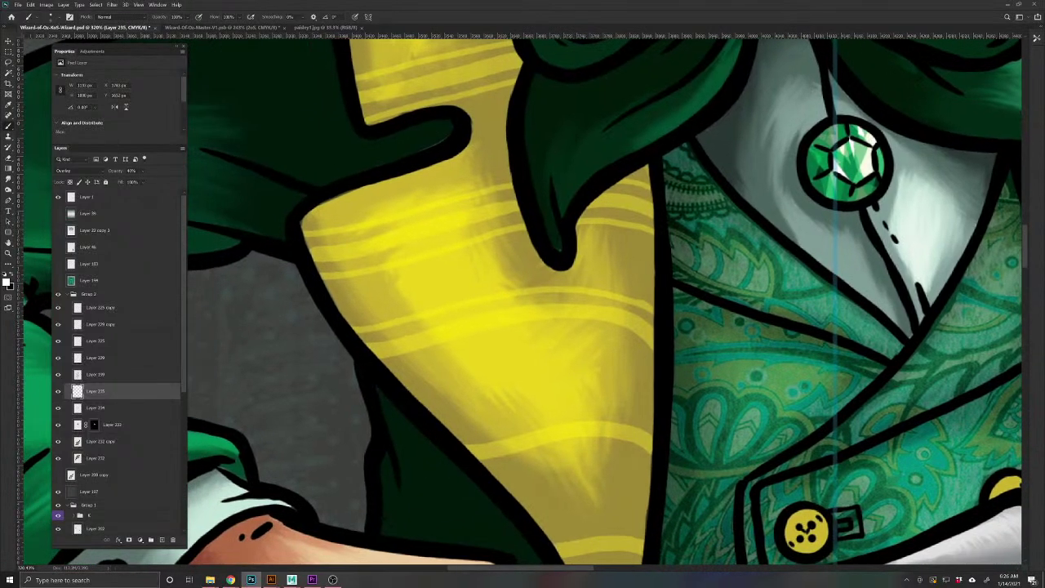
pyautogui.moveTo(394, 364)
pyautogui.mouseDown()
pyautogui.moveTo(575, 333)
pyautogui.moveTo(641, 346)
pyautogui.moveTo(655, 361)
pyautogui.mouseUp()
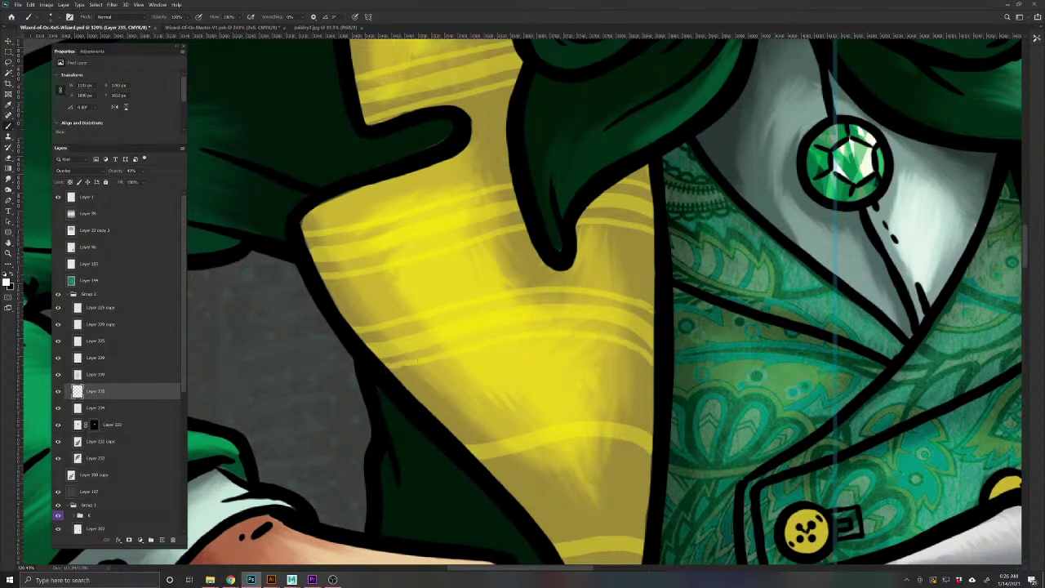
pyautogui.moveTo(631, 414)
pyautogui.mouseDown()
pyautogui.moveTo(568, 410)
pyautogui.moveTo(455, 433)
pyautogui.moveTo(355, 359)
pyautogui.mouseUp()
pyautogui.moveTo(419, 373)
pyautogui.mouseDown()
pyautogui.moveTo(551, 358)
pyautogui.moveTo(586, 381)
pyautogui.mouseUp()
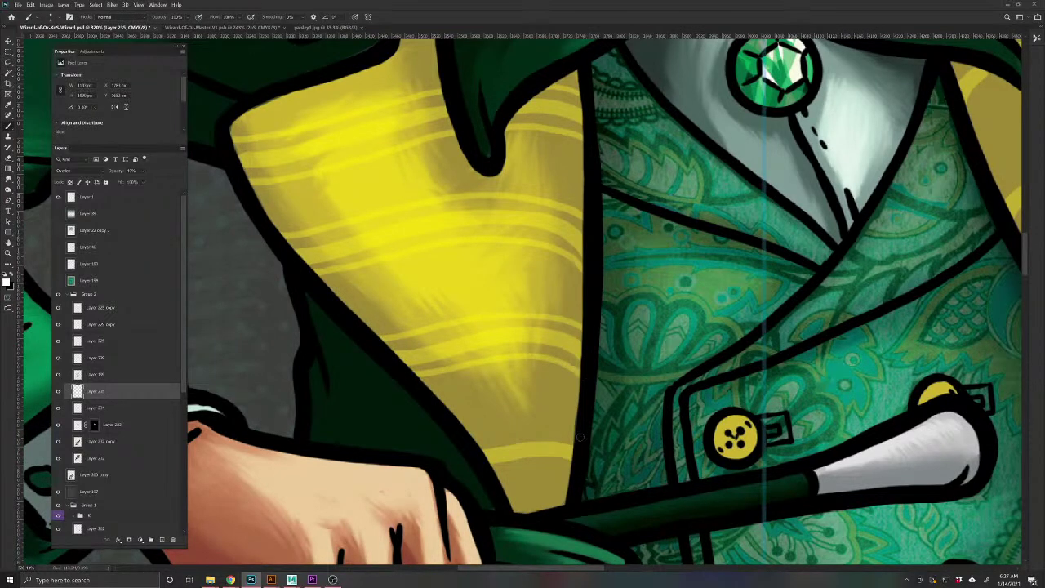
pyautogui.moveTo(577, 439)
pyautogui.mouseDown()
pyautogui.moveTo(465, 440)
pyautogui.moveTo(528, 468)
pyautogui.moveTo(577, 472)
pyautogui.mouseUp()
# Paint thin white stripes beside the wide stripes down the tapering lower part of the lapel on the hat-holding side
pyautogui.moveTo(649, 449)
pyautogui.mouseDown()
pyautogui.moveTo(591, 412)
pyautogui.moveTo(428, 454)
pyautogui.moveTo(384, 445)
pyautogui.mouseUp()
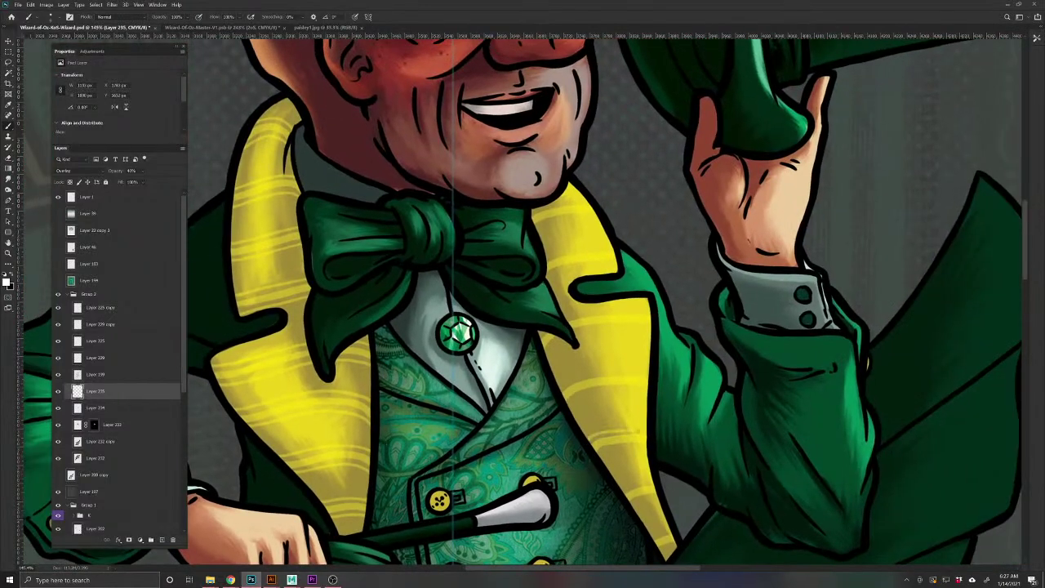
pyautogui.hotkey('ctrl', 'z')
pyautogui.moveTo(606, 449); pyautogui.dragTo(623, 461)
pyautogui.moveTo(578, 413); pyautogui.dragTo(657, 400)
pyautogui.moveTo(590, 461); pyautogui.dragTo(710, 450)
pyautogui.moveTo(641, 522); pyautogui.dragTo(525, 355)
pyautogui.moveTo(523, 392); pyautogui.dragTo(606, 364)
pyautogui.moveTo(601, 500); pyautogui.dragTo(653, 479)
pyautogui.moveTo(552, 415); pyautogui.dragTo(612, 397)
pyautogui.moveTo(617, 530); pyautogui.dragTo(662, 512)
pyautogui.moveTo(476, 352); pyautogui.dragTo(542, 553)
pyautogui.moveTo(503, 394)
pyautogui.mouseDown()
pyautogui.moveTo(580, 360)
pyautogui.moveTo(651, 353)
pyautogui.mouseUp()
# Add thin stripes along the wide stripe just below the notch of the hat-side lapel, including beside the bow tie's tip
pyautogui.moveTo(482, 356)
pyautogui.mouseDown()
pyautogui.moveTo(516, 330)
pyautogui.moveTo(582, 314)
pyautogui.moveTo(656, 305)
pyautogui.moveTo(695, 321)
pyautogui.moveTo(793, 490)
pyautogui.mouseUp()
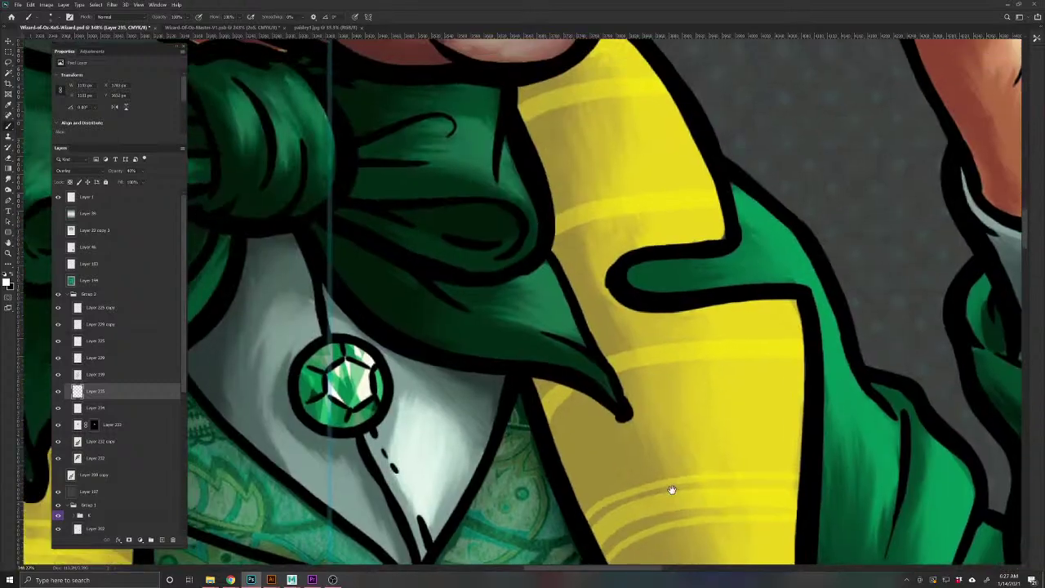
pyautogui.moveTo(617, 383)
pyautogui.mouseDown()
pyautogui.moveTo(722, 366)
pyautogui.moveTo(791, 372)
pyautogui.mouseUp()
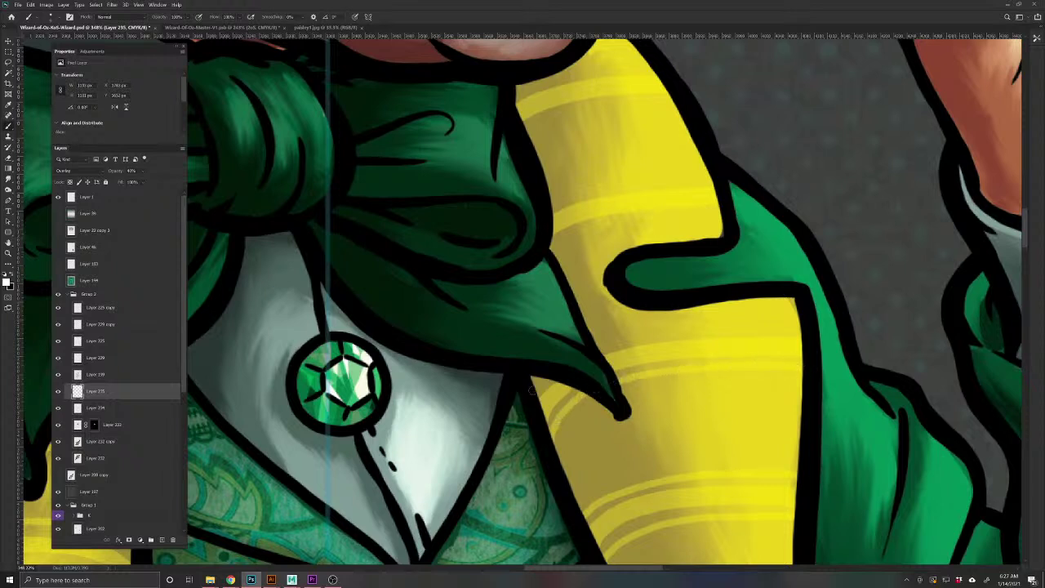
pyautogui.moveTo(724, 325); pyautogui.dragTo(805, 328)
# Paint thin stripes beside the wide stripes on the hat-side lapel's upper collar section, up to the chin
pyautogui.moveTo(551, 255); pyautogui.dragTo(647, 222)
pyautogui.moveTo(735, 263); pyautogui.dragTo(740, 490)
pyautogui.moveTo(550, 426); pyautogui.dragTo(690, 395)
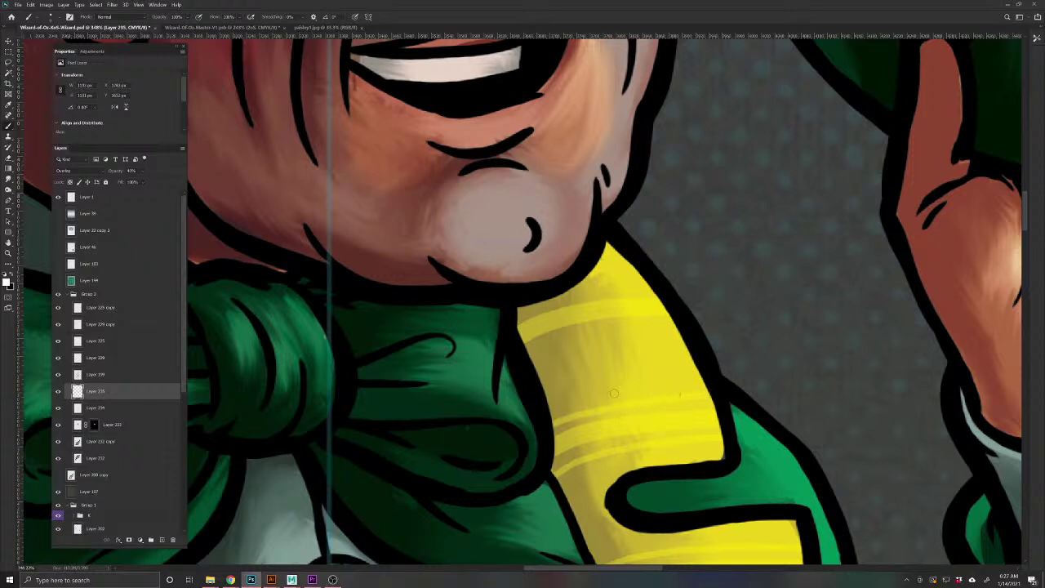
pyautogui.moveTo(524, 357)
pyautogui.mouseDown()
pyautogui.moveTo(610, 330)
pyautogui.moveTo(690, 328)
pyautogui.mouseUp()
pyautogui.moveTo(513, 318); pyautogui.dragTo(624, 286)
# Add a new layer above the lapel stripes, set its blend mode to Overlay, and make white the painting colour
pyautogui.moveTo(409, 426); pyautogui.dragTo(604, 400)
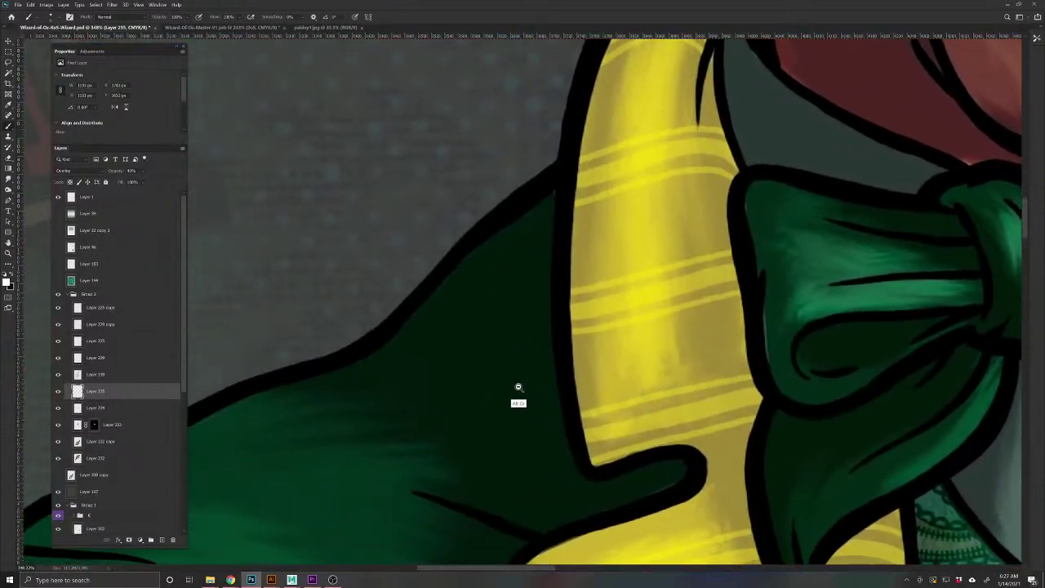
pyautogui.keyDown('alt'); pyautogui.click(557, 442); pyautogui.keyUp('alt')
pyautogui.moveTo(581, 469); pyautogui.dragTo(463, 415)
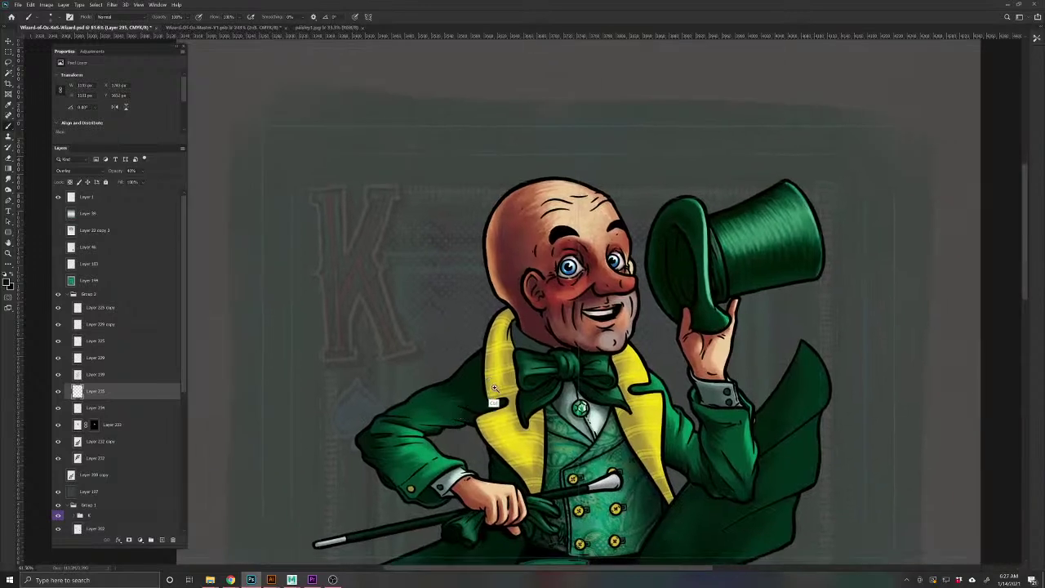
pyautogui.scroll(8, 528, 436)
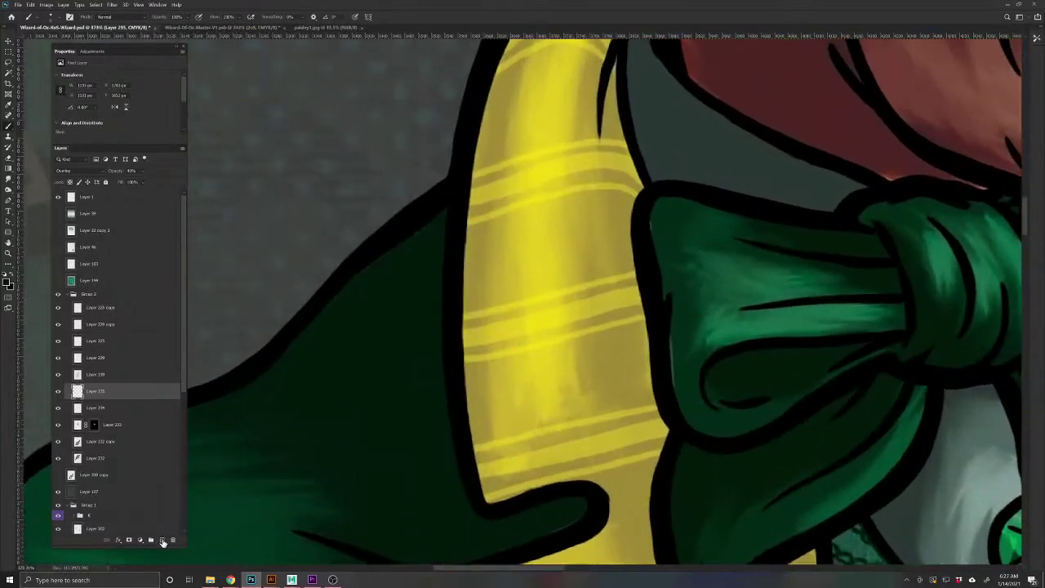
pyautogui.click(162, 540)
pyautogui.click(82, 170)
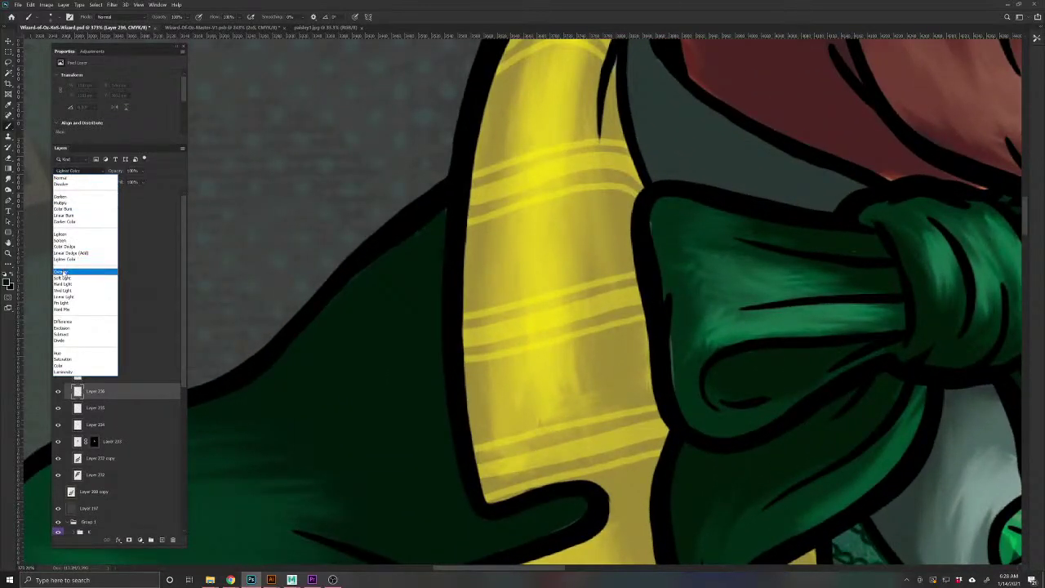
pyautogui.click(78, 274)
pyautogui.click(11, 275)
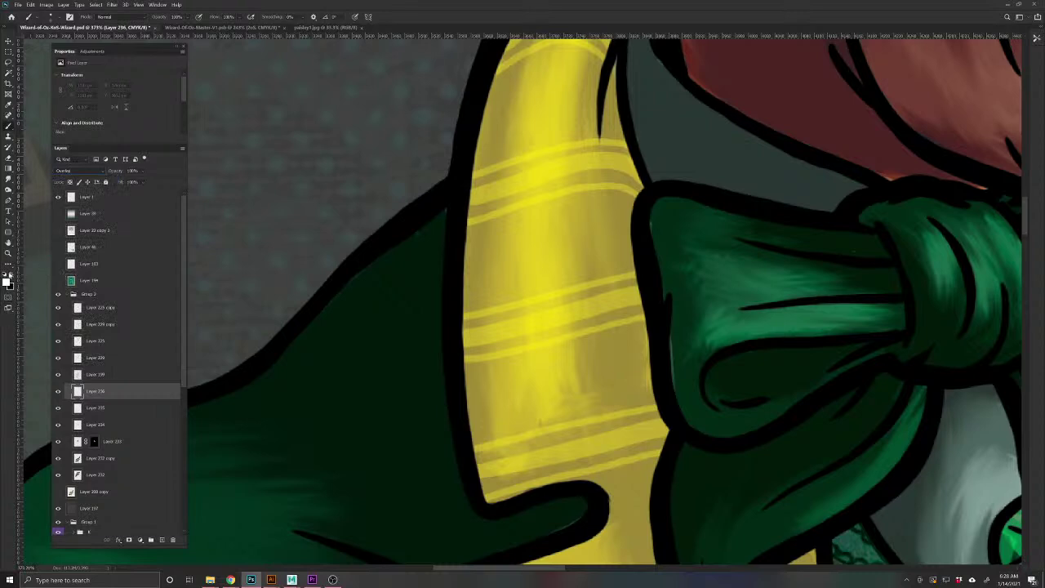
# Paint fine white highlight lines along the upper stripes of the cane-side lapel's collar section
pyautogui.moveTo(541, 256); pyautogui.dragTo(520, 494)
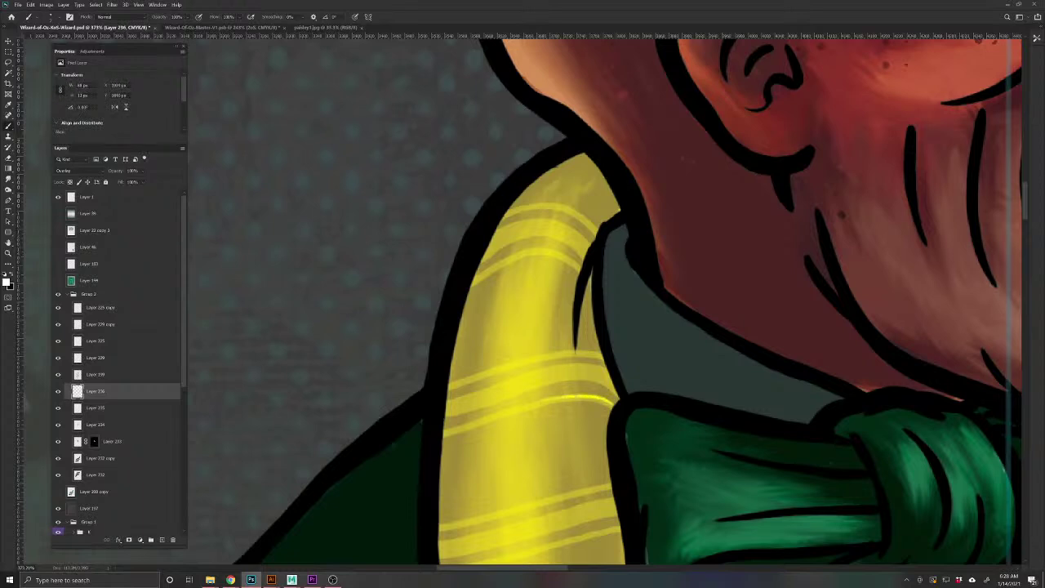
pyautogui.moveTo(612, 365)
pyautogui.mouseDown()
pyautogui.moveTo(552, 365)
pyautogui.moveTo(499, 386)
pyautogui.mouseUp()
pyautogui.moveTo(601, 352); pyautogui.dragTo(521, 359)
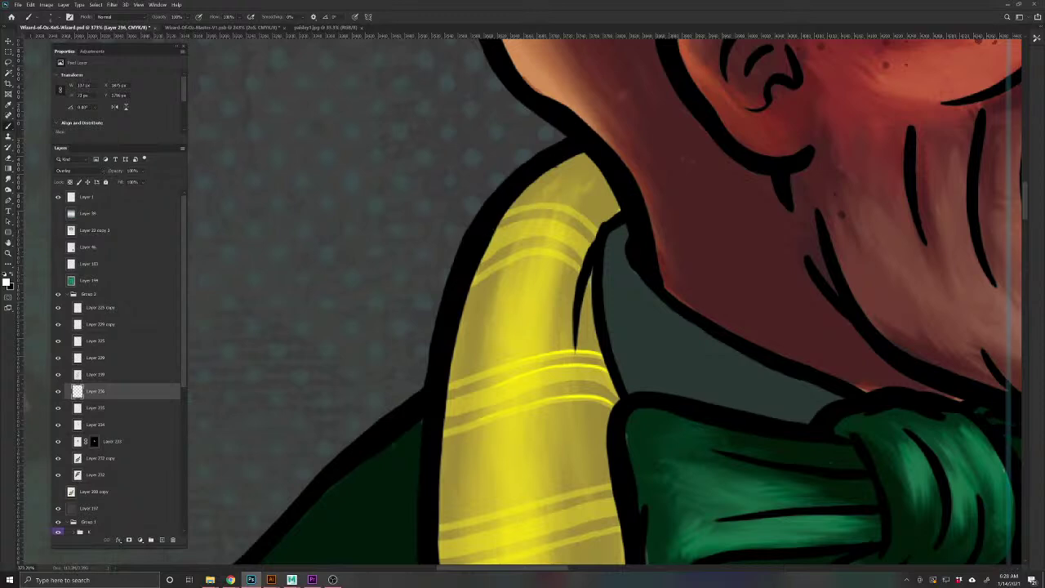
pyautogui.moveTo(568, 226); pyautogui.dragTo(586, 242)
pyautogui.moveTo(513, 256); pyautogui.dragTo(539, 250)
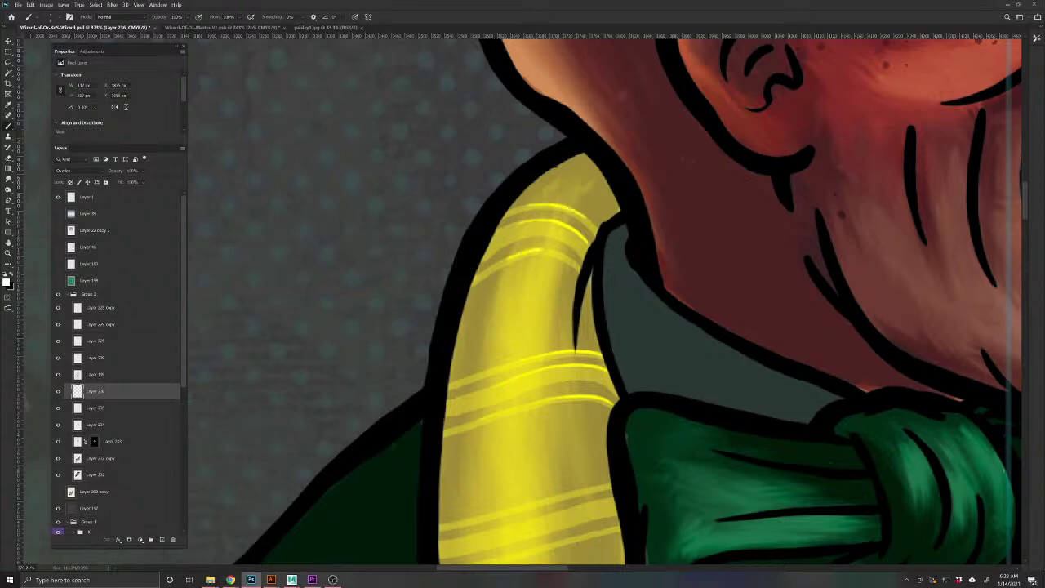
pyautogui.moveTo(424, 482); pyautogui.dragTo(411, 367)
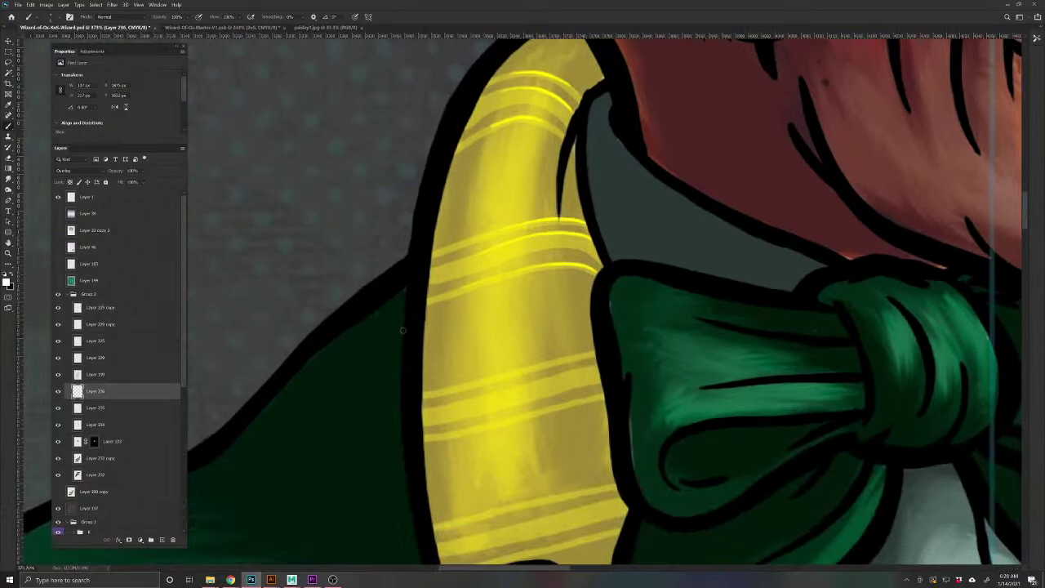
# Erase the highlight lines from the collar stripe group level with the bow tie's upper edge
pyautogui.press('e')
pyautogui.moveTo(575, 214)
pyautogui.mouseDown()
pyautogui.moveTo(551, 243)
pyautogui.moveTo(491, 227)
pyautogui.moveTo(483, 261)
pyautogui.moveTo(463, 253)
pyautogui.moveTo(475, 242)
pyautogui.moveTo(479, 280)
pyautogui.mouseUp()
pyautogui.press('b')
# Rotate the canvas sideways and paint fine highlight lines on the remaining stripes of the cane-side collar section
pyautogui.press('r')
pyautogui.moveTo(486, 455); pyautogui.dragTo(364, 301)
pyautogui.moveTo(471, 352); pyautogui.dragTo(420, 434)
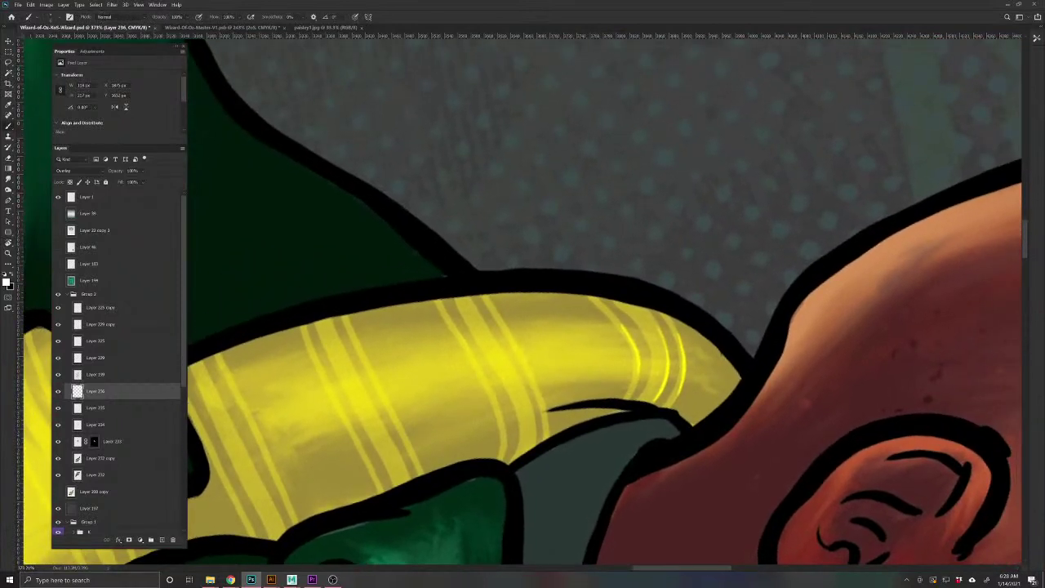
pyautogui.moveTo(515, 374); pyautogui.dragTo(528, 397)
pyautogui.moveTo(428, 470); pyautogui.dragTo(565, 398)
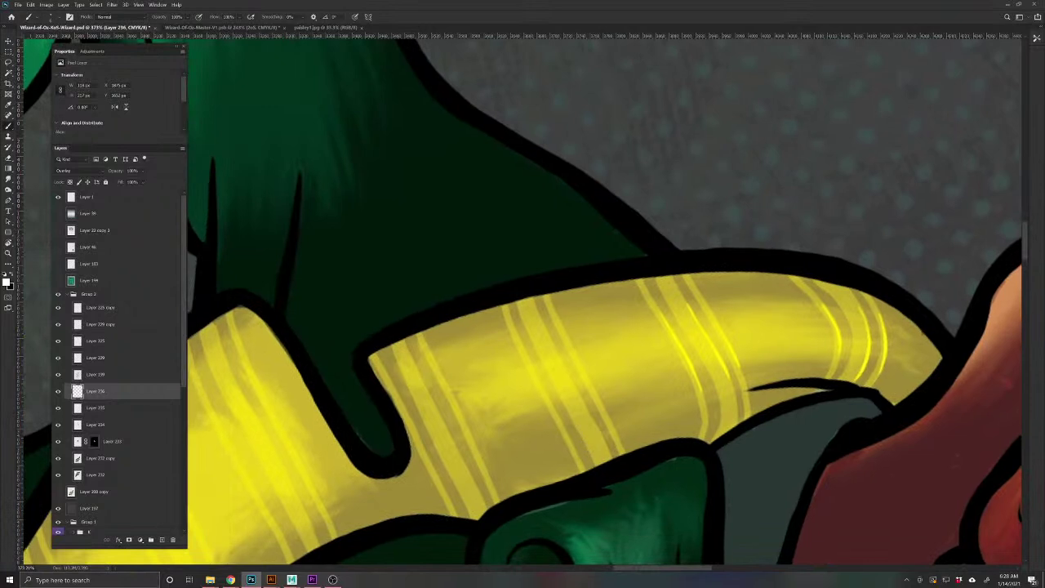
pyautogui.moveTo(559, 358)
pyautogui.mouseDown()
pyautogui.moveTo(583, 424)
pyautogui.moveTo(543, 389)
pyautogui.mouseUp()
pyautogui.moveTo(440, 470); pyautogui.dragTo(526, 446)
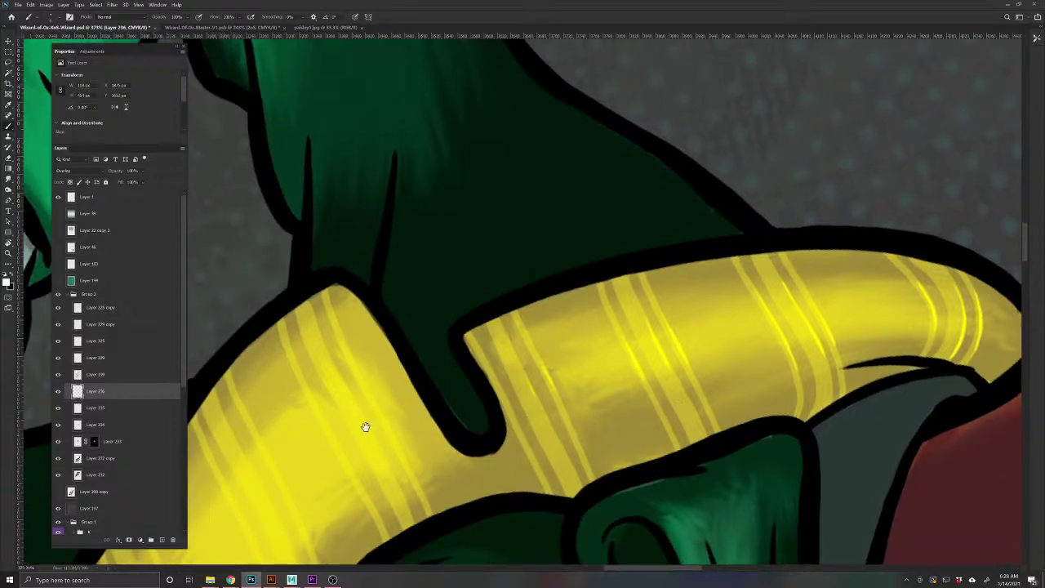
# Paint fine highlight lines over the brightest part of each stripe on the cane-side lapel's broad lower section
pyautogui.moveTo(364, 425); pyautogui.dragTo(563, 420)
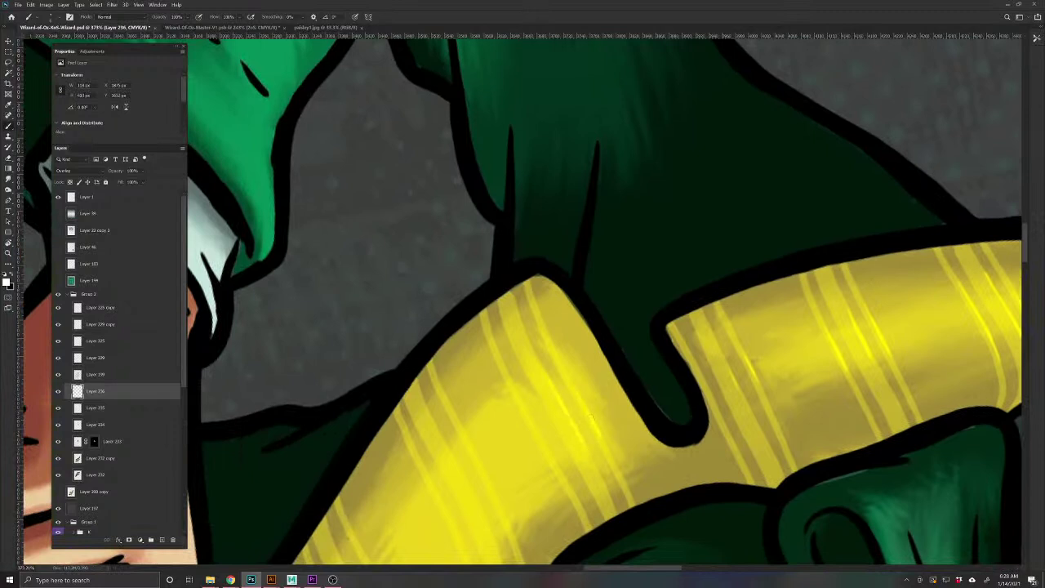
pyautogui.moveTo(526, 410); pyautogui.dragTo(548, 447)
pyautogui.moveTo(514, 534); pyautogui.dragTo(625, 424)
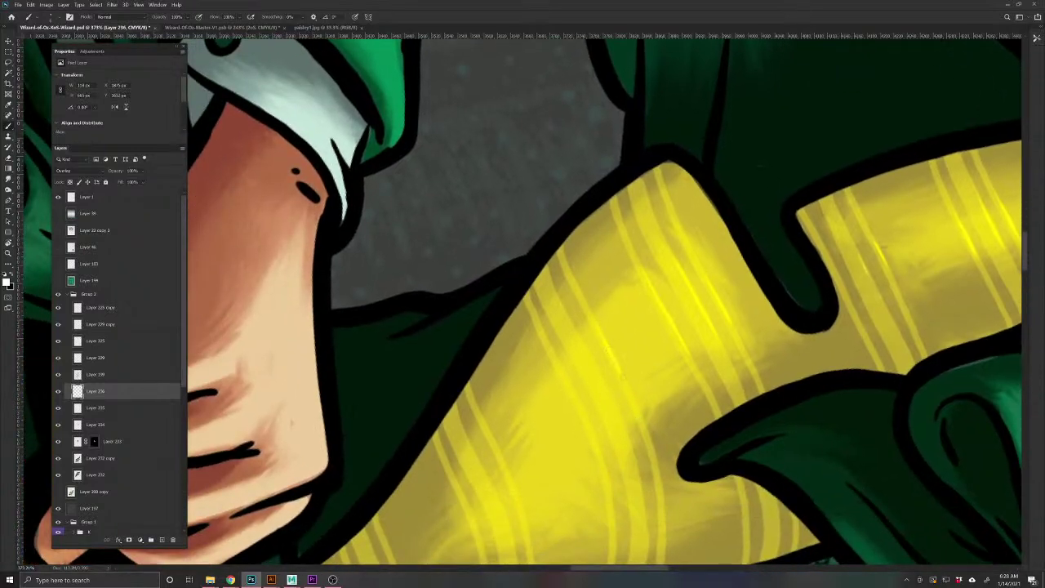
pyautogui.moveTo(592, 361); pyautogui.dragTo(619, 418)
pyautogui.moveTo(555, 522); pyautogui.dragTo(625, 409)
pyautogui.moveTo(612, 368)
pyautogui.mouseDown()
pyautogui.moveTo(622, 412)
pyautogui.moveTo(601, 403)
pyautogui.moveTo(578, 424)
pyautogui.mouseUp()
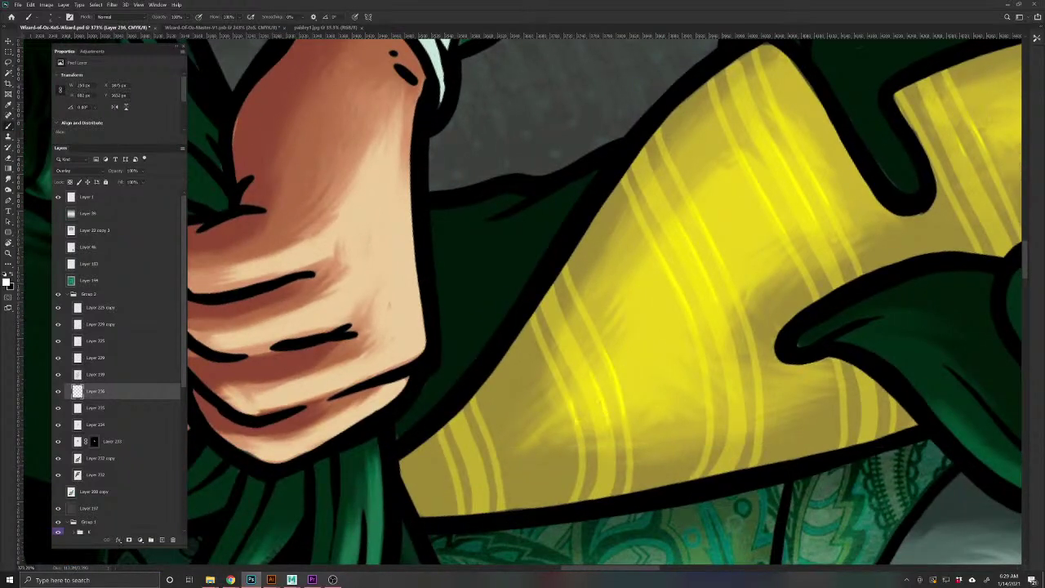
pyautogui.moveTo(478, 461); pyautogui.dragTo(436, 408)
# Return the canvas to upright and lower the opacity of the stripe highlight layer
pyautogui.press('e')
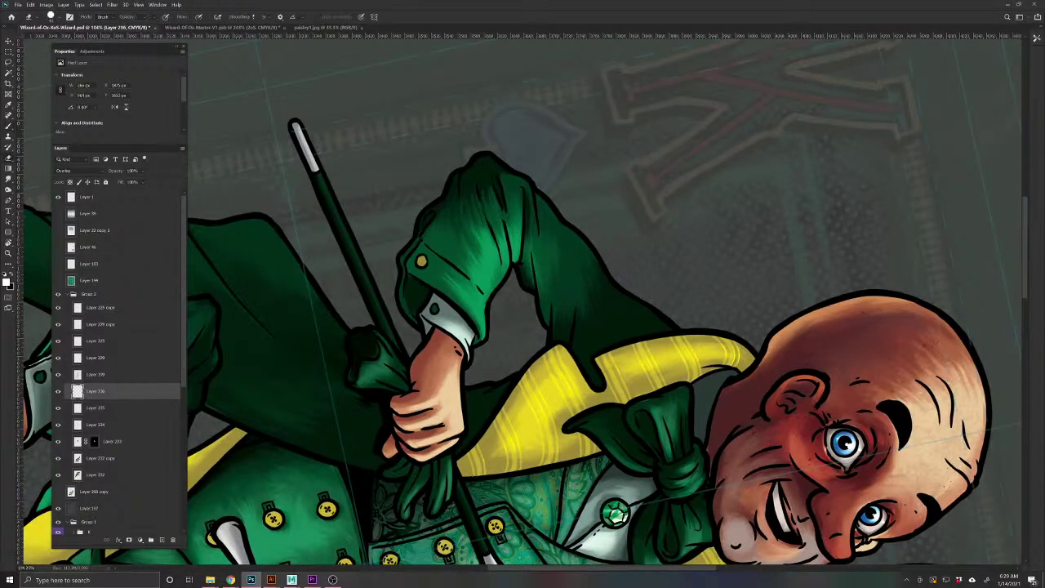
pyautogui.press('r')
pyautogui.moveTo(352, 411); pyautogui.dragTo(598, 481)
pyautogui.moveTo(605, 367); pyautogui.dragTo(492, 480)
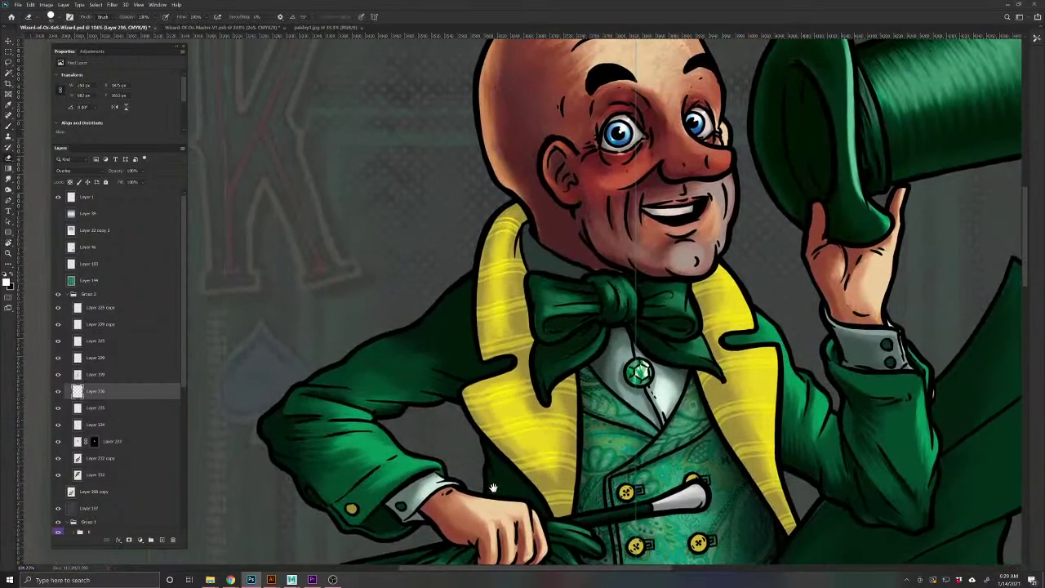
pyautogui.moveTo(112, 173); pyautogui.dragTo(103, 174)
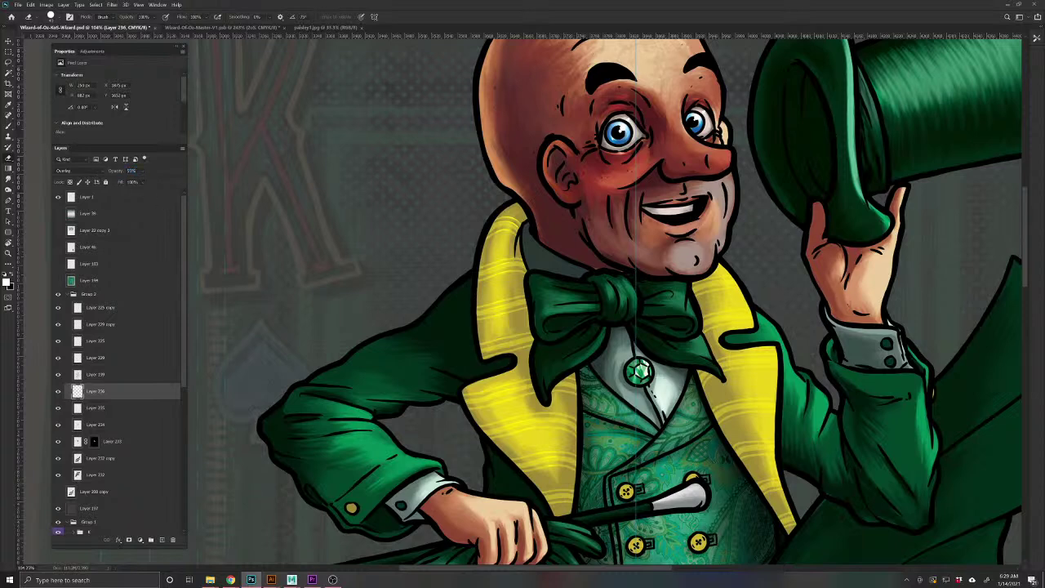
pyautogui.moveTo(750, 464); pyautogui.dragTo(676, 477)
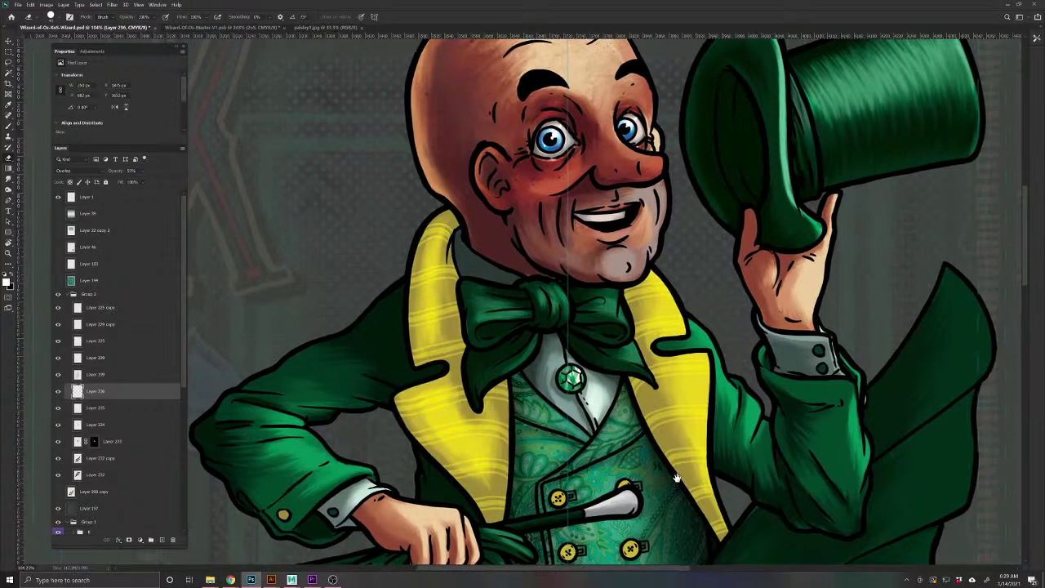
# Examine the stripe highlights across both coat lapels, from a distance and up close beside the bow tie
pyautogui.moveTo(634, 301); pyautogui.dragTo(672, 316)
pyautogui.moveTo(630, 365); pyautogui.dragTo(569, 423)
pyautogui.scroll(-6, 568, 424)
pyautogui.scroll(3, 627, 274)
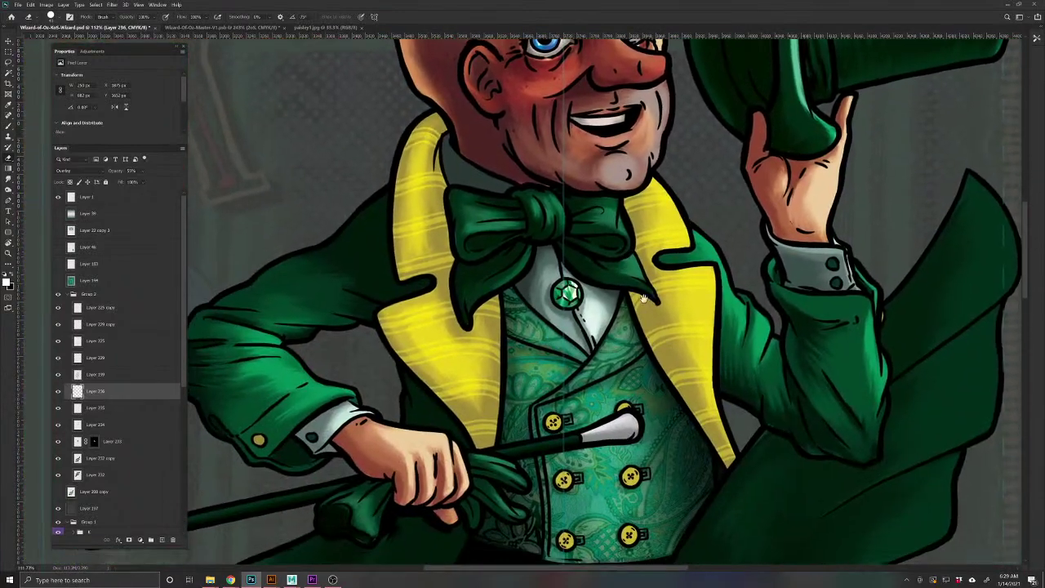
pyautogui.scroll(4, 682, 431)
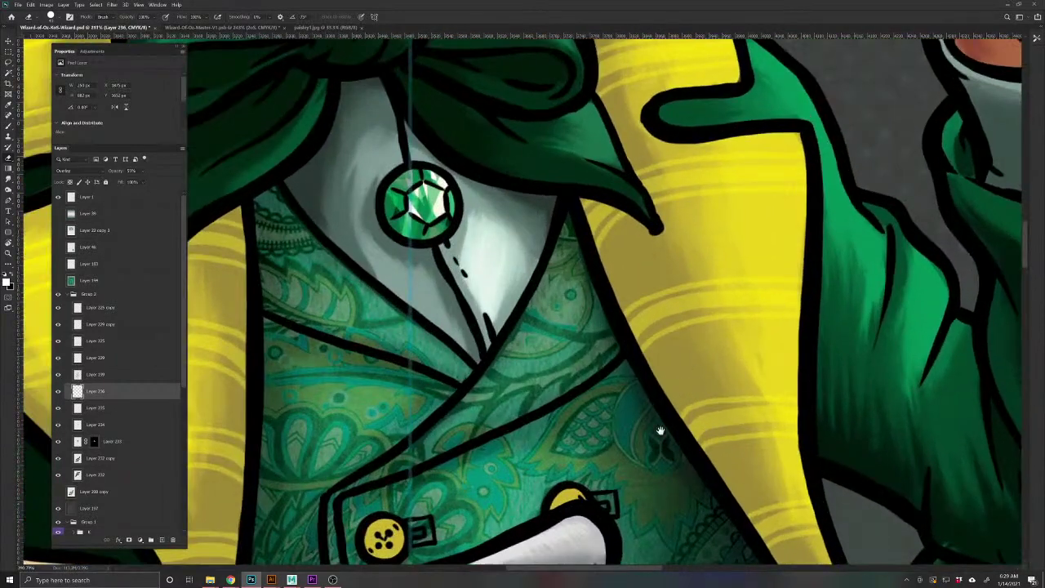
pyautogui.moveTo(682, 431); pyautogui.dragTo(544, 422)
pyautogui.click(8, 127)
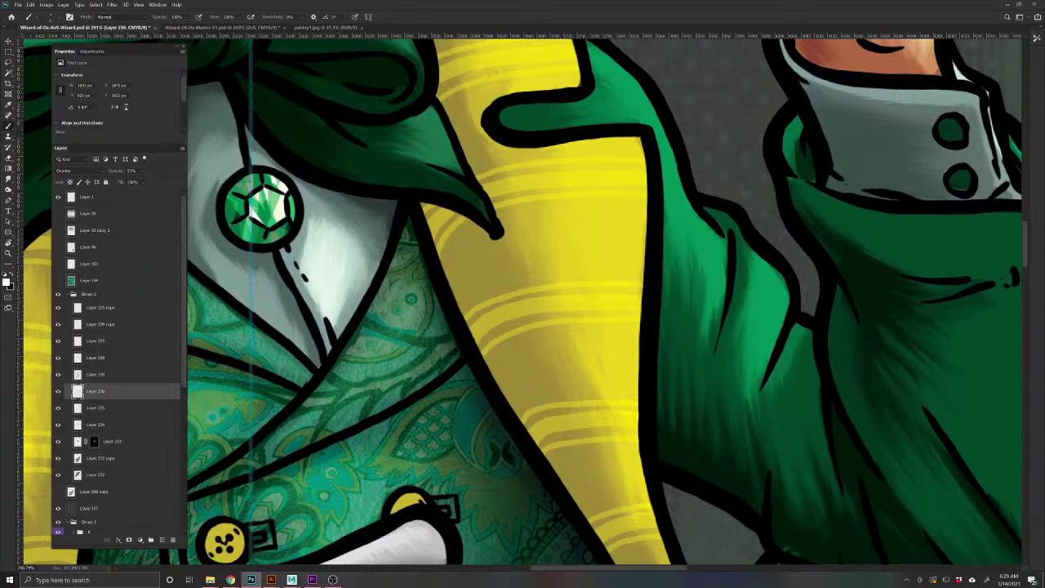
pyautogui.moveTo(566, 280); pyautogui.dragTo(637, 465)
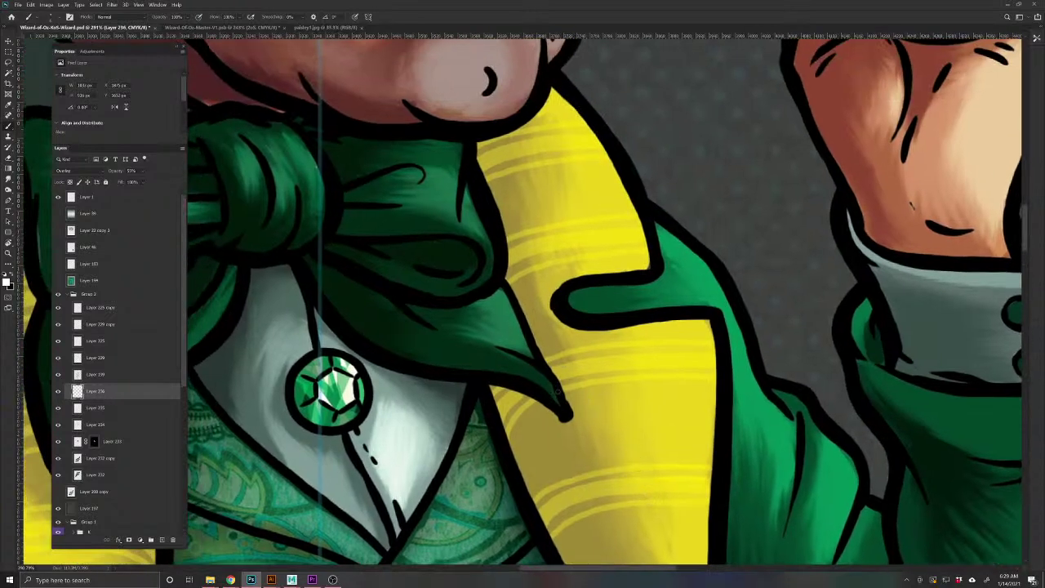
pyautogui.click(9, 161)
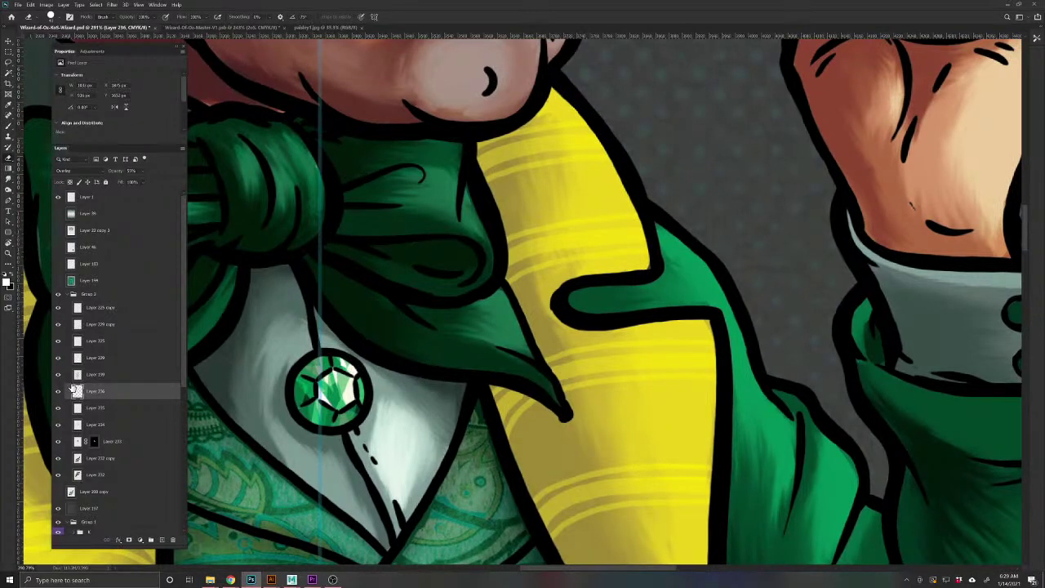
# Load the lapel stripes as a selection and add a new layer set to Multiply above the stripe highlights
pyautogui.keyDown('ctrl'); pyautogui.click(77, 409); pyautogui.keyUp('ctrl')
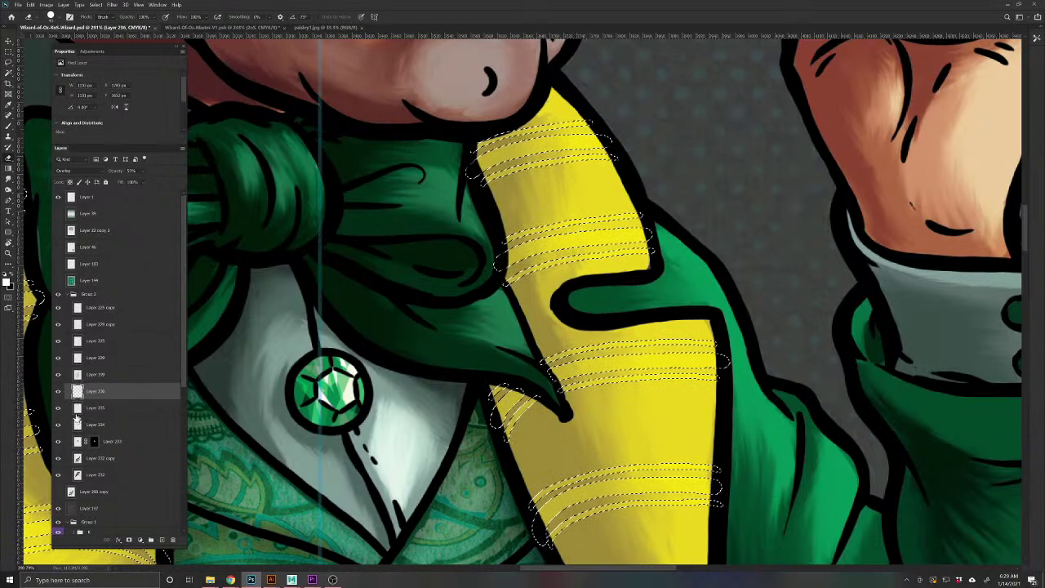
pyautogui.hotkey('ctrl', 'd')
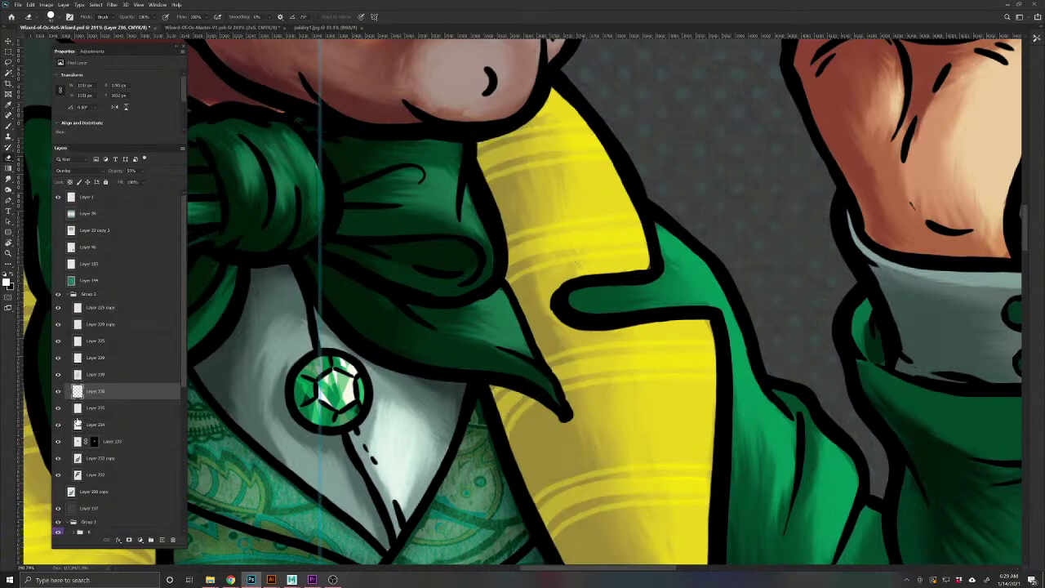
pyautogui.click(162, 540)
pyautogui.click(78, 170)
pyautogui.click(79, 204)
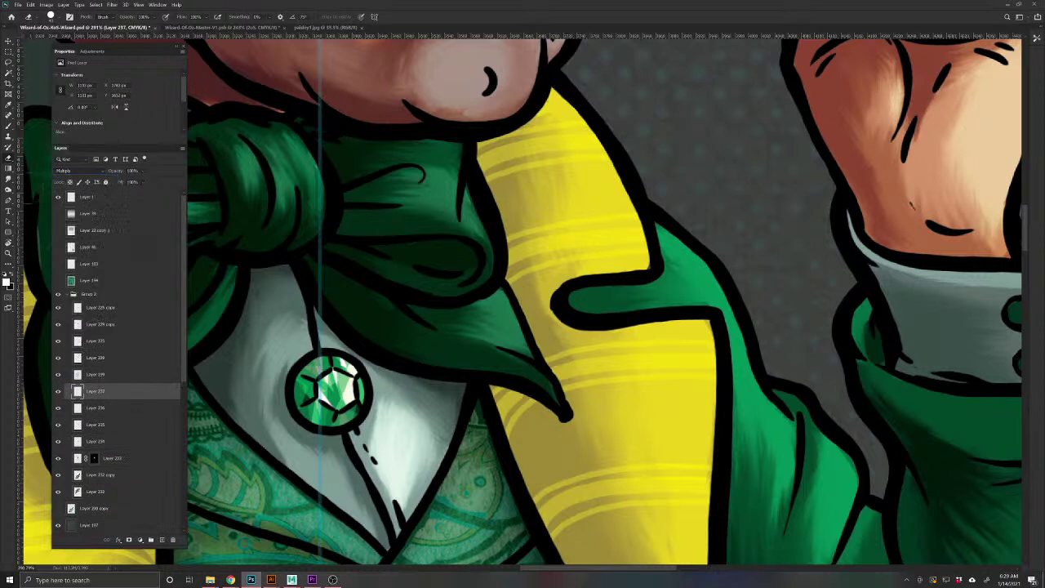
# Paint Multiply shading over the lapel stripes with a yellow sampled from the lapel, and lower the shading layer's opacity
pyautogui.click(501, 423)
pyautogui.press('Return')
pyautogui.keyDown('alt'); pyautogui.click(510, 398); pyautogui.keyUp('alt')
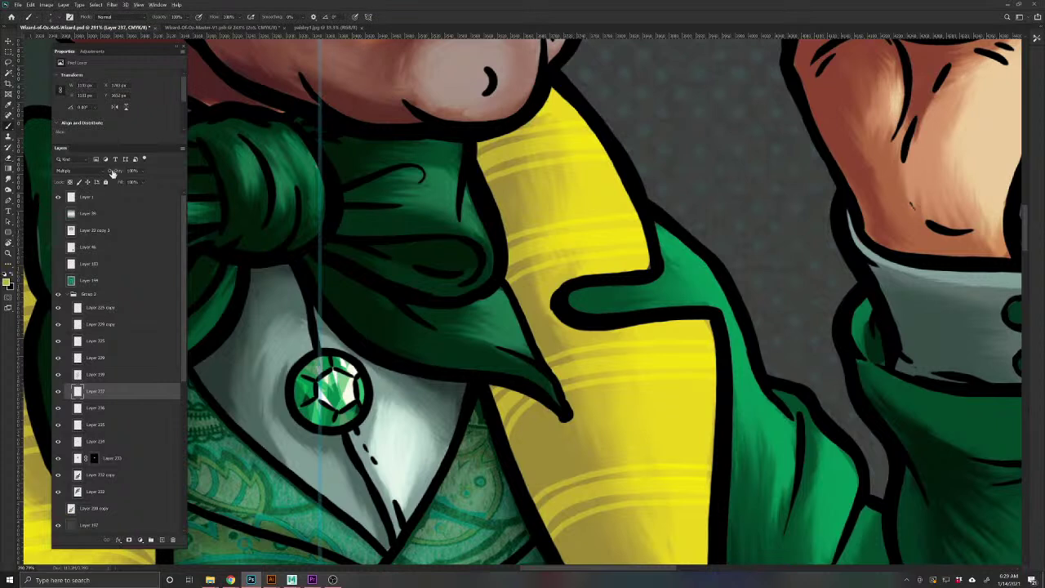
pyautogui.click(66, 174)
pyautogui.click(66, 202)
pyautogui.moveTo(501, 408); pyautogui.dragTo(511, 424)
pyautogui.hotkey('ctrl', 'z')
pyautogui.click(54, 17)
pyautogui.moveTo(78, 62); pyautogui.dragTo(46, 63)
pyautogui.press('Return')
pyautogui.moveTo(517, 500); pyautogui.dragTo(561, 335)
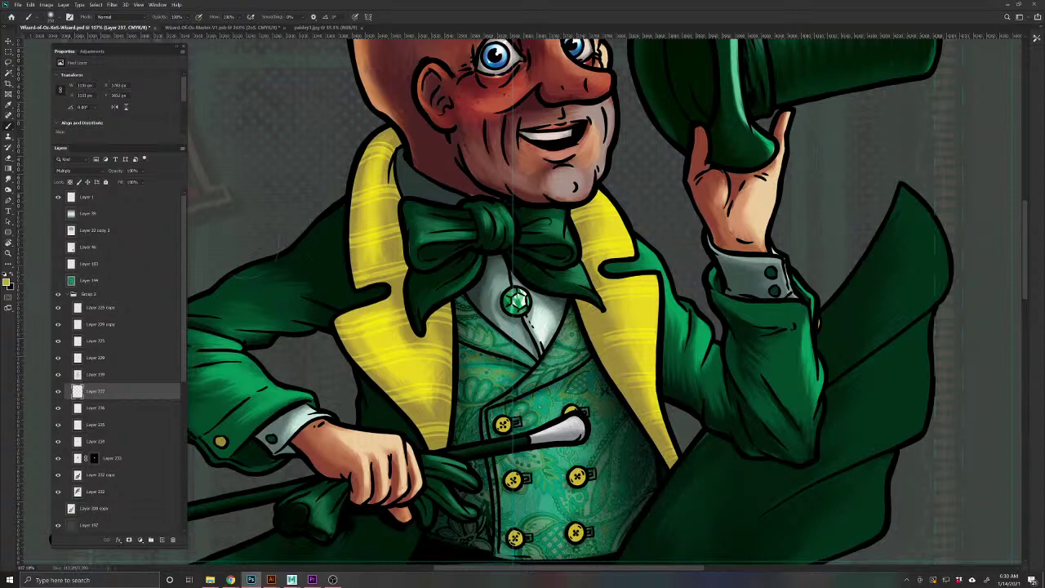
pyautogui.moveTo(112, 173); pyautogui.dragTo(96, 175)
# Start opening a file and look through the Dropbox folder list for the fabric textures
pyautogui.click(18, 6)
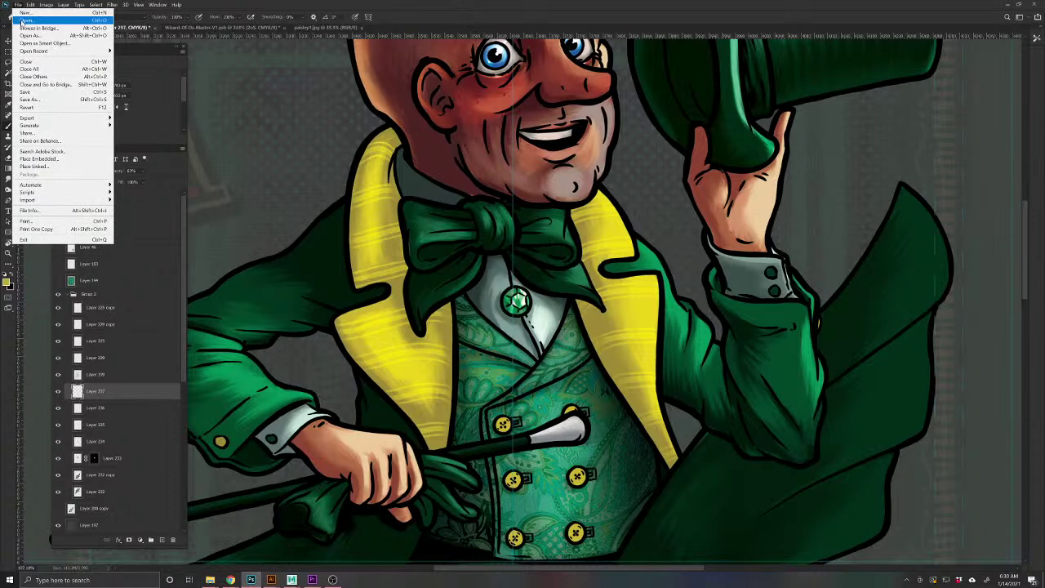
pyautogui.click(25, 20)
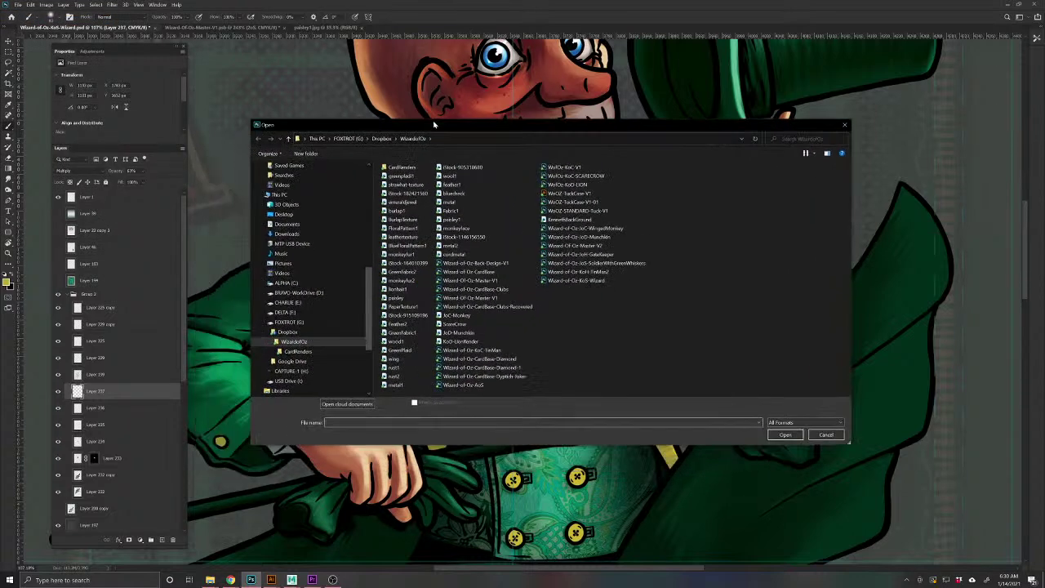
pyautogui.click(382, 138)
pyautogui.scroll(12, 449, 244)
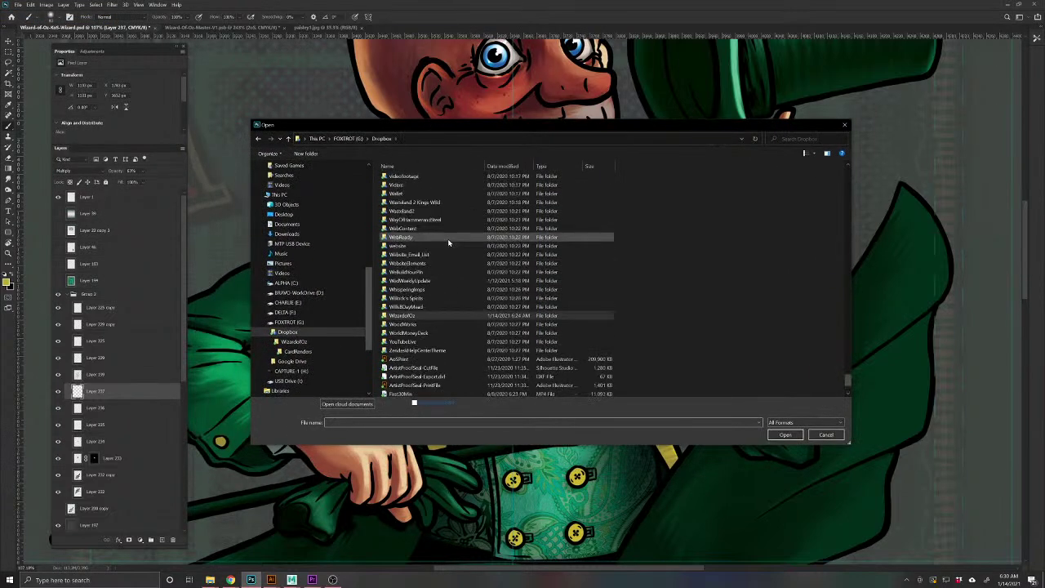
pyautogui.scroll(20, 448, 246)
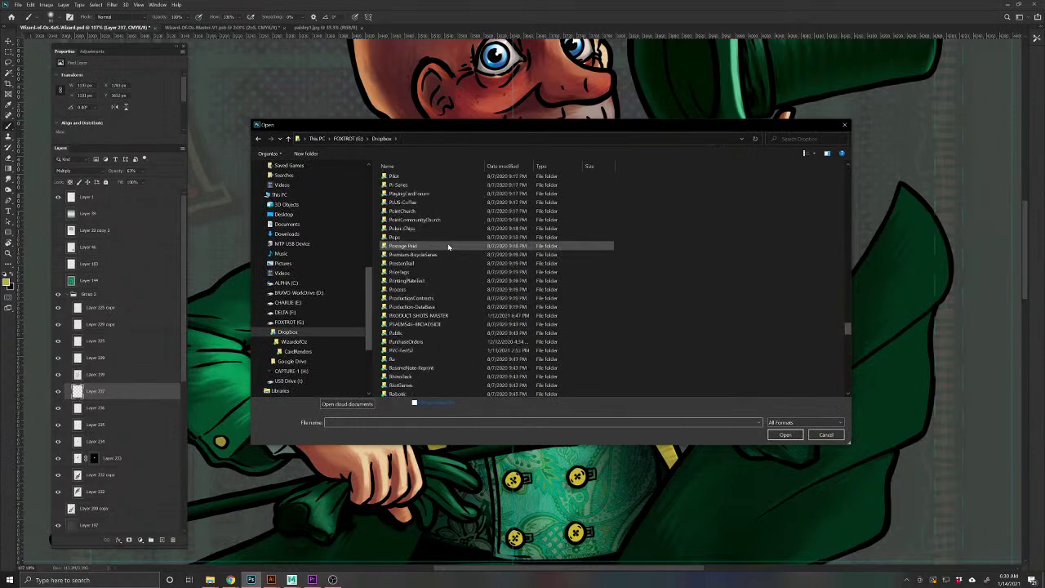
pyautogui.scroll(12, 446, 244)
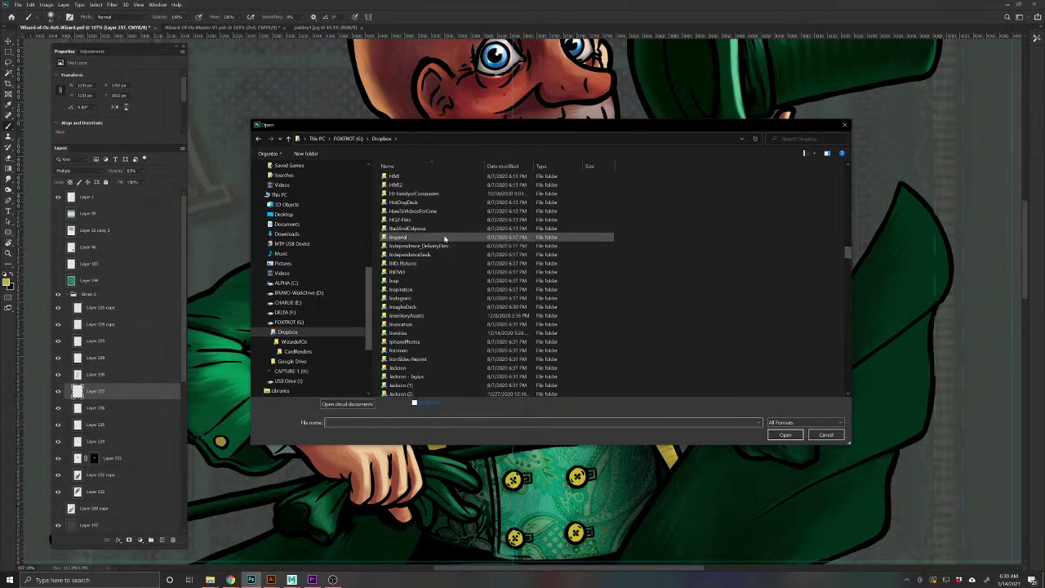
pyautogui.scroll(-10, 441, 270)
pyautogui.scroll(-1, 437, 299)
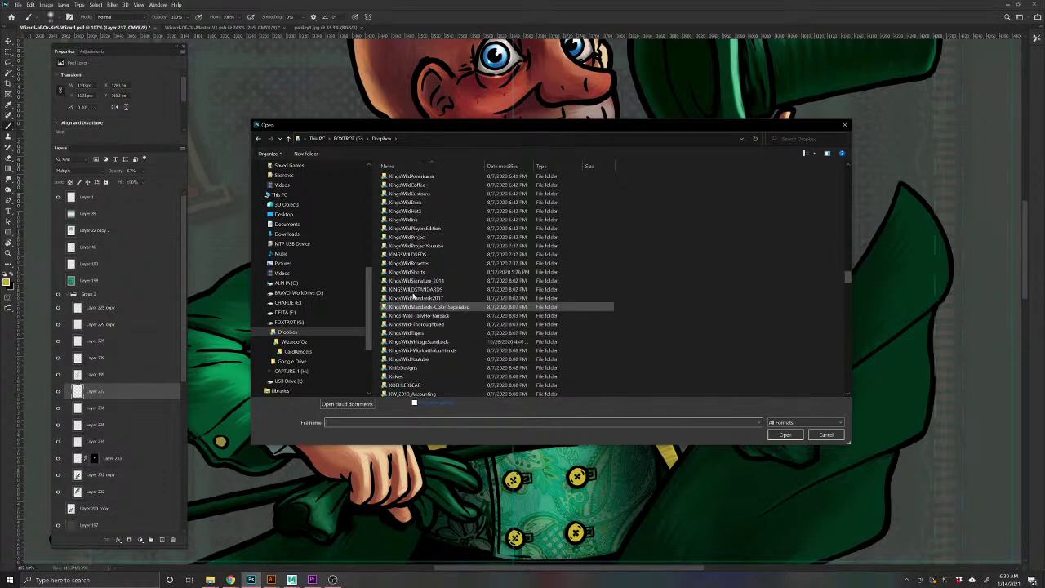
pyautogui.doubleClick(415, 273)
pyautogui.doubleClick(417, 277)
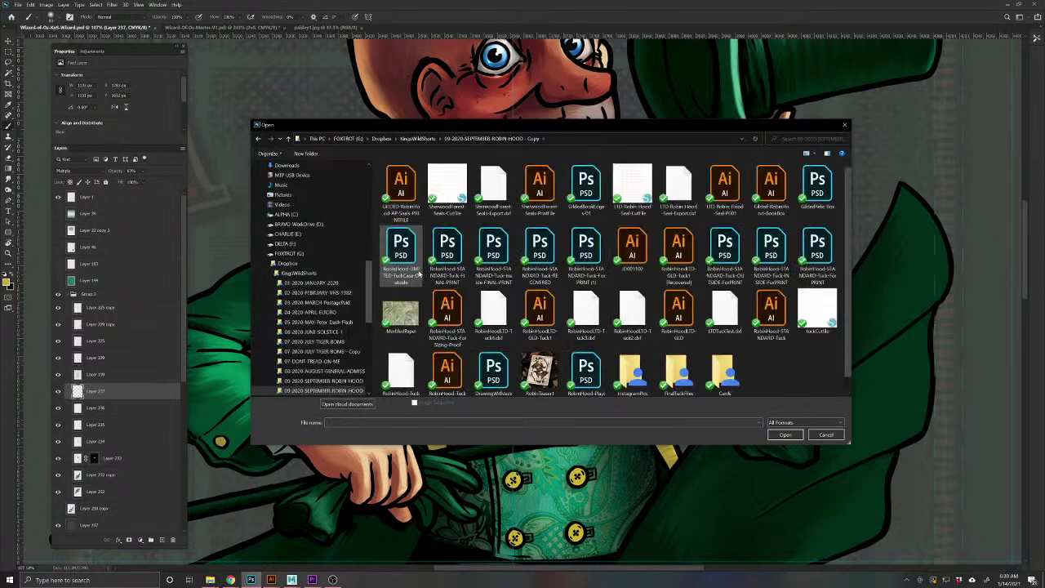
pyautogui.rightClick(686, 359)
pyautogui.moveTo(720, 365)
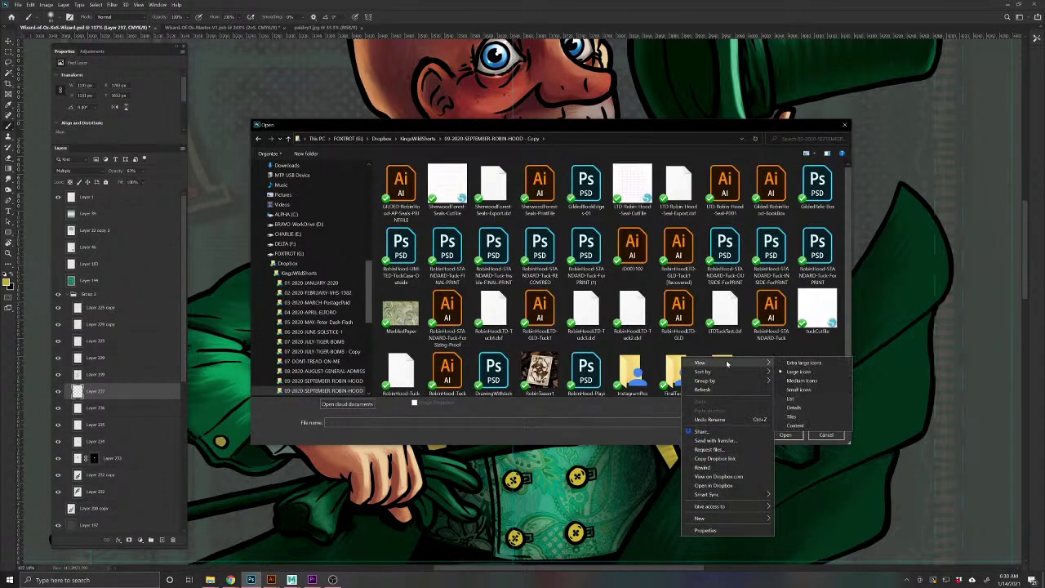
pyautogui.click(793, 354)
pyautogui.scroll(-1, 713, 330)
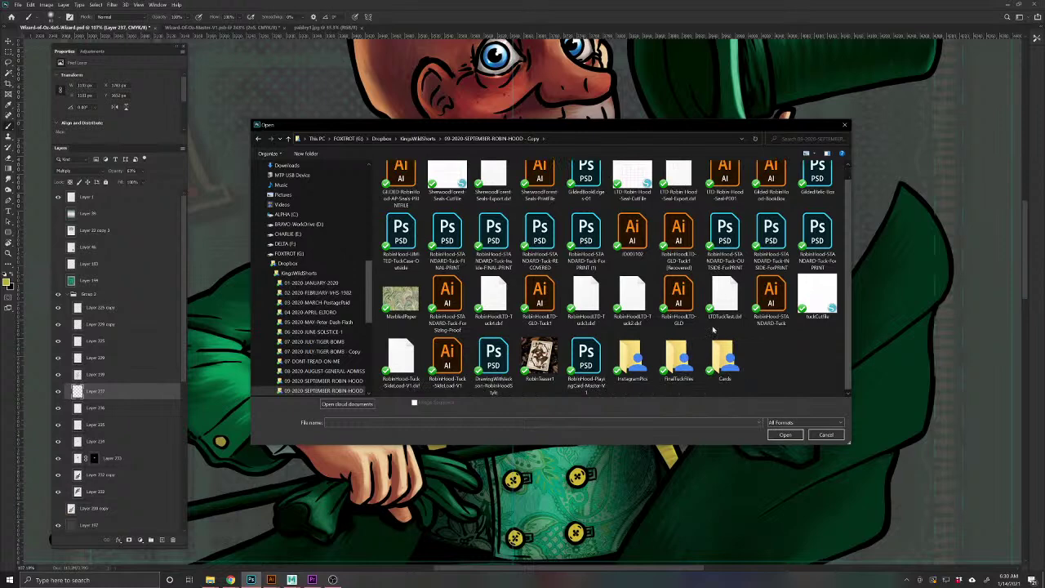
# Open the gold fabric image from the Fabric folder inside Dropbox's Textures folder
pyautogui.click(287, 263)
pyautogui.scroll(-7, 419, 289)
pyautogui.scroll(-20, 425, 284)
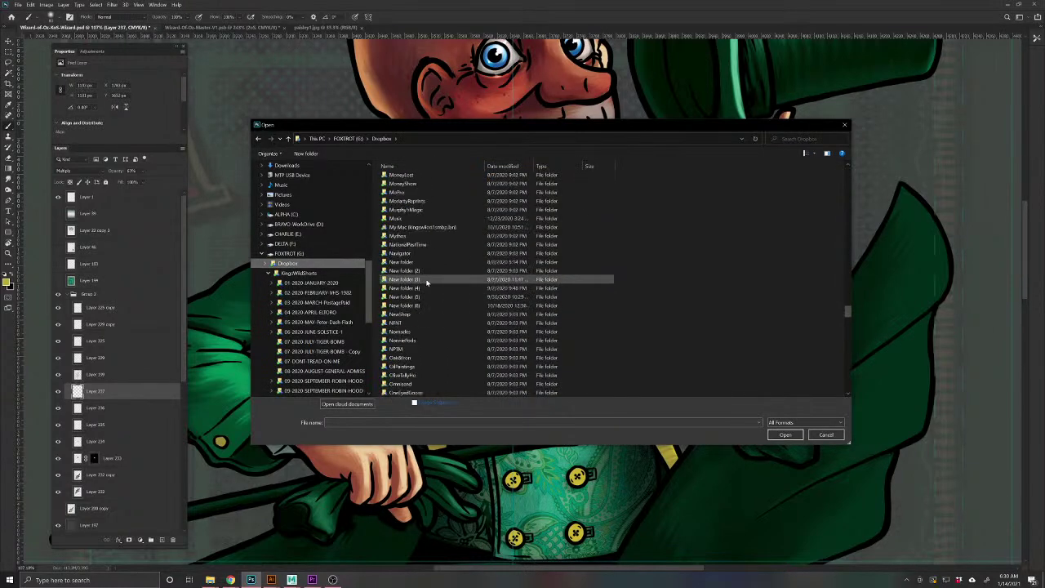
pyautogui.scroll(-1, 425, 280)
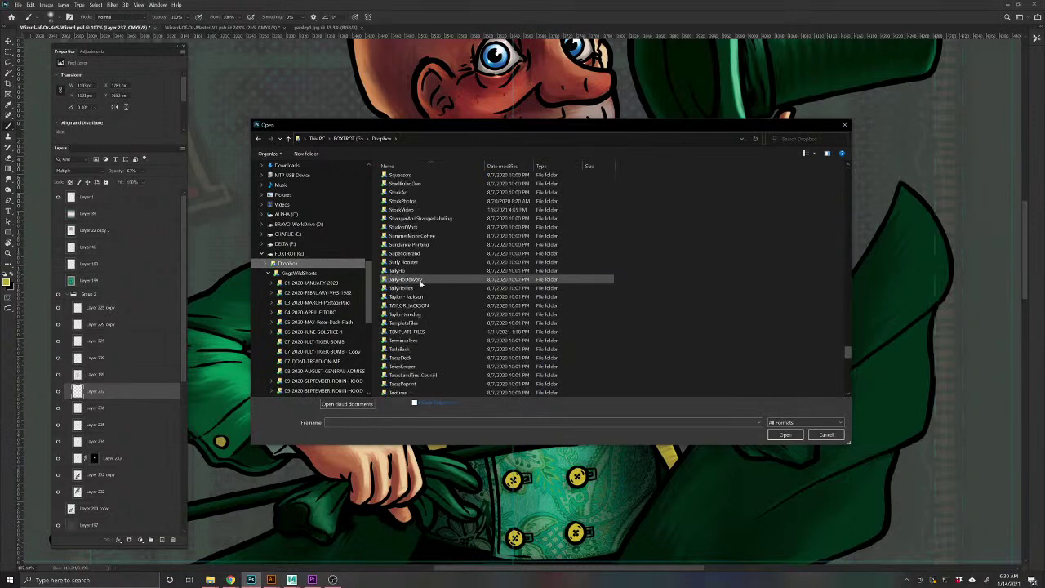
pyautogui.doubleClick(398, 391)
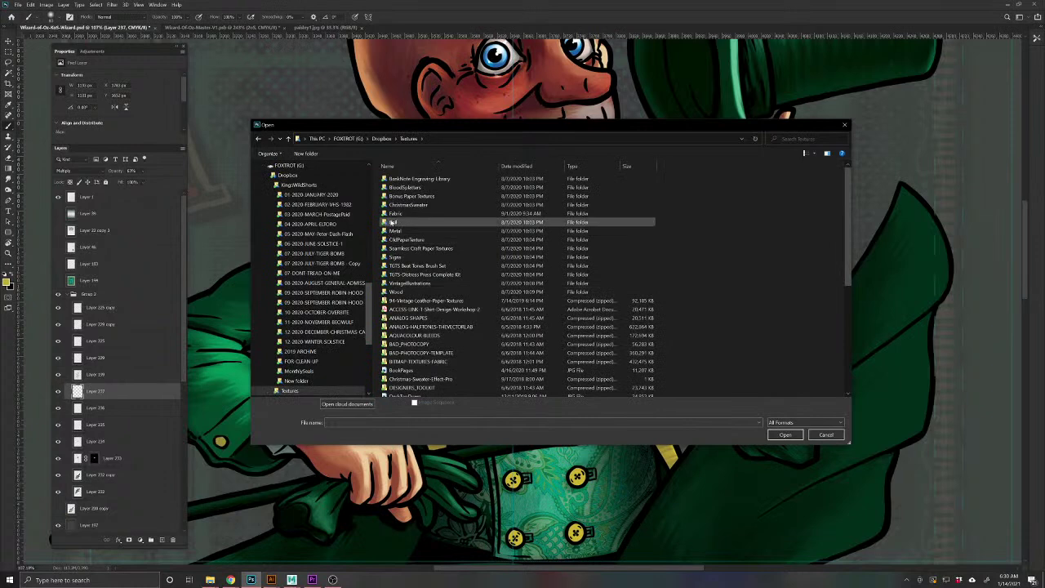
pyautogui.doubleClick(395, 213)
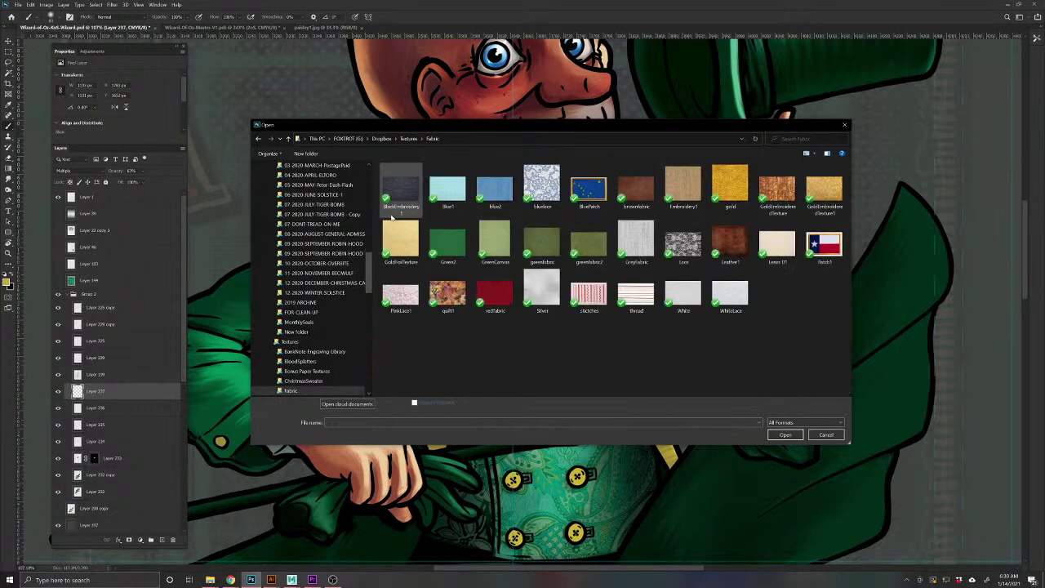
pyautogui.click(729, 180)
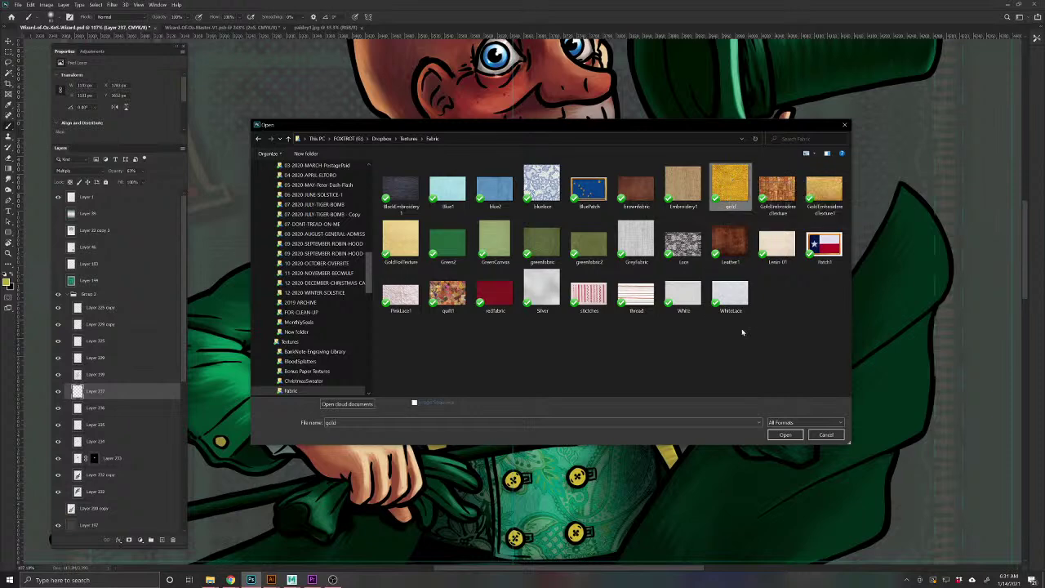
pyautogui.click(778, 436)
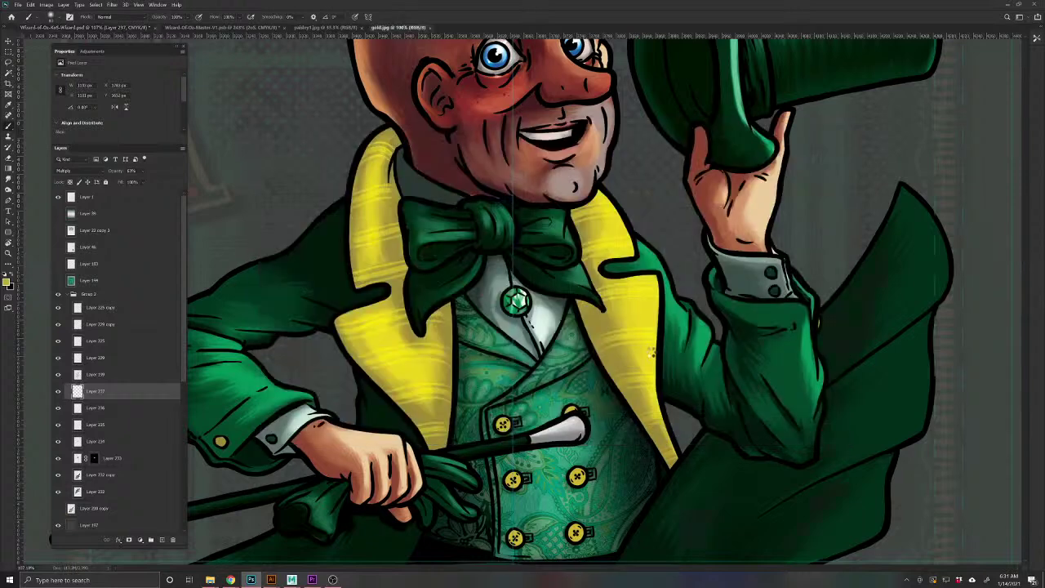
# Copy the whole gold fabric image, close its file and paste it into the wizard card as a new layer
pyautogui.hotkey('ctrl', 'a')
pyautogui.hotkey('ctrl', 'w')
pyautogui.hotkey('ctrl', 'v')
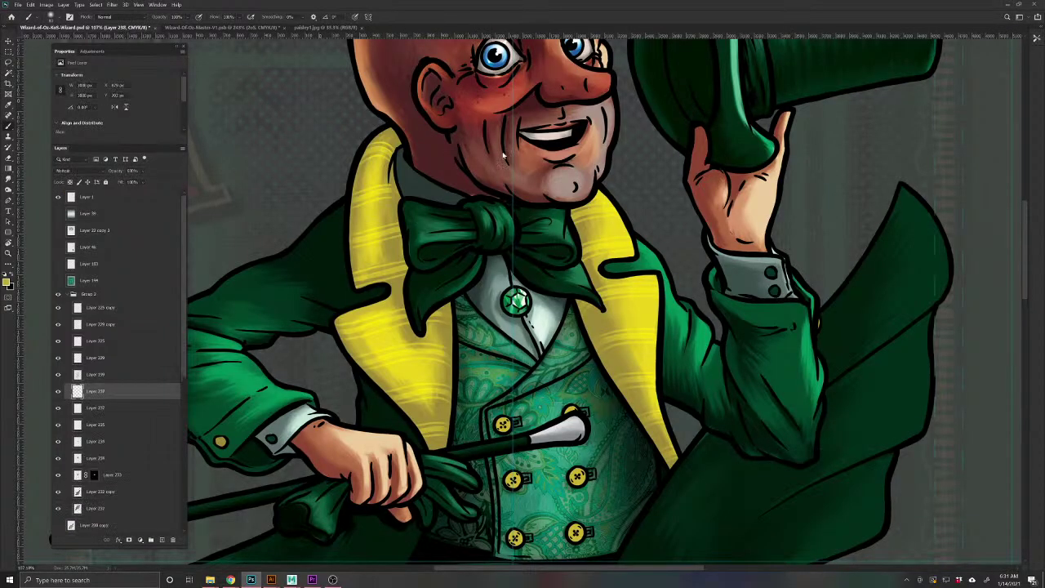
# Scale the gold fabric down, place it over the wizard's upper body and lapels, and set its blend mode to Overlay
pyautogui.hotkey('ctrl', '0')
pyautogui.hotkey('ctrl', 't')
pyautogui.moveTo(693, 421); pyautogui.dragTo(613, 335)
pyautogui.moveTo(587, 287); pyautogui.dragTo(590, 287)
pyautogui.press('Return')
pyautogui.moveTo(524, 267); pyautogui.dragTo(576, 317)
pyautogui.scroll(1, 577, 317)
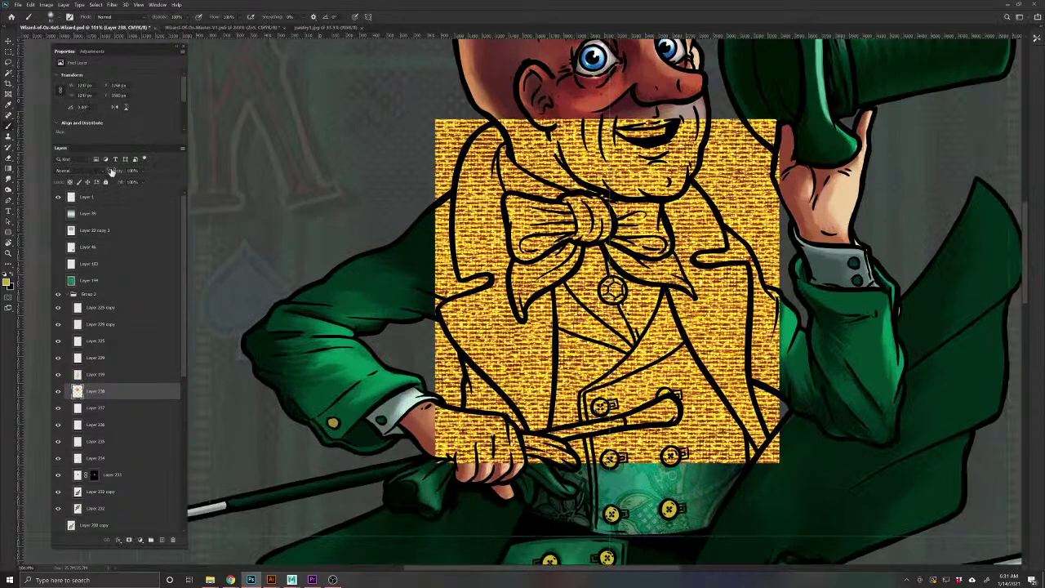
pyautogui.click(80, 173)
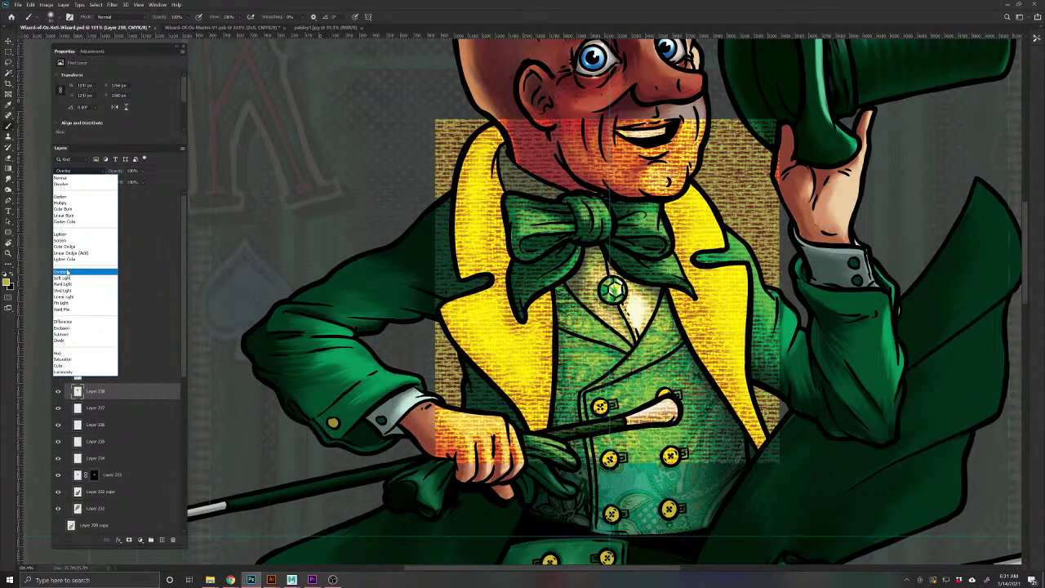
pyautogui.click(68, 272)
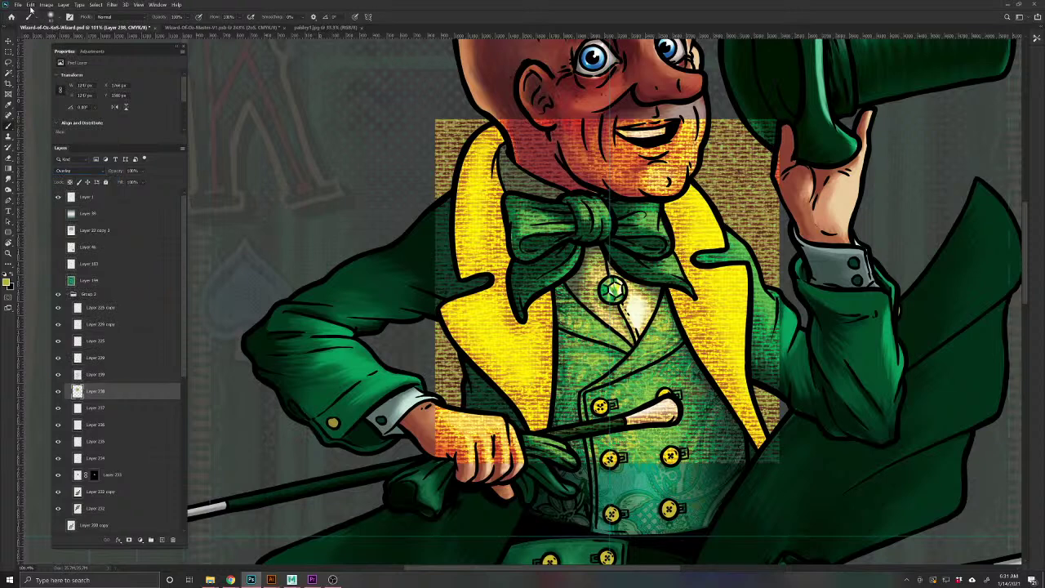
# Puppet Warp the gold fabric with pins near its corners and pull its centre up to the bow tie, arching the weave
pyautogui.click(30, 4)
pyautogui.click(54, 163)
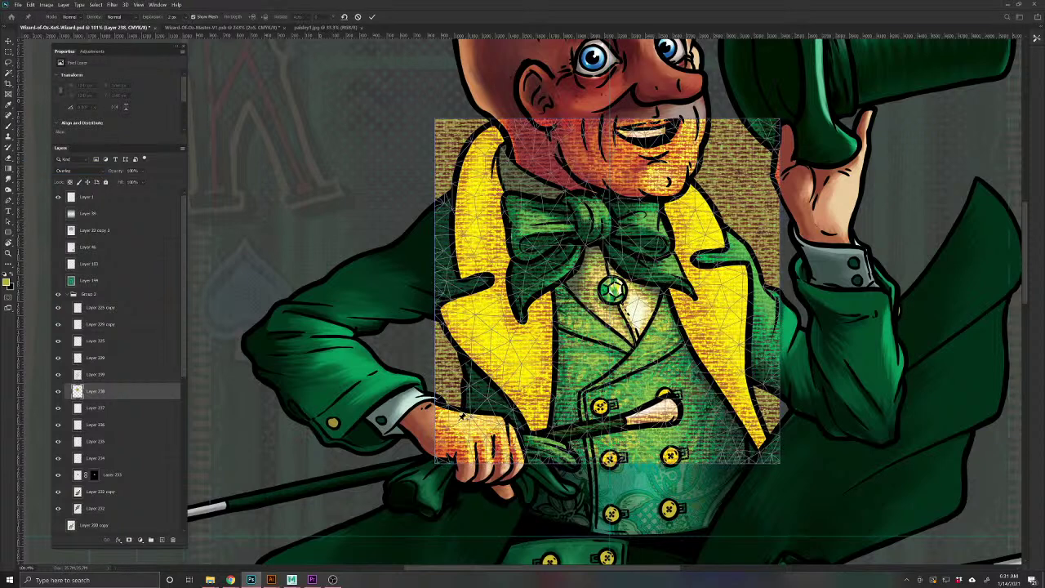
pyautogui.click(762, 423)
pyautogui.click(446, 130)
pyautogui.click(750, 134)
pyautogui.moveTo(611, 289); pyautogui.dragTo(577, 212)
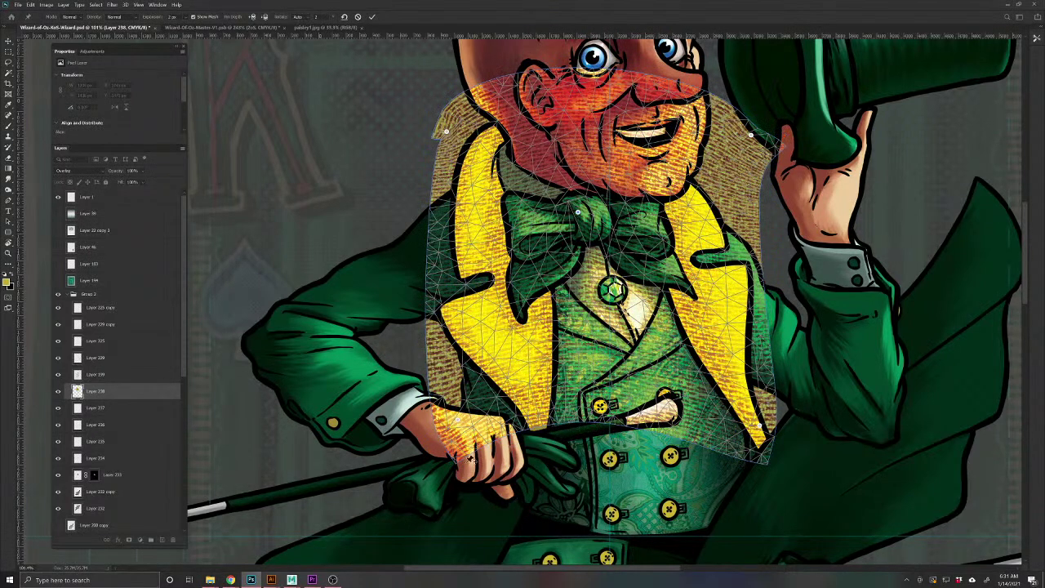
pyautogui.moveTo(459, 423); pyautogui.dragTo(460, 433)
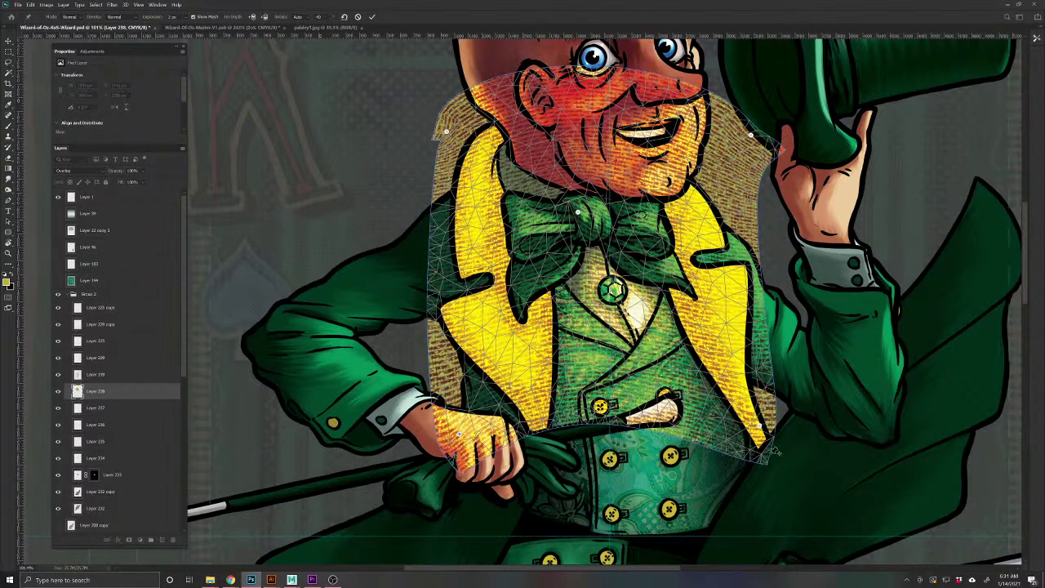
# Add more Puppet Warp pins on the gold fabric around the bow tie, shirt and lapel edges, and apply the warp
pyautogui.click(751, 240)
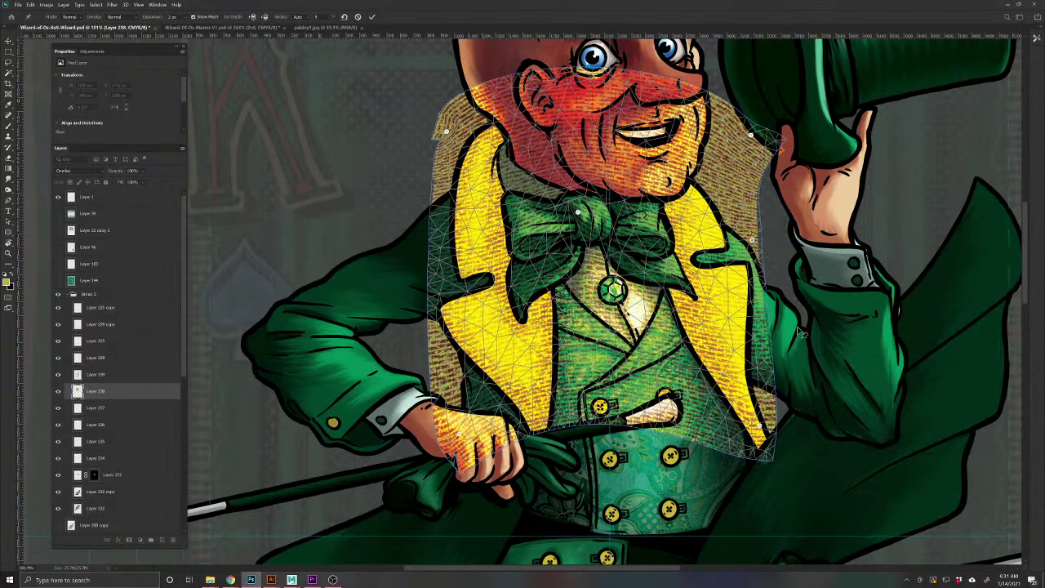
pyautogui.click(653, 293)
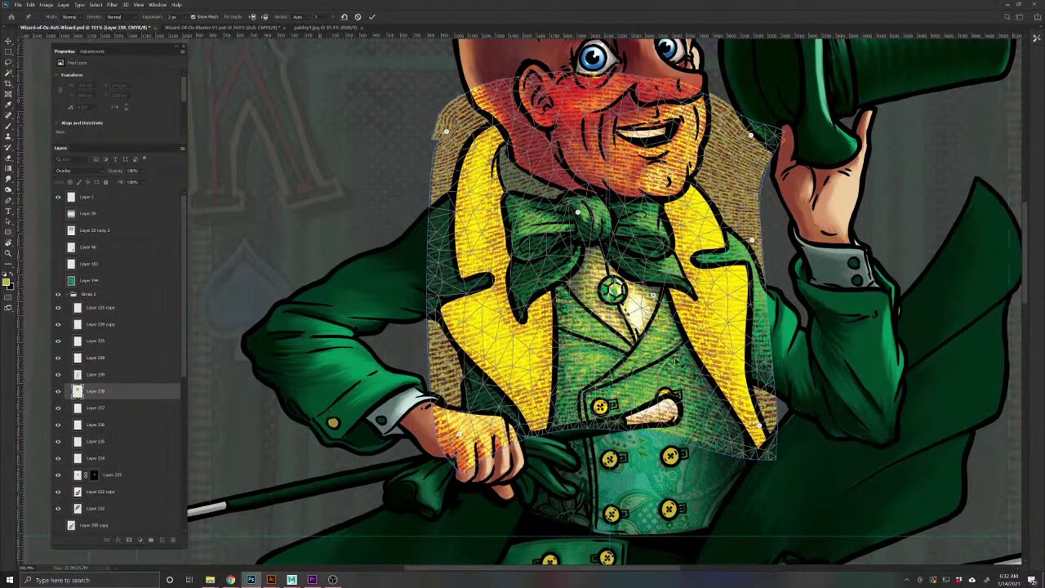
pyautogui.click(523, 260)
pyautogui.click(539, 428)
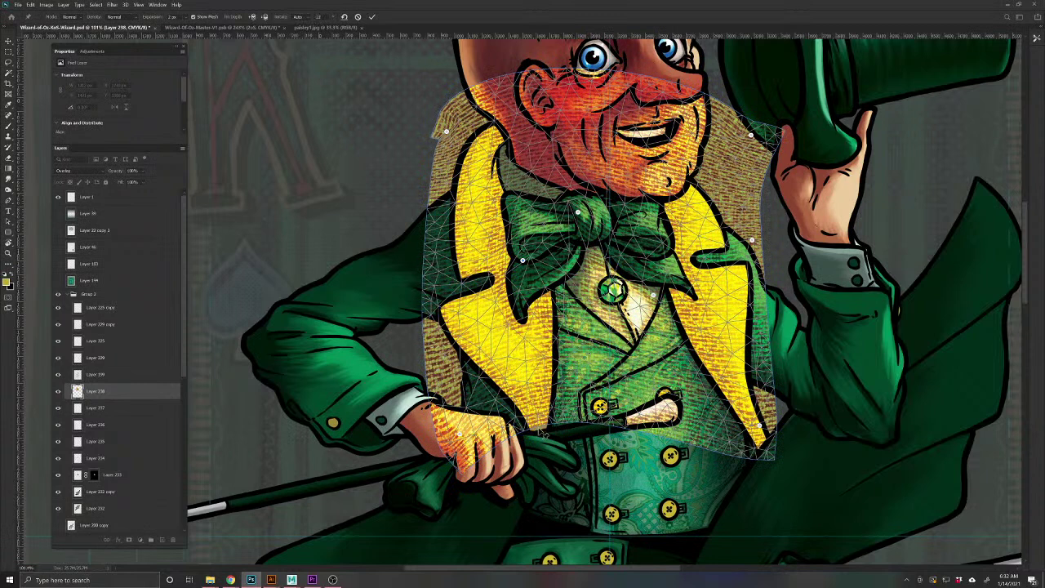
pyautogui.press('Return')
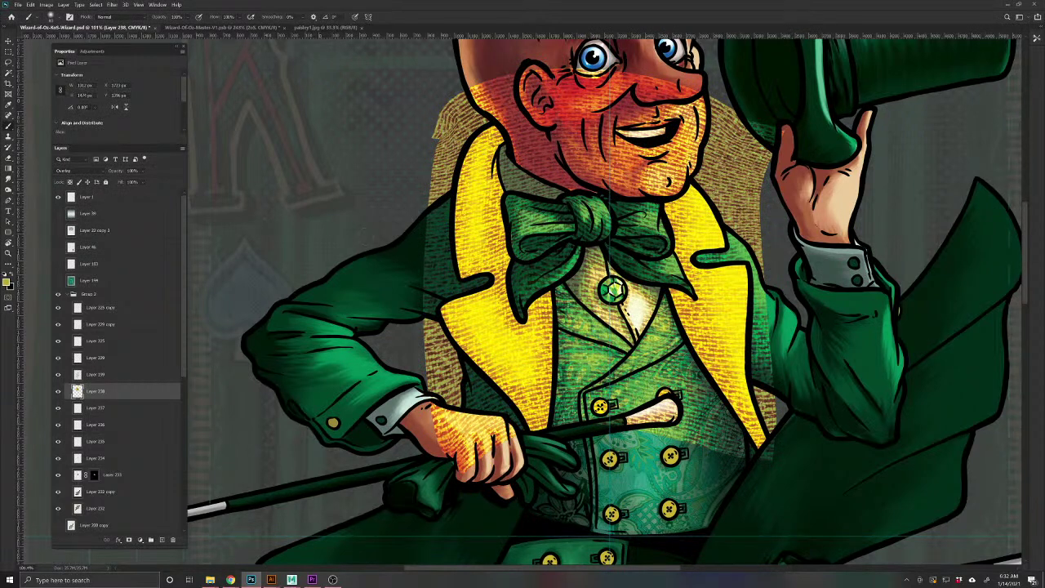
# Delete the two stripe layers from the yellow lapels, hiding the gold fabric layer while doing so and showing it again
pyautogui.click(55, 392)
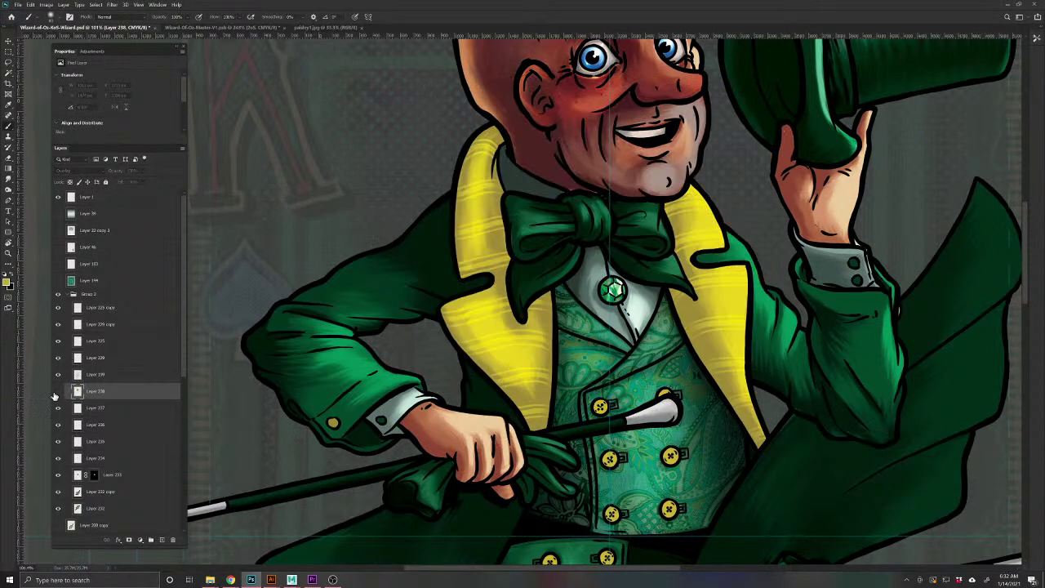
pyautogui.press('v')
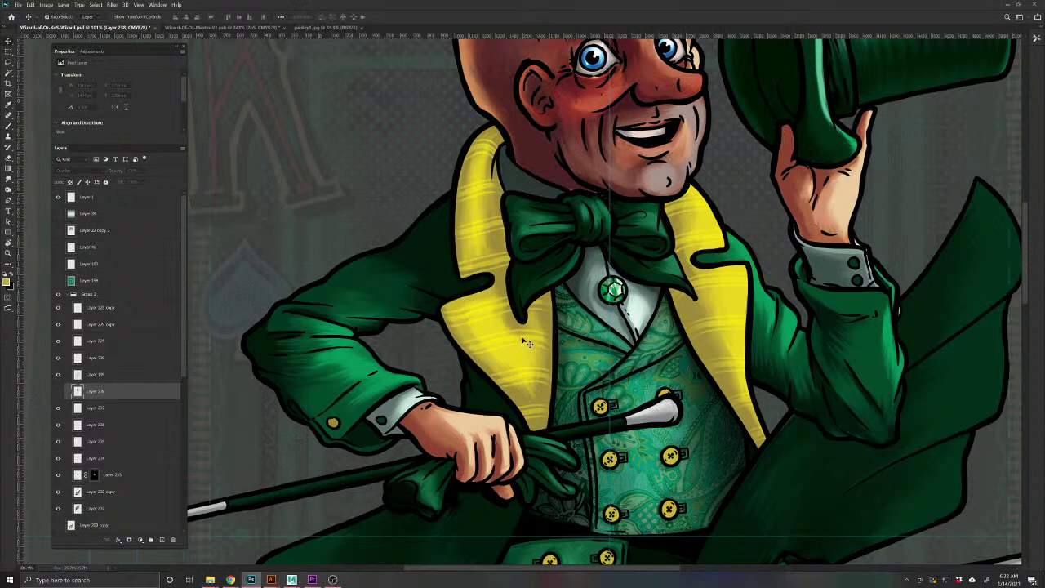
pyautogui.click(527, 344)
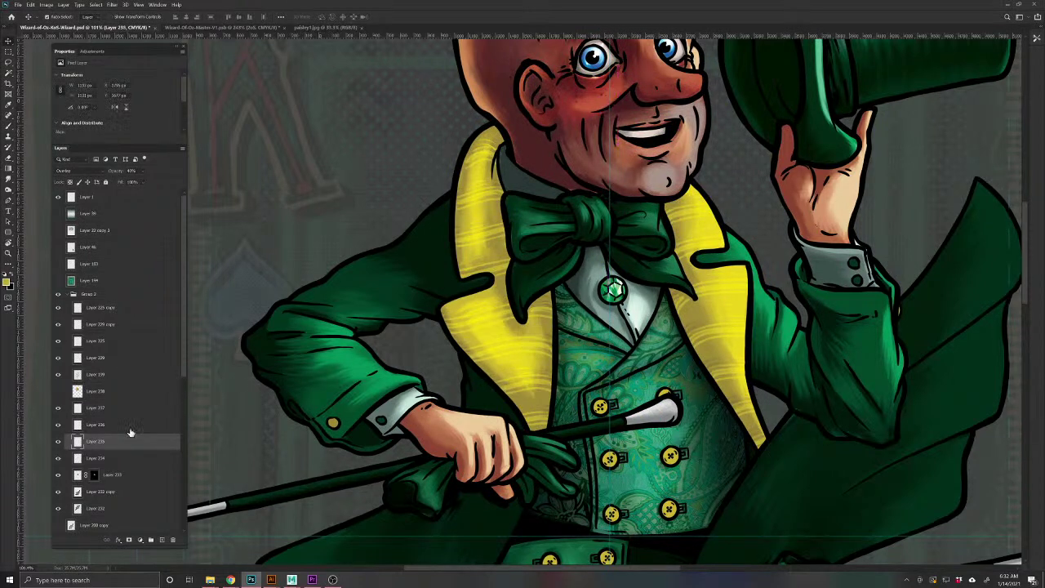
pyautogui.press('Delete')
pyautogui.click(119, 428)
pyautogui.press('Delete')
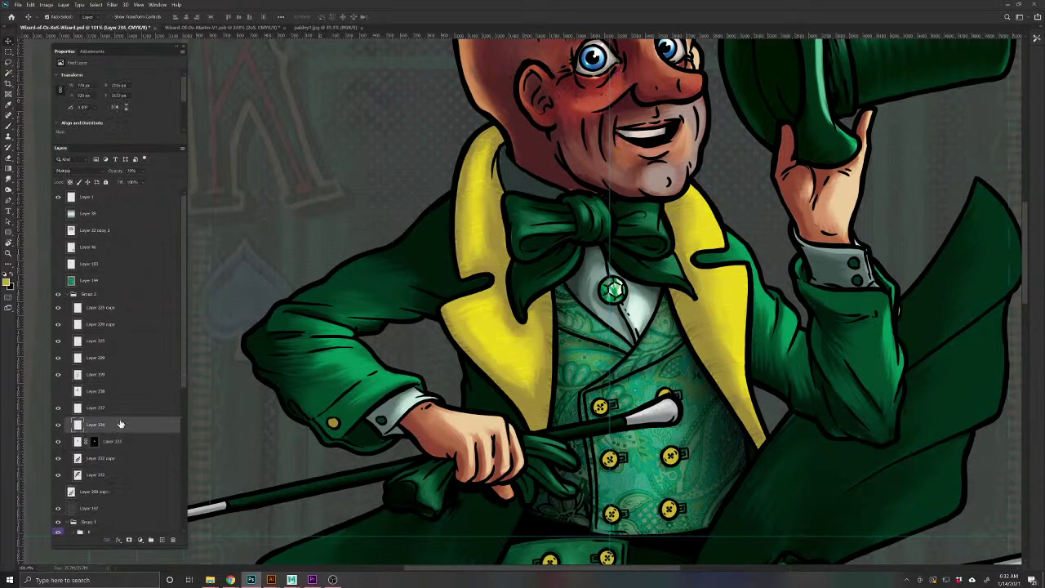
pyautogui.click(58, 391)
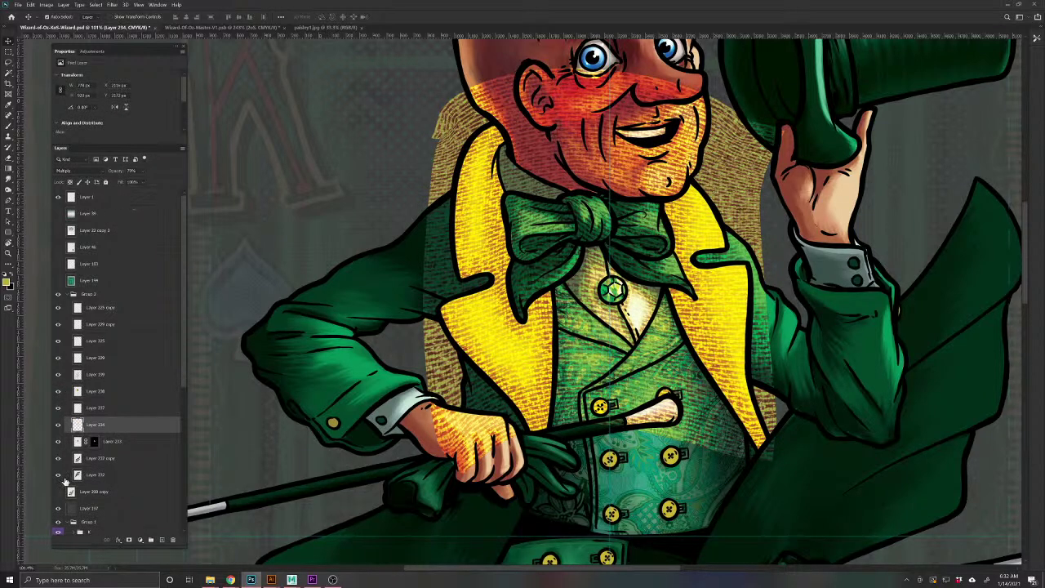
pyautogui.click(130, 541)
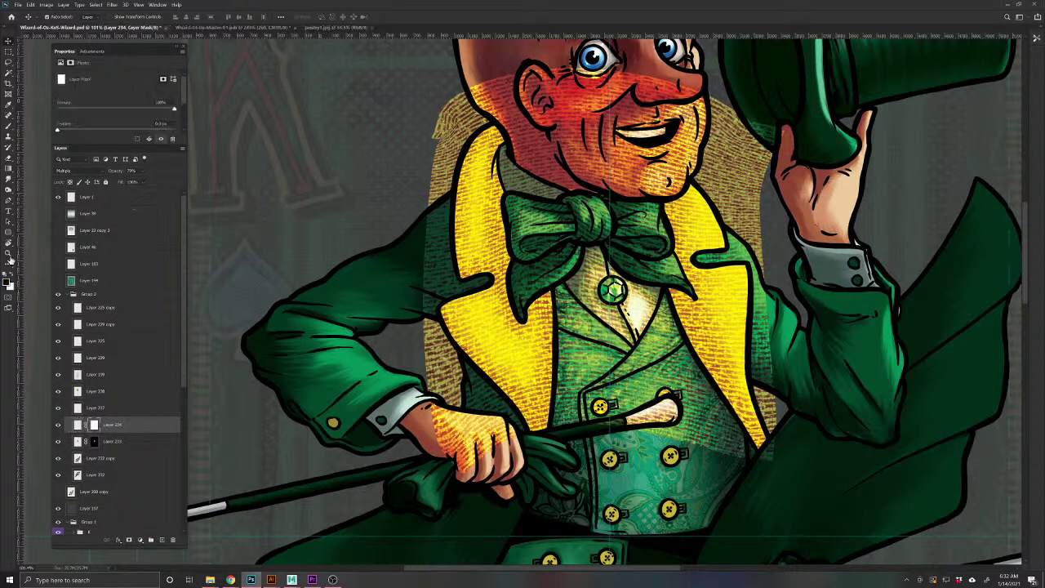
pyautogui.hotkey('ctrl', 'i')
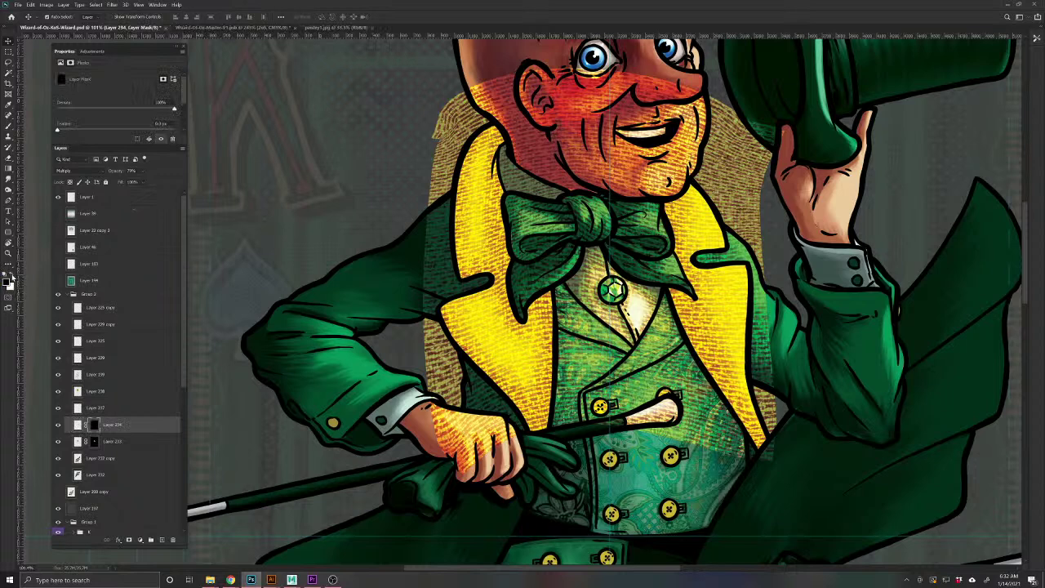
pyautogui.hotkey('ctrl', 'i')
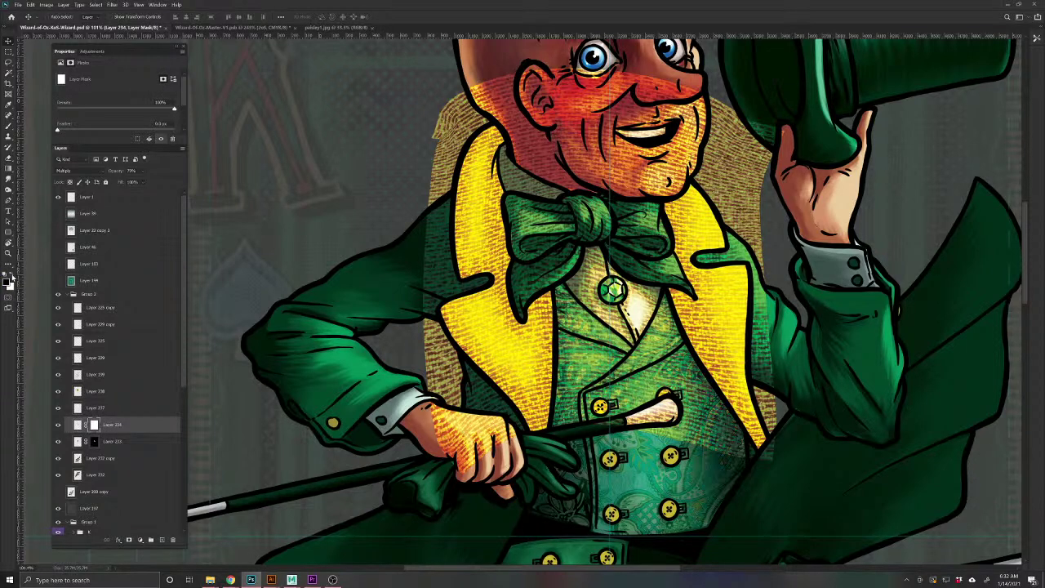
pyautogui.hotkey('ctrl', 'i')
pyautogui.hotkey('ctrl', 'i')
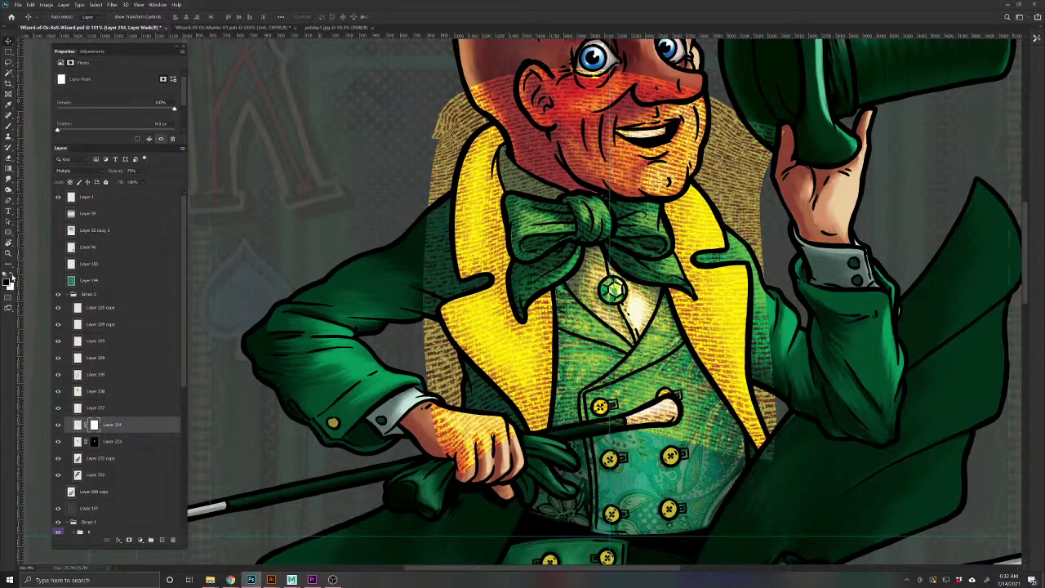
pyautogui.press('Delete')
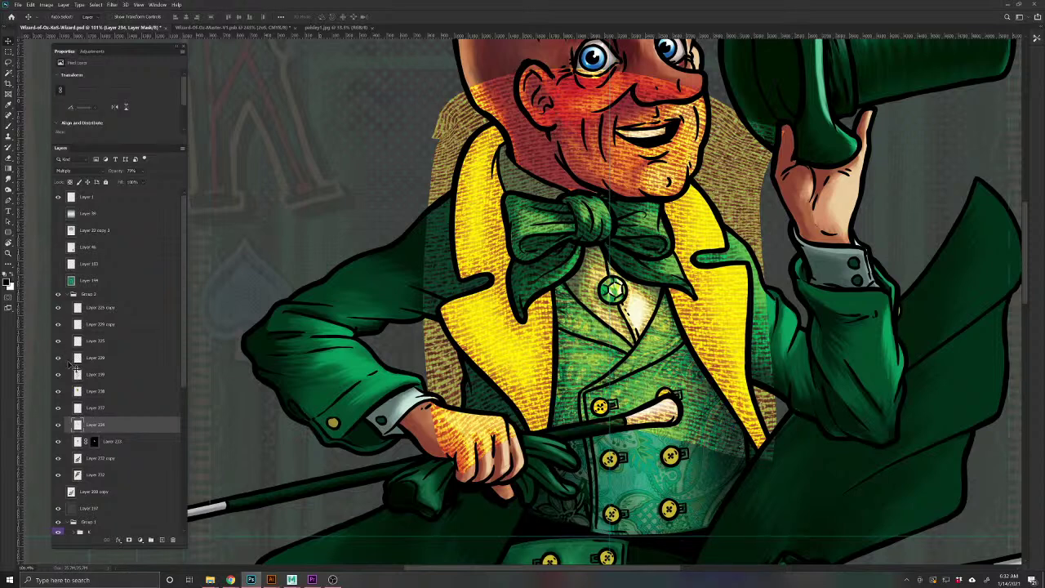
# Add a layer mask to the gold fabric layer and invert it to black so the fabric is fully hidden
pyautogui.click(93, 393)
pyautogui.click(129, 541)
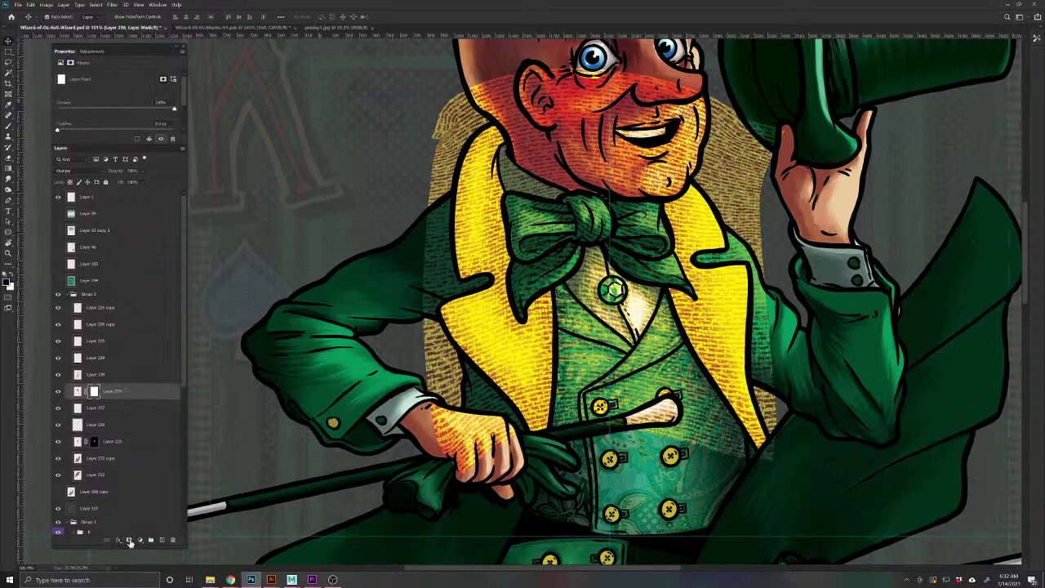
pyautogui.hotkey('ctrl', 'i')
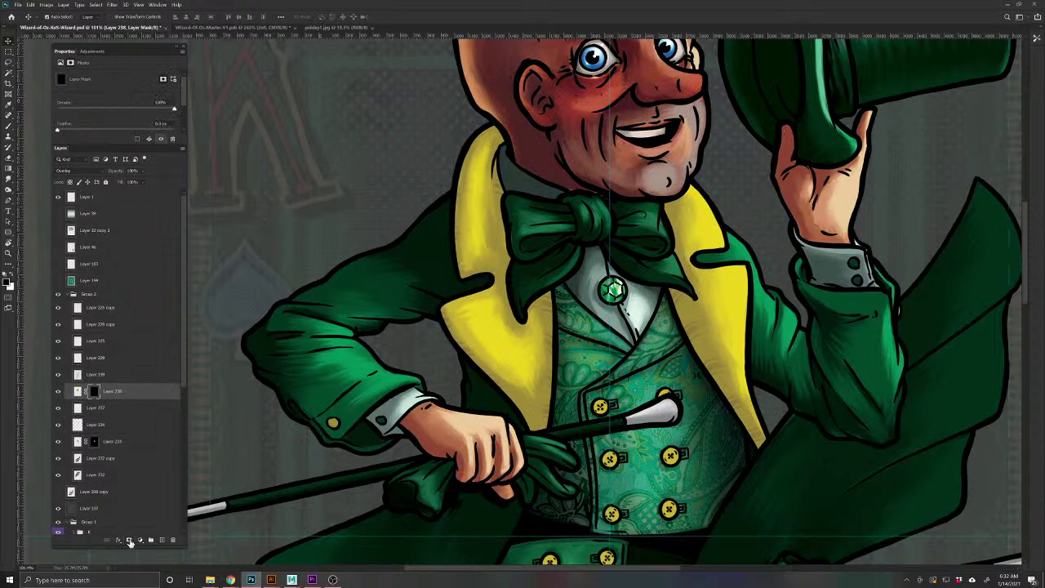
# Paint white on the gold fabric's mask over the lower lapel beside the cane hand, and lower the layer's opacity to 67%
pyautogui.click(7, 126)
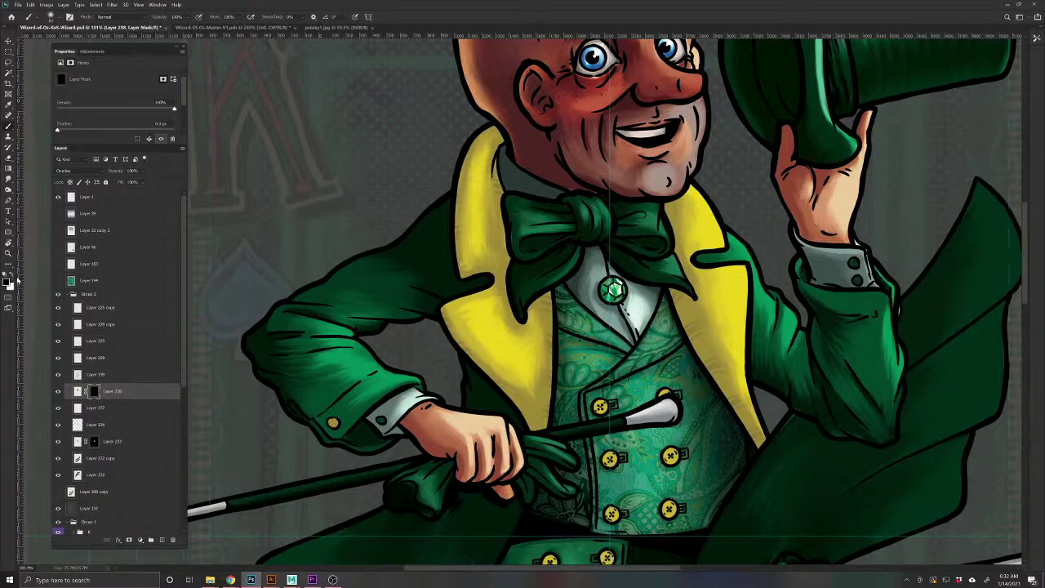
pyautogui.click(12, 279)
pyautogui.moveTo(545, 353)
pyautogui.mouseDown()
pyautogui.moveTo(545, 385)
pyautogui.moveTo(529, 367)
pyautogui.mouseUp()
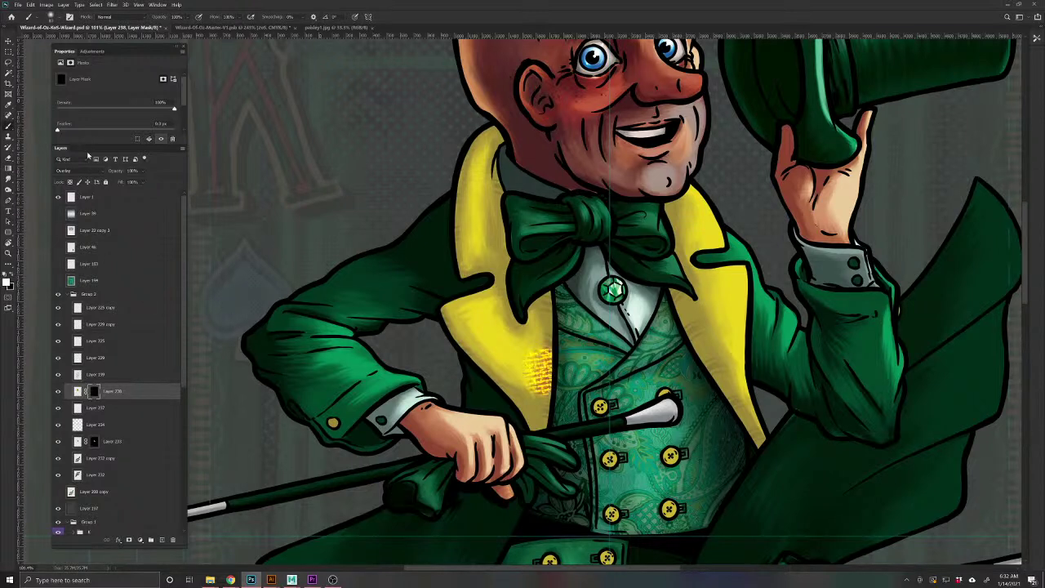
pyautogui.click(59, 17)
pyautogui.moveTo(123, 63); pyautogui.dragTo(136, 54)
pyautogui.click(209, 10)
pyautogui.moveTo(120, 178); pyautogui.dragTo(105, 177)
pyautogui.moveTo(548, 351)
pyautogui.mouseDown()
pyautogui.moveTo(547, 299)
pyautogui.moveTo(531, 343)
pyautogui.moveTo(542, 423)
pyautogui.moveTo(481, 364)
pyautogui.moveTo(446, 307)
pyautogui.moveTo(495, 285)
pyautogui.moveTo(526, 343)
pyautogui.moveTo(509, 330)
pyautogui.mouseUp()
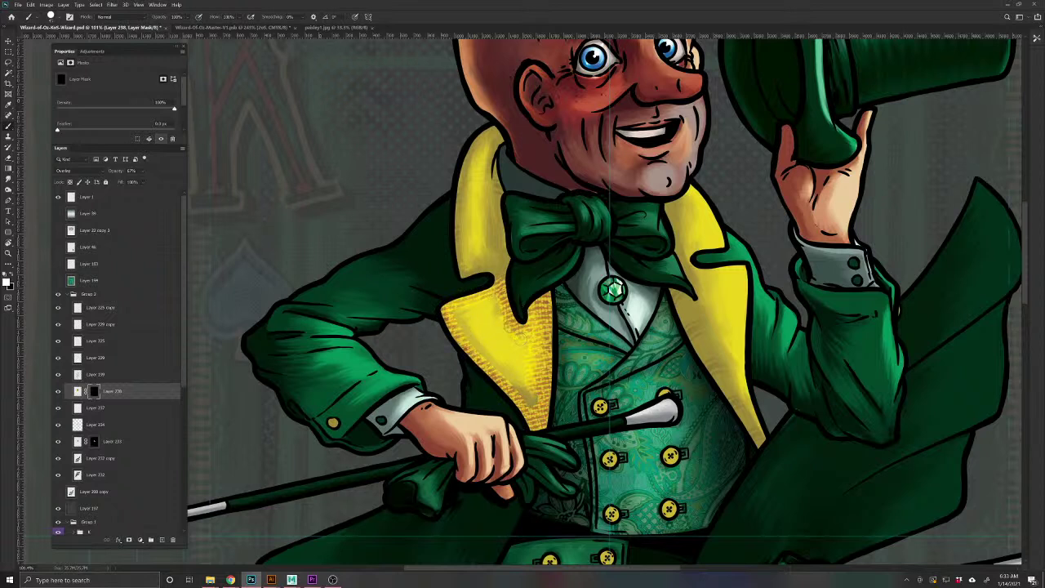
# Delete the leftover Multiply shading layer, Layer 237, from the lapels and reselect the gold fabric layer
pyautogui.press('v')
pyautogui.click(717, 372)
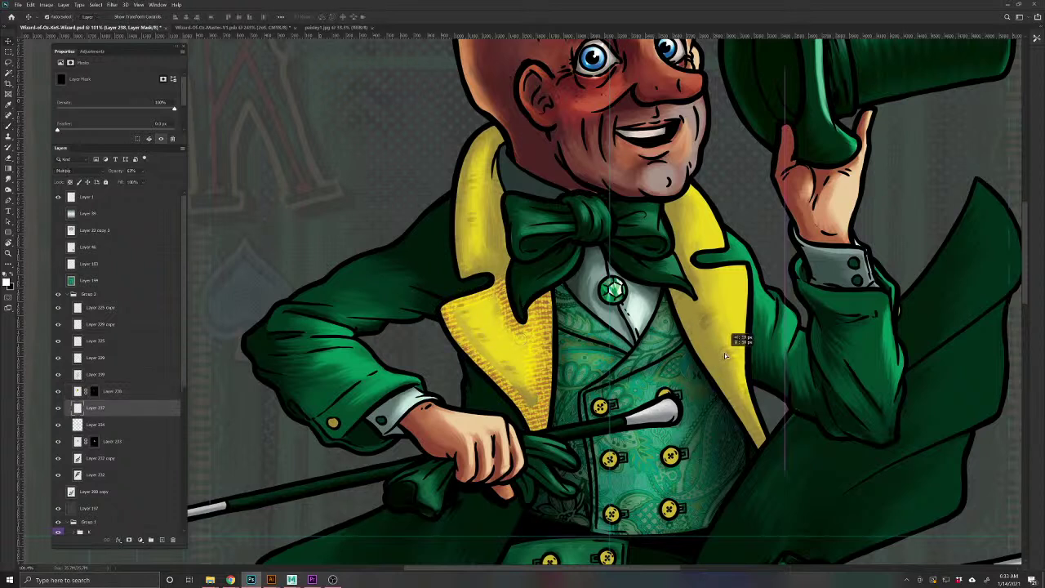
pyautogui.click(122, 394)
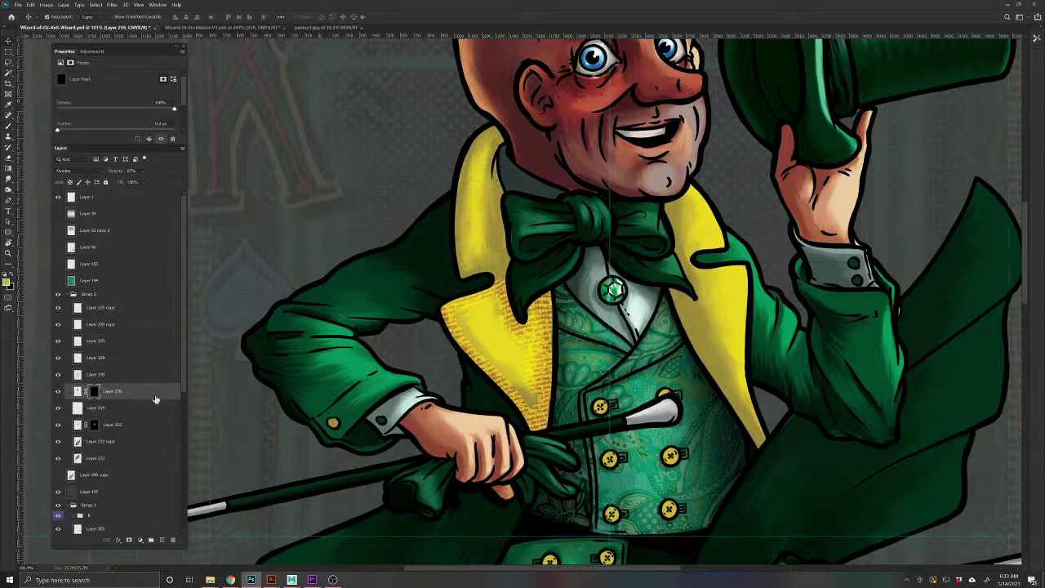
# Paint white on the gold fabric's mask over the upper collar above the cane hand and the whole lapel on the hat side
pyautogui.press('b')
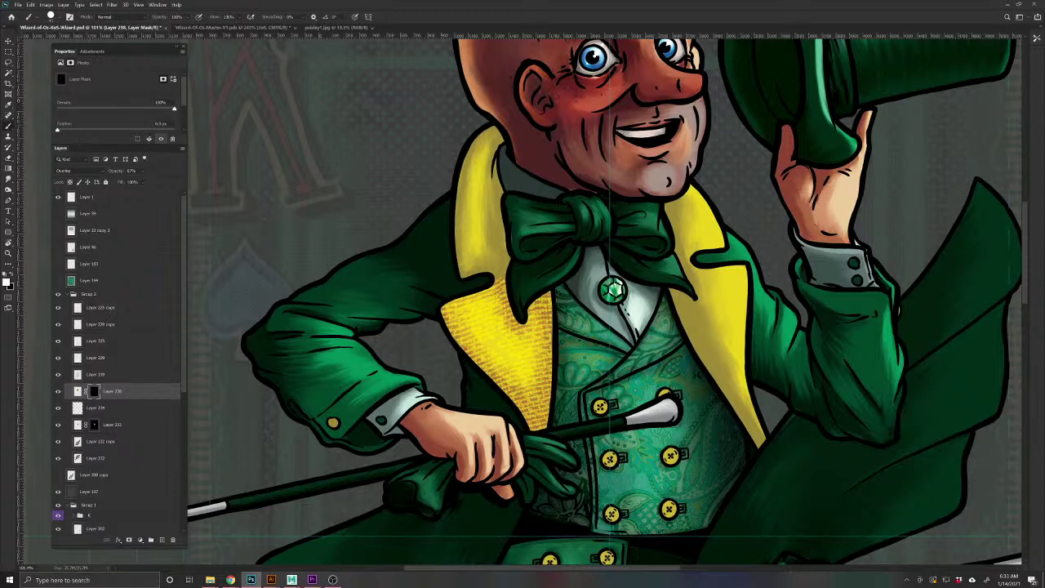
pyautogui.moveTo(498, 278)
pyautogui.mouseDown()
pyautogui.moveTo(501, 254)
pyautogui.moveTo(507, 262)
pyautogui.moveTo(463, 269)
pyautogui.moveTo(459, 229)
pyautogui.moveTo(469, 137)
pyautogui.moveTo(492, 128)
pyautogui.moveTo(492, 254)
pyautogui.moveTo(467, 250)
pyautogui.mouseUp()
pyautogui.moveTo(471, 185)
pyautogui.mouseDown()
pyautogui.moveTo(488, 140)
pyautogui.moveTo(478, 200)
pyautogui.moveTo(469, 188)
pyautogui.mouseUp()
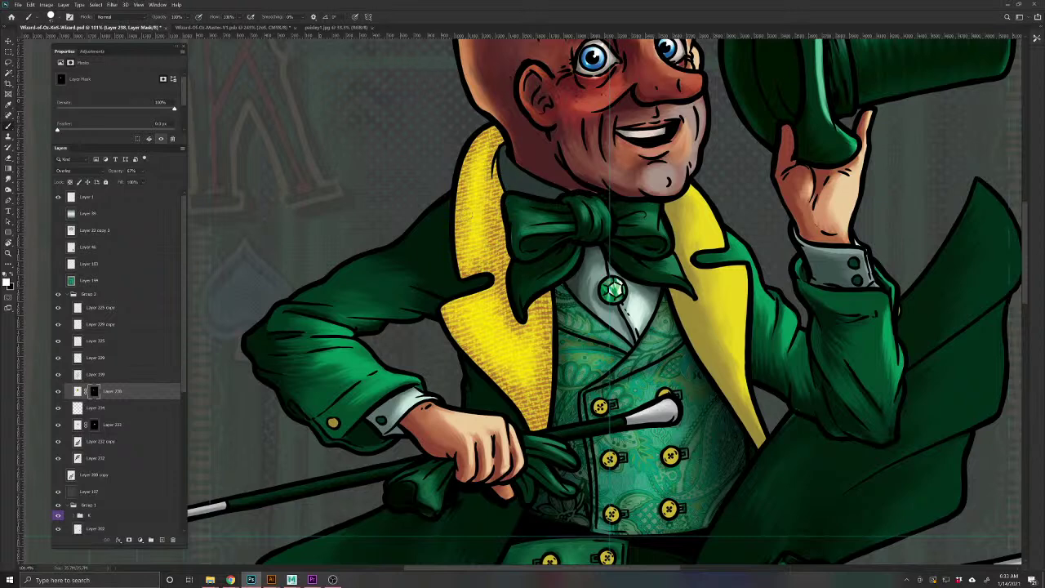
pyautogui.moveTo(618, 374); pyautogui.dragTo(537, 441)
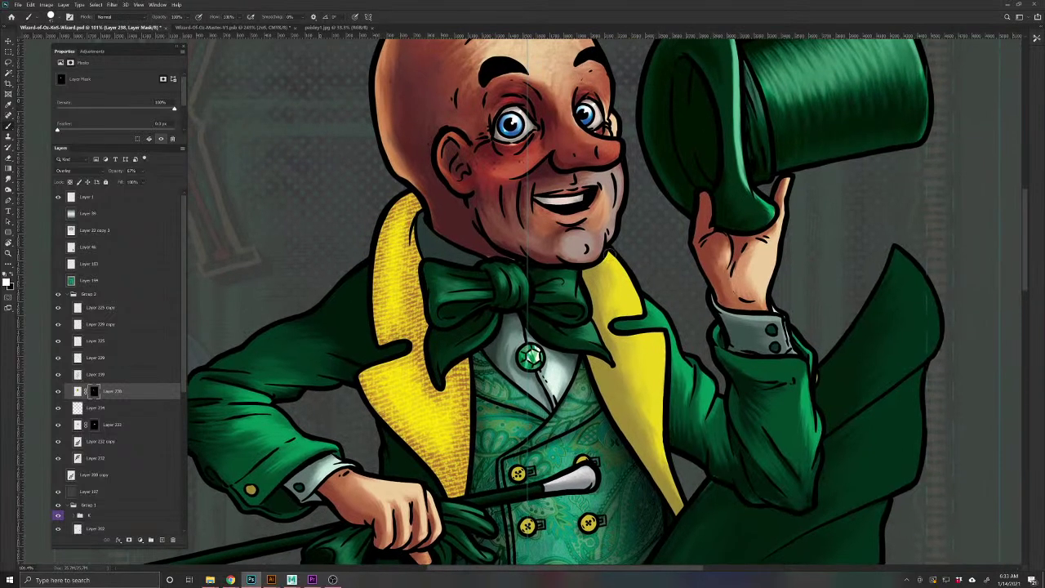
pyautogui.moveTo(593, 318)
pyautogui.mouseDown()
pyautogui.moveTo(588, 278)
pyautogui.moveTo(600, 261)
pyautogui.moveTo(611, 359)
pyautogui.moveTo(600, 400)
pyautogui.moveTo(629, 408)
pyautogui.moveTo(621, 432)
pyautogui.moveTo(677, 511)
pyautogui.moveTo(661, 433)
pyautogui.mouseUp()
pyautogui.click(619, 339)
pyautogui.moveTo(625, 356); pyautogui.dragTo(663, 472)
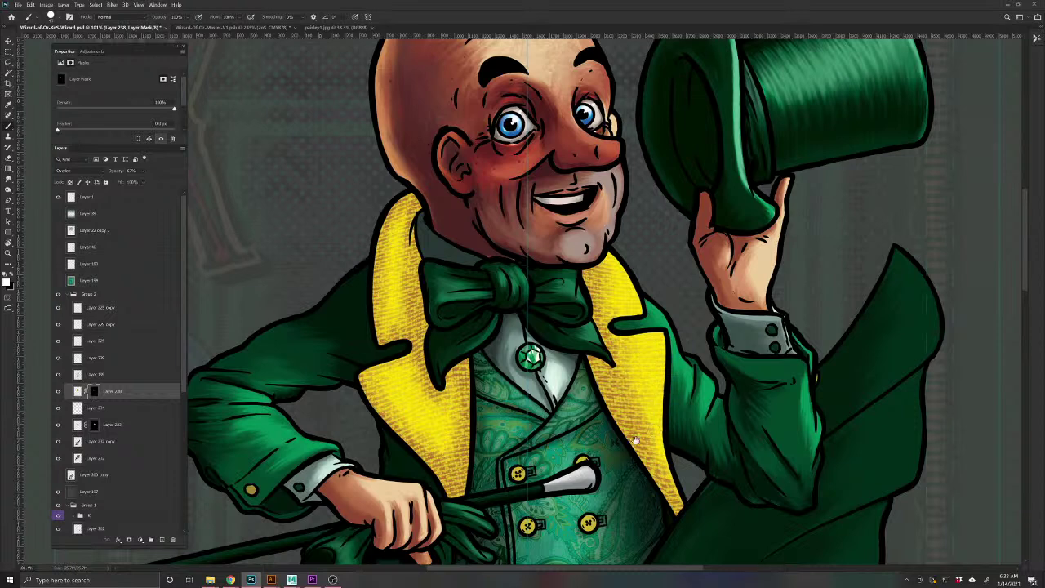
pyautogui.hotkey('ctrl', '0')
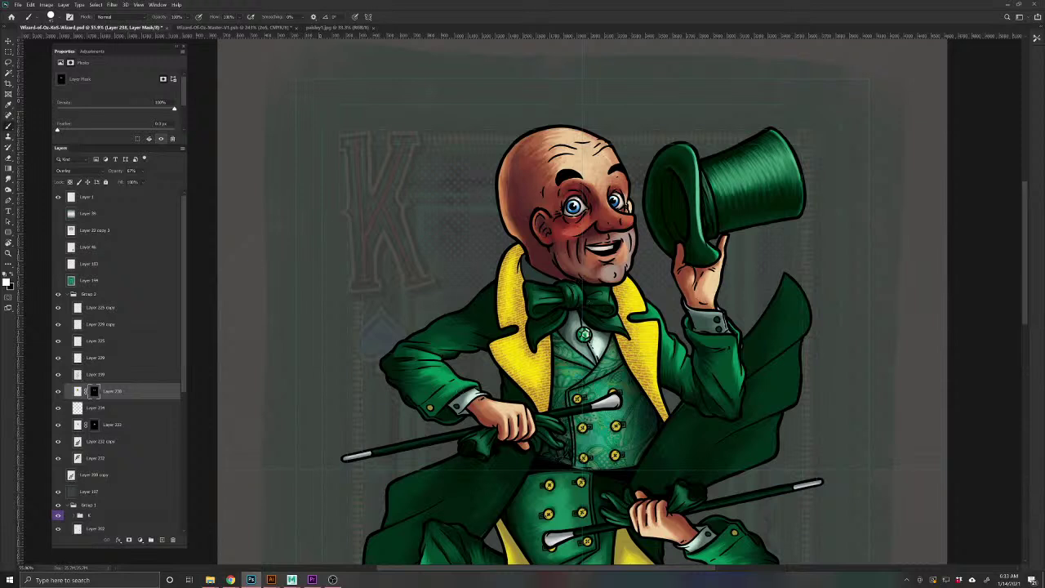
# Switch to the iStock page in Chrome and search the stock photos for "damask pattern"
pyautogui.moveTo(231, 580)
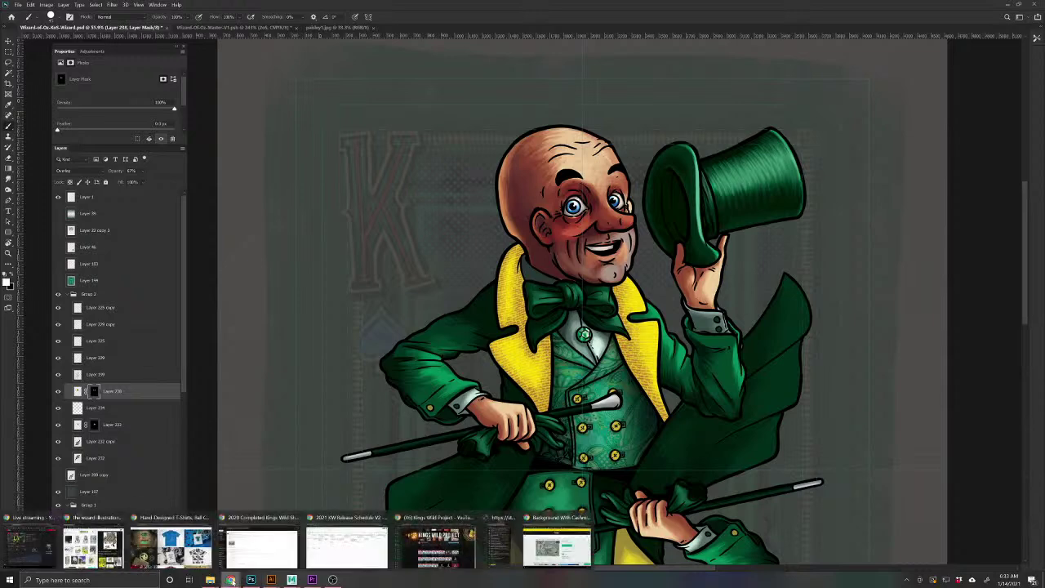
pyautogui.click(557, 546)
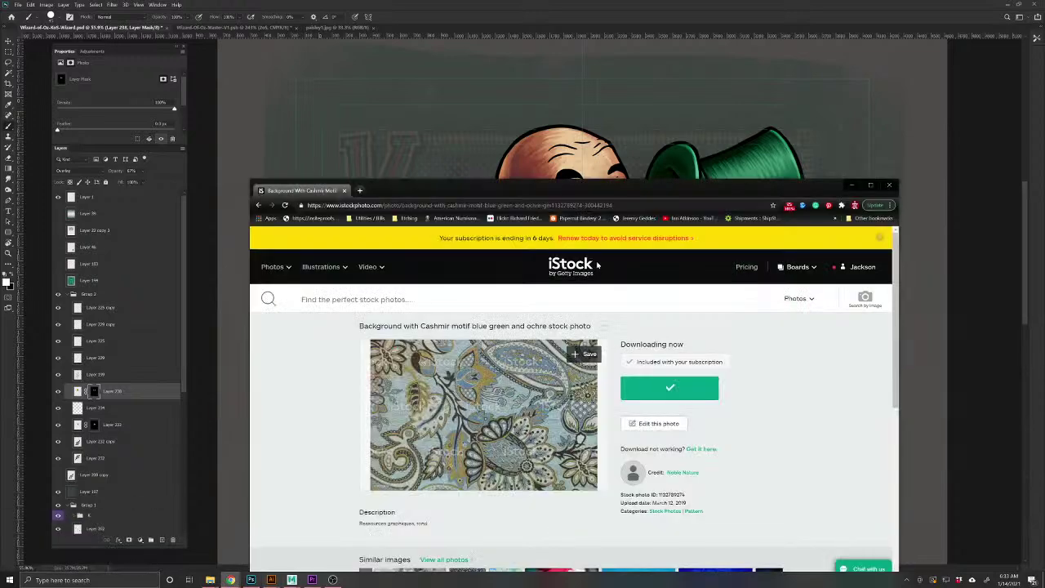
pyautogui.moveTo(601, 195); pyautogui.dragTo(595, 109)
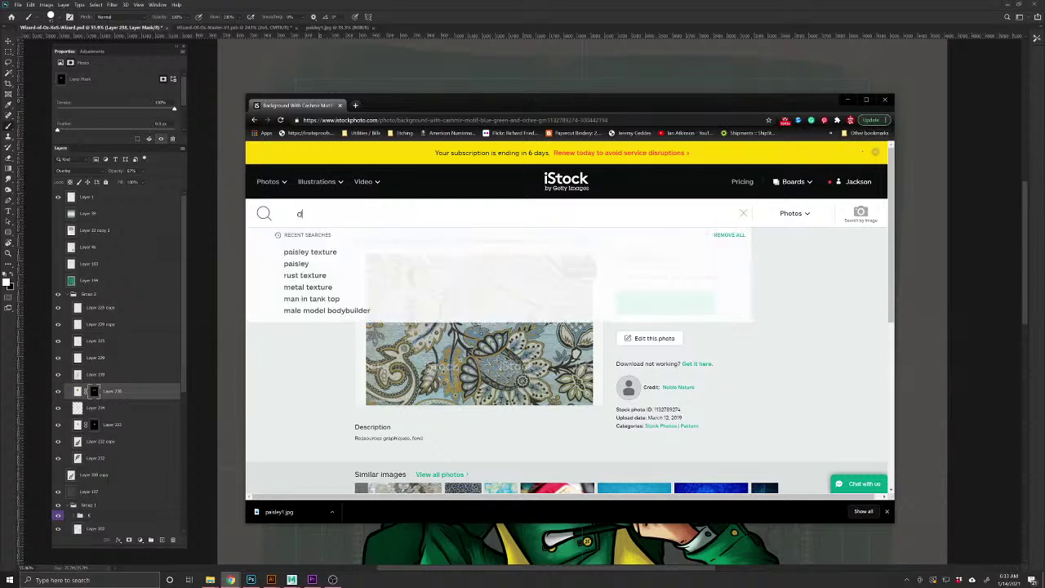
pyautogui.write('damask pattern')
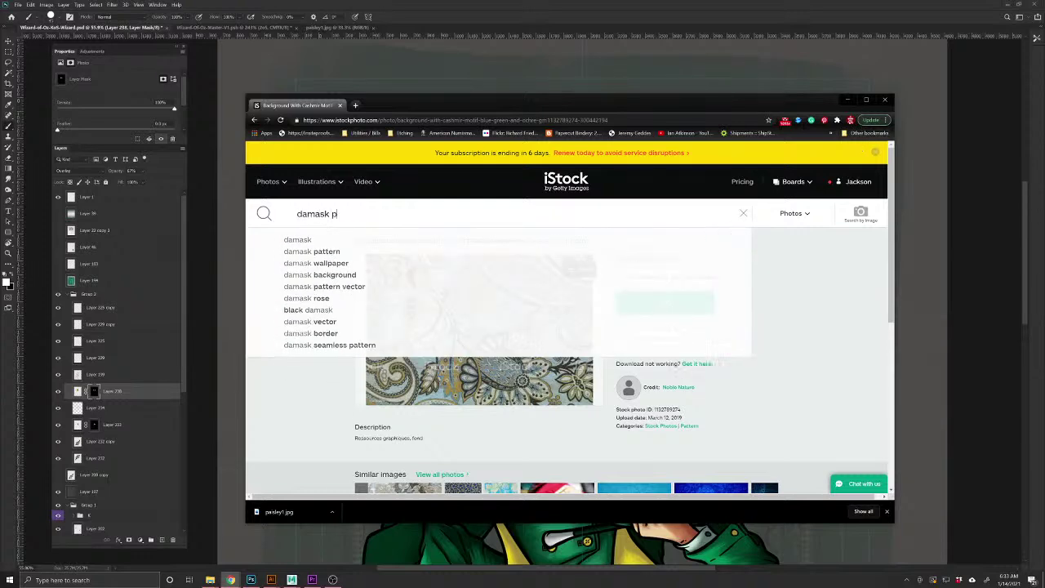
pyautogui.press('Return')
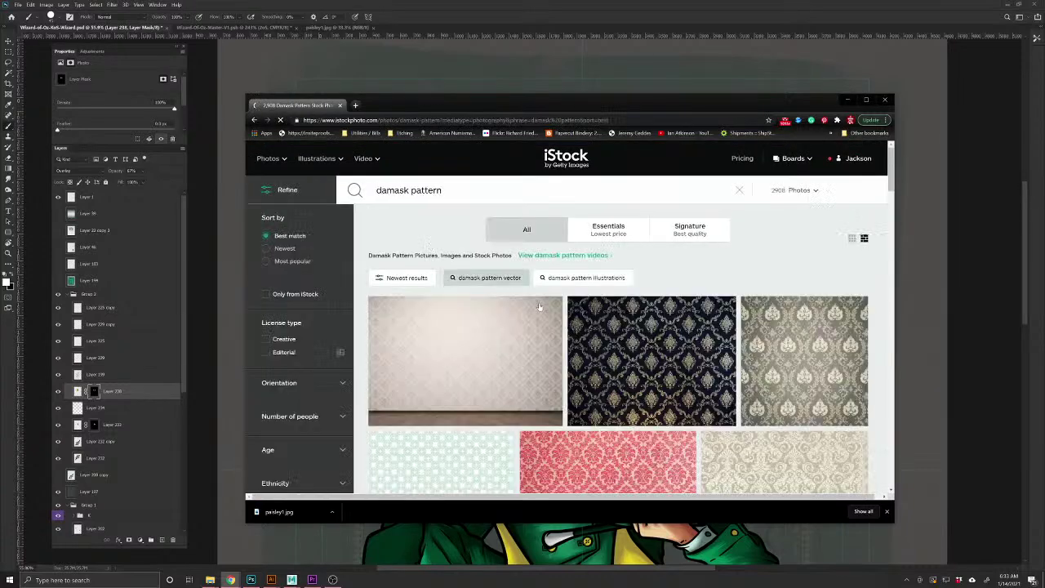
# Browse the damask results and open the photo with the brown and beige floral damask pattern
pyautogui.scroll(-2, 621, 323)
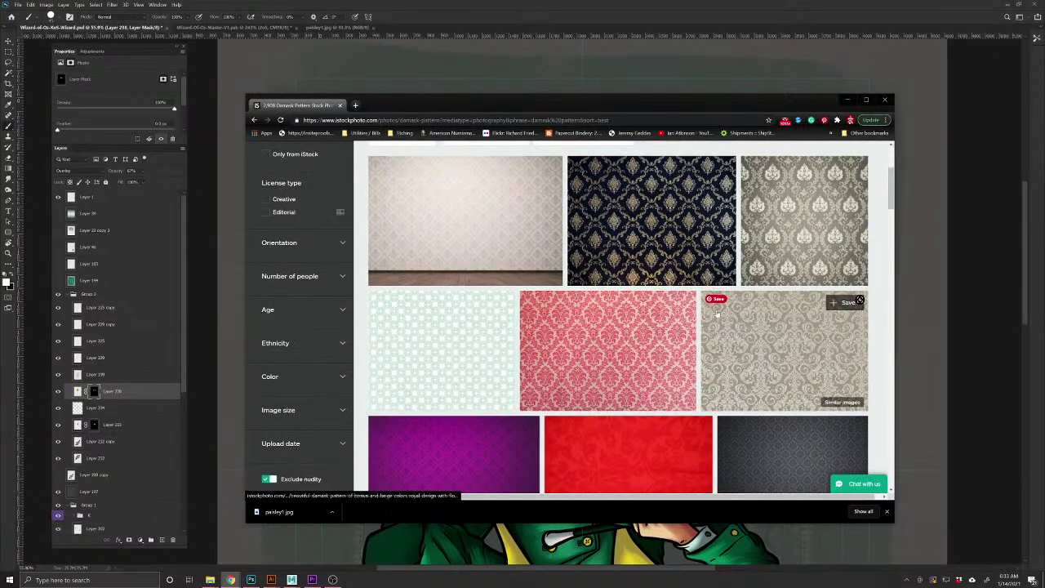
pyautogui.scroll(-2, 770, 303)
pyautogui.scroll(-2, 770, 303)
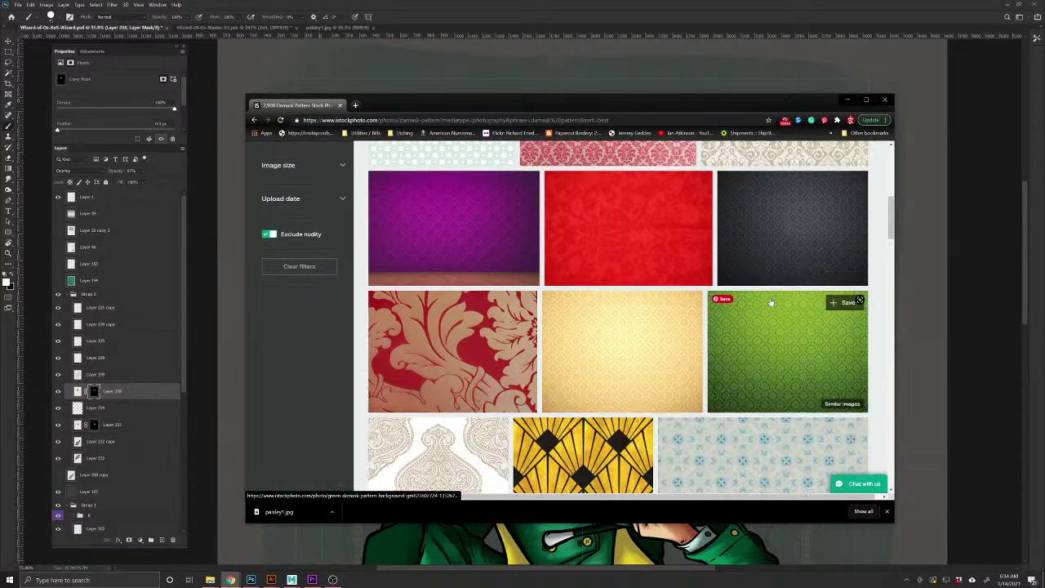
pyautogui.scroll(-2, 770, 303)
pyautogui.scroll(-2, 770, 302)
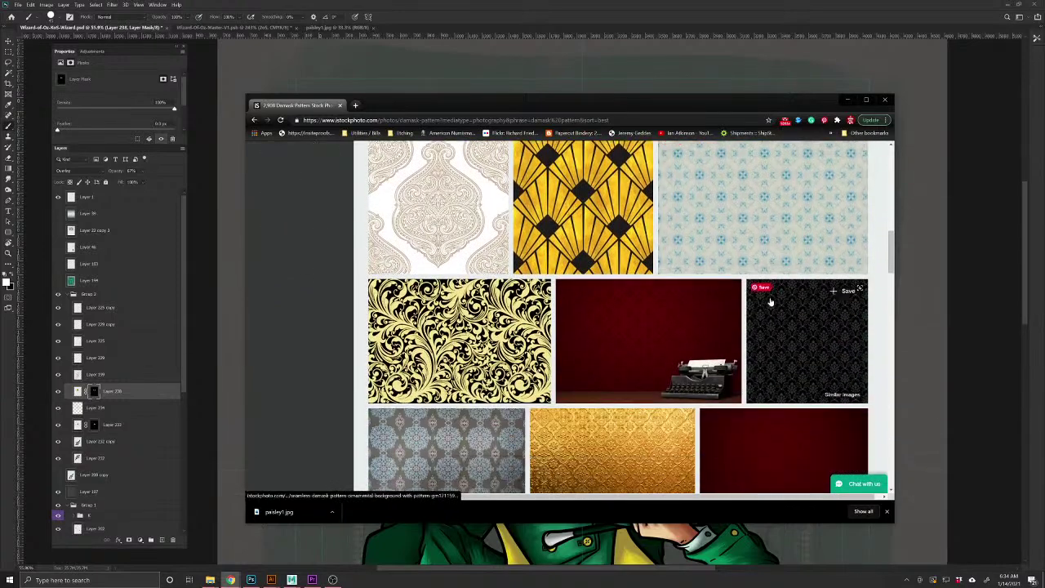
pyautogui.scroll(10, 772, 300)
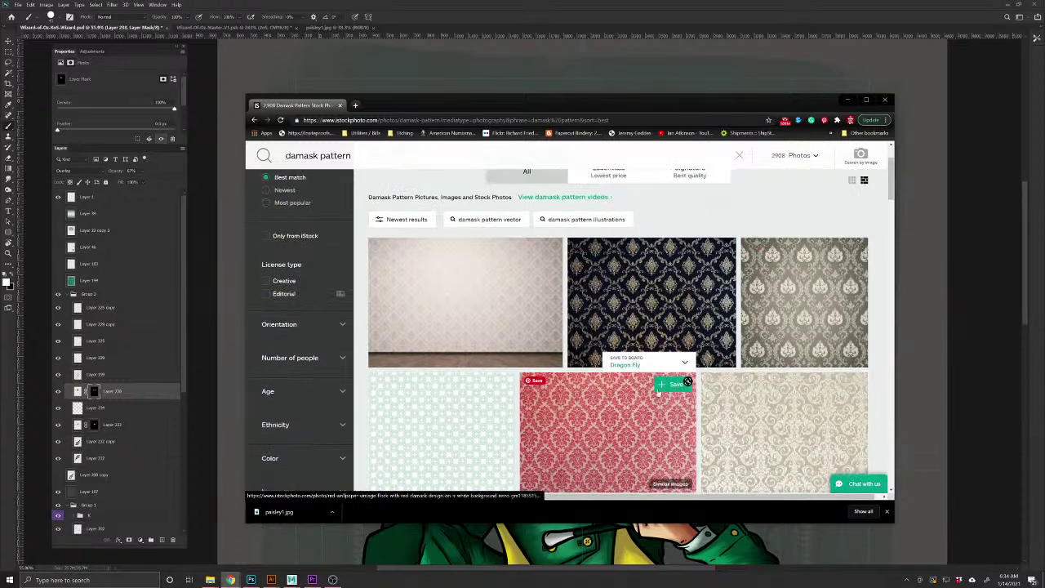
pyautogui.scroll(-2, 609, 437)
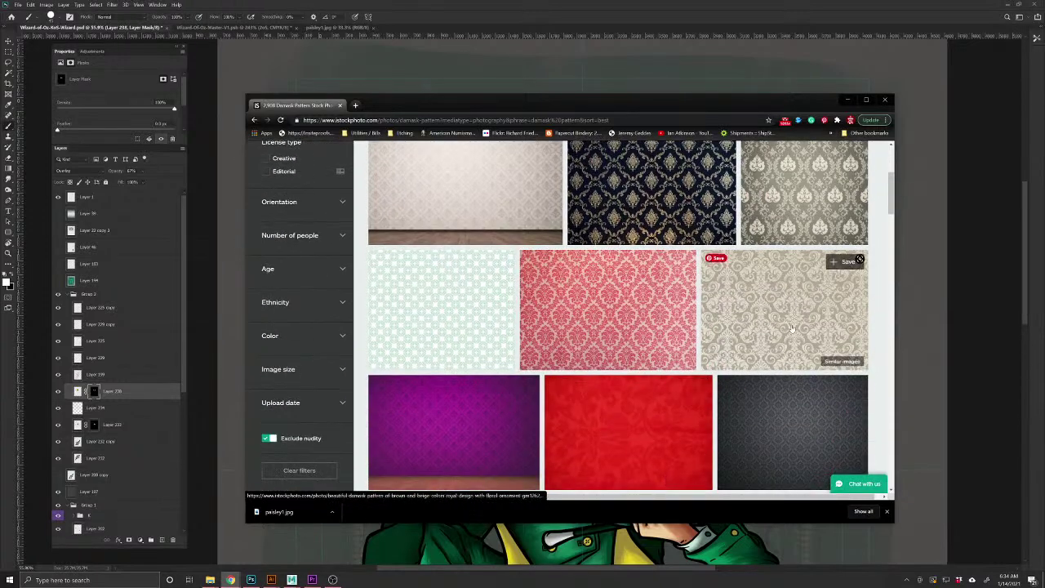
pyautogui.click(775, 314)
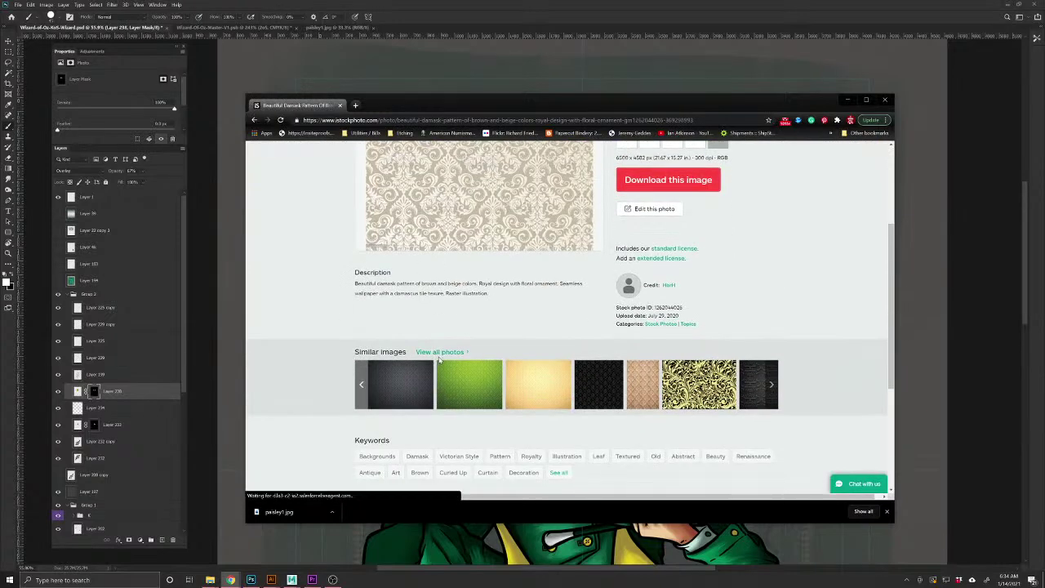
# Download the brown and beige damask photo at XXL size and save it as damask1 in the WizardofOz folder
pyautogui.scroll(3, 438, 360)
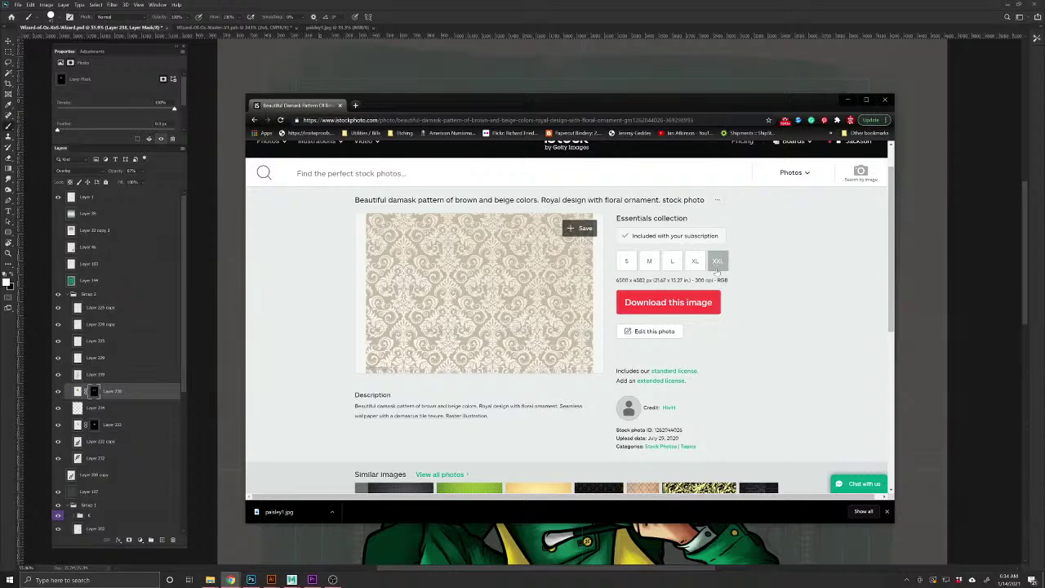
pyautogui.click(668, 302)
pyautogui.click(684, 268)
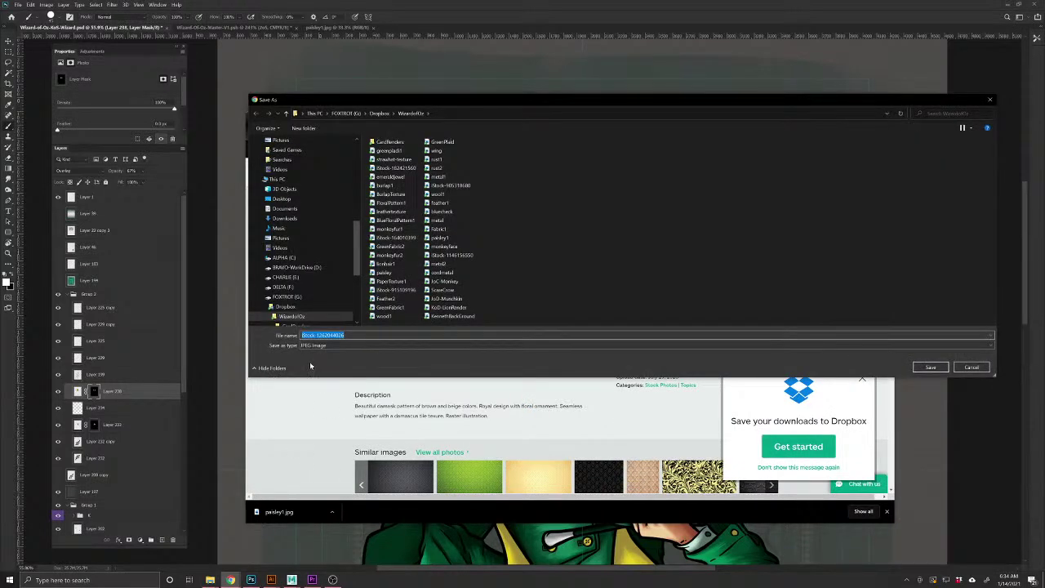
pyautogui.write('dm')
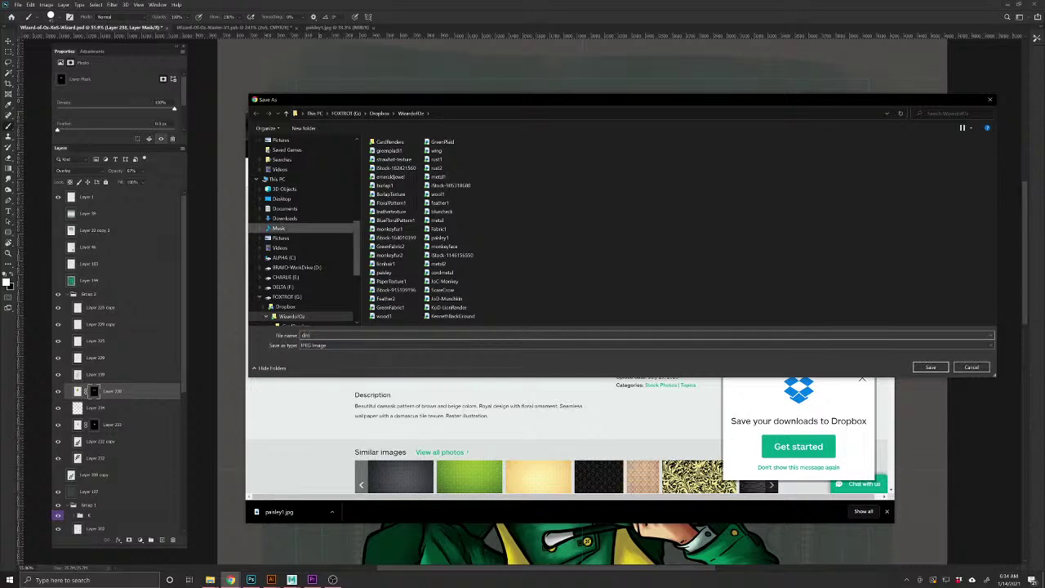
pyautogui.press('Return')
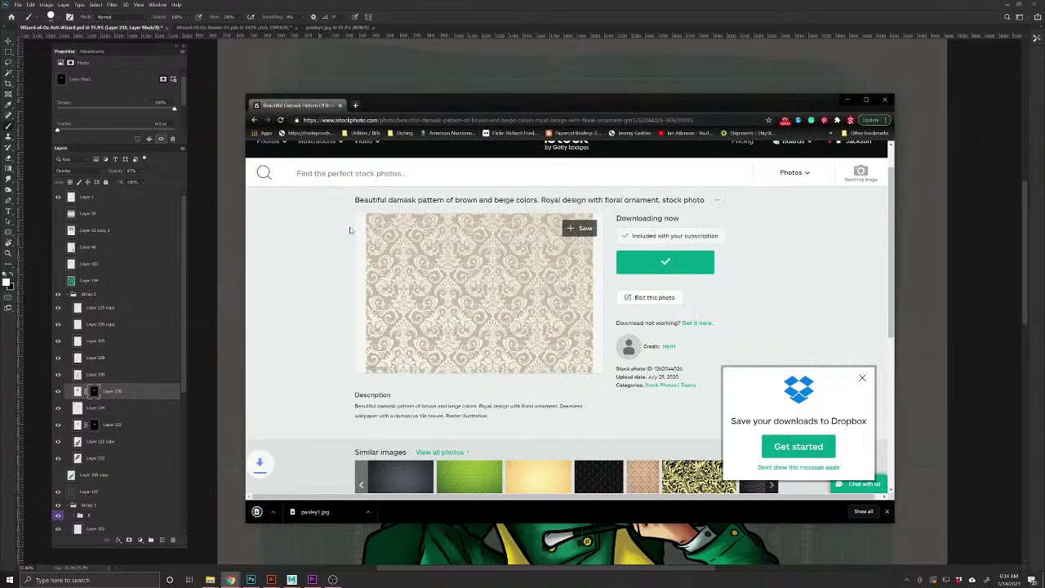
# Switch back to Photoshop and open damask1.jpg from the WizardofOz folder
pyautogui.click(252, 579)
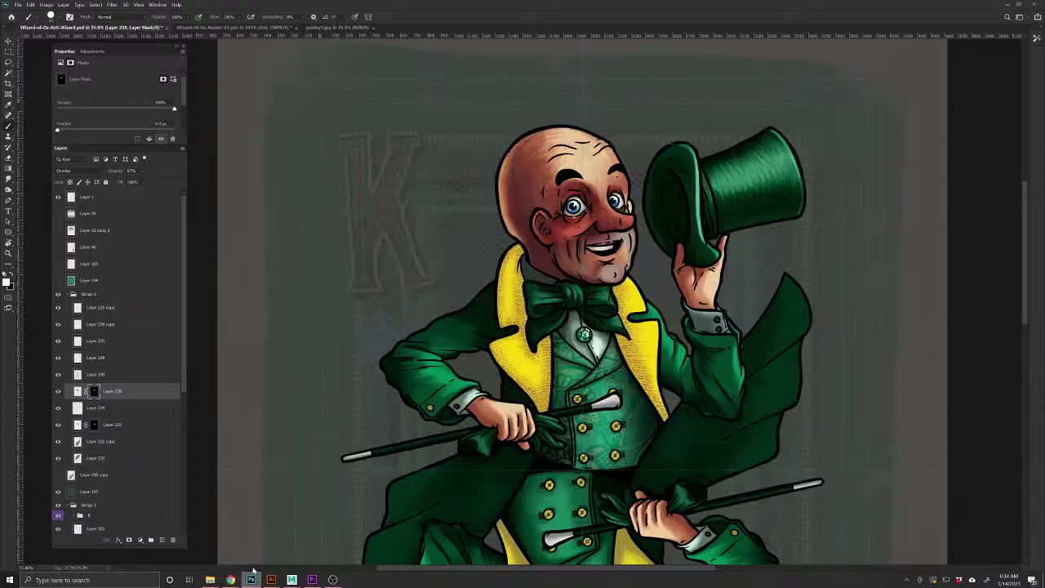
pyautogui.click(17, 5)
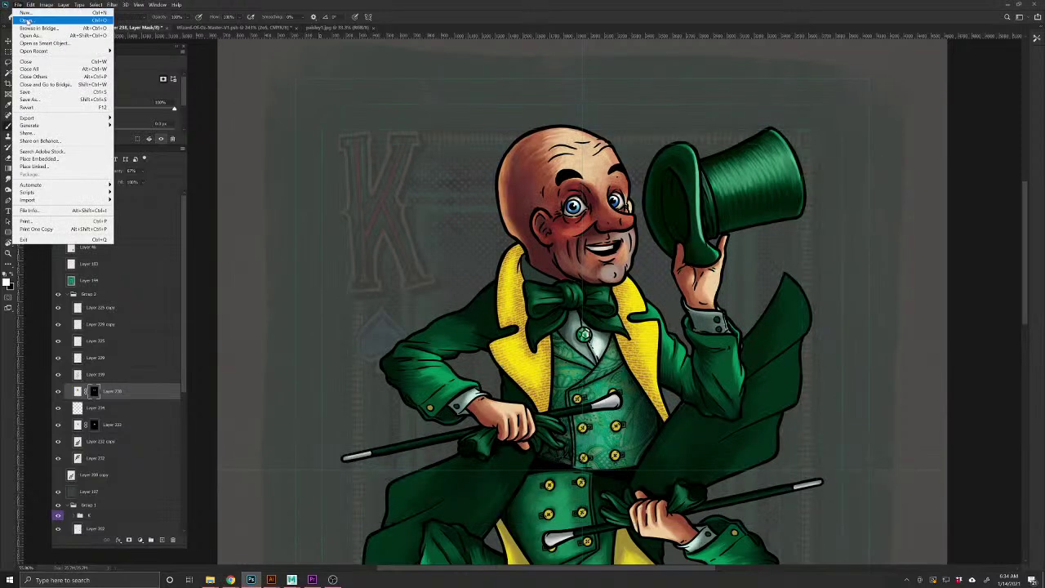
pyautogui.click(29, 22)
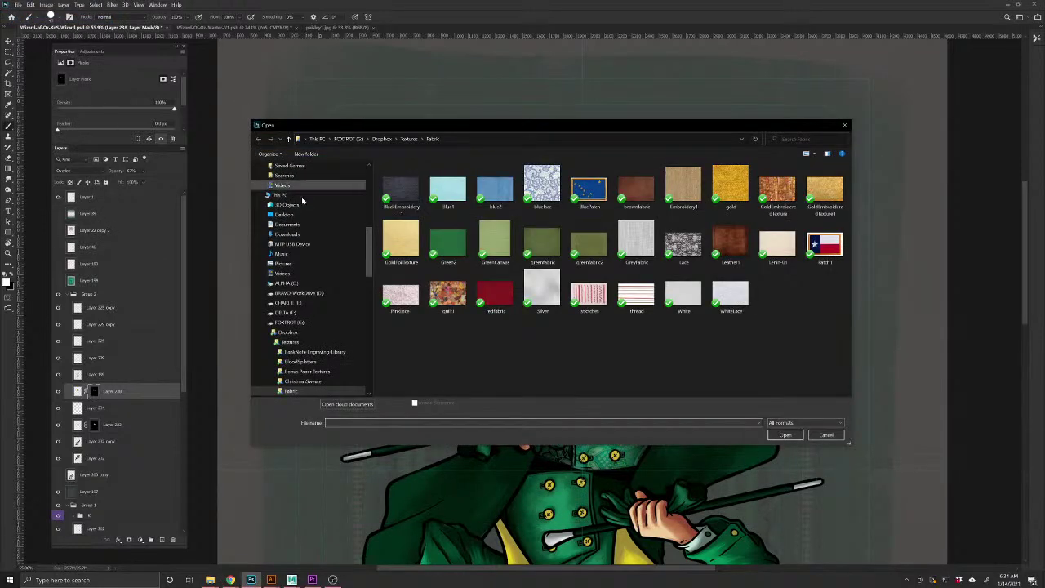
pyautogui.moveTo(366, 252); pyautogui.dragTo(366, 179)
pyautogui.click(349, 169)
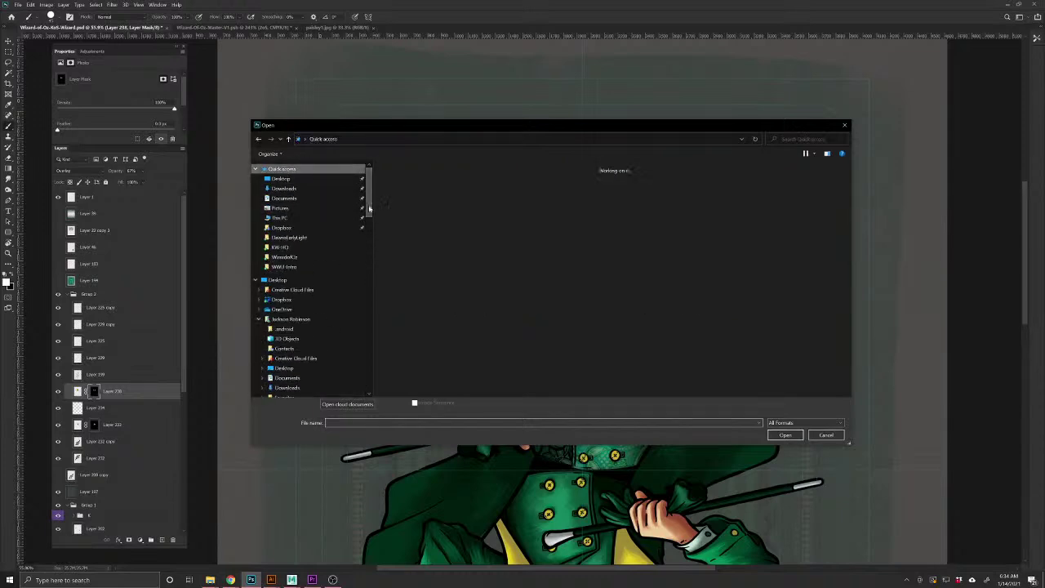
pyautogui.click(458, 176)
pyautogui.click(785, 434)
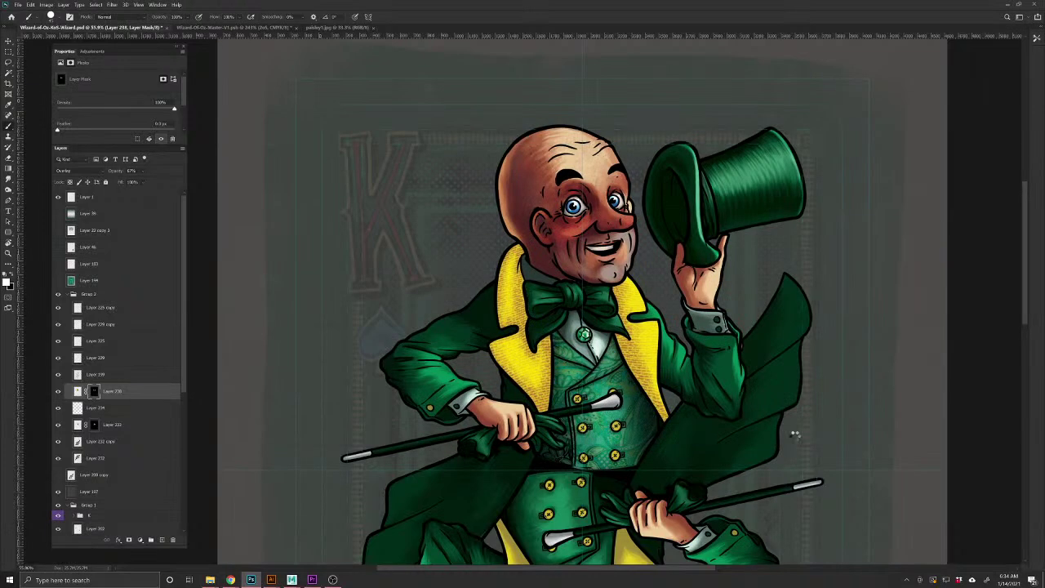
# Copy the entire damask image and paste it into the Wizard-of-Oz-KoS-Wizard.psd document above the gold fabric layer
pyautogui.hotkey('ctrl', 'a')
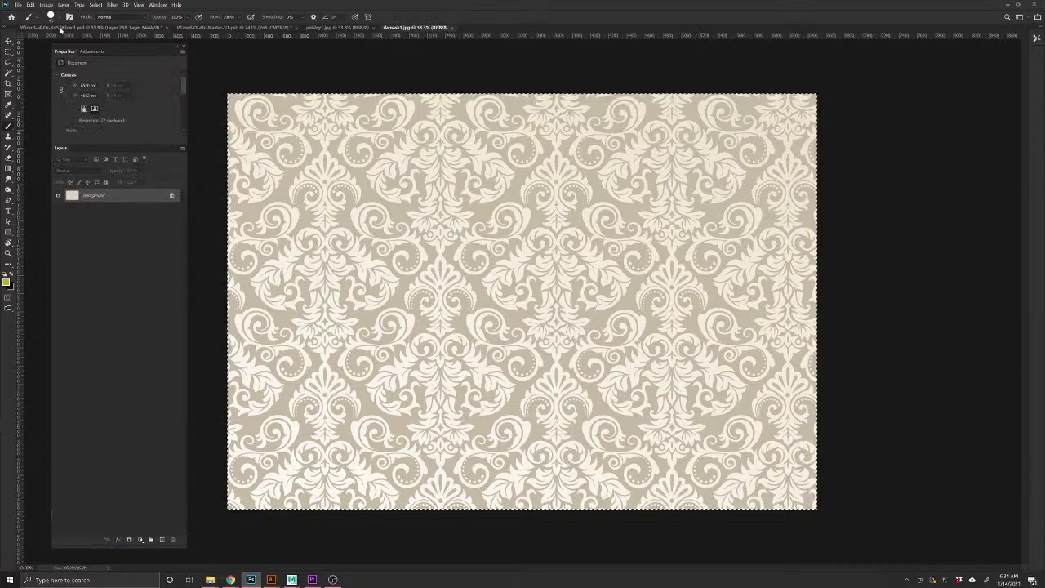
pyautogui.click(60, 28)
pyautogui.hotkey('ctrl', 'v')
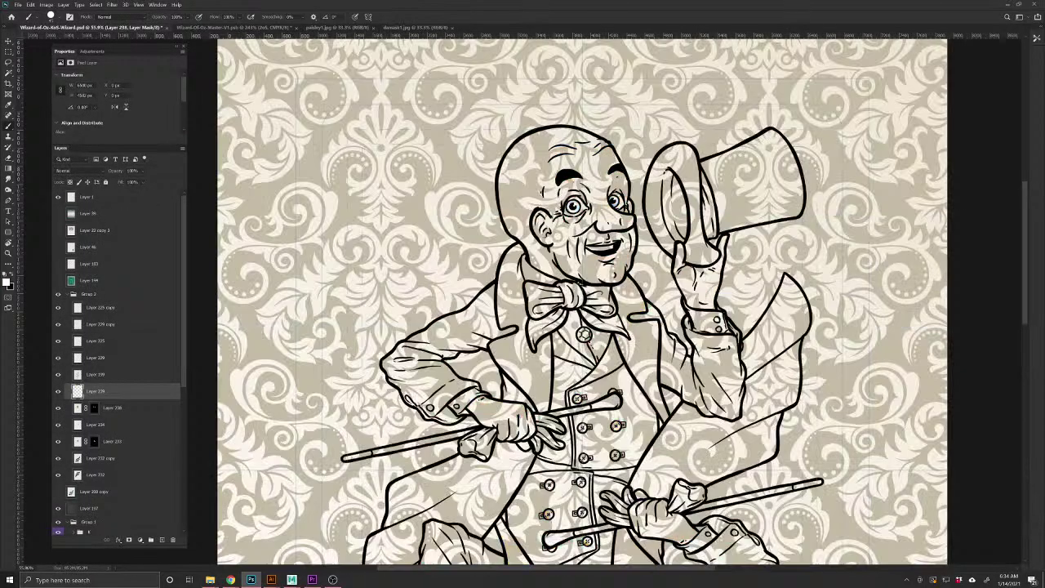
# Scale the pasted damask layer down to about 36% and place it over the lower coat and vest
pyautogui.moveTo(708, 252); pyautogui.dragTo(675, 257)
pyautogui.hotkey('ctrl', 't')
pyautogui.moveTo(774, 397); pyautogui.dragTo(661, 316)
pyautogui.moveTo(634, 272); pyautogui.dragTo(561, 341)
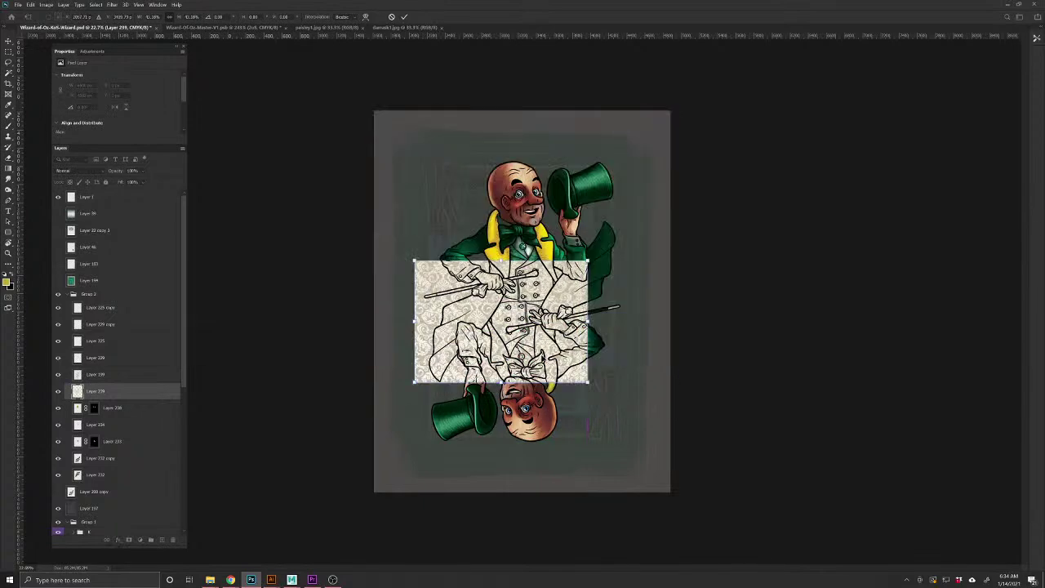
pyautogui.moveTo(597, 380); pyautogui.dragTo(555, 346)
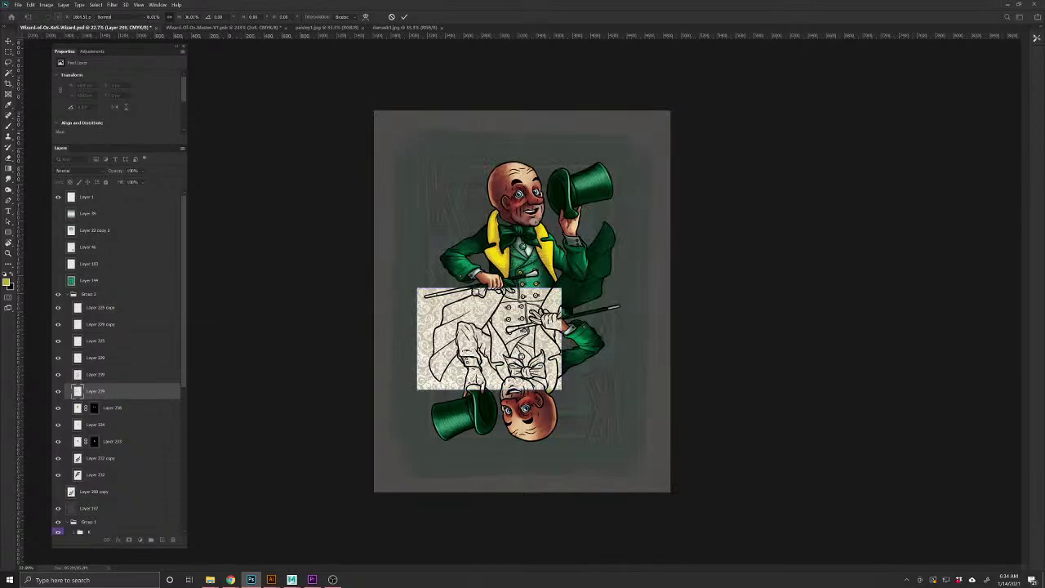
pyautogui.press('Return')
# Duplicate the damask layer directly above the original with the edges touching and flip the copy vertically
pyautogui.moveTo(494, 317); pyautogui.dragTo(544, 377)
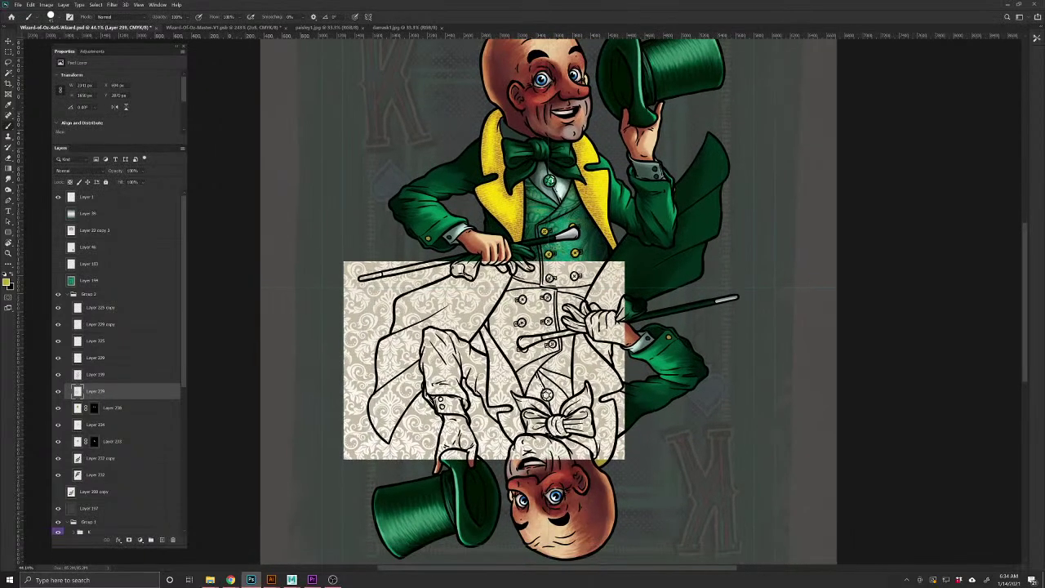
pyautogui.press('v')
pyautogui.moveTo(425, 438); pyautogui.dragTo(431, 230)
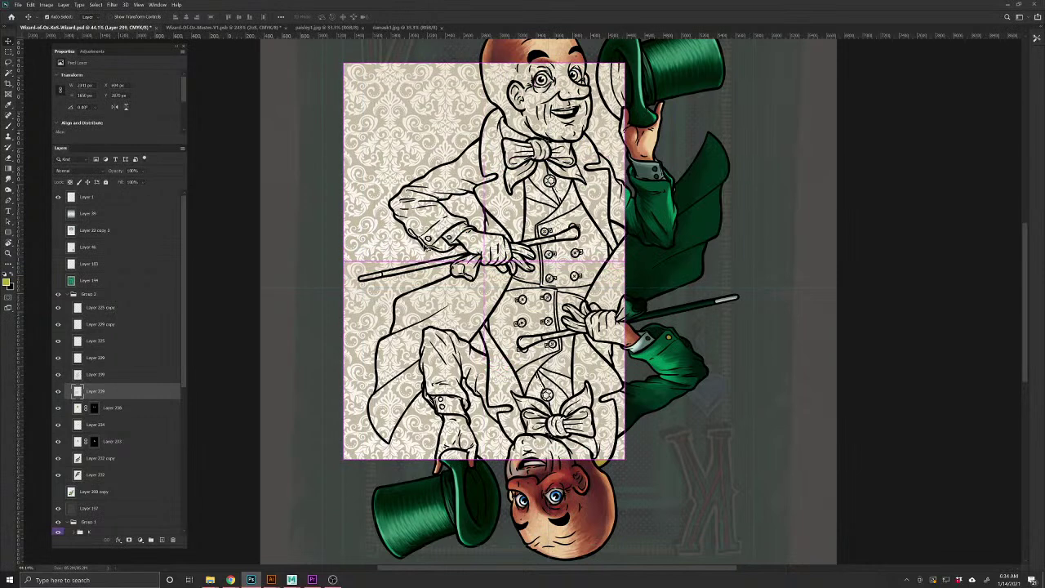
pyautogui.click(30, 4)
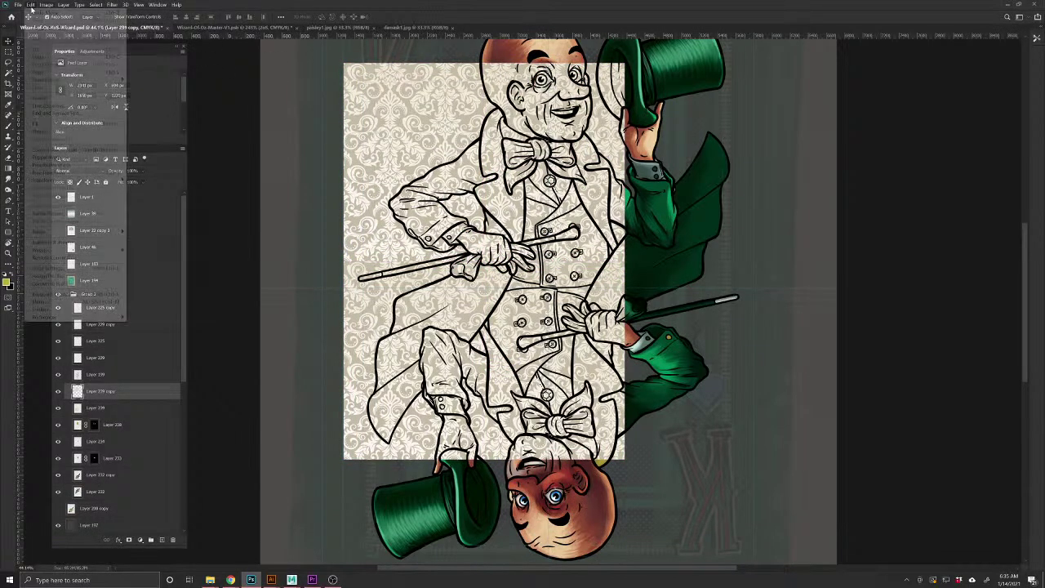
pyautogui.moveTo(59, 179)
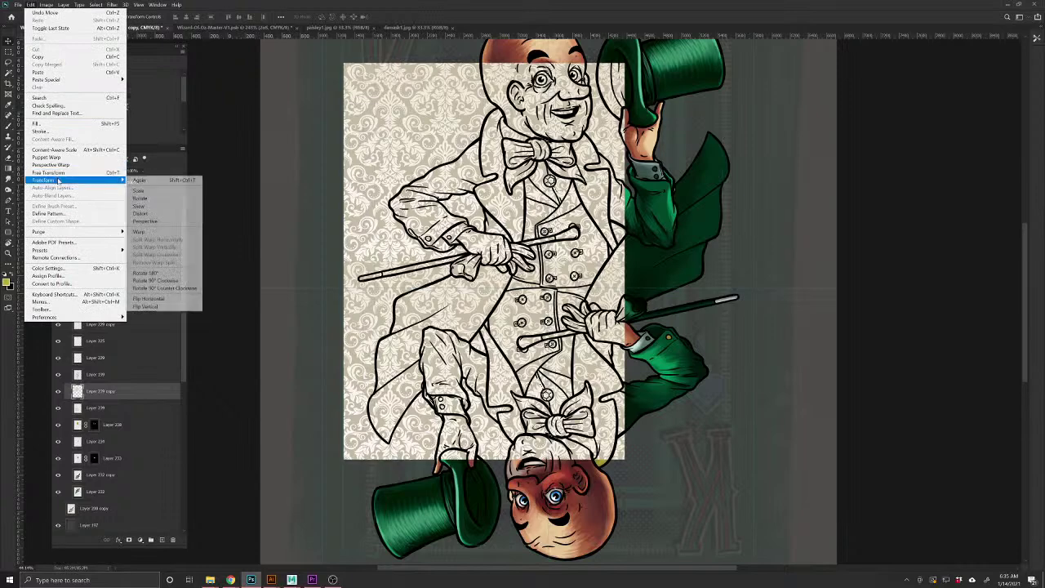
pyautogui.click(165, 307)
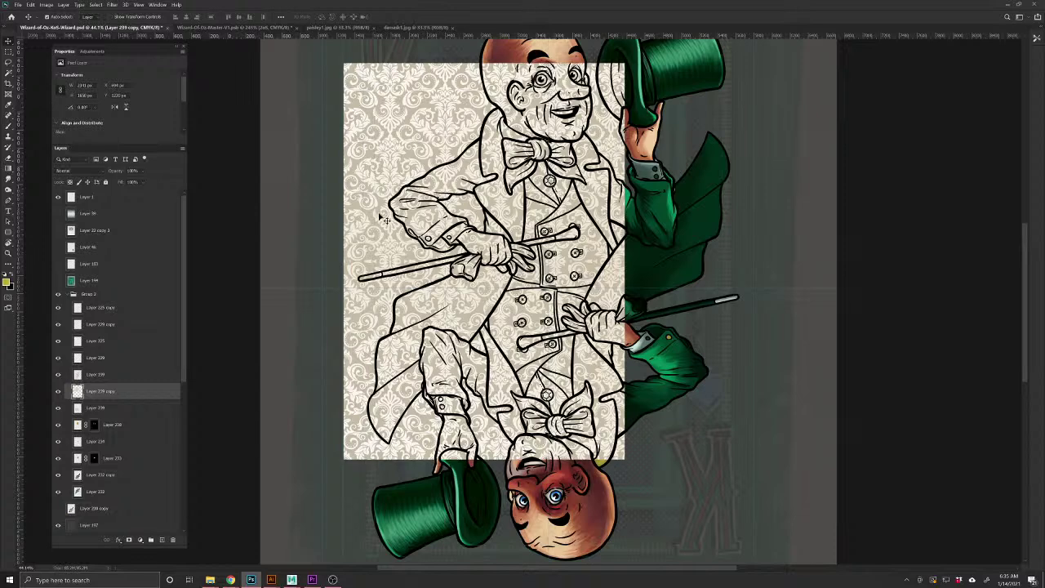
# Undo the accidental nudge of the flipped copy and merge it with the original damask layer
pyautogui.moveTo(378, 215); pyautogui.dragTo(371, 205)
pyautogui.hotkey('ctrl', 'z')
pyautogui.keyDown('ctrl'); pyautogui.keyDown('shift'); pyautogui.click(368, 315); pyautogui.keyUp('shift'); pyautogui.keyUp('ctrl')
pyautogui.hotkey('ctrl', 'e')
# Extend the damask sideways past the raised hat with a horizontally flipped duplicate and merge it into the original
pyautogui.moveTo(357, 322); pyautogui.dragTo(637, 318)
pyautogui.click(30, 5)
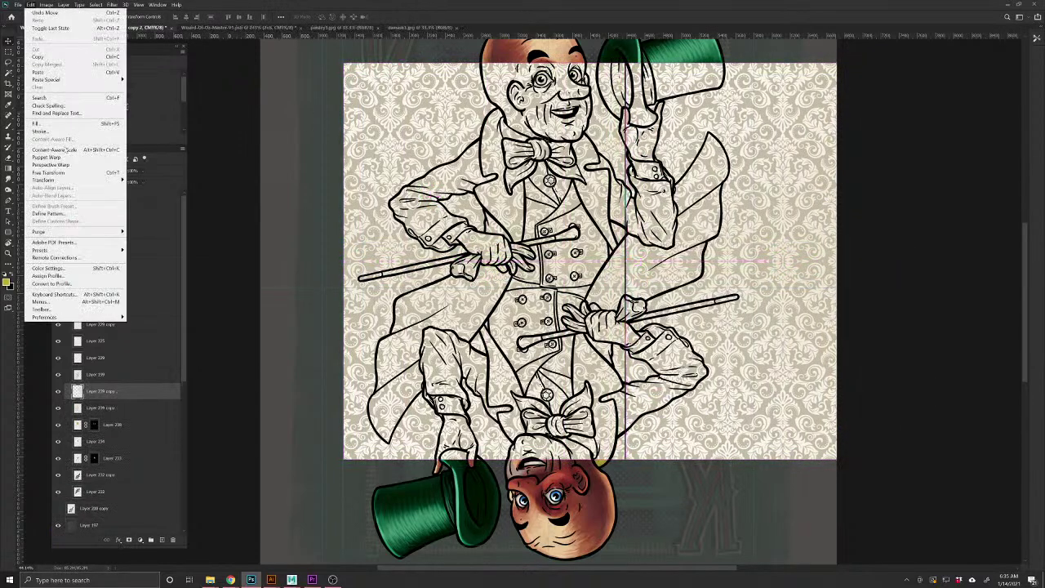
pyautogui.moveTo(74, 180)
pyautogui.click(160, 299)
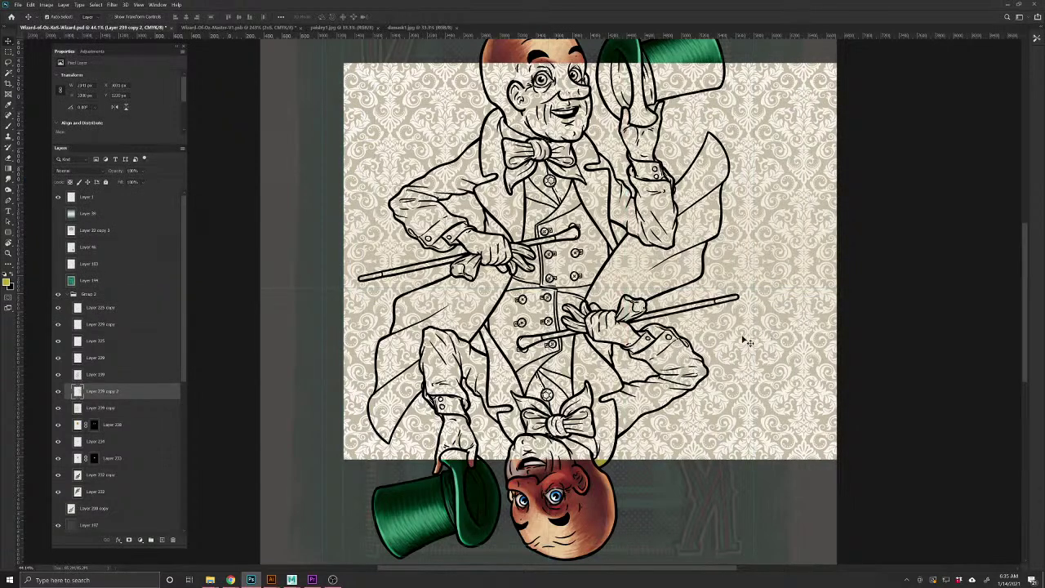
pyautogui.scroll(-1, 189, 206)
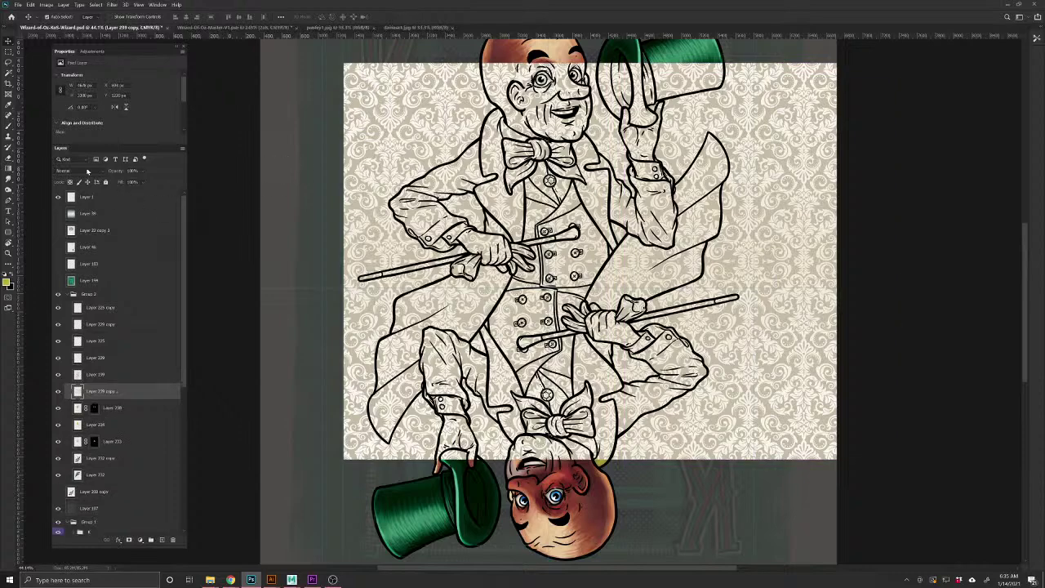
# Set the merged damask layer's blend mode to Overlay and invert its colors
pyautogui.click(85, 170)
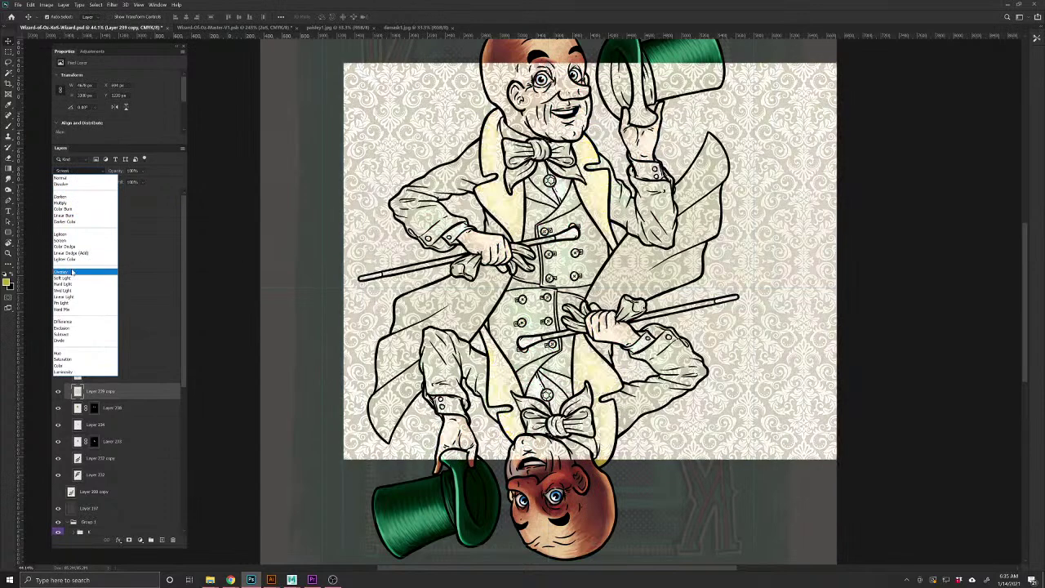
pyautogui.click(72, 271)
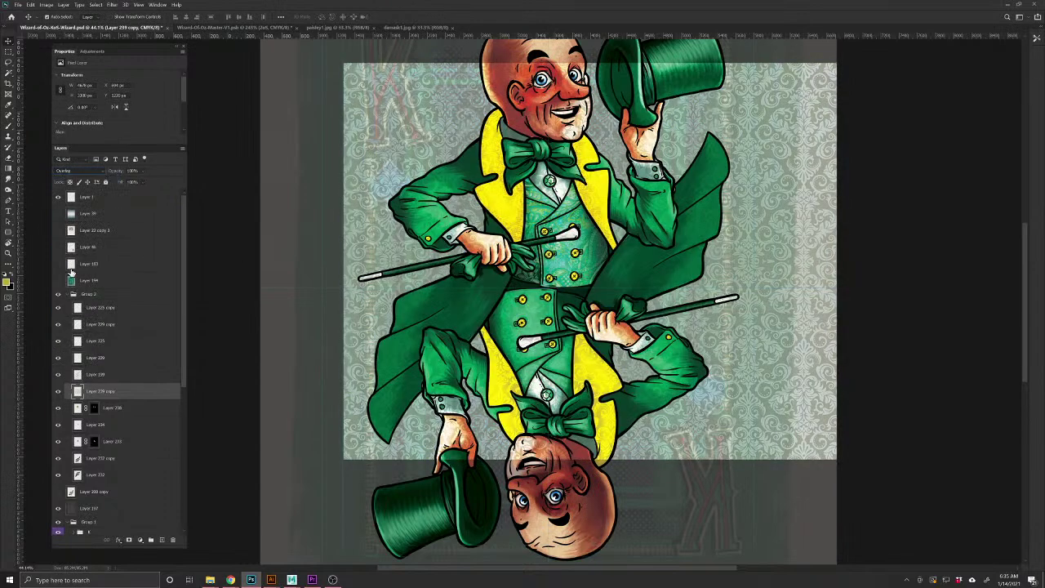
pyautogui.hotkey('ctrl', 'i')
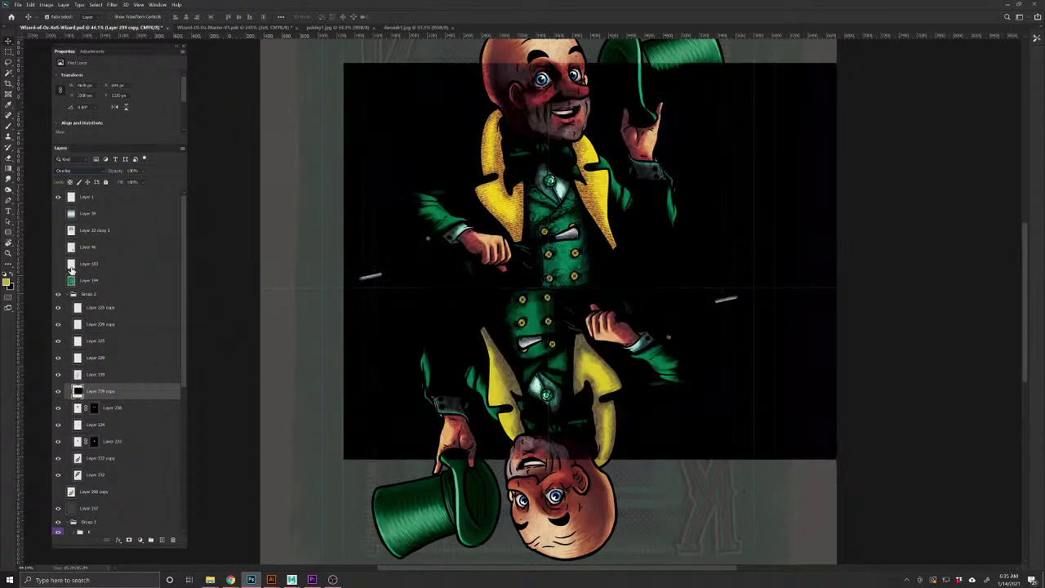
# Set the merged damask layer's blend mode back to Normal and invert its colors to restore the light pattern
pyautogui.click(87, 173)
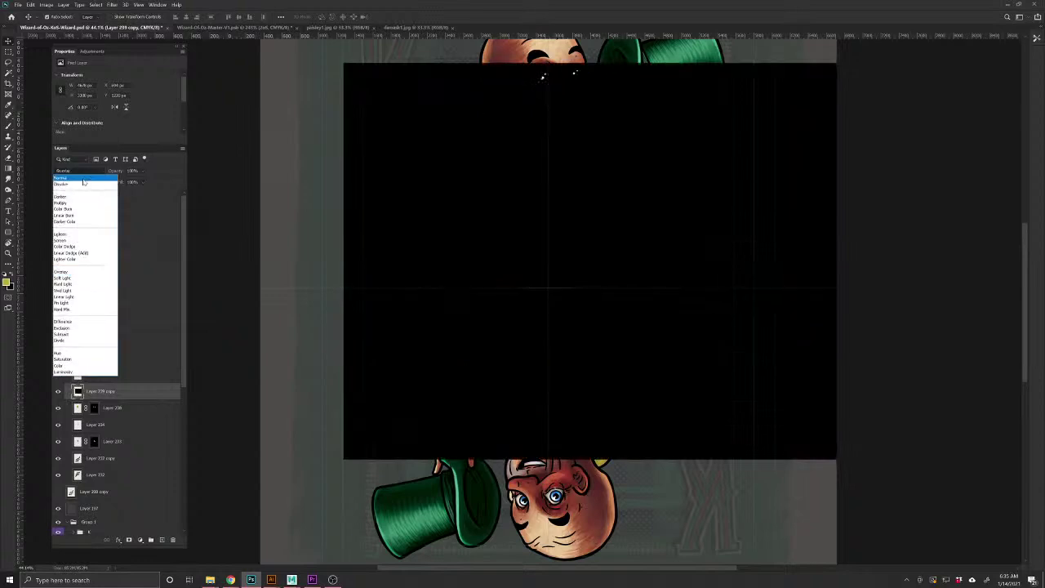
pyautogui.click(84, 181)
pyautogui.hotkey('ctrl', 'i')
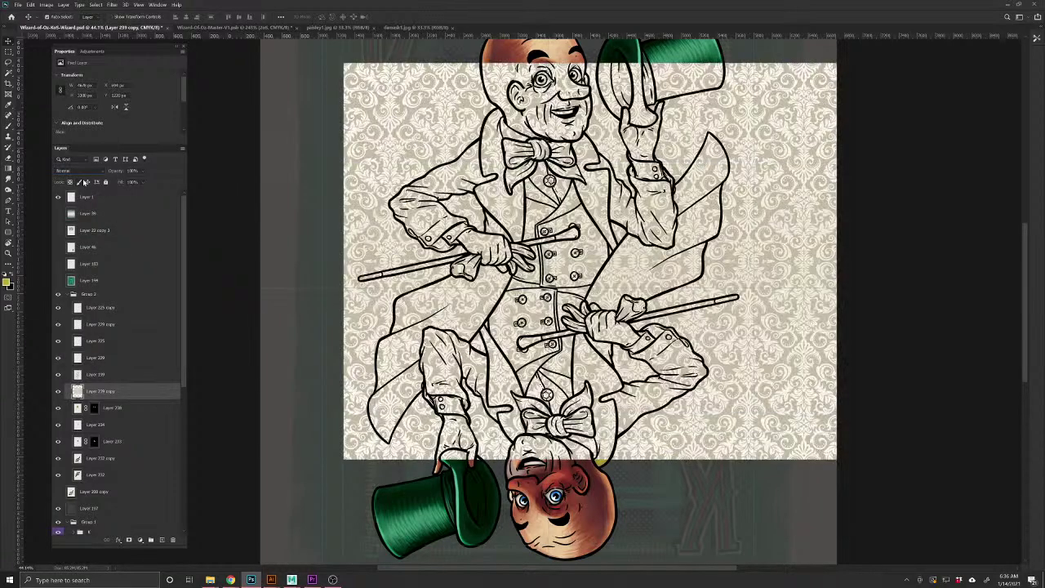
# Copy the whole damask layer and paste it into a new document of the same size
pyautogui.hotkey('ctrl', 'a')
pyautogui.hotkey('ctrl', 'n')
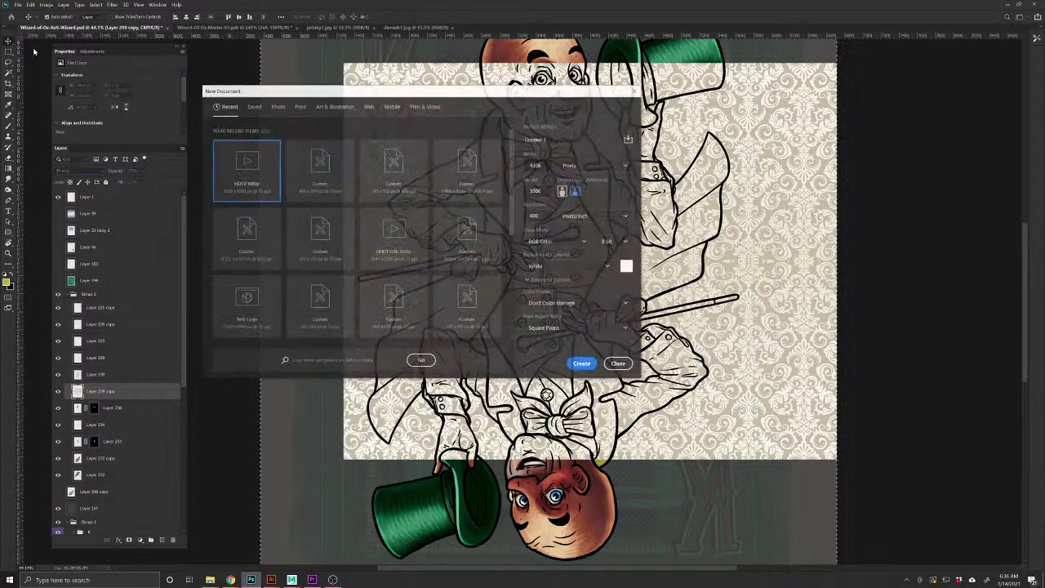
pyautogui.click(583, 364)
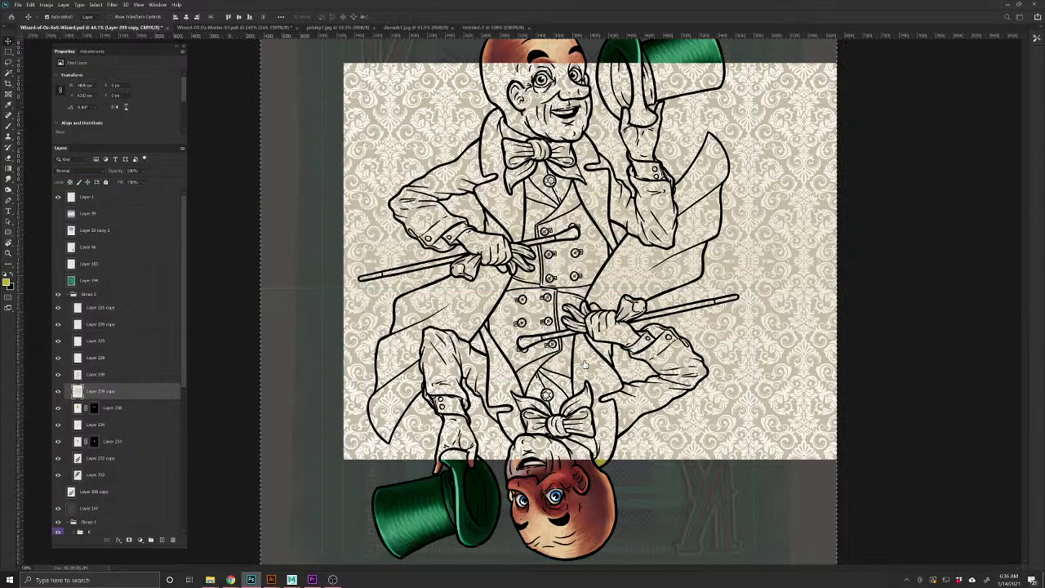
pyautogui.hotkey('ctrl', 'v')
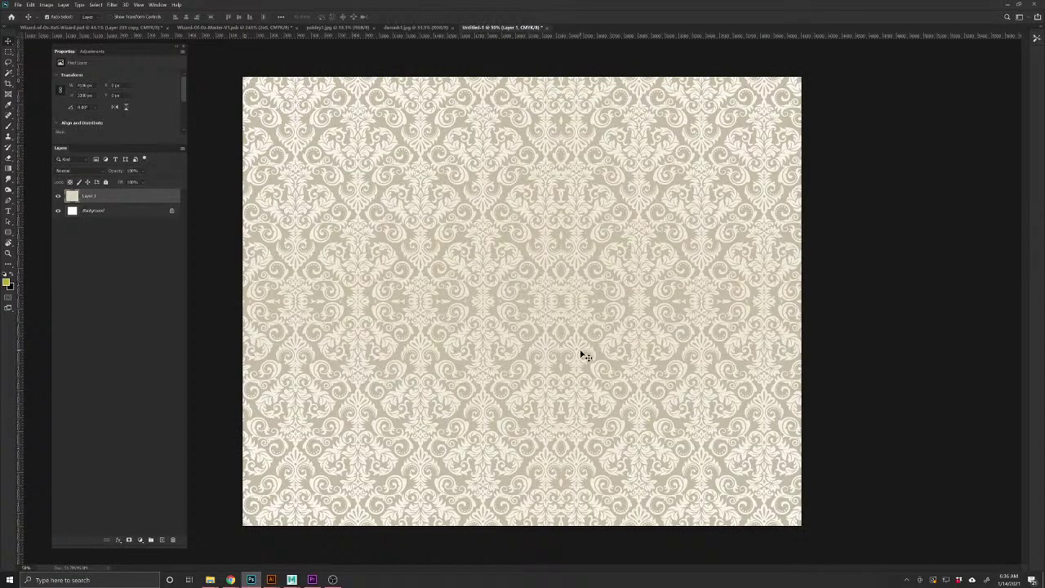
# Reduce the pasted damask's saturation and raise its black input level for a high-contrast dark and white pattern
pyautogui.hotkey('ctrl', 'u')
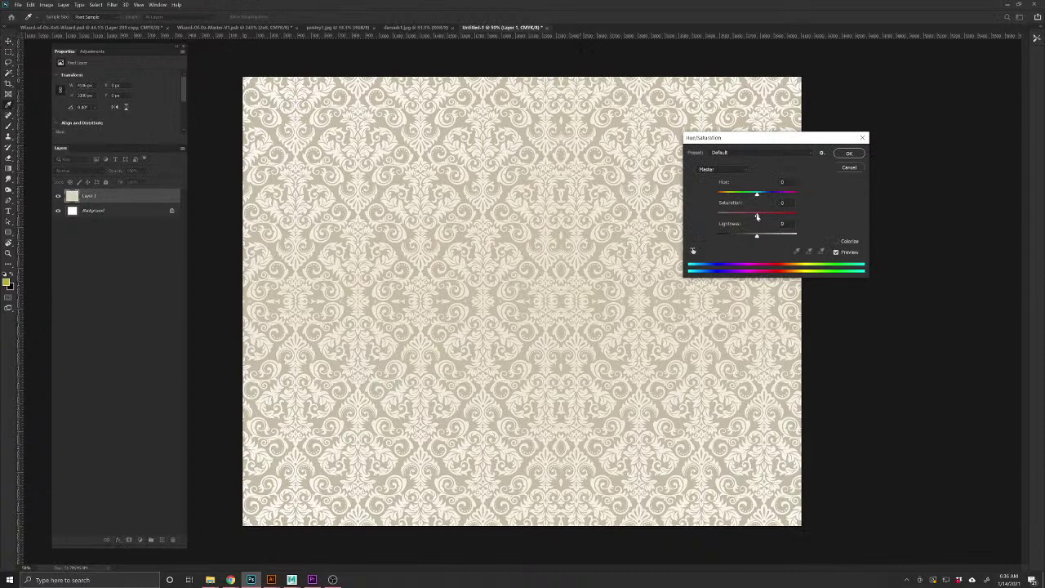
pyautogui.moveTo(757, 217); pyautogui.dragTo(735, 216)
pyautogui.click(849, 154)
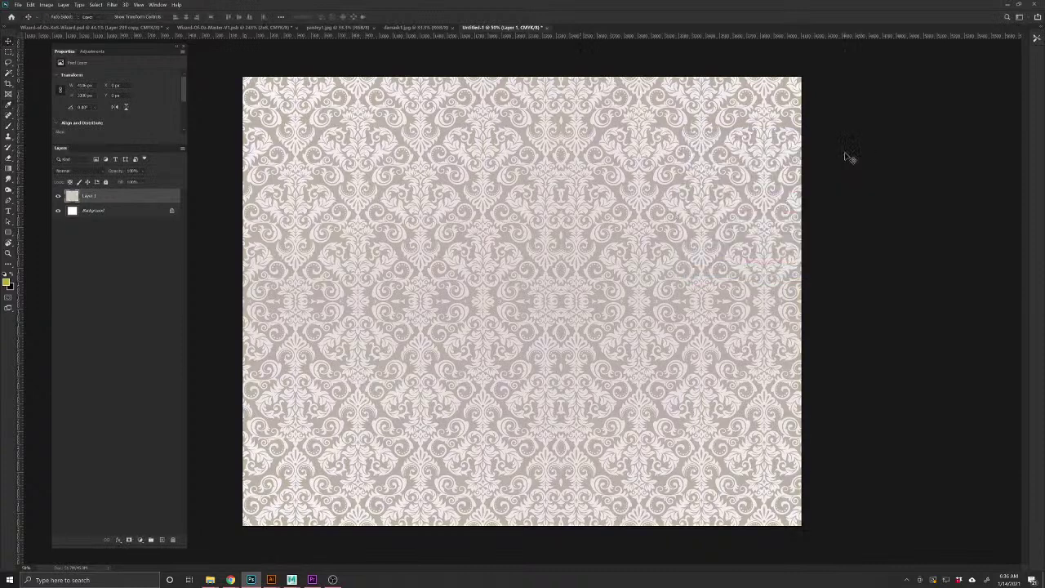
pyautogui.hotkey('ctrl', 'l')
pyautogui.moveTo(726, 239); pyautogui.dragTo(818, 241)
pyautogui.click(864, 161)
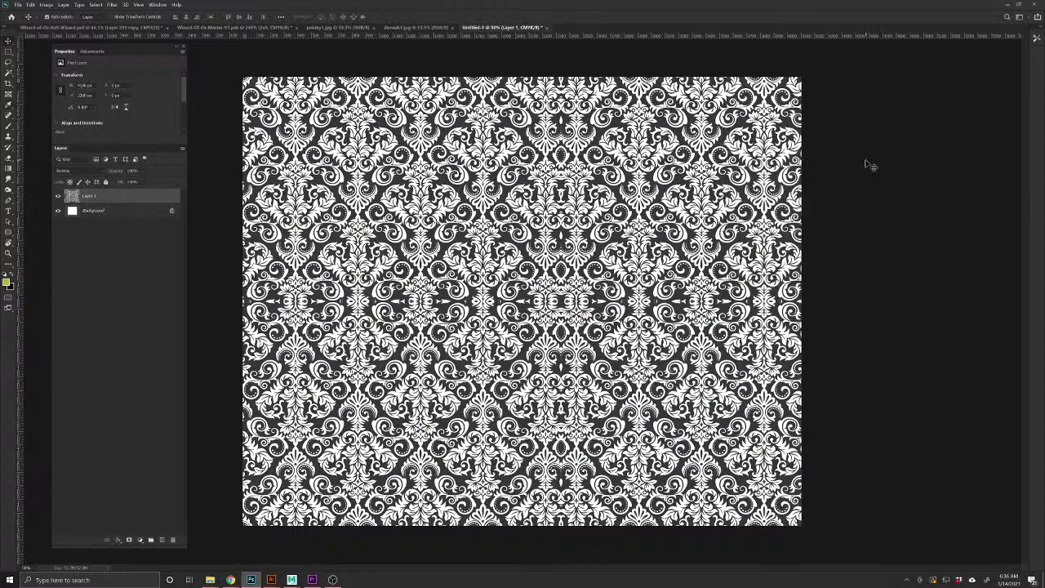
# Try a second Levels adjustment with a raised black input on the damask and undo it
pyautogui.hotkey('ctrl', 'l')
pyautogui.moveTo(731, 239); pyautogui.dragTo(786, 239)
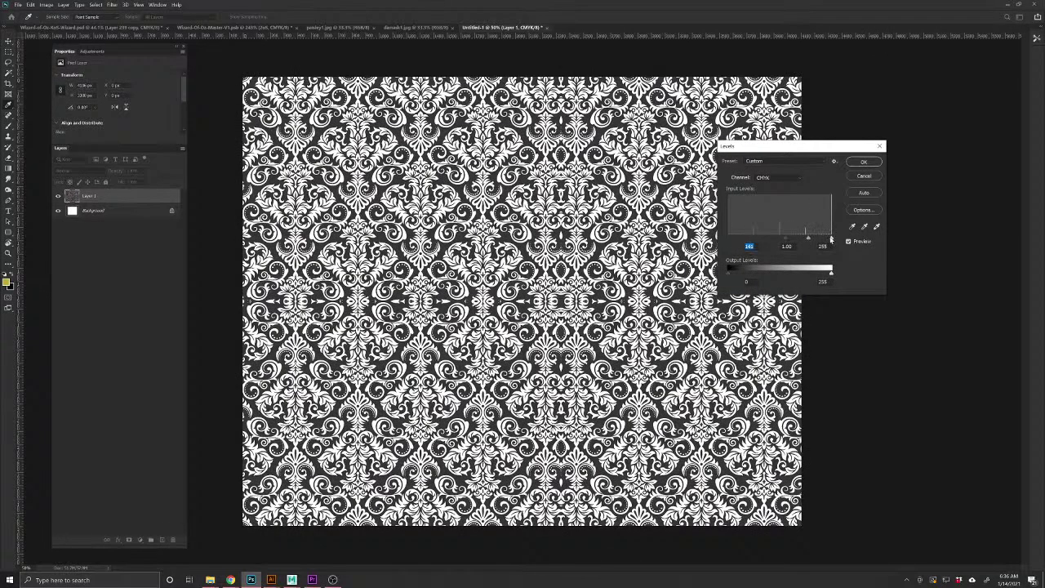
pyautogui.click(865, 163)
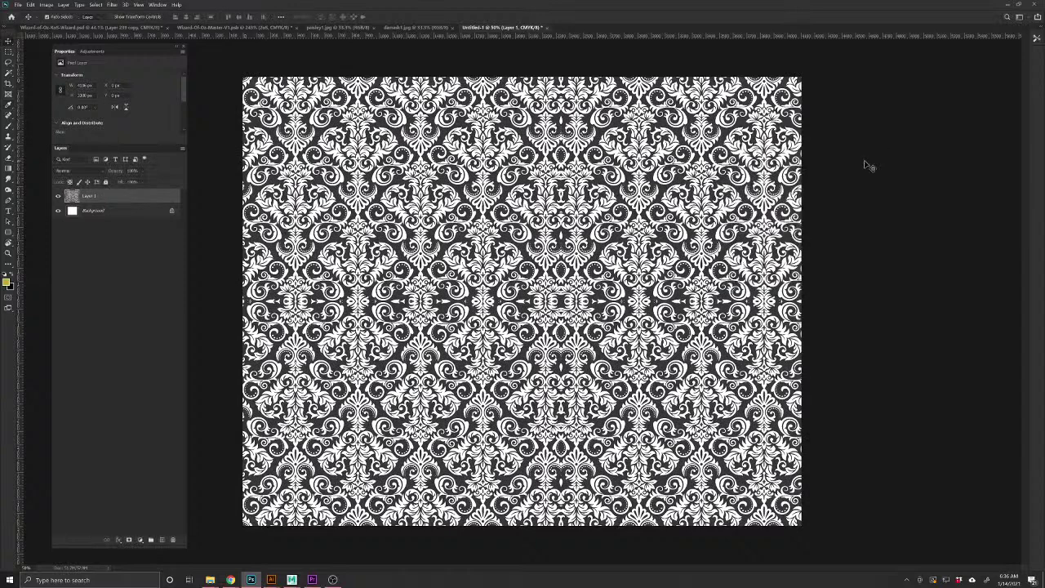
pyautogui.hotkey('ctrl', 'z')
# Convert the damask document to Grayscale mode with its layers flattened, and compare the pattern with its inverted version
pyautogui.click(49, 5)
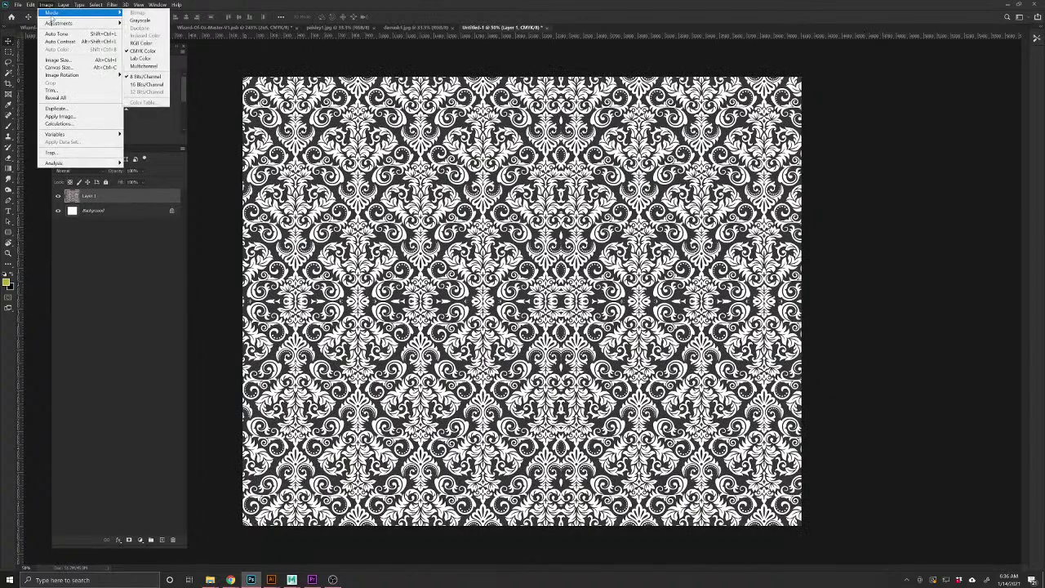
pyautogui.click(144, 20)
pyautogui.click(505, 212)
pyautogui.click(500, 212)
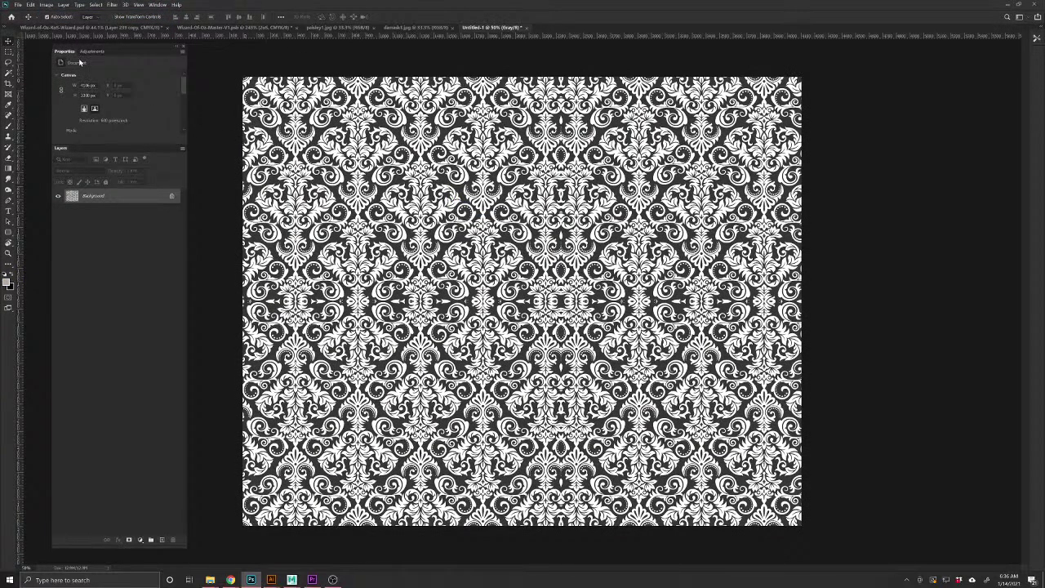
pyautogui.hotkey('ctrl', 'i')
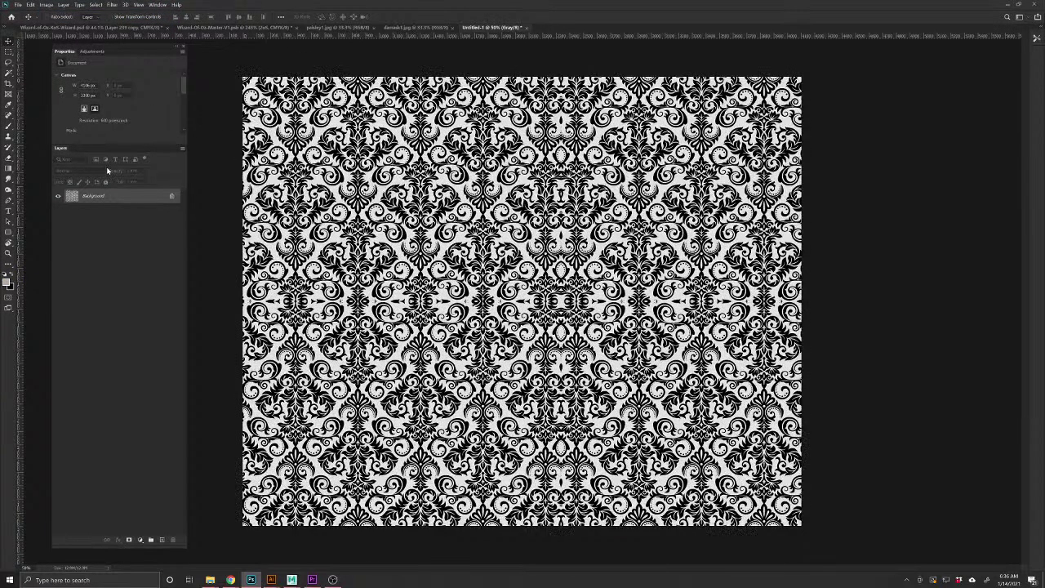
pyautogui.hotkey('ctrl', 'i')
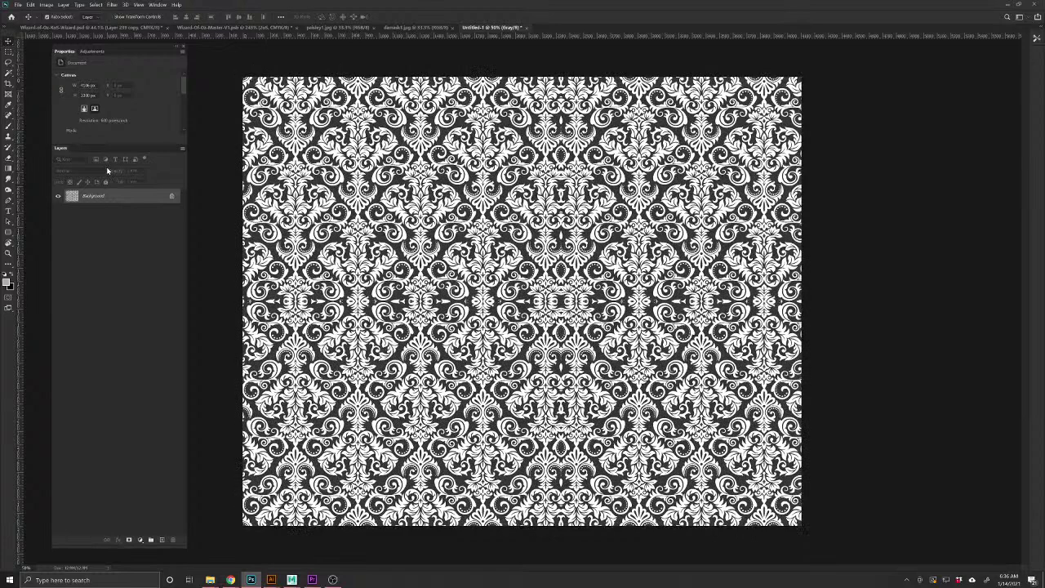
# Set the damask's Levels inputs to 114 for black and 185 for white, and invert it to a black pattern on white
pyautogui.hotkey('ctrl', 'l')
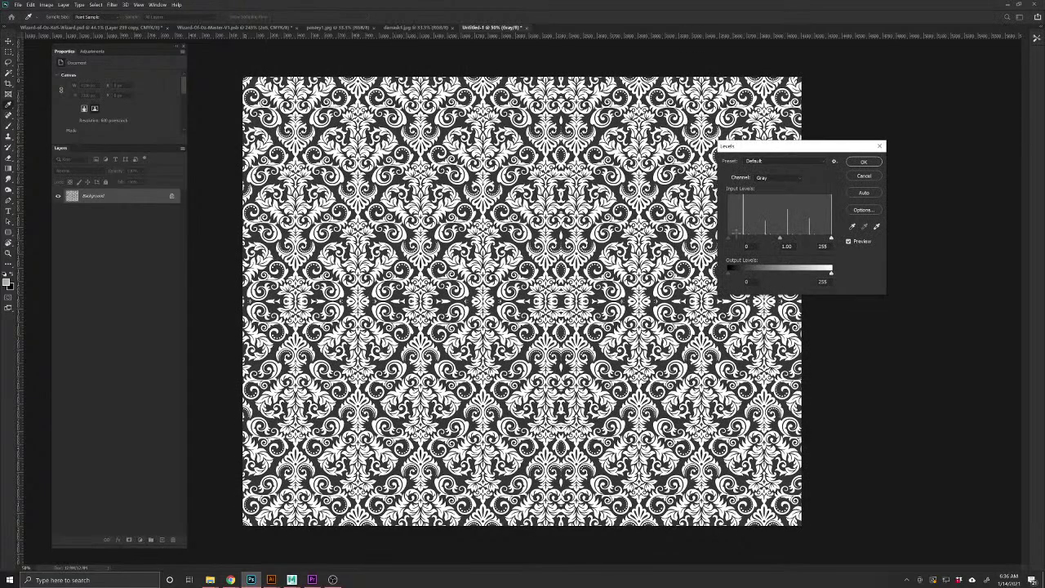
pyautogui.moveTo(729, 239); pyautogui.dragTo(771, 239)
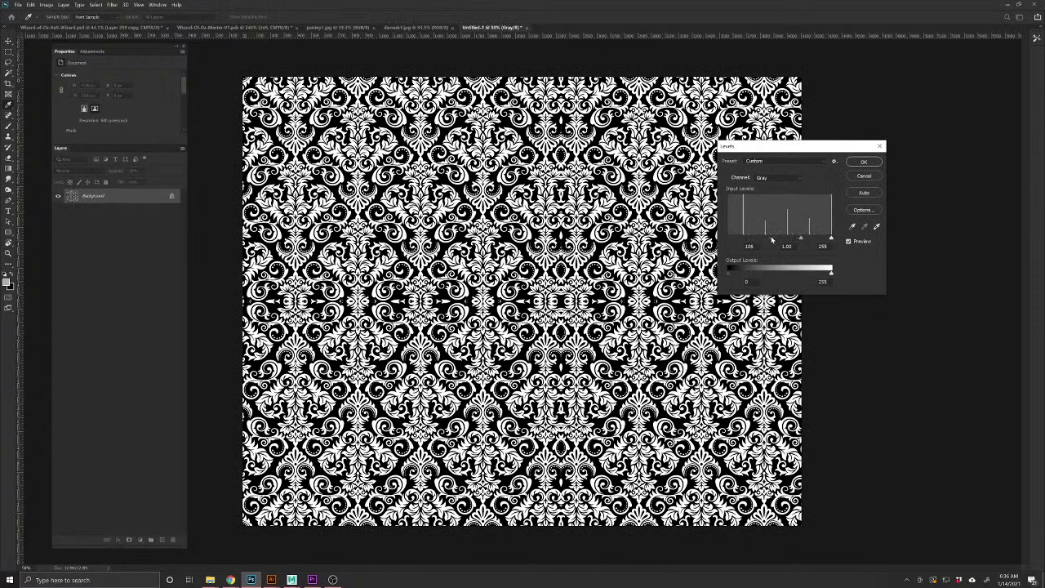
pyautogui.moveTo(833, 242); pyautogui.dragTo(804, 243)
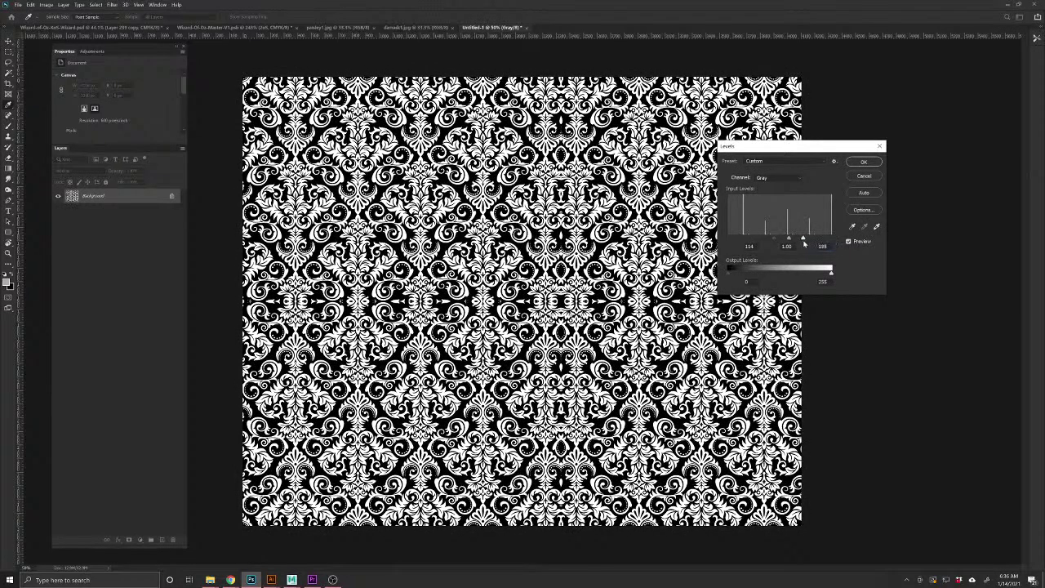
pyautogui.click(864, 162)
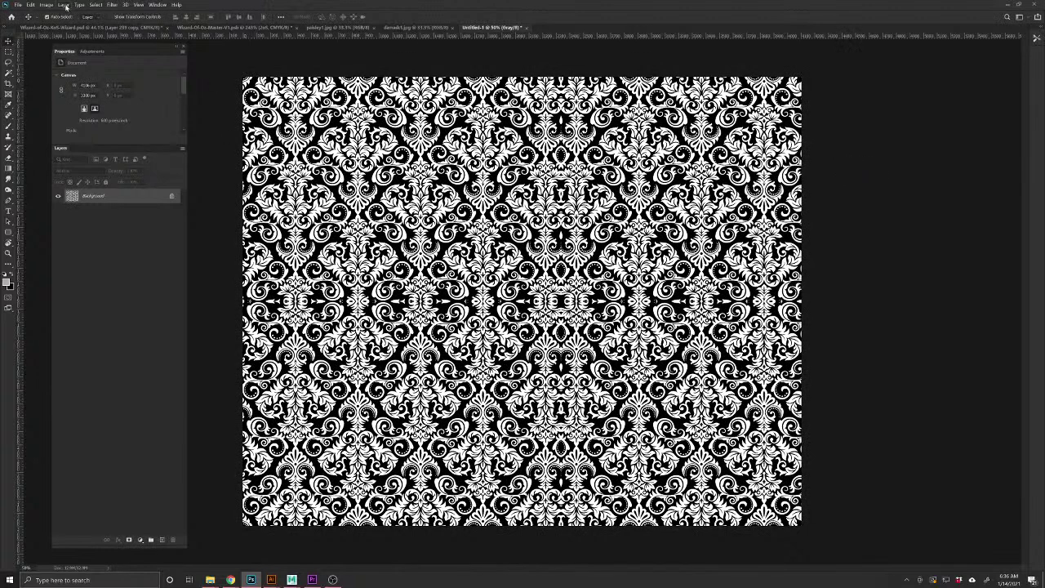
pyautogui.hotkey('ctrl', 'i')
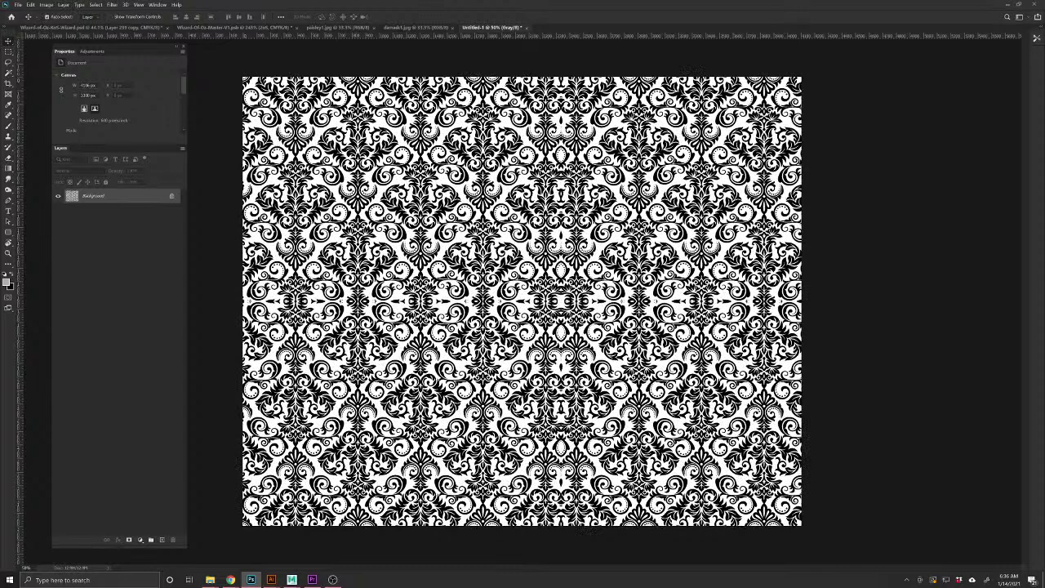
pyautogui.hotkey('ctrl', 'i')
pyautogui.hotkey('ctrl', 'i')
# Show the Channels beside the canvas, load the Gray channel as a selection and copy the selected pixels to a new layer
pyautogui.click(163, 5)
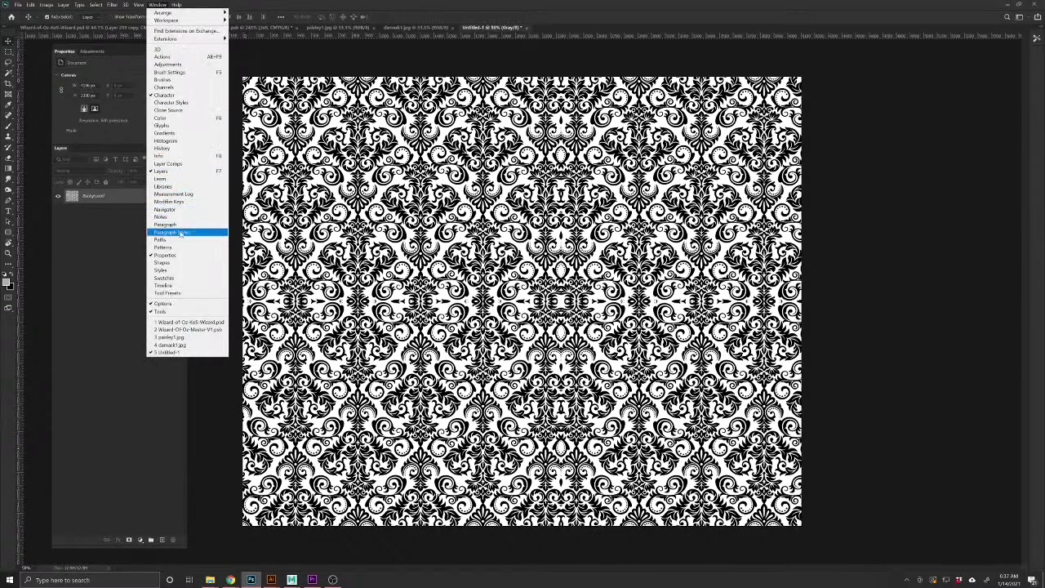
pyautogui.click(164, 87)
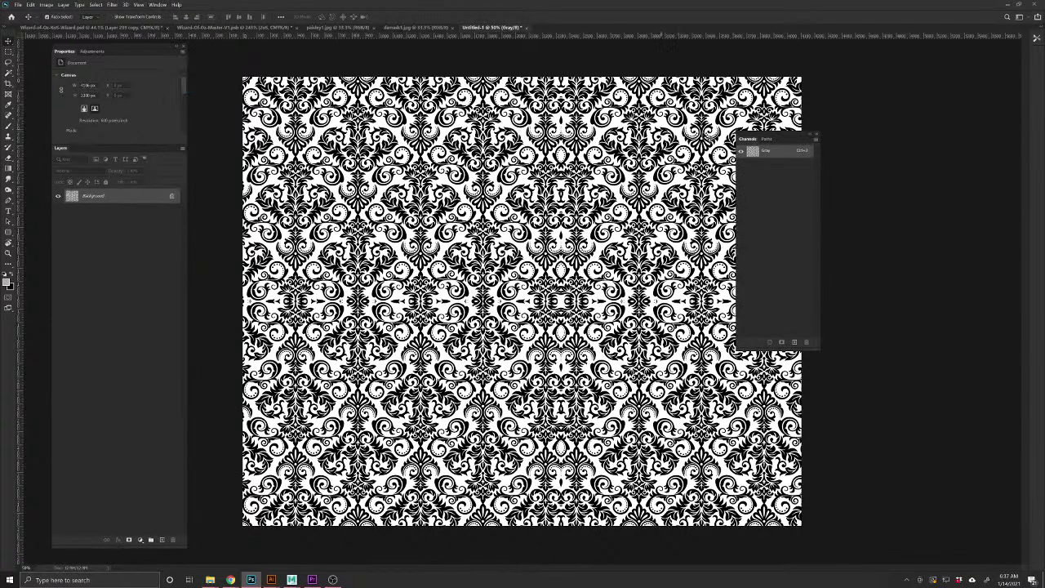
pyautogui.moveTo(783, 140); pyautogui.dragTo(881, 85)
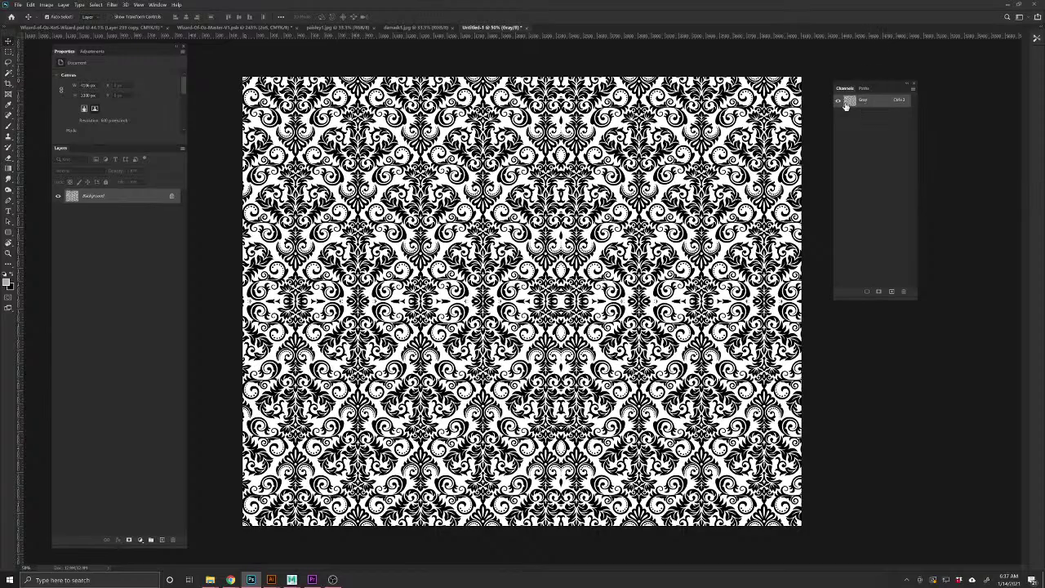
pyautogui.keyDown('ctrl'); pyautogui.click(852, 106); pyautogui.keyUp('ctrl')
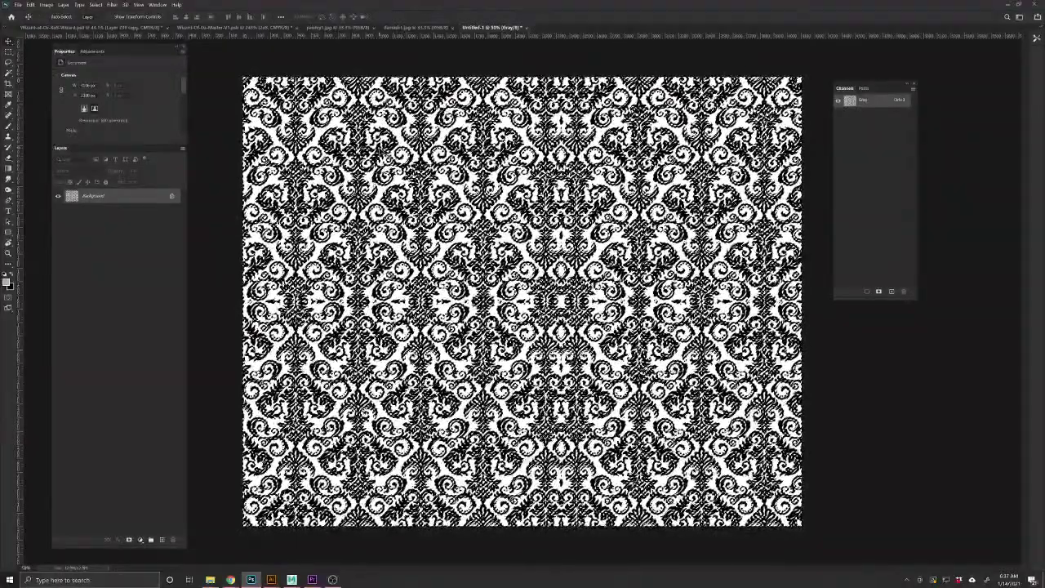
pyautogui.hotkey('ctrl', 'j')
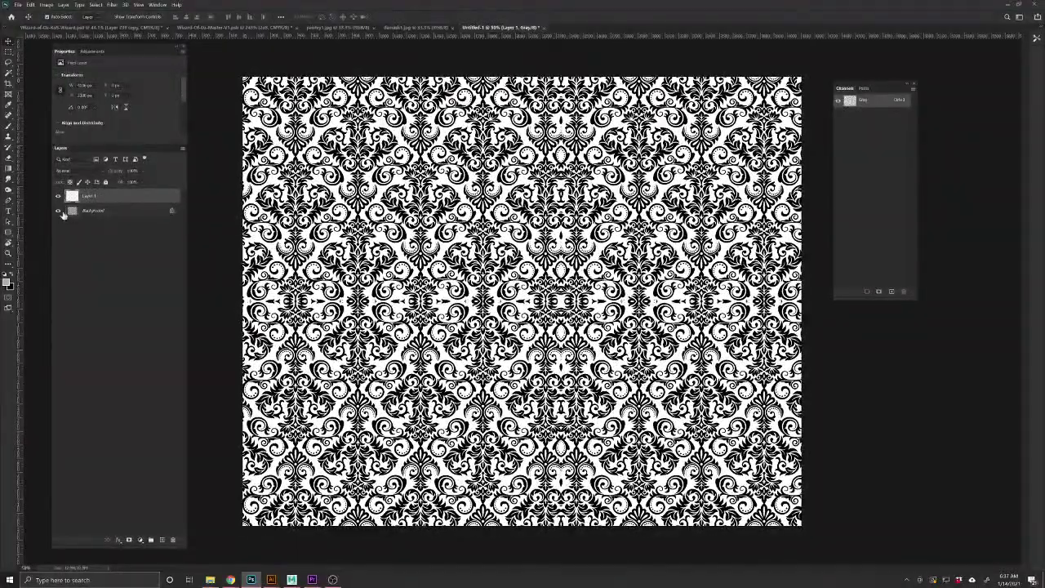
# Toggle the Background's visibility to check which part of the pattern was copied, leaving Background visible and active
pyautogui.click(59, 211)
pyautogui.rightClick(59, 212)
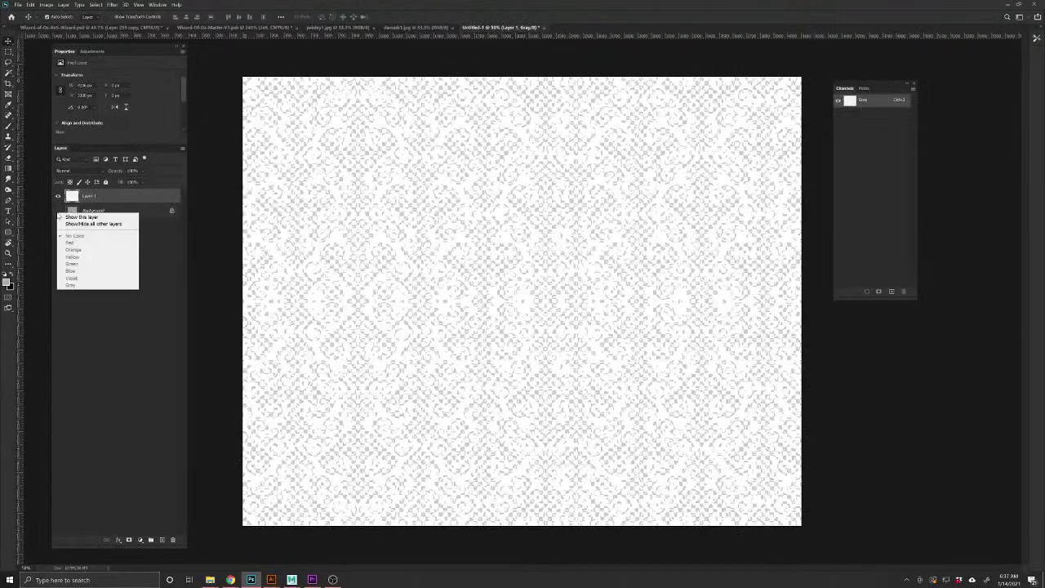
pyautogui.click(58, 212)
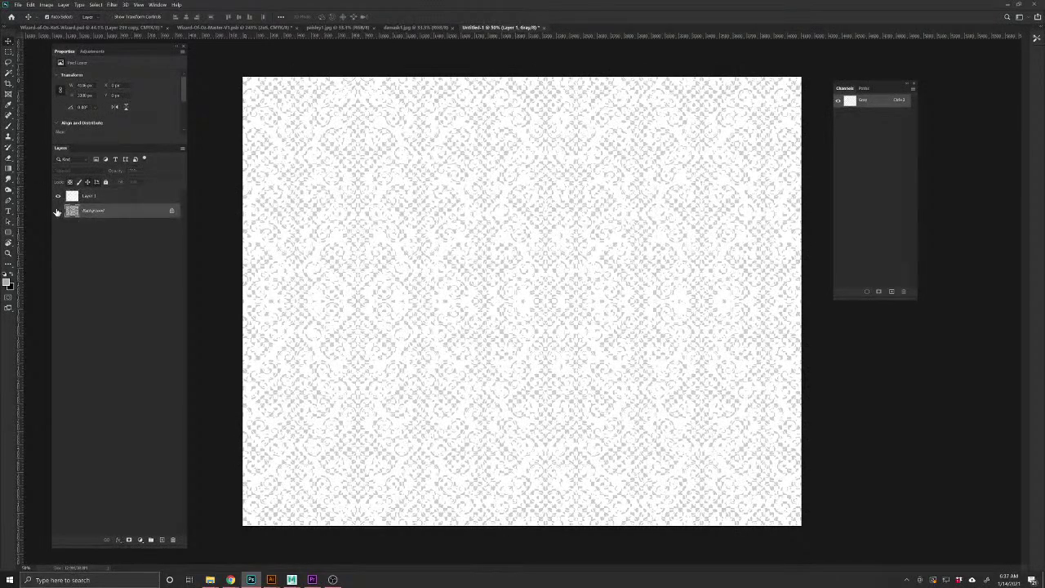
pyautogui.click(58, 212)
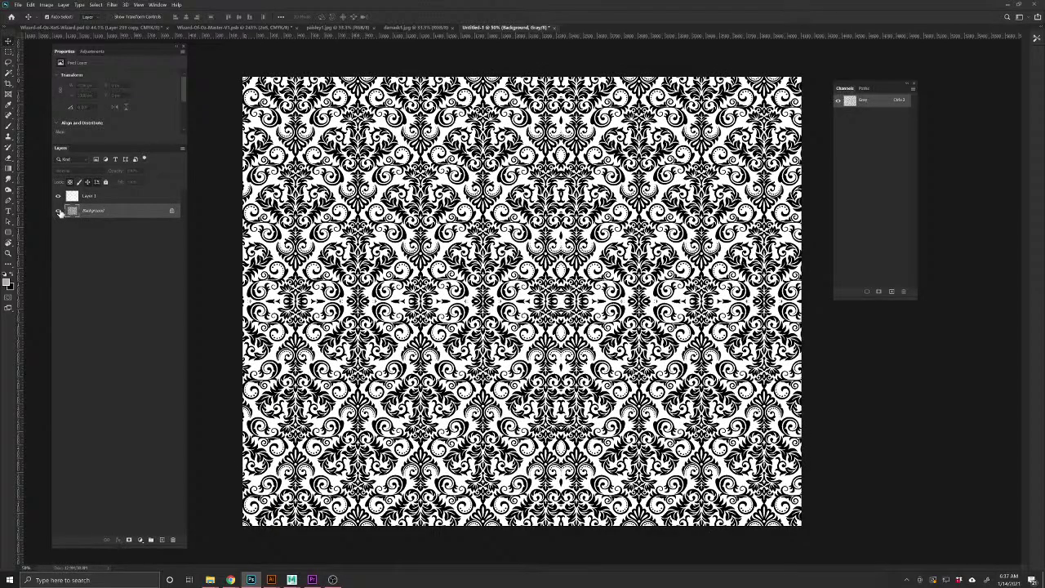
# Isolate the black damask from the Background on its own layer using the Gray channel's inverse selection, with the white layer and Background hidden
pyautogui.keyDown('ctrl'); pyautogui.click(849, 99); pyautogui.keyUp('ctrl')
pyautogui.hotkey('ctrl', 'j')
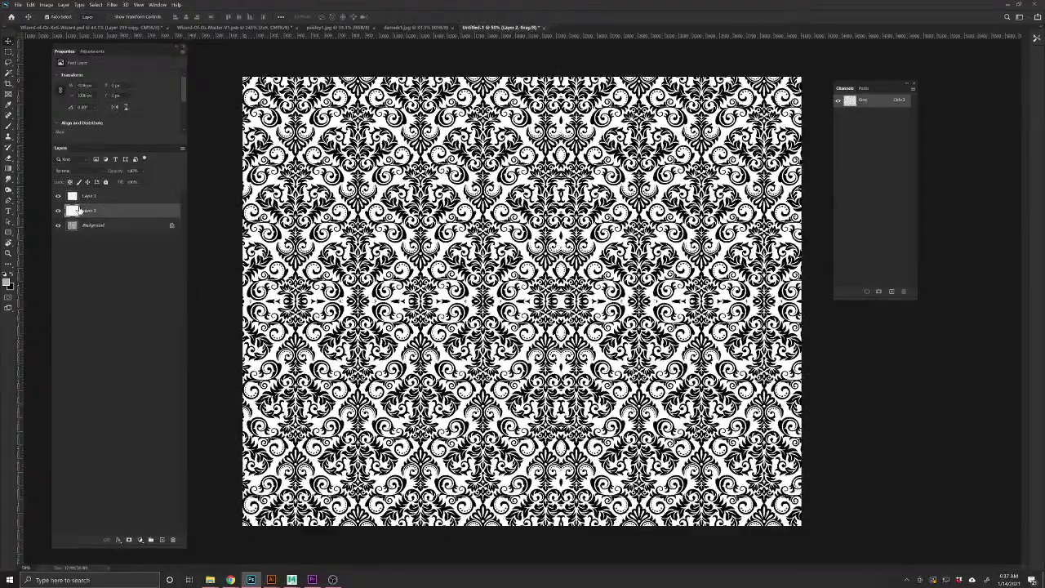
pyautogui.click(58, 225)
pyautogui.click(58, 197)
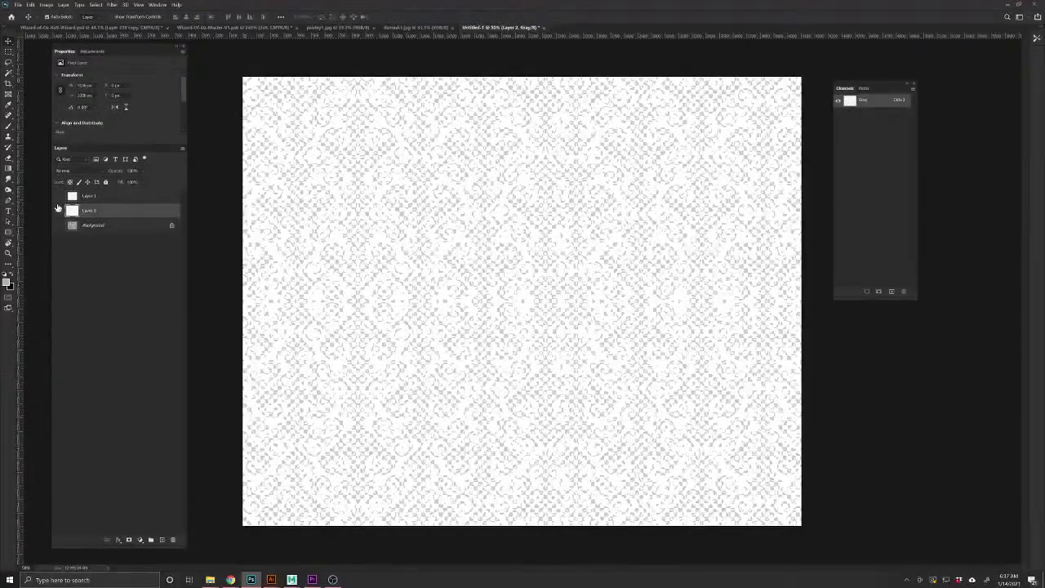
pyautogui.hotkey('ctrl', 'z')
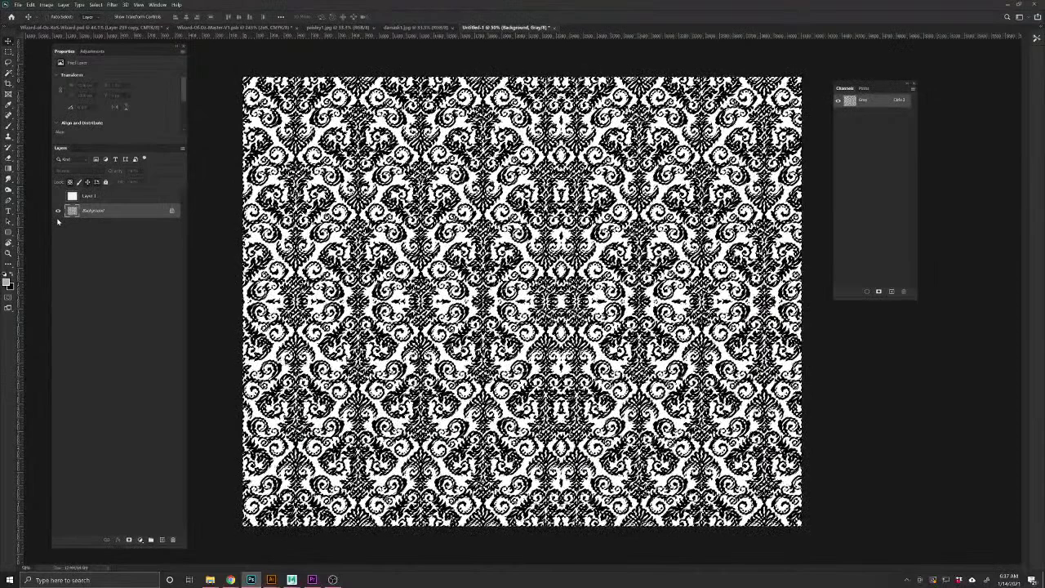
pyautogui.hotkey('ctrl', 'z')
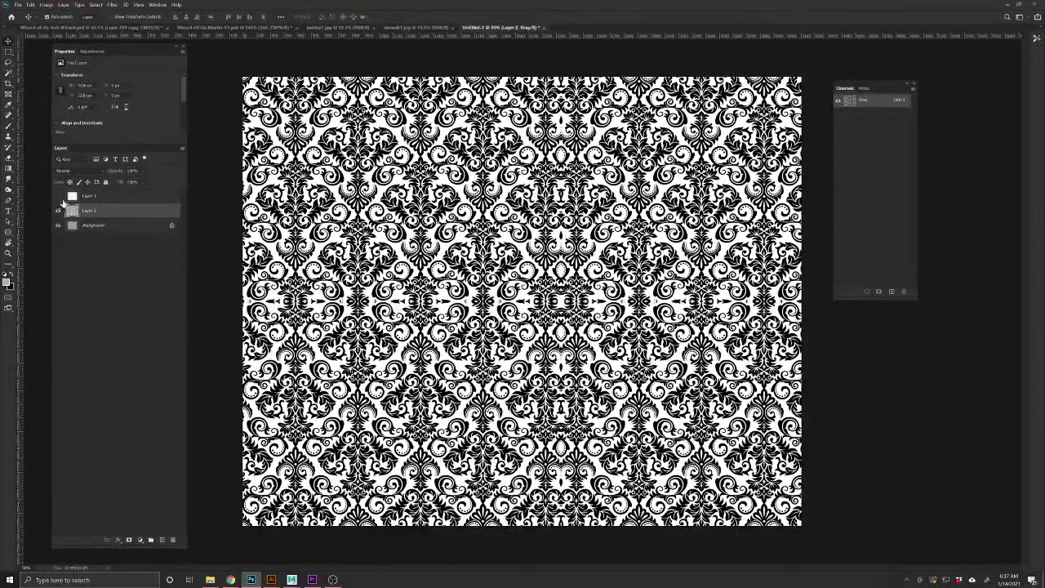
pyautogui.click(58, 225)
# Move the damask document aside, delete the old damask layer from the wizard document and bring in the isolated black damask layer
pyautogui.moveTo(510, 30); pyautogui.dragTo(1044, 155)
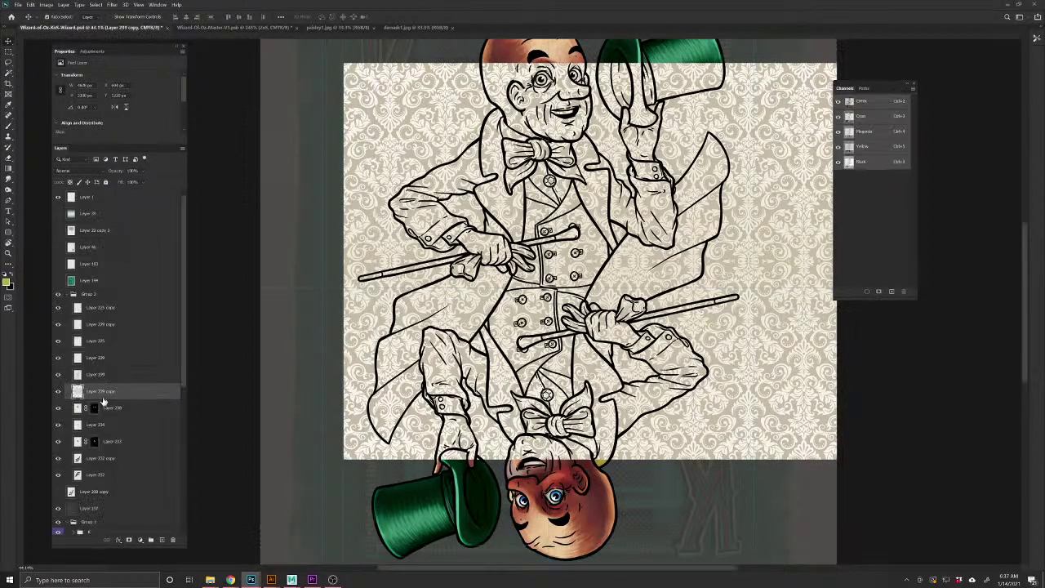
pyautogui.press('Delete')
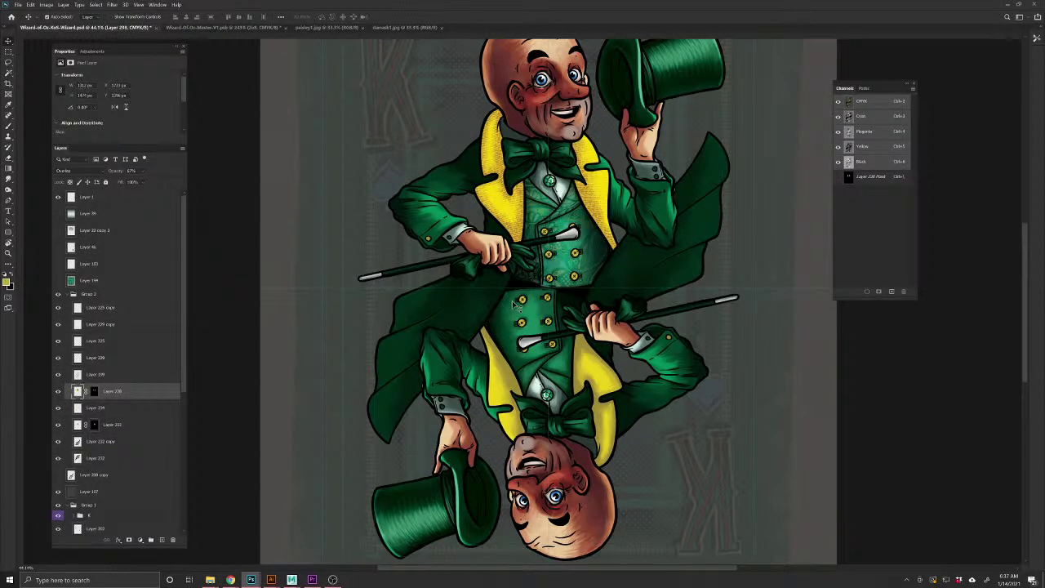
pyautogui.click(327, 28)
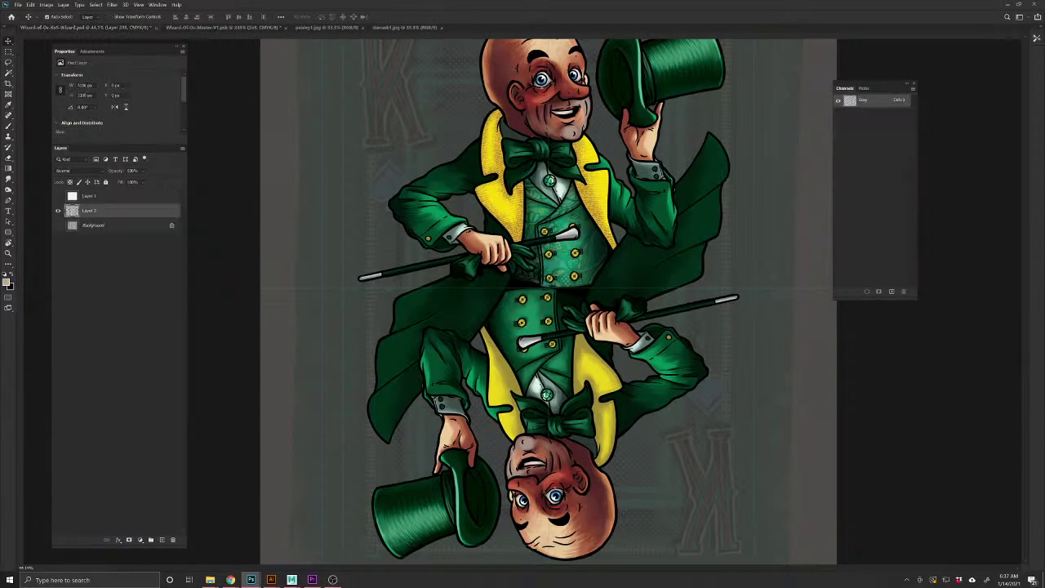
pyautogui.moveTo(624, 254); pyautogui.dragTo(544, 256)
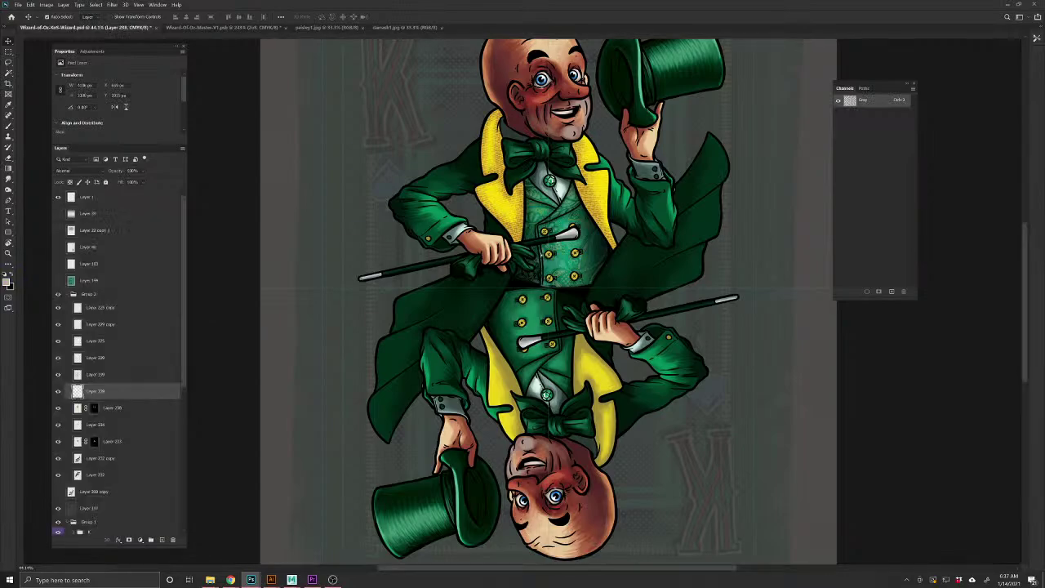
# Place the black damask over the wizard and set its layer to Overlay blending at 84% opacity
pyautogui.moveTo(733, 403); pyautogui.dragTo(680, 343)
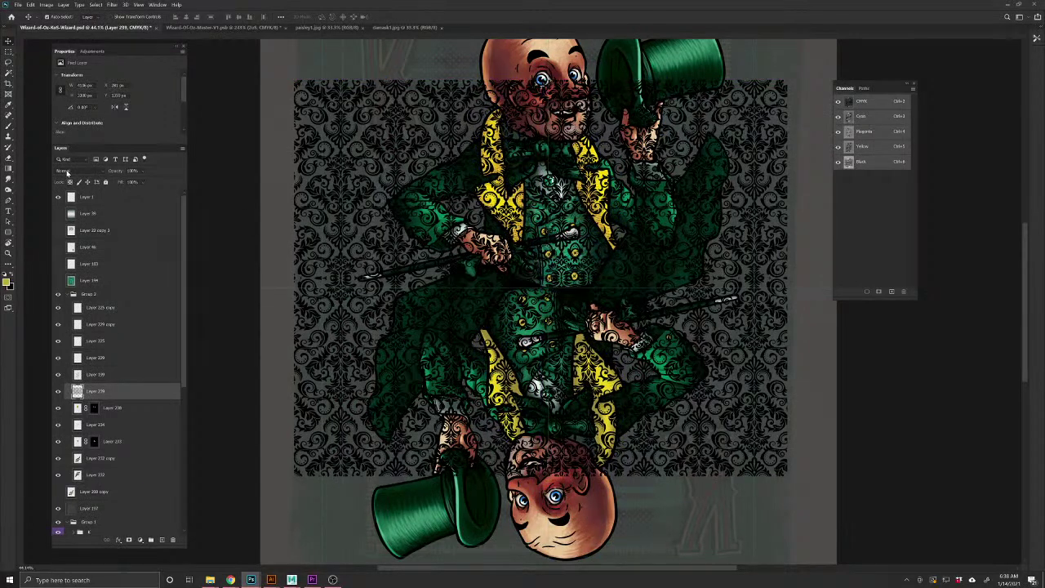
pyautogui.click(68, 173)
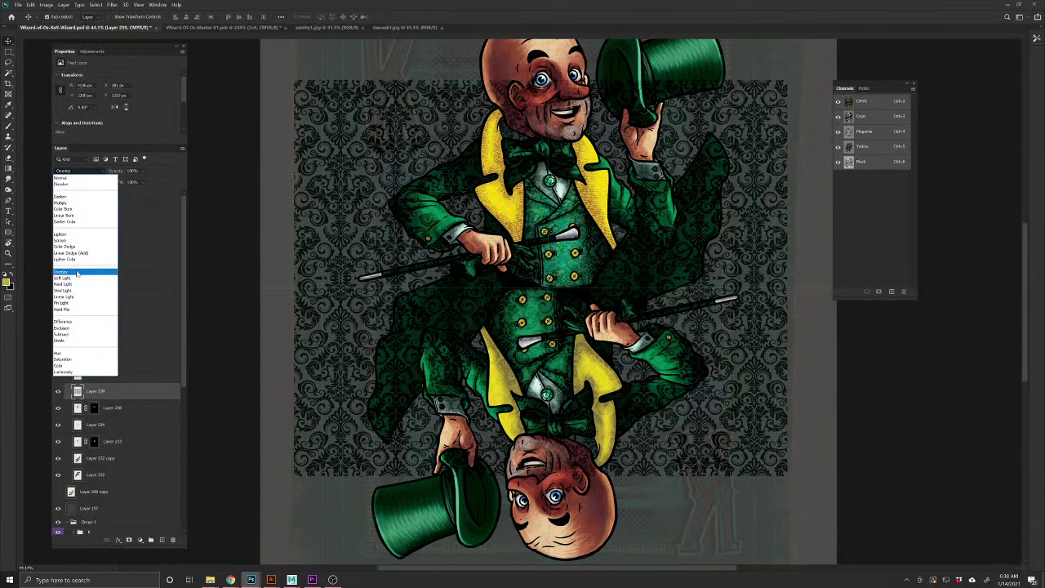
pyautogui.click(77, 273)
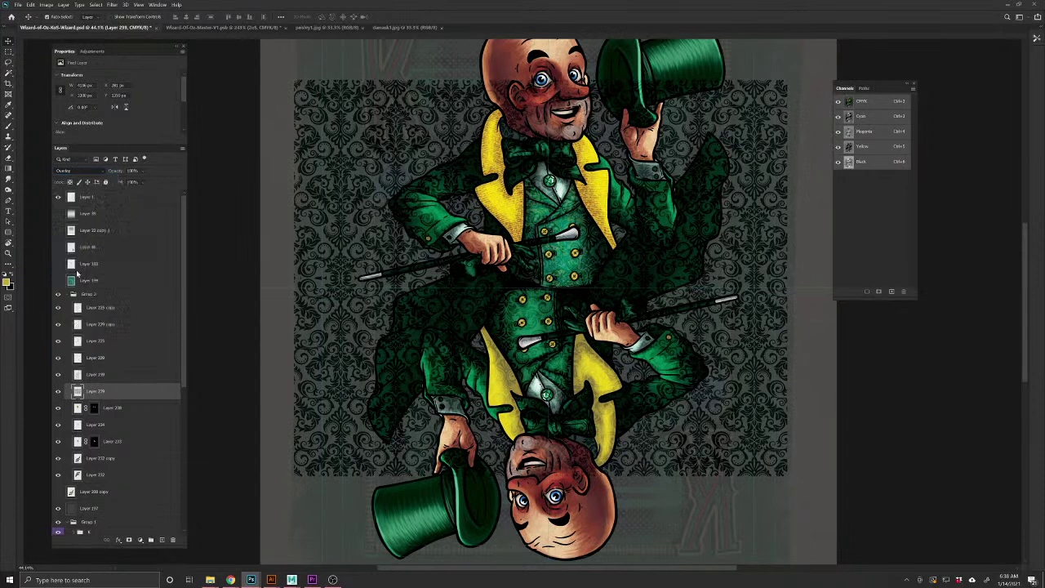
pyautogui.click(106, 173)
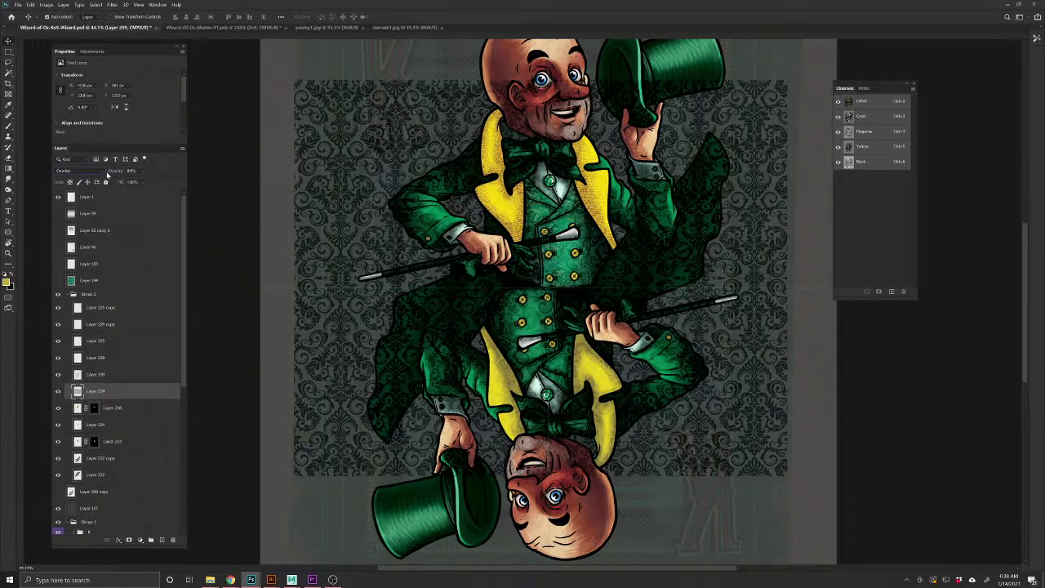
# Add a black-filled layer mask to the damask layer and ready the Brush with white as the foreground color
pyautogui.click(129, 541)
pyautogui.click(11, 274)
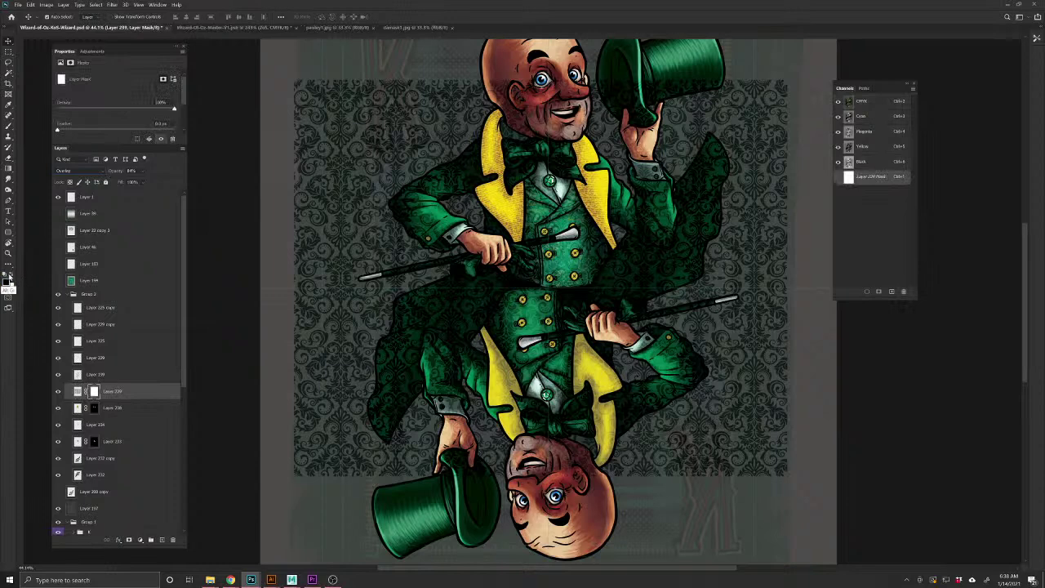
pyautogui.hotkey('alt', 'BackSpace')
pyautogui.click(8, 125)
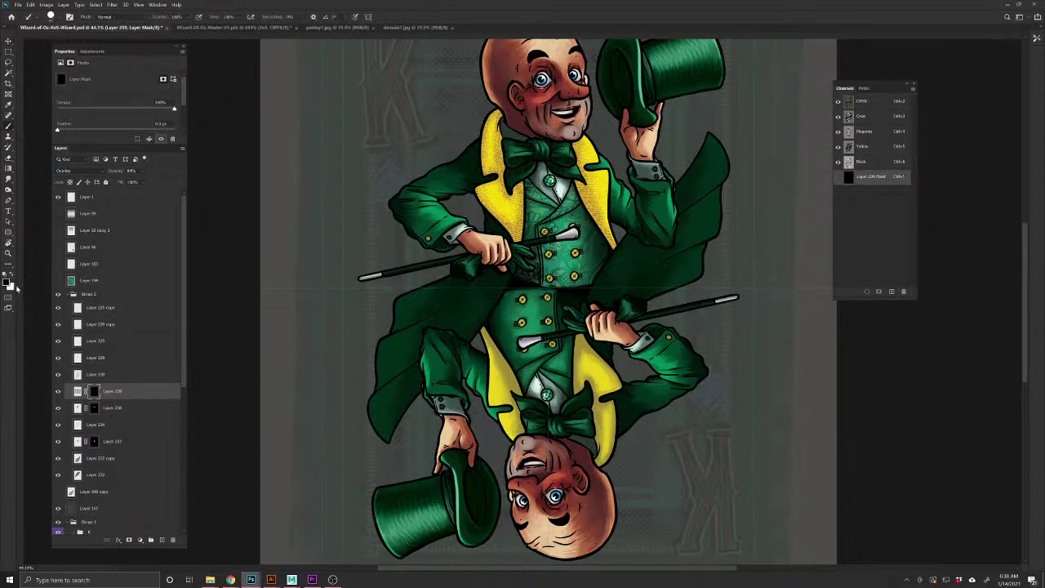
pyautogui.scroll(5, 465, 261)
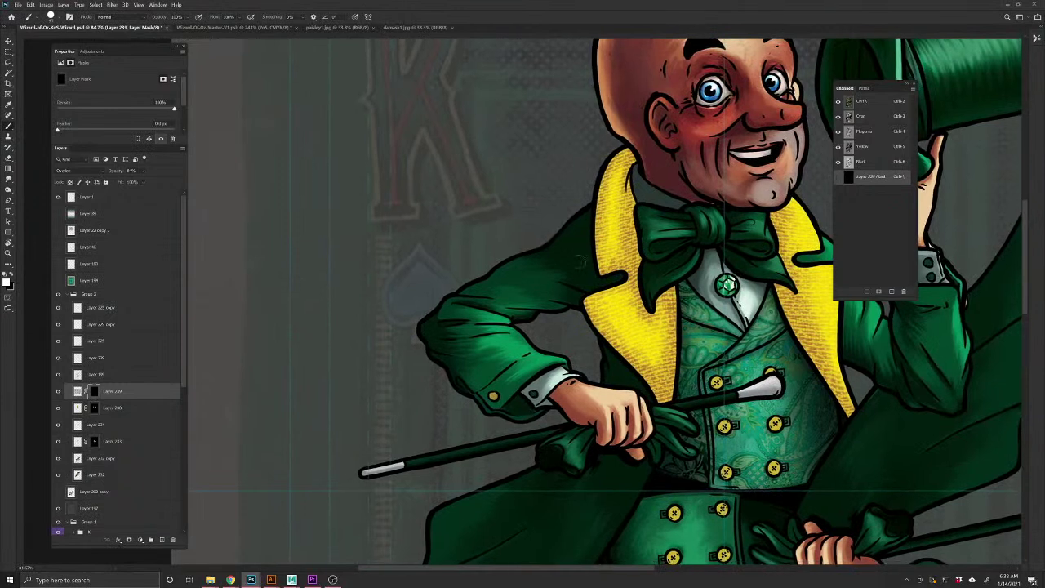
# Paint white on the mask to reveal the damask on the upper wizard's bent sleeve, setting the layer's opacity to 54%
pyautogui.moveTo(578, 261)
pyautogui.mouseDown()
pyautogui.moveTo(581, 279)
pyautogui.moveTo(560, 290)
pyautogui.moveTo(539, 282)
pyautogui.moveTo(484, 303)
pyautogui.mouseUp()
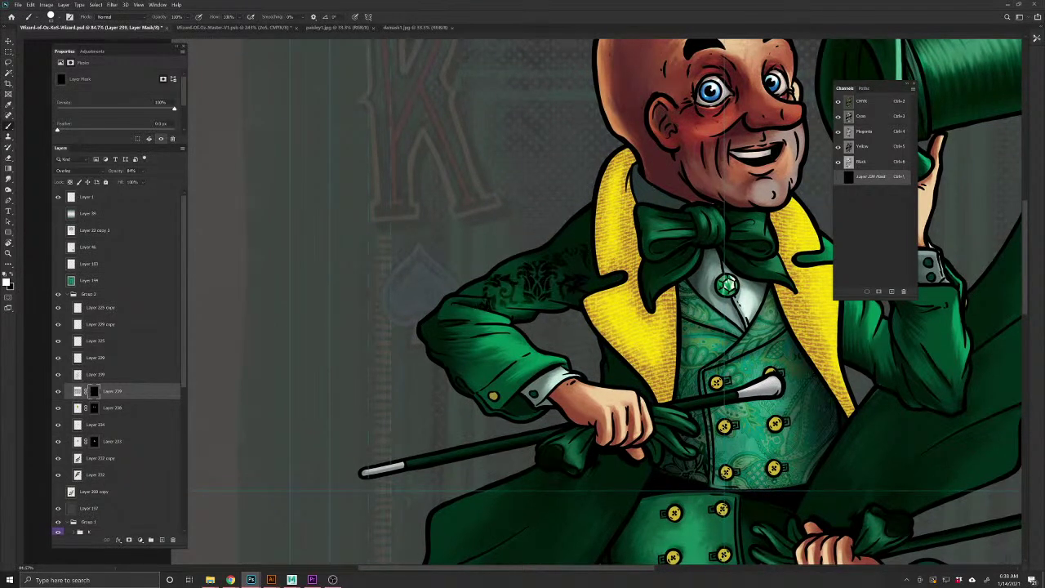
pyautogui.click(109, 171)
pyautogui.moveTo(109, 172); pyautogui.dragTo(106, 174)
pyautogui.moveTo(477, 329)
pyautogui.mouseDown()
pyautogui.moveTo(498, 361)
pyautogui.moveTo(474, 376)
pyautogui.moveTo(454, 358)
pyautogui.mouseUp()
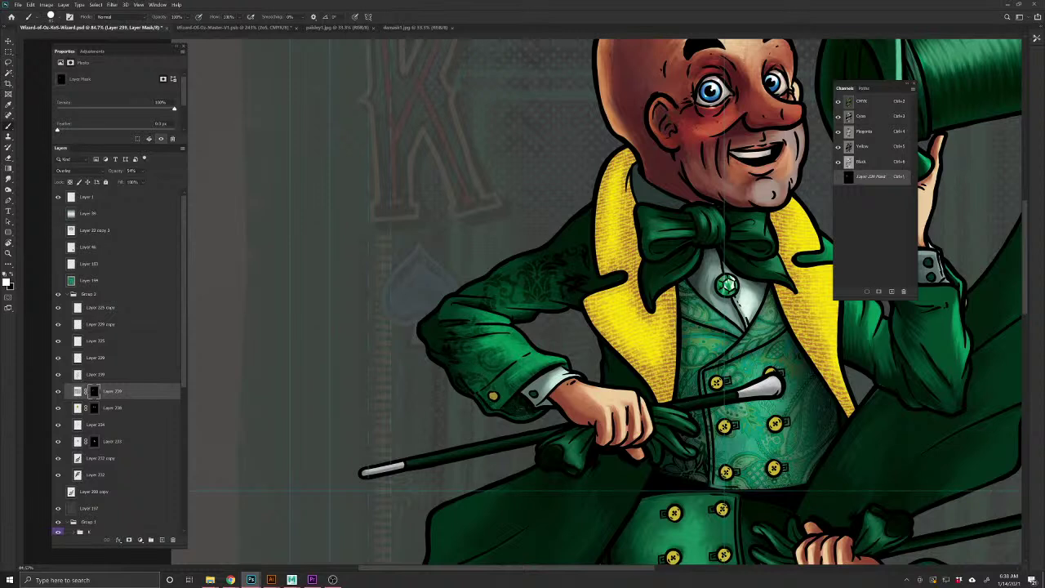
pyautogui.moveTo(434, 333); pyautogui.dragTo(441, 353)
pyautogui.moveTo(462, 310)
pyautogui.mouseDown()
pyautogui.moveTo(556, 249)
pyautogui.moveTo(586, 215)
pyautogui.moveTo(571, 250)
pyautogui.mouseUp()
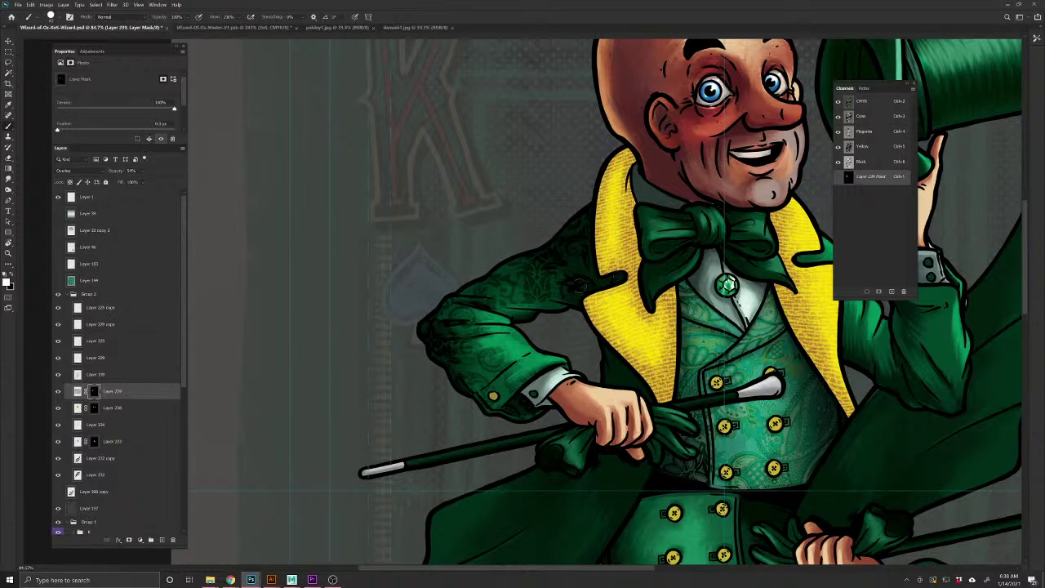
pyautogui.moveTo(559, 295); pyautogui.dragTo(545, 302)
# Reveal the damask along the edges and lower folds of the coattail beneath the cane by painting white on the mask
pyautogui.moveTo(481, 464); pyautogui.dragTo(452, 307)
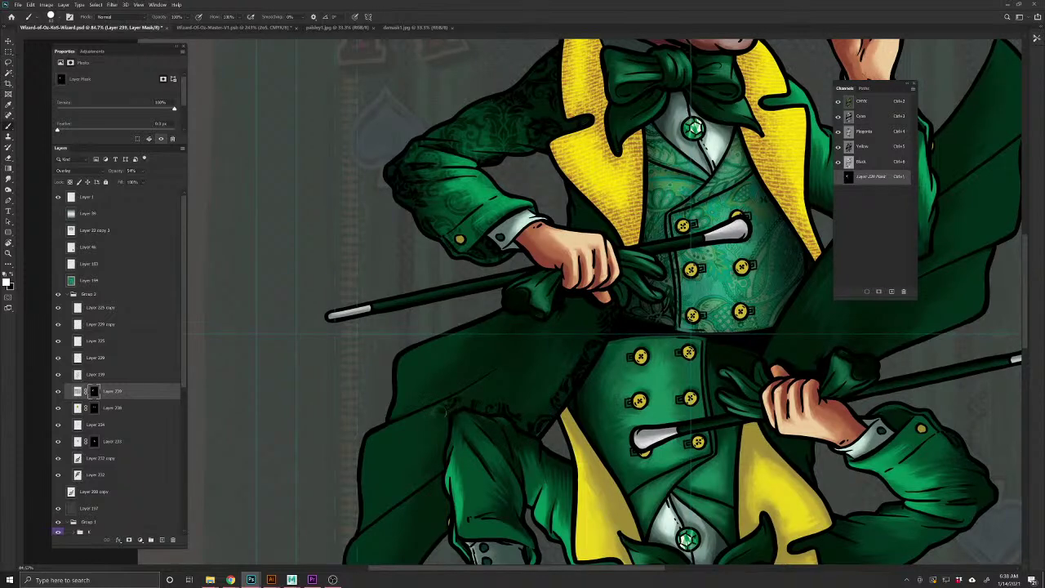
pyautogui.moveTo(433, 455); pyautogui.dragTo(539, 311)
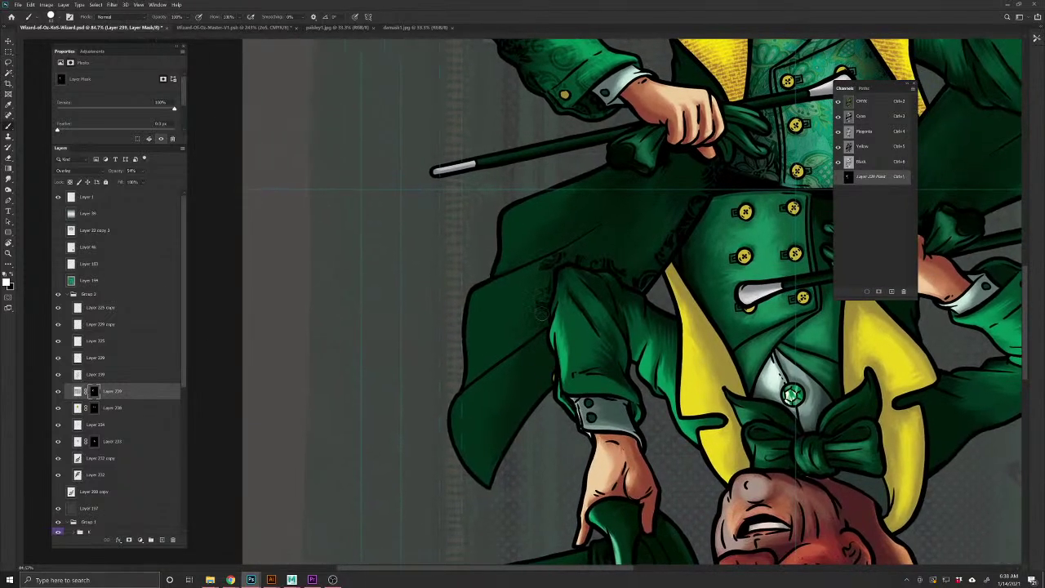
pyautogui.moveTo(531, 404)
pyautogui.mouseDown()
pyautogui.moveTo(486, 478)
pyautogui.moveTo(469, 454)
pyautogui.moveTo(460, 400)
pyautogui.moveTo(466, 449)
pyautogui.mouseUp()
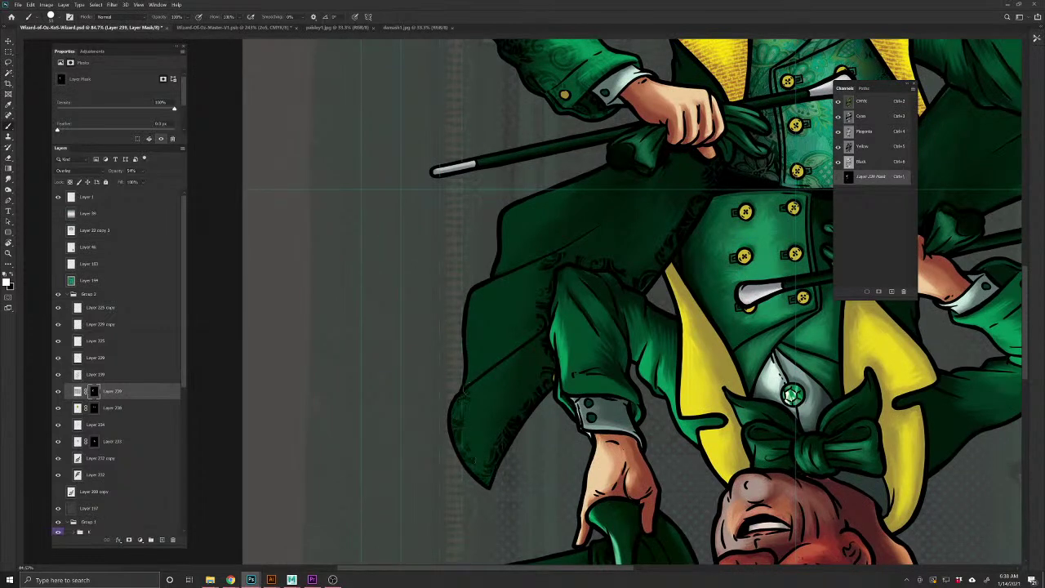
pyautogui.moveTo(481, 295)
pyautogui.mouseDown()
pyautogui.moveTo(507, 256)
pyautogui.moveTo(508, 214)
pyautogui.mouseUp()
pyautogui.press('x')
pyautogui.press('x')
pyautogui.moveTo(504, 279); pyautogui.dragTo(482, 347)
pyautogui.moveTo(527, 299)
pyautogui.mouseDown()
pyautogui.moveTo(518, 323)
pyautogui.moveTo(501, 328)
pyautogui.moveTo(501, 294)
pyautogui.moveTo(503, 324)
pyautogui.moveTo(536, 343)
pyautogui.moveTo(511, 367)
pyautogui.moveTo(485, 371)
pyautogui.moveTo(486, 424)
pyautogui.moveTo(470, 448)
pyautogui.mouseUp()
pyautogui.moveTo(502, 285); pyautogui.dragTo(450, 471)
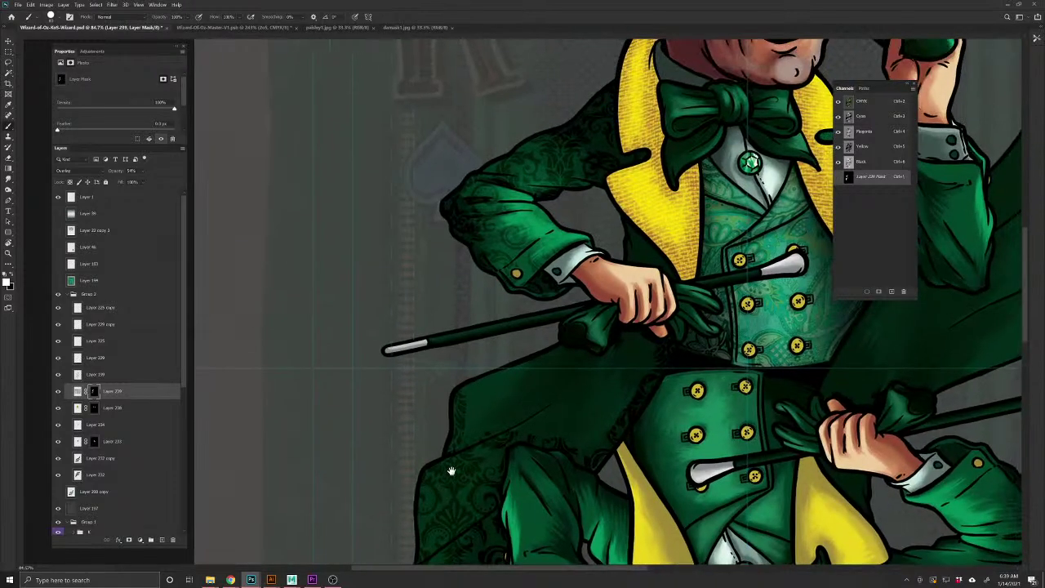
# Extend the revealed damask across the upper fold of the coattail, just below the cane hand
pyautogui.moveTo(462, 391)
pyautogui.mouseDown()
pyautogui.moveTo(620, 335)
pyautogui.moveTo(643, 350)
pyautogui.moveTo(631, 354)
pyautogui.moveTo(632, 375)
pyautogui.mouseUp()
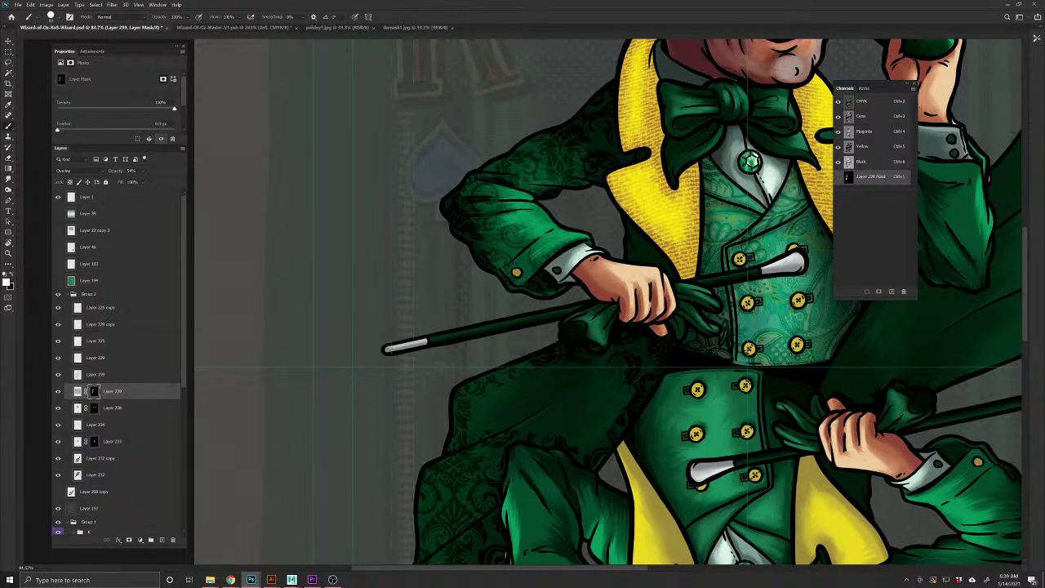
pyautogui.hotkey('ctrl', '2')
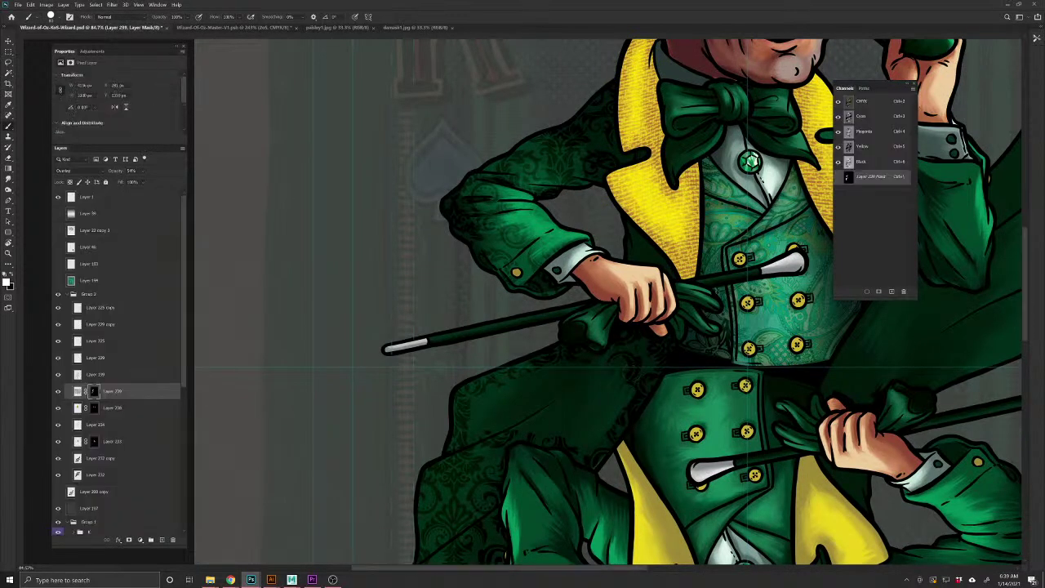
pyautogui.moveTo(594, 398); pyautogui.dragTo(633, 385)
pyautogui.moveTo(555, 377)
pyautogui.mouseDown()
pyautogui.moveTo(563, 359)
pyautogui.moveTo(561, 445)
pyautogui.mouseUp()
pyautogui.moveTo(474, 436)
pyautogui.mouseDown()
pyautogui.moveTo(481, 394)
pyautogui.moveTo(504, 391)
pyautogui.moveTo(482, 400)
pyautogui.moveTo(472, 435)
pyautogui.mouseUp()
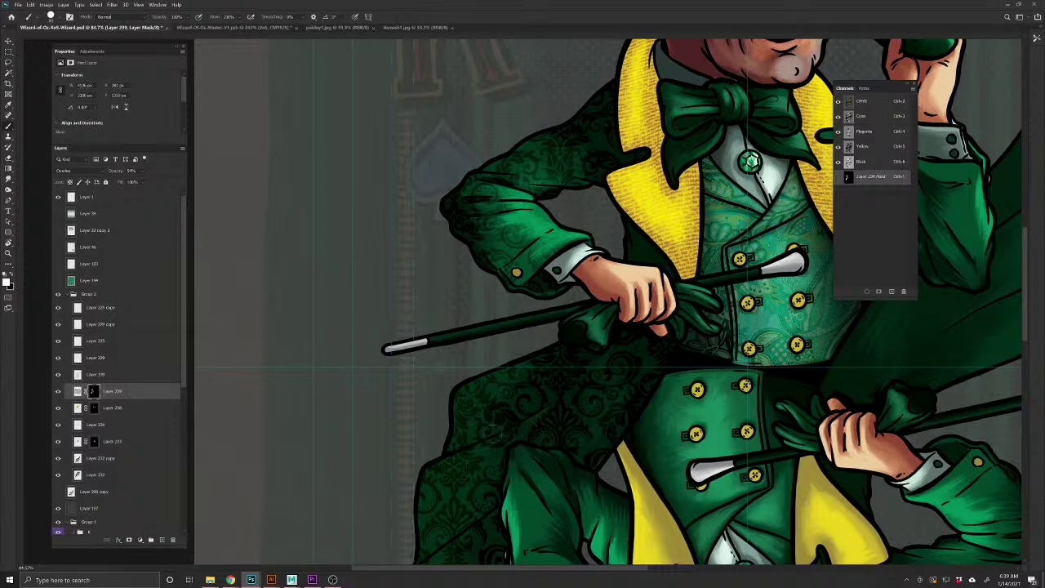
# Reveal the damask on the raised sleeve of the arm holding the hat
pyautogui.moveTo(625, 319); pyautogui.dragTo(529, 490)
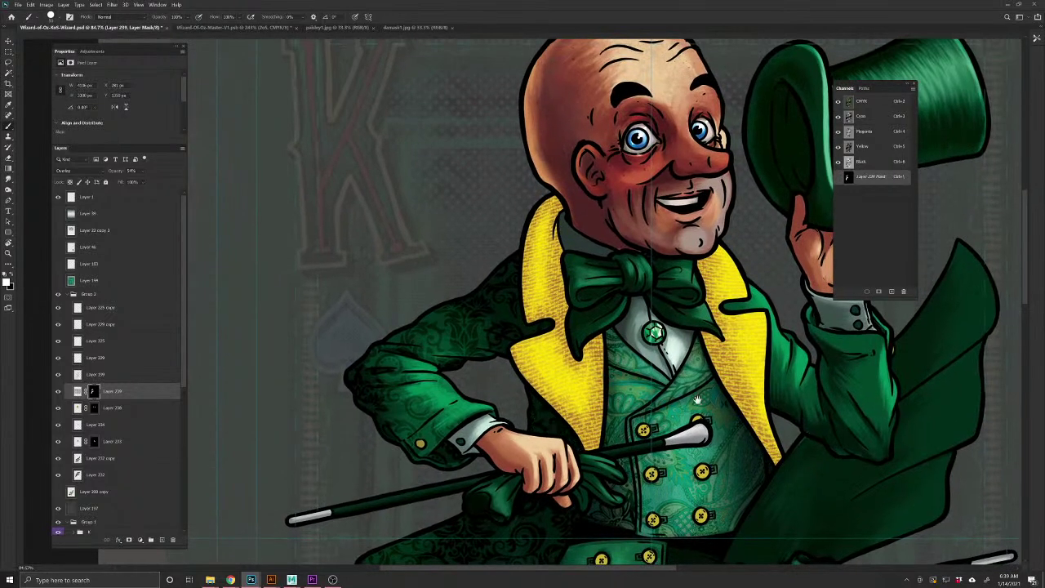
pyautogui.moveTo(735, 411); pyautogui.dragTo(485, 429)
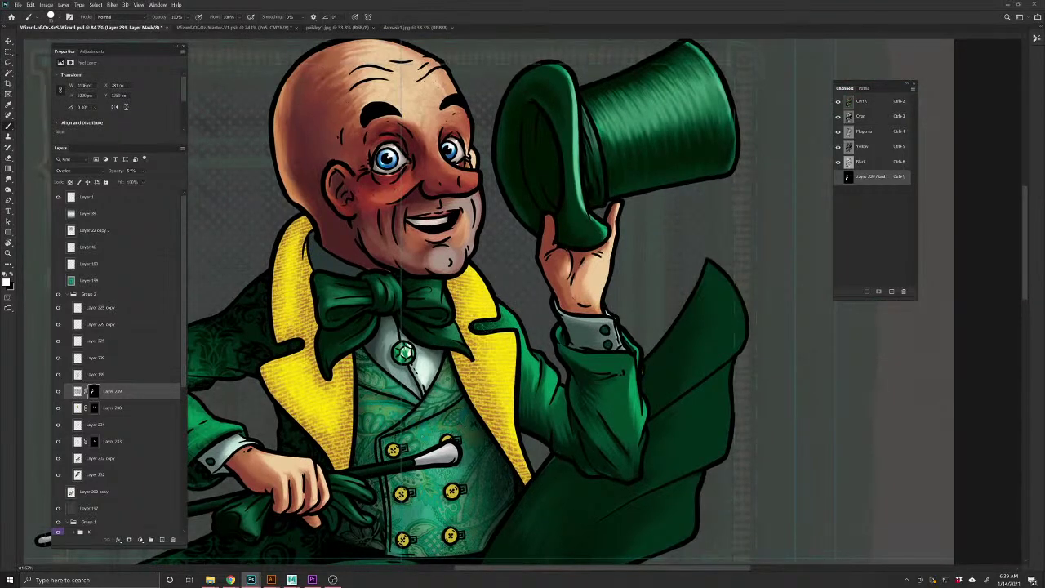
pyautogui.moveTo(523, 366)
pyautogui.mouseDown()
pyautogui.moveTo(532, 408)
pyautogui.moveTo(564, 405)
pyautogui.moveTo(570, 451)
pyautogui.mouseUp()
pyautogui.moveTo(617, 476); pyautogui.dragTo(634, 463)
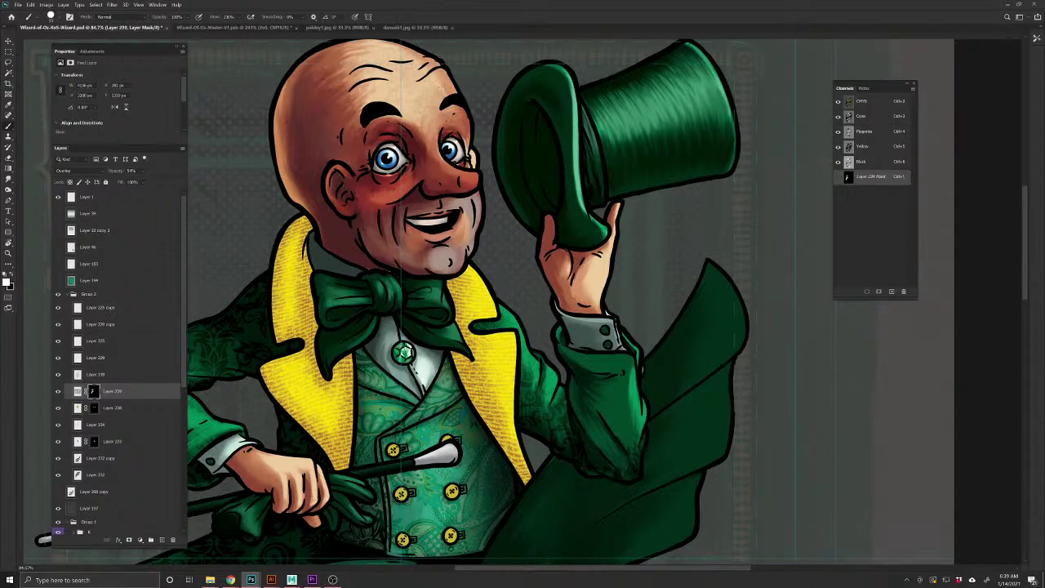
pyautogui.moveTo(612, 360)
pyautogui.mouseDown()
pyautogui.moveTo(582, 356)
pyautogui.moveTo(604, 392)
pyautogui.moveTo(583, 400)
pyautogui.moveTo(588, 433)
pyautogui.moveTo(608, 453)
pyautogui.mouseUp()
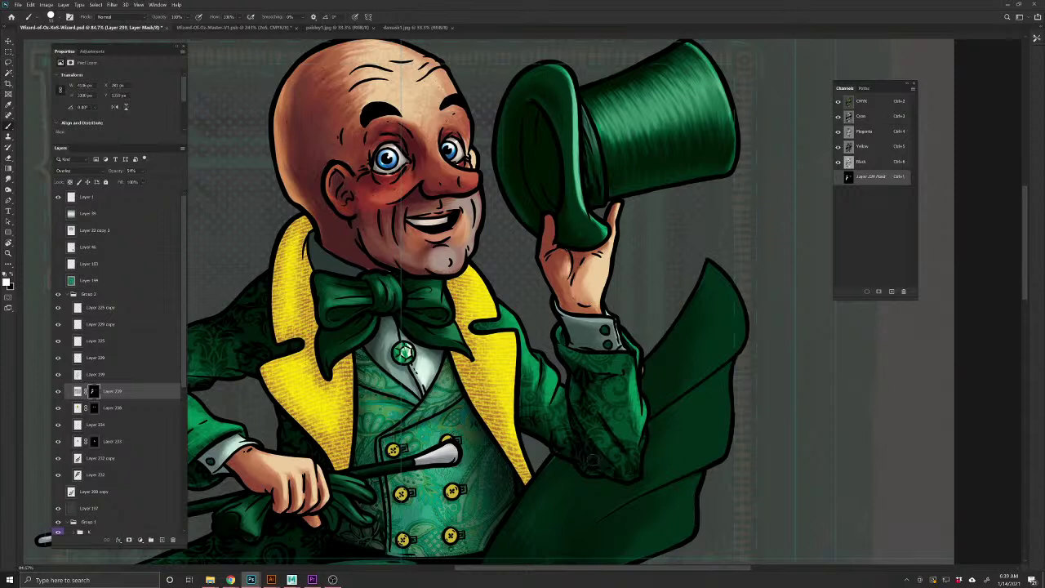
pyautogui.moveTo(555, 487); pyautogui.dragTo(514, 465)
# Apply the damask layer's mask permanently, load the trimmed pattern as a selection and hide that layer
pyautogui.moveTo(401, 468); pyautogui.dragTo(459, 325)
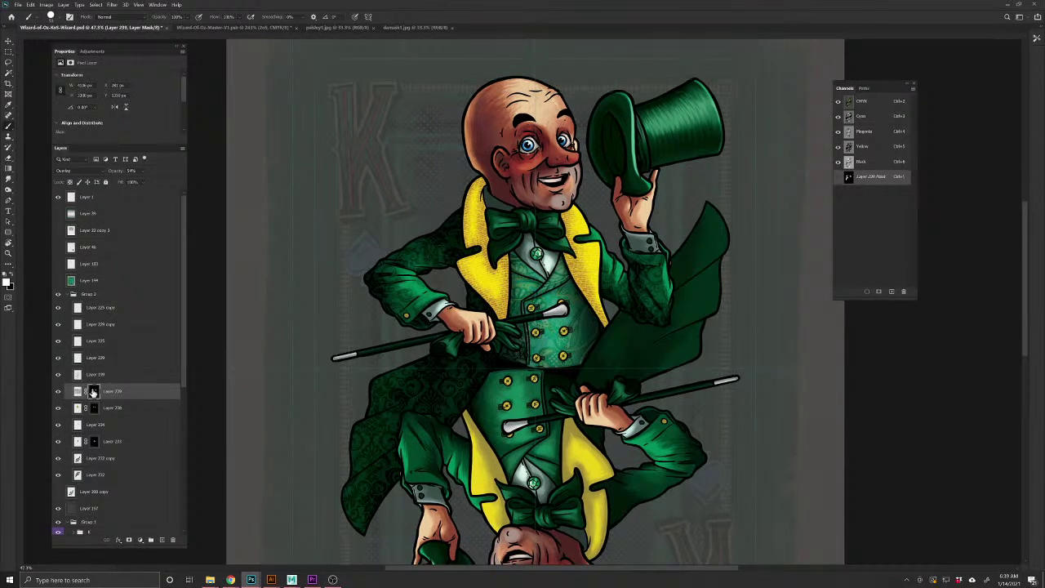
pyautogui.moveTo(93, 392); pyautogui.dragTo(169, 537)
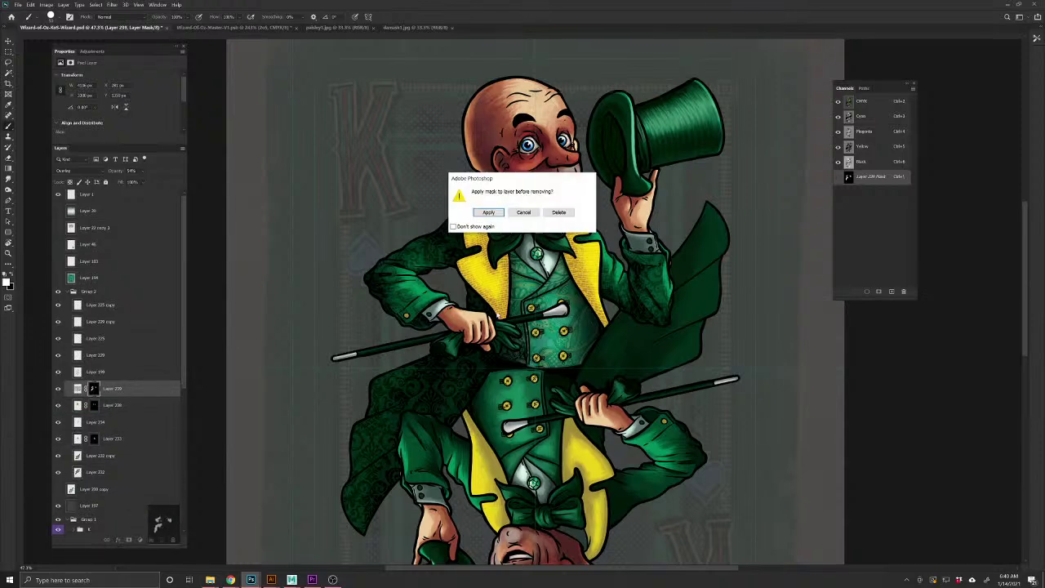
pyautogui.click(494, 213)
pyautogui.keyDown('ctrl'); pyautogui.click(77, 389); pyautogui.keyUp('ctrl')
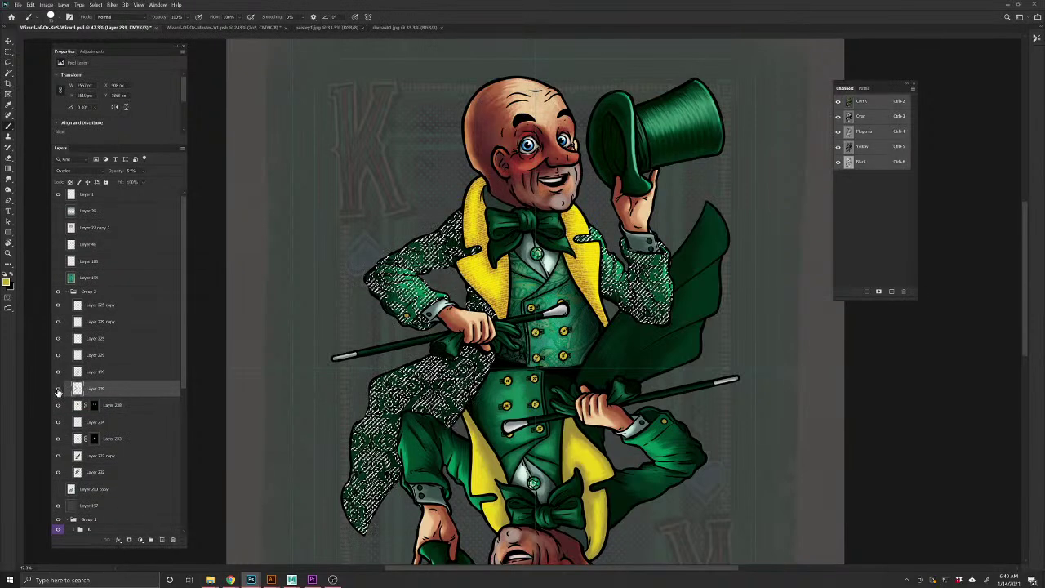
# Fill the damask selection with white on a new layer and blend it as Overlay at reduced opacity
pyautogui.click(162, 540)
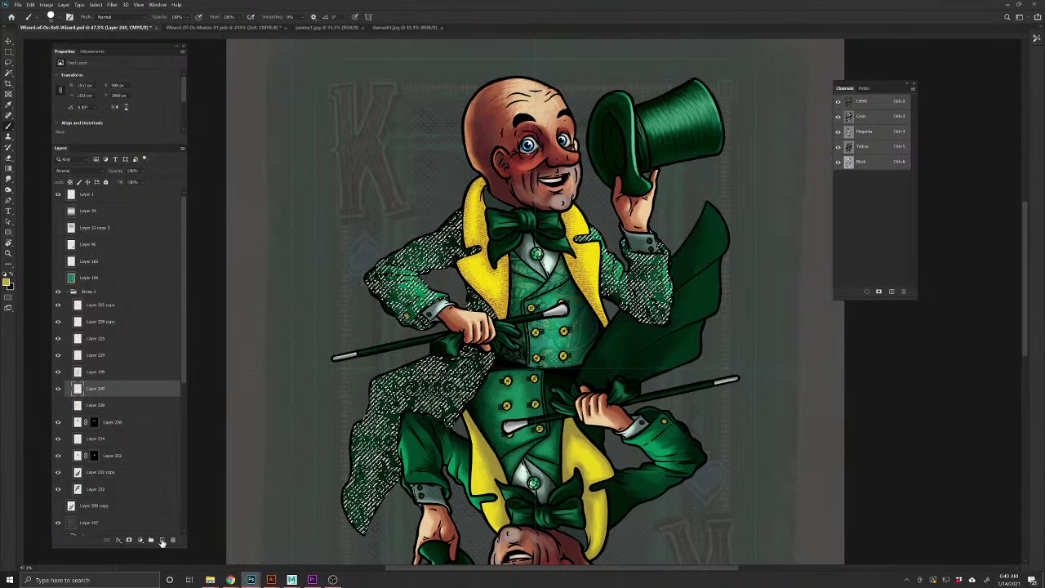
pyautogui.hotkey('ctrl', 'd')
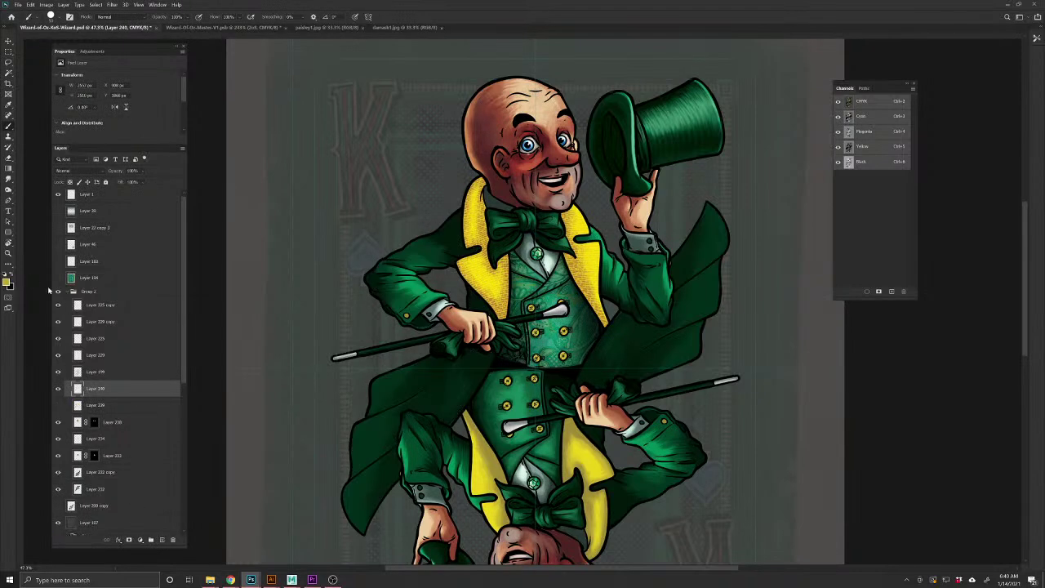
pyautogui.click(4, 275)
pyautogui.click(12, 275)
pyautogui.hotkey('alt', 'shift', 'BackSpace')
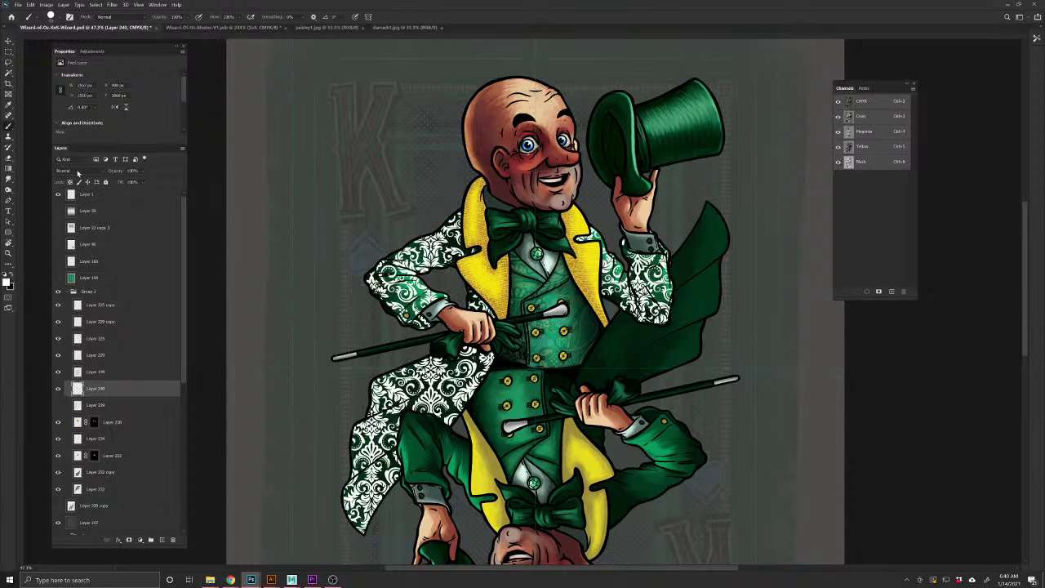
pyautogui.click(78, 173)
pyautogui.click(115, 189)
pyautogui.moveTo(114, 171); pyautogui.dragTo(105, 172)
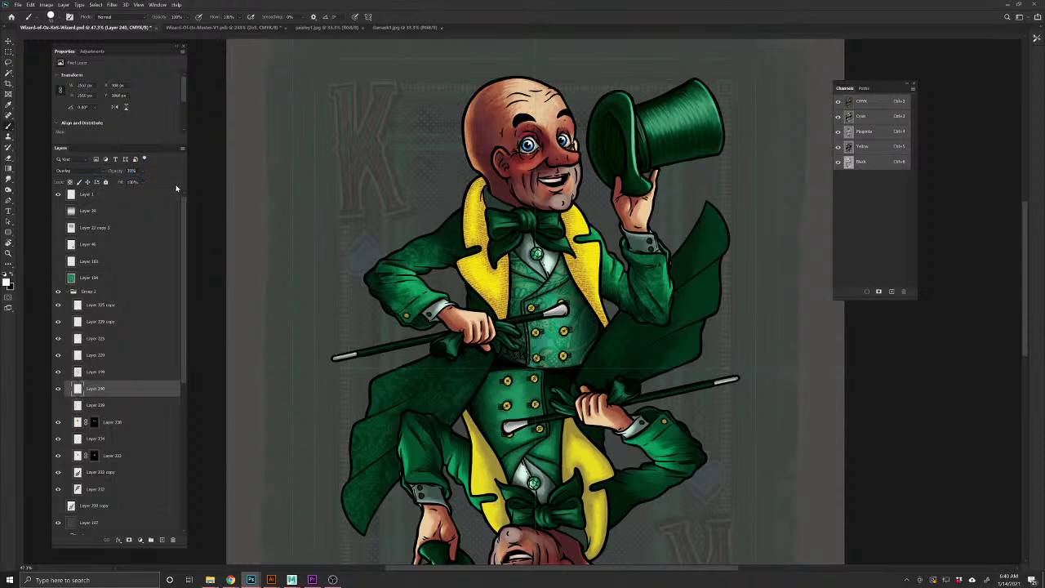
# Hide the white damask layer and fill the reloaded damask selection with golden yellow on a new layer
pyautogui.click(58, 389)
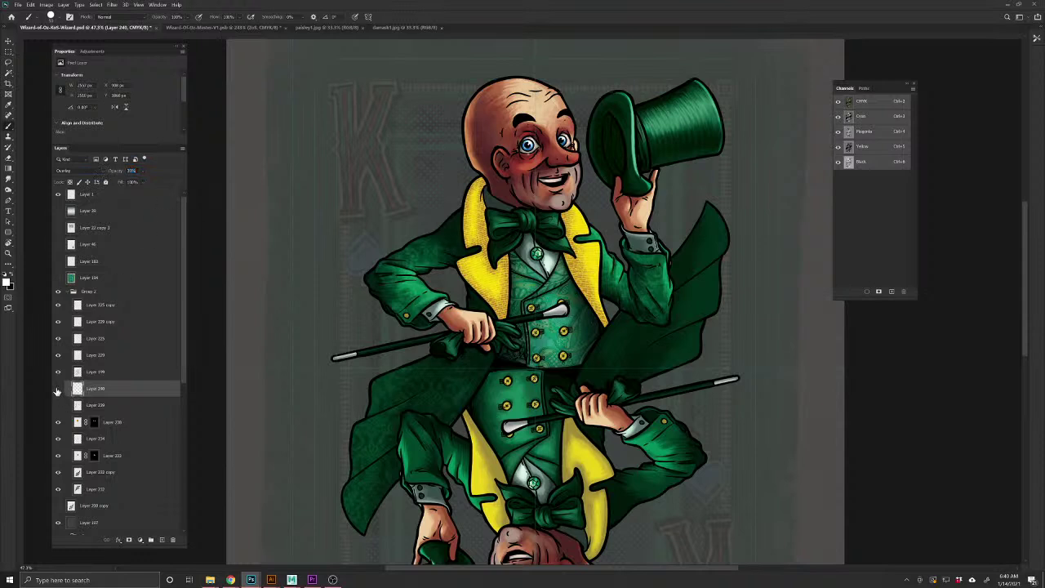
pyautogui.click(161, 541)
pyautogui.keyDown('ctrl'); pyautogui.click(78, 423); pyautogui.keyUp('ctrl')
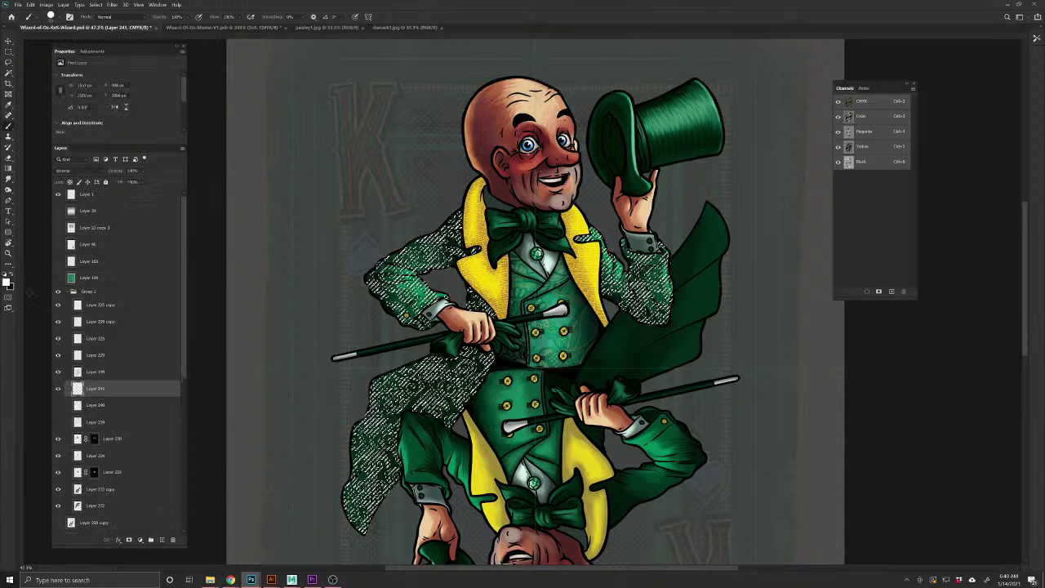
pyautogui.click(7, 282)
pyautogui.click(504, 288)
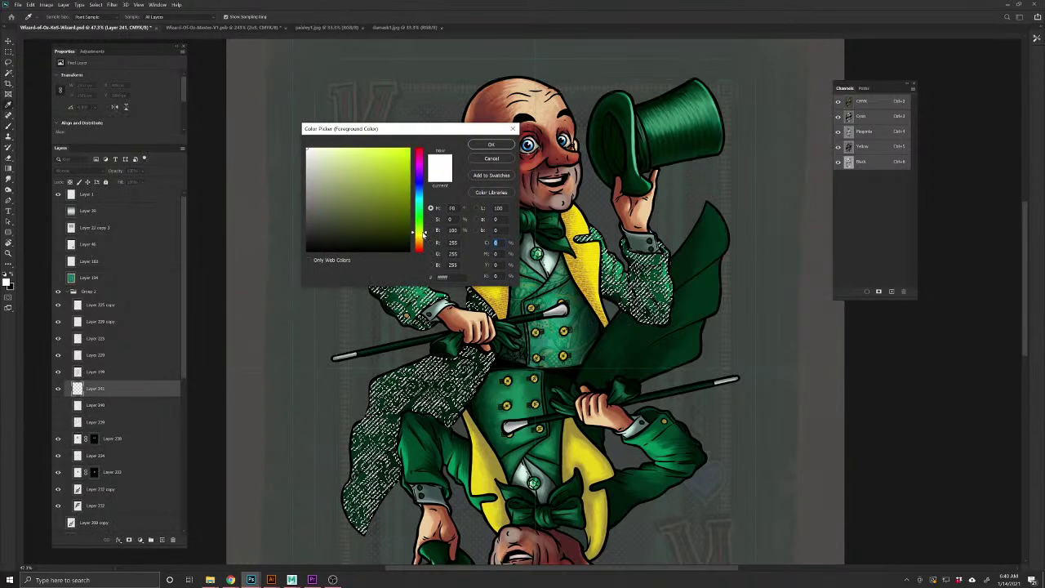
pyautogui.click(491, 144)
pyautogui.hotkey('ctrl', 'h')
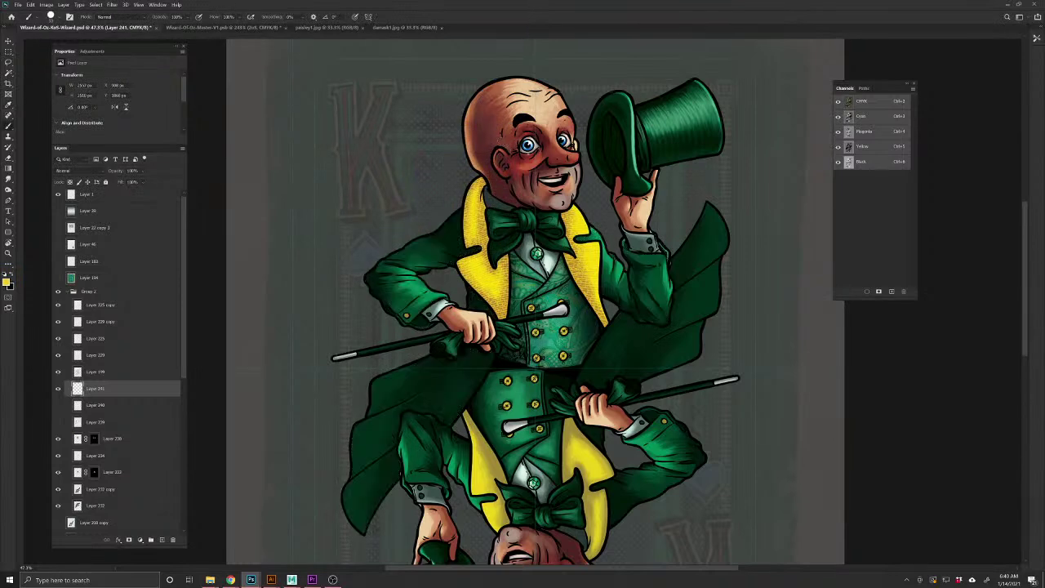
pyautogui.hotkey('alt', 'BackSpace')
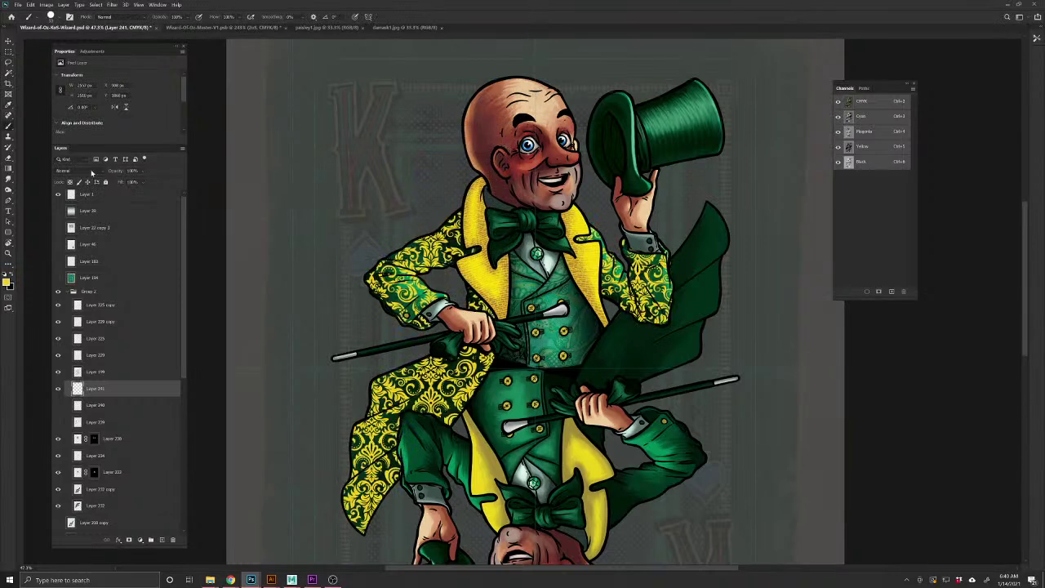
# Blend the yellow damask layer as Overlay and lower its opacity for a subtle coat pattern
pyautogui.click(92, 172)
pyautogui.click(109, 263)
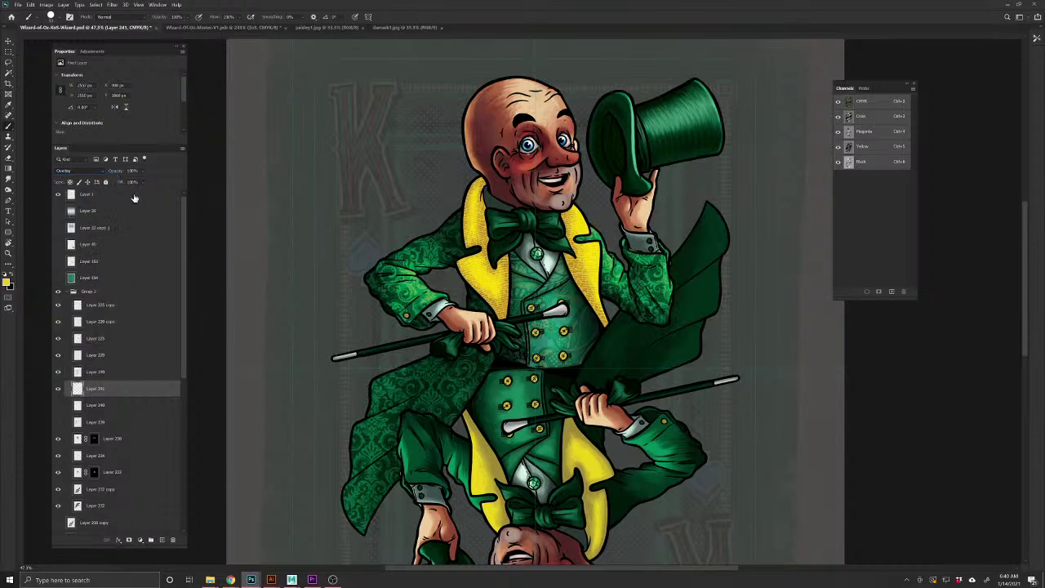
pyautogui.moveTo(117, 171); pyautogui.dragTo(88, 179)
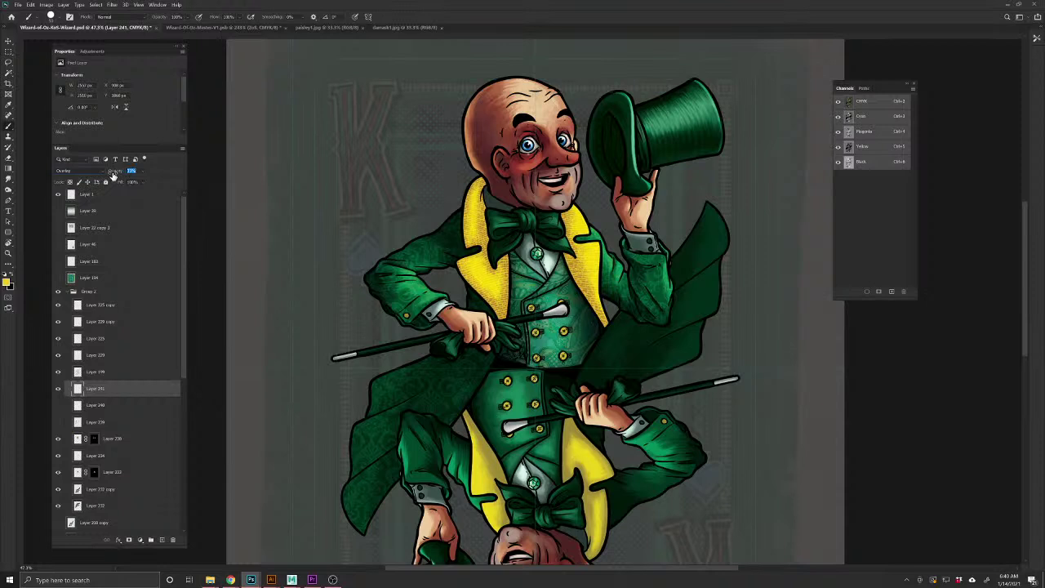
# Compare the yellow Overlay damask with the original dark damask on the coat, leaving only the dark version shown
pyautogui.click(58, 389)
pyautogui.click(58, 422)
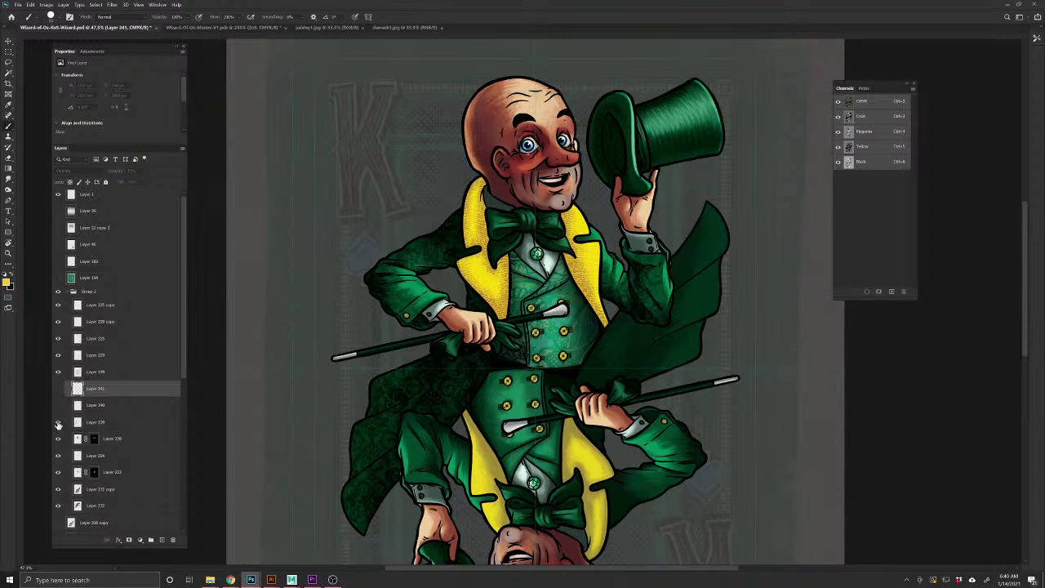
pyautogui.click(58, 423)
pyautogui.click(57, 388)
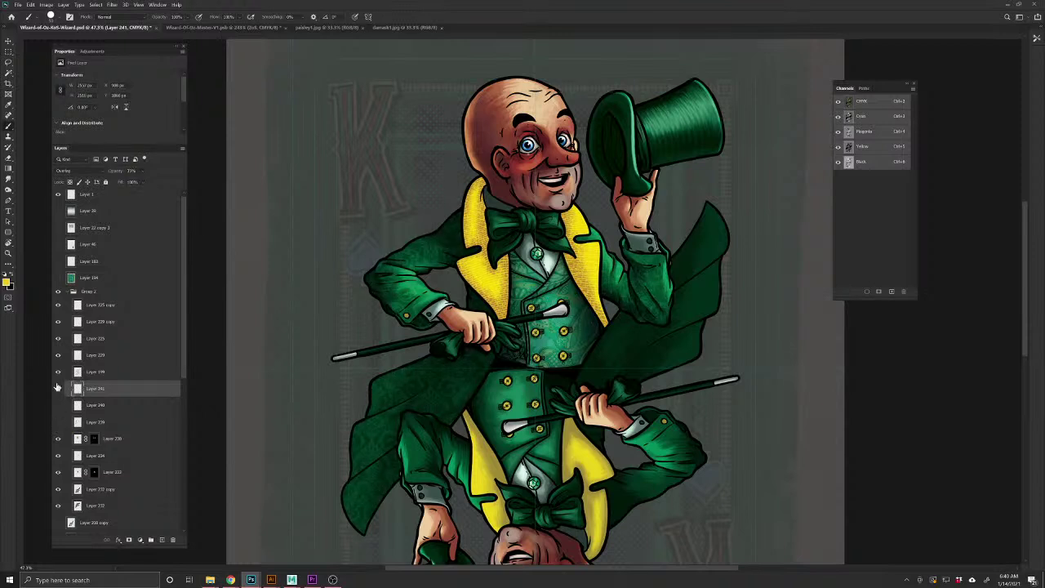
pyautogui.click(57, 388)
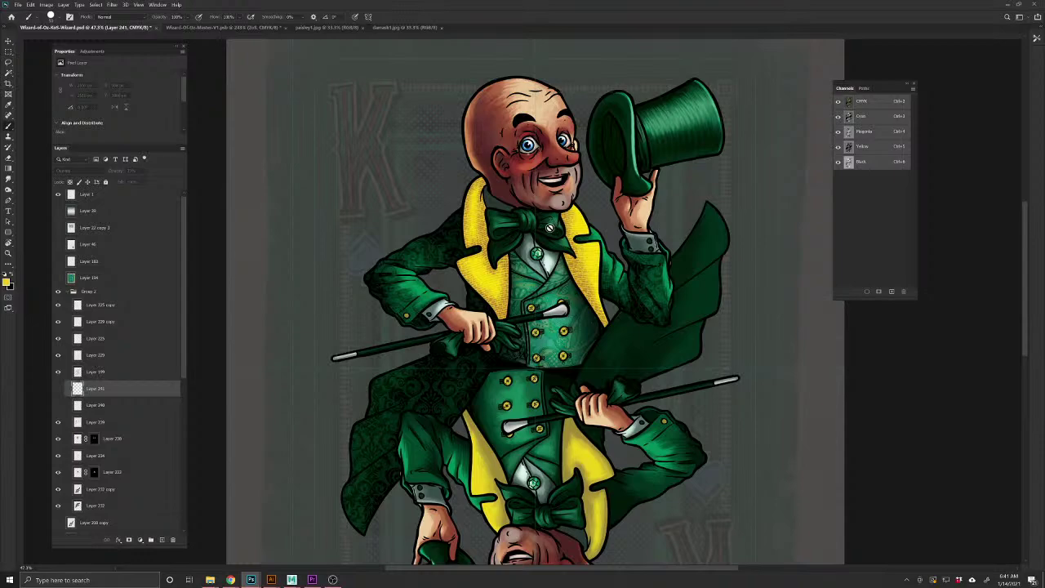
# Add a new layer and paint a short yellow test stripe on the bow tie with a much smaller brush
pyautogui.moveTo(536, 218); pyautogui.dragTo(555, 257)
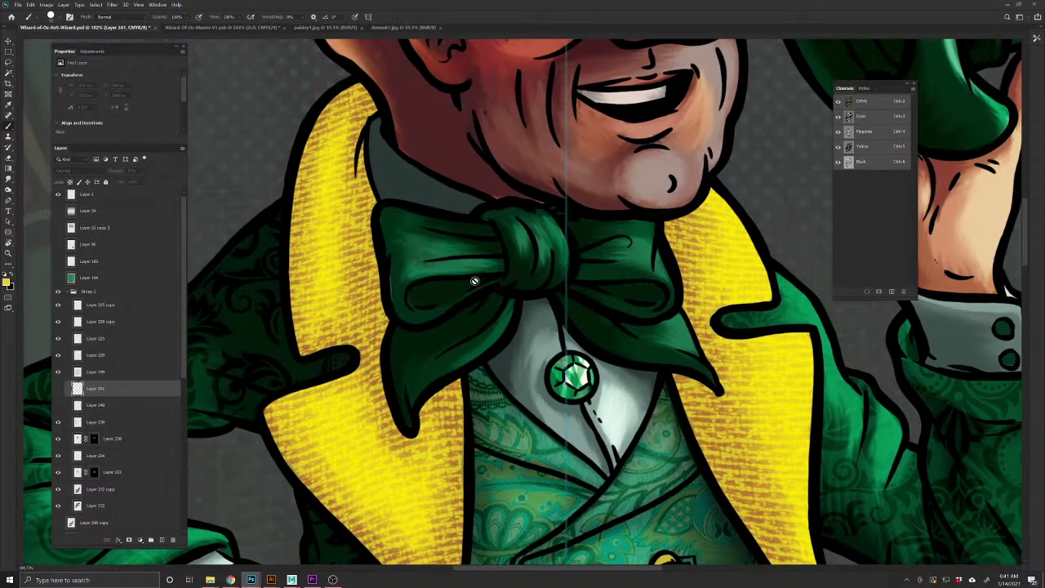
pyautogui.click(161, 540)
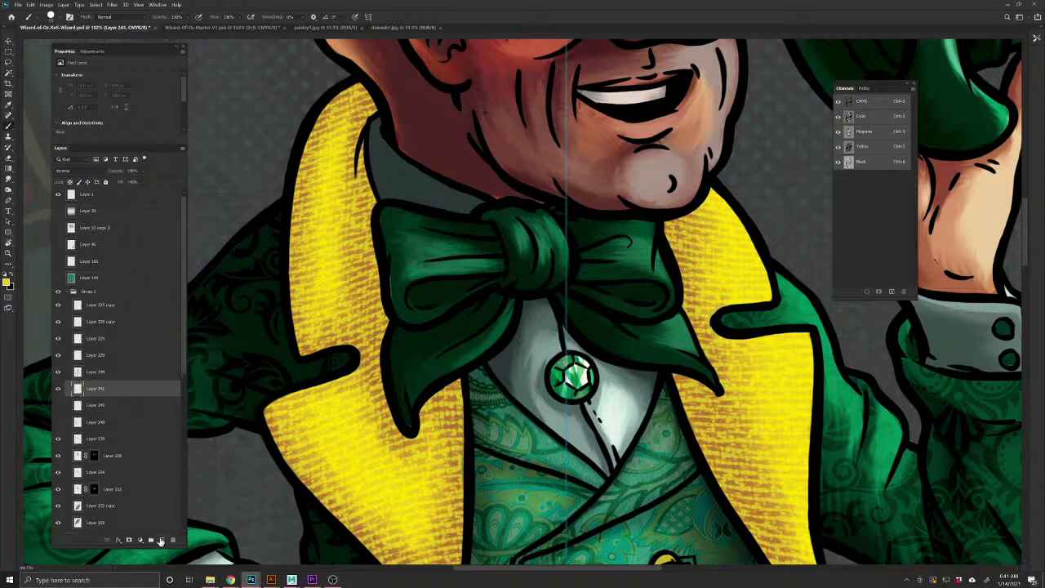
pyautogui.press('[')
pyautogui.press('[')
pyautogui.press('[')
pyautogui.moveTo(499, 248); pyautogui.dragTo(478, 246)
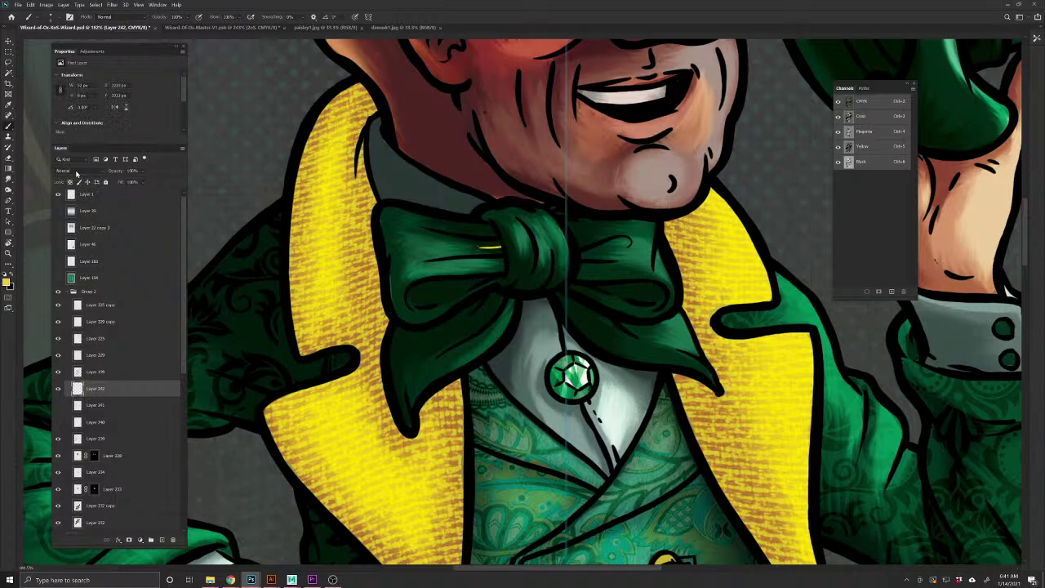
# Set the new stripe layer's blend mode to Overlay and undo the test stripe
pyautogui.click(78, 174)
pyautogui.click(82, 276)
pyautogui.click(74, 171)
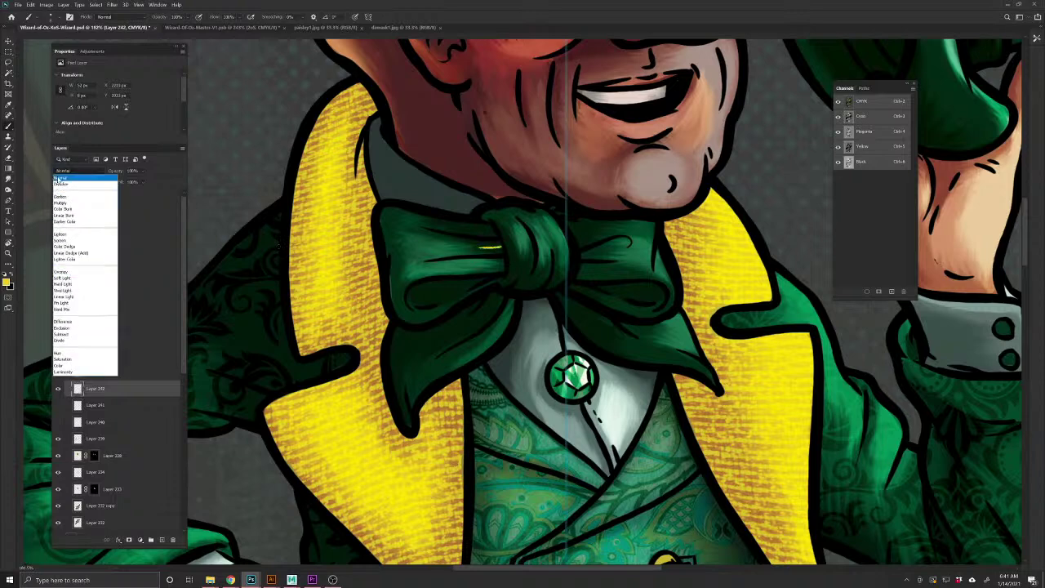
pyautogui.click(58, 178)
pyautogui.moveTo(113, 171)
pyautogui.mouseDown()
pyautogui.moveTo(99, 172)
pyautogui.moveTo(133, 172)
pyautogui.mouseUp()
pyautogui.click(79, 171)
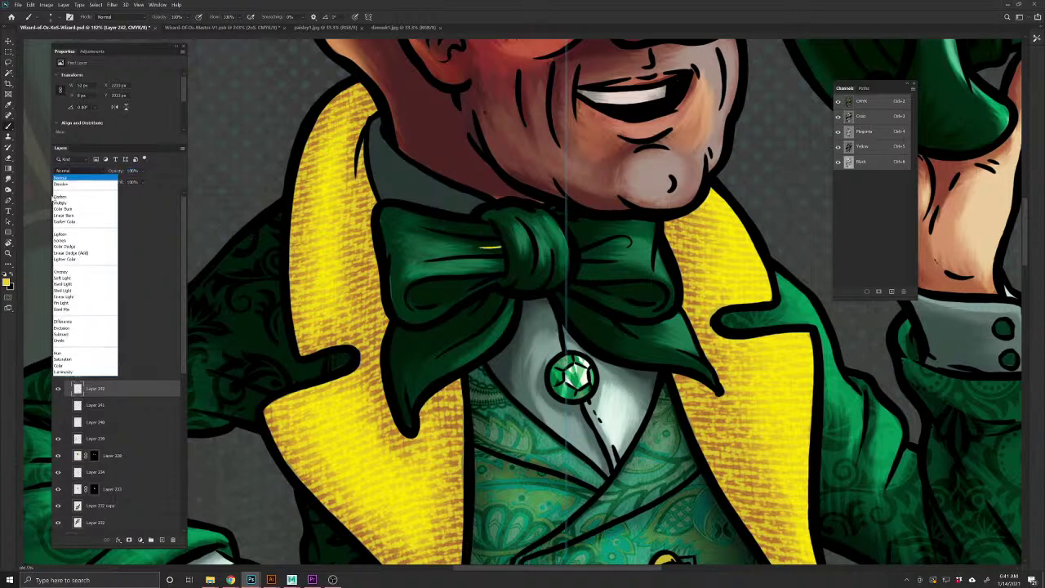
pyautogui.click(71, 270)
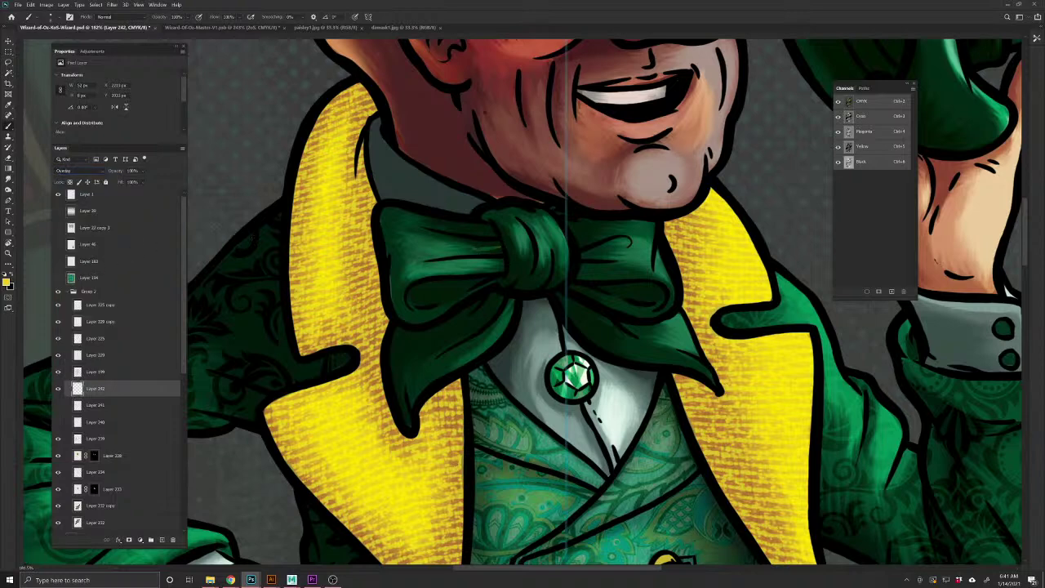
pyautogui.hotkey('ctrl', 'z')
# Paint thin yellow stripes following the folds of the bow tie's loop on the viewer's left
pyautogui.moveTo(468, 245); pyautogui.dragTo(495, 493)
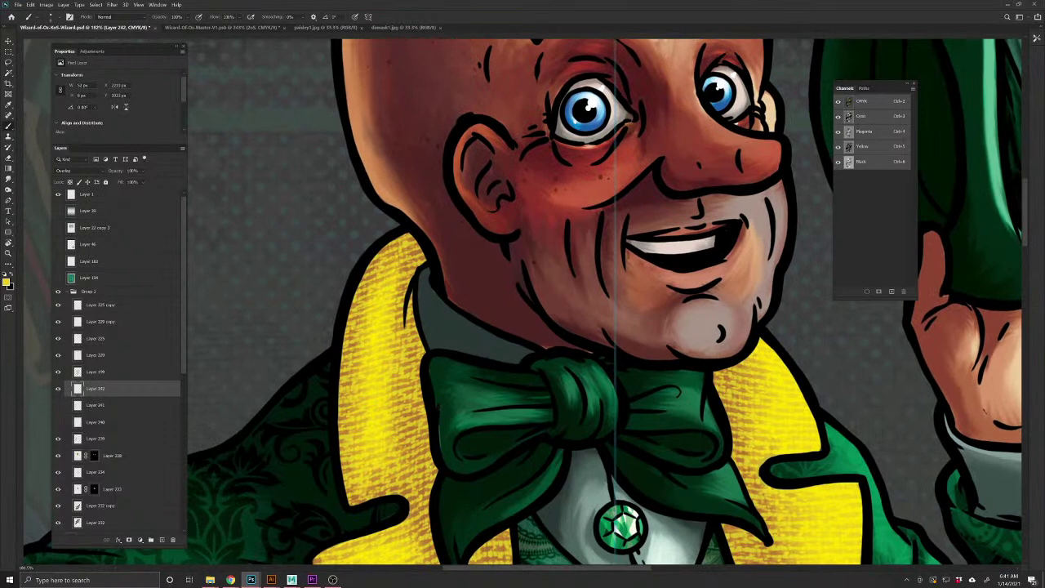
pyautogui.moveTo(461, 394); pyautogui.dragTo(515, 399)
pyautogui.moveTo(431, 388); pyautogui.dragTo(506, 386)
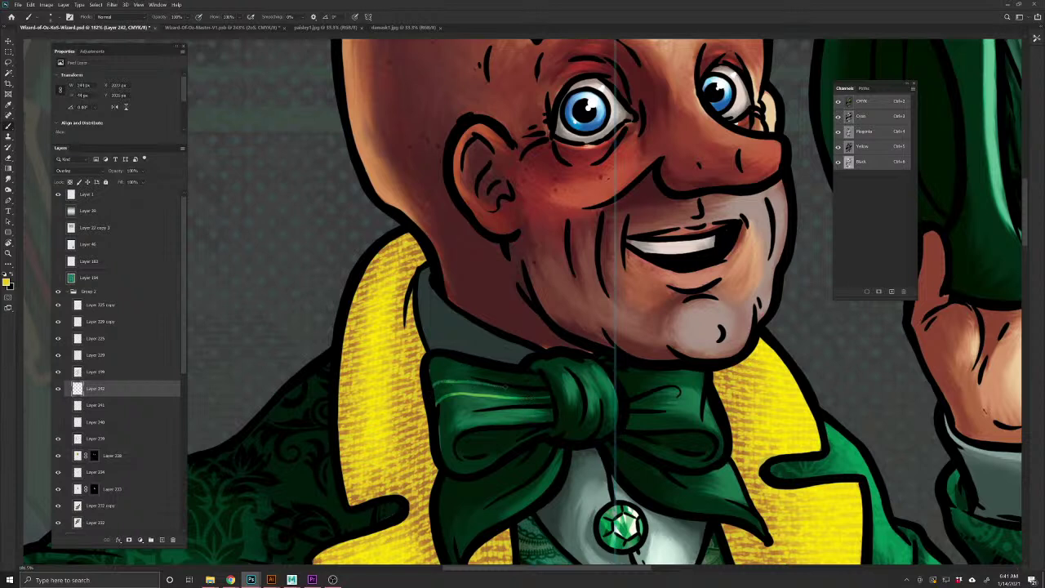
pyautogui.moveTo(434, 369); pyautogui.dragTo(542, 382)
pyautogui.moveTo(442, 412)
pyautogui.mouseDown()
pyautogui.moveTo(497, 407)
pyautogui.moveTo(471, 421)
pyautogui.moveTo(557, 414)
pyautogui.mouseUp()
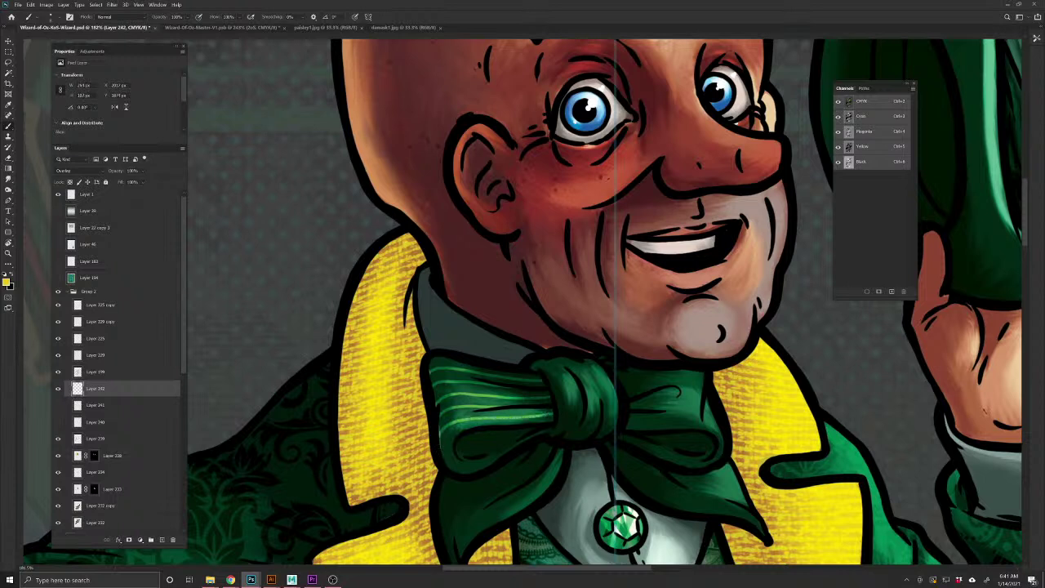
pyautogui.moveTo(446, 452)
pyautogui.mouseDown()
pyautogui.moveTo(492, 464)
pyautogui.moveTo(461, 438)
pyautogui.moveTo(460, 447)
pyautogui.moveTo(516, 435)
pyautogui.mouseUp()
# Paint curved yellow stripes around the bow tie's knot and undo the unwanted strokes
pyautogui.moveTo(604, 468); pyautogui.dragTo(493, 442)
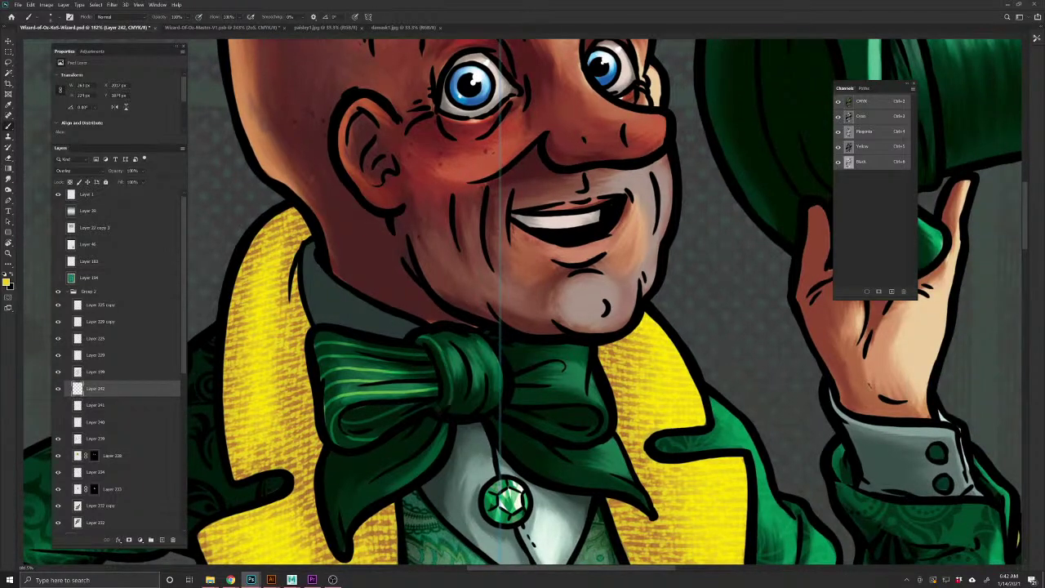
pyautogui.moveTo(426, 331)
pyautogui.mouseDown()
pyautogui.moveTo(448, 343)
pyautogui.moveTo(464, 400)
pyautogui.moveTo(457, 415)
pyautogui.mouseUp()
pyautogui.moveTo(443, 332)
pyautogui.mouseDown()
pyautogui.moveTo(466, 389)
pyautogui.moveTo(449, 414)
pyautogui.moveTo(479, 378)
pyautogui.moveTo(455, 338)
pyautogui.mouseUp()
pyautogui.hotkey('ctrl', 'z')
pyautogui.hotkey('ctrl', 'z')
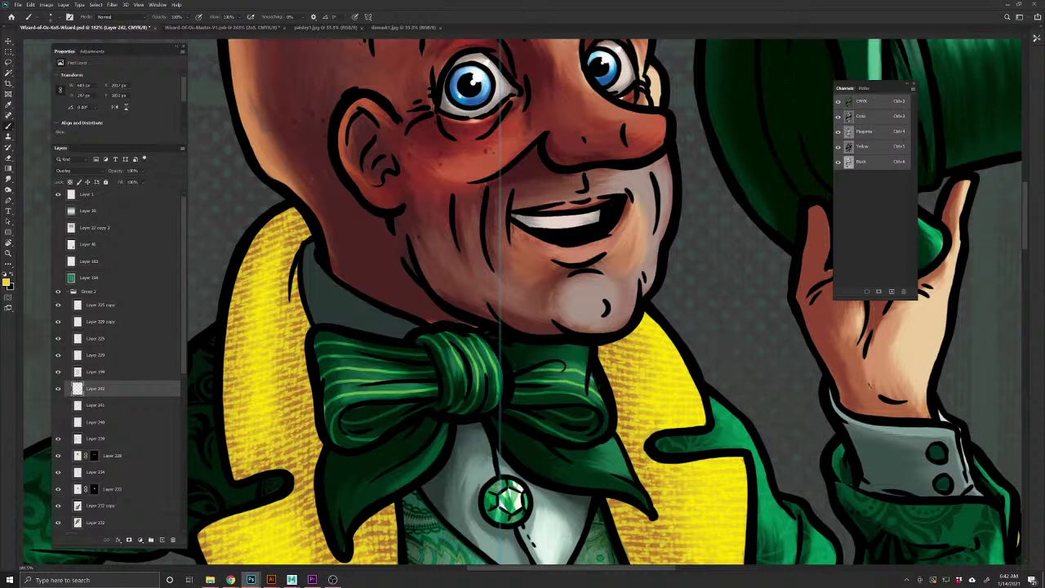
# Continue the thin yellow stripes over the rest of the bow tie, including both hanging tails
pyautogui.moveTo(539, 392); pyautogui.dragTo(447, 415)
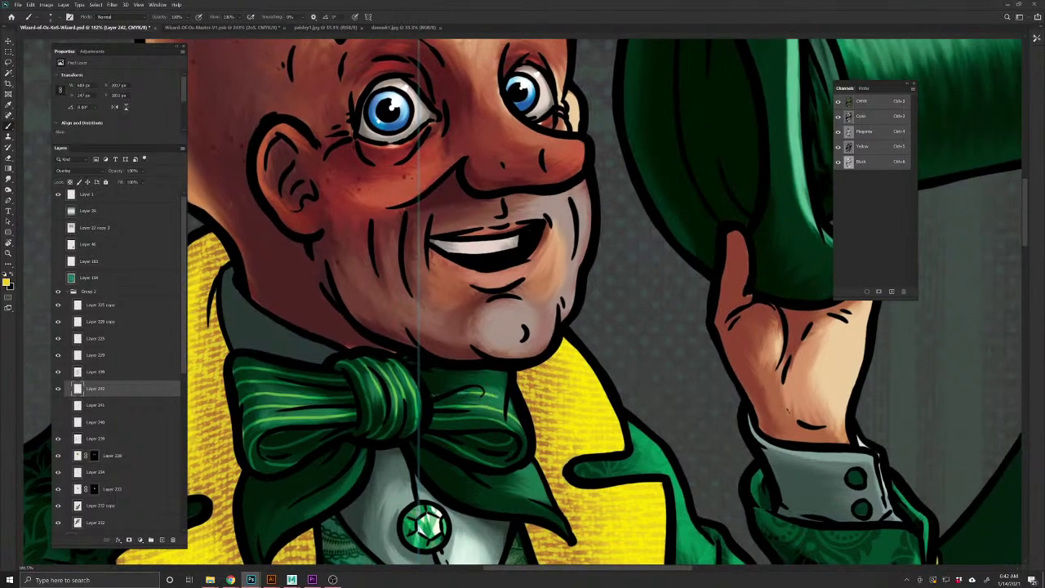
pyautogui.moveTo(512, 397)
pyautogui.mouseDown()
pyautogui.moveTo(481, 382)
pyautogui.moveTo(433, 388)
pyautogui.mouseUp()
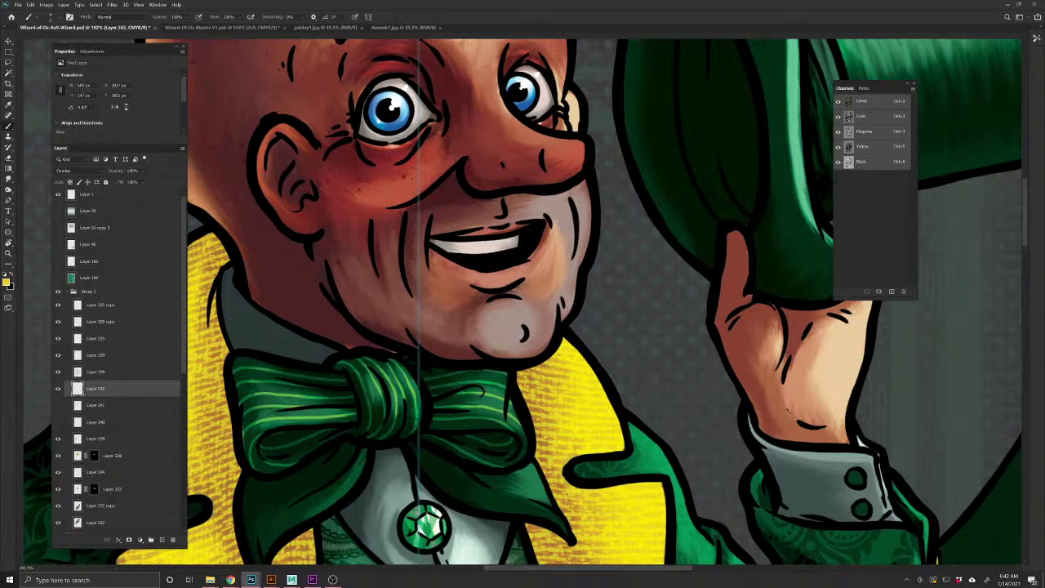
pyautogui.moveTo(449, 493); pyautogui.dragTo(531, 415)
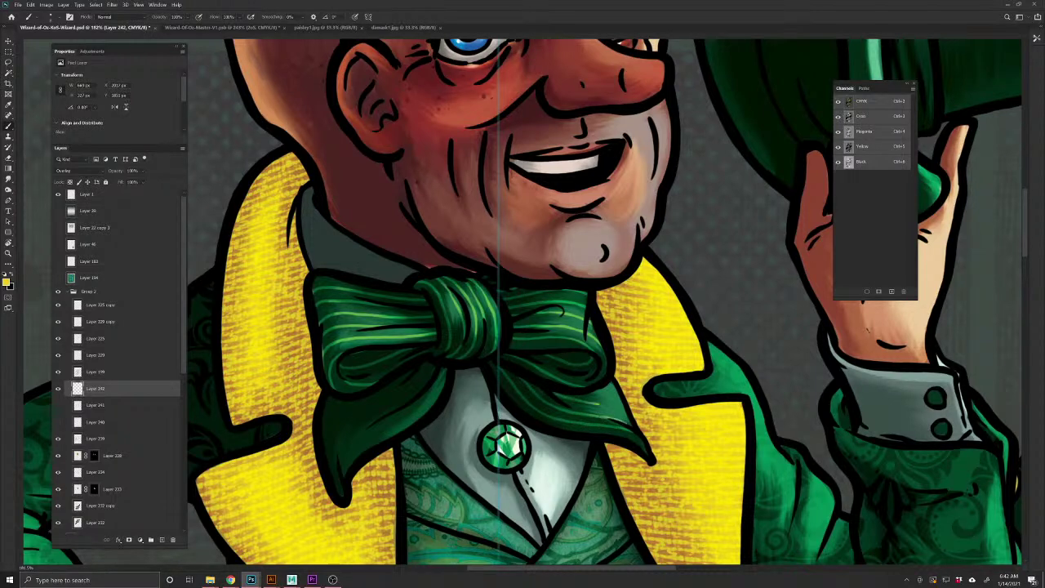
pyautogui.moveTo(472, 515); pyautogui.dragTo(593, 471)
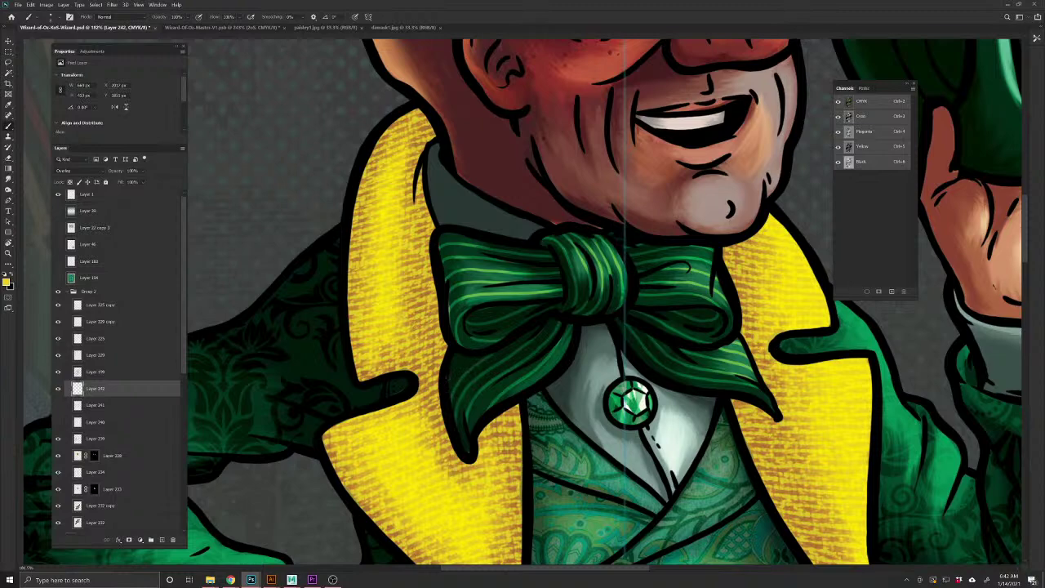
# Lower the bow tie stripe layer's opacity to 87% while judging the whole figure
pyautogui.scroll(-5, 446, 414)
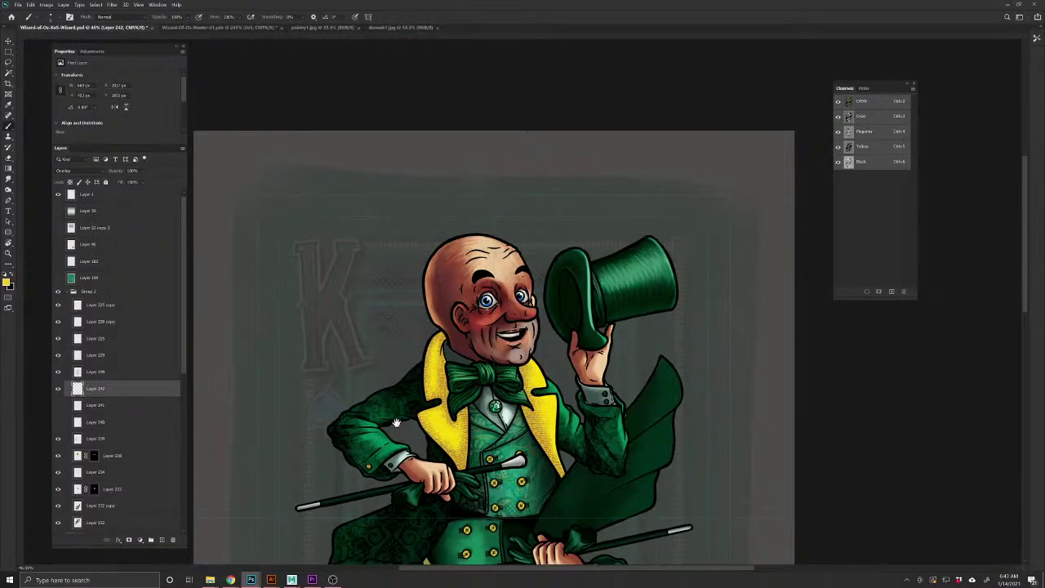
pyautogui.moveTo(384, 435); pyautogui.dragTo(462, 342)
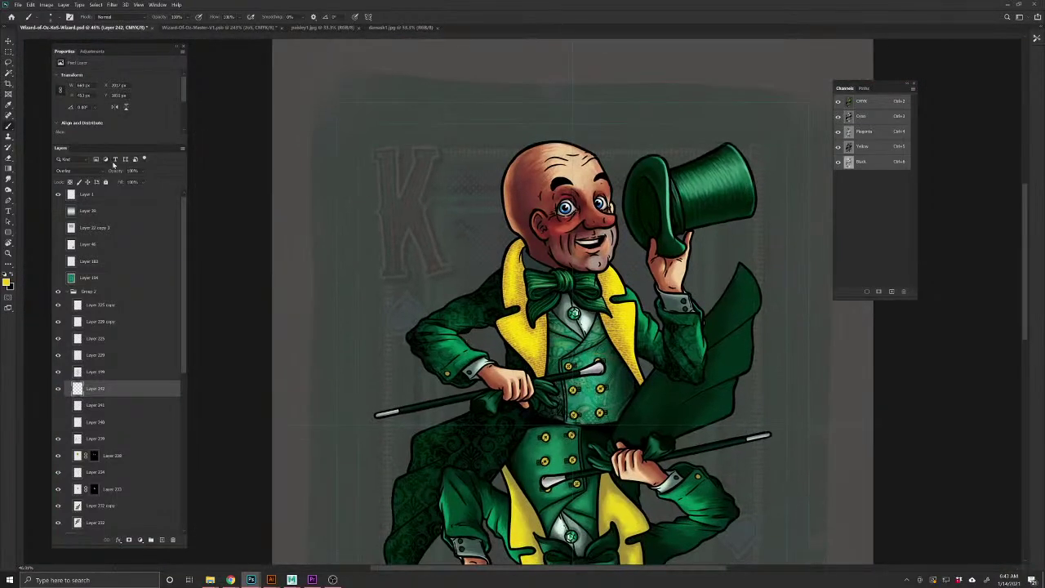
pyautogui.moveTo(114, 171)
pyautogui.mouseDown()
pyautogui.moveTo(91, 174)
pyautogui.moveTo(108, 172)
pyautogui.mouseUp()
pyautogui.moveTo(571, 319)
pyautogui.mouseDown()
pyautogui.moveTo(609, 322)
pyautogui.moveTo(574, 323)
pyautogui.mouseUp()
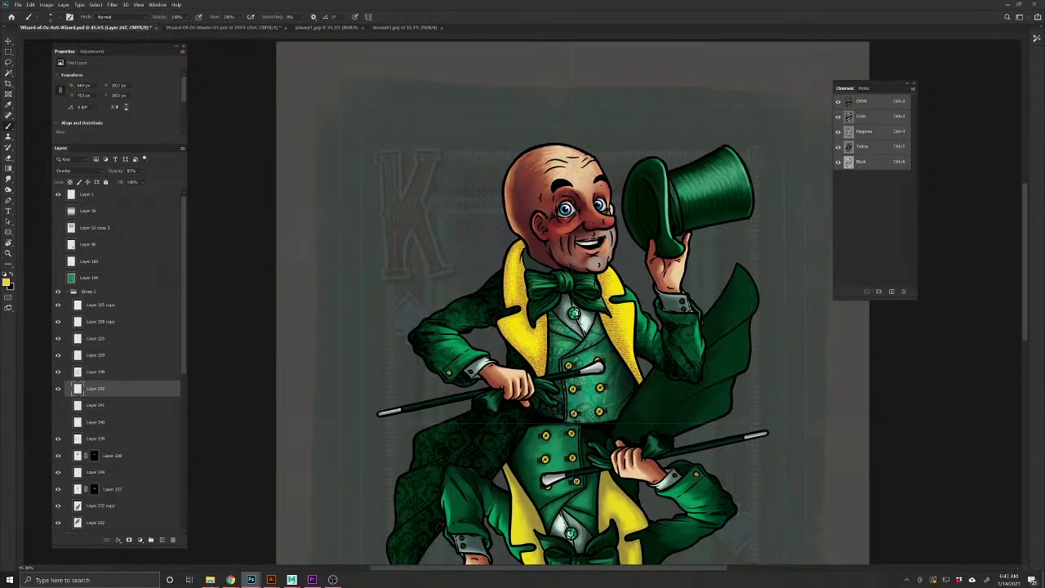
pyautogui.click(58, 406)
# Switch to damask1.jpg and close it
pyautogui.click(160, 5)
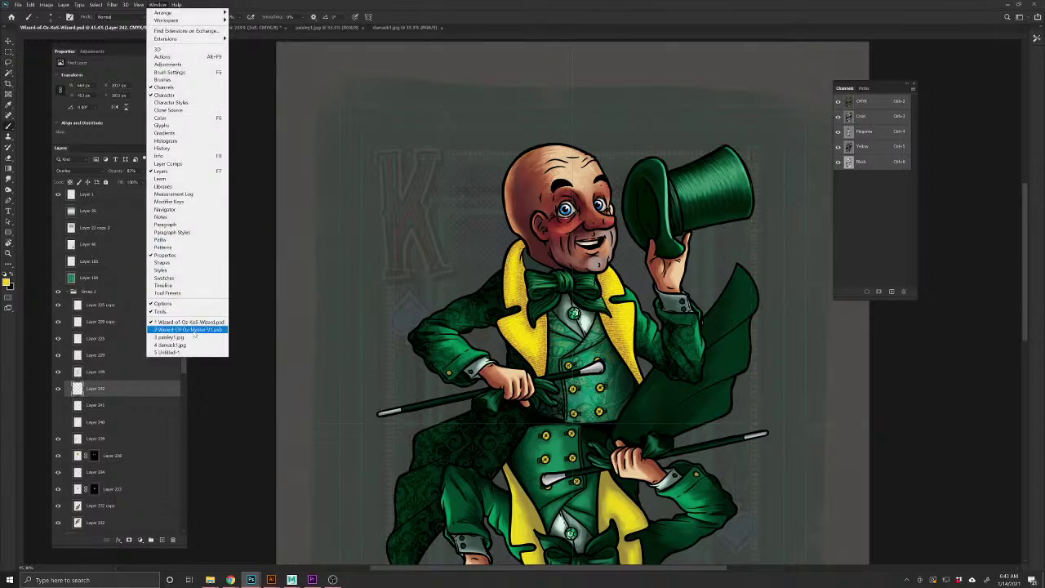
pyautogui.click(186, 344)
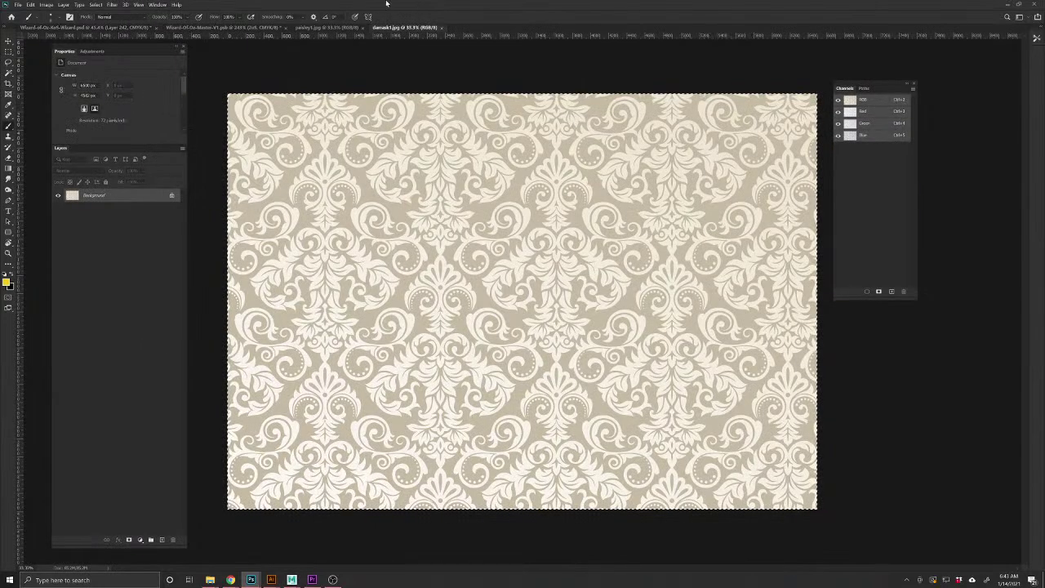
pyautogui.click(442, 28)
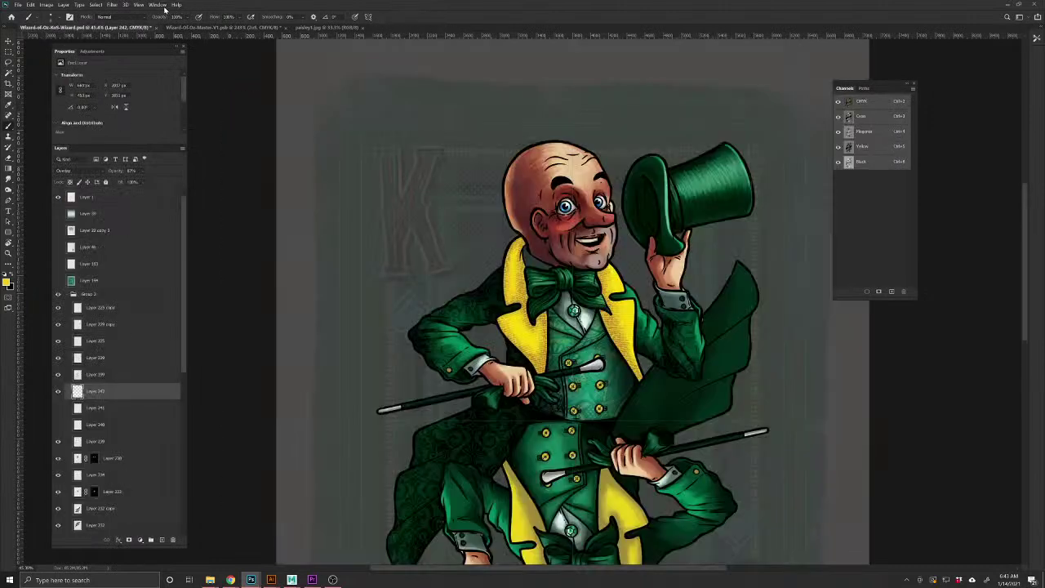
# Copy the extracted black damask layer from the untitled grayscale document into the wizard artwork
pyautogui.click(160, 5)
pyautogui.click(187, 339)
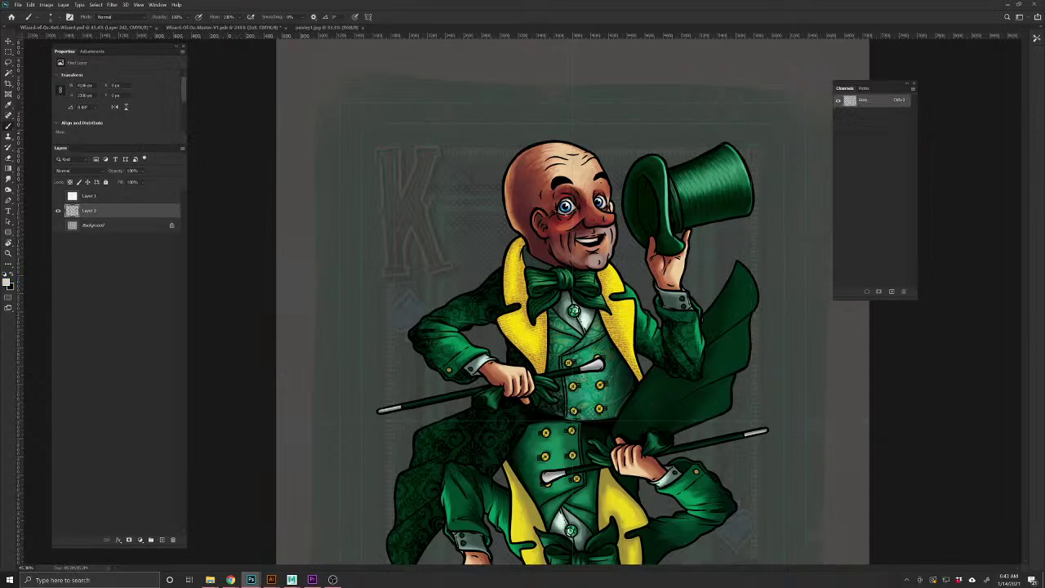
pyautogui.press('v')
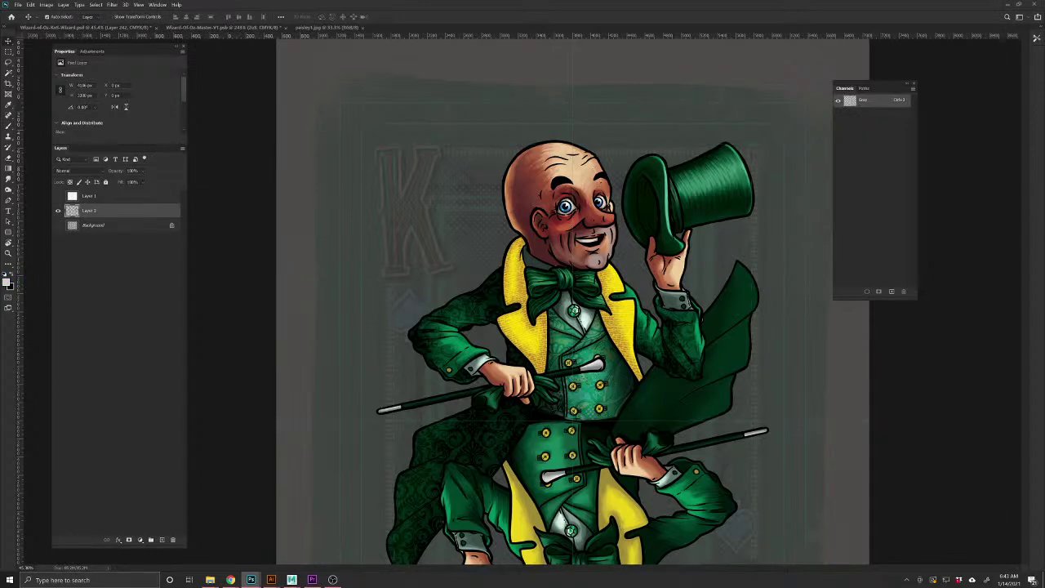
pyautogui.moveTo(880, 167); pyautogui.dragTo(590, 216)
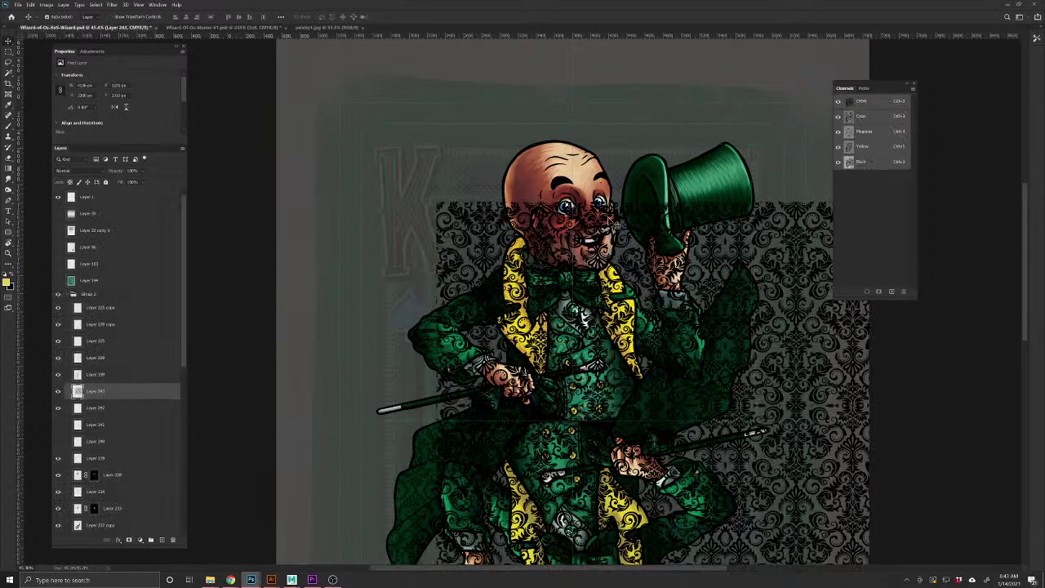
# Scale the damask pattern down proportionally and position it over the upper wizard's head, torso and sleeves
pyautogui.hotkey('ctrl', 't')
pyautogui.moveTo(433, 201); pyautogui.dragTo(519, 266)
pyautogui.moveTo(678, 433); pyautogui.dragTo(548, 280)
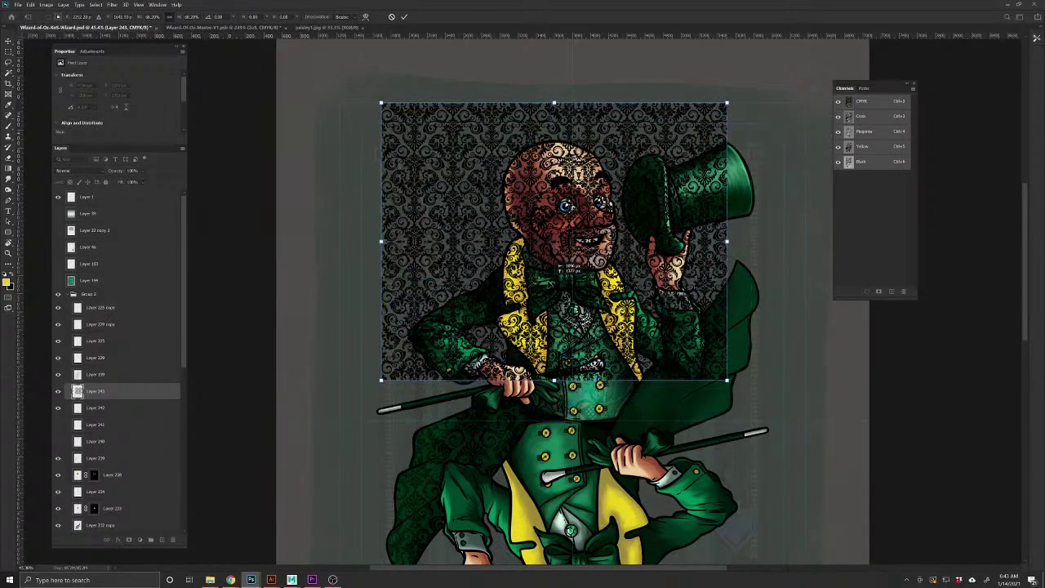
pyautogui.moveTo(727, 379); pyautogui.dragTo(704, 360)
pyautogui.moveTo(636, 309); pyautogui.dragTo(654, 328)
pyautogui.press('Return')
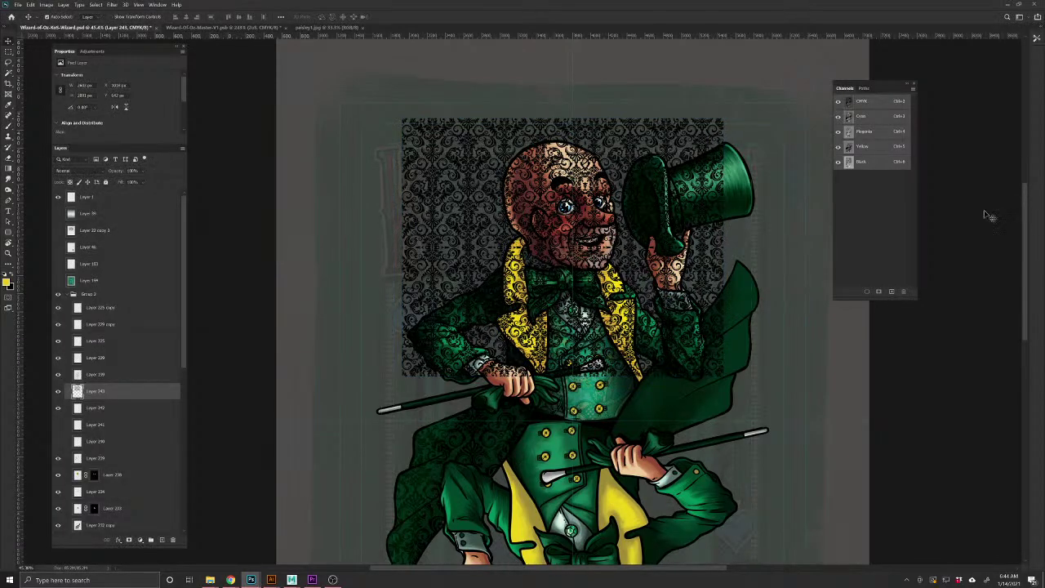
# Load the black damask as a selection, hide its layer, fill the selection with white on a new layer and deselect
pyautogui.moveTo(569, 294); pyautogui.dragTo(616, 293)
pyautogui.keyDown('ctrl'); pyautogui.click(79, 393); pyautogui.keyUp('ctrl')
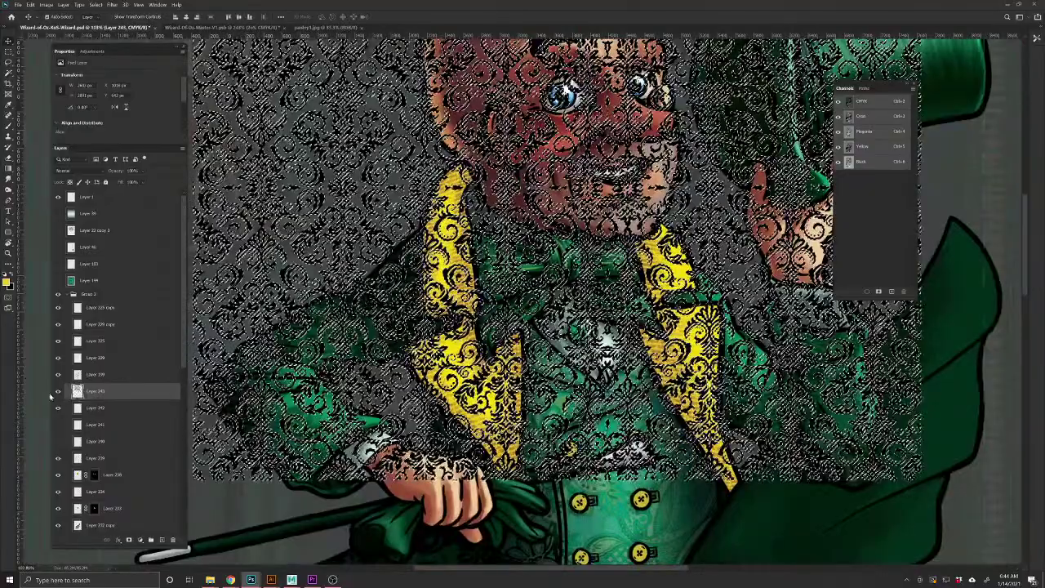
pyautogui.click(57, 392)
pyautogui.click(161, 540)
pyautogui.click(4, 274)
pyautogui.click(11, 274)
pyautogui.hotkey('alt', 'BackSpace')
pyautogui.hotkey('ctrl', 'd')
# Blend the white damask layer as Overlay at 50% opacity
pyautogui.click(69, 171)
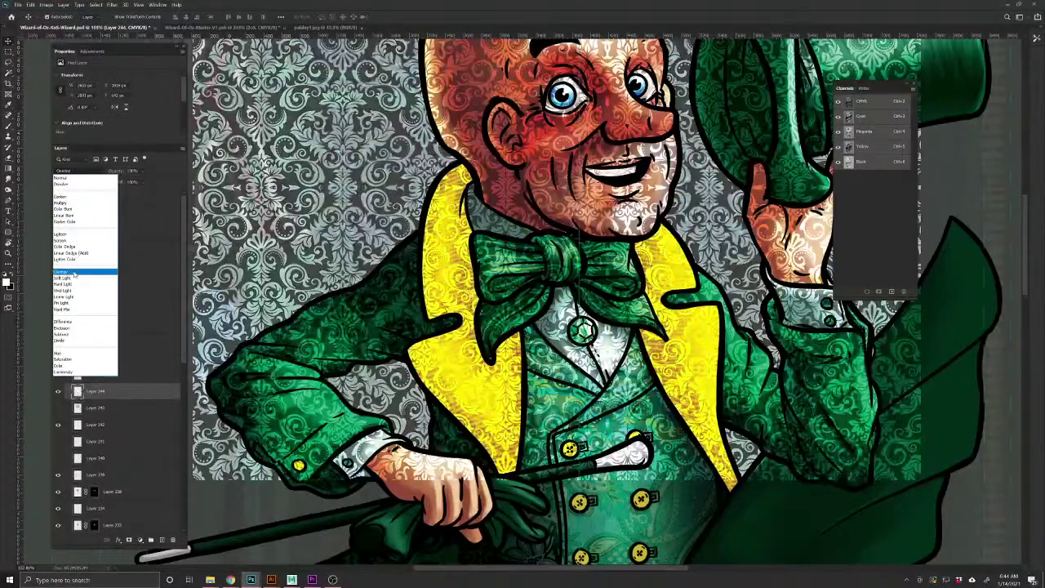
pyautogui.click(74, 273)
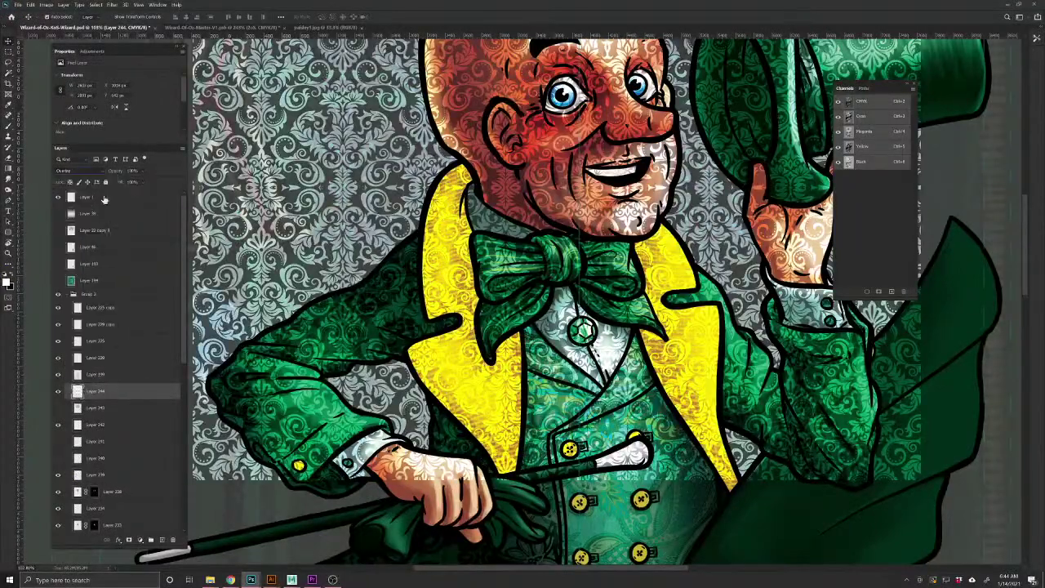
pyautogui.moveTo(120, 171); pyautogui.dragTo(81, 177)
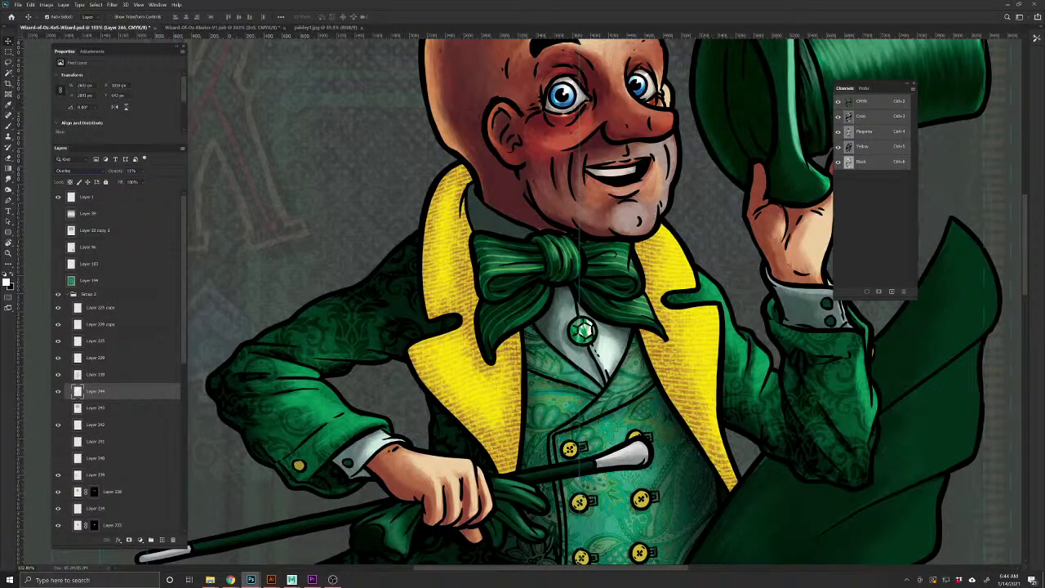
pyautogui.write('50')
pyautogui.press('Return')
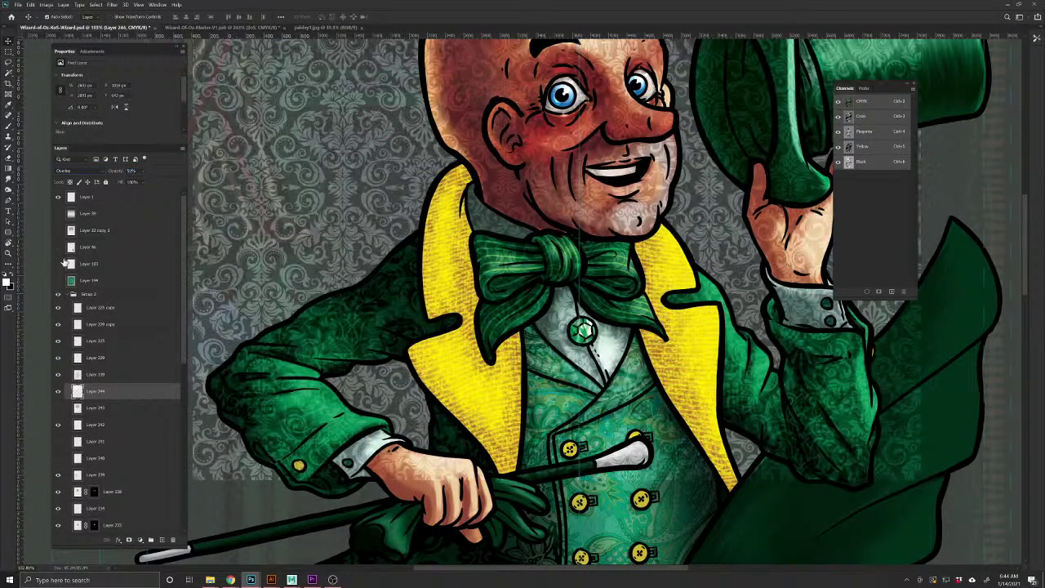
# Add a layer mask to the white damask layer and fill it with black to conceal the pattern
pyautogui.click(128, 540)
pyautogui.click(12, 276)
pyautogui.hotkey('alt', 'BackSpace')
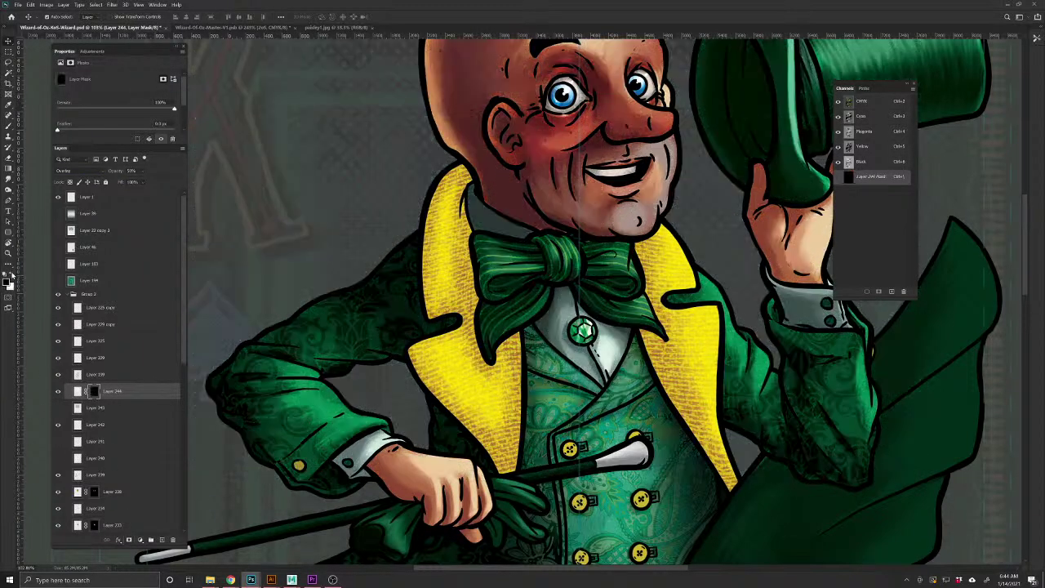
# Paint white on the damask layer's mask to reveal the pattern on the shirt front, and lower the layer's opacity
pyautogui.press('b')
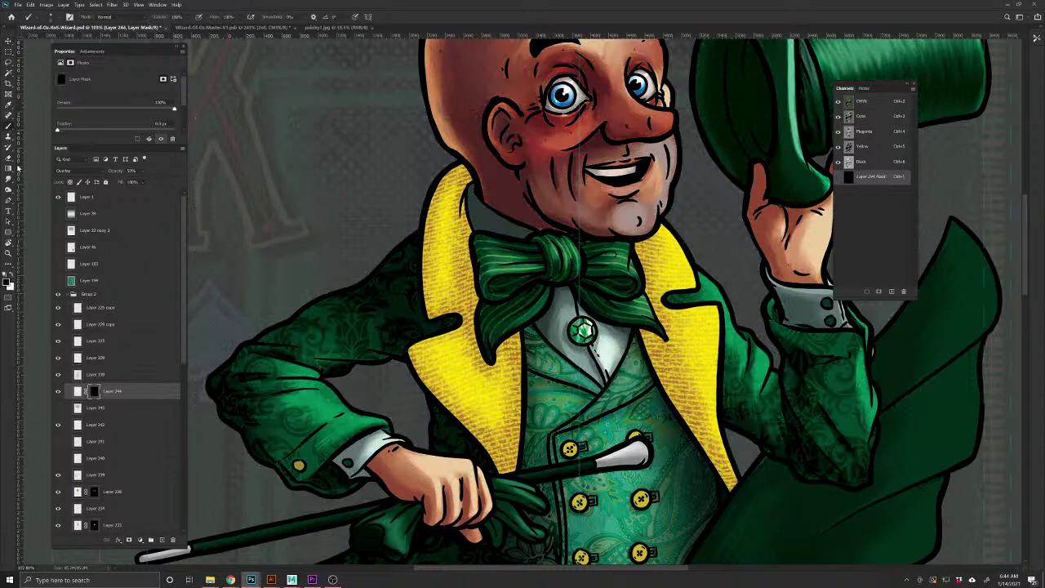
pyautogui.click(12, 273)
pyautogui.moveTo(601, 380)
pyautogui.mouseDown()
pyautogui.moveTo(575, 360)
pyautogui.moveTo(567, 292)
pyautogui.moveTo(545, 332)
pyautogui.mouseUp()
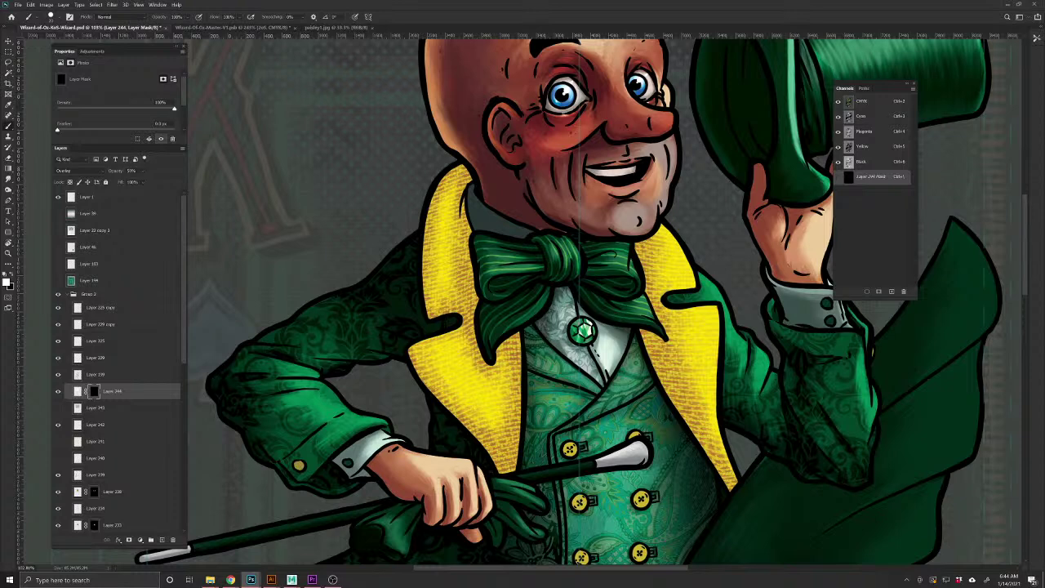
pyautogui.moveTo(121, 172); pyautogui.dragTo(112, 174)
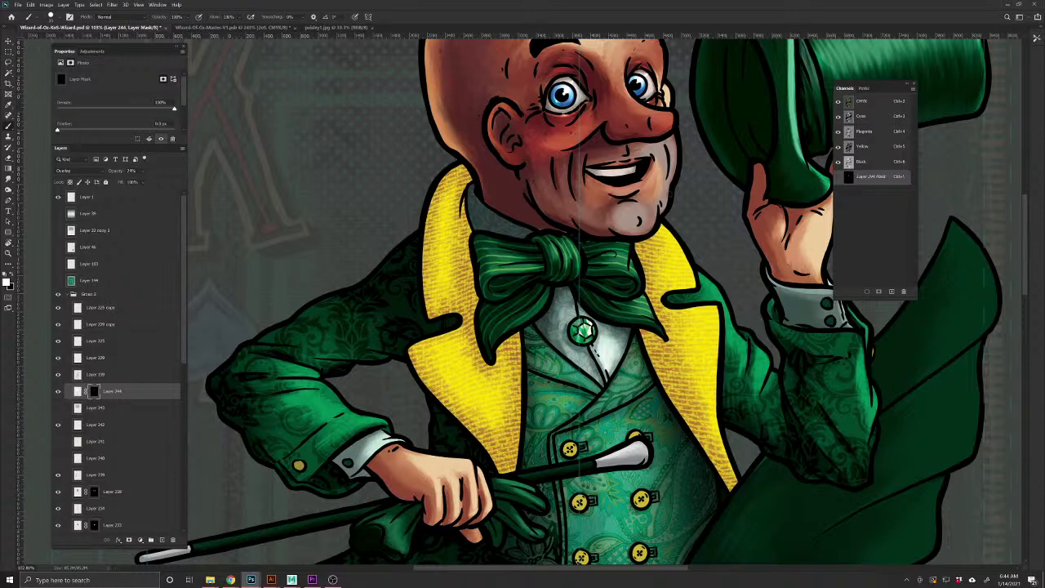
pyautogui.moveTo(638, 177); pyautogui.dragTo(589, 256)
pyautogui.keyDown('alt'); pyautogui.click(588, 255); pyautogui.keyUp('alt')
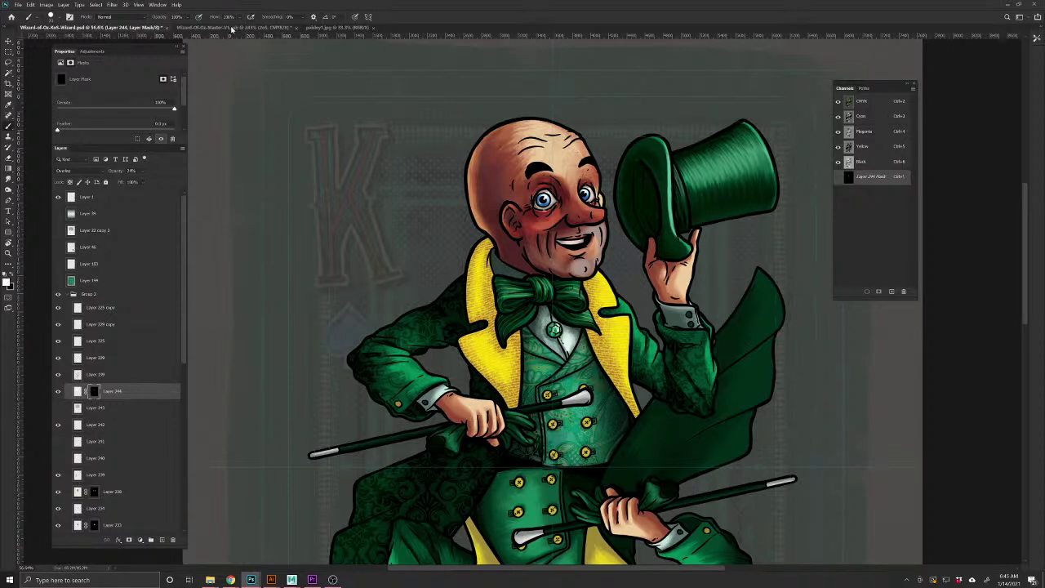
pyautogui.click(152, 6)
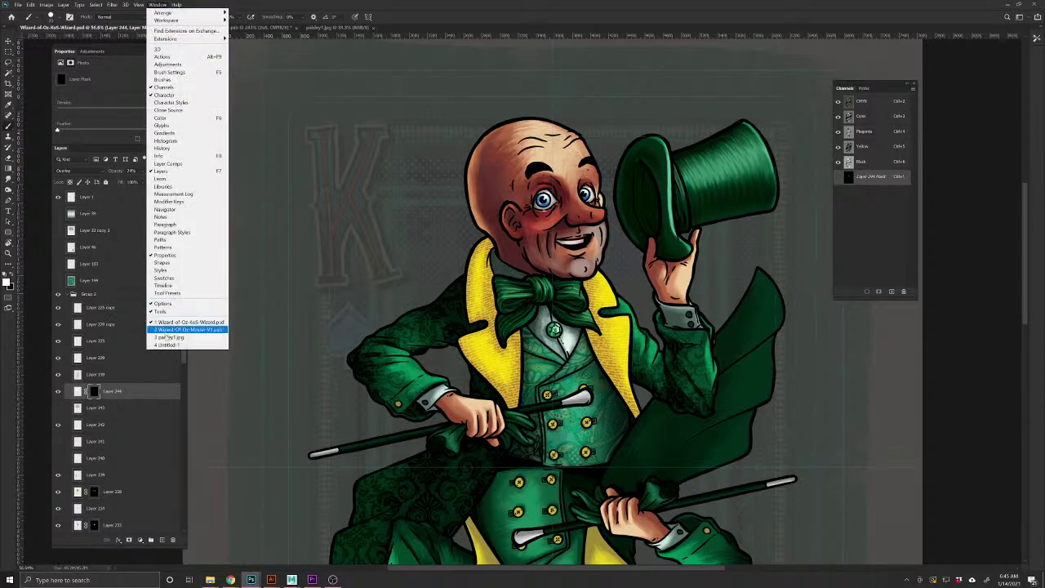
pyautogui.click(270, 354)
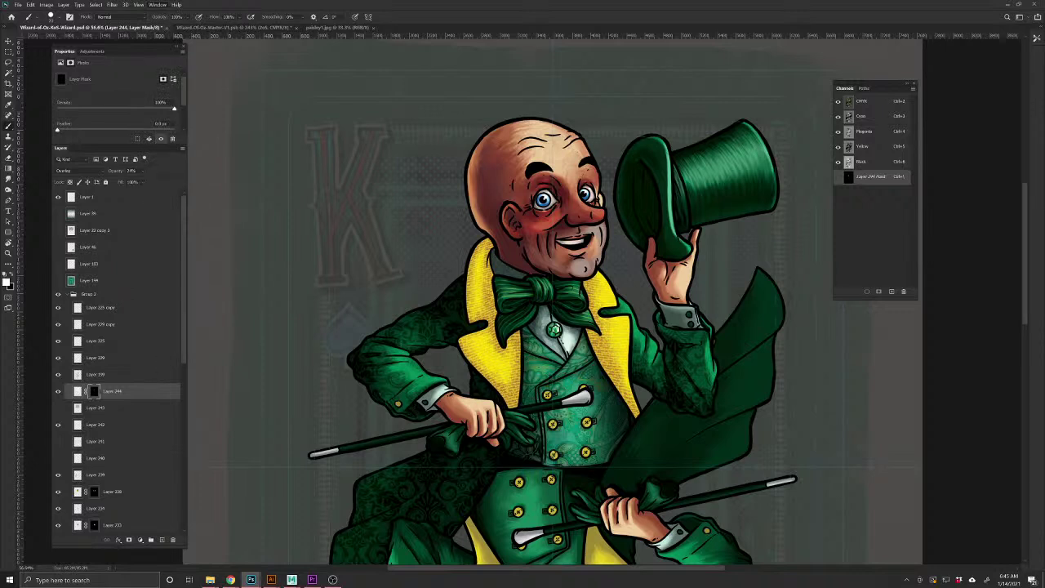
# Duplicate the masked gold weave layer used on the lapels and delete the copy's mask without applying it
pyautogui.scroll(-3, 92, 418)
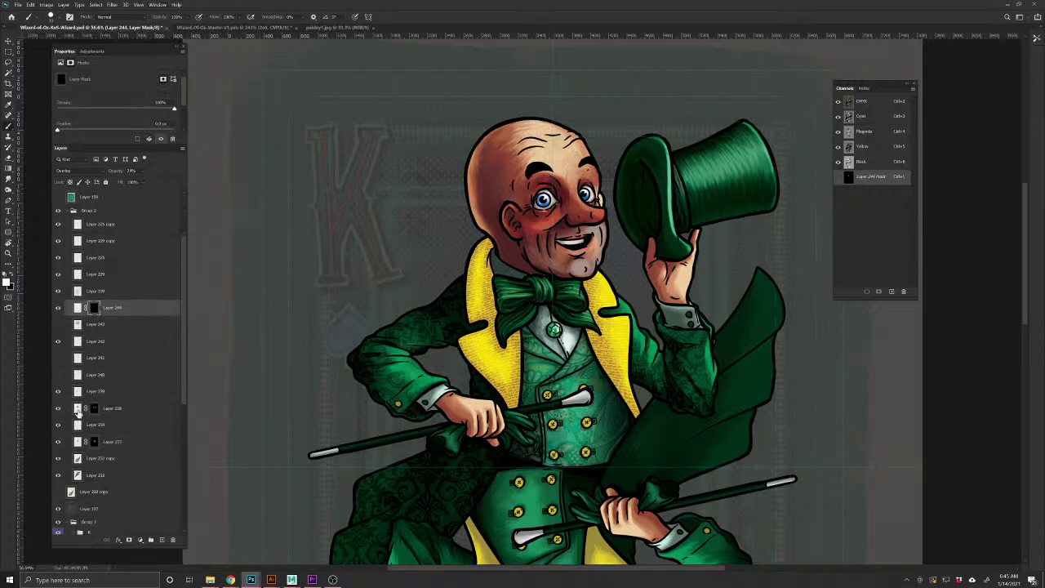
pyautogui.click(78, 413)
pyautogui.hotkey('ctrl', 'j')
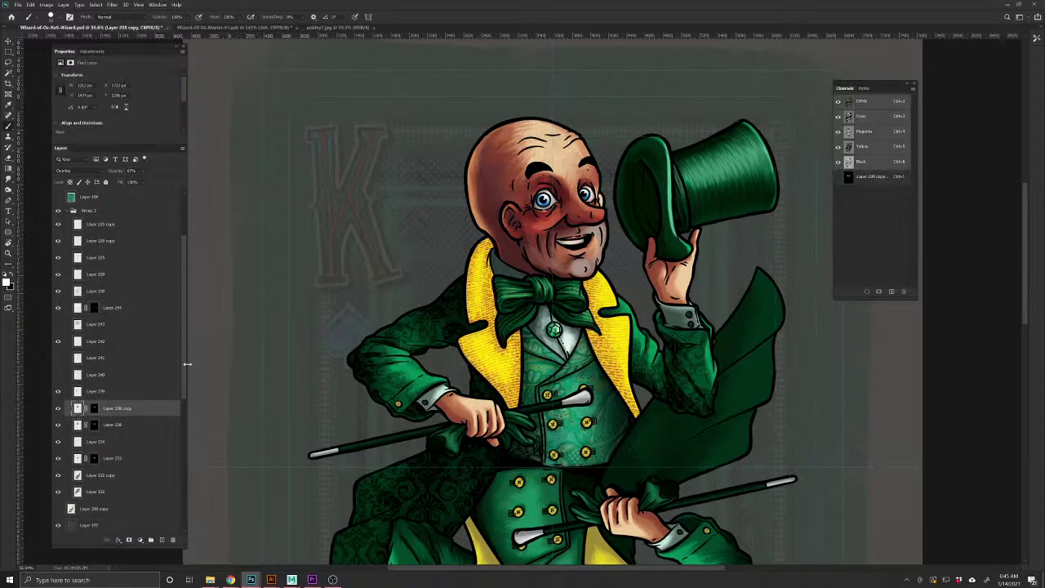
pyautogui.moveTo(96, 410); pyautogui.dragTo(171, 541)
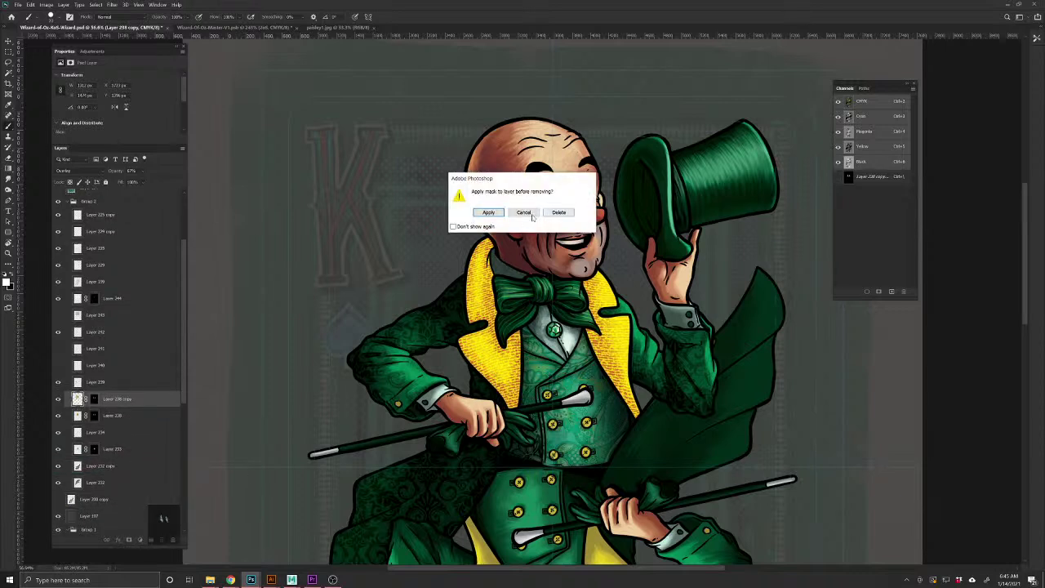
pyautogui.click(534, 214)
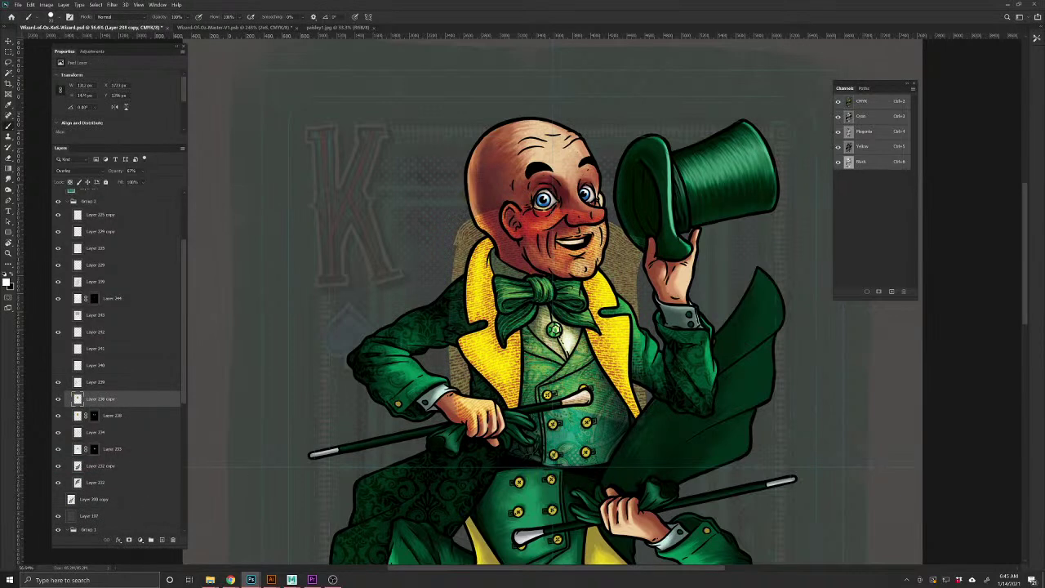
# Rotate the gold weave copy and move it over the top hat's brim and the hand holding it
pyautogui.hotkey('ctrl', 't')
pyautogui.moveTo(710, 311); pyautogui.dragTo(714, 490)
pyautogui.moveTo(631, 293); pyautogui.dragTo(673, 205)
pyautogui.moveTo(787, 191); pyautogui.dragTo(791, 209)
pyautogui.moveTo(678, 256); pyautogui.dragTo(677, 246)
pyautogui.press('Return')
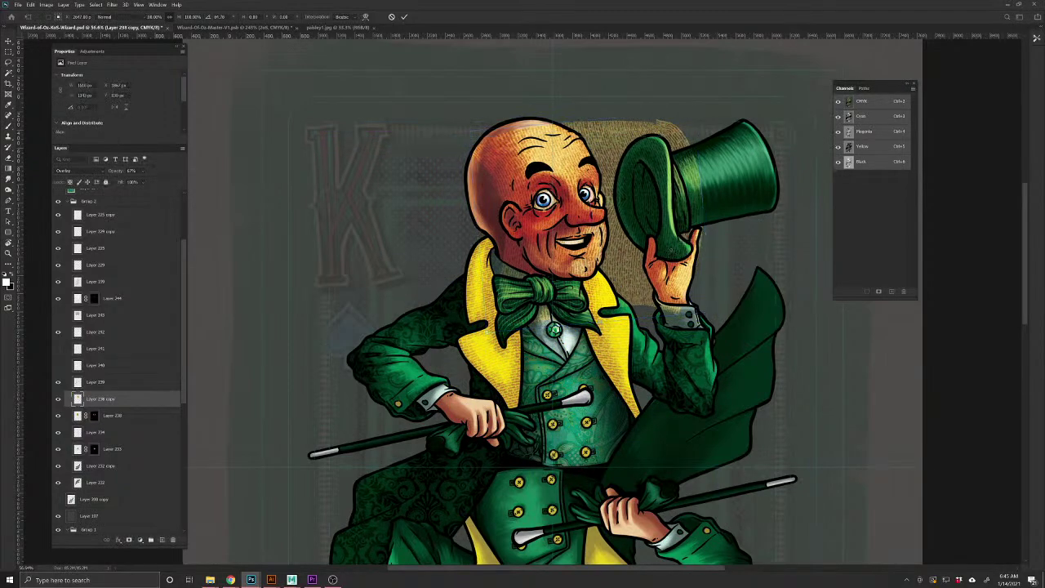
# Set the gold weave copy's opacity to 100% and open its blend mode options
pyautogui.moveTo(670, 198); pyautogui.dragTo(568, 322)
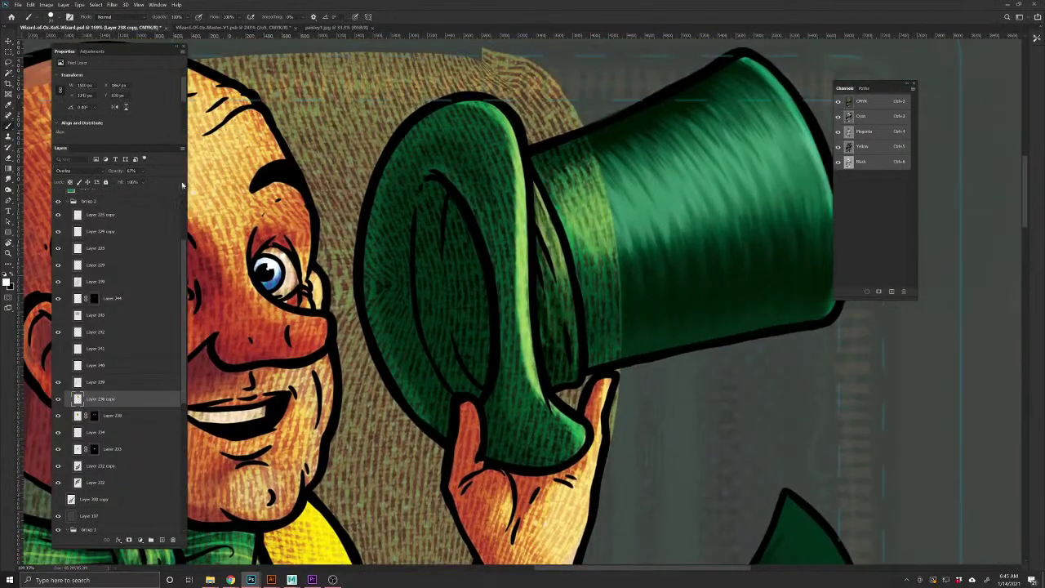
pyautogui.moveTo(114, 169); pyautogui.dragTo(347, 164)
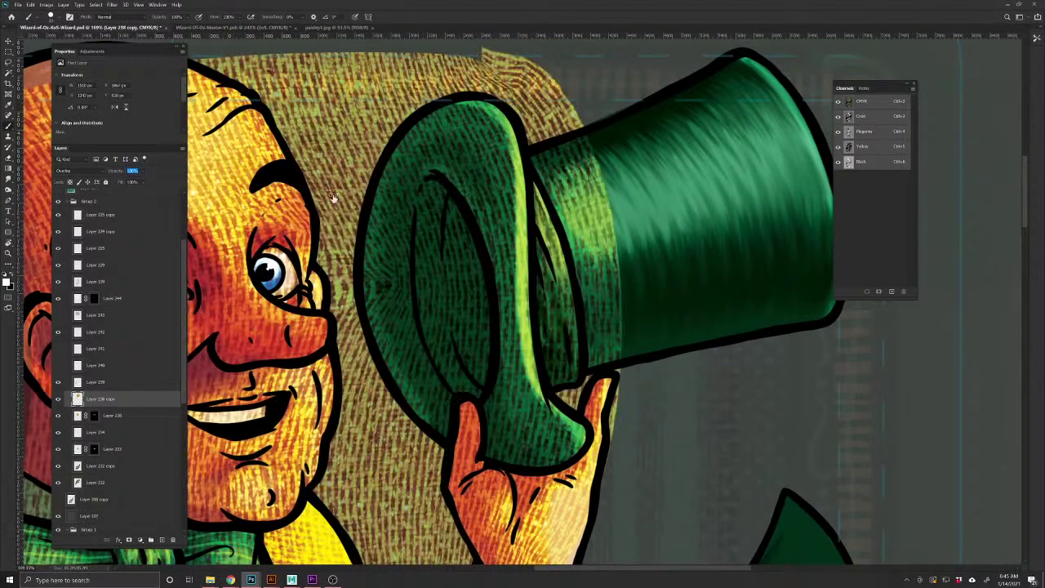
pyautogui.click(74, 171)
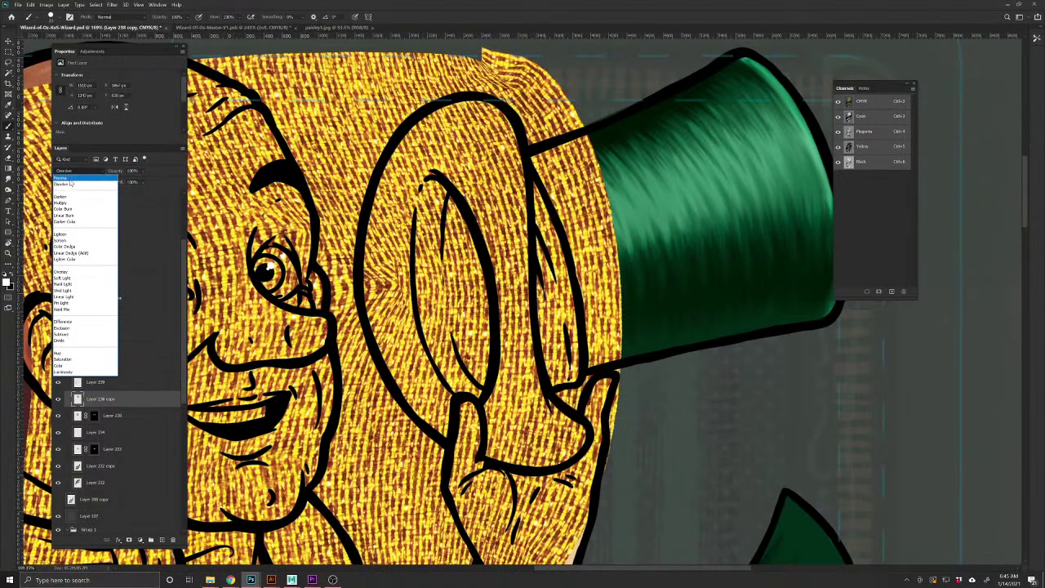
# Set the gold woven texture layer's blending mode to Normal and reposition the texture over the hat band
pyautogui.click(70, 180)
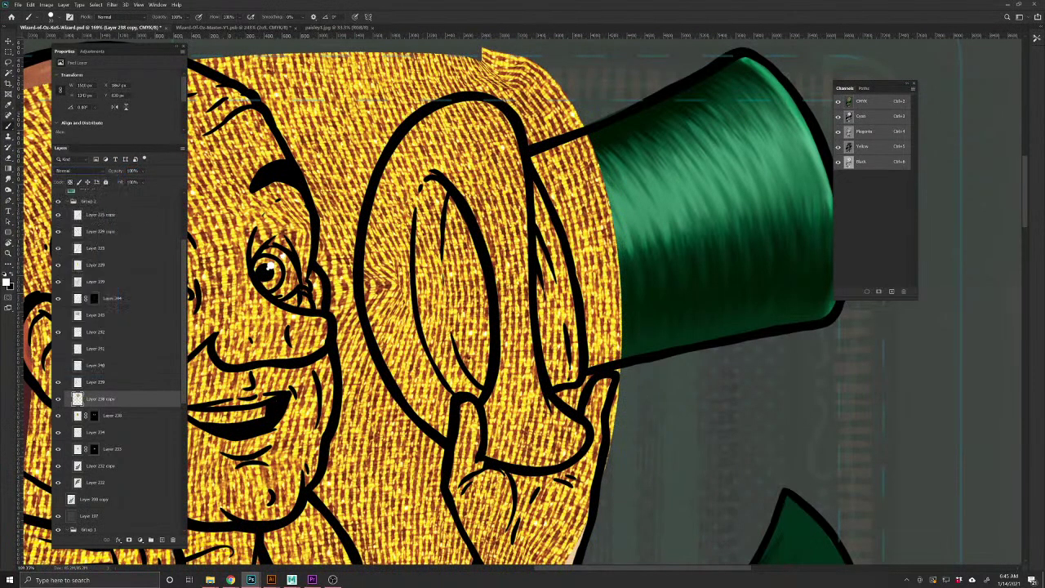
pyautogui.moveTo(514, 372); pyautogui.dragTo(581, 354)
pyautogui.hotkey('ctrl', 'z')
pyautogui.moveTo(607, 300)
pyautogui.keyDown('ctrl'); pyautogui.mouseDown()
pyautogui.moveTo(660, 267)
pyautogui.moveTo(673, 292)
pyautogui.moveTo(628, 365)
pyautogui.mouseUp(); pyautogui.keyUp('ctrl')
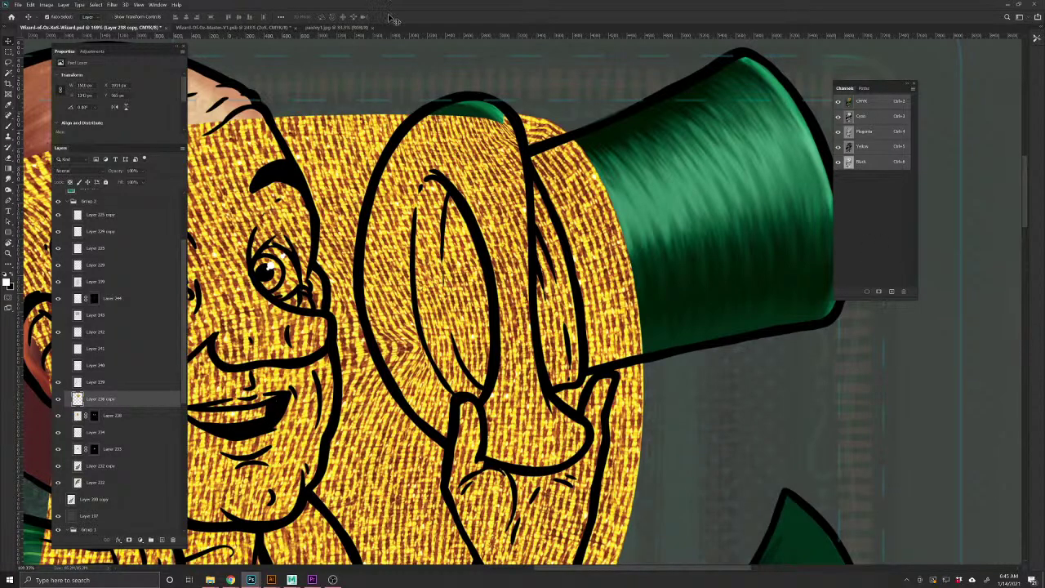
pyautogui.click(157, 5)
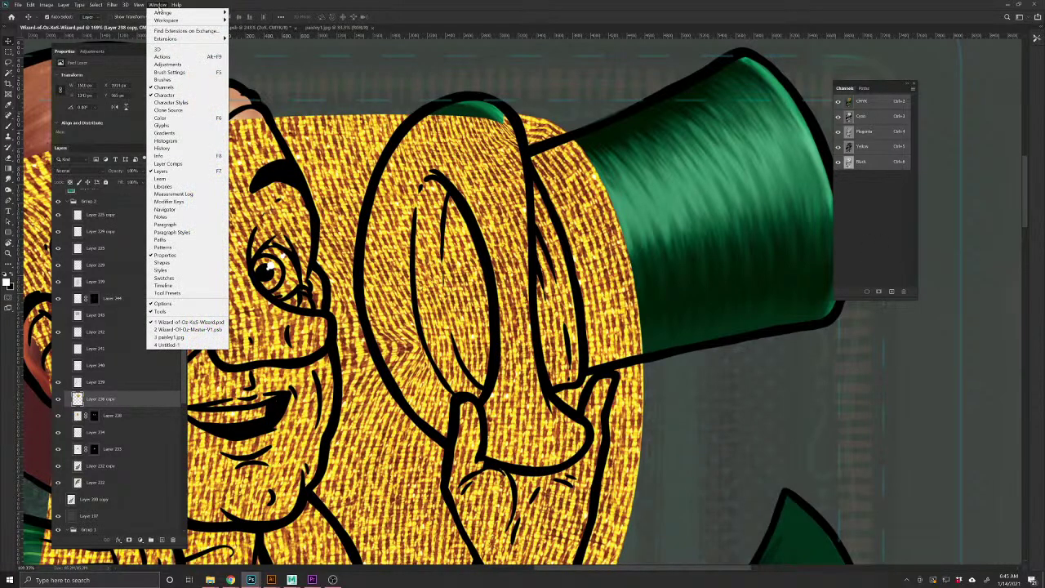
pyautogui.moveTo(168, 22)
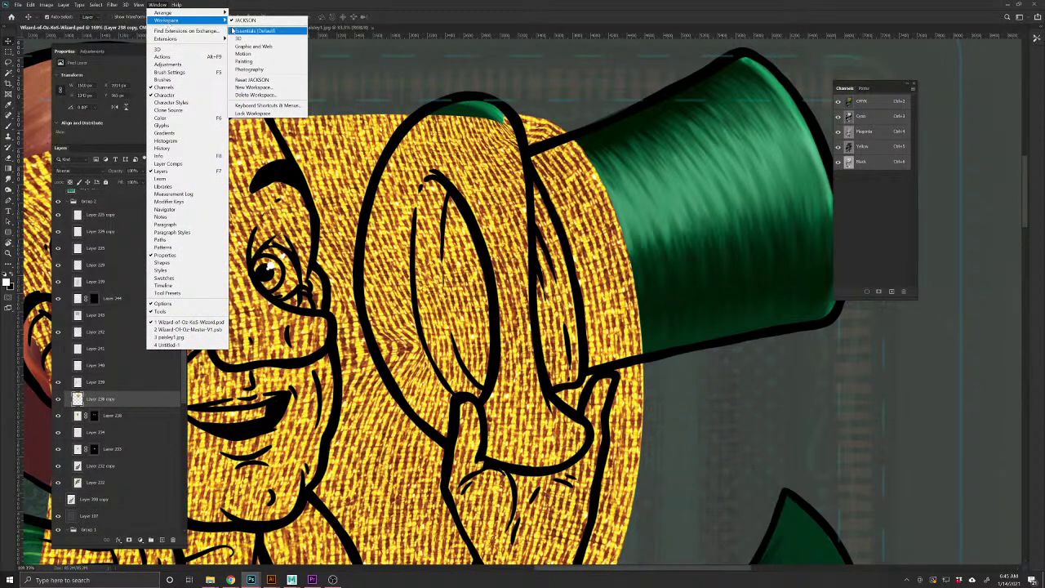
pyautogui.click(807, 243)
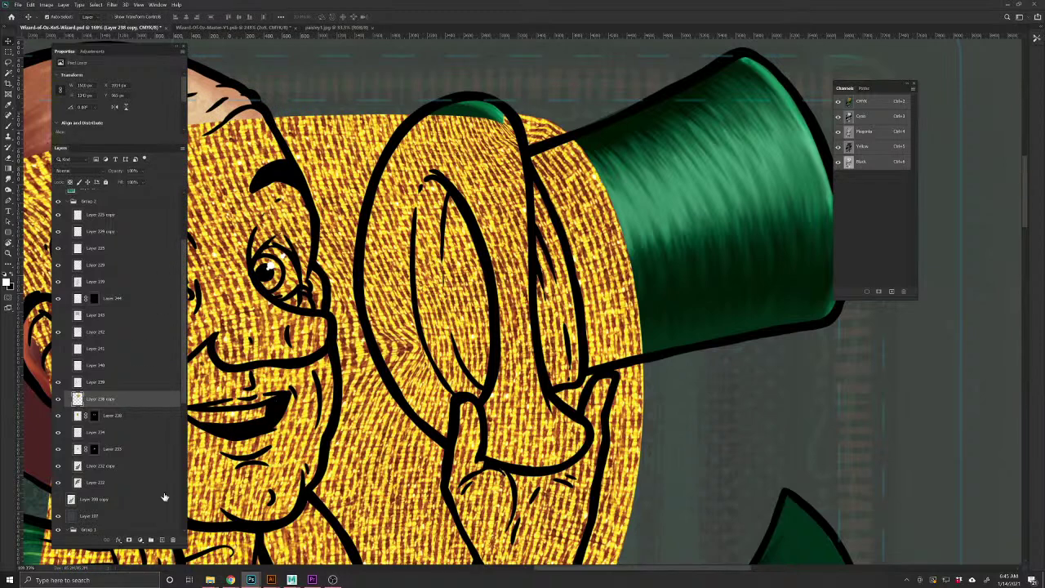
# Add a layer mask to the gold texture layer and fill the mask with black
pyautogui.click(129, 541)
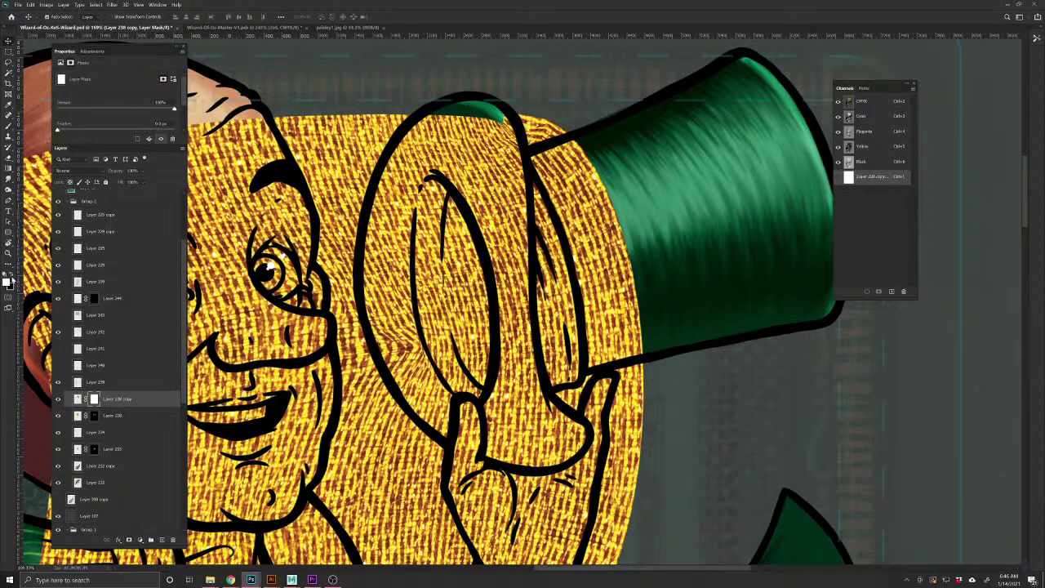
pyautogui.click(12, 274)
pyautogui.hotkey('alt', 'BackSpace')
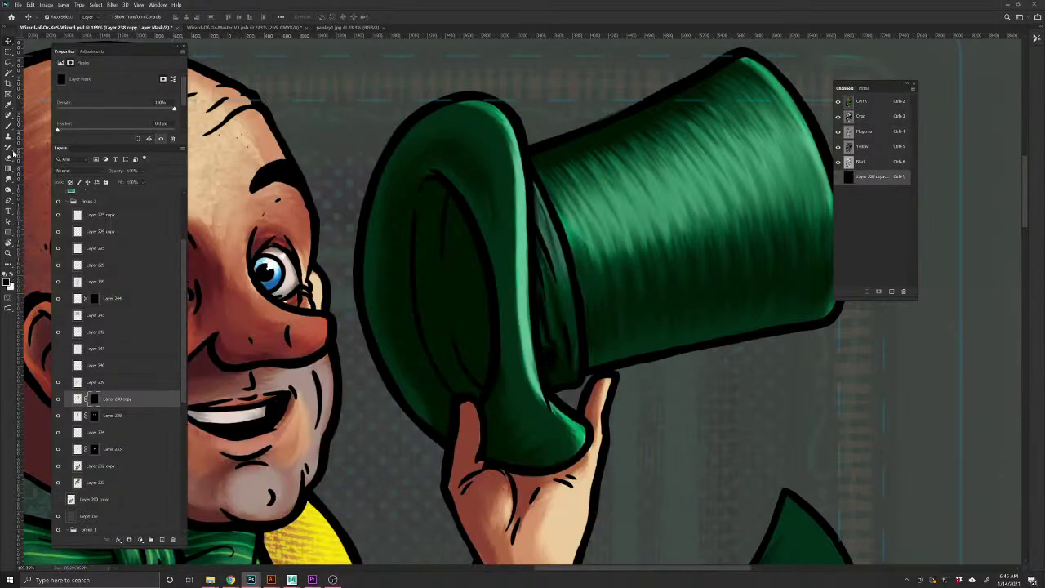
# Paint white on the mask over the hat band to reveal the gold texture there
pyautogui.click(9, 125)
pyautogui.moveTo(570, 319)
pyautogui.mouseDown()
pyautogui.moveTo(570, 379)
pyautogui.moveTo(559, 343)
pyautogui.moveTo(544, 343)
pyautogui.moveTo(538, 323)
pyautogui.moveTo(539, 204)
pyautogui.moveTo(568, 294)
pyautogui.moveTo(559, 229)
pyautogui.moveTo(551, 310)
pyautogui.moveTo(543, 266)
pyautogui.mouseUp()
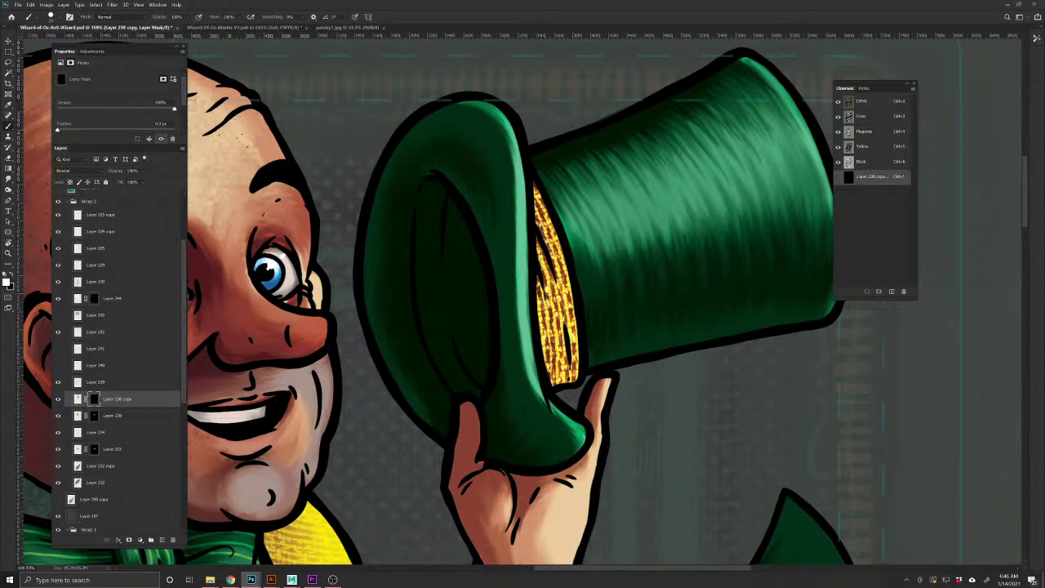
pyautogui.moveTo(675, 390); pyautogui.dragTo(656, 374)
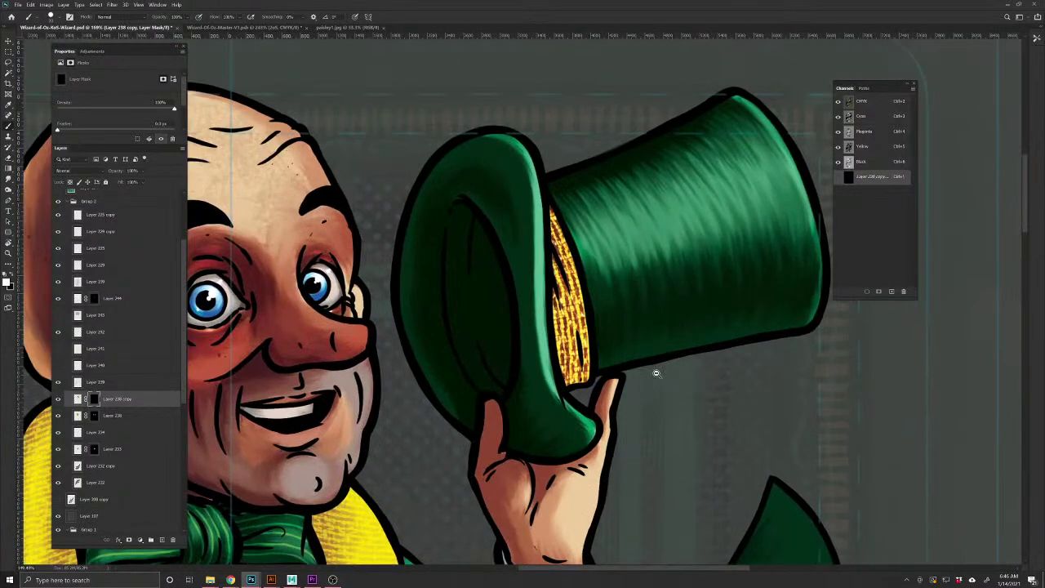
# Create a new layer above the gold texture and load the hat band's mask as a selection with its edges hidden
pyautogui.click(162, 540)
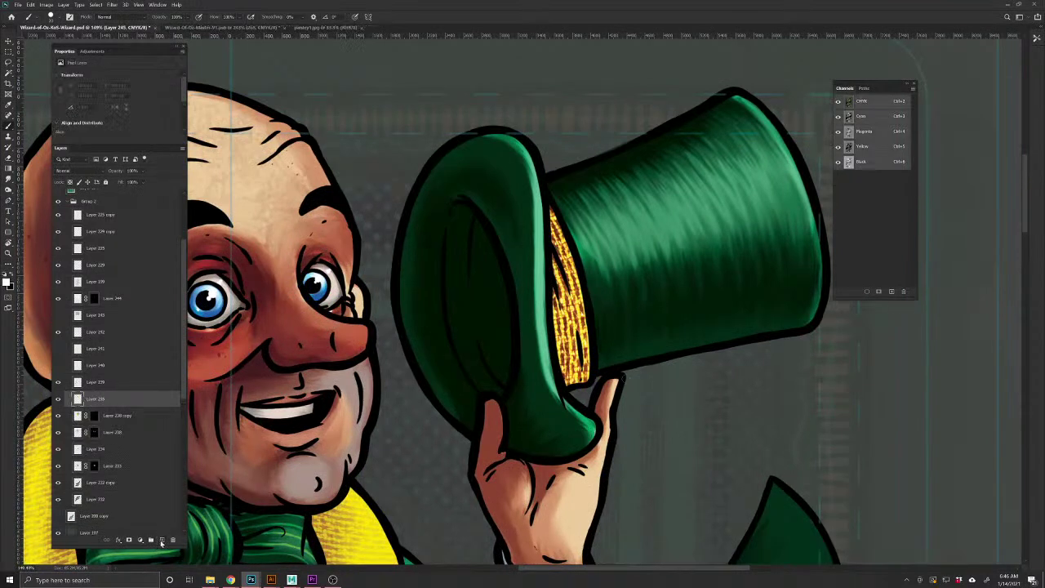
pyautogui.keyDown('ctrl'); pyautogui.click(94, 416); pyautogui.keyUp('ctrl')
pyautogui.hotkey('ctrl', 'h')
# Shade the lower end of the hat band with its sampled orange-brown, using a large brush at 0% hardness
pyautogui.keyDown('alt'); pyautogui.click(572, 368); pyautogui.keyUp('alt')
pyautogui.click(52, 17)
pyautogui.click(82, 52)
pyautogui.write('0')
pyautogui.press('Return')
pyautogui.press(']')
pyautogui.press(']')
pyautogui.press(']')
pyautogui.press(']')
pyautogui.press(']')
pyautogui.press(']')
pyautogui.press(']')
pyautogui.press(']')
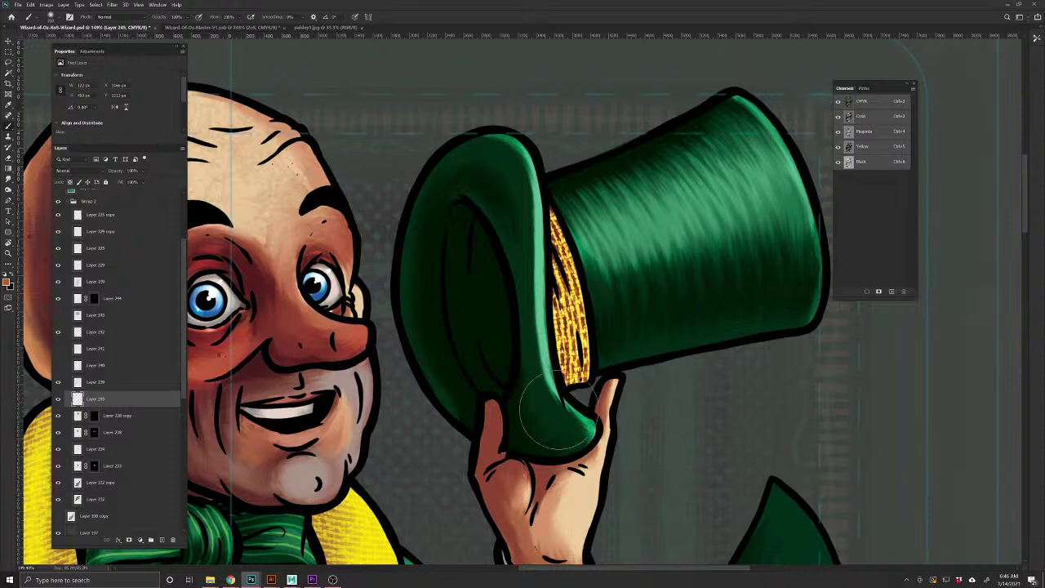
pyautogui.moveTo(563, 411); pyautogui.dragTo(589, 391)
# Enlarge the brush and set the hat band shading layer's blending mode to Multiply
pyautogui.press(']')
pyautogui.press(']')
pyautogui.click(78, 172)
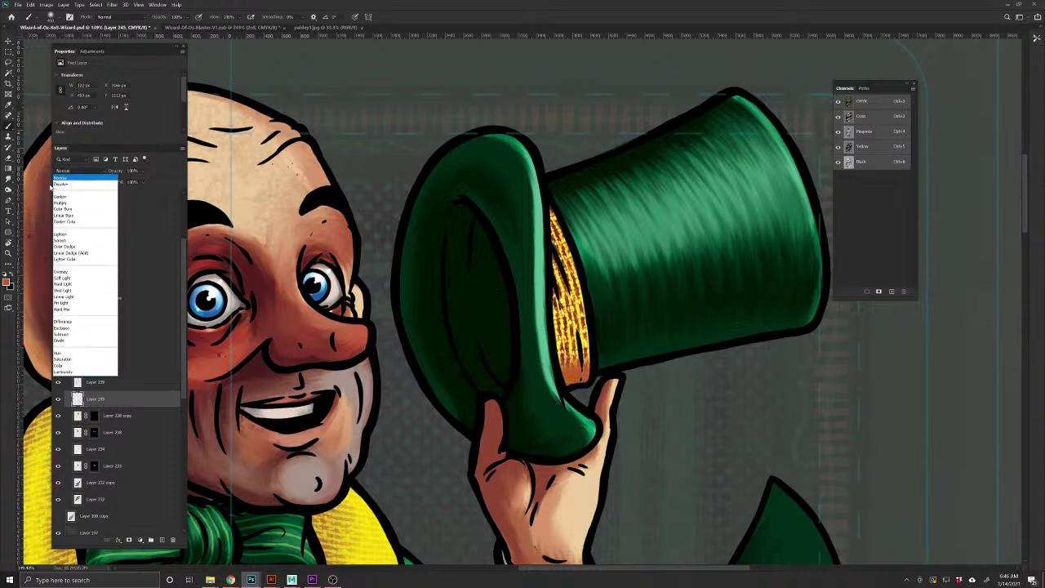
pyautogui.click(72, 203)
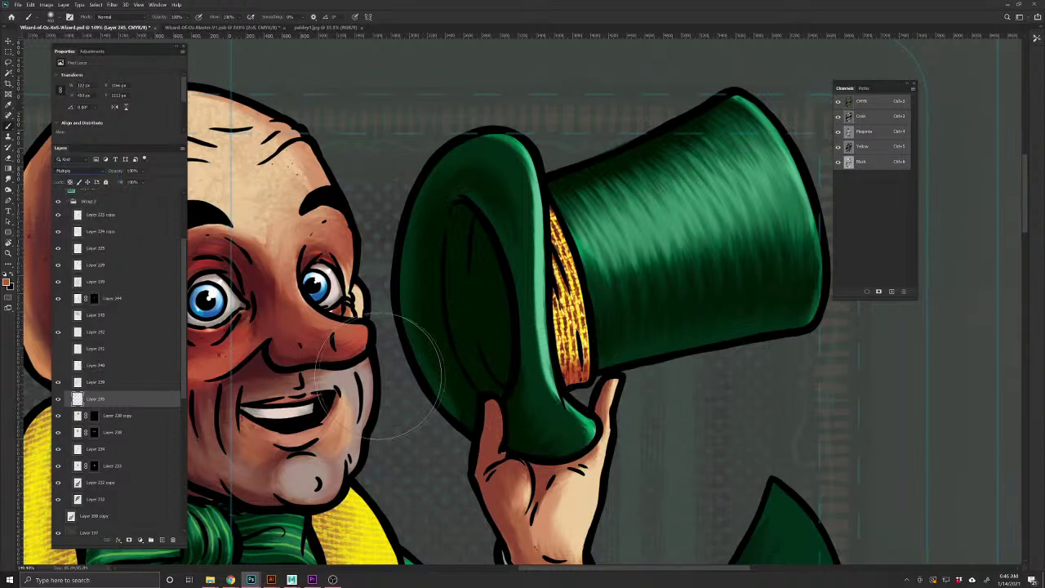
# Sample the hat band's color, change it to a darker brown, and shade the ends of the band
pyautogui.keyDown('alt'); pyautogui.click(567, 293); pyautogui.keyUp('alt')
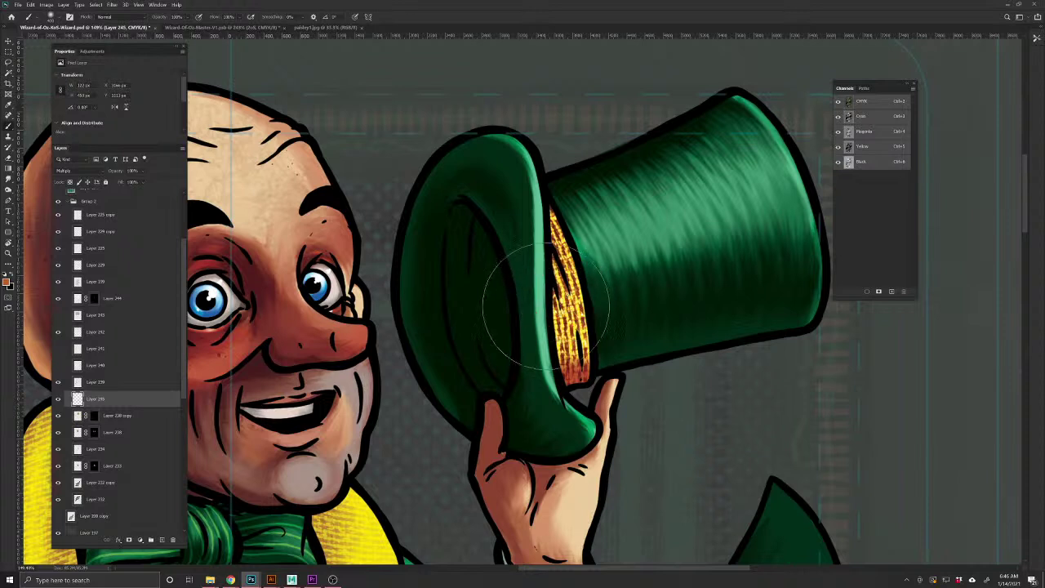
pyautogui.click(7, 283)
pyautogui.moveTo(381, 193); pyautogui.dragTo(371, 201)
pyautogui.click(491, 144)
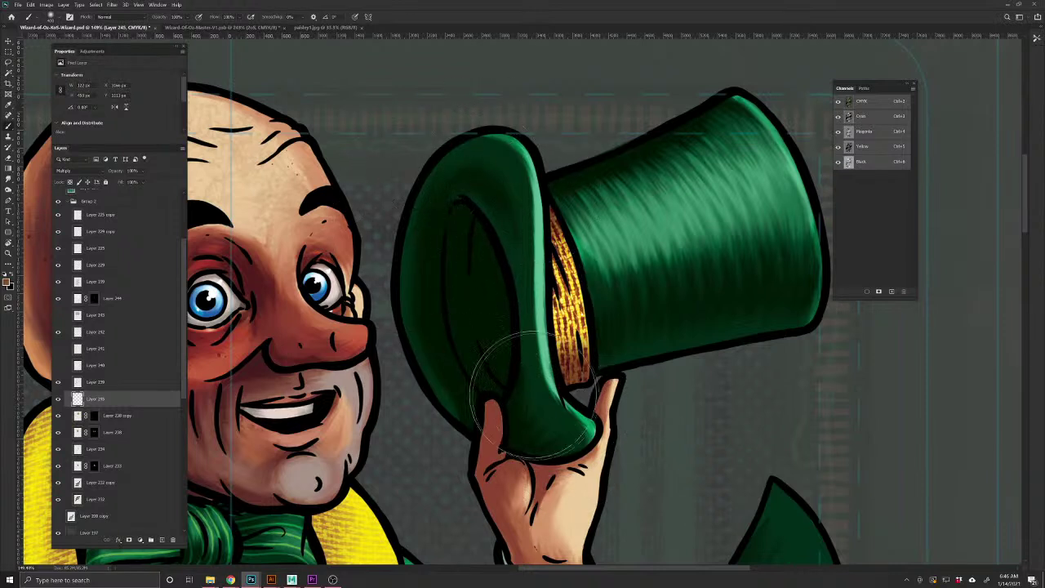
# Add a second shading layer in Multiply mode and deepen the hat band's shadows with a smaller soft brush
pyautogui.click(161, 540)
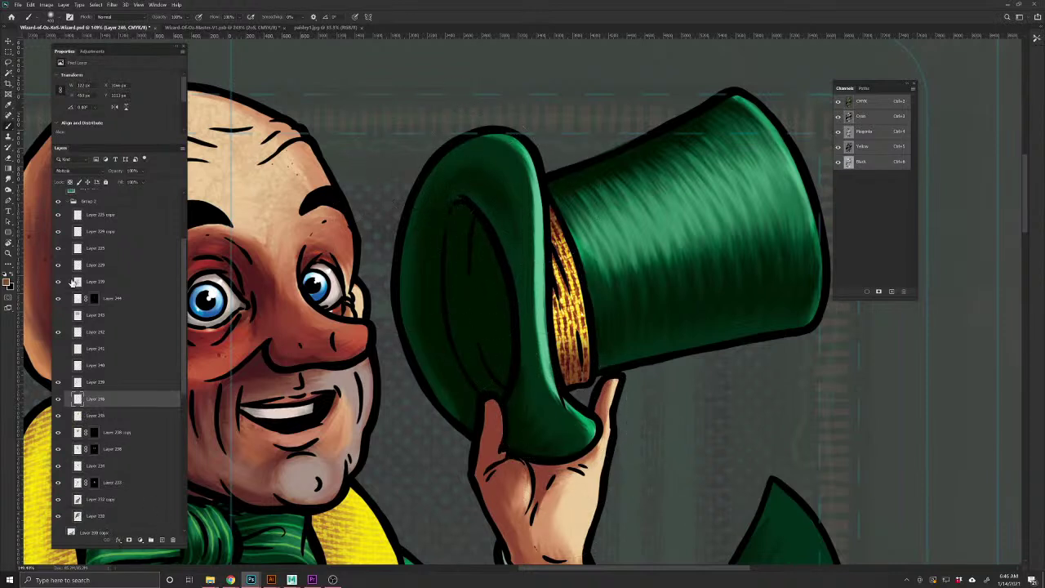
pyautogui.click(78, 170)
pyautogui.click(82, 201)
pyautogui.press('[')
pyautogui.press('[')
pyautogui.press('[')
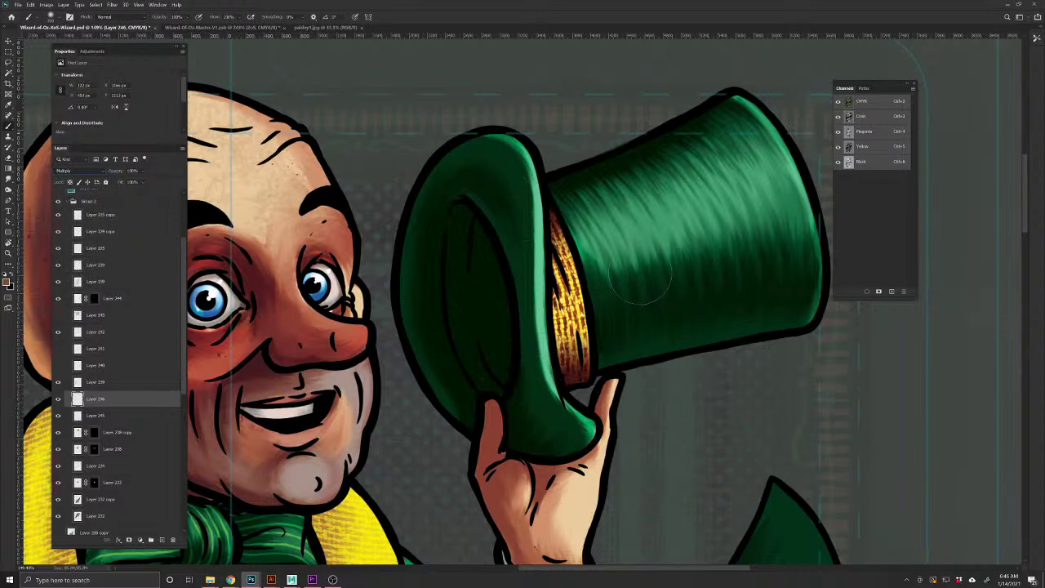
# Save the document and check the whole figure
pyautogui.scroll(-5, 605, 286)
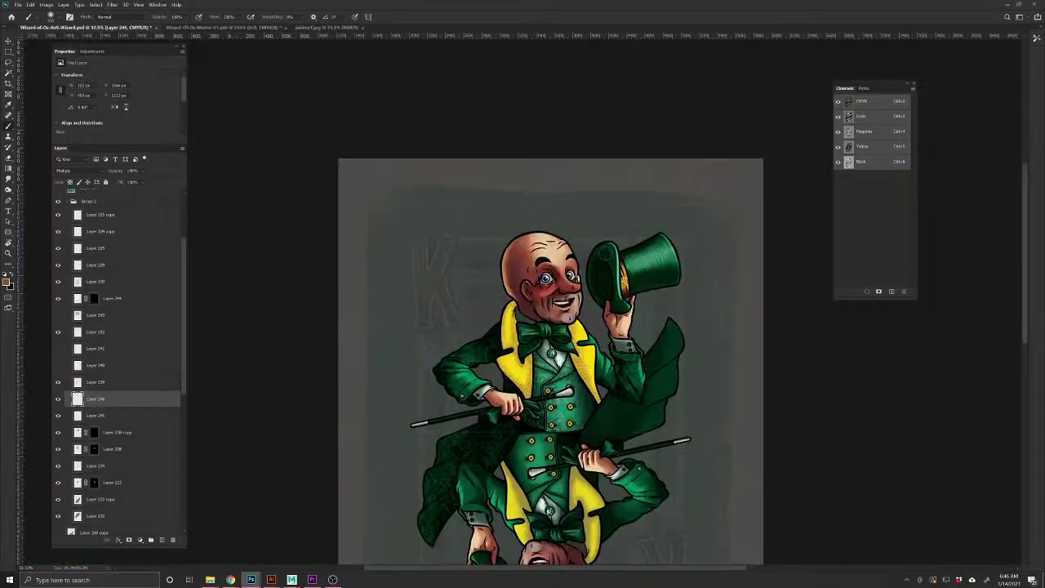
pyautogui.hotkey('ctrl', 's')
pyautogui.scroll(2, 572, 366)
pyautogui.scroll(-2, 574, 370)
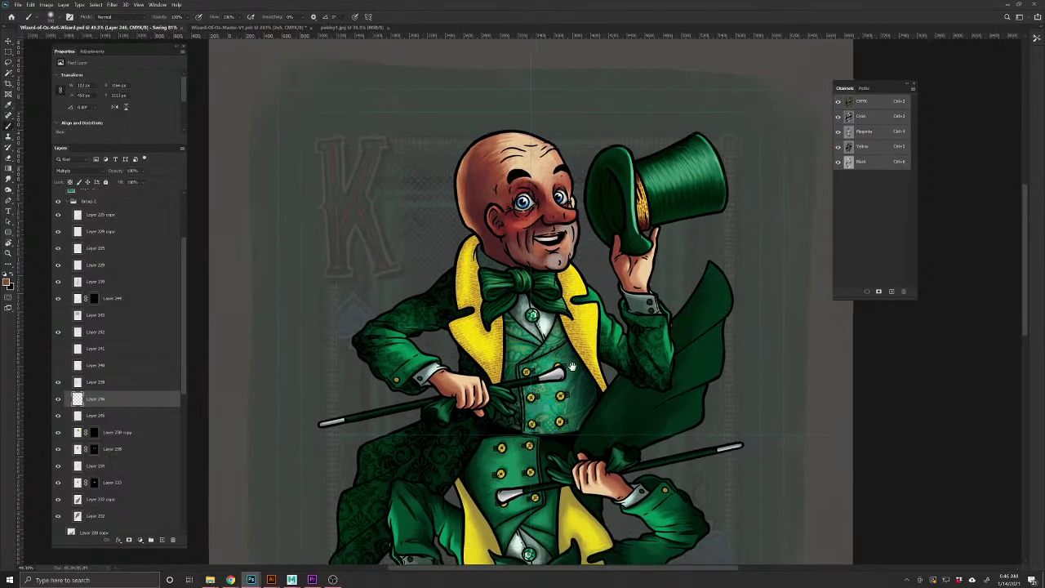
# Select the layer holding the yellow vest buttons and create a new layer above it
pyautogui.scroll(8, 590, 429)
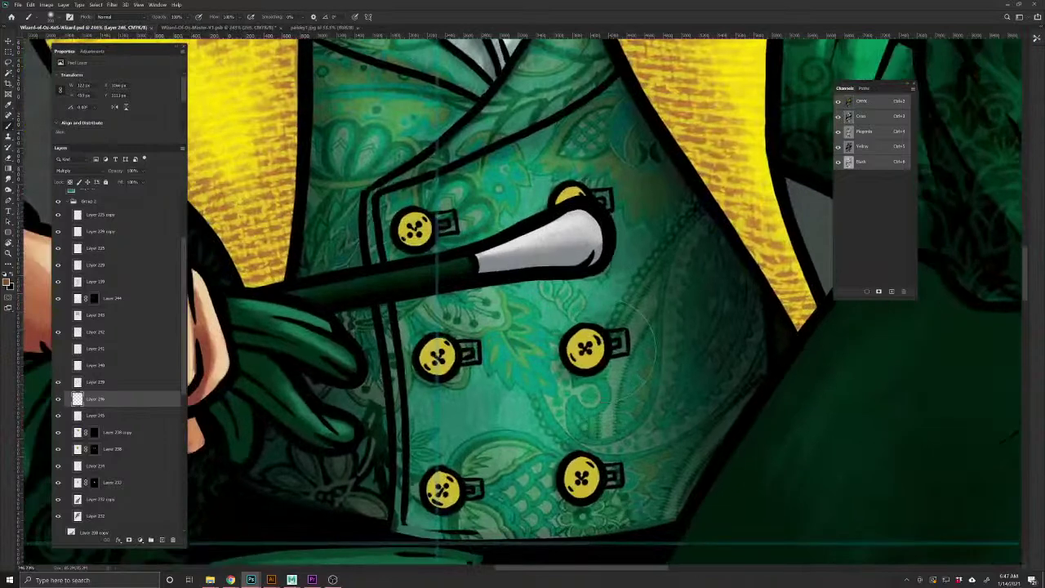
pyautogui.press('v')
pyautogui.click(608, 356)
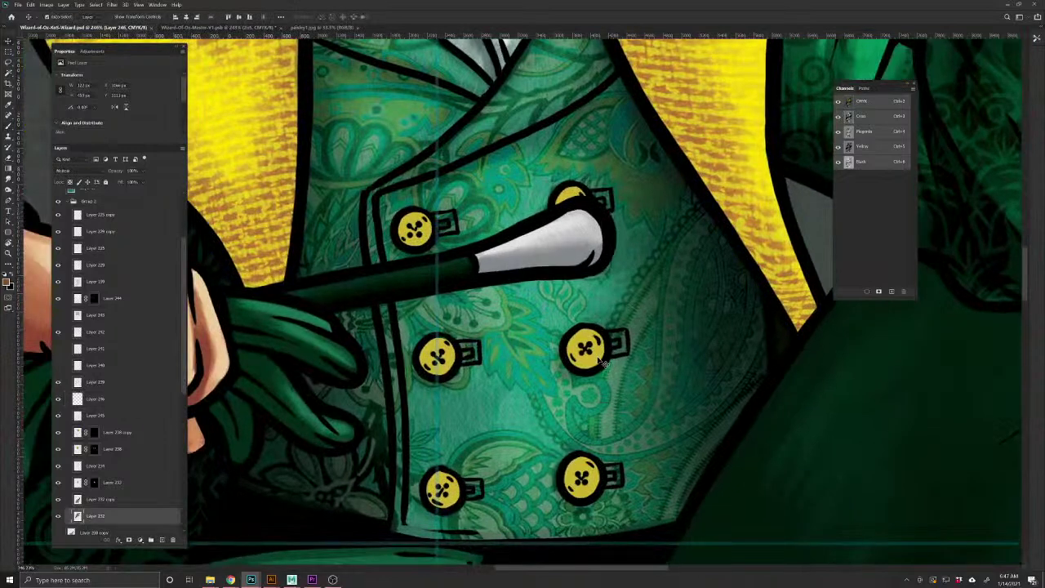
pyautogui.click(164, 541)
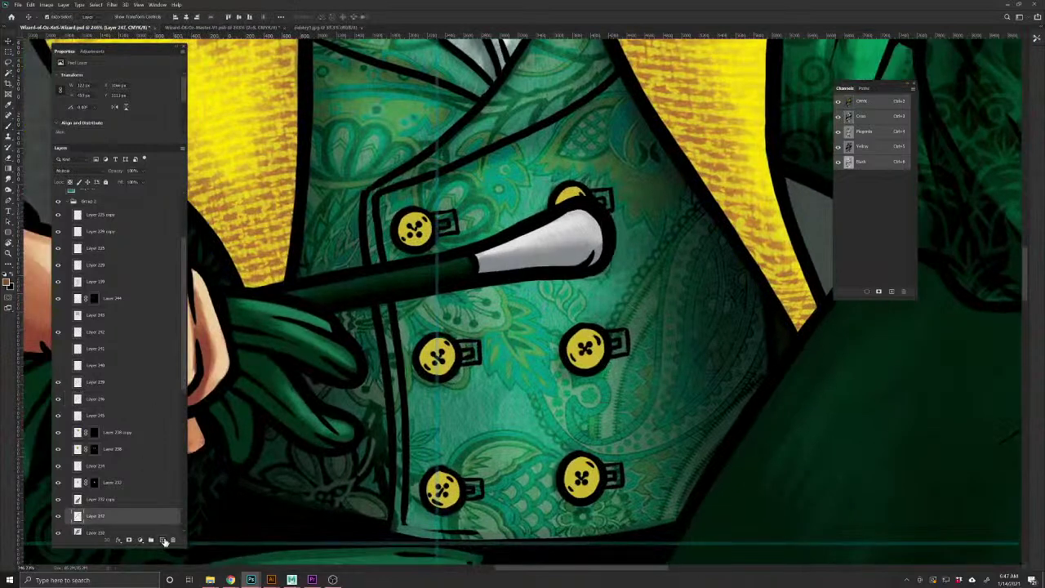
# Paint white brush highlights on the middle pair of vest buttons and the lower right one
pyautogui.click(4, 274)
pyautogui.click(12, 273)
pyautogui.click(9, 127)
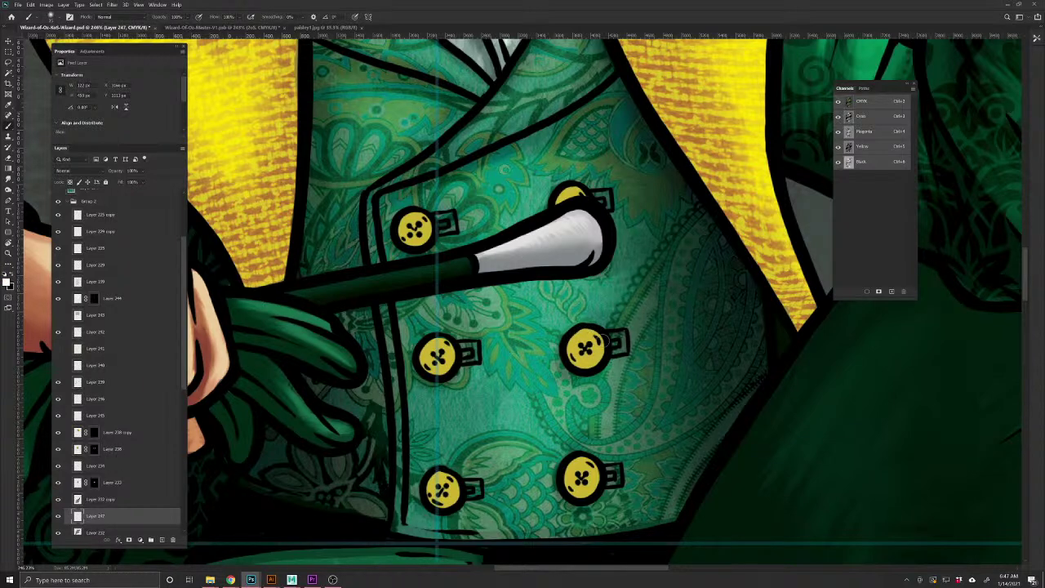
pyautogui.hotkey('ctrl', 'z')
pyautogui.moveTo(578, 333); pyautogui.dragTo(604, 353)
pyautogui.click(51, 16)
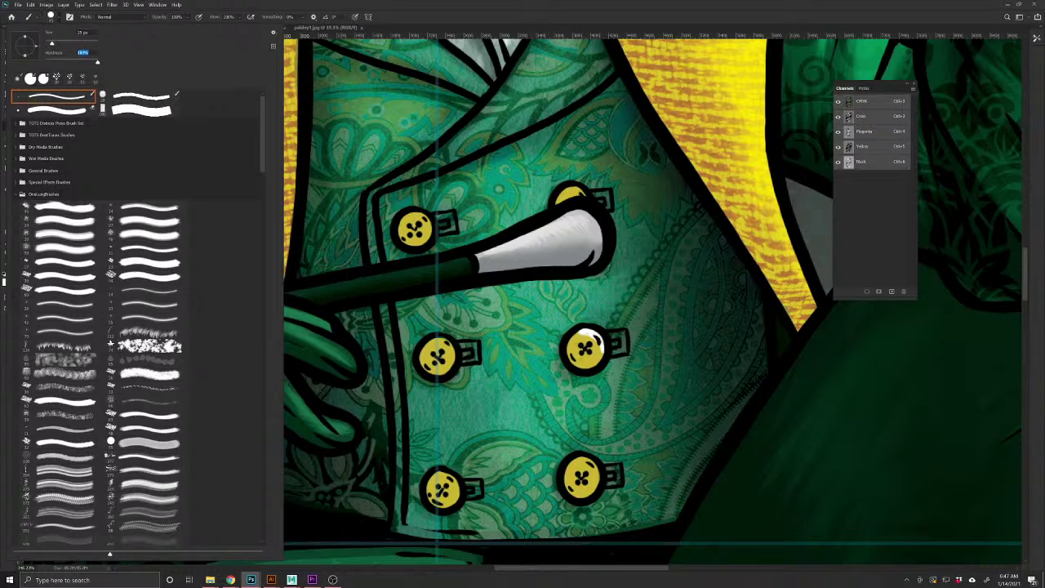
pyautogui.click(583, 330)
pyautogui.moveTo(580, 331)
pyautogui.mouseDown()
pyautogui.moveTo(603, 358)
pyautogui.moveTo(575, 357)
pyautogui.mouseUp()
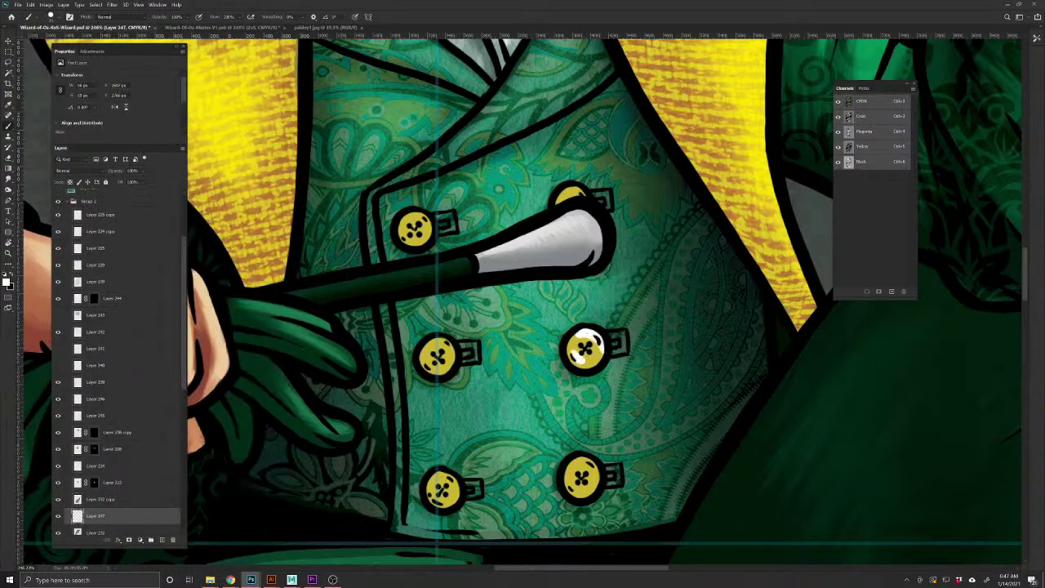
pyautogui.moveTo(577, 461)
pyautogui.mouseDown()
pyautogui.moveTo(599, 479)
pyautogui.moveTo(584, 462)
pyautogui.moveTo(580, 494)
pyautogui.mouseUp()
pyautogui.moveTo(425, 346); pyautogui.dragTo(431, 361)
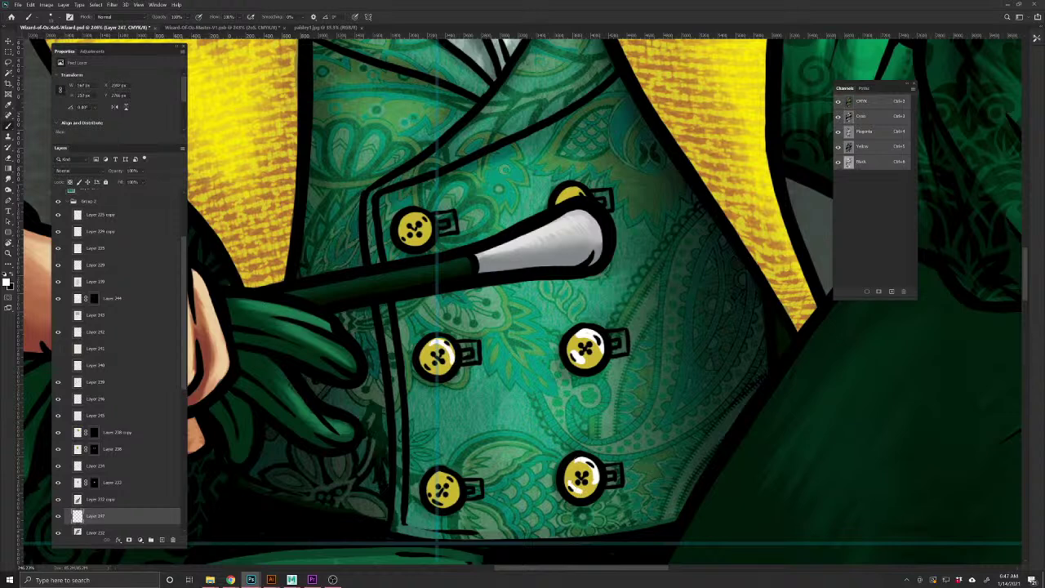
# Set the highlight layer's blending mode to Overlay and paint highlights on the remaining vest buttons
pyautogui.click(78, 170)
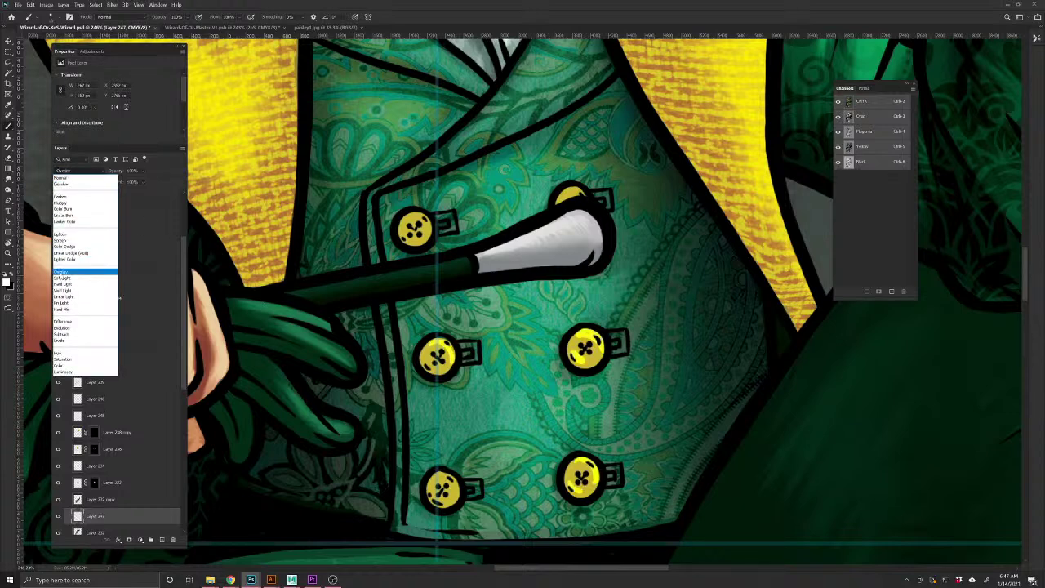
pyautogui.click(86, 278)
pyautogui.moveTo(454, 495)
pyautogui.mouseDown()
pyautogui.moveTo(446, 476)
pyautogui.moveTo(442, 503)
pyautogui.mouseUp()
pyautogui.moveTo(427, 236); pyautogui.dragTo(412, 215)
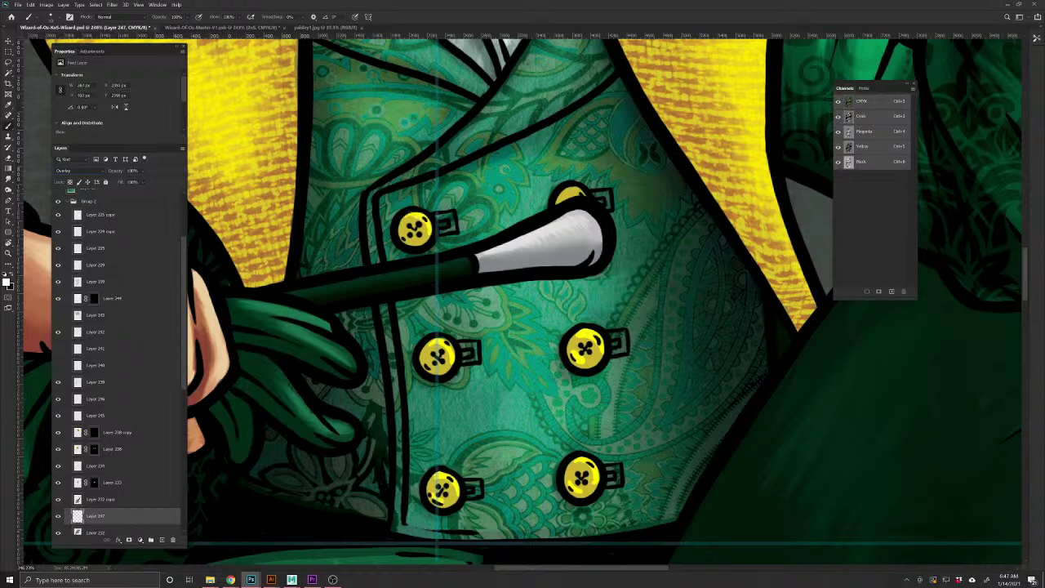
pyautogui.moveTo(583, 195); pyautogui.dragTo(564, 191)
# Blend the button highlights with the Smudge tool and touch them up with the brush
pyautogui.click(8, 187)
pyautogui.moveTo(430, 479); pyautogui.dragTo(435, 497)
pyautogui.moveTo(593, 466)
pyautogui.mouseDown()
pyautogui.moveTo(597, 486)
pyautogui.moveTo(581, 488)
pyautogui.mouseUp()
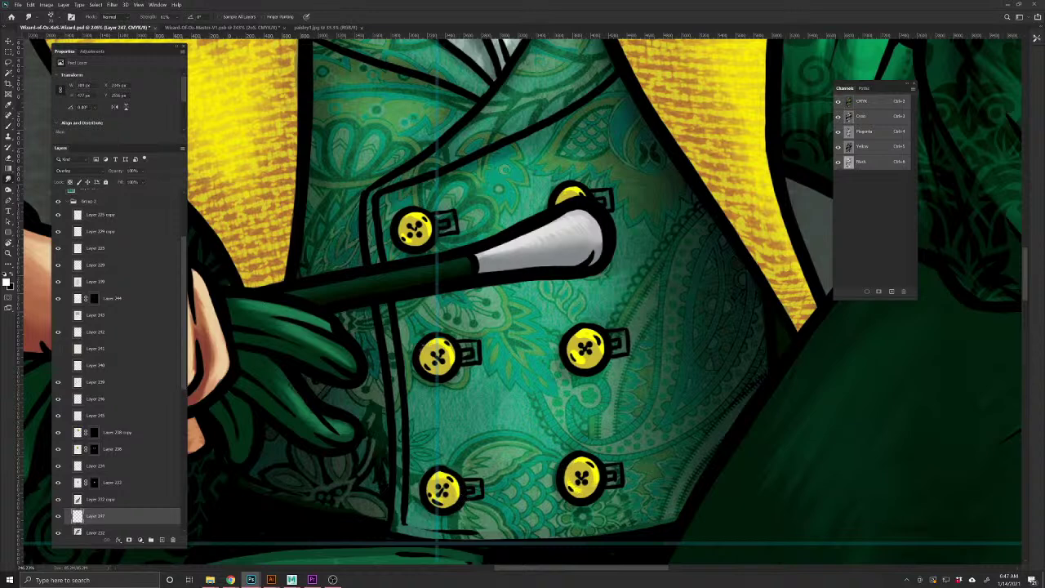
pyautogui.press('b')
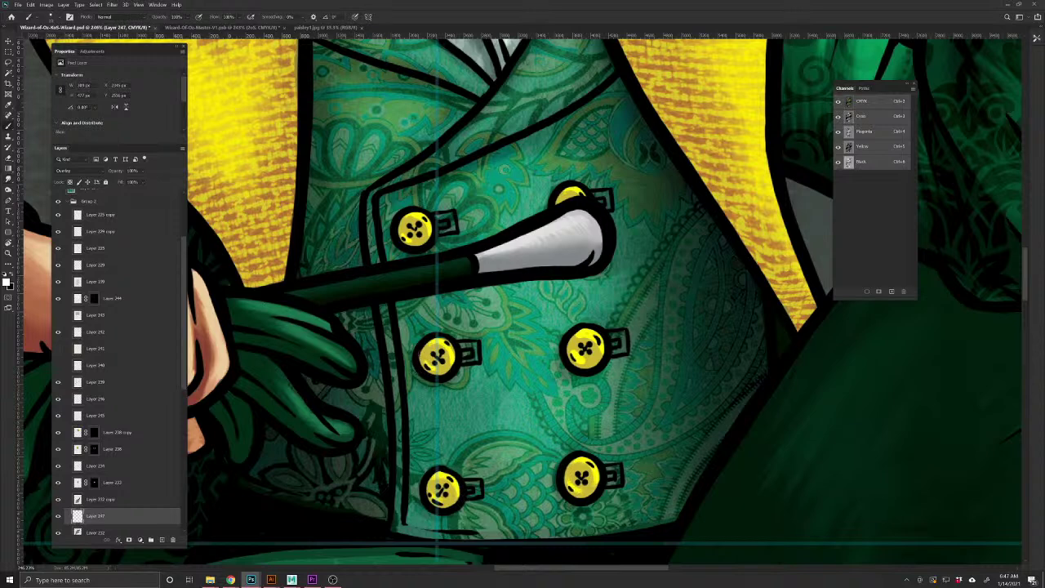
pyautogui.press('r')
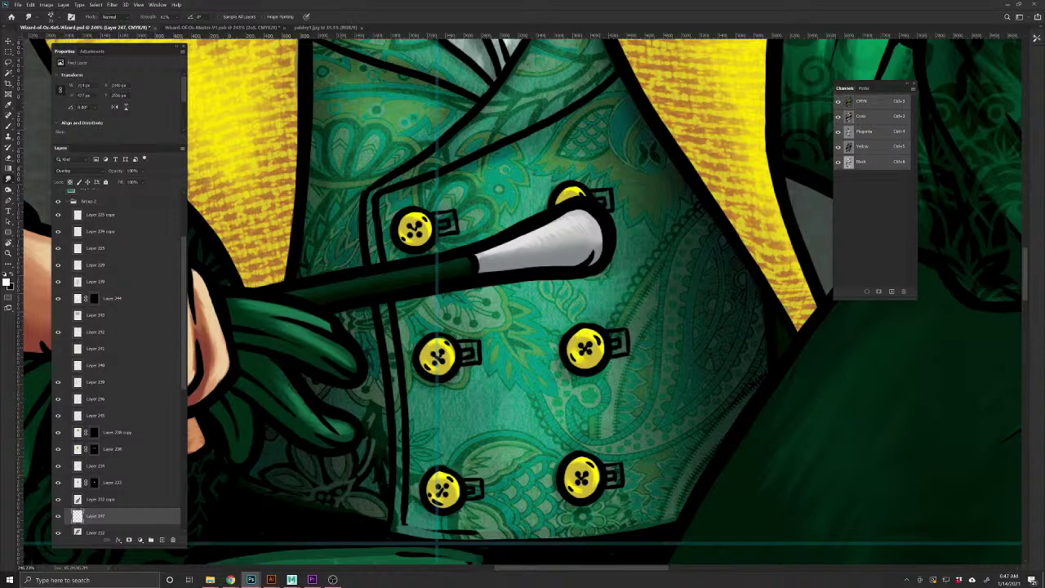
# Create a new layer above the button highlights and set its blending mode to Multiply
pyautogui.click(162, 539)
pyautogui.click(77, 170)
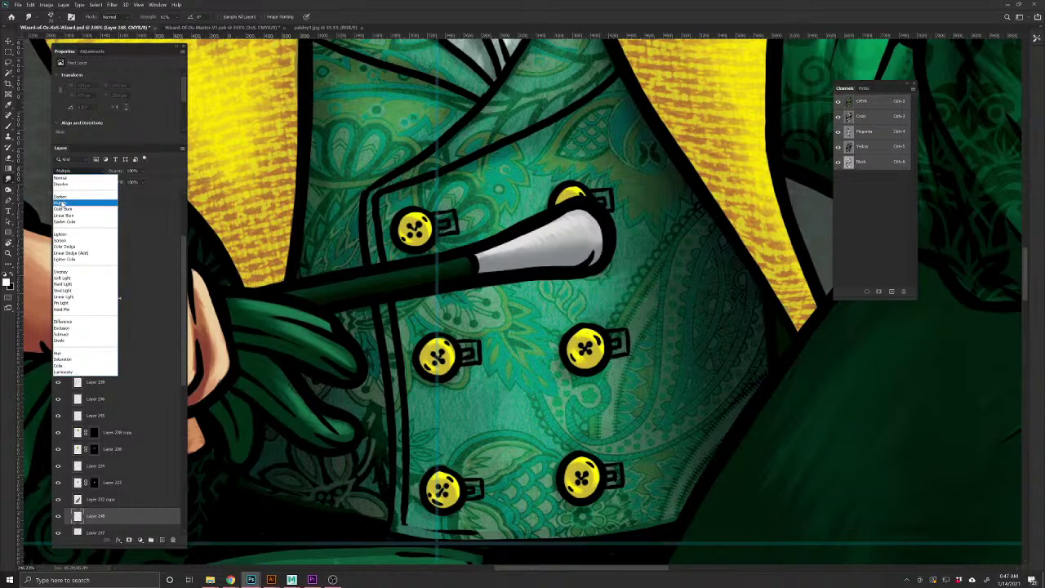
pyautogui.click(64, 206)
# Pick a golden brown brush color and paint shadows on the middle pair of vest buttons
pyautogui.click(14, 124)
pyautogui.keyDown('alt'); pyautogui.click(426, 356); pyautogui.keyUp('alt')
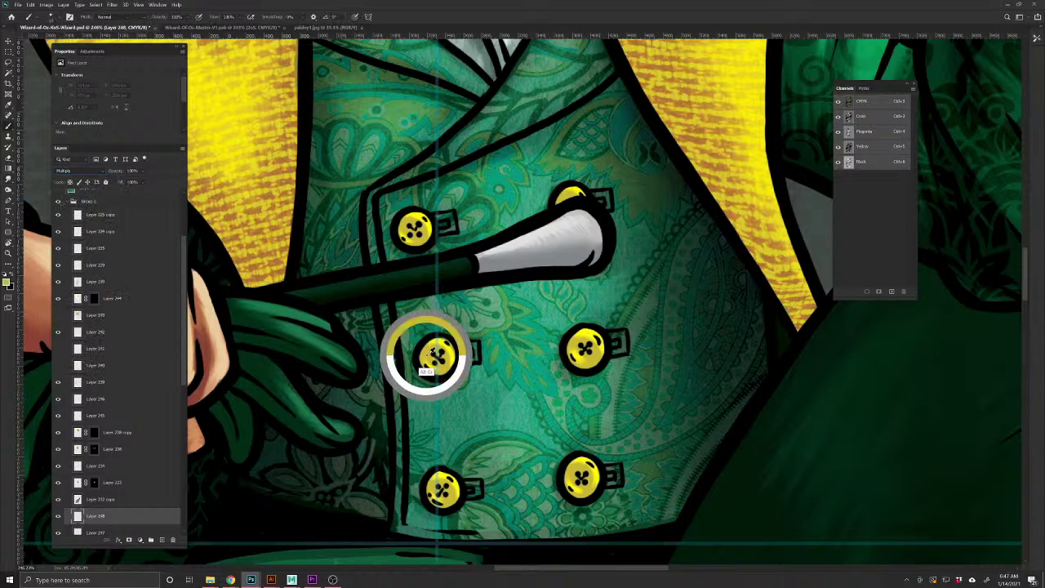
pyautogui.keyDown('alt'); pyautogui.click(251, 242); pyautogui.keyUp('alt')
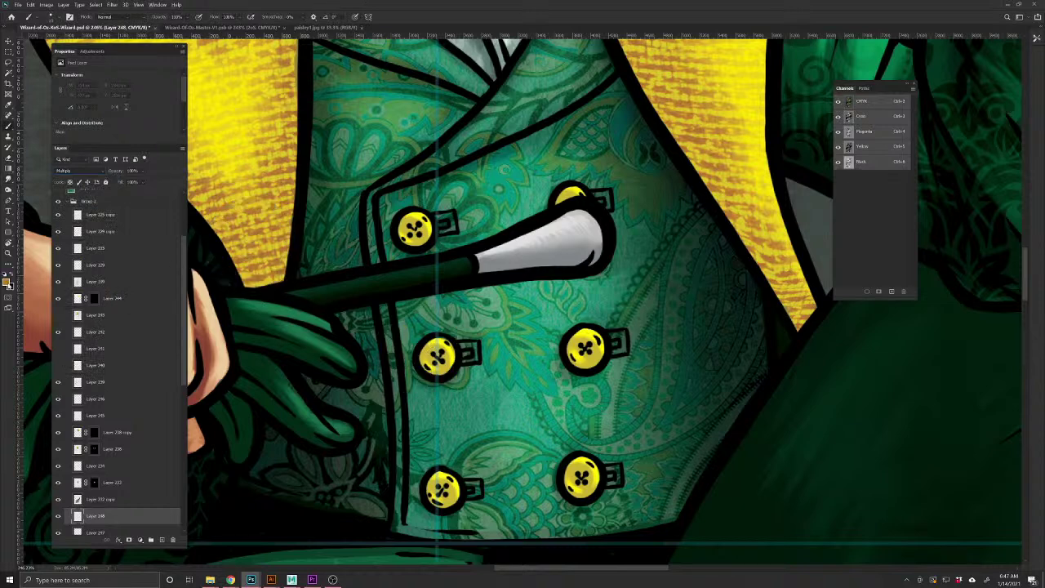
pyautogui.click(7, 284)
pyautogui.moveTo(382, 192); pyautogui.dragTo(389, 197)
pyautogui.click(483, 148)
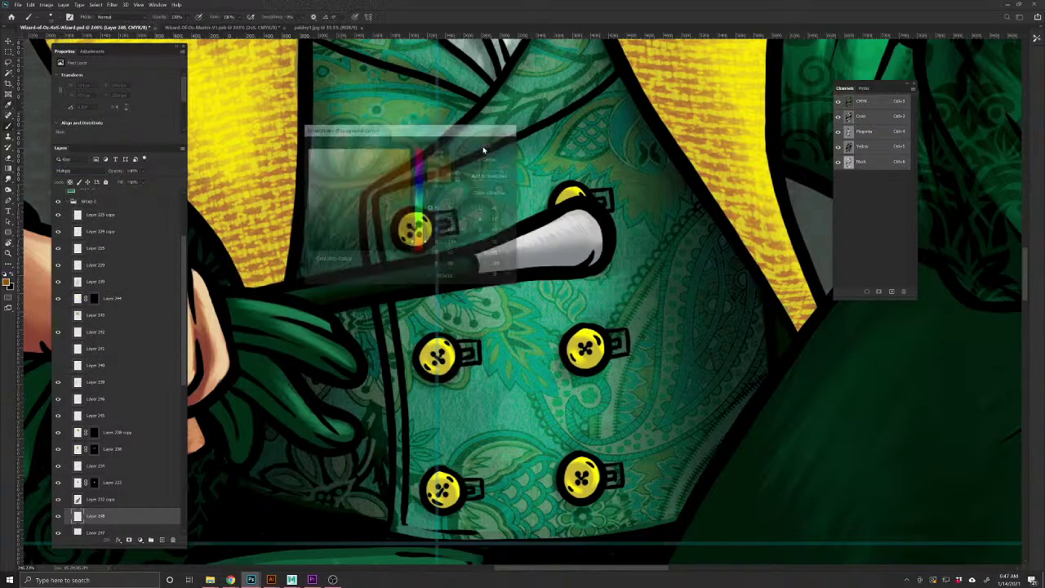
pyautogui.moveTo(436, 348); pyautogui.dragTo(446, 376)
pyautogui.moveTo(596, 350)
pyautogui.mouseDown()
pyautogui.moveTo(583, 336)
pyautogui.moveTo(570, 369)
pyautogui.mouseUp()
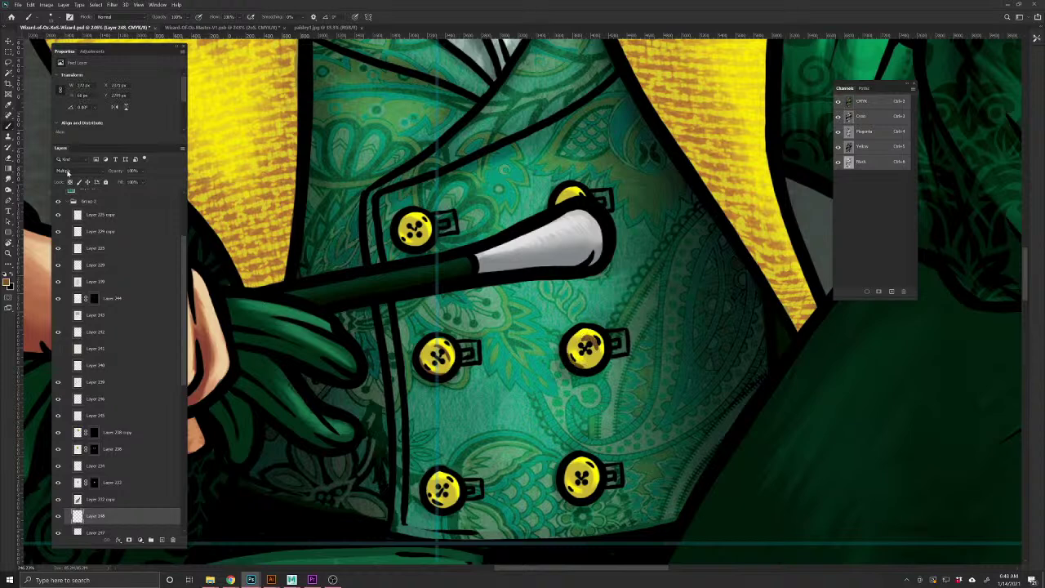
# Lower the button shadow layer's opacity to 74% and paint shadows on the remaining vest buttons
pyautogui.moveTo(116, 171); pyautogui.dragTo(105, 173)
pyautogui.moveTo(578, 463)
pyautogui.mouseDown()
pyautogui.moveTo(591, 479)
pyautogui.moveTo(567, 481)
pyautogui.mouseUp()
pyautogui.moveTo(427, 216); pyautogui.dragTo(411, 227)
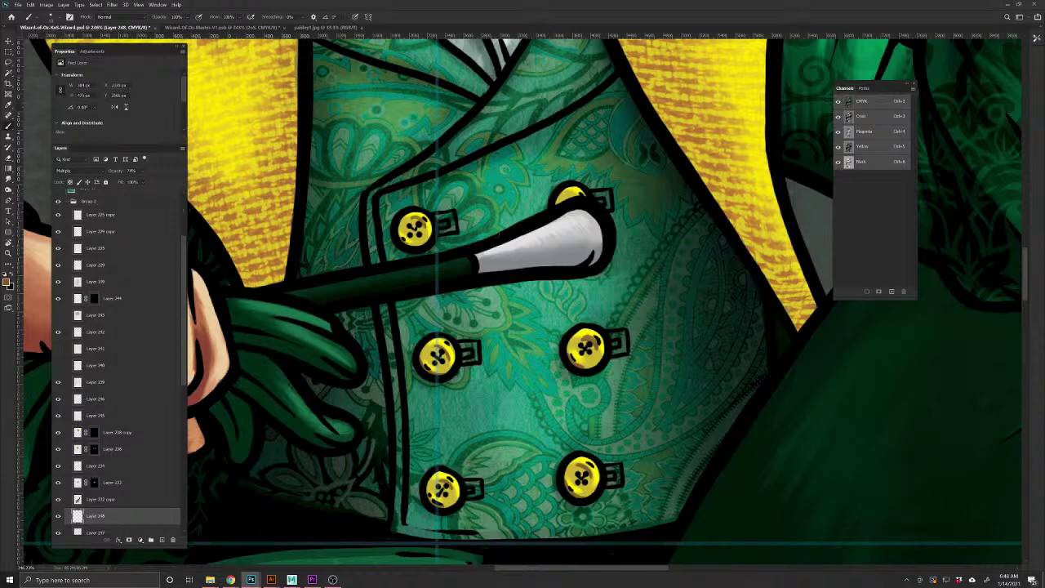
# Blend the brown button shadows with the Smudge tool
pyautogui.click(6, 185)
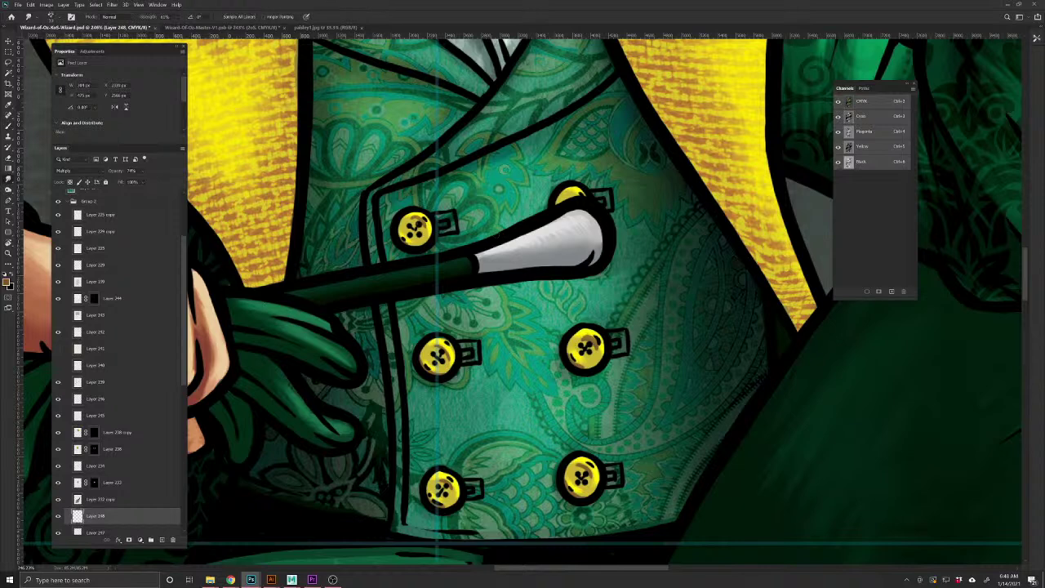
pyautogui.moveTo(437, 341); pyautogui.dragTo(450, 359)
pyautogui.moveTo(441, 488); pyautogui.dragTo(445, 495)
pyautogui.moveTo(445, 510); pyautogui.dragTo(440, 507)
# Add a new layer above the button shadows, set it to Multiply, and pick a dark green brush color from the artwork
pyautogui.moveTo(510, 438); pyautogui.dragTo(472, 414)
pyautogui.scroll(-3, 472, 414)
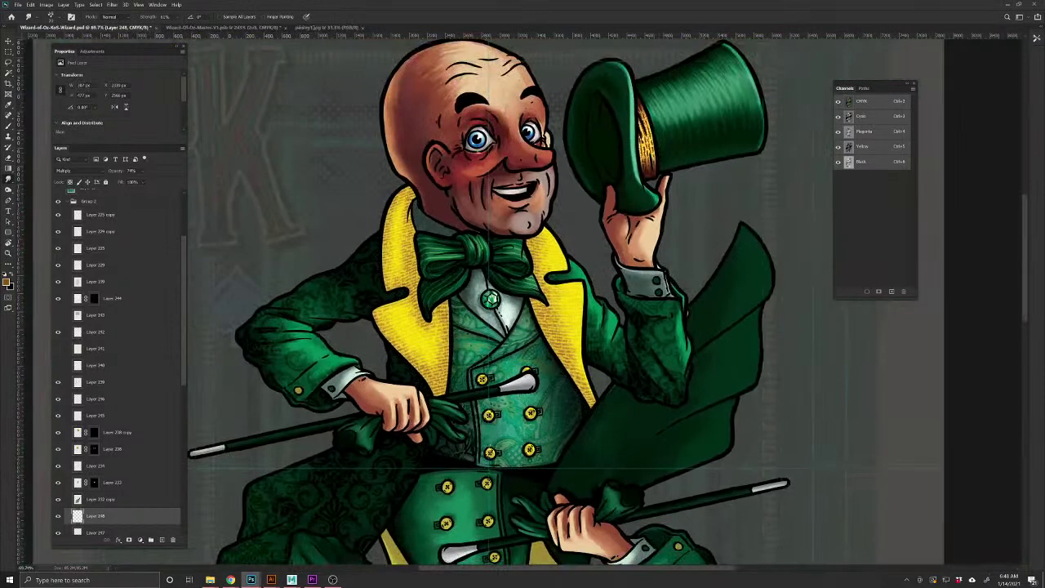
pyautogui.scroll(3, 514, 375)
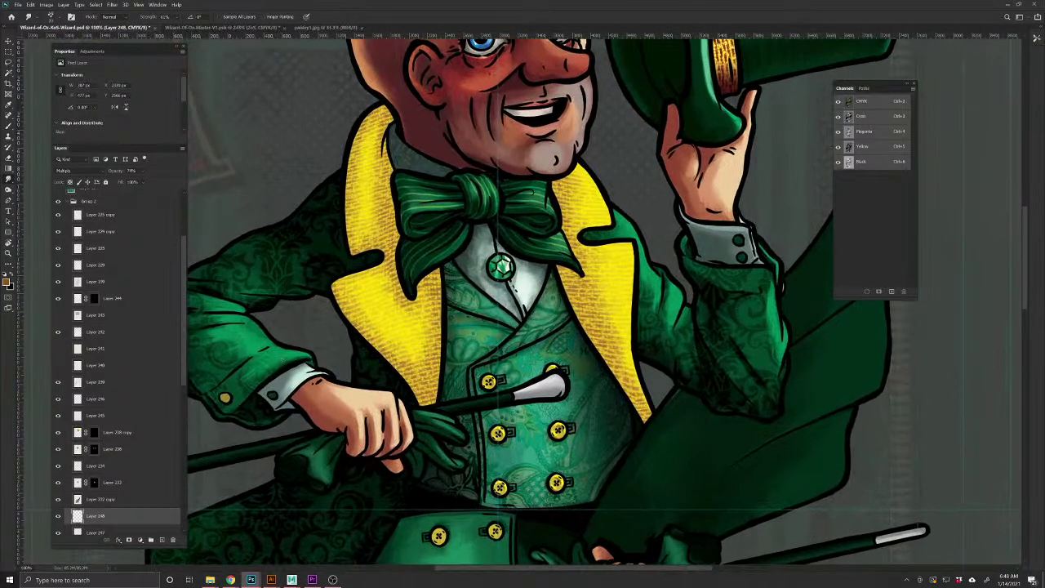
pyautogui.click(161, 541)
pyautogui.click(9, 127)
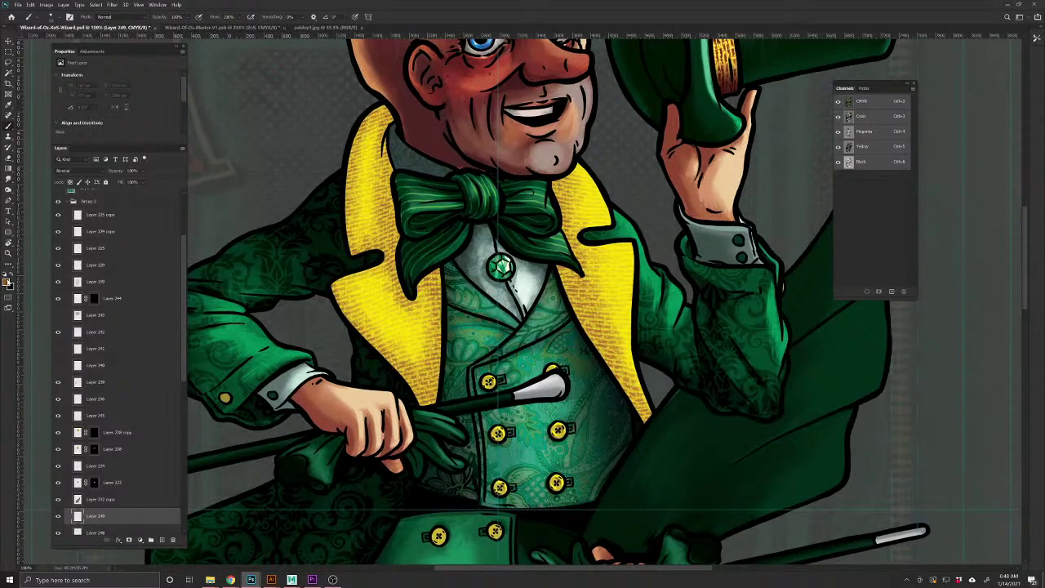
pyautogui.click(7, 281)
pyautogui.moveTo(500, 313); pyautogui.dragTo(503, 324)
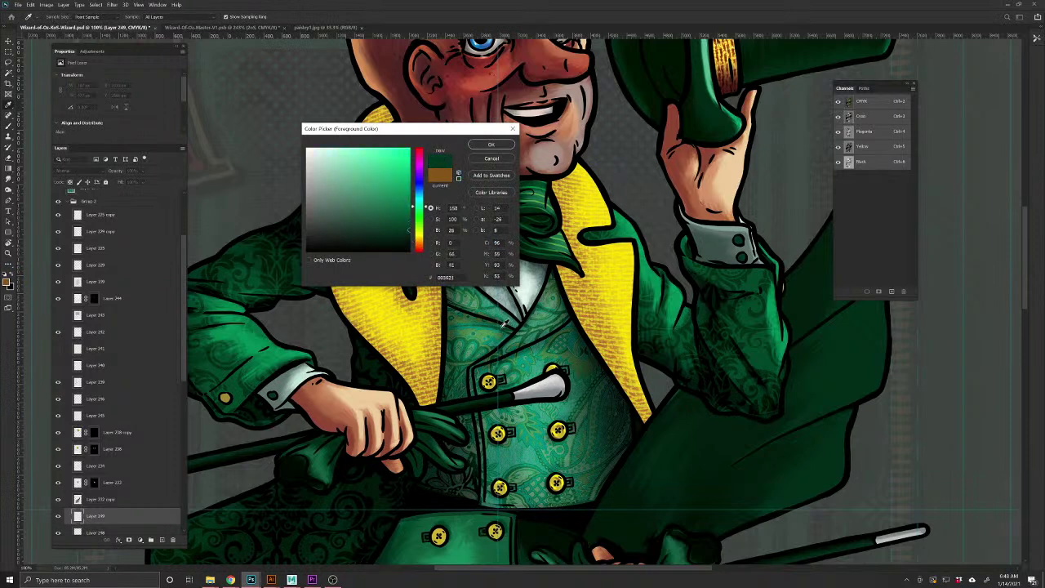
pyautogui.click(491, 144)
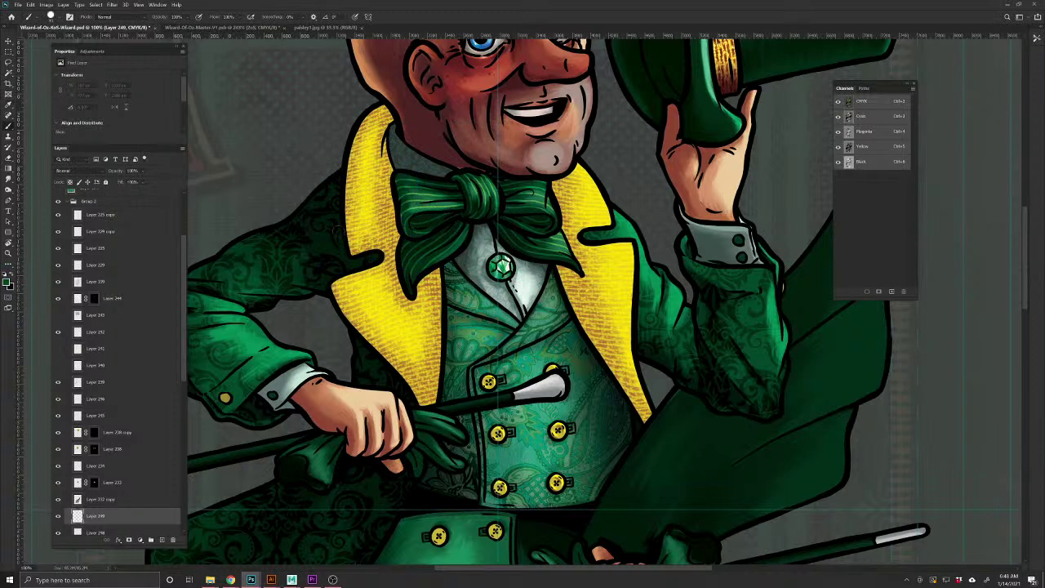
pyautogui.click(90, 172)
pyautogui.click(78, 206)
# Paint dark green shadows along the vest's collar and front edge, and save the document
pyautogui.moveTo(482, 294)
pyautogui.mouseDown()
pyautogui.moveTo(454, 304)
pyautogui.moveTo(450, 284)
pyautogui.moveTo(458, 272)
pyautogui.moveTo(512, 326)
pyautogui.moveTo(558, 321)
pyautogui.moveTo(548, 326)
pyautogui.moveTo(541, 297)
pyautogui.moveTo(534, 339)
pyautogui.moveTo(479, 362)
pyautogui.moveTo(480, 466)
pyautogui.mouseUp()
pyautogui.moveTo(482, 503); pyautogui.dragTo(503, 507)
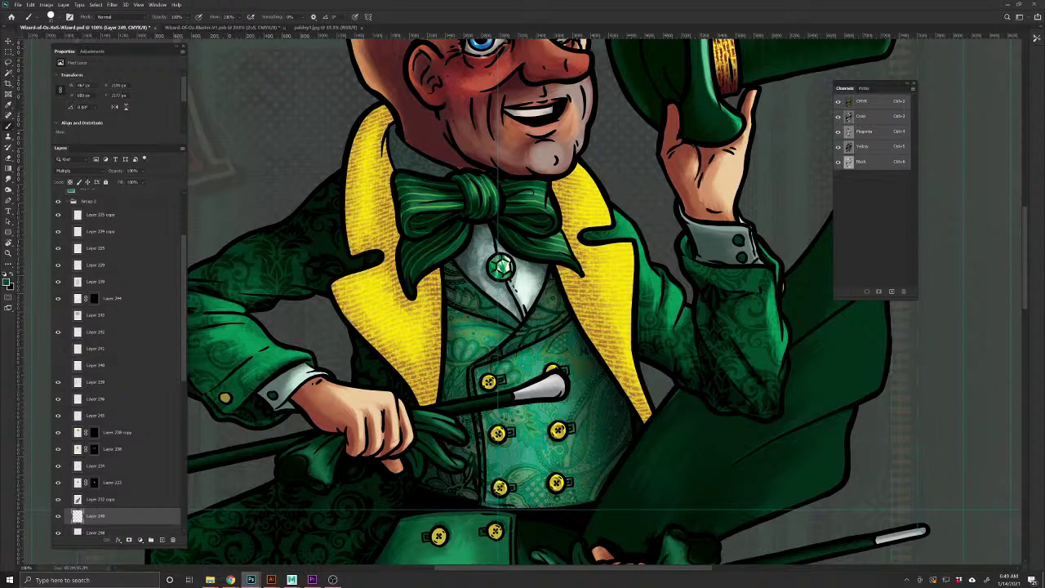
pyautogui.moveTo(580, 423); pyautogui.dragTo(563, 401)
pyautogui.moveTo(583, 442); pyautogui.dragTo(588, 402)
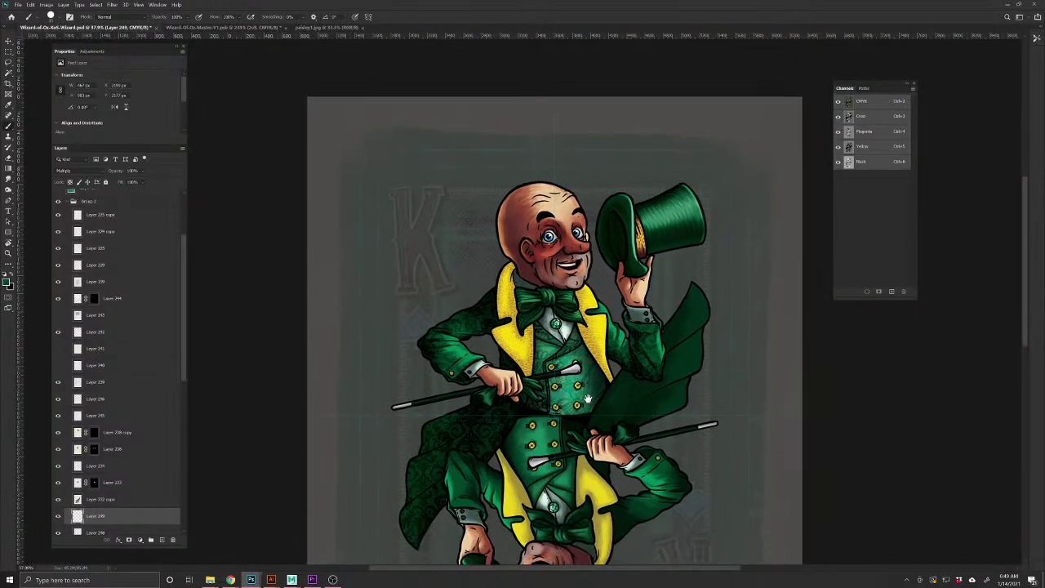
pyautogui.hotkey('ctrl', 's')
# Group the character's coloring layers from Layer 232 up to Layer 244
pyautogui.moveTo(504, 417); pyautogui.dragTo(508, 376)
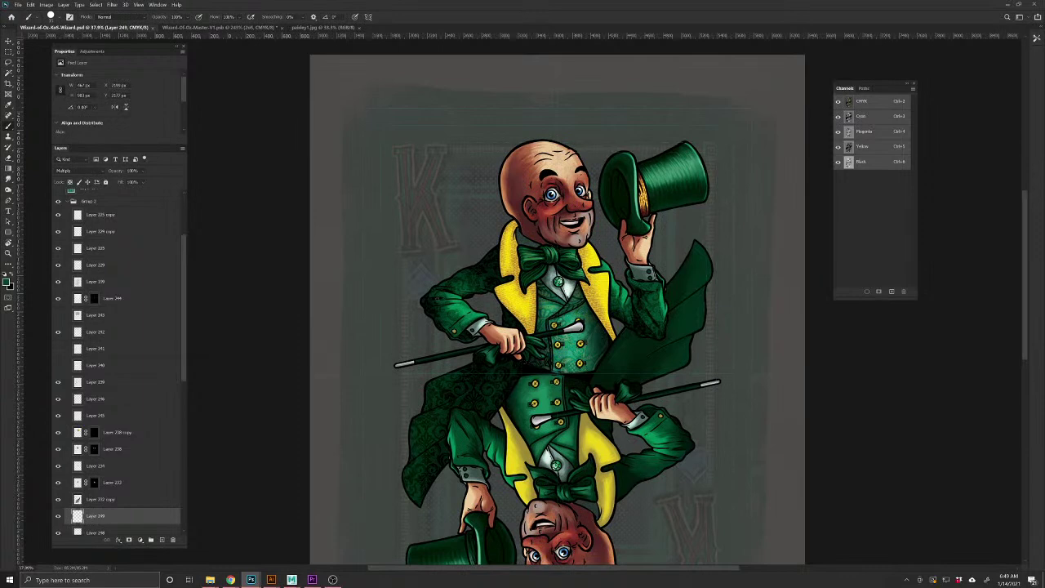
pyautogui.scroll(-5, 131, 490)
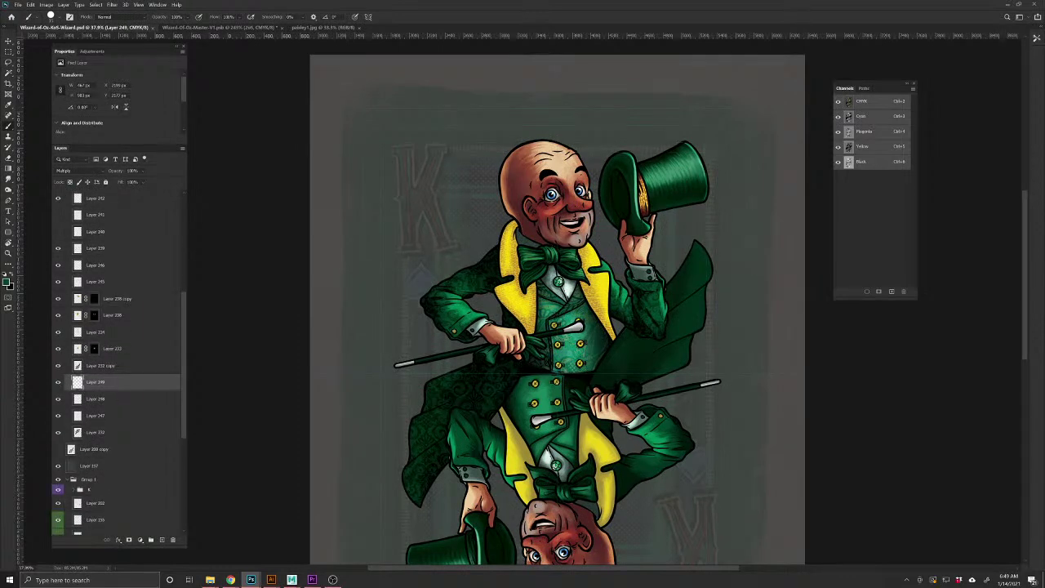
pyautogui.scroll(-1, 600, 415)
pyautogui.scroll(-1, 593, 413)
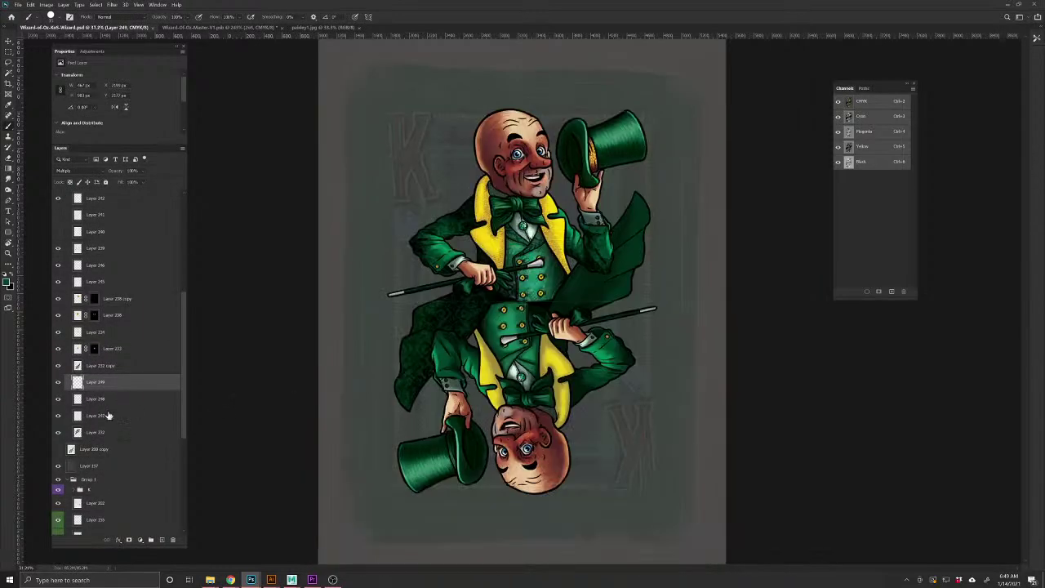
pyautogui.click(97, 434)
pyautogui.scroll(4, 102, 428)
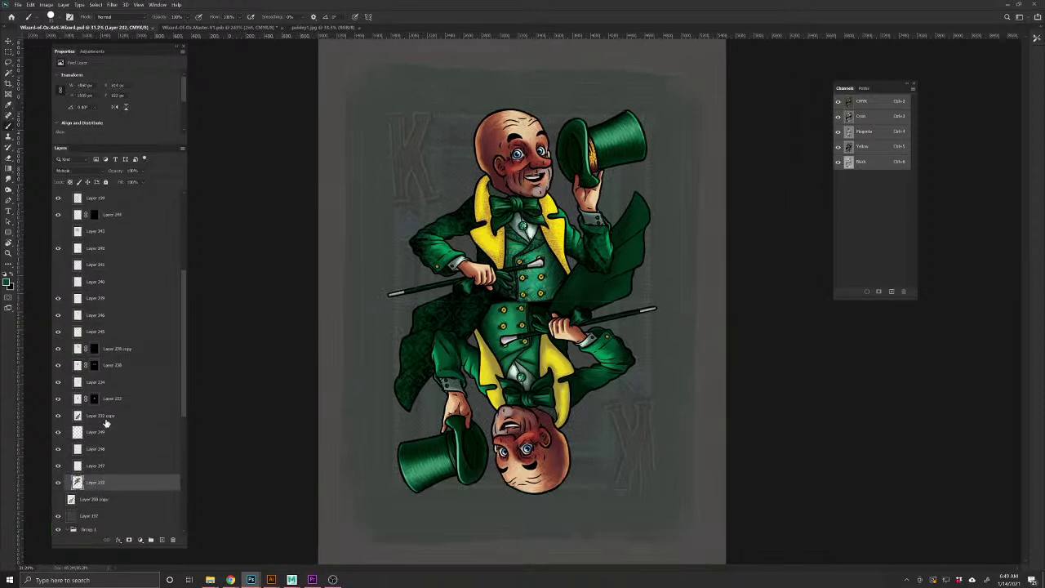
pyautogui.scroll(2, 102, 421)
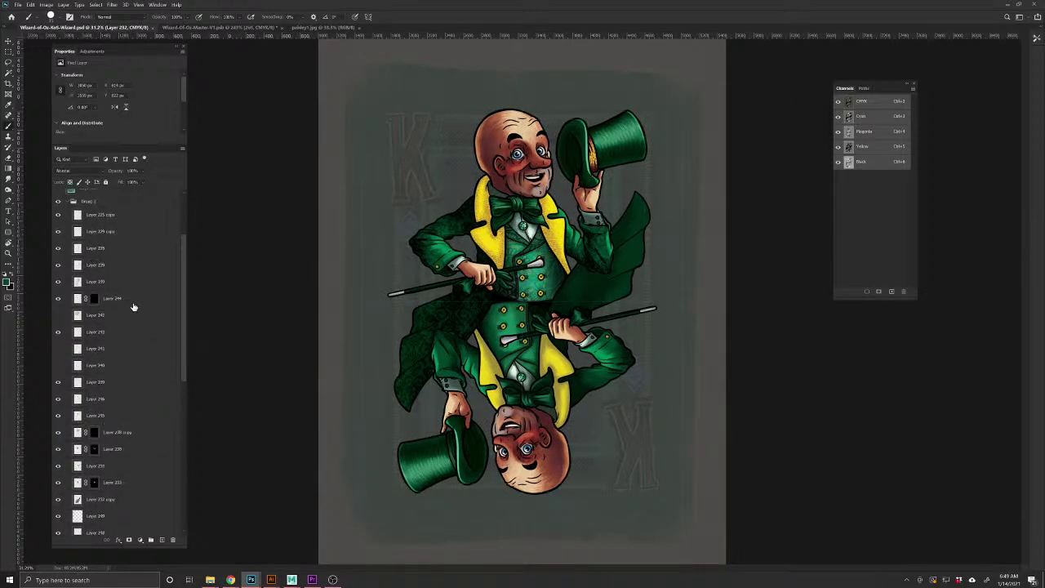
pyautogui.keyDown('shift'); pyautogui.click(133, 299); pyautogui.keyUp('shift')
pyautogui.hotkey('ctrl', 'g')
pyautogui.click(58, 296)
pyautogui.click(58, 296)
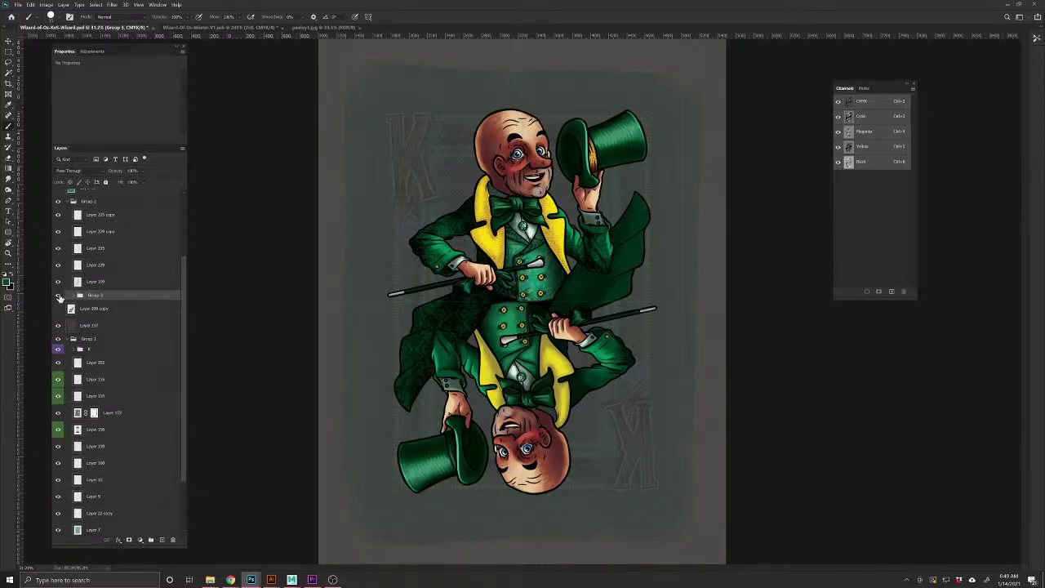
# Delete the old coloring layer of the upside-down lower figure
pyautogui.press('v')
pyautogui.moveTo(543, 490); pyautogui.dragTo(654, 510)
pyautogui.hotkey('ctrl', 'z')
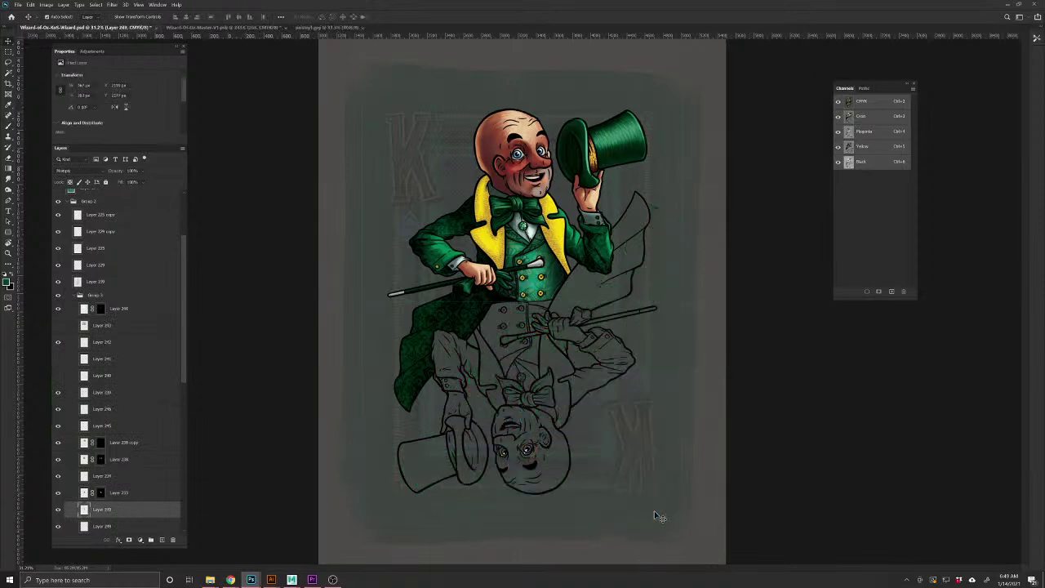
# Duplicate the character's coloring group and rotate the copy 180° about the card's center to fill the lower figure
pyautogui.click(80, 296)
pyautogui.click(73, 295)
pyautogui.click(58, 297)
pyautogui.click(57, 297)
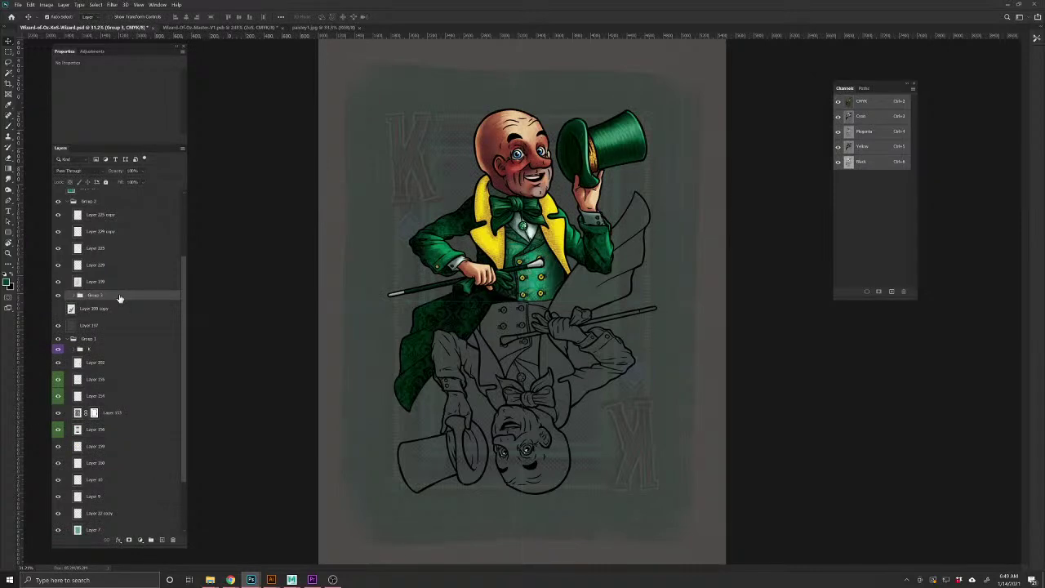
pyautogui.hotkey('ctrl', 'j')
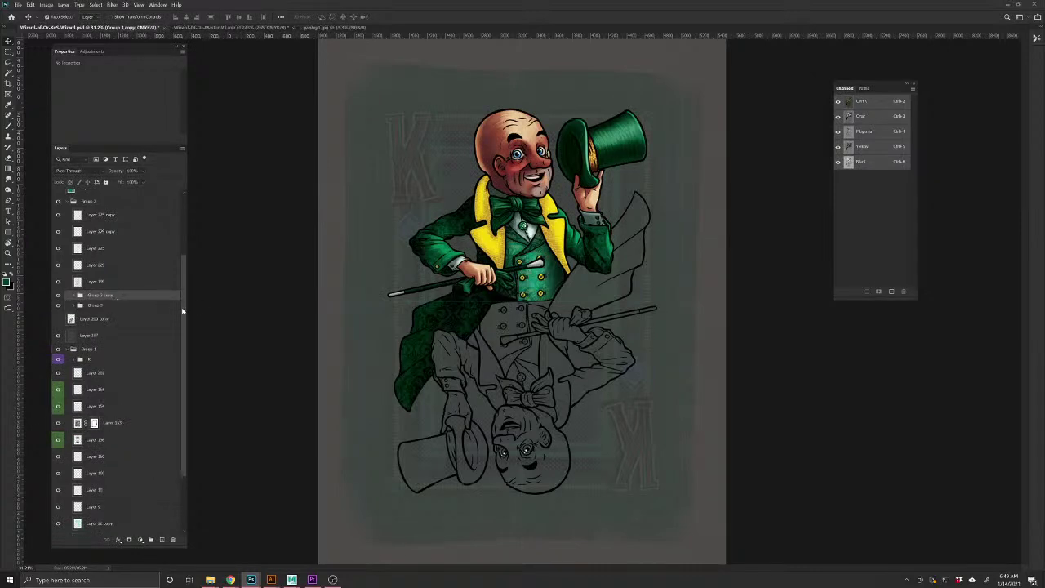
pyautogui.scroll(-4, 182, 311)
pyautogui.hotkey('ctrl', 't')
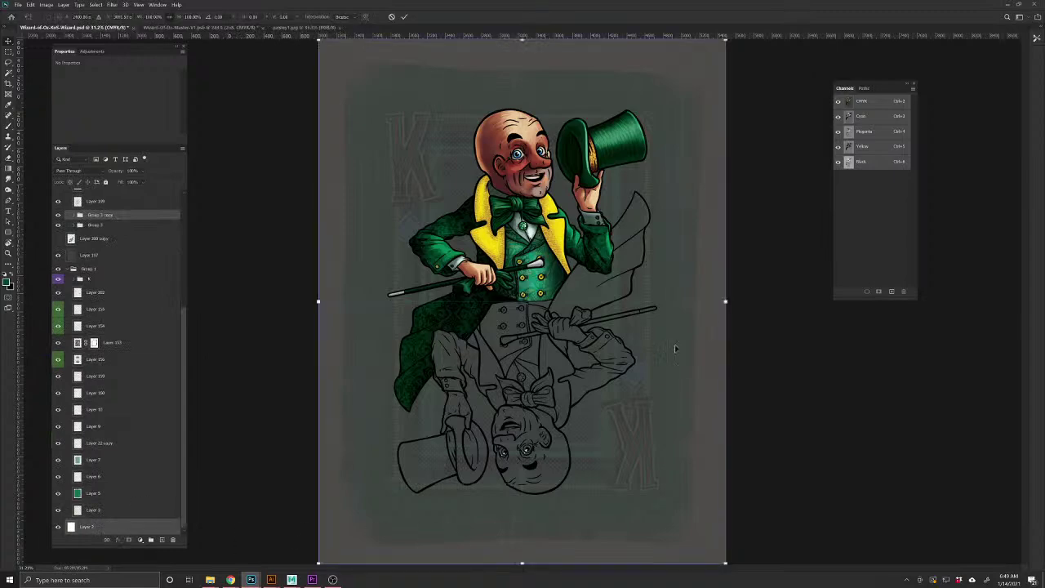
pyautogui.moveTo(729, 296); pyautogui.dragTo(315, 311)
pyautogui.press('Return')
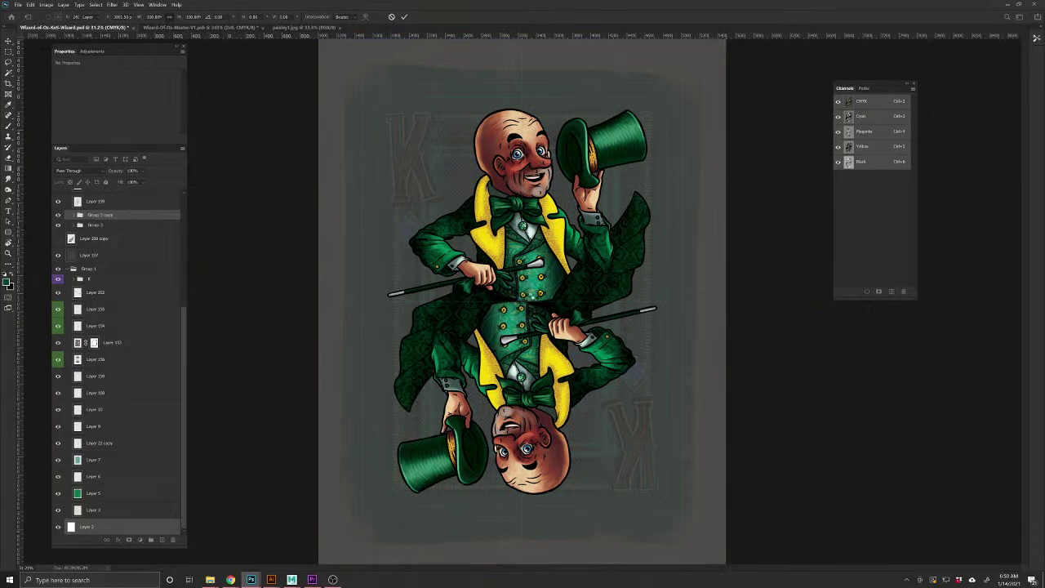
# Check the document's dimensions and resolution in the Image Size dialog, leaving the settings as they are
pyautogui.press('z')
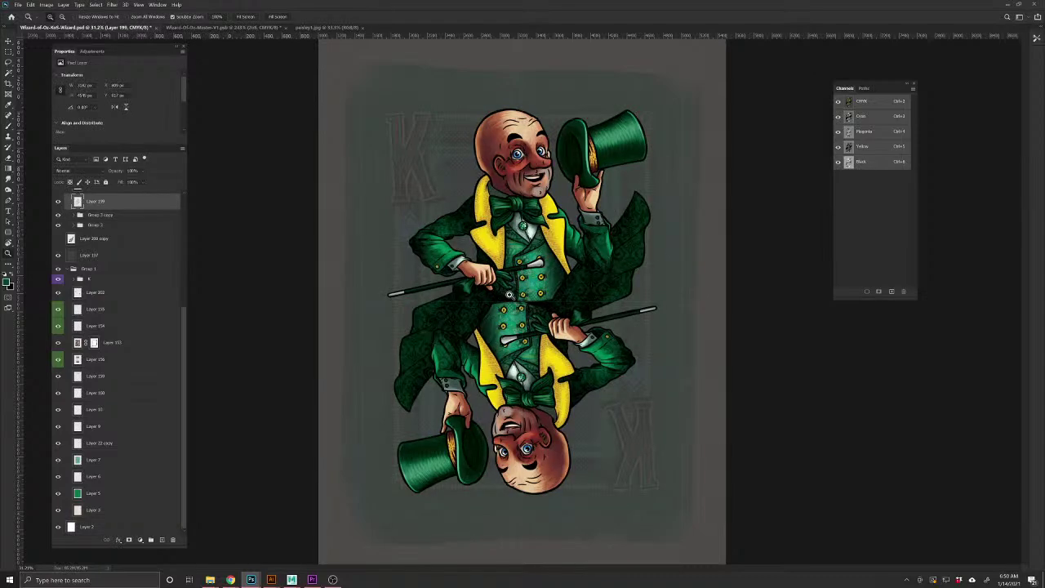
pyautogui.click(545, 347)
pyautogui.moveTo(545, 324); pyautogui.dragTo(529, 283)
pyautogui.click(46, 5)
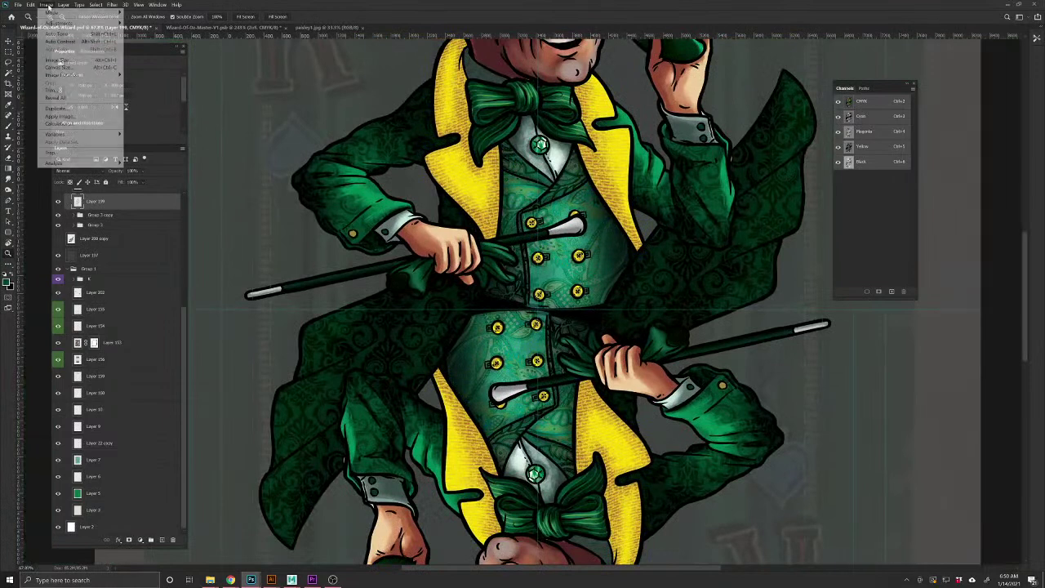
pyautogui.click(61, 62)
pyautogui.click(563, 276)
pyautogui.click(563, 295)
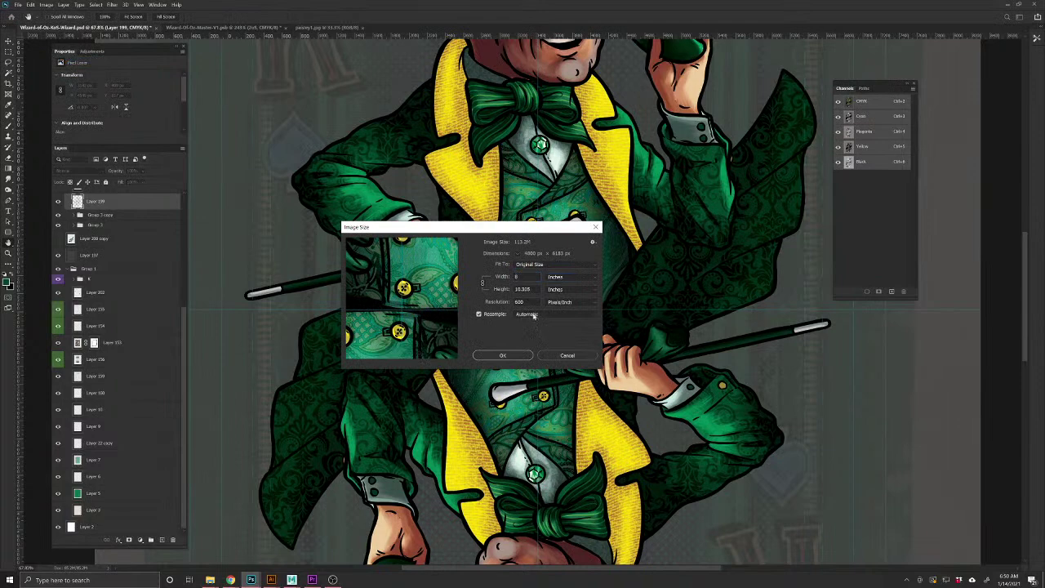
pyautogui.click(596, 226)
# Save the document with the rotated lower figure in place
pyautogui.scroll(5, 586, 351)
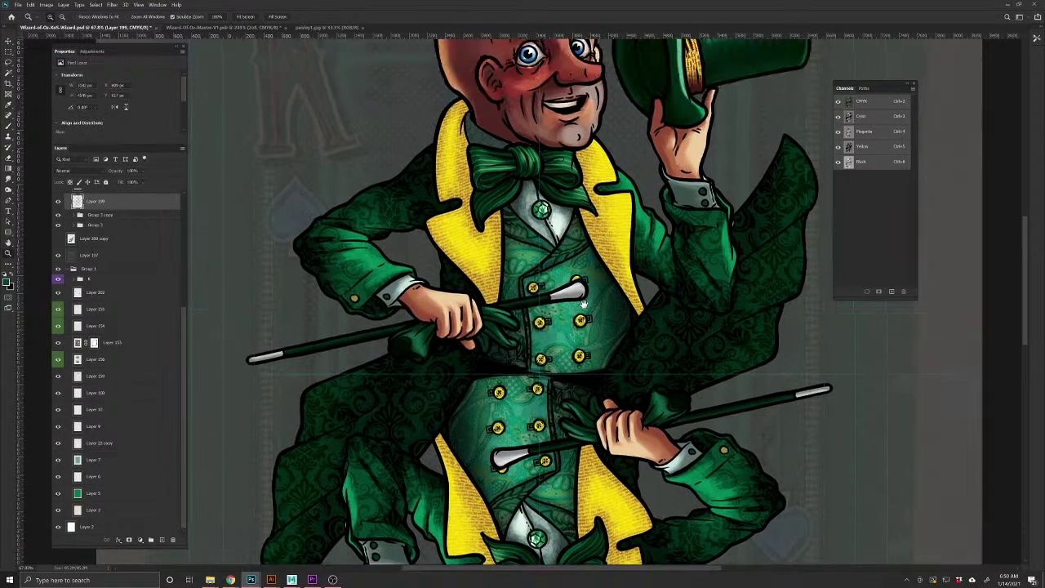
pyautogui.scroll(-3, 586, 351)
pyautogui.scroll(-2, 576, 294)
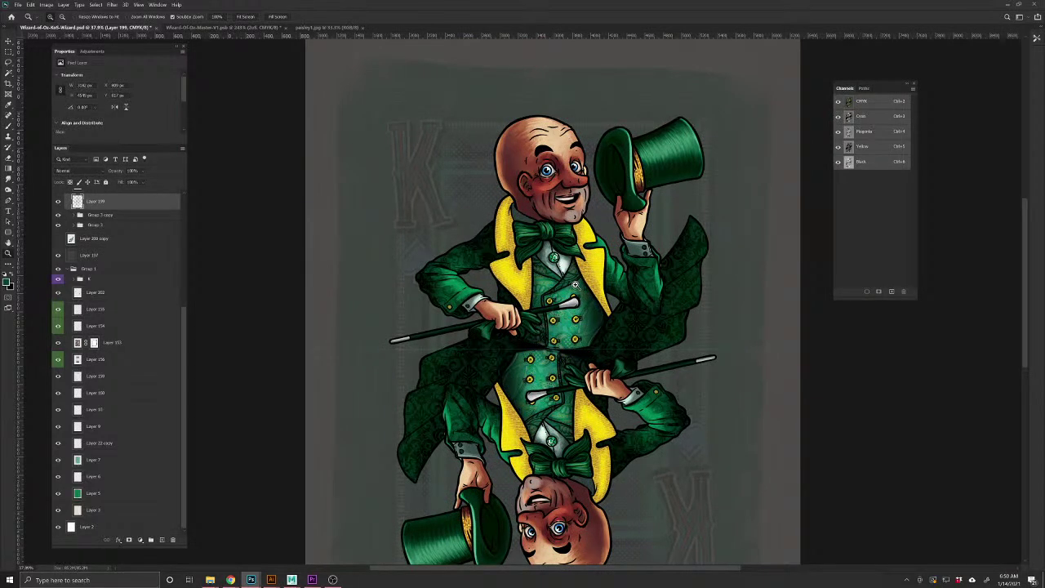
pyautogui.moveTo(585, 248); pyautogui.dragTo(566, 203)
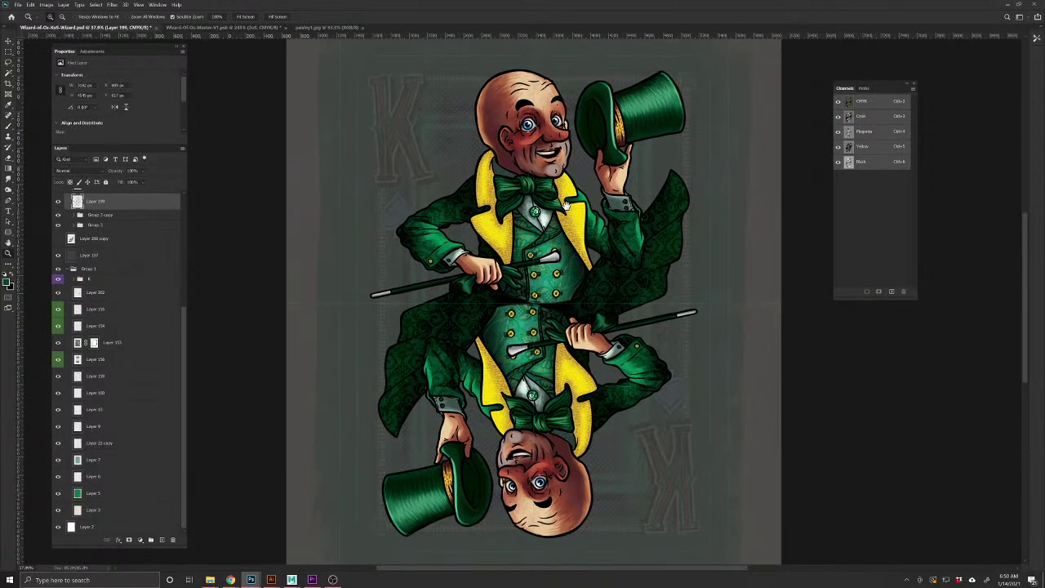
pyautogui.hotkey('ctrl', 's')
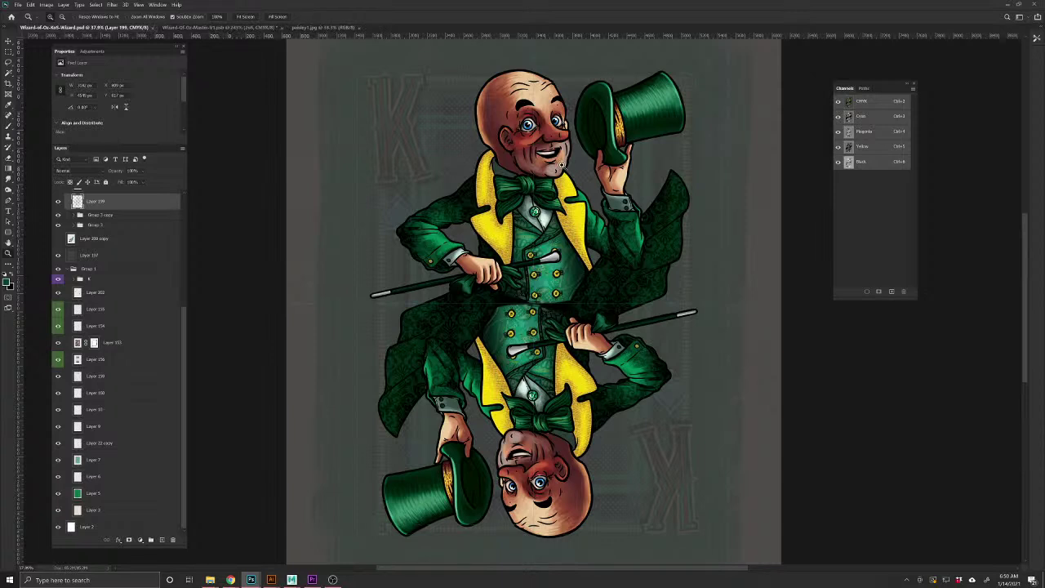
# Create a new layer directly above the duplicated coloring group
pyautogui.scroll(5, 128, 303)
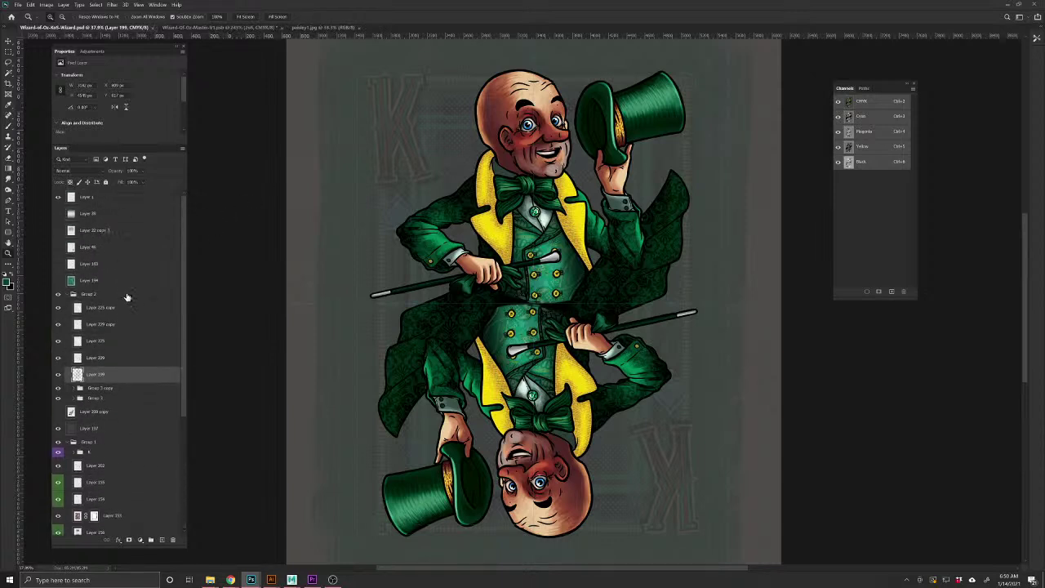
pyautogui.click(57, 375)
pyautogui.click(57, 374)
pyautogui.click(104, 389)
pyautogui.click(163, 542)
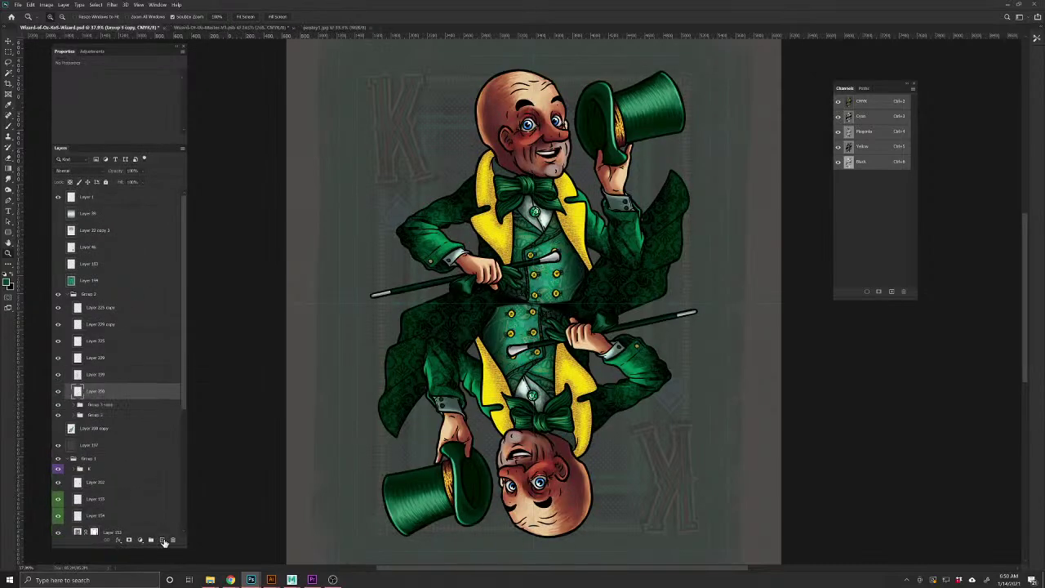
# Set the Brush tool's foreground color to light blue #39ade3
pyautogui.click(8, 124)
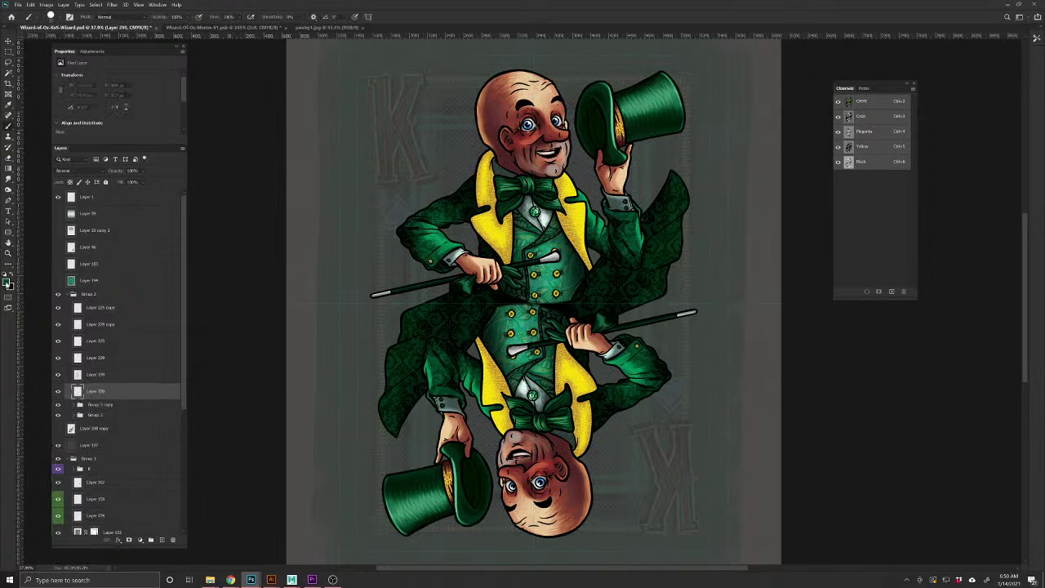
pyautogui.click(8, 284)
pyautogui.moveTo(418, 211); pyautogui.dragTo(419, 196)
pyautogui.moveTo(410, 157); pyautogui.dragTo(385, 158)
pyautogui.click(486, 147)
# Paint thin light blue rim highlights along the upper figure's forehead, nose, cheek, chin and back of the head
pyautogui.moveTo(546, 101); pyautogui.dragTo(567, 129)
pyautogui.scroll(4, 566, 128)
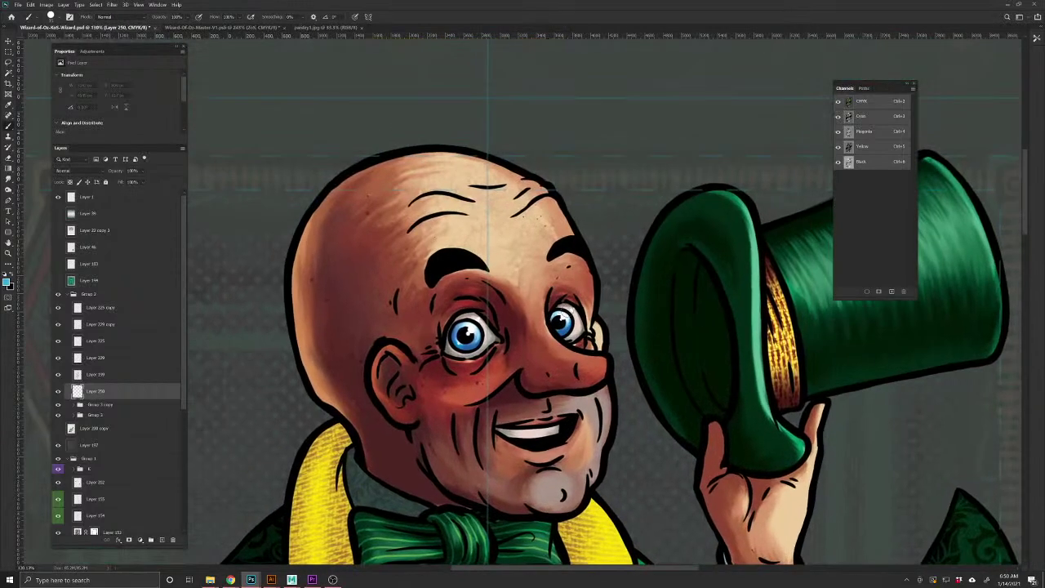
pyautogui.moveTo(536, 241); pyautogui.dragTo(516, 372)
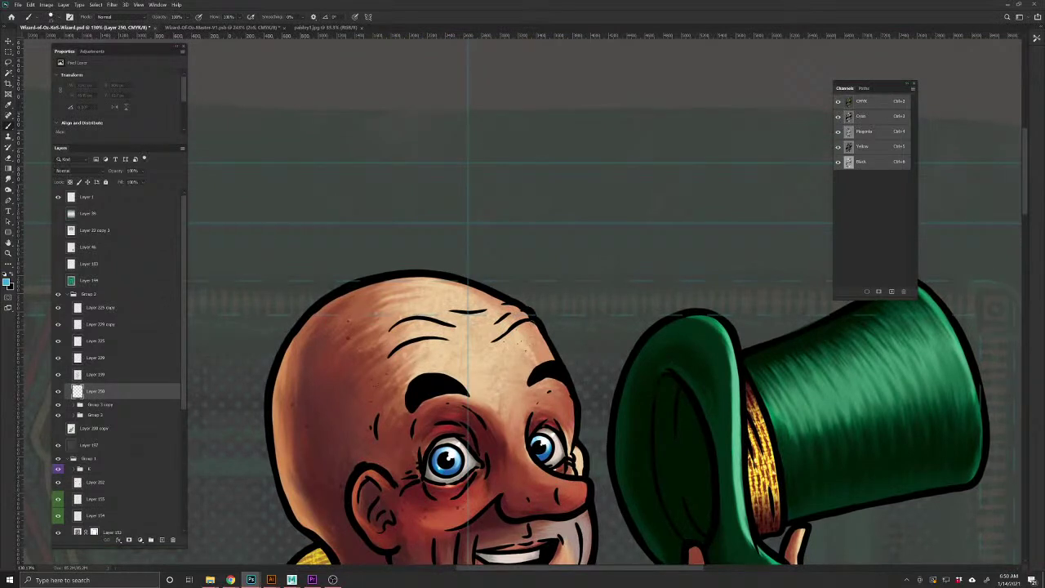
pyautogui.moveTo(545, 346); pyautogui.dragTo(553, 359)
pyautogui.moveTo(456, 283); pyautogui.dragTo(423, 277)
pyautogui.moveTo(556, 375); pyautogui.dragTo(574, 419)
pyautogui.moveTo(554, 510); pyautogui.dragTo(523, 377)
pyautogui.moveTo(542, 313); pyautogui.dragTo(551, 346)
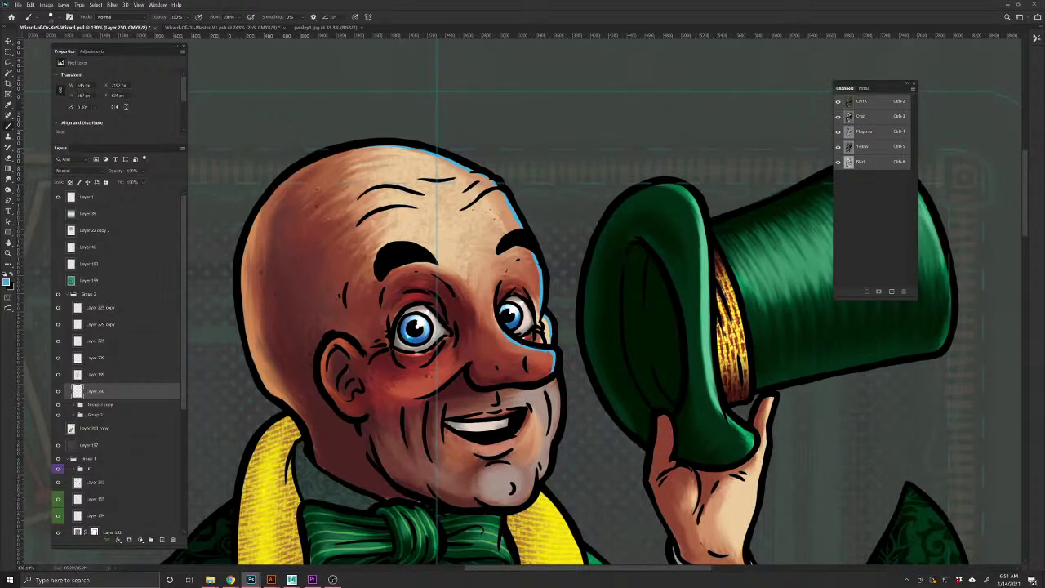
pyautogui.moveTo(553, 371)
pyautogui.mouseDown()
pyautogui.moveTo(558, 437)
pyautogui.moveTo(542, 483)
pyautogui.moveTo(520, 508)
pyautogui.mouseUp()
pyautogui.moveTo(630, 455); pyautogui.dragTo(723, 446)
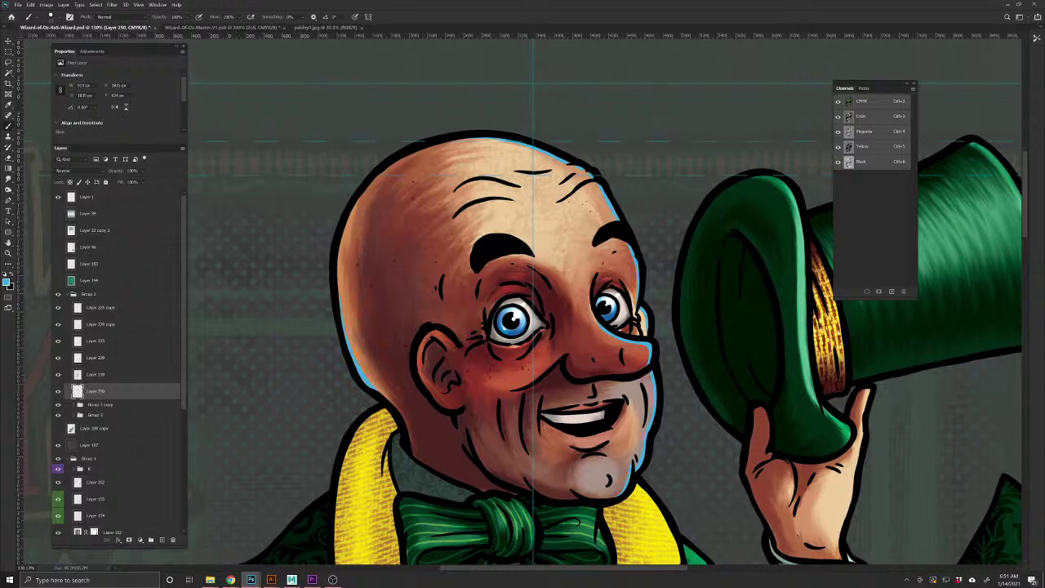
# Paint light blue rim highlights along the raised hand, the collar and shoulder, and the raised arm's sleeve
pyautogui.moveTo(658, 463); pyautogui.dragTo(375, 343)
pyautogui.moveTo(504, 381); pyautogui.dragTo(539, 424)
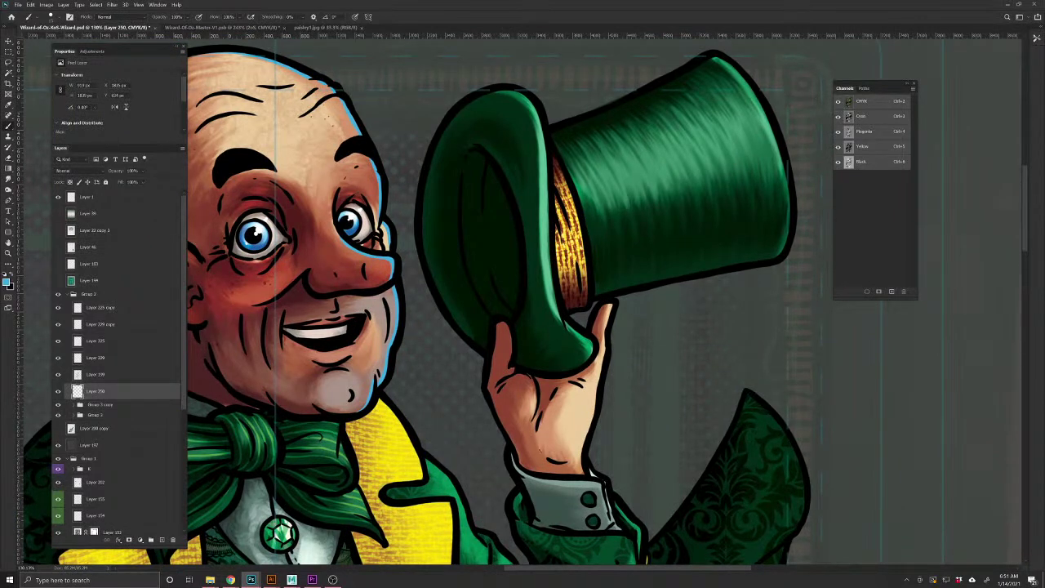
pyautogui.moveTo(614, 299); pyautogui.dragTo(583, 449)
pyautogui.moveTo(441, 519); pyautogui.dragTo(586, 434)
pyautogui.moveTo(534, 305); pyautogui.dragTo(564, 346)
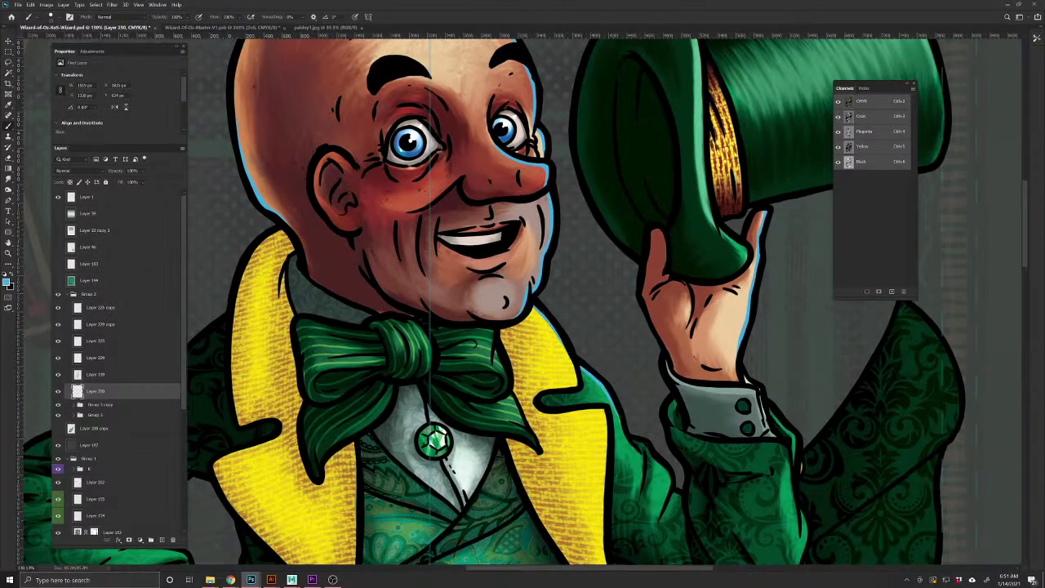
pyautogui.moveTo(653, 482); pyautogui.dragTo(421, 376)
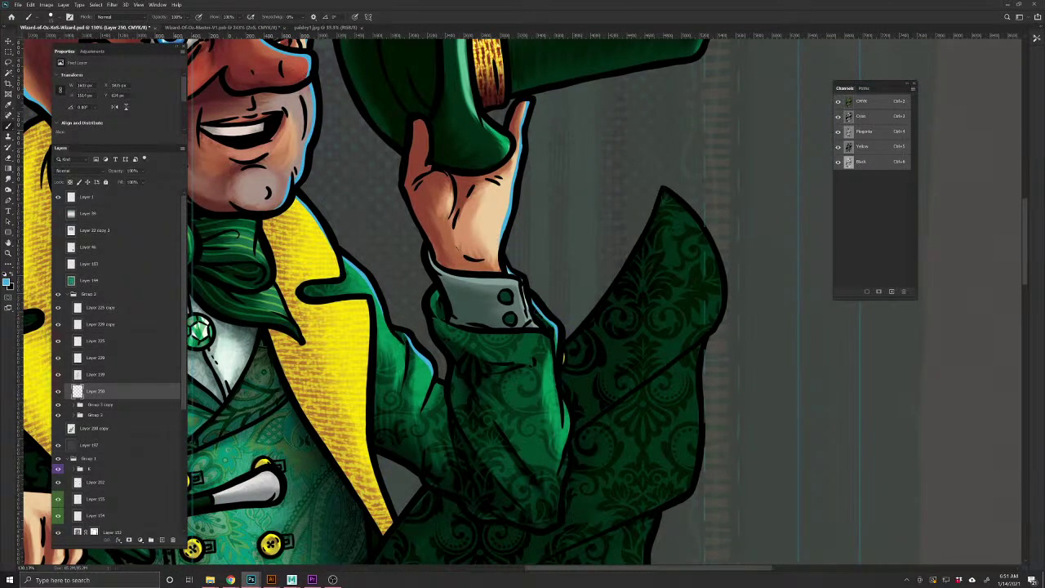
pyautogui.moveTo(563, 401); pyautogui.dragTo(564, 477)
# Try a light blue highlight along the yellow lapel's outer edge
pyautogui.moveTo(346, 479); pyautogui.dragTo(547, 390)
pyautogui.moveTo(591, 210); pyautogui.dragTo(592, 368)
pyautogui.moveTo(462, 314); pyautogui.dragTo(513, 463)
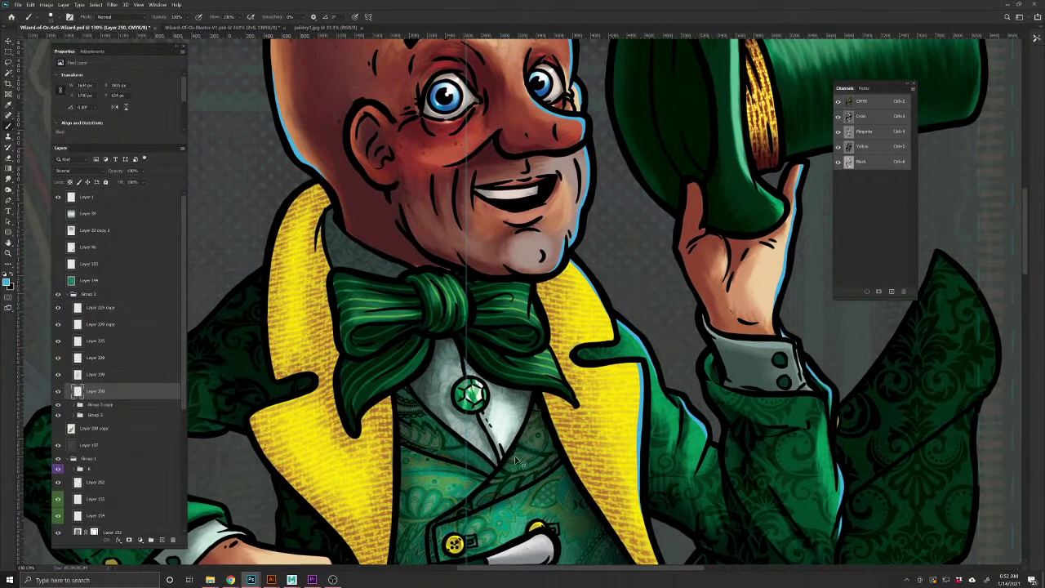
pyautogui.hotkey('ctrl', 'z')
pyautogui.hotkey('ctrl', 'z')
pyautogui.hotkey('ctrl', 'z')
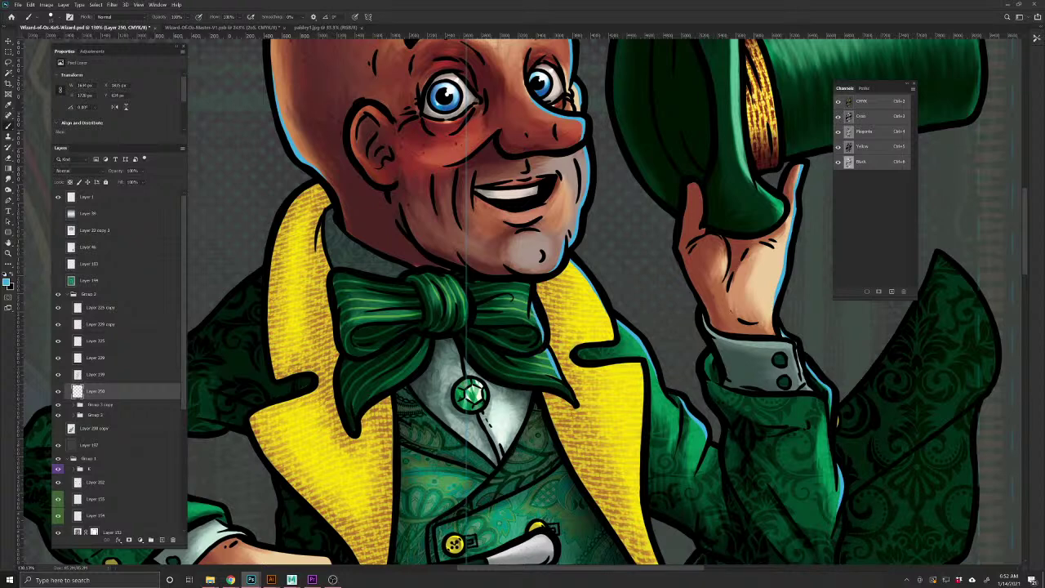
# Paint light blue highlights on the bow tie and the cane-holding arm's sleeve, and add a new layer above the highlights
pyautogui.moveTo(383, 454); pyautogui.dragTo(531, 400)
pyautogui.moveTo(433, 489); pyautogui.dragTo(569, 448)
pyautogui.moveTo(412, 366); pyautogui.dragTo(497, 424)
pyautogui.moveTo(394, 347); pyautogui.dragTo(408, 355)
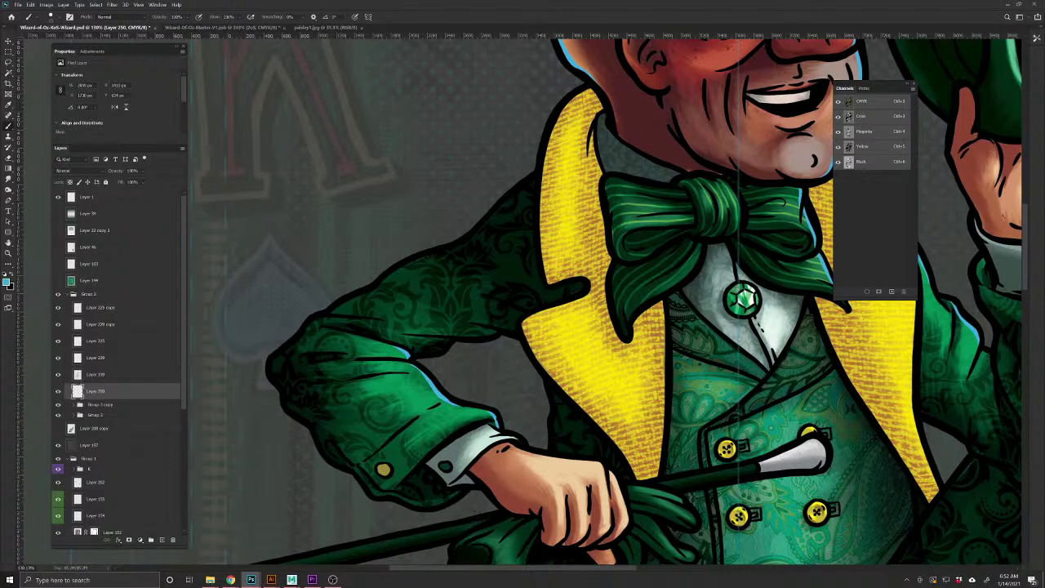
pyautogui.moveTo(459, 492); pyautogui.dragTo(423, 505)
pyautogui.hotkey('ctrl', 'z')
pyautogui.moveTo(504, 502); pyautogui.dragTo(446, 455)
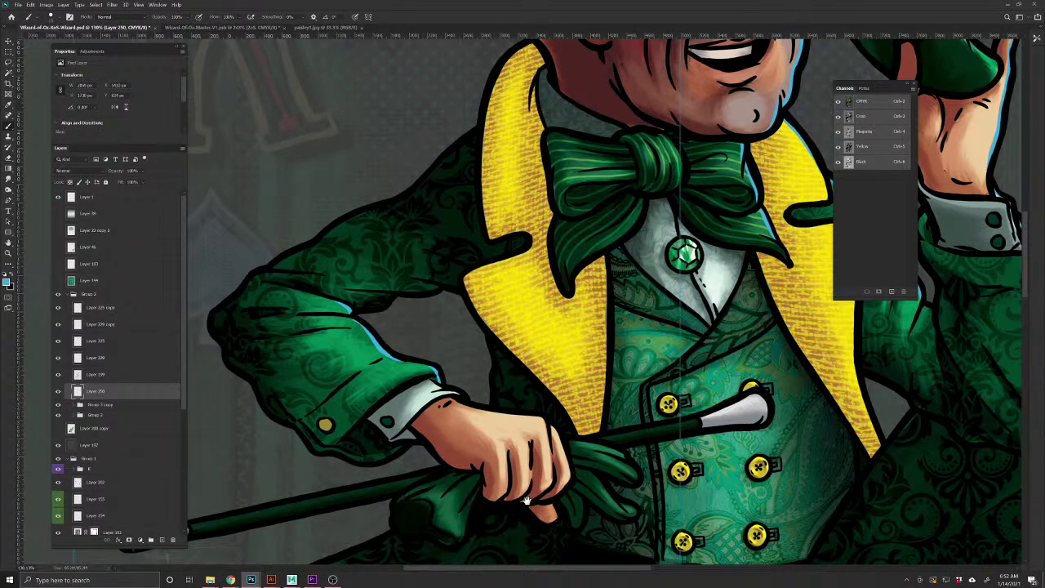
pyautogui.click(162, 542)
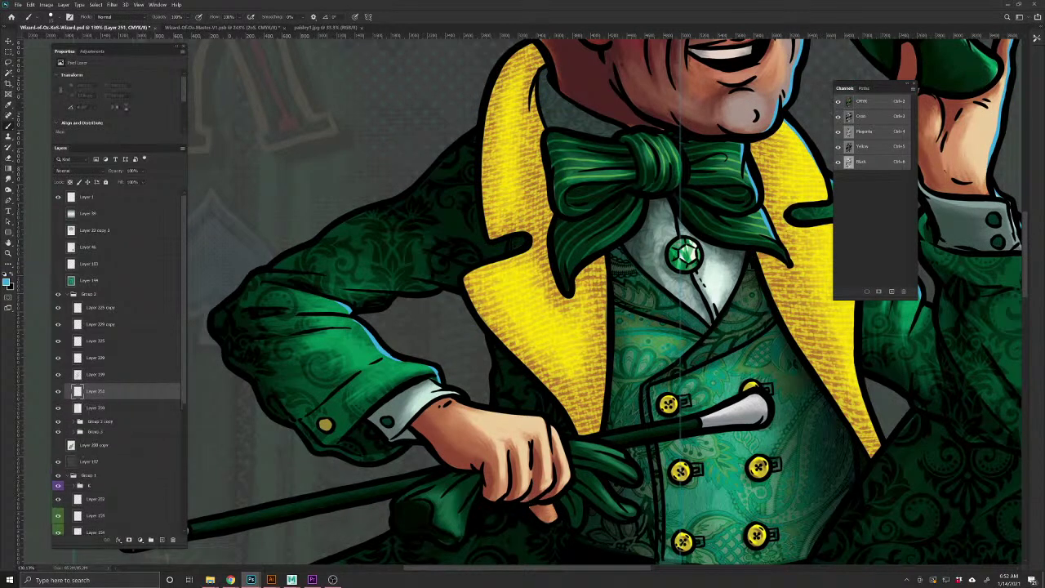
# Try a pale green brush color for edge highlights on the new layer
pyautogui.click(7, 281)
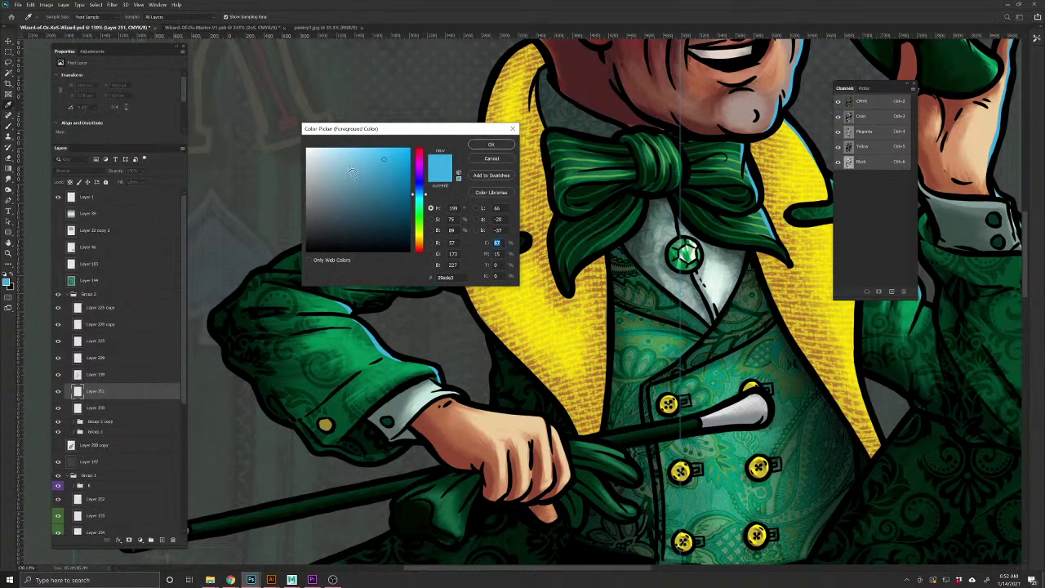
pyautogui.moveTo(420, 197); pyautogui.dragTo(426, 209)
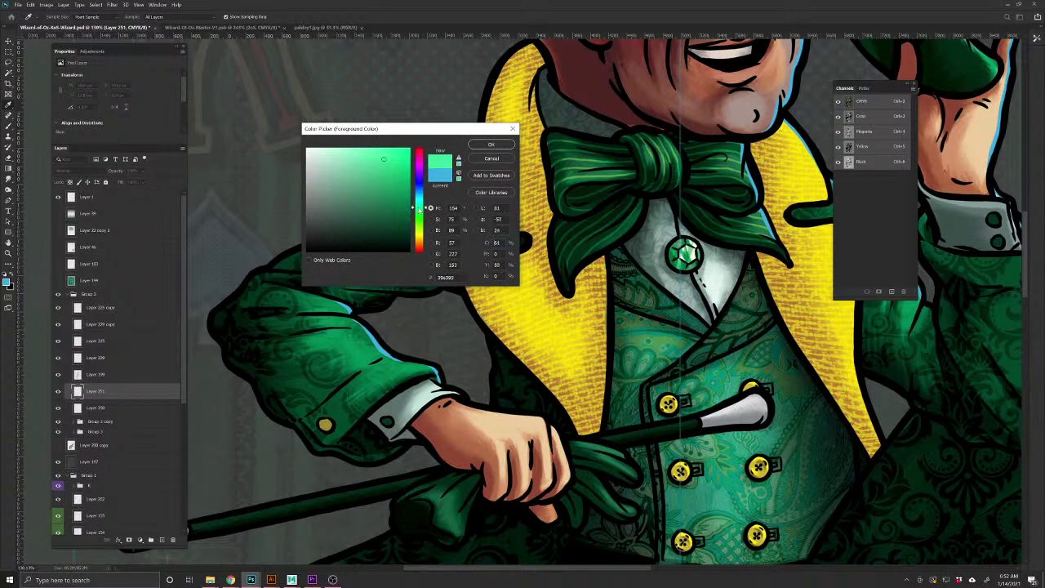
pyautogui.click(360, 158)
pyautogui.moveTo(360, 158); pyautogui.dragTo(354, 171)
pyautogui.click(474, 147)
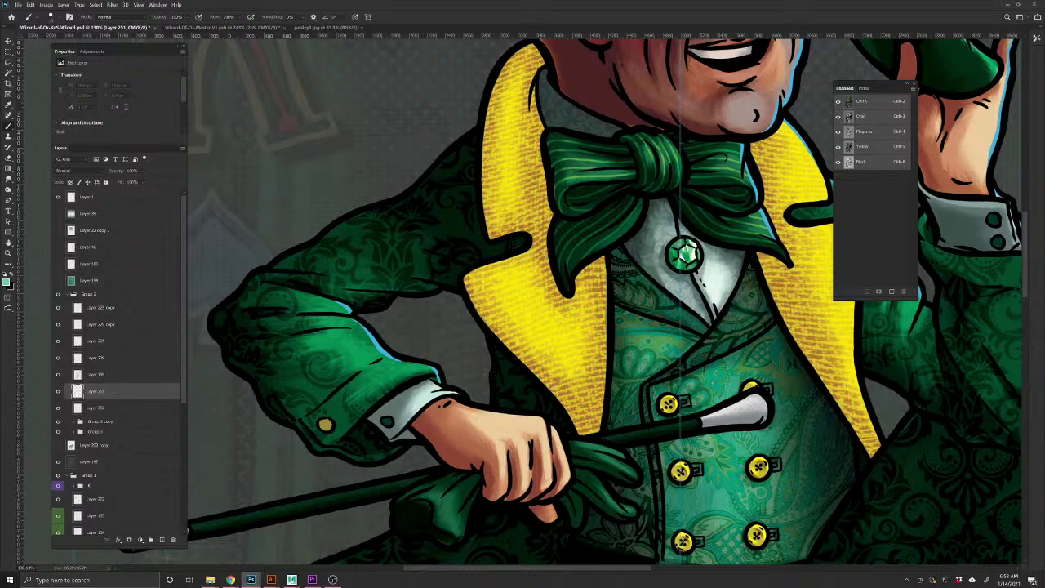
pyautogui.moveTo(433, 288); pyautogui.dragTo(412, 291)
pyautogui.moveTo(495, 347); pyautogui.dragTo(499, 373)
pyautogui.moveTo(509, 320); pyautogui.dragTo(454, 282)
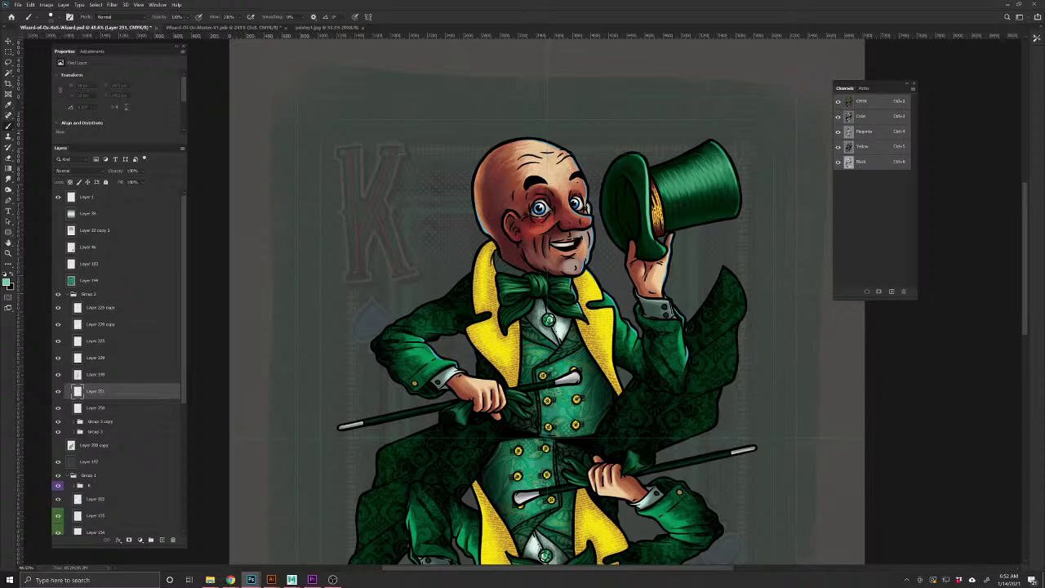
# Sample the light blue from the existing highlights and paint a rim highlight down the outer edge of the top hat's brim
pyautogui.moveTo(552, 159); pyautogui.dragTo(604, 189)
pyautogui.keyDown('alt'); pyautogui.click(651, 176); pyautogui.keyUp('alt')
pyautogui.moveTo(643, 233); pyautogui.dragTo(493, 240)
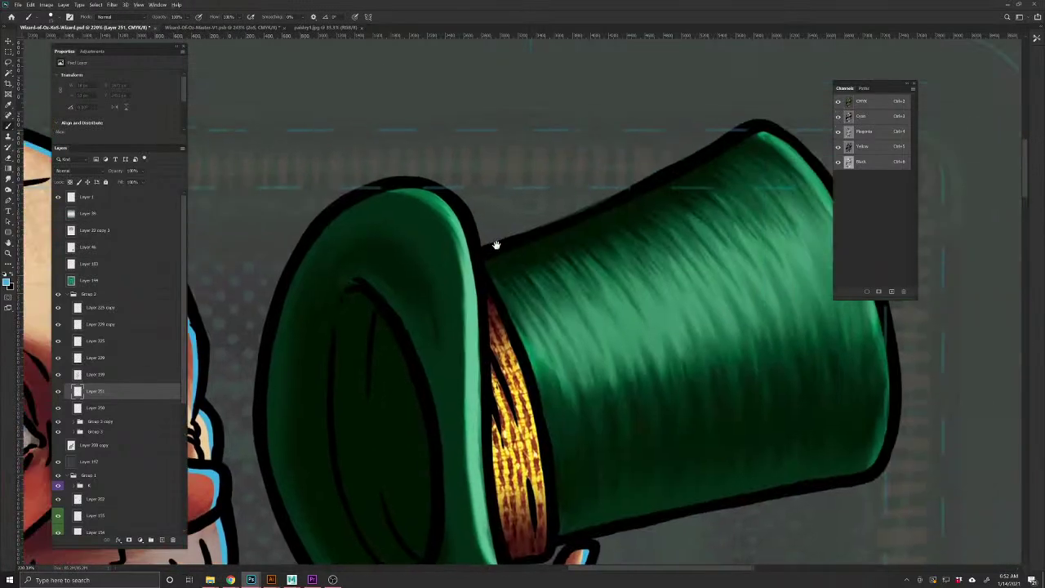
pyautogui.moveTo(415, 185)
pyautogui.mouseDown()
pyautogui.moveTo(445, 194)
pyautogui.moveTo(471, 245)
pyautogui.moveTo(484, 487)
pyautogui.mouseUp()
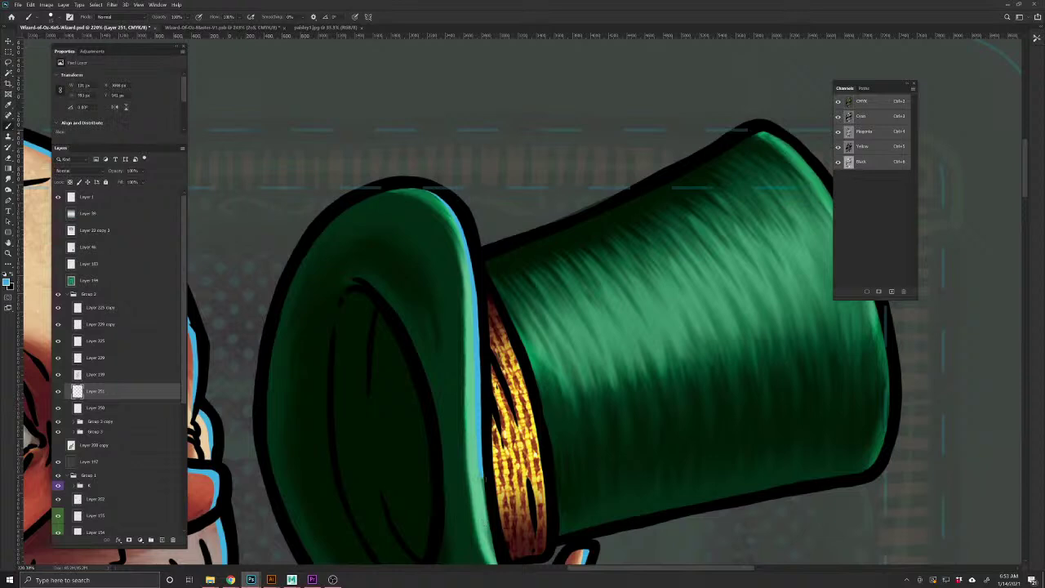
pyautogui.moveTo(481, 482); pyautogui.dragTo(480, 307)
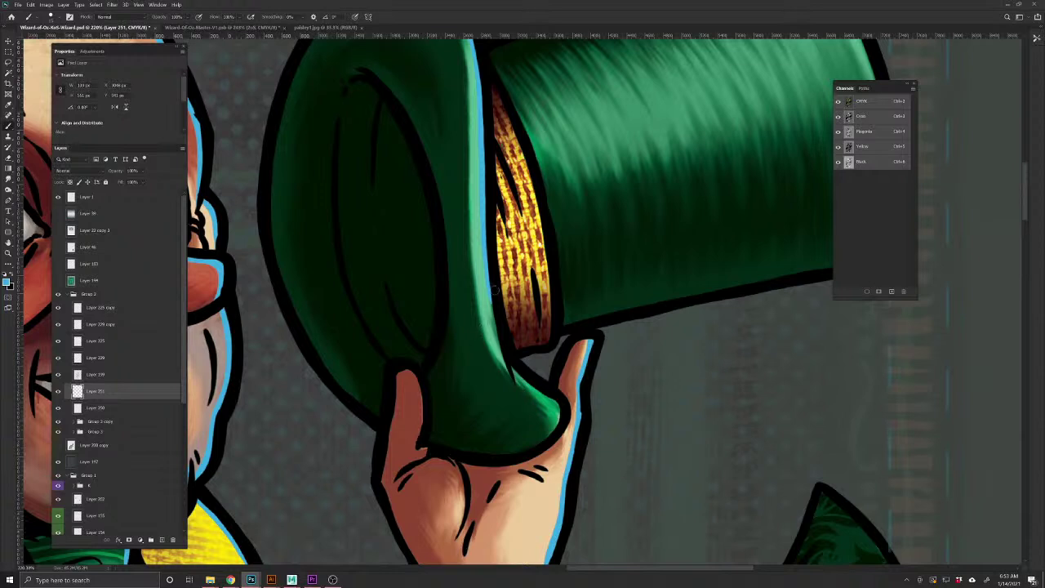
pyautogui.moveTo(493, 299)
pyautogui.mouseDown()
pyautogui.moveTo(516, 375)
pyautogui.moveTo(552, 400)
pyautogui.moveTo(550, 438)
pyautogui.mouseUp()
pyautogui.moveTo(577, 325); pyautogui.dragTo(449, 514)
pyautogui.moveTo(563, 336); pyautogui.dragTo(401, 380)
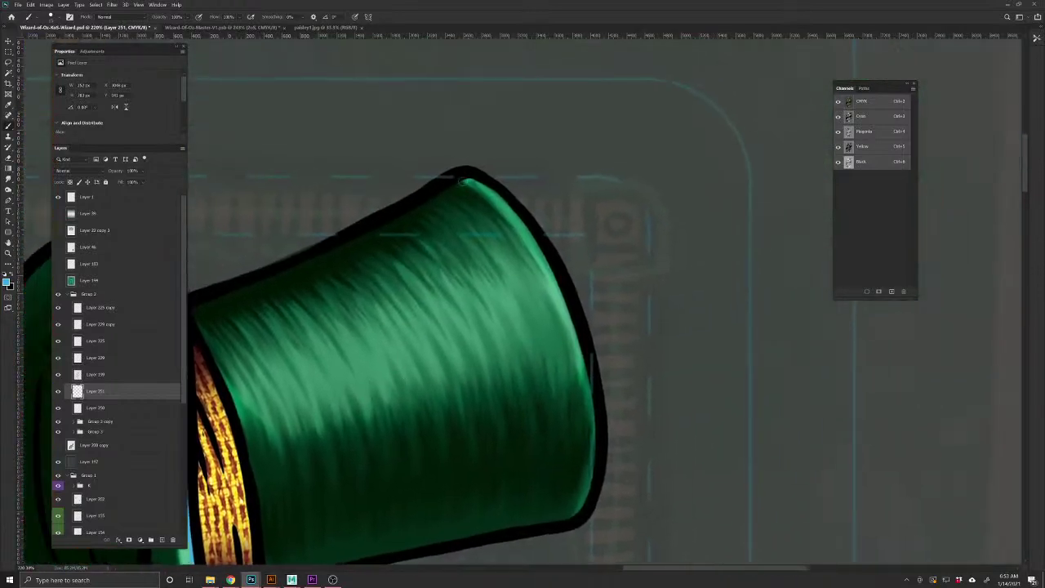
# Paint a light blue rim highlight along the outer edge of the top hat's crown and refine it
pyautogui.moveTo(477, 181)
pyautogui.mouseDown()
pyautogui.moveTo(542, 250)
pyautogui.moveTo(585, 351)
pyautogui.moveTo(596, 450)
pyautogui.moveTo(585, 505)
pyautogui.moveTo(561, 526)
pyautogui.moveTo(470, 464)
pyautogui.moveTo(394, 454)
pyautogui.mouseUp()
pyautogui.moveTo(350, 482); pyautogui.dragTo(548, 292)
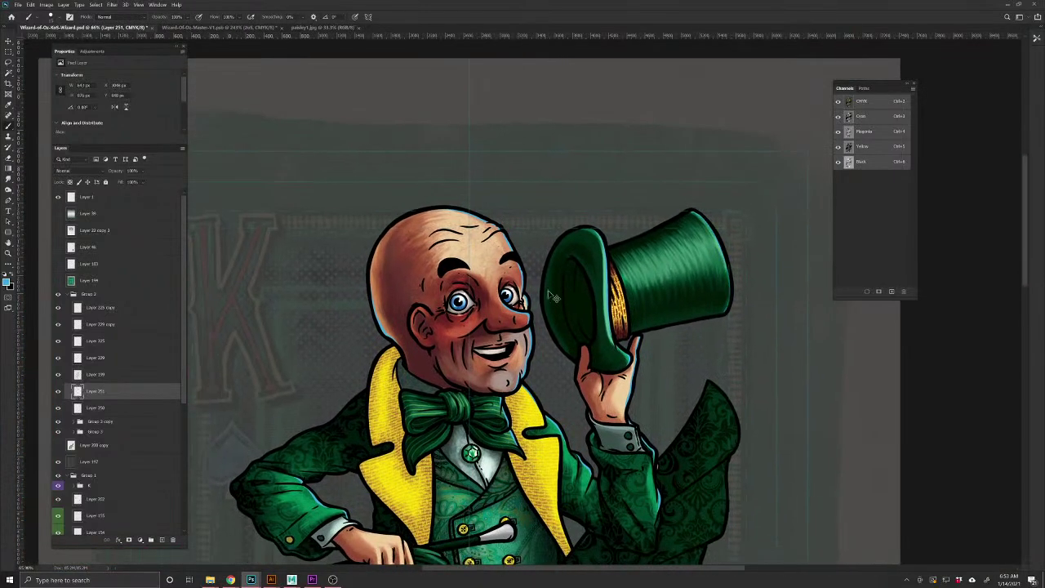
pyautogui.moveTo(669, 366); pyautogui.dragTo(455, 494)
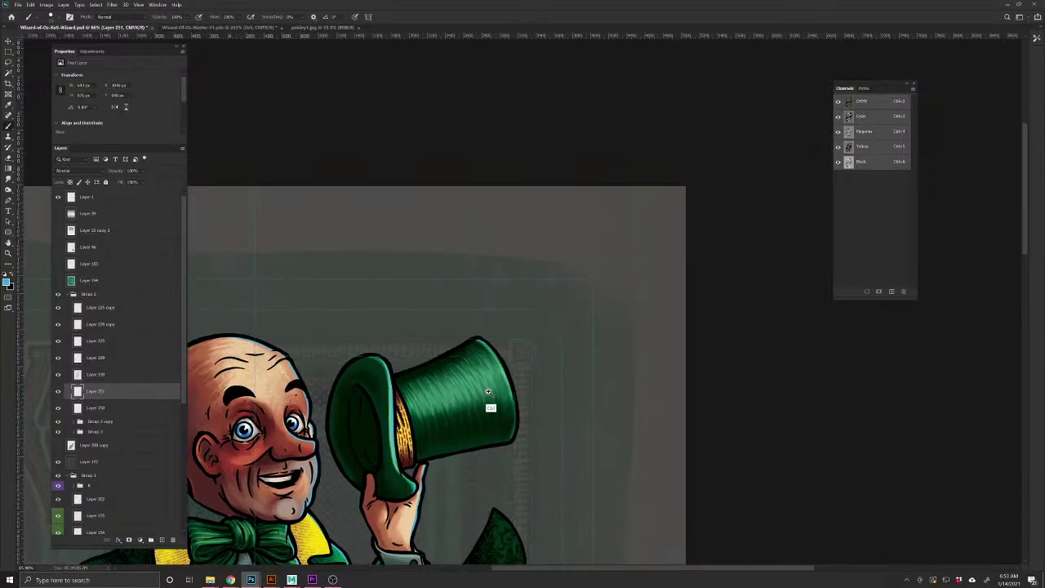
pyautogui.moveTo(488, 395); pyautogui.dragTo(531, 415)
pyautogui.moveTo(491, 280)
pyautogui.mouseDown()
pyautogui.moveTo(538, 357)
pyautogui.moveTo(559, 435)
pyautogui.mouseUp()
pyautogui.moveTo(416, 514)
pyautogui.mouseDown()
pyautogui.moveTo(356, 501)
pyautogui.moveTo(580, 284)
pyautogui.mouseUp()
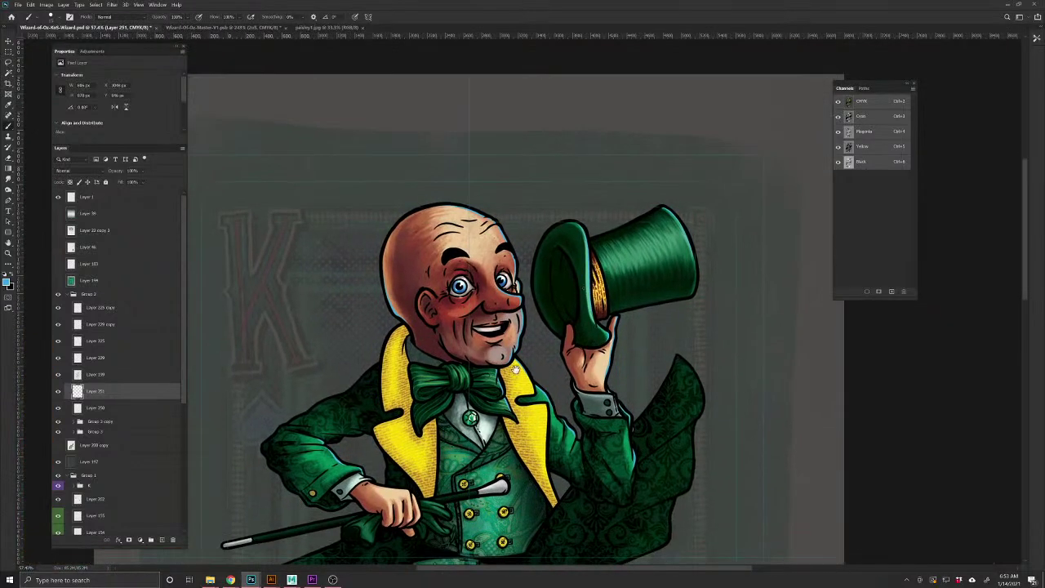
pyautogui.moveTo(516, 371); pyautogui.dragTo(540, 312)
pyautogui.moveTo(493, 406); pyautogui.dragTo(534, 357)
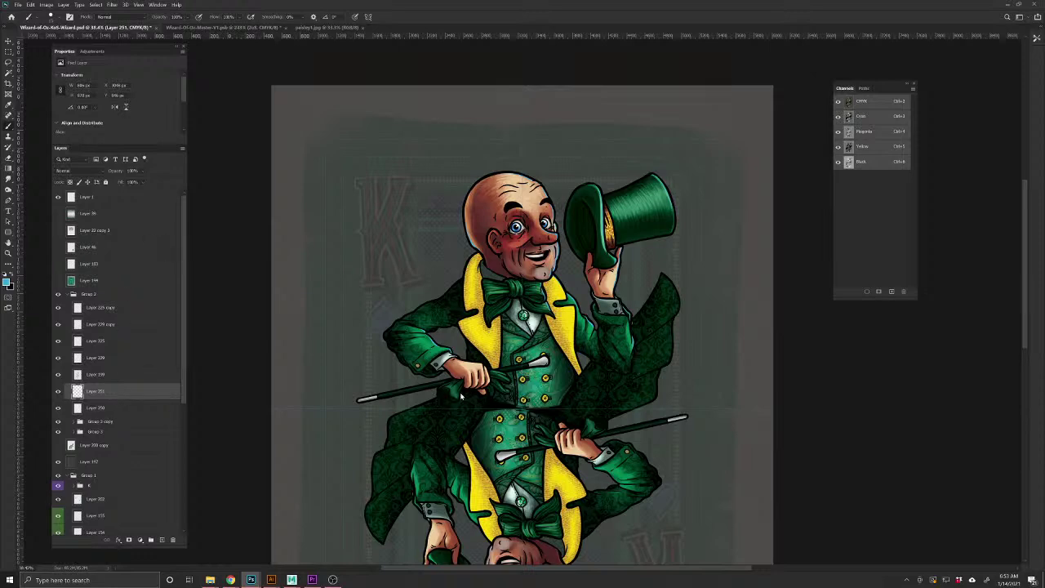
# Duplicate the hat highlight layer and rotate the copy 180° about the card's center onto the lower hat
pyautogui.moveTo(462, 395); pyautogui.dragTo(454, 385)
pyautogui.hotkey('ctrl', 'j')
pyautogui.moveTo(183, 392); pyautogui.dragTo(185, 541)
pyautogui.click(148, 526)
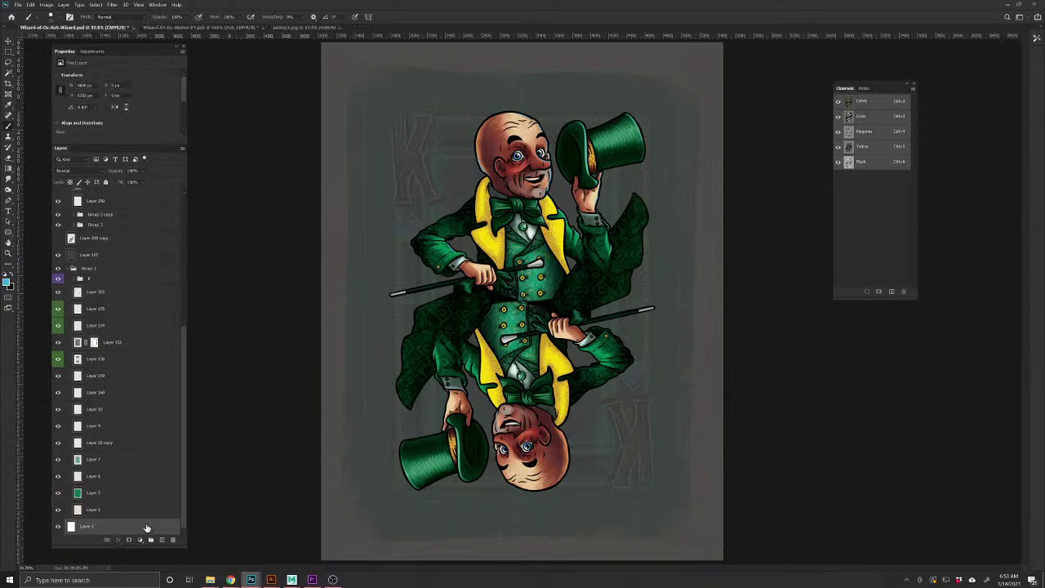
pyautogui.hotkey('ctrl', 't')
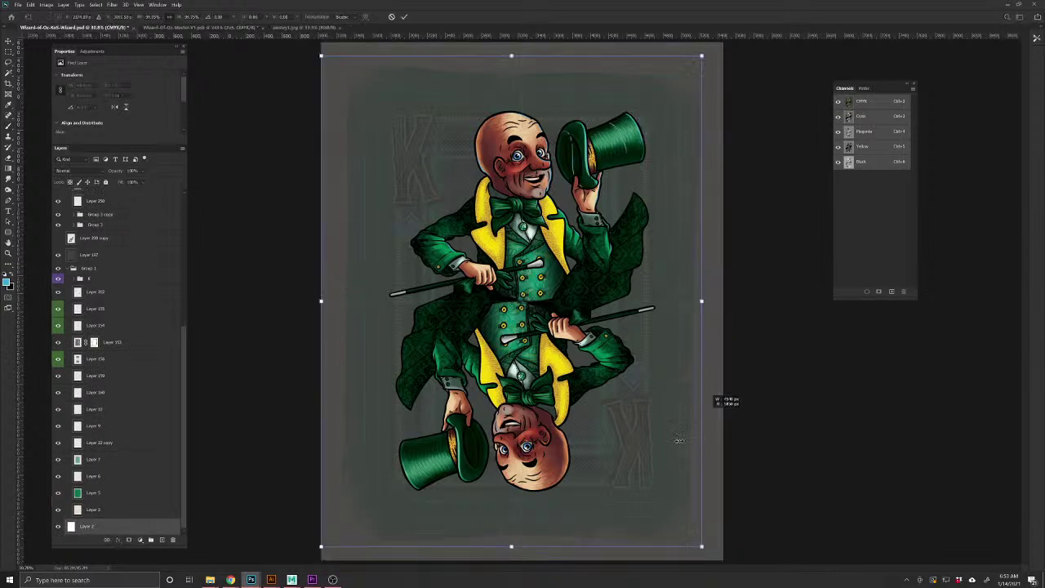
pyautogui.moveTo(742, 287); pyautogui.dragTo(745, 387)
pyautogui.hotkey('ctrl', 'z')
pyautogui.press('Escape')
# Move the rotated hat highlight layer to the top of its group
pyautogui.scroll(5, 106, 425)
pyautogui.moveTo(109, 386); pyautogui.dragTo(104, 302)
pyautogui.hotkey('ctrl', 'z')
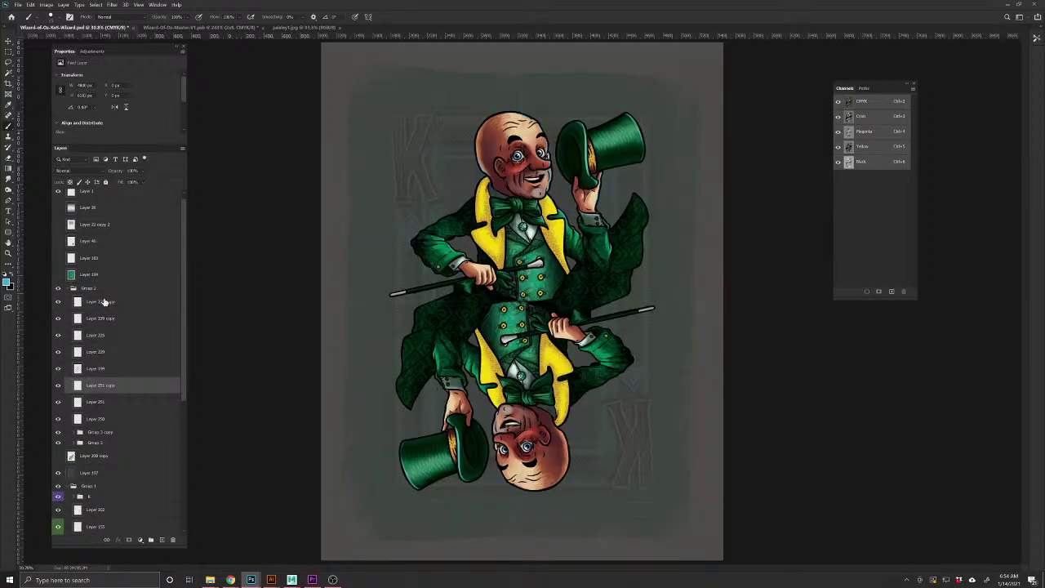
pyautogui.click(101, 385)
pyautogui.moveTo(101, 385); pyautogui.dragTo(106, 302)
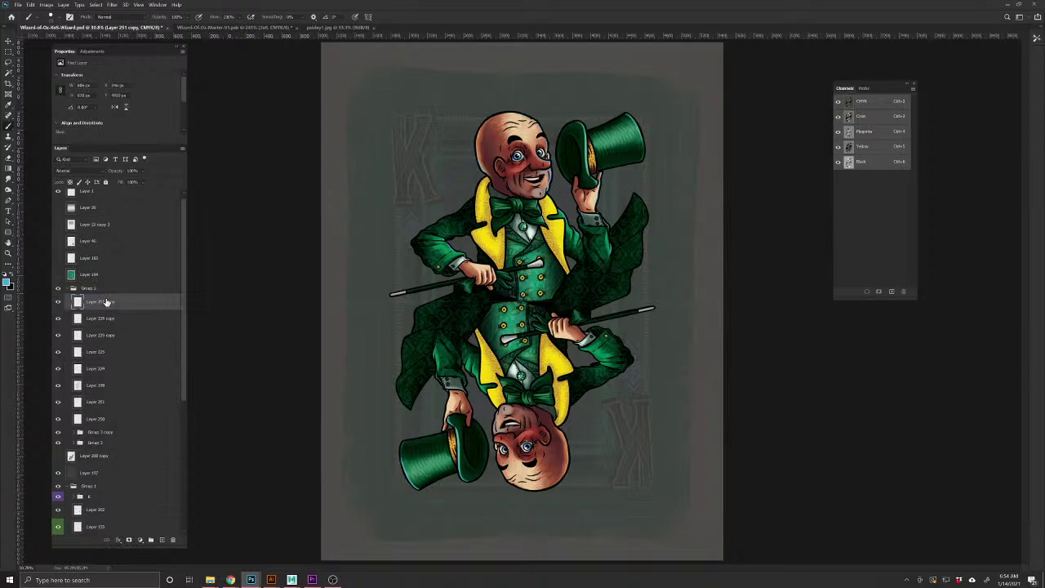
# Select the layer with the face and coat highlights from the canvas, and undo its accidental shift
pyautogui.moveTo(543, 133); pyautogui.dragTo(620, 134)
pyautogui.press('v')
pyautogui.moveTo(564, 182); pyautogui.dragTo(555, 183)
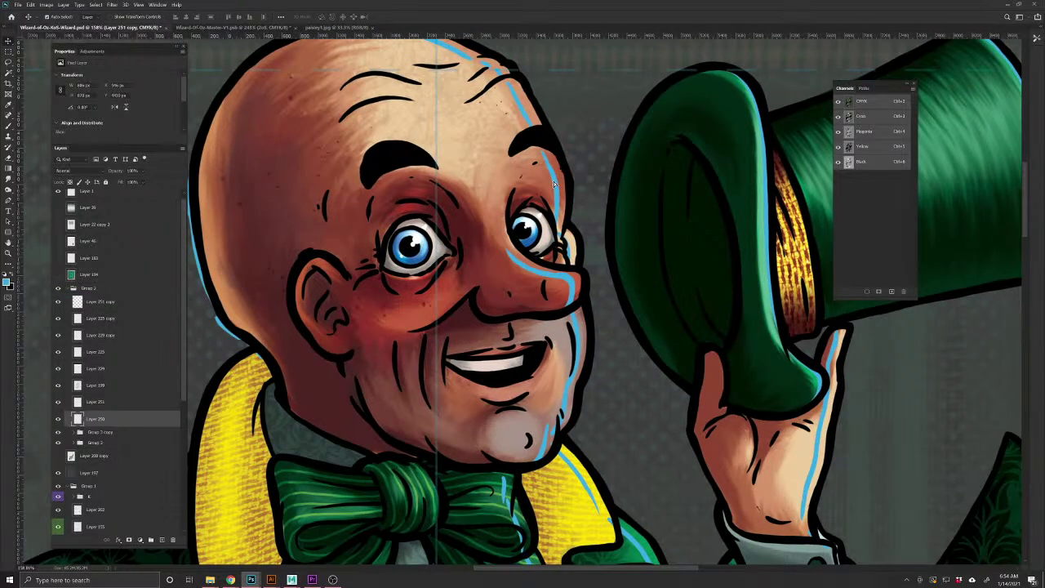
pyautogui.hotkey('ctrl', 'z')
pyautogui.moveTo(595, 284); pyautogui.dragTo(572, 283)
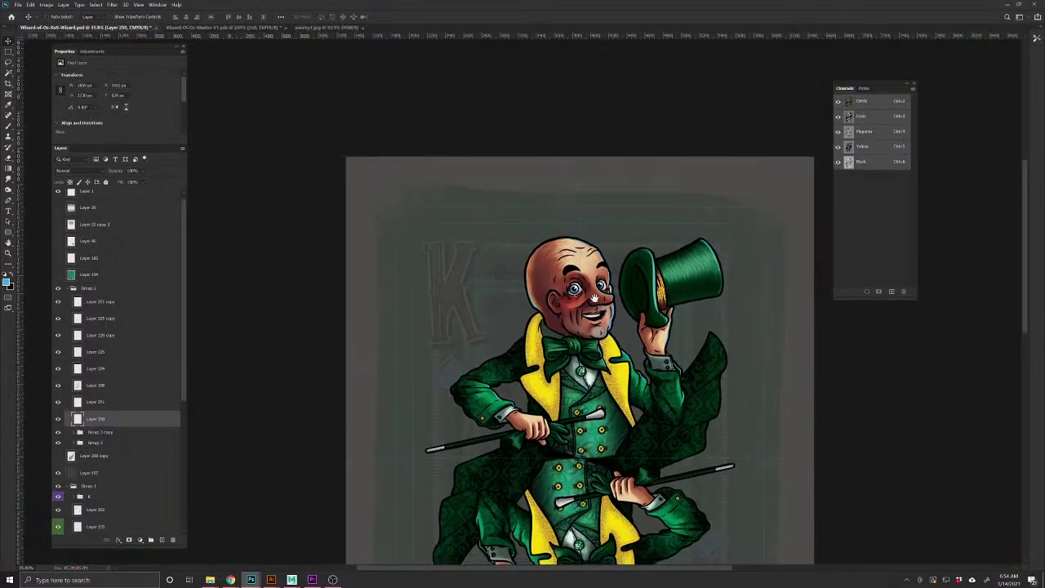
pyautogui.moveTo(598, 317); pyautogui.dragTo(568, 219)
pyautogui.moveTo(574, 317); pyautogui.dragTo(558, 238)
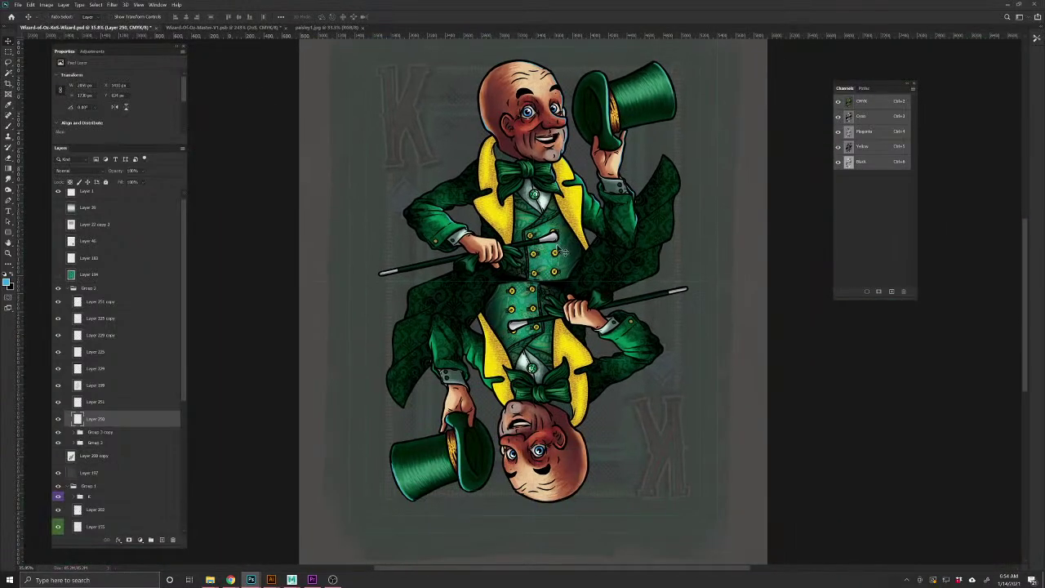
# Duplicate the face and coat highlight layer and rotate the copy 180° about the card's center onto the lower figure
pyautogui.hotkey('ctrl', 'j')
pyautogui.moveTo(181, 388); pyautogui.dragTo(184, 537)
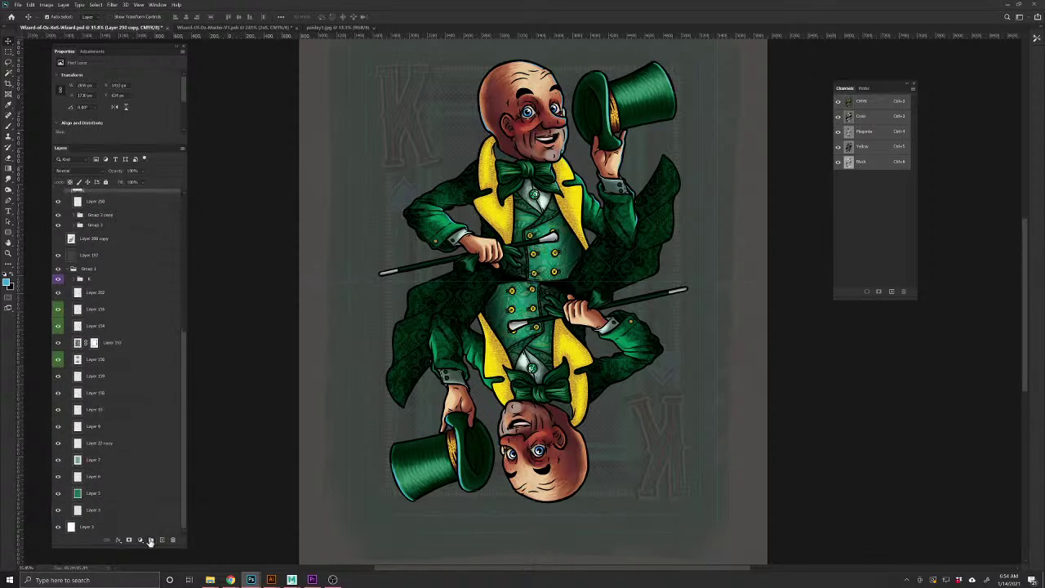
pyautogui.click(112, 528)
pyautogui.hotkey('ctrl', 't')
pyautogui.moveTo(775, 292); pyautogui.dragTo(286, 291)
pyautogui.press('Return')
# Select the lower hat's highlight layer and move it directly above the original hat highlight layer
pyautogui.moveTo(388, 475); pyautogui.dragTo(489, 500)
pyautogui.click(451, 467)
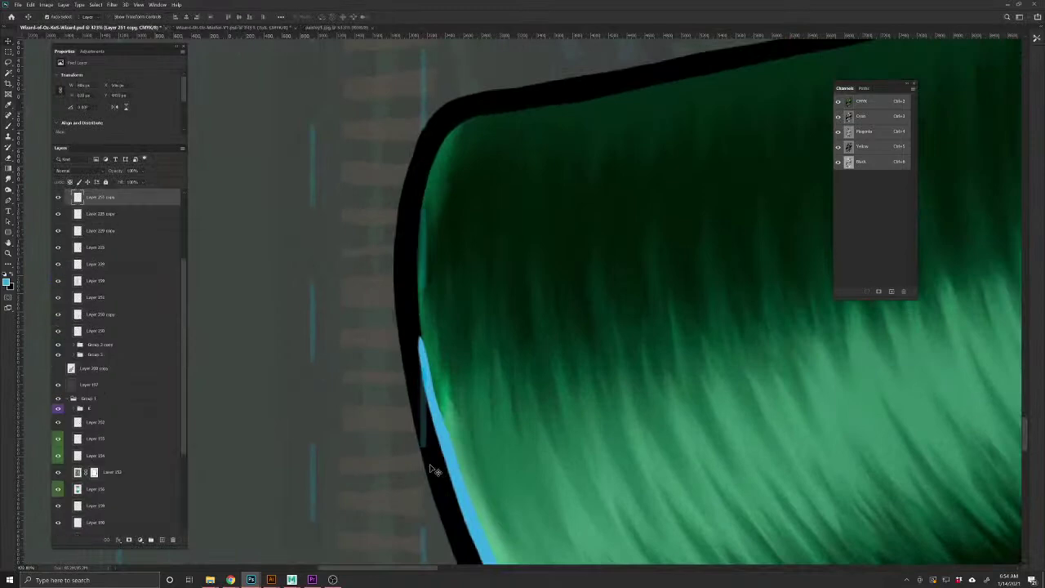
pyautogui.moveTo(143, 204); pyautogui.dragTo(140, 285)
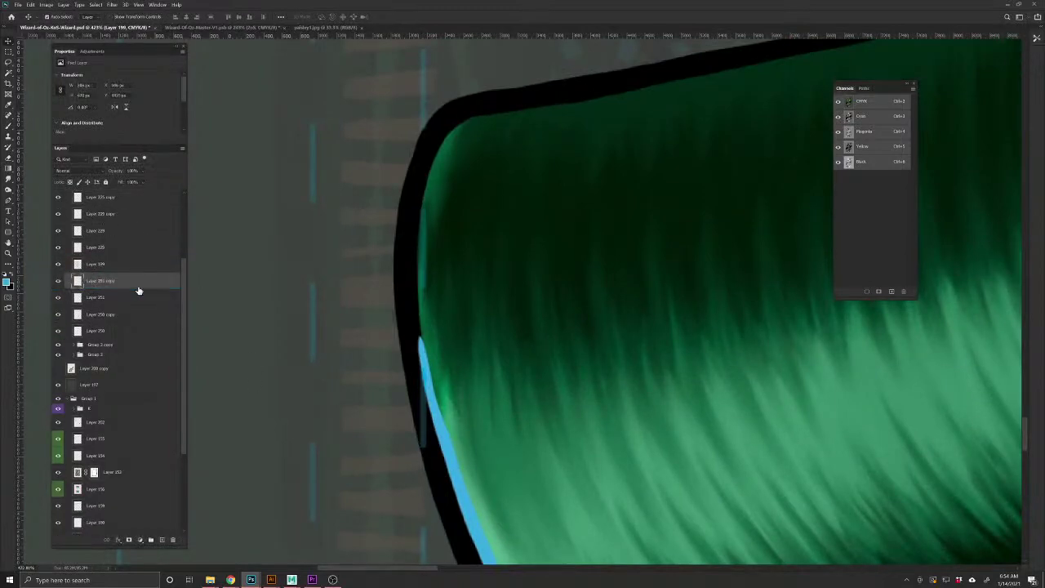
# Save the card document with the mirrored highlight layers in place
pyautogui.scroll(-10, 485, 354)
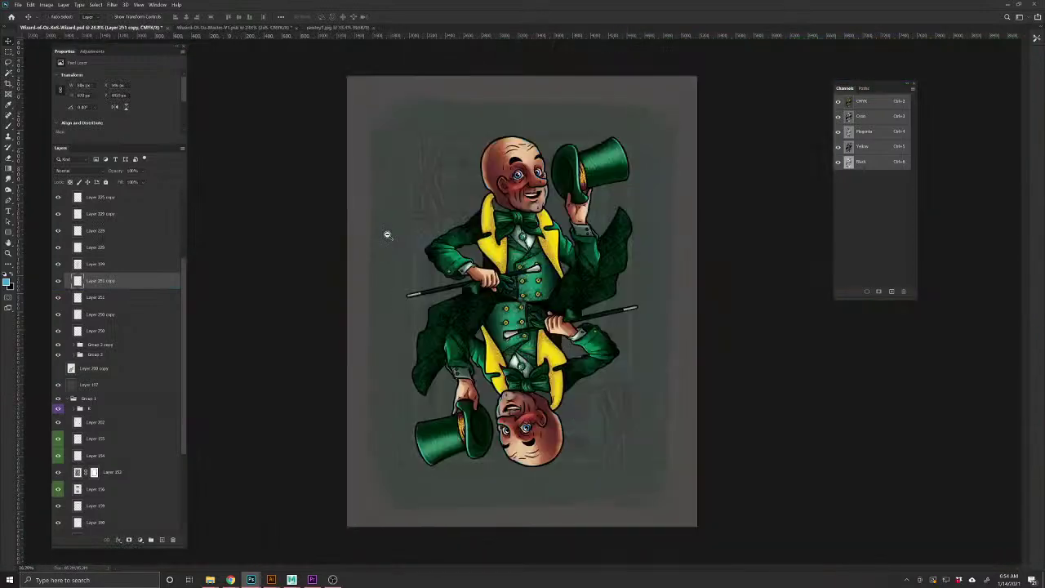
pyautogui.scroll(2, 517, 350)
pyautogui.hotkey('ctrl', 's')
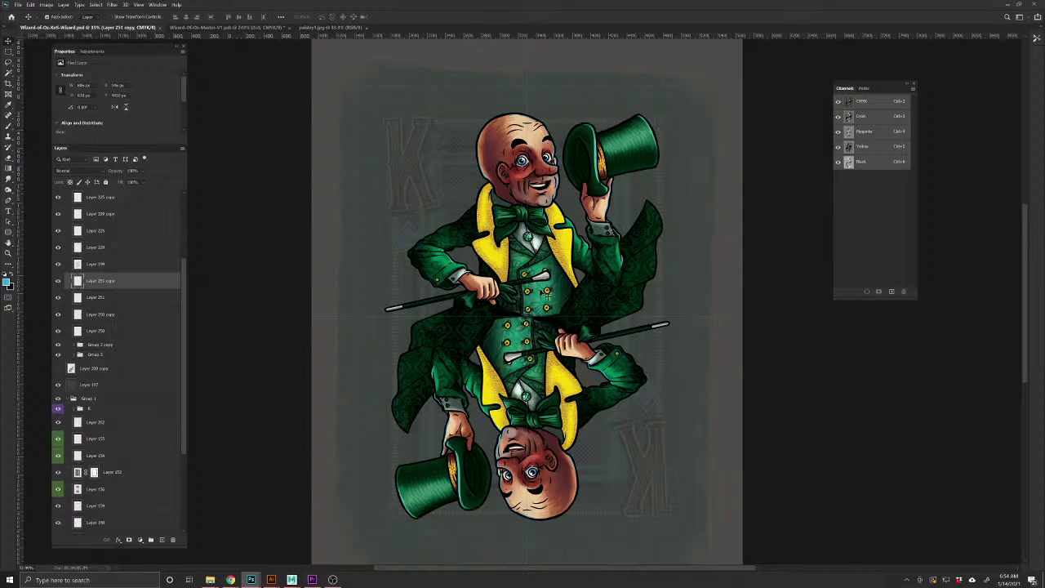
# Paint light blue rim highlights on the white cane handles of both the upper and lower figures
pyautogui.moveTo(544, 274); pyautogui.dragTo(593, 315)
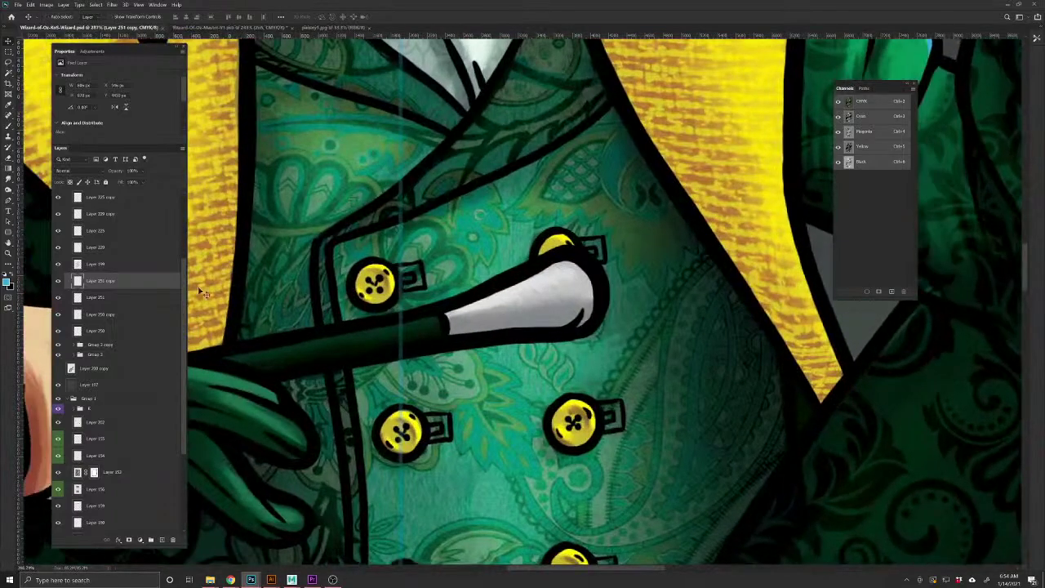
pyautogui.click(9, 128)
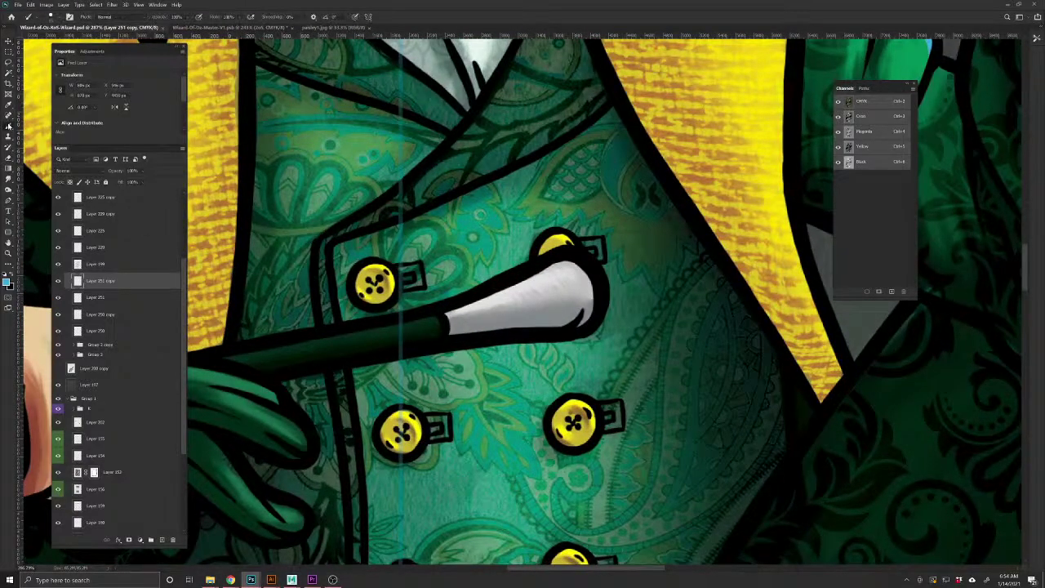
pyautogui.moveTo(546, 271)
pyautogui.mouseDown()
pyautogui.moveTo(576, 263)
pyautogui.moveTo(593, 294)
pyautogui.mouseUp()
pyautogui.moveTo(420, 519); pyautogui.dragTo(488, 278)
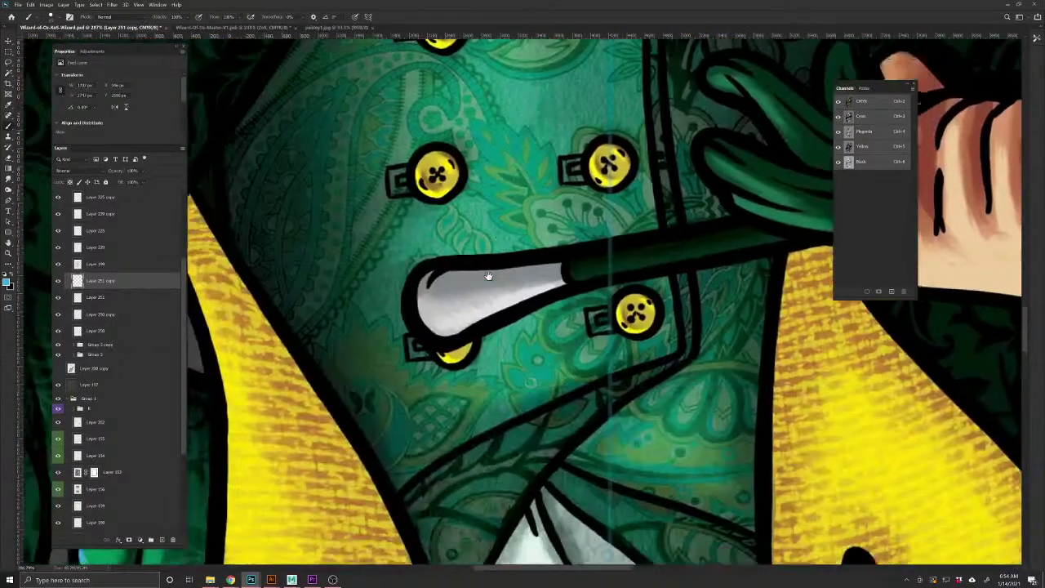
pyautogui.moveTo(481, 394)
pyautogui.mouseDown()
pyautogui.moveTo(474, 457)
pyautogui.moveTo(420, 457)
pyautogui.moveTo(459, 469)
pyautogui.mouseUp()
pyautogui.hotkey('ctrl', '0')
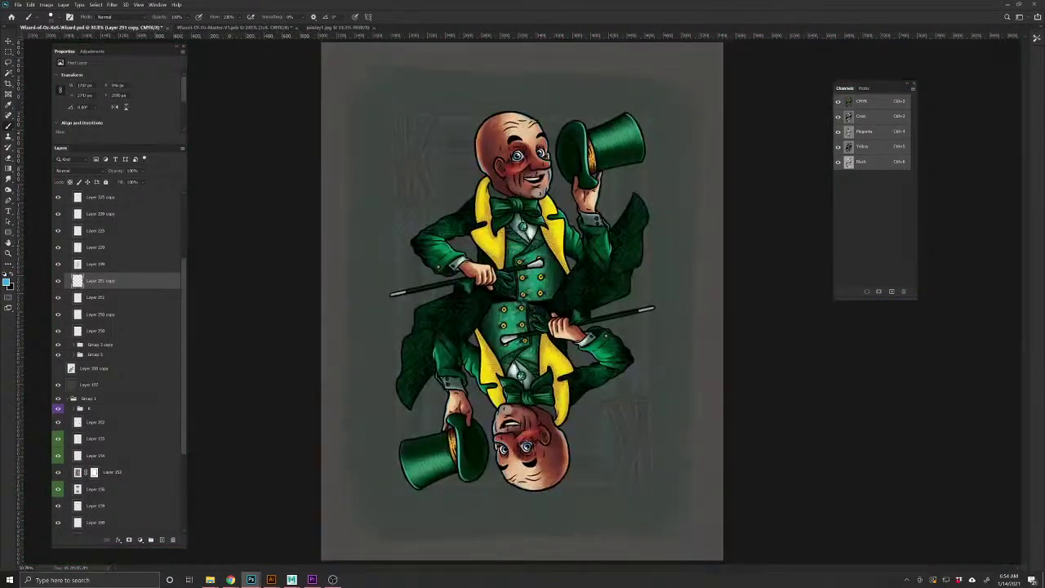
# Hide the dark overlay Layer 197 that dims the card background and add a new layer directly above it
pyautogui.click(58, 386)
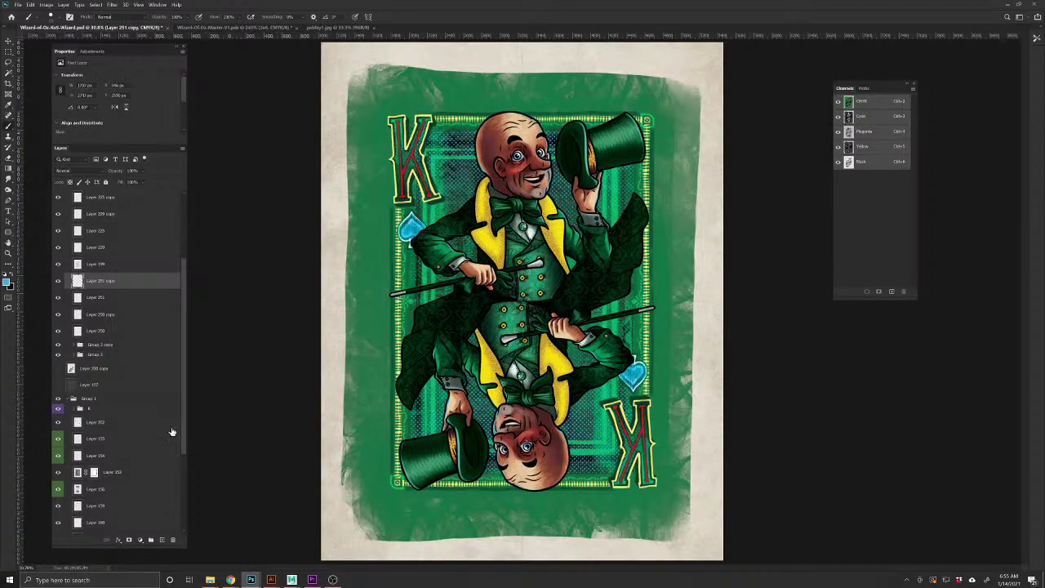
pyautogui.scroll(3, 116, 420)
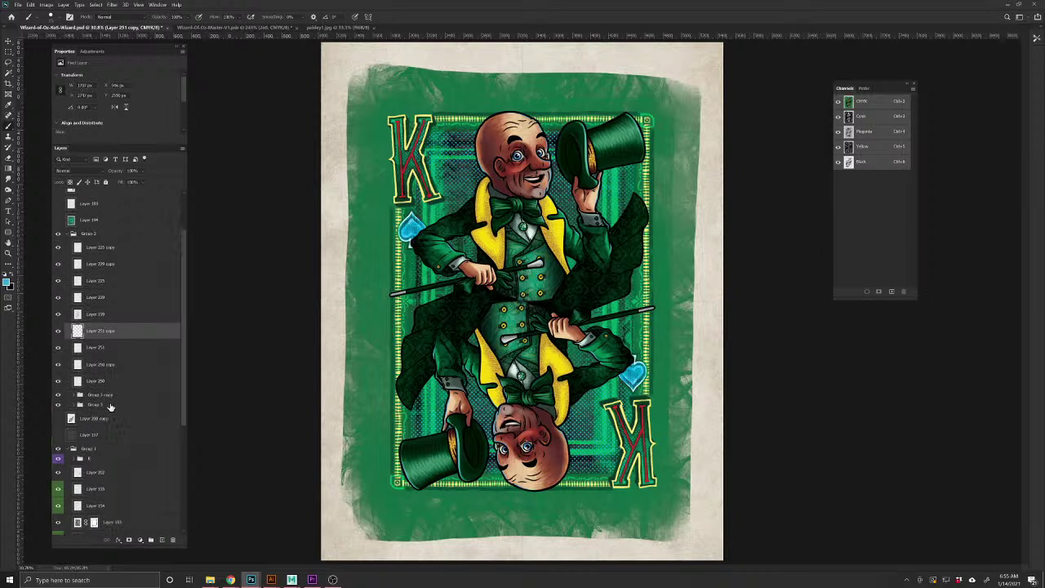
pyautogui.scroll(-4, 110, 407)
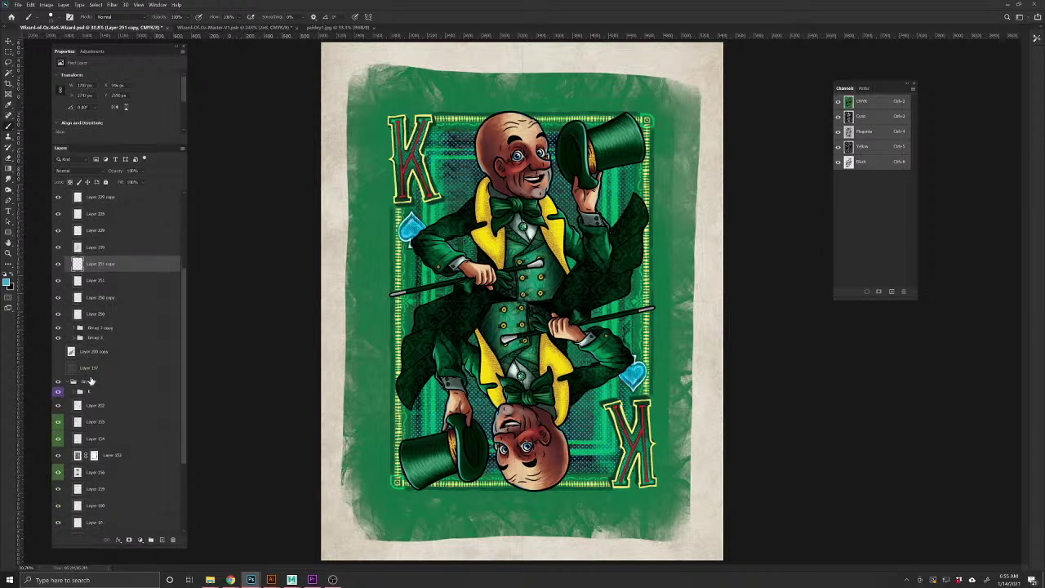
pyautogui.click(96, 368)
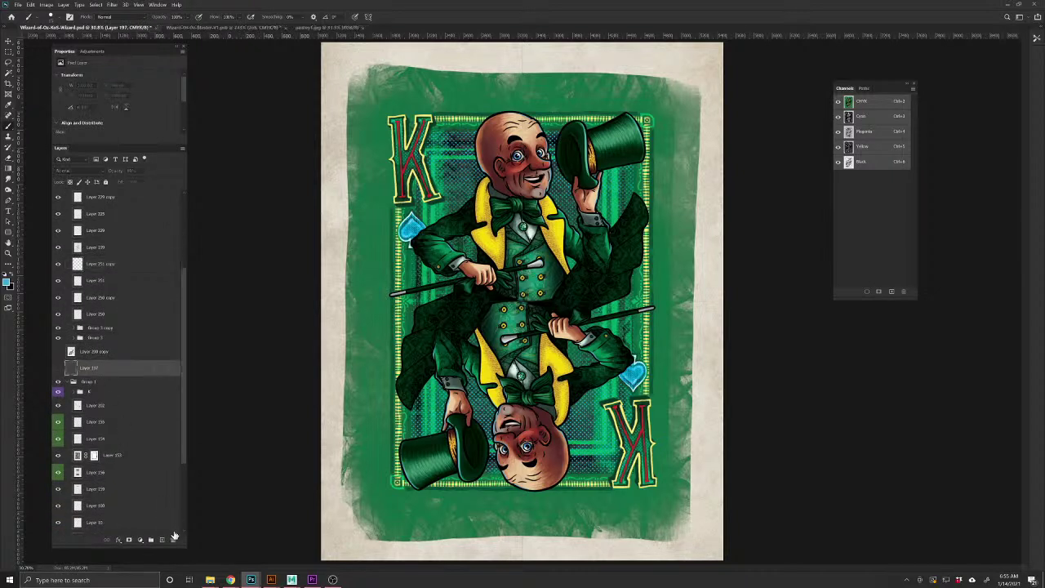
pyautogui.click(162, 540)
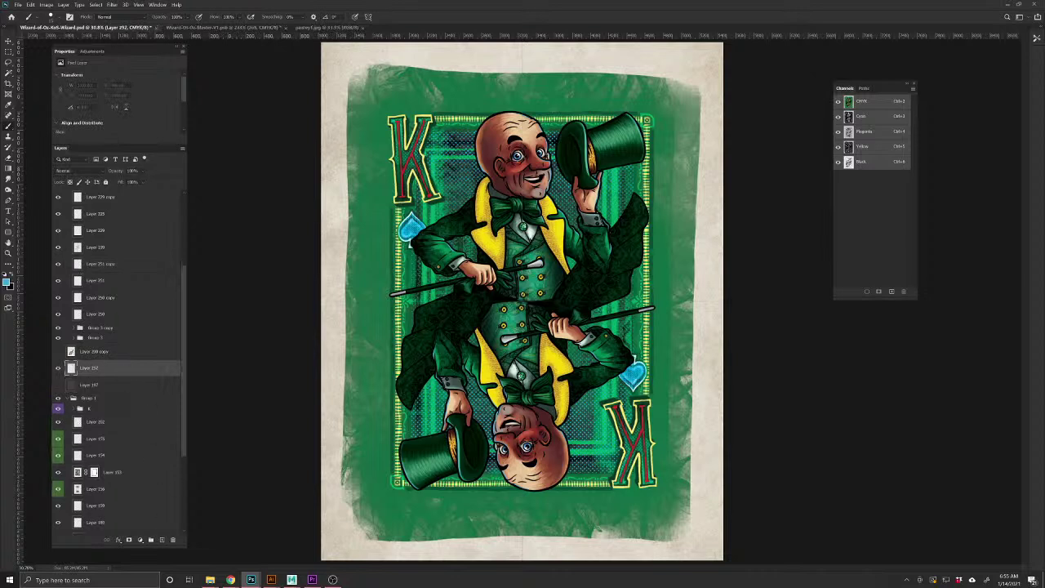
# Sample the card's green background color, set the new layer's blend mode to Multiply, and choose the broad rectangular brush
pyautogui.keyDown('alt'); pyautogui.click(397, 238); pyautogui.keyUp('alt')
pyautogui.click(45, 5)
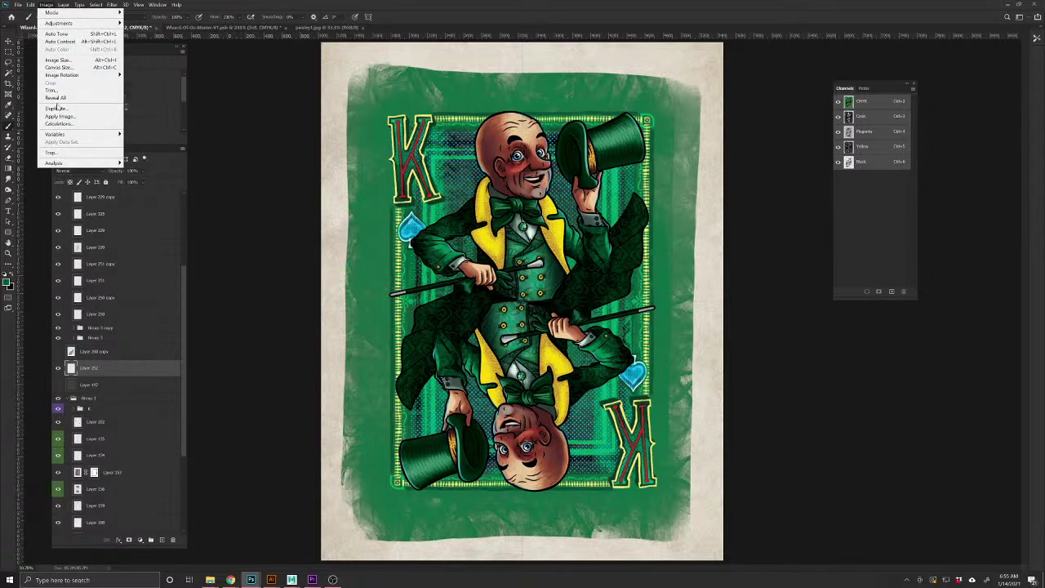
pyautogui.click(207, 103)
pyautogui.click(85, 166)
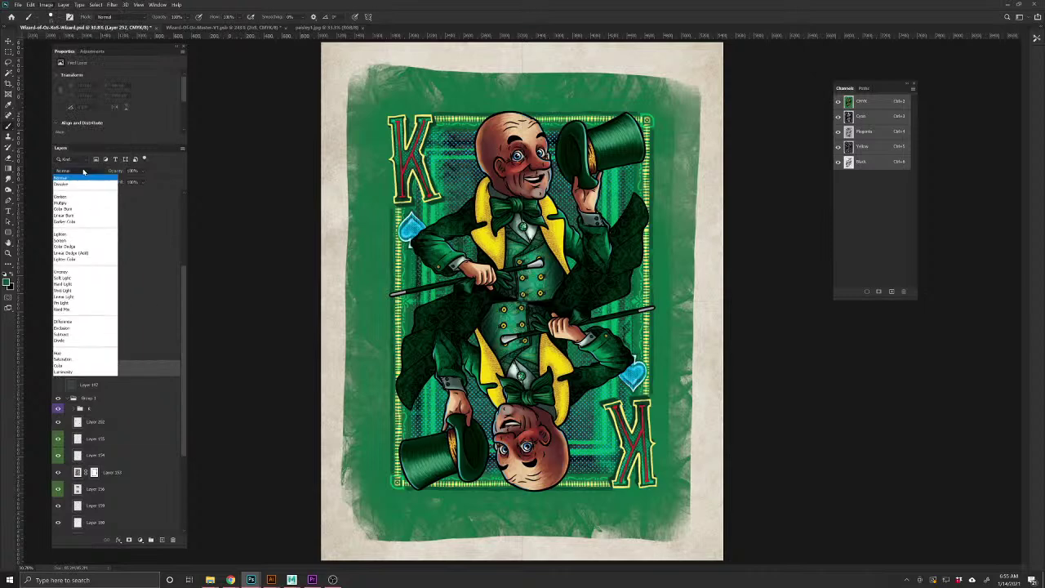
pyautogui.click(82, 204)
pyautogui.click(54, 18)
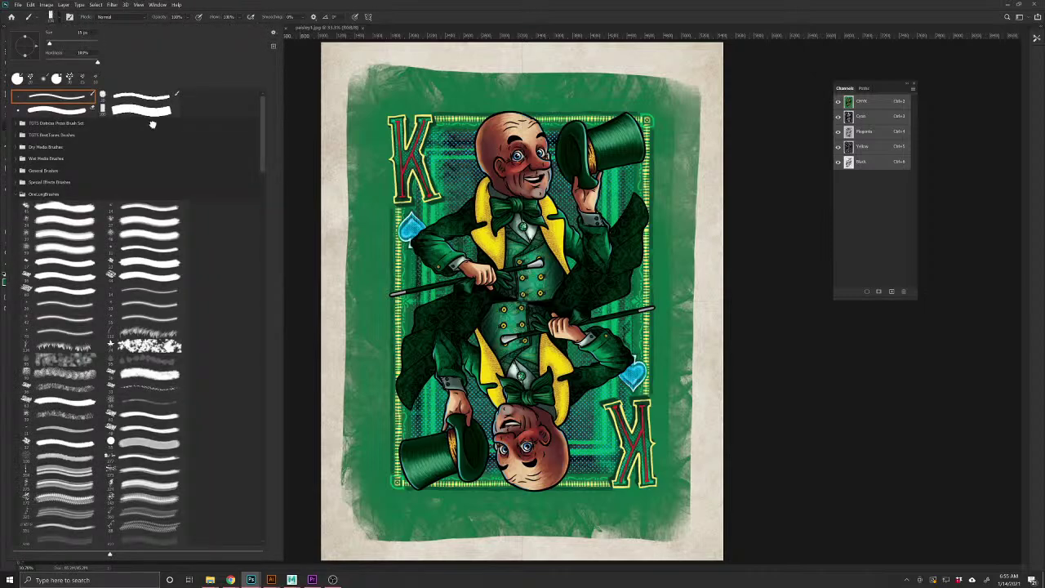
pyautogui.doubleClick(130, 113)
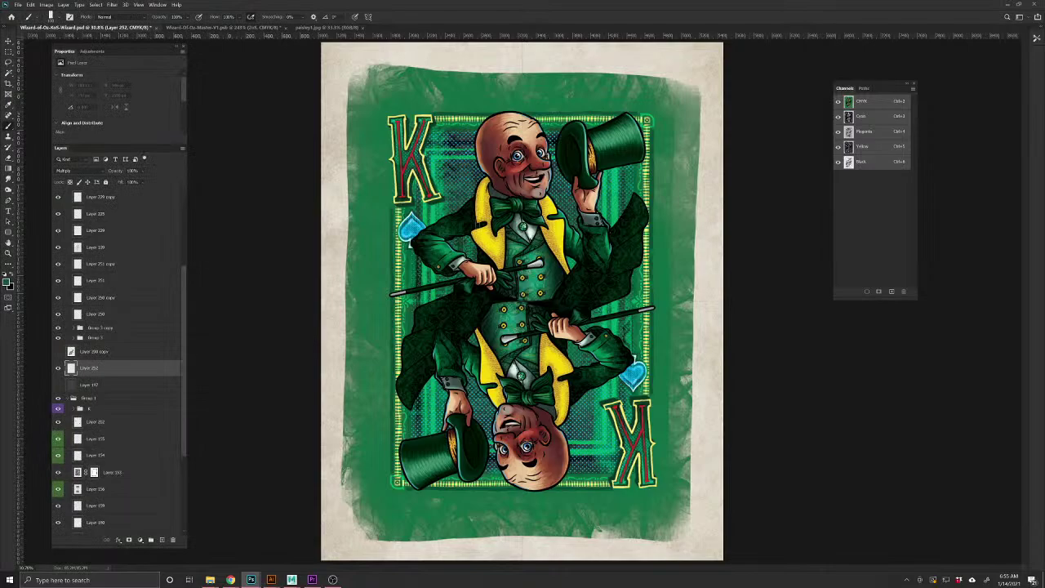
# Paint a green drop shadow on the background behind the upper figure's head and shoulder, and undo the last stroke
pyautogui.moveTo(446, 256); pyautogui.dragTo(441, 549)
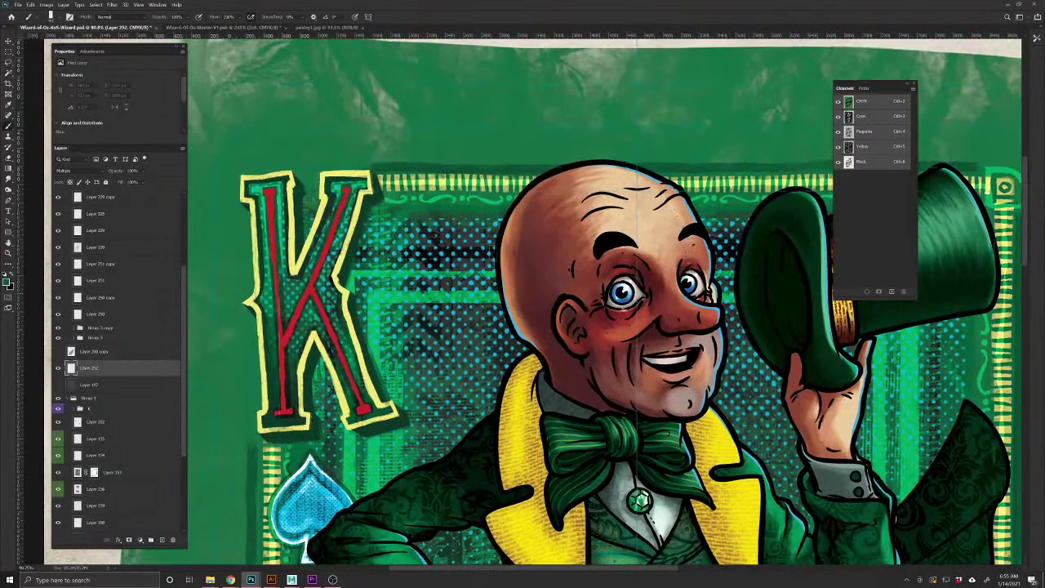
pyautogui.click(493, 260)
pyautogui.moveTo(492, 259)
pyautogui.mouseDown()
pyautogui.moveTo(517, 349)
pyautogui.moveTo(496, 297)
pyautogui.mouseUp()
pyautogui.moveTo(523, 254)
pyautogui.mouseDown()
pyautogui.moveTo(506, 320)
pyautogui.moveTo(454, 366)
pyautogui.moveTo(388, 391)
pyautogui.moveTo(343, 425)
pyautogui.mouseUp()
pyautogui.hotkey('ctrl', 'z')
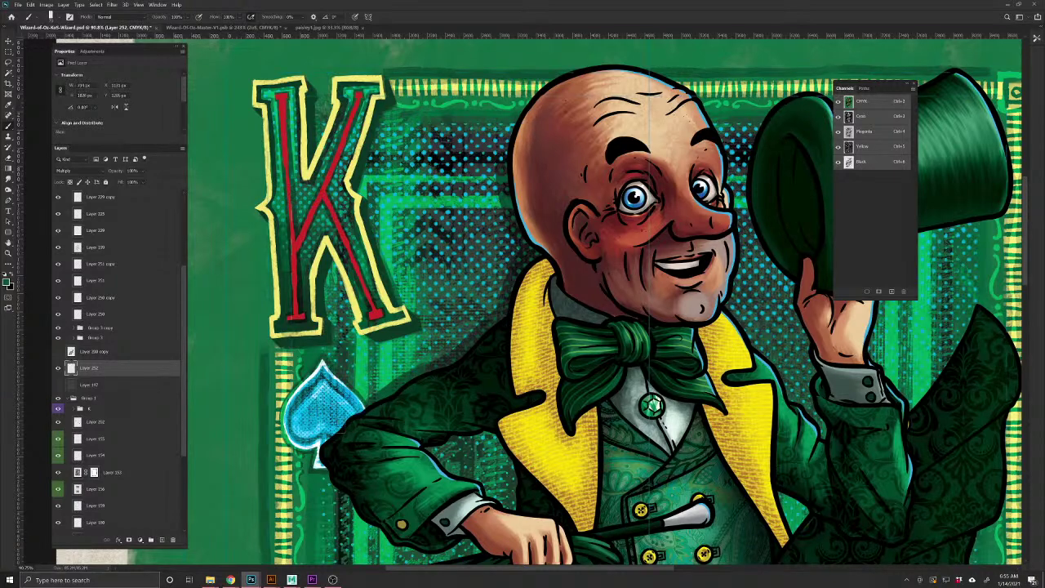
# Paint the drop shadow around the upper figure's bent arm and along the cane
pyautogui.moveTo(350, 507)
pyautogui.mouseDown()
pyautogui.moveTo(329, 367)
pyautogui.moveTo(369, 398)
pyautogui.moveTo(457, 413)
pyautogui.moveTo(406, 424)
pyautogui.moveTo(471, 441)
pyautogui.moveTo(438, 426)
pyautogui.moveTo(344, 446)
pyautogui.moveTo(338, 462)
pyautogui.moveTo(495, 427)
pyautogui.mouseUp()
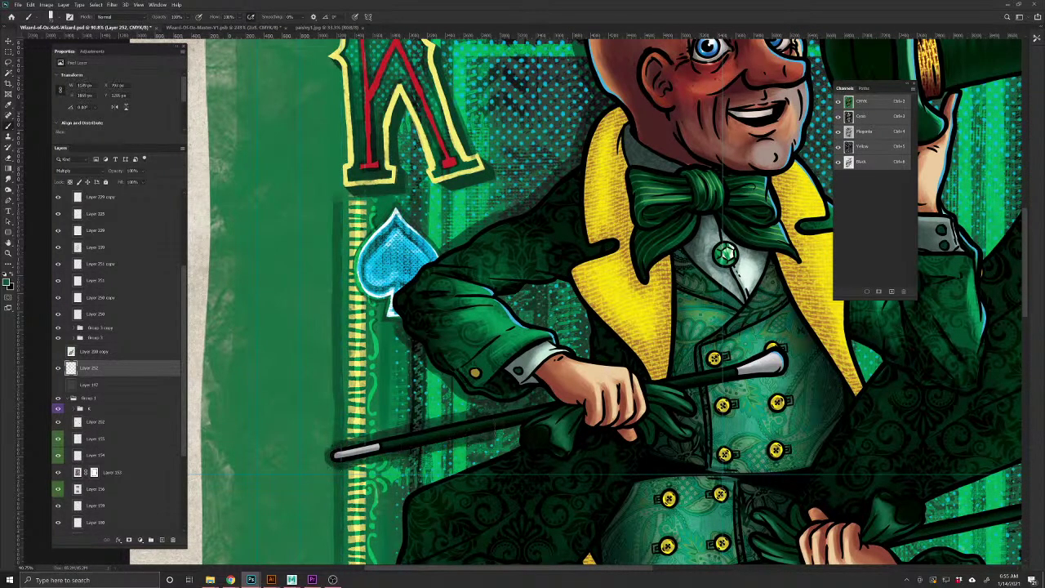
pyautogui.moveTo(498, 513); pyautogui.dragTo(449, 534)
pyautogui.moveTo(445, 315)
pyautogui.mouseDown()
pyautogui.moveTo(539, 389)
pyautogui.moveTo(515, 303)
pyautogui.moveTo(457, 316)
pyautogui.moveTo(499, 314)
pyautogui.mouseUp()
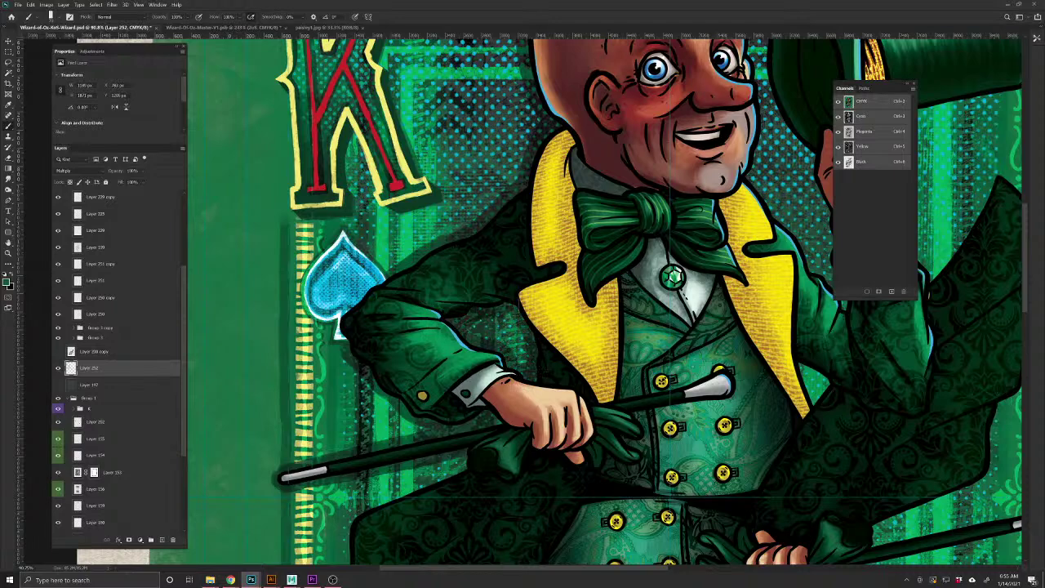
pyautogui.moveTo(379, 436); pyautogui.dragTo(479, 268)
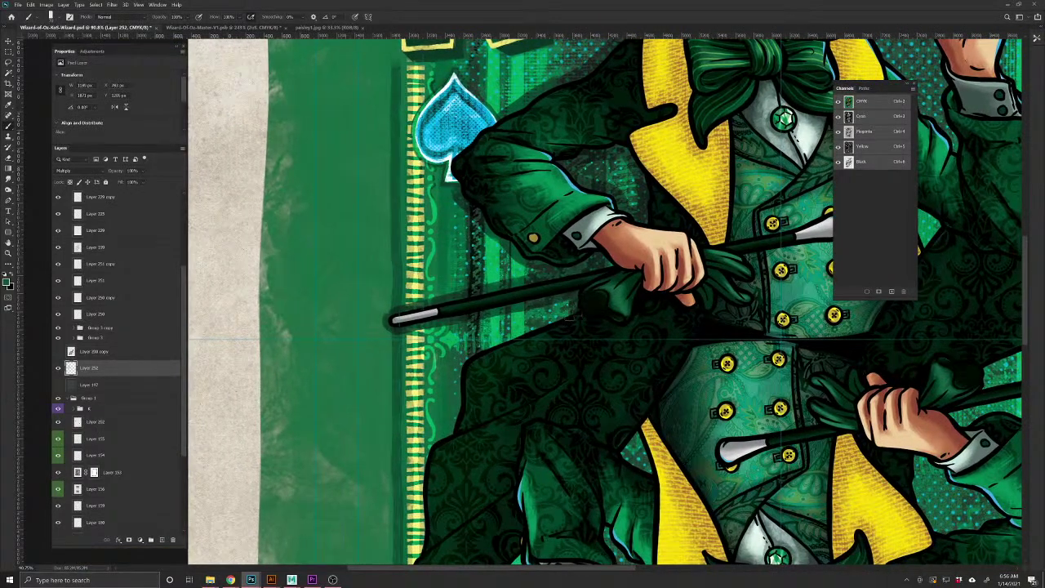
# Extend the drop shadow along the outer and inner edges of the coattail beside the lower figure's raised arm
pyautogui.moveTo(580, 300)
pyautogui.mouseDown()
pyautogui.moveTo(466, 366)
pyautogui.moveTo(452, 442)
pyautogui.mouseUp()
pyautogui.moveTo(439, 481); pyautogui.dragTo(415, 319)
pyautogui.moveTo(426, 271)
pyautogui.mouseDown()
pyautogui.moveTo(401, 280)
pyautogui.moveTo(383, 437)
pyautogui.moveTo(432, 505)
pyautogui.moveTo(453, 442)
pyautogui.moveTo(500, 386)
pyautogui.moveTo(456, 443)
pyautogui.mouseUp()
pyautogui.moveTo(434, 477); pyautogui.dragTo(429, 360)
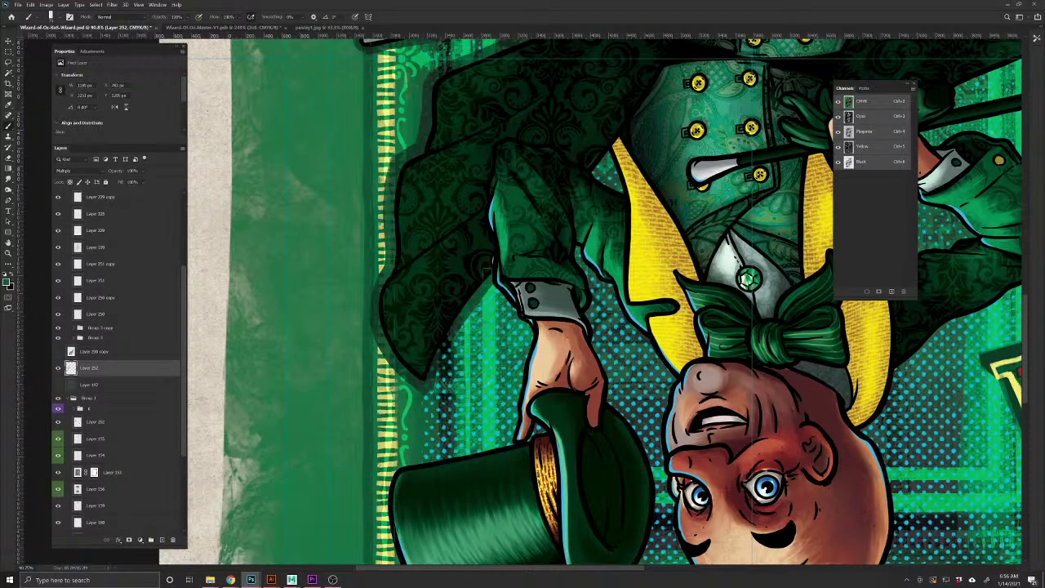
pyautogui.moveTo(492, 277)
pyautogui.mouseDown()
pyautogui.moveTo(525, 334)
pyautogui.moveTo(512, 435)
pyautogui.moveTo(542, 428)
pyautogui.mouseUp()
# Paint the drop shadow around the lower figure's top hat, hand and sleeve
pyautogui.moveTo(472, 485); pyautogui.dragTo(490, 369)
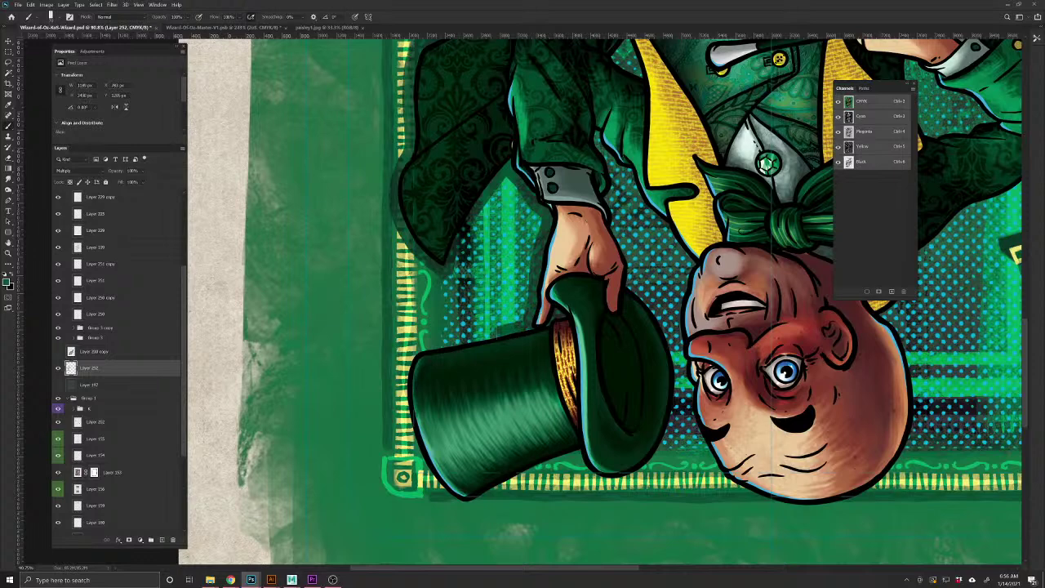
pyautogui.moveTo(422, 346)
pyautogui.mouseDown()
pyautogui.moveTo(401, 392)
pyautogui.moveTo(416, 447)
pyautogui.moveTo(442, 489)
pyautogui.moveTo(467, 505)
pyautogui.mouseUp()
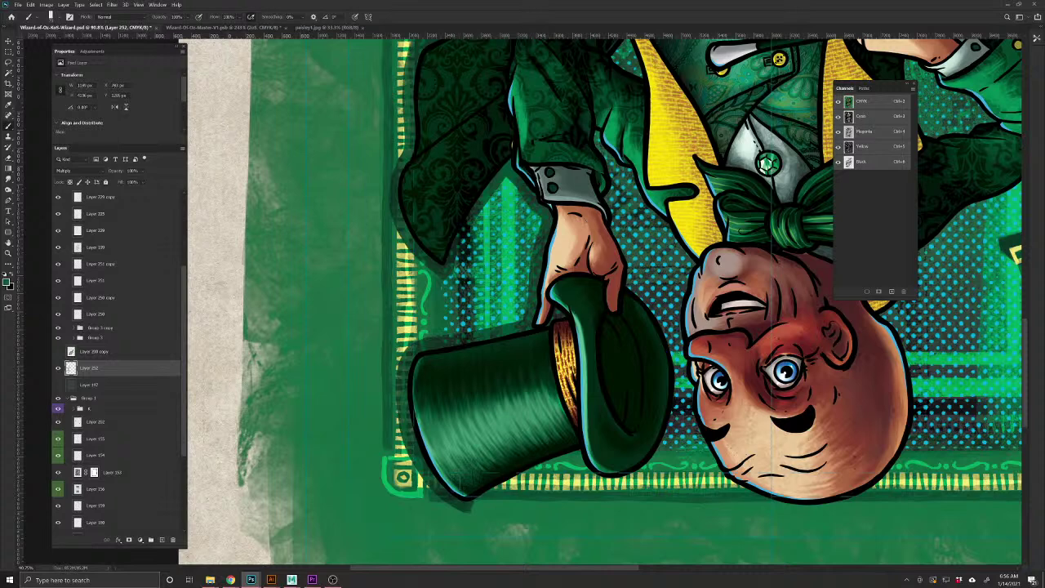
pyautogui.moveTo(472, 503)
pyautogui.mouseDown()
pyautogui.moveTo(580, 449)
pyautogui.moveTo(623, 471)
pyautogui.moveTo(661, 446)
pyautogui.moveTo(673, 397)
pyautogui.moveTo(664, 331)
pyautogui.moveTo(633, 281)
pyautogui.mouseUp()
pyautogui.moveTo(583, 225)
pyautogui.mouseDown()
pyautogui.moveTo(492, 364)
pyautogui.moveTo(448, 382)
pyautogui.mouseUp()
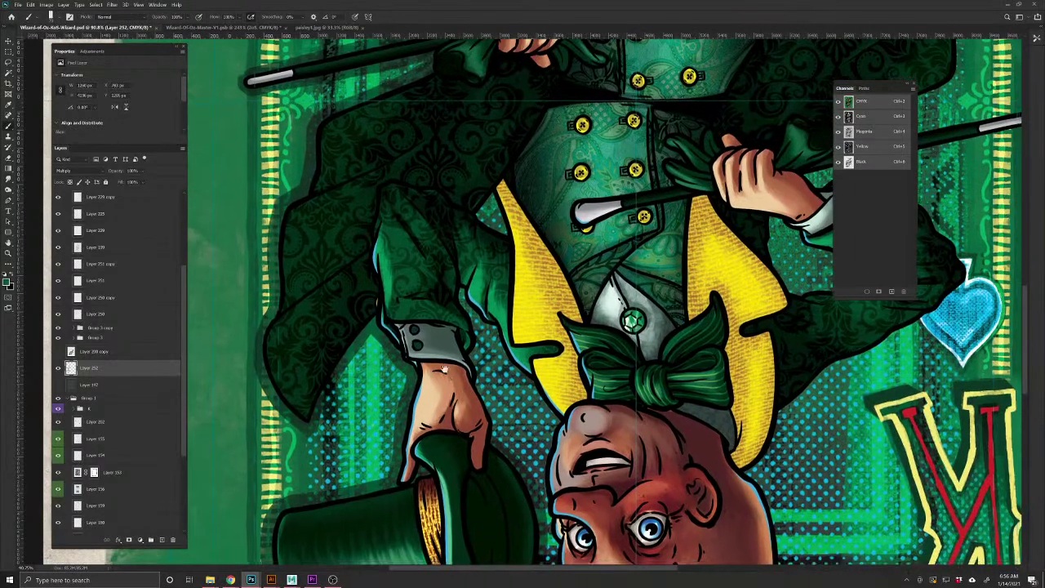
pyautogui.moveTo(462, 284); pyautogui.dragTo(494, 439)
pyautogui.moveTo(475, 314)
pyautogui.mouseDown()
pyautogui.moveTo(552, 416)
pyautogui.moveTo(505, 278)
pyautogui.moveTo(489, 330)
pyautogui.moveTo(506, 450)
pyautogui.moveTo(535, 505)
pyautogui.moveTo(570, 515)
pyautogui.mouseUp()
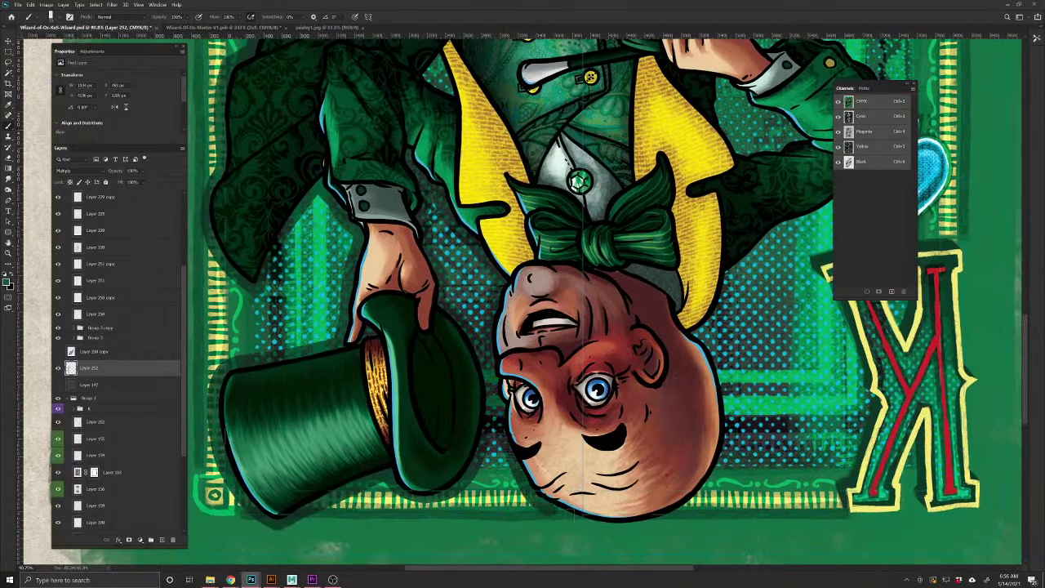
# Erase excess drop shadow beside the back of the upper figure's head
pyautogui.moveTo(499, 361); pyautogui.dragTo(511, 577)
pyautogui.moveTo(503, 332); pyautogui.dragTo(514, 561)
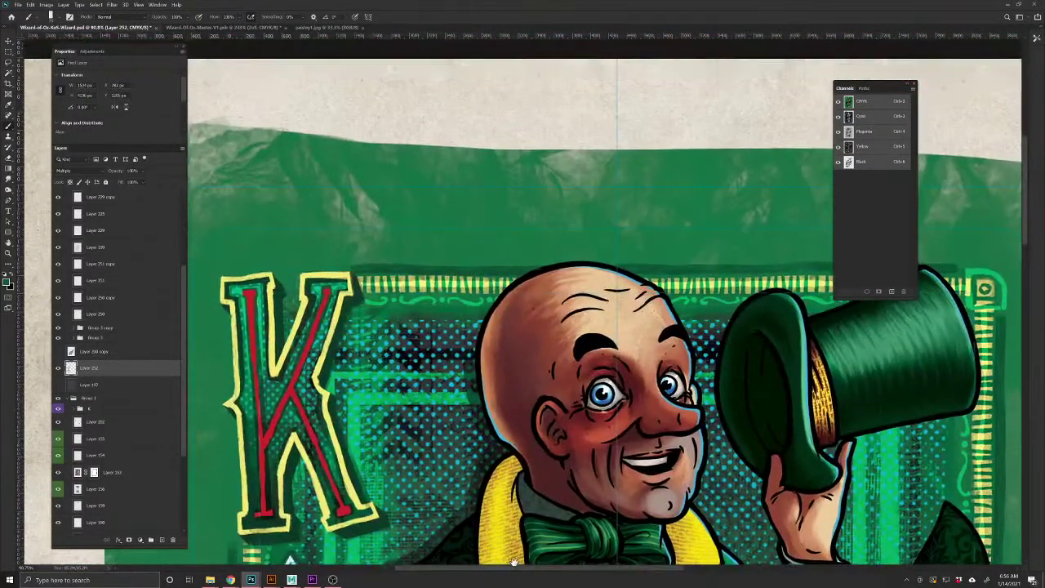
pyautogui.press('e')
pyautogui.moveTo(475, 395); pyautogui.dragTo(490, 431)
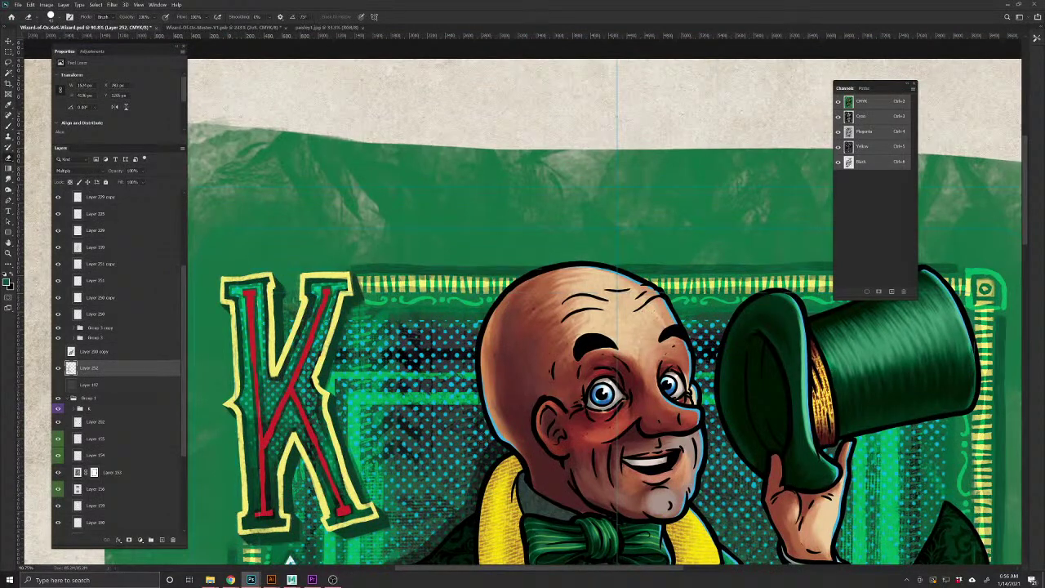
pyautogui.moveTo(472, 504); pyautogui.dragTo(448, 352)
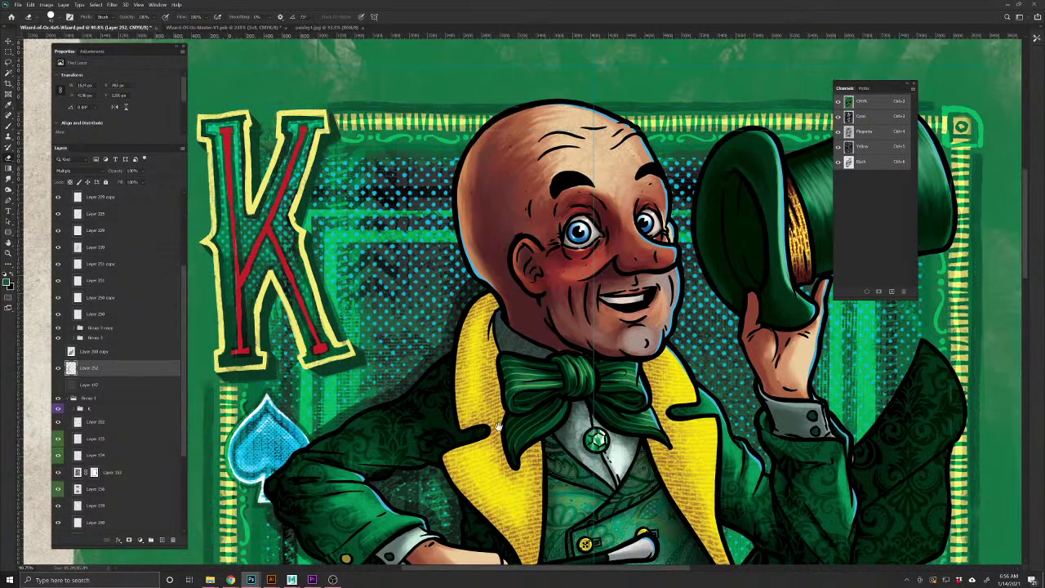
# Paint the drop shadow around the lower figure's head with the brush
pyautogui.moveTo(537, 490); pyautogui.dragTo(401, 205)
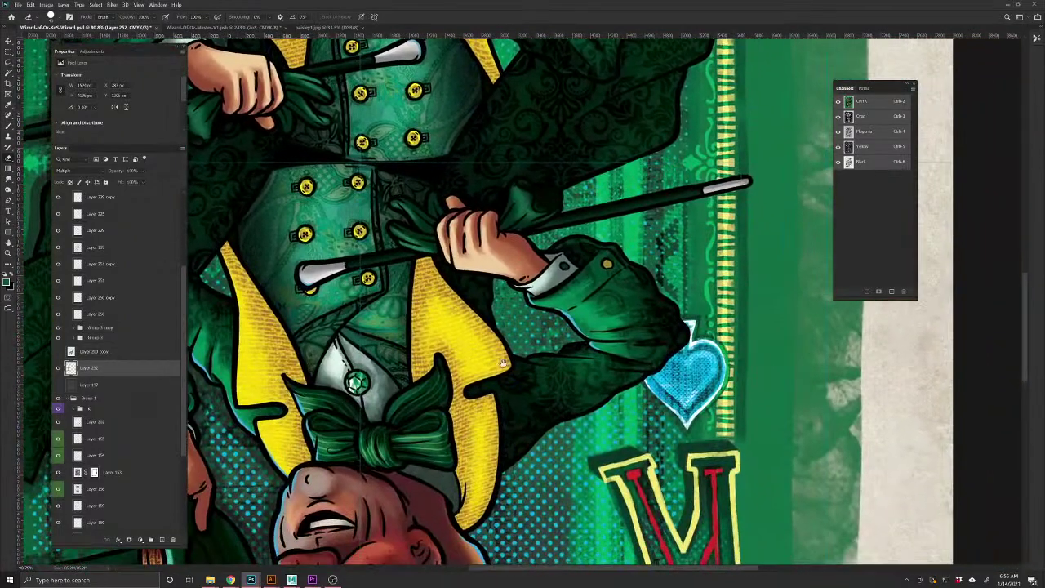
pyautogui.moveTo(453, 510); pyautogui.dragTo(517, 270)
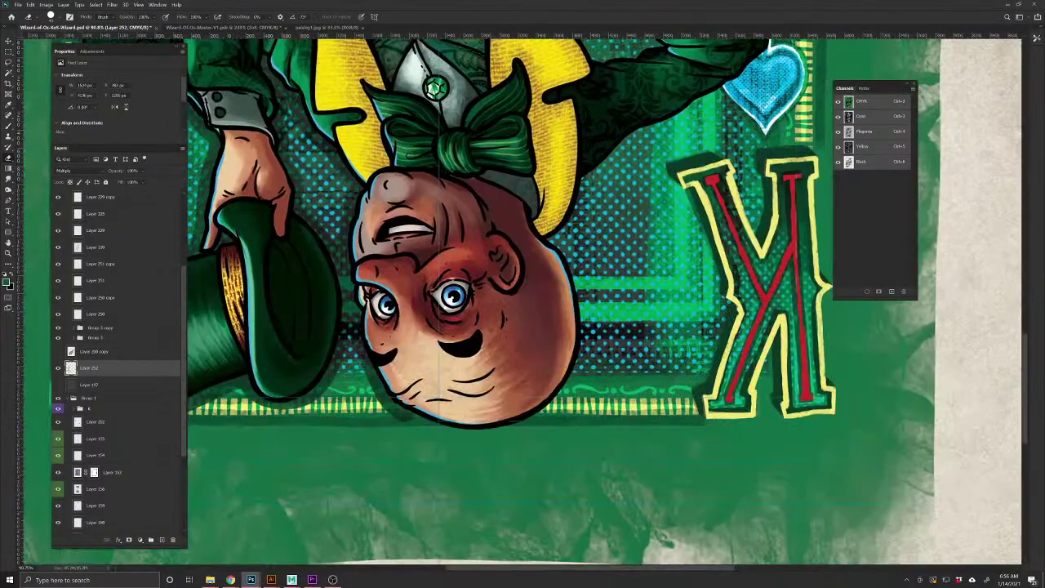
pyautogui.press('b')
pyautogui.moveTo(398, 413)
pyautogui.mouseDown()
pyautogui.moveTo(441, 429)
pyautogui.moveTo(506, 429)
pyautogui.moveTo(556, 404)
pyautogui.moveTo(586, 311)
pyautogui.moveTo(572, 257)
pyautogui.mouseUp()
# Add a new layer above the drop shadow layer and set its blend mode to Overlay
pyautogui.moveTo(412, 285); pyautogui.dragTo(485, 501)
pyautogui.moveTo(434, 303); pyautogui.dragTo(509, 517)
pyautogui.moveTo(447, 340); pyautogui.dragTo(508, 521)
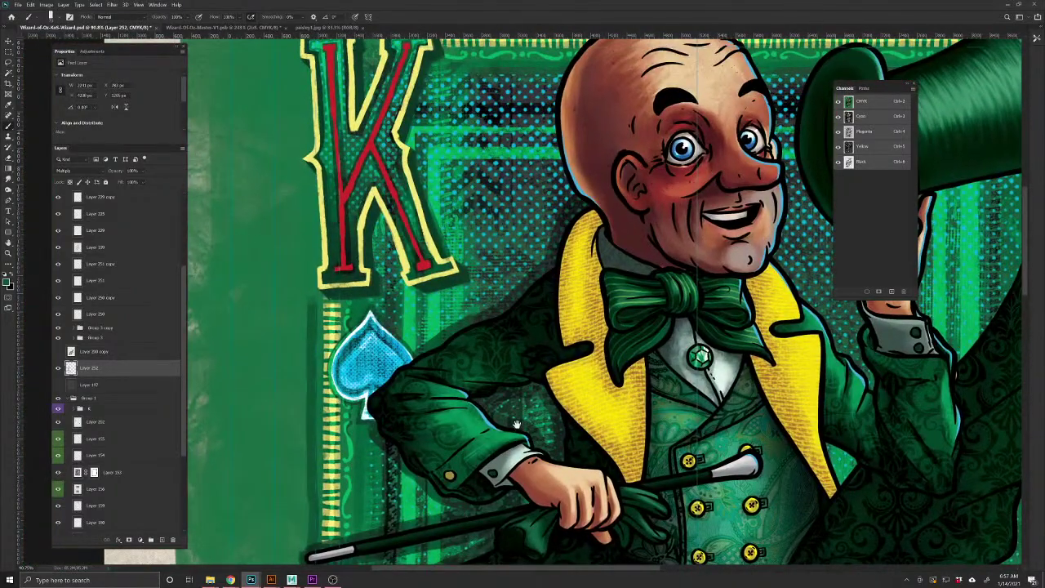
pyautogui.moveTo(517, 419); pyautogui.dragTo(466, 504)
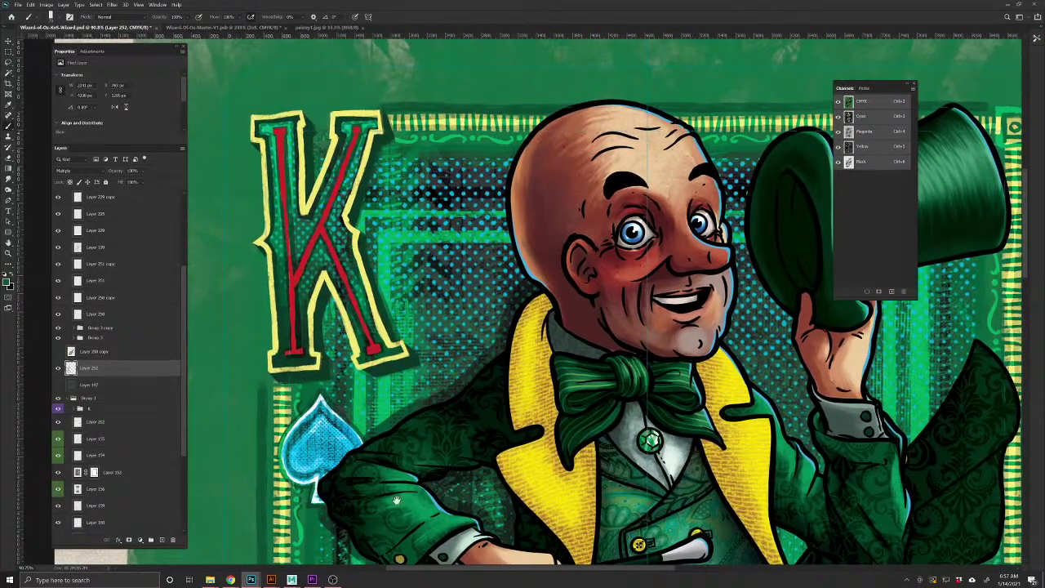
pyautogui.moveTo(400, 521); pyautogui.dragTo(410, 398)
pyautogui.click(161, 541)
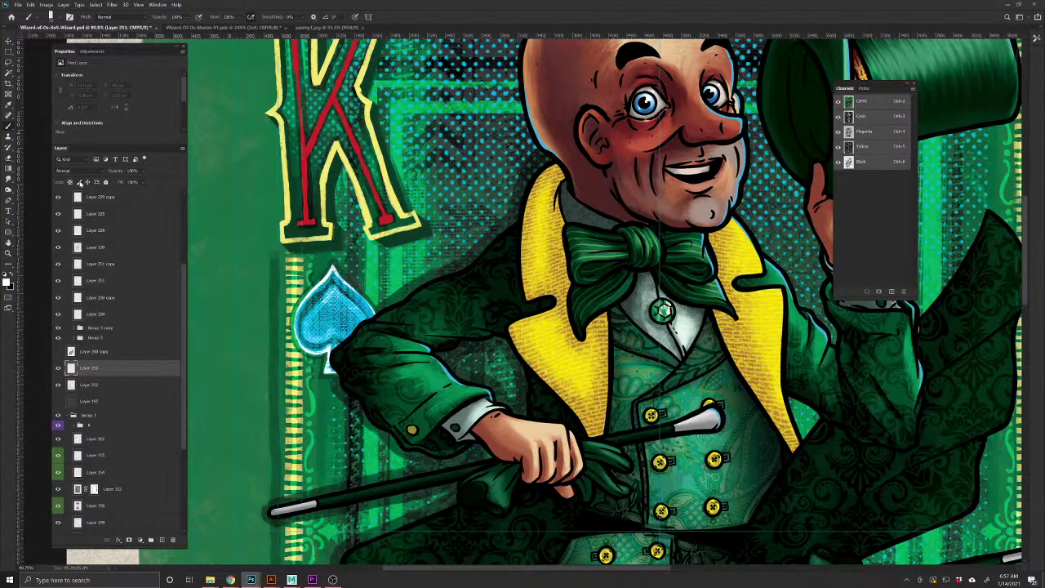
pyautogui.scroll(5, 521, 292)
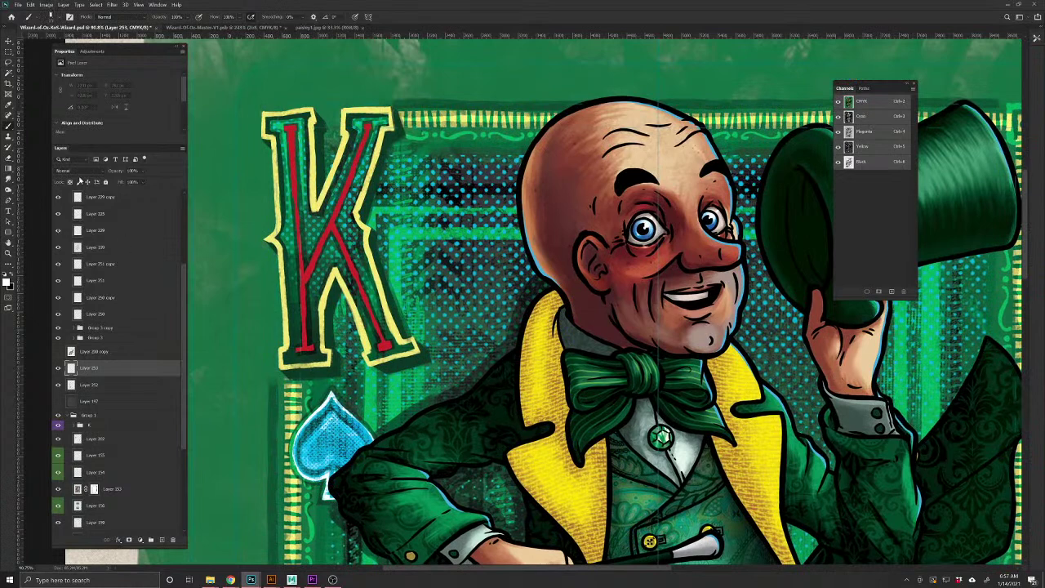
pyautogui.click(68, 171)
pyautogui.click(95, 279)
# Paint overlay light behind the upper figure's head and shoulder and inside the gap of the bent arm
pyautogui.moveTo(524, 290); pyautogui.dragTo(507, 331)
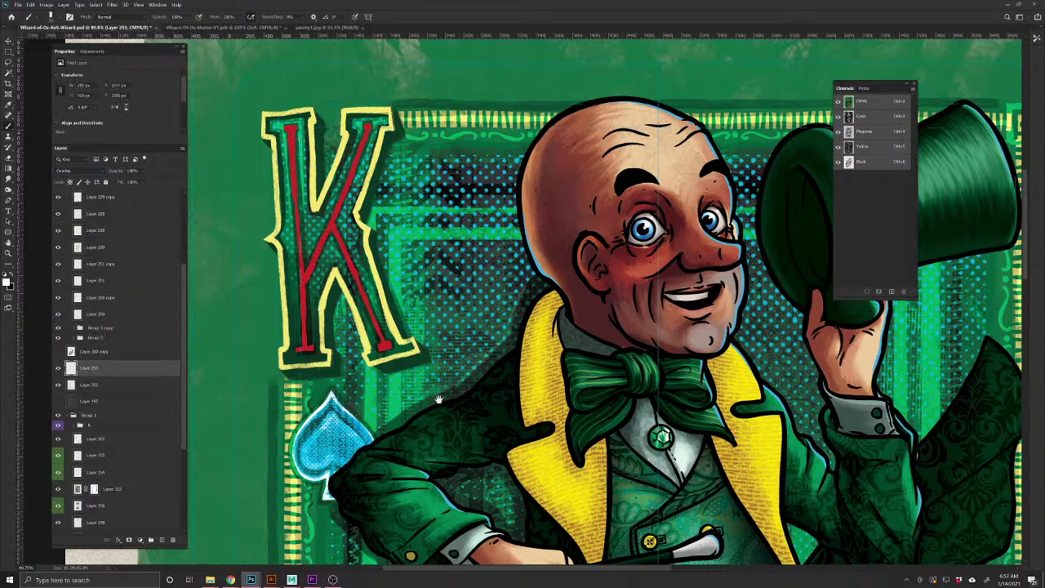
pyautogui.moveTo(441, 397); pyautogui.dragTo(567, 271)
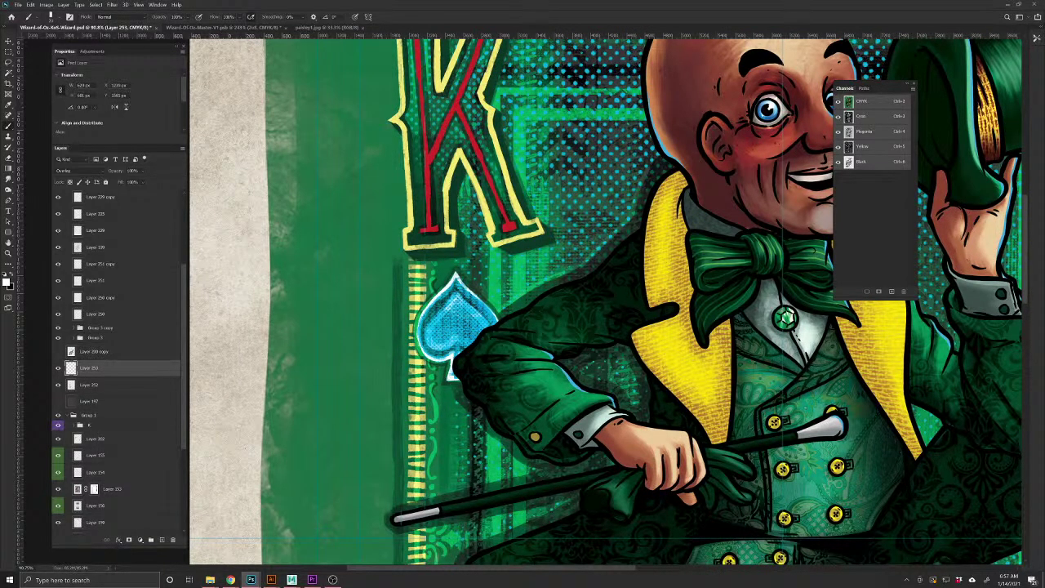
pyautogui.moveTo(454, 389); pyautogui.dragTo(503, 455)
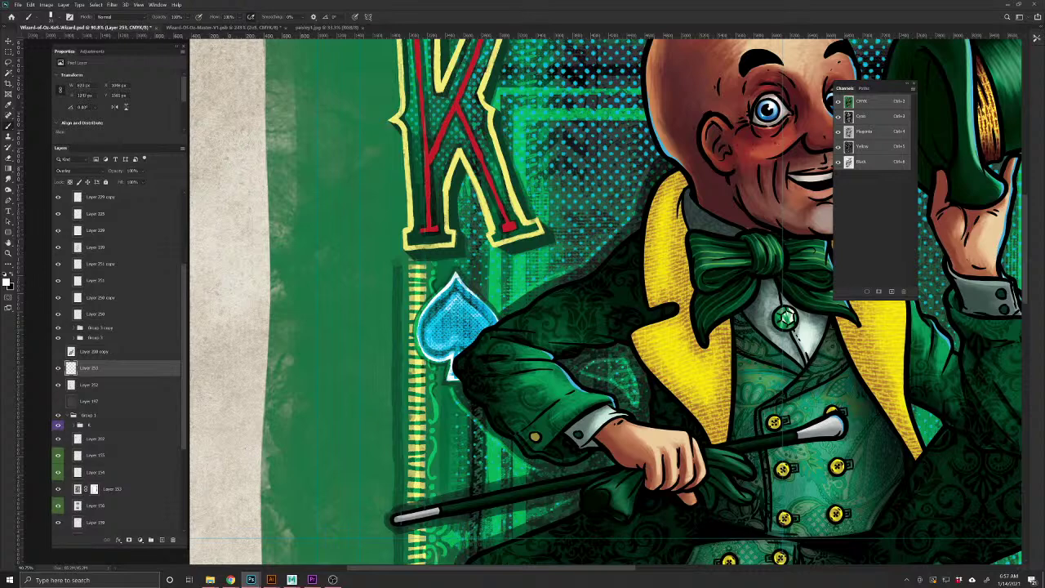
# Paint overlay light around the upper cane's tip and along the outer edge of the coattail below it
pyautogui.moveTo(423, 514); pyautogui.dragTo(415, 380)
pyautogui.moveTo(523, 336)
pyautogui.mouseDown()
pyautogui.moveTo(380, 375)
pyautogui.moveTo(380, 398)
pyautogui.moveTo(553, 368)
pyautogui.mouseUp()
pyautogui.moveTo(583, 443); pyautogui.dragTo(692, 355)
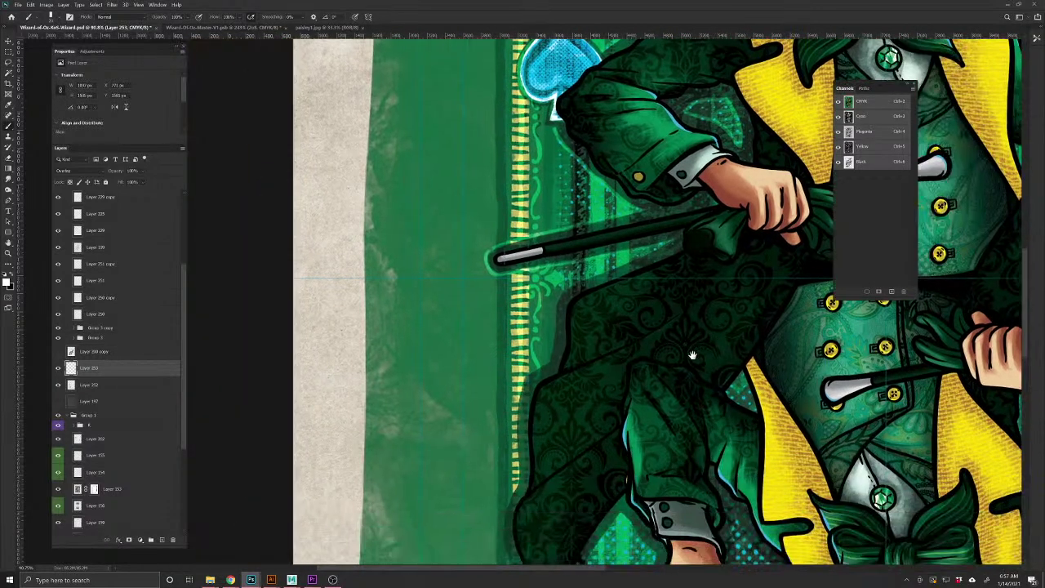
pyautogui.moveTo(658, 248)
pyautogui.mouseDown()
pyautogui.moveTo(558, 296)
pyautogui.moveTo(550, 363)
pyautogui.moveTo(527, 377)
pyautogui.moveTo(503, 495)
pyautogui.moveTo(486, 355)
pyautogui.moveTo(478, 371)
pyautogui.moveTo(486, 412)
pyautogui.moveTo(531, 456)
pyautogui.moveTo(588, 366)
pyautogui.moveTo(629, 397)
pyautogui.moveTo(614, 499)
pyautogui.mouseUp()
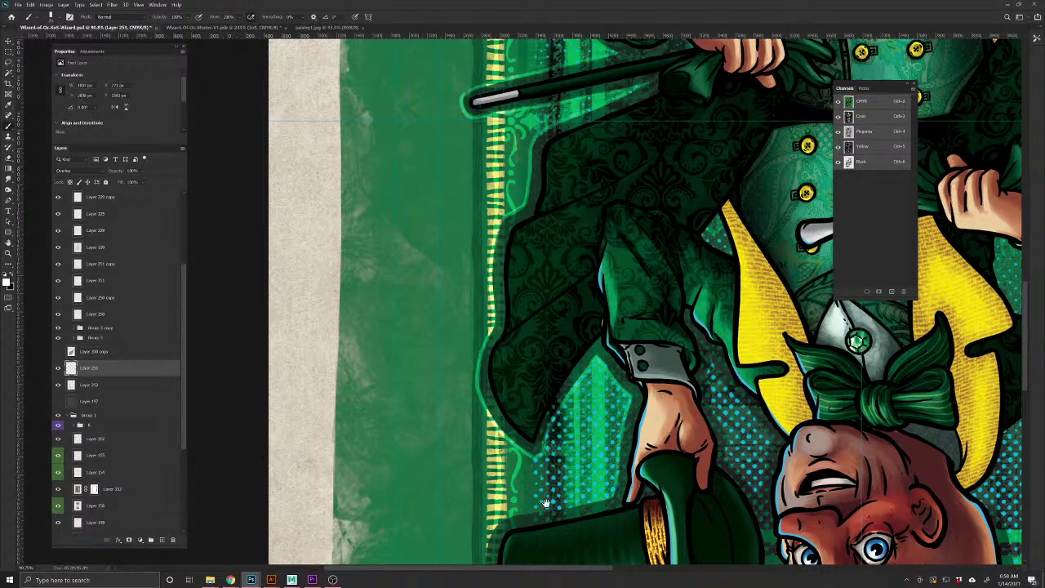
# Paint overlay light around the lower figure's top hat, raised hand, head and the adjoining border corner
pyautogui.moveTo(547, 504); pyautogui.dragTo(468, 344)
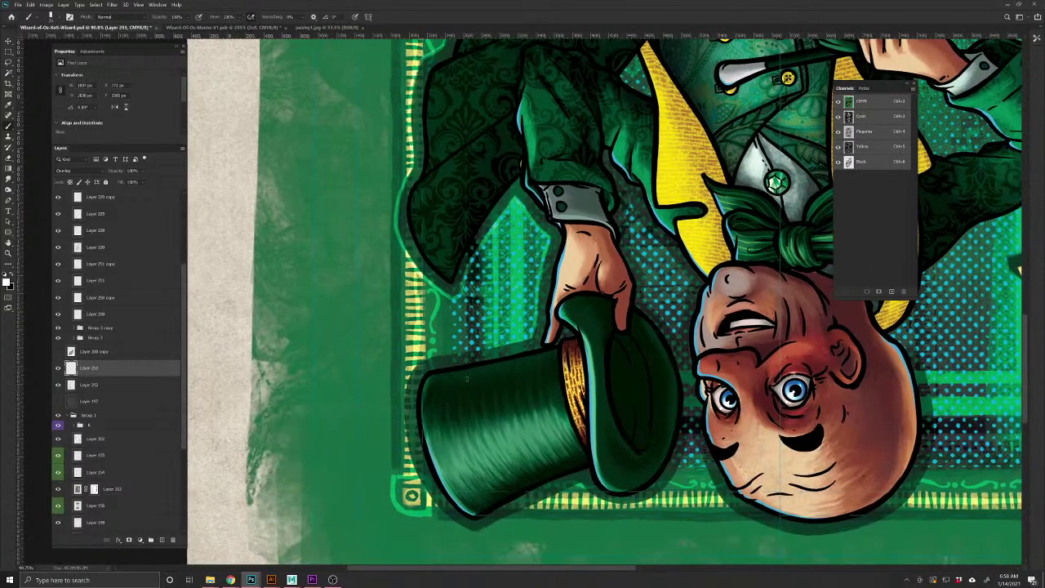
pyautogui.moveTo(518, 343)
pyautogui.mouseDown()
pyautogui.moveTo(419, 364)
pyautogui.moveTo(406, 442)
pyautogui.moveTo(441, 513)
pyautogui.moveTo(472, 531)
pyautogui.moveTo(409, 430)
pyautogui.moveTo(458, 426)
pyautogui.moveTo(522, 398)
pyautogui.moveTo(598, 412)
pyautogui.moveTo(621, 463)
pyautogui.moveTo(616, 483)
pyautogui.moveTo(644, 457)
pyautogui.mouseUp()
pyautogui.press('space')
pyautogui.press('space')
pyautogui.press('space')
pyautogui.moveTo(610, 446)
pyautogui.mouseDown()
pyautogui.moveTo(478, 348)
pyautogui.moveTo(565, 428)
pyautogui.moveTo(650, 442)
pyautogui.moveTo(704, 420)
pyautogui.moveTo(740, 374)
pyautogui.moveTo(742, 286)
pyautogui.mouseUp()
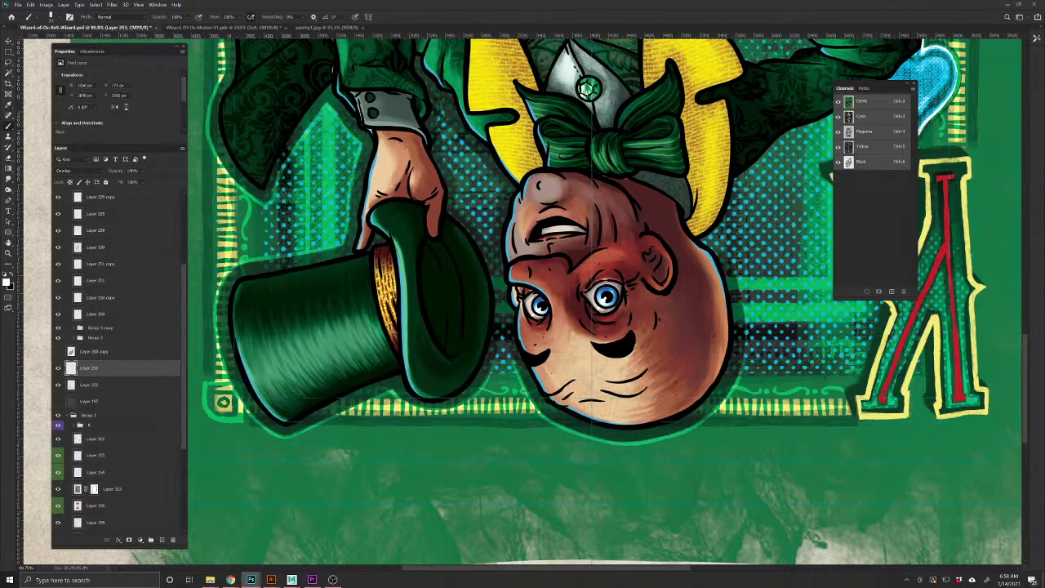
# Sample the green beside the lower coattail and touch up the drop shadow on its Multiply layer
pyautogui.moveTo(491, 249)
pyautogui.mouseDown()
pyautogui.moveTo(499, 192)
pyautogui.moveTo(565, 399)
pyautogui.moveTo(572, 367)
pyautogui.moveTo(543, 322)
pyautogui.moveTo(545, 372)
pyautogui.moveTo(584, 451)
pyautogui.mouseUp()
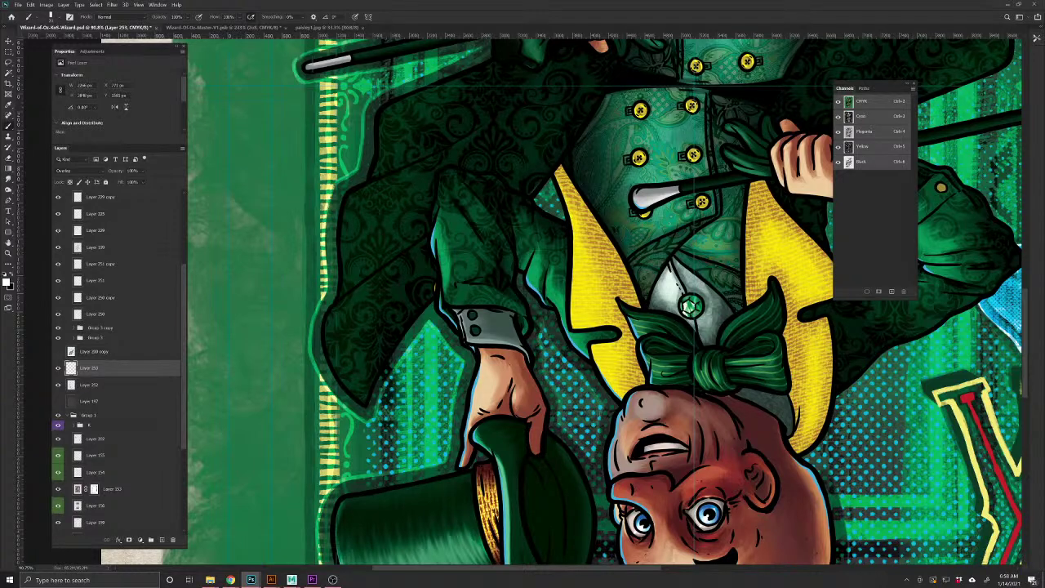
pyautogui.click(86, 385)
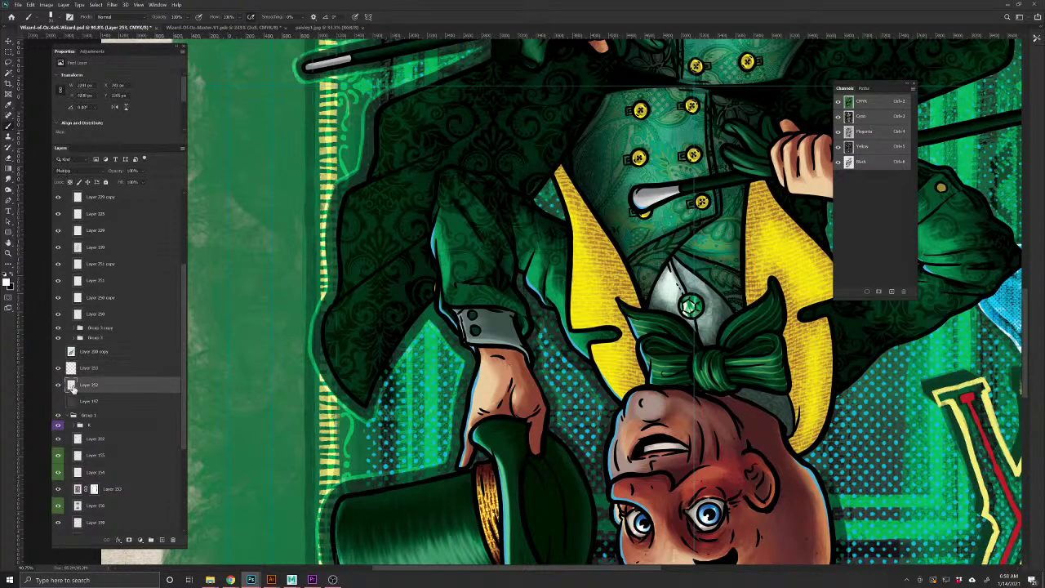
pyautogui.keyDown('alt'); pyautogui.click(307, 396); pyautogui.keyUp('alt')
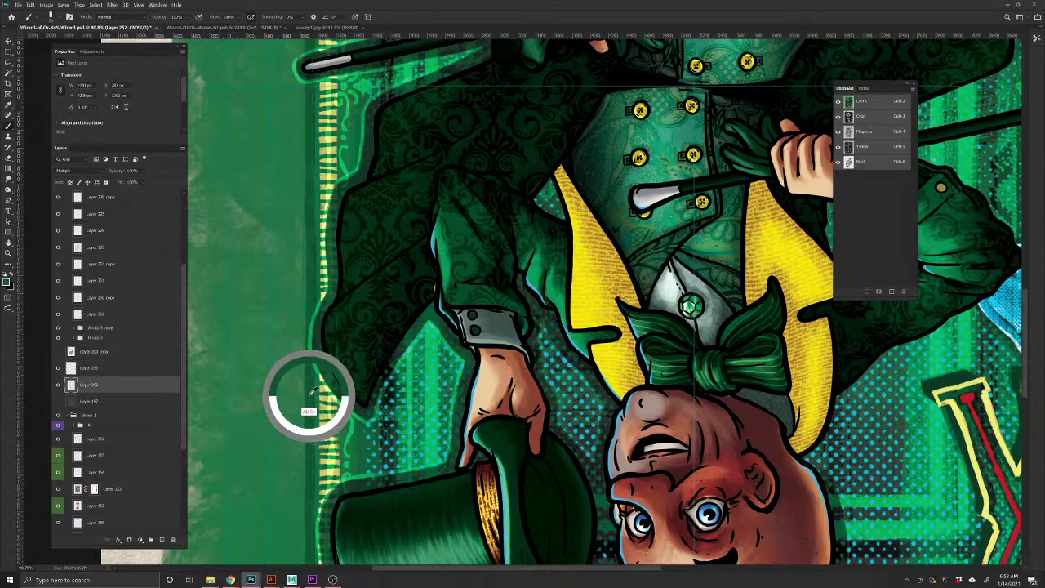
pyautogui.moveTo(550, 180)
pyautogui.mouseDown()
pyautogui.moveTo(546, 204)
pyautogui.moveTo(536, 189)
pyautogui.moveTo(569, 196)
pyautogui.moveTo(552, 162)
pyautogui.mouseUp()
pyautogui.moveTo(571, 159); pyautogui.dragTo(556, 265)
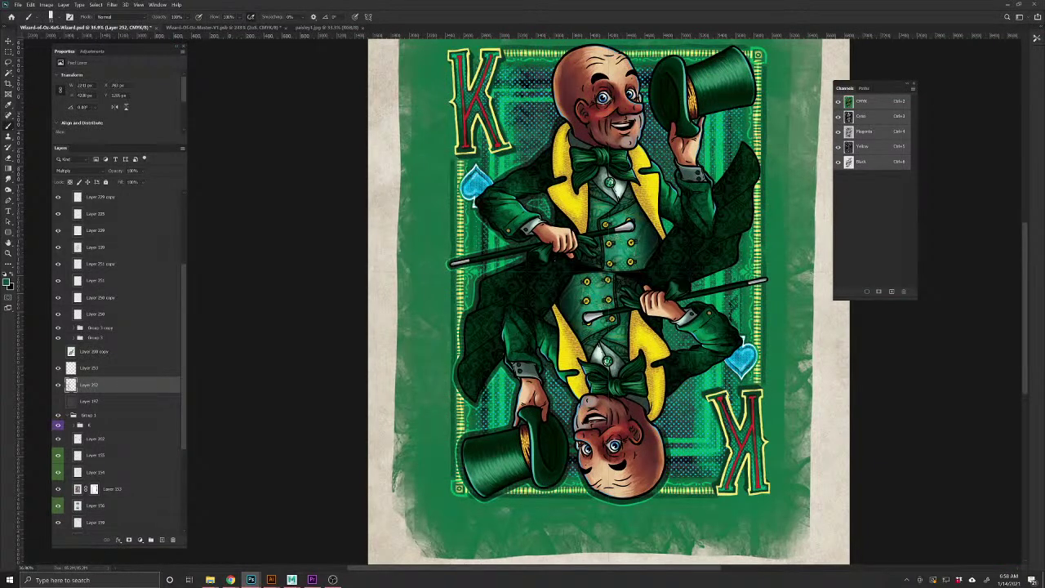
# Duplicate the drop shadow layer and rotate the copy 180° together with the full-size bottom layer to shade the opposite half
pyautogui.keyDown('shift'); pyautogui.click(95, 370); pyautogui.keyUp('shift')
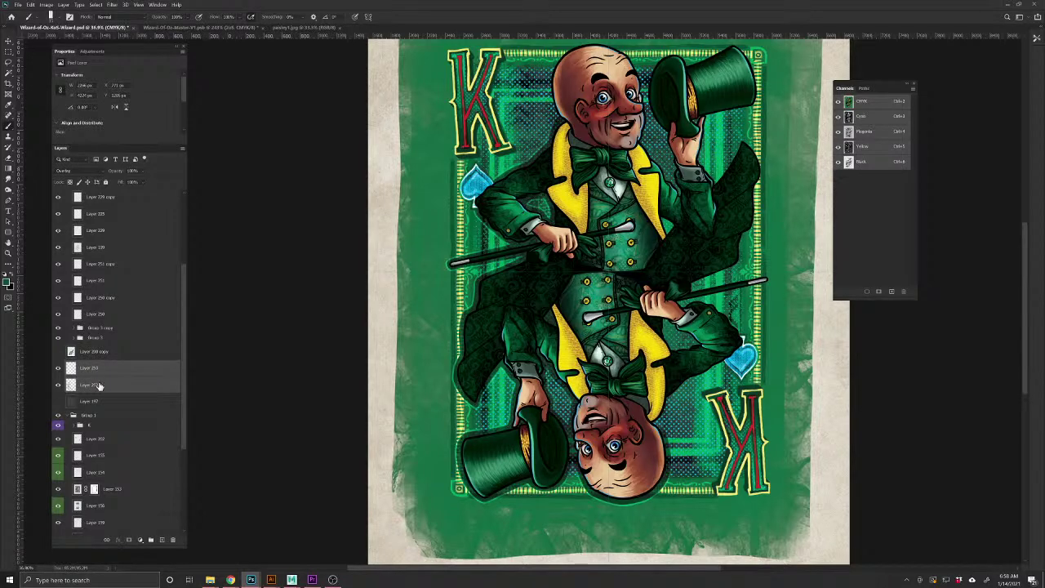
pyautogui.click(98, 383)
pyautogui.hotkey('ctrl', 'j')
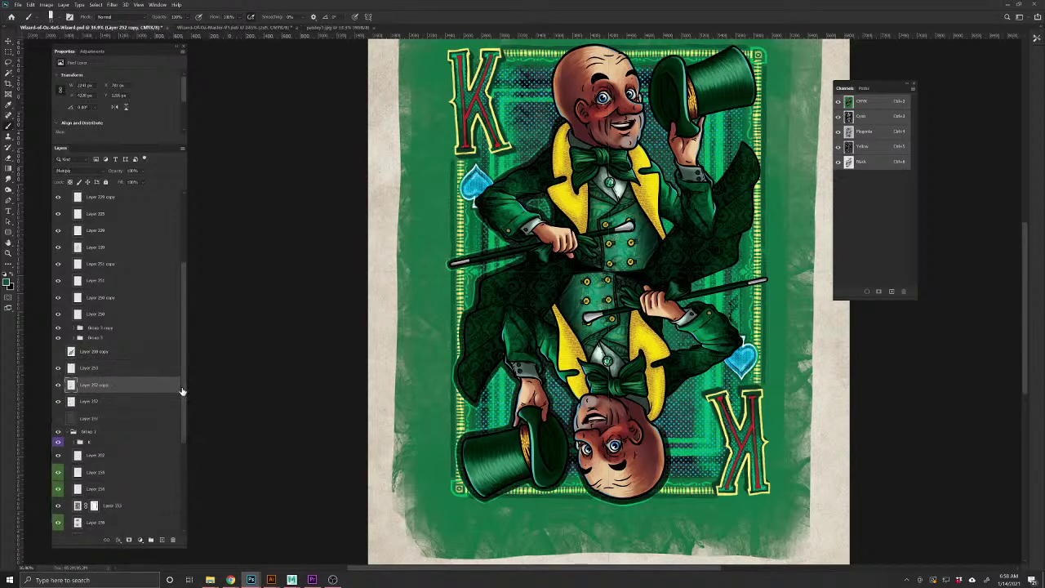
pyautogui.scroll(-5, 176, 504)
pyautogui.keyDown('ctrl'); pyautogui.click(131, 527); pyautogui.keyUp('ctrl')
pyautogui.hotkey('ctrl', 't')
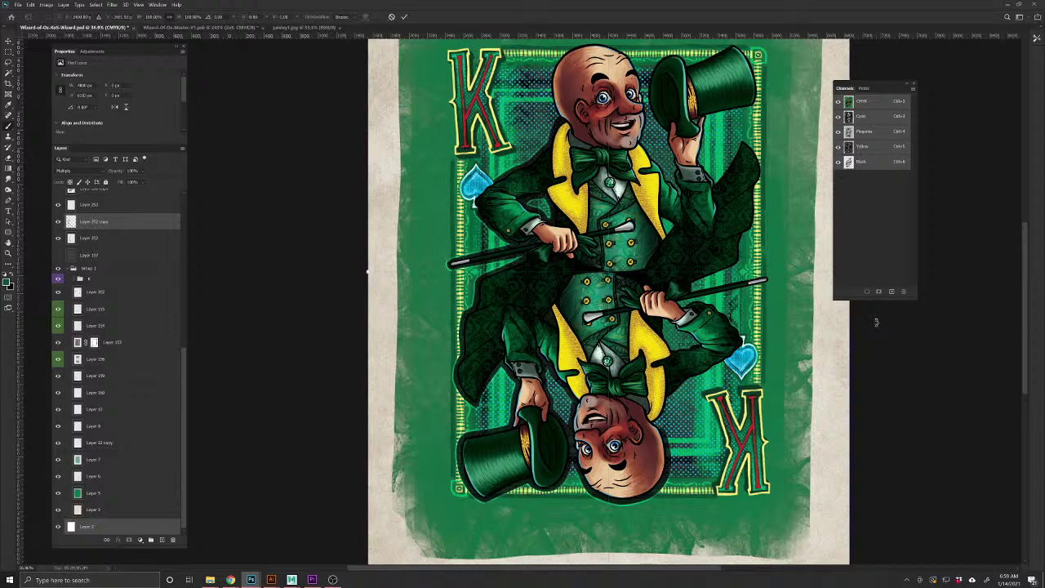
pyautogui.moveTo(869, 317); pyautogui.dragTo(334, 251)
pyautogui.press('Return')
# Compare the card with and without the overlay light layer and reduce that layer's opacity to 72%
pyautogui.click(96, 291)
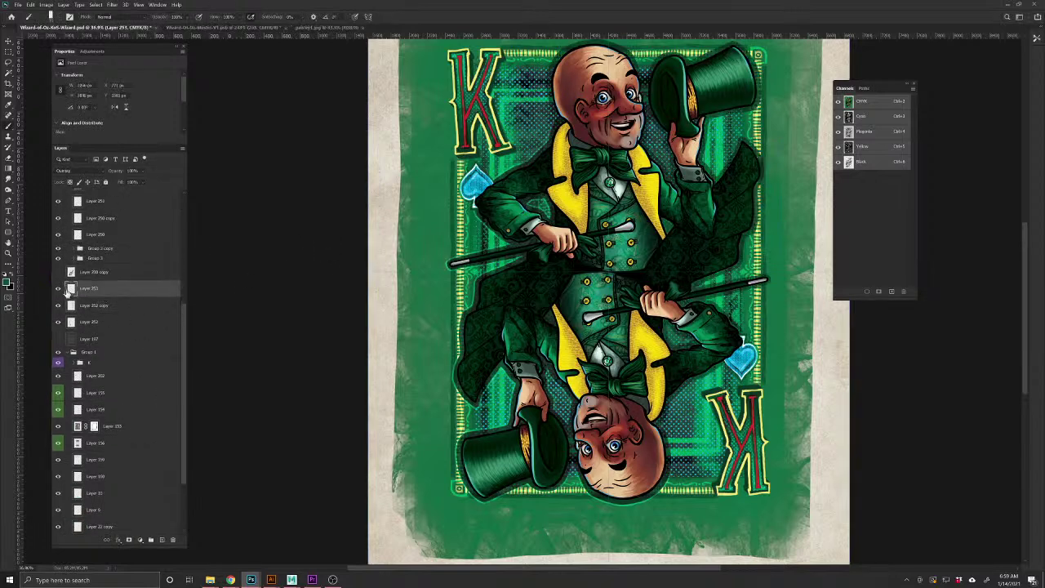
pyautogui.click(60, 290)
pyautogui.click(60, 289)
pyautogui.click(59, 289)
pyautogui.click(59, 289)
pyautogui.click(58, 289)
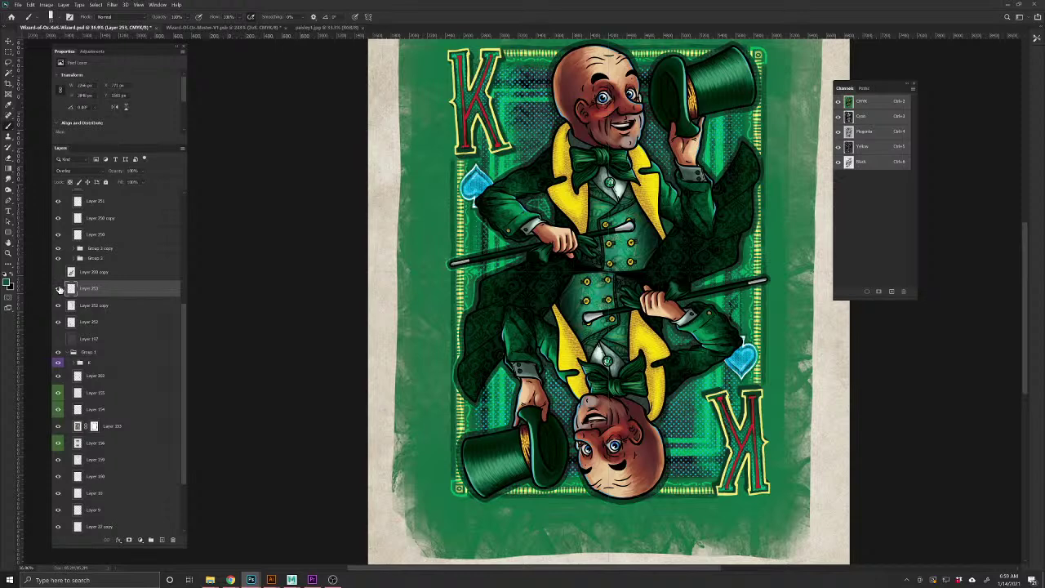
pyautogui.click(112, 172)
pyautogui.moveTo(110, 173); pyautogui.dragTo(104, 174)
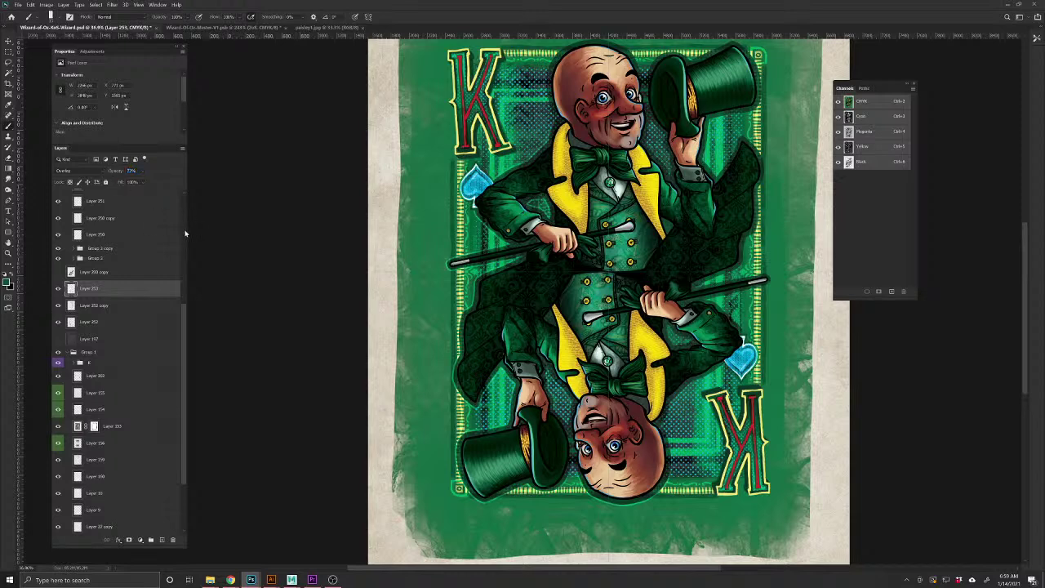
# Duplicate the overlay light layer and rotate the copy 180° together with the bottom layer to light the opposite half
pyautogui.hotkey('ctrl', 'j')
pyautogui.scroll(-3, 184, 329)
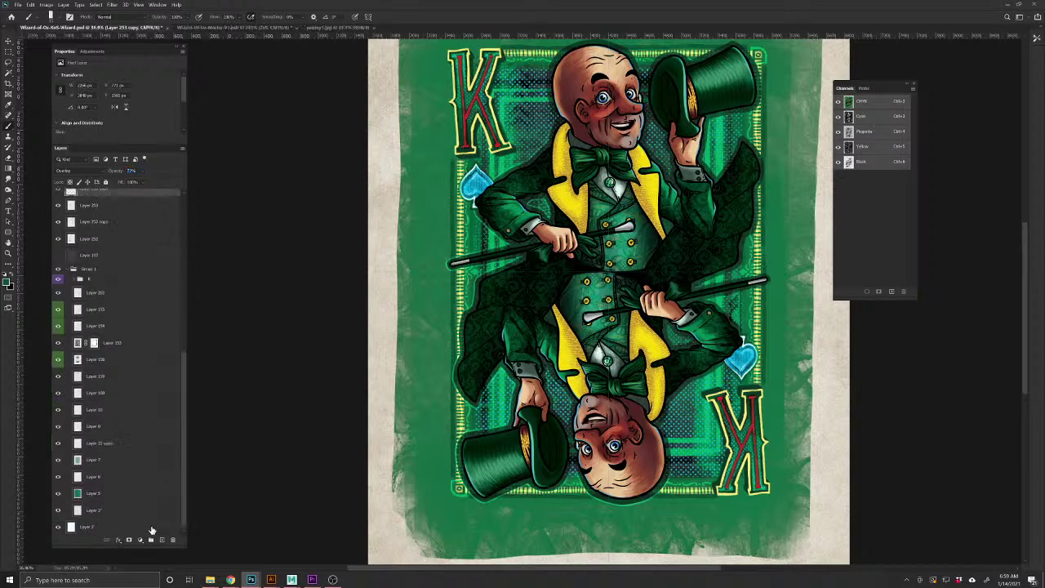
pyautogui.keyDown('ctrl'); pyautogui.click(151, 526); pyautogui.keyUp('ctrl')
pyautogui.hotkey('ctrl', 't')
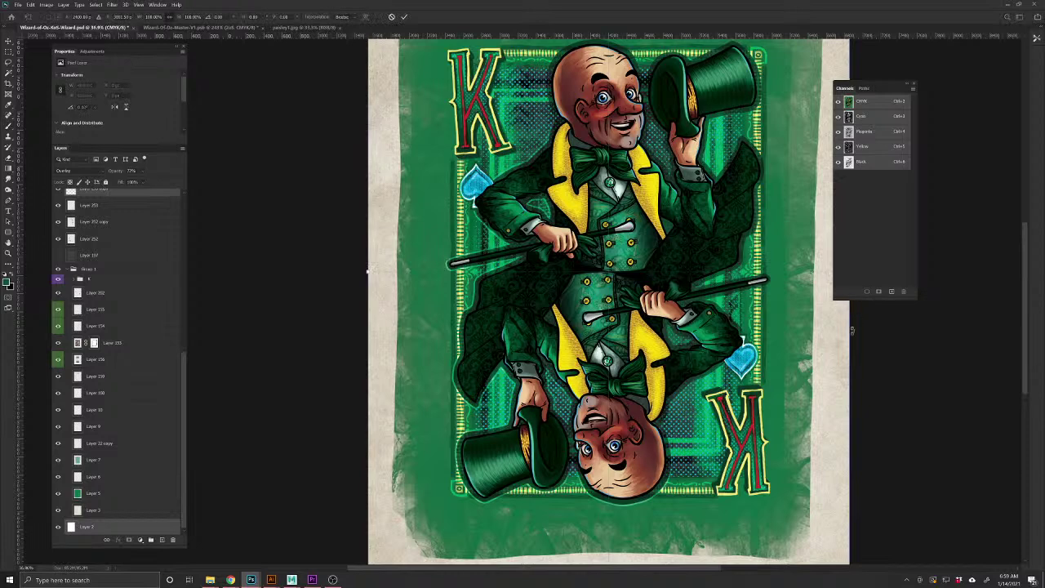
pyautogui.moveTo(856, 314); pyautogui.dragTo(335, 257)
pyautogui.press('Return')
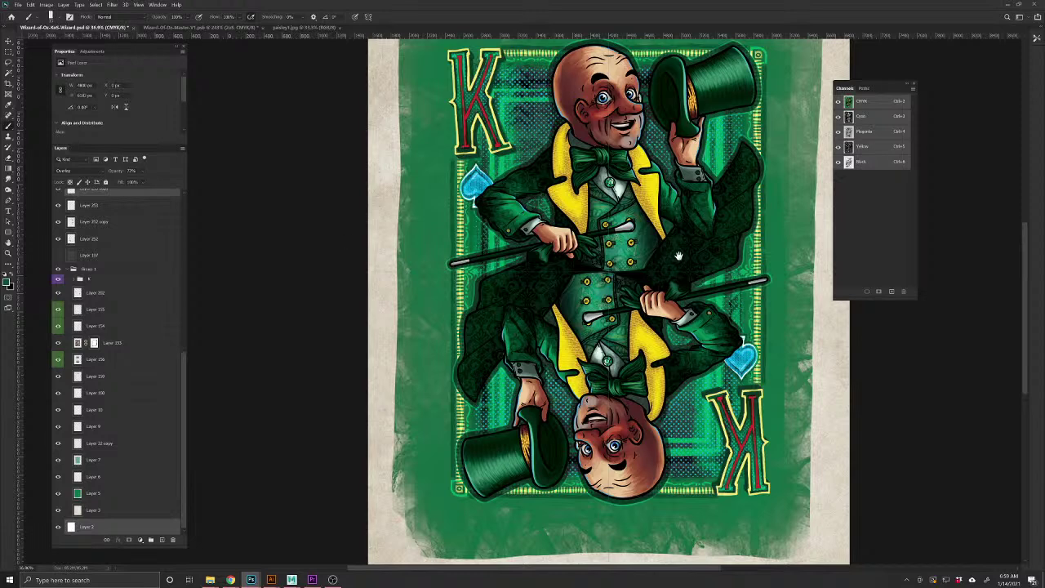
pyautogui.moveTo(645, 265); pyautogui.dragTo(583, 251)
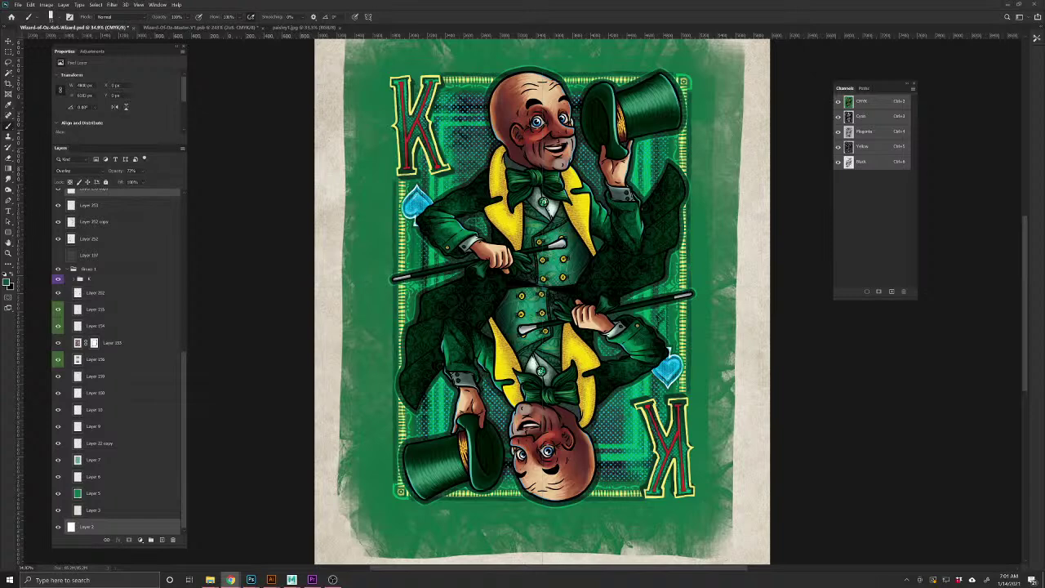
# View the desk setup photo full screen in Google Photos in Chrome and return to the card in Photoshop
pyautogui.moveTo(1044, 130); pyautogui.dragTo(572, 105)
pyautogui.moveTo(392, 105); pyautogui.dragTo(559, 106)
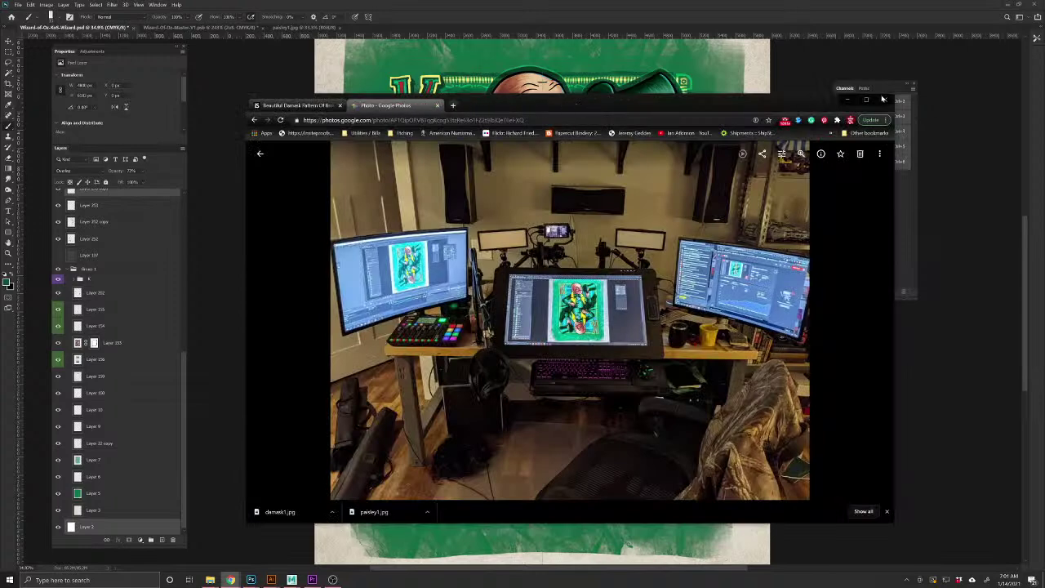
pyautogui.click(866, 100)
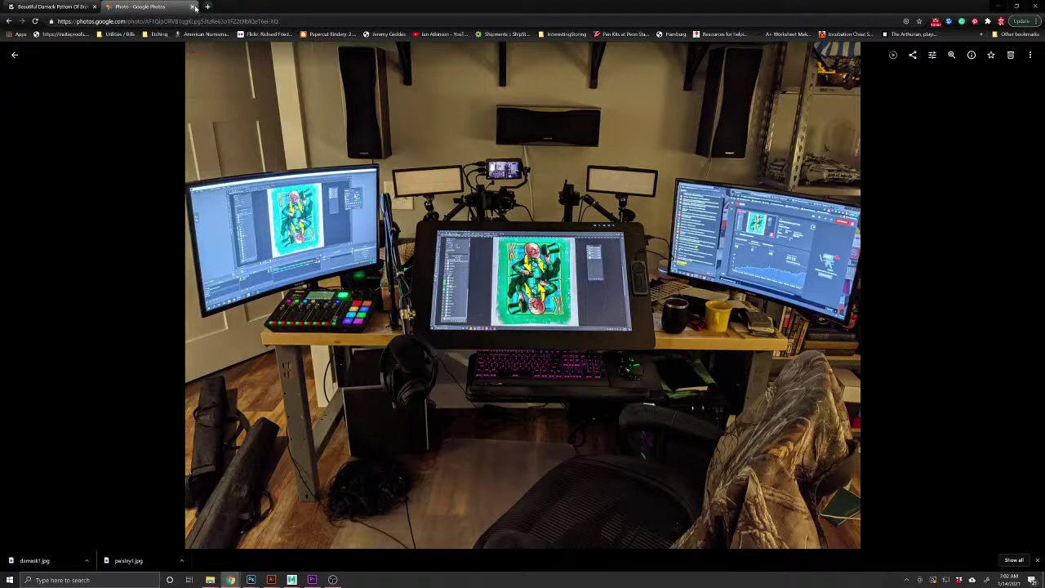
pyautogui.click(998, 6)
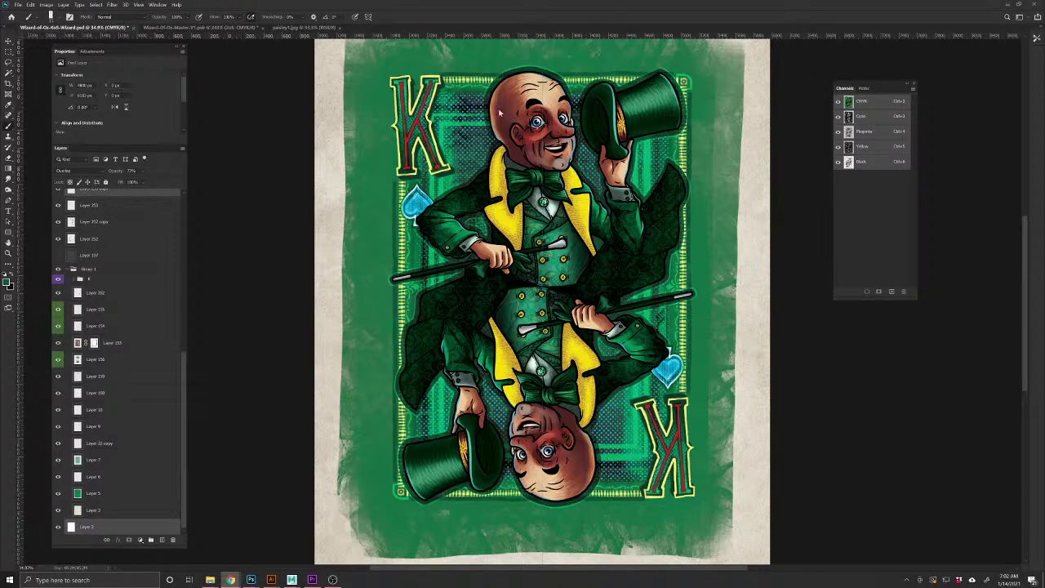
pyautogui.click(634, 313)
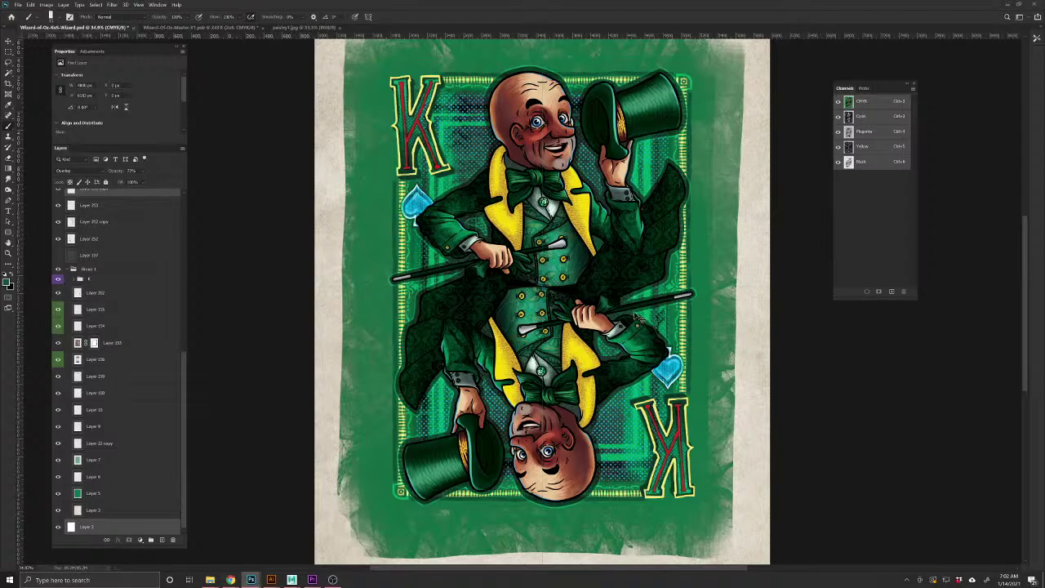
# Examine the upper figure's bow tie, lapels and waistcoat up close, toggling the figure group's visibility
pyautogui.moveTo(586, 285)
pyautogui.mouseDown()
pyautogui.moveTo(624, 311)
pyautogui.moveTo(596, 301)
pyautogui.mouseUp()
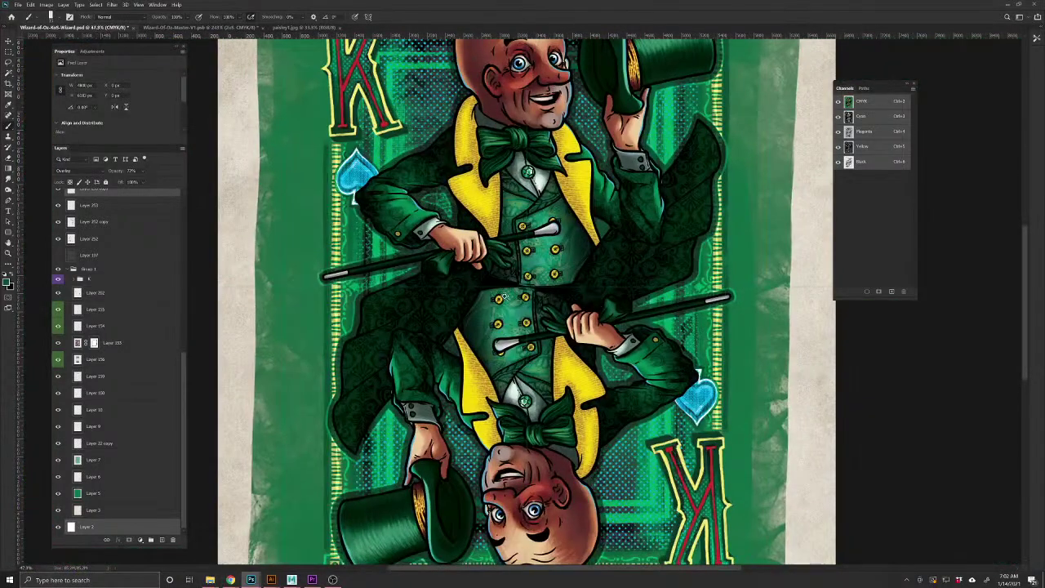
pyautogui.scroll(5, 69, 221)
pyautogui.scroll(1, 70, 233)
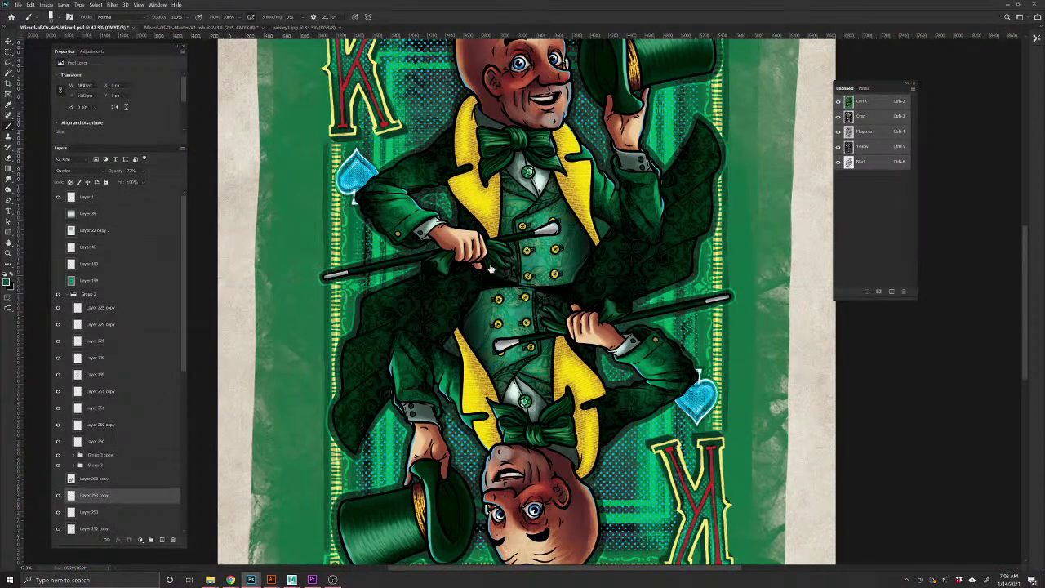
pyautogui.click(547, 312)
pyautogui.click(514, 213)
pyautogui.moveTo(528, 158); pyautogui.dragTo(597, 294)
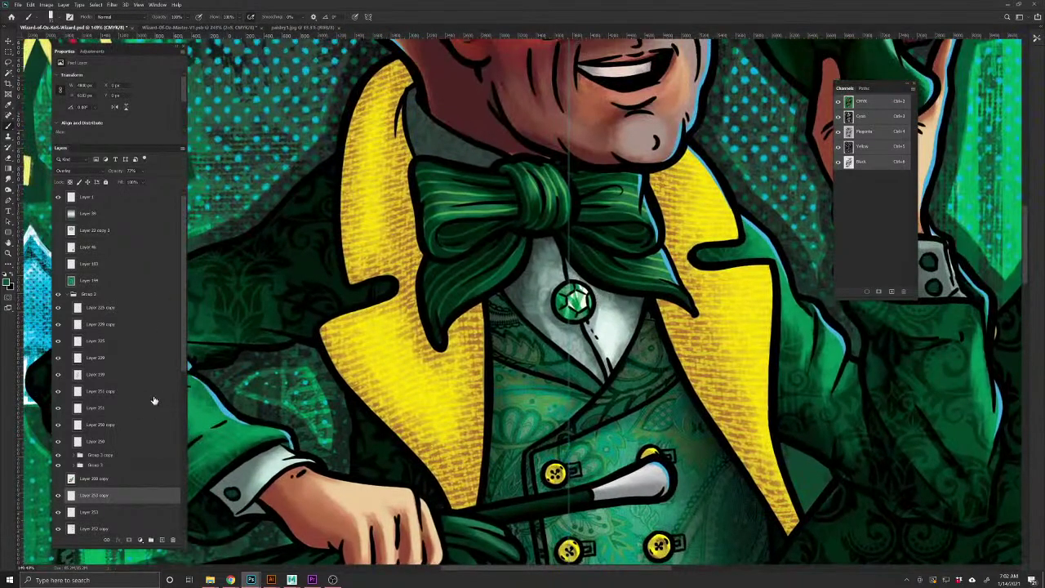
pyautogui.scroll(-2, 155, 401)
pyautogui.scroll(1, 97, 319)
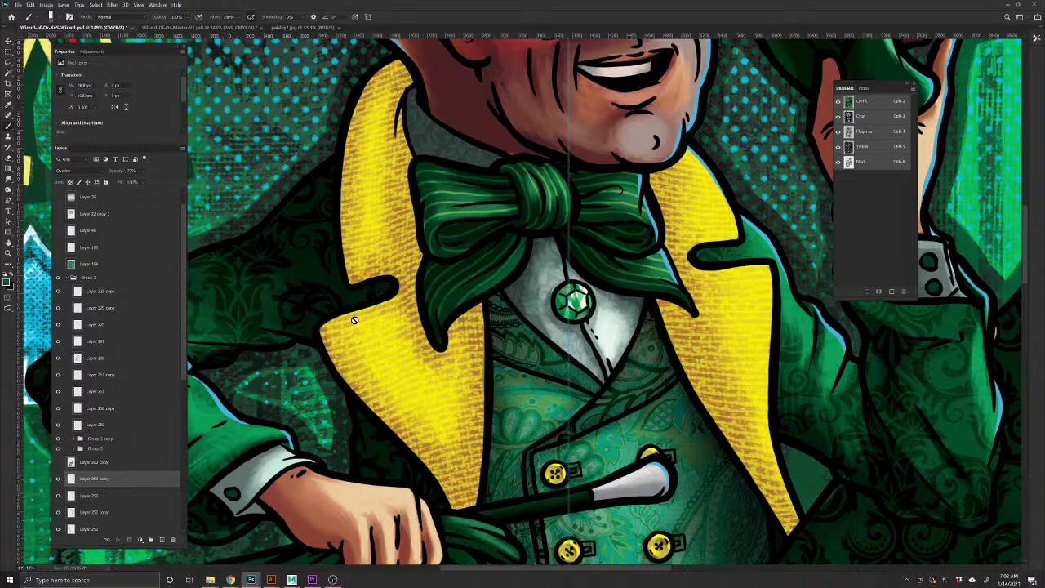
pyautogui.click(57, 277)
pyautogui.click(58, 277)
# Move the figure's line art layer to the top of its group and add a new layer directly beneath it
pyautogui.press('v')
pyautogui.click(493, 396)
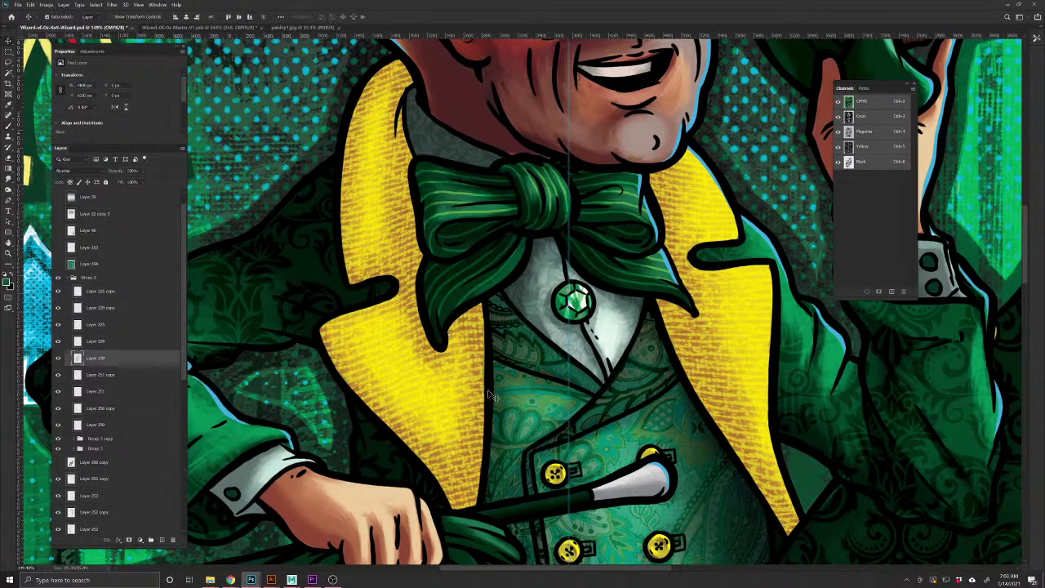
pyautogui.moveTo(144, 361); pyautogui.dragTo(129, 286)
pyautogui.click(162, 540)
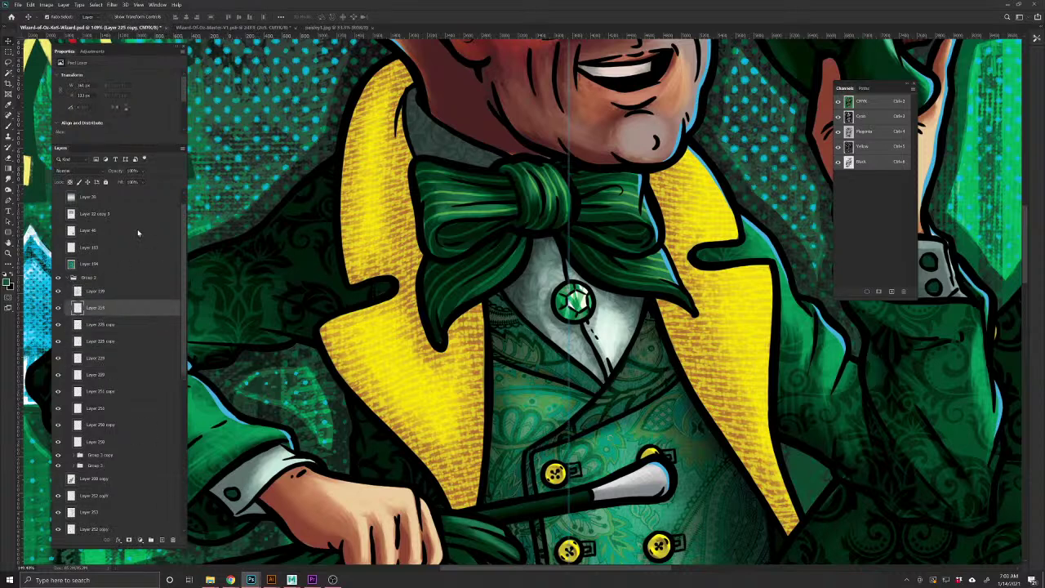
# Set the new layer's blend mode to Overlay and prepare a white brush with low hardness
pyautogui.click(73, 172)
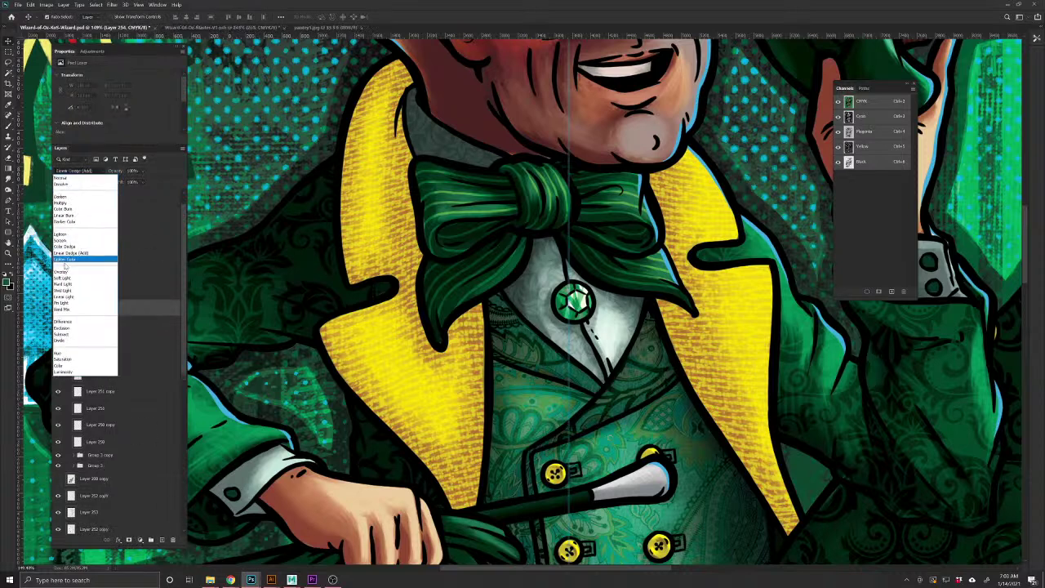
pyautogui.click(65, 271)
pyautogui.click(5, 275)
pyautogui.click(11, 274)
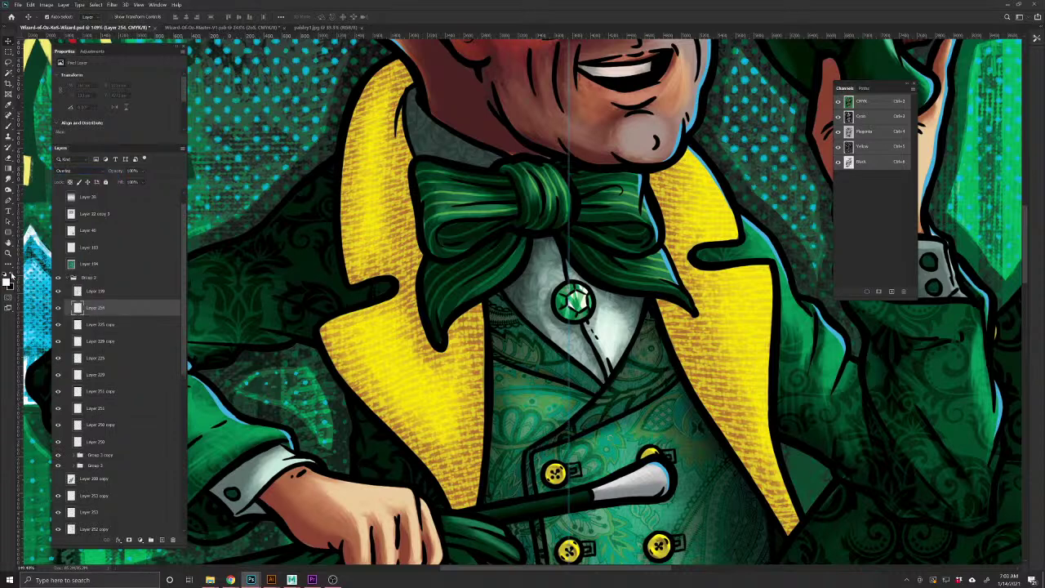
pyautogui.click(8, 127)
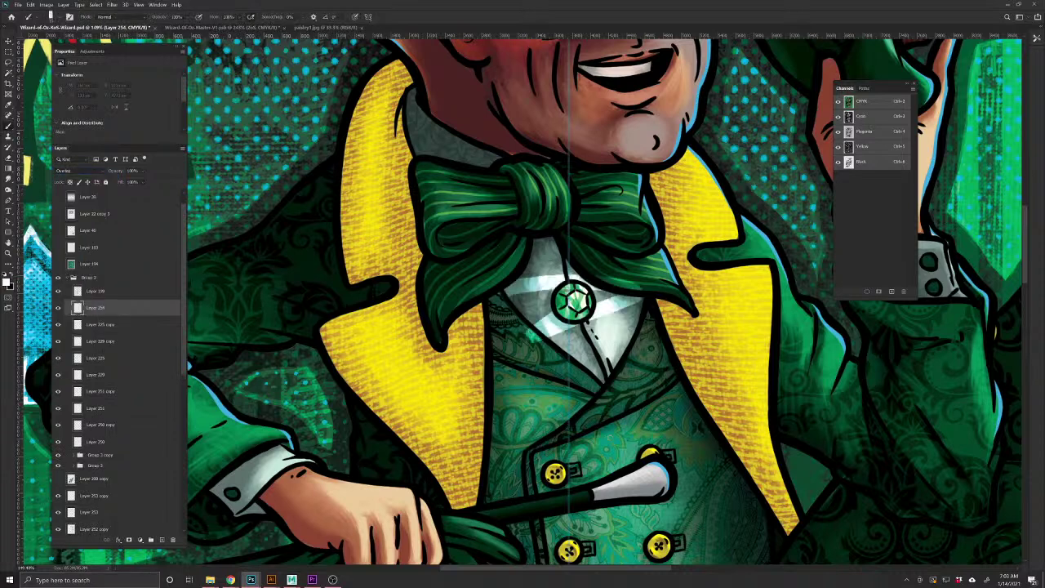
pyautogui.click(50, 16)
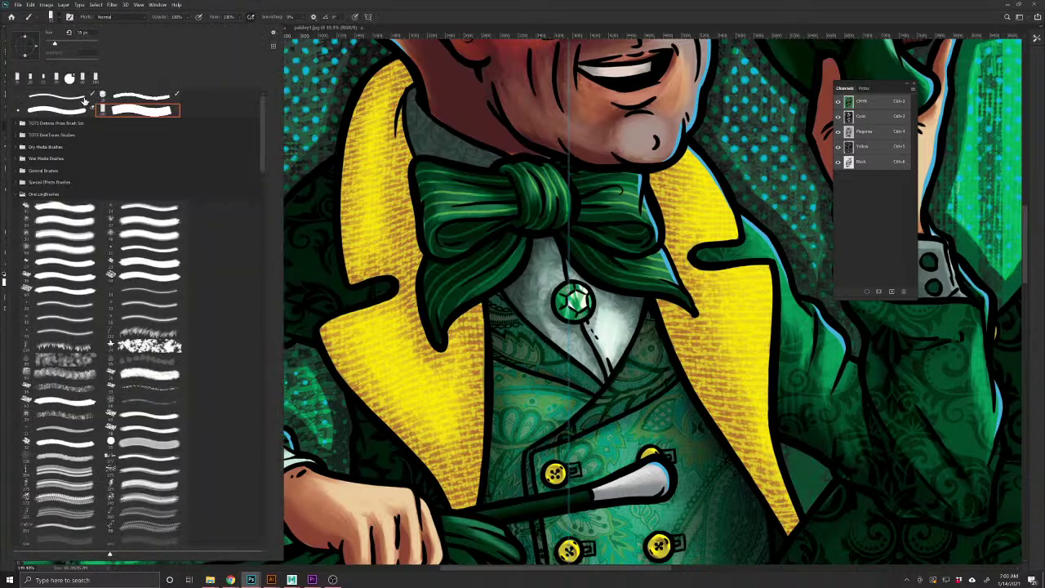
pyautogui.moveTo(95, 62); pyautogui.dragTo(47, 62)
pyautogui.press('Return')
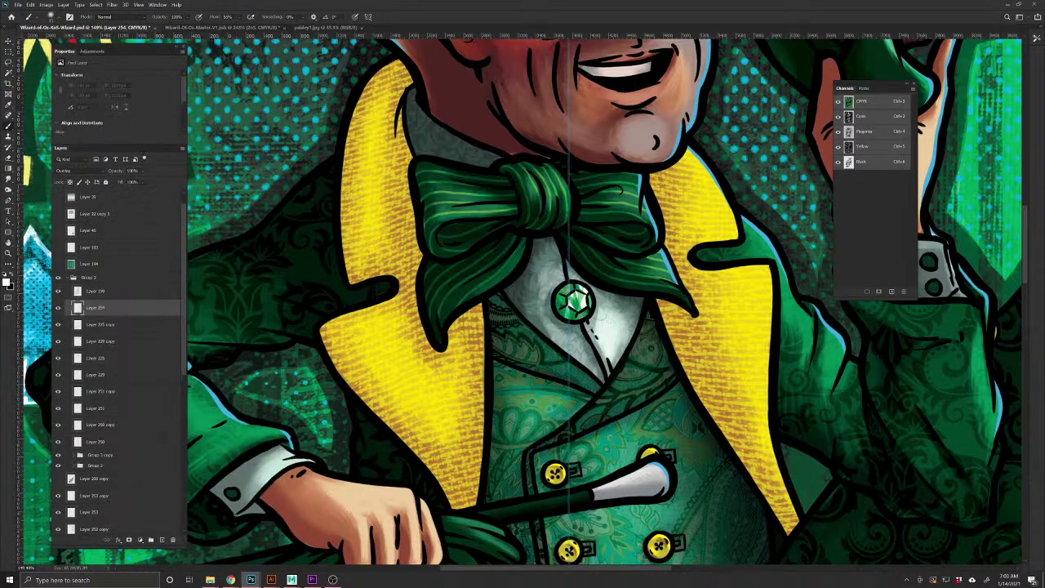
# Try a very large soft white glow over the gem pendant and undo it
pyautogui.moveTo(577, 300); pyautogui.dragTo(567, 314)
pyautogui.press(']')
pyautogui.press(']')
pyautogui.press(']')
pyautogui.press(']')
pyautogui.press(']')
pyautogui.press(']')
pyautogui.press(']')
pyautogui.press(']')
pyautogui.press(']')
pyautogui.press(']')
pyautogui.press(']')
pyautogui.press(']')
pyautogui.click(575, 300)
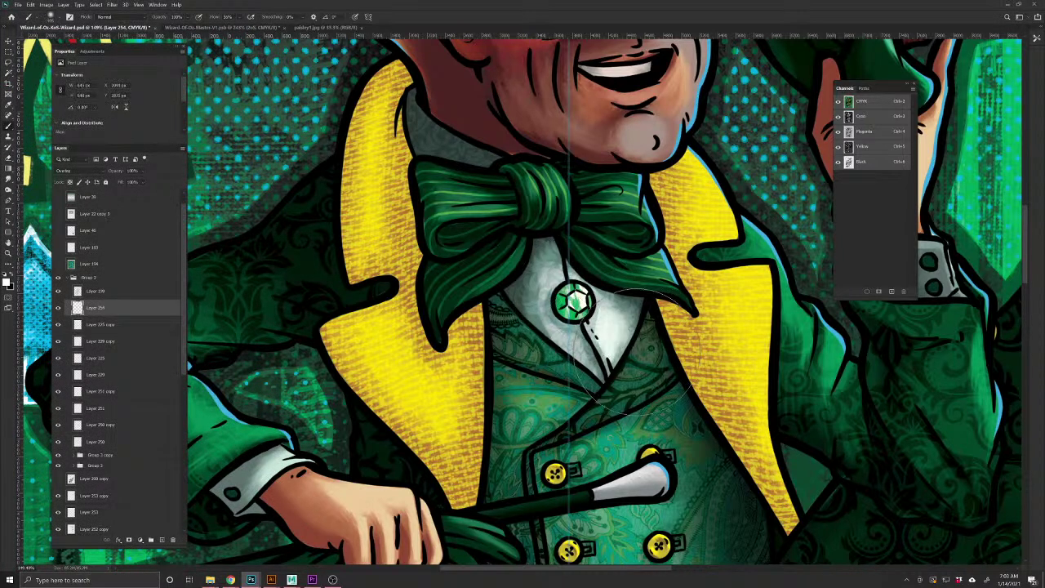
pyautogui.hotkey('ctrl', 'z')
# Dab a smaller soft white glow onto the gem pendant, varying the brush size
pyautogui.press('[')
pyautogui.press('[')
pyautogui.press('[')
pyautogui.press('[')
pyautogui.press('[')
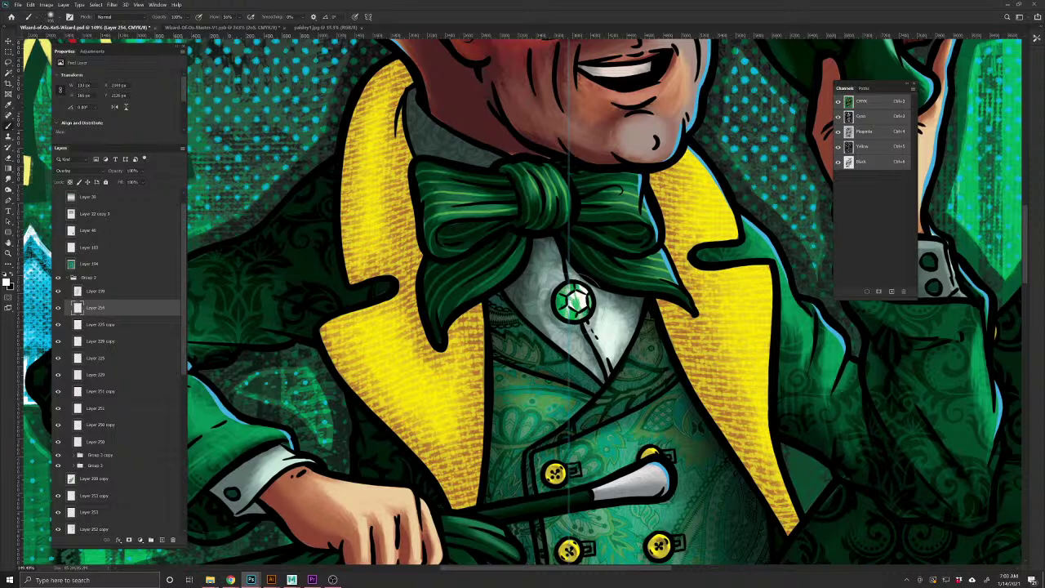
pyautogui.click(582, 299)
pyautogui.click(573, 298)
pyautogui.click(575, 305)
pyautogui.press(']')
pyautogui.press(']')
pyautogui.press(']')
pyautogui.click(582, 303)
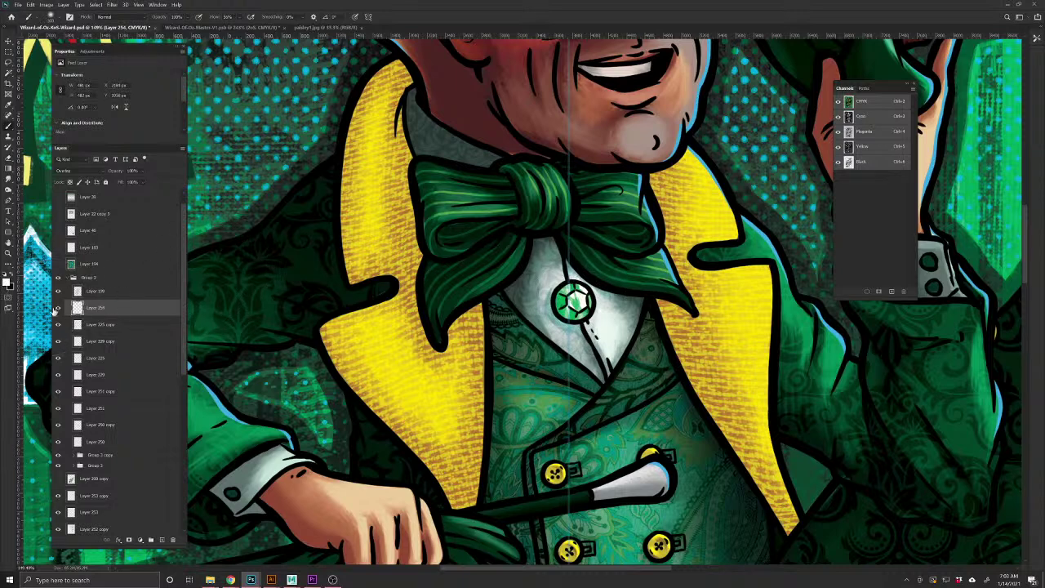
# Add a new Overlay layer above the hidden white glow layer and choose a bright green foreground color
pyautogui.click(162, 540)
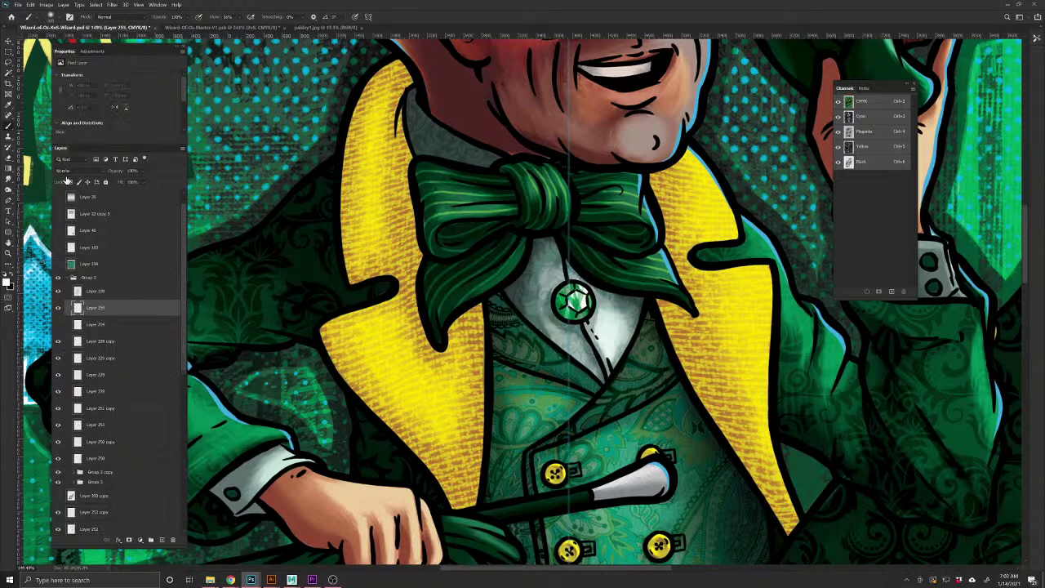
pyautogui.click(67, 170)
pyautogui.click(72, 271)
pyautogui.click(6, 283)
pyautogui.click(239, 449)
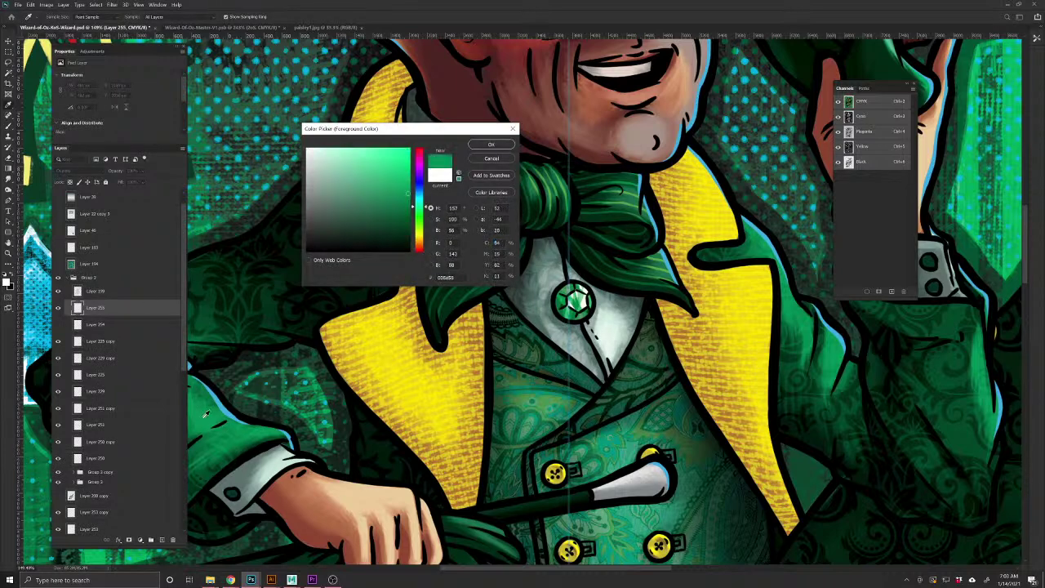
pyautogui.moveTo(390, 189); pyautogui.dragTo(416, 164)
pyautogui.moveTo(419, 207); pyautogui.dragTo(420, 209)
pyautogui.moveTo(407, 163); pyautogui.dragTo(380, 174)
pyautogui.click(491, 145)
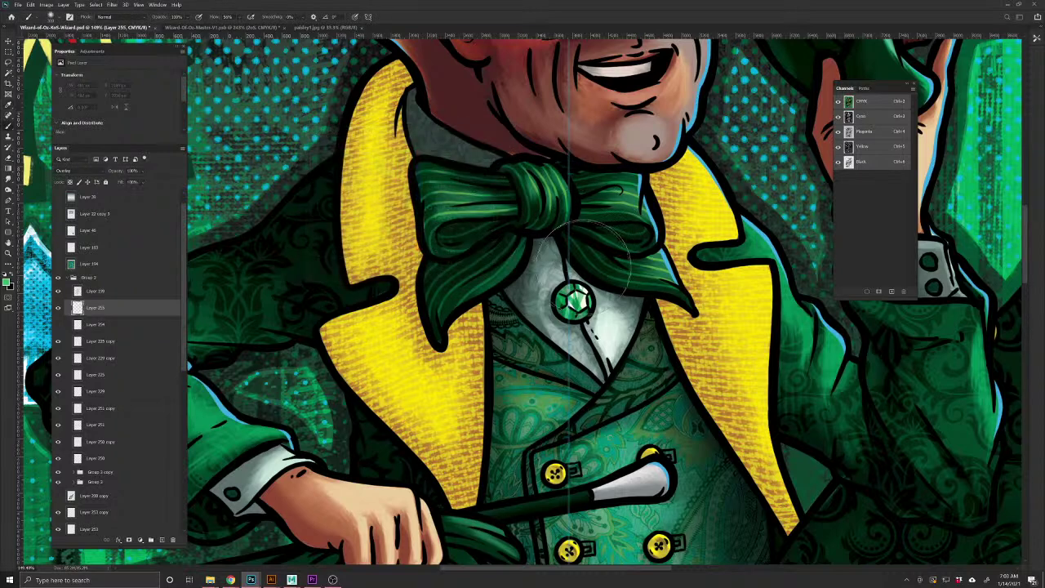
# Paint a soft green glow around the gem pendant and the surrounding shirt front
pyautogui.moveTo(577, 300)
pyautogui.mouseDown()
pyautogui.moveTo(586, 289)
pyautogui.moveTo(572, 303)
pyautogui.moveTo(583, 312)
pyautogui.moveTo(577, 305)
pyautogui.mouseUp()
pyautogui.press(']')
pyautogui.press('[')
pyautogui.press('[')
pyautogui.press('[')
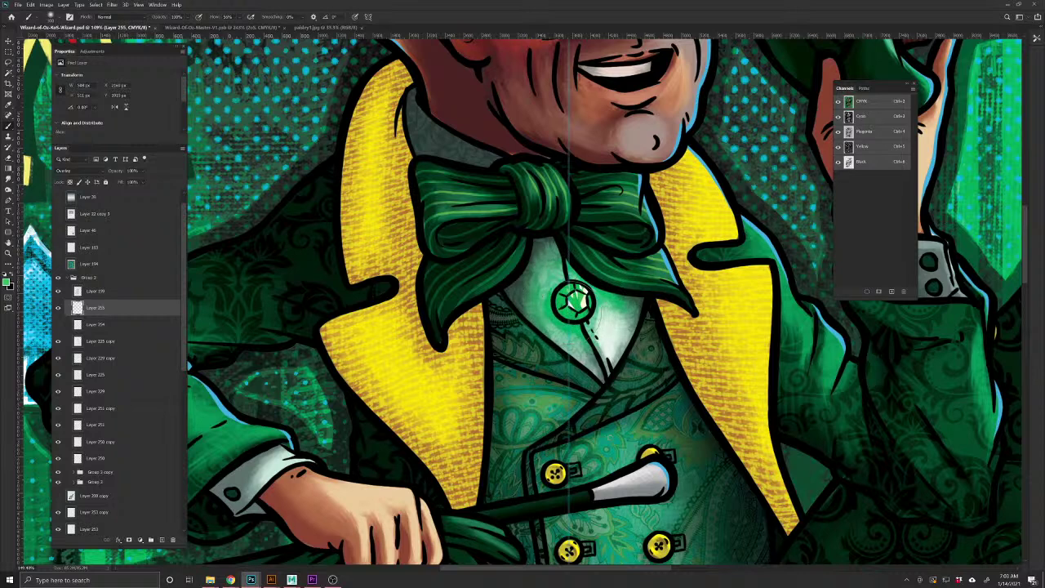
# Erase the green glow over the gem itself and lower the glow layer's opacity to 83%
pyautogui.press('e')
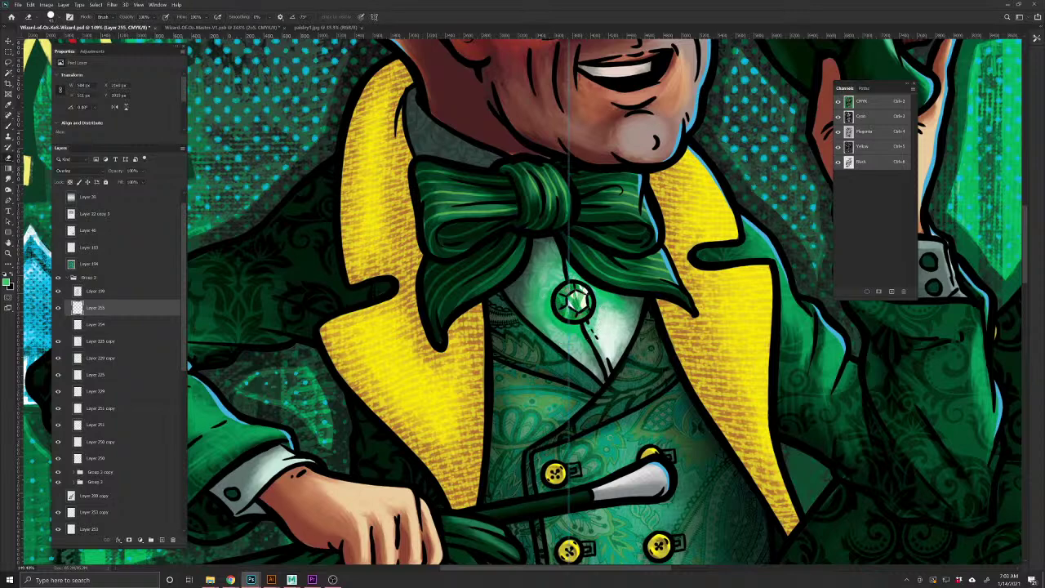
pyautogui.moveTo(575, 337); pyautogui.dragTo(579, 475)
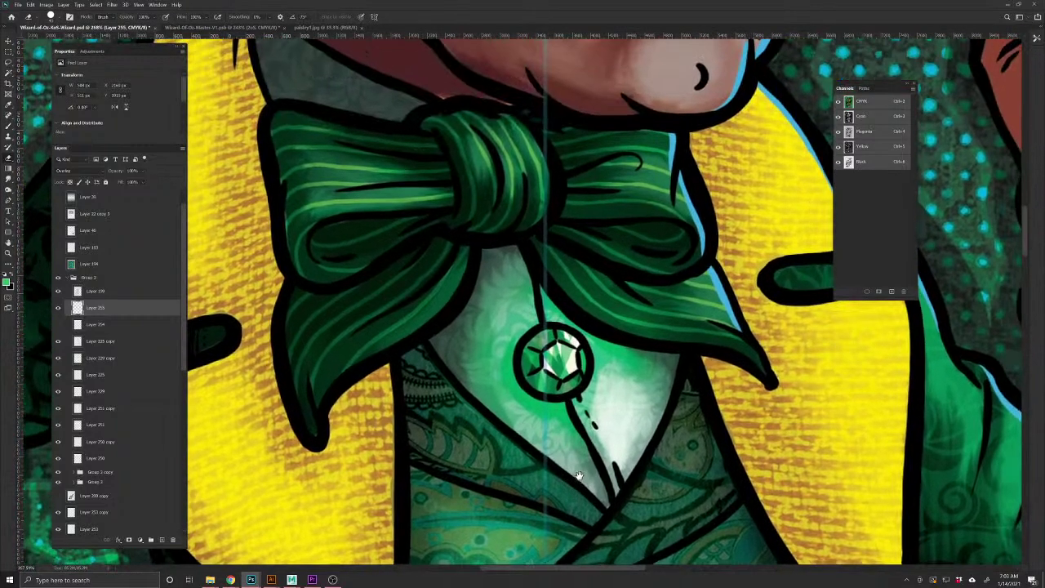
pyautogui.moveTo(118, 173); pyautogui.dragTo(112, 173)
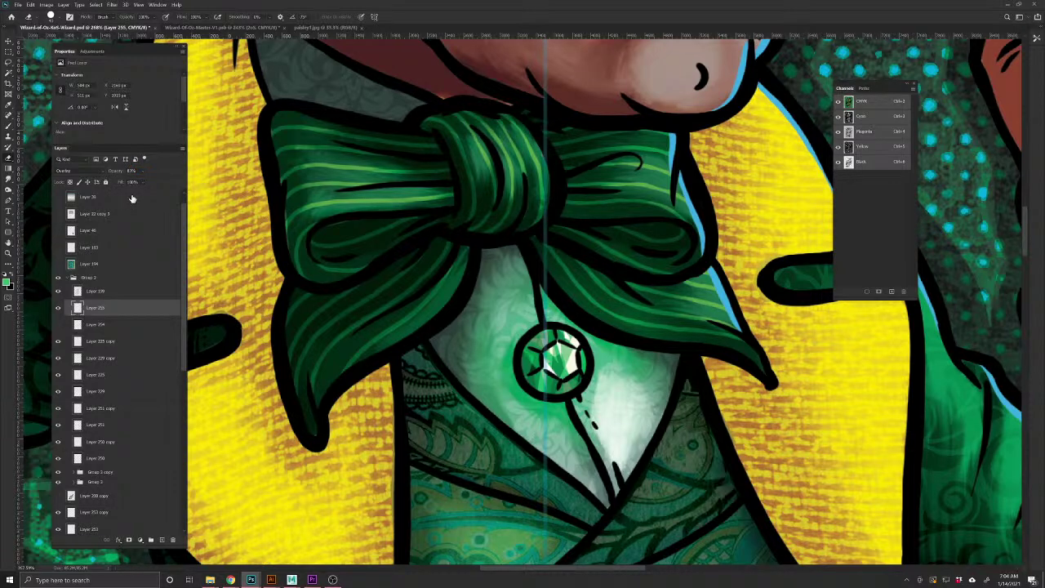
# Add another Overlay layer above the green glow layer and switch to a smaller brush
pyautogui.click(162, 539)
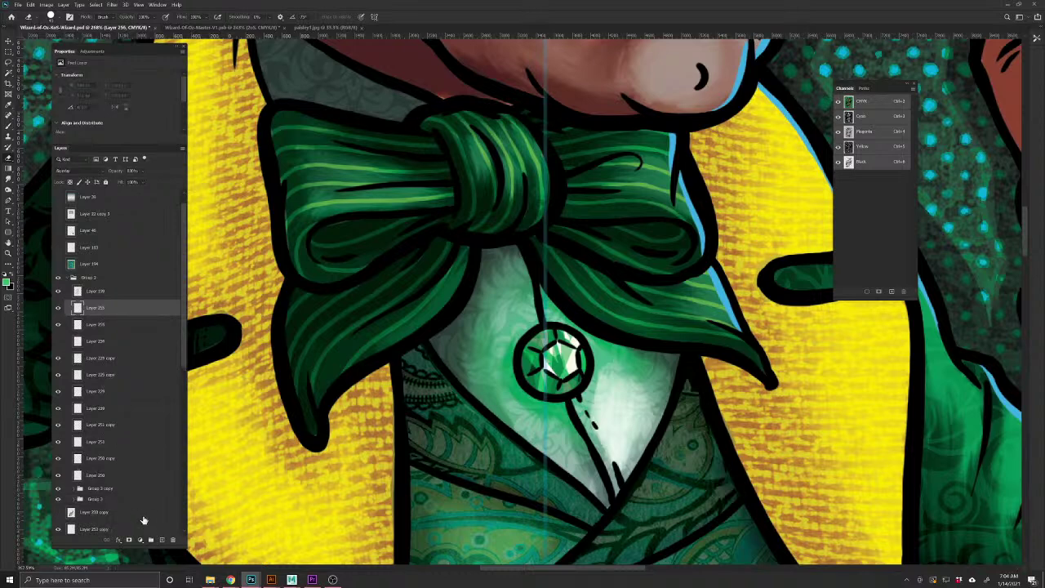
pyautogui.click(82, 171)
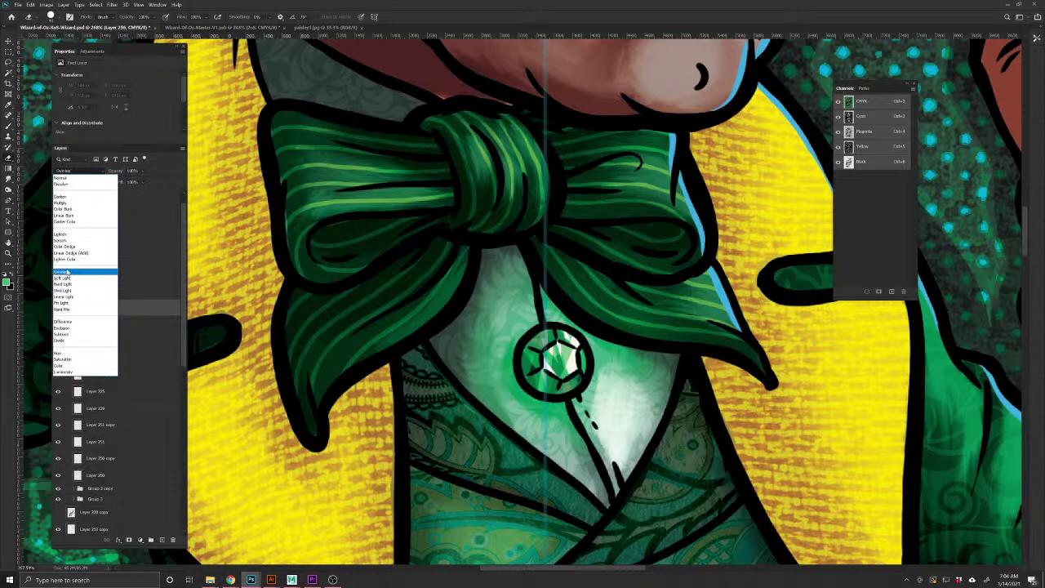
pyautogui.click(63, 272)
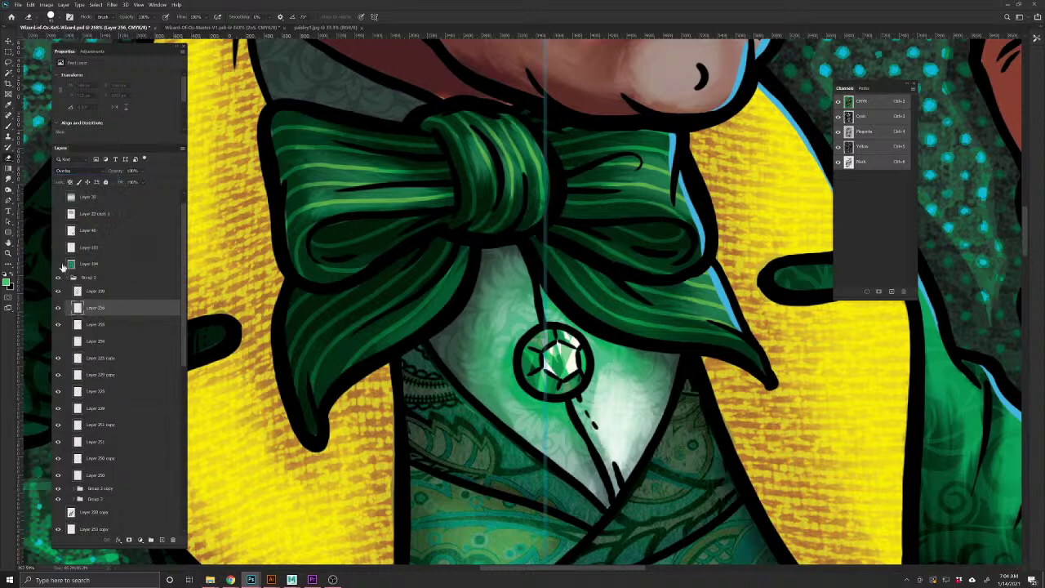
pyautogui.click(8, 126)
pyautogui.press('[')
pyautogui.press('[')
pyautogui.press('[')
pyautogui.press('[')
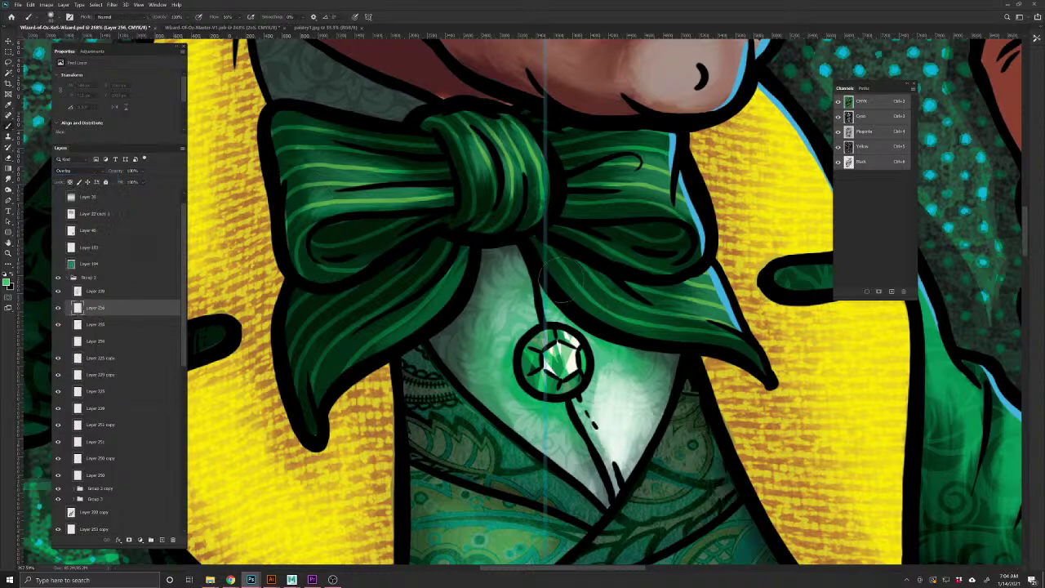
# Add one more layer on top and raise the brush hardness for crisp green highlights
pyautogui.click(161, 541)
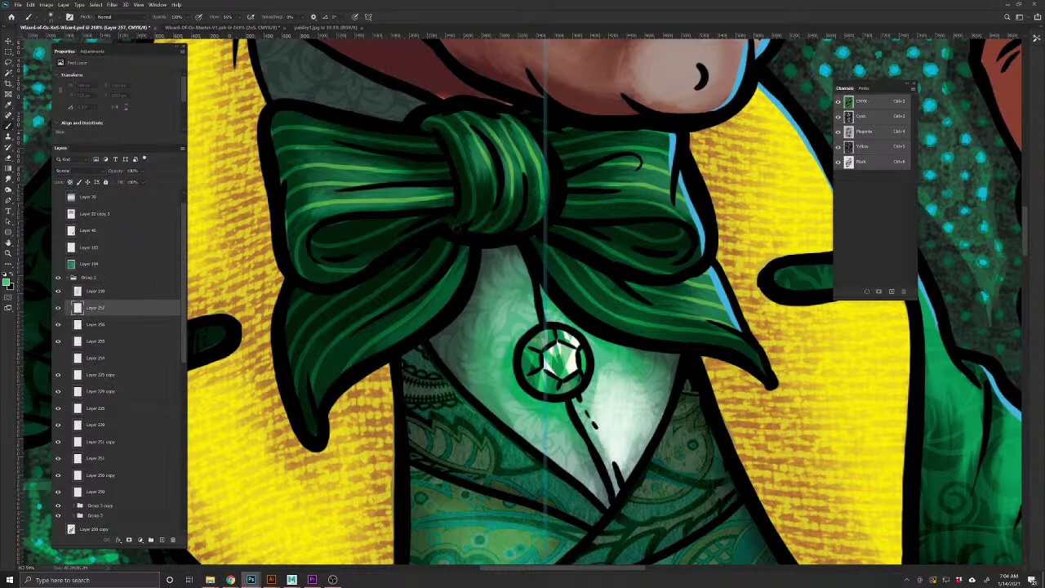
pyautogui.moveTo(547, 392); pyautogui.dragTo(551, 364)
pyautogui.moveTo(535, 249)
pyautogui.mouseDown()
pyautogui.moveTo(565, 294)
pyautogui.moveTo(558, 276)
pyautogui.mouseUp()
pyautogui.click(52, 17)
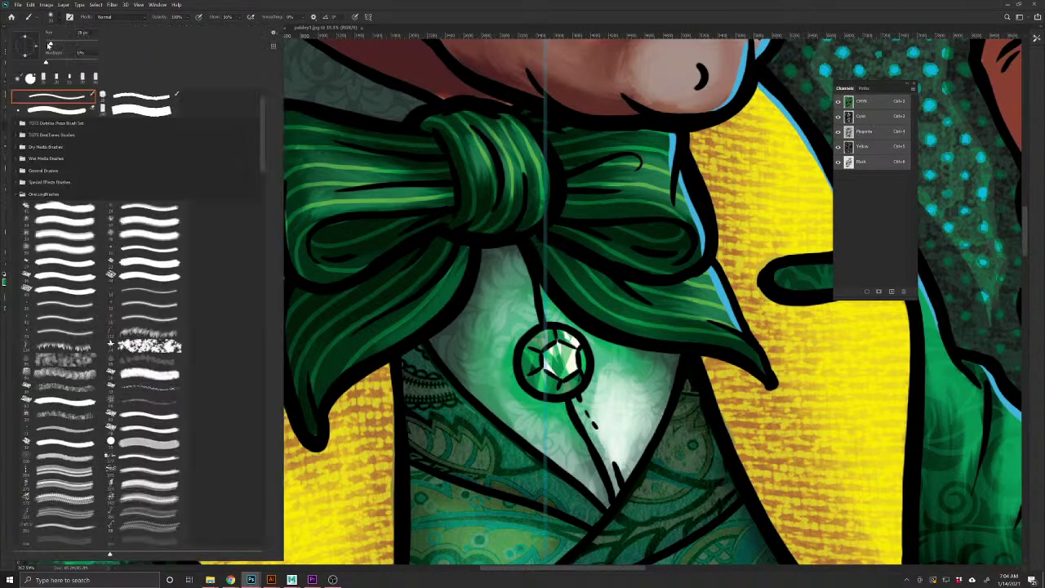
pyautogui.moveTo(49, 62); pyautogui.dragTo(162, 61)
pyautogui.press('Return')
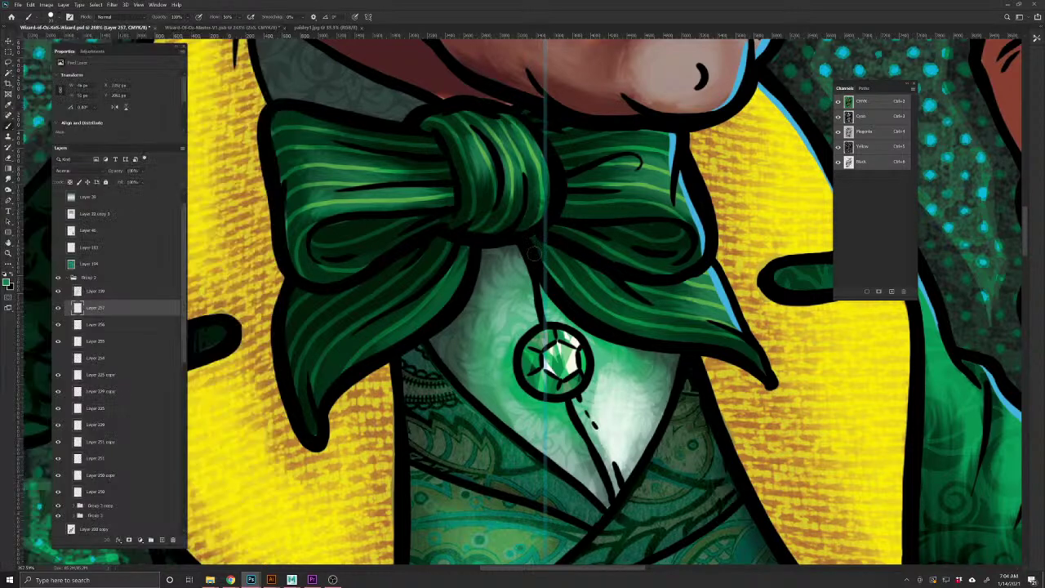
# Paint a green highlight along the lower edge of the bow tie's right tail and set the layer to Overlay
pyautogui.moveTo(539, 254)
pyautogui.mouseDown()
pyautogui.moveTo(615, 326)
pyautogui.moveTo(736, 354)
pyautogui.mouseUp()
pyautogui.click(104, 173)
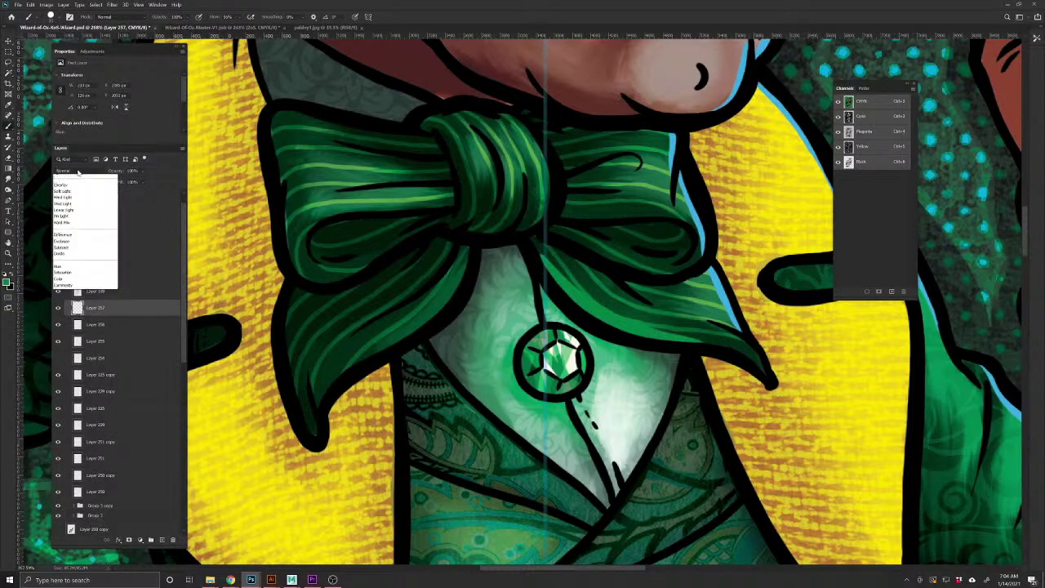
pyautogui.click(109, 278)
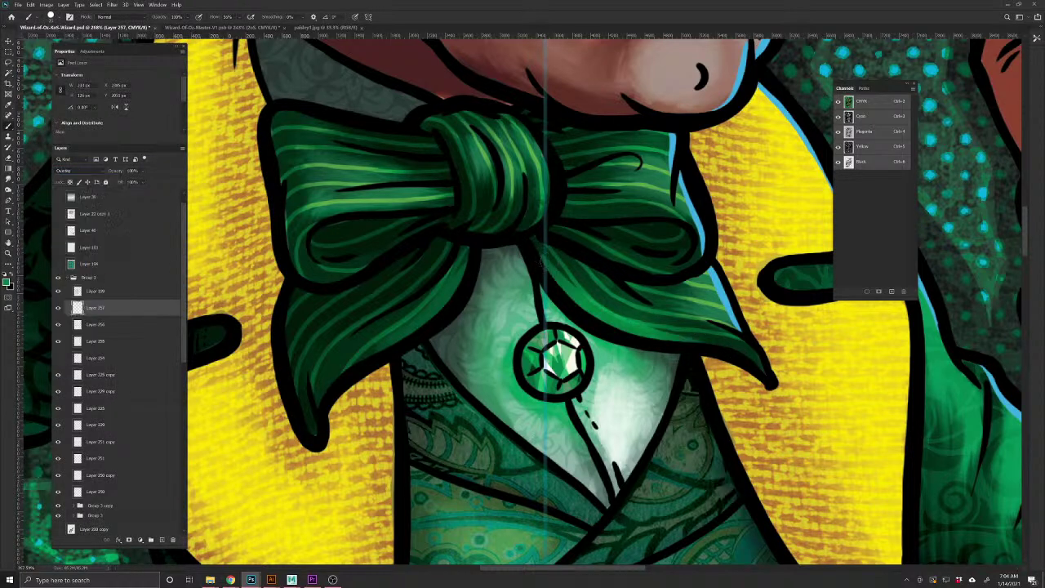
# Paint green highlights along the bow tie's right loop and tail, left tail, knot and left loop
pyautogui.moveTo(542, 257); pyautogui.dragTo(628, 313)
pyautogui.moveTo(562, 237); pyautogui.dragTo(663, 272)
pyautogui.moveTo(565, 217)
pyautogui.mouseDown()
pyautogui.moveTo(653, 213)
pyautogui.moveTo(681, 219)
pyautogui.moveTo(627, 211)
pyautogui.moveTo(691, 222)
pyautogui.moveTo(696, 234)
pyautogui.mouseUp()
pyautogui.moveTo(583, 247); pyautogui.dragTo(674, 281)
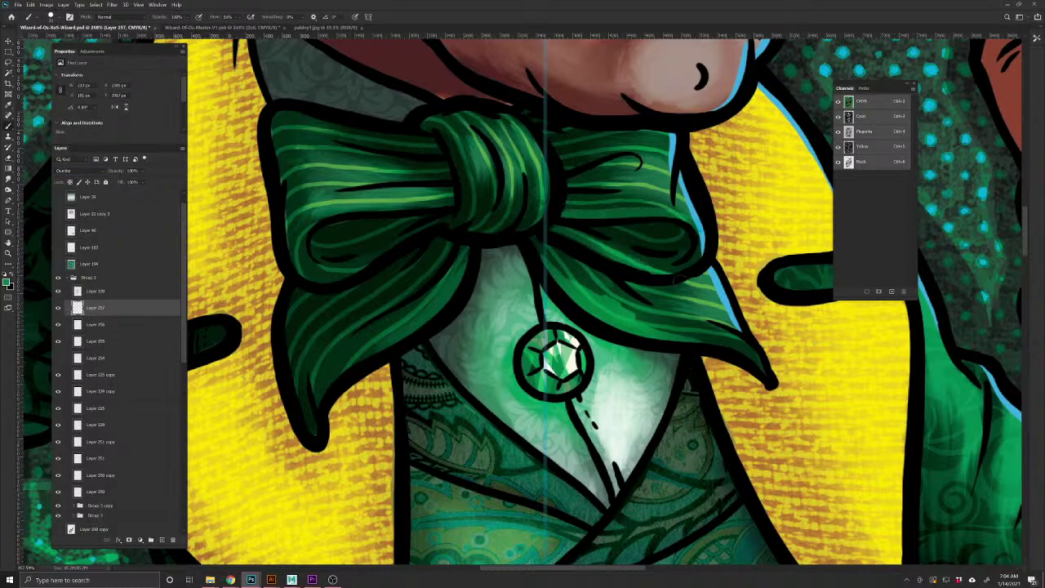
pyautogui.moveTo(469, 264)
pyautogui.mouseDown()
pyautogui.moveTo(448, 297)
pyautogui.moveTo(382, 348)
pyautogui.mouseUp()
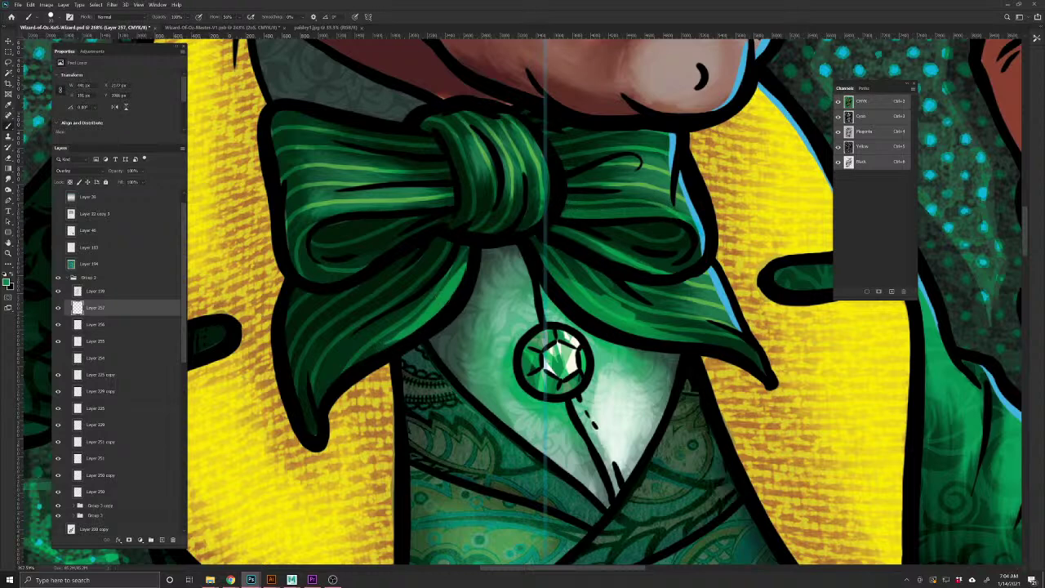
pyautogui.moveTo(531, 212)
pyautogui.mouseDown()
pyautogui.moveTo(446, 219)
pyautogui.moveTo(424, 216)
pyautogui.moveTo(450, 201)
pyautogui.moveTo(406, 201)
pyautogui.moveTo(312, 231)
pyautogui.mouseUp()
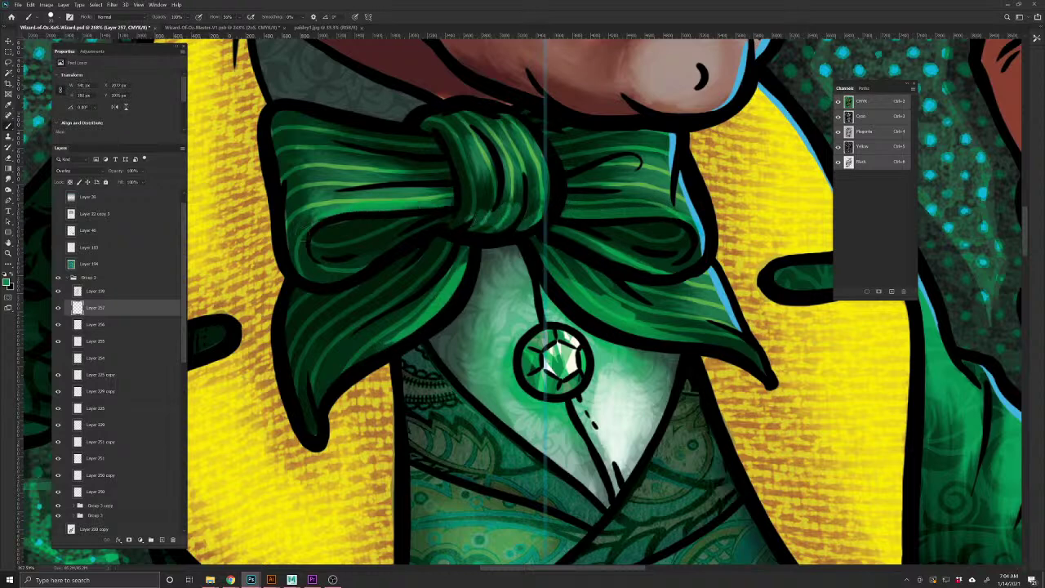
# Paint green light along the waistcoat's neckline edges with a larger brush and blend the strokes with the Smudge tool
pyautogui.moveTo(691, 374)
pyautogui.mouseDown()
pyautogui.moveTo(647, 477)
pyautogui.moveTo(597, 530)
pyautogui.moveTo(560, 481)
pyautogui.moveTo(515, 449)
pyautogui.mouseUp()
pyautogui.press(']')
pyautogui.press(']')
pyautogui.moveTo(558, 482)
pyautogui.mouseDown()
pyautogui.moveTo(483, 428)
pyautogui.moveTo(424, 360)
pyautogui.mouseUp()
pyautogui.moveTo(504, 458); pyautogui.dragTo(464, 421)
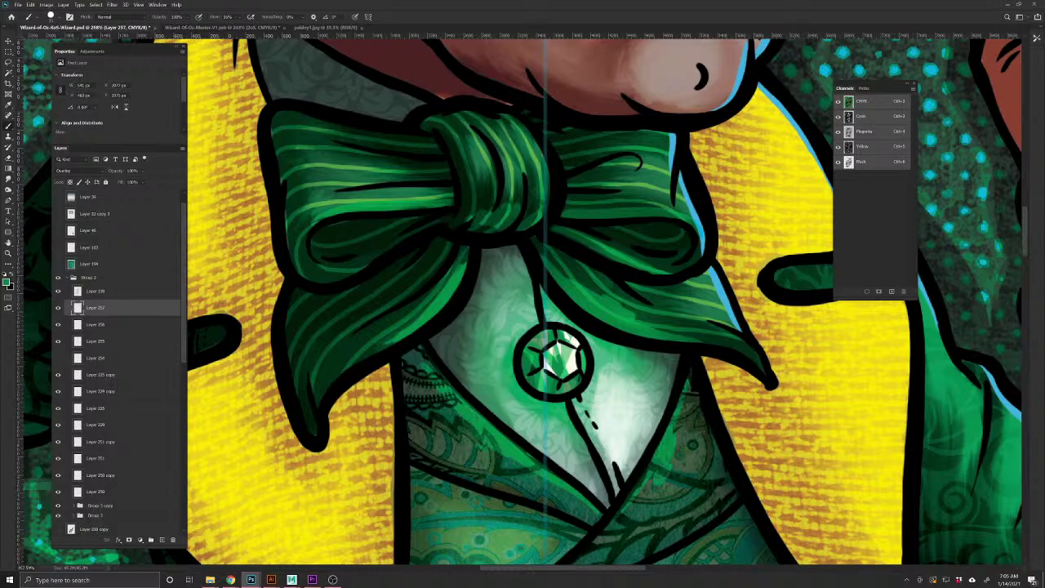
pyautogui.moveTo(489, 516); pyautogui.dragTo(512, 465)
pyautogui.click(8, 184)
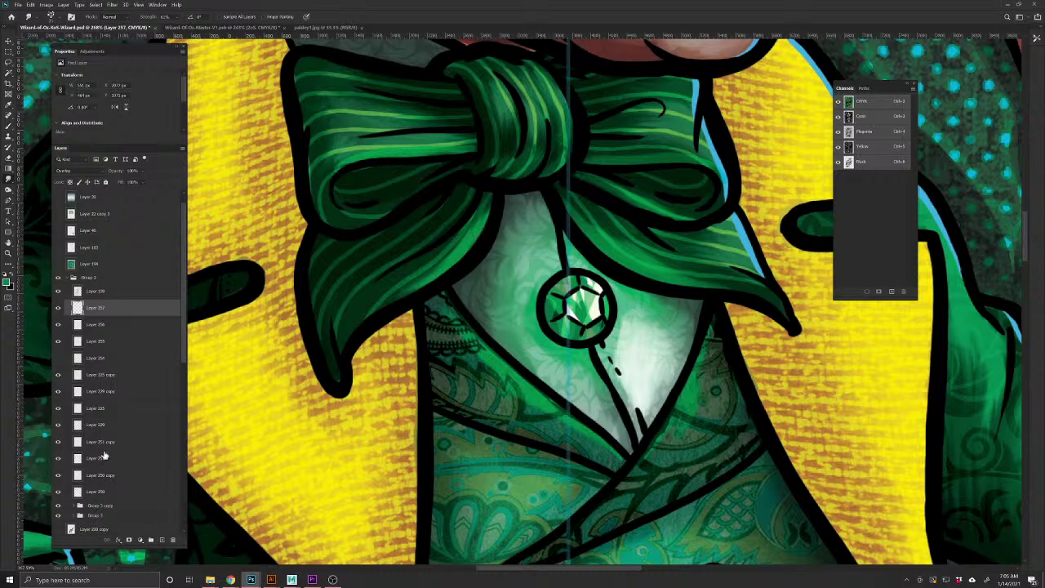
# Switch the brush color to white and paint bright strokes in a ring around the gem pendant
pyautogui.click(8, 125)
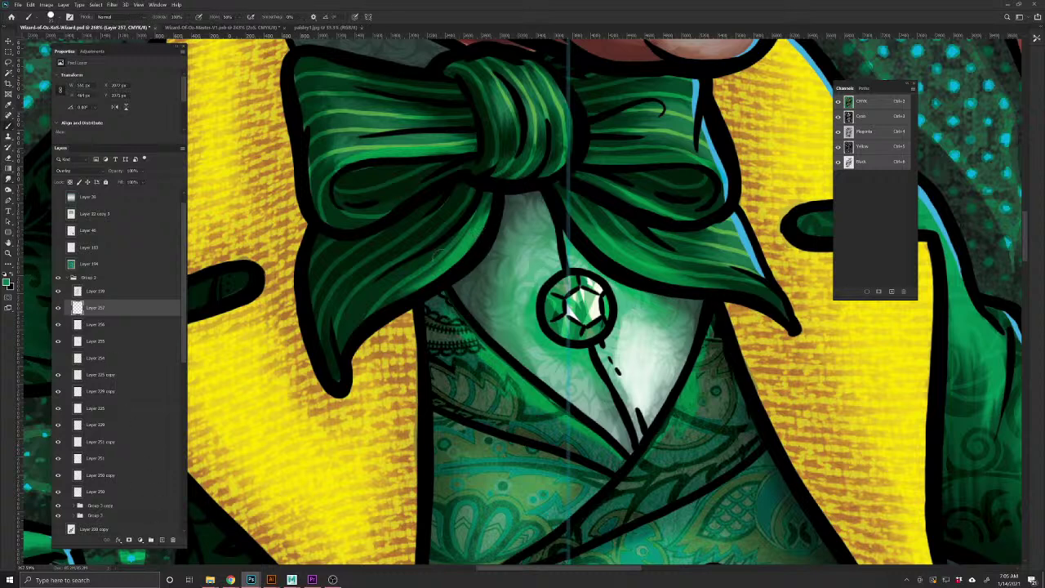
pyautogui.click(7, 282)
pyautogui.click(308, 149)
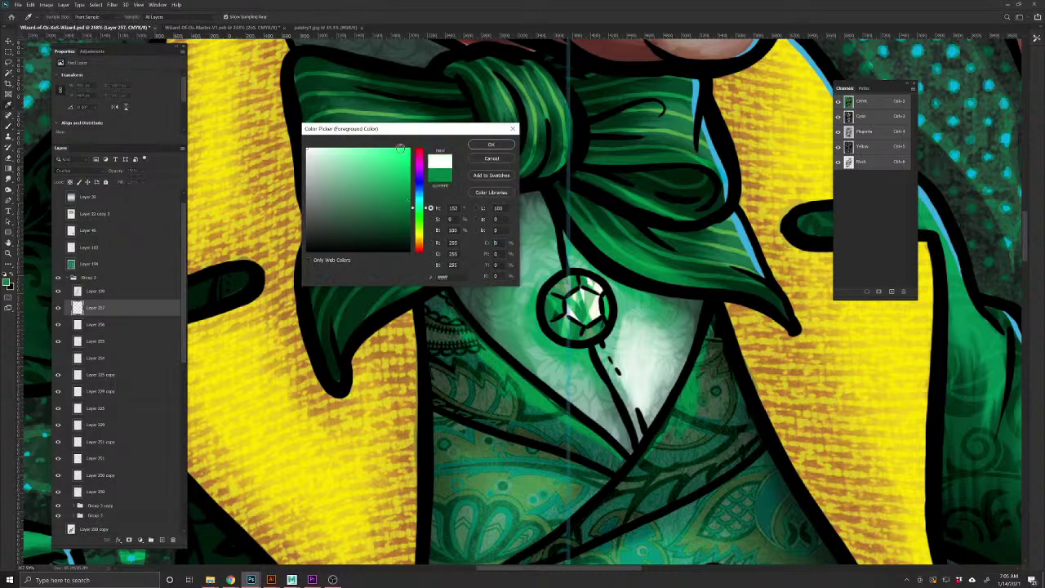
pyautogui.click(490, 144)
pyautogui.moveTo(545, 273)
pyautogui.mouseDown()
pyautogui.moveTo(539, 326)
pyautogui.moveTo(543, 274)
pyautogui.mouseUp()
pyautogui.moveTo(530, 331); pyautogui.dragTo(537, 277)
pyautogui.moveTo(541, 347); pyautogui.dragTo(529, 328)
pyautogui.moveTo(620, 349)
pyautogui.mouseDown()
pyautogui.moveTo(623, 288)
pyautogui.moveTo(619, 331)
pyautogui.mouseUp()
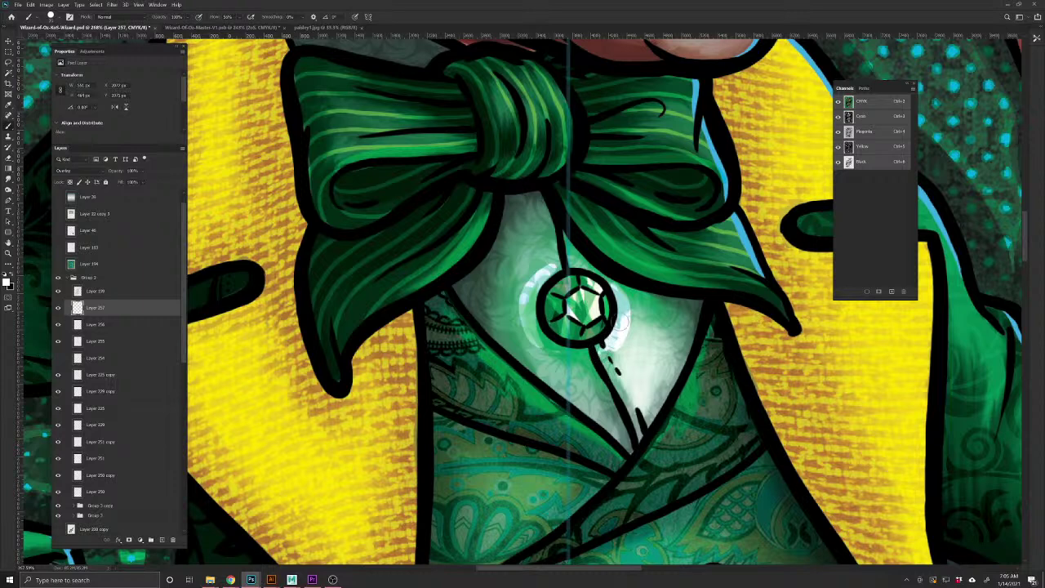
pyautogui.moveTo(584, 266); pyautogui.dragTo(532, 274)
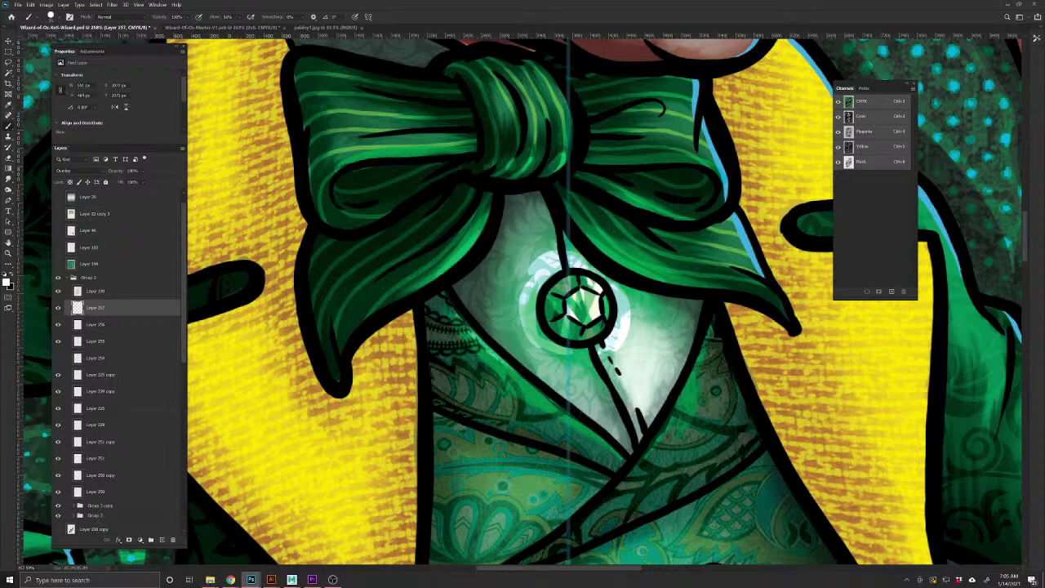
pyautogui.moveTo(519, 320)
pyautogui.mouseDown()
pyautogui.moveTo(557, 372)
pyautogui.moveTo(515, 286)
pyautogui.mouseUp()
# Smudge the white strokes around the gem pendant into a soft glow on the shirt
pyautogui.click(8, 182)
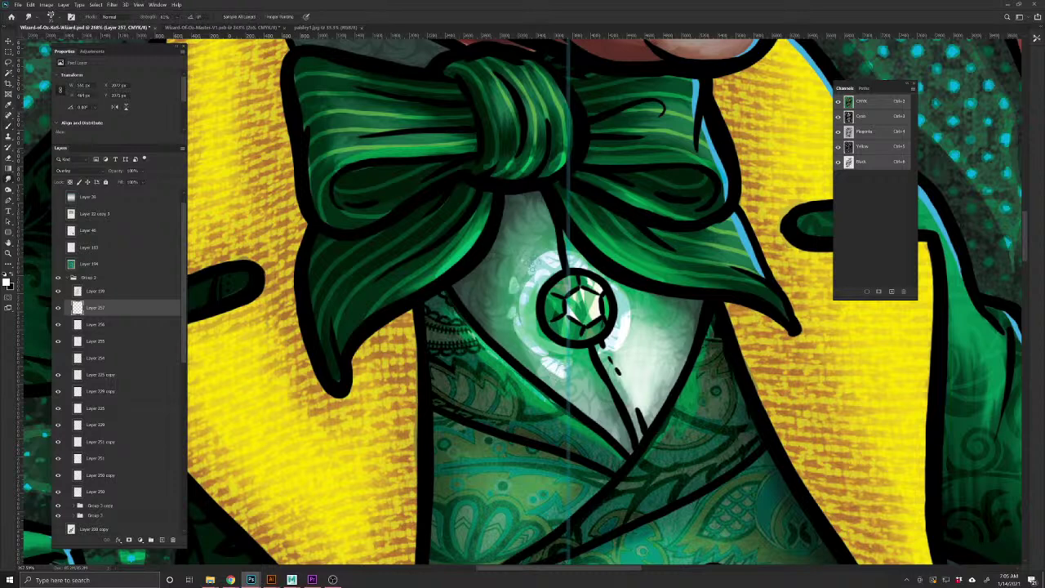
pyautogui.moveTo(553, 258)
pyautogui.mouseDown()
pyautogui.moveTo(527, 285)
pyautogui.moveTo(575, 242)
pyautogui.moveTo(519, 312)
pyautogui.mouseUp()
pyautogui.moveTo(535, 273)
pyautogui.mouseDown()
pyautogui.moveTo(549, 366)
pyautogui.moveTo(529, 342)
pyautogui.moveTo(528, 276)
pyautogui.moveTo(520, 321)
pyautogui.moveTo(557, 370)
pyautogui.mouseUp()
pyautogui.moveTo(516, 293)
pyautogui.mouseDown()
pyautogui.moveTo(565, 372)
pyautogui.moveTo(625, 326)
pyautogui.moveTo(630, 335)
pyautogui.moveTo(627, 359)
pyautogui.moveTo(616, 306)
pyautogui.moveTo(594, 365)
pyautogui.moveTo(552, 368)
pyautogui.mouseUp()
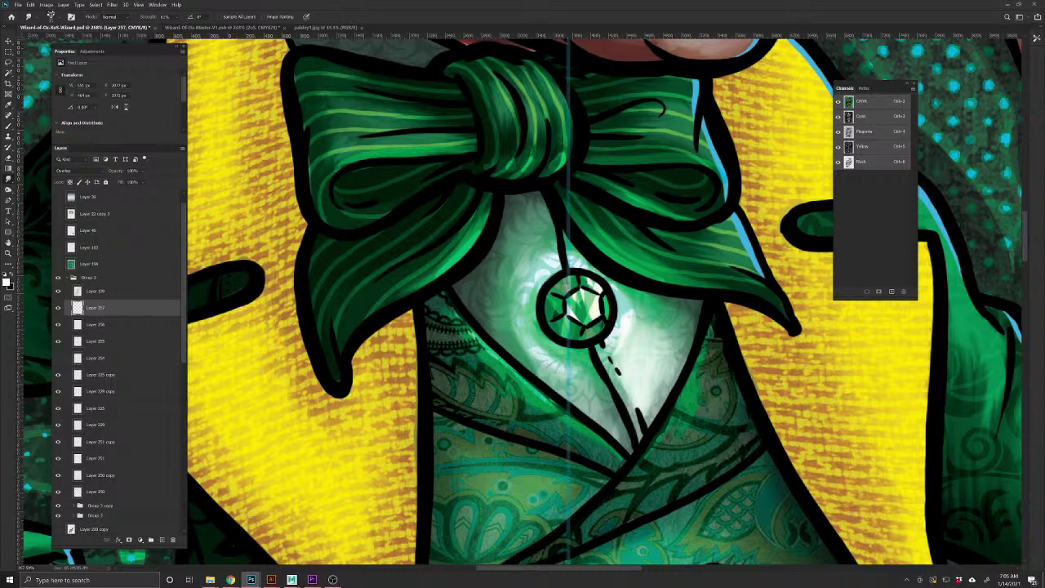
# Undo the recent smudge strokes made on the white ring around the gem pendant
pyautogui.press('super+x')
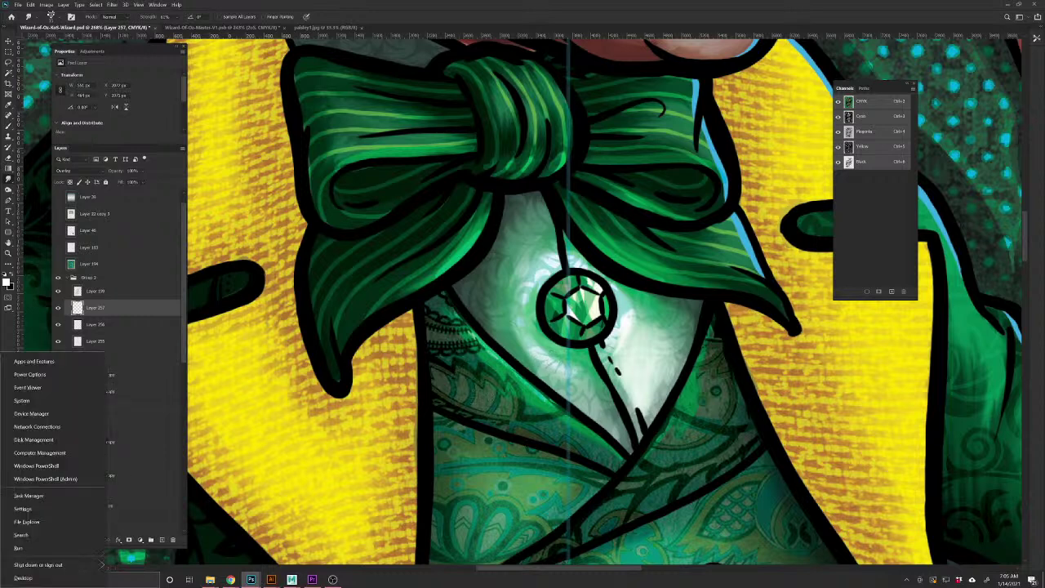
pyautogui.press('Escape')
pyautogui.hotkey('ctrl', 'z')
pyautogui.hotkey('ctrl', 'z')
pyautogui.hotkey('ctrl', 'z')
pyautogui.hotkey('ctrl', 'z')
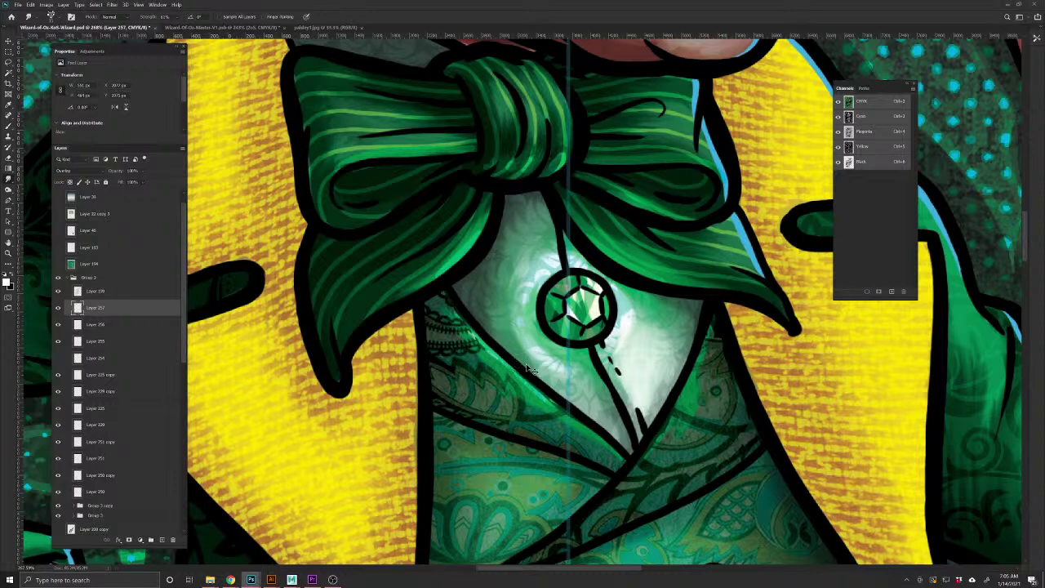
pyautogui.hotkey('ctrl', 'z')
pyautogui.hotkey('ctrl', 'z')
pyautogui.hotkey('ctrl', 'z')
pyautogui.hotkey('ctrl', 'z')
pyautogui.hotkey('ctrl', 'z')
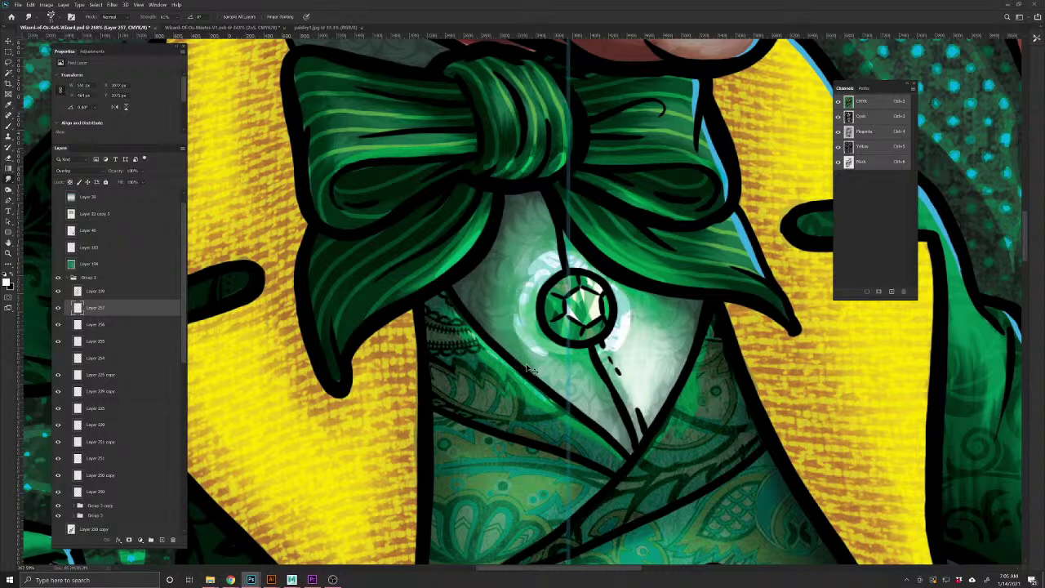
pyautogui.hotkey('ctrl', 'z')
pyautogui.hotkey('ctrl', 'z')
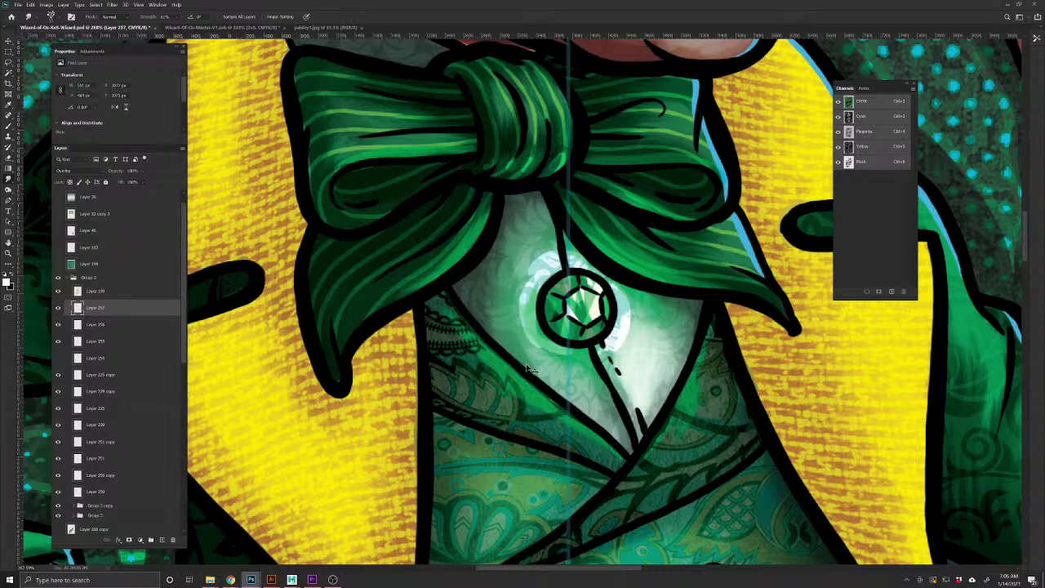
# Erase the white ring strokes around the gem pendant and smudge the light at the shirt's lower point beside the waistcoat edge
pyautogui.press('e')
pyautogui.moveTo(529, 343)
pyautogui.mouseDown()
pyautogui.moveTo(546, 265)
pyautogui.moveTo(571, 258)
pyautogui.moveTo(612, 282)
pyautogui.moveTo(621, 351)
pyautogui.mouseUp()
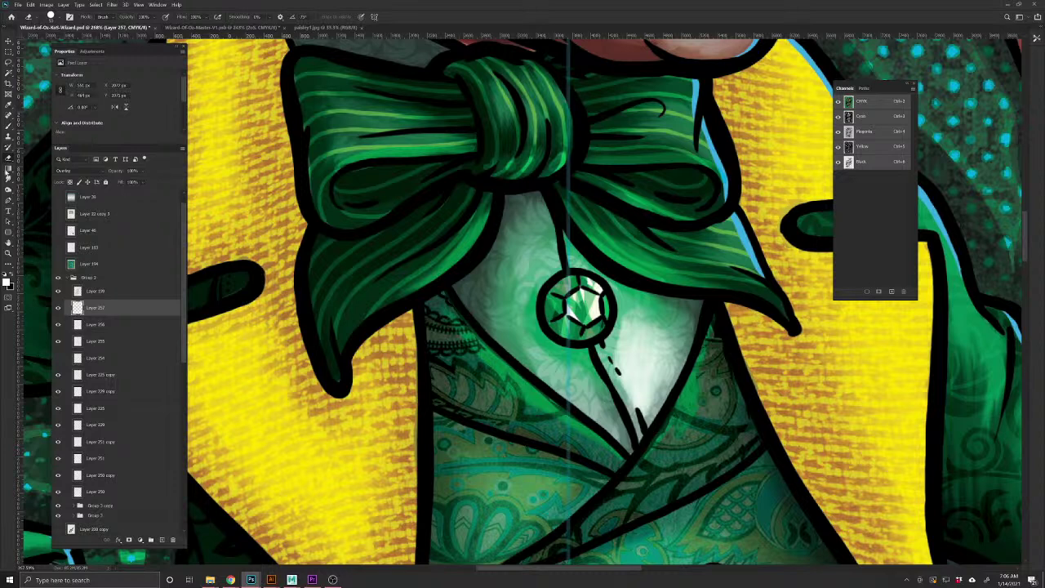
pyautogui.click(8, 180)
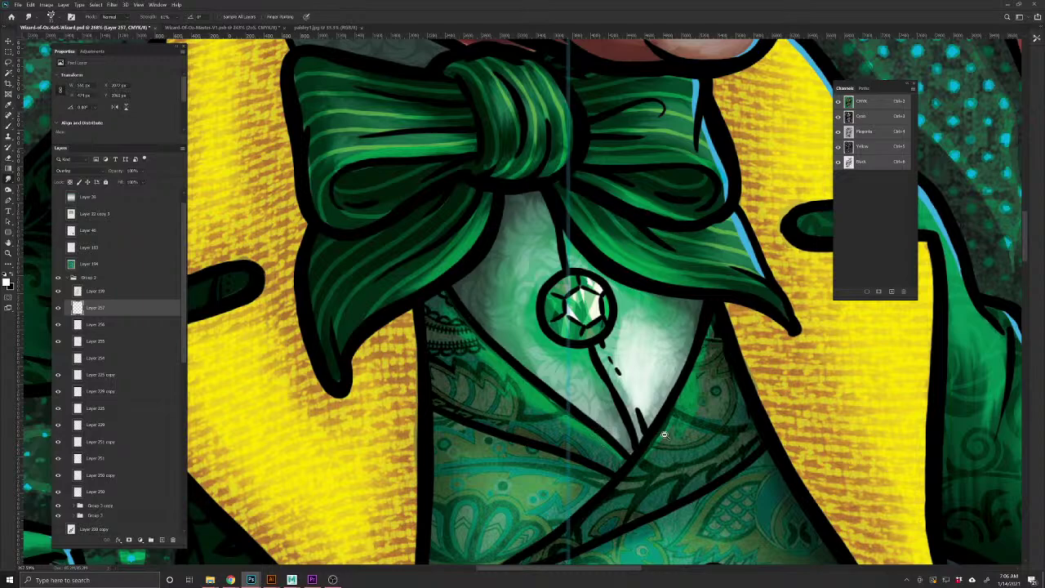
pyautogui.moveTo(660, 433); pyautogui.dragTo(624, 401)
pyautogui.scroll(10, 662, 425)
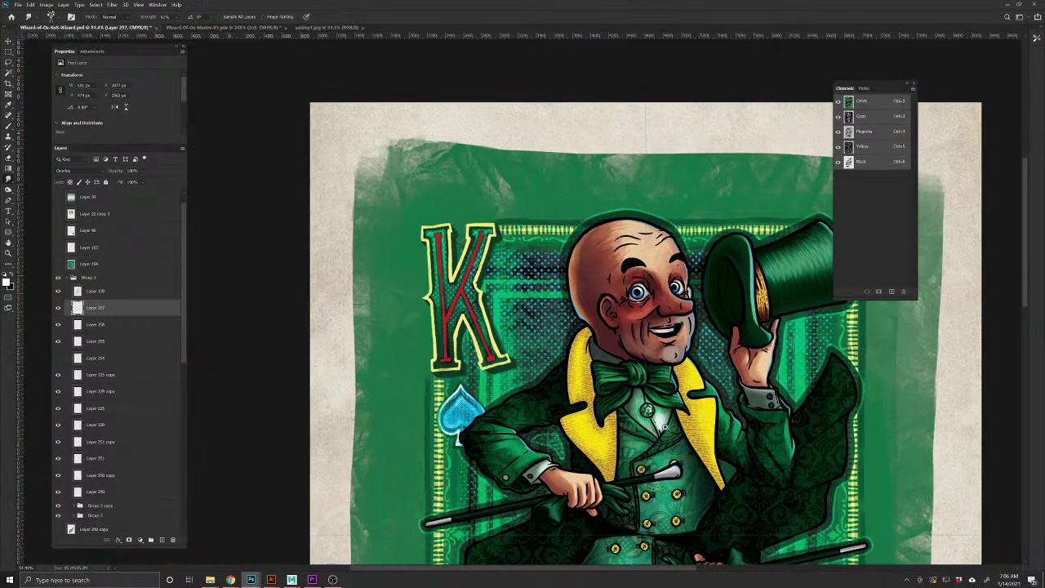
pyautogui.scroll(4, 685, 437)
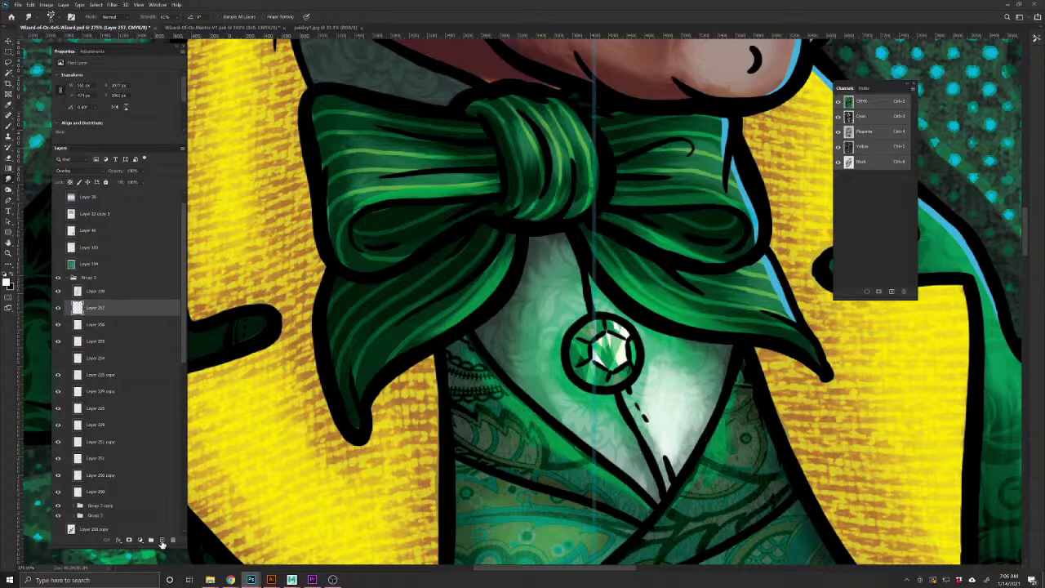
# Add a new layer in Screen mode and paint white rim highlights along the bow tie's right tail and right loop
pyautogui.click(161, 541)
pyautogui.click(73, 170)
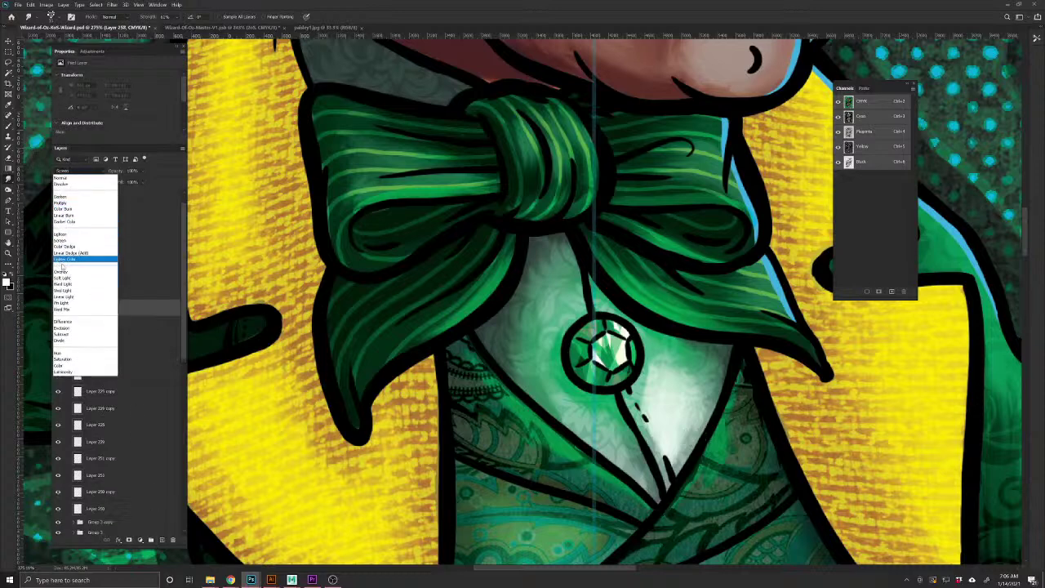
pyautogui.click(57, 276)
pyautogui.press('b')
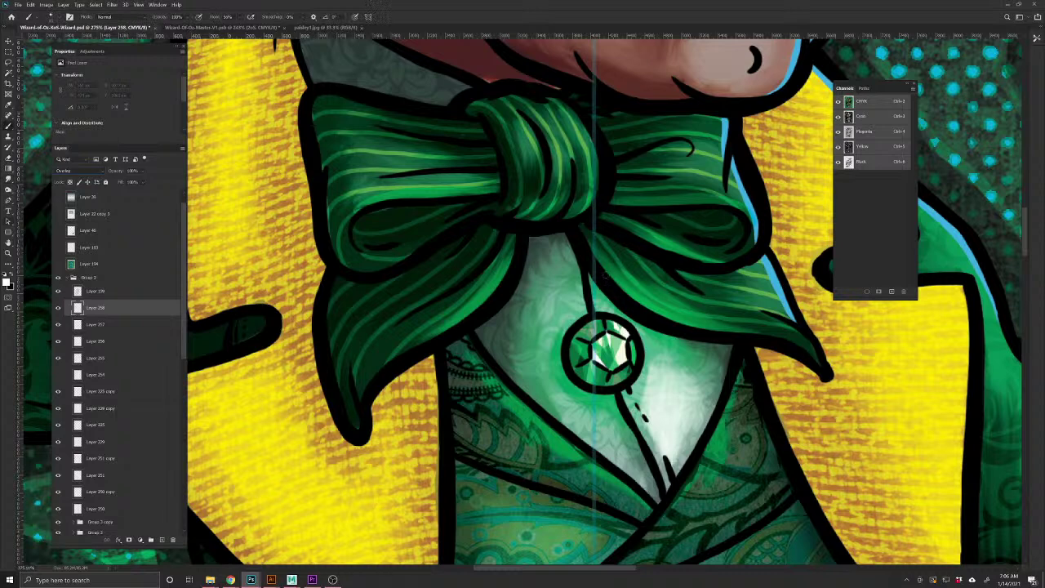
pyautogui.click(603, 265)
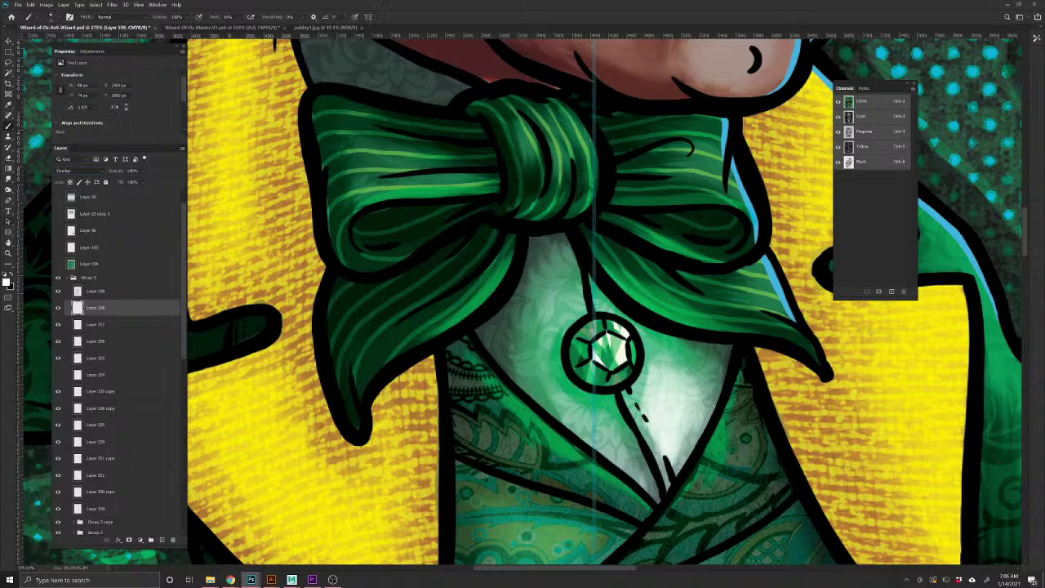
pyautogui.click(73, 170)
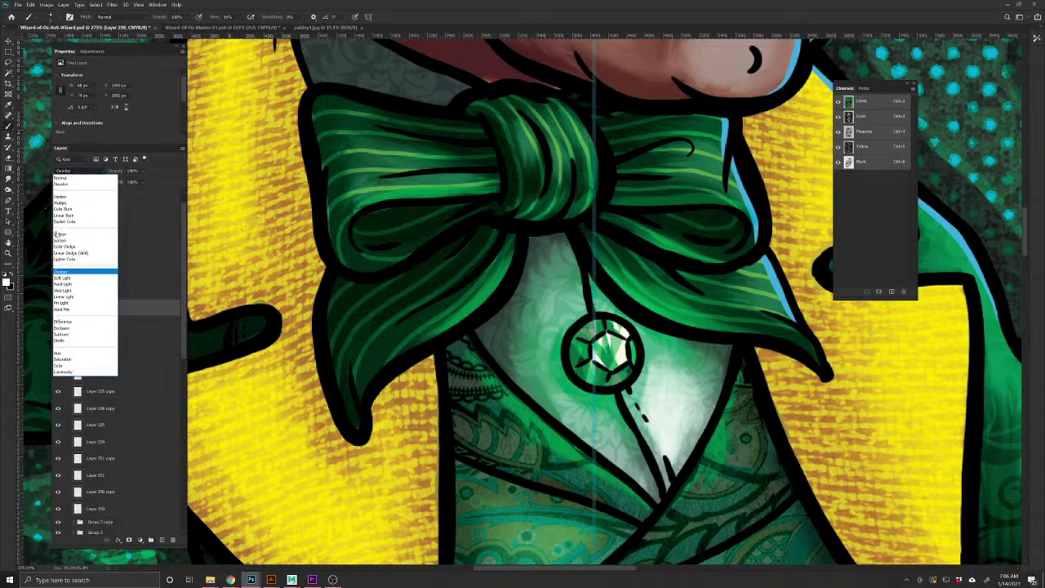
pyautogui.click(90, 239)
pyautogui.moveTo(600, 261); pyautogui.dragTo(701, 329)
pyautogui.moveTo(632, 231); pyautogui.dragTo(694, 259)
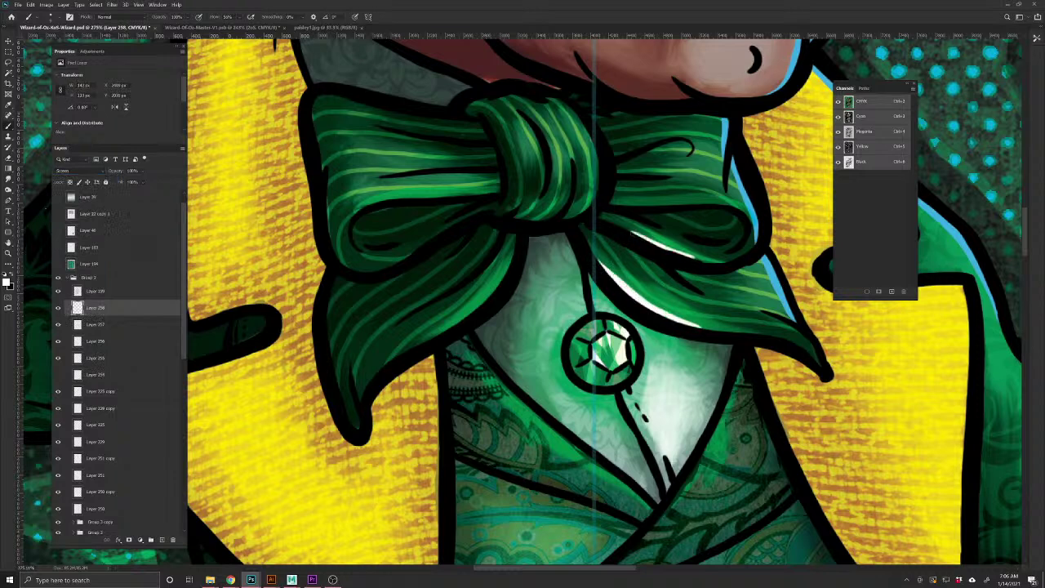
# Paint white rim highlights on the bow tie's knot, left tail and the waistcoat's neckline edges, and slightly lower the layer's opacity
pyautogui.moveTo(636, 204)
pyautogui.mouseDown()
pyautogui.moveTo(690, 203)
pyautogui.moveTo(626, 204)
pyautogui.mouseUp()
pyautogui.moveTo(507, 266); pyautogui.dragTo(435, 338)
pyautogui.moveTo(502, 384); pyautogui.dragTo(593, 457)
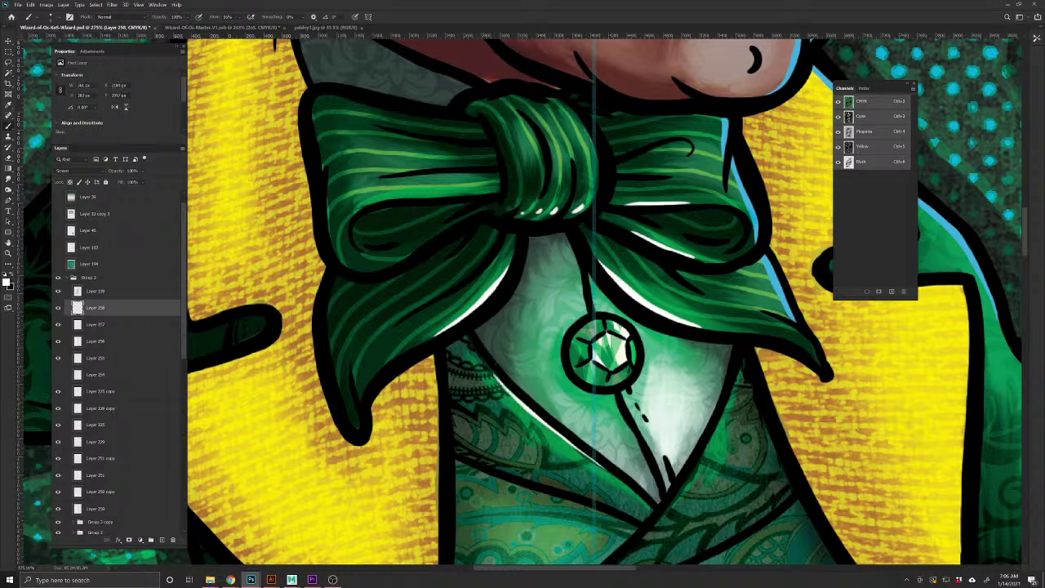
pyautogui.moveTo(726, 406); pyautogui.dragTo(683, 485)
pyautogui.moveTo(115, 174)
pyautogui.mouseDown()
pyautogui.moveTo(101, 174)
pyautogui.moveTo(111, 175)
pyautogui.mouseUp()
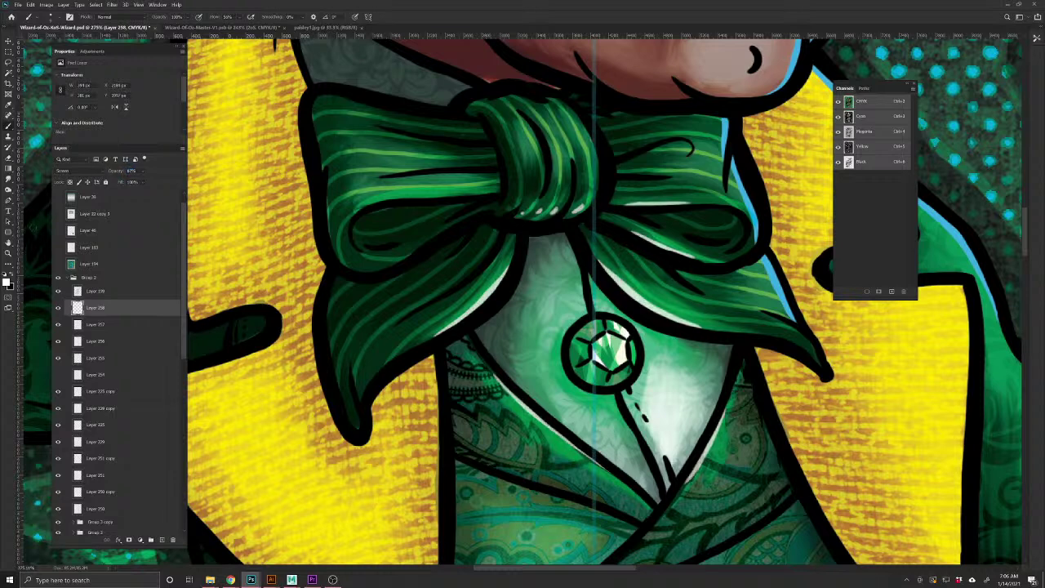
# Smudge the white rim highlights on the waistcoat neckline and the bow tie's tail, loop and knot into soft edges
pyautogui.click(8, 191)
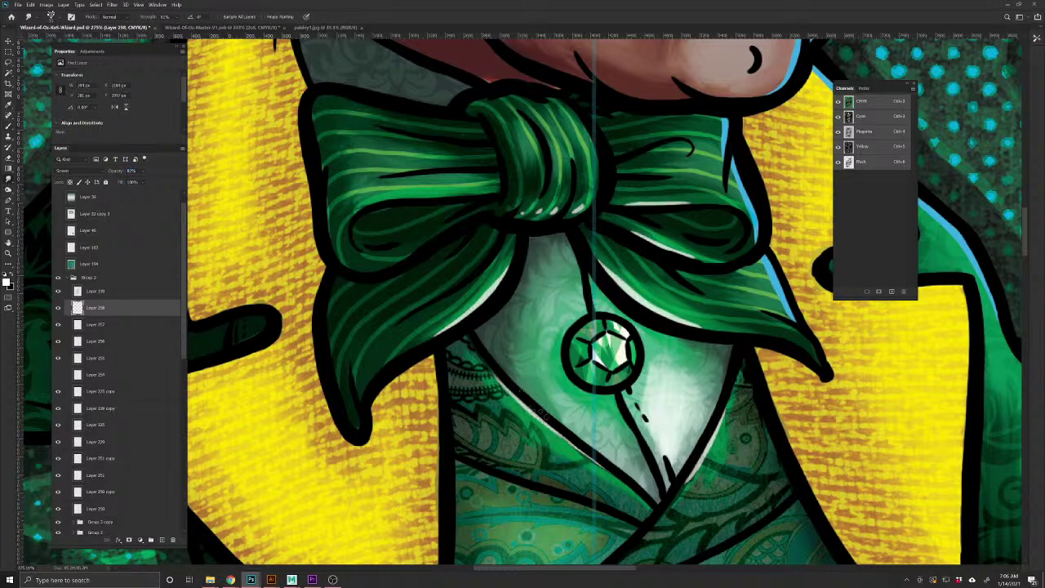
pyautogui.moveTo(678, 482)
pyautogui.mouseDown()
pyautogui.moveTo(721, 411)
pyautogui.moveTo(715, 432)
pyautogui.mouseUp()
pyautogui.moveTo(599, 261); pyautogui.dragTo(691, 330)
pyautogui.moveTo(625, 234)
pyautogui.mouseDown()
pyautogui.moveTo(701, 267)
pyautogui.moveTo(686, 243)
pyautogui.mouseUp()
pyautogui.moveTo(627, 210); pyautogui.dragTo(678, 208)
pyautogui.moveTo(578, 210)
pyautogui.mouseDown()
pyautogui.moveTo(554, 222)
pyautogui.moveTo(552, 198)
pyautogui.moveTo(562, 218)
pyautogui.moveTo(509, 216)
pyautogui.mouseUp()
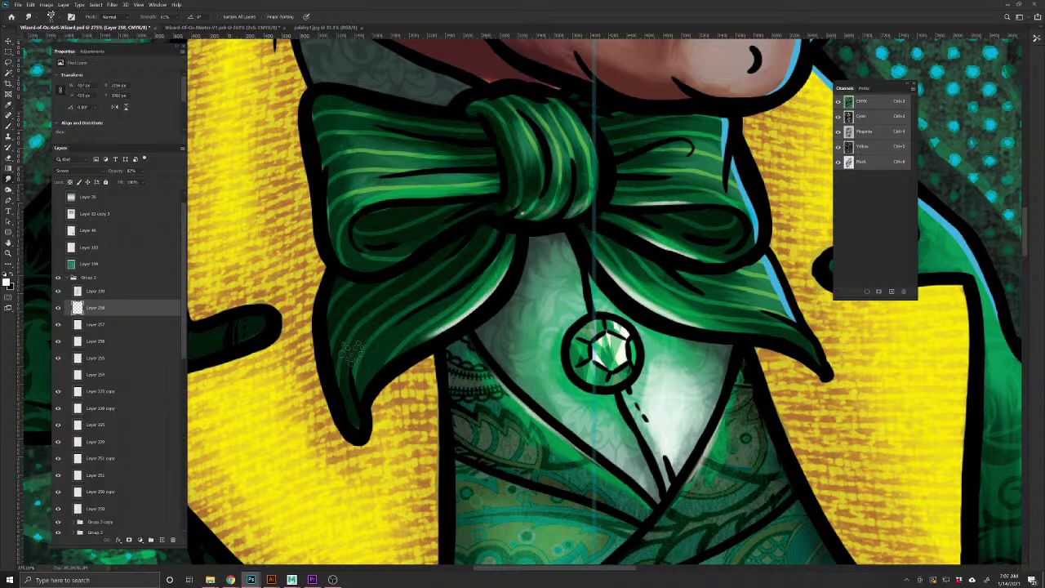
# Add another layer in Overlay mode and brush green over the white highlight on the bow tie's right tail
pyautogui.click(151, 541)
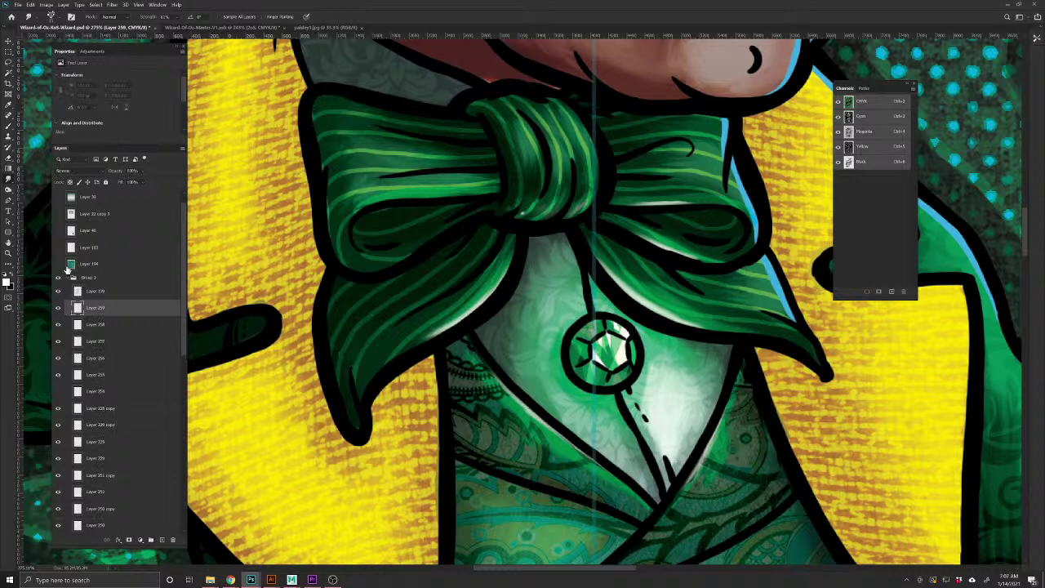
pyautogui.click(73, 170)
pyautogui.click(68, 274)
pyautogui.click(10, 128)
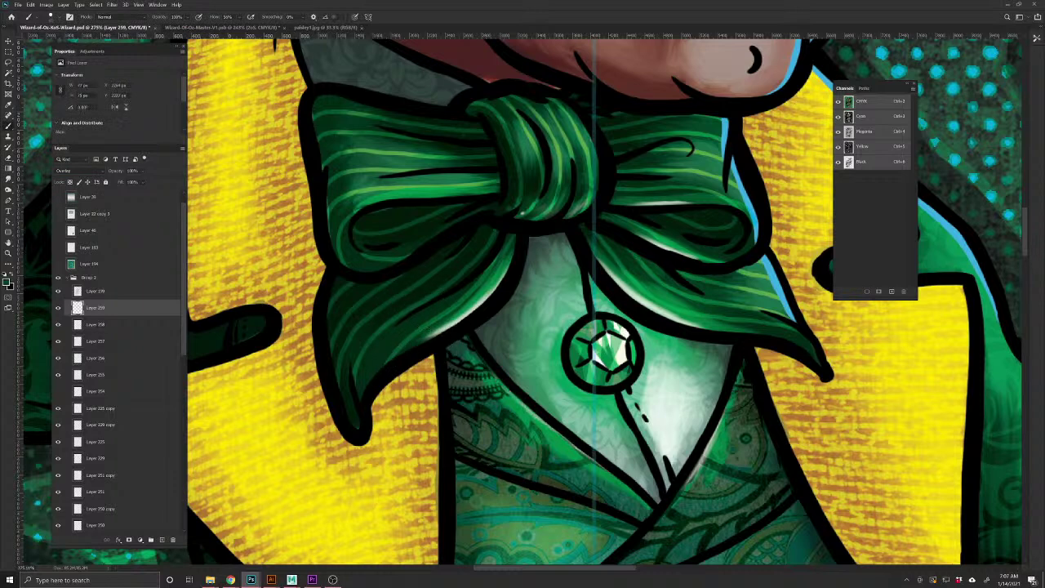
pyautogui.moveTo(613, 277); pyautogui.dragTo(670, 317)
pyautogui.moveTo(603, 263)
pyautogui.mouseDown()
pyautogui.moveTo(613, 280)
pyautogui.moveTo(701, 328)
pyautogui.mouseUp()
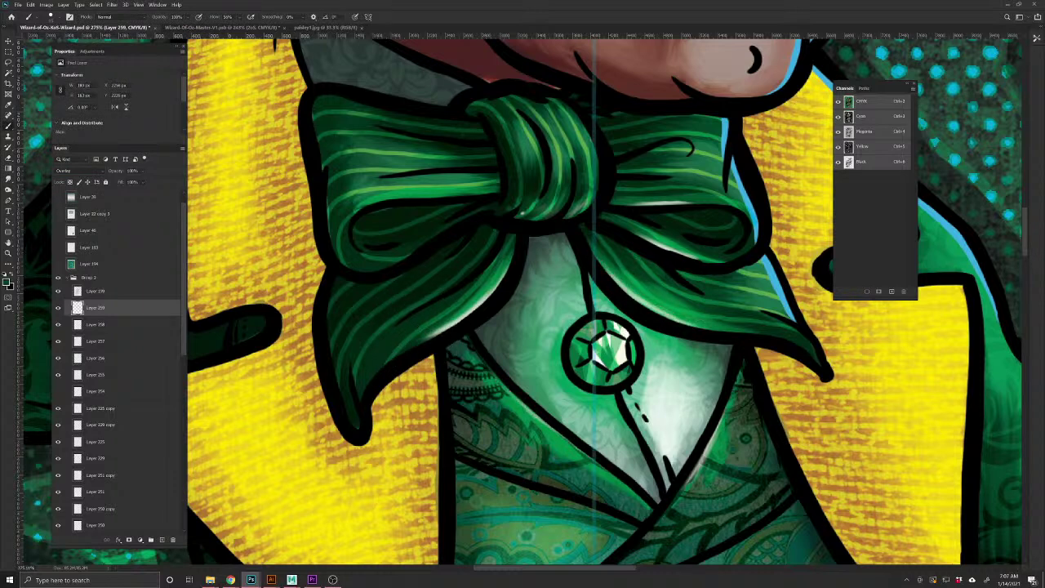
# Try the Color blend mode on the green tint layer and set it back to Overlay
pyautogui.click(69, 170)
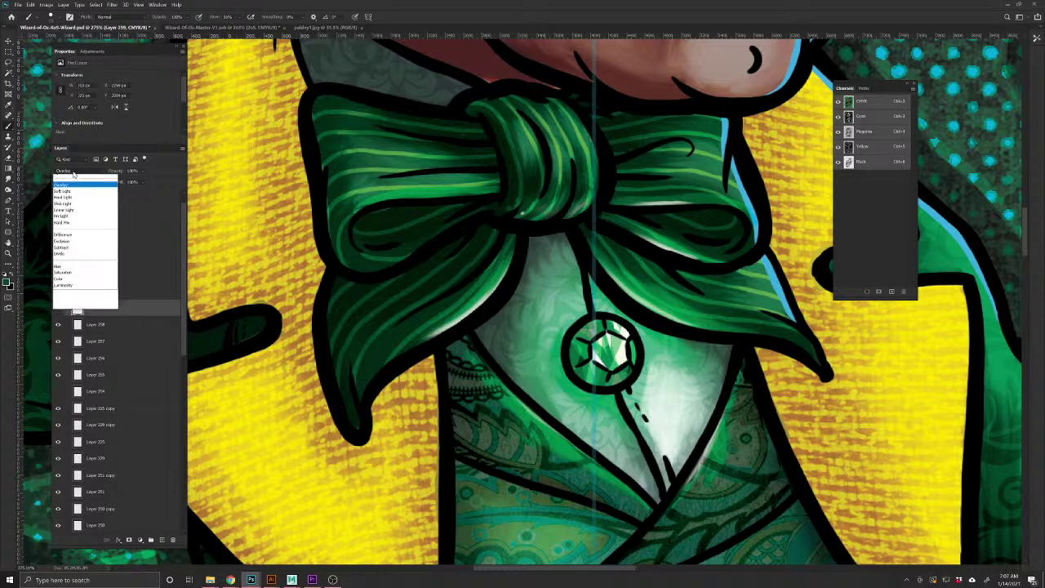
pyautogui.click(61, 368)
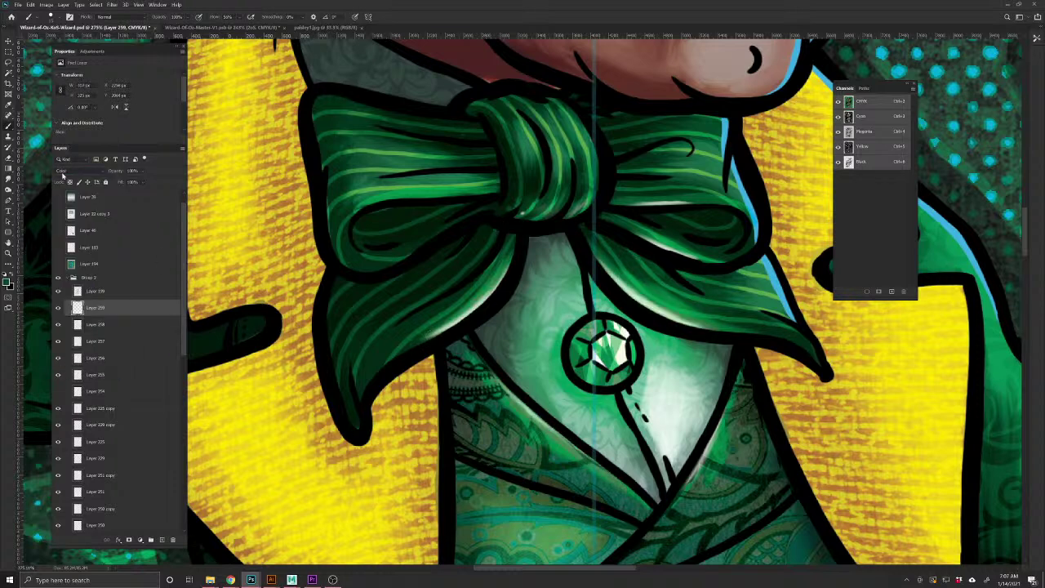
pyautogui.click(70, 171)
pyautogui.click(63, 273)
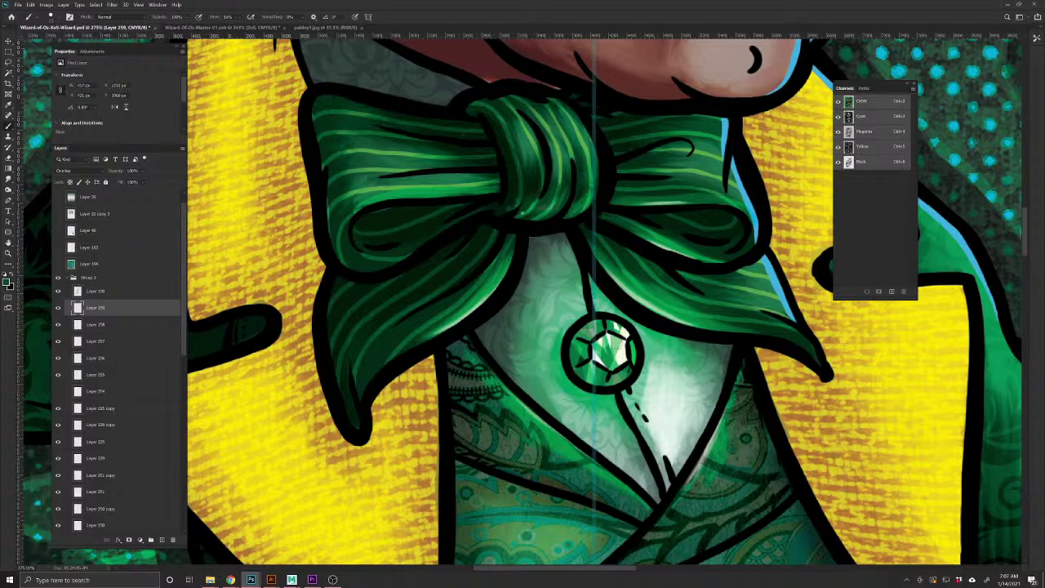
# Group the pendant glow layers, from Layer 255 through Layer 259
pyautogui.hotkey('ctrl', '0')
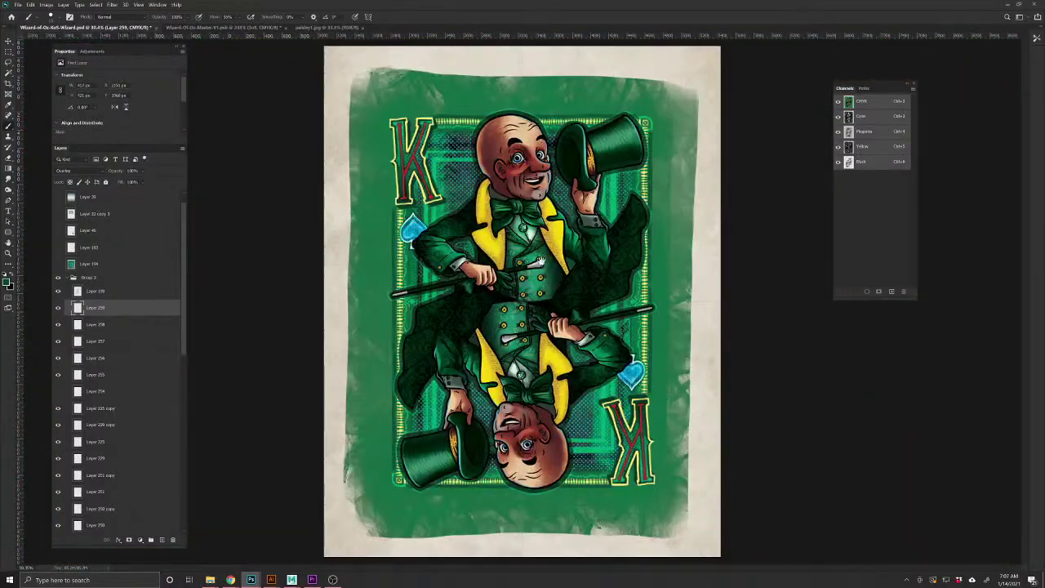
pyautogui.moveTo(540, 260); pyautogui.dragTo(582, 292)
pyautogui.moveTo(629, 291); pyautogui.dragTo(635, 292)
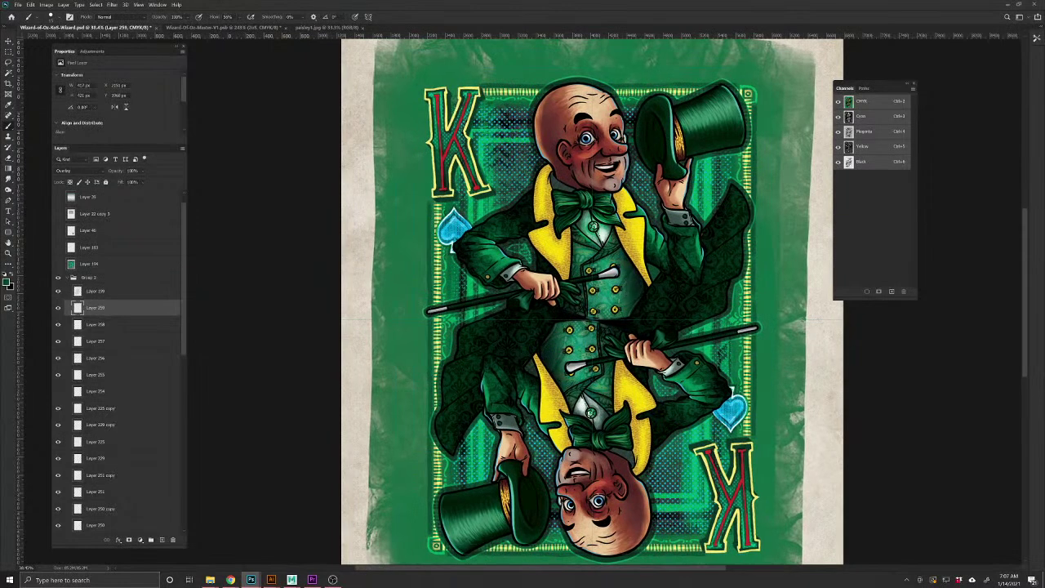
pyautogui.click(58, 376)
pyautogui.click(58, 376)
pyautogui.click(86, 374)
pyautogui.keyDown('shift'); pyautogui.click(91, 292); pyautogui.keyUp('shift')
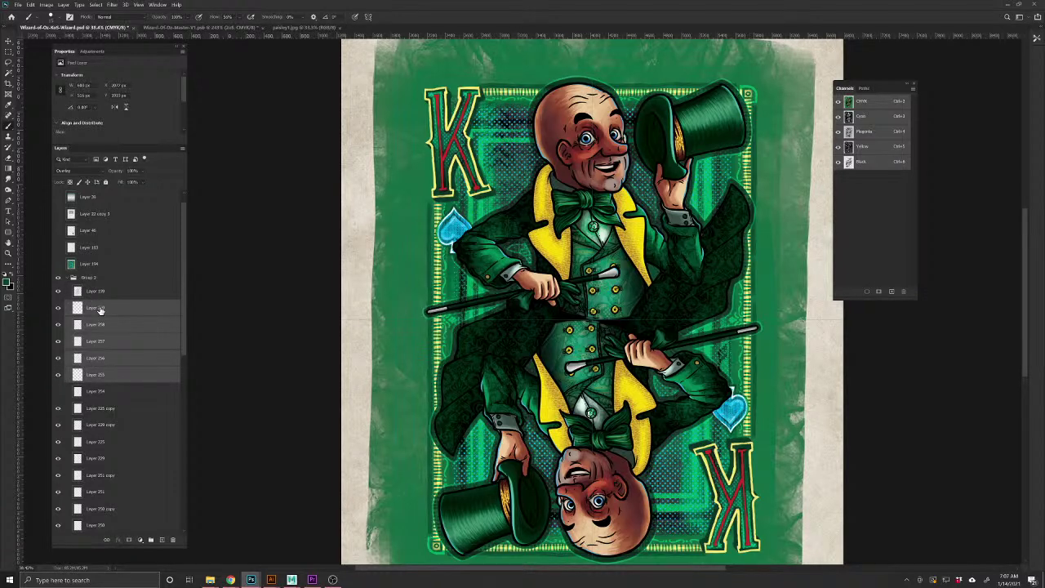
pyautogui.hotkey('ctrl', 'g')
# Toggle the glow group's visibility repeatedly to compare the card with and without the pendant light
pyautogui.click(58, 306)
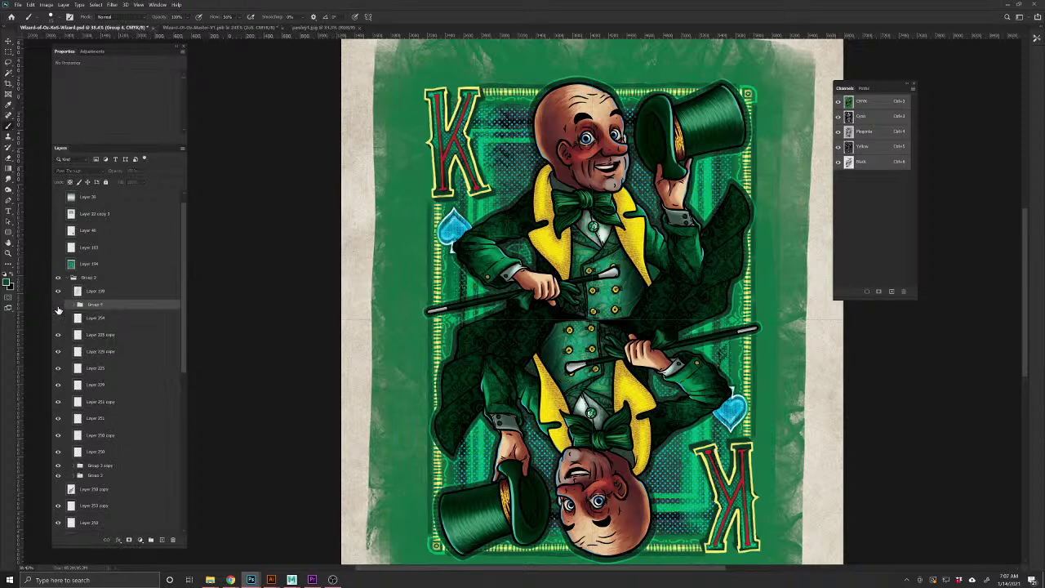
pyautogui.click(58, 306)
pyautogui.click(58, 306)
pyautogui.click(58, 306)
pyautogui.click(58, 306)
pyautogui.click(58, 306)
pyautogui.click(58, 306)
pyautogui.click(58, 306)
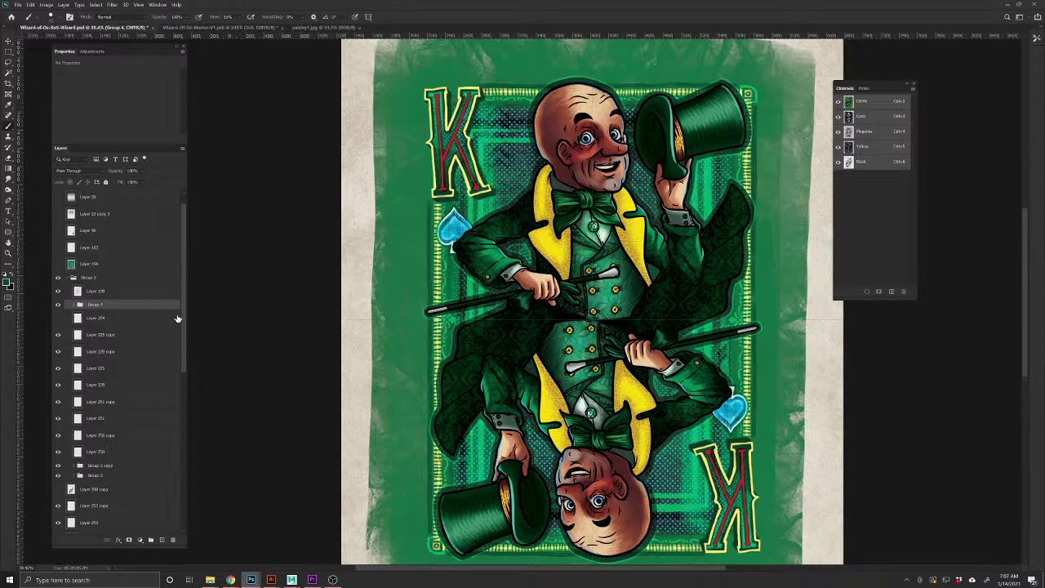
# Duplicate the glow group and rotate the copy half a turn, together with the bottommost layer, onto the inverted lower figure
pyautogui.hotkey('ctrl', 'j')
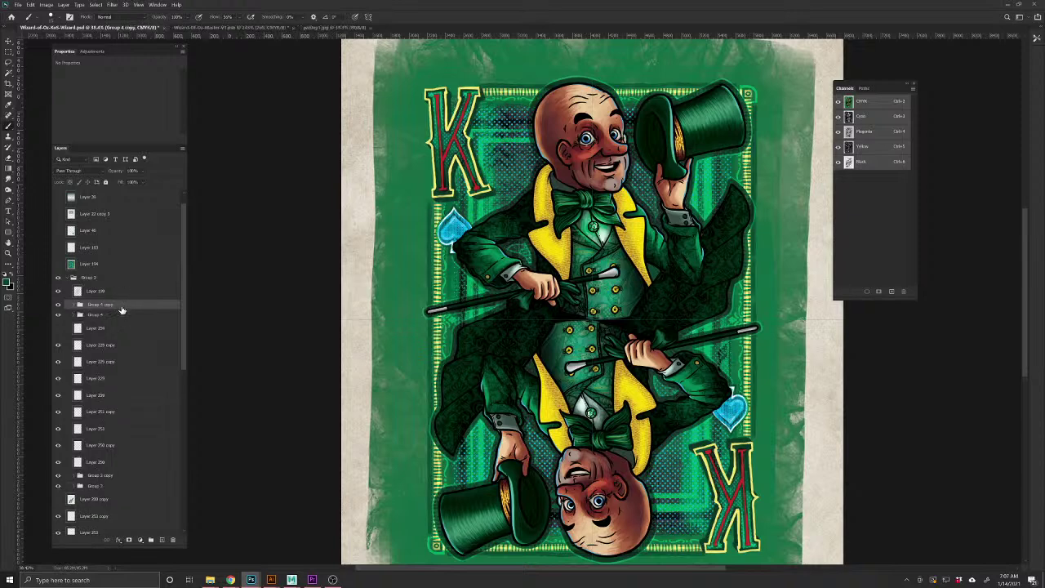
pyautogui.scroll(-3, 184, 445)
pyautogui.moveTo(184, 445); pyautogui.dragTo(198, 525)
pyautogui.keyDown('ctrl'); pyautogui.click(148, 529); pyautogui.keyUp('ctrl')
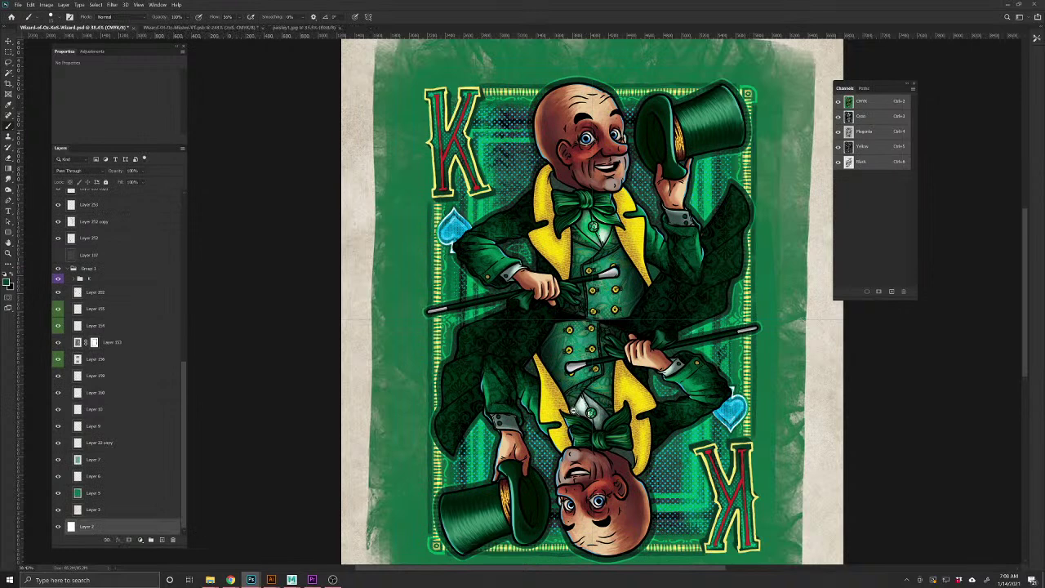
pyautogui.hotkey('ctrl', '0')
pyautogui.hotkey('ctrl', 't')
pyautogui.moveTo(742, 267); pyautogui.dragTo(245, 335)
pyautogui.press('Return')
# Review both halves of the card and save the document
pyautogui.moveTo(524, 205)
pyautogui.mouseDown()
pyautogui.moveTo(623, 313)
pyautogui.moveTo(613, 300)
pyautogui.moveTo(524, 278)
pyautogui.mouseUp()
pyautogui.moveTo(601, 272); pyautogui.dragTo(638, 259)
pyautogui.hotkey('ctrl', 's')
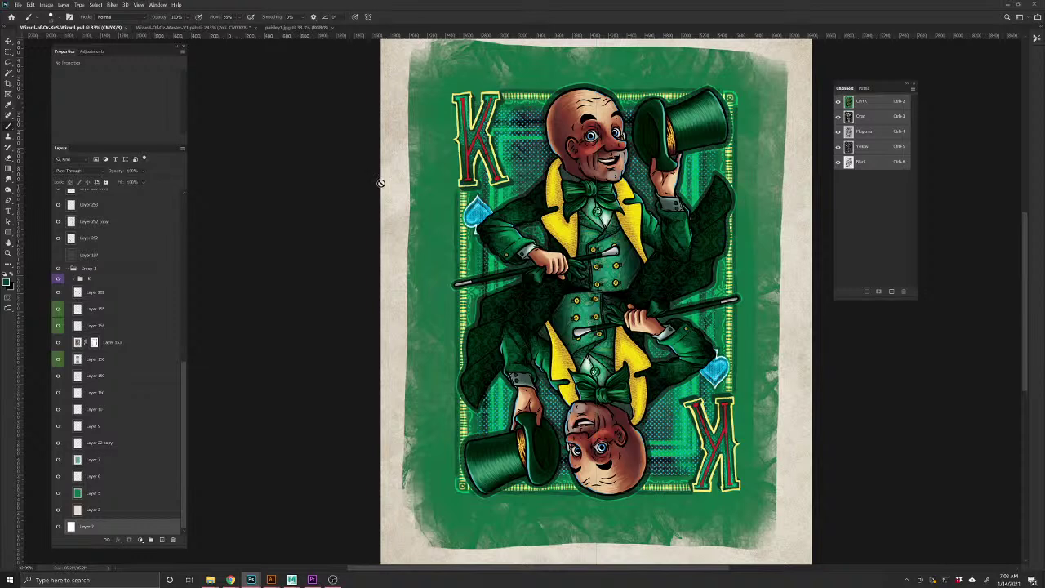
pyautogui.scroll(10, 82, 365)
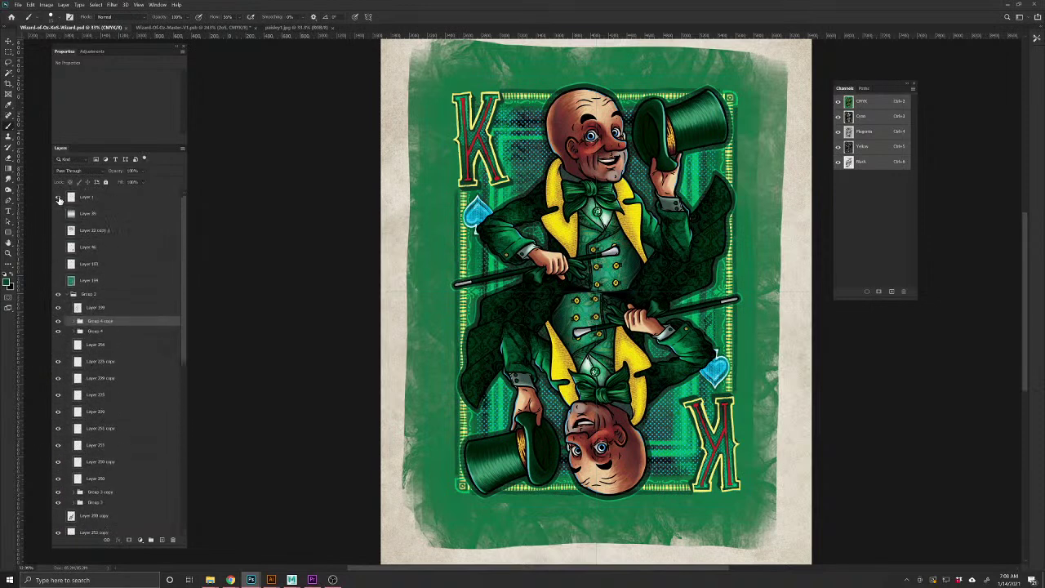
pyautogui.hotkey('ctrl', 's')
# Duplicate the image as Wizard-of-Oz-KoS-Wizard copy with merged layers only
pyautogui.click(47, 6)
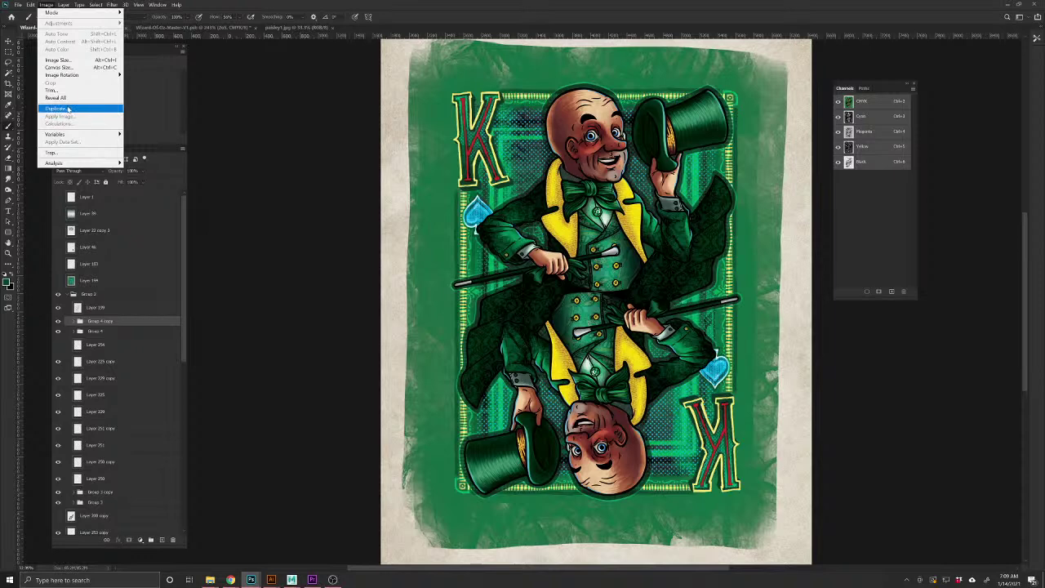
pyautogui.click(68, 109)
pyautogui.click(771, 105)
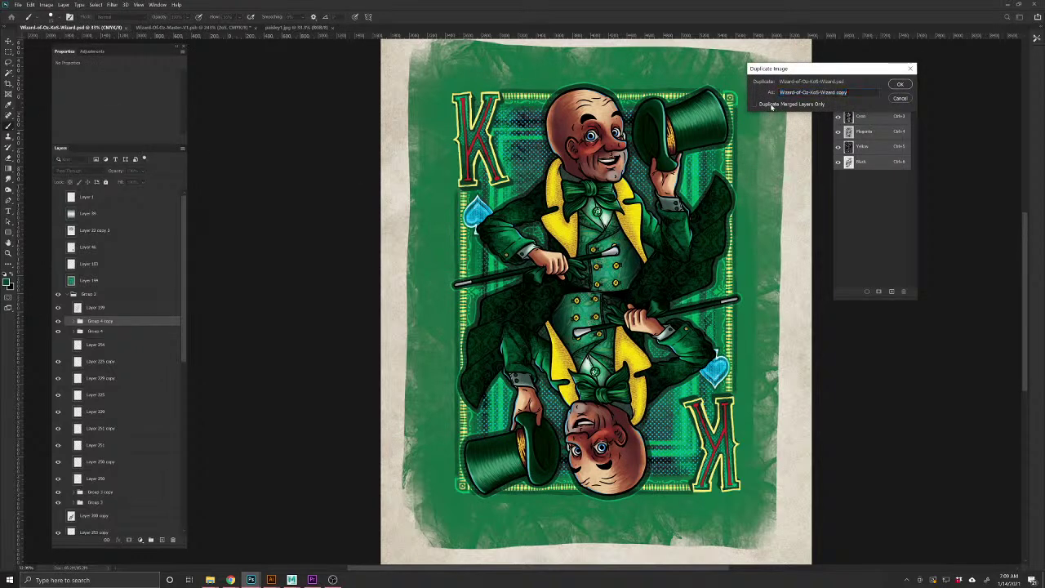
pyautogui.click(908, 85)
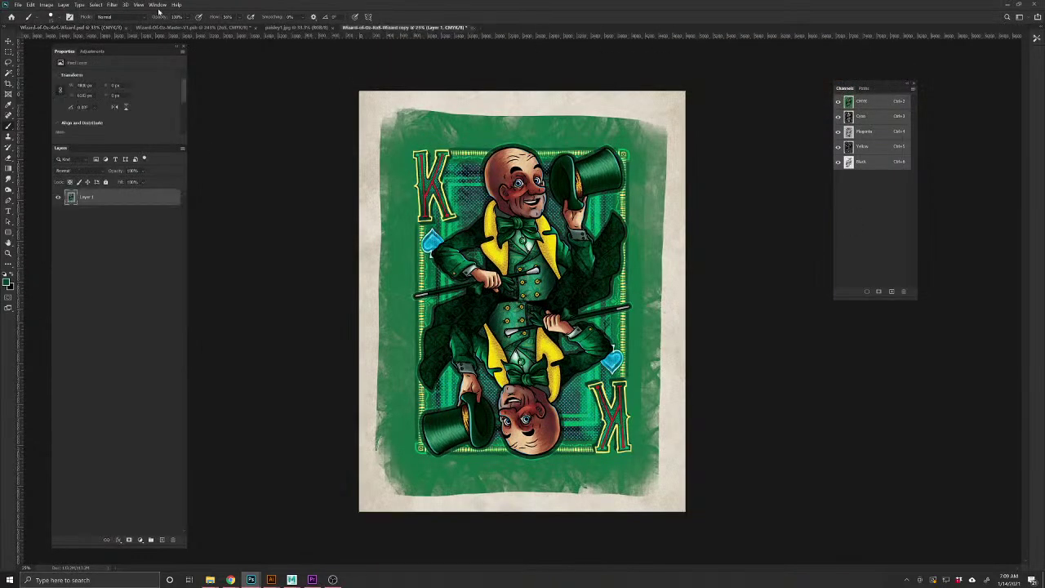
# Sharpen the flattened card artwork with Unsharp Mask at an amount of 161% and a radius of 2.1 pixels, and check the result
pyautogui.click(113, 5)
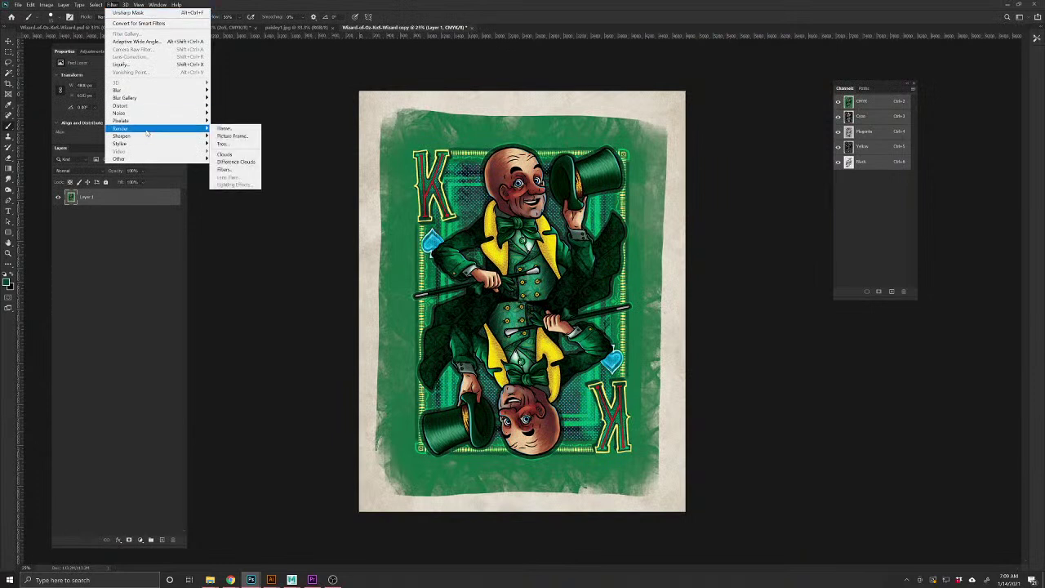
pyautogui.moveTo(146, 137)
pyautogui.click(237, 174)
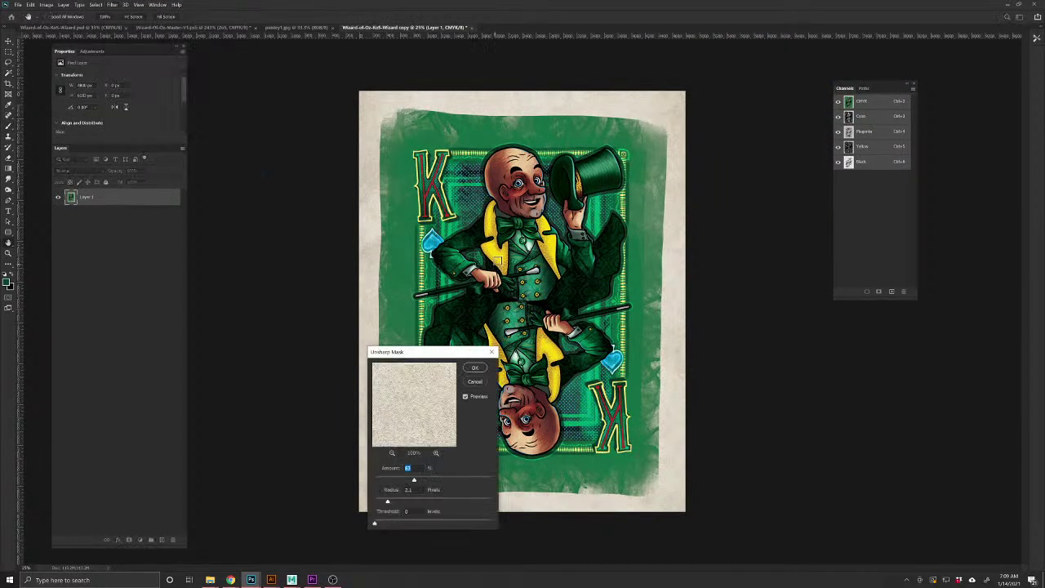
pyautogui.click(457, 480)
pyautogui.moveTo(524, 196); pyautogui.dragTo(561, 228)
pyautogui.scroll(-2, 561, 227)
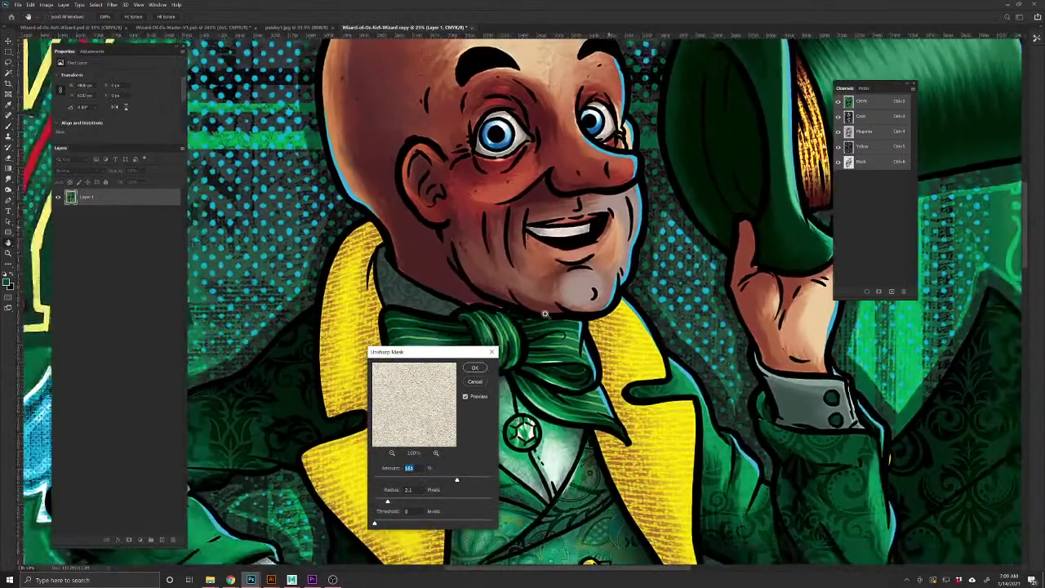
pyautogui.click(474, 367)
pyautogui.scroll(-5, 575, 378)
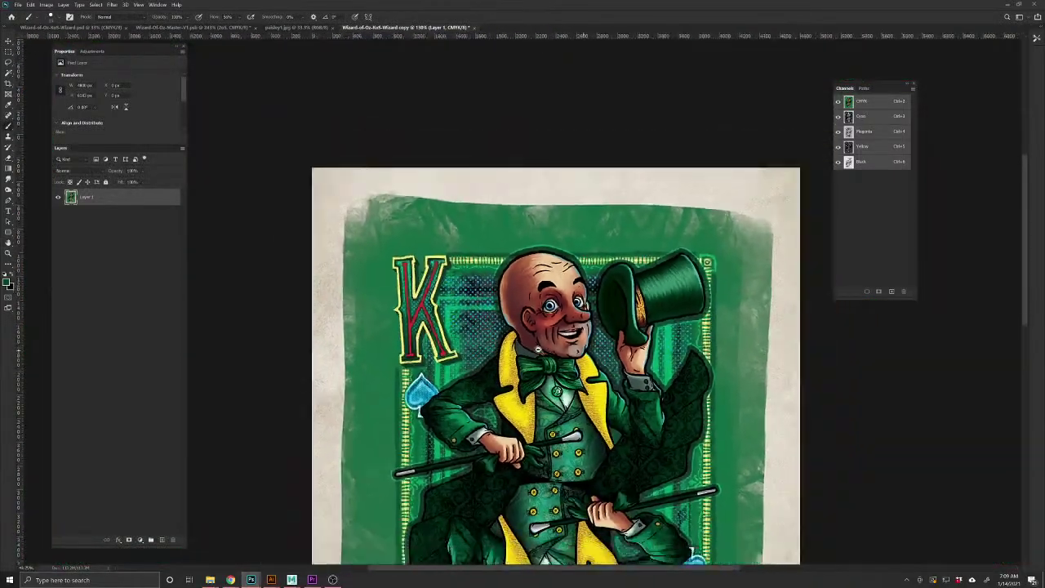
pyautogui.moveTo(589, 391); pyautogui.dragTo(546, 261)
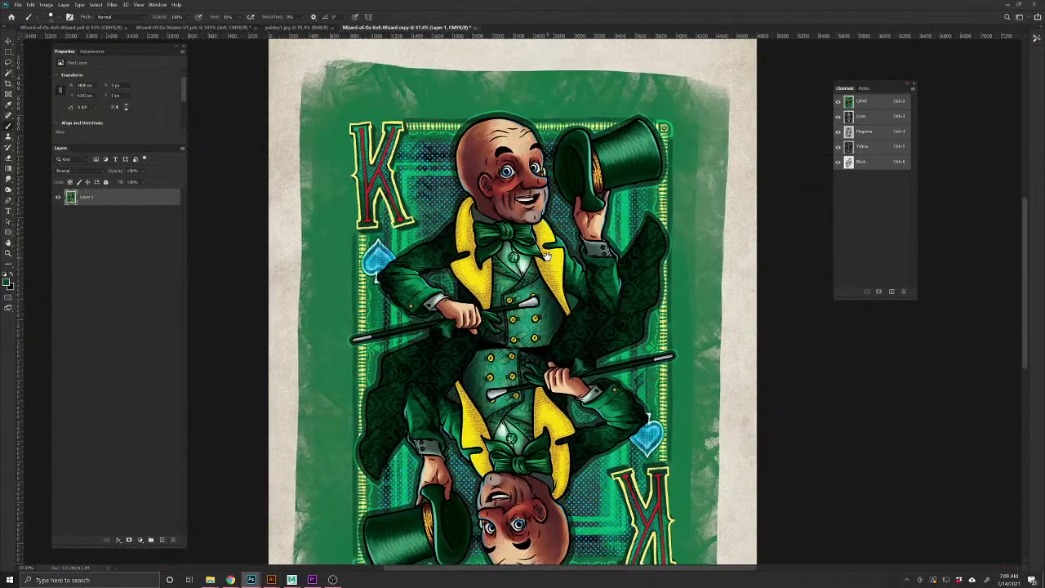
pyautogui.moveTo(468, 285); pyautogui.dragTo(513, 287)
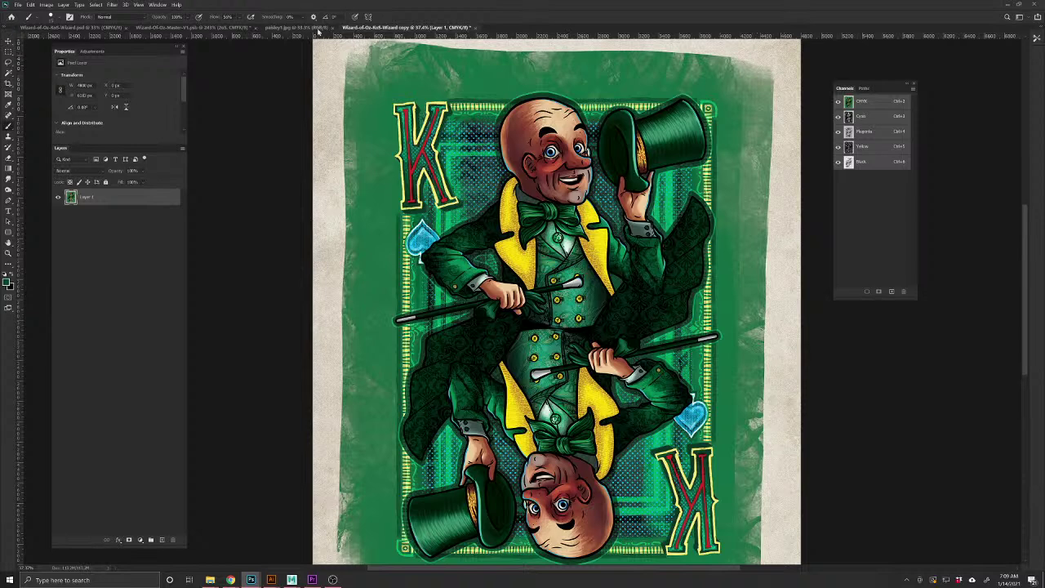
# Close the paisley1.jpg pattern image
pyautogui.click(294, 27)
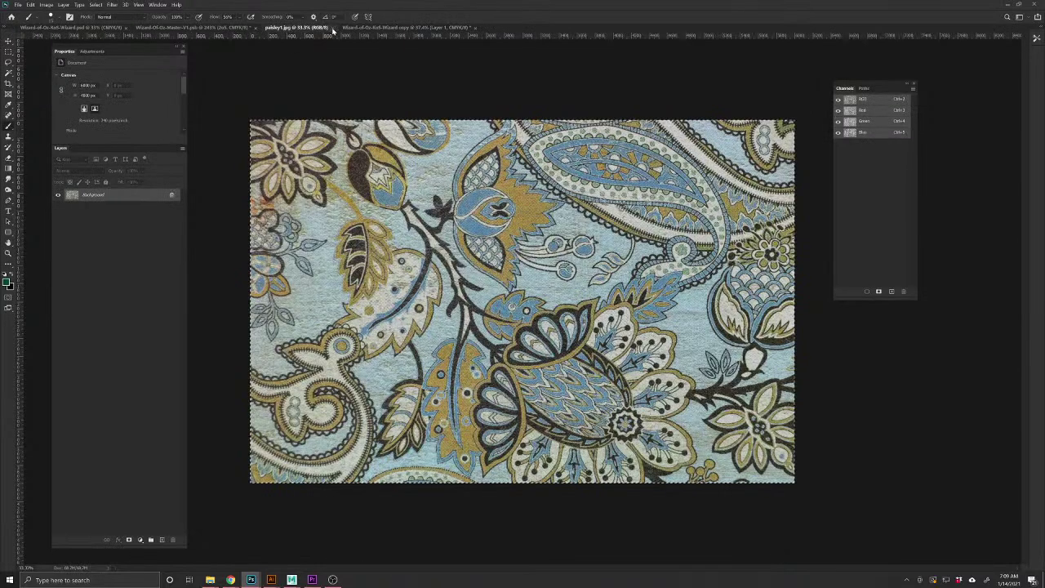
pyautogui.click(333, 28)
# Show the topmost Layer 1 of Wizard-of-Oz-KoS-Wizard.psd at 87% opacity, bring it into the flattened copy, and close the source document
pyautogui.click(98, 29)
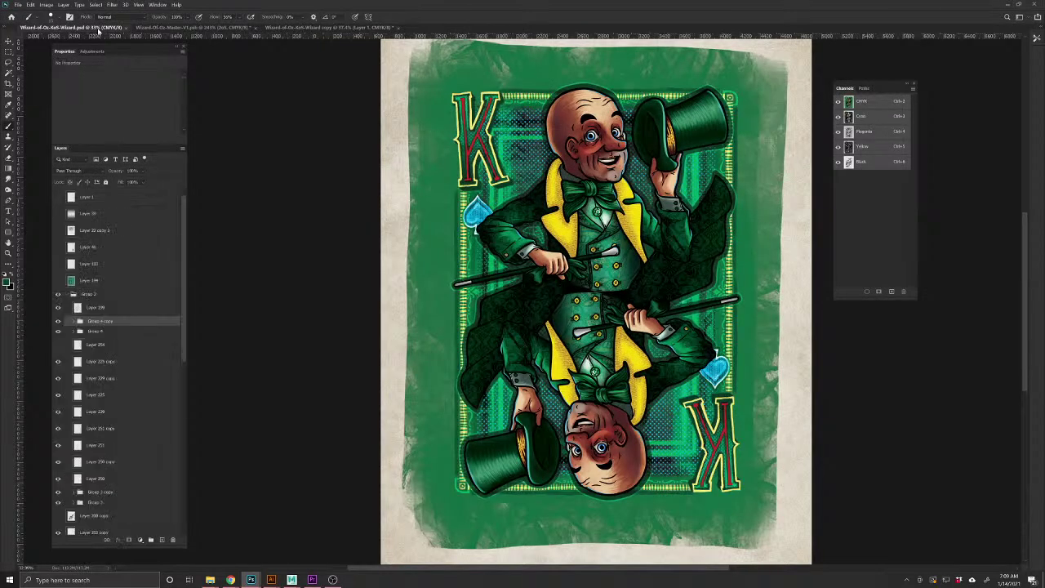
pyautogui.click(58, 199)
pyautogui.click(90, 196)
pyautogui.moveTo(115, 171); pyautogui.dragTo(340, 171)
pyautogui.press('Return')
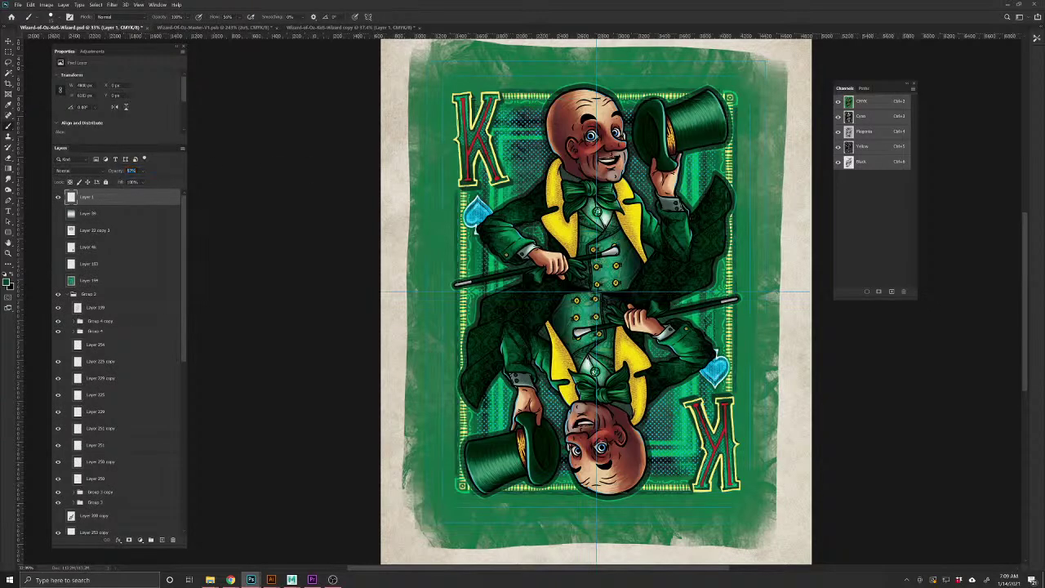
pyautogui.click(142, 28)
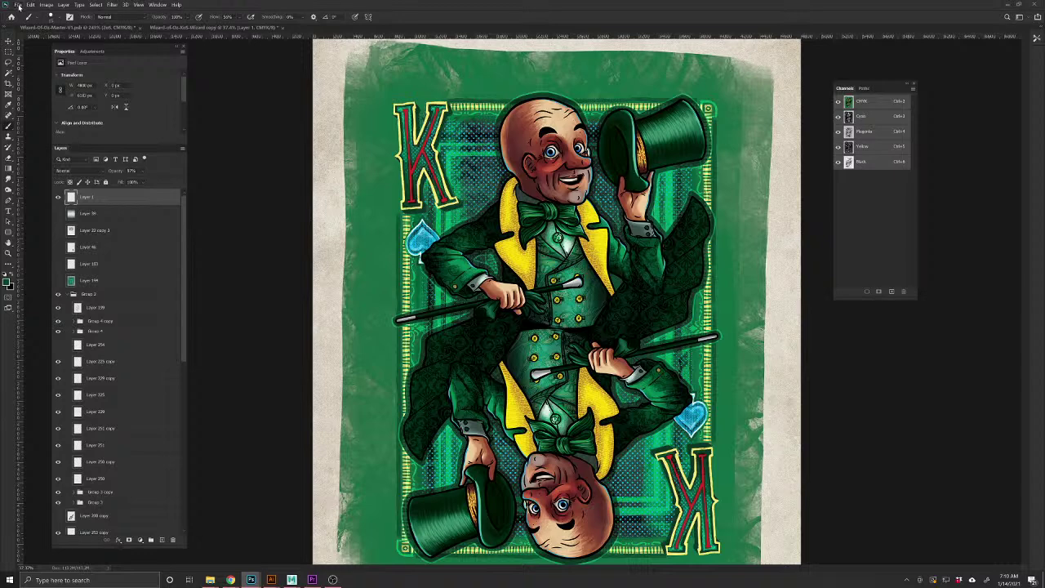
pyautogui.moveTo(74, 200); pyautogui.dragTo(405, 273)
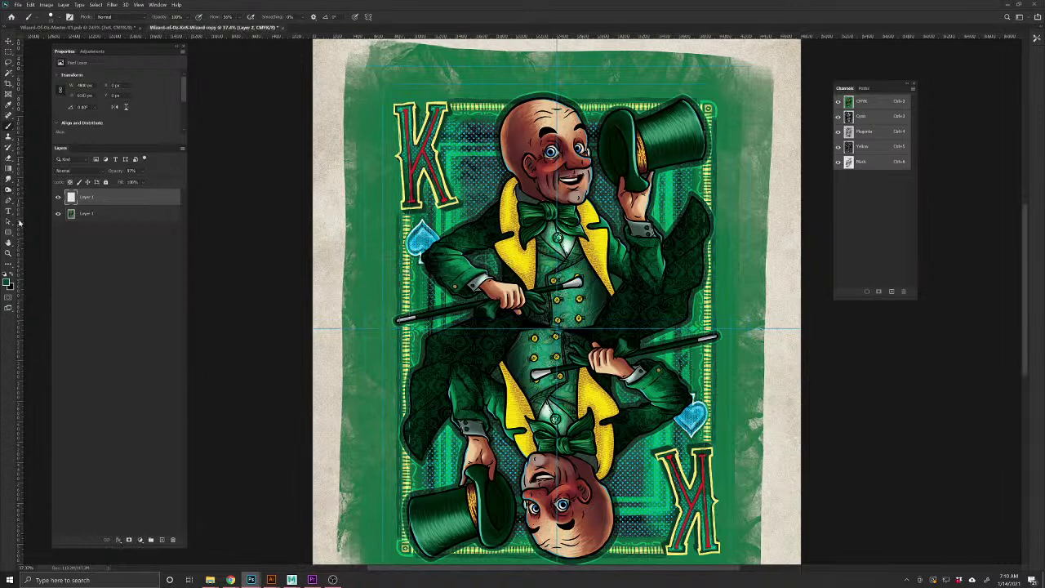
# Draw a rounded rectangle with 150 px corners along the inner guides, hide it, and copy the artwork inside its outline to a new layer
pyautogui.click(8, 233)
pyautogui.moveTo(471, 293)
pyautogui.mouseDown()
pyautogui.moveTo(617, 486)
pyautogui.moveTo(561, 293)
pyautogui.moveTo(532, 291)
pyautogui.moveTo(710, 548)
pyautogui.moveTo(731, 504)
pyautogui.mouseUp()
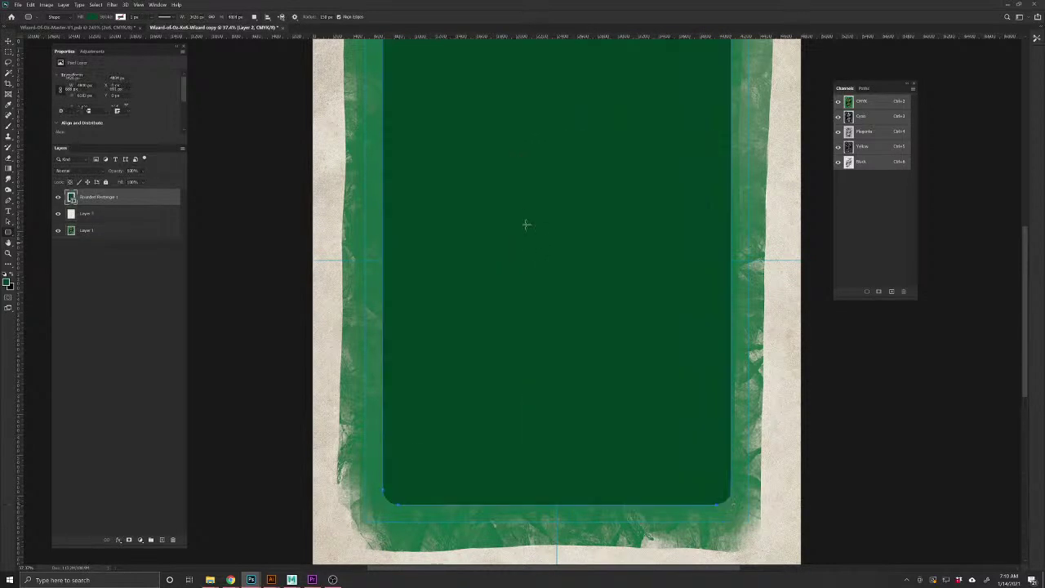
pyautogui.keyDown('ctrl'); pyautogui.click(71, 198); pyautogui.keyUp('ctrl')
pyautogui.click(58, 197)
pyautogui.click(98, 238)
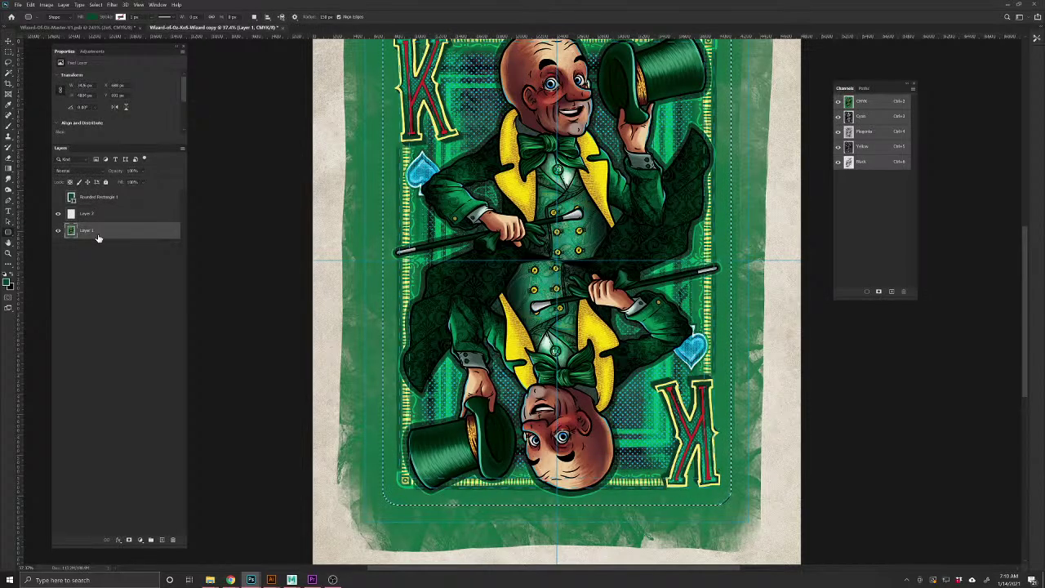
pyautogui.hotkey('ctrl', 'j')
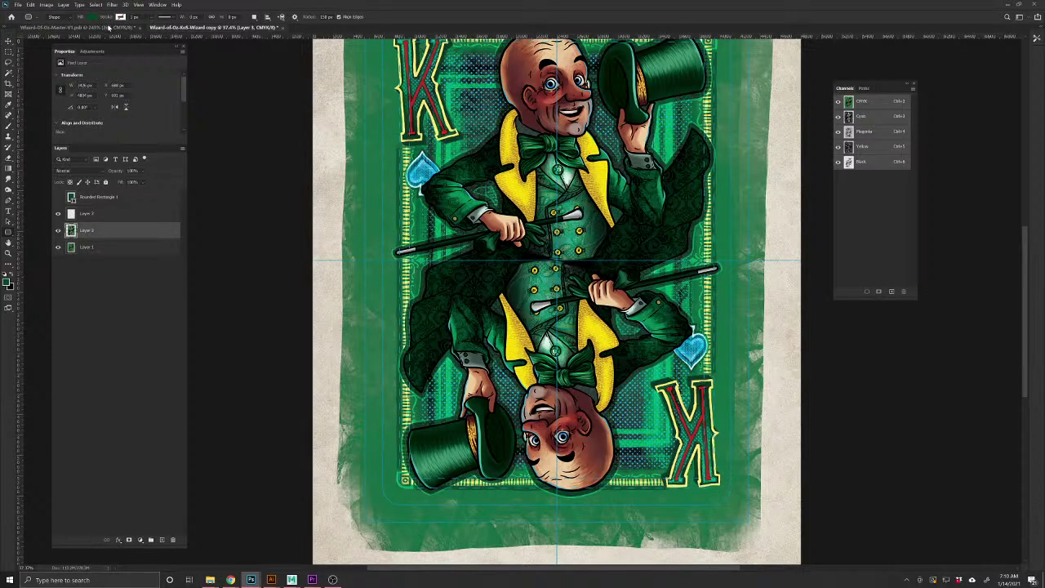
# Start opening another file and browse to the Dropbox folder on the FOXTROT (G:) drive
pyautogui.click(19, 5)
pyautogui.click(23, 20)
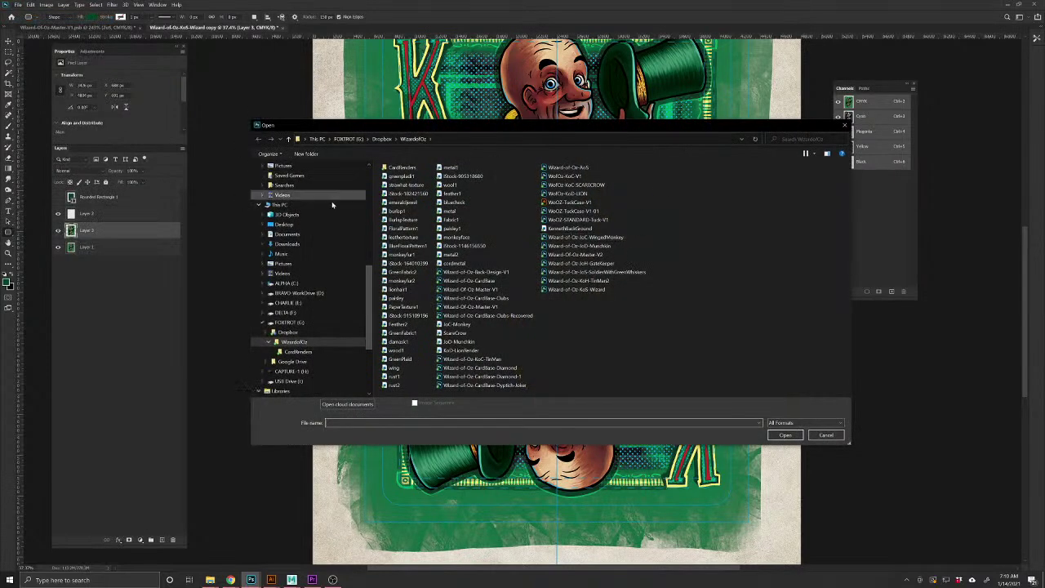
pyautogui.moveTo(365, 314); pyautogui.dragTo(374, 116)
pyautogui.scroll(-2, 327, 278)
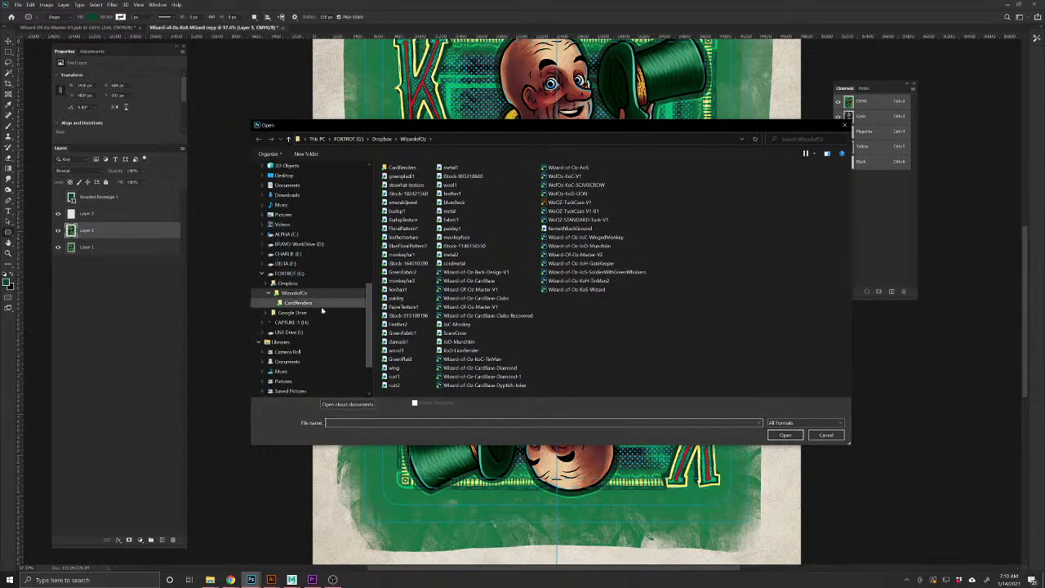
pyautogui.scroll(2, 291, 314)
pyautogui.scroll(-2, 292, 315)
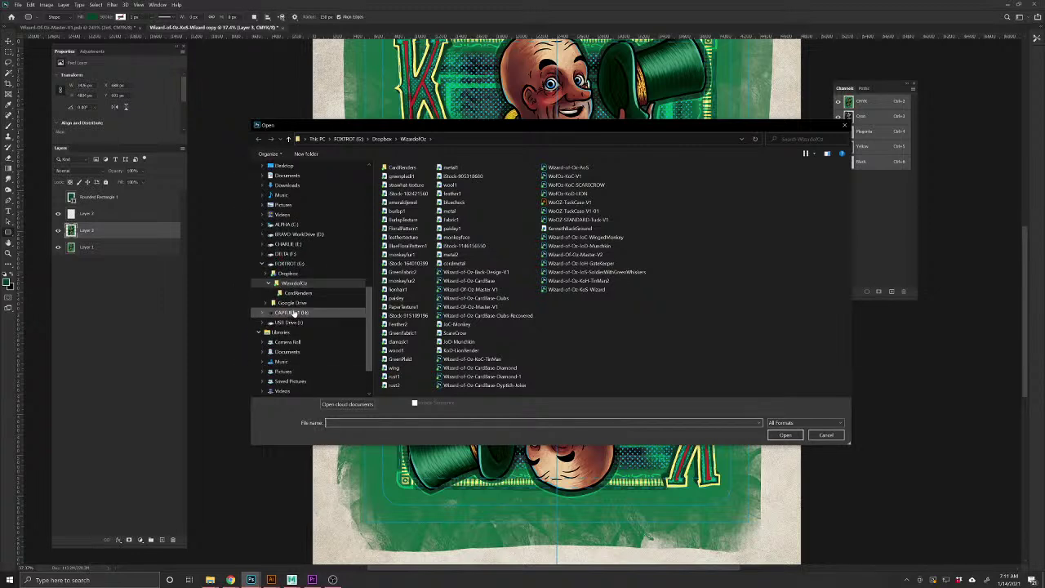
pyautogui.scroll(3, 294, 327)
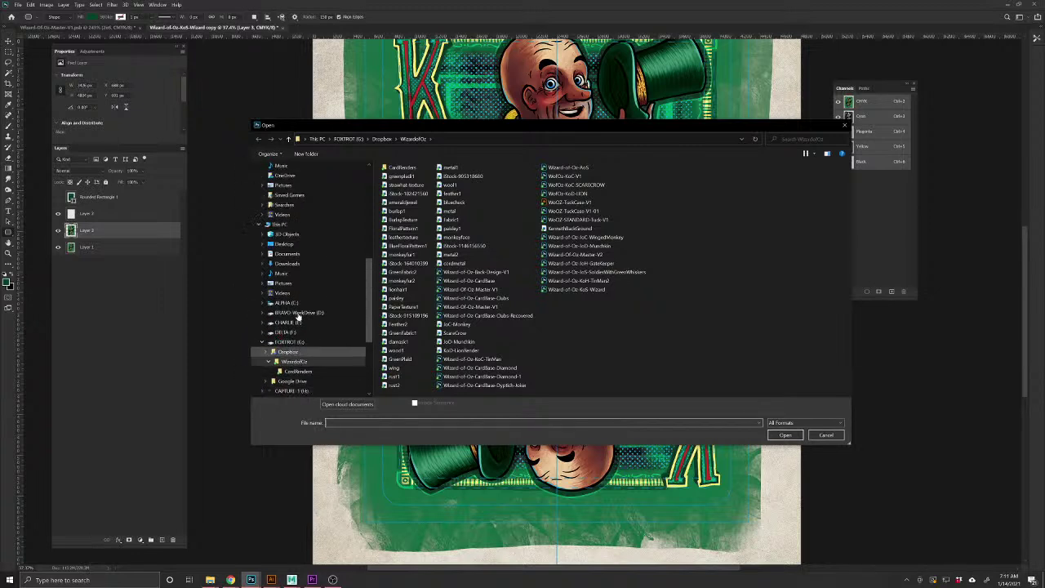
pyautogui.click(288, 342)
pyautogui.doubleClick(399, 179)
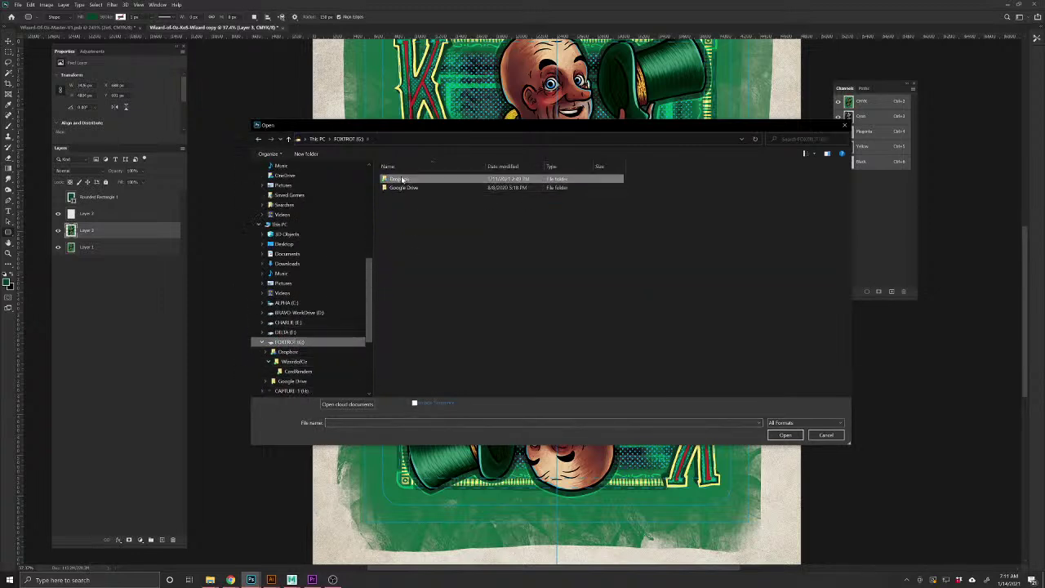
# Find the PRODUCT-SHOTS-MASTER folder in Dropbox and browse into its BlankCardsTemplate subfolder
pyautogui.scroll(-15, 477, 301)
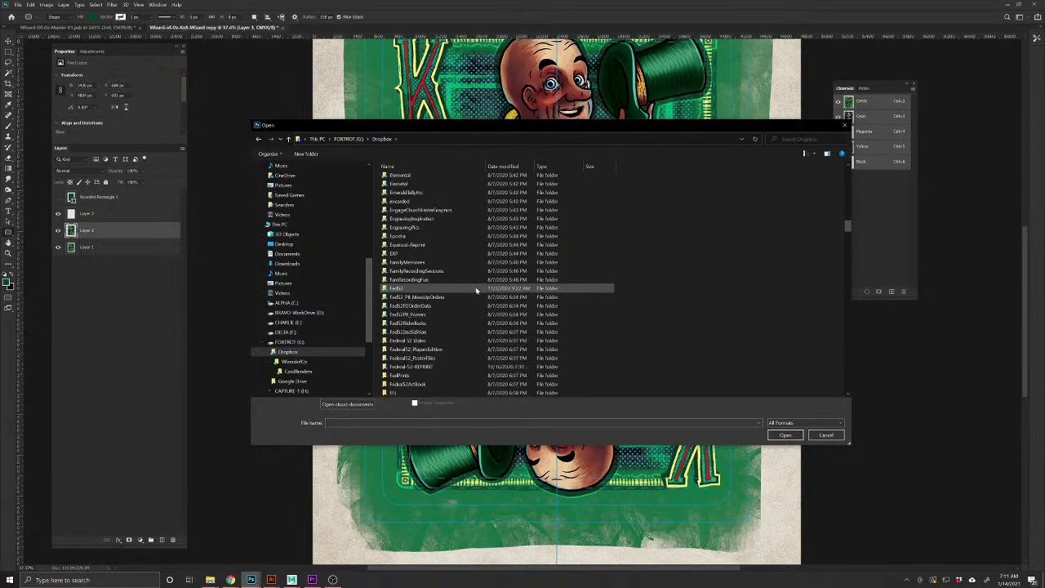
pyautogui.scroll(-8, 475, 290)
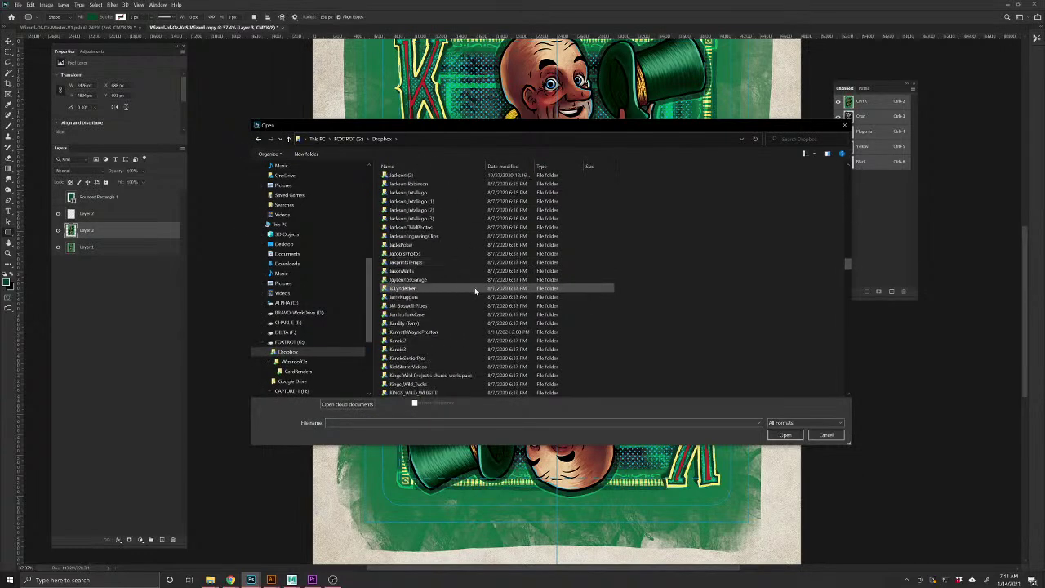
pyautogui.scroll(-10, 474, 290)
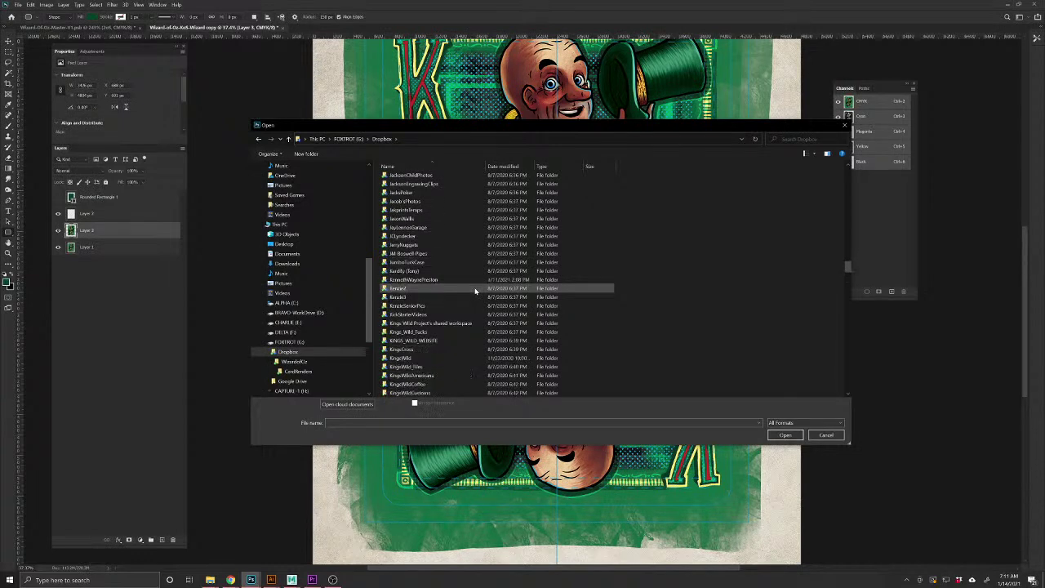
pyautogui.scroll(-12, 475, 290)
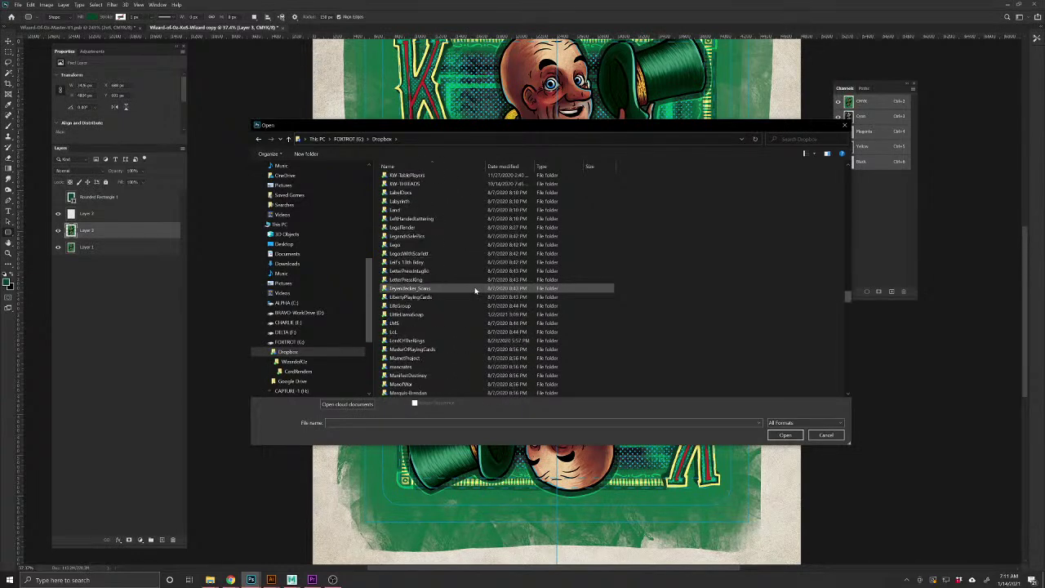
pyautogui.scroll(-12, 474, 288)
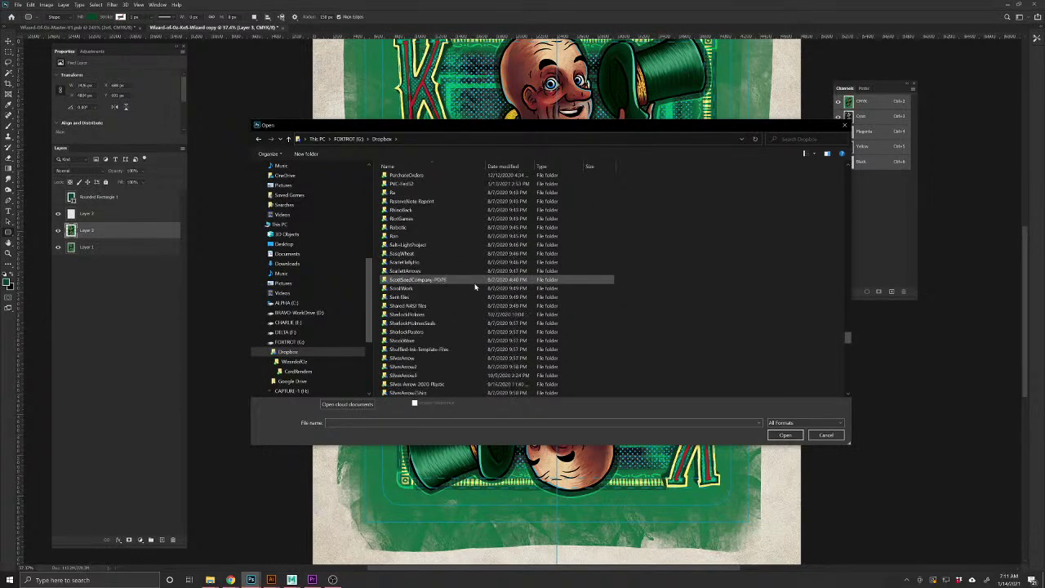
pyautogui.scroll(-12, 449, 339)
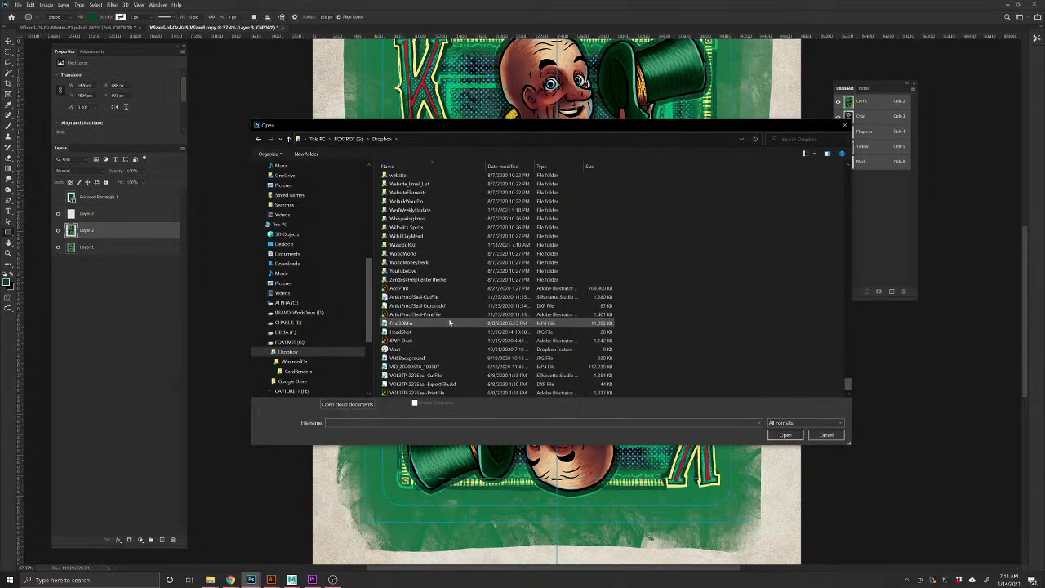
pyautogui.scroll(3, 453, 315)
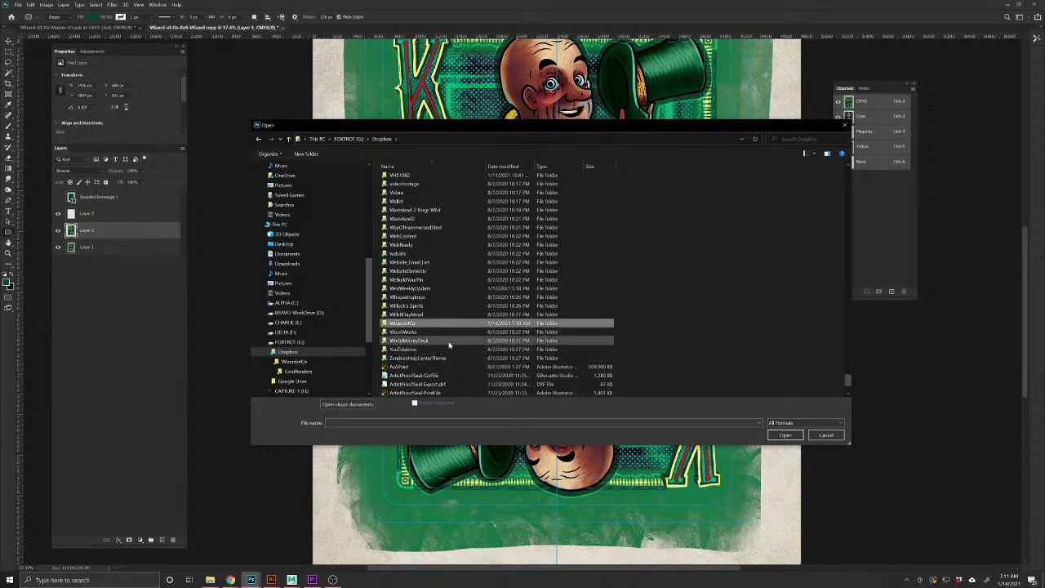
pyautogui.scroll(7, 523, 324)
pyautogui.scroll(10, 523, 324)
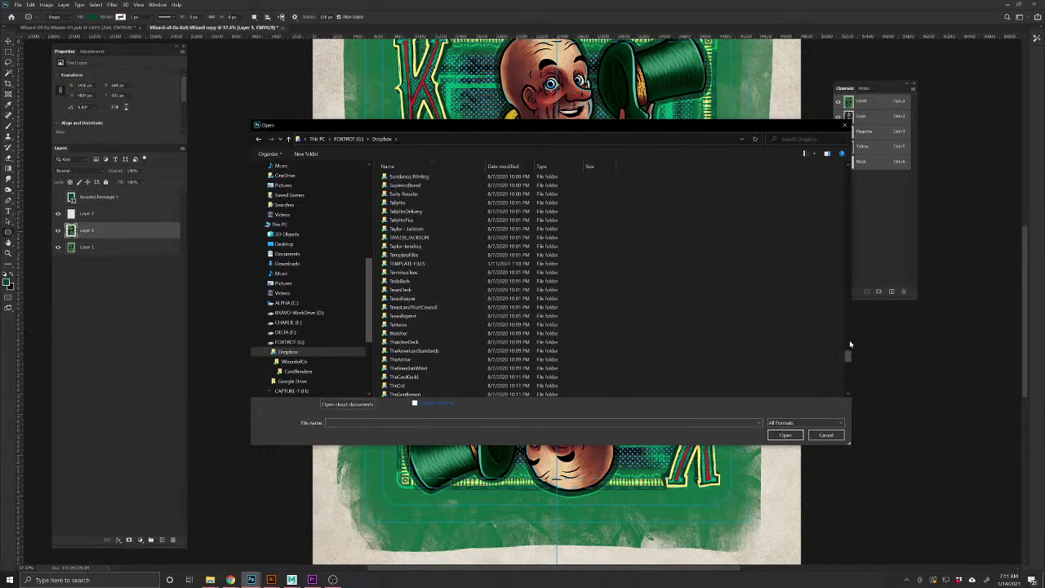
pyautogui.moveTo(848, 359); pyautogui.dragTo(830, 179)
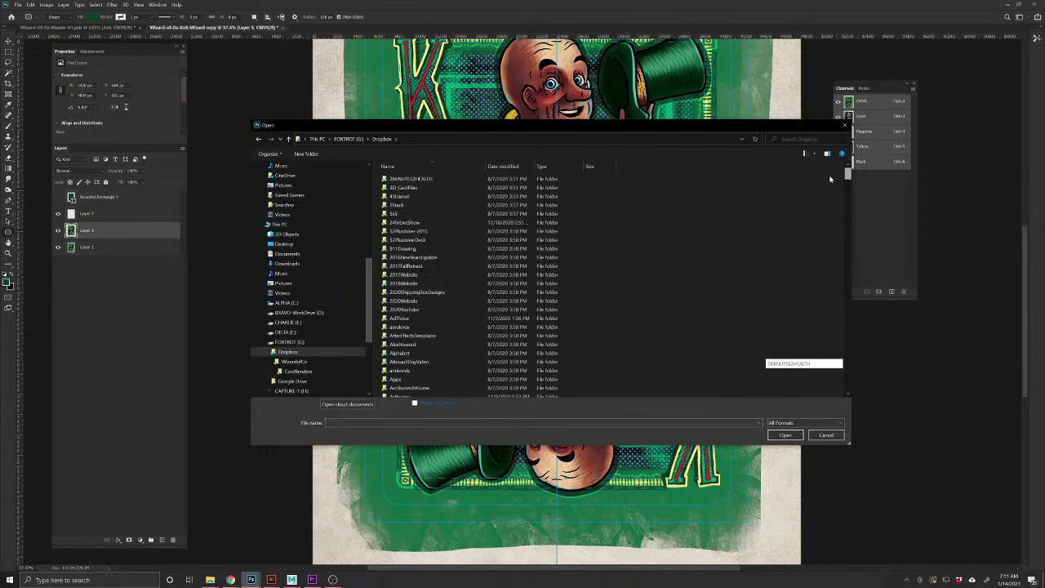
pyautogui.scroll(-5, 446, 290)
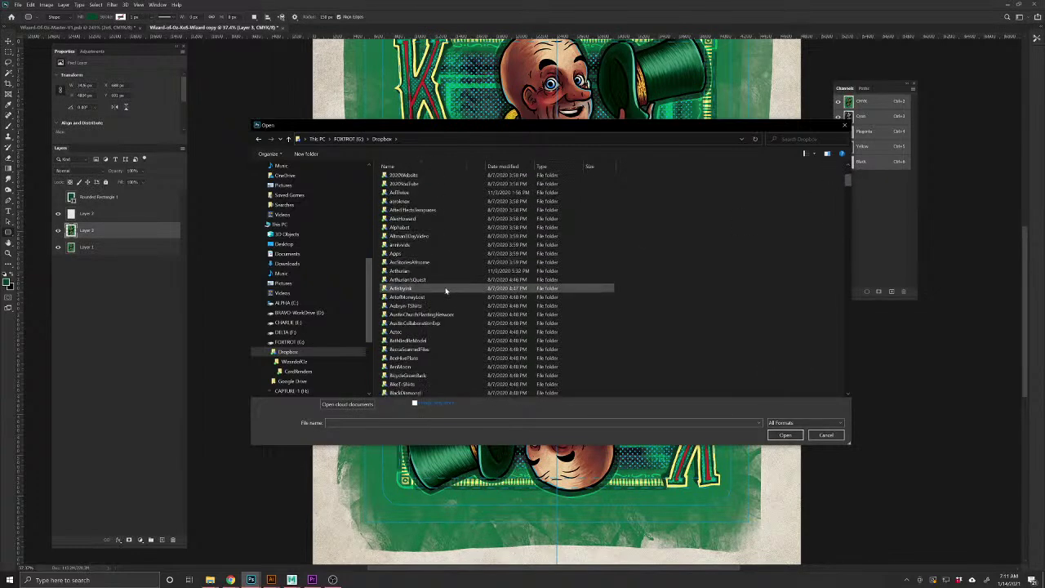
pyautogui.scroll(-20, 446, 290)
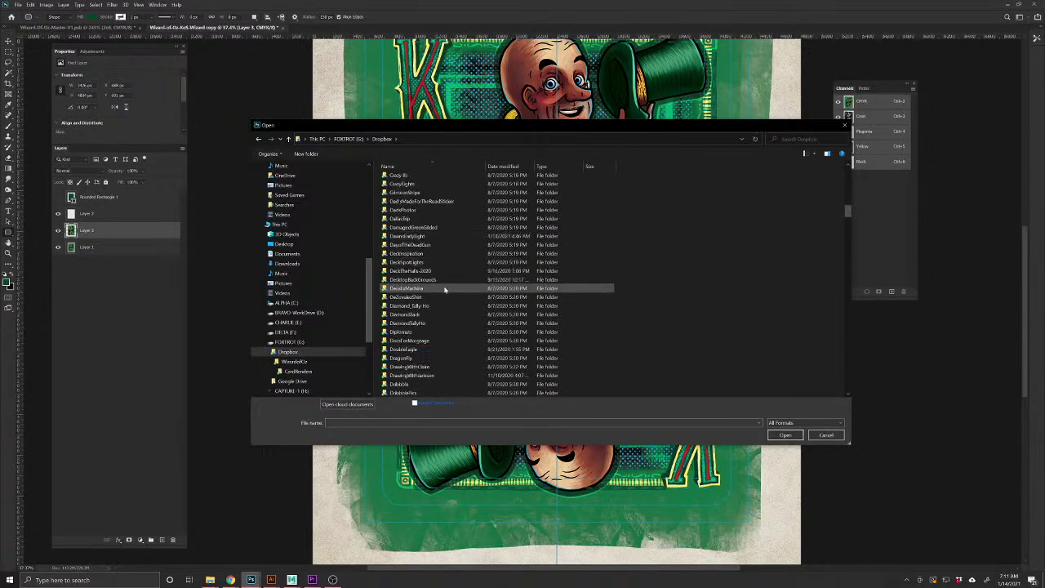
pyautogui.scroll(1, 445, 287)
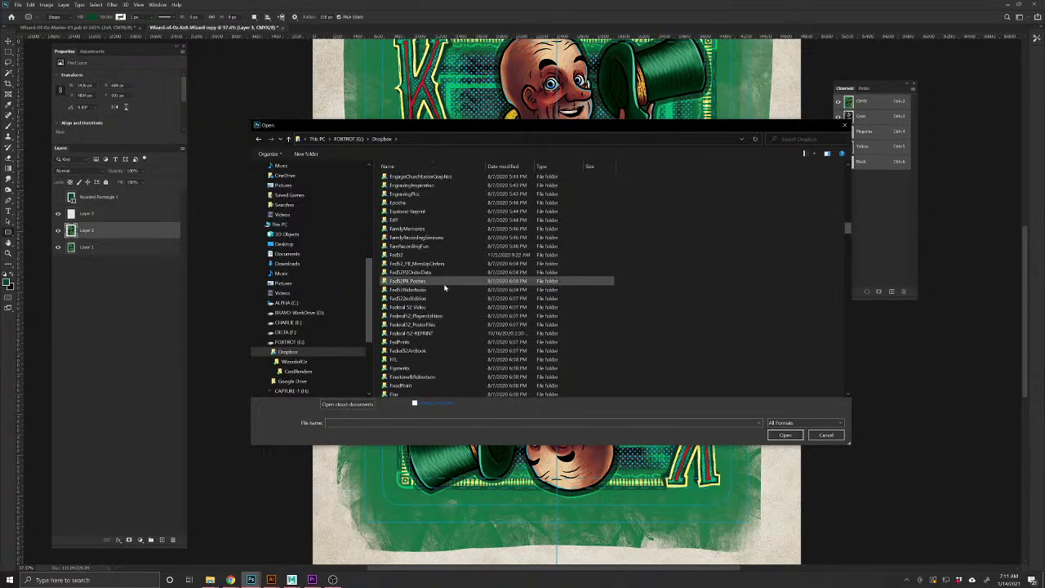
pyautogui.scroll(15, 445, 281)
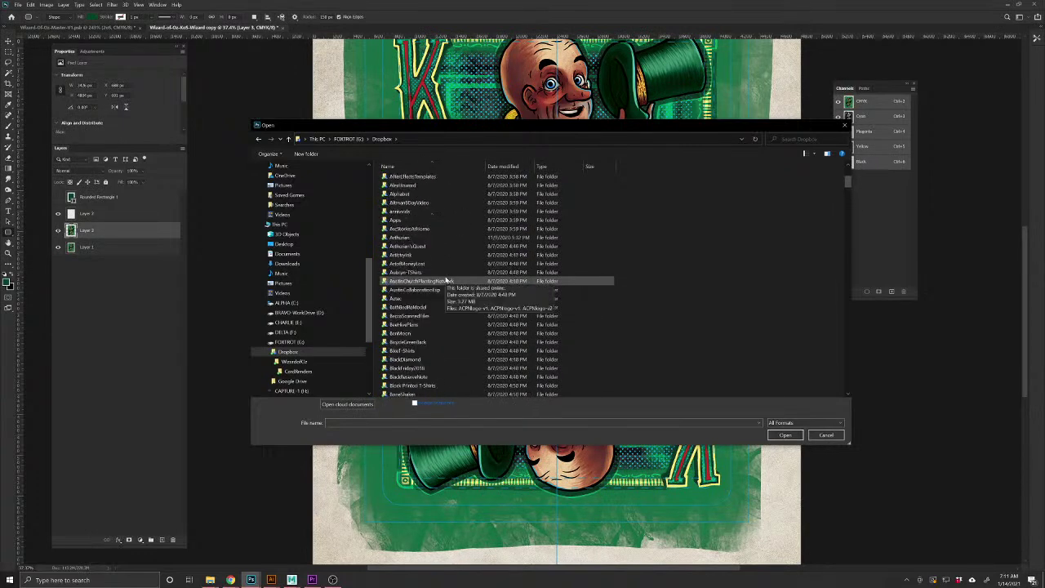
pyautogui.scroll(-2, 418, 331)
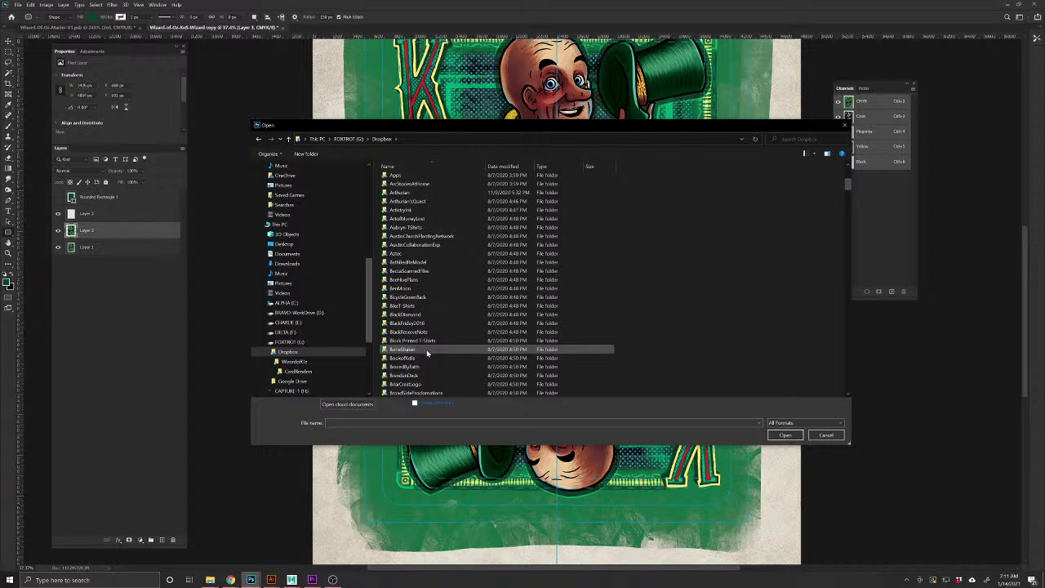
pyautogui.scroll(-20, 426, 353)
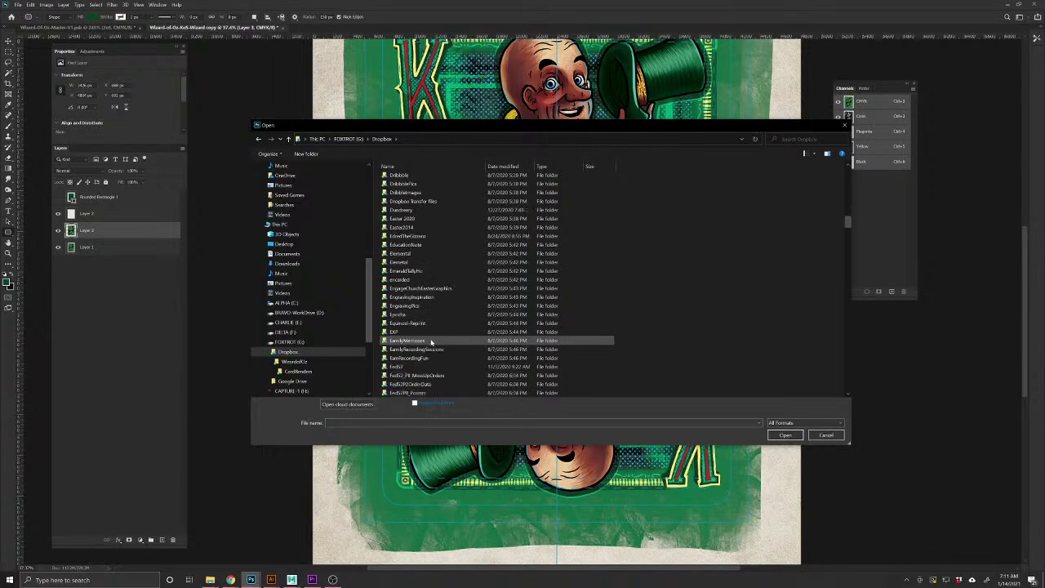
pyautogui.scroll(-20, 431, 342)
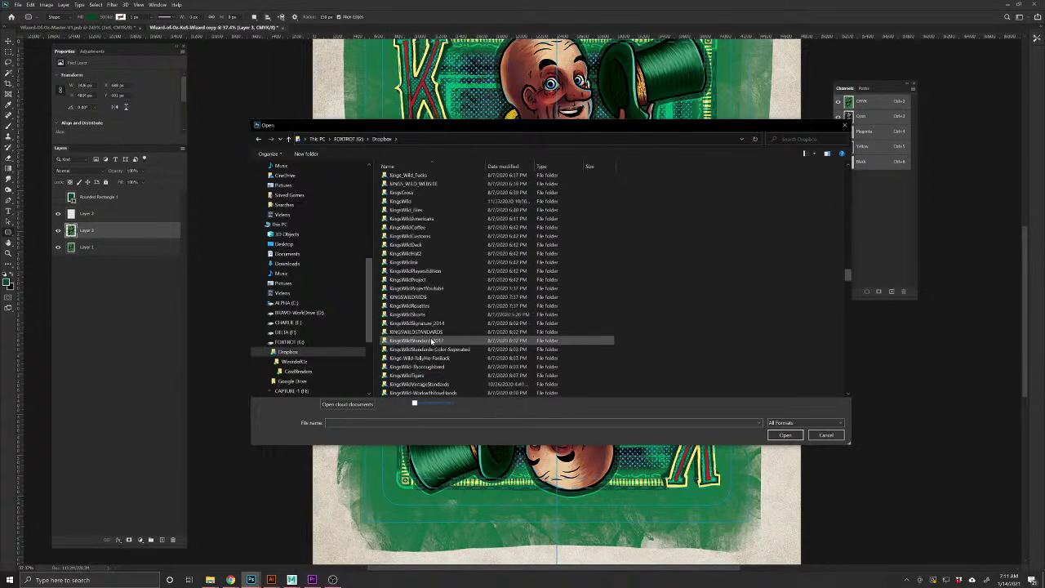
pyautogui.scroll(-20, 432, 342)
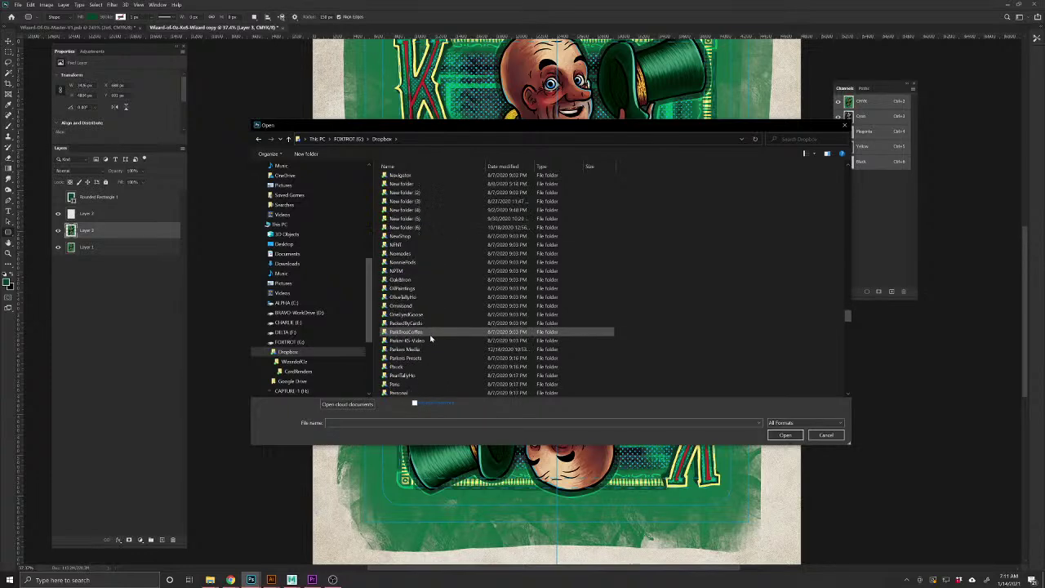
pyautogui.scroll(-1, 431, 337)
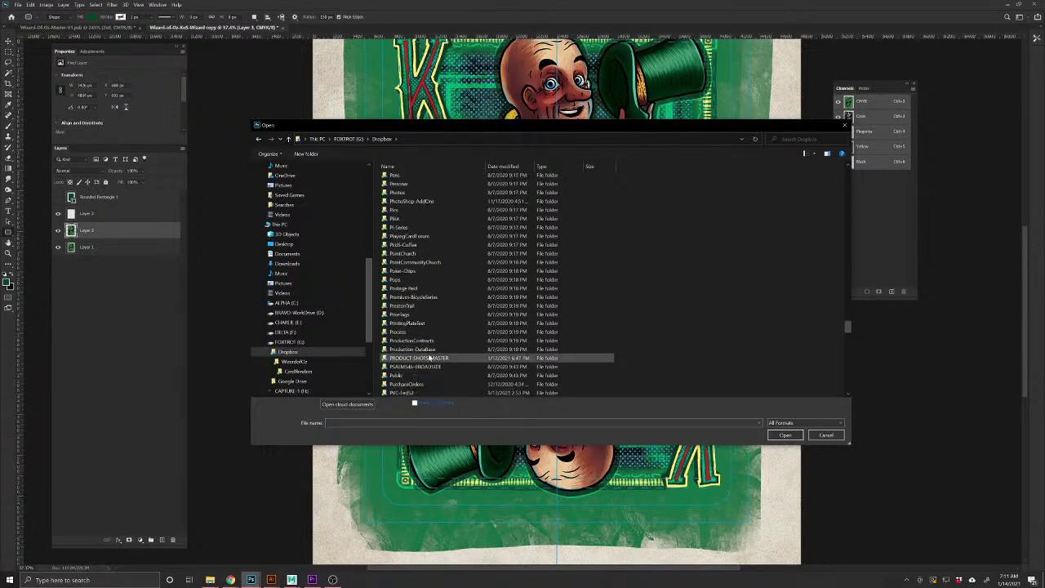
pyautogui.doubleClick(430, 358)
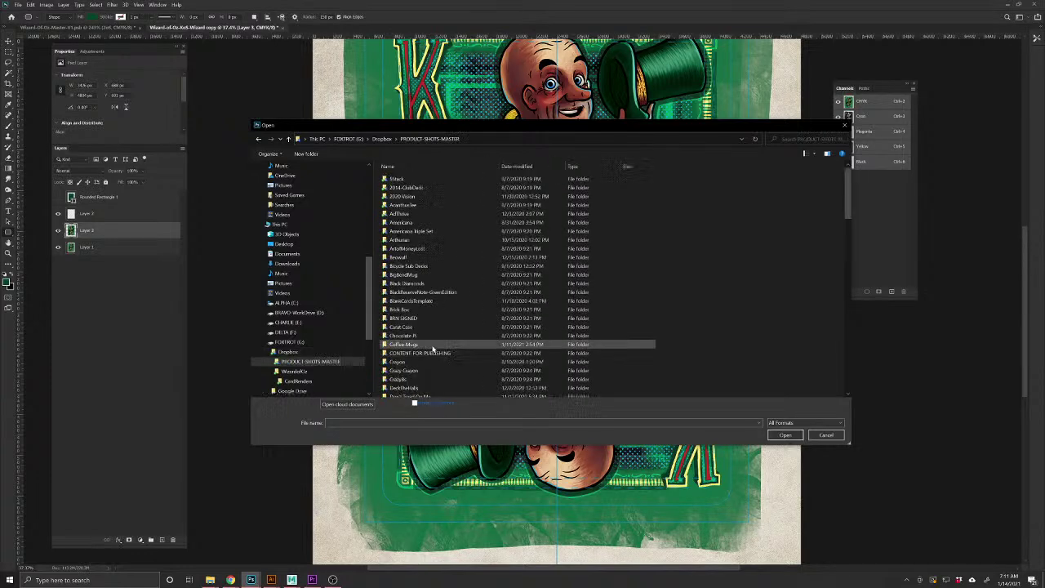
pyautogui.doubleClick(415, 302)
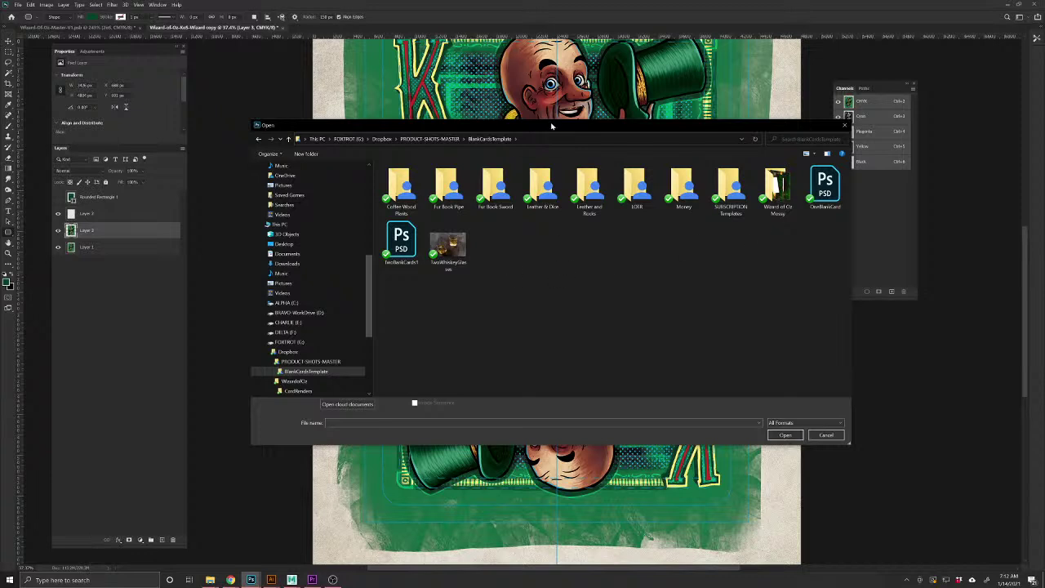
# Enlarge the file dialog and open Oz Blank Card Templates V2 (7 of 7).jpg from the Wizard of Oz Mossy folder
pyautogui.moveTo(549, 129); pyautogui.dragTo(542, 129)
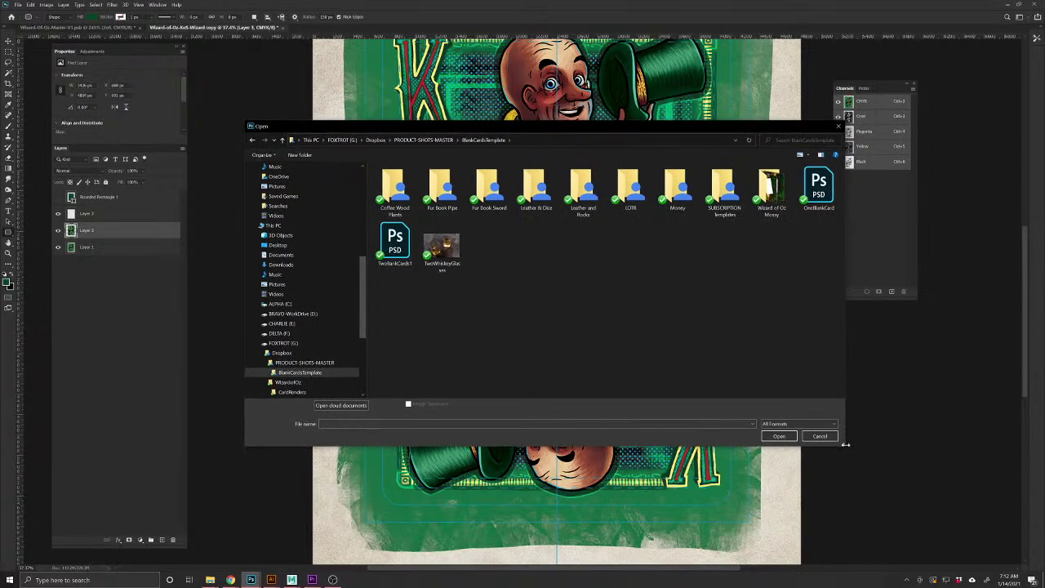
pyautogui.moveTo(846, 447); pyautogui.dragTo(851, 479)
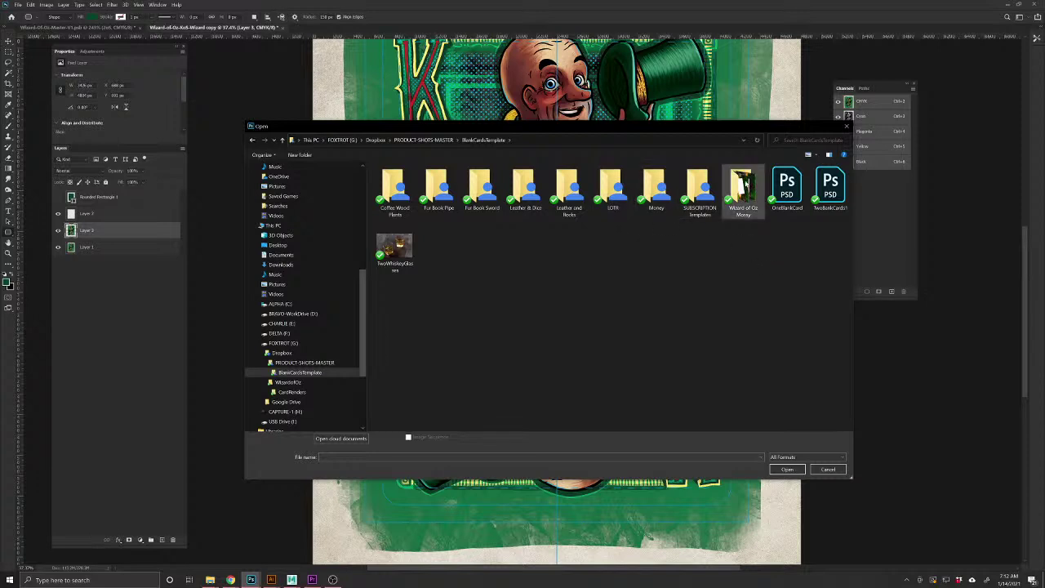
pyautogui.doubleClick(743, 187)
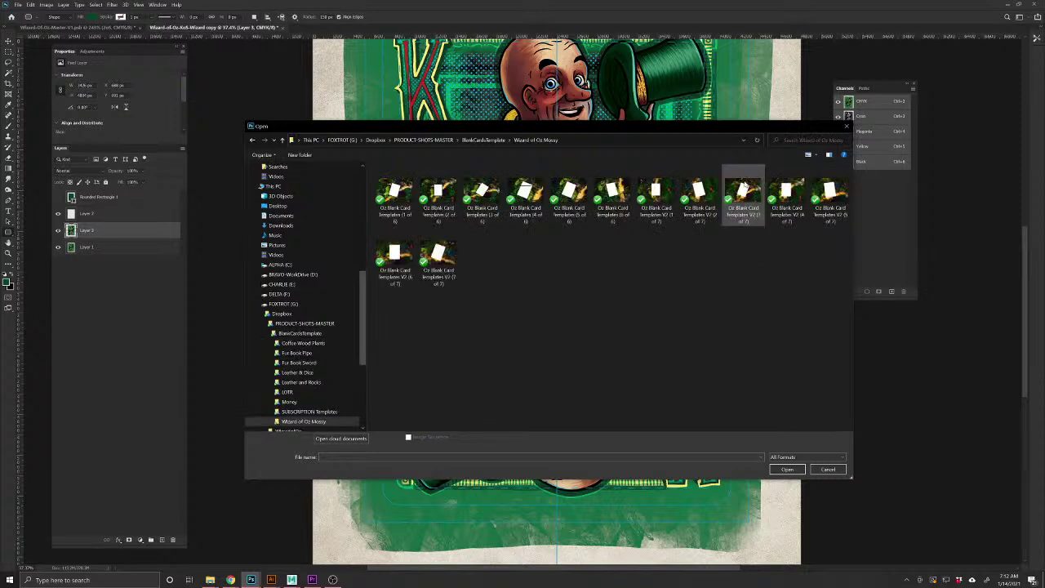
pyautogui.click(441, 260)
pyautogui.click(776, 471)
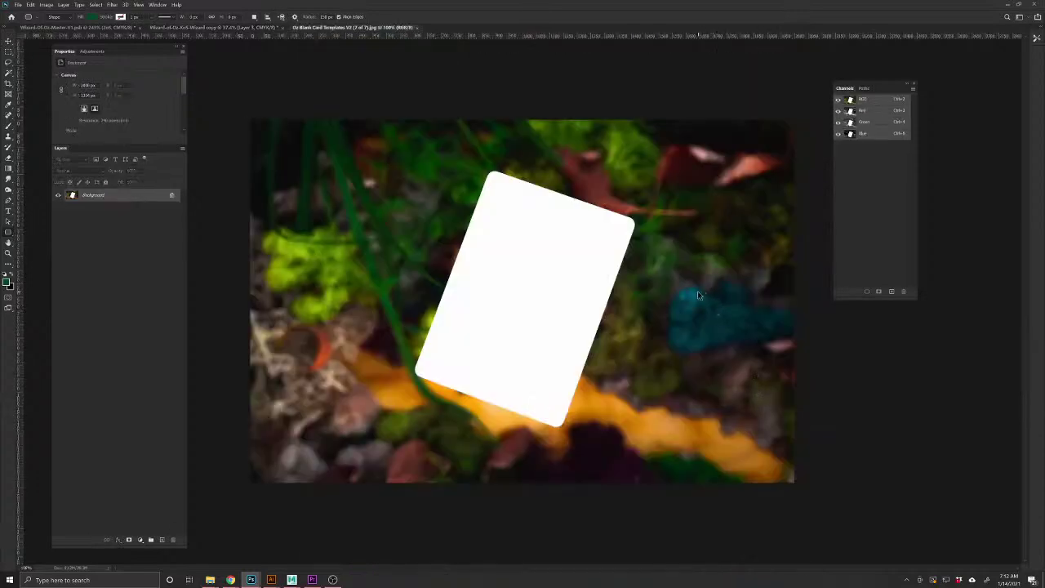
# Copy the king artwork inside the Rounded Rectangle 1 outline from the card document and paste it into the blank card photo
pyautogui.hotkey('ctrl', 'v')
pyautogui.hotkey('ctrl', 'z')
pyautogui.click(131, 28)
pyautogui.click(207, 29)
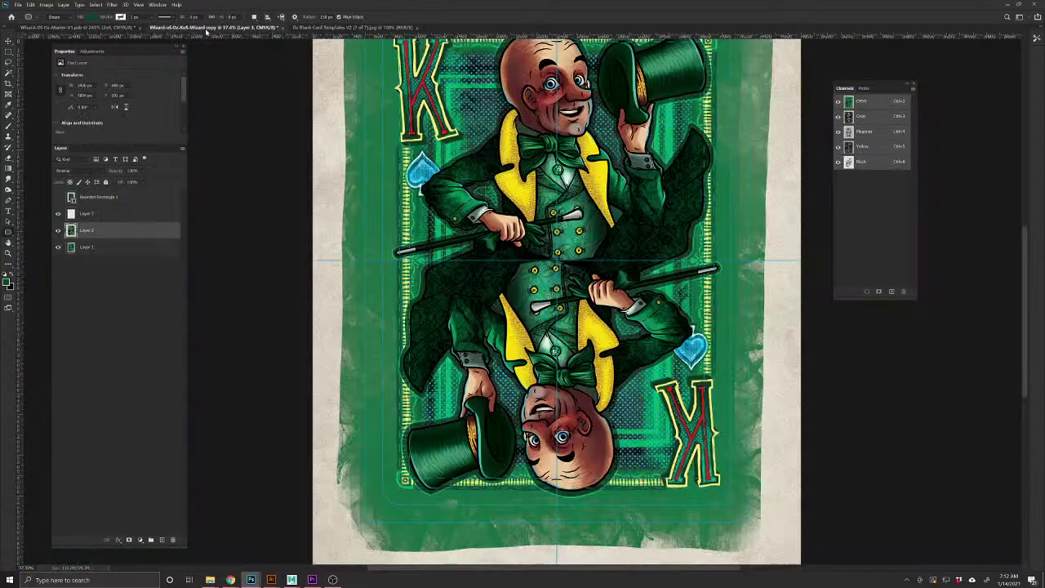
pyautogui.keyDown('ctrl'); pyautogui.click(71, 197); pyautogui.keyUp('ctrl')
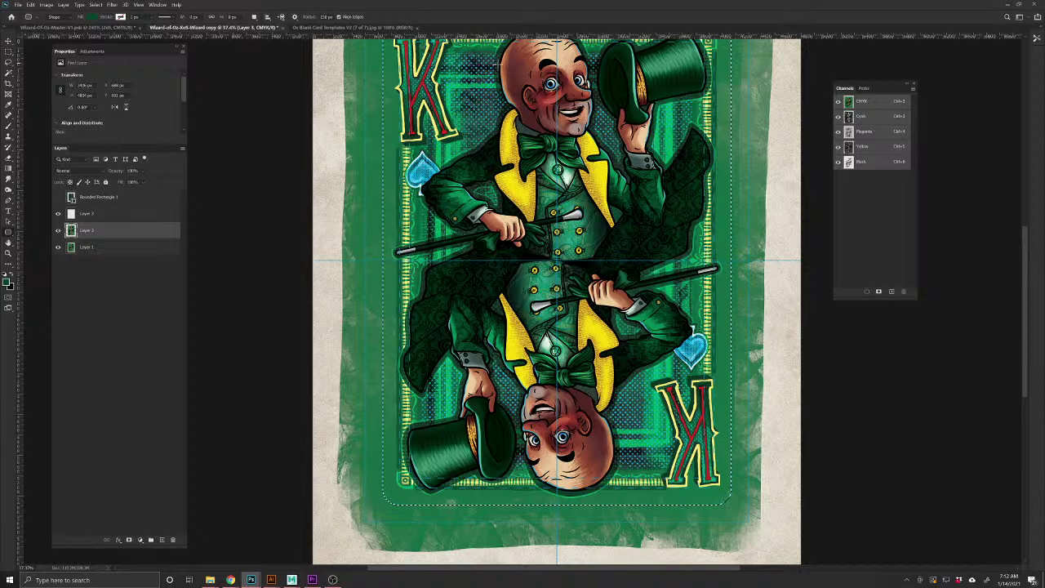
pyautogui.click(327, 27)
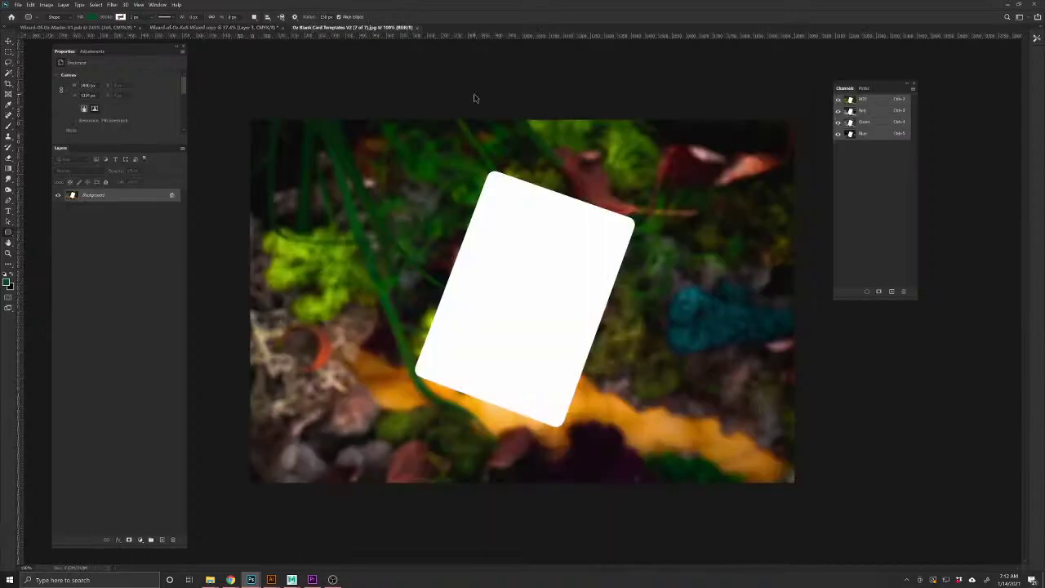
pyautogui.hotkey('ctrl', 'v')
# Transform the pasted card, scaling it to about 22%, moving it near the white blank card and rotating it clockwise to roughly match its tilt
pyautogui.hotkey('ctrl', 't')
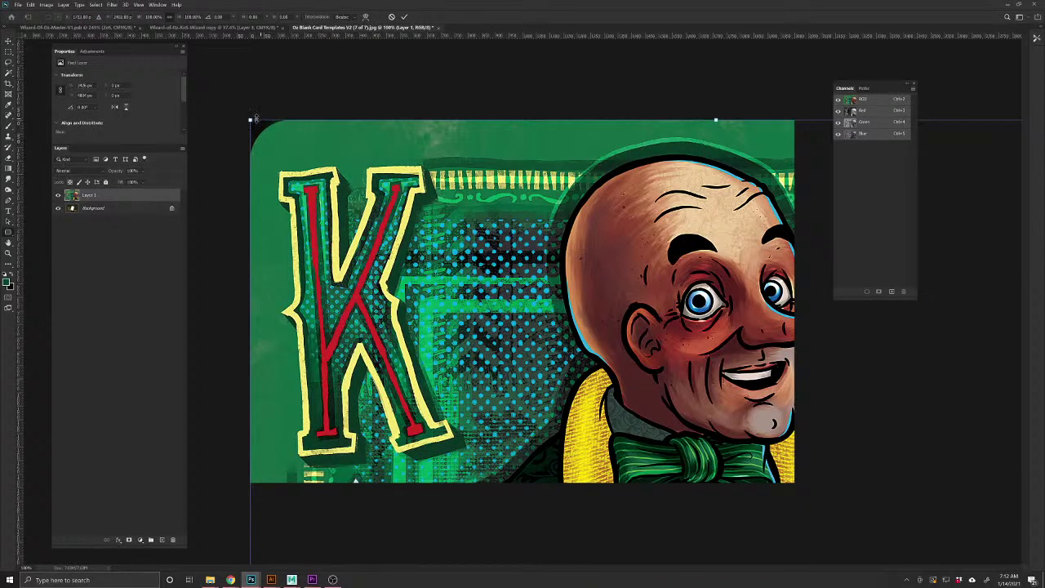
pyautogui.moveTo(249, 119); pyautogui.dragTo(588, 392)
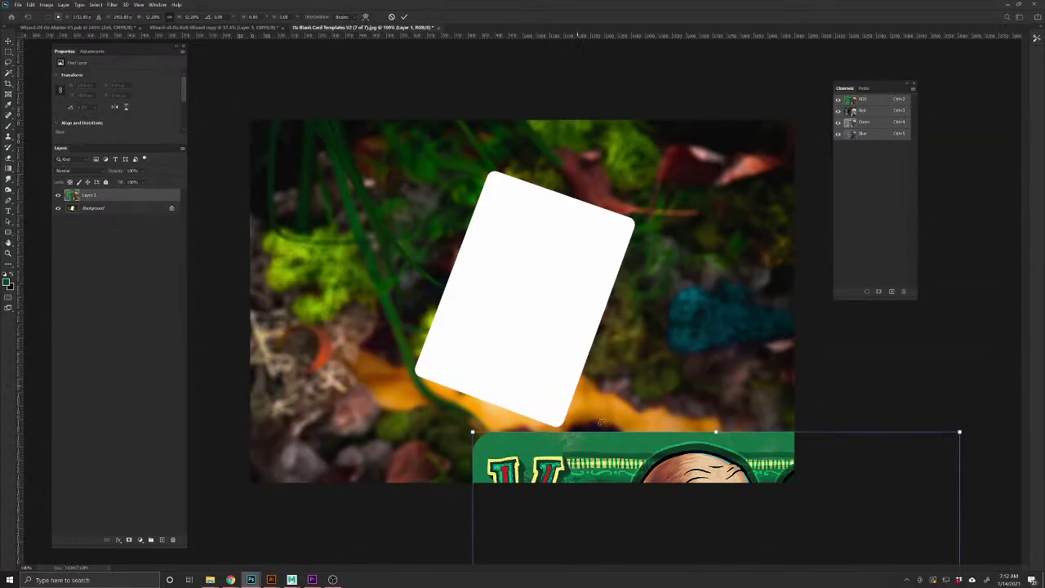
pyautogui.moveTo(684, 489); pyautogui.dragTo(552, 160)
pyautogui.moveTo(338, 103); pyautogui.dragTo(503, 285)
pyautogui.moveTo(561, 374); pyautogui.dragTo(555, 231)
pyautogui.moveTo(725, 181); pyautogui.dragTo(769, 239)
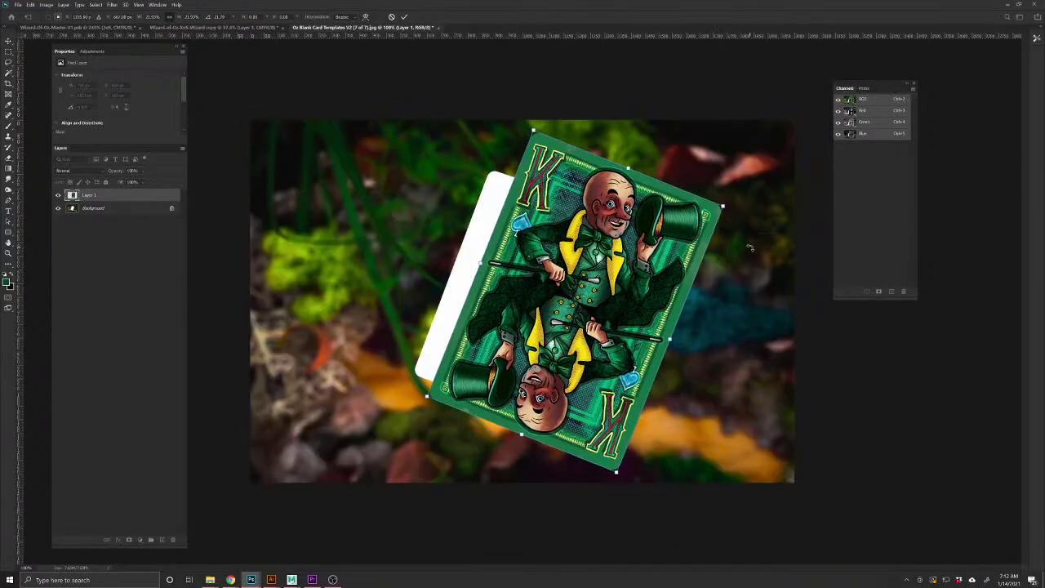
# Lower the card layer's opacity to 67%, scale it to about 18% and move its upper corner onto the white card's
pyautogui.moveTo(121, 173); pyautogui.dragTo(110, 176)
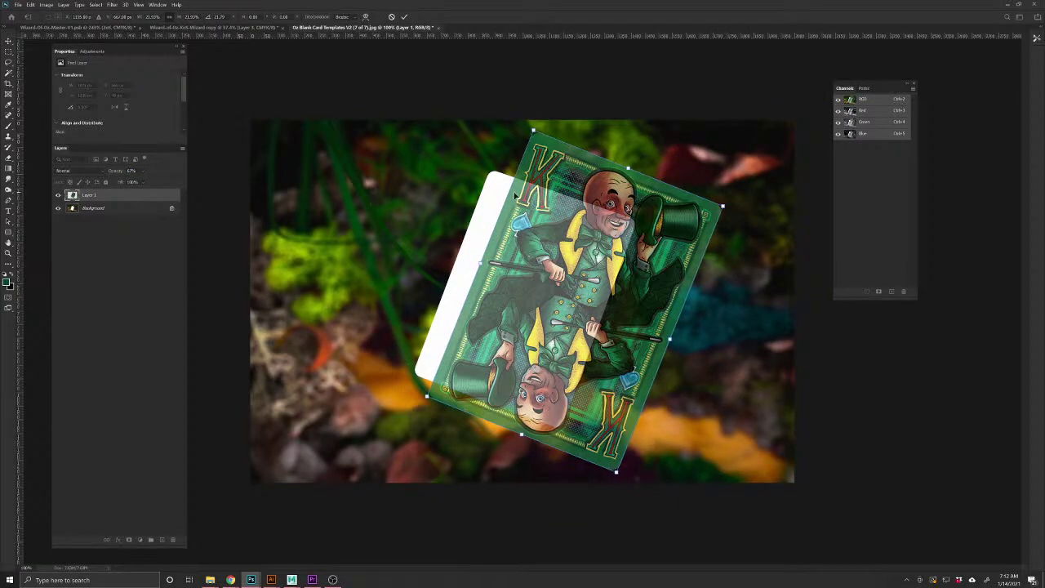
pyautogui.moveTo(536, 131); pyautogui.dragTo(550, 192)
pyautogui.moveTo(615, 296); pyautogui.dragTo(557, 272)
pyautogui.scroll(3, 597, 280)
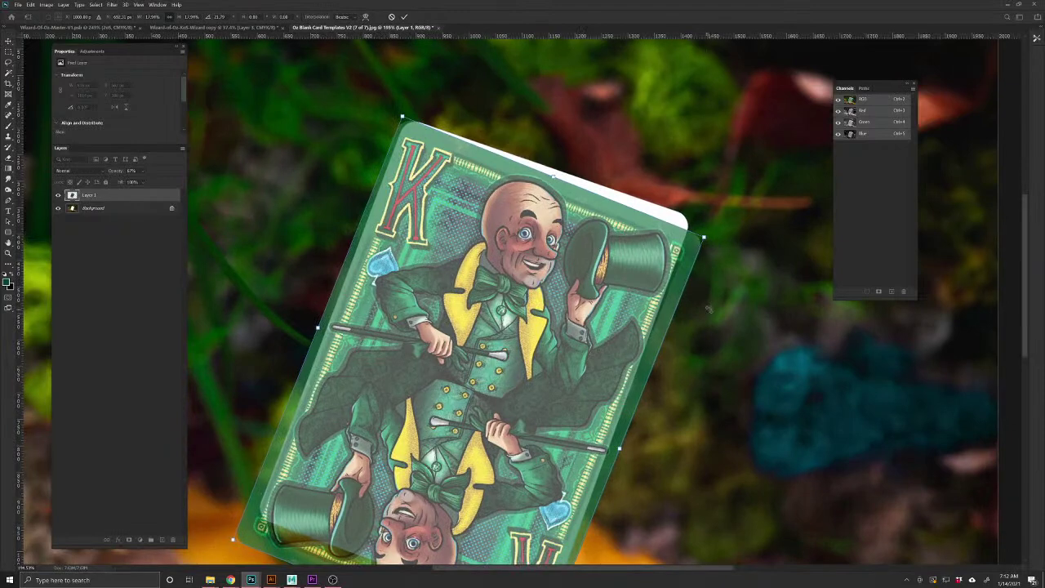
pyautogui.moveTo(492, 231); pyautogui.dragTo(494, 227)
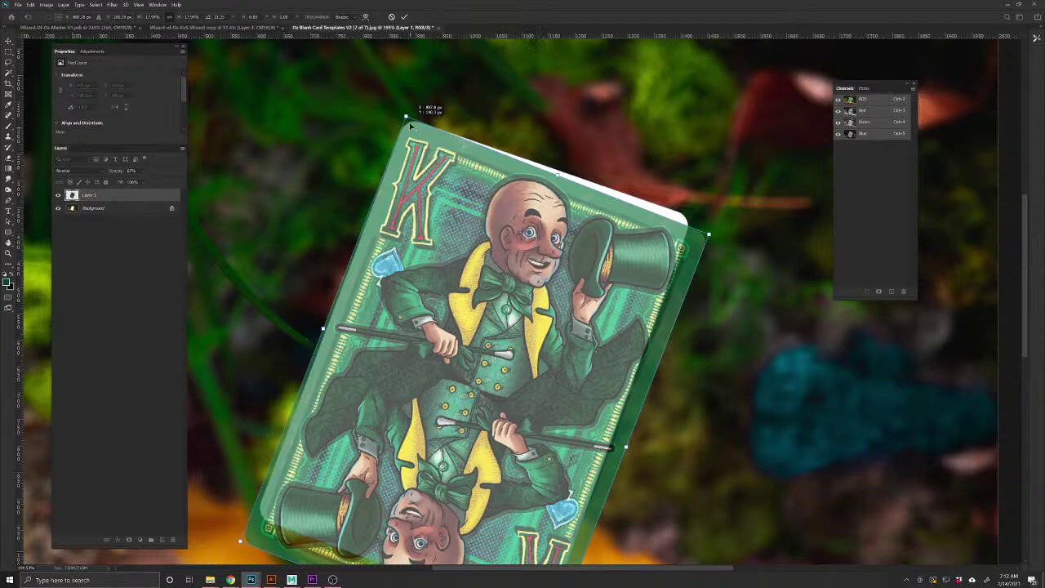
# Scale the semi-transparent card to about 17%, align its corners and tilt with the white blank card, and apply the transform
pyautogui.moveTo(726, 235); pyautogui.dragTo(692, 216)
pyautogui.moveTo(421, 334); pyautogui.dragTo(486, 280)
pyautogui.moveTo(320, 494); pyautogui.dragTo(320, 463)
pyautogui.moveTo(456, 425); pyautogui.dragTo(468, 302)
pyautogui.moveTo(638, 484); pyautogui.dragTo(621, 449)
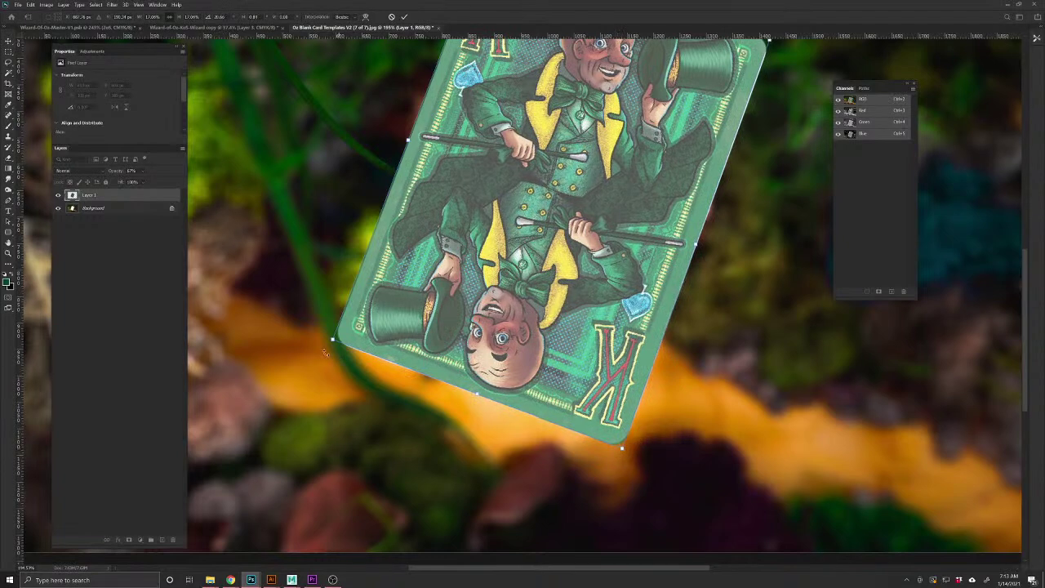
pyautogui.moveTo(334, 342); pyautogui.dragTo(332, 342)
pyautogui.scroll(3, 428, 280)
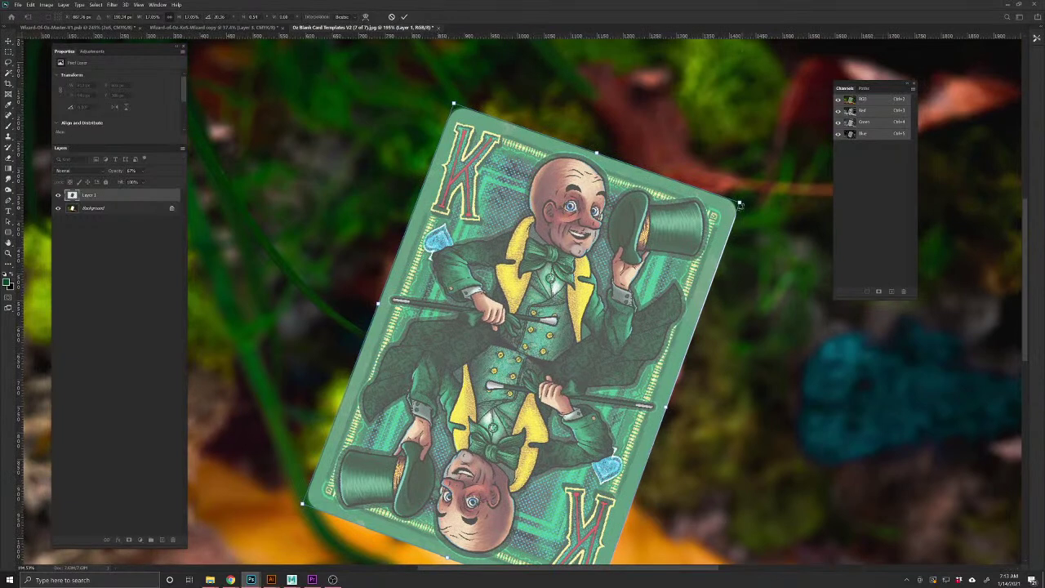
pyautogui.moveTo(740, 205); pyautogui.dragTo(740, 205)
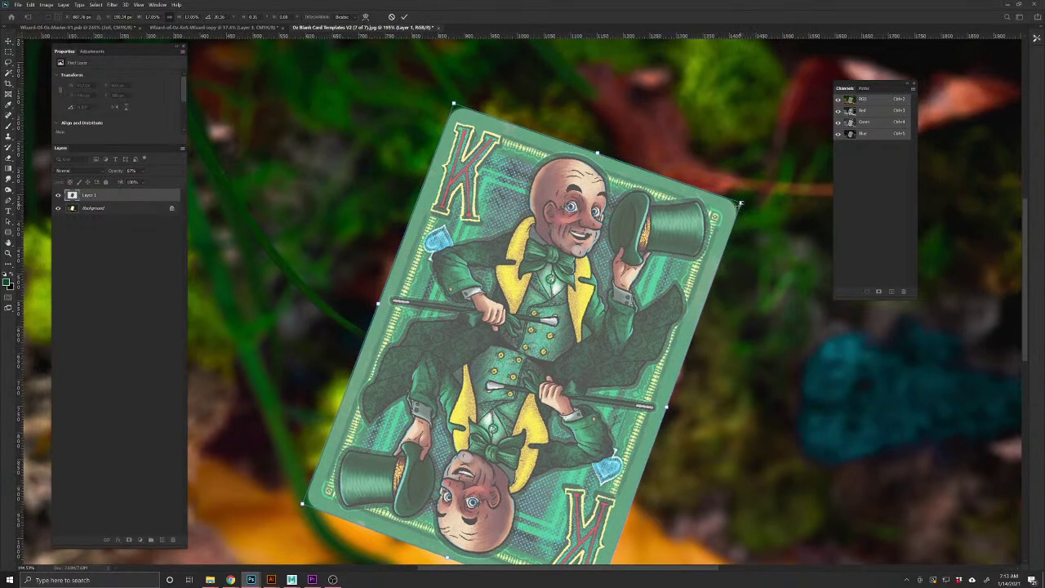
pyautogui.press('Return')
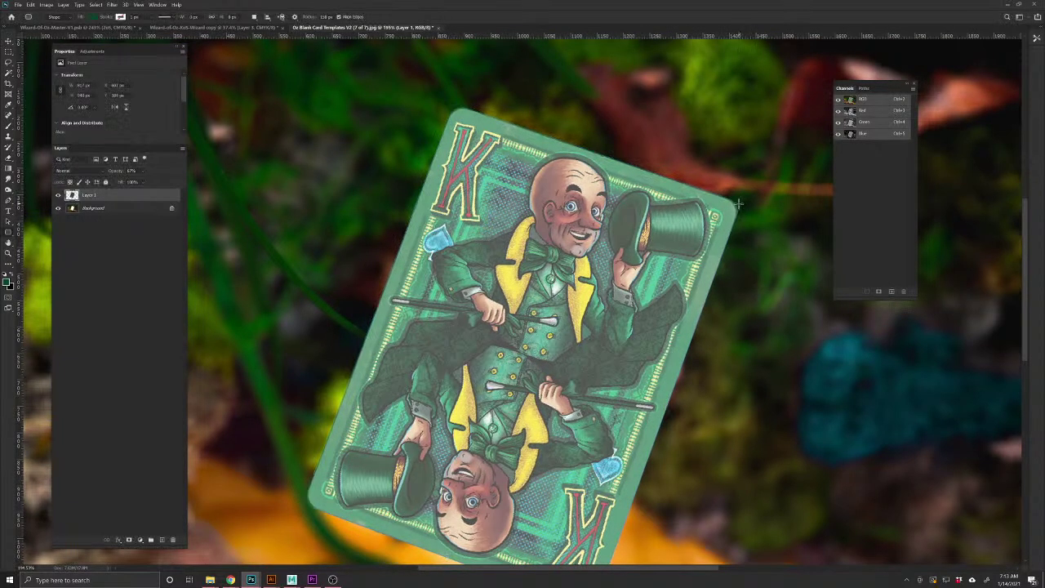
# Restore the card layer's opacity to 100%
pyautogui.moveTo(111, 171); pyautogui.dragTo(666, 199)
pyautogui.moveTo(641, 334)
pyautogui.mouseDown()
pyautogui.moveTo(607, 324)
pyautogui.moveTo(623, 327)
pyautogui.mouseUp()
pyautogui.scroll(2, 623, 327)
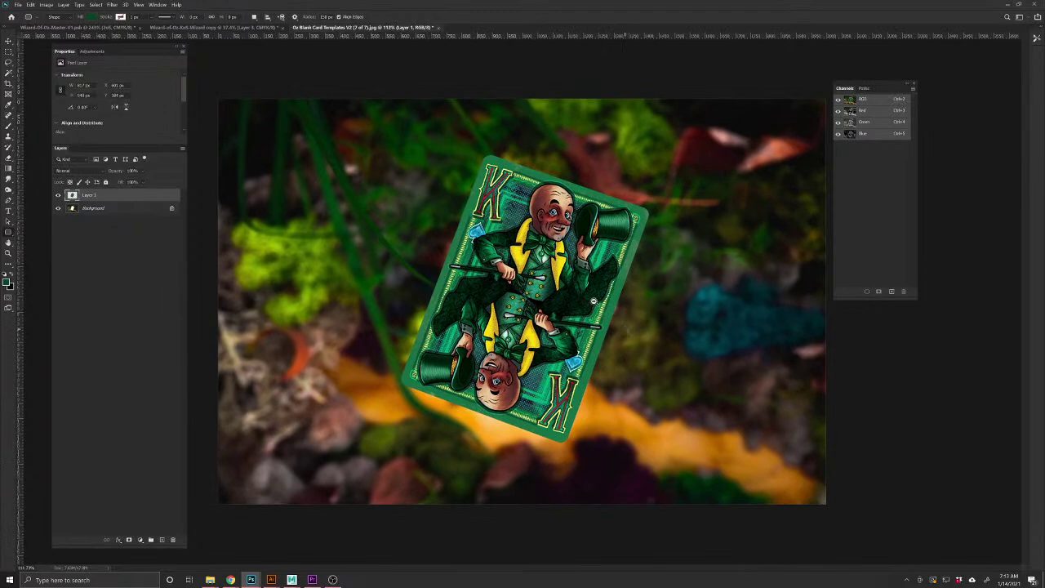
# Open the Save As dialog for the composited photo and choose JPEG as the file type
pyautogui.click(18, 6)
pyautogui.click(36, 94)
pyautogui.click(327, 433)
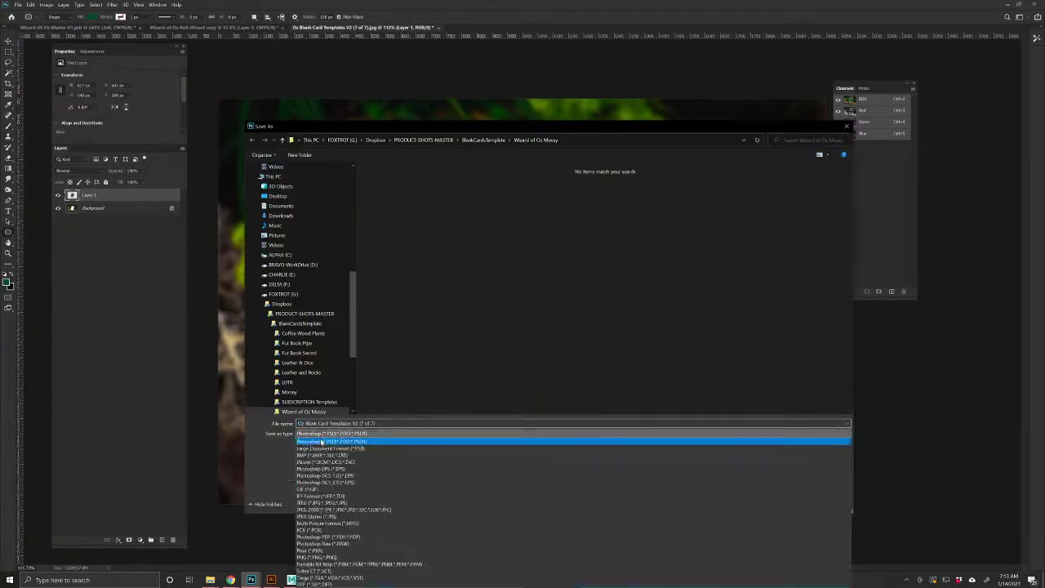
pyautogui.click(343, 498)
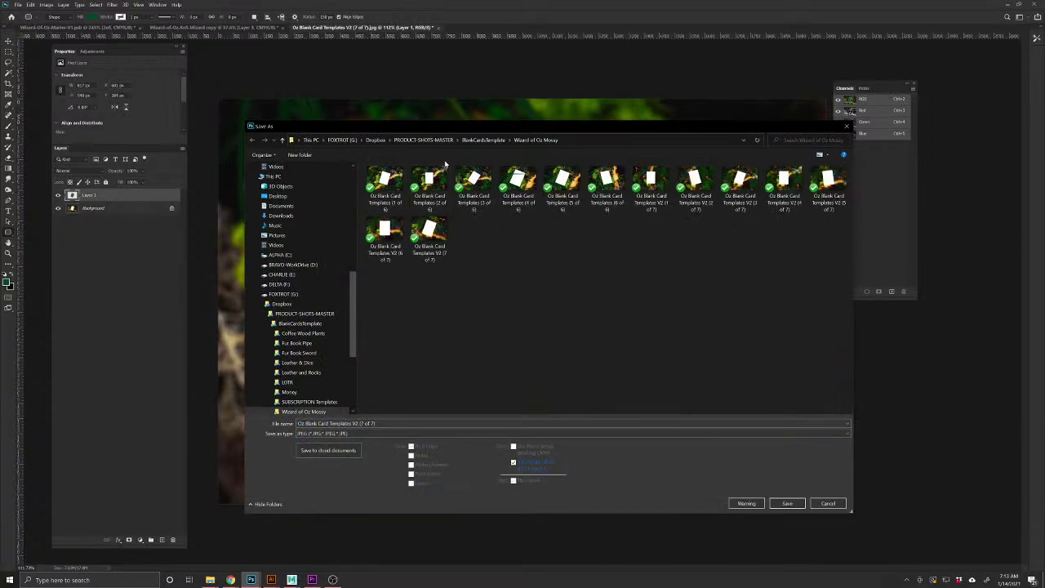
# Save the JPEG under a new file name in Dropbox's WizardofOz folder, accepting the JPEG options
pyautogui.scroll(2, 283, 247)
pyautogui.scroll(-5, 283, 247)
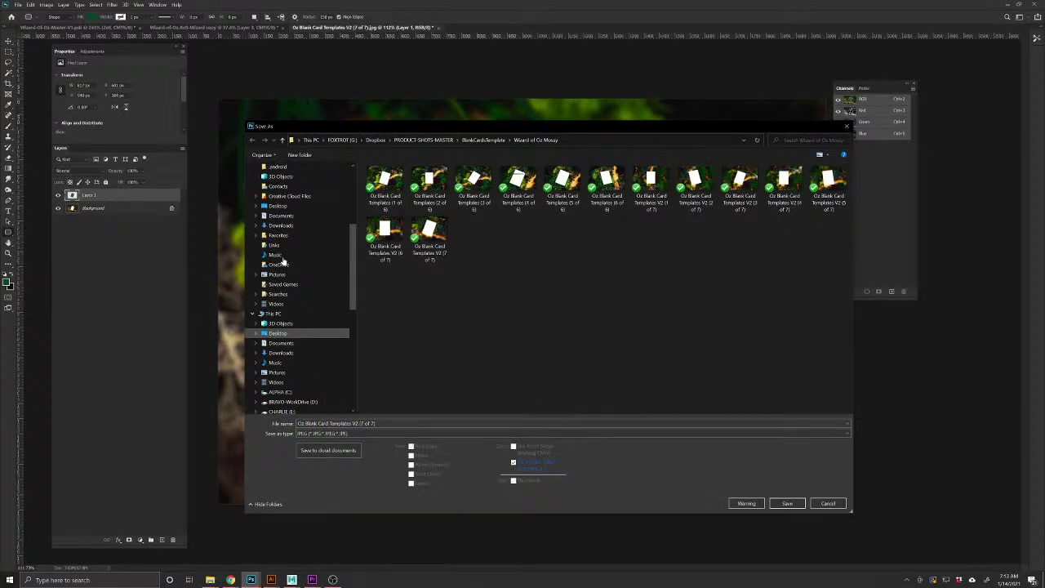
pyautogui.click(283, 260)
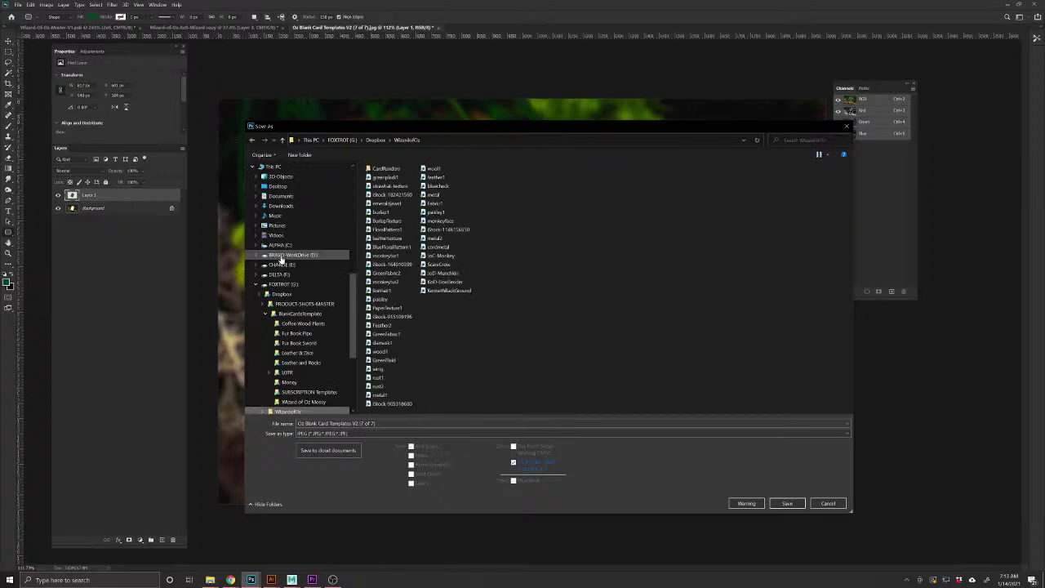
pyautogui.click(408, 423)
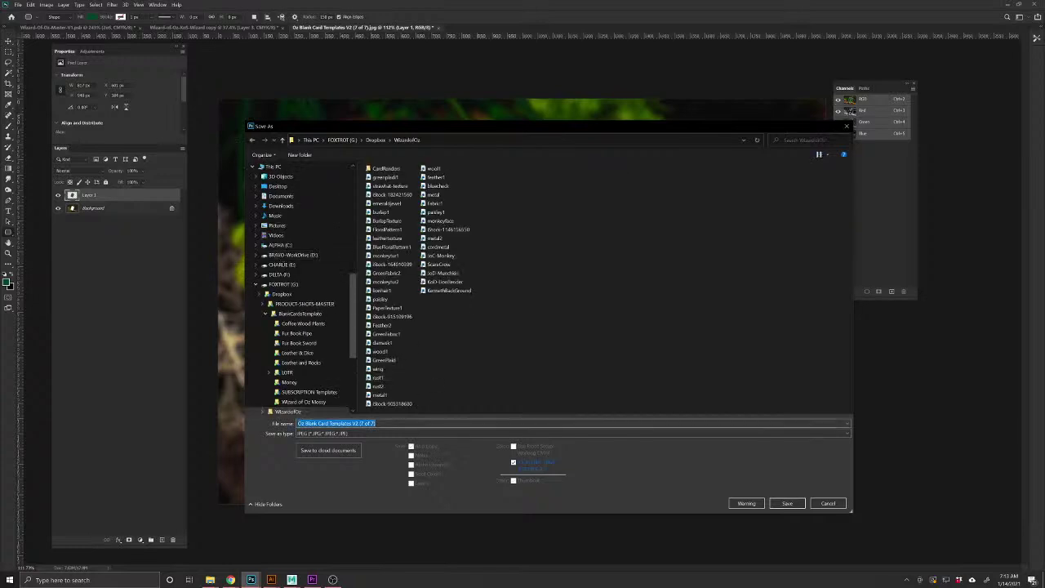
pyautogui.write('O')
pyautogui.press('Return')
pyautogui.press('Return')
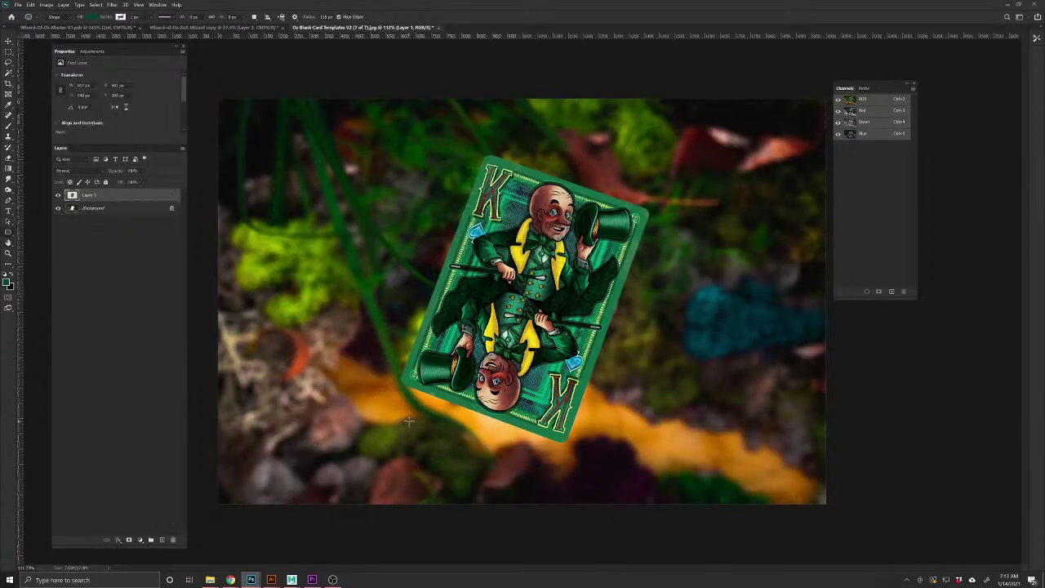
# Switch to the Wizard-of-Oz-KoS-Wizard copy document, hide its guides and examine the upper king's eyes up close
pyautogui.click(245, 28)
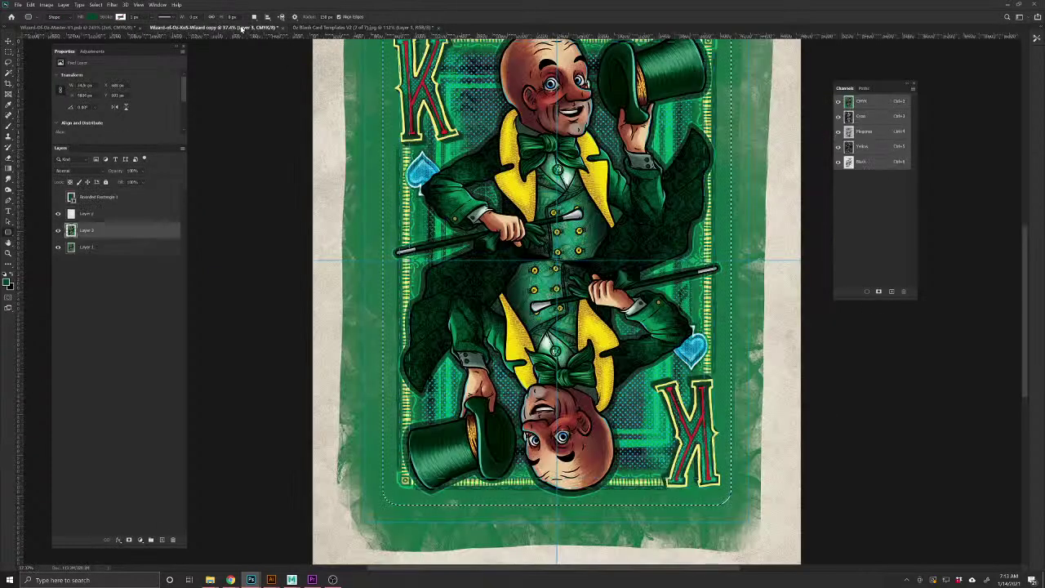
pyautogui.click(263, 161)
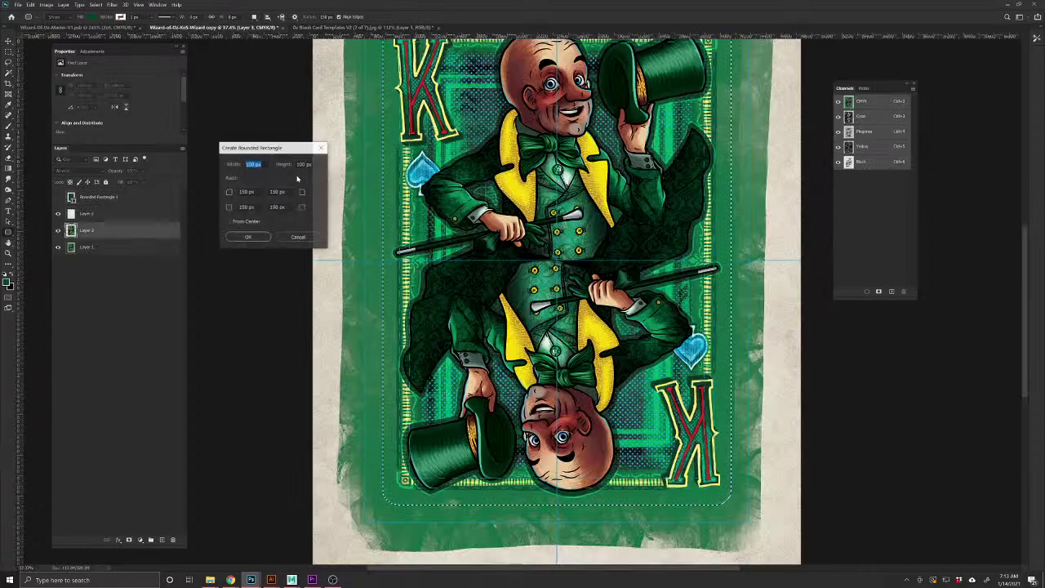
pyautogui.click(298, 237)
pyautogui.moveTo(551, 267); pyautogui.dragTo(546, 275)
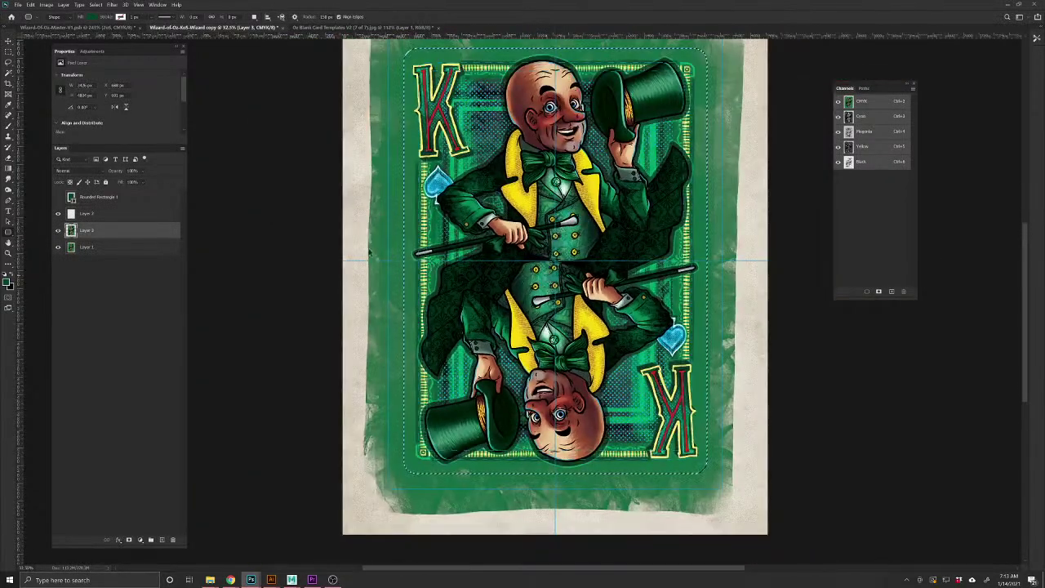
pyautogui.hotkey('ctrl', ';')
pyautogui.moveTo(432, 200); pyautogui.dragTo(425, 232)
pyautogui.scroll(1, 562, 220)
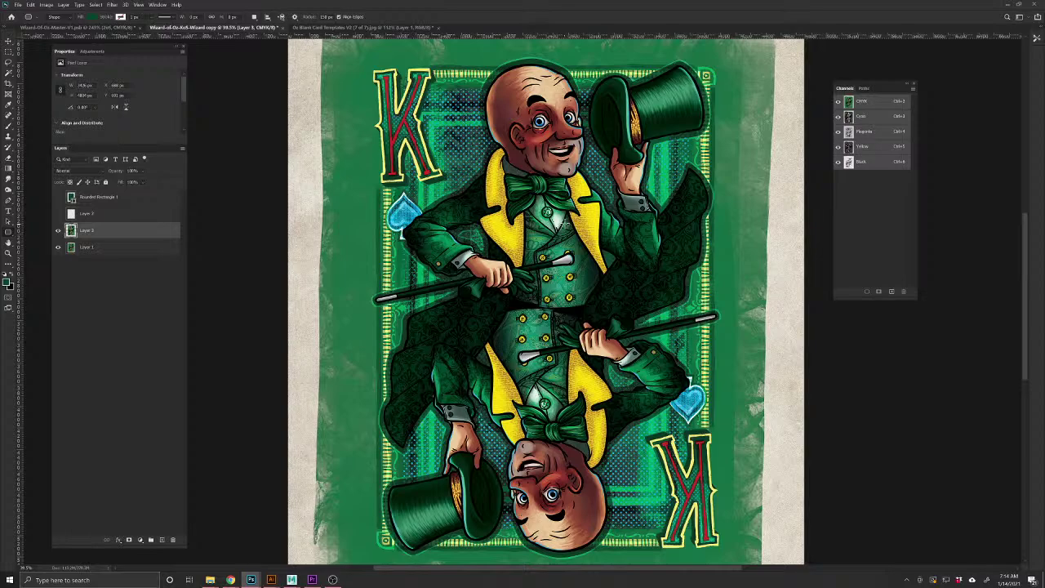
pyautogui.moveTo(543, 120); pyautogui.dragTo(586, 163)
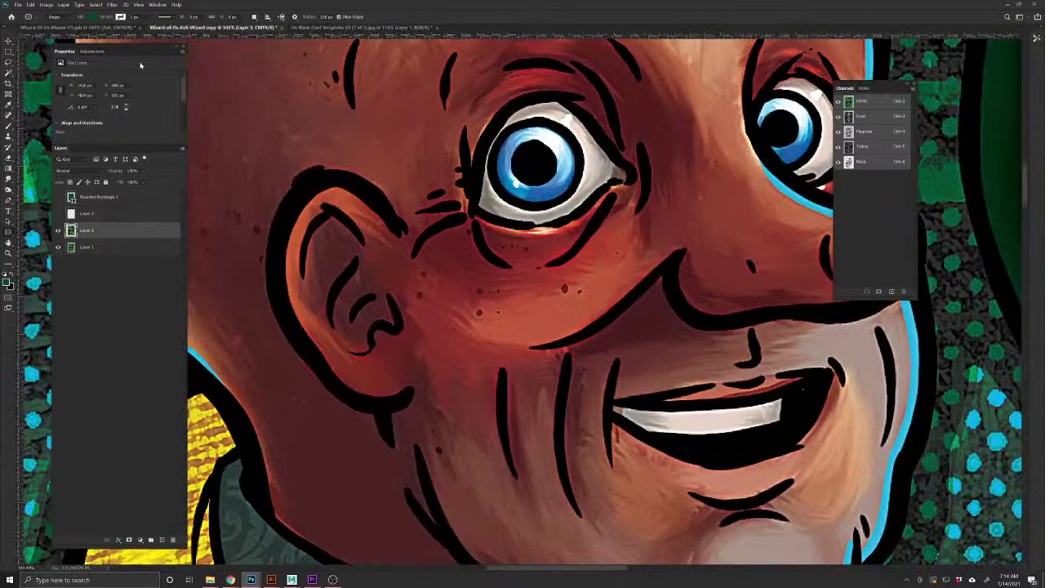
# Open the layered Wizard-of-Oz-KoS-Wizard.psd as a separate document
pyautogui.click(89, 28)
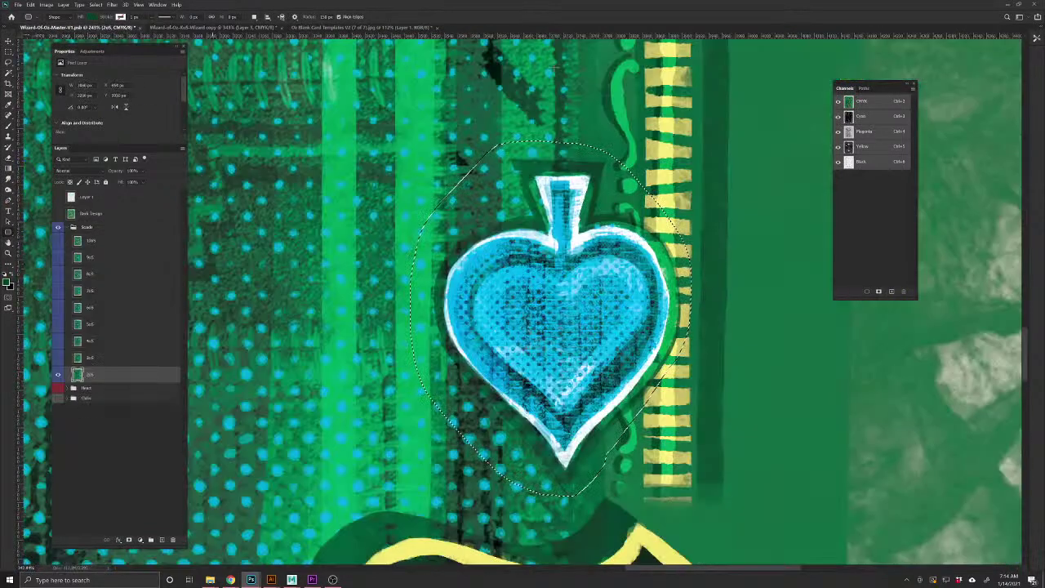
pyautogui.moveTo(1044, 123); pyautogui.dragTo(448, 74)
pyautogui.moveTo(594, 76); pyautogui.dragTo(590, 28)
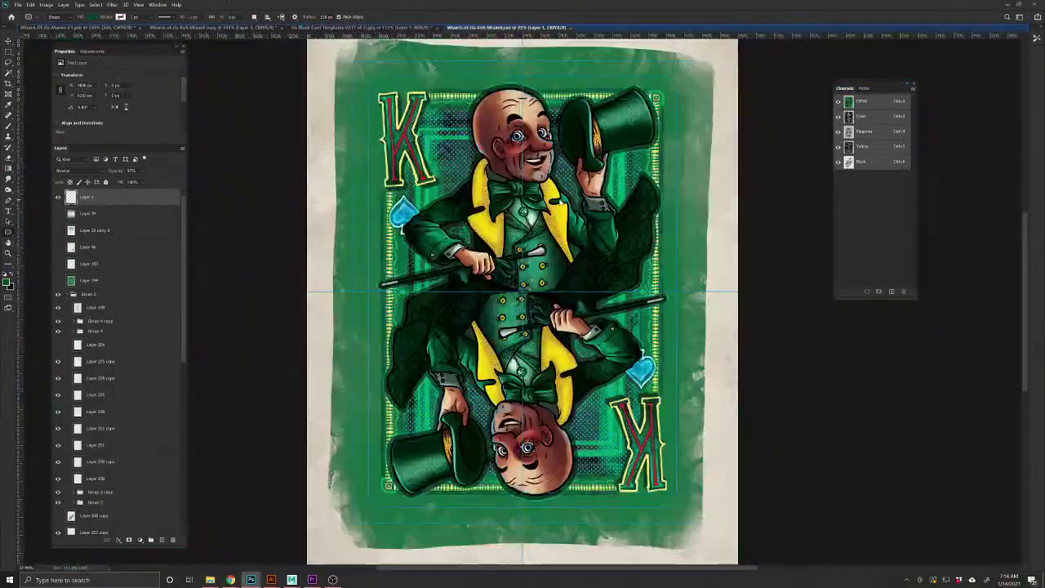
pyautogui.moveTo(530, 449); pyautogui.dragTo(562, 449)
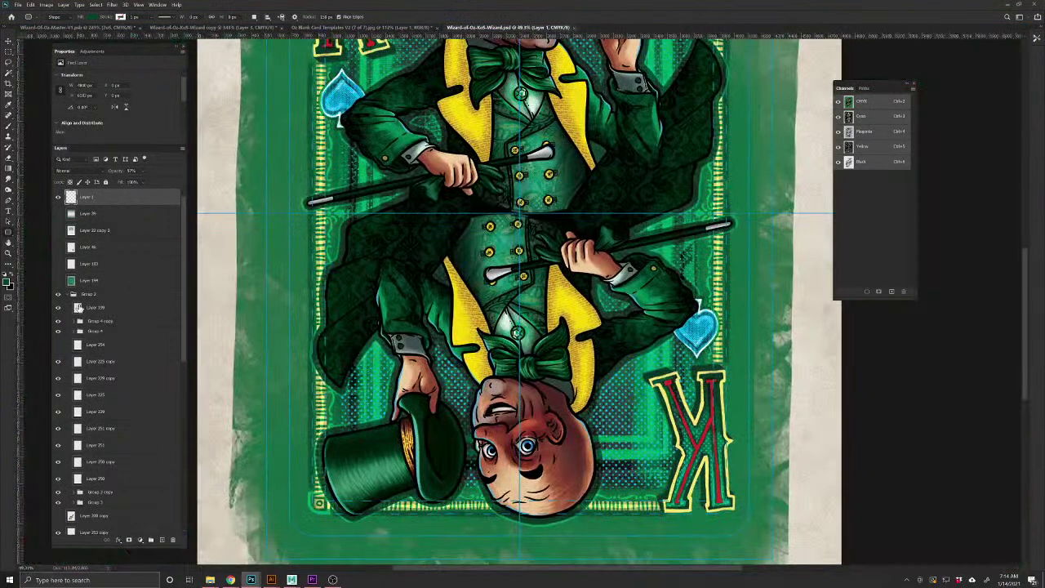
# Add a new layer directly above Layer 199 and ready the Brush tool with default black and white colours
pyautogui.click(116, 308)
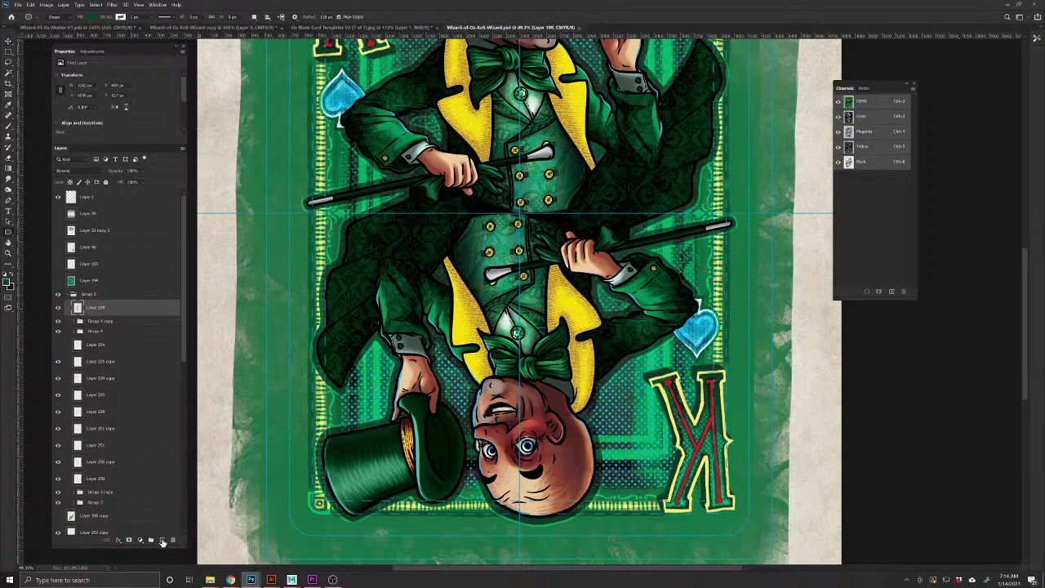
pyautogui.click(162, 542)
pyautogui.click(5, 274)
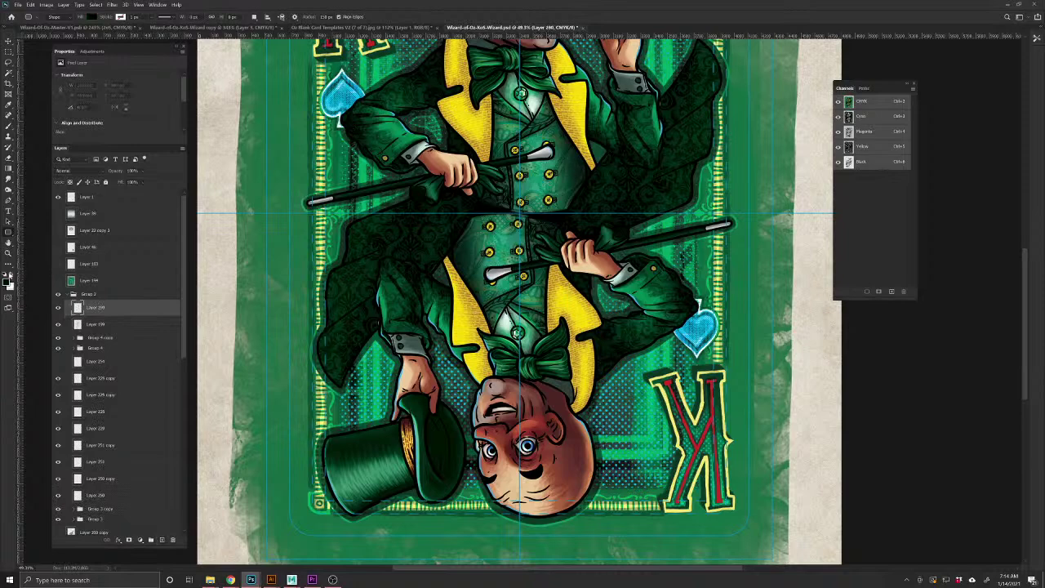
pyautogui.click(9, 126)
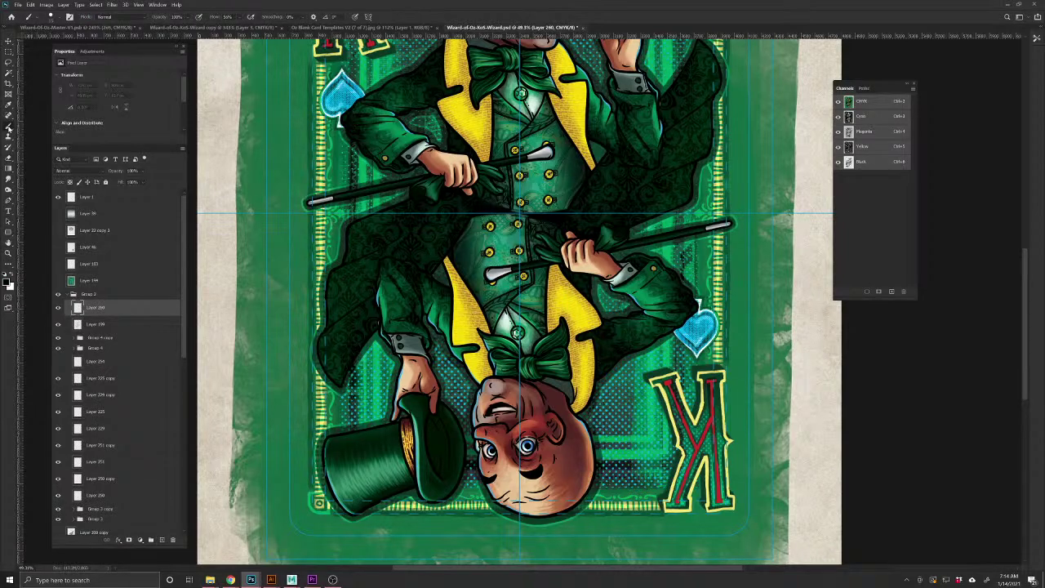
# Paint a round white highlight and a smaller dot on the pupil of the upper king's nearer eye, using 100% flow
pyautogui.moveTo(488, 182); pyautogui.dragTo(470, 523)
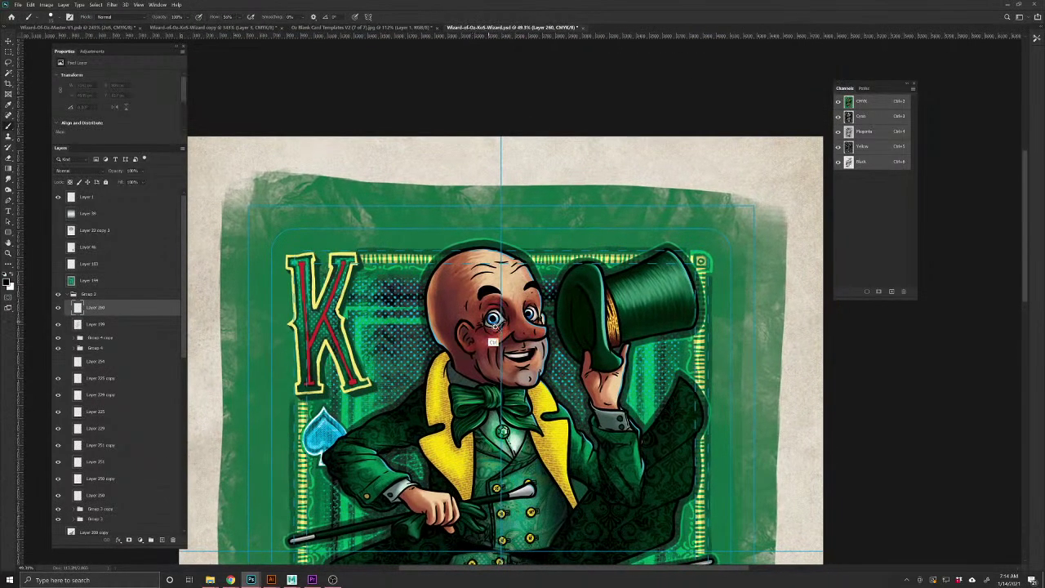
pyautogui.moveTo(489, 340); pyautogui.dragTo(530, 358)
pyautogui.click(530, 358)
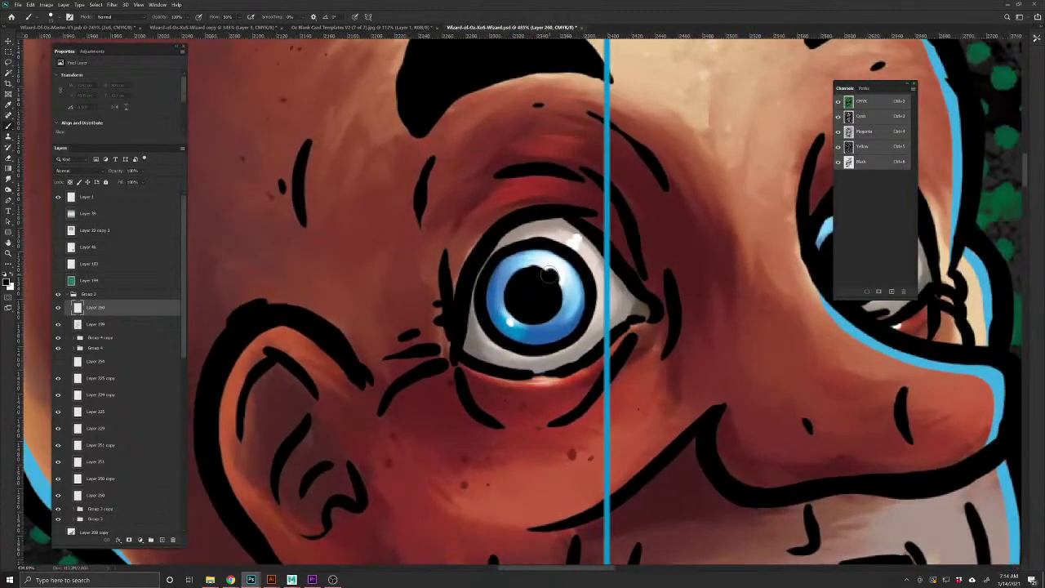
pyautogui.hotkey('ctrl', 'z')
pyautogui.click(12, 274)
pyautogui.moveTo(555, 278); pyautogui.dragTo(554, 278)
pyautogui.hotkey('shift', '0')
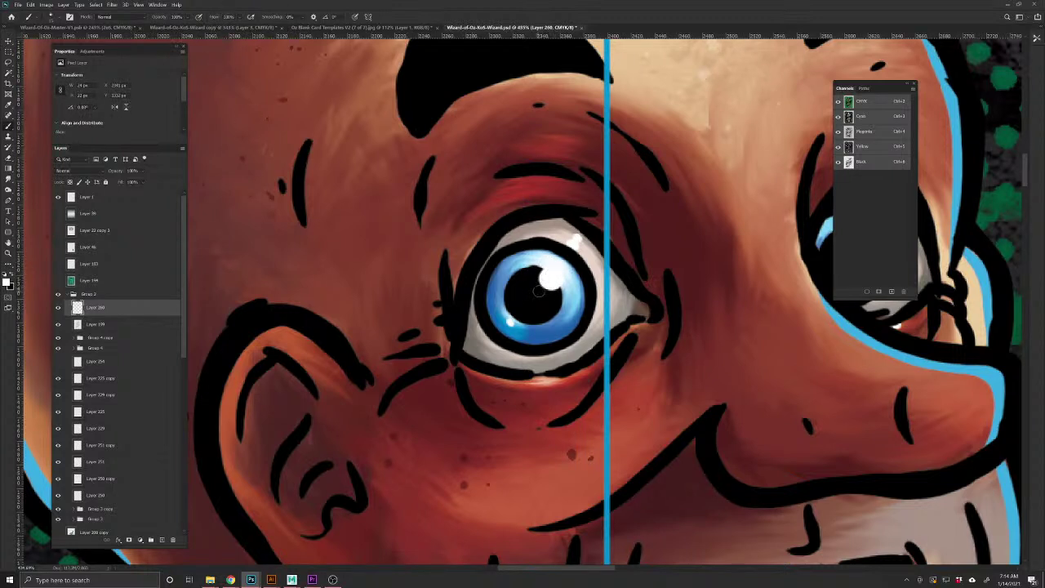
pyautogui.click(540, 290)
# Paint matching white highlights on the pupil of the upper king's other eye
pyautogui.moveTo(625, 393); pyautogui.dragTo(384, 455)
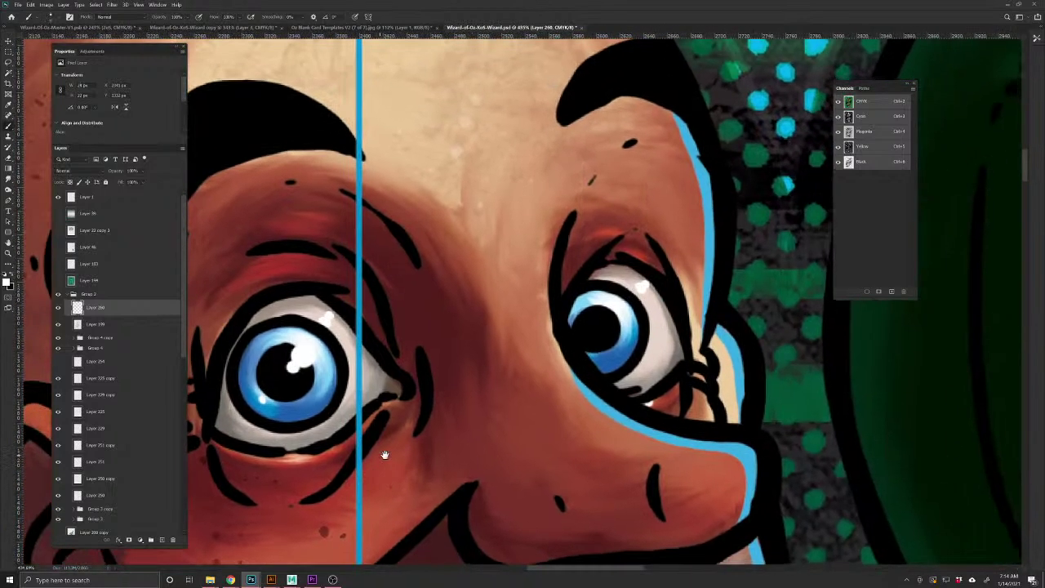
pyautogui.moveTo(608, 312)
pyautogui.mouseDown()
pyautogui.moveTo(645, 307)
pyautogui.moveTo(547, 311)
pyautogui.mouseUp()
pyautogui.click(605, 323)
# Duplicate the eye highlight layer and rotate the copy 180° together with the full-canvas bottom layer, placing highlights on the upside-down king's eyes
pyautogui.moveTo(669, 384); pyautogui.dragTo(651, 314)
pyautogui.scroll(-4, 650, 314)
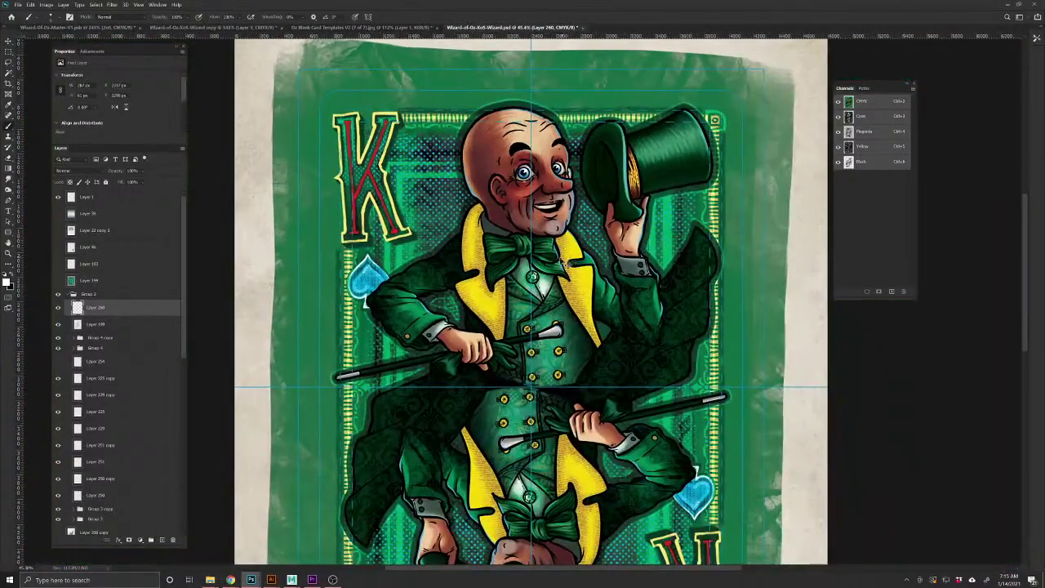
pyautogui.moveTo(181, 347); pyautogui.dragTo(184, 531)
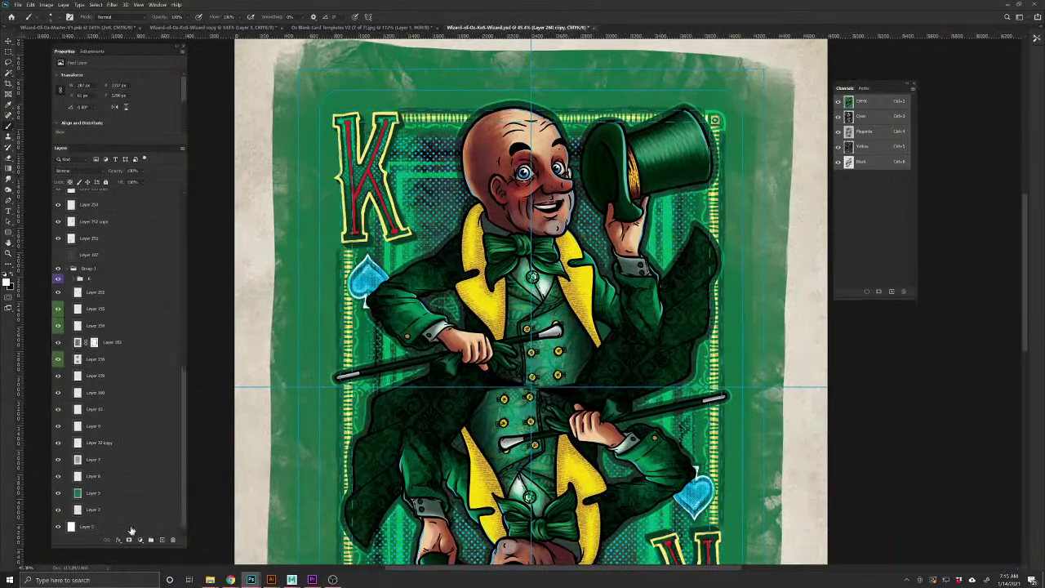
pyautogui.click(132, 529)
pyautogui.hotkey('ctrl', 't')
pyautogui.moveTo(844, 387); pyautogui.dragTo(220, 388)
pyautogui.press('Return')
pyautogui.press('Return')
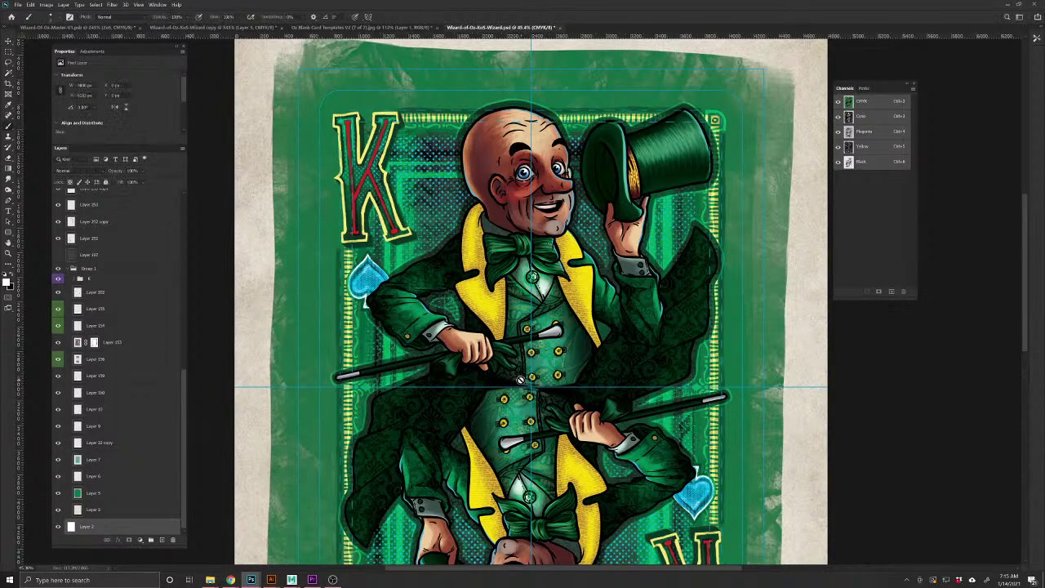
# Save the edited layered king card document and switch to Chrome
pyautogui.scroll(-4, 521, 380)
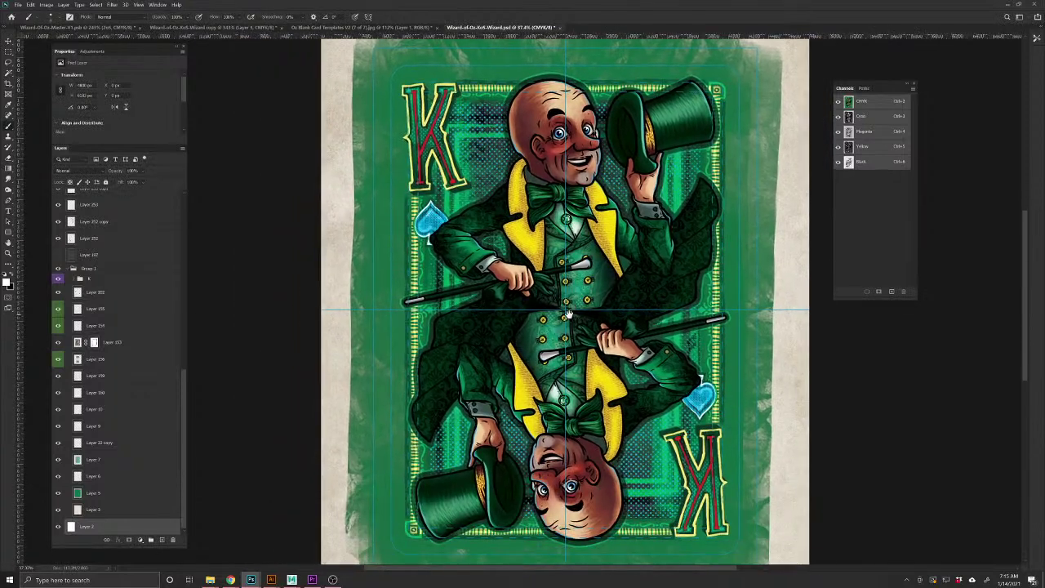
pyautogui.hotkey('ctrl', 's')
pyautogui.hotkey('alt', 'Tab')
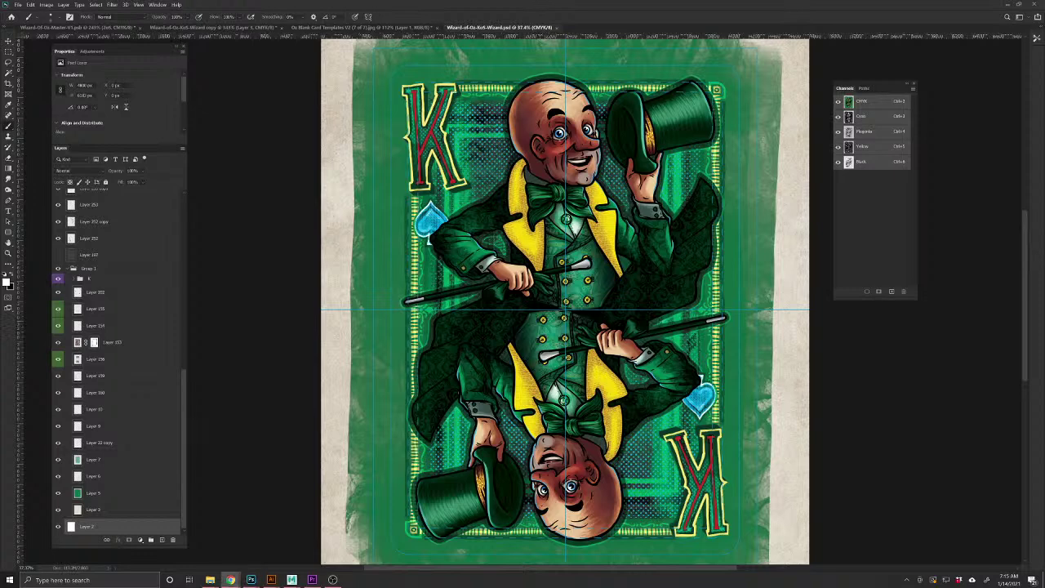